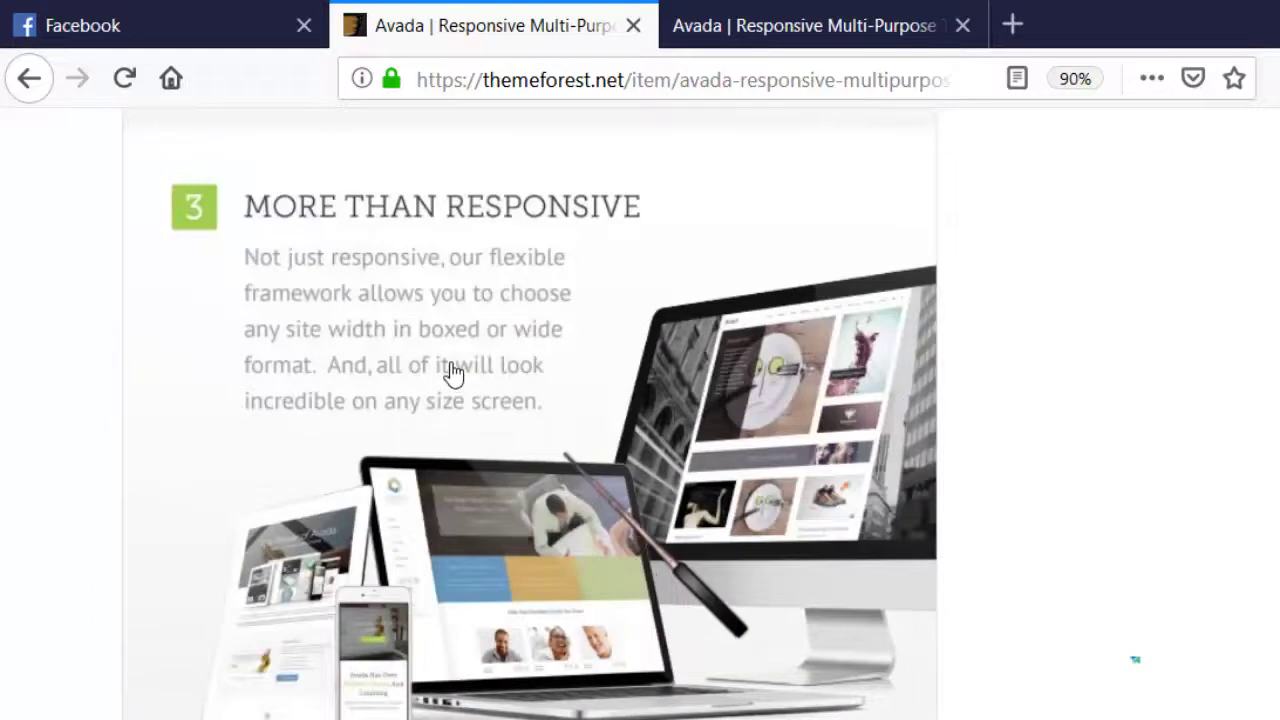
- Read through the Avada theme's description on ThemeForest, covering its five core reasons, customer reviews, supported plugins and written overview
scroll(454, 365, "up", 12)
scroll(342, 358, "up", 5)
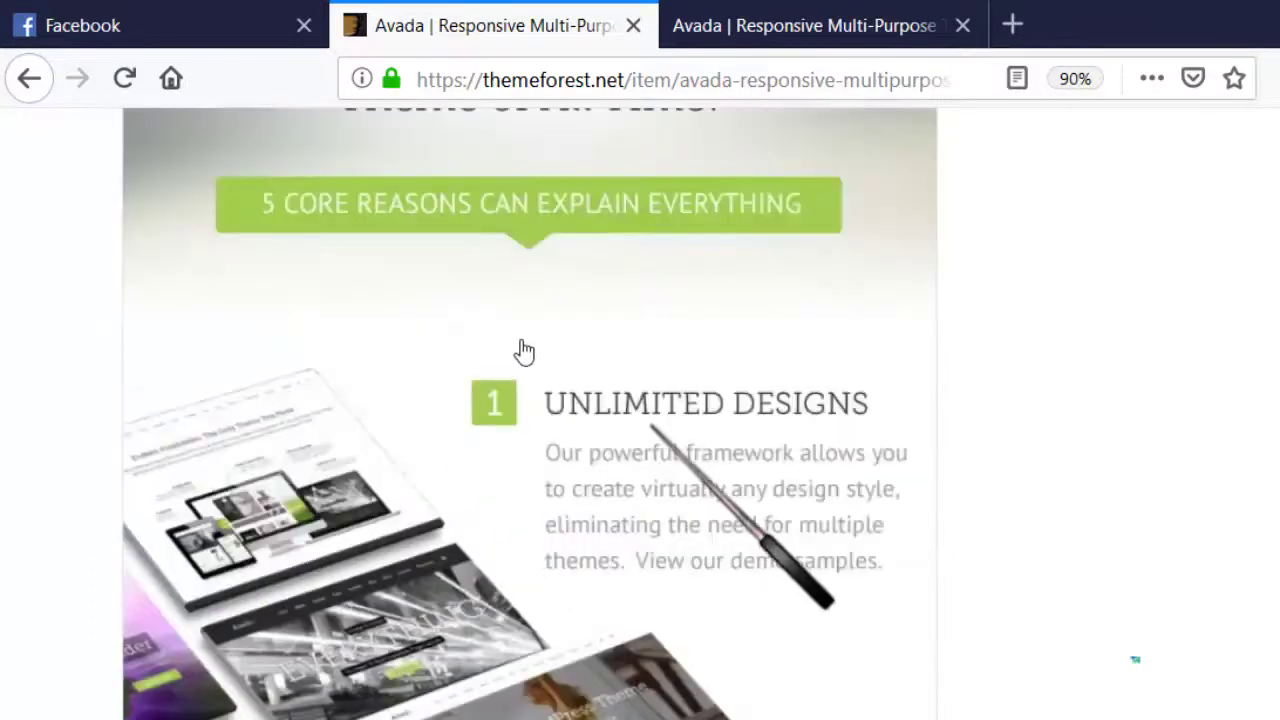
scroll(597, 352, "down", 7)
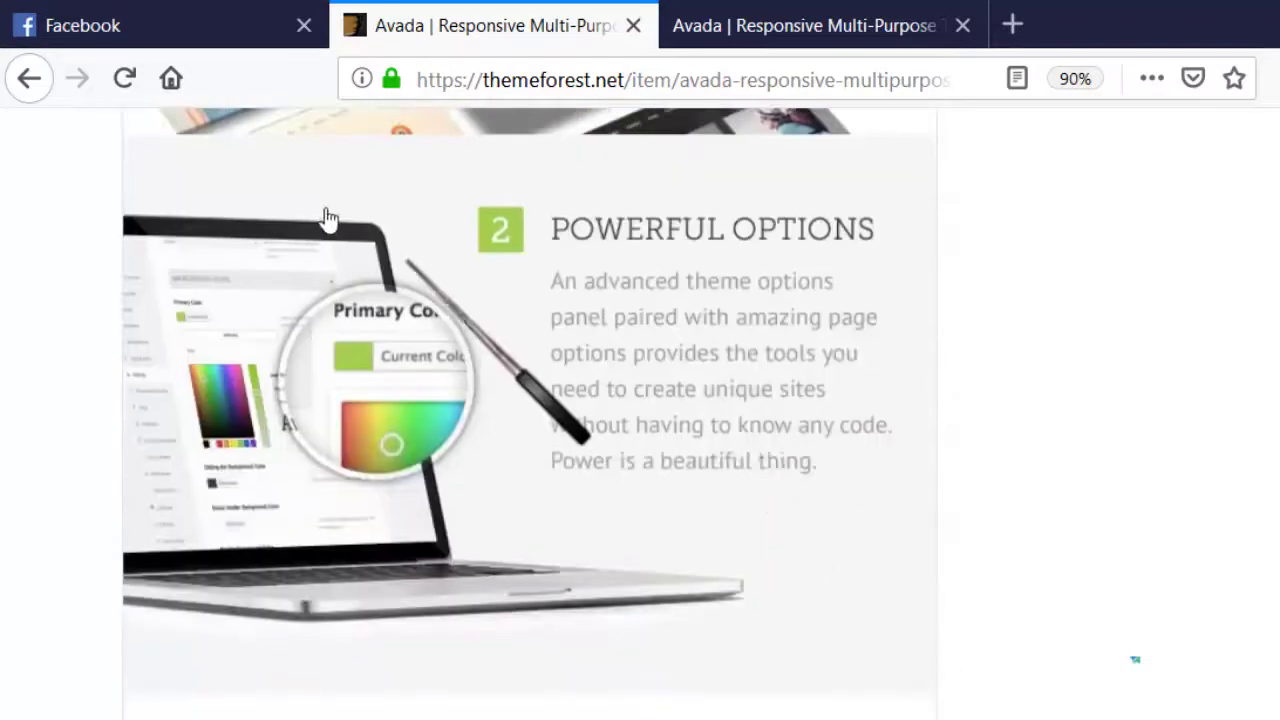
scroll(555, 225, "down", 8)
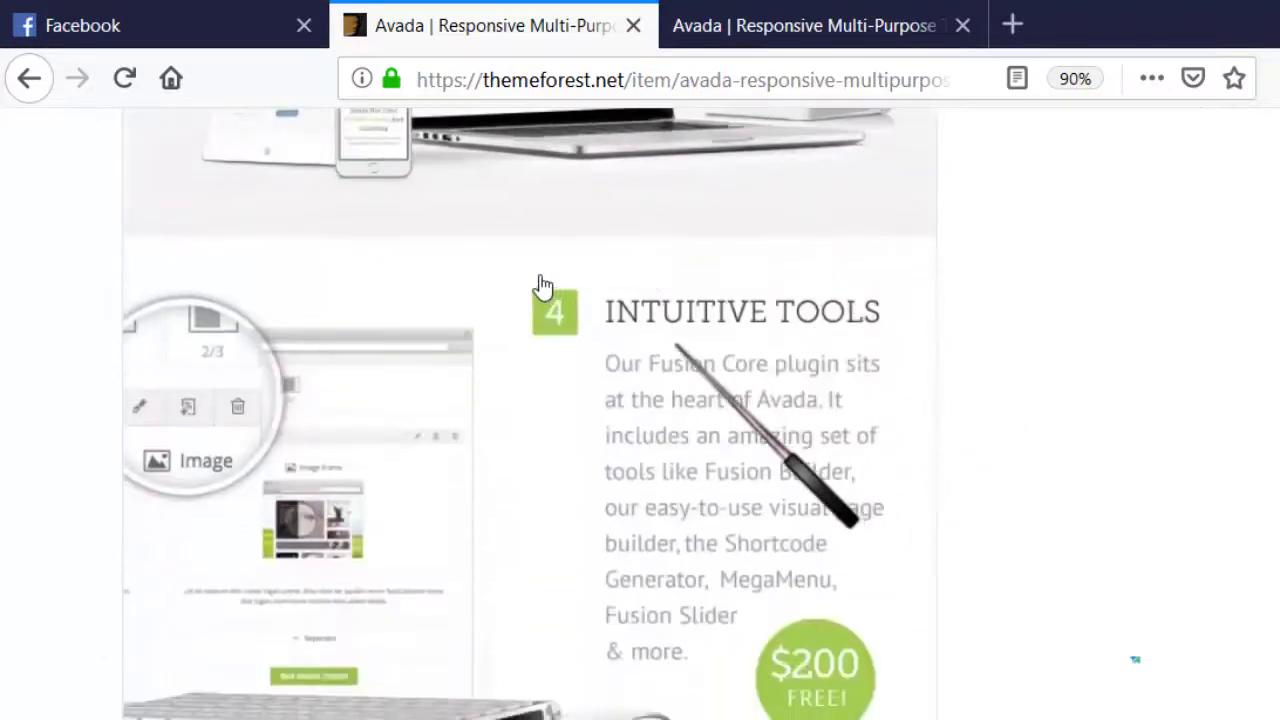
scroll(548, 300, "down", 5)
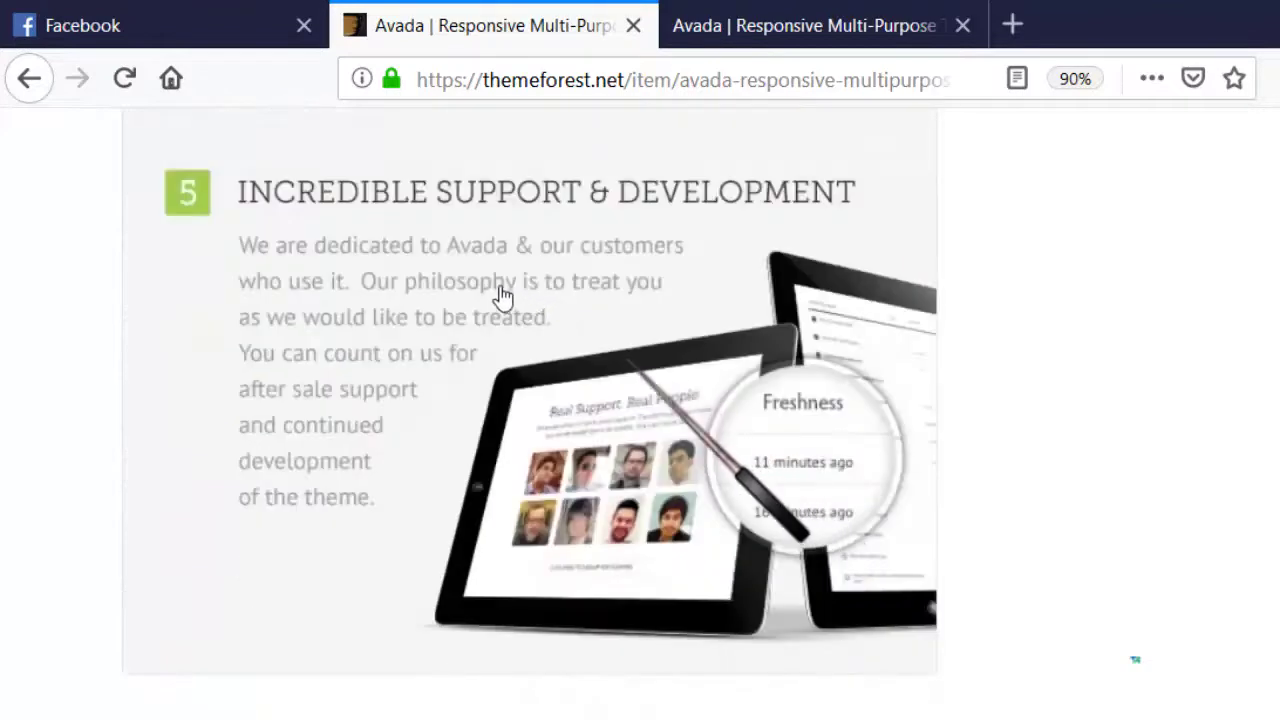
scroll(503, 295, "down", 10)
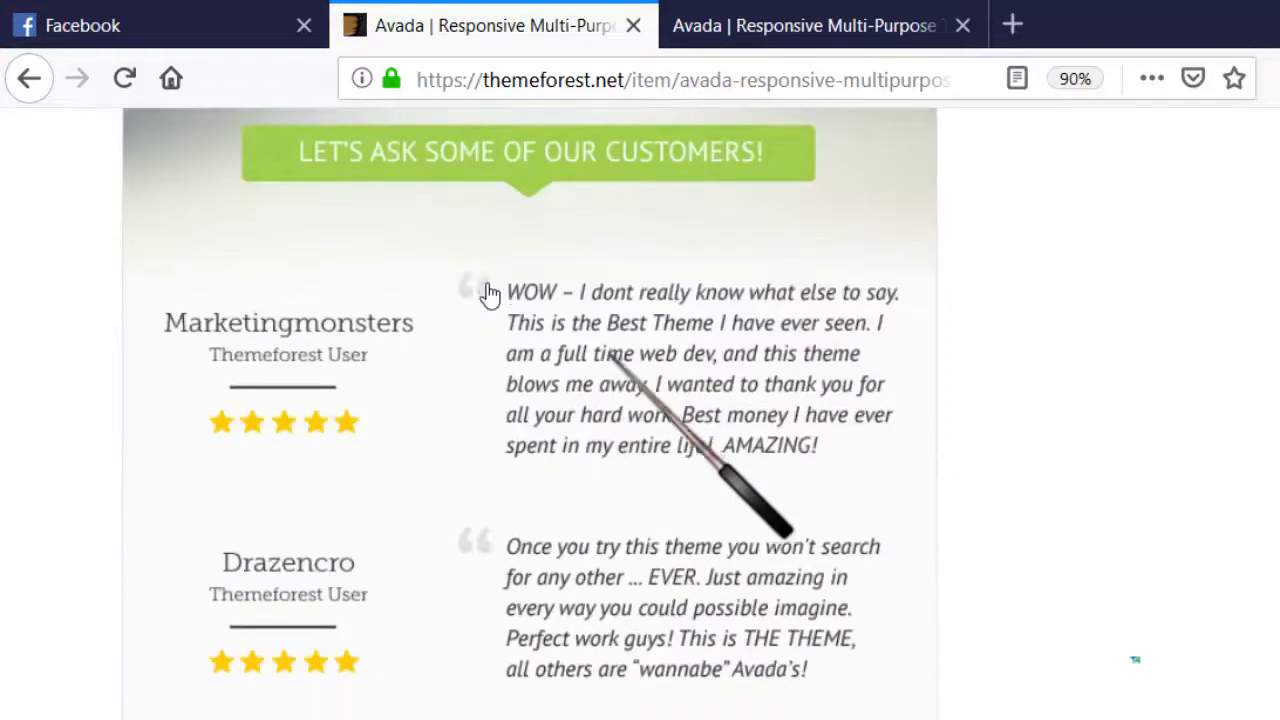
scroll(489, 294, "down", 15)
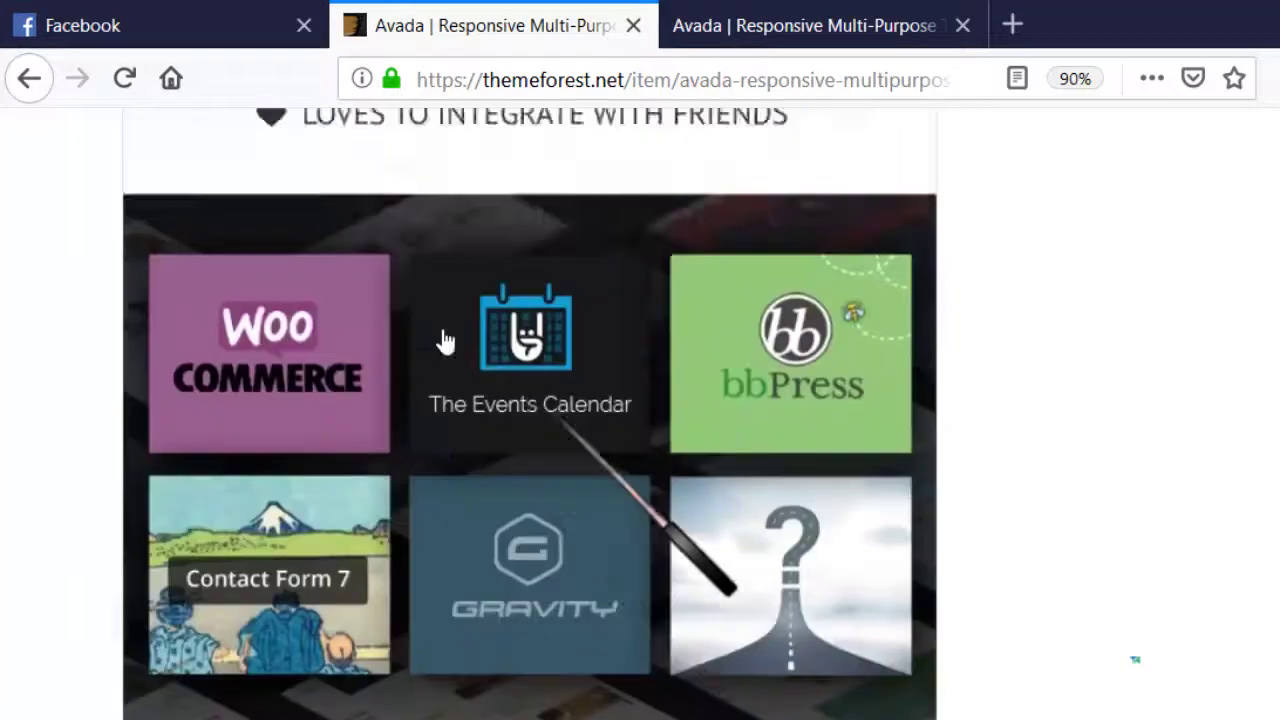
scroll(445, 341, "down", 10)
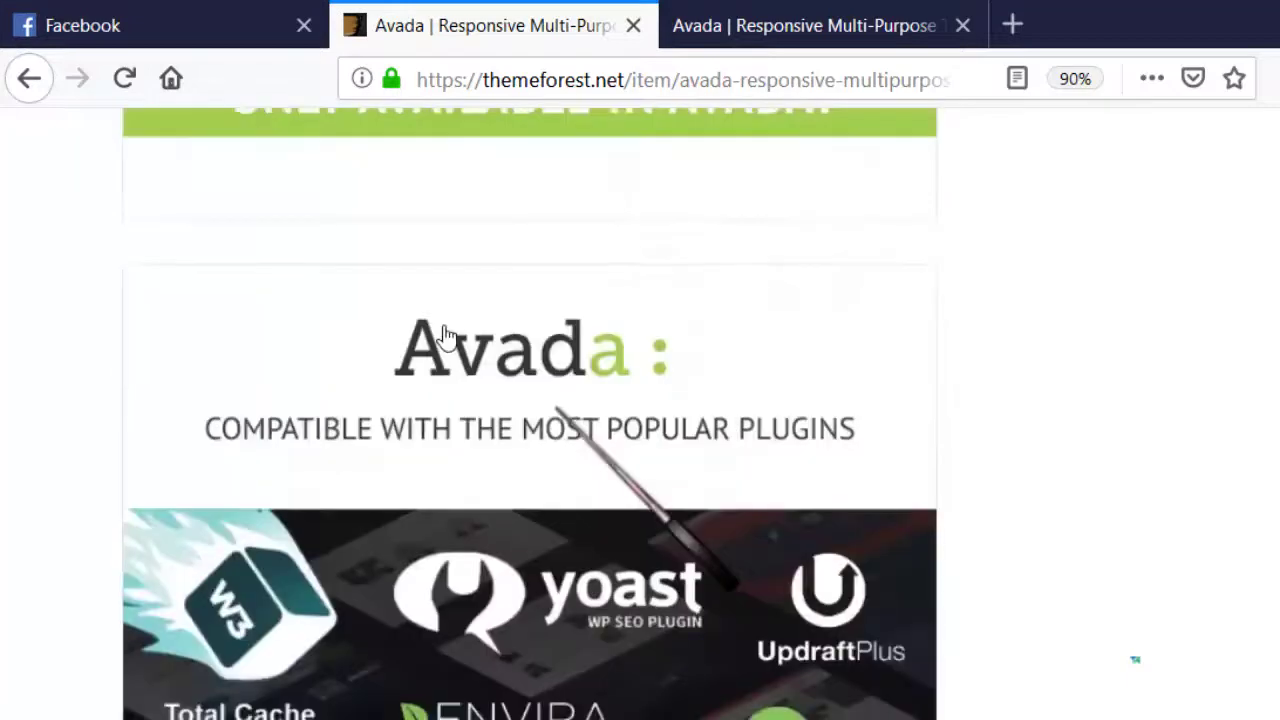
scroll(445, 341, "down", 20)
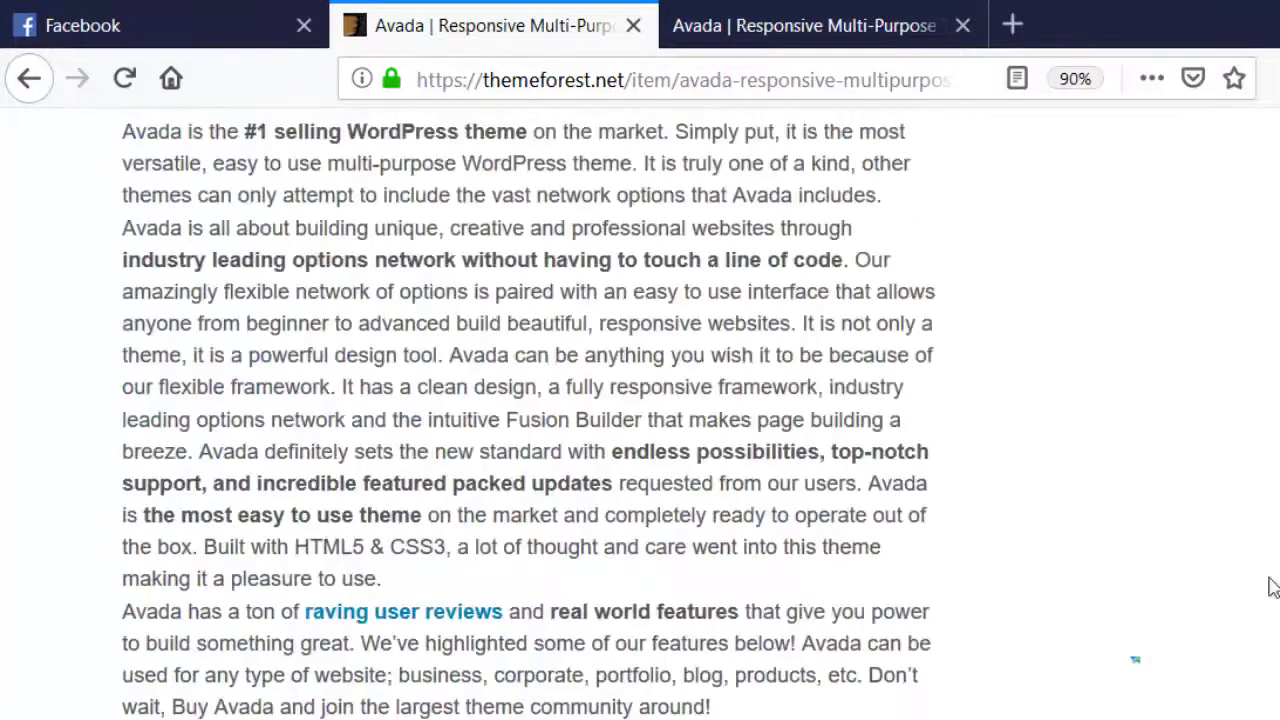
- Examine the Avada item page's title area, preview banner and Regular License details
key("Home")
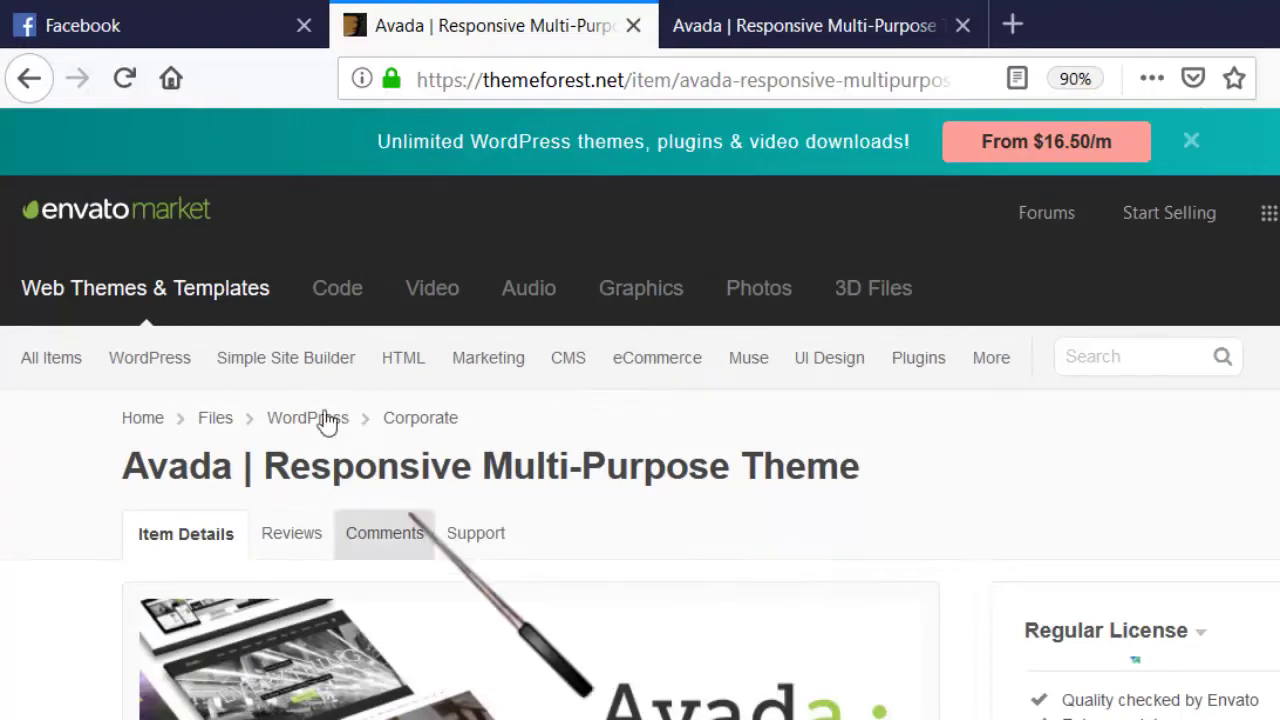
scroll(991, 469, "down", 3)
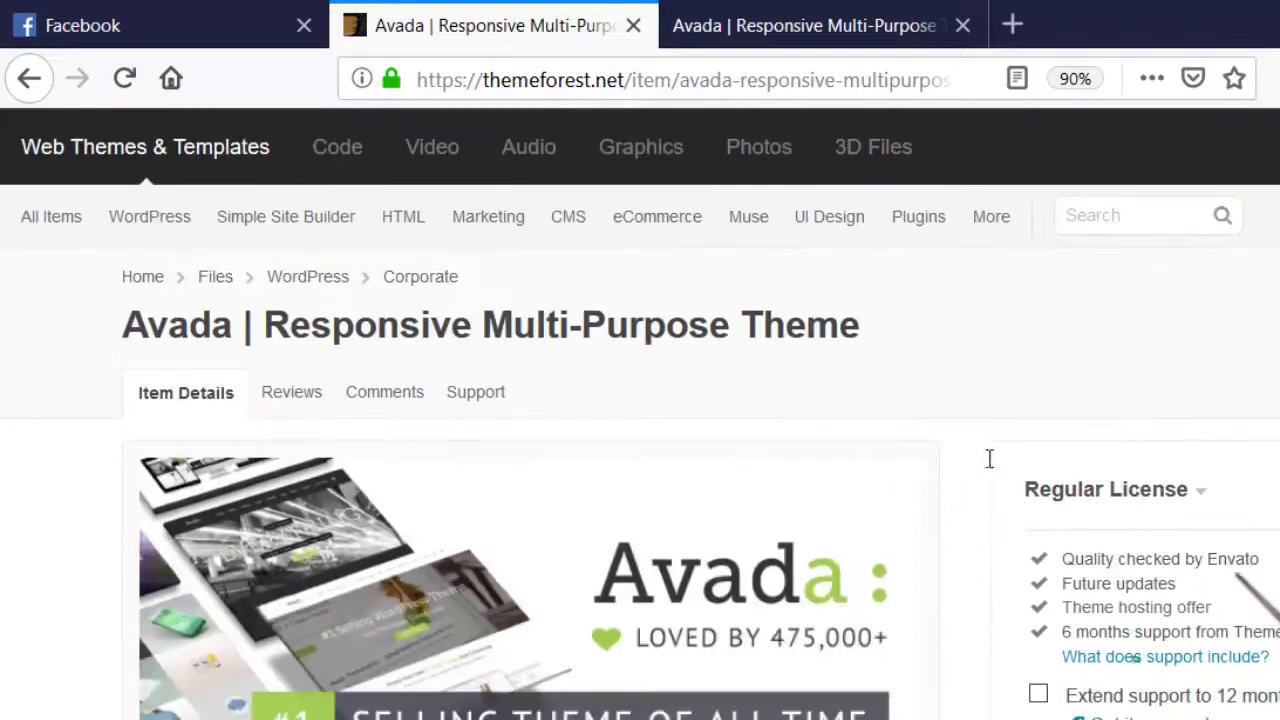
scroll(931, 467, "up", 3)
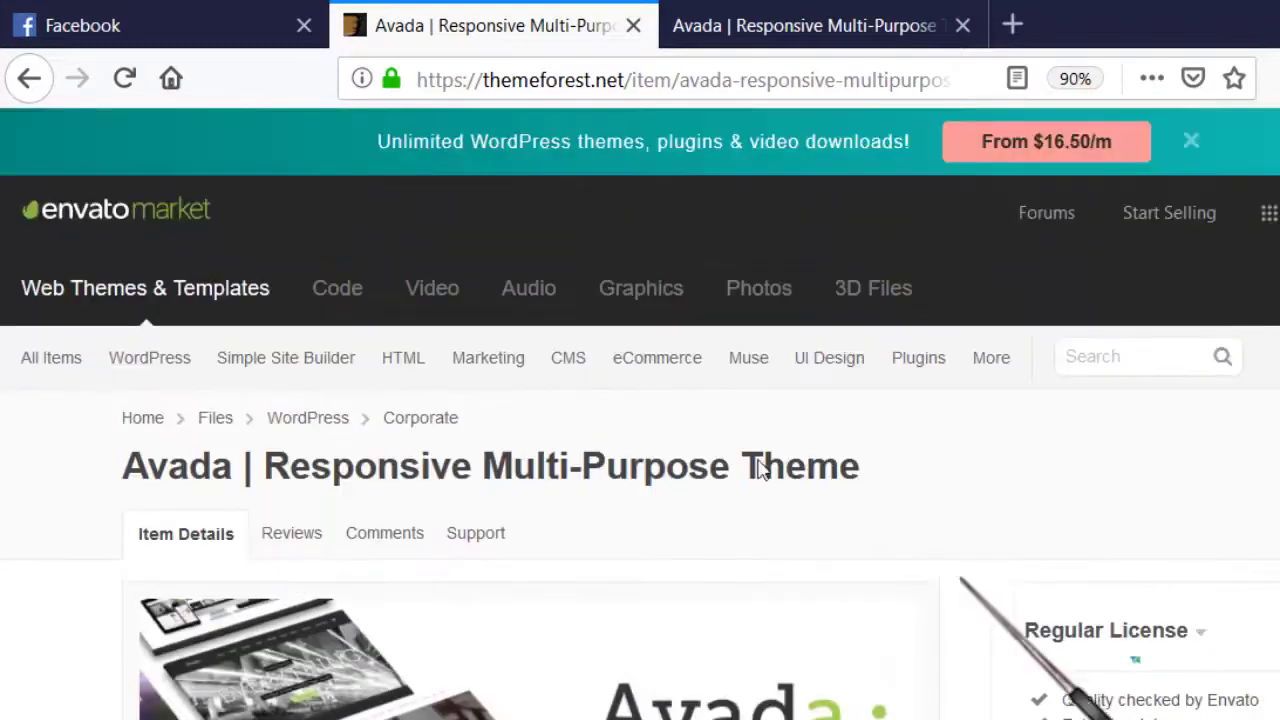
scroll(855, 467, "down", 3)
scroll(870, 478, "down", 2)
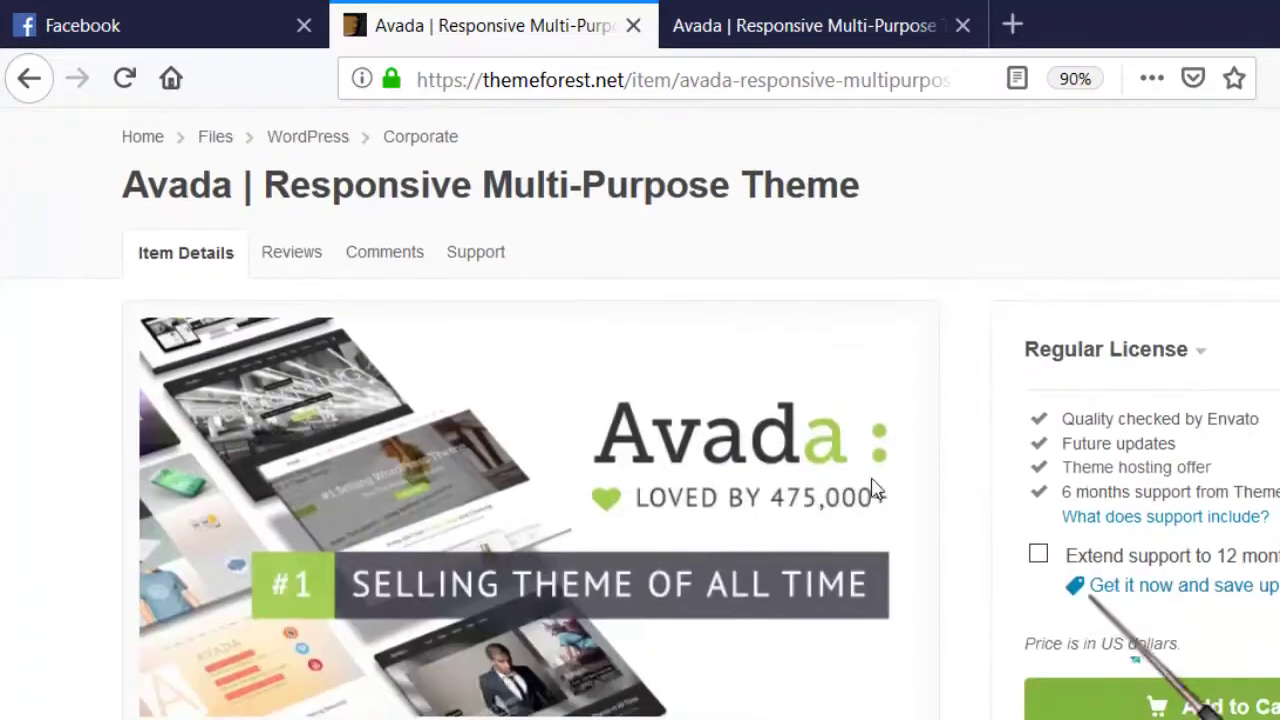
scroll(886, 506, "up", 5)
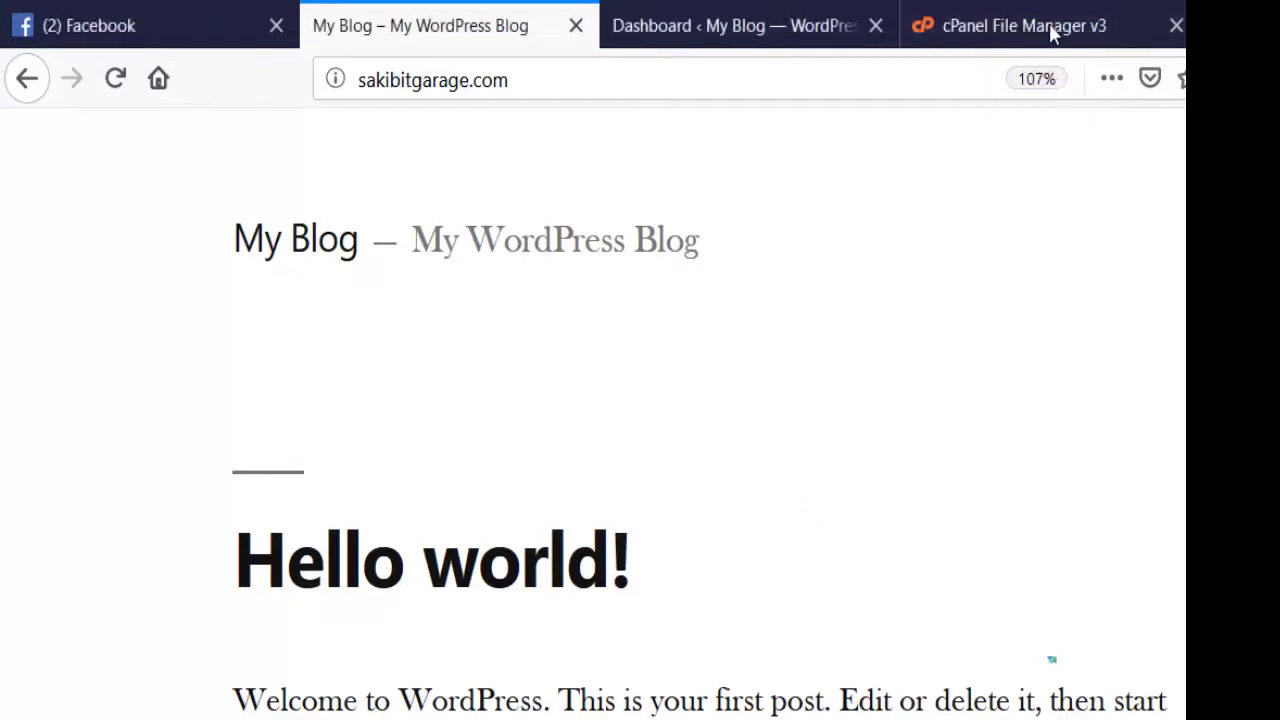
- Switch to the desktop and open the avada-v5.8 folder inside the extracted avada-v5.8-20190226T063741Z-001 folder
key("super+d")
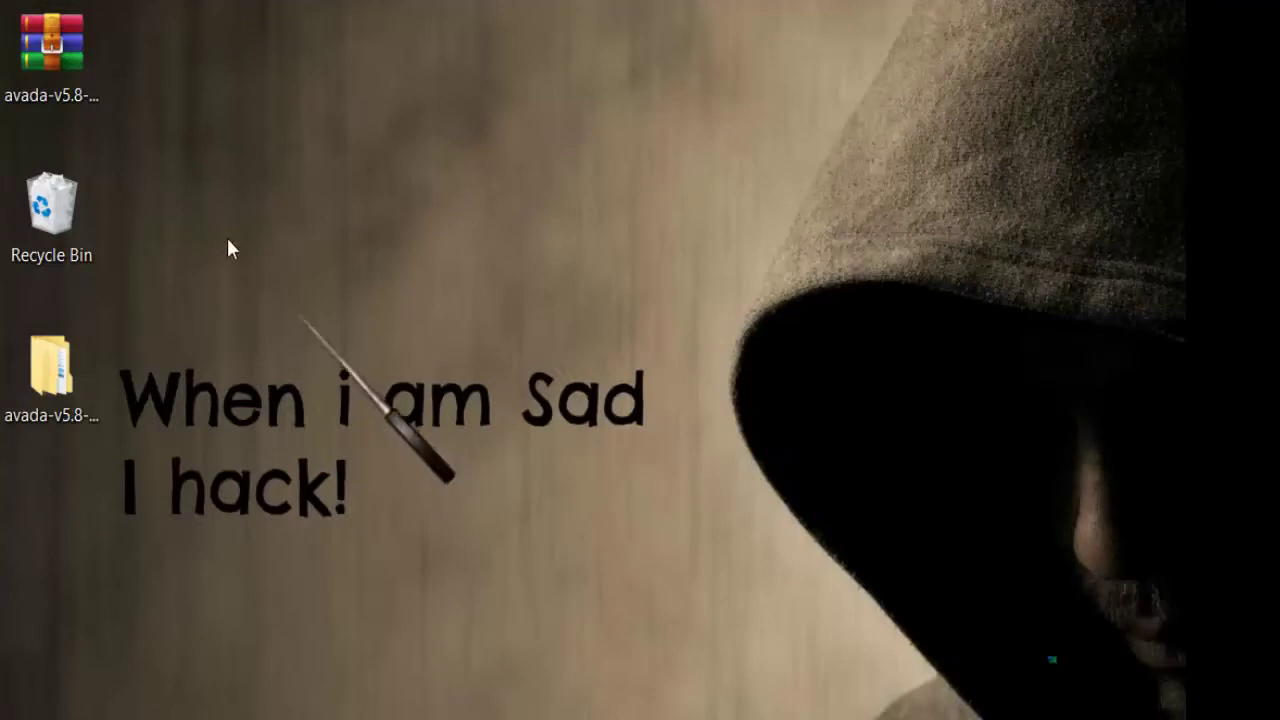
left_click(50, 45)
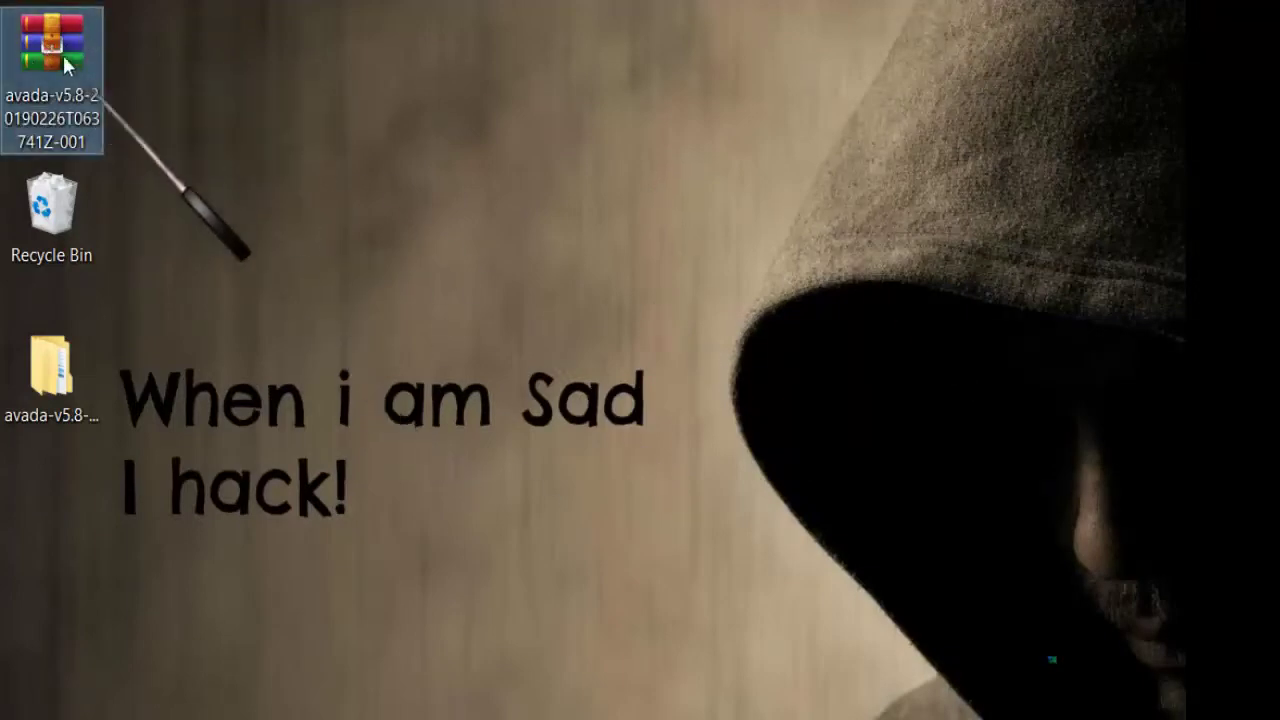
key("Down")
key("Down")
key("Return")
double_click(290, 182)
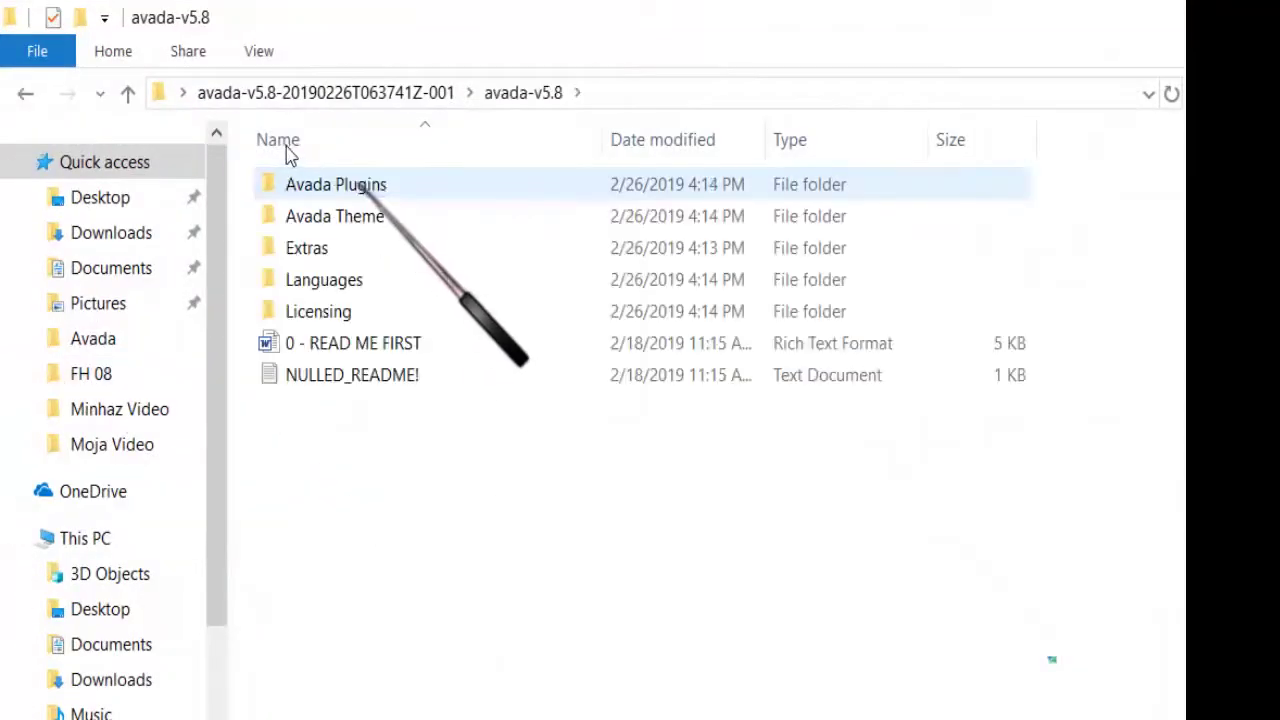
- Open the Avada Theme folder and check the theme files it contains, including the Avada ZIP archive
key("Down")
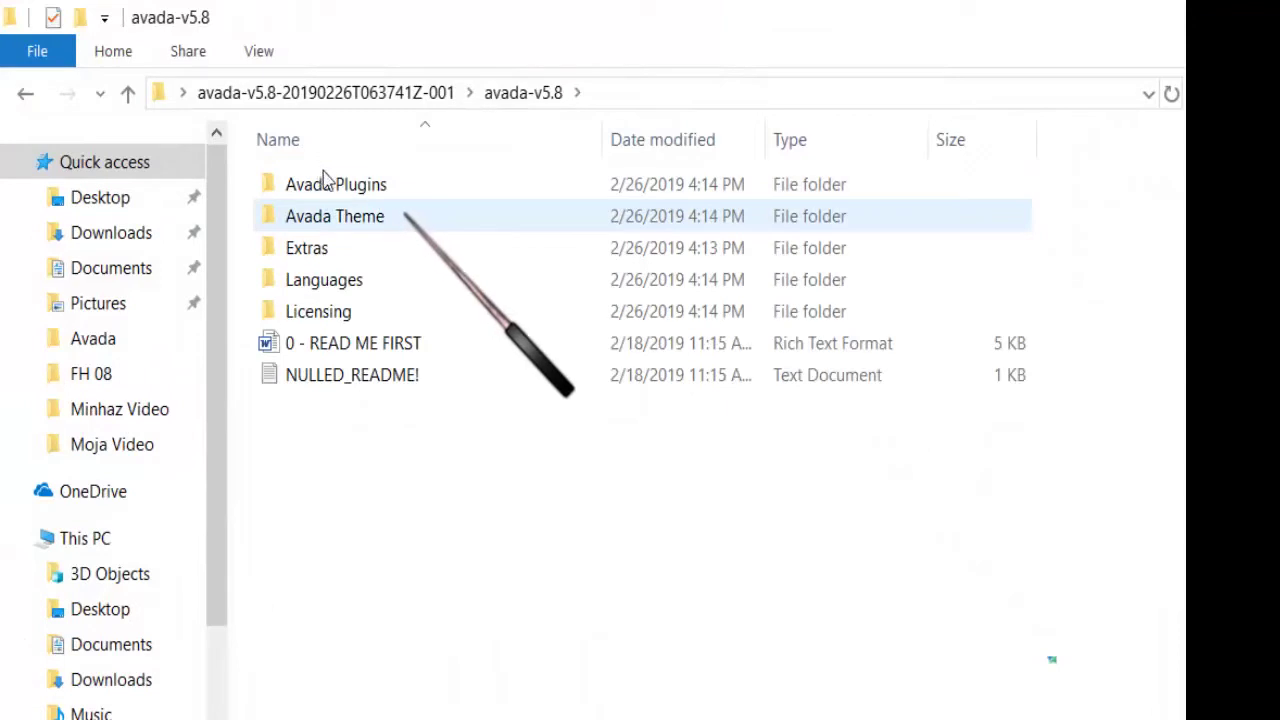
key("Up")
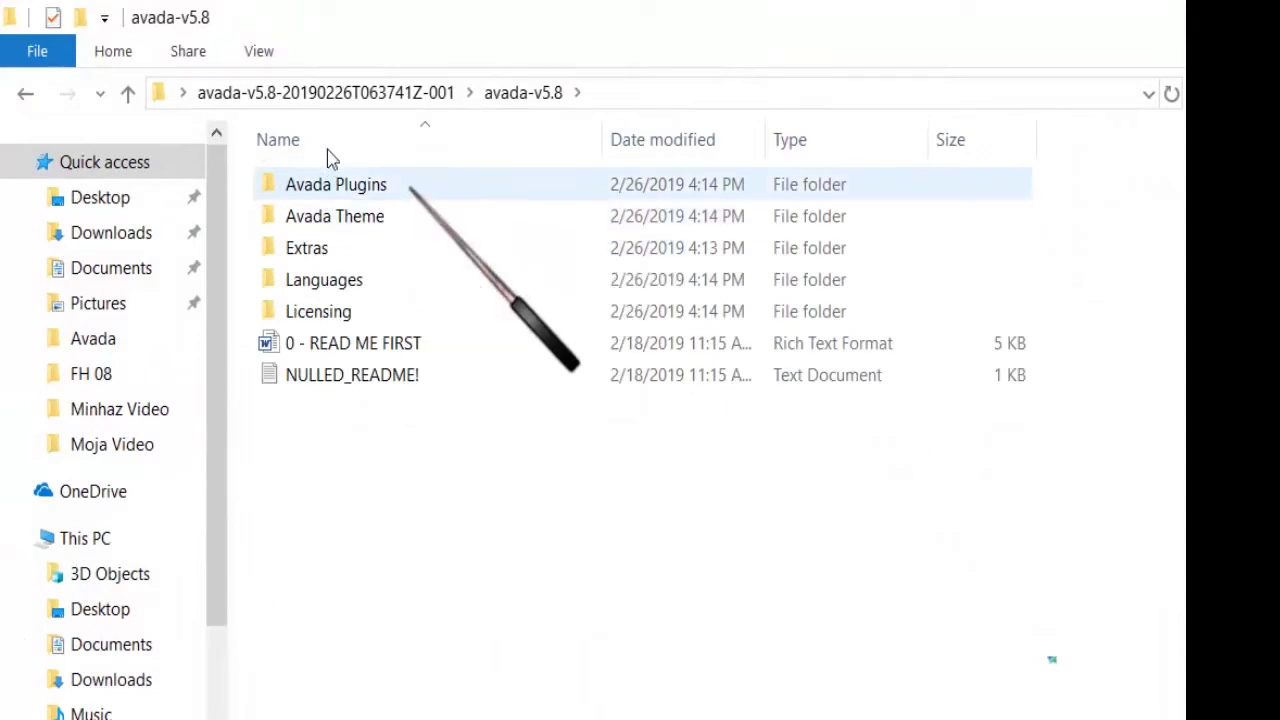
key("Down")
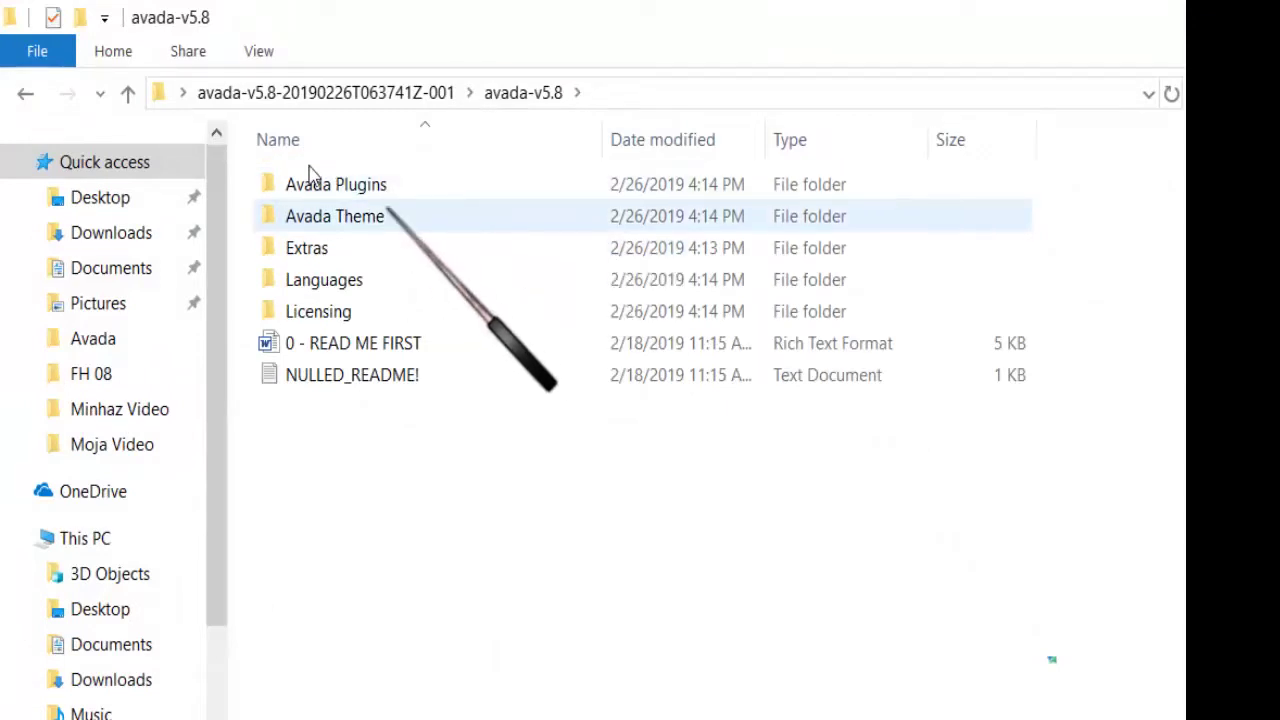
key("Return")
key("Down")
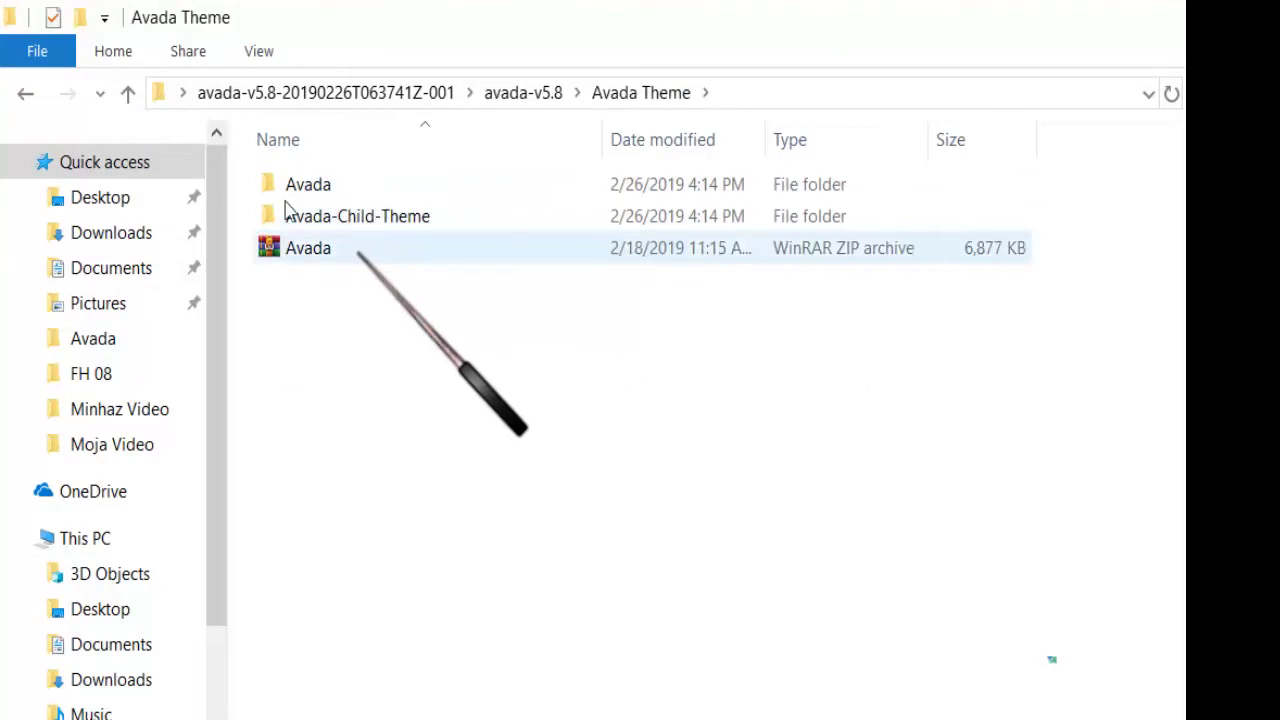
- Review the archives in the Avada Plugins folder and its additional-plugins subfolder, and close the file window
left_click(24, 90)
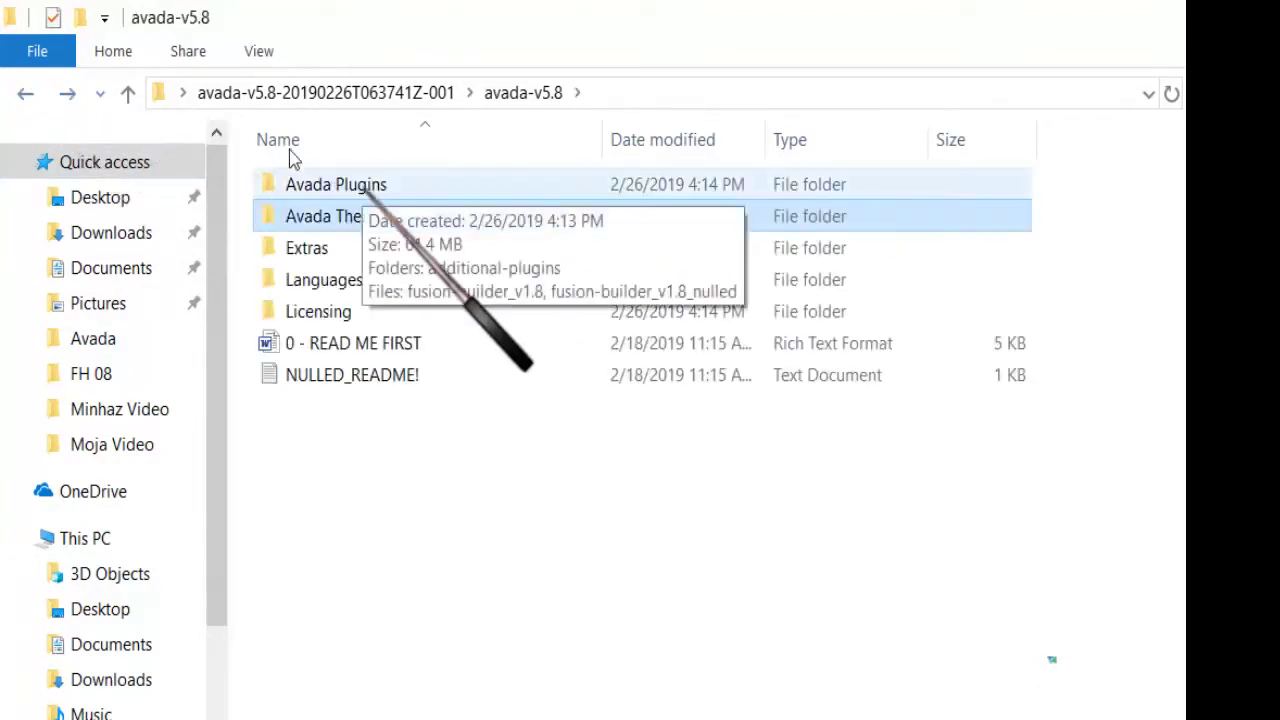
double_click(365, 188)
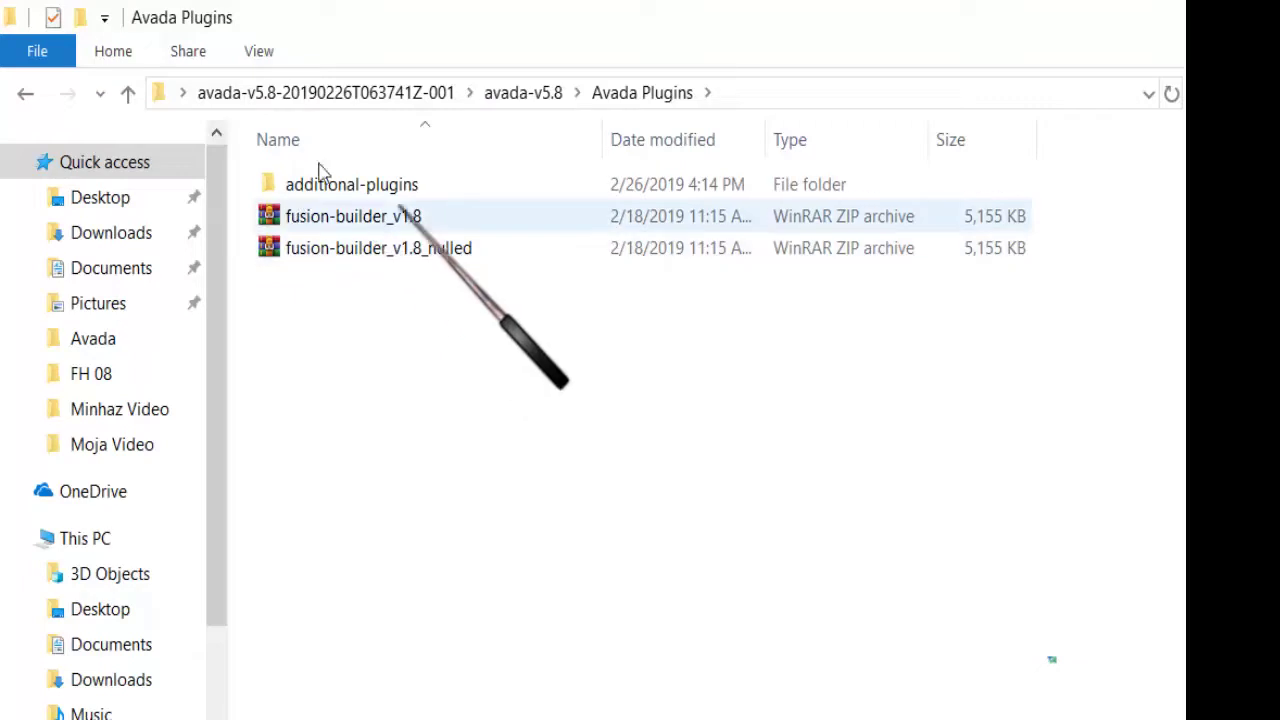
double_click(345, 184)
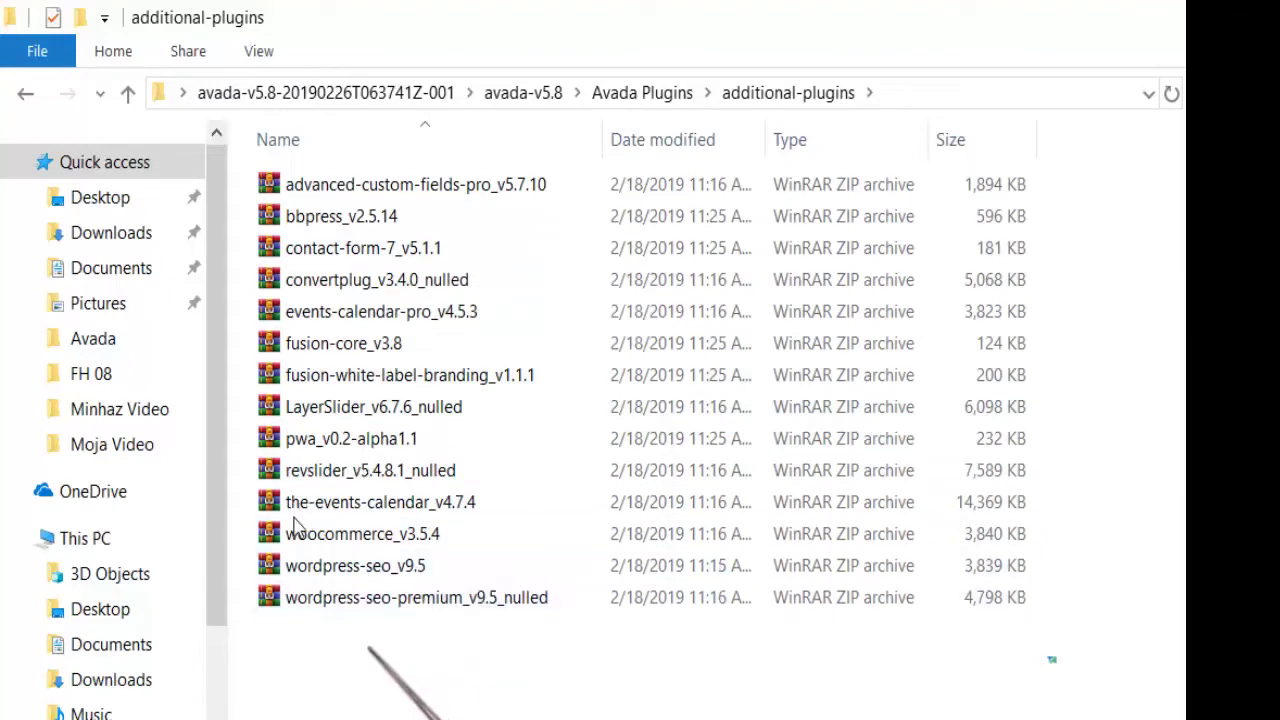
left_click(25, 93)
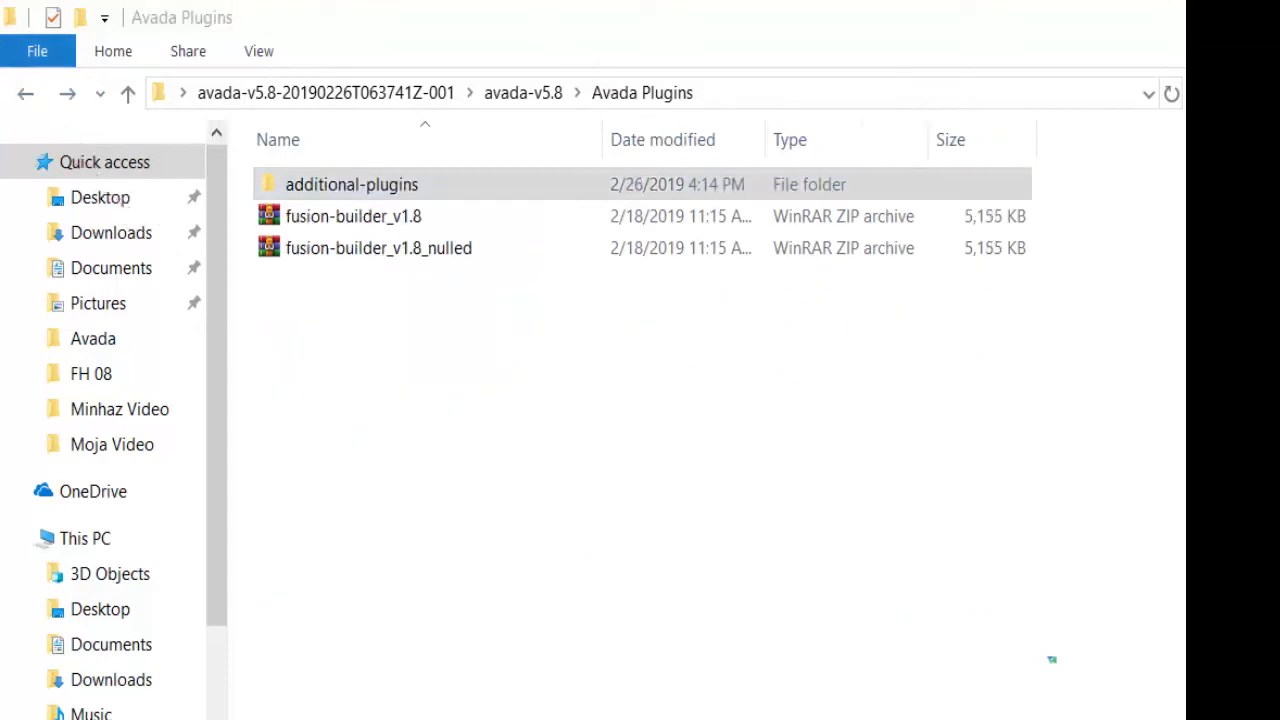
left_click(1164, 8)
- Switch to the cPanel File Manager in Firefox and open the public_html/wp-content/themes folder
left_click(526, 711)
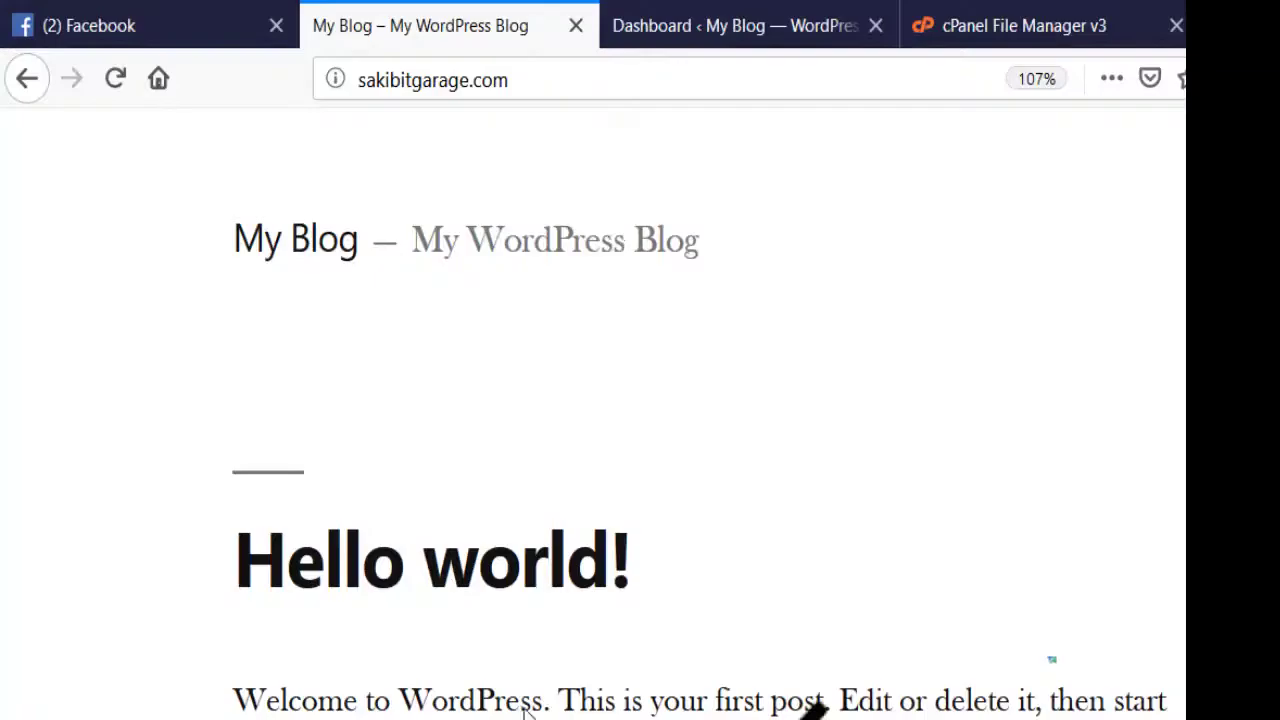
left_click(1000, 25)
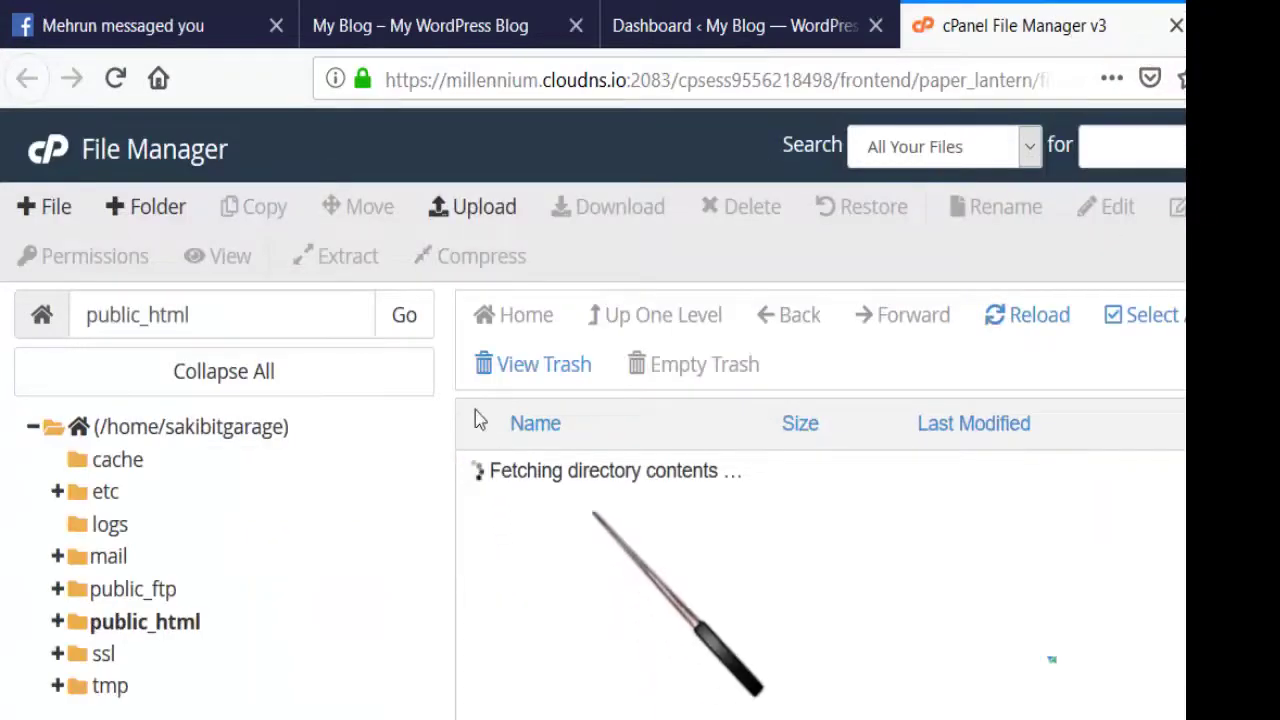
double_click(621, 519)
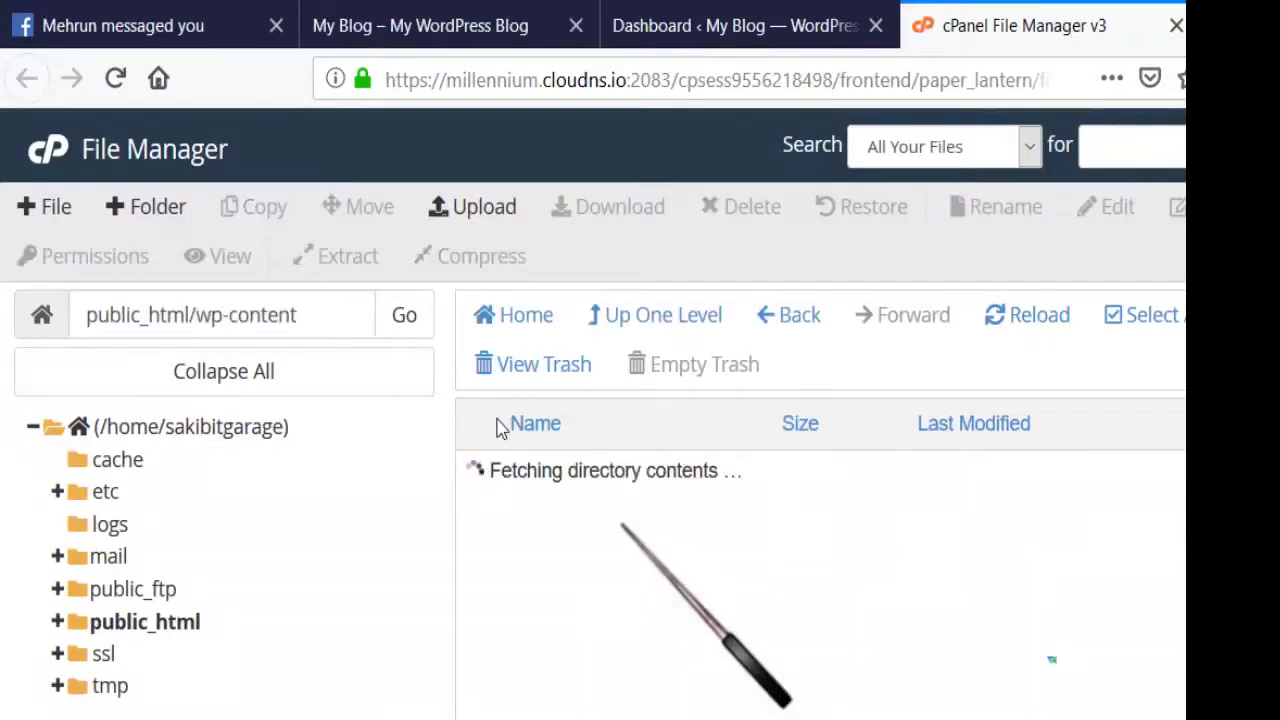
double_click(621, 521)
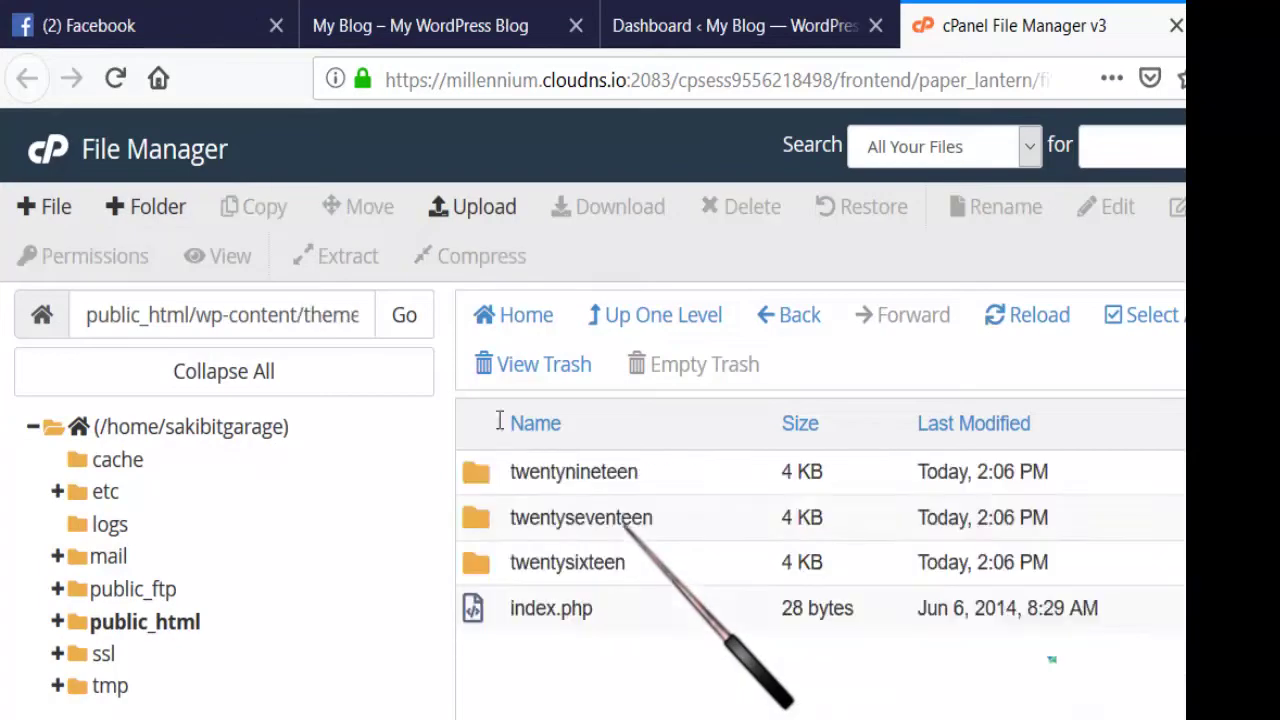
- Upload Avada.zip from the desktop's avada-v5.8 Avada Theme folder to the themes directory and follow the upload until it completes
left_click(440, 206)
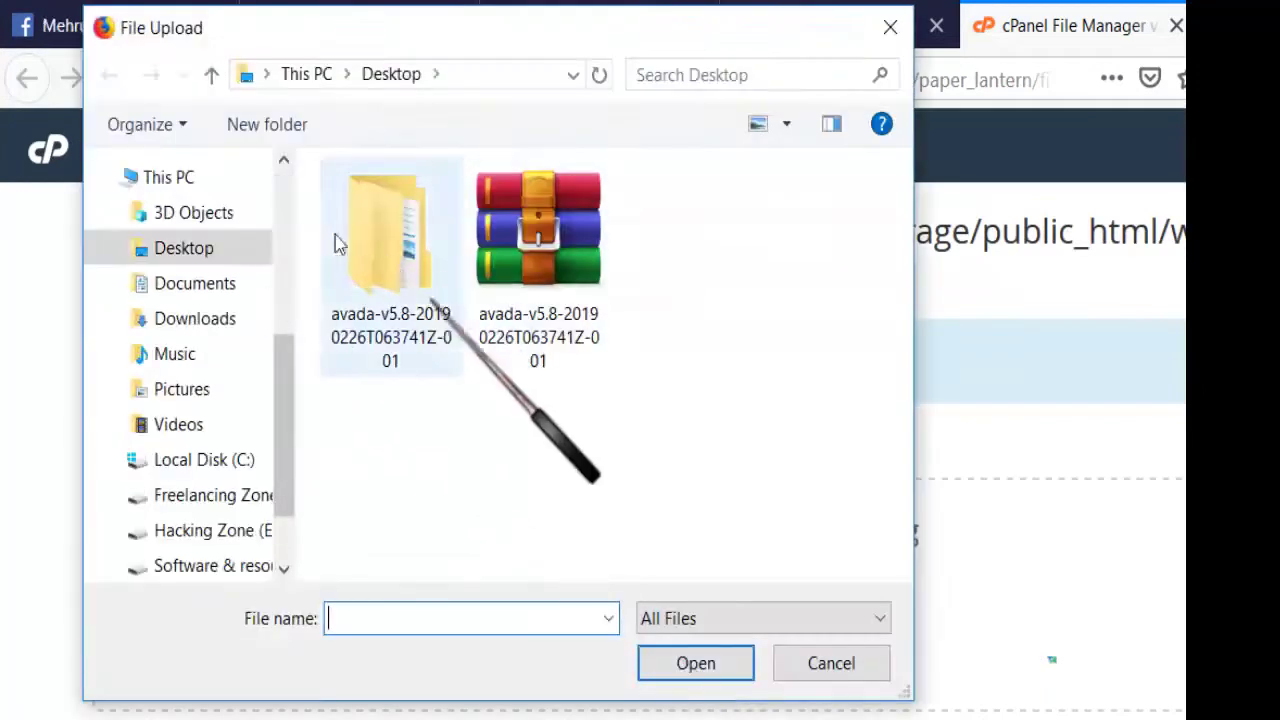
double_click(322, 230)
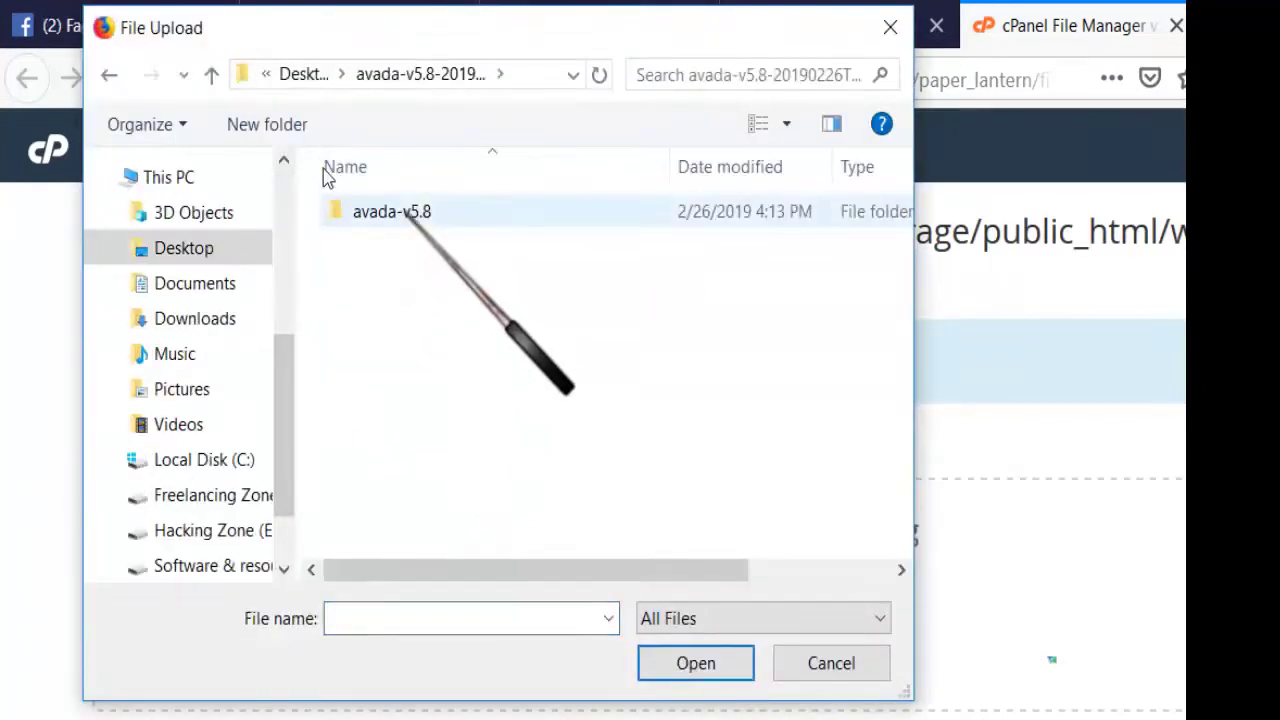
key("Return")
key("Down")
key("Return")
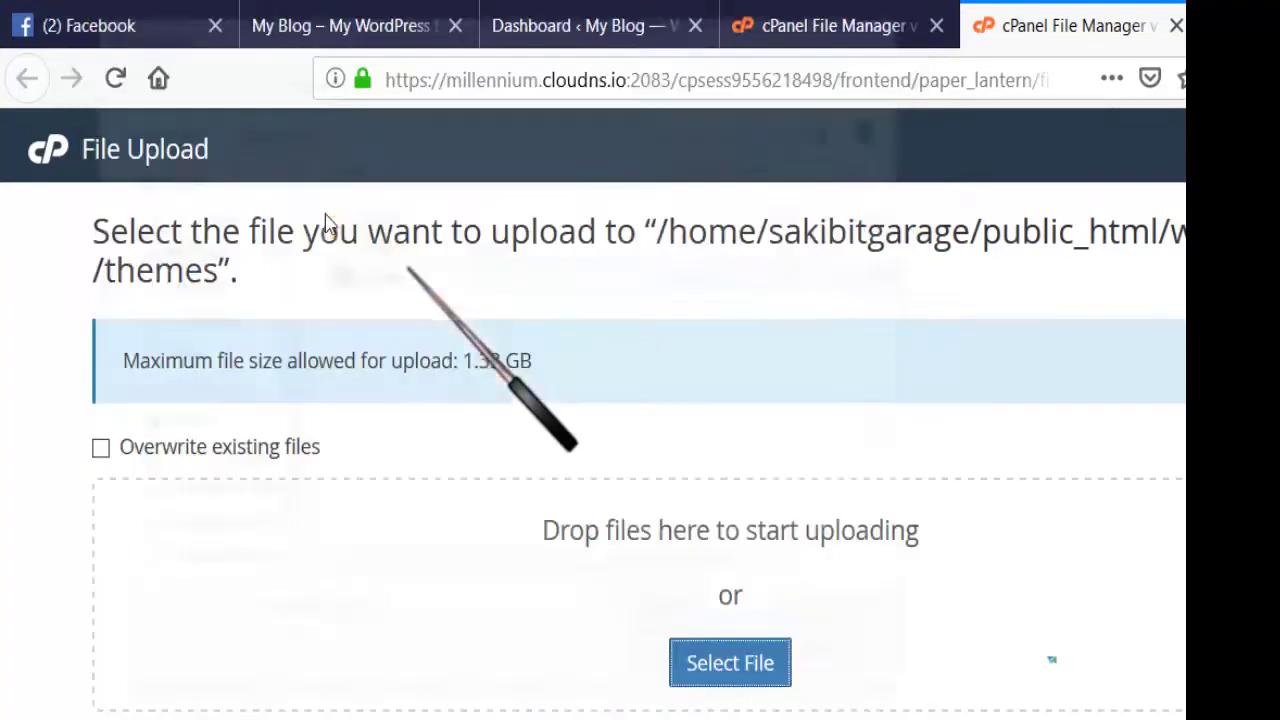
double_click(345, 275)
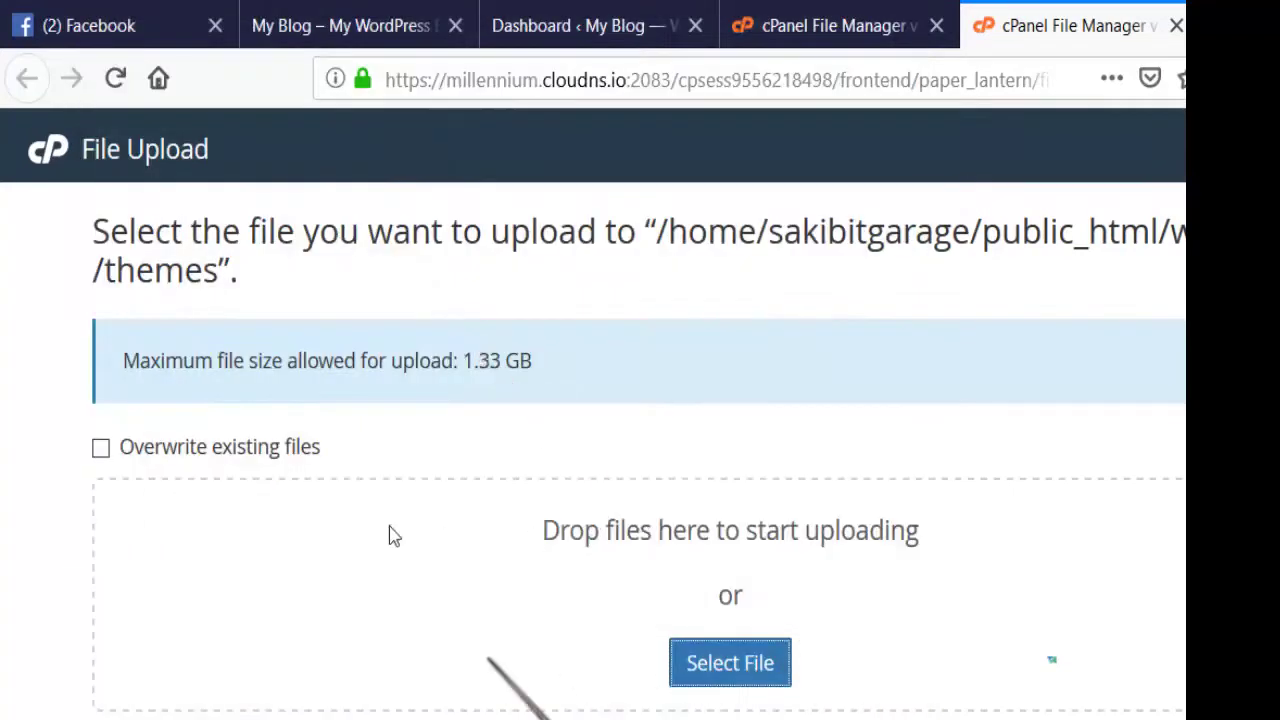
scroll(386, 534, "down", 2)
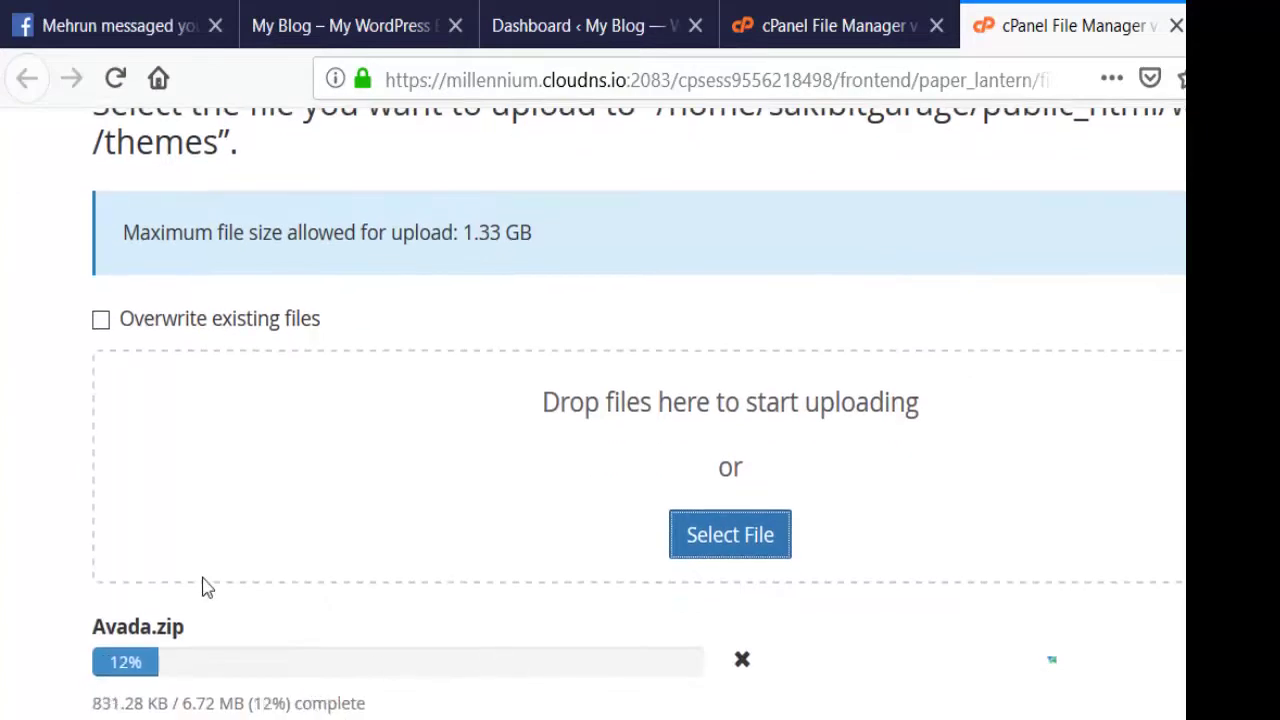
scroll(210, 570, "up", 2)
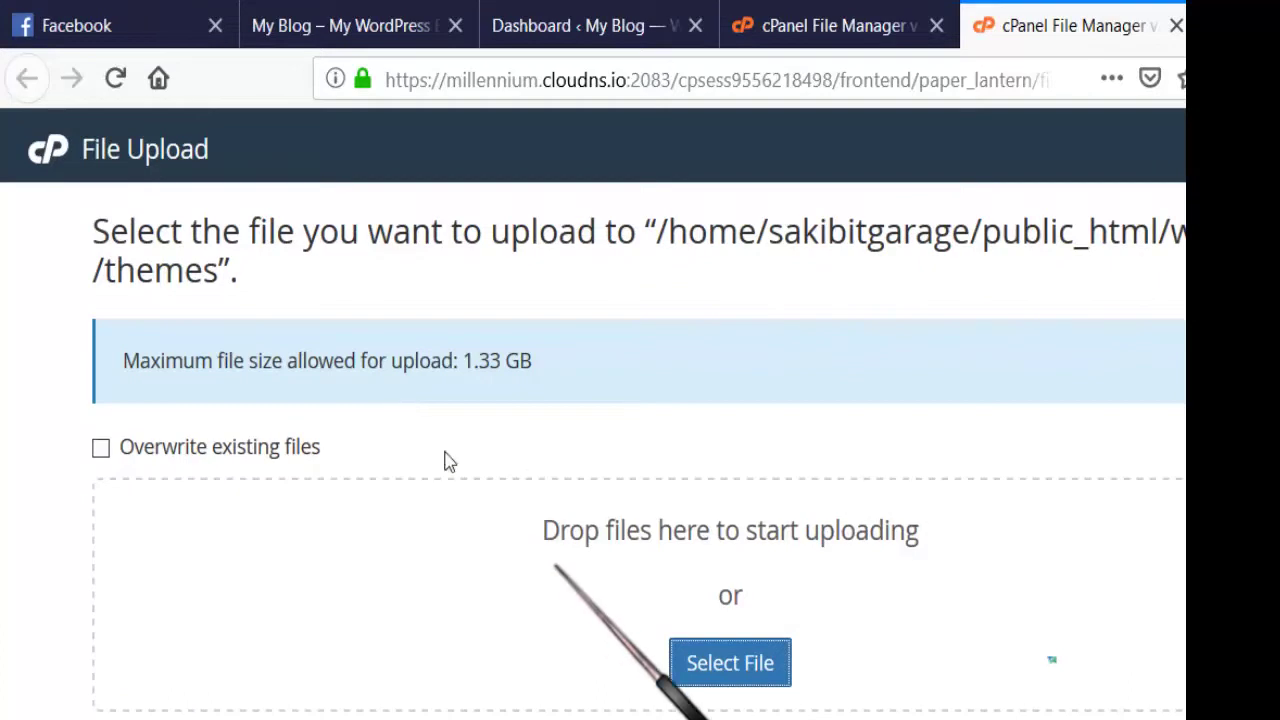
scroll(432, 454, "down", 2)
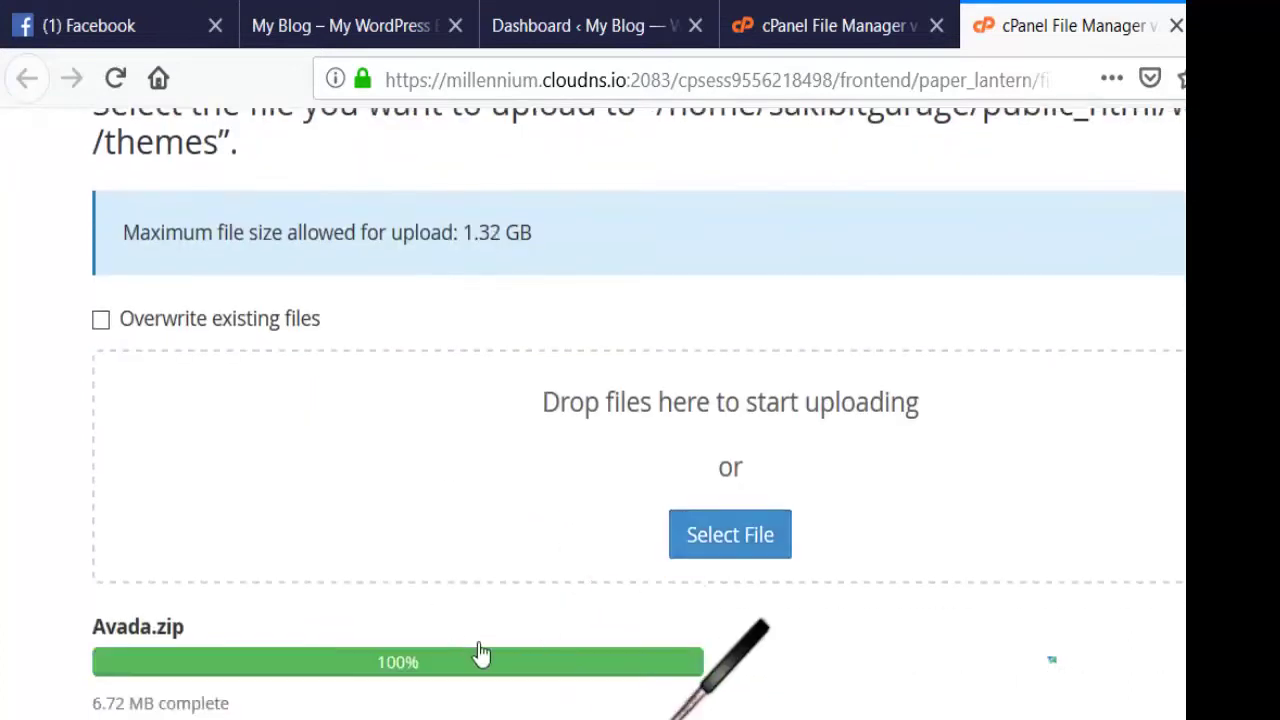
- Close the upload page and extract Avada.zip into the public_html/wp-content/themes folder
key("ctrl+w")
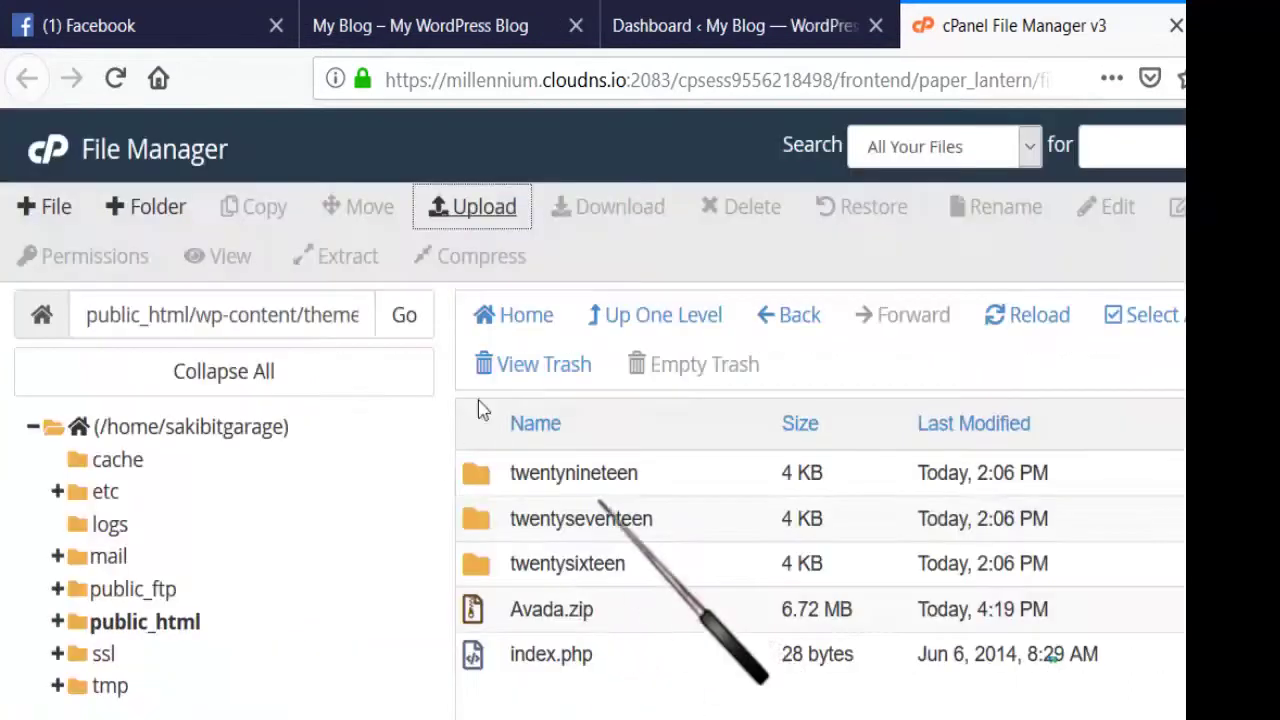
right_click(508, 500)
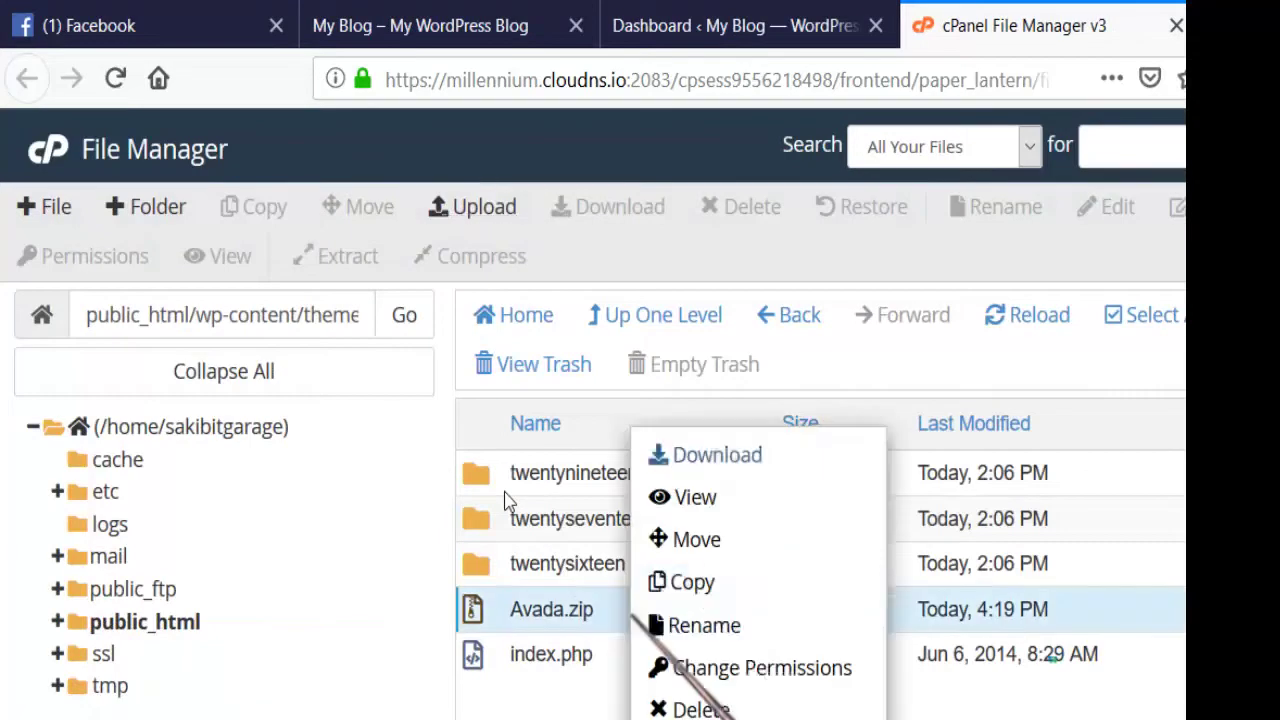
double_click(590, 609)
key("Return")
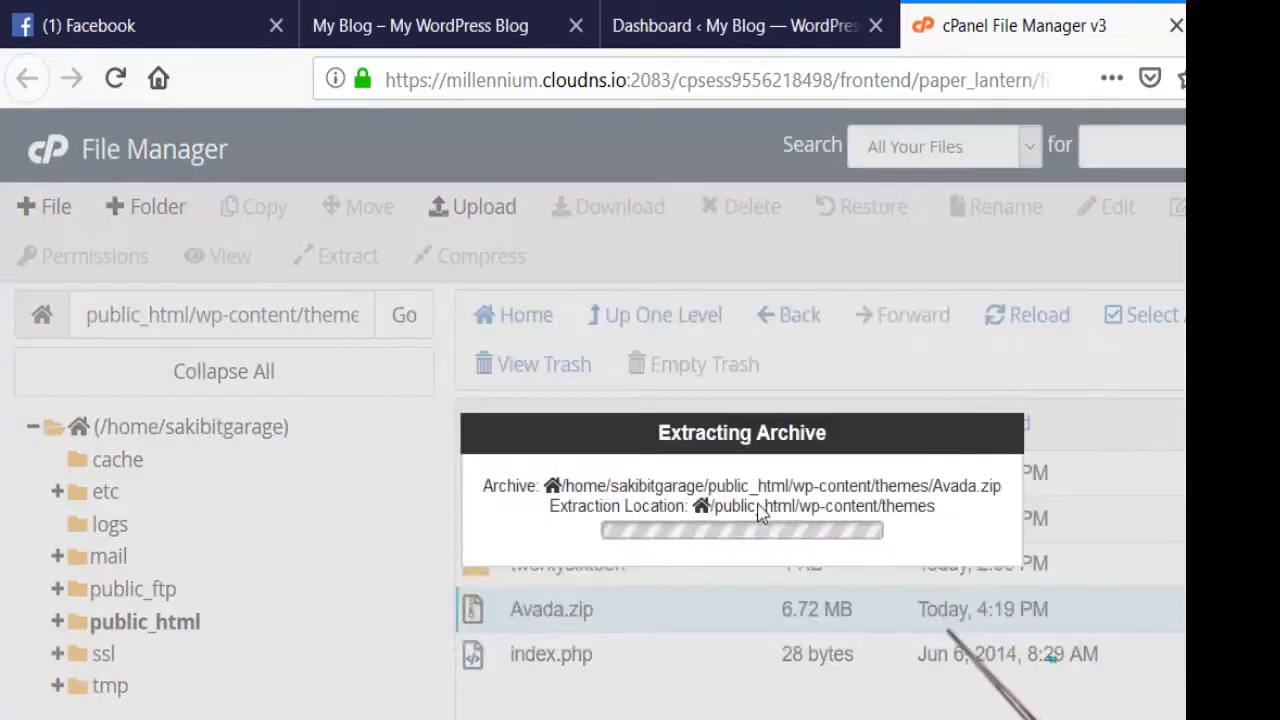
key("Escape")
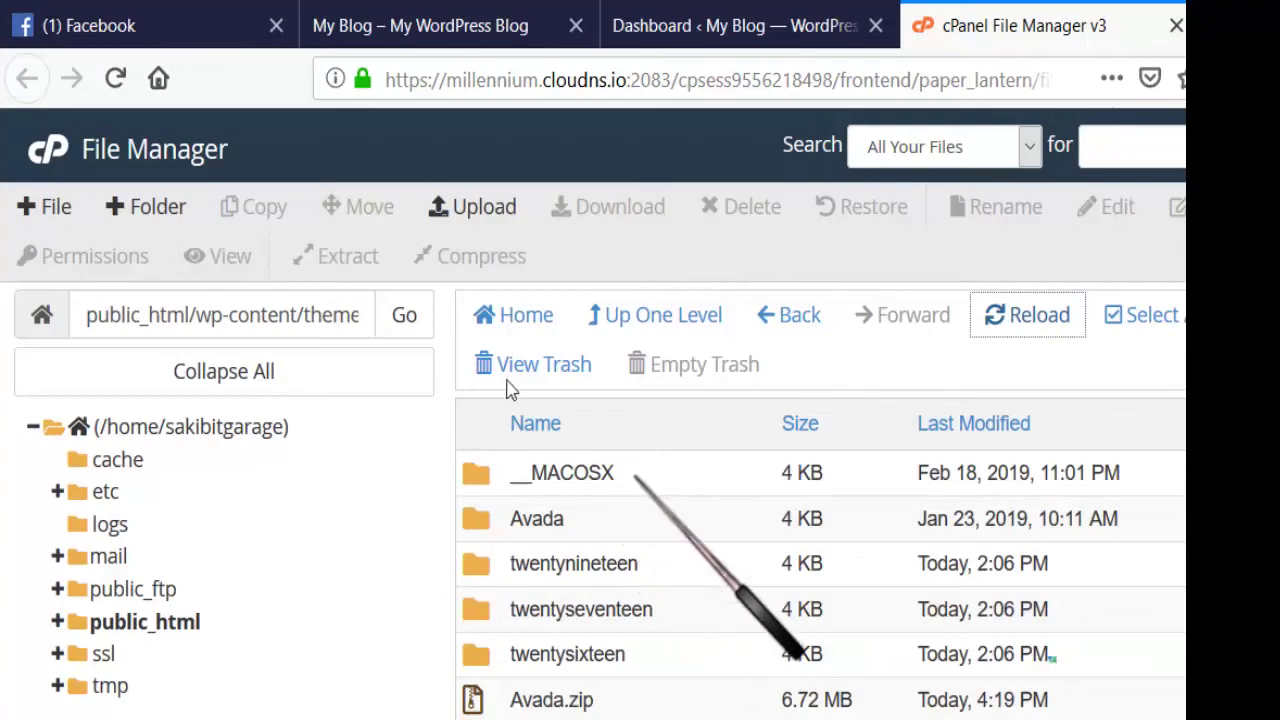
- Move Avada.zip and the __MACOSX folder from the themes directory to the trash
right_click(640, 700)
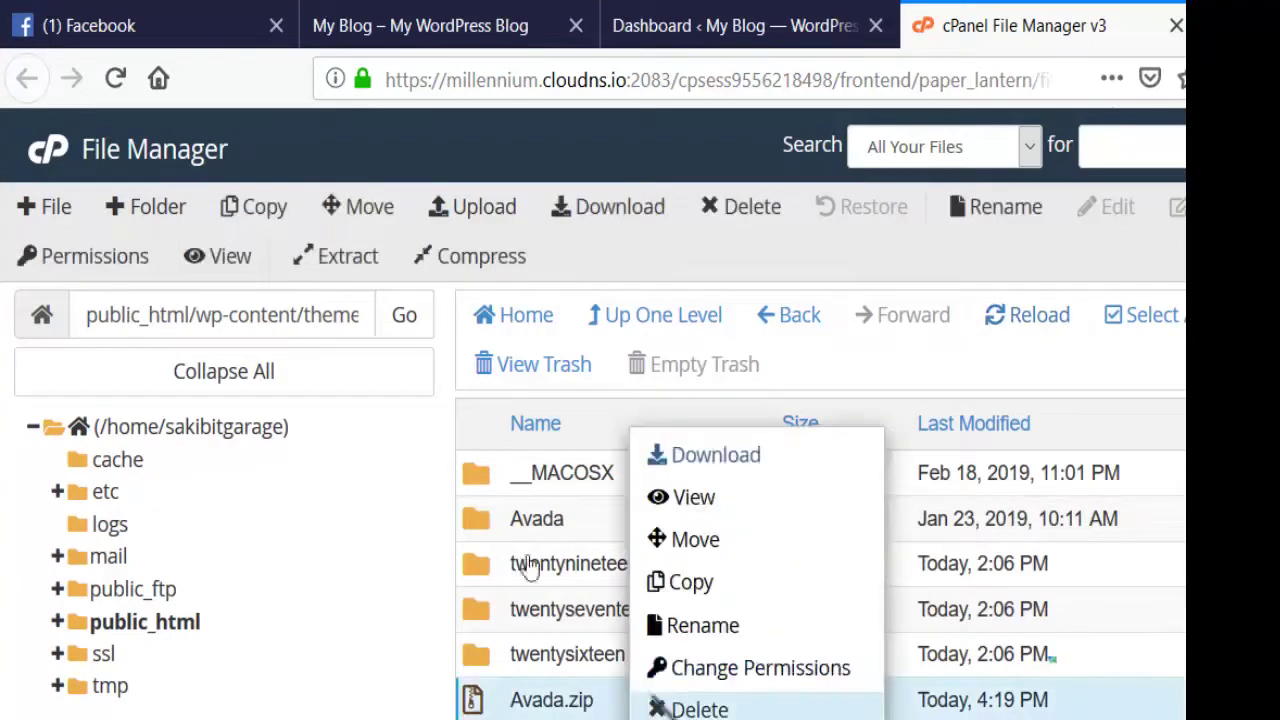
left_click(700, 709)
left_click(970, 568)
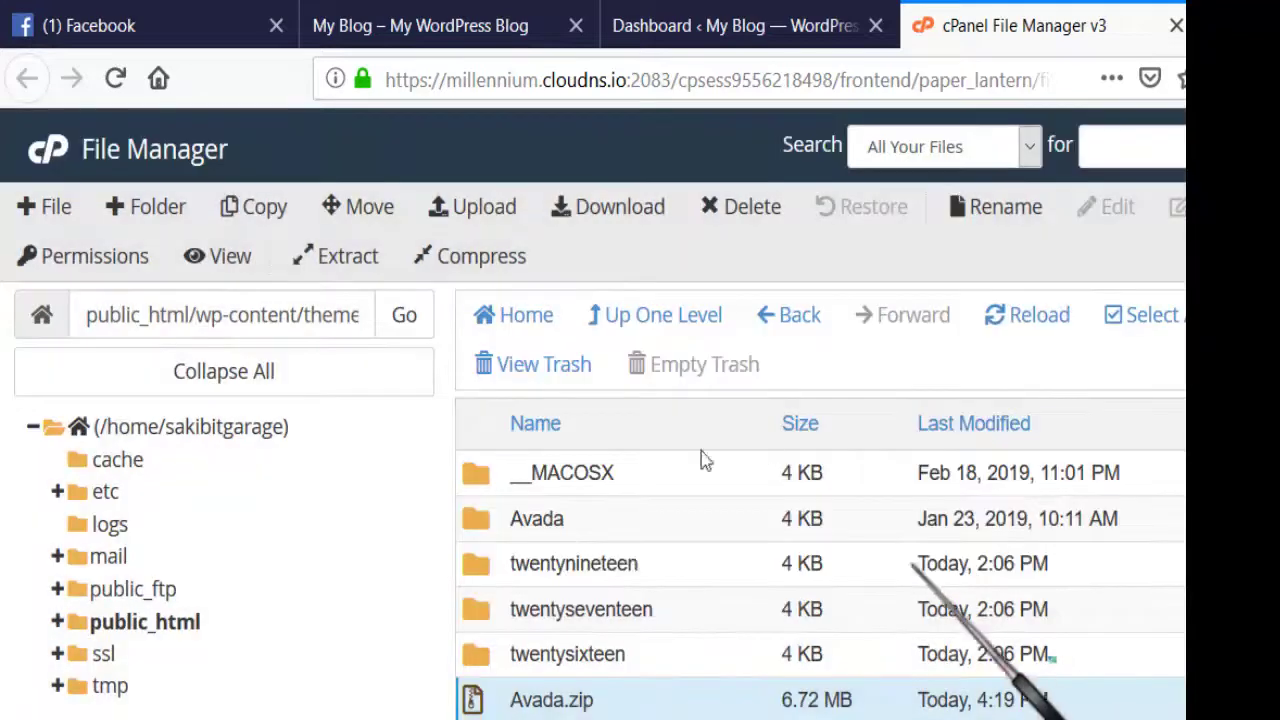
right_click(648, 472)
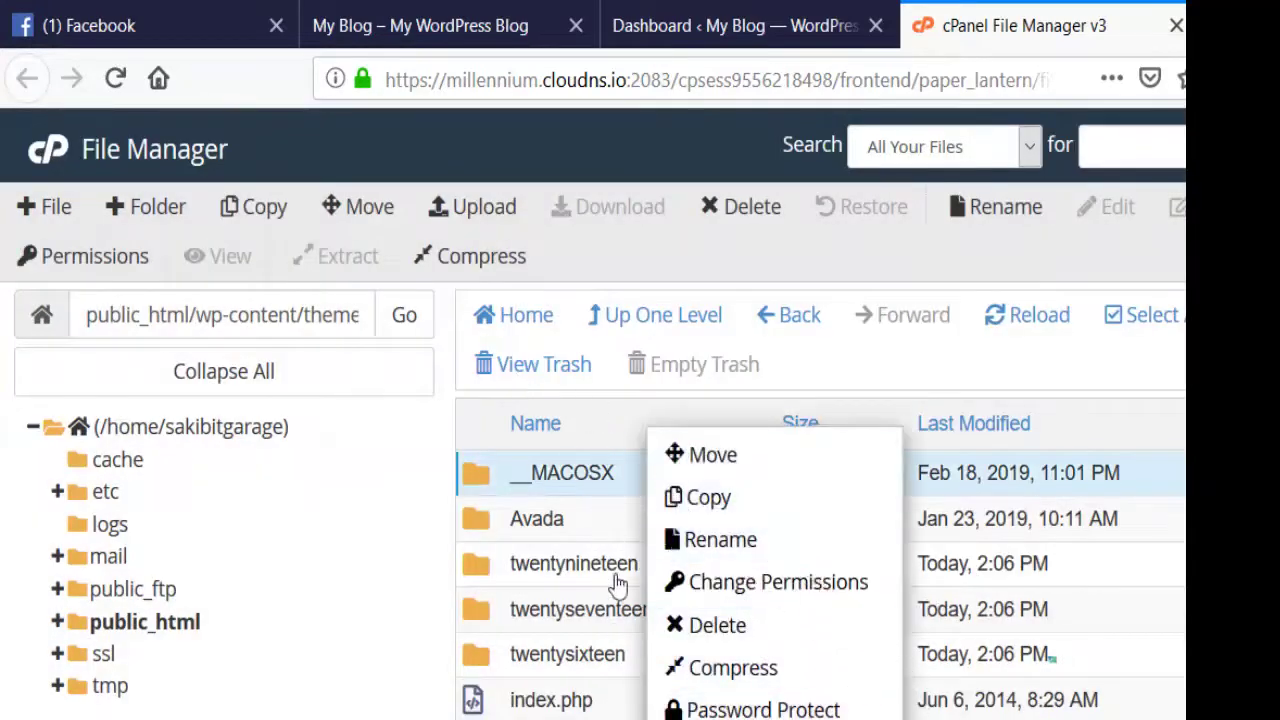
left_click(745, 625)
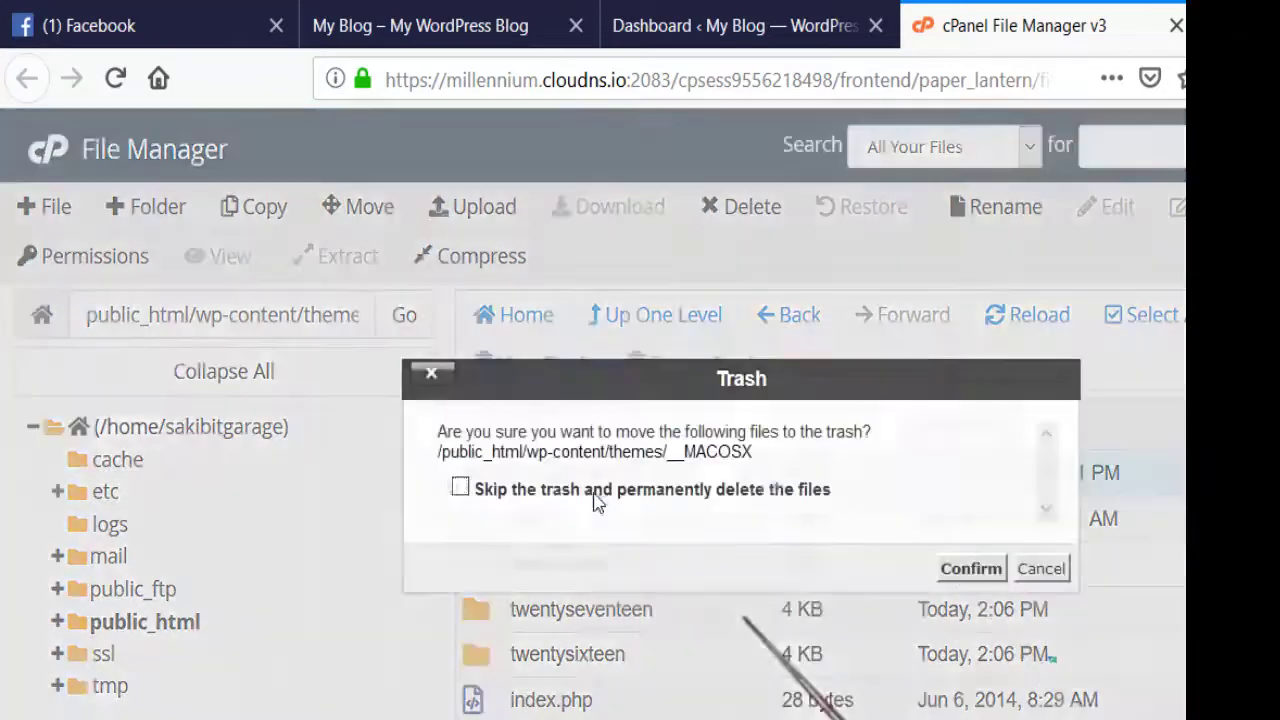
left_click(970, 566)
- Switch to the WordPress dashboard, activate the Avada theme and look through its welcome page
left_click(735, 25)
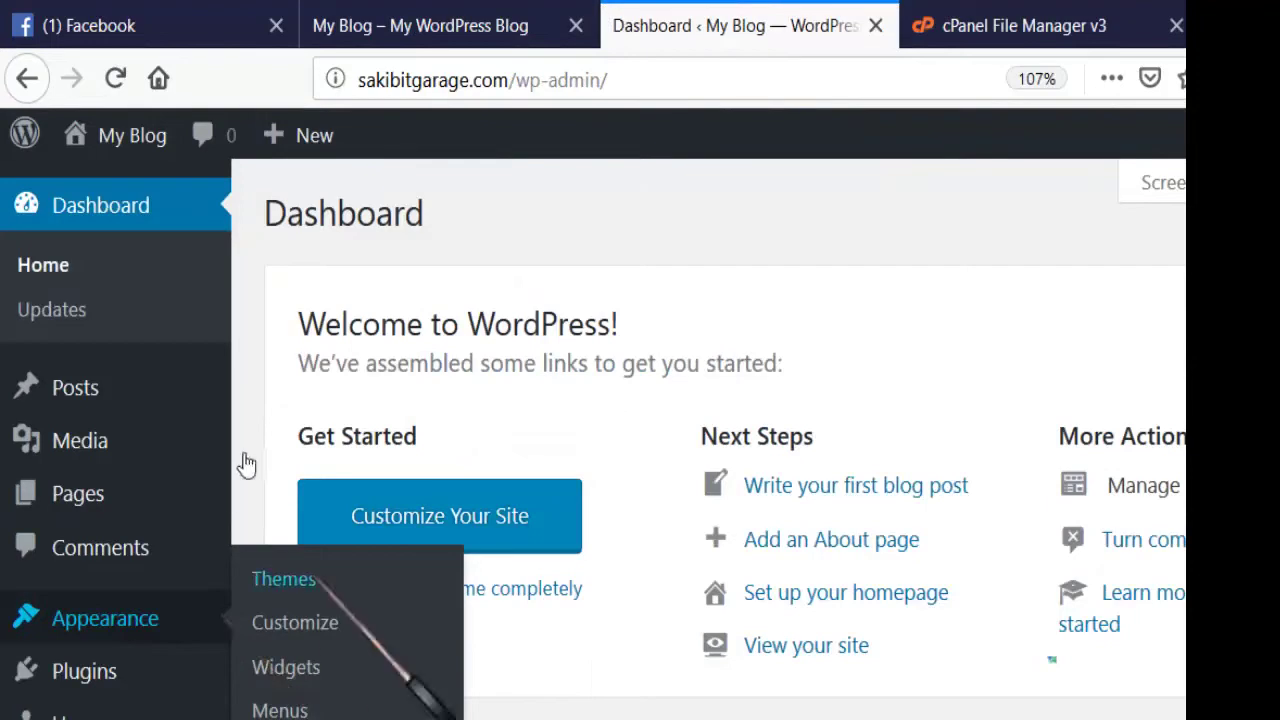
scroll(837, 449, "down", 3)
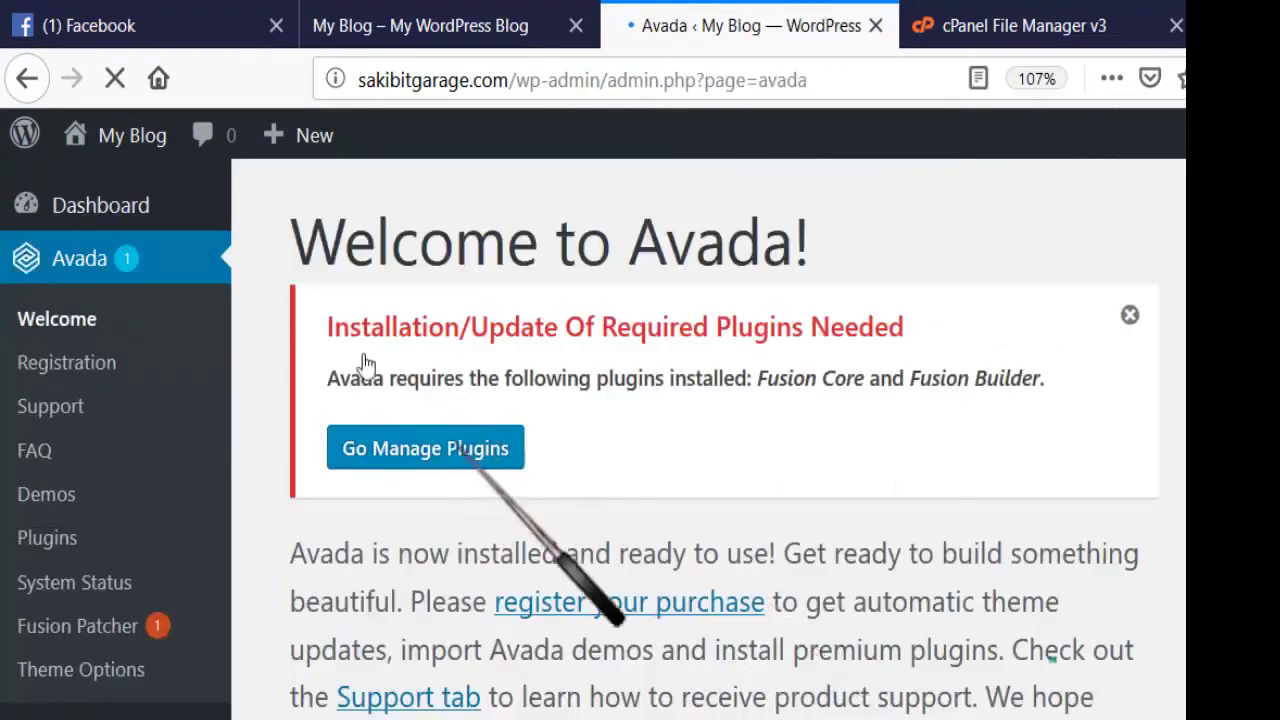
scroll(430, 390, "down", 5)
scroll(349, 363, "up", 1)
scroll(506, 457, "down", 5)
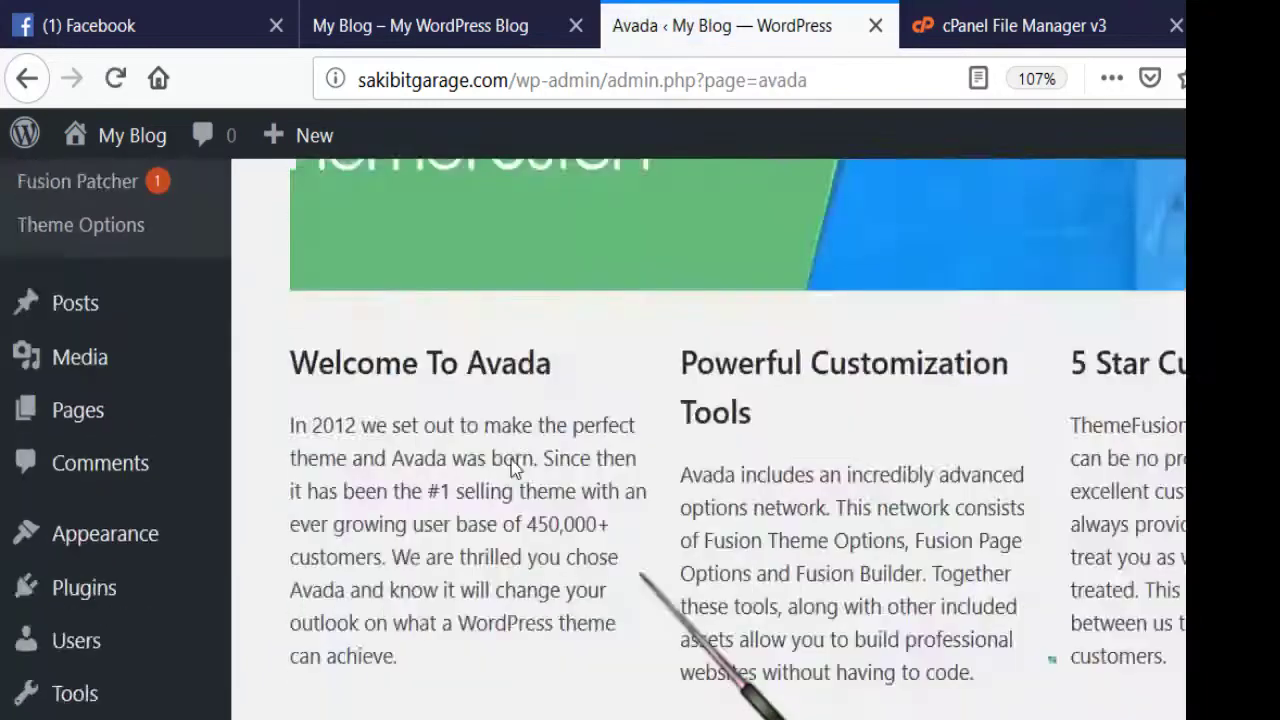
- Zoom the page out to 77%, open Avada's plugin management page and install the required Fusion Core plugin
scroll(517, 466, "up", 5)
key("ctrl+minus")
key("ctrl+minus")
key("ctrl+minus")
left_click(300, 354)
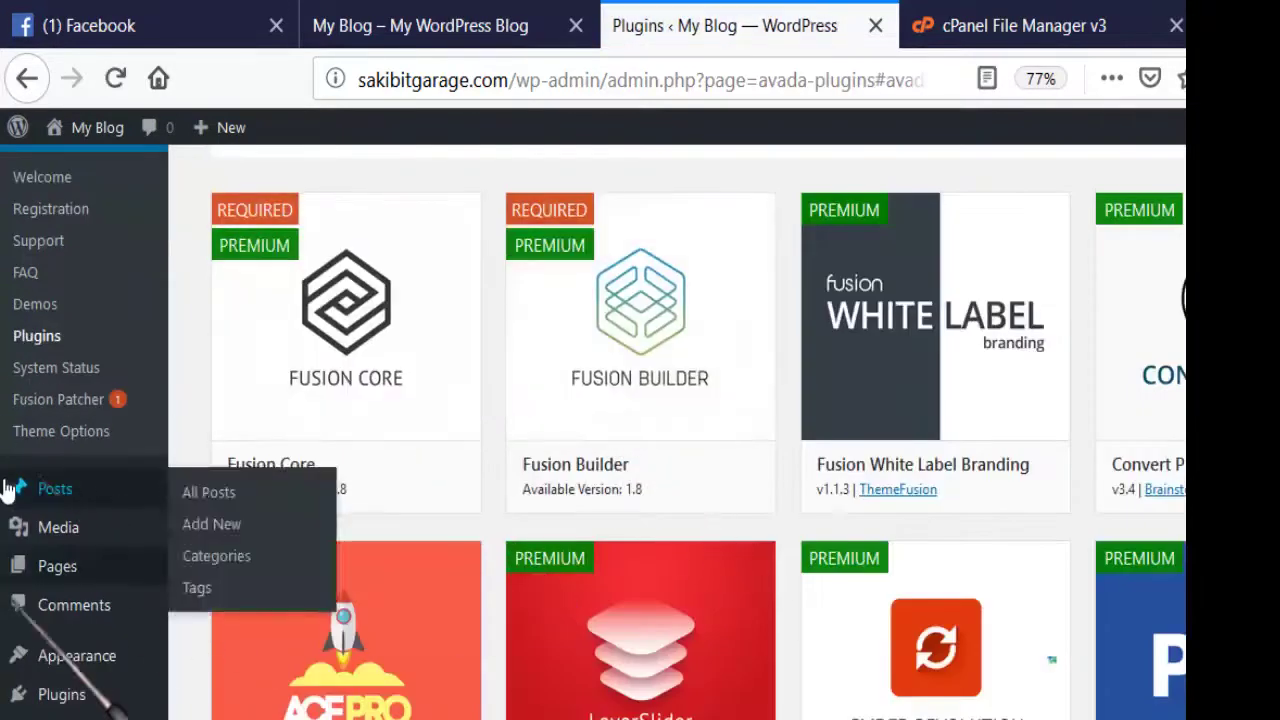
scroll(14, 490, "up", 3)
scroll(43, 490, "up", 3)
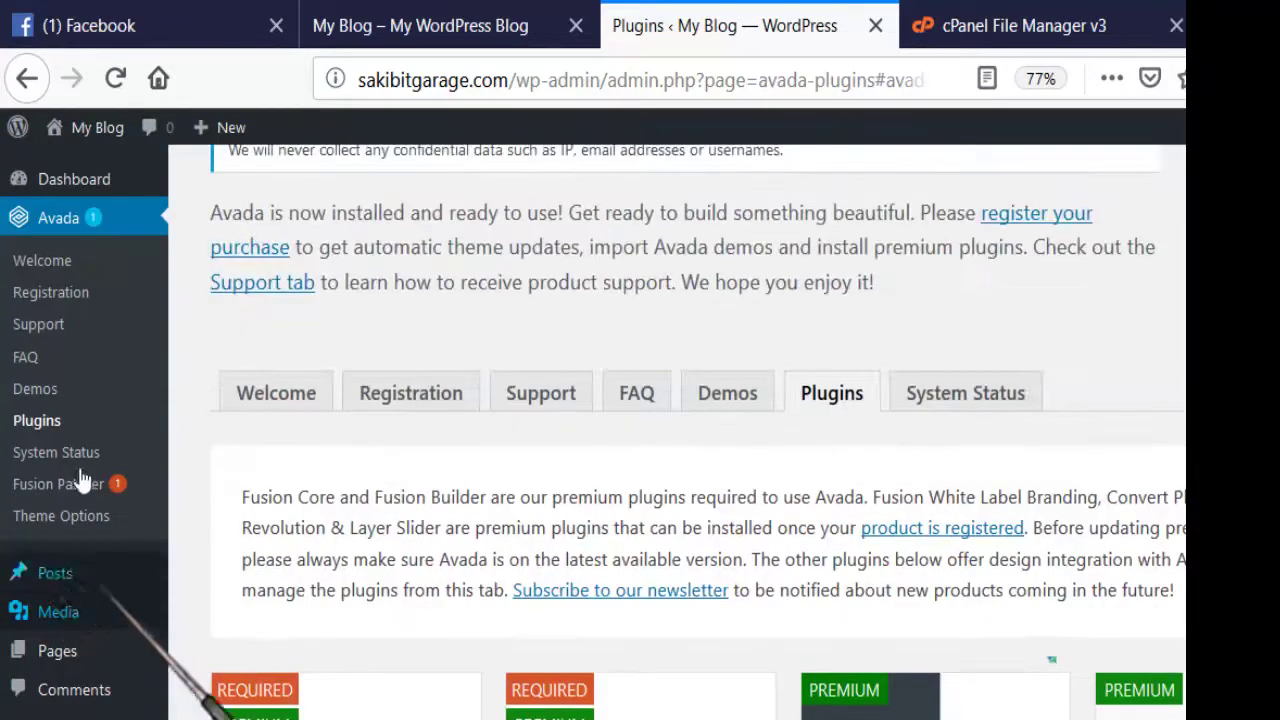
scroll(86, 480, "down", 3)
scroll(297, 560, "down", 2)
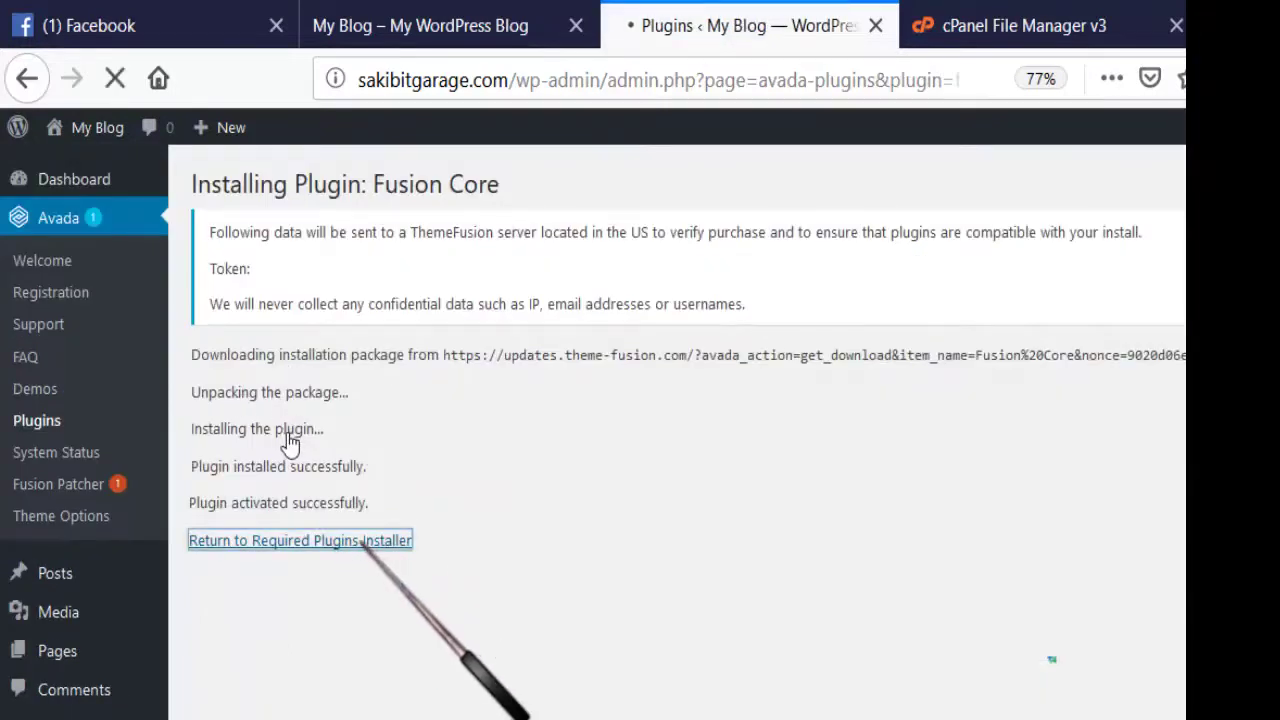
- Install the required Fusion Builder plugin and return to the required plugins installer
scroll(380, 437, "down", 5)
scroll(380, 437, "down", 3)
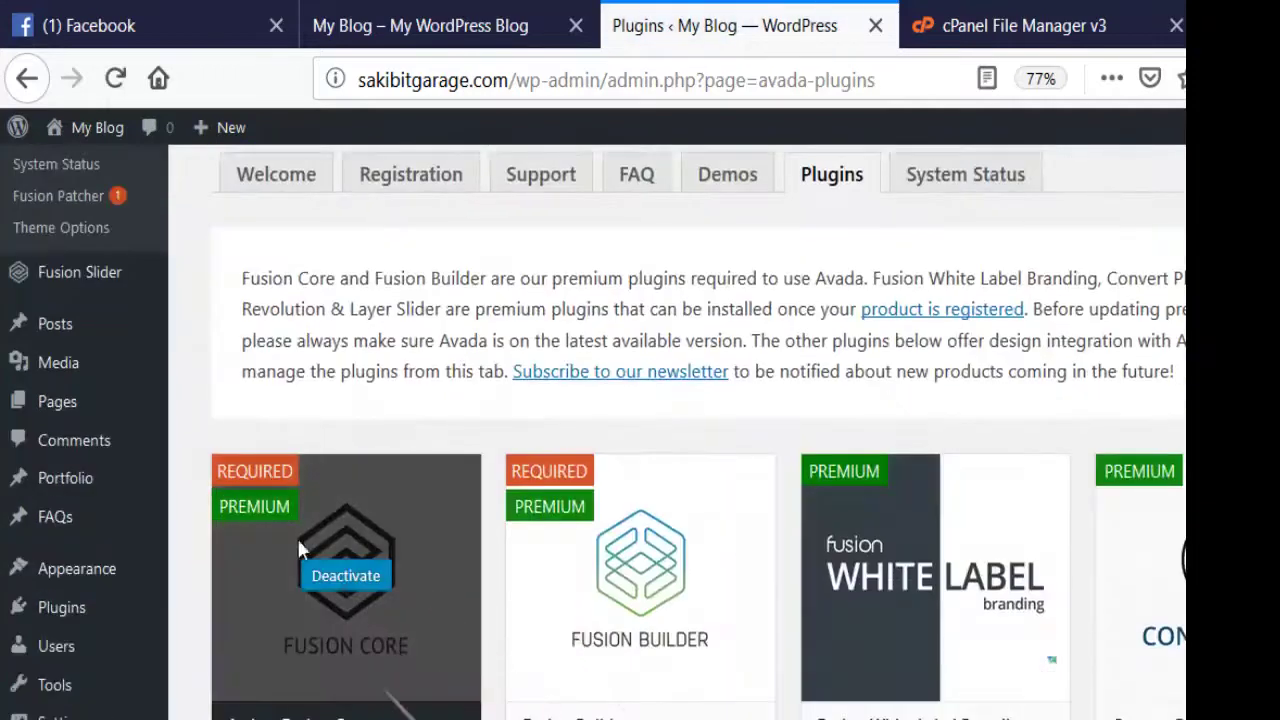
mouse_move(548, 478)
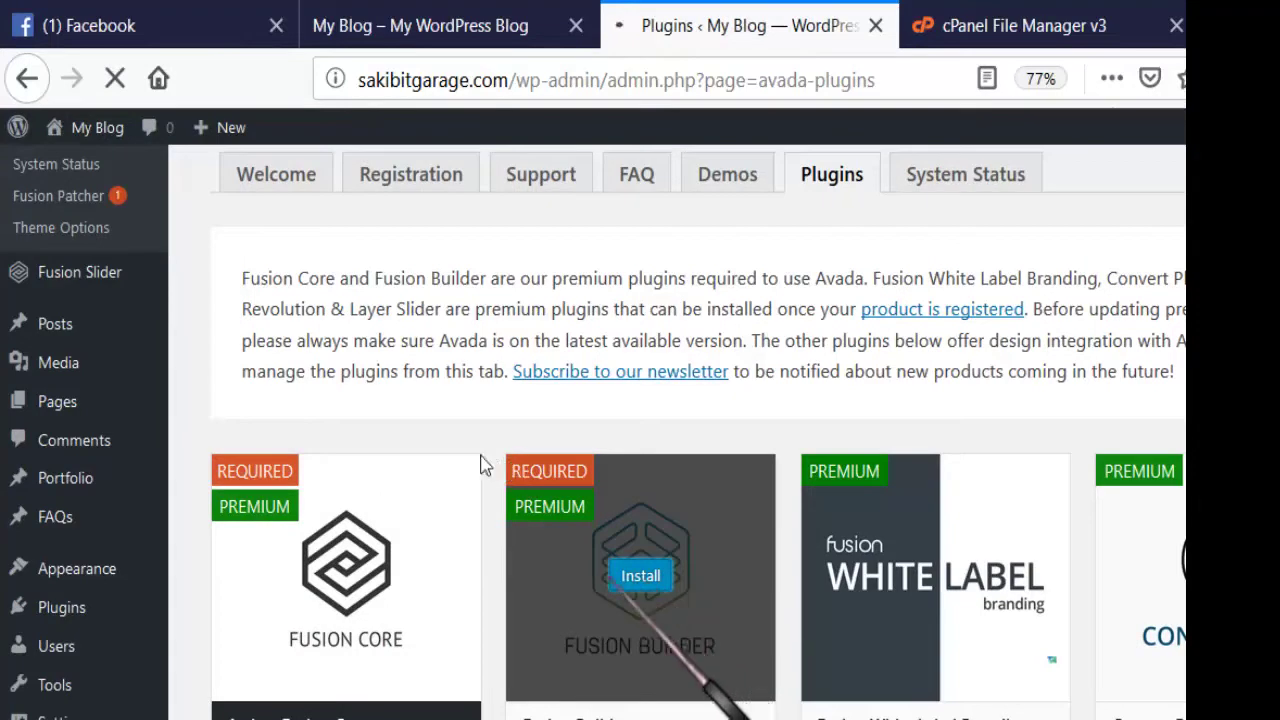
mouse_move(291, 507)
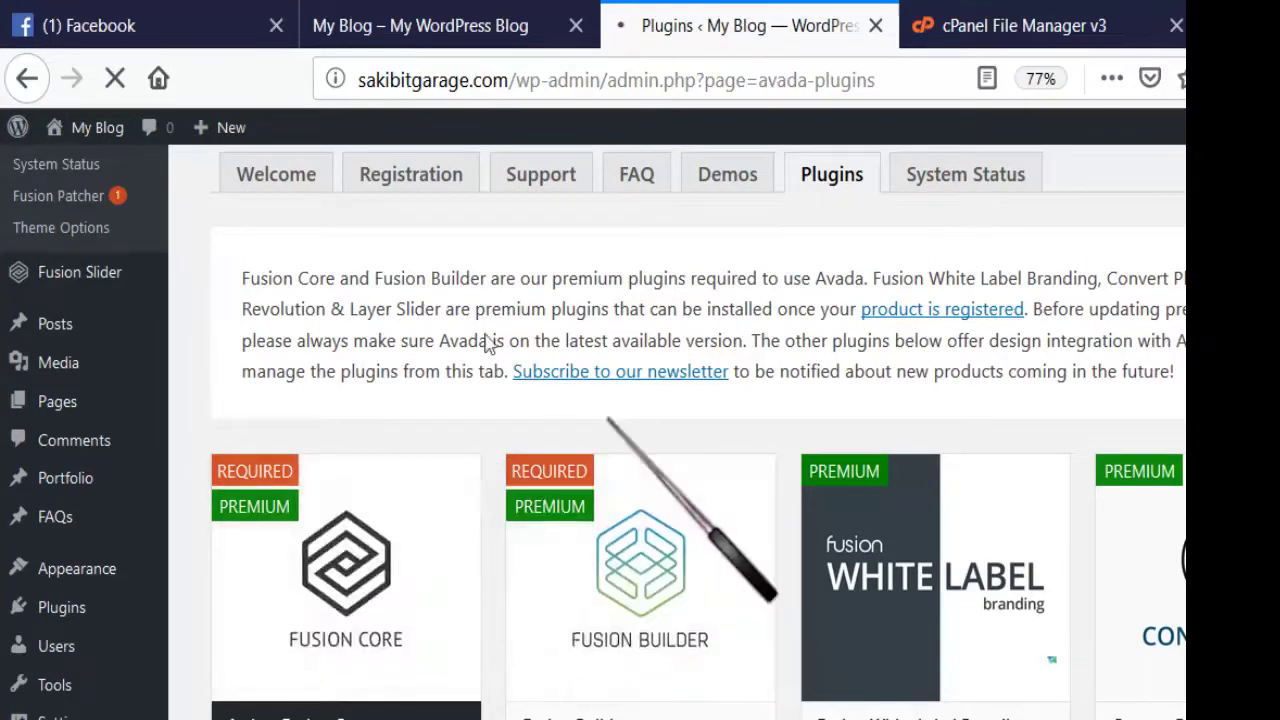
mouse_move(518, 472)
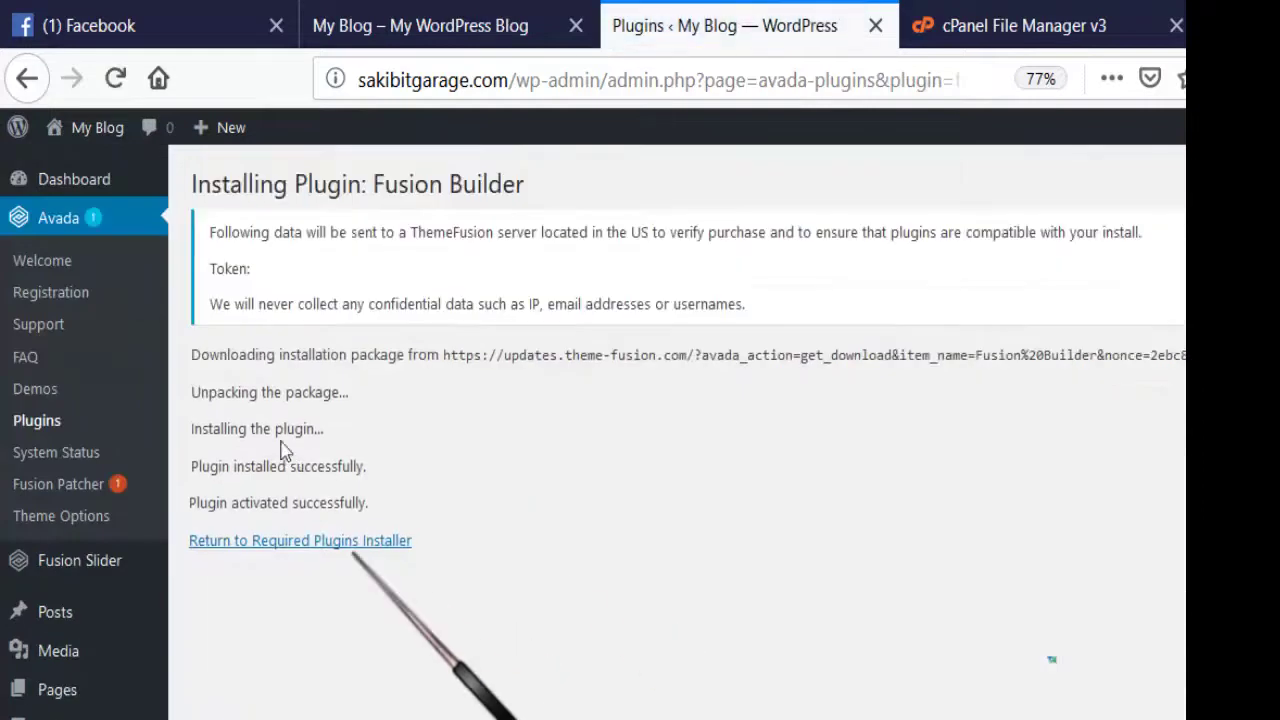
left_click(300, 540)
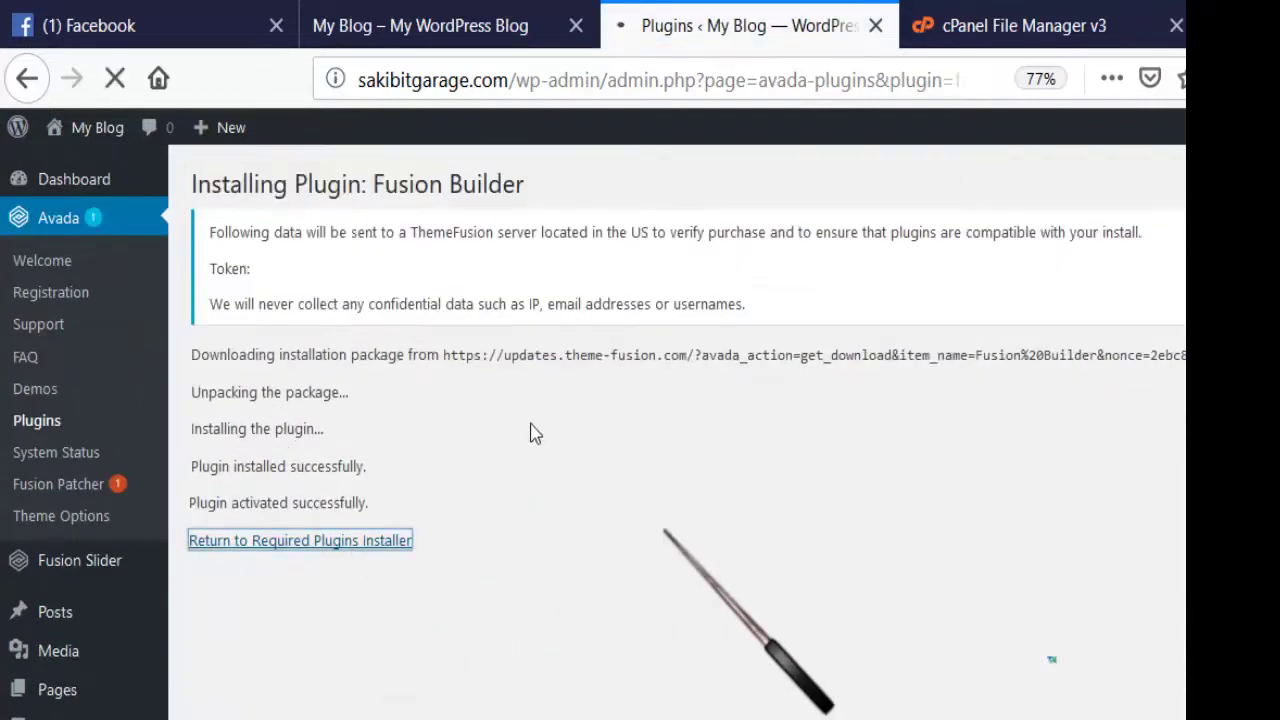
- Install the Fusion White Label Branding and Convert Plus plugins from Avada's plugin list
scroll(600, 450, "down", 4)
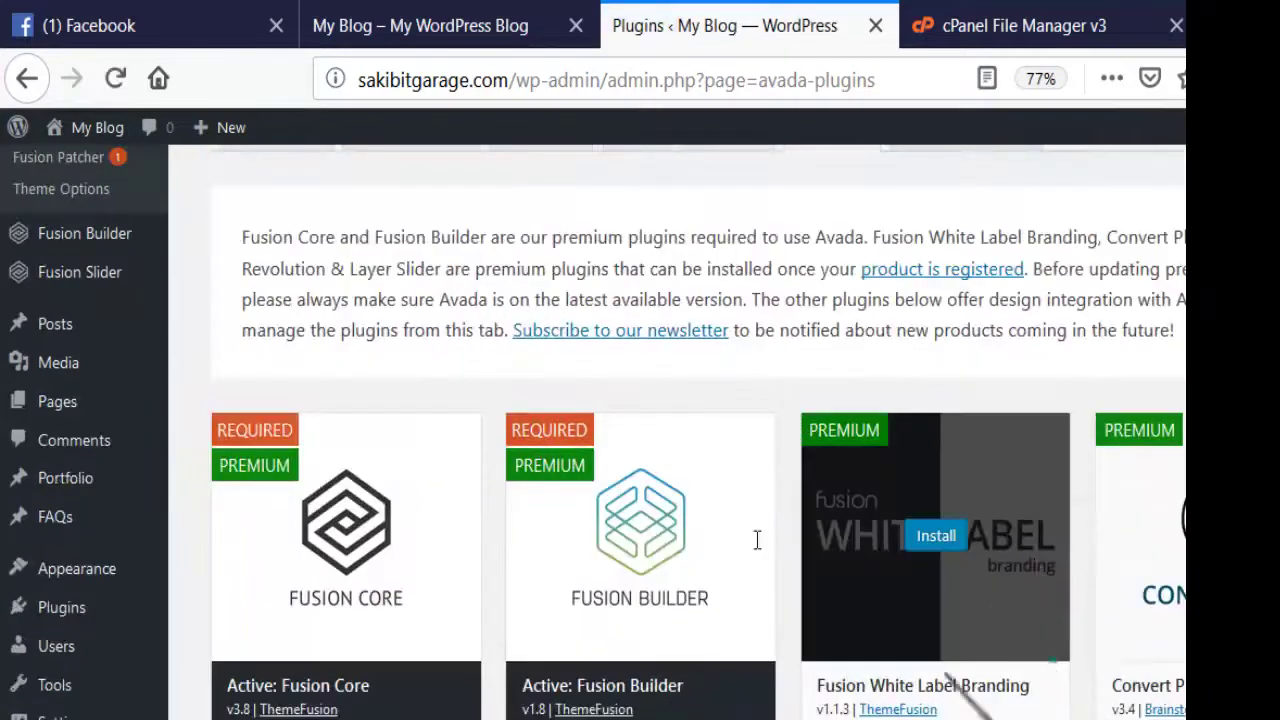
left_click(755, 445)
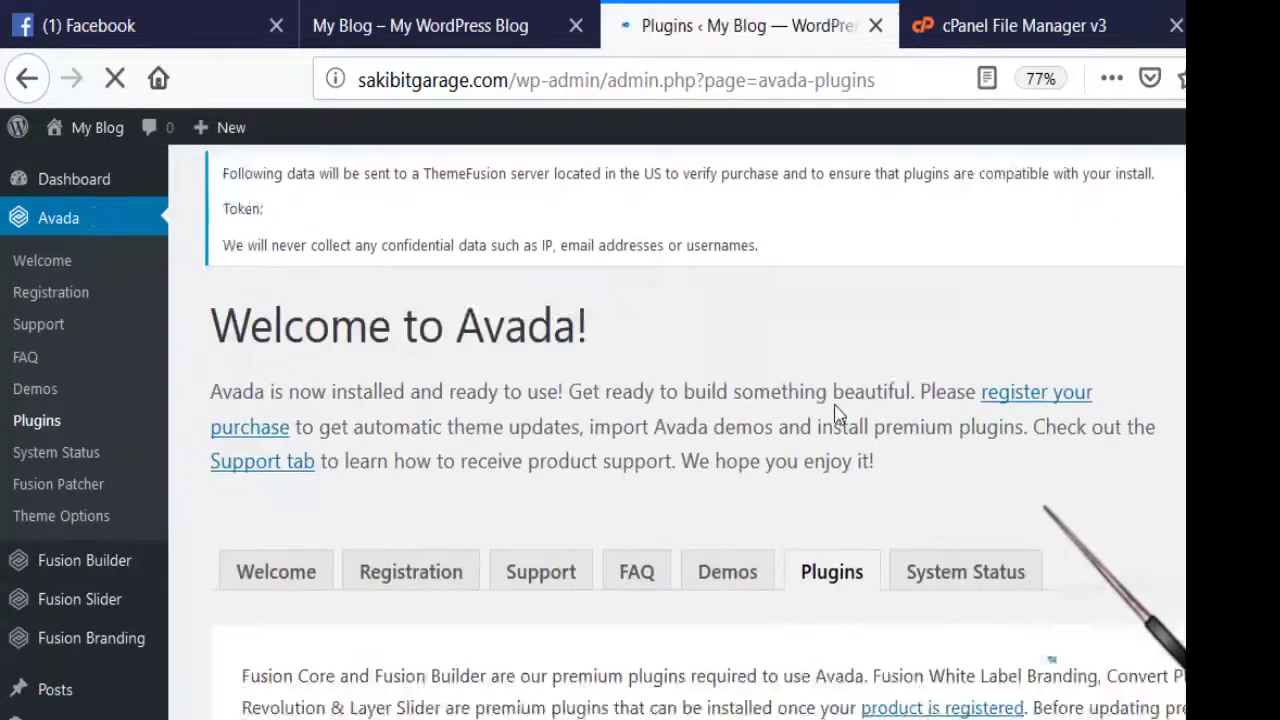
scroll(842, 402, "down", 3)
scroll(842, 402, "down", 3)
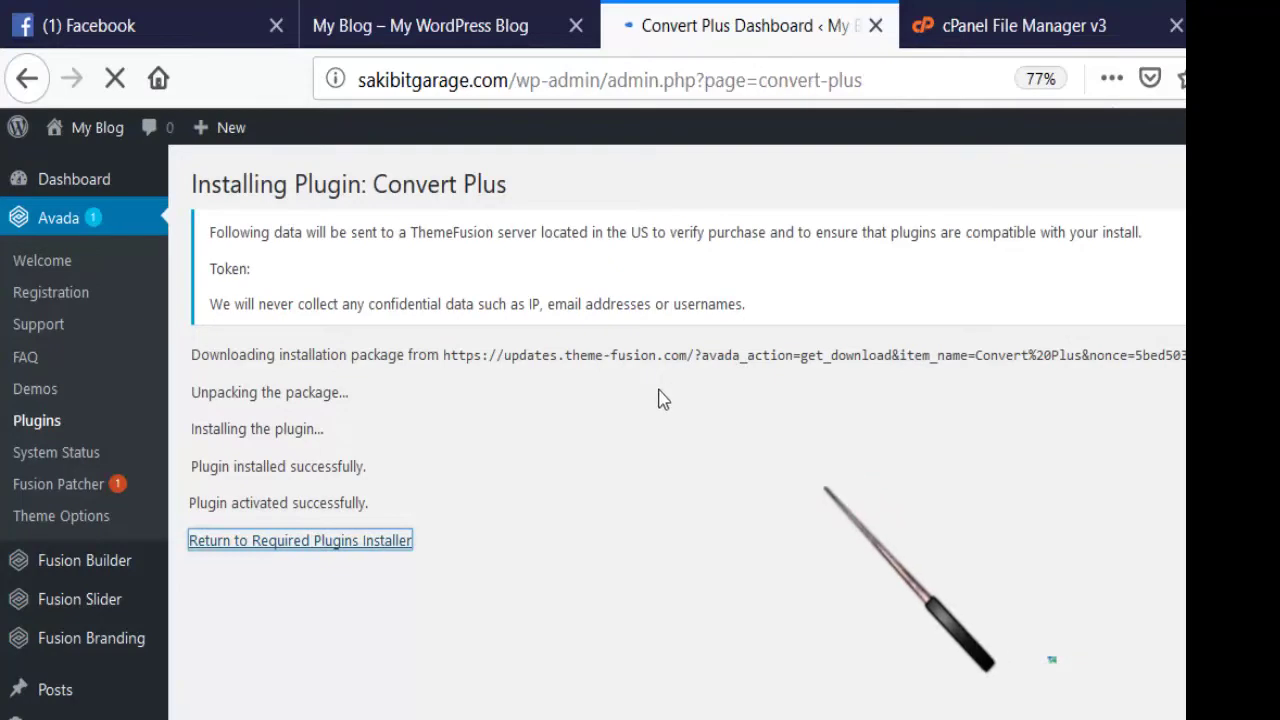
- Look through the Convert Plus welcome page and the entries in the WordPress admin sidebar
scroll(624, 428, "down", 3)
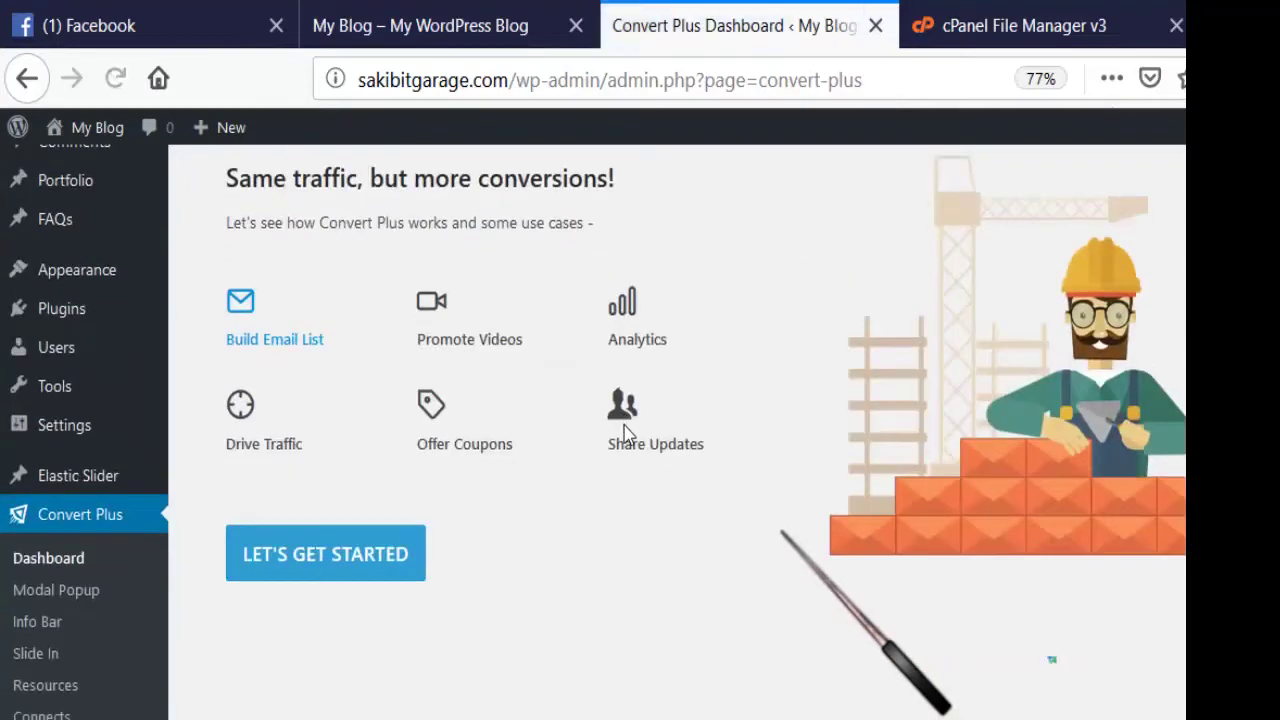
scroll(652, 455, "up", 4)
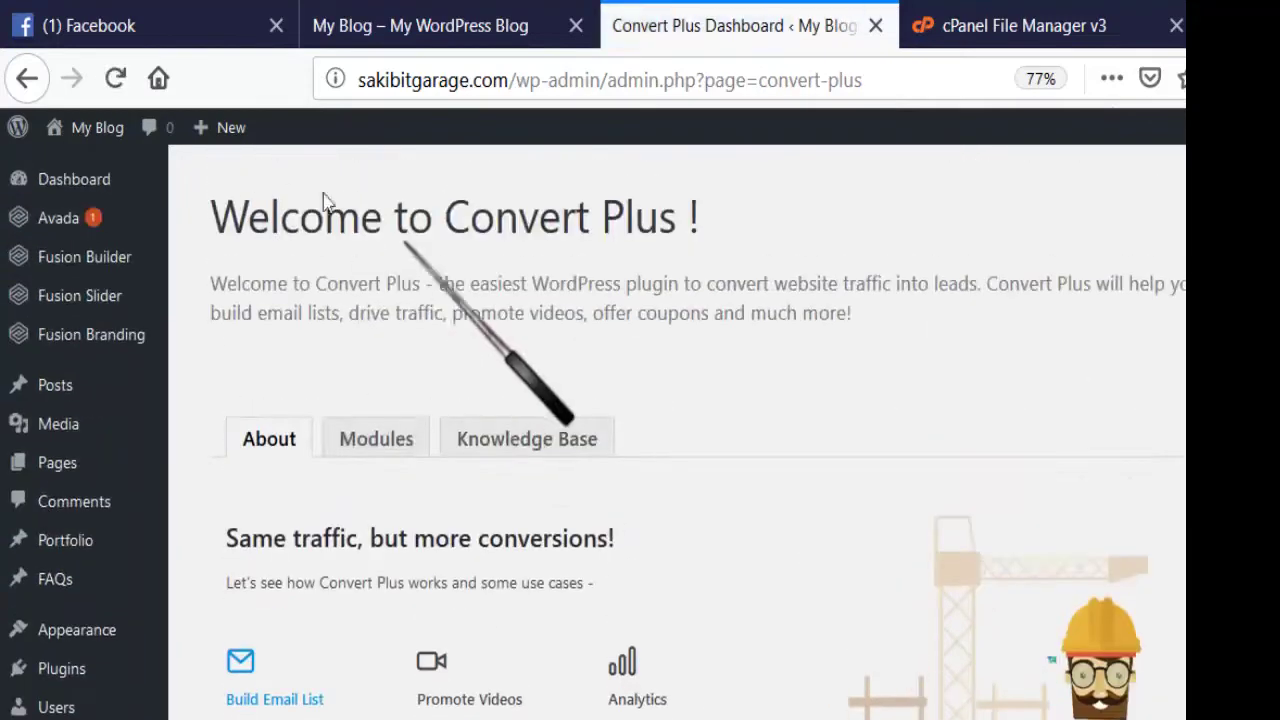
scroll(528, 200, "down", 3)
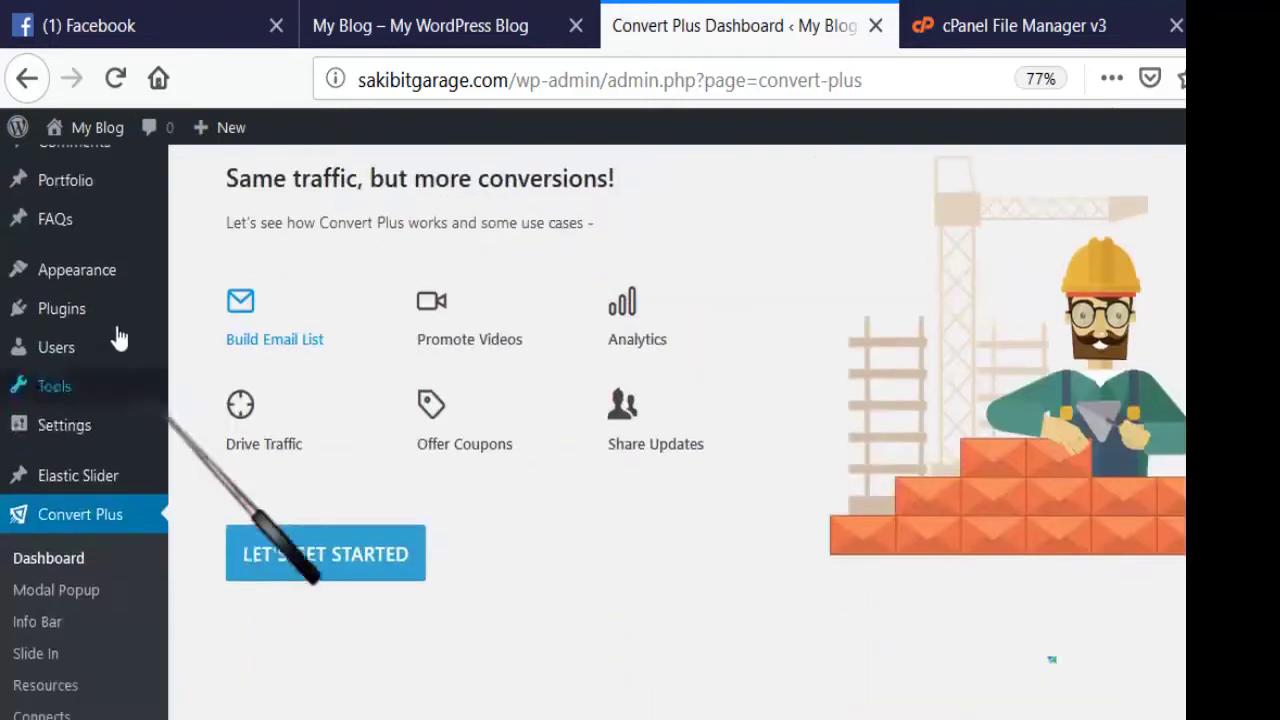
scroll(90, 370, "up", 4)
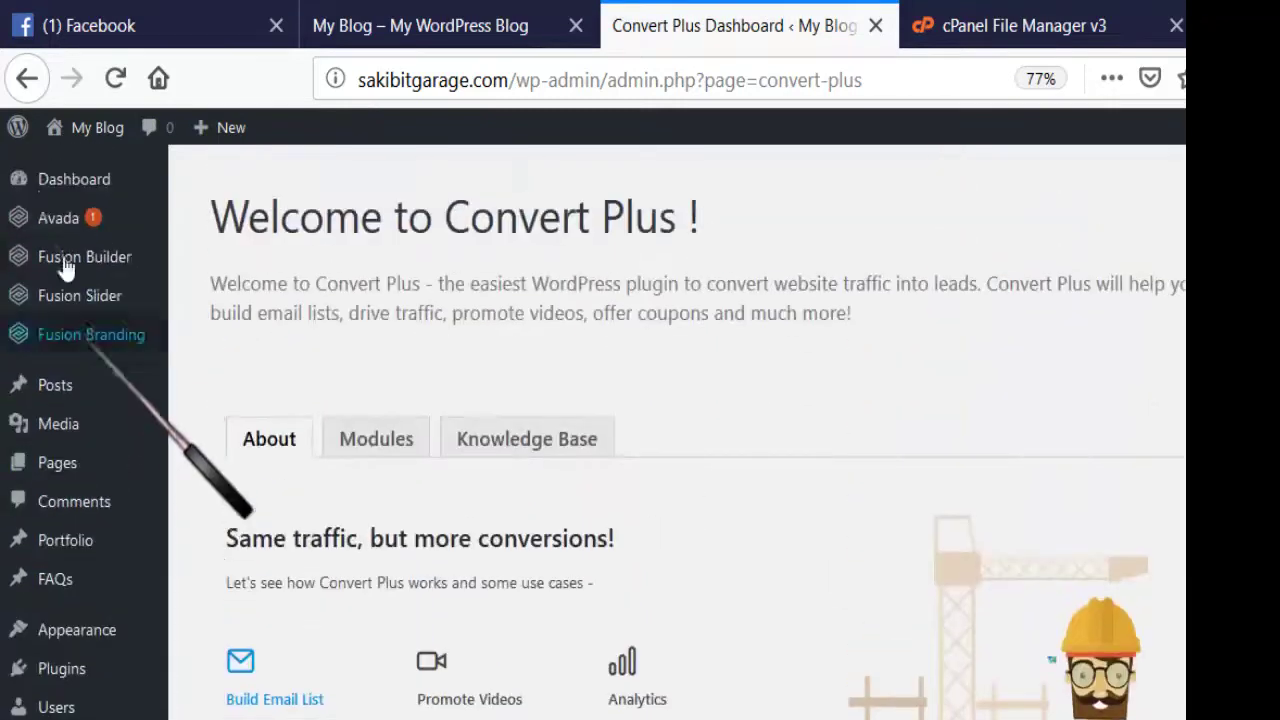
- Check the active theme on the WordPress dashboard home and open the list of installed plugins
left_click(44, 150)
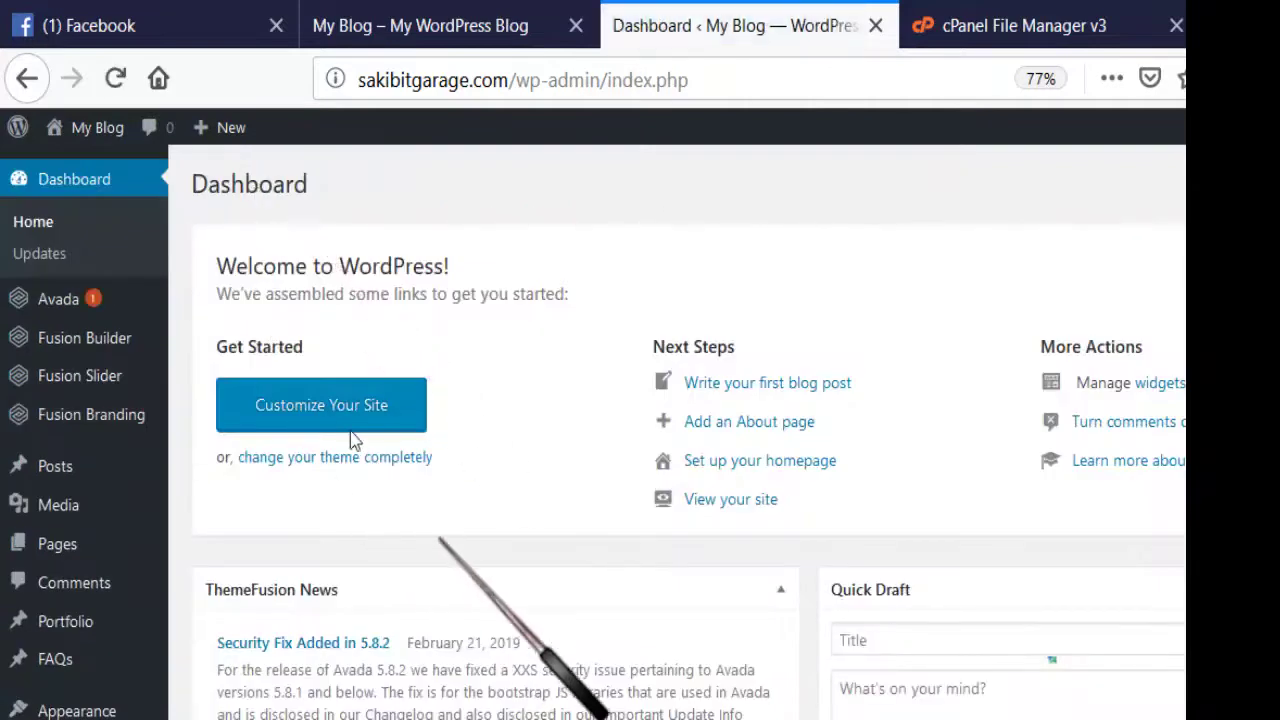
scroll(380, 455, "down", 3)
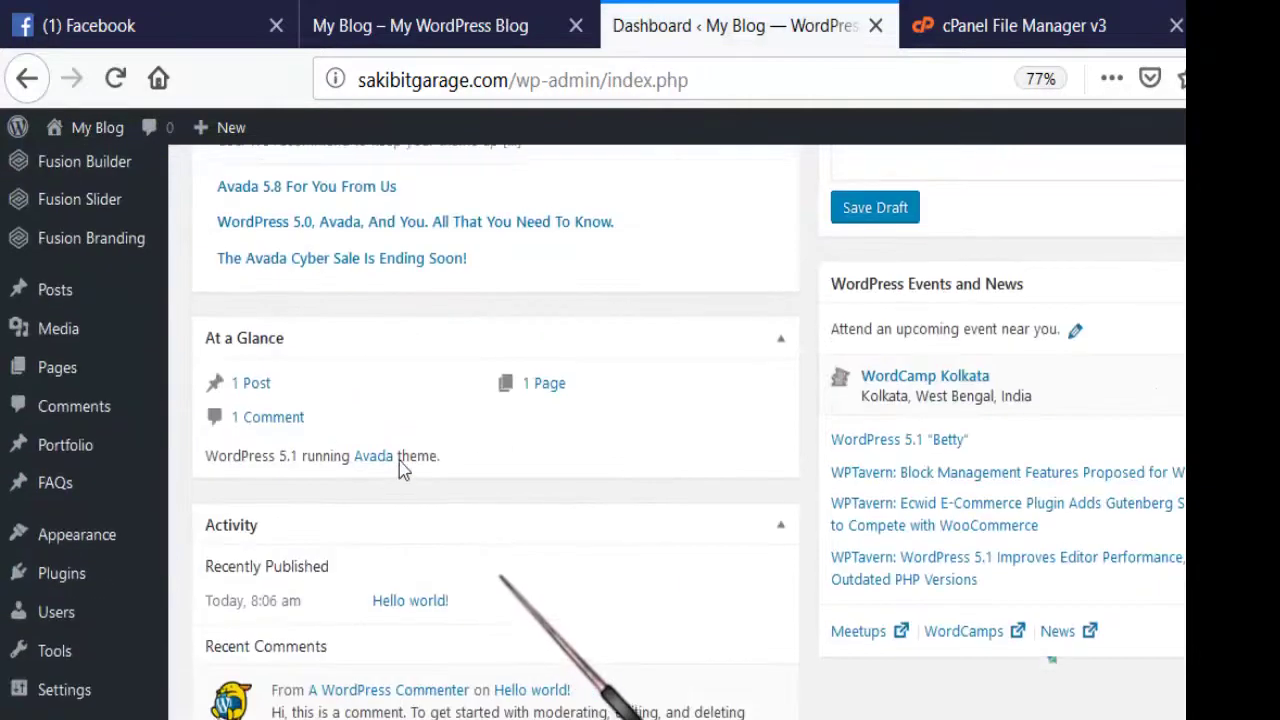
scroll(320, 370, "up", 5)
scroll(380, 408, "down", 6)
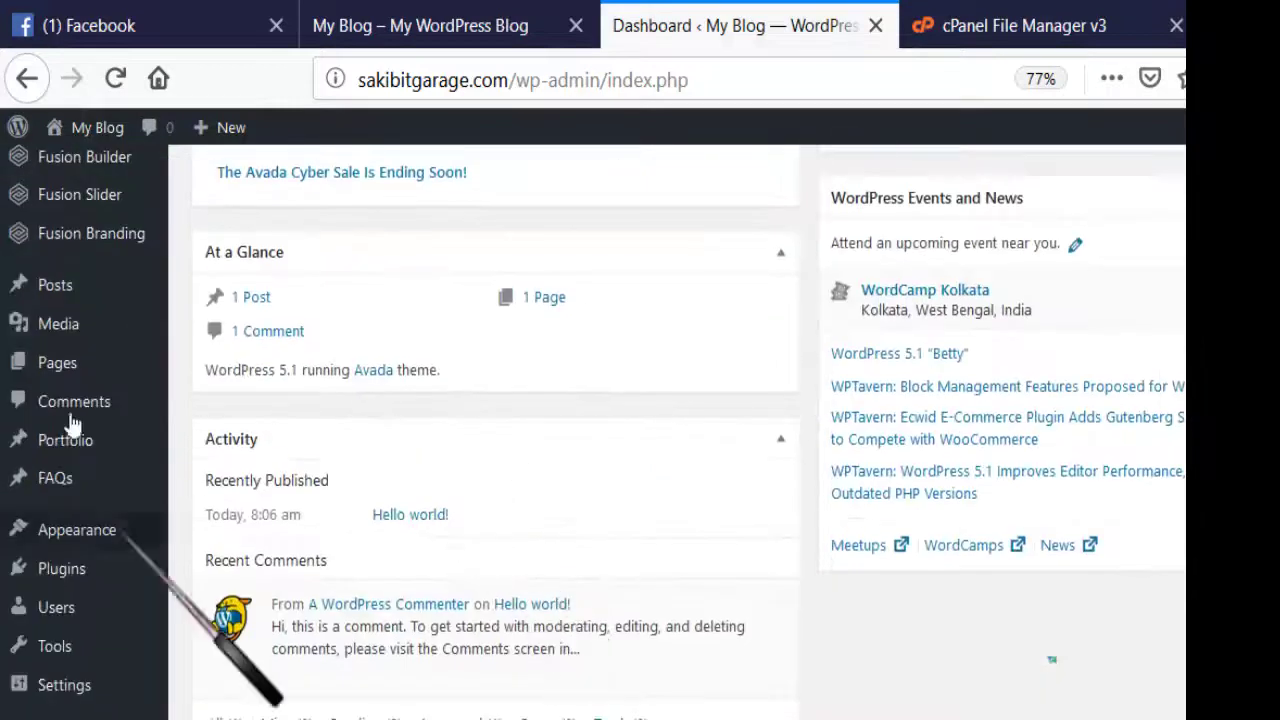
mouse_move(120, 568)
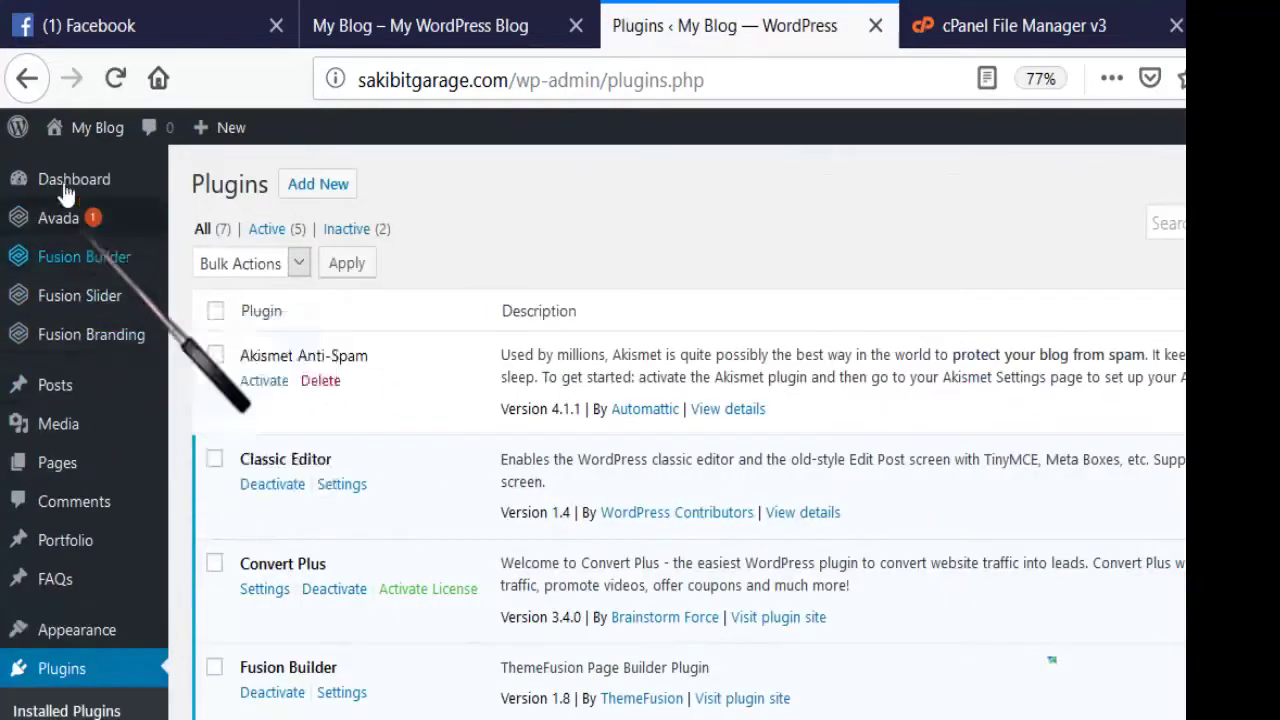
- Open Avada's plugin list from the WordPress admin and install the Advanced Custom Fields PRO plugin
left_click(205, 220)
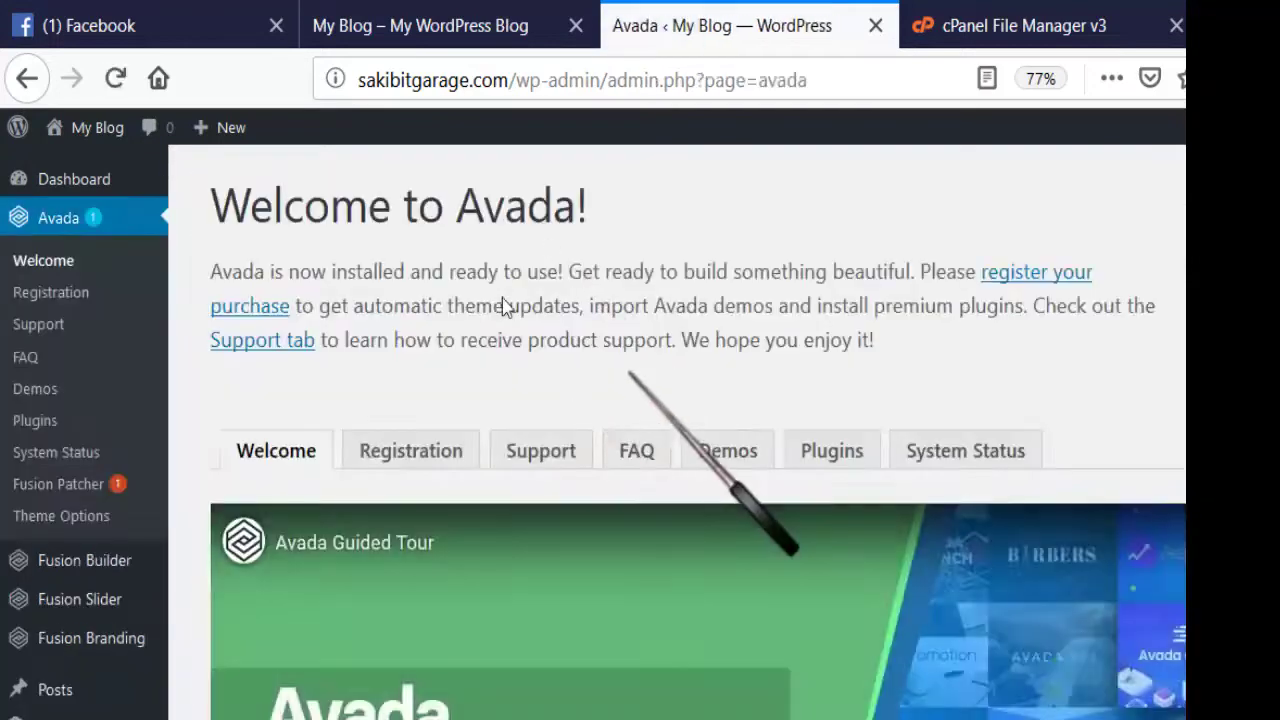
scroll(502, 308, "down", 4)
scroll(502, 308, "down", 4)
scroll(474, 380, "up", 8)
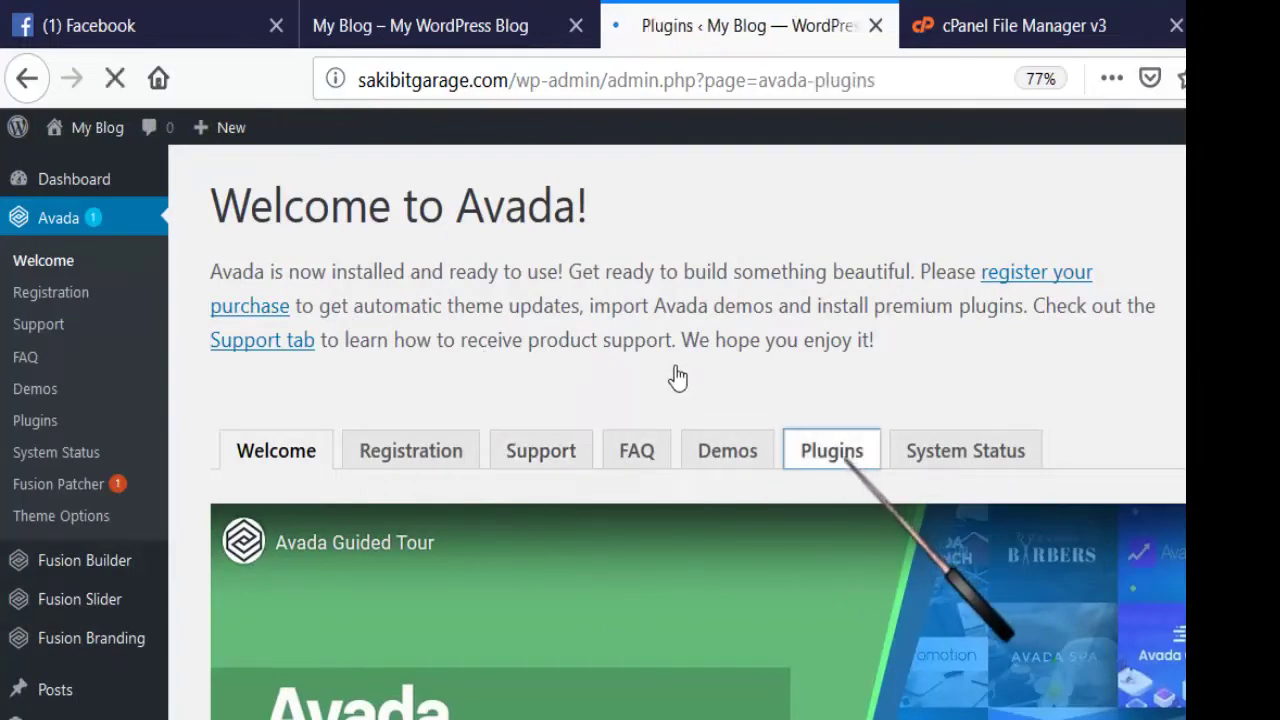
scroll(429, 323, "down", 7)
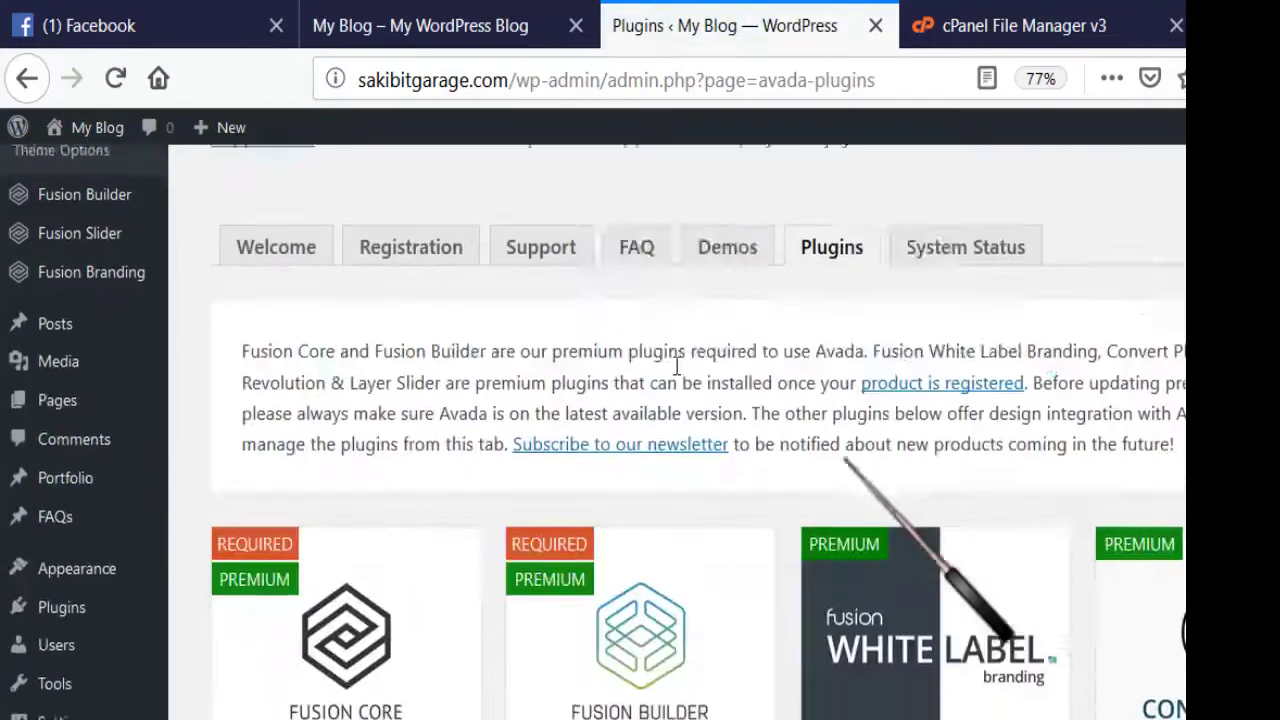
mouse_move(868, 306)
scroll(1004, 296, "down", 3)
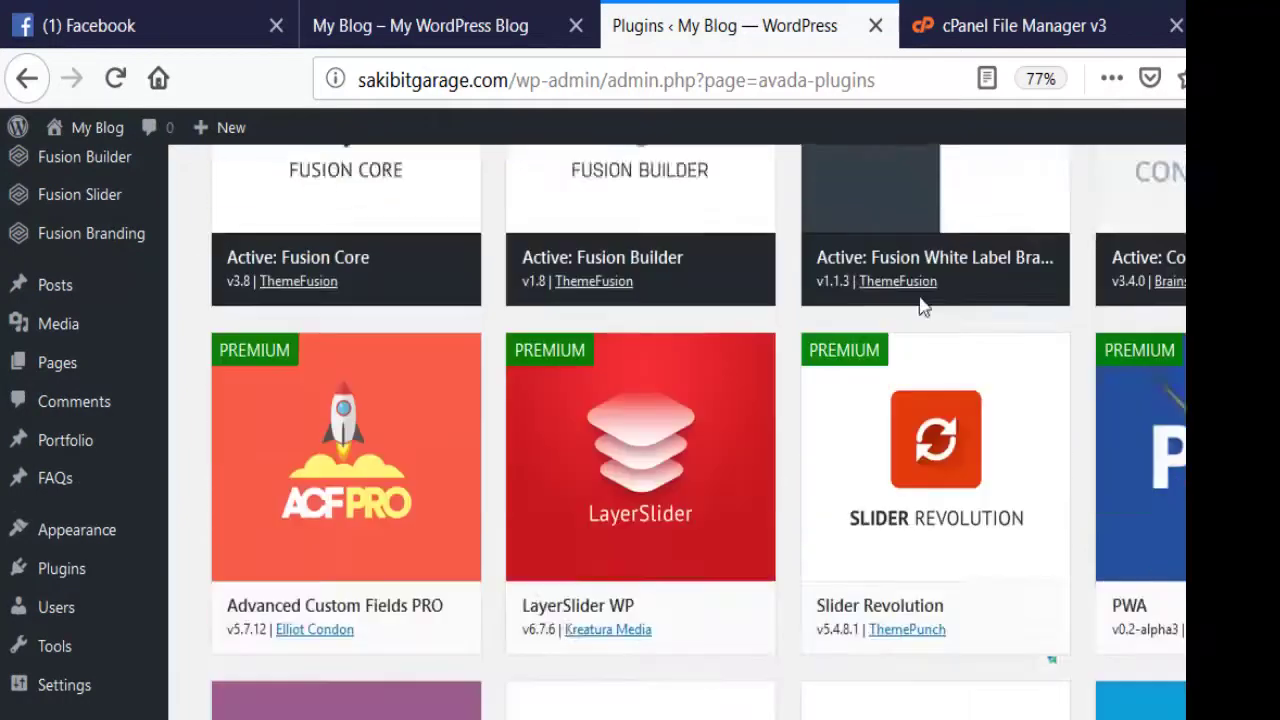
mouse_move(255, 481)
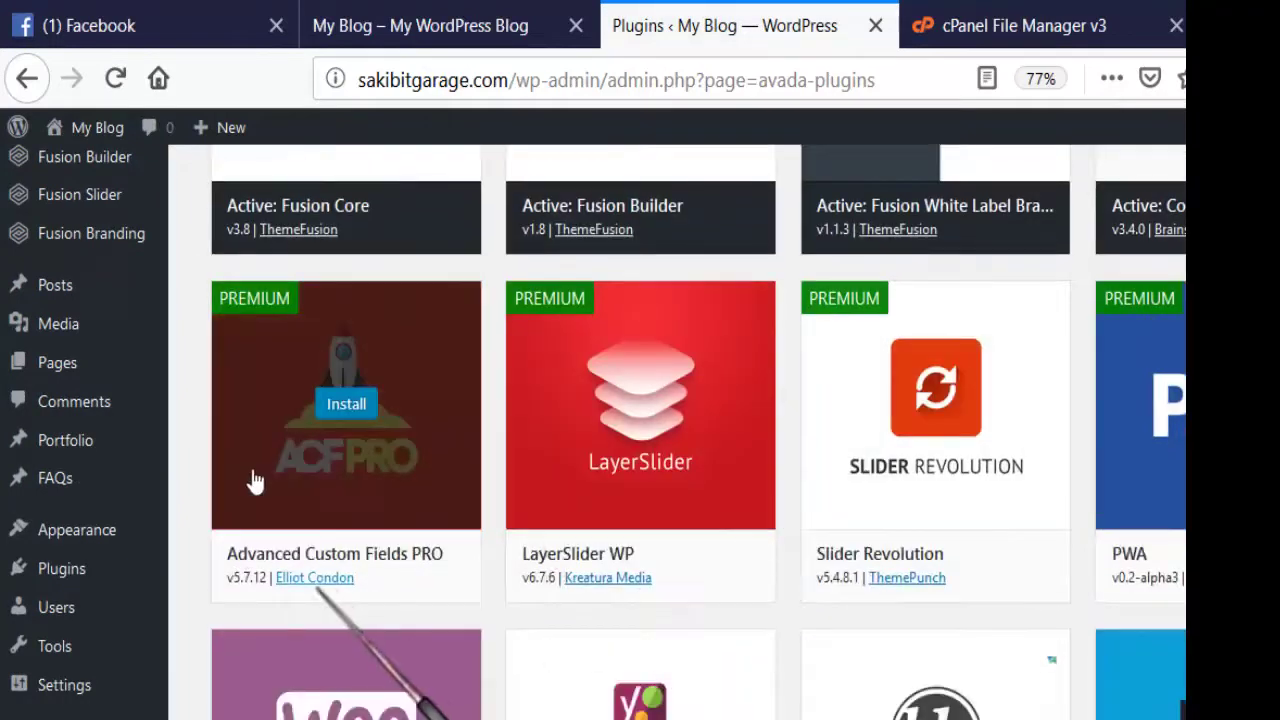
left_click(274, 338)
mouse_move(314, 422)
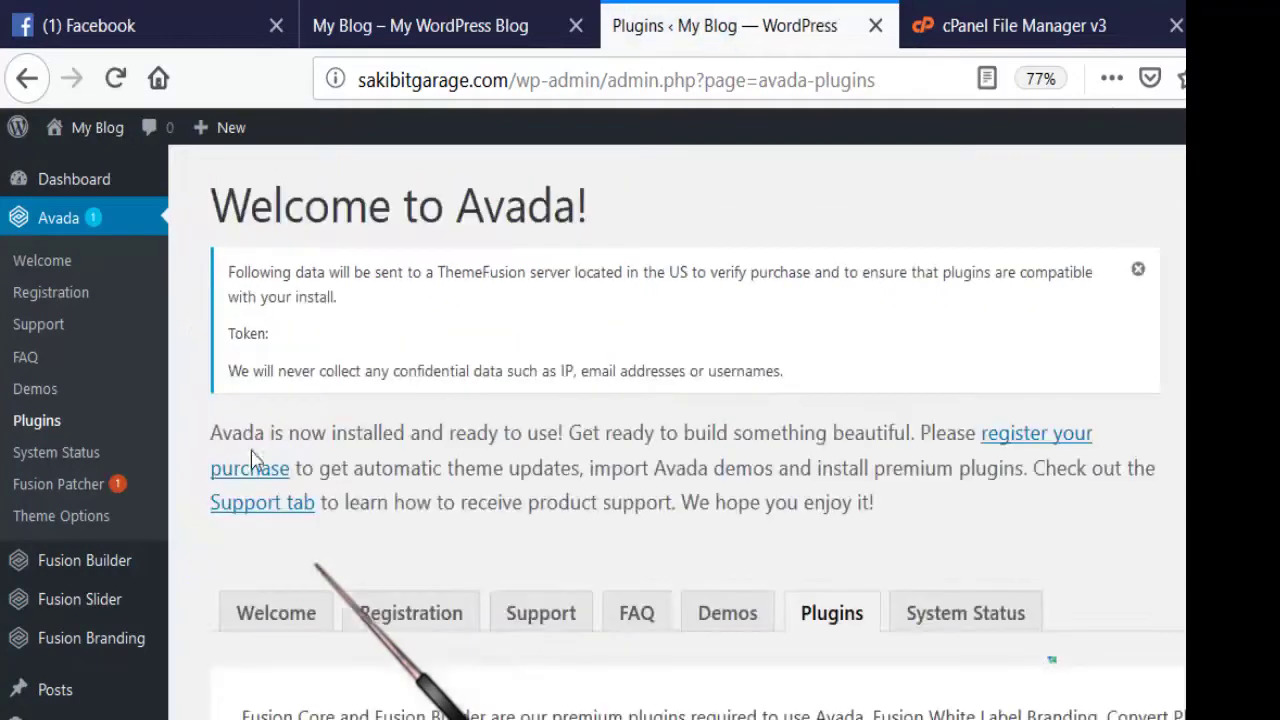
- Try to install the Slider Revolution plugin from Avada's plugin list
scroll(665, 512, "down", 2)
scroll(668, 510, "down", 6)
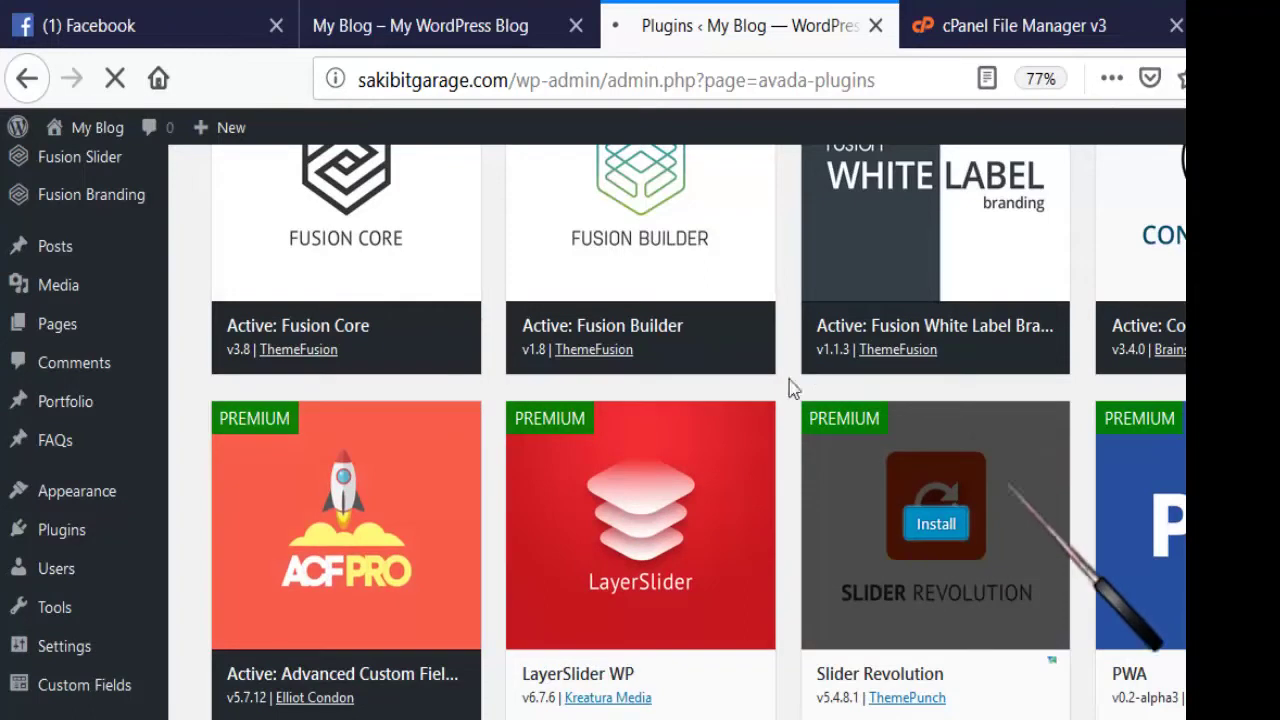
left_click(936, 524)
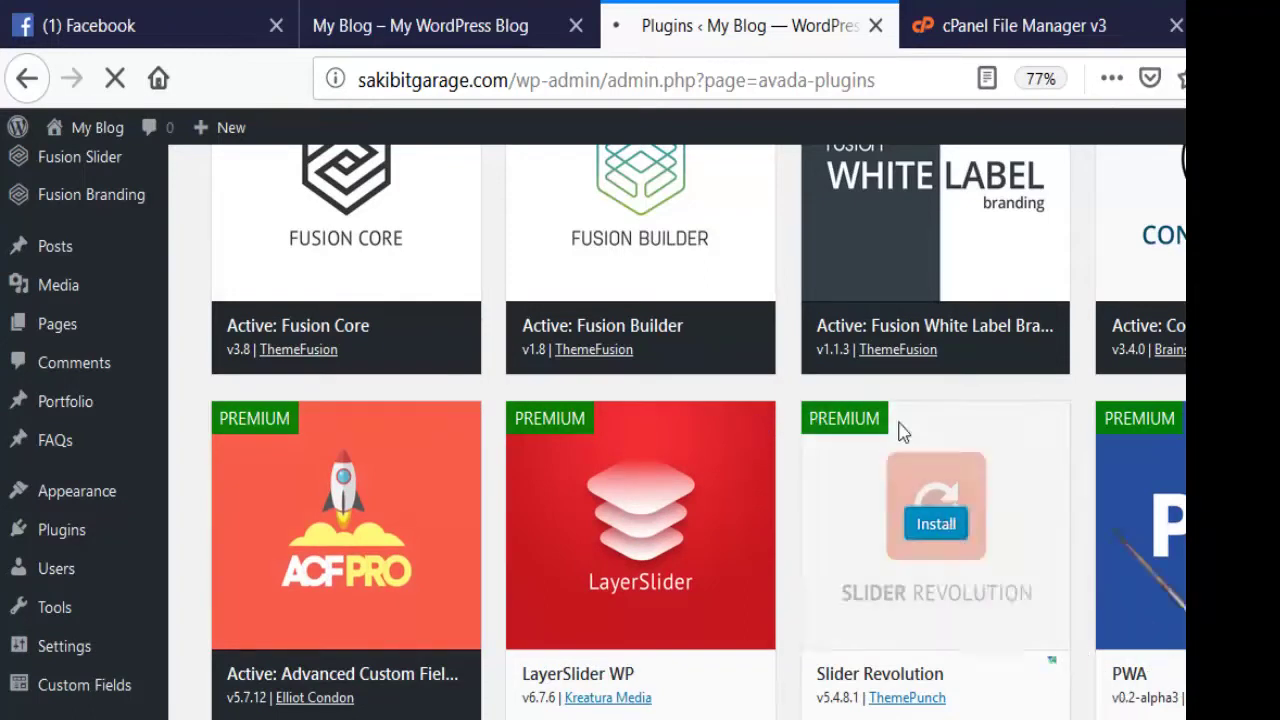
- Look over the remaining optional plugins and install Contact Form 7 from Avada's plugin list
scroll(1012, 432, "down", 2)
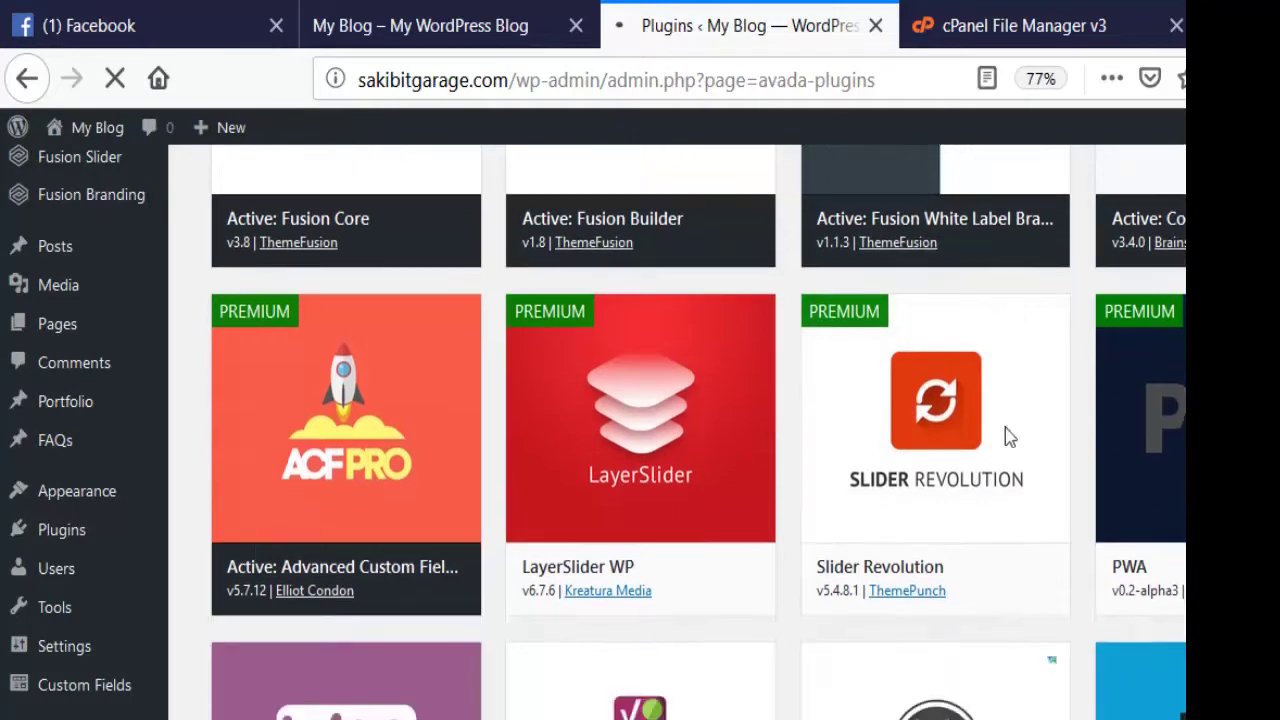
scroll(1003, 372, "down", 4)
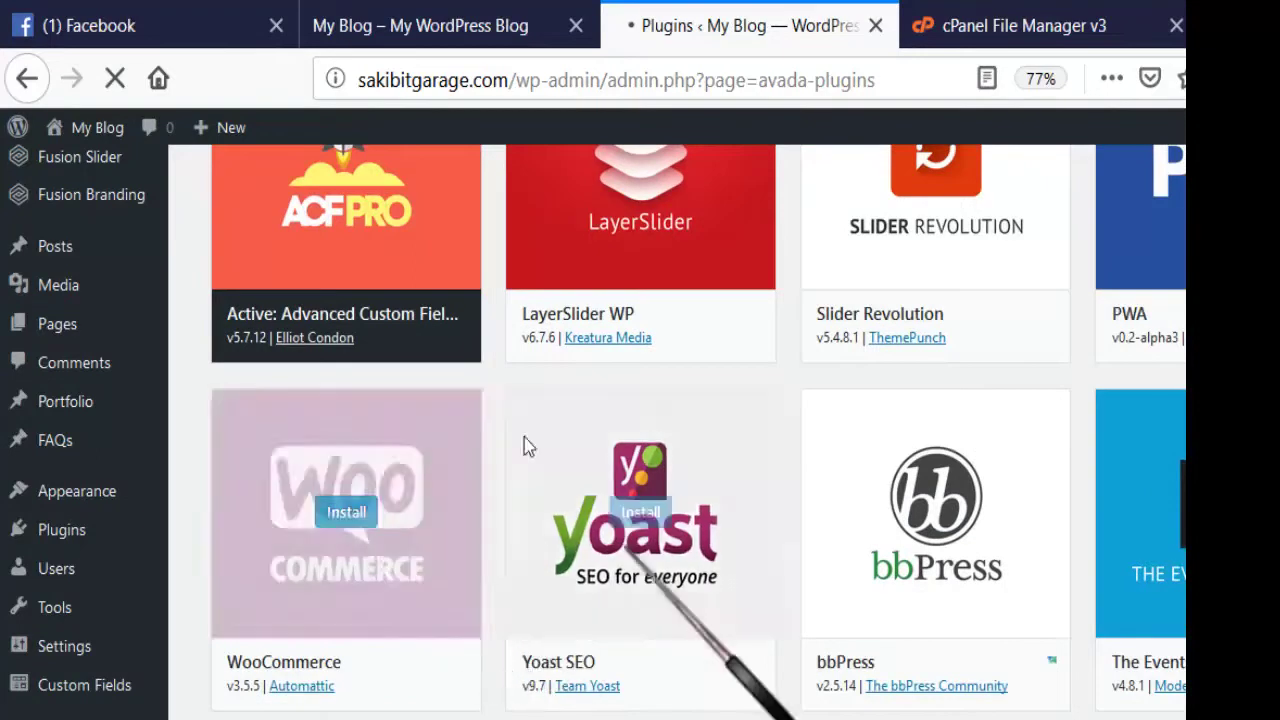
mouse_move(554, 409)
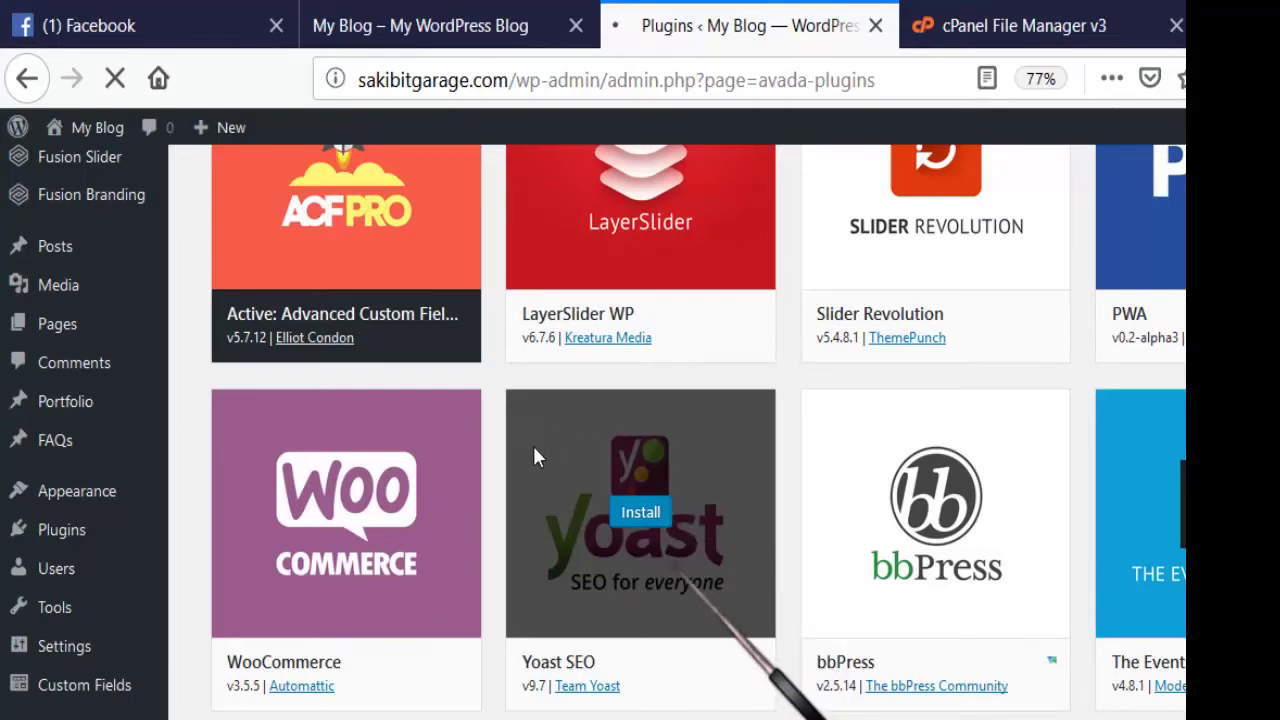
mouse_move(233, 430)
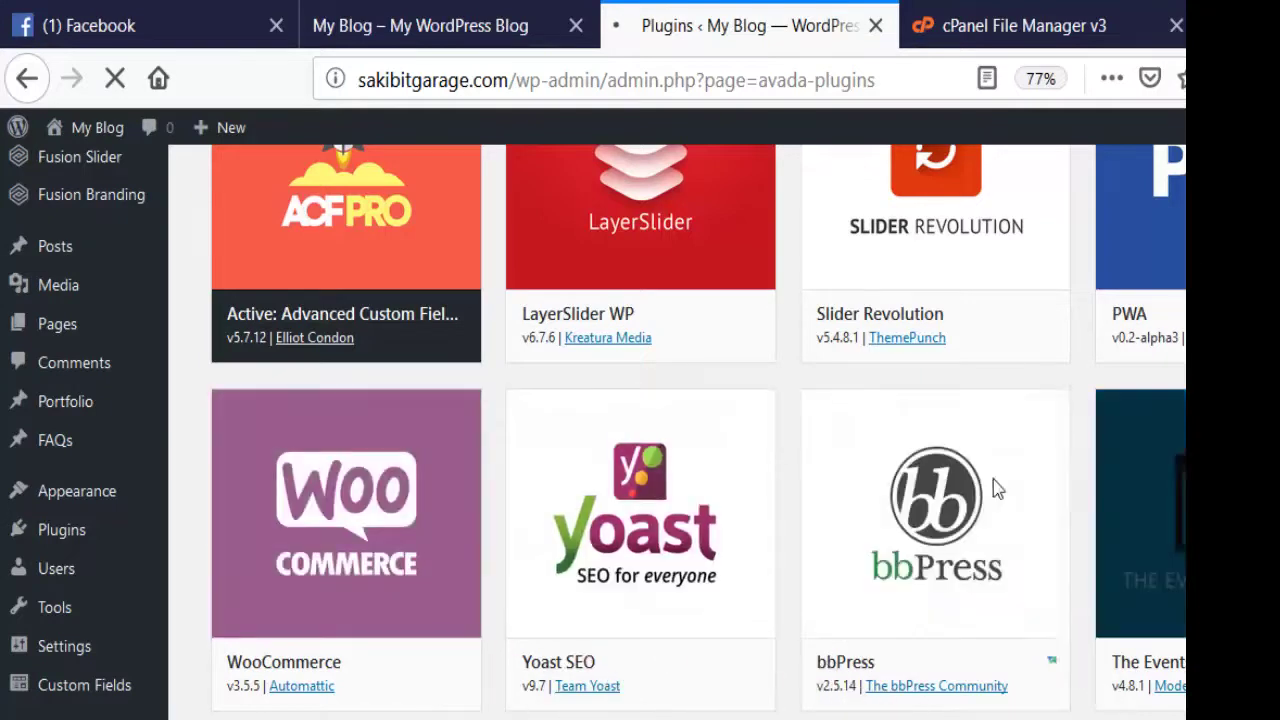
scroll(910, 452, "down", 2)
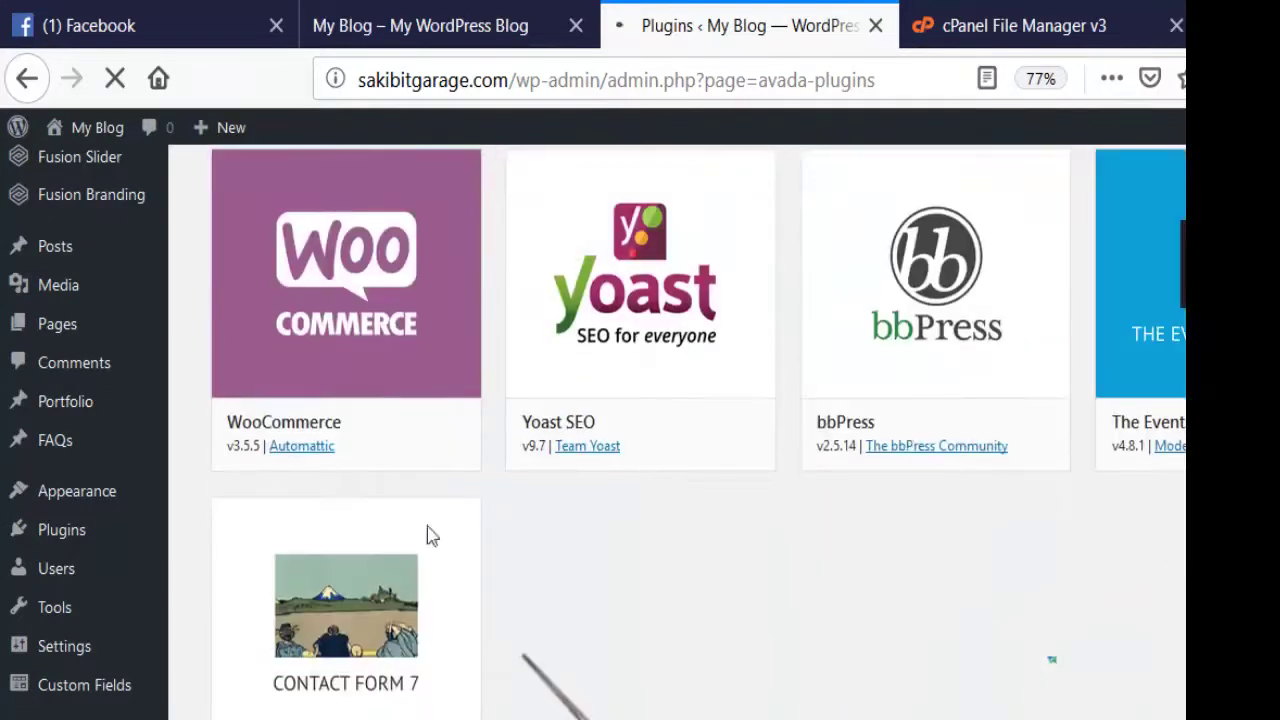
mouse_move(330, 498)
scroll(330, 500, "down", 1)
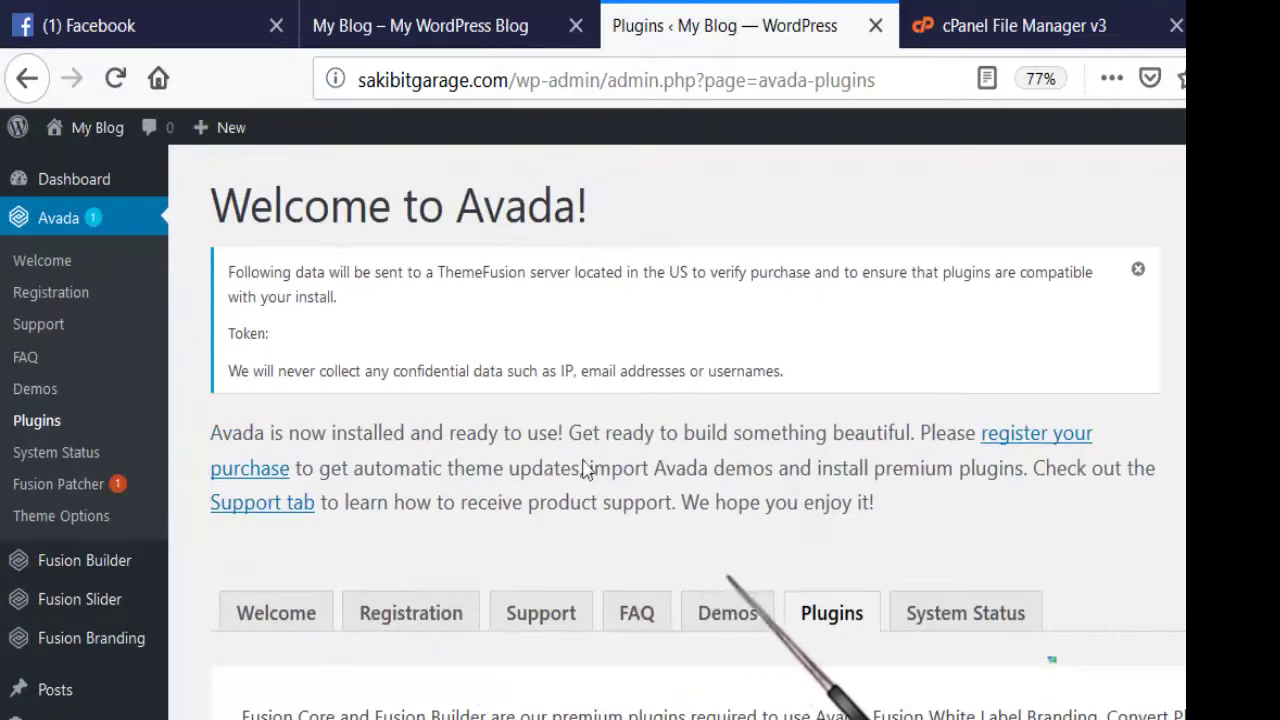
- Install the Slider Revolution premium plugin and return to Avada's plugin list
scroll(583, 468, "down", 5)
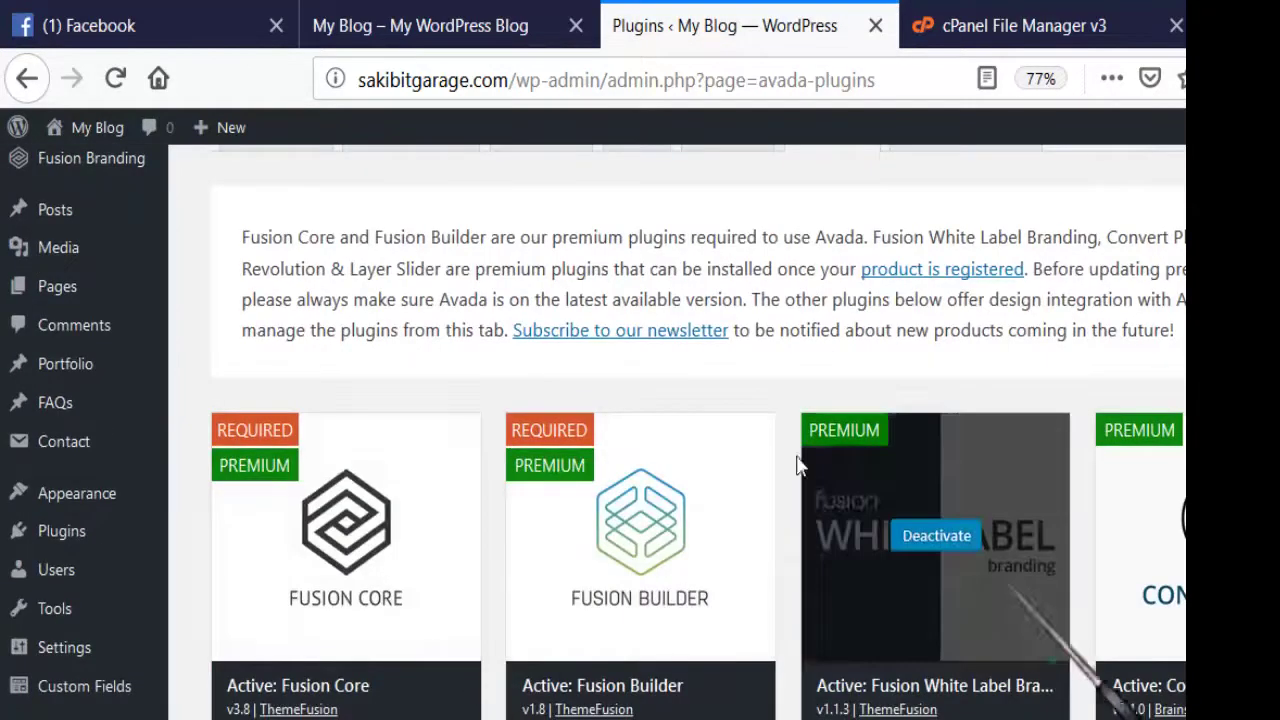
scroll(794, 457, "down", 3)
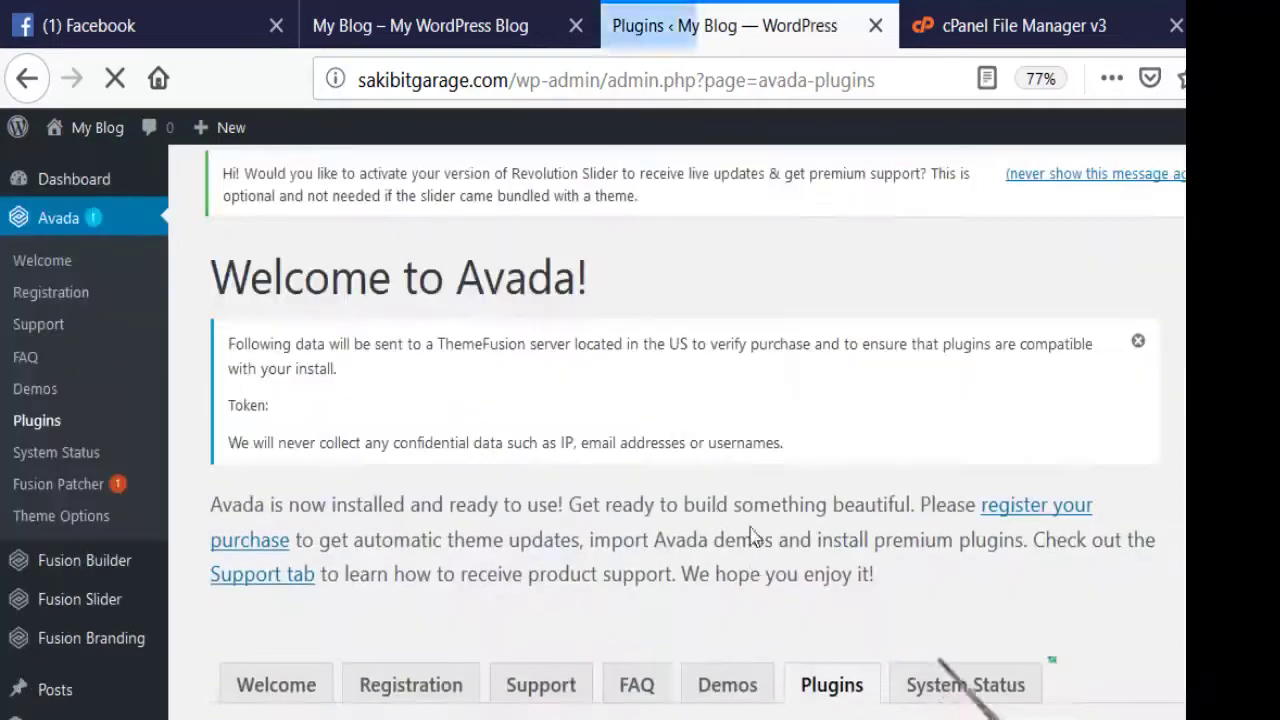
scroll(422, 430, "down", 8)
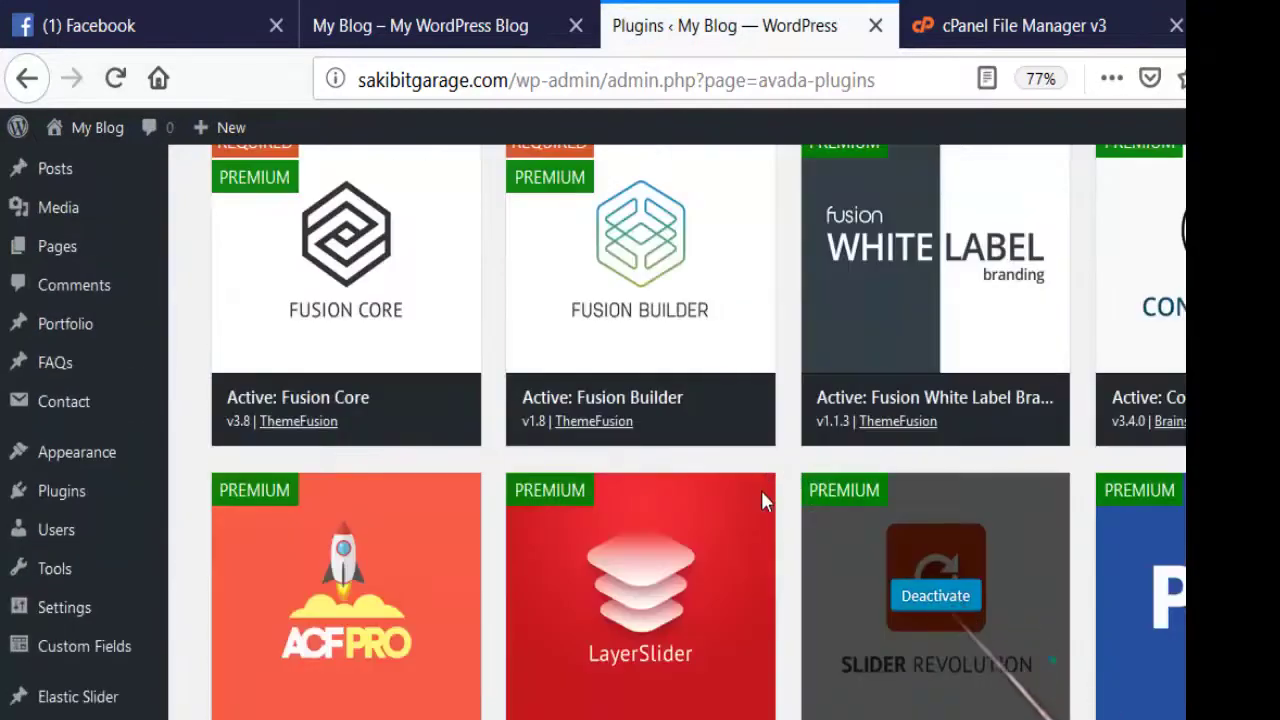
- Review Avada's plugin list to see which plugins are active and which optional ones remain uninstalled
scroll(845, 517, "down", 5)
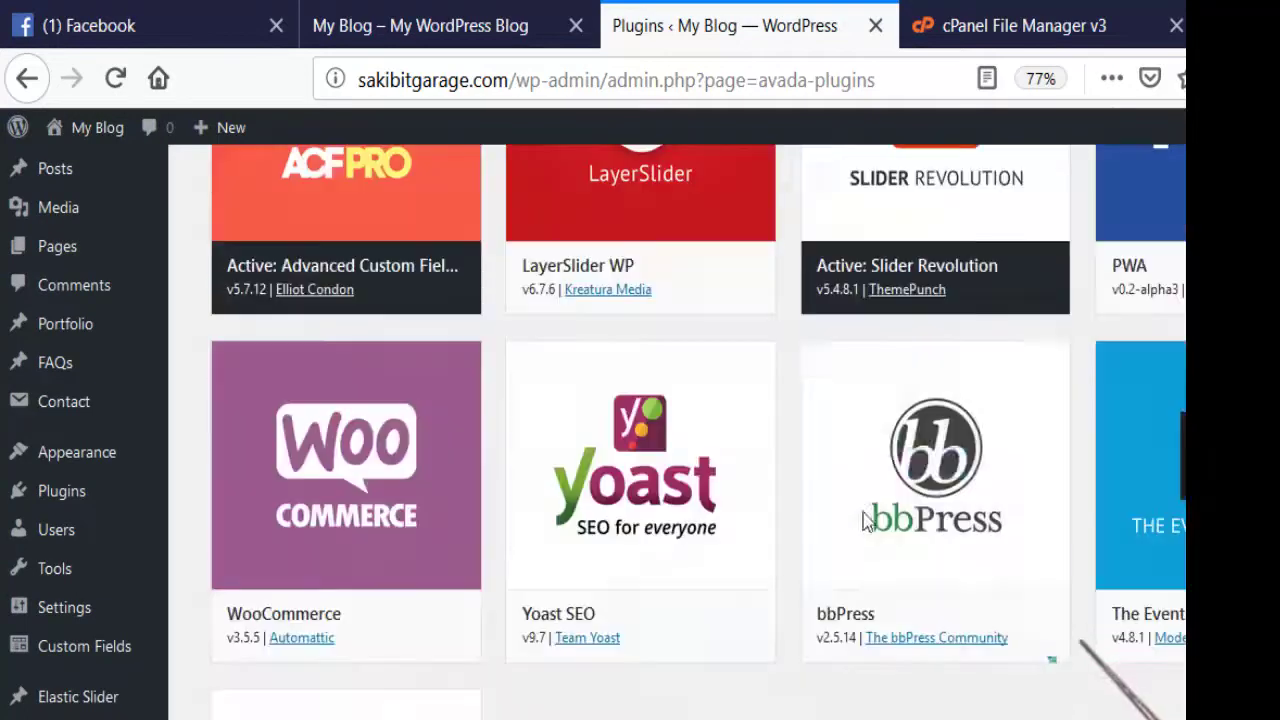
scroll(851, 491, "down", 4)
scroll(488, 493, "up", 3)
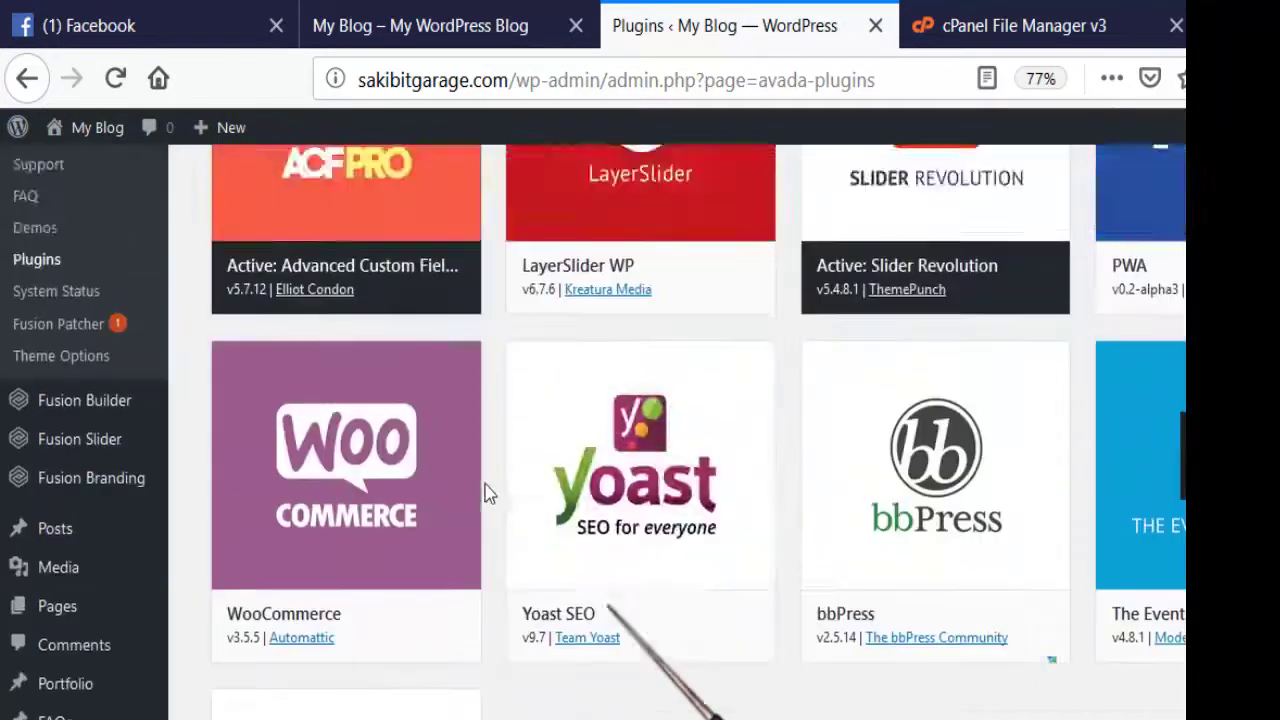
scroll(486, 491, "down", 3)
mouse_move(291, 377)
scroll(450, 470, "up", 3)
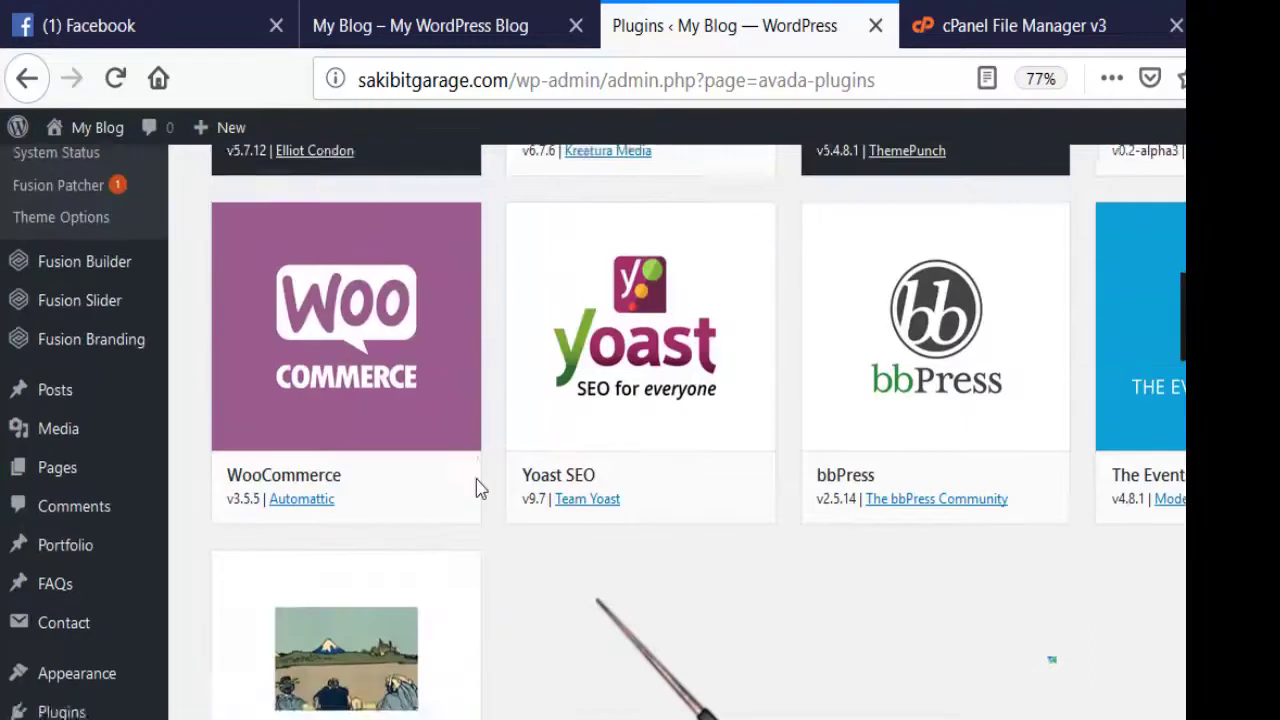
mouse_move(527, 333)
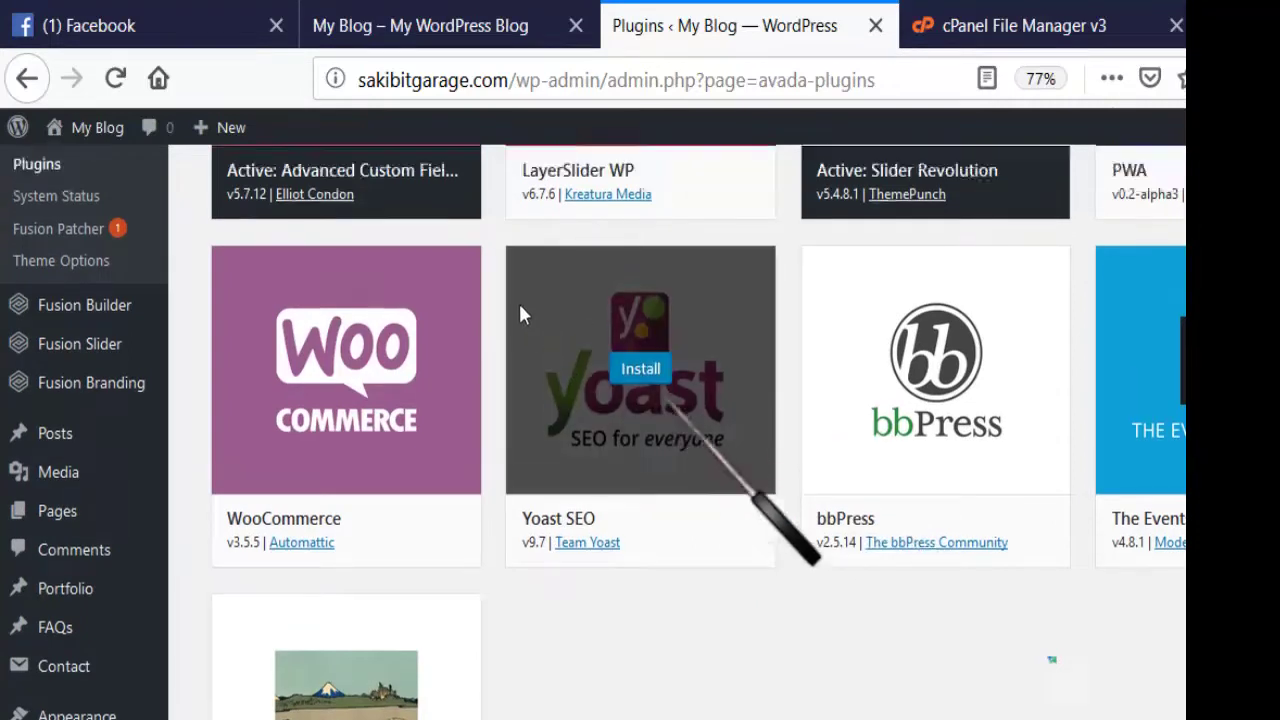
scroll(506, 336, "up", 6)
scroll(509, 380, "down", 2)
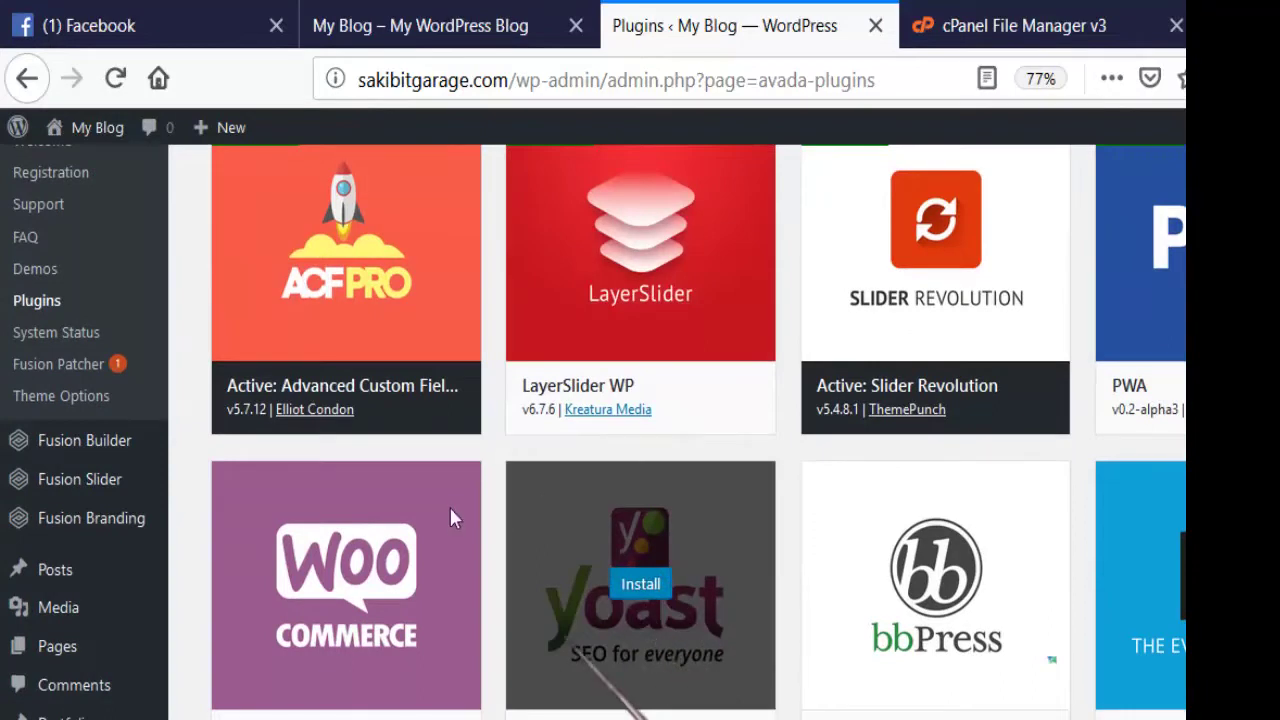
scroll(449, 505, "up", 6)
scroll(444, 507, "down", 4)
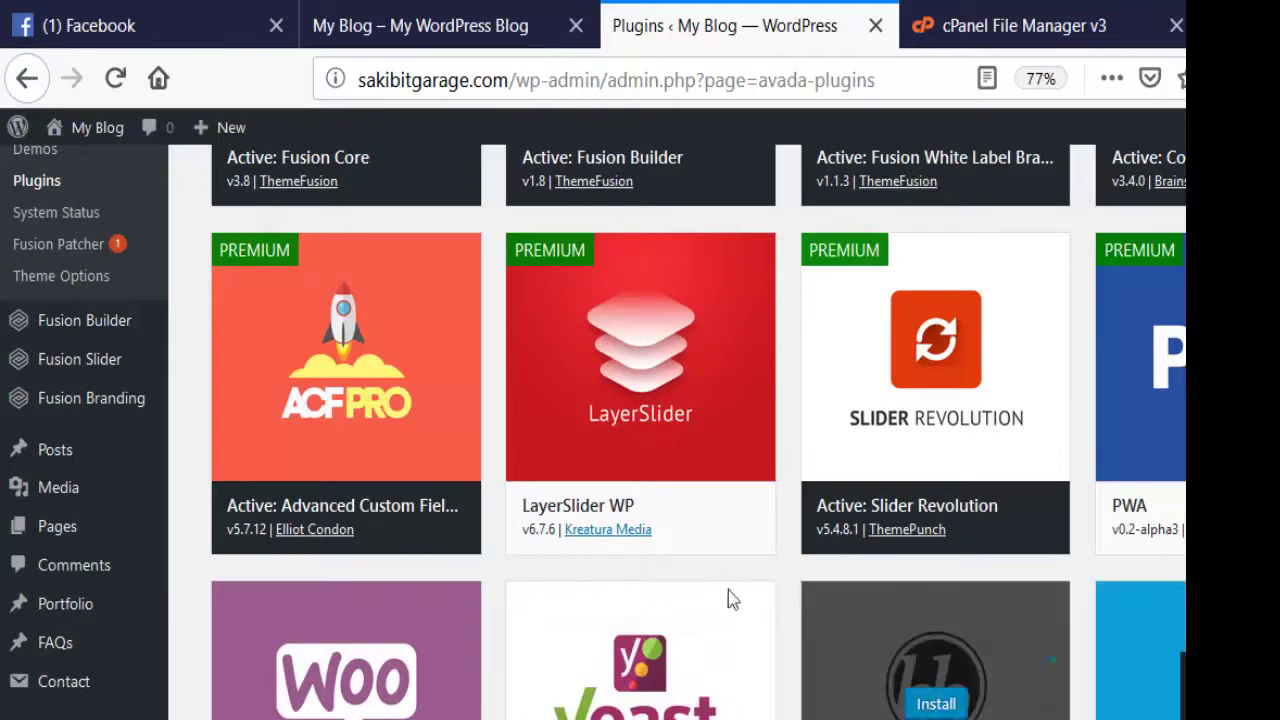
scroll(957, 571, "up", 3)
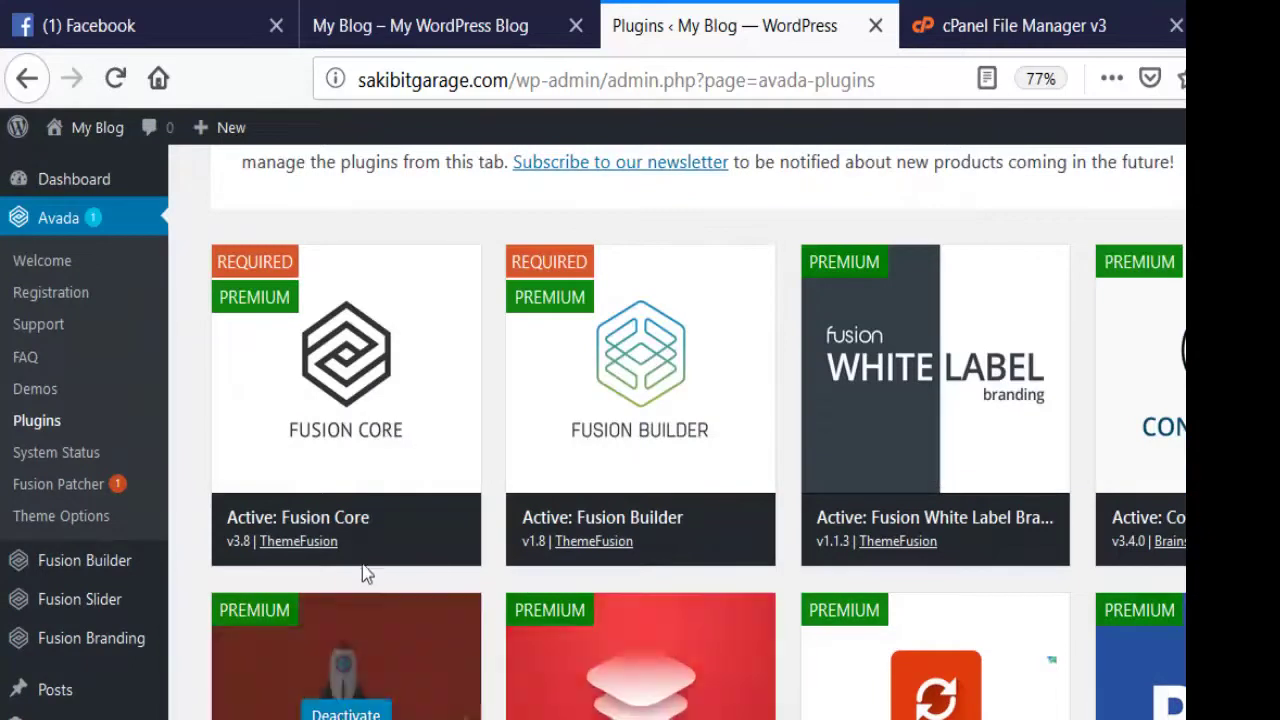
scroll(446, 508, "up", 4)
scroll(446, 508, "up", 2)
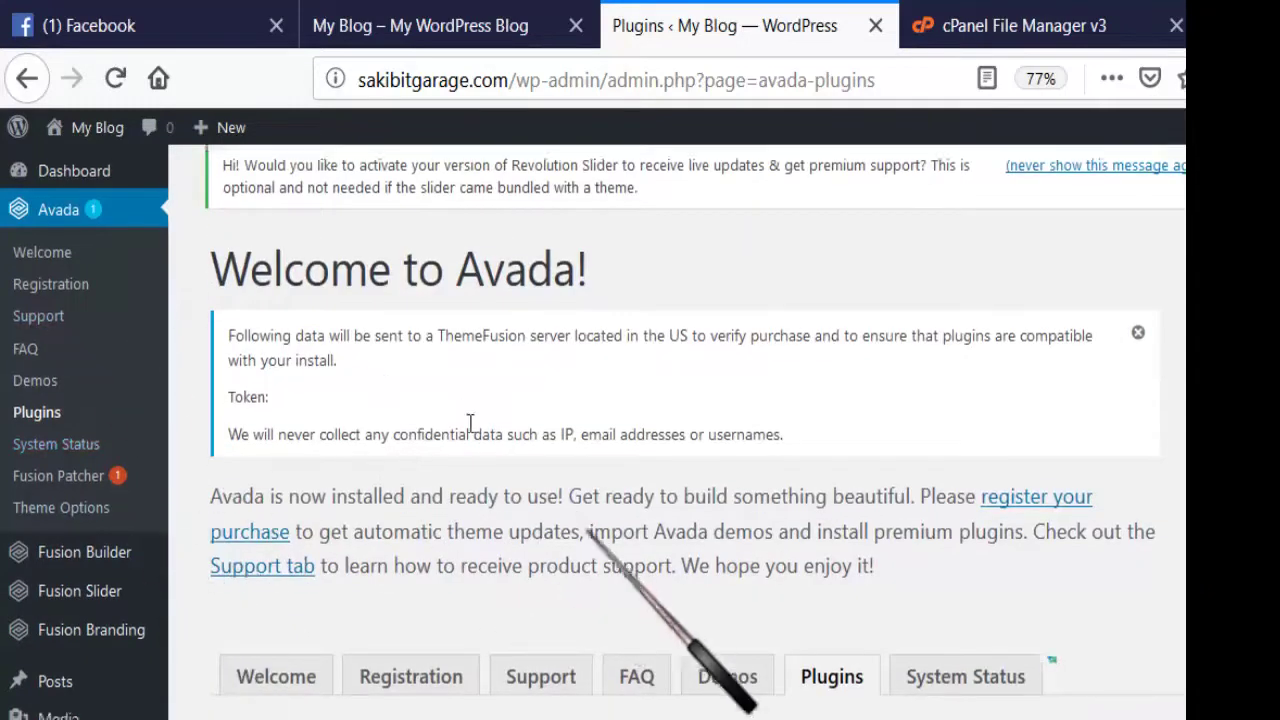
scroll(677, 374, "down", 2)
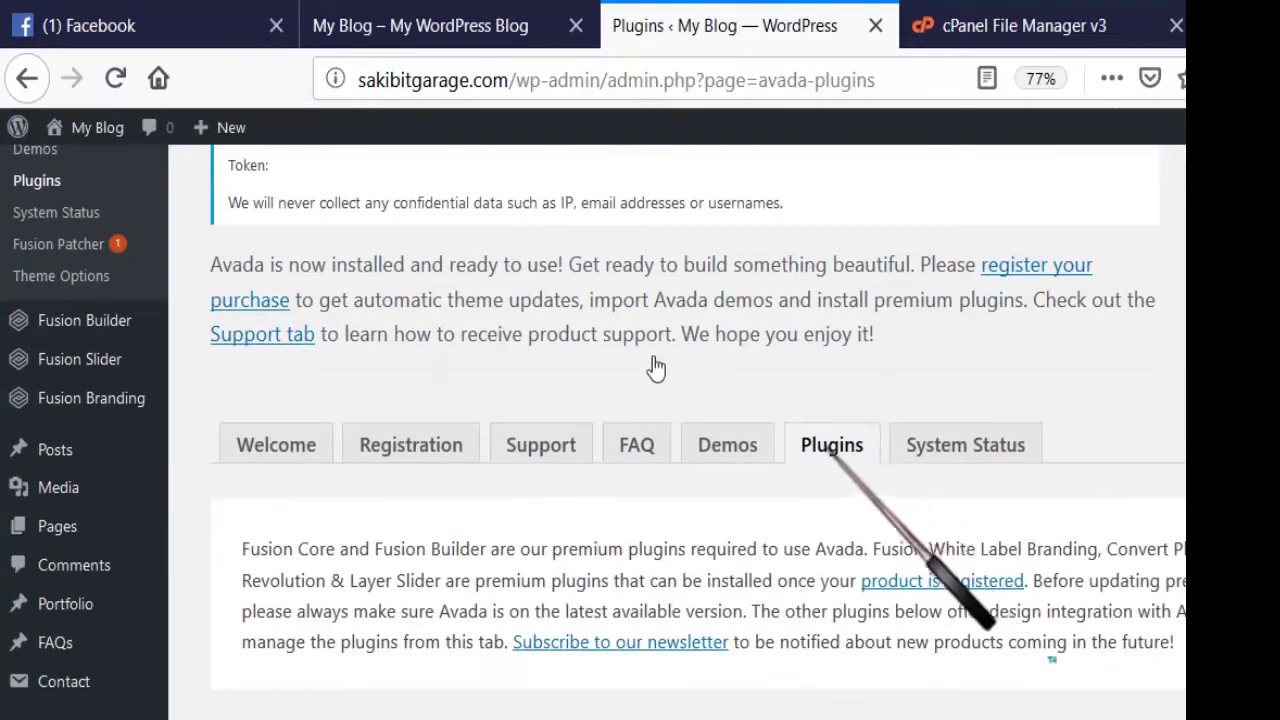
scroll(466, 434, "up", 2)
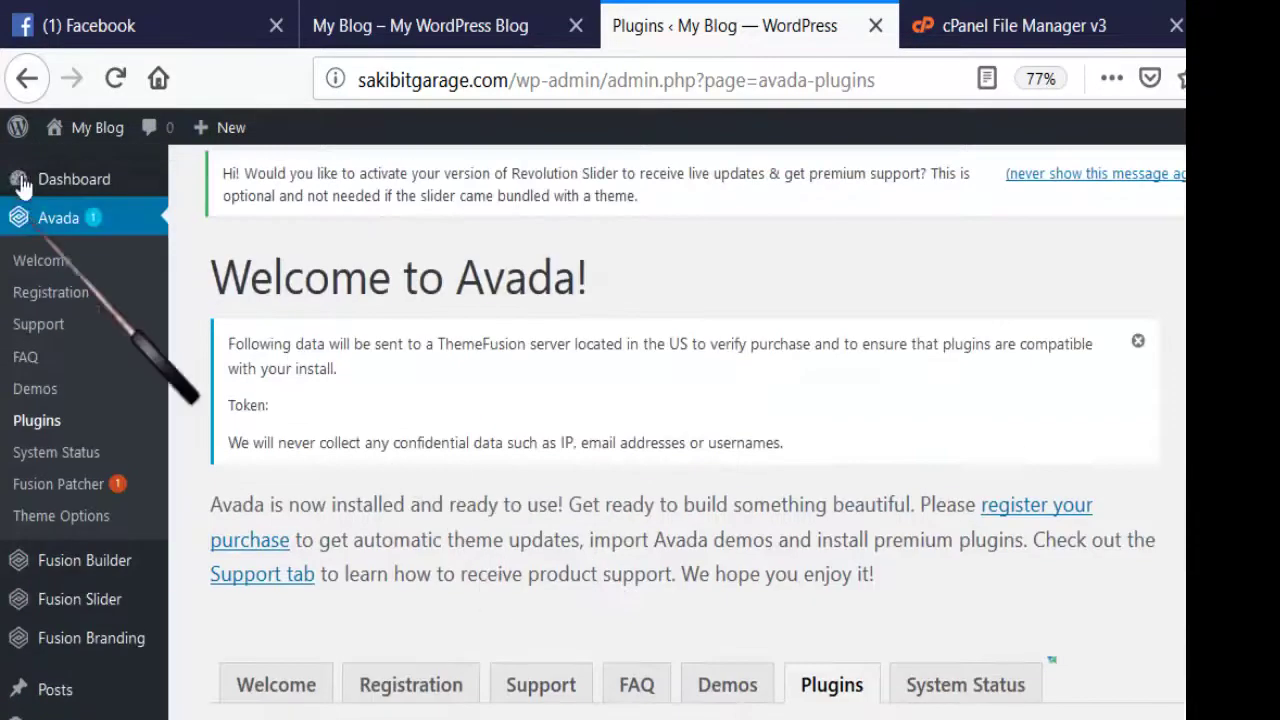
- Open the WordPress Add Plugins page and start uploading a plugin in .zip format
scroll(80, 450, "down", 4)
scroll(70, 560, "up", 1)
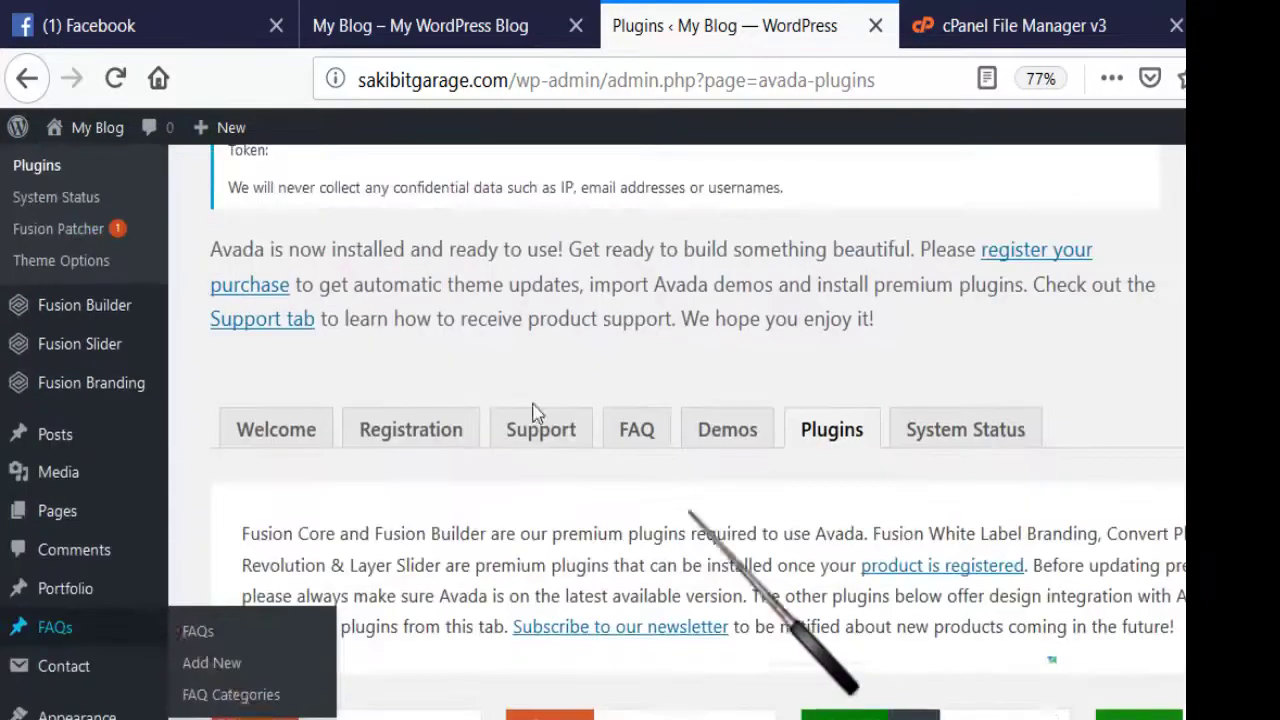
scroll(146, 405, "down", 2)
scroll(146, 405, "down", 1)
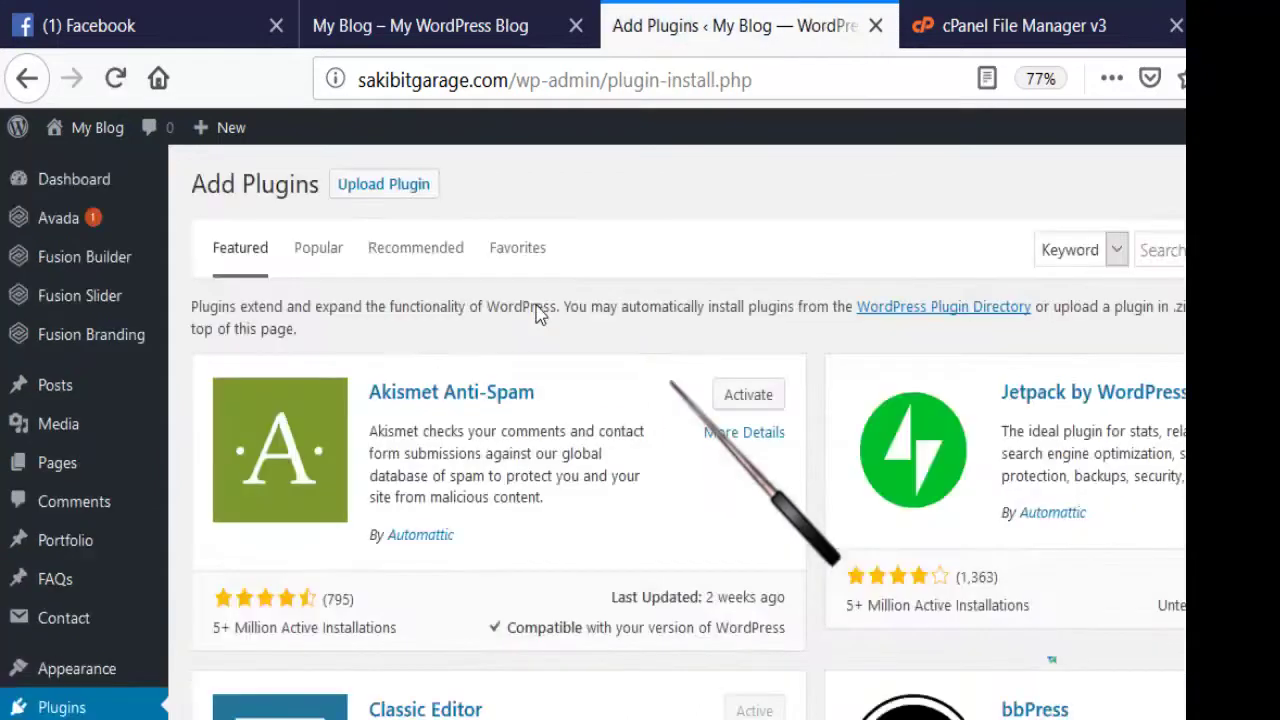
left_click(370, 184)
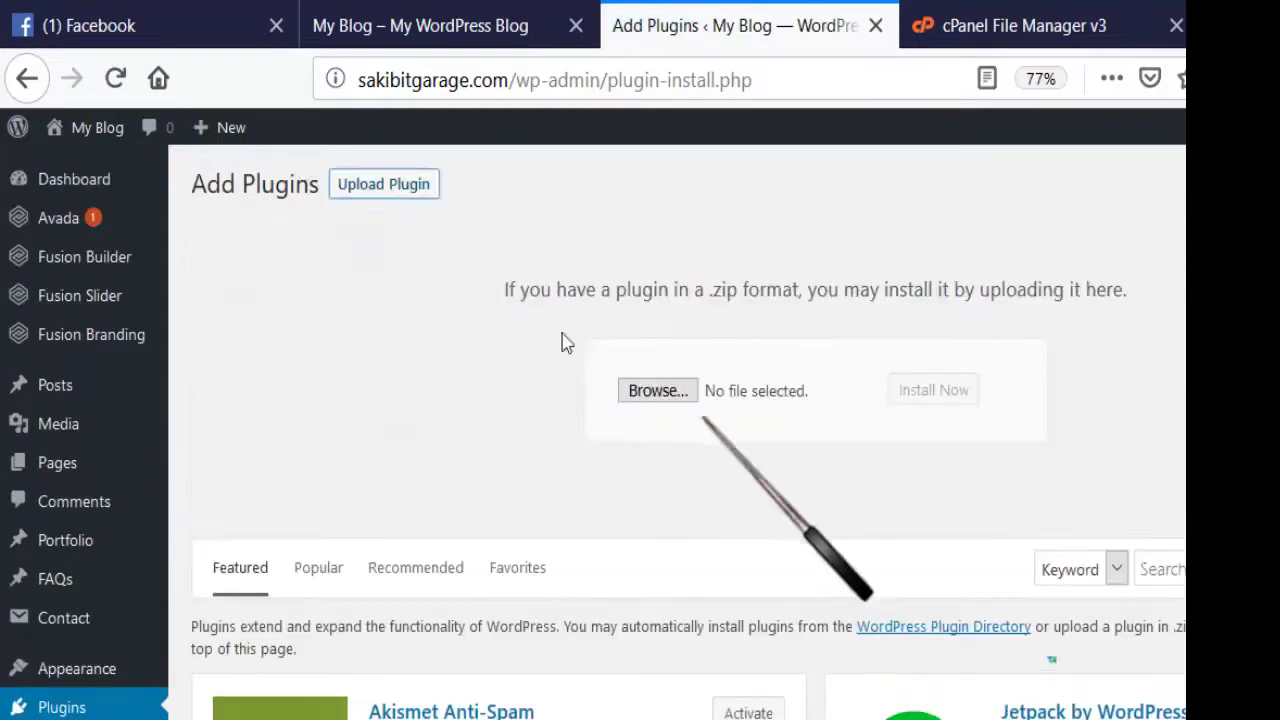
left_click(660, 395)
- Install and activate Easy Updates Manager from its archive in the Wordpress > Plugins folder, and open its Updates Options page
scroll(200, 360, "down", 3)
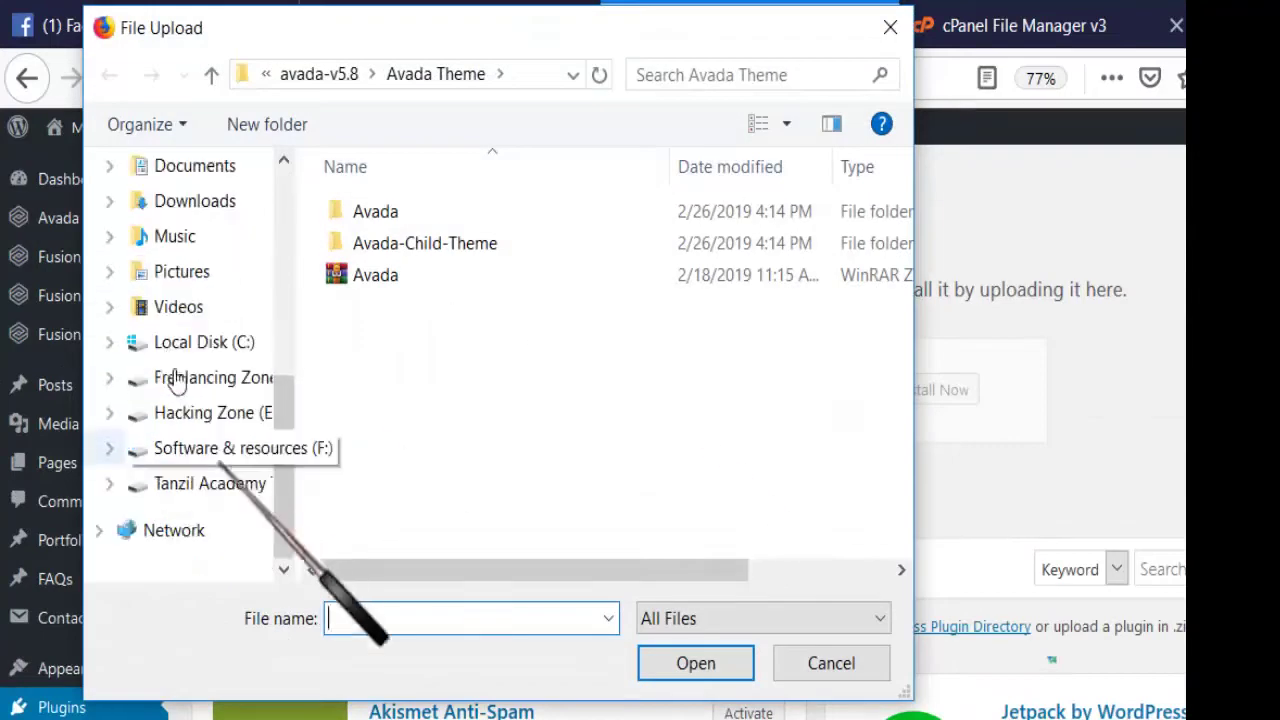
left_click(210, 448)
double_click(440, 275)
double_click(425, 303)
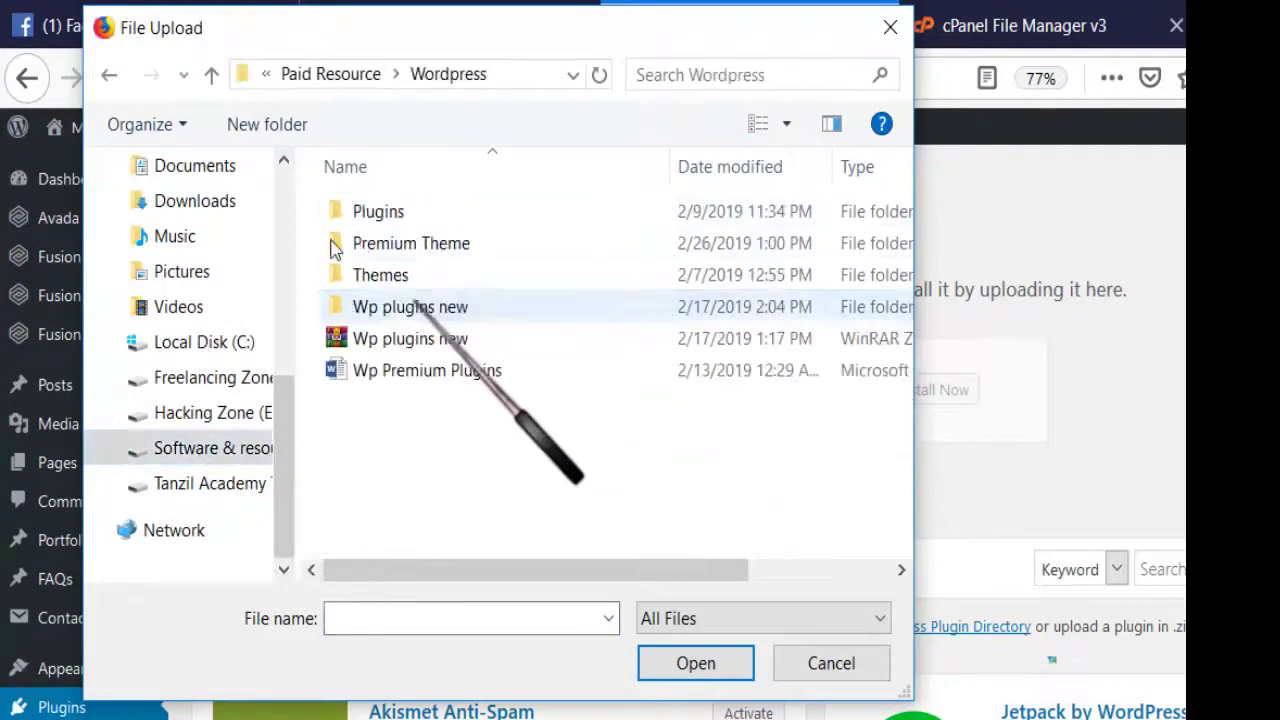
double_click(345, 211)
scroll(437, 268, "down", 2)
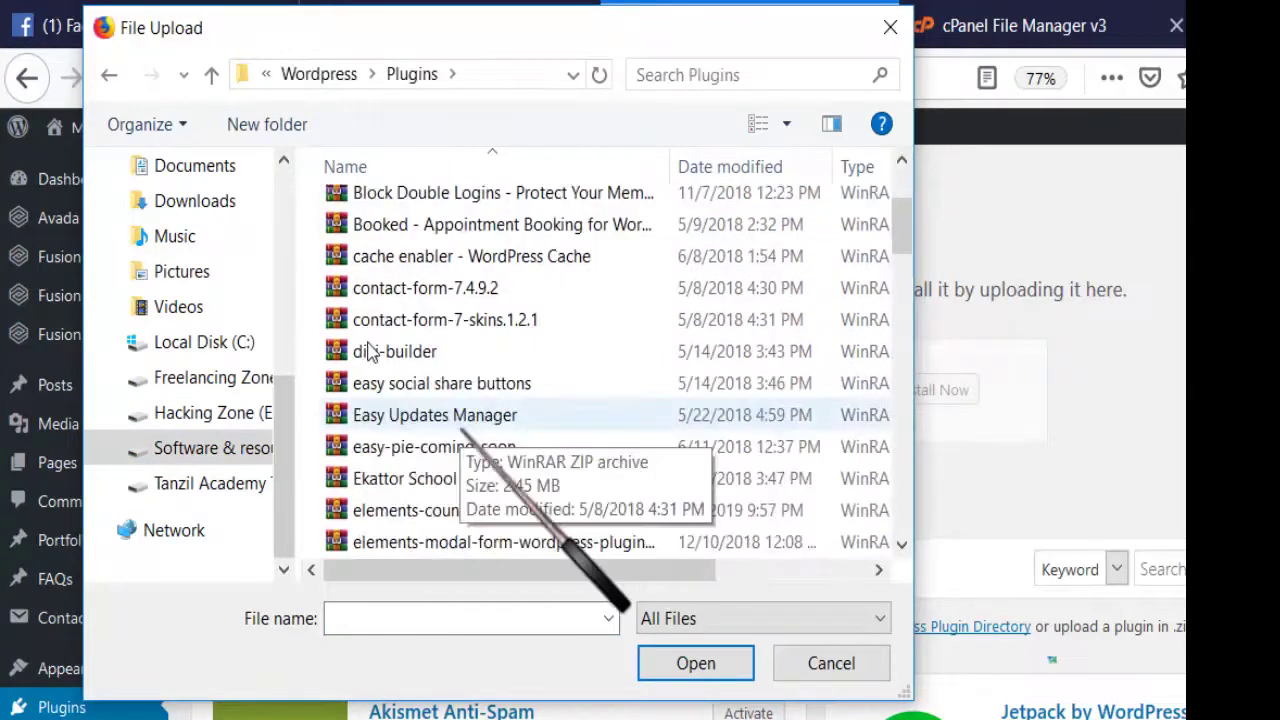
double_click(476, 415)
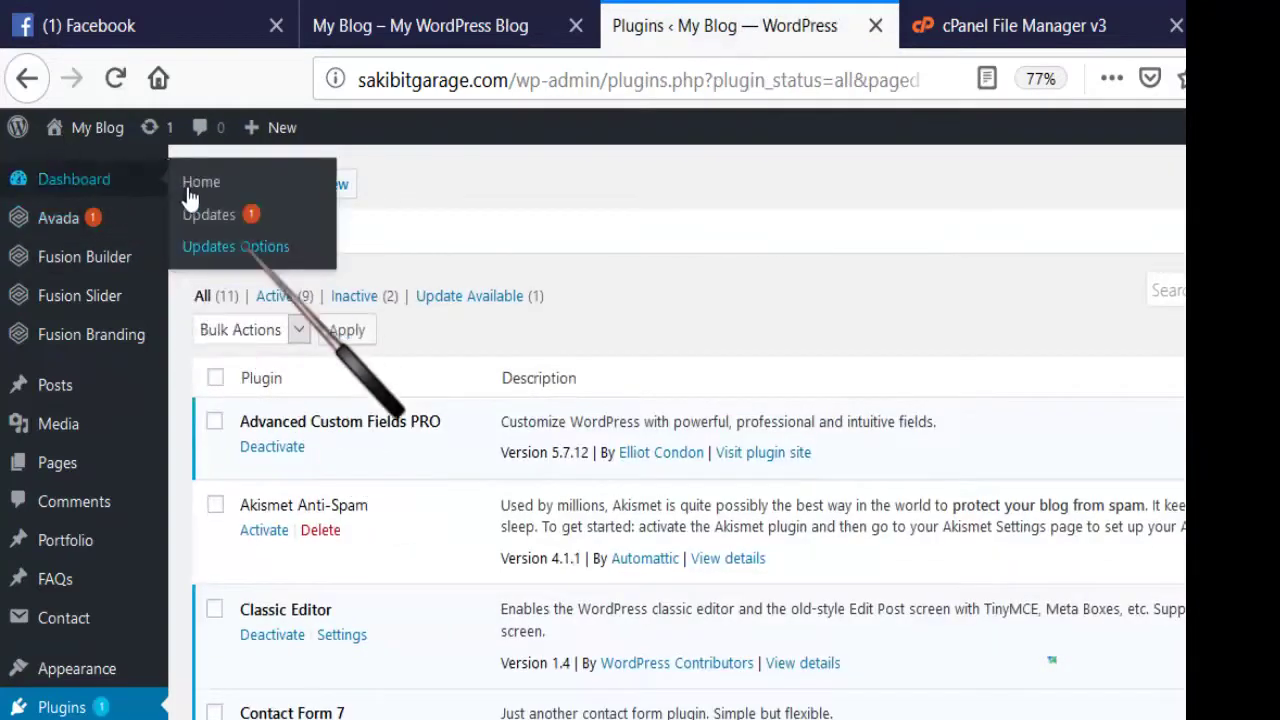
left_click(281, 242)
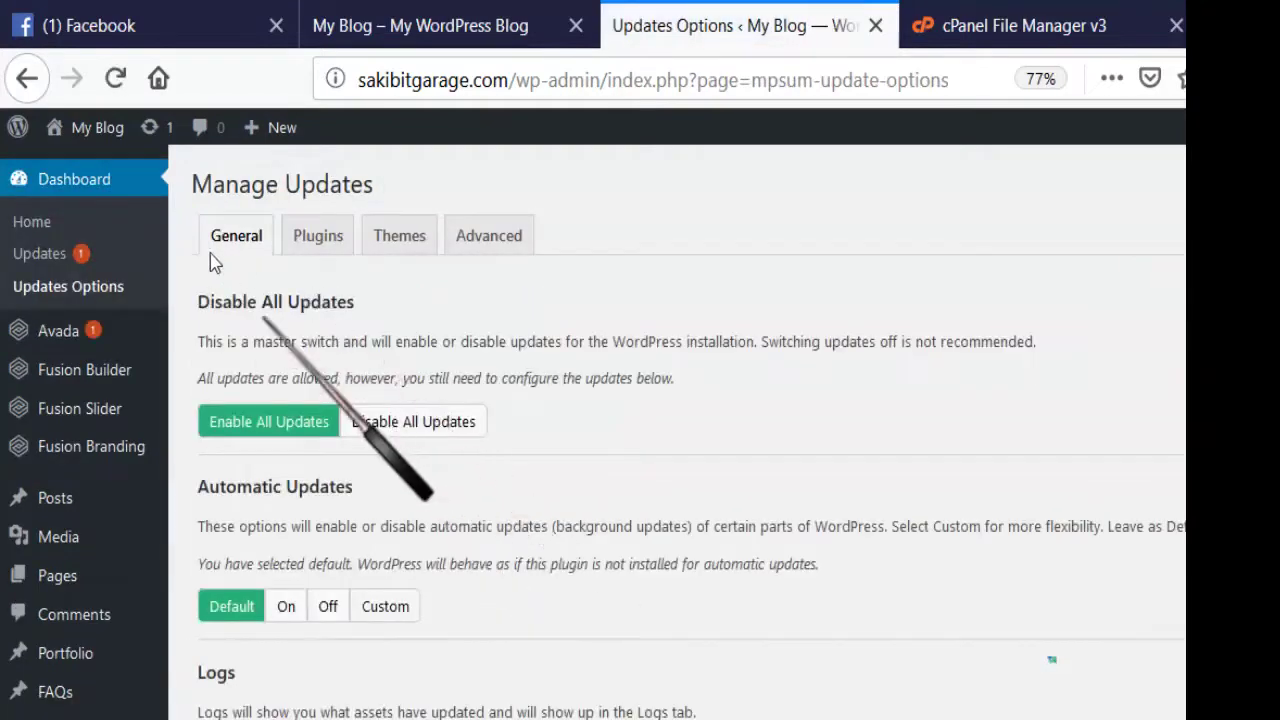
- Set Automatic Updates to Custom, and set both automatic plugin updates and automatic theme updates to Select Individually
scroll(352, 357, "down", 2)
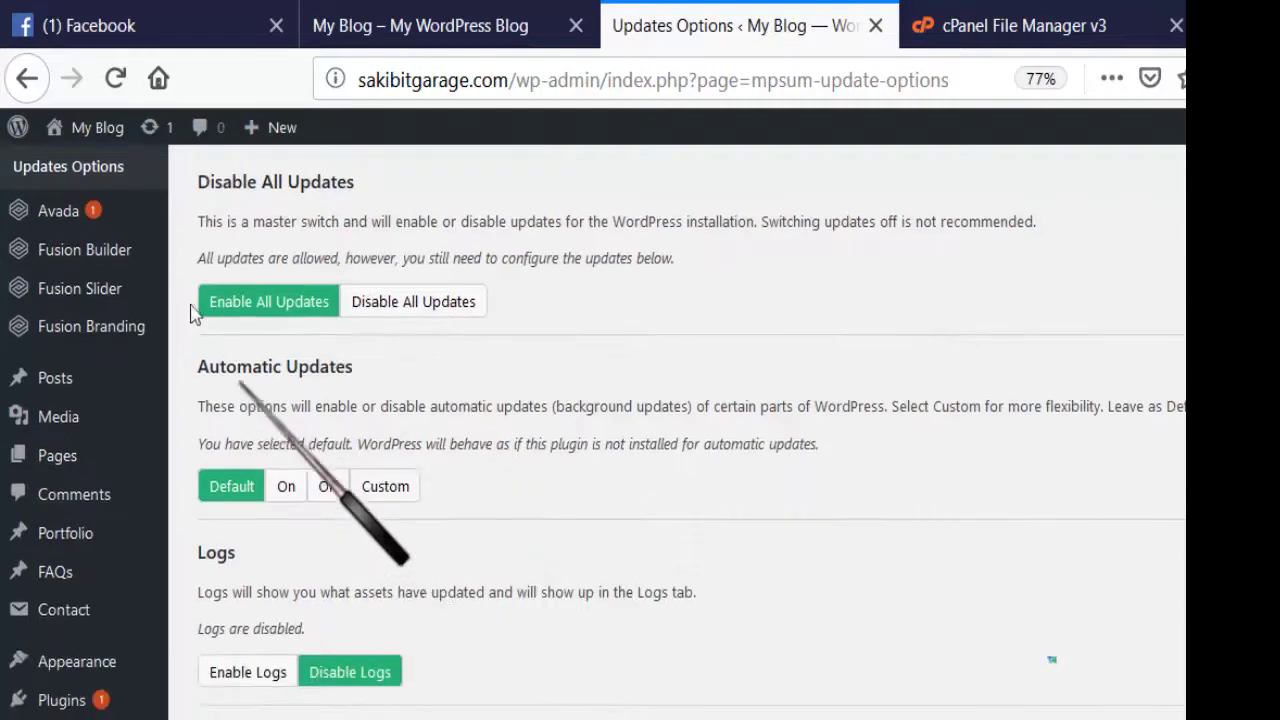
left_click(283, 318)
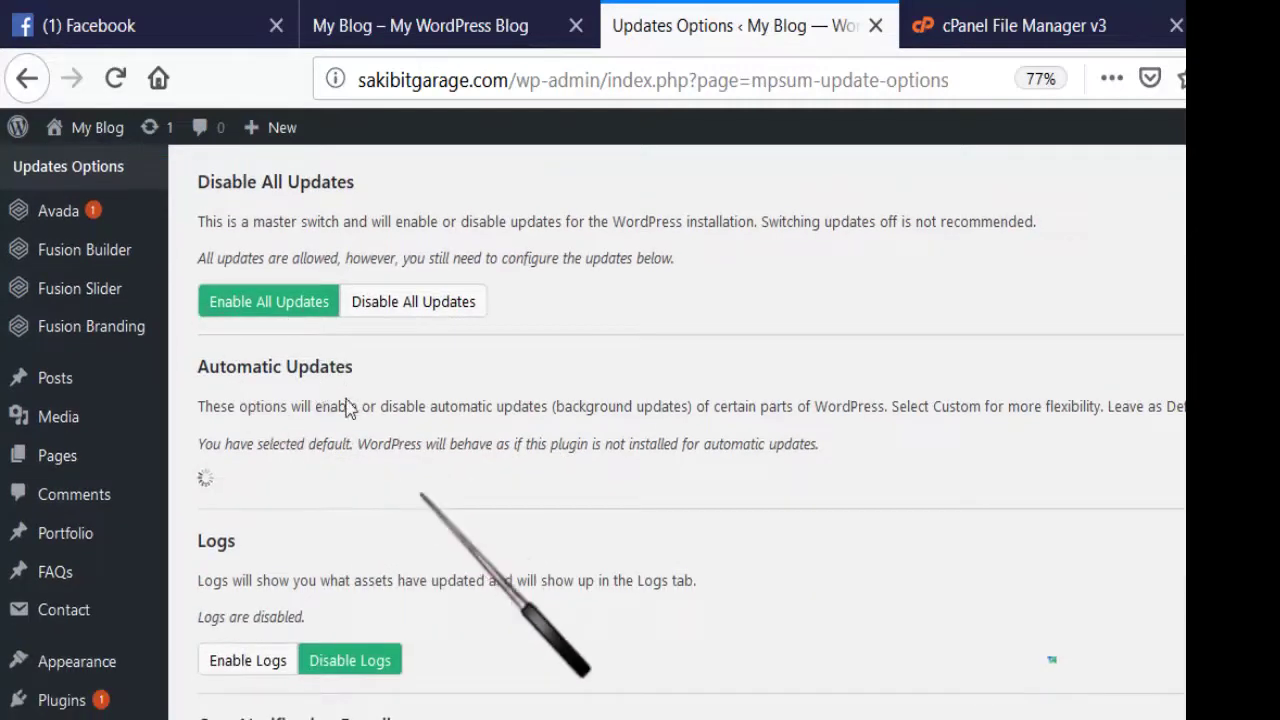
scroll(437, 424, "down", 2)
scroll(418, 432, "down", 6)
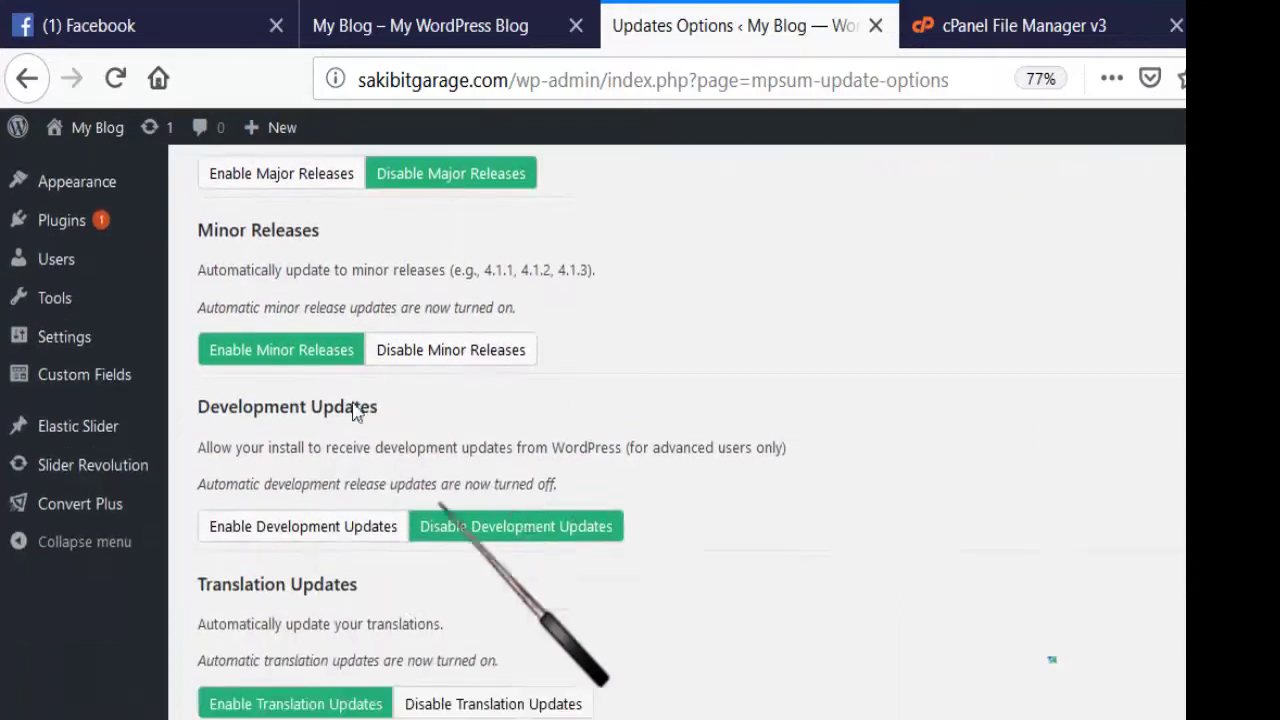
scroll(208, 337, "down", 4)
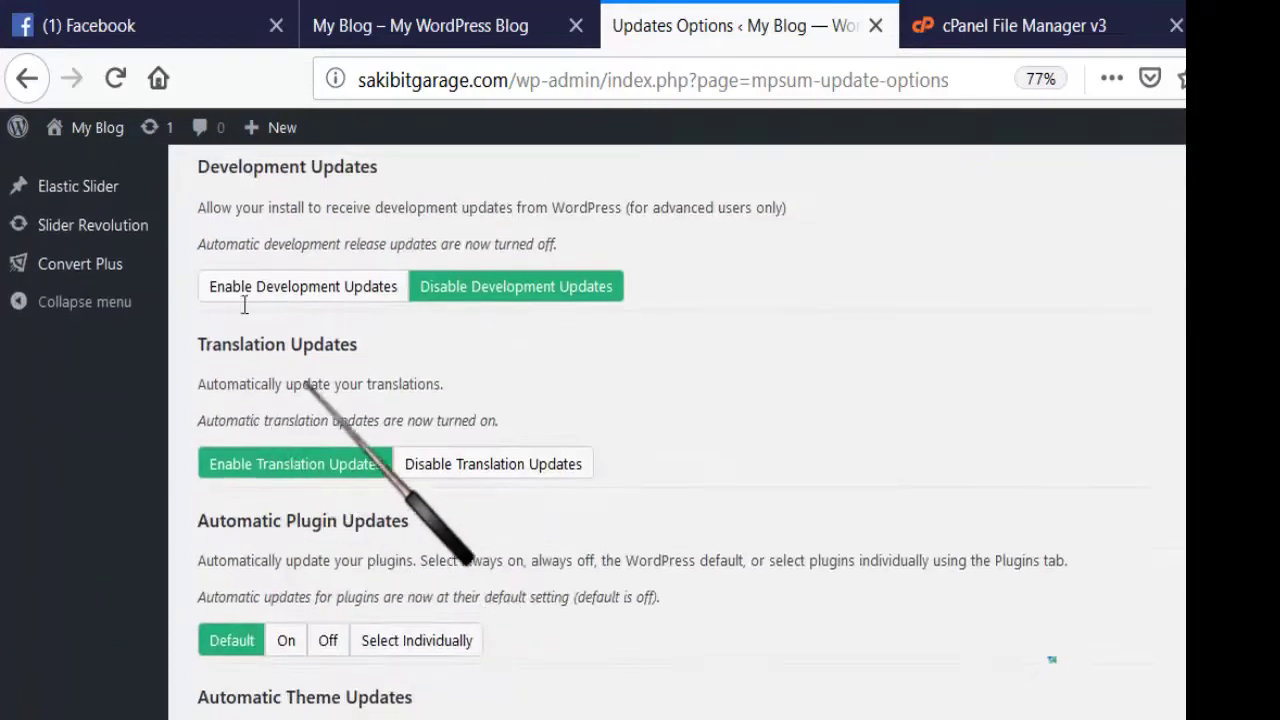
scroll(244, 305, "down", 2)
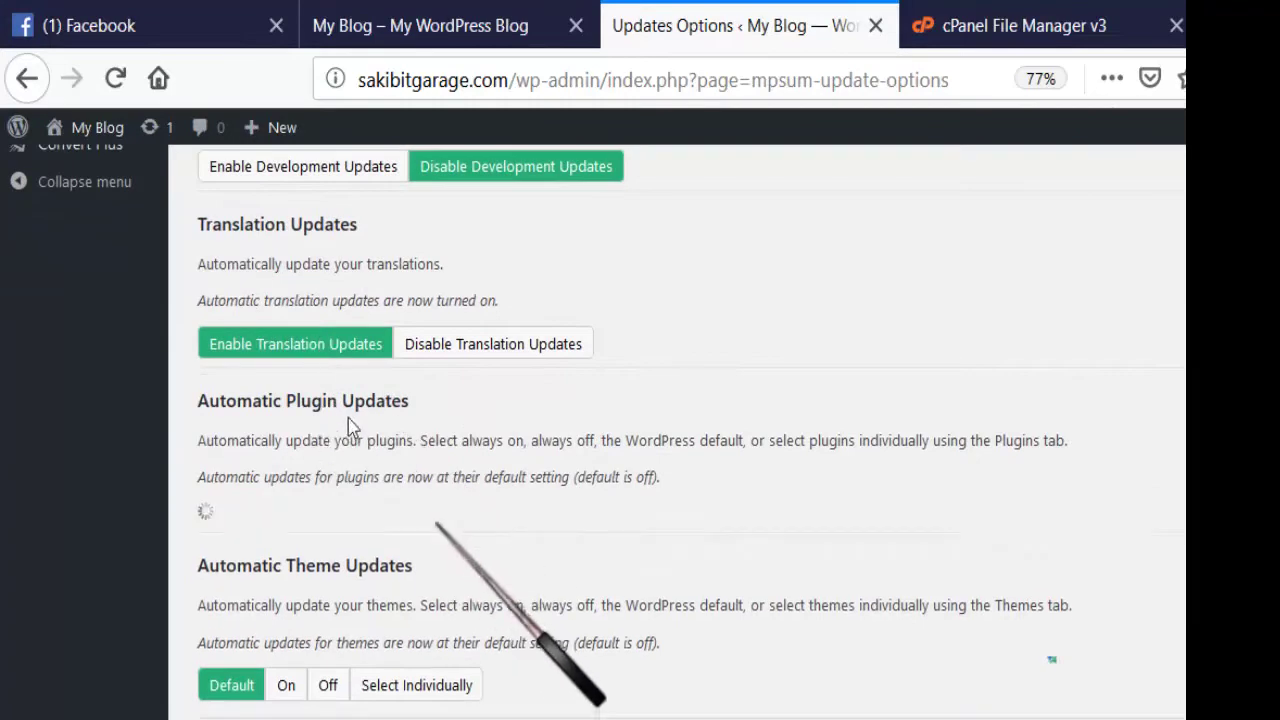
scroll(337, 429, "down", 2)
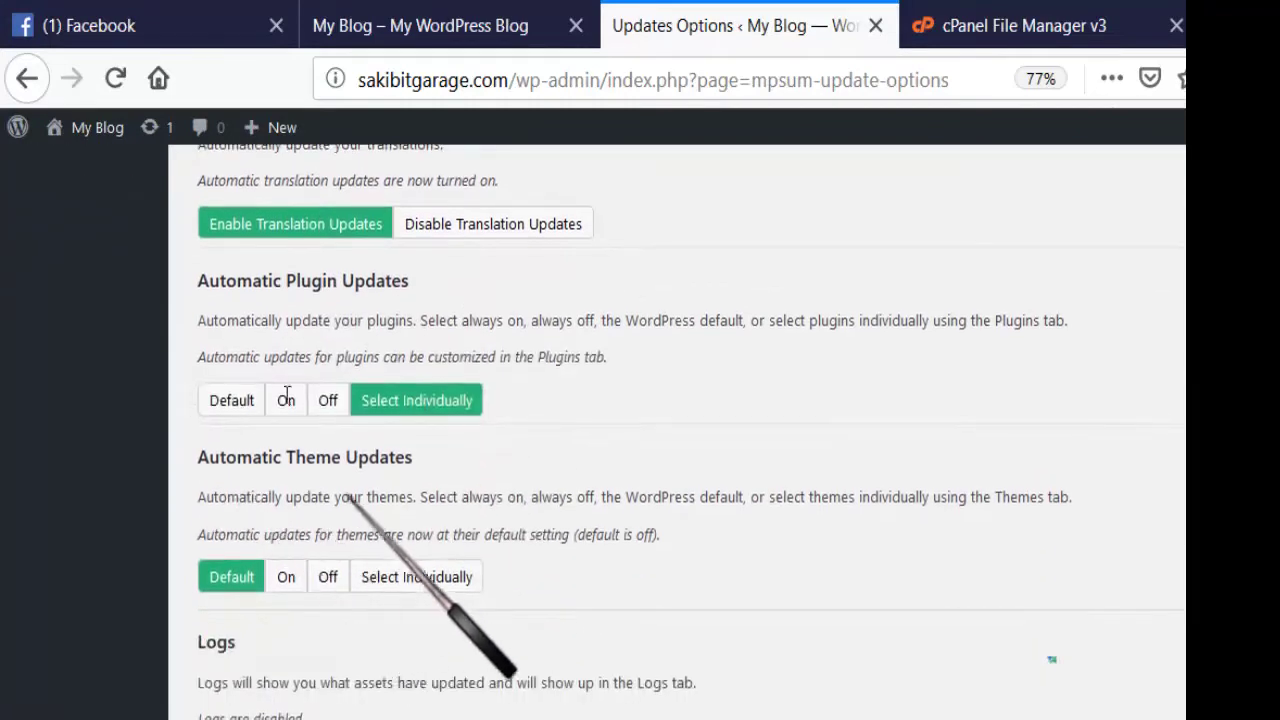
scroll(432, 474, "down", 5)
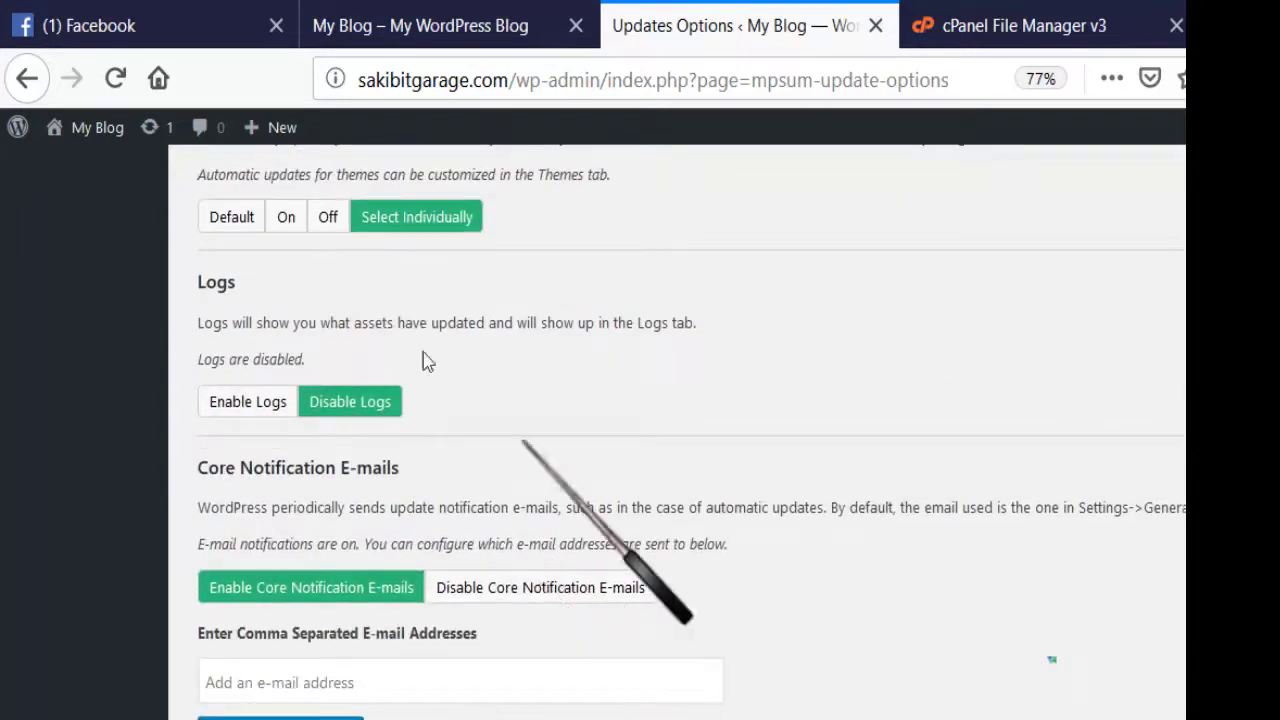
- Open the installed plugins page and look through the list of plugins
scroll(423, 353, "up", 10)
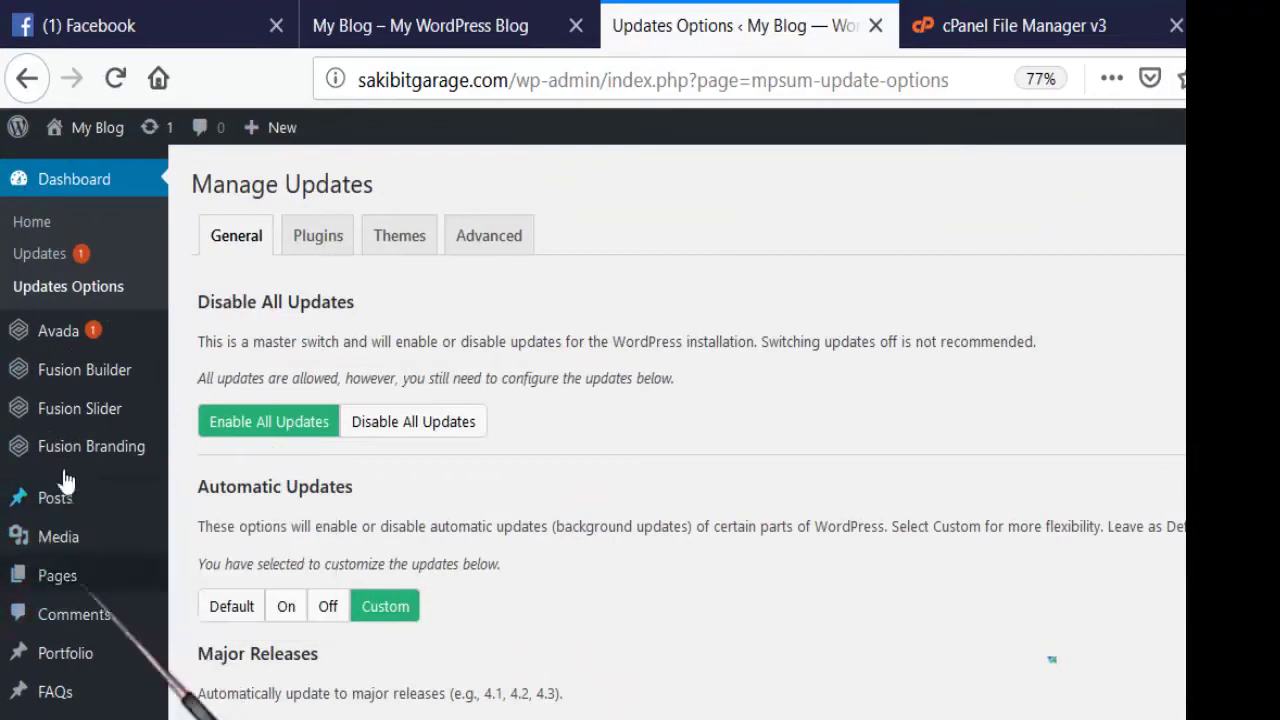
scroll(68, 470, "down", 3)
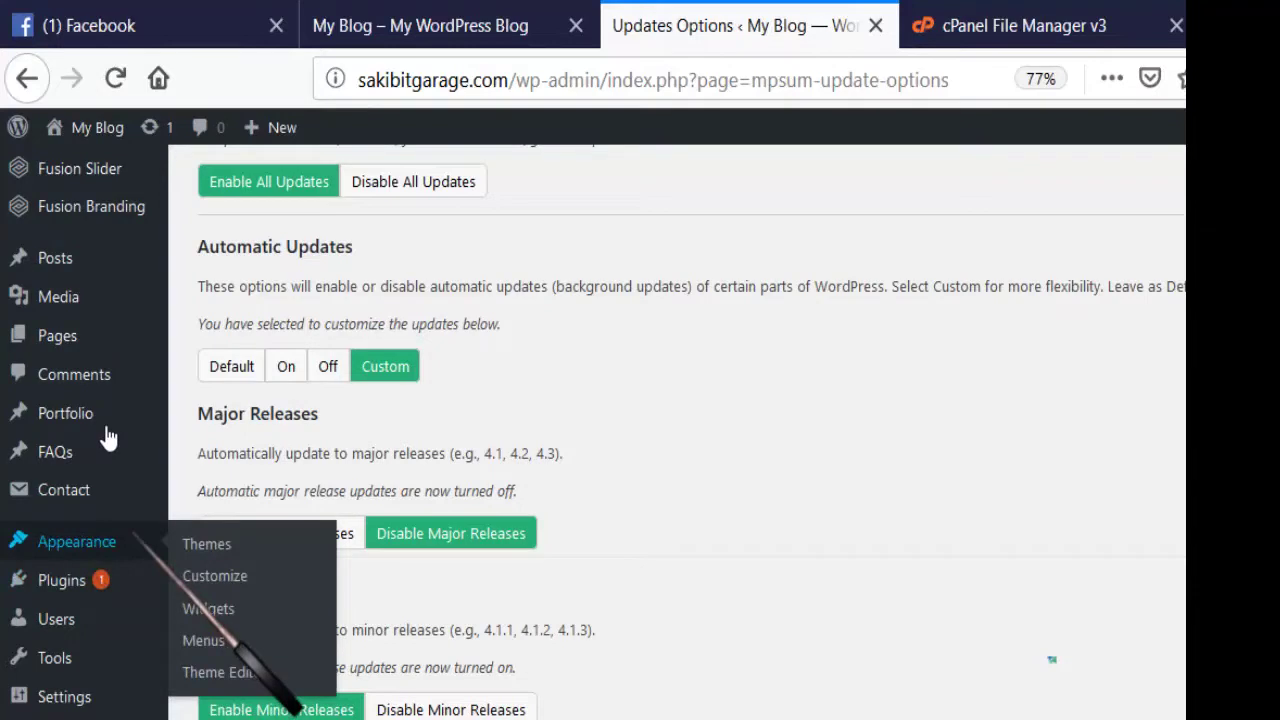
scroll(108, 437, "up", 3)
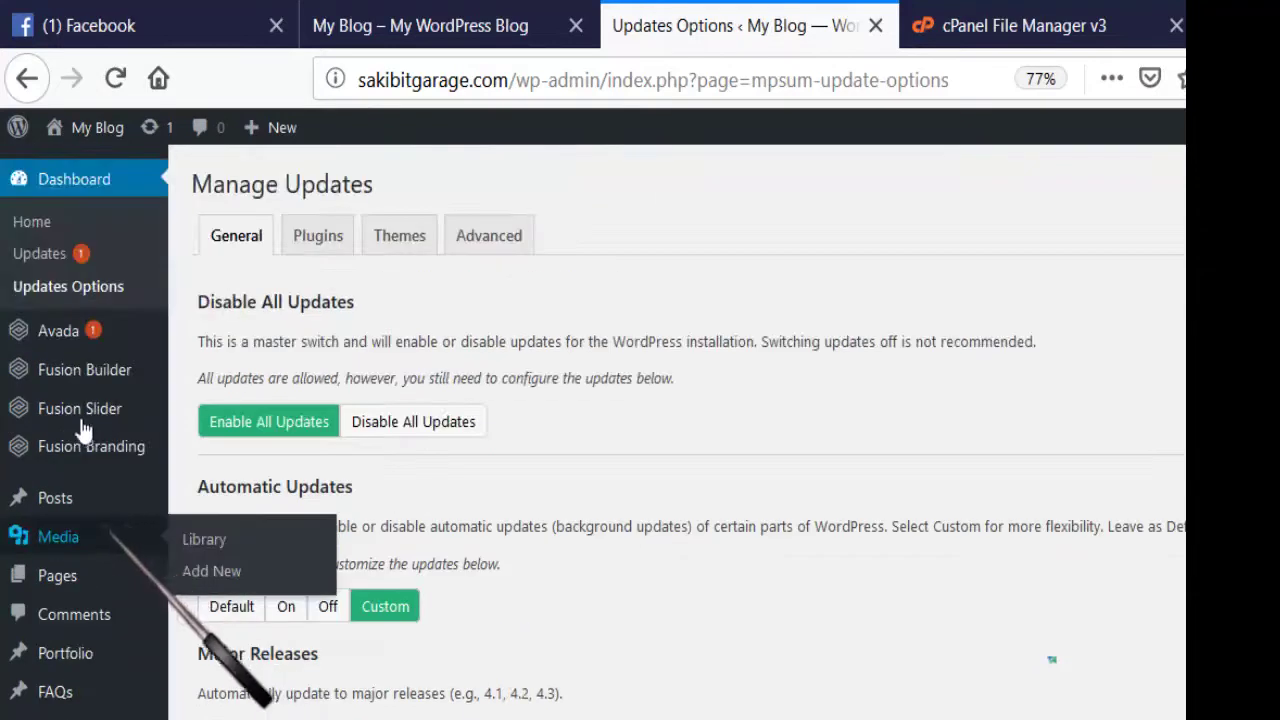
scroll(80, 577, "down", 2)
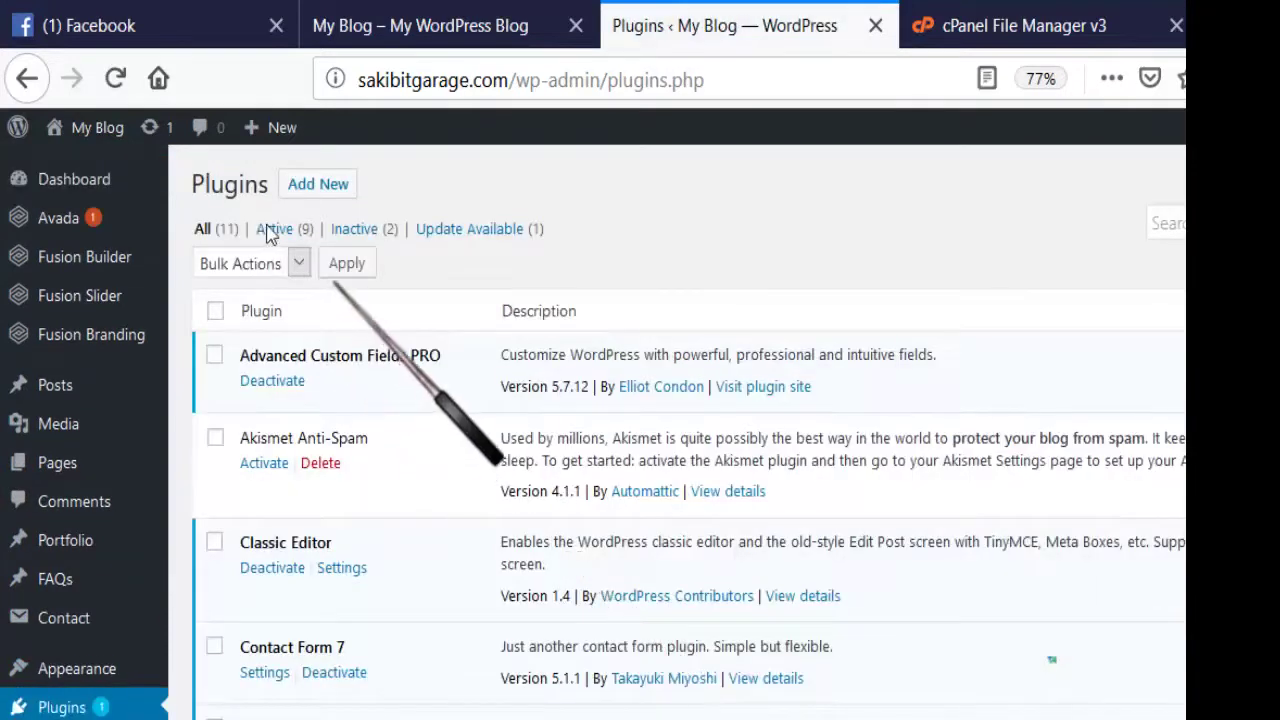
mouse_move(57, 177)
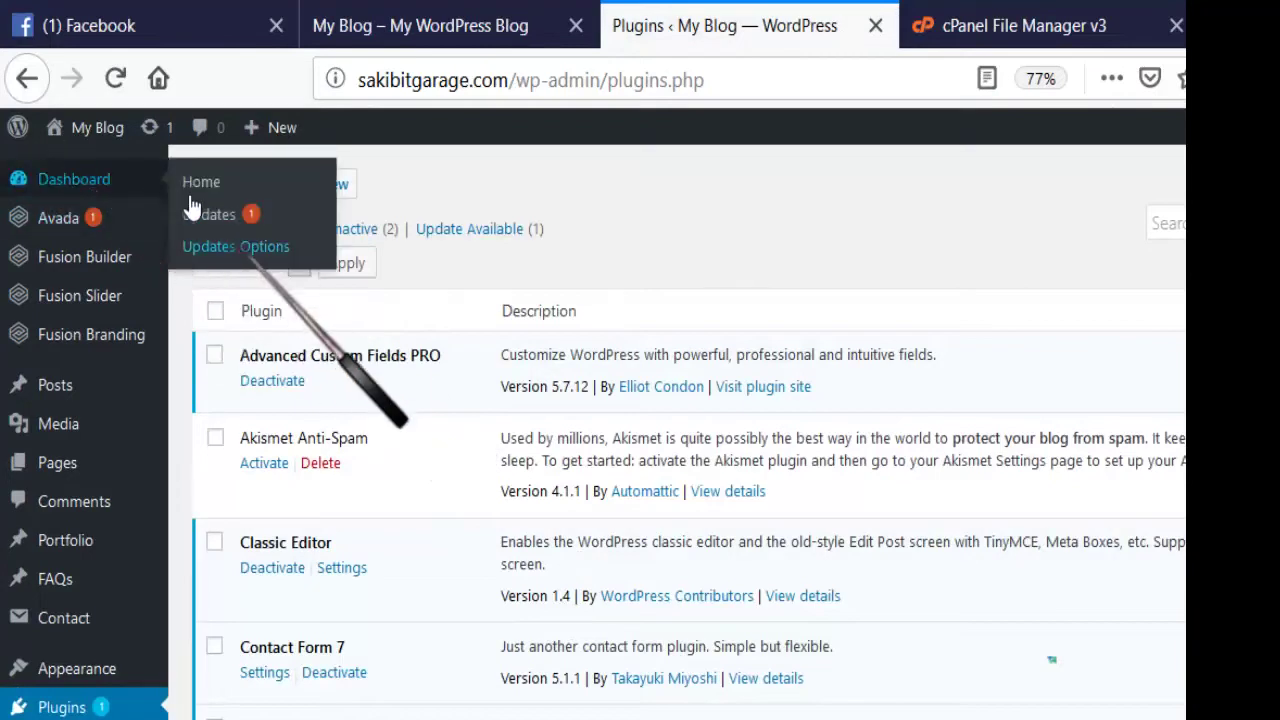
scroll(320, 251, "down", 4)
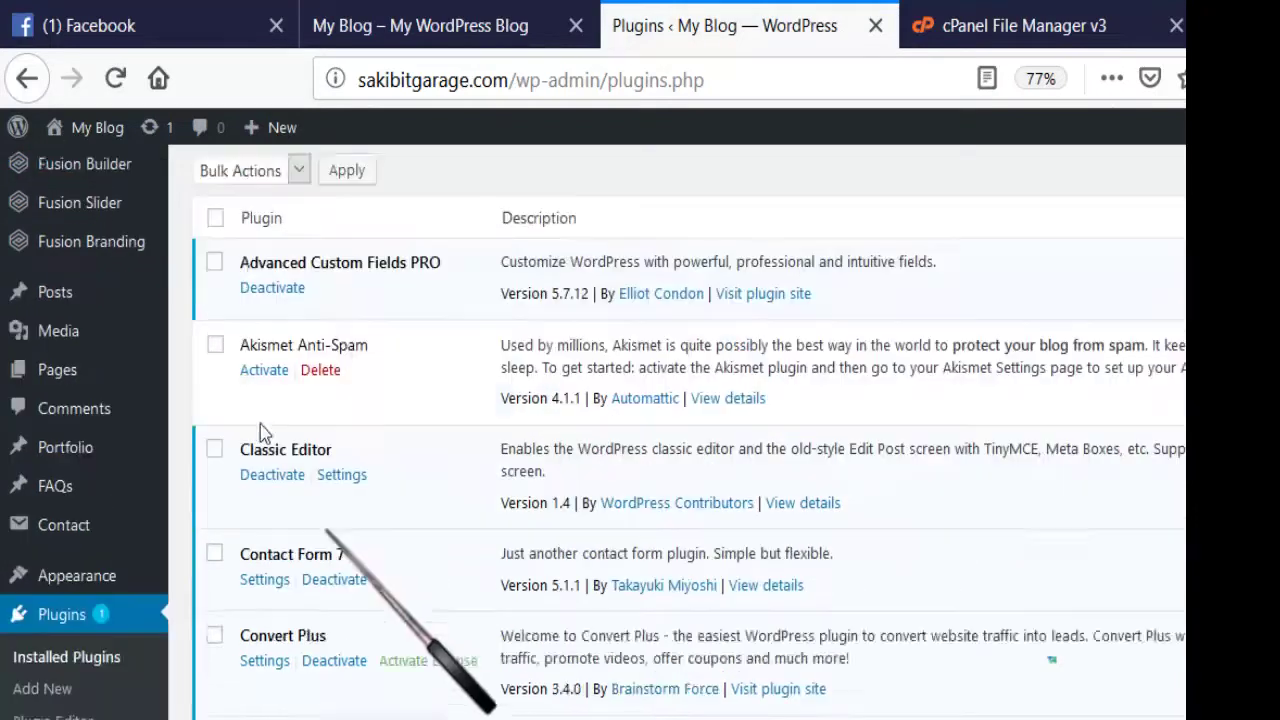
scroll(261, 425, "up", 5)
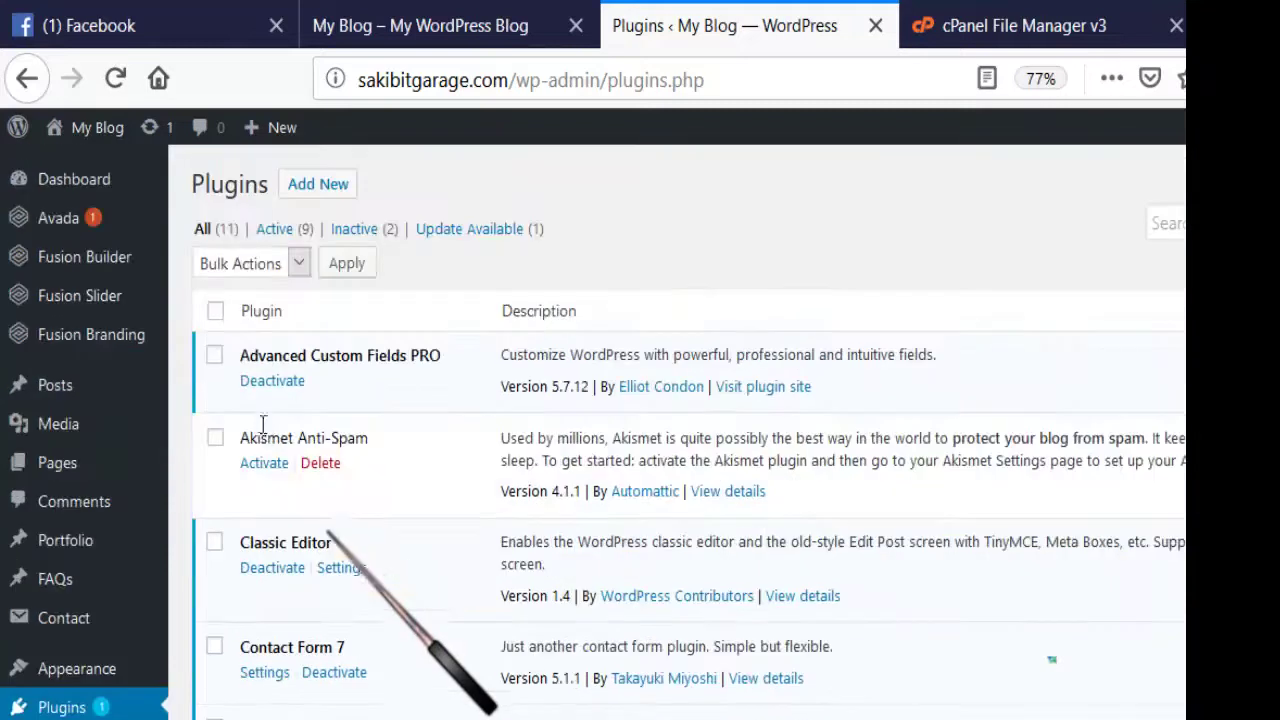
- Return to Updates Options and open the update settings for individual plugins
mouse_move(80, 148)
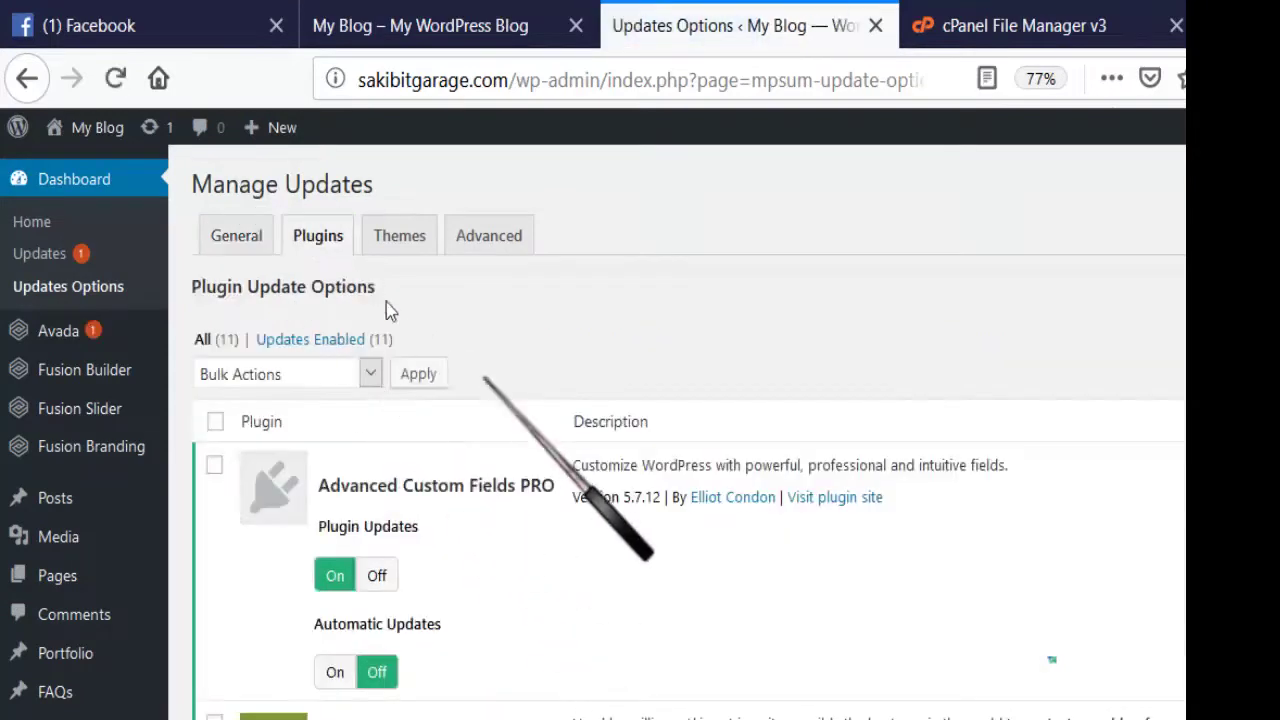
scroll(370, 300, "down", 2)
scroll(357, 345, "up", 2)
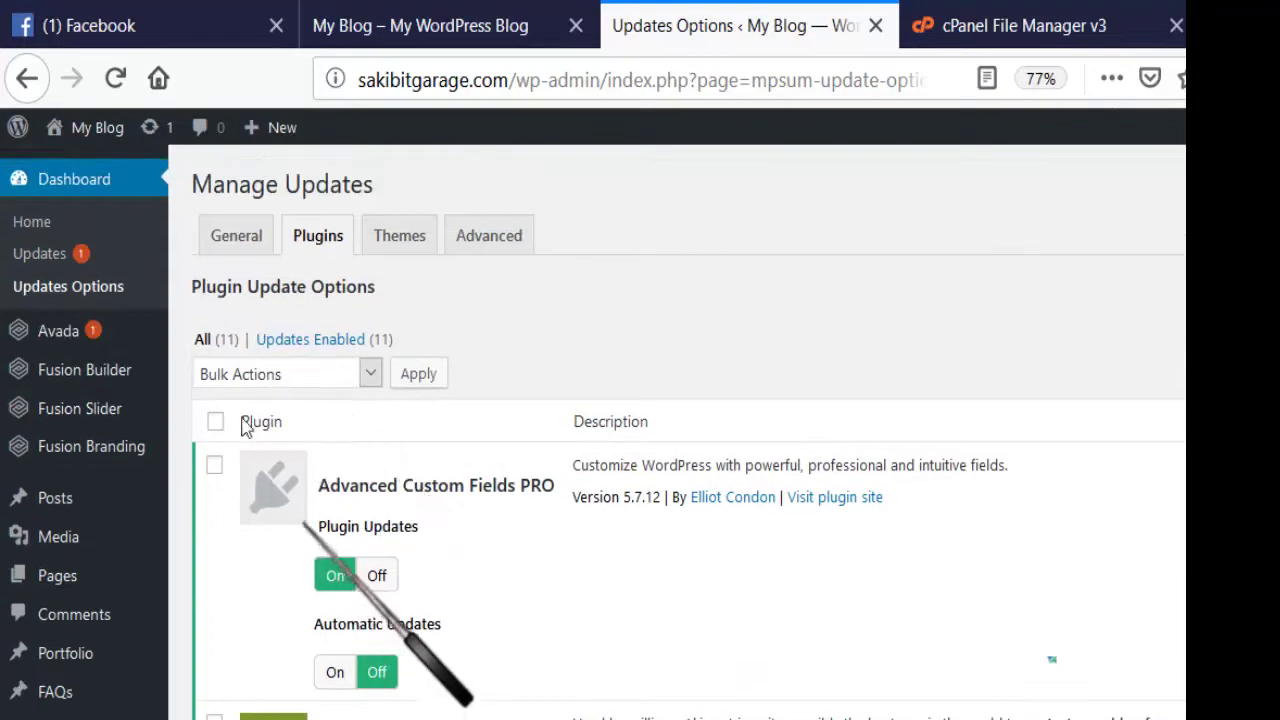
- Turn off automatic updates in bulk for Advanced Custom Fields PRO, Contact Form 7, Convert Plus, Fusion Builder, Fusion Core, Fusion White Label Branding and Slider Revolution
left_click(214, 465)
scroll(349, 380, "down", 3)
scroll(300, 428, "down", 1)
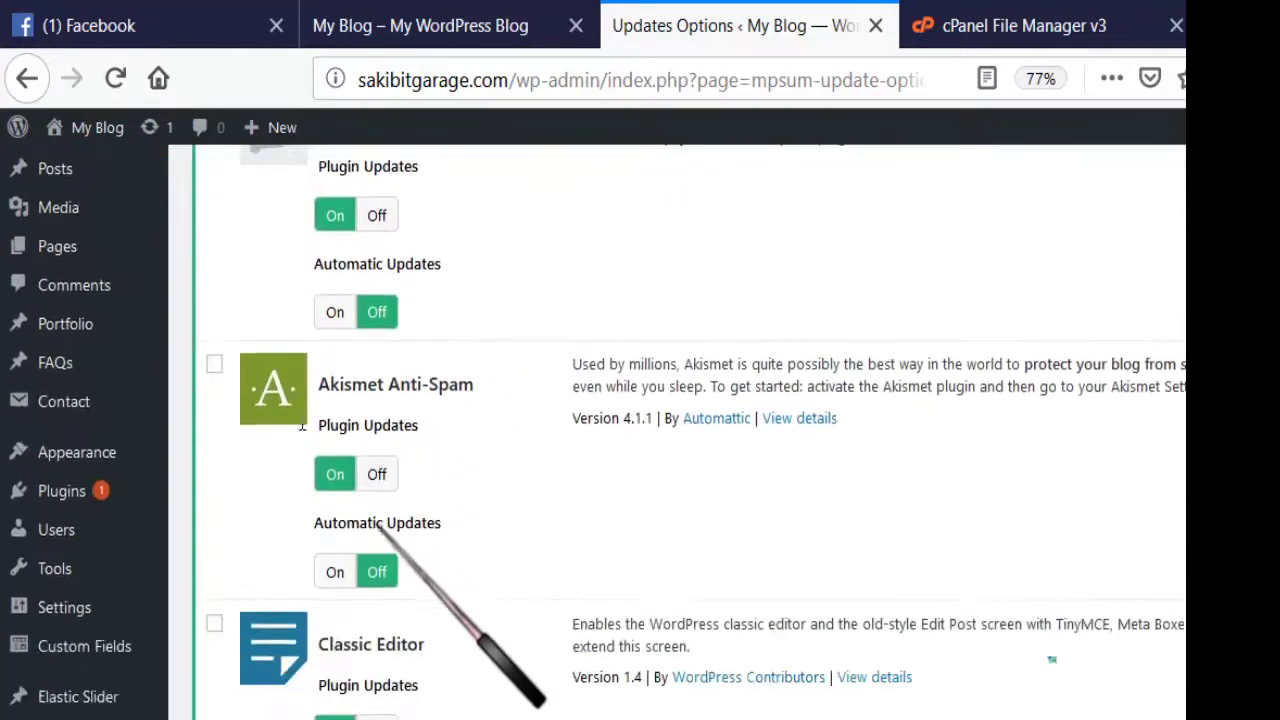
scroll(300, 370, "down", 1)
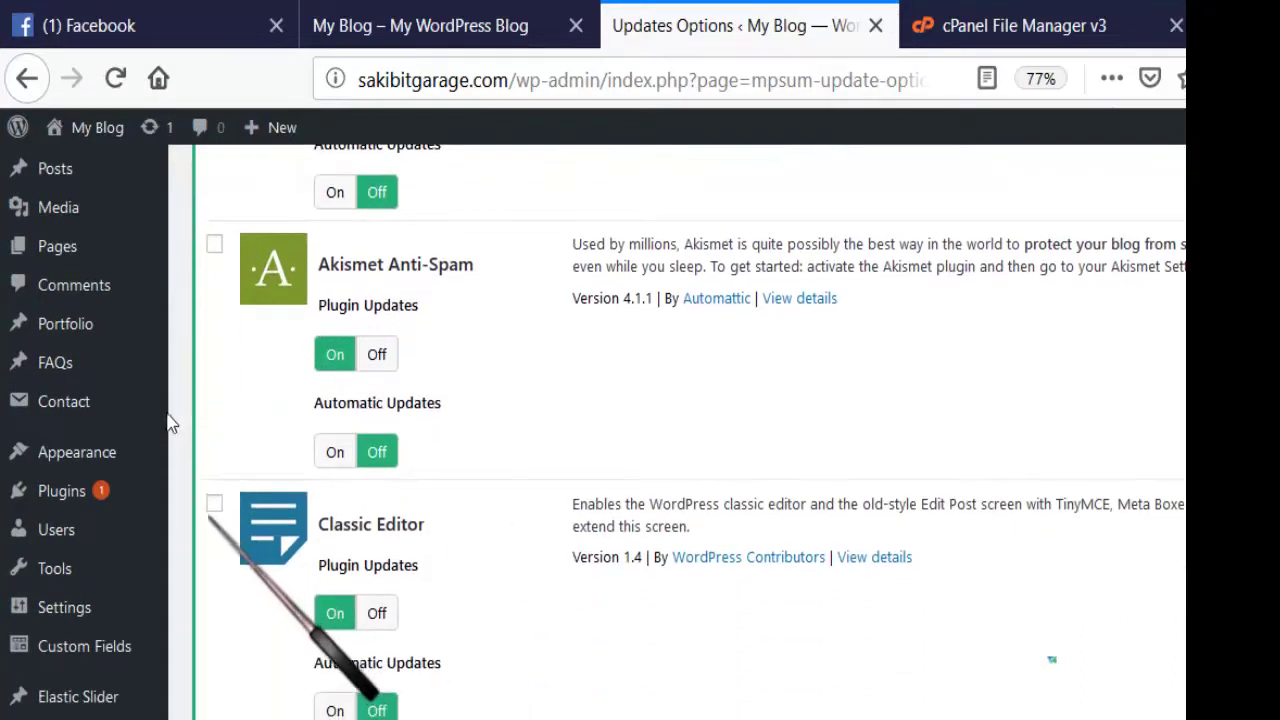
scroll(193, 508, "down", 3)
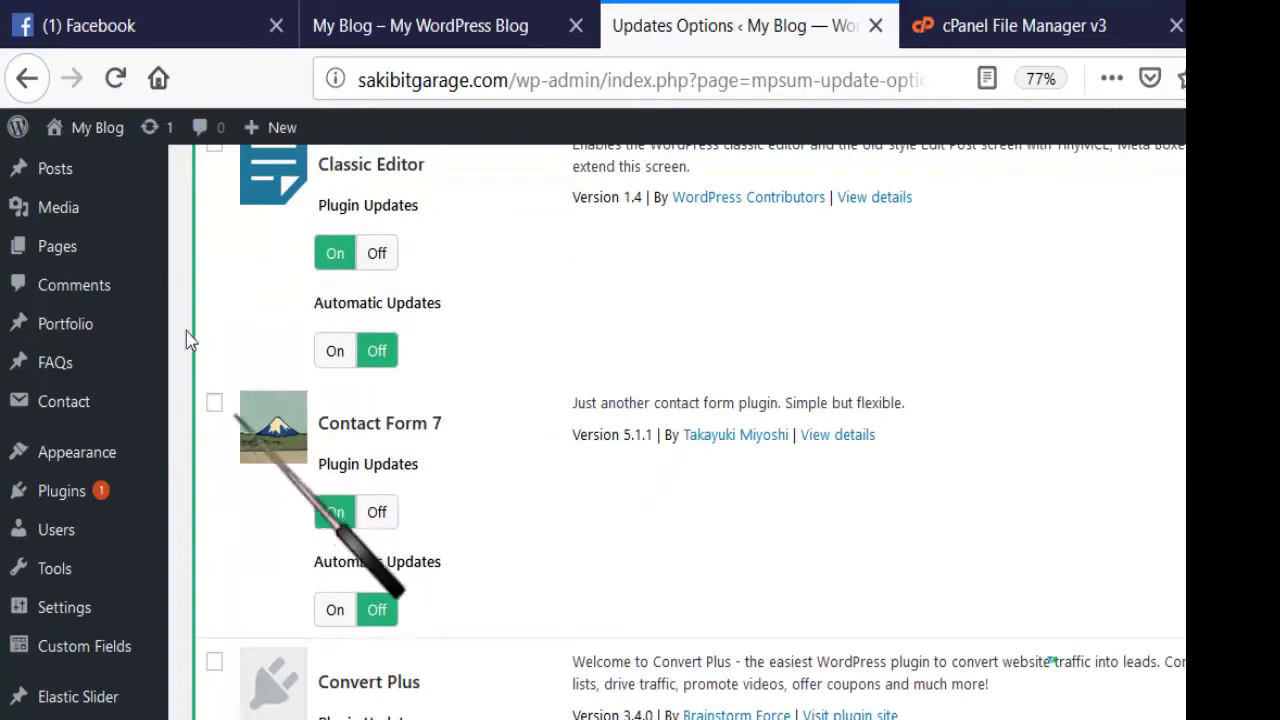
scroll(185, 440, "down", 1)
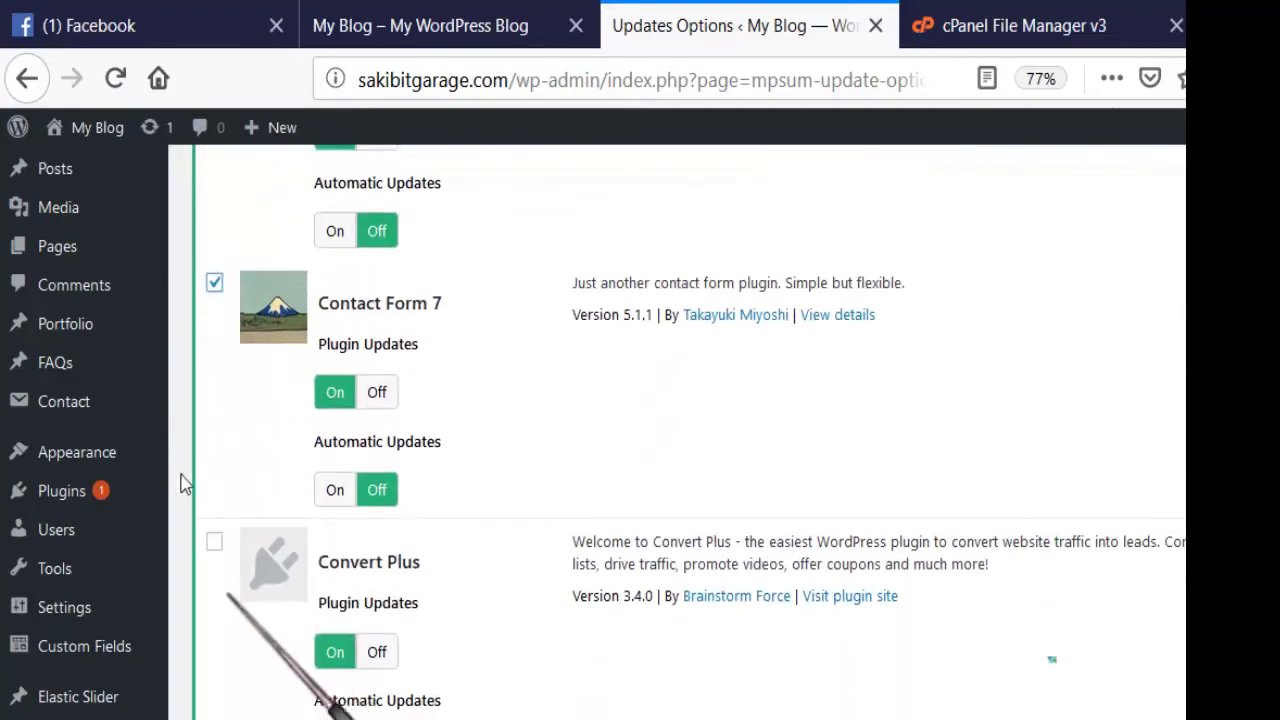
scroll(197, 471, "down", 2)
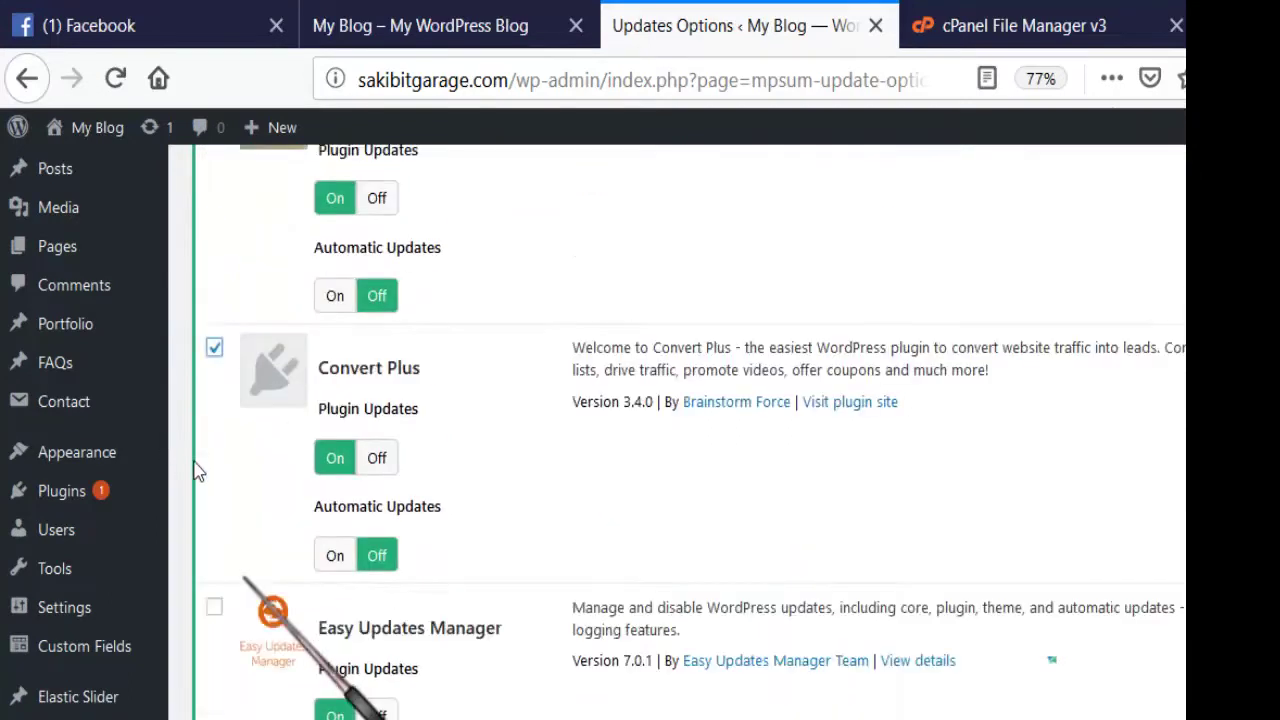
scroll(192, 486, "down", 3)
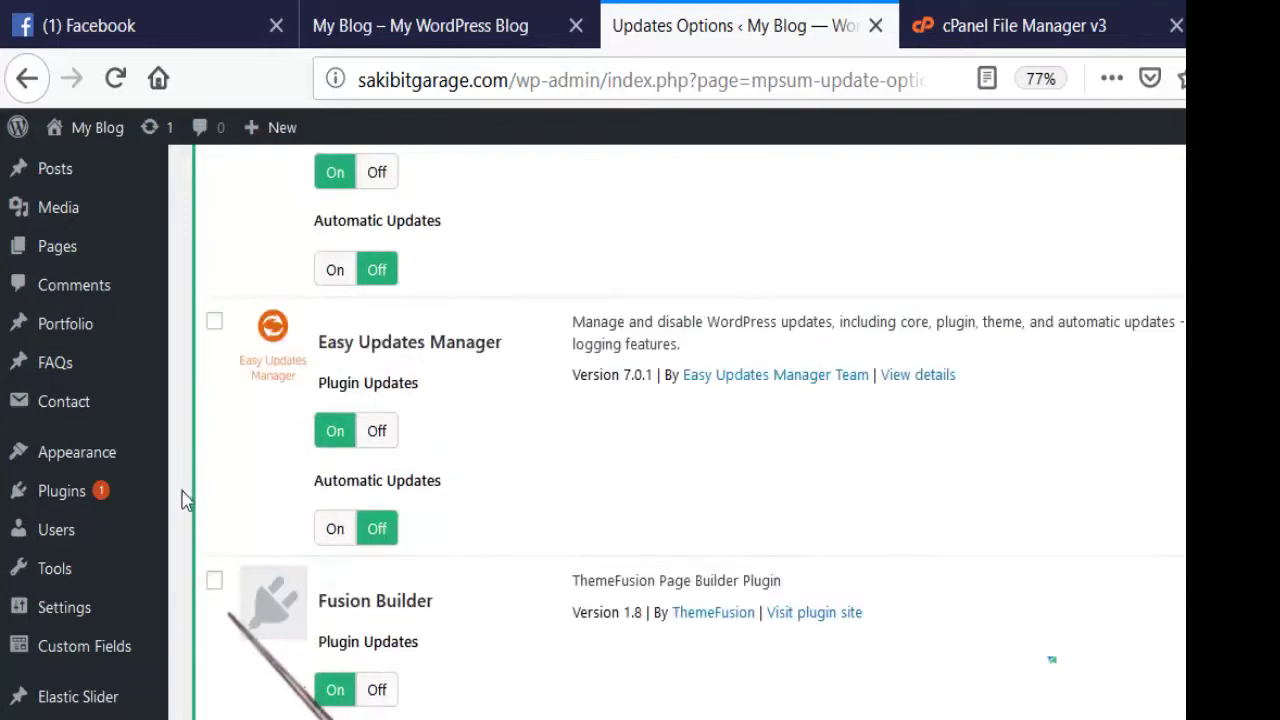
scroll(180, 475, "down", 2)
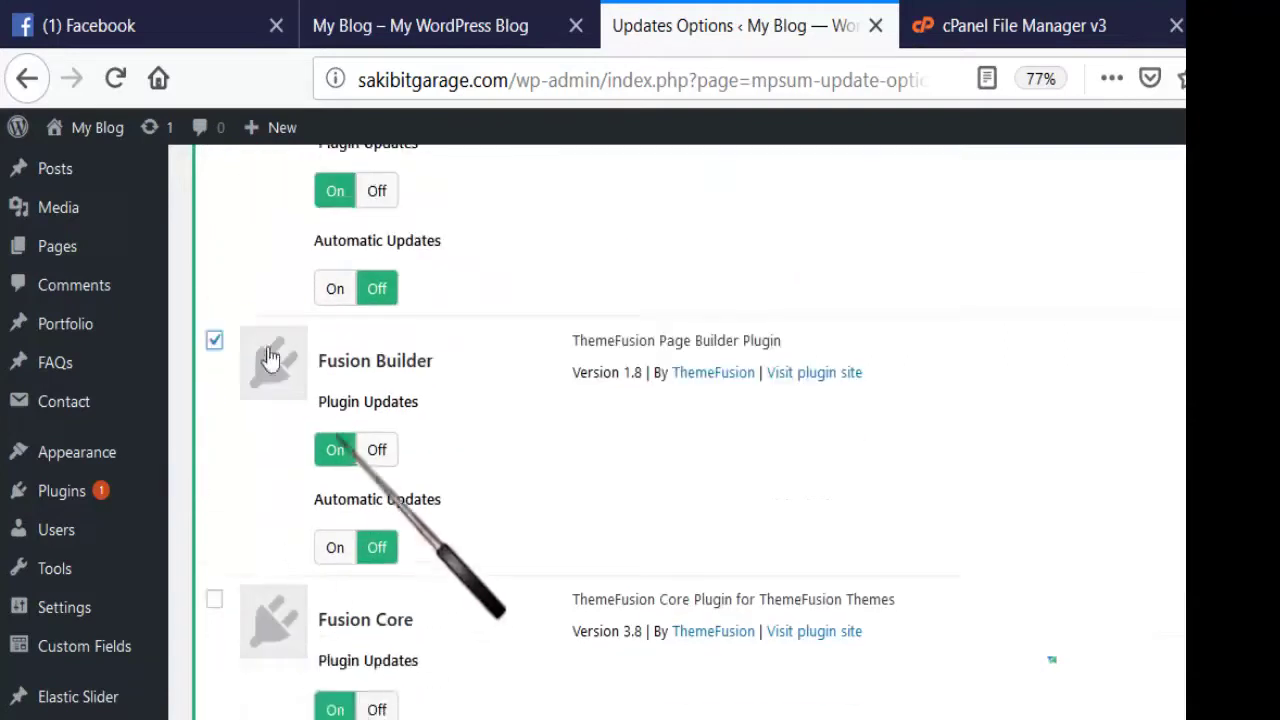
scroll(230, 400, "down", 1)
left_click(212, 480)
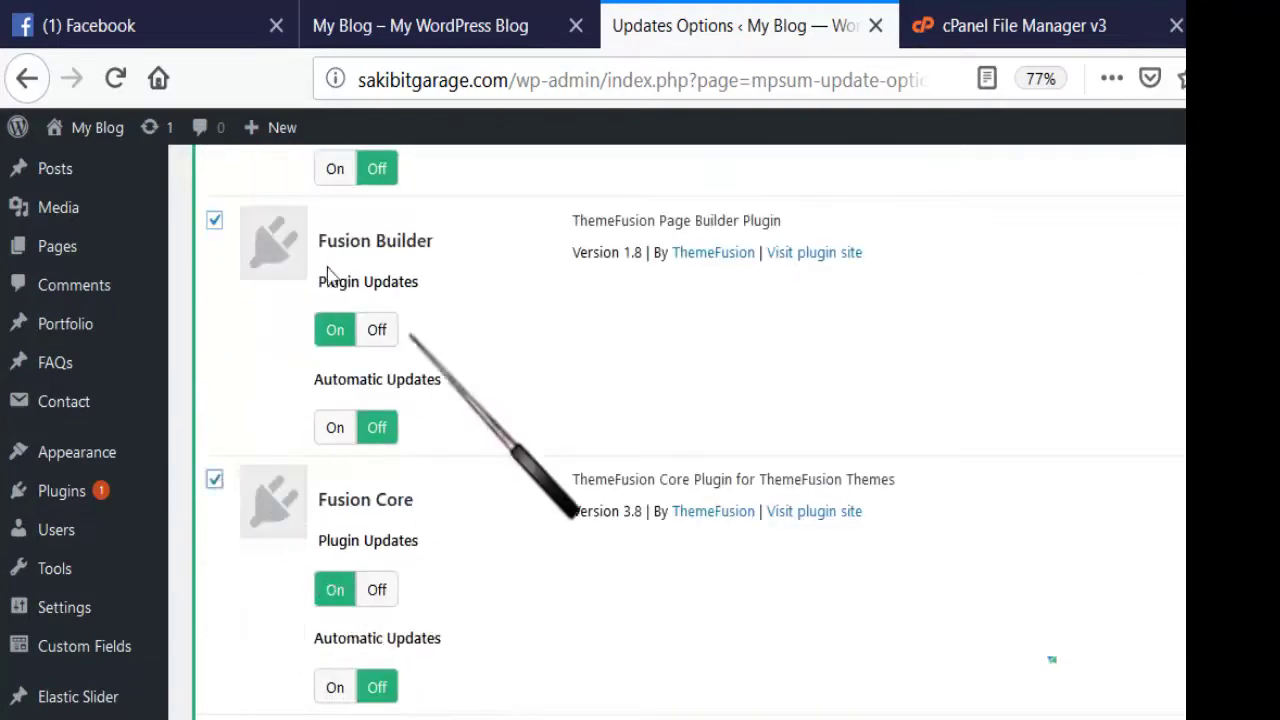
scroll(214, 480, "down", 2)
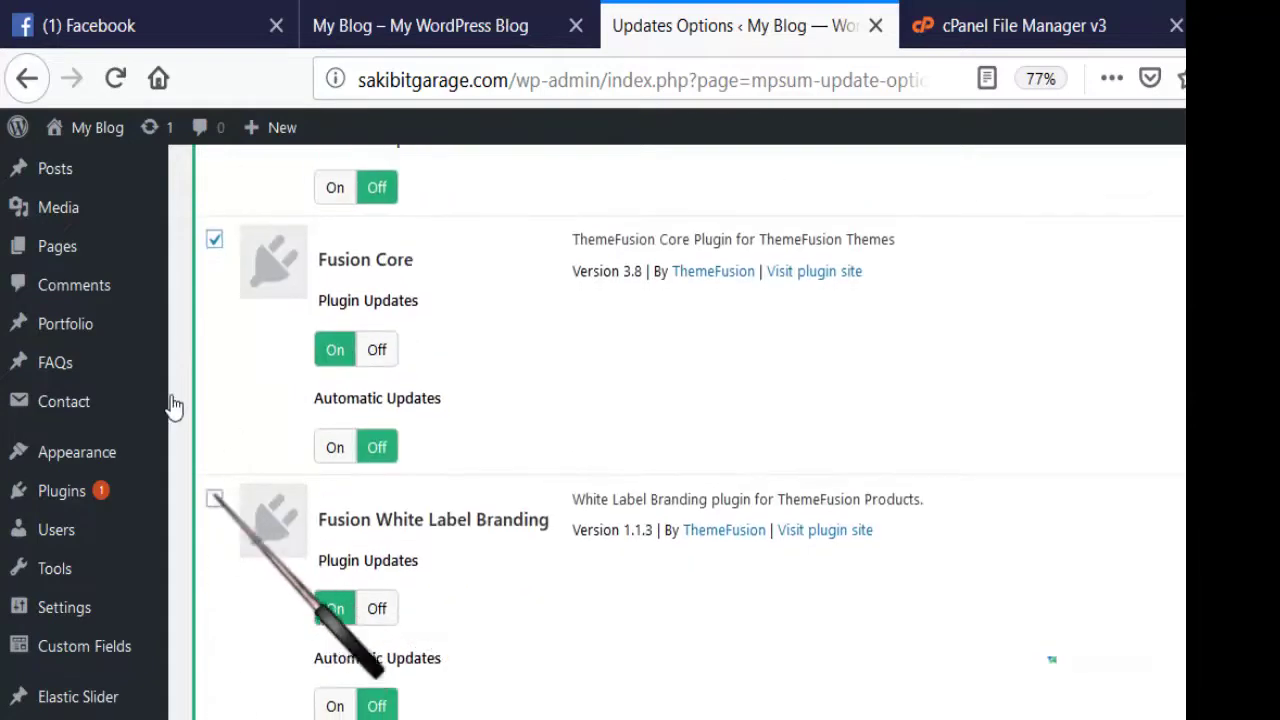
left_click(214, 497)
scroll(230, 490, "down", 5)
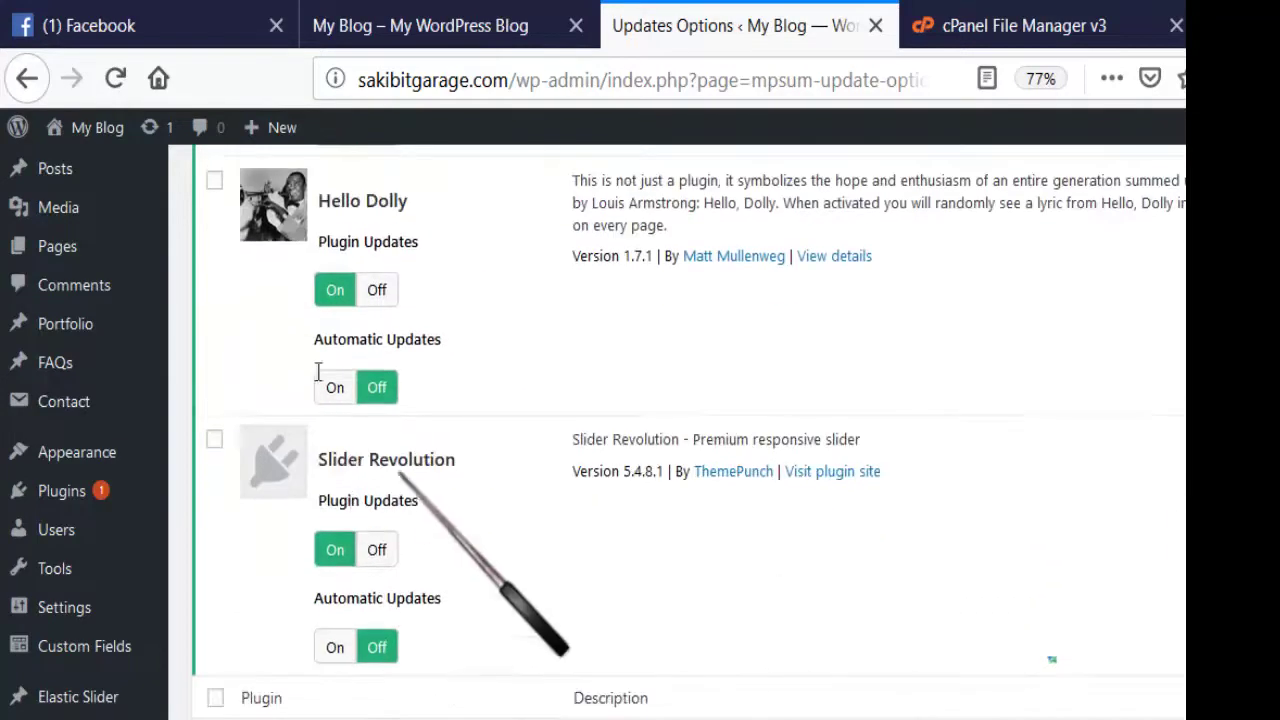
left_click(214, 439)
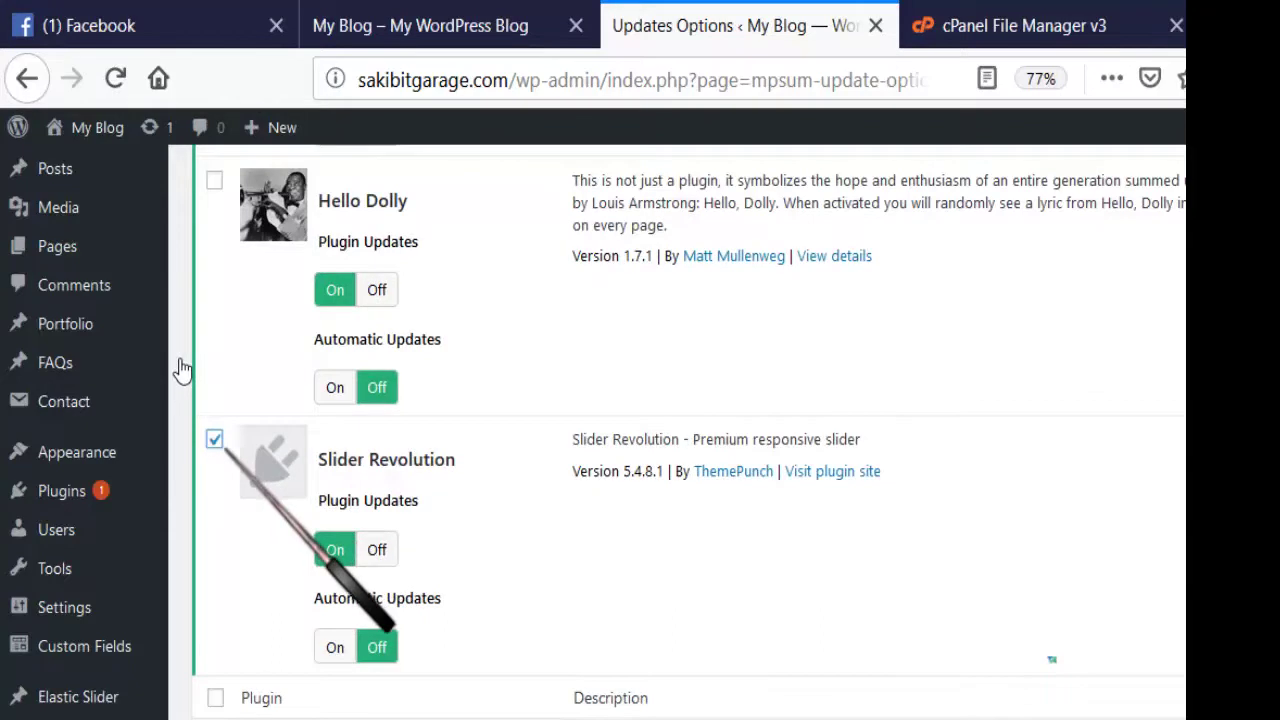
scroll(360, 400, "up", 15)
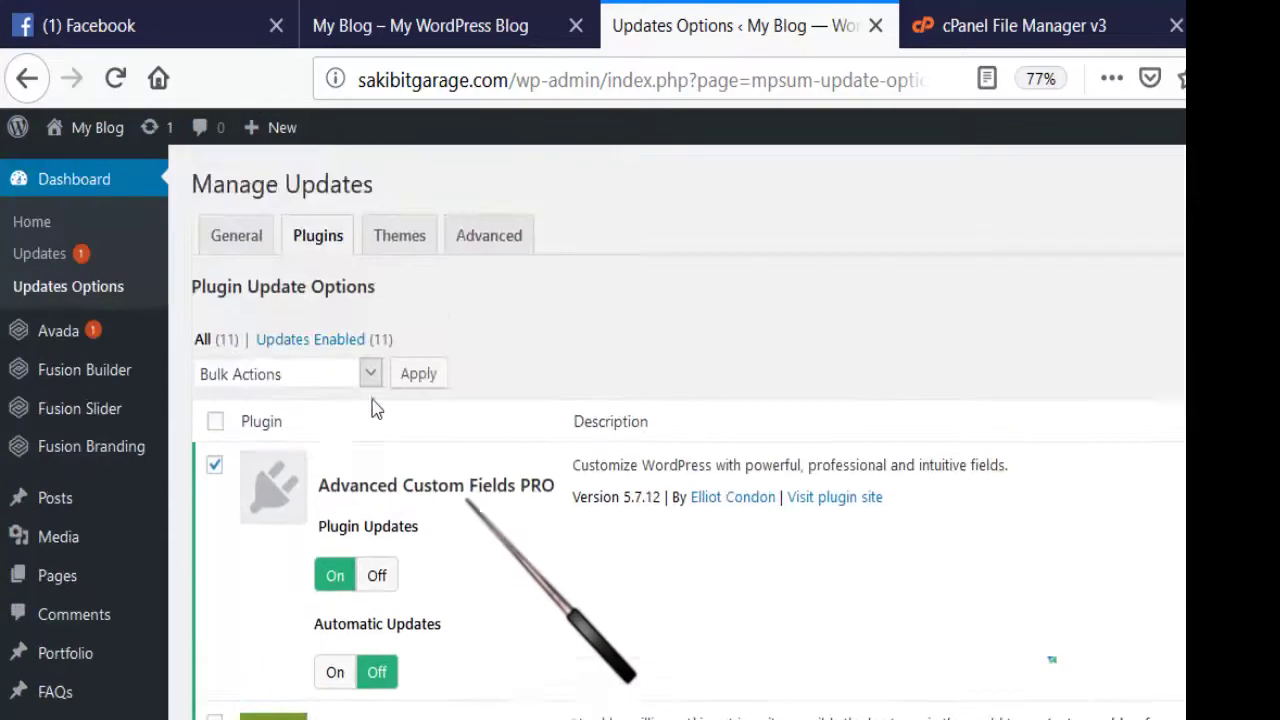
left_click(366, 374)
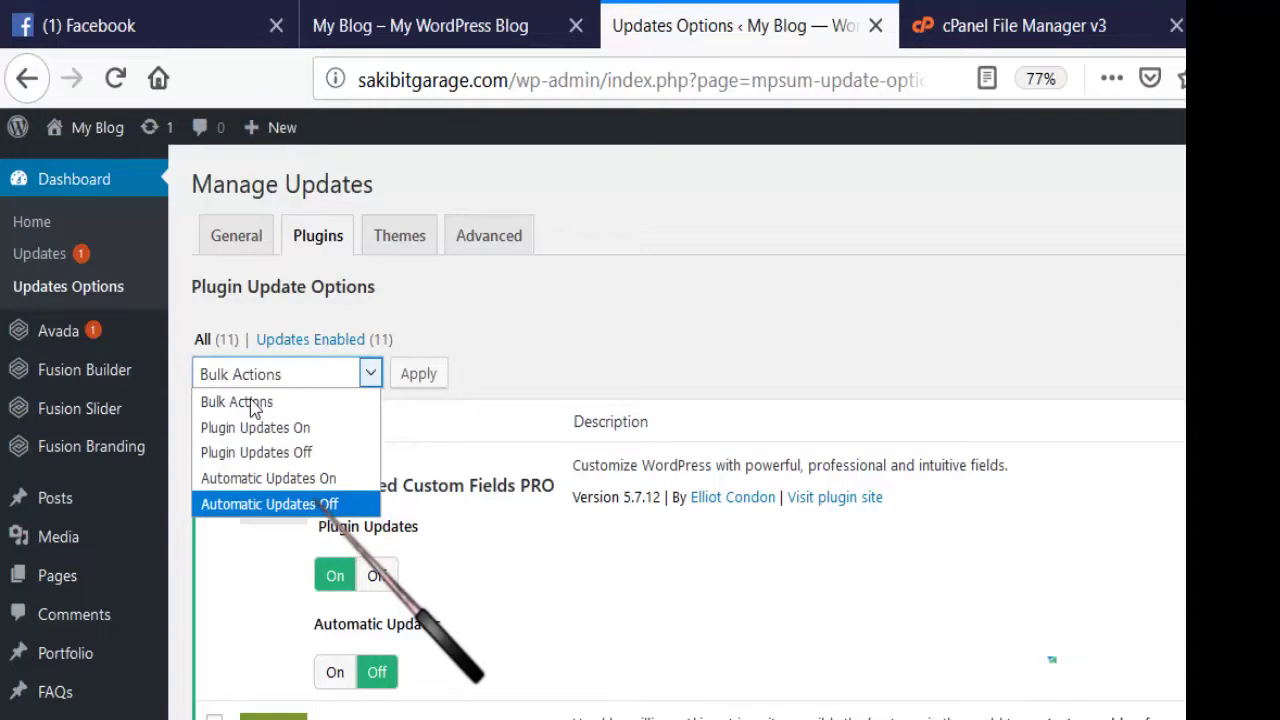
left_click(322, 504)
left_click(420, 374)
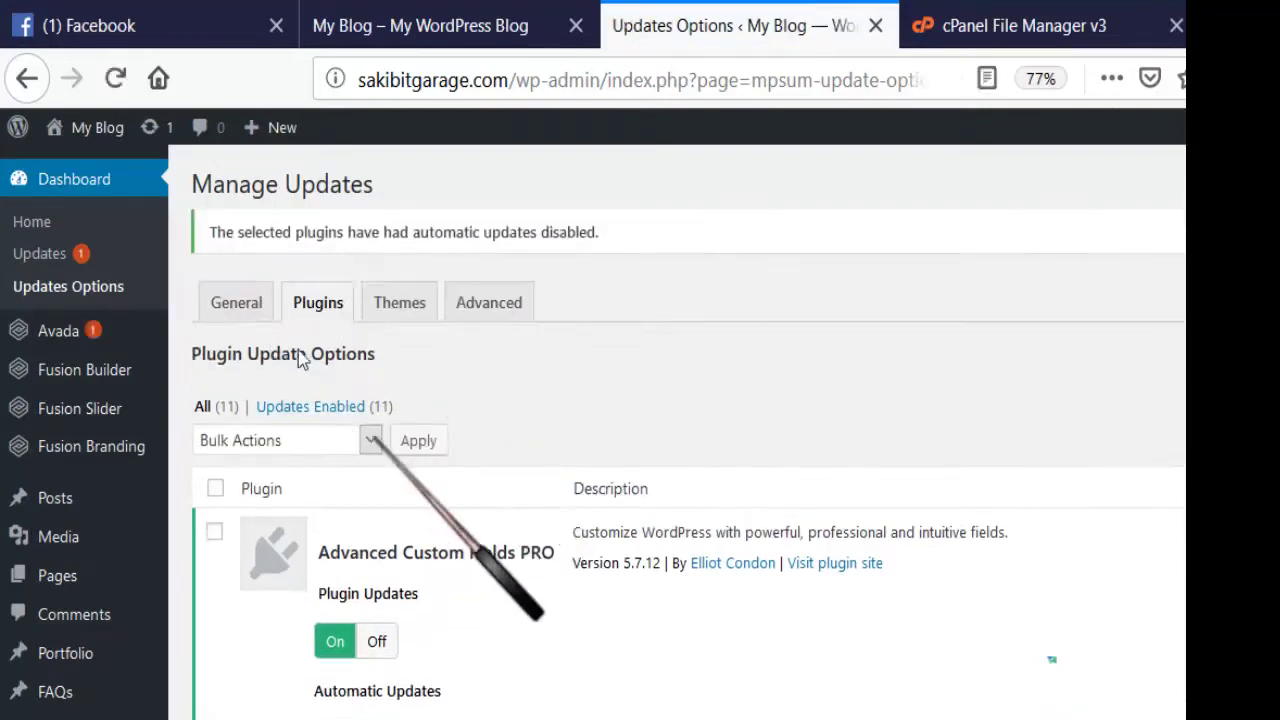
- Turn off plugin updates in bulk for Advanced Custom Fields PRO, Contact Form 7, Convert Plus, Fusion Builder, Fusion Core, Fusion White Label Branding and Slider Revolution
left_click(371, 440)
scroll(297, 434, "down", 5)
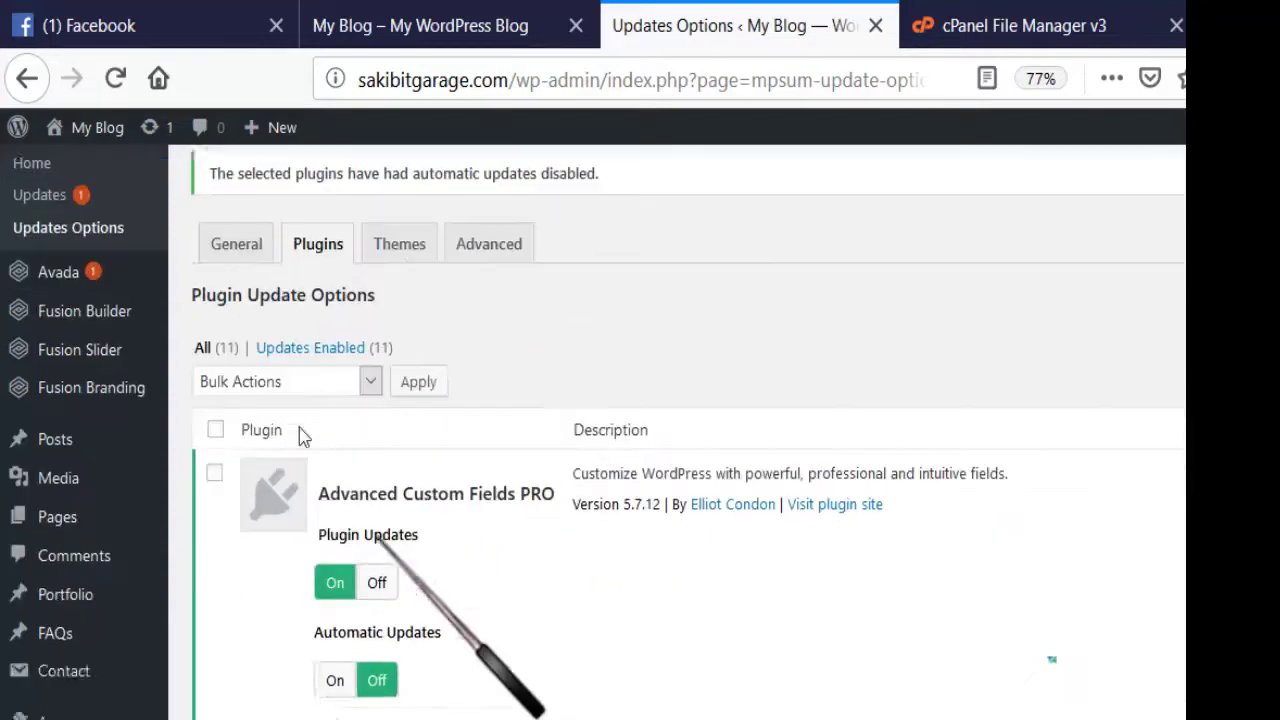
left_click(214, 291)
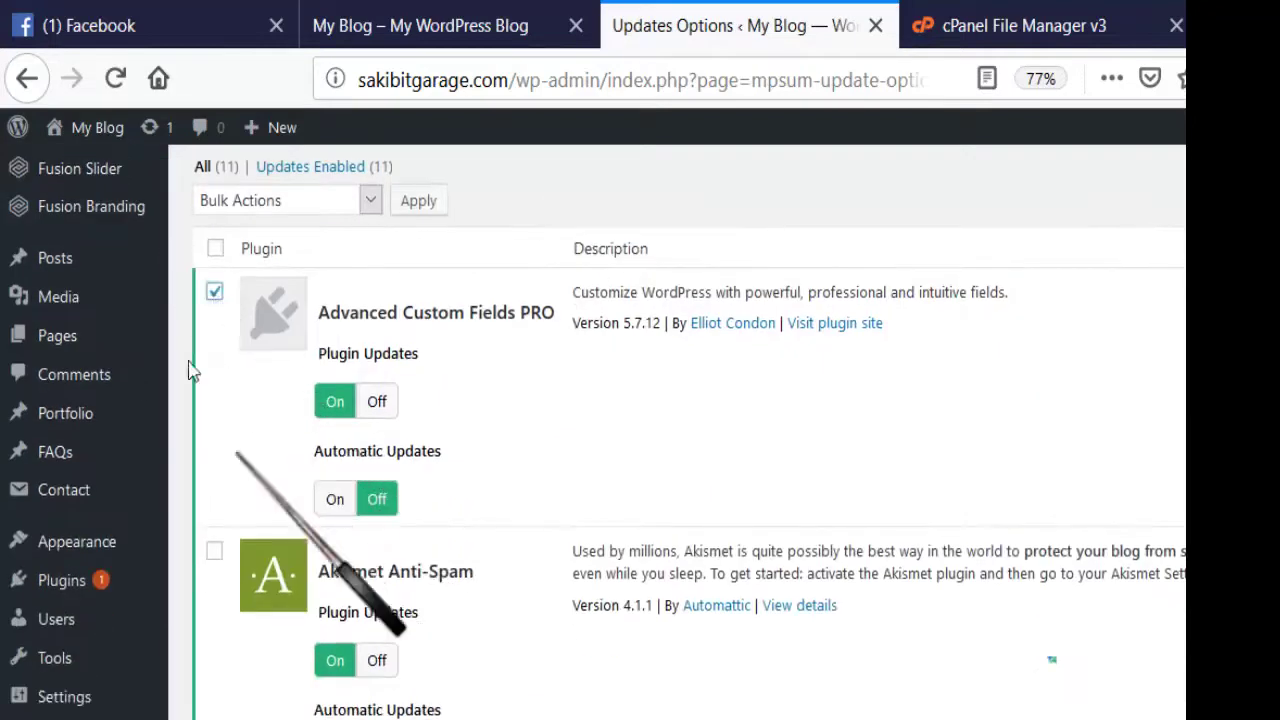
scroll(237, 457, "down", 7)
scroll(187, 420, "down", 5)
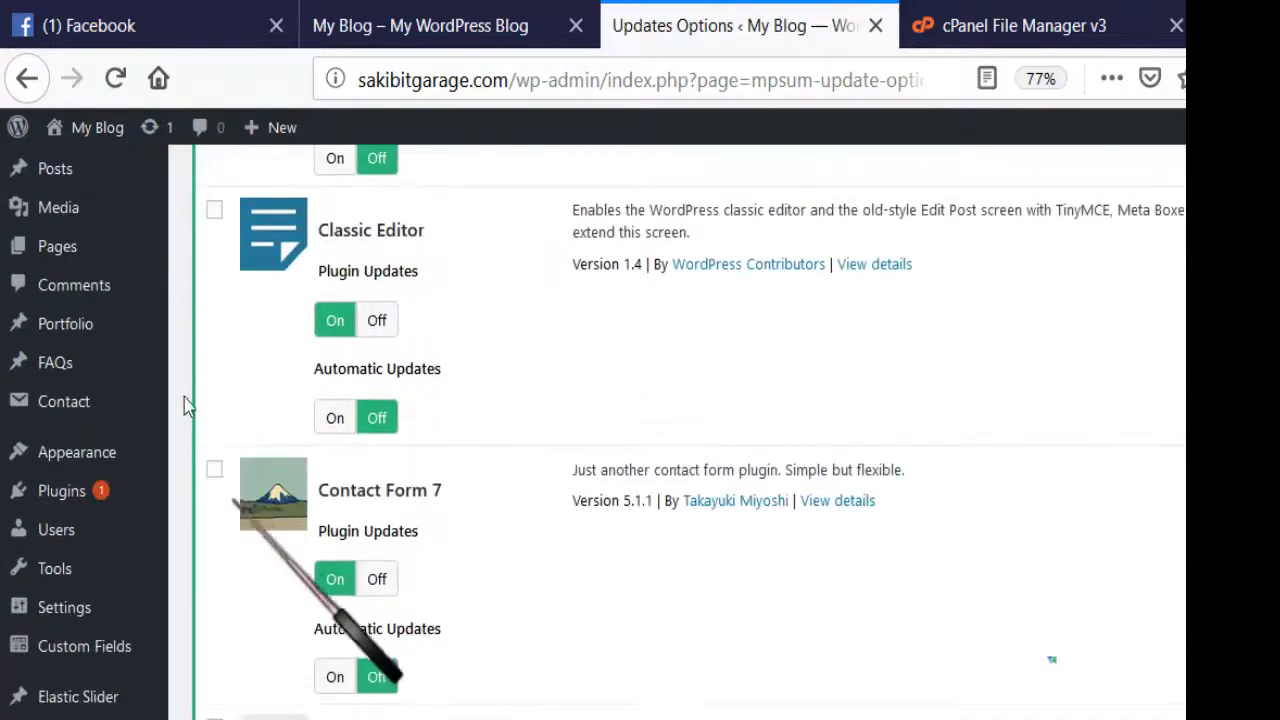
scroll(175, 388, "down", 7)
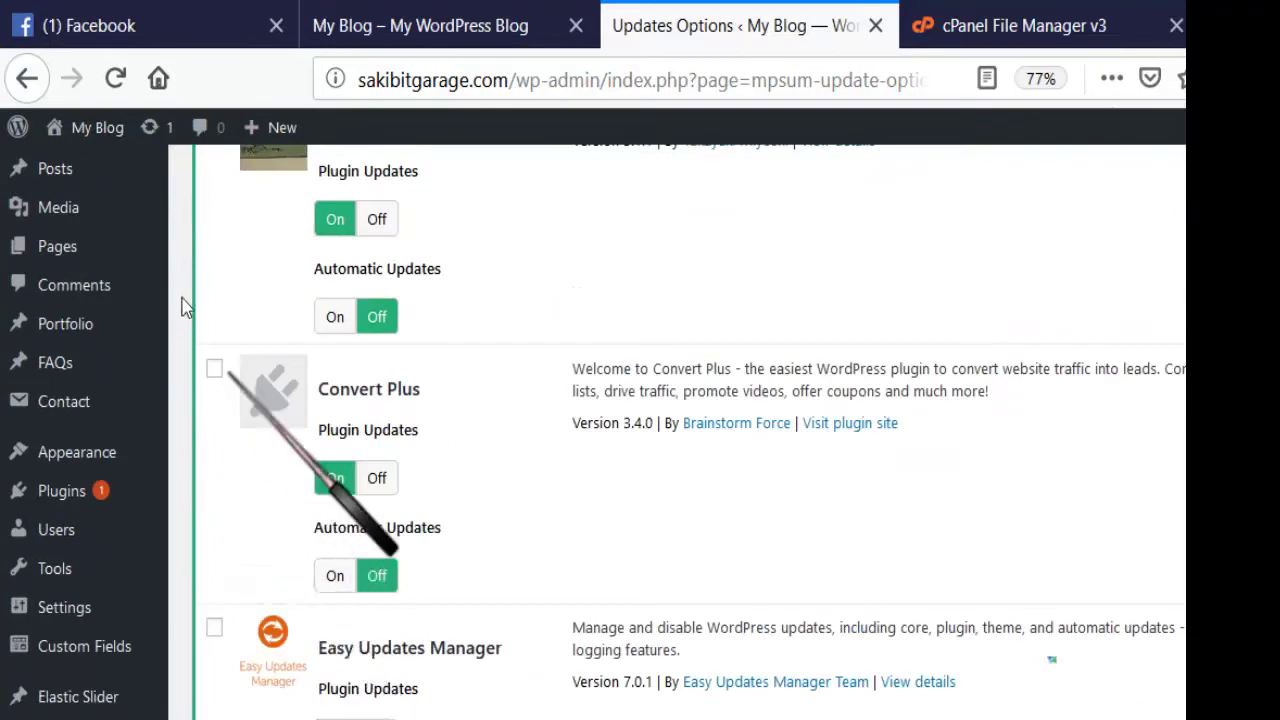
left_click(214, 369)
scroll(178, 420, "down", 5)
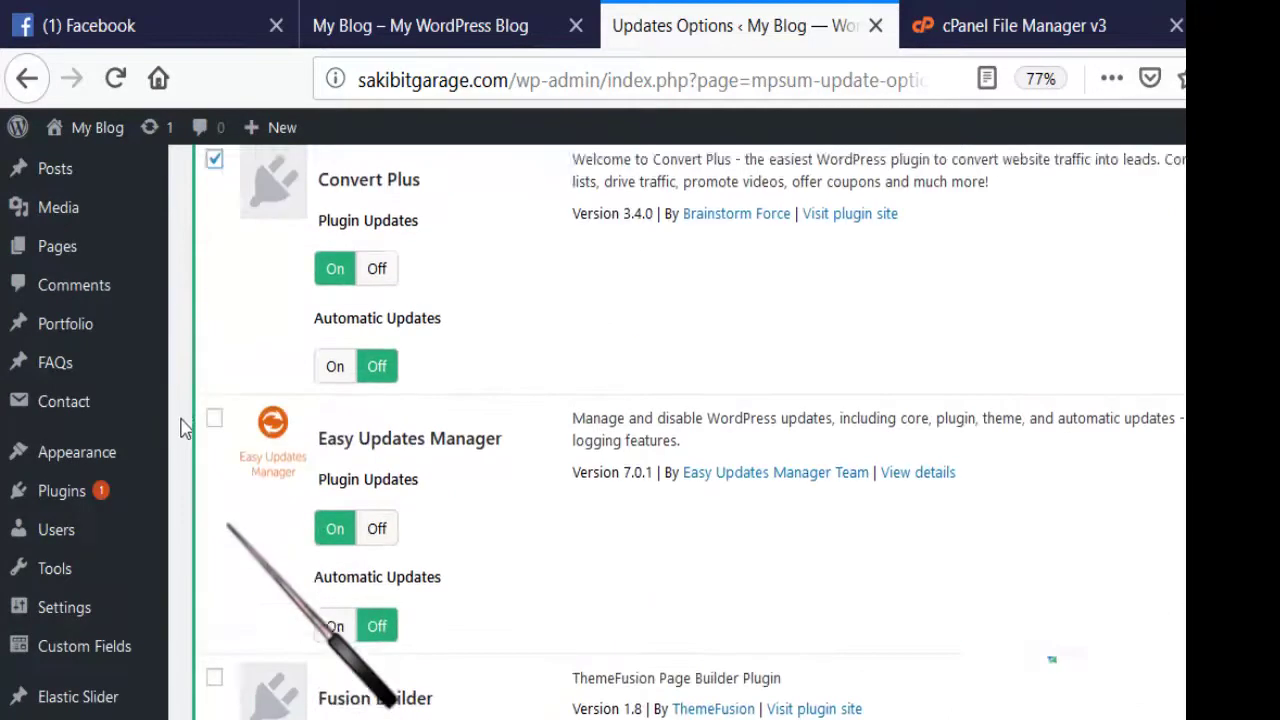
scroll(172, 508, "down", 2)
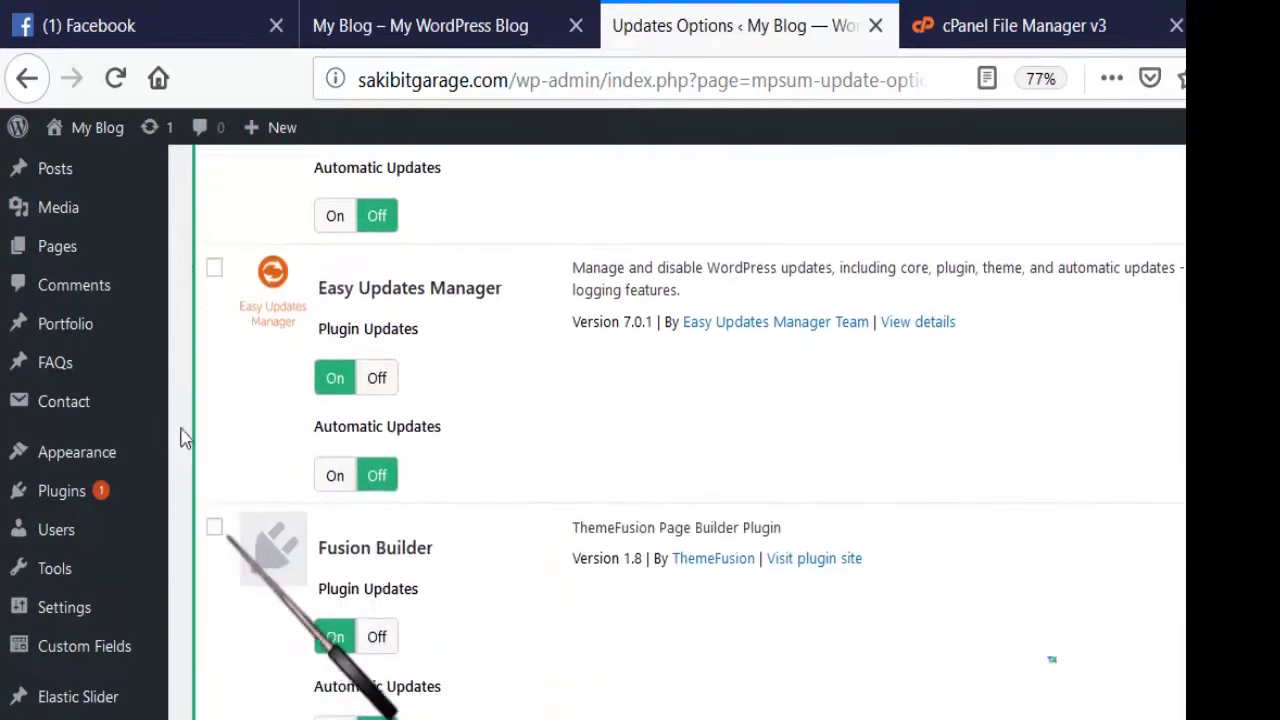
scroll(183, 460, "down", 5)
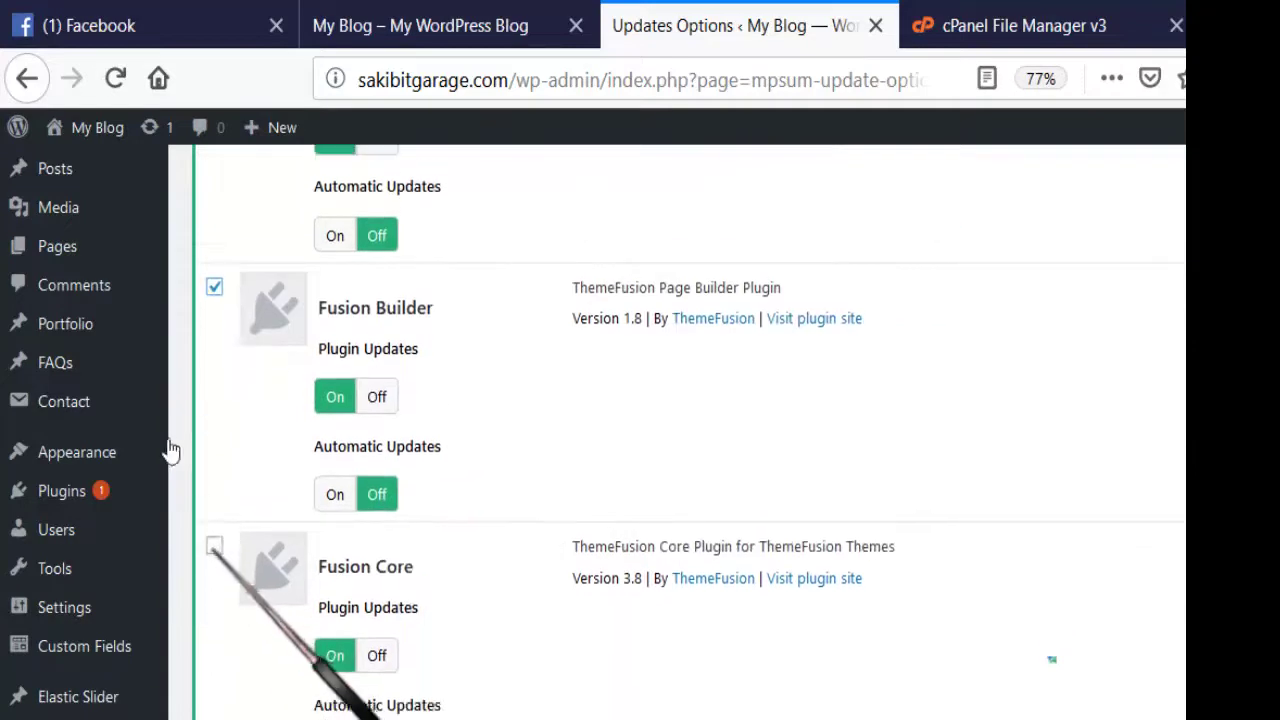
left_click(214, 546)
scroll(183, 455, "down", 7)
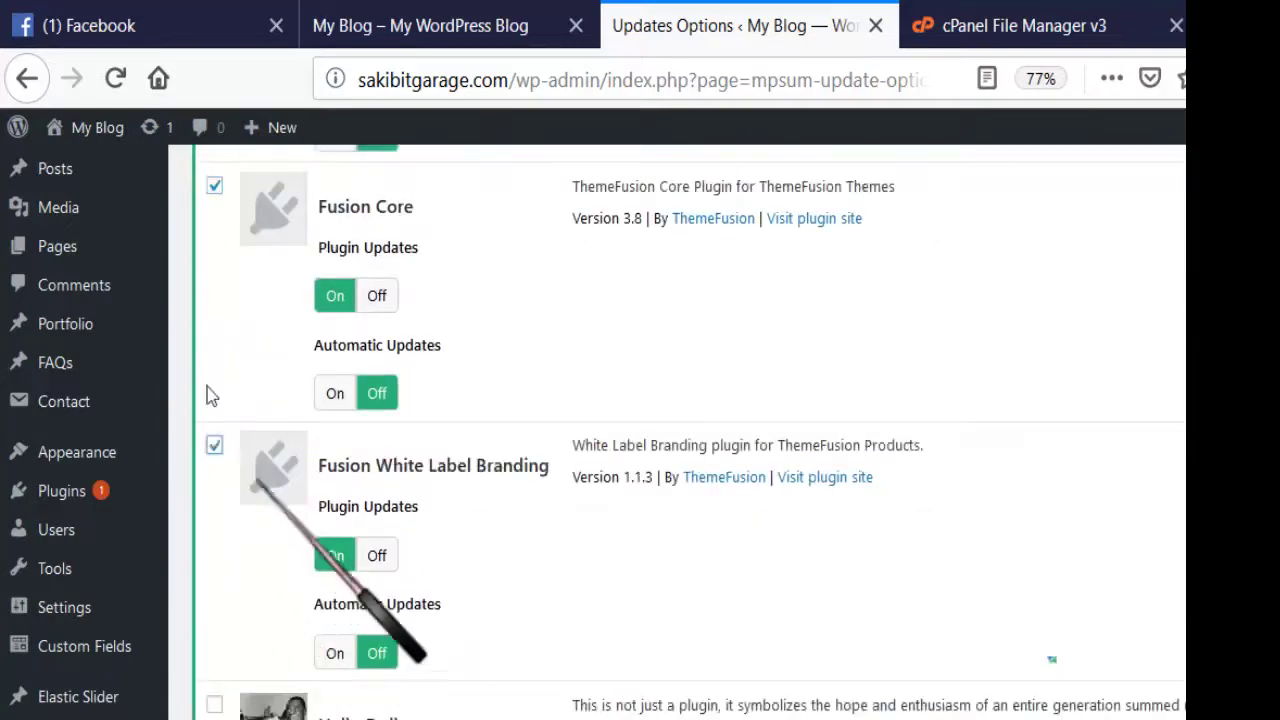
scroll(200, 400, "down", 5)
scroll(172, 390, "down", 5)
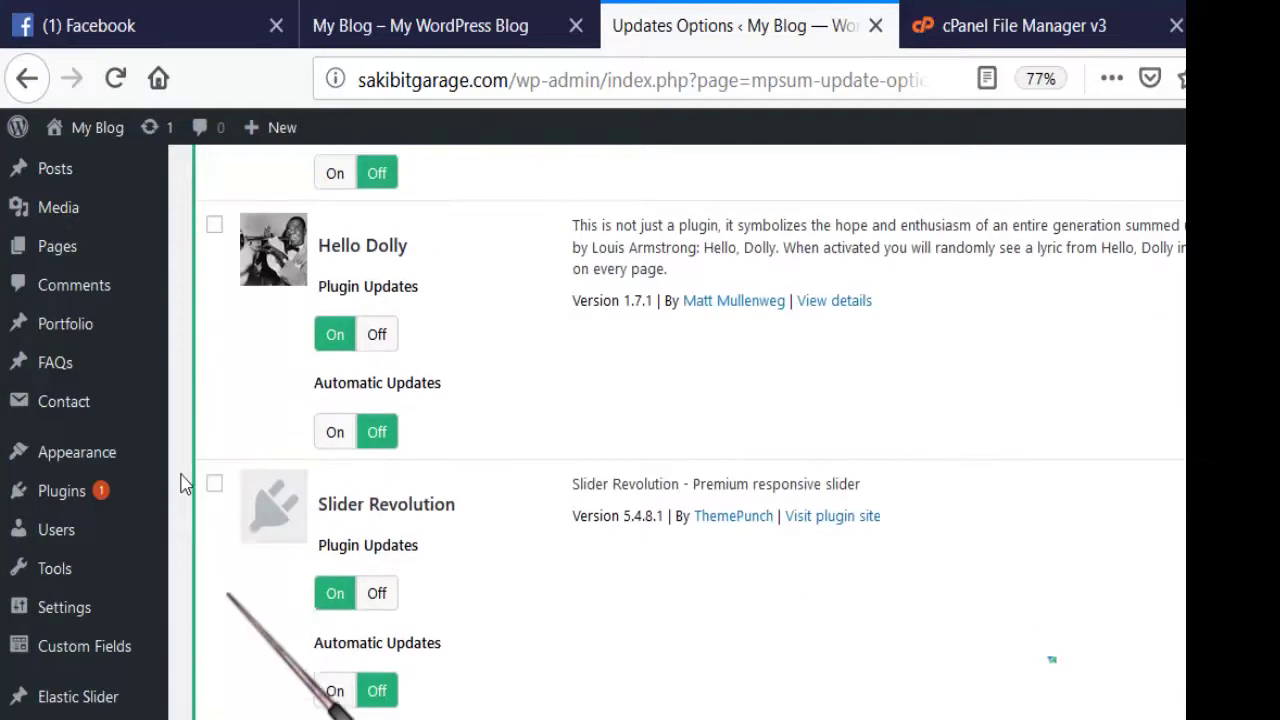
left_click(214, 484)
scroll(190, 457, "up", 20)
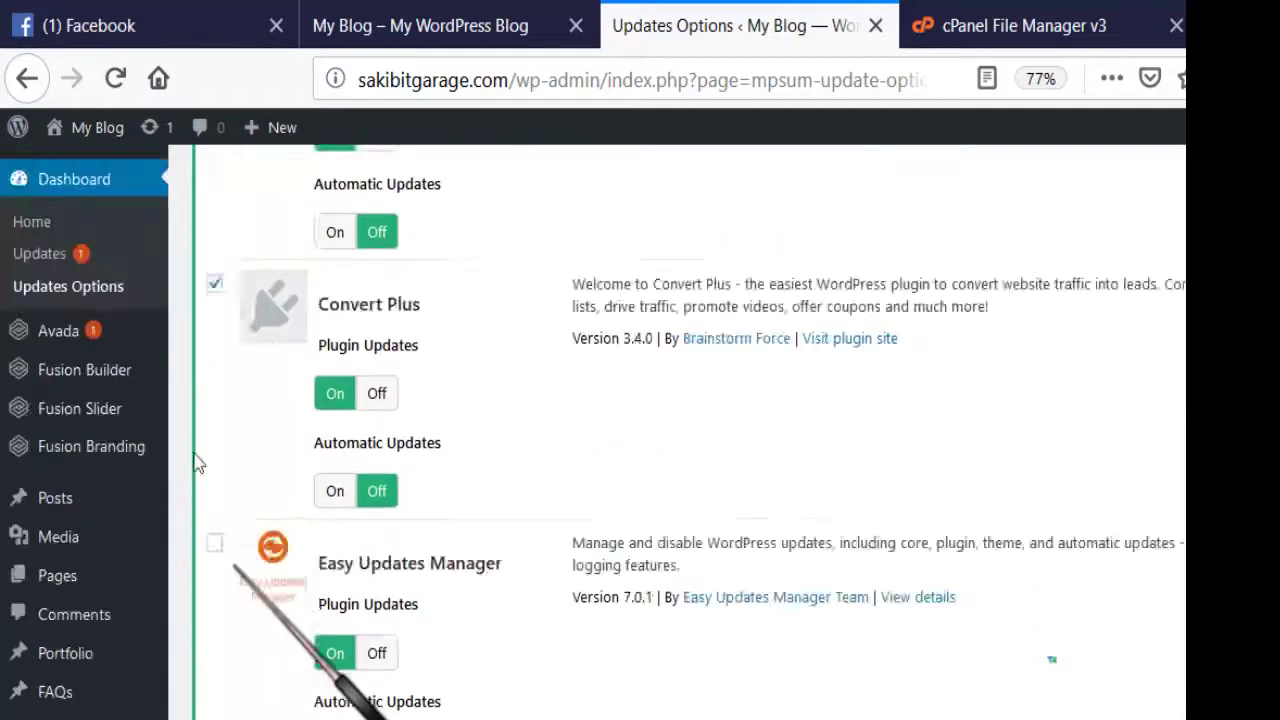
left_click(290, 445)
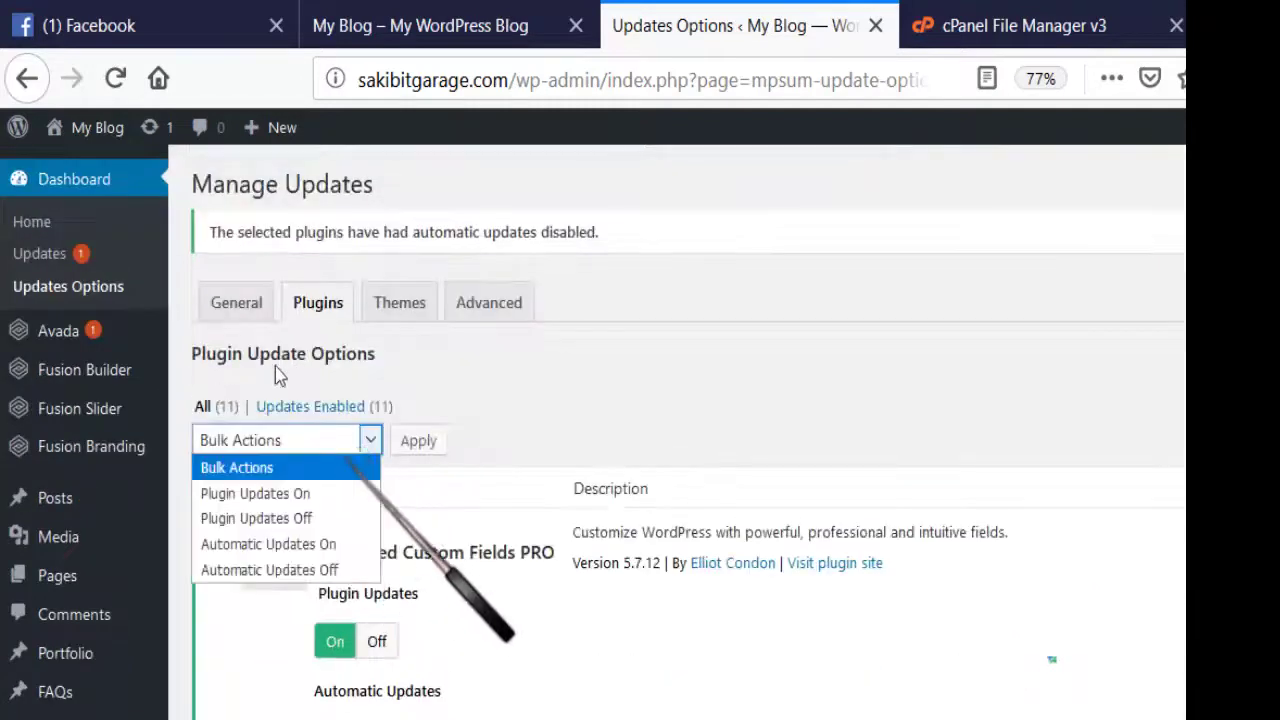
left_click(333, 518)
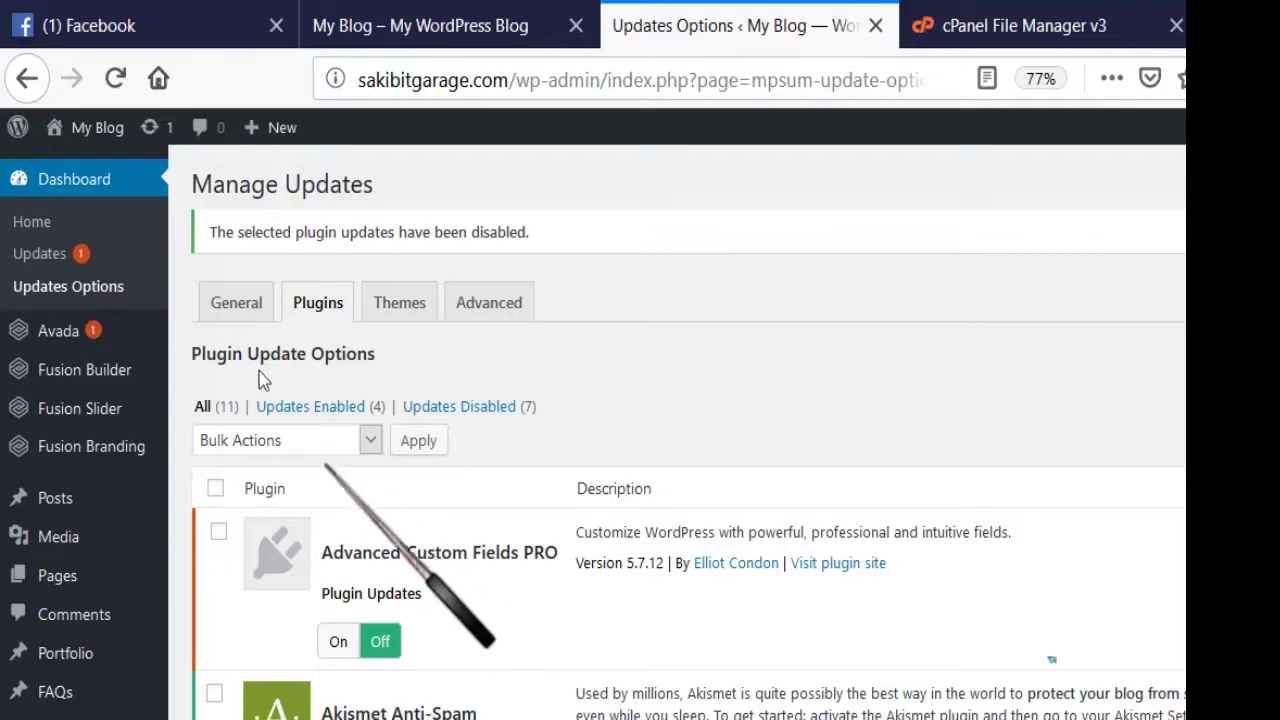
scroll(258, 374, "down", 12)
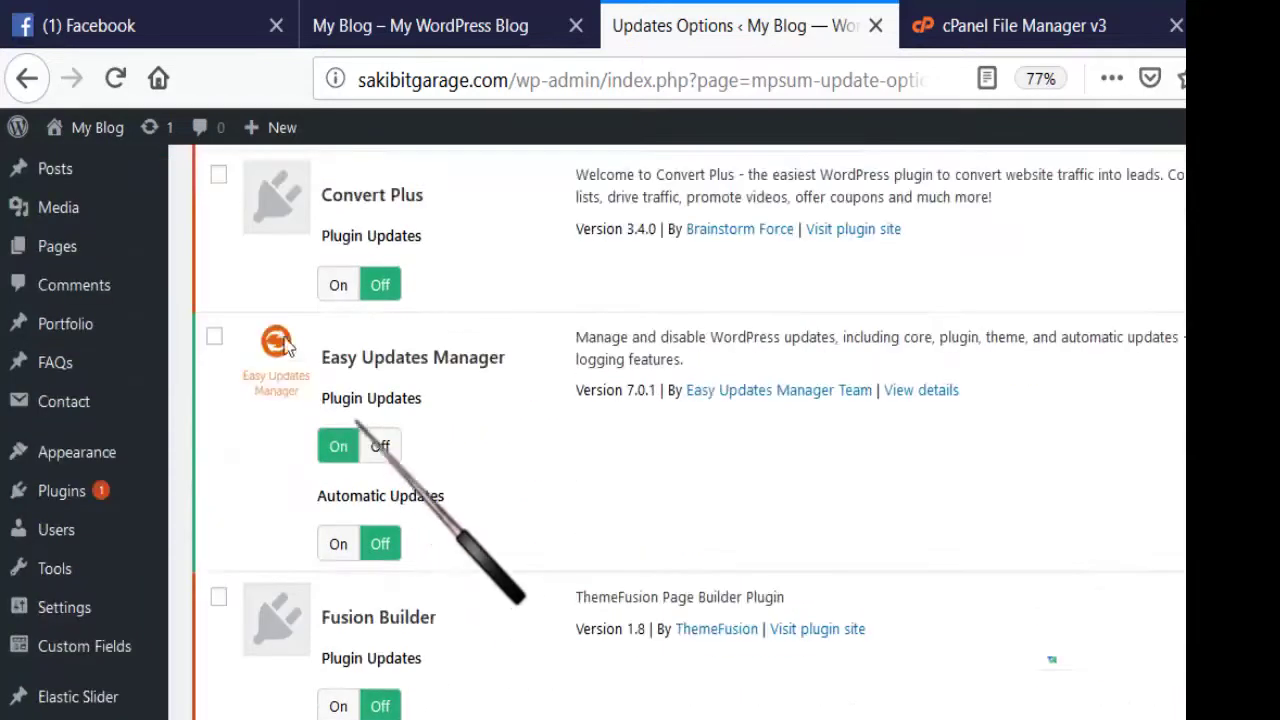
scroll(300, 369, "up", 4)
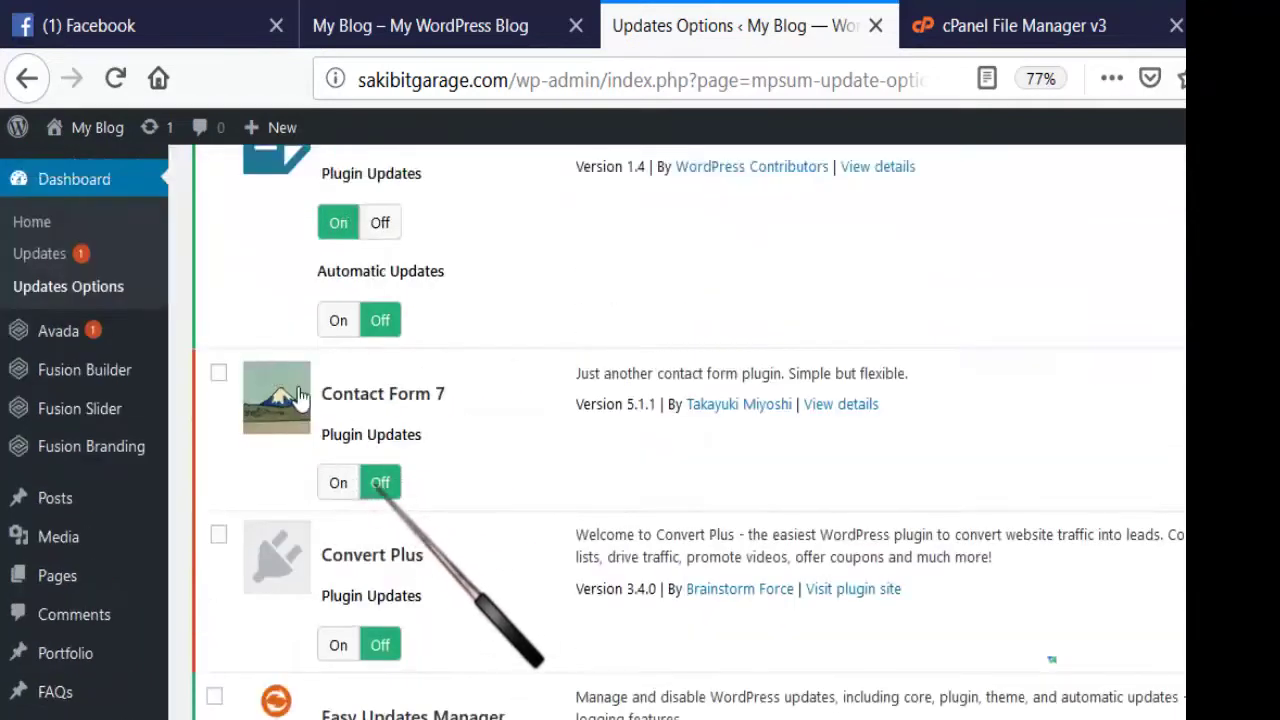
- Open the update settings for individual themes and turn off theme updates for Avada
scroll(300, 395, "up", 10)
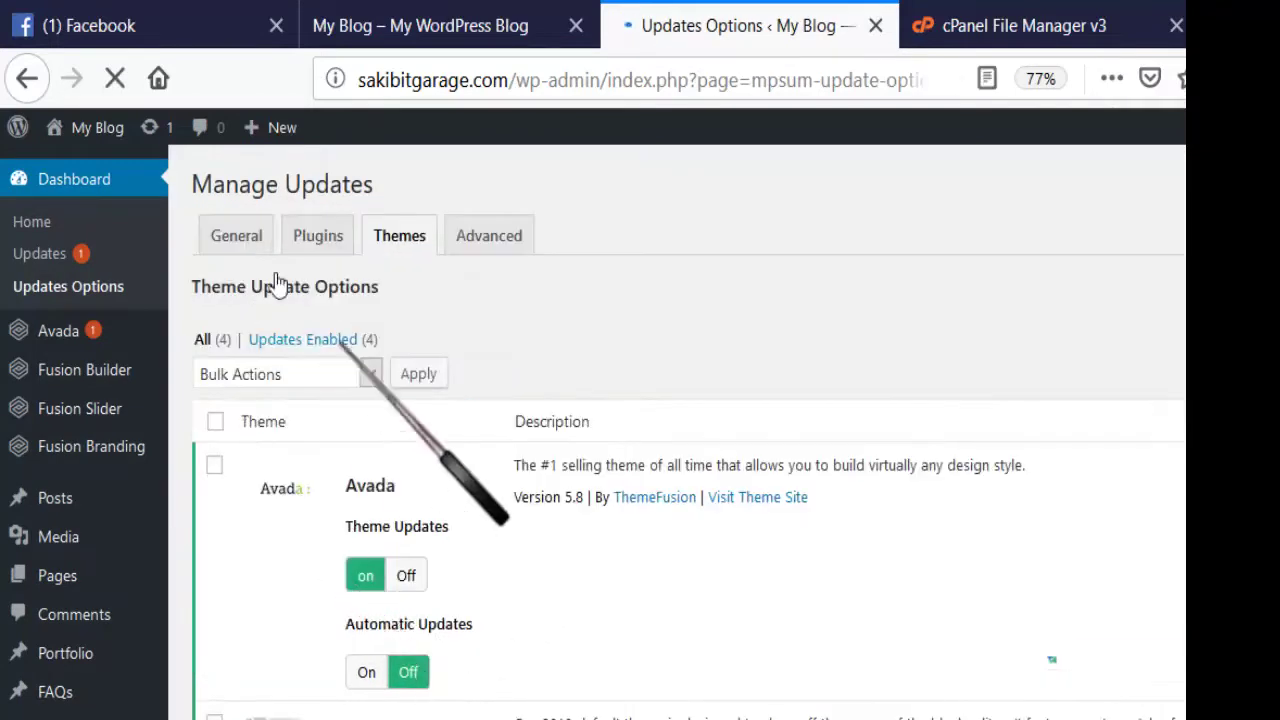
scroll(284, 296, "down", 2)
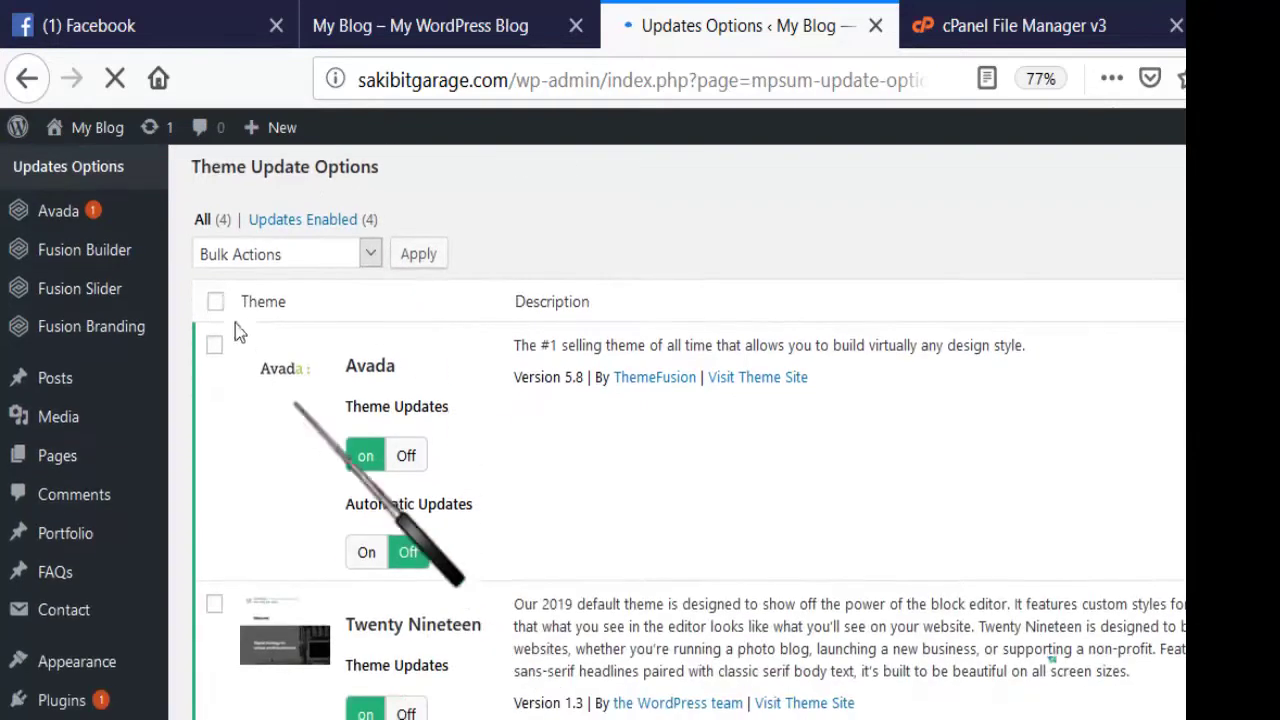
left_click(214, 345)
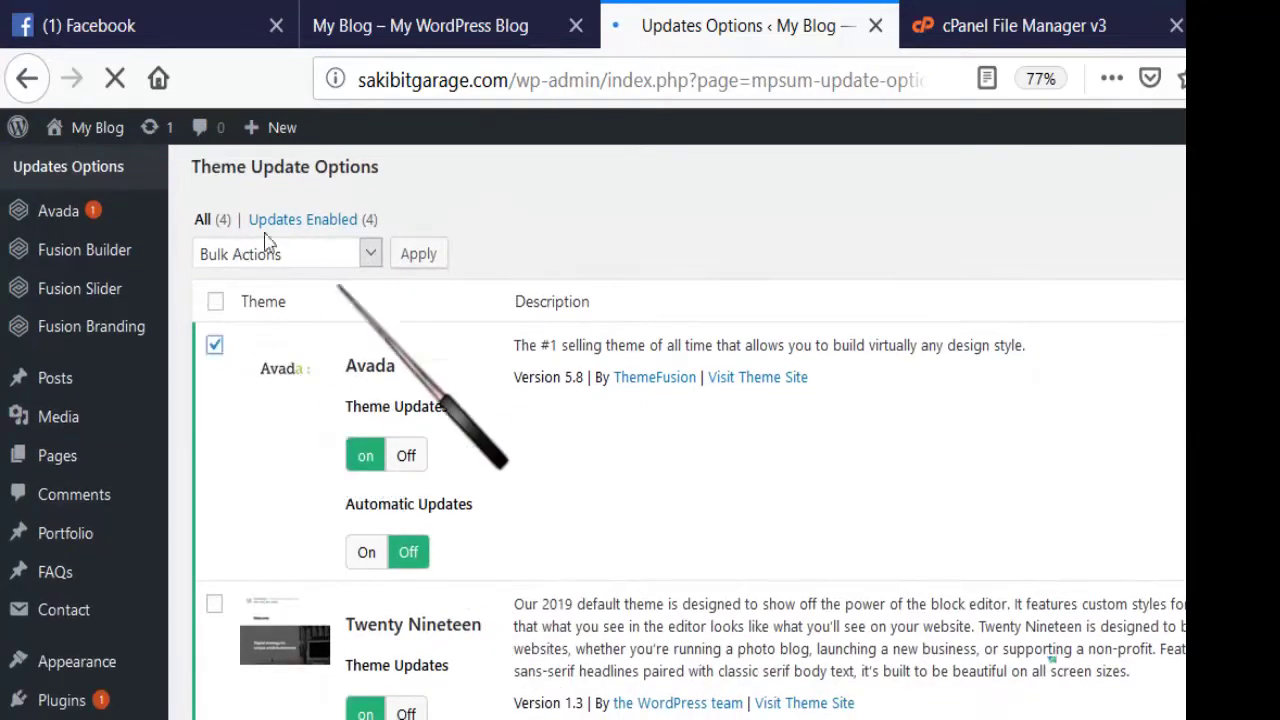
left_click(366, 254)
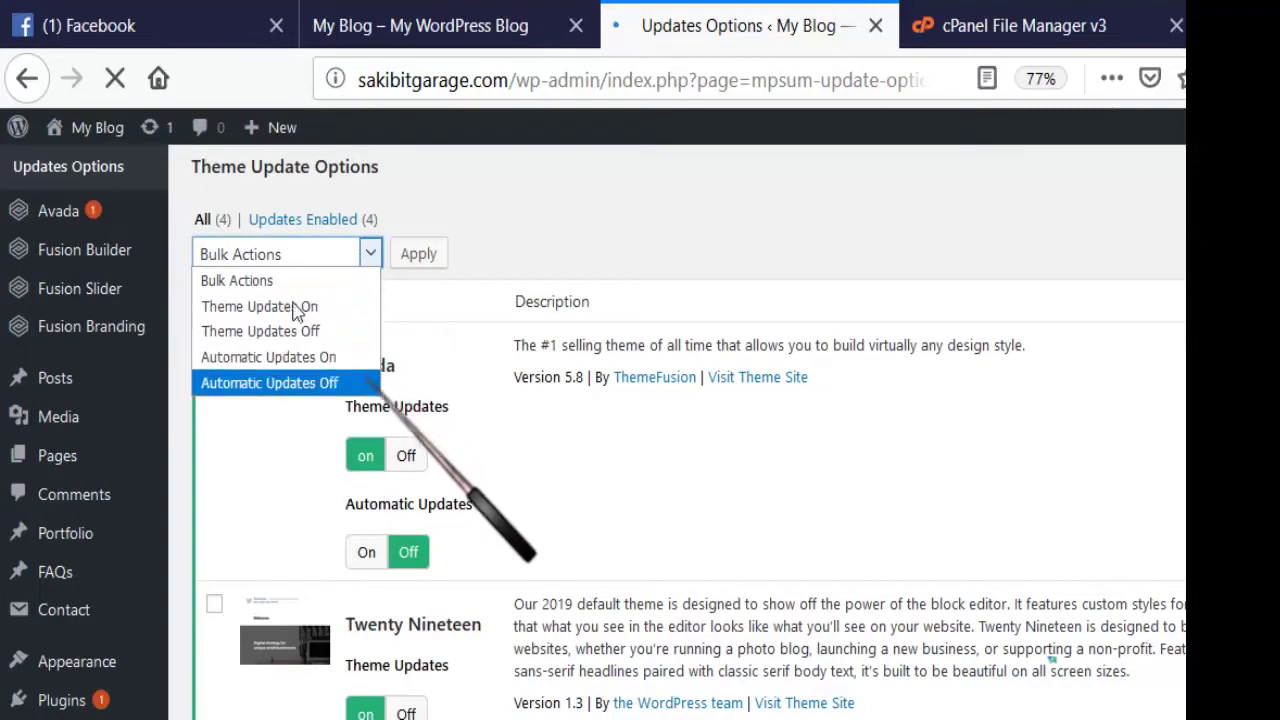
left_click(331, 378)
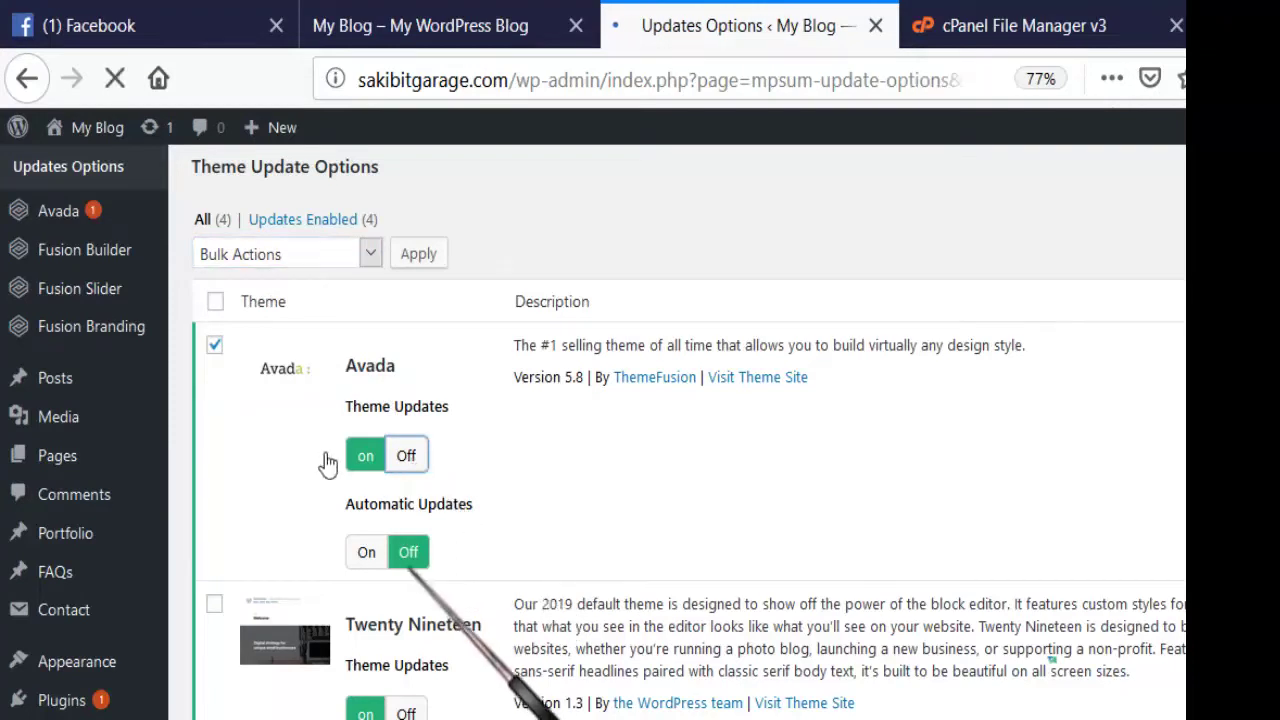
scroll(325, 453, "down", 5)
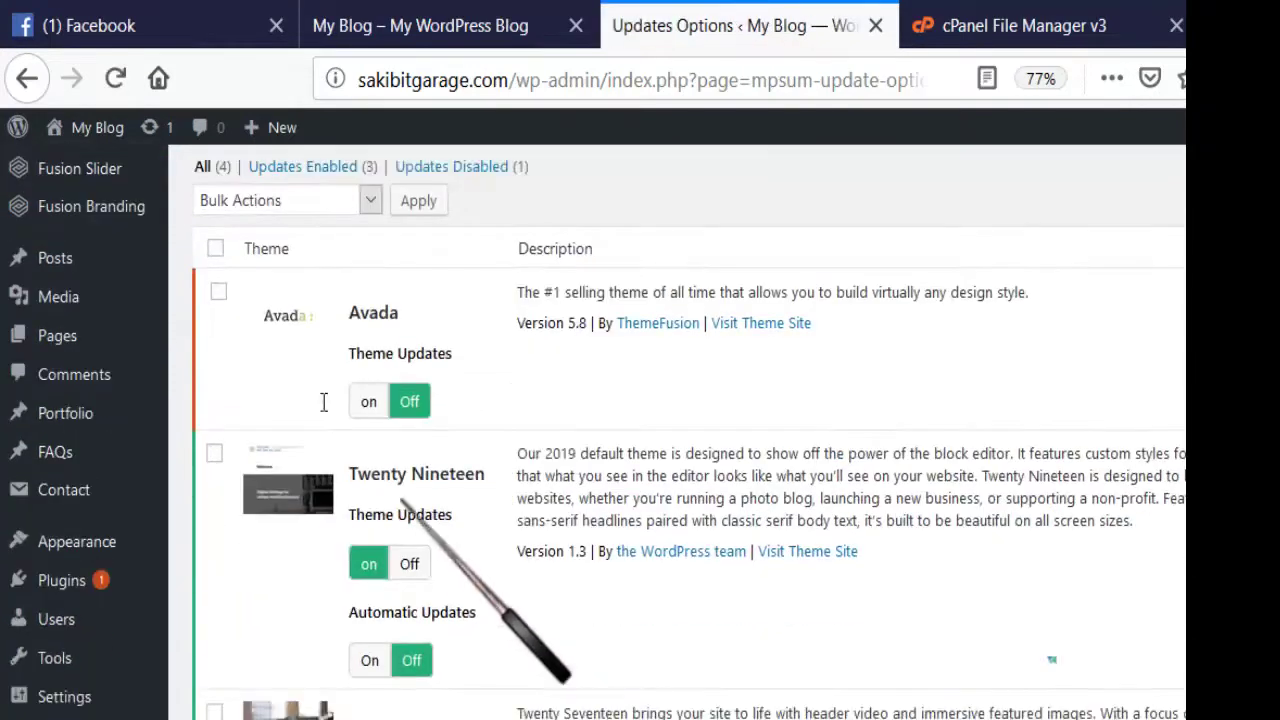
scroll(315, 327, "down", 8)
scroll(250, 350, "up", 12)
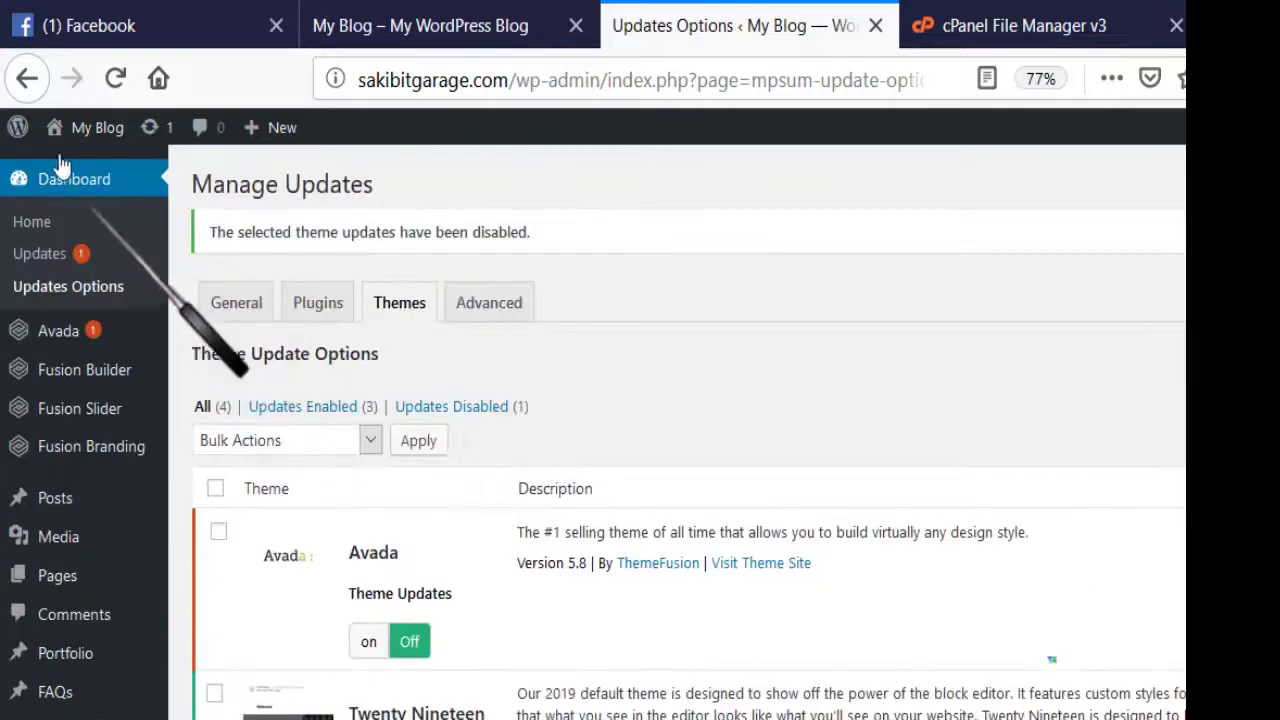
- Open the dashboard home and look over its update notices and news
left_click(40, 183)
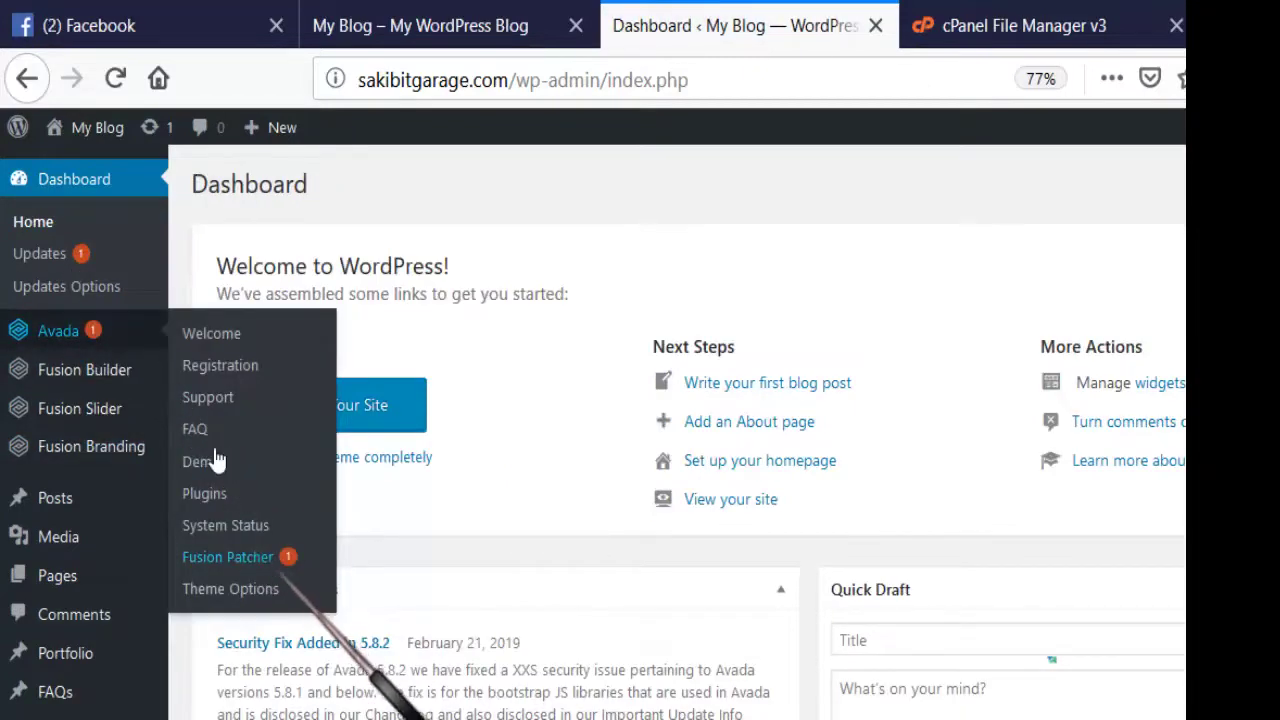
scroll(257, 366, "down", 2)
scroll(257, 366, "up", 2)
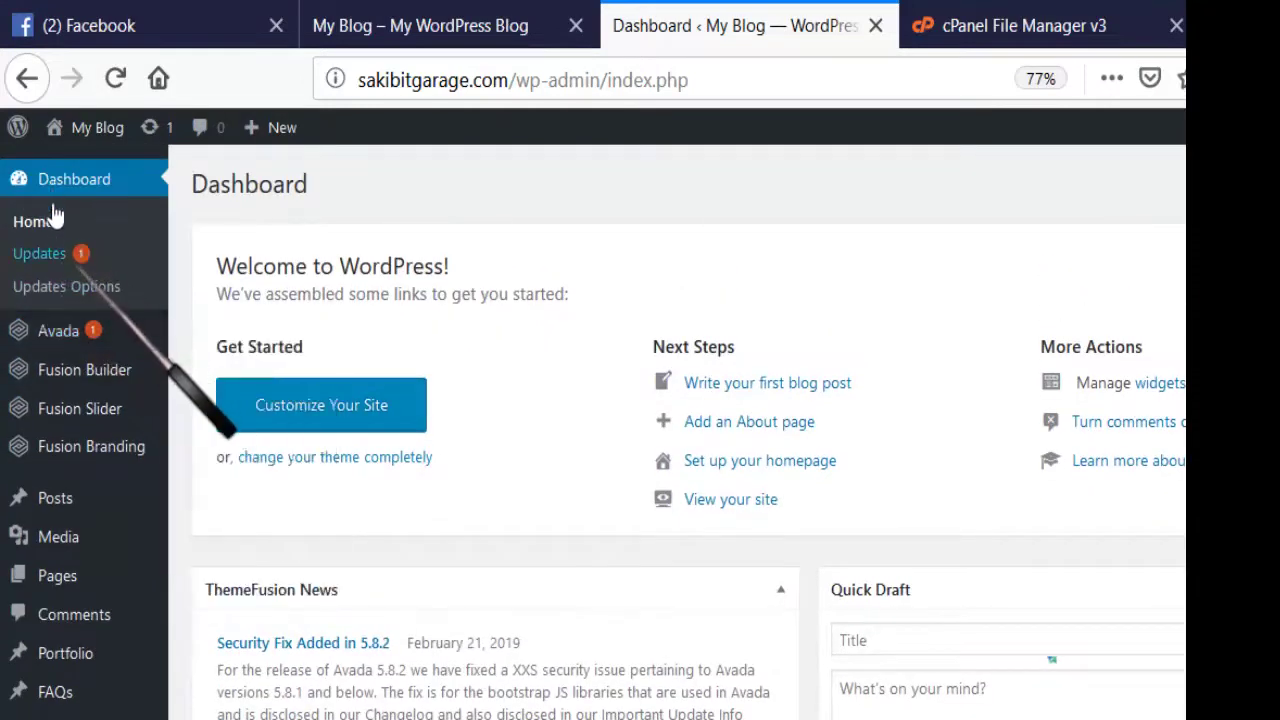
scroll(408, 366, "down", 5)
scroll(375, 368, "up", 5)
scroll(375, 368, "down", 4)
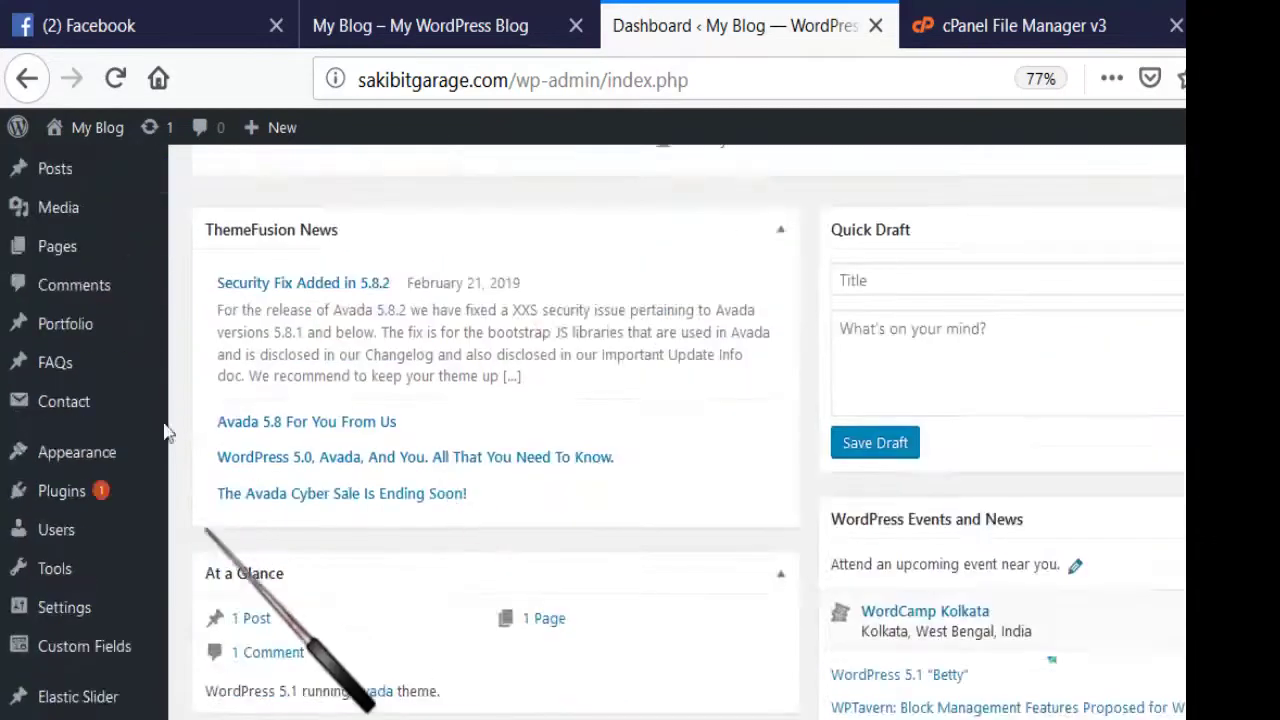
- Check the installed plugins page, and view the available Avada patches in Fusion Patcher
mouse_move(114, 491)
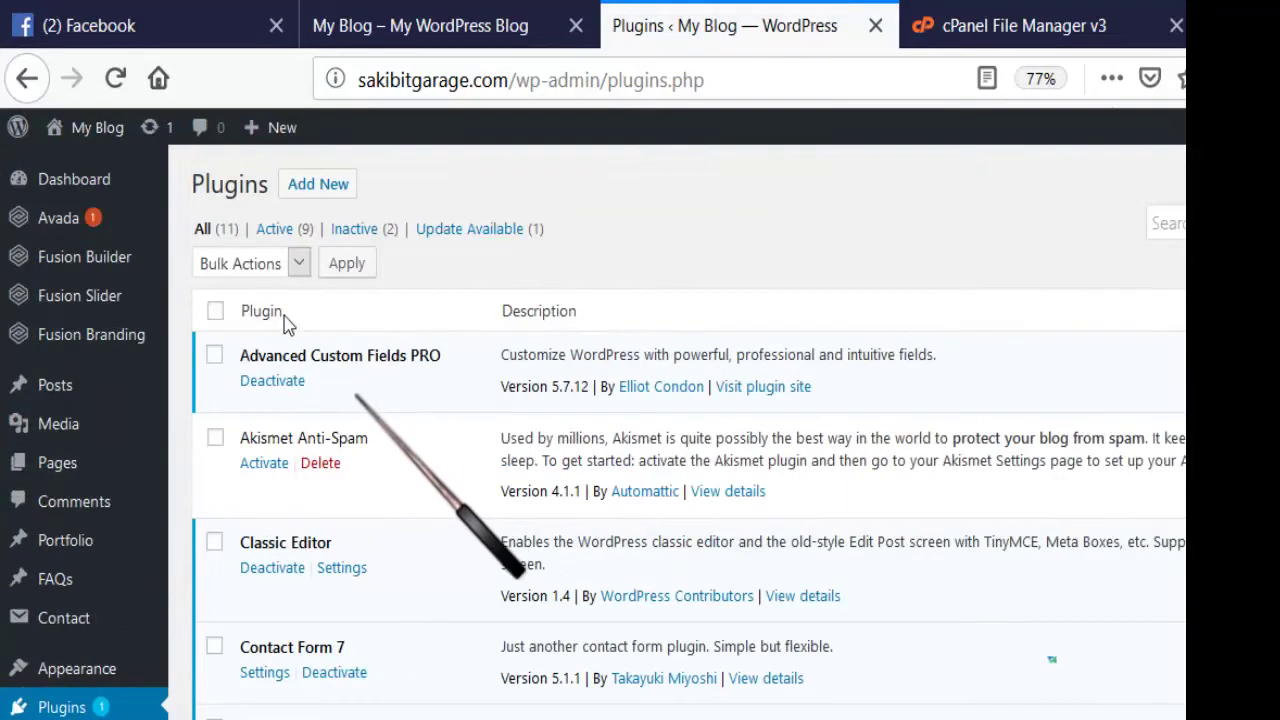
mouse_move(45, 215)
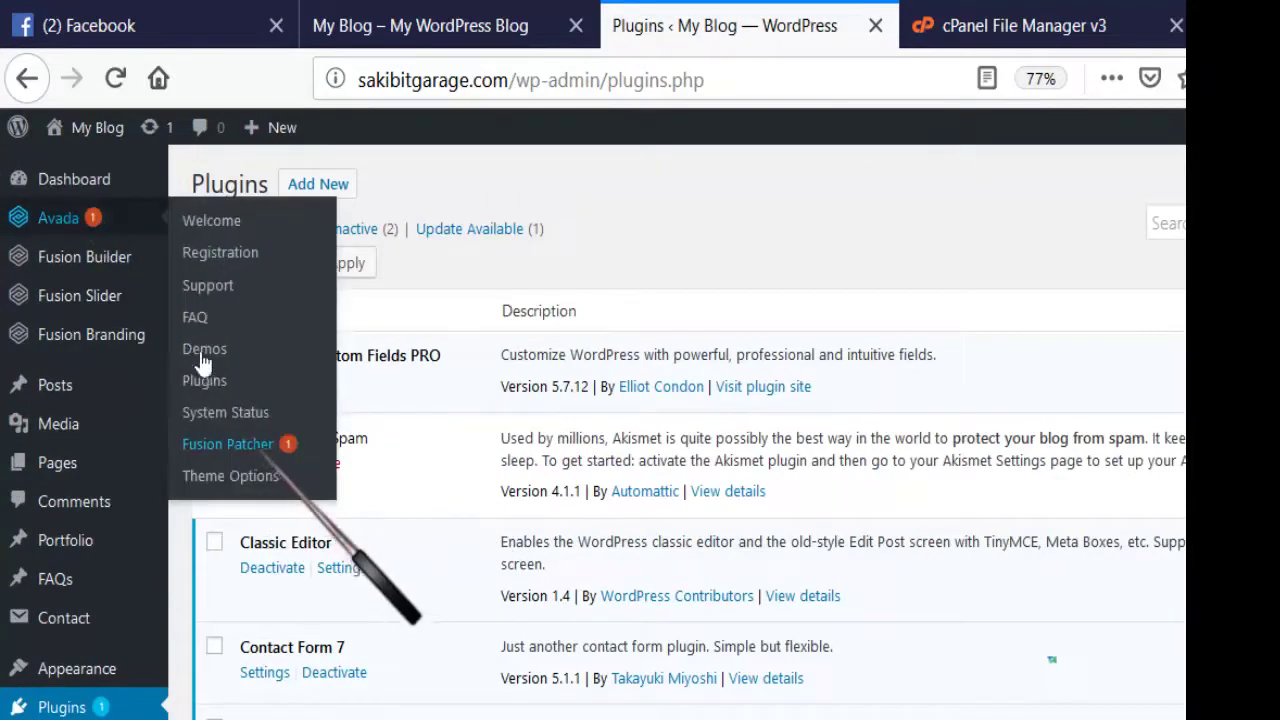
left_click(203, 356)
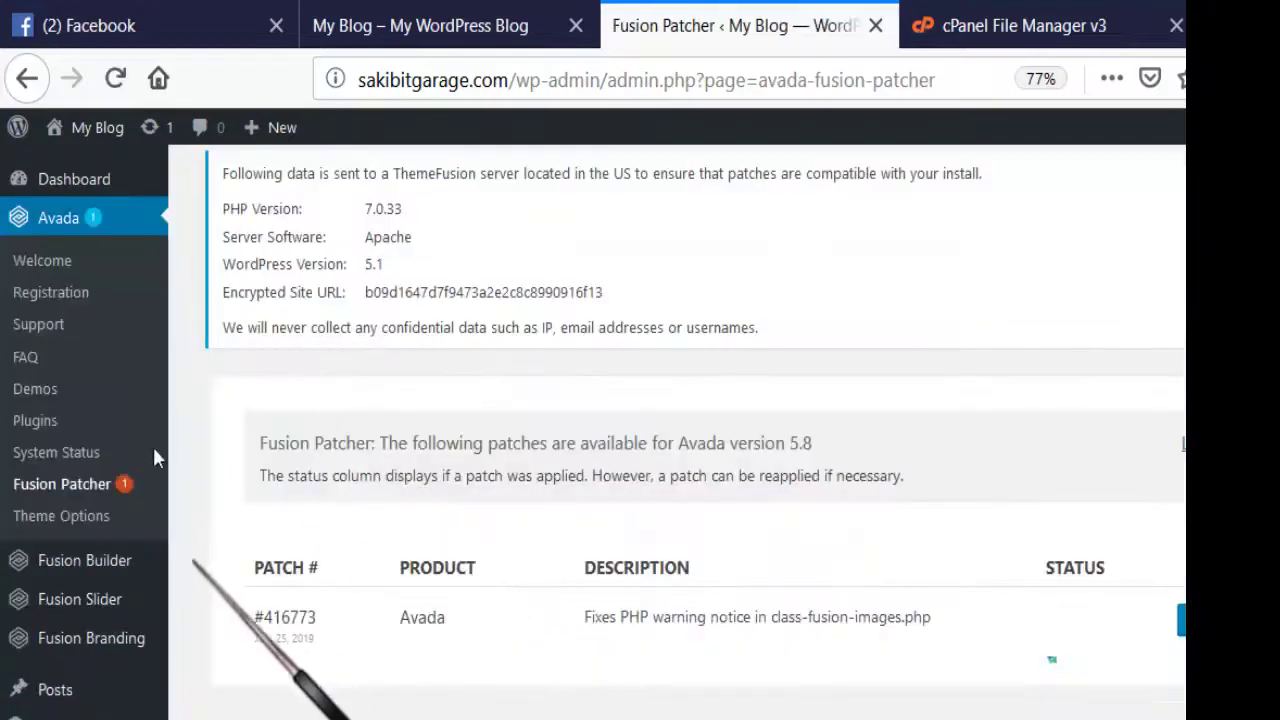
scroll(243, 389, "down", 3)
scroll(285, 381, "up", 3)
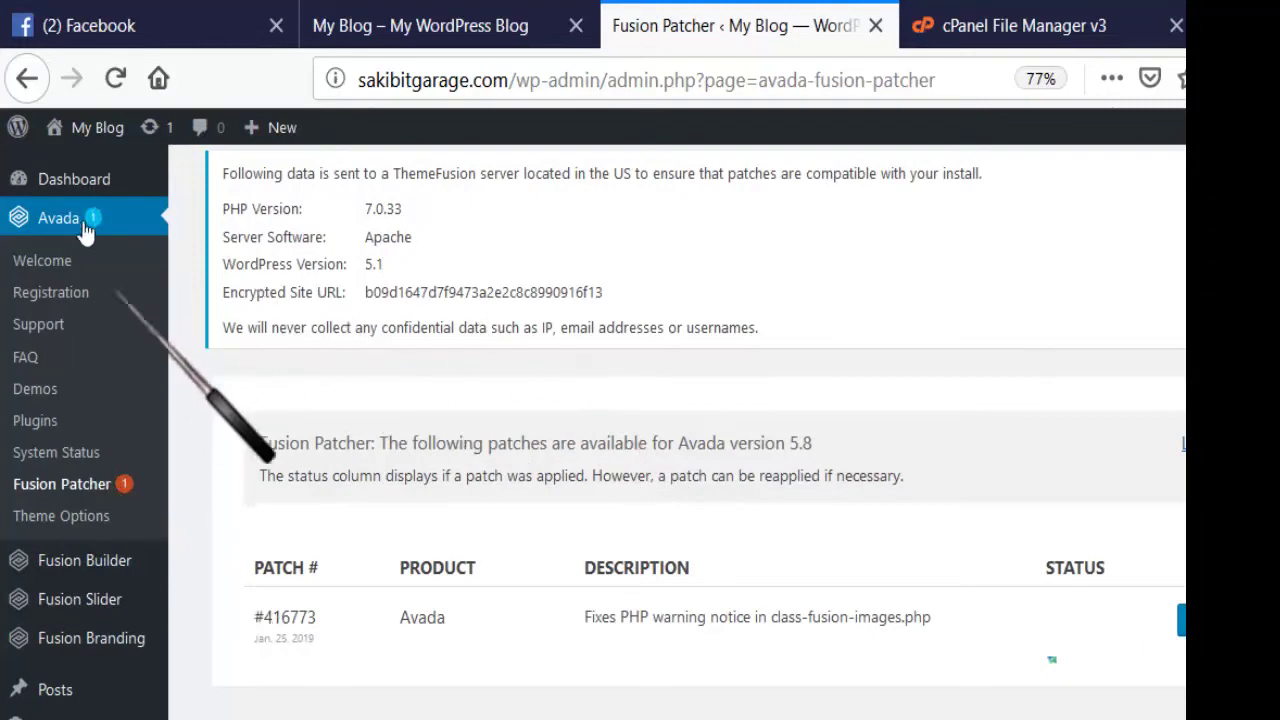
- Open the Avada welcome page and look through its content
left_click(22, 215)
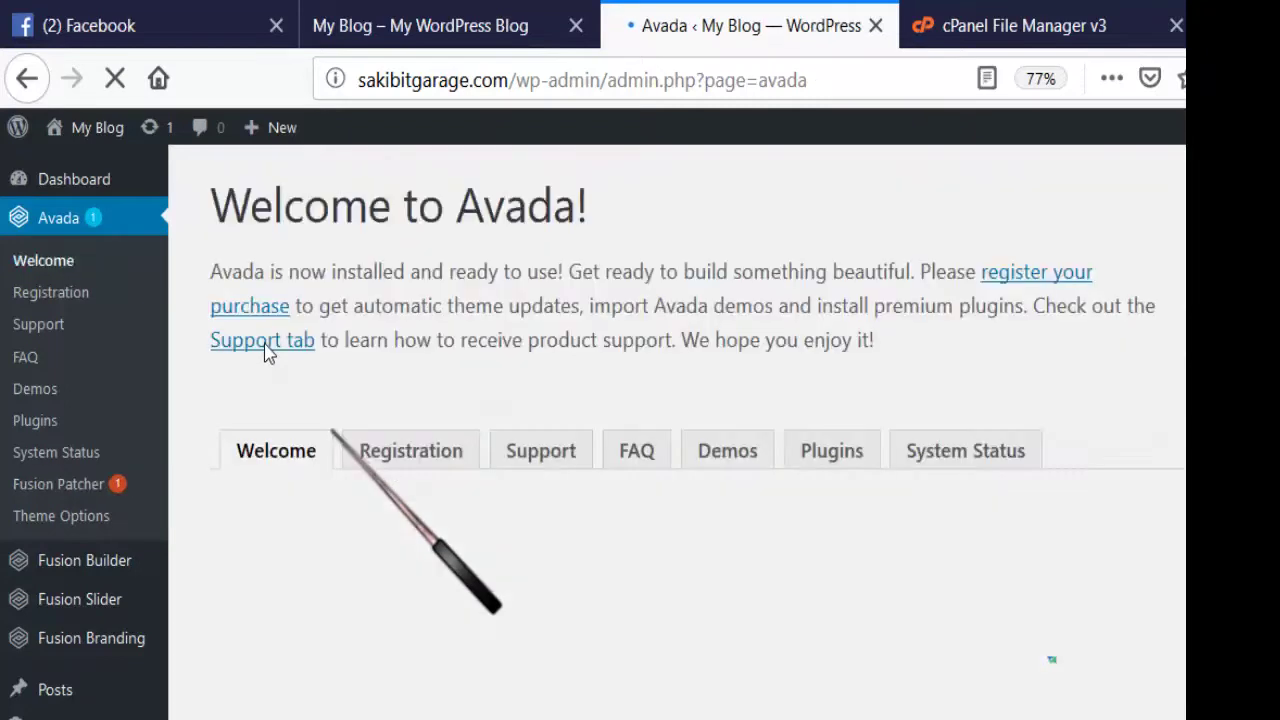
scroll(451, 283, "down", 6)
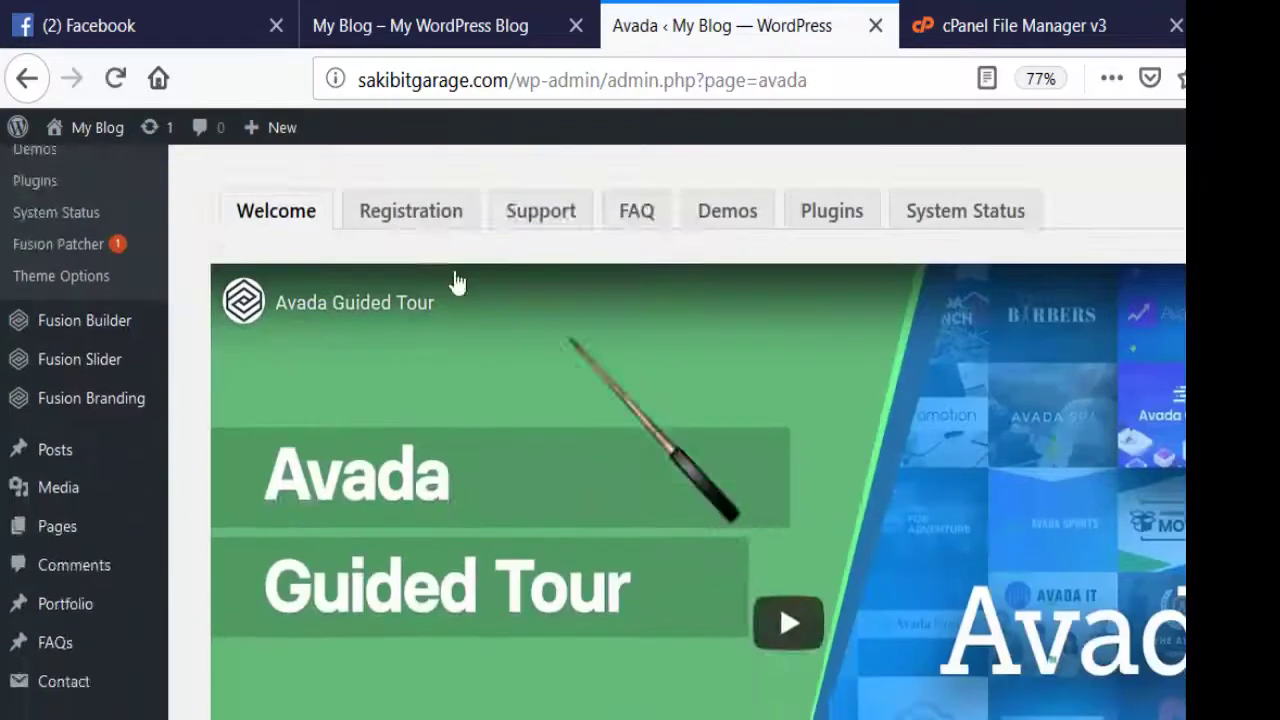
scroll(428, 460, "down", 3)
scroll(428, 466, "up", 8)
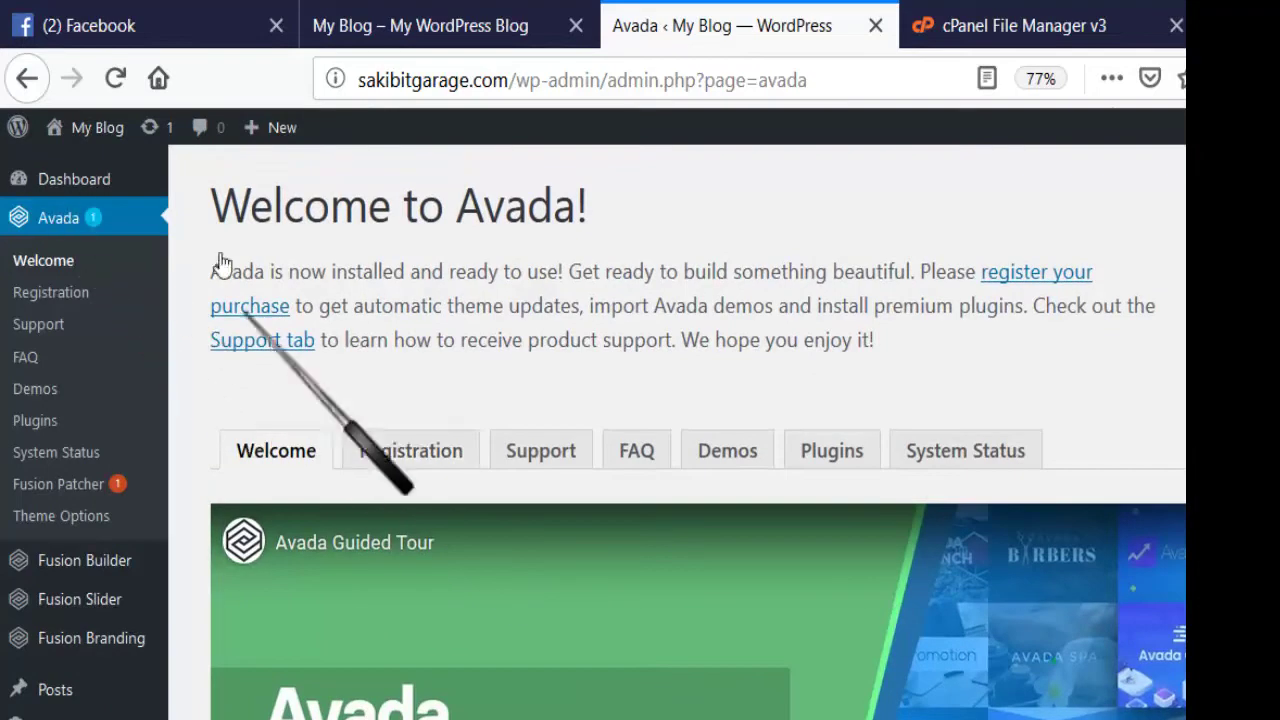
- Open the Avada demos page and browse the demo sites along with their import and preview options
left_click(730, 455)
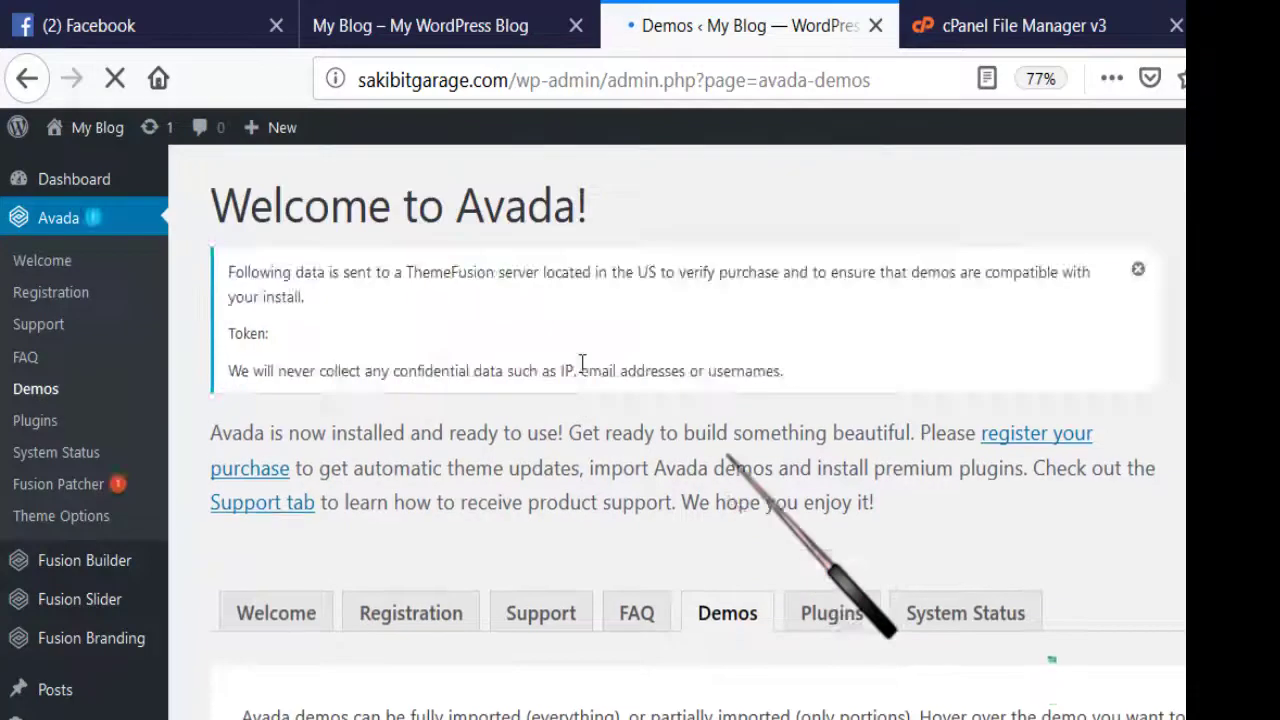
scroll(585, 380, "down", 8)
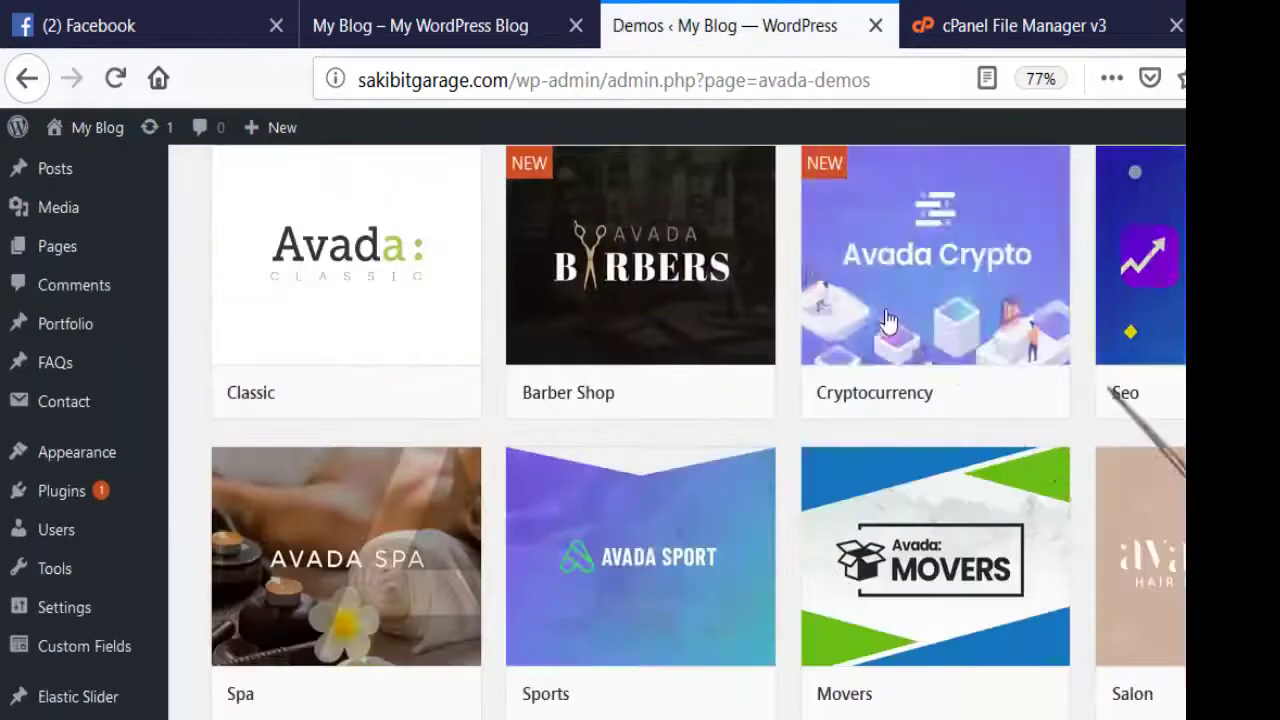
mouse_move(312, 281)
scroll(666, 363, "down", 5)
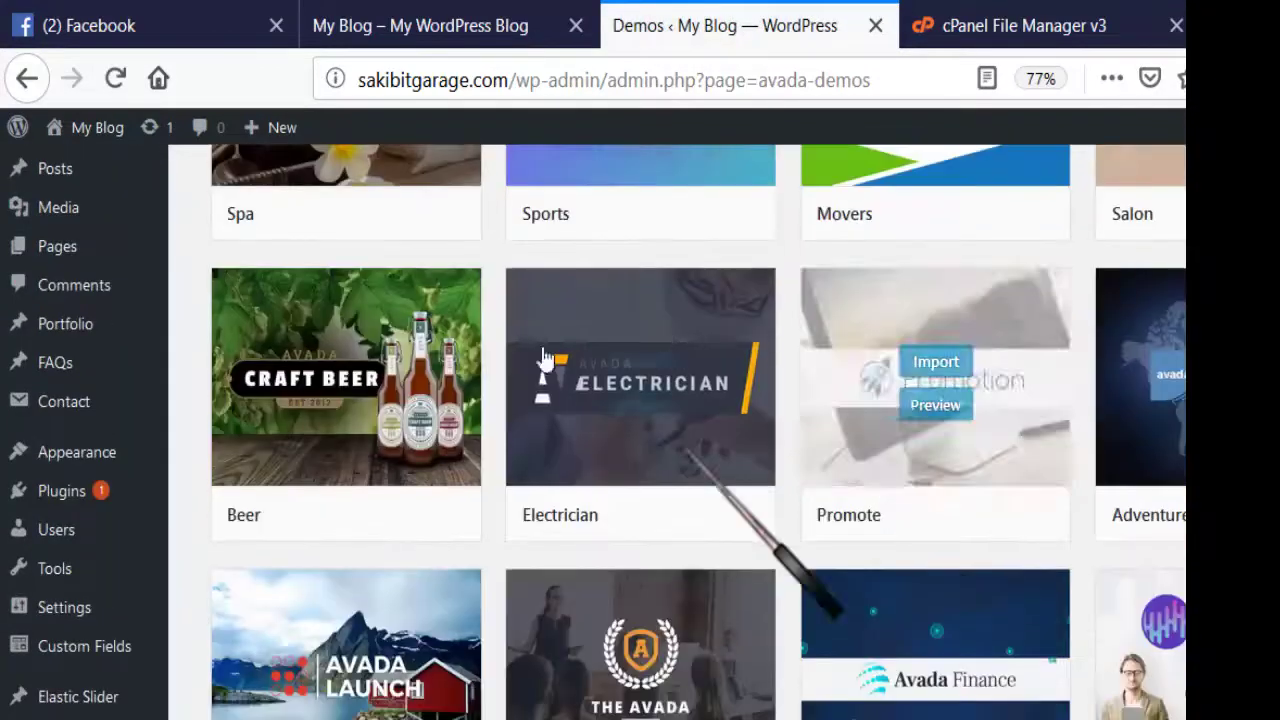
mouse_move(372, 345)
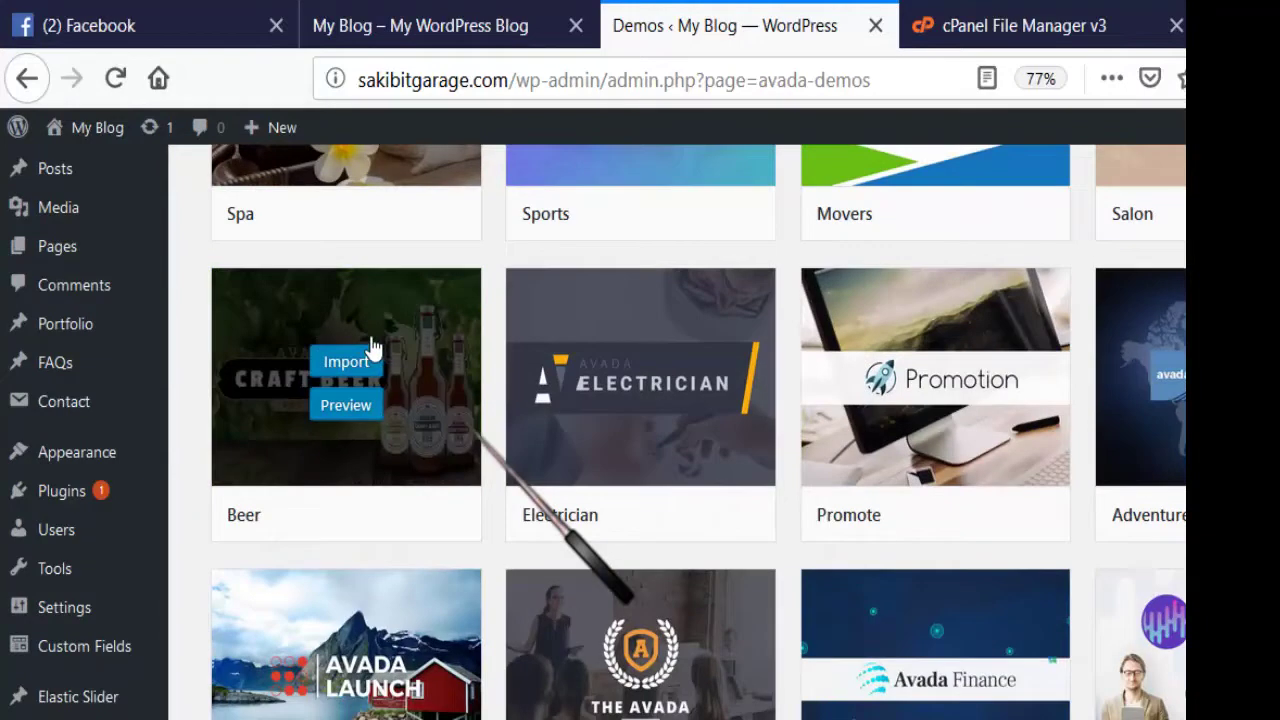
- Browse the Avada demos and search the page for the Resume demo
scroll(623, 300, "down", 4)
mouse_move(530, 350)
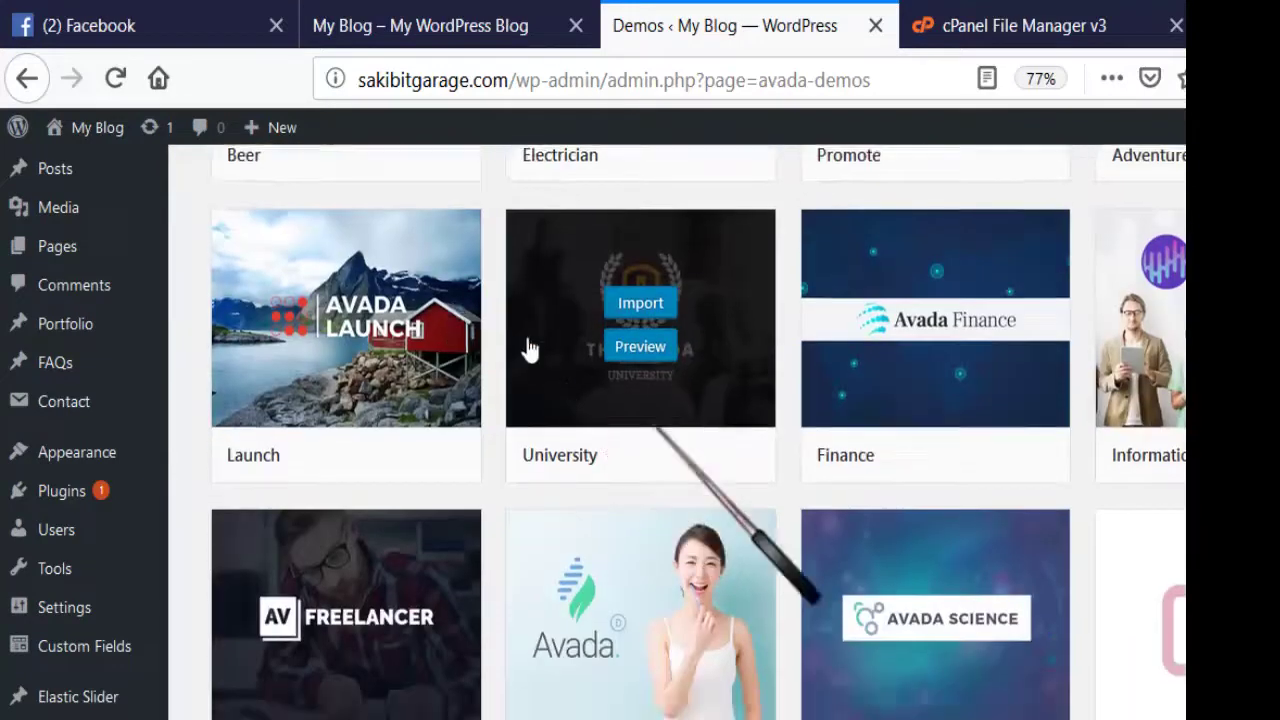
scroll(530, 350, "down", 8)
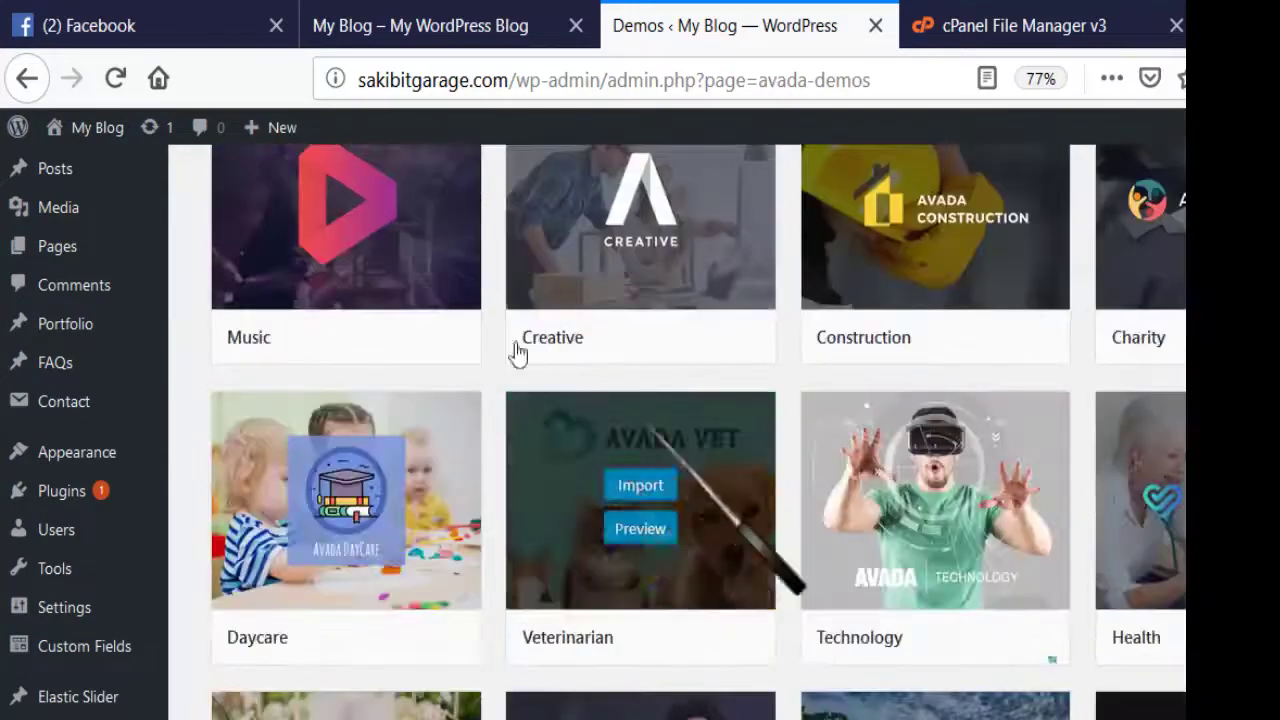
scroll(520, 345, "down", 4)
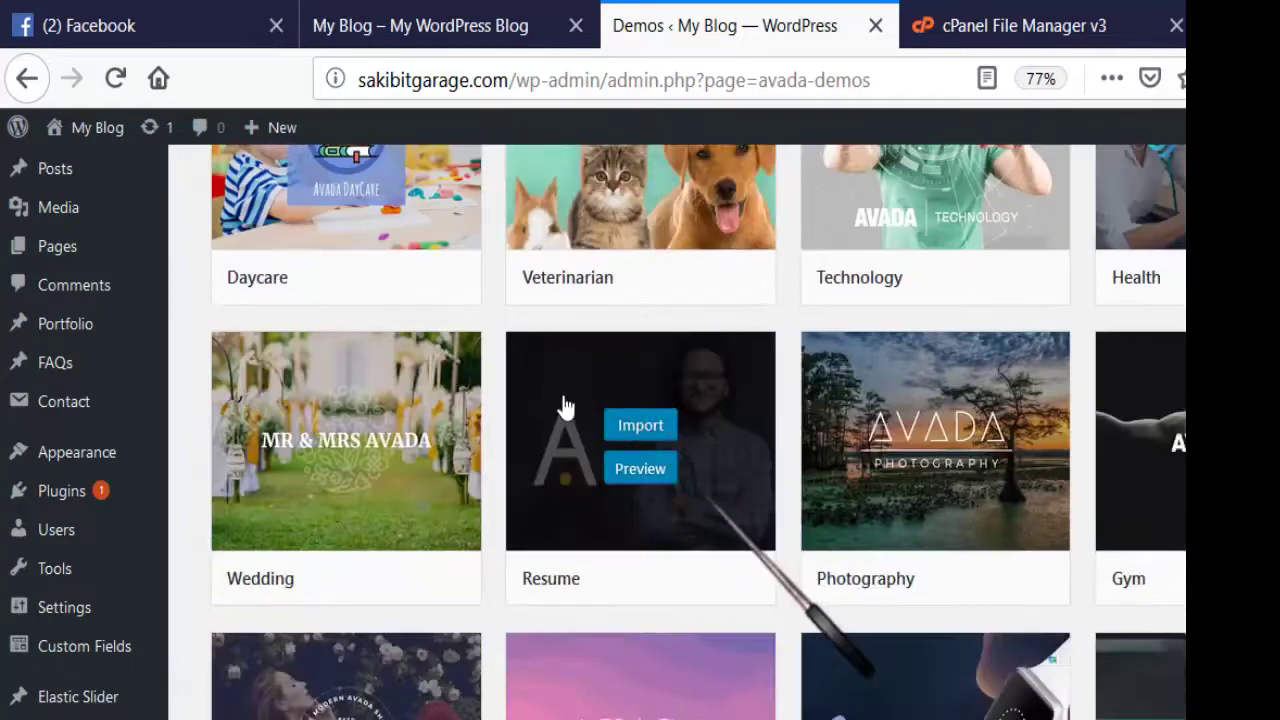
key("Home")
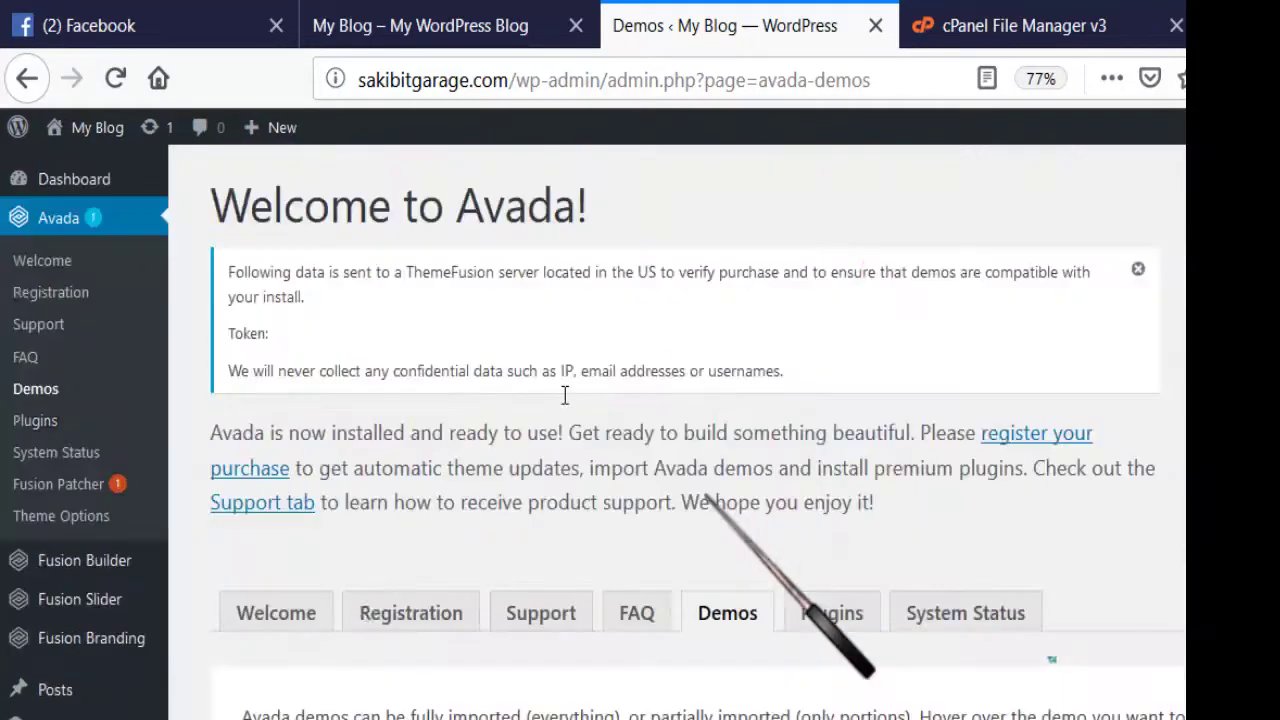
type("sume")
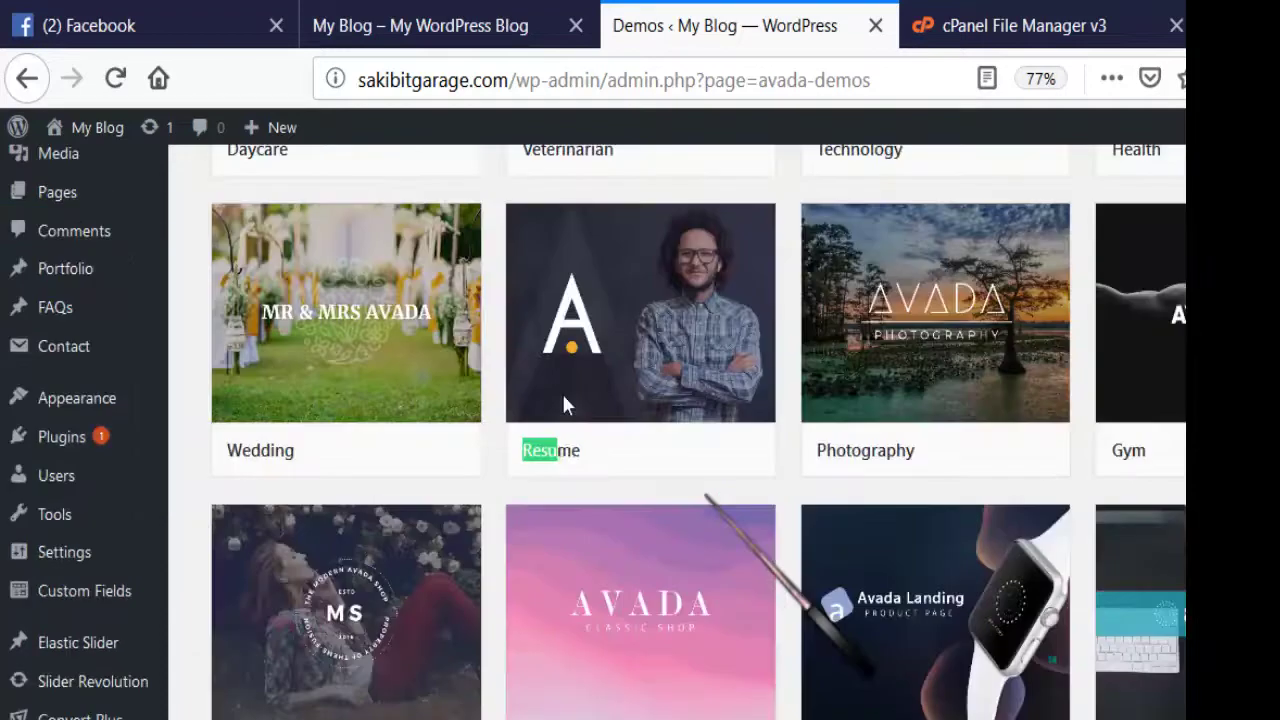
- Import the Resume demo with All content selected, accept the import warning, and close the demo's import dialog
left_click(525, 243)
scroll(766, 288, "down", 2)
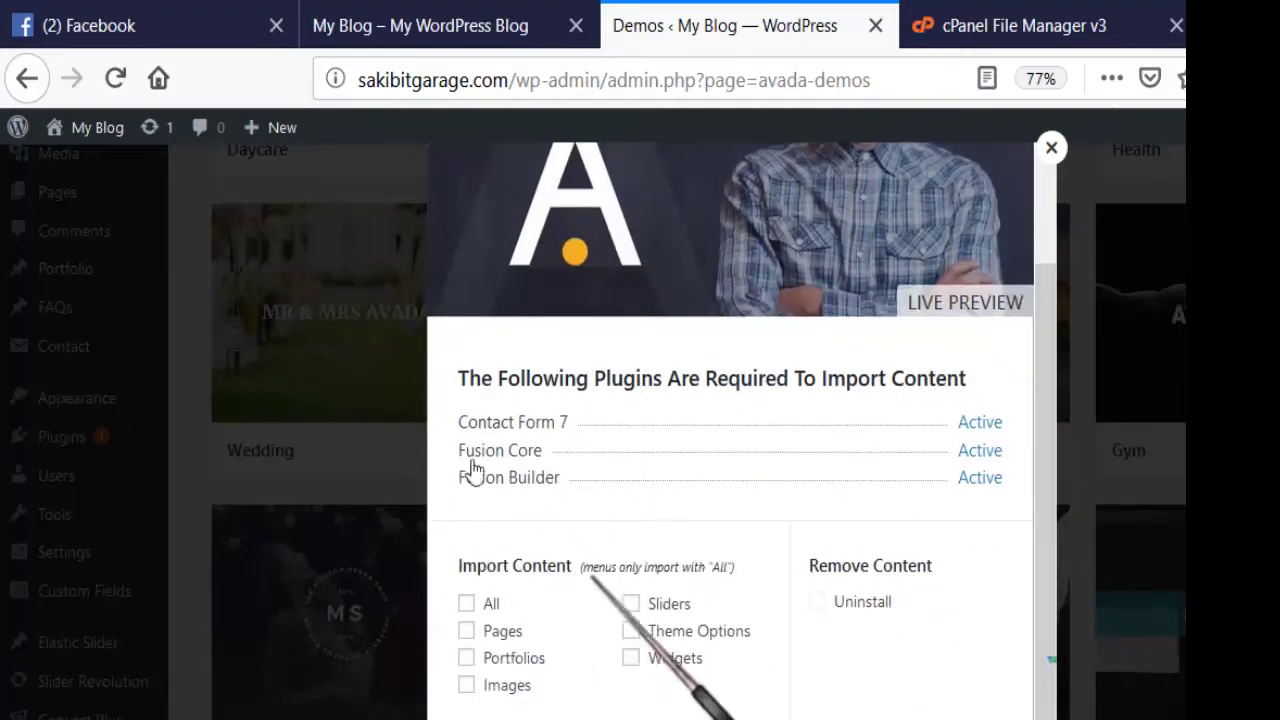
left_click(466, 603)
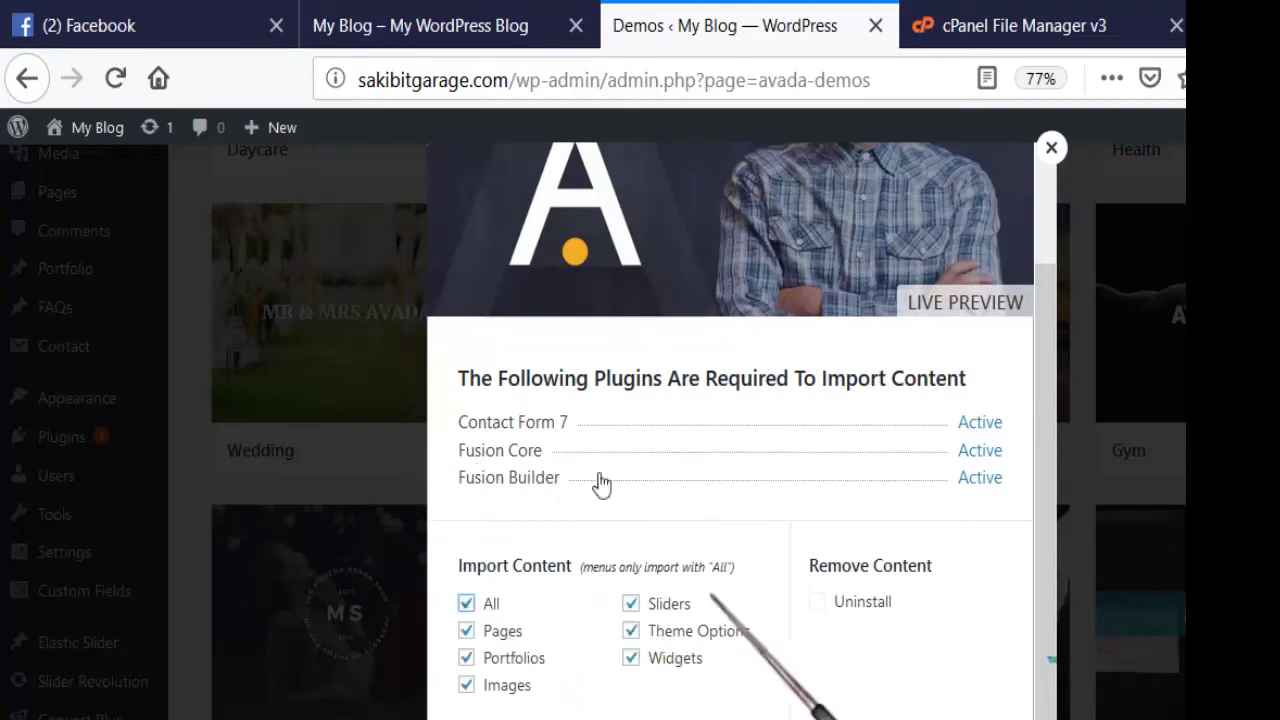
key("ctrl+minus")
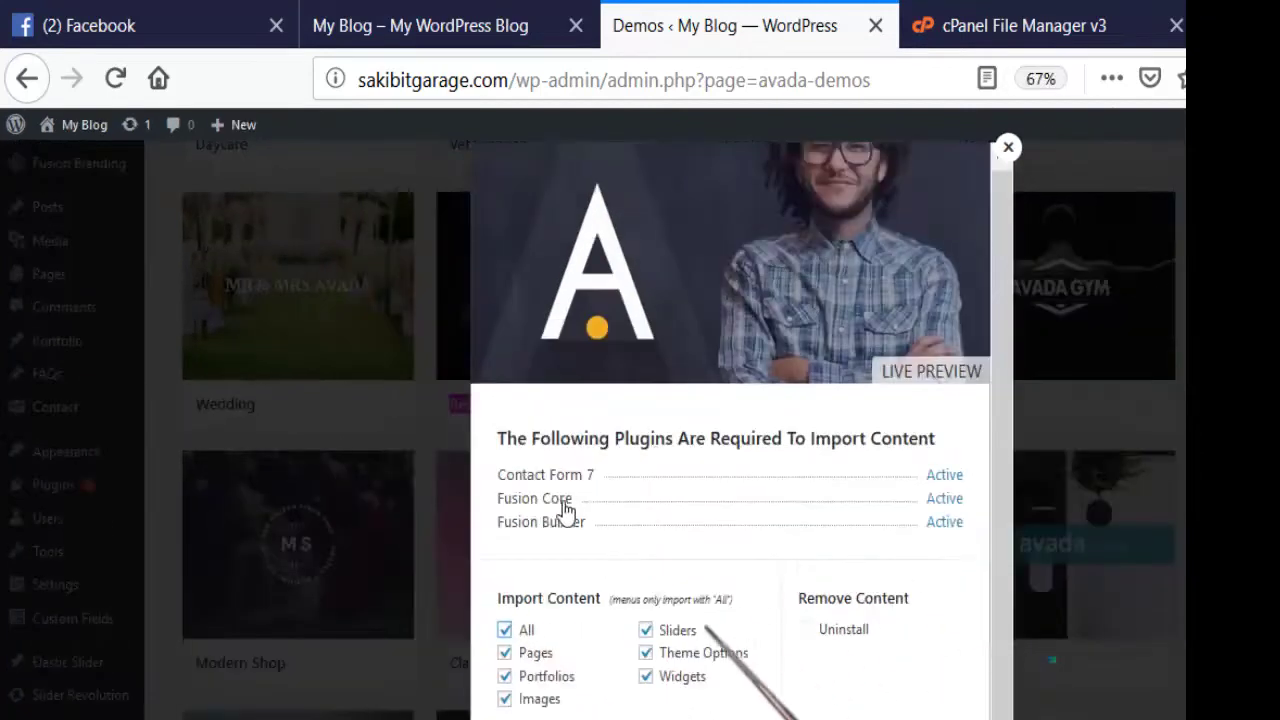
left_click(621, 622)
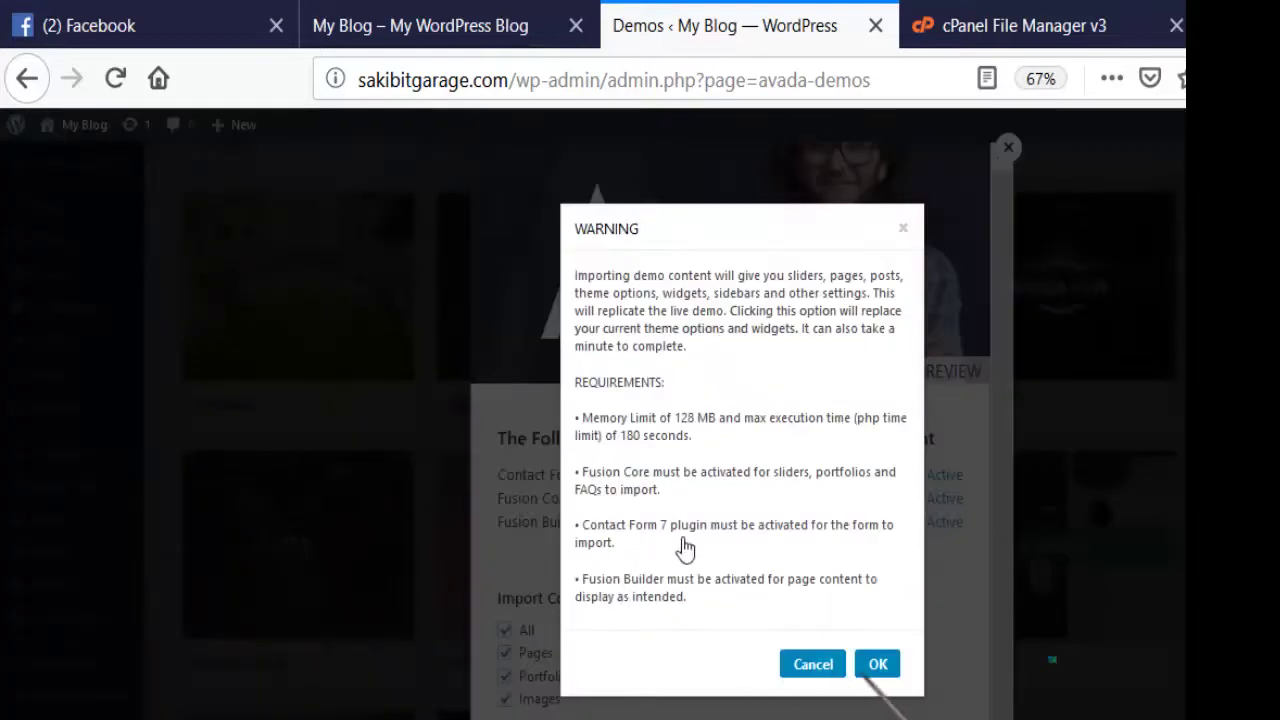
key("Escape")
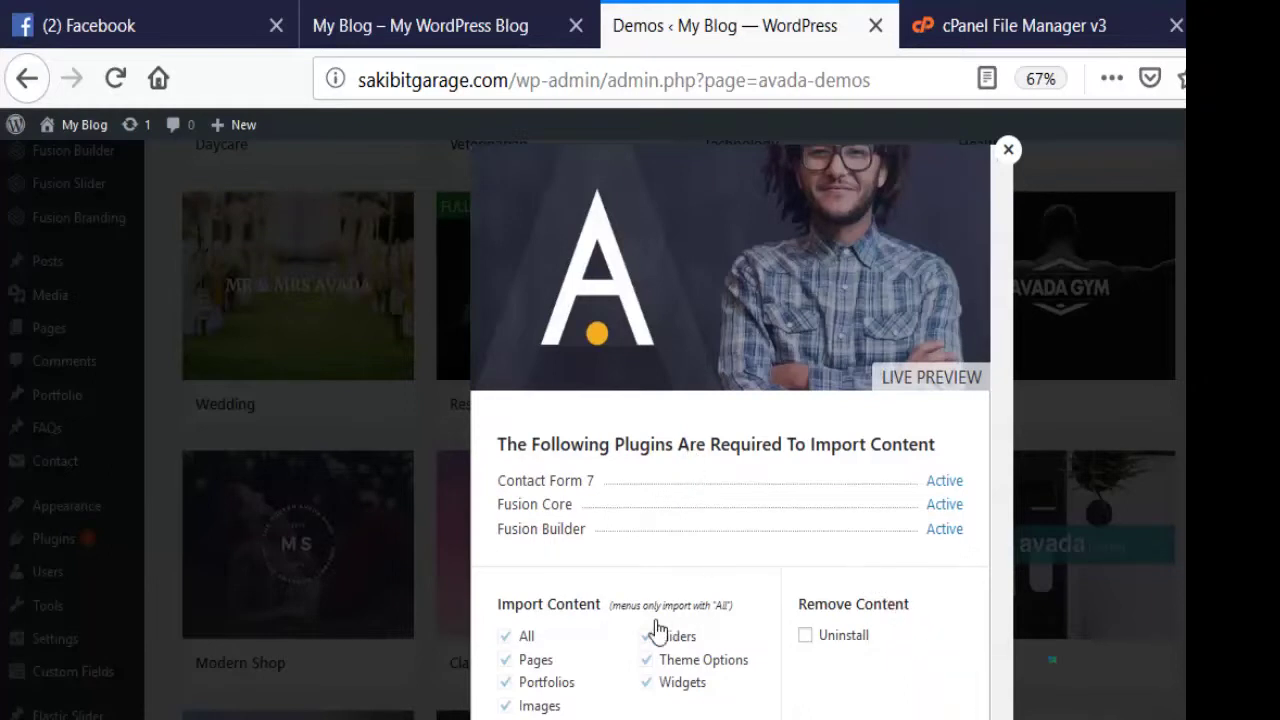
key("Escape")
scroll(500, 330, "up", 1)
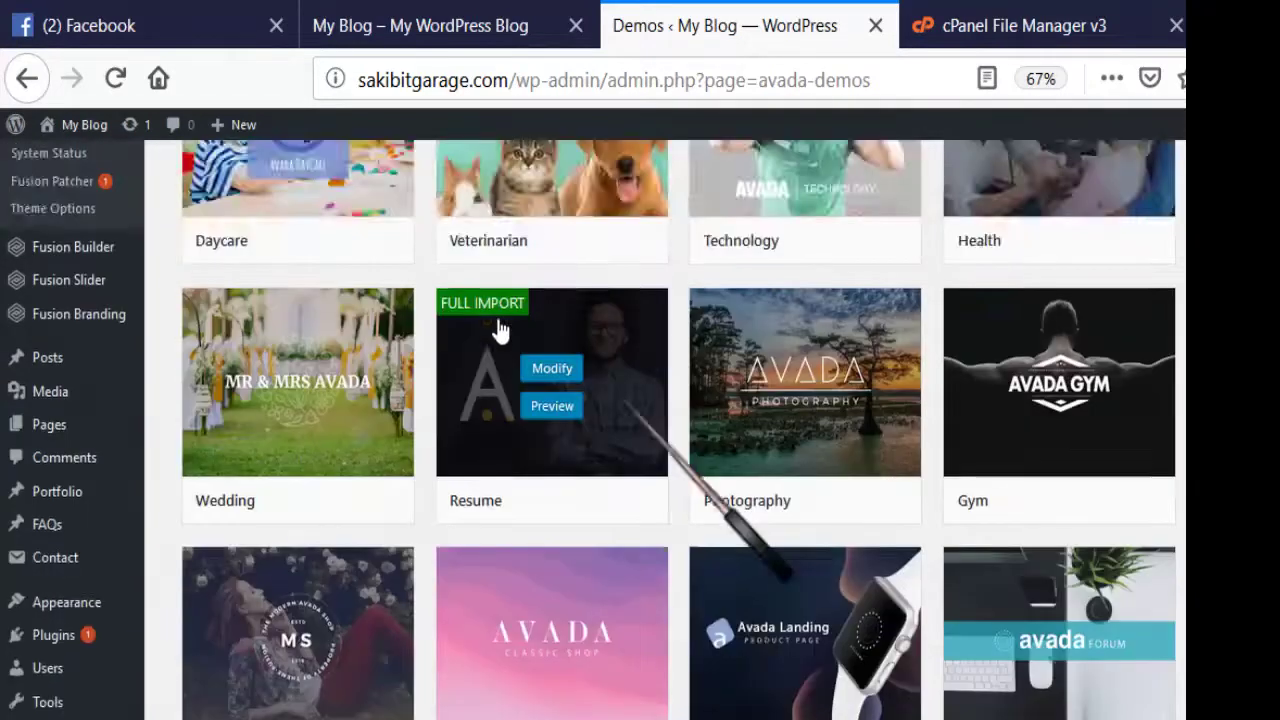
- Reload the site's front page to view the imported Resume demo
scroll(500, 330, "up", 15)
left_click(320, 18)
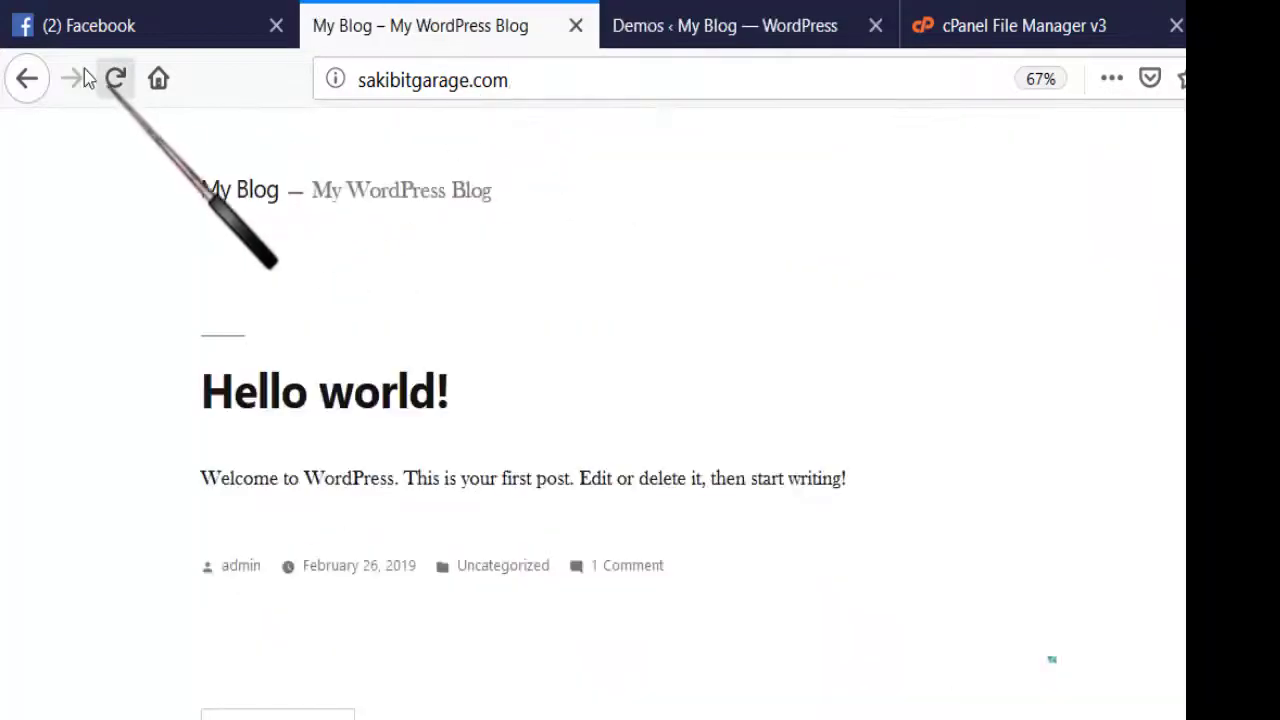
left_click(115, 78)
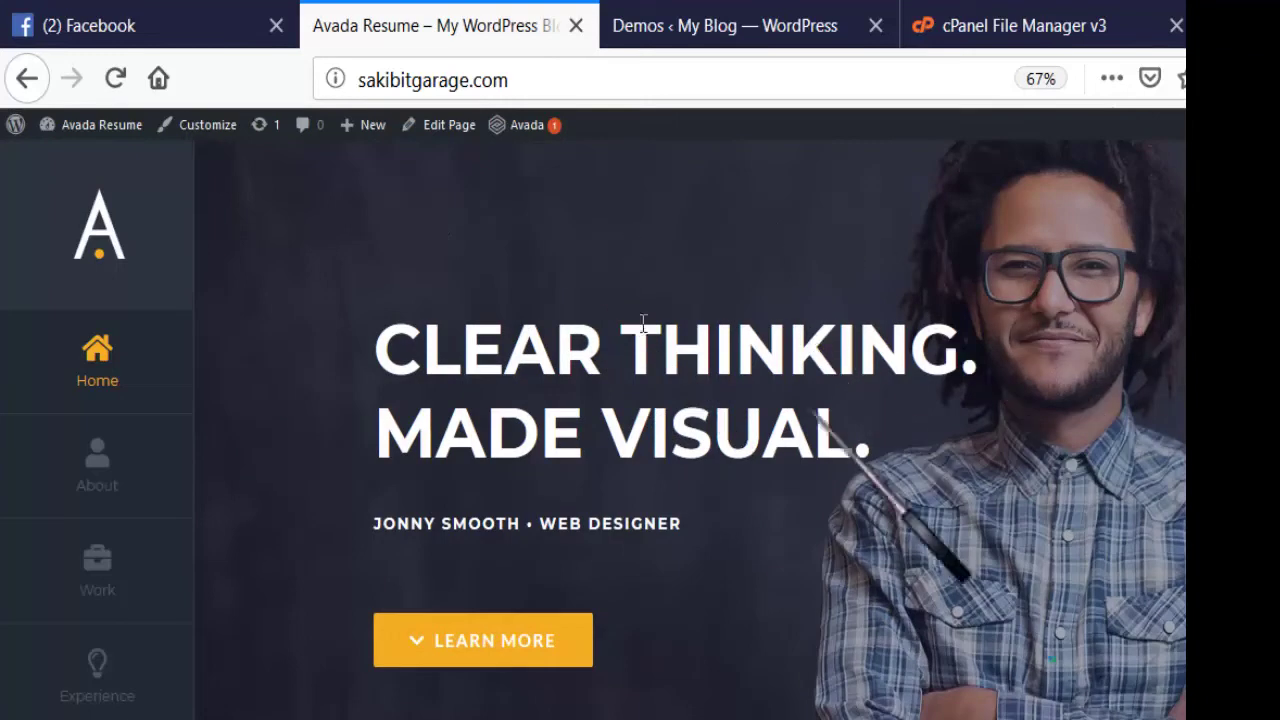
scroll(640, 329, "down", 5)
scroll(232, 260, "up", 5)
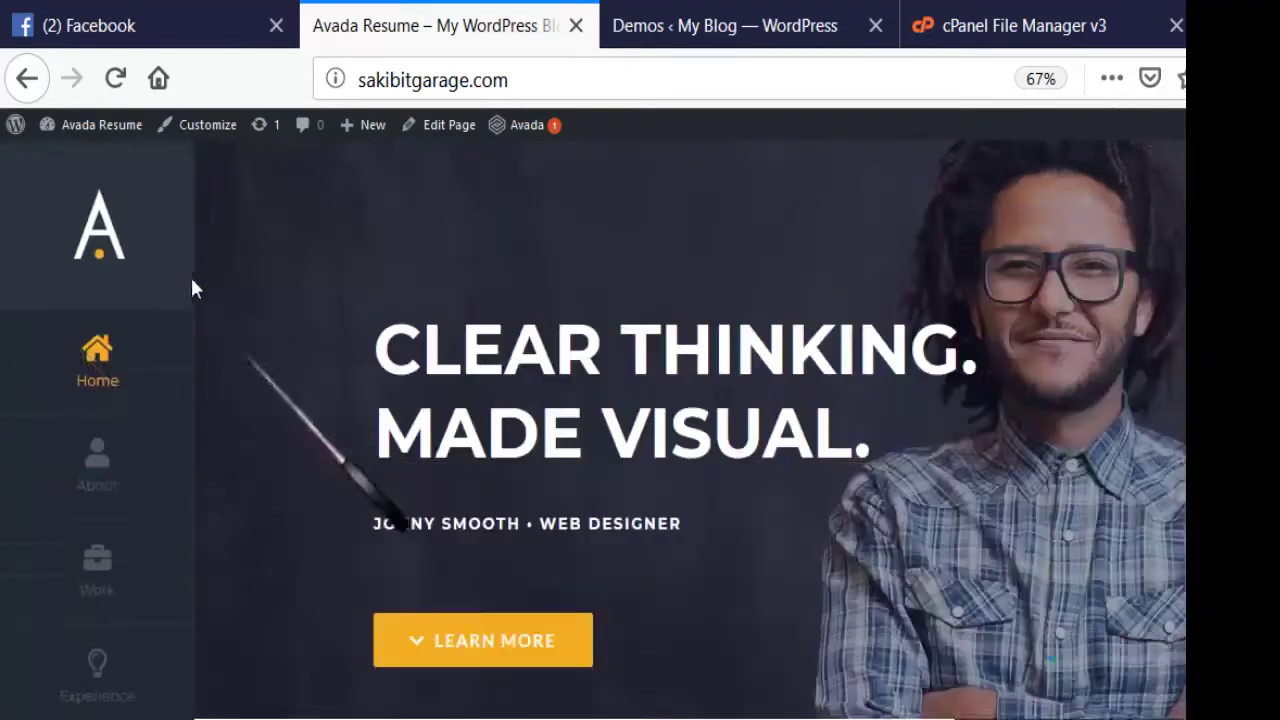
- Look through the site's About, Work, Experience, Skill, Clients and Contact sections, and return to the home section
left_click(97, 460)
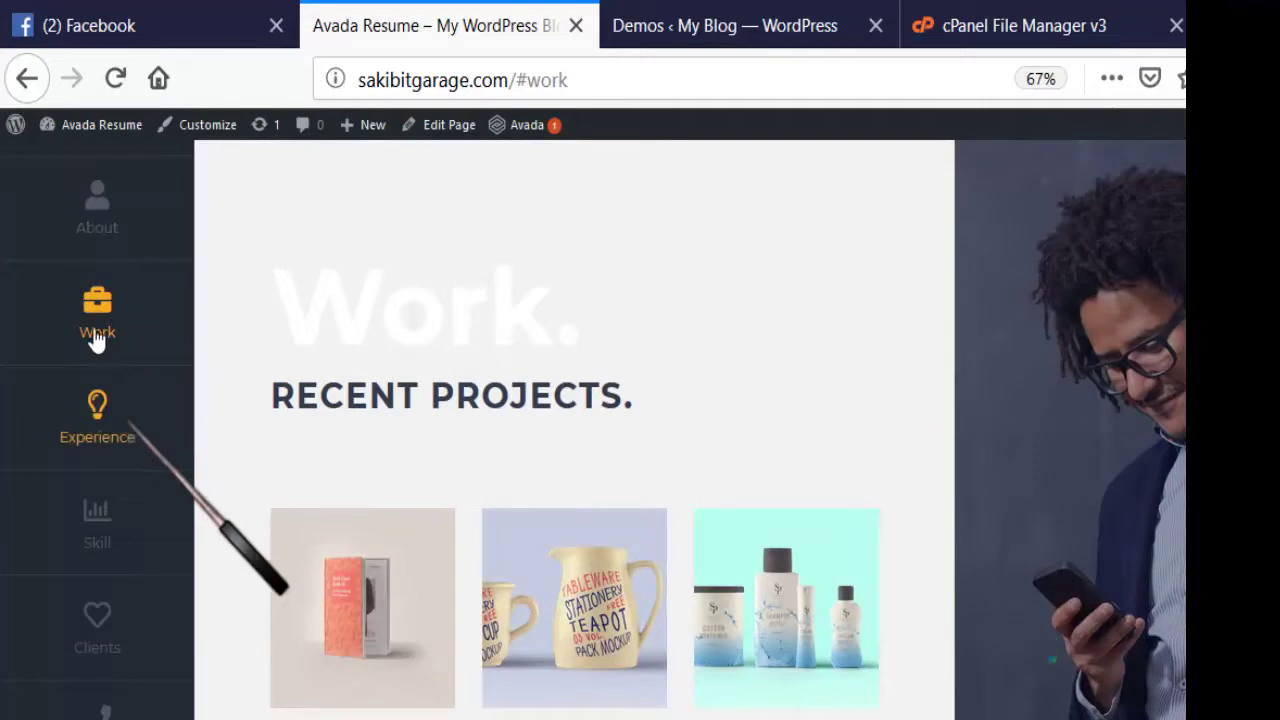
scroll(83, 337, "down", 1)
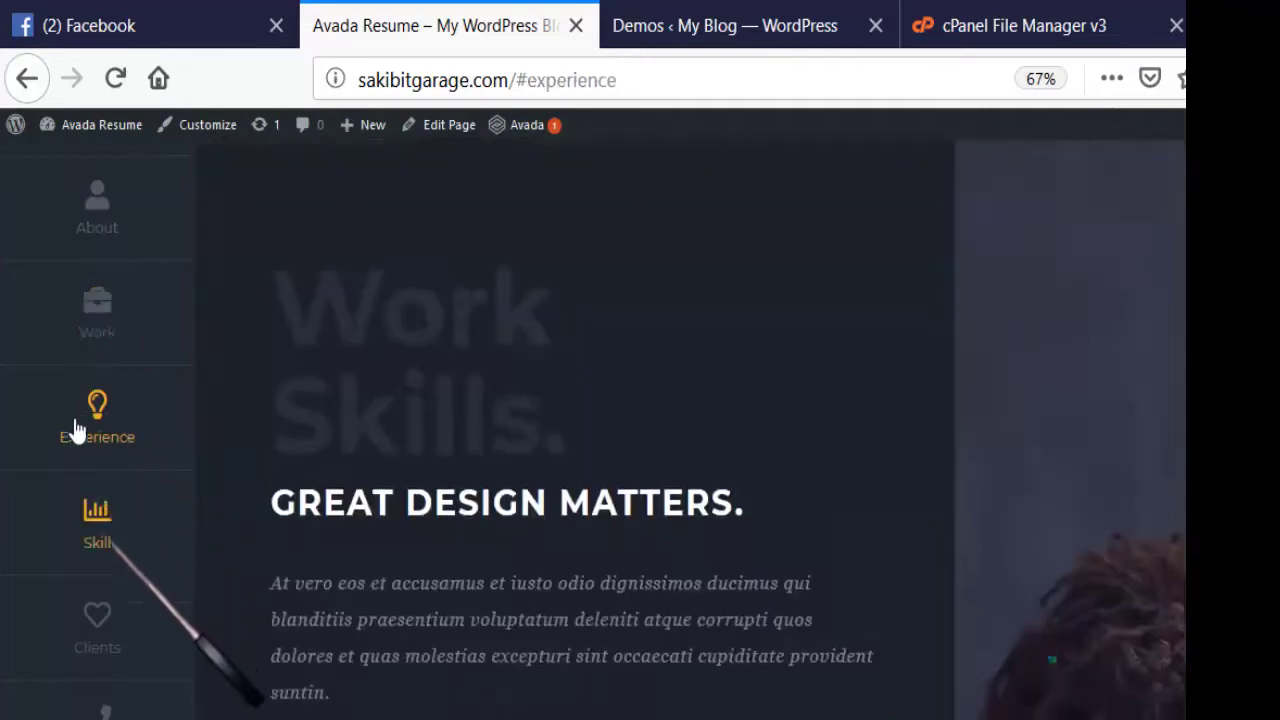
scroll(92, 428, "down", 1)
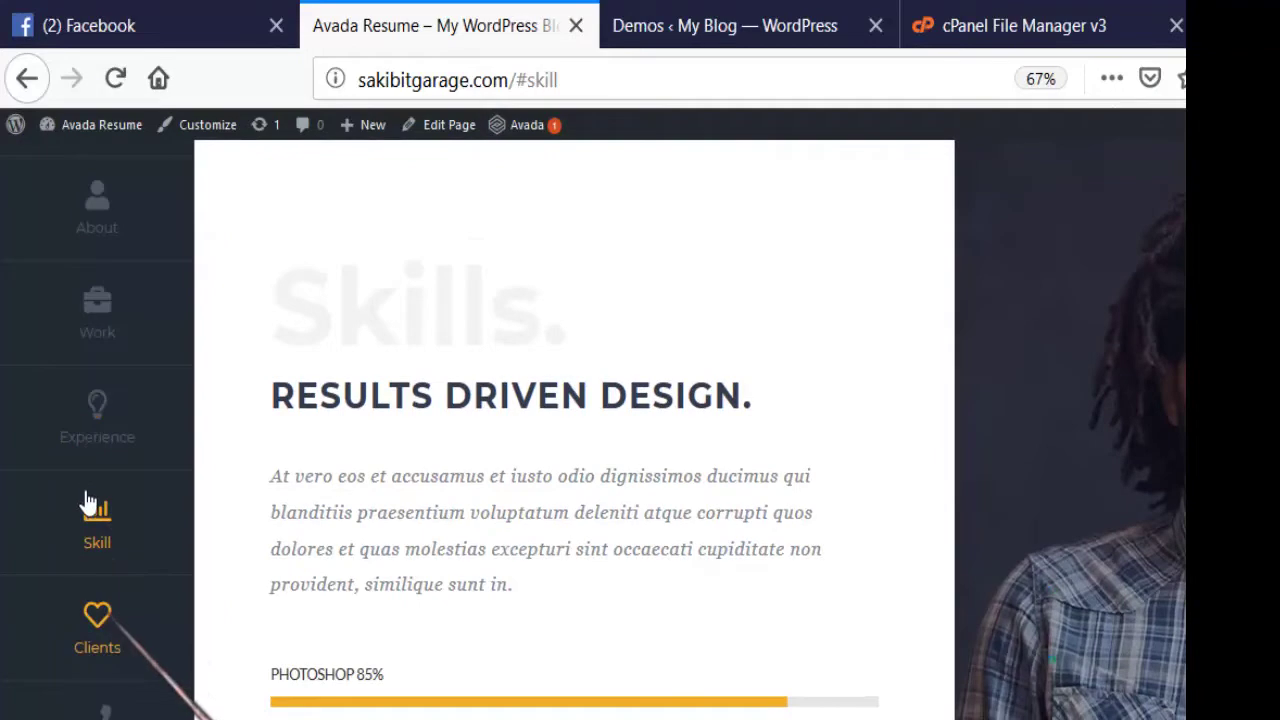
scroll(86, 502, "down", 1)
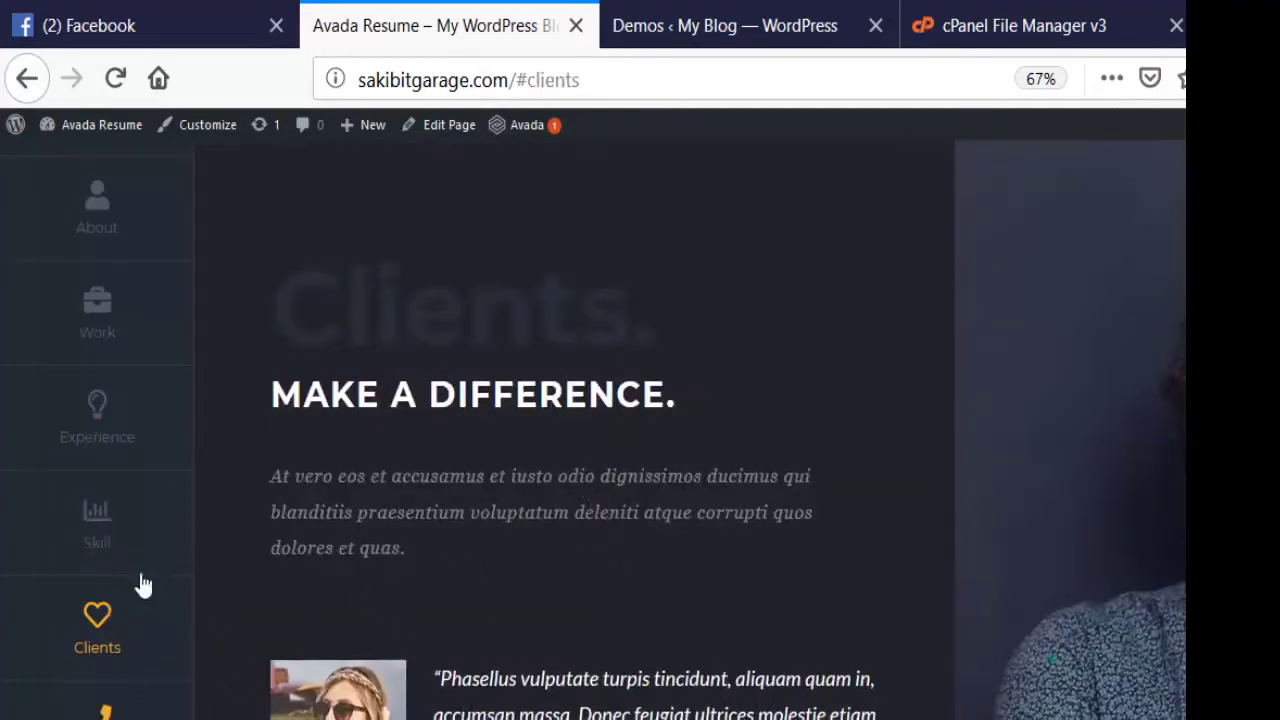
scroll(90, 592, "down", 1)
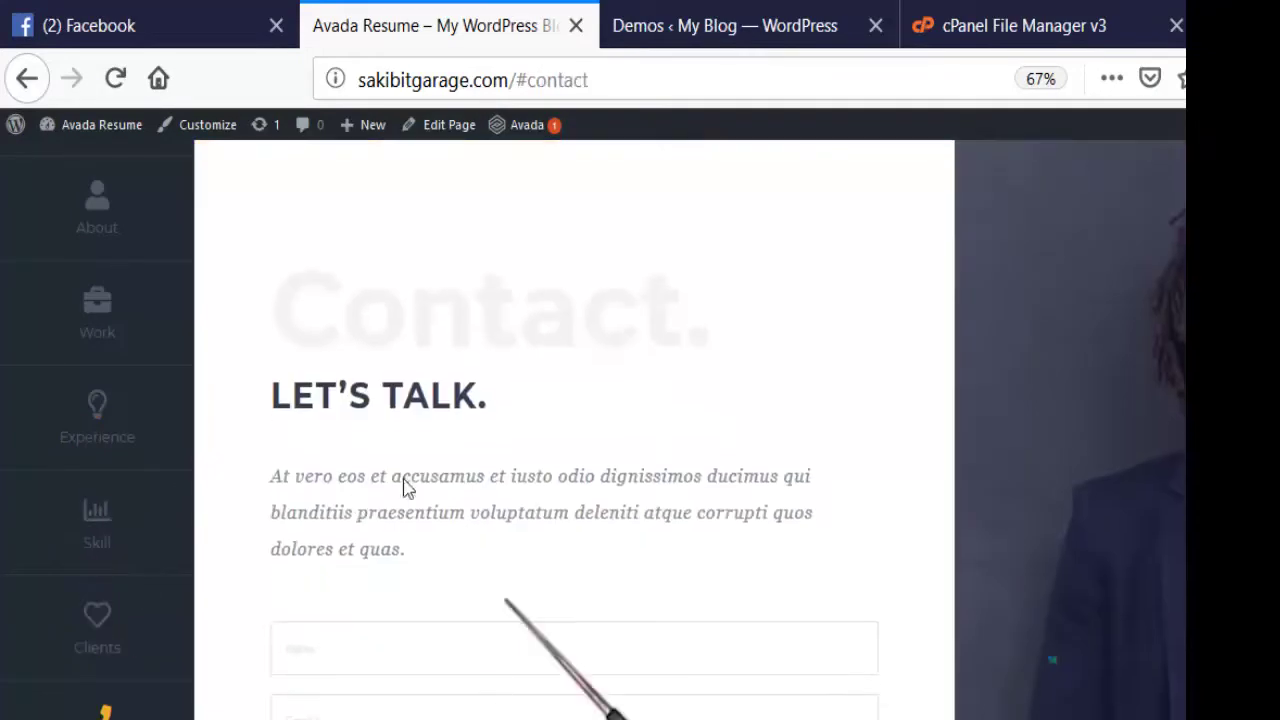
scroll(500, 409, "up", 1)
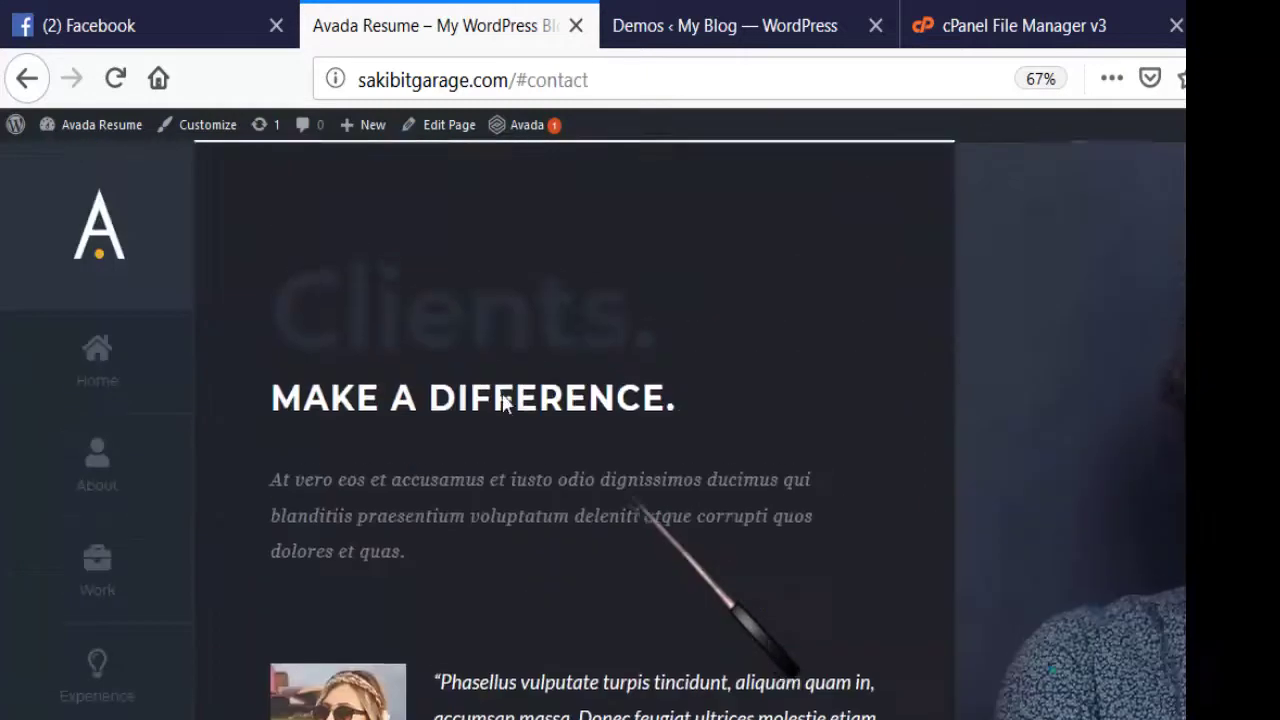
scroll(505, 395, "up", 4)
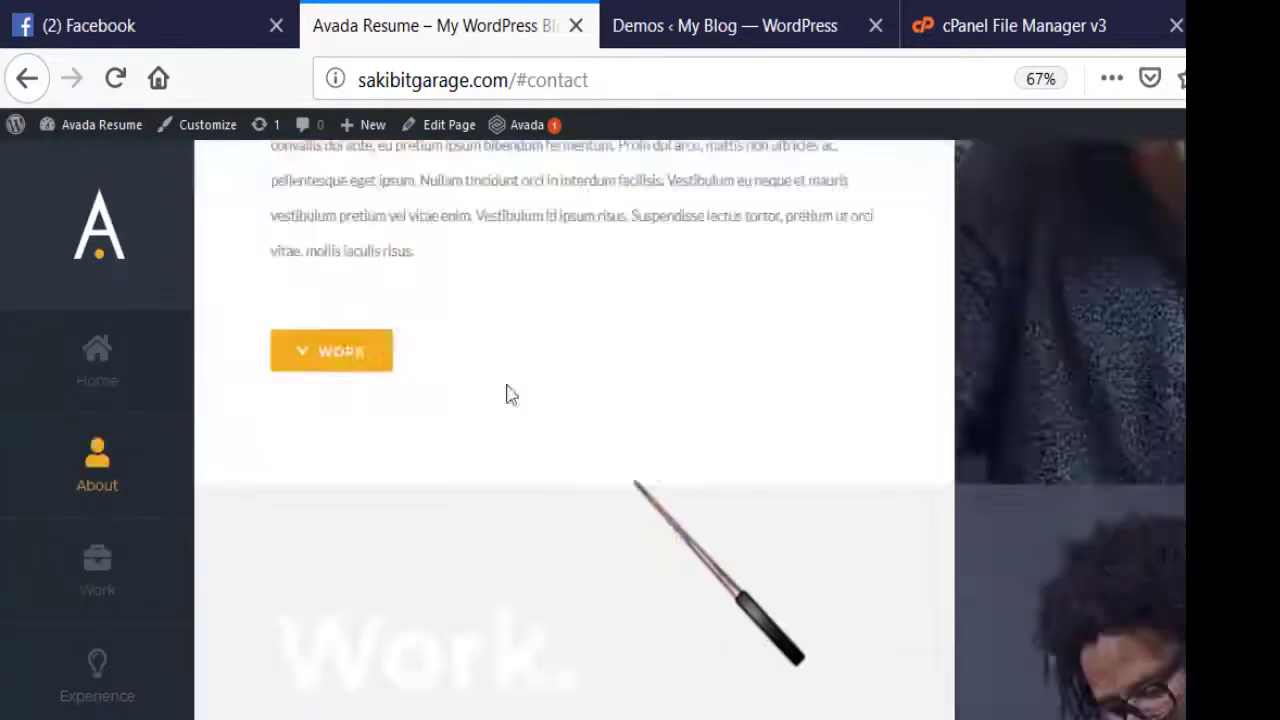
scroll(507, 393, "up", 2)
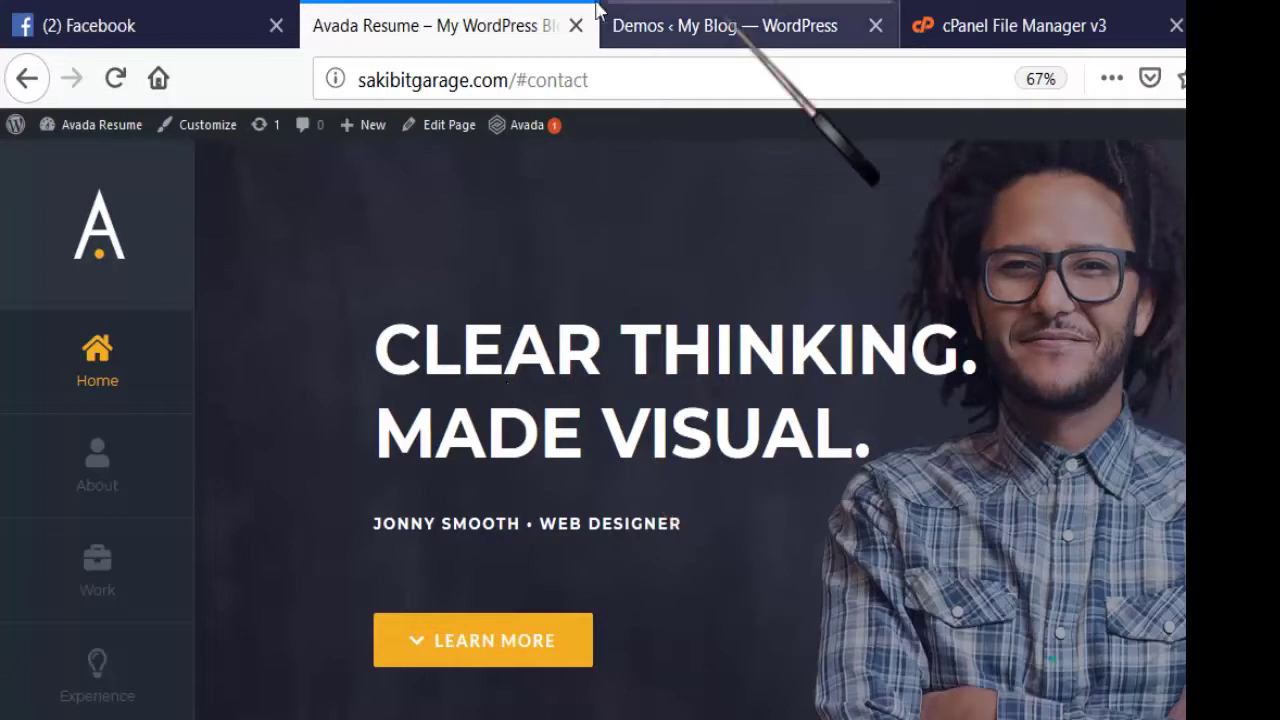
- Return to the Avada demos admin page, with a brief look at the cPanel File Manager
left_click(700, 26)
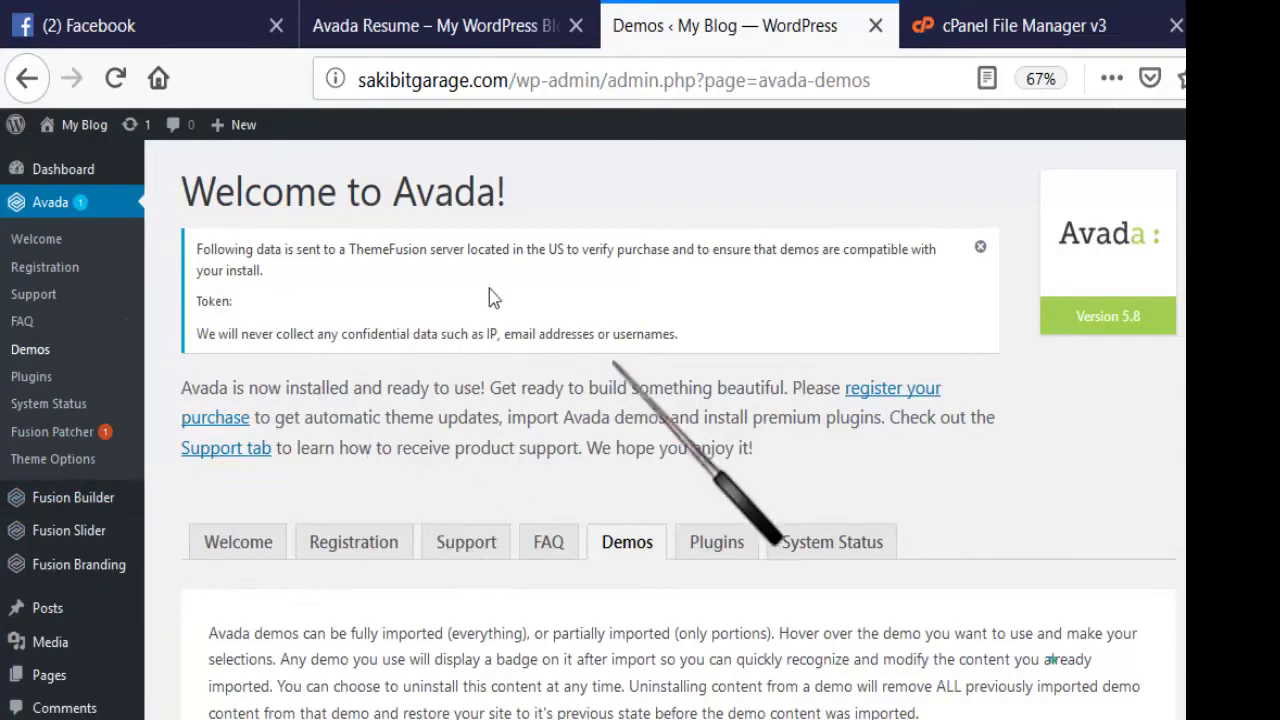
left_click(1010, 26)
left_click(771, 22)
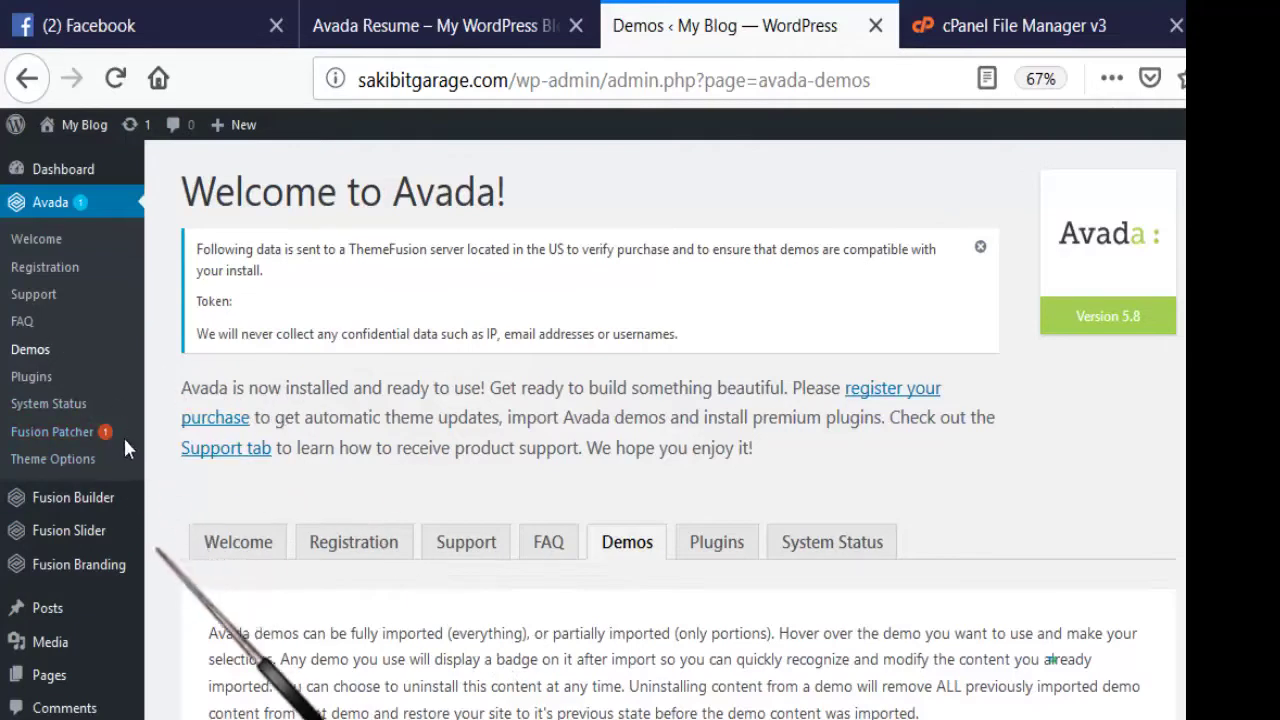
scroll(118, 443, "down", 5)
scroll(118, 443, "up", 5)
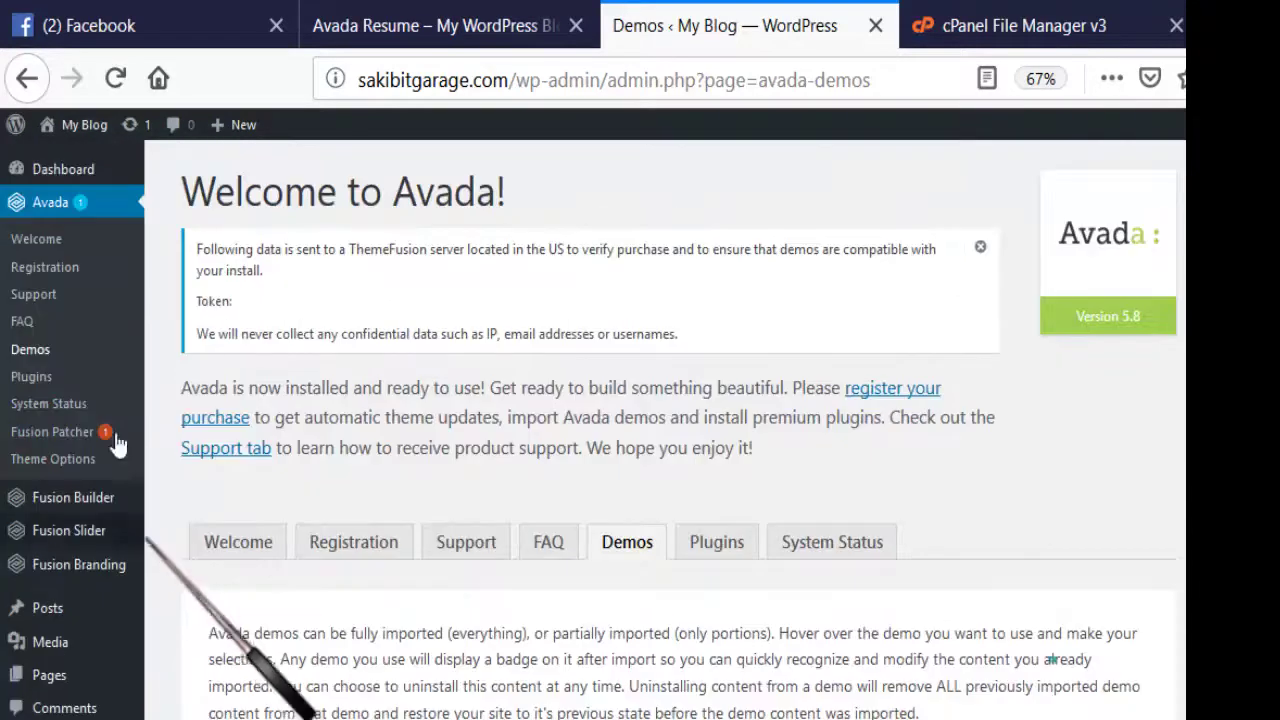
- Open Avada's Fusion Patcher and apply patch #416773 for class-fusion-images.php
mouse_move(53, 133)
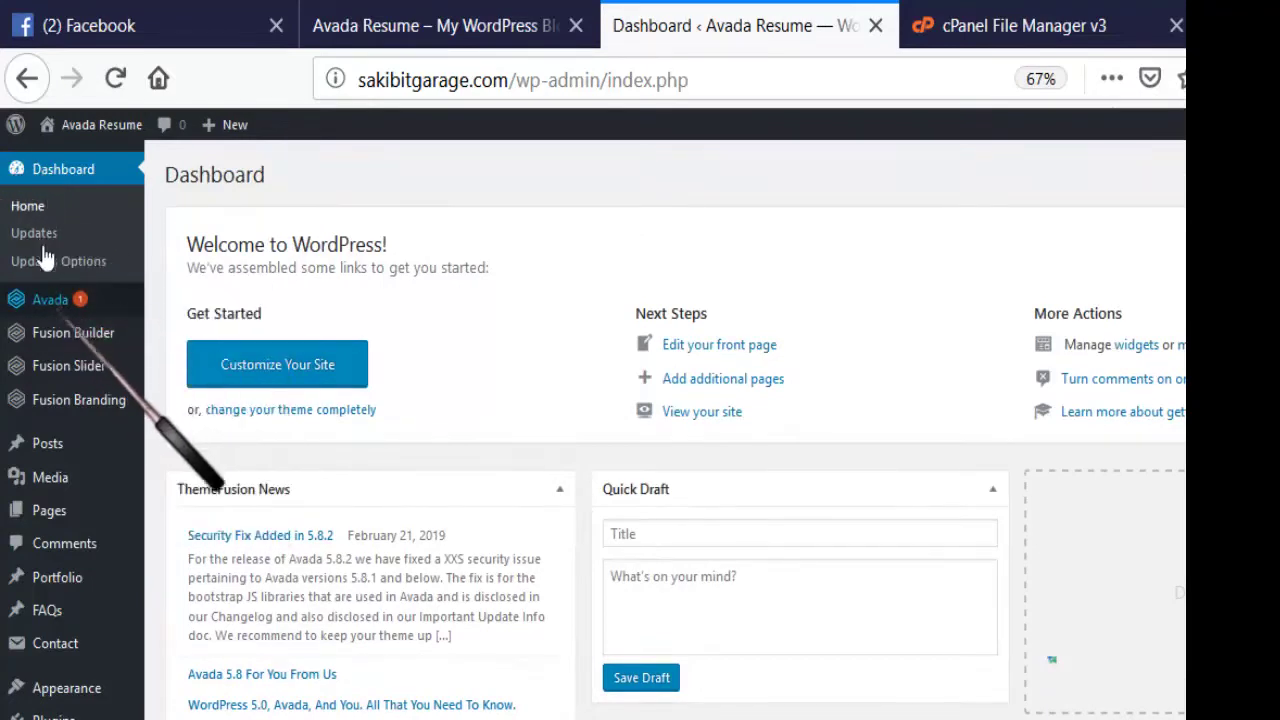
mouse_move(50, 299)
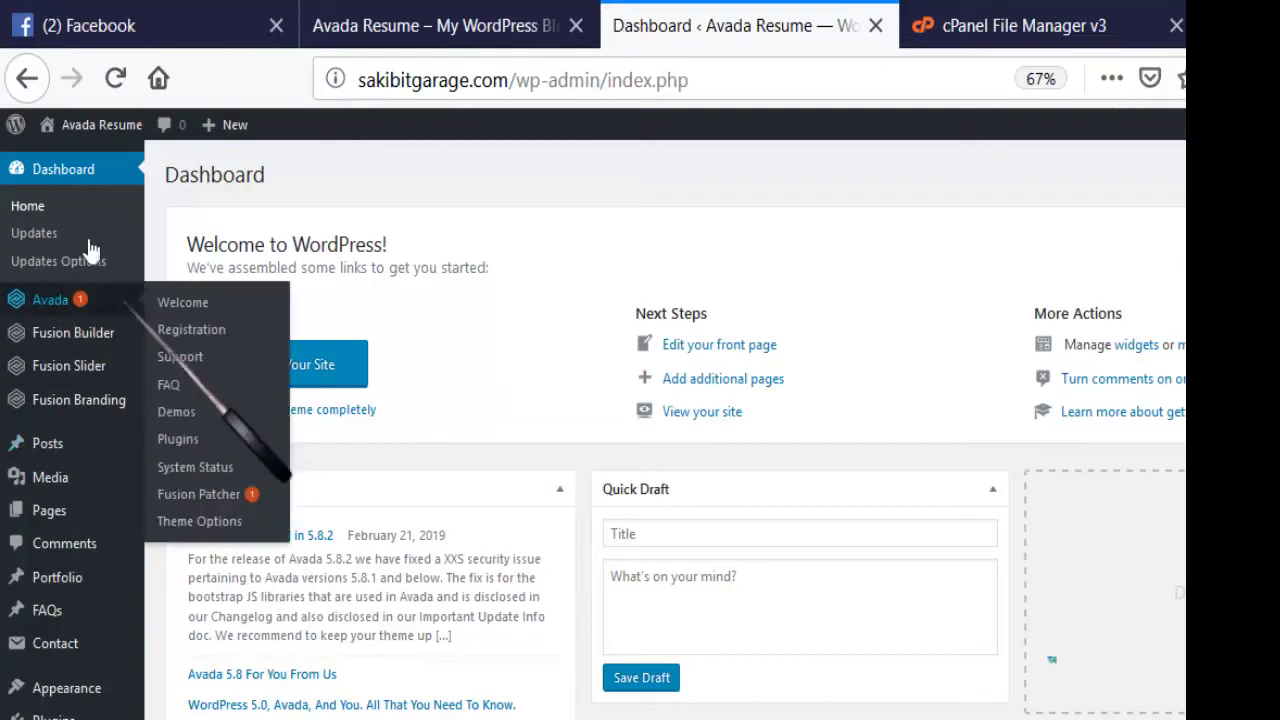
left_click(177, 414)
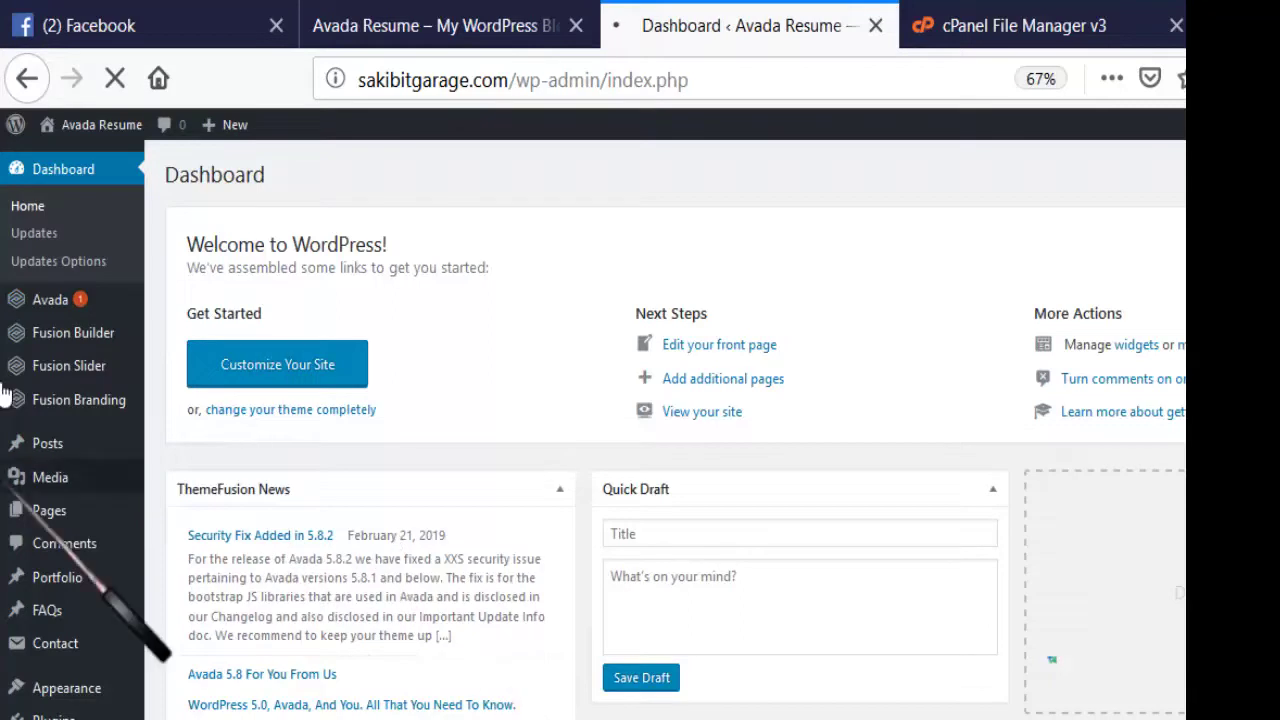
scroll(28, 460, "down", 5)
mouse_move(20, 562)
scroll(437, 597, "up", 5)
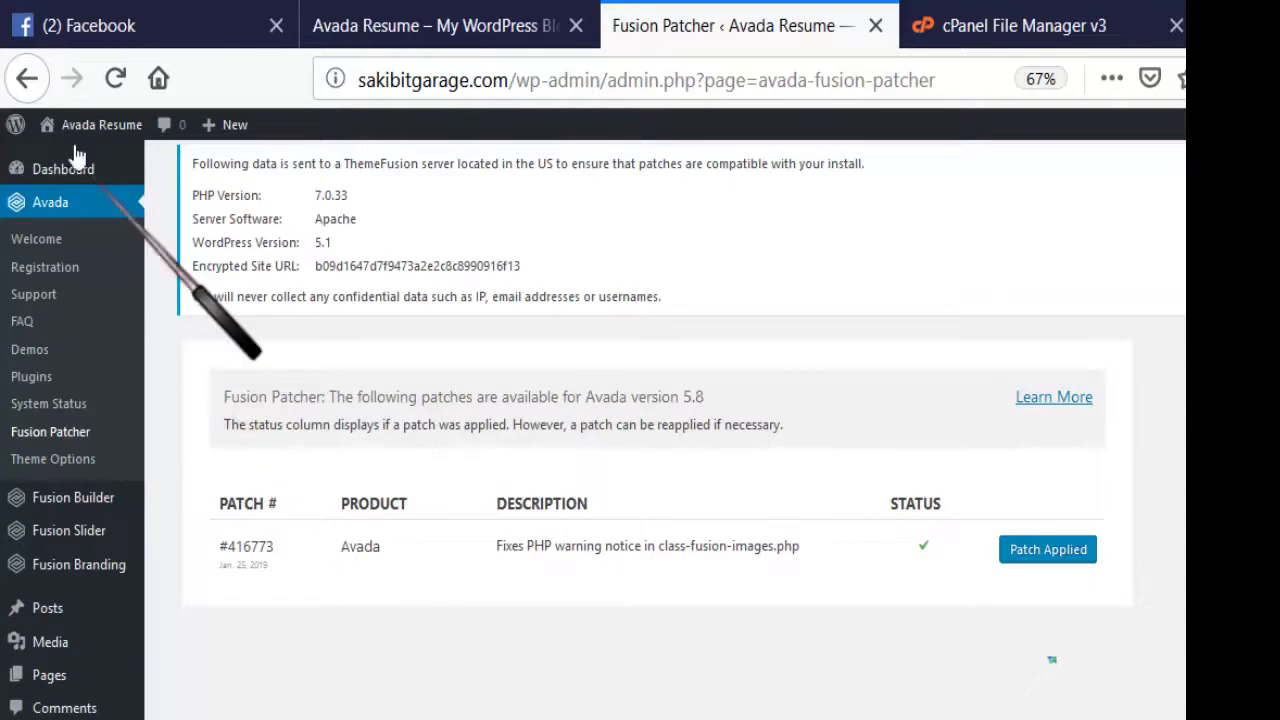
scroll(71, 443, "down", 5)
scroll(250, 438, "up", 5)
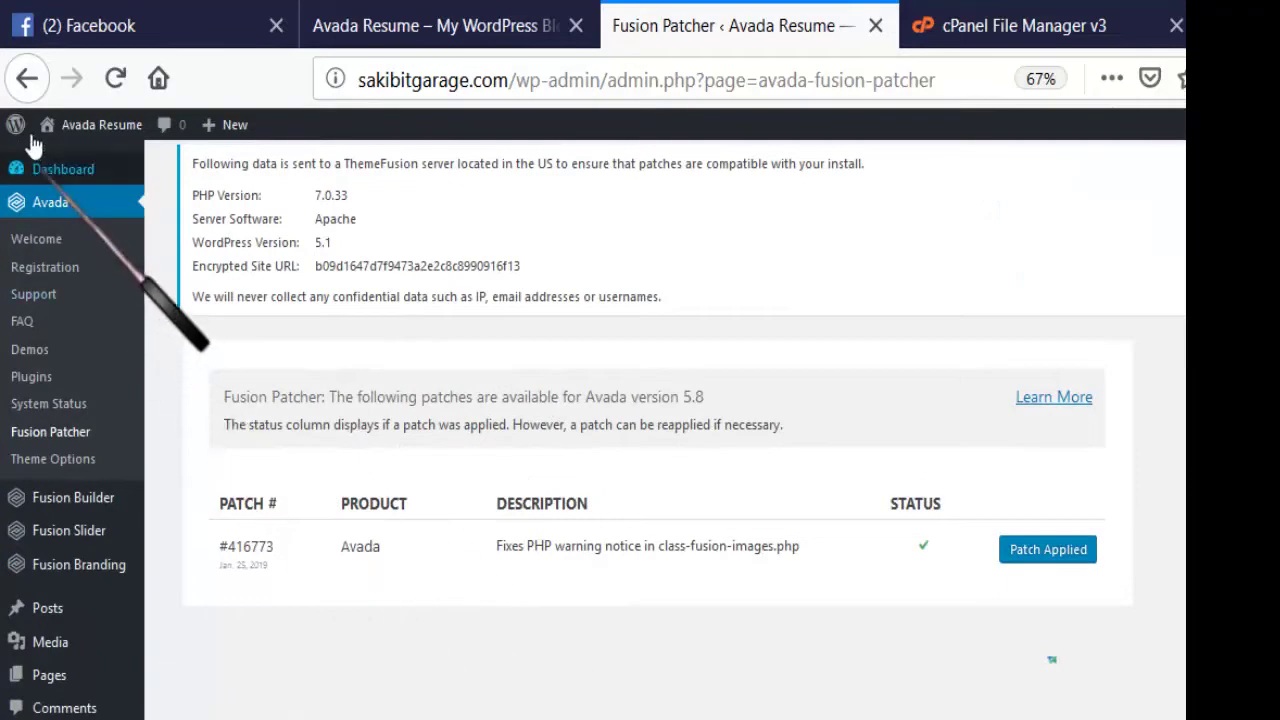
- Go back to the dashboard, open the Updates Options page, and enable all updates in the general settings
left_click(50, 169)
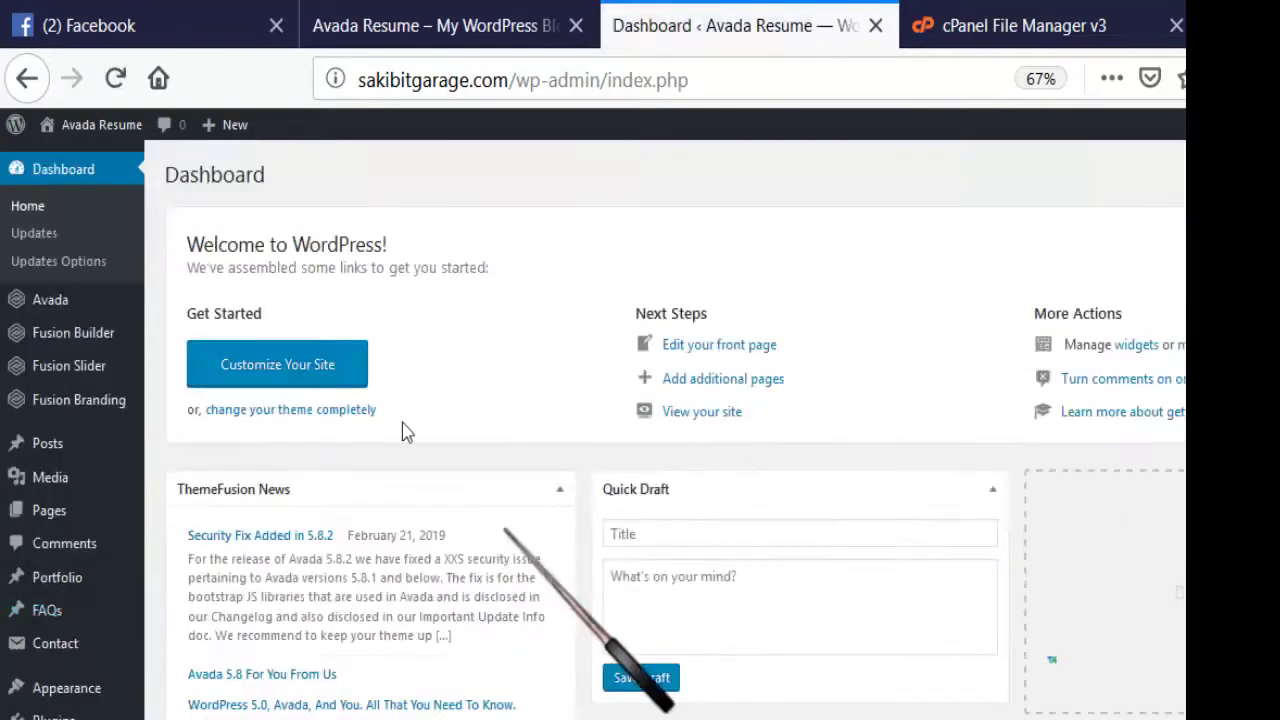
key("ctrl+plus")
key("ctrl+plus")
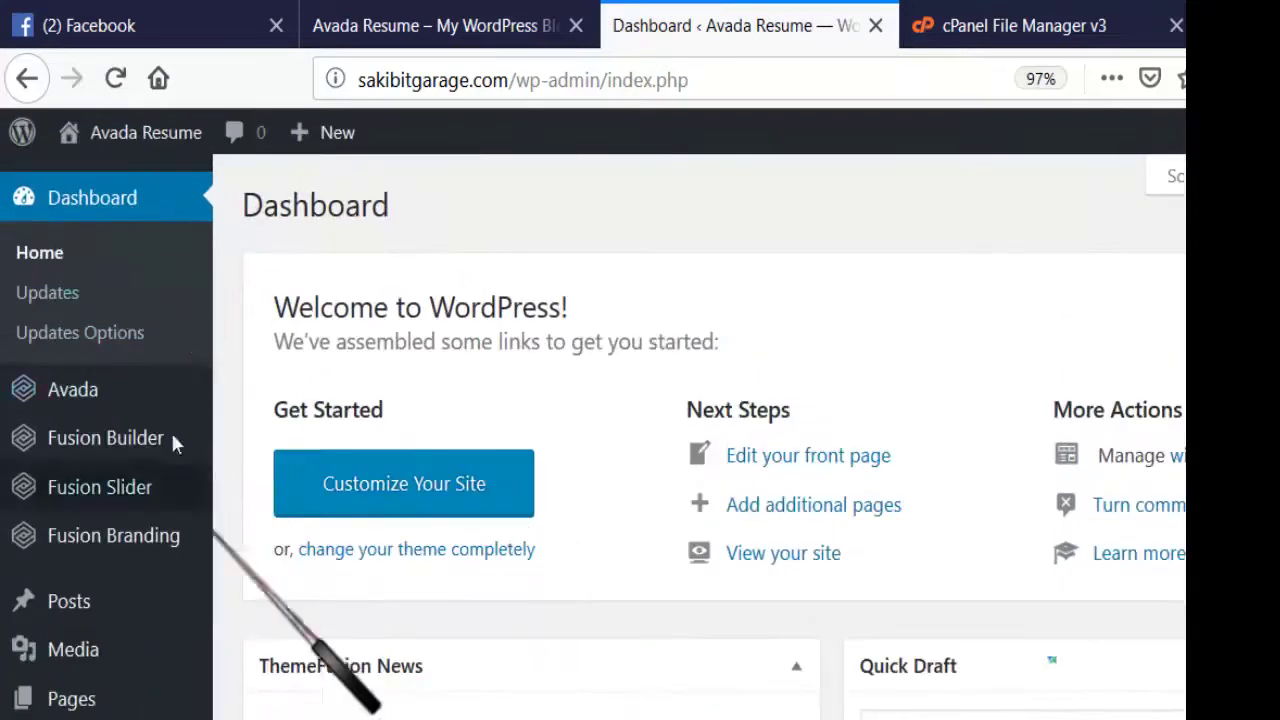
key("ctrl+minus")
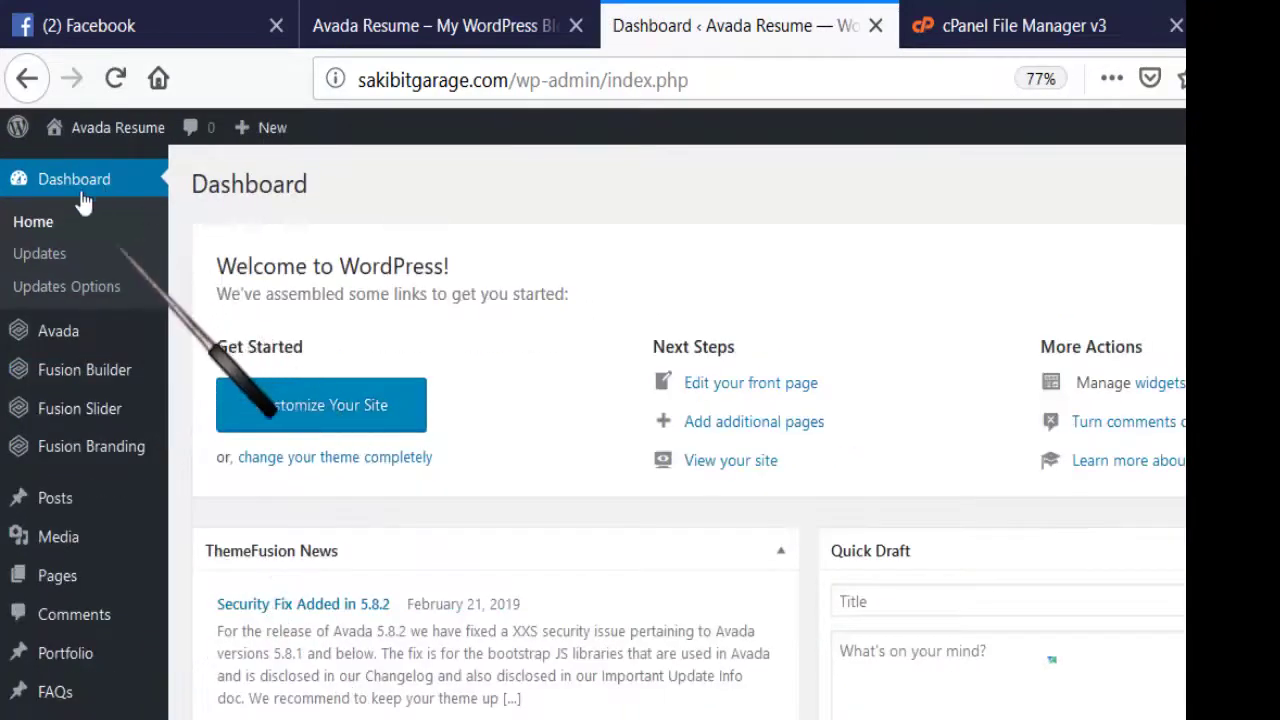
scroll(225, 370, "down", 6)
scroll(254, 380, "up", 6)
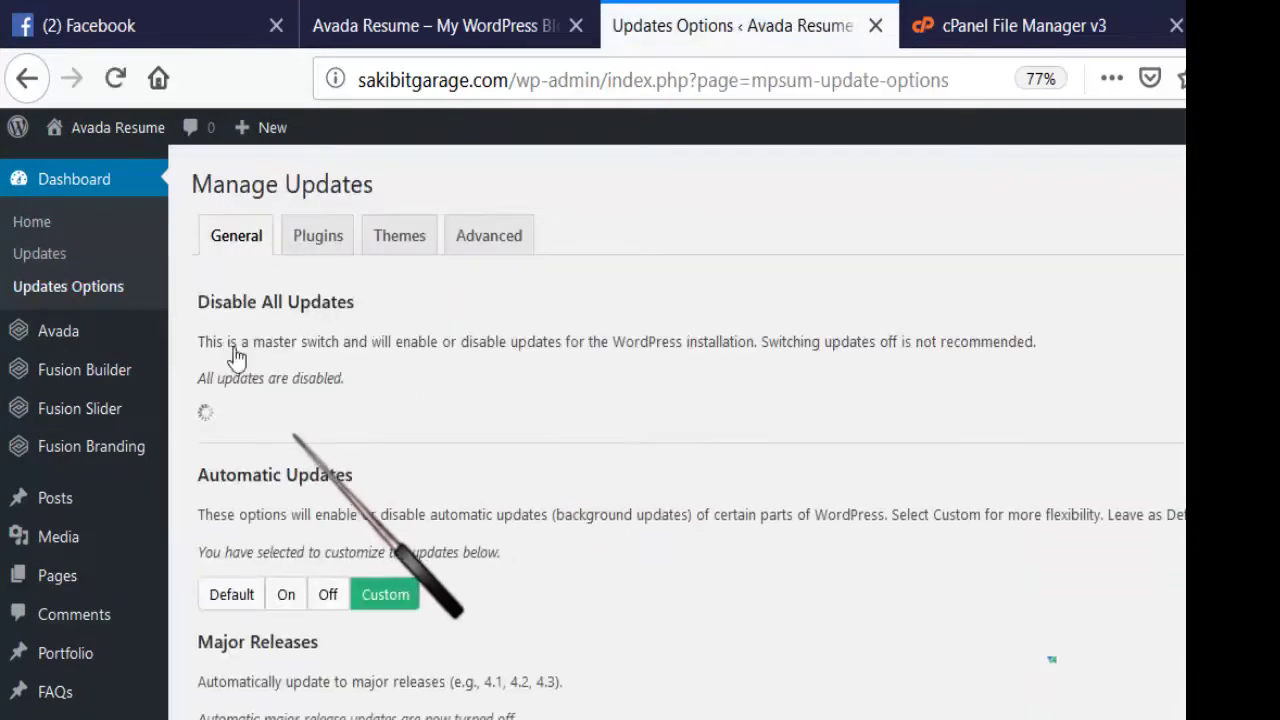
scroll(400, 352, "down", 3)
scroll(400, 352, "up", 3)
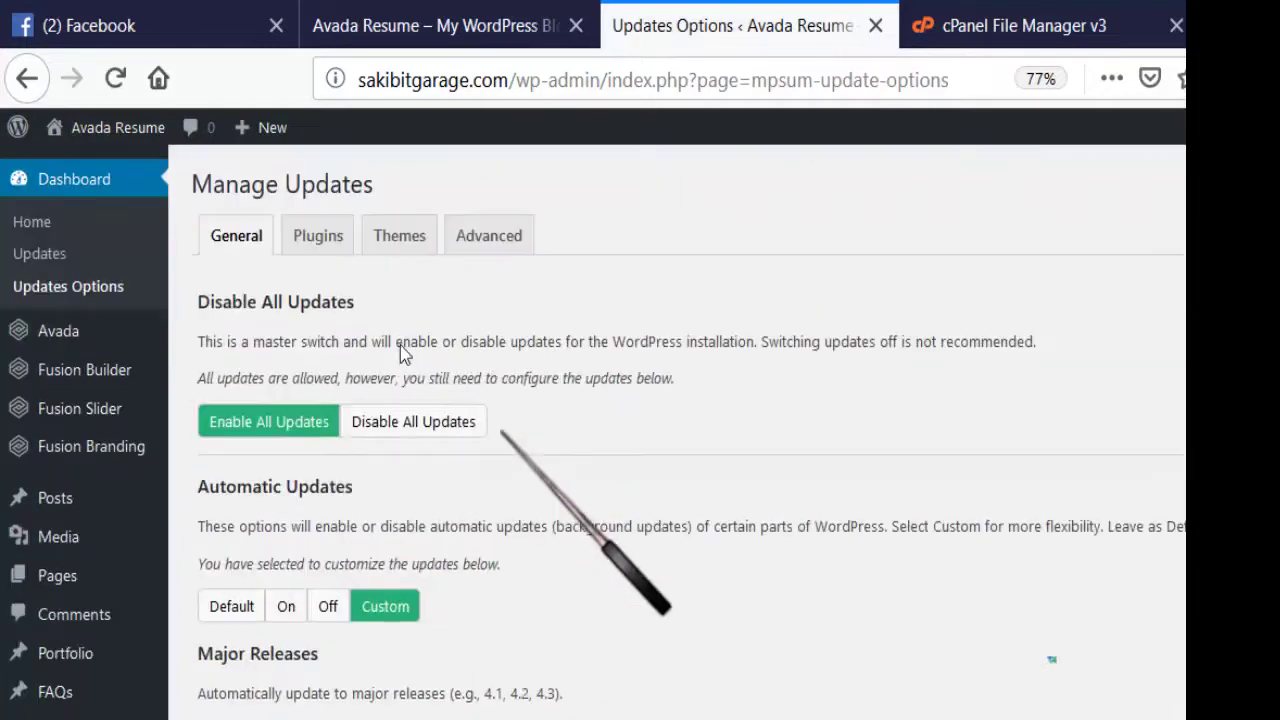
- Look through the general update settings, from automatic updates down to the browser nag and footer version options
scroll(400, 350, "down", 2)
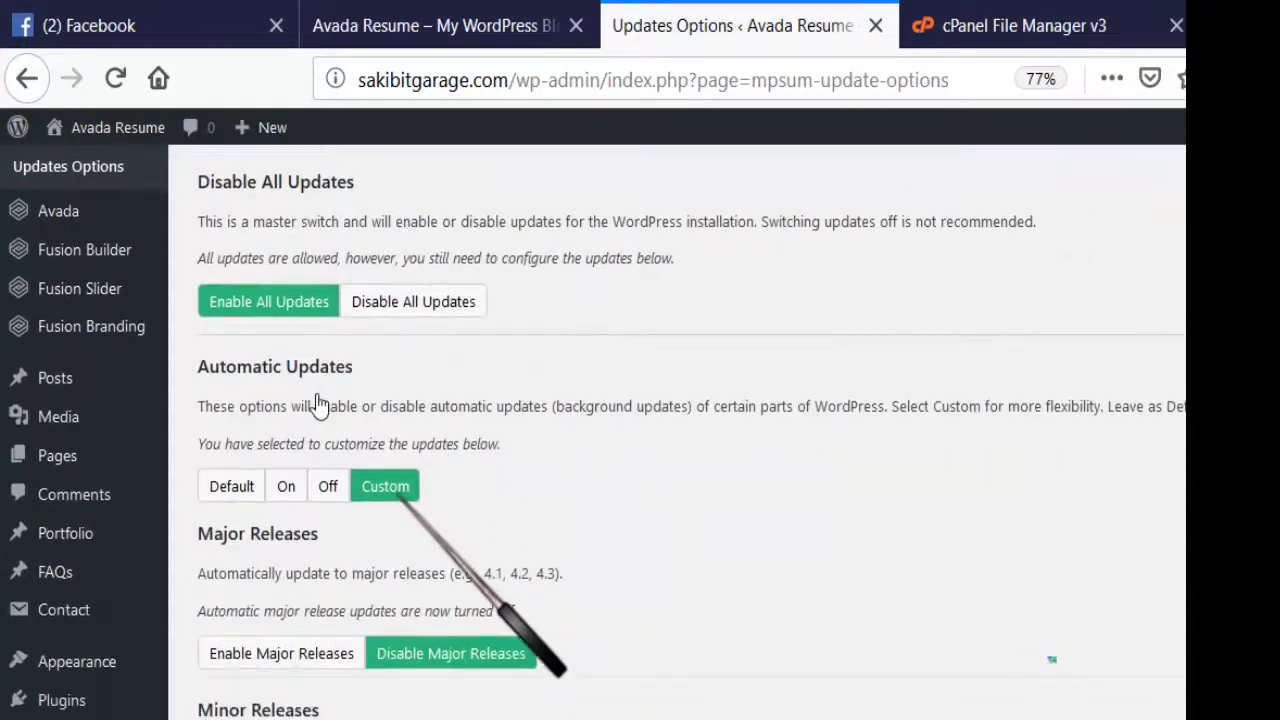
scroll(318, 404, "down", 2)
scroll(310, 430, "down", 4)
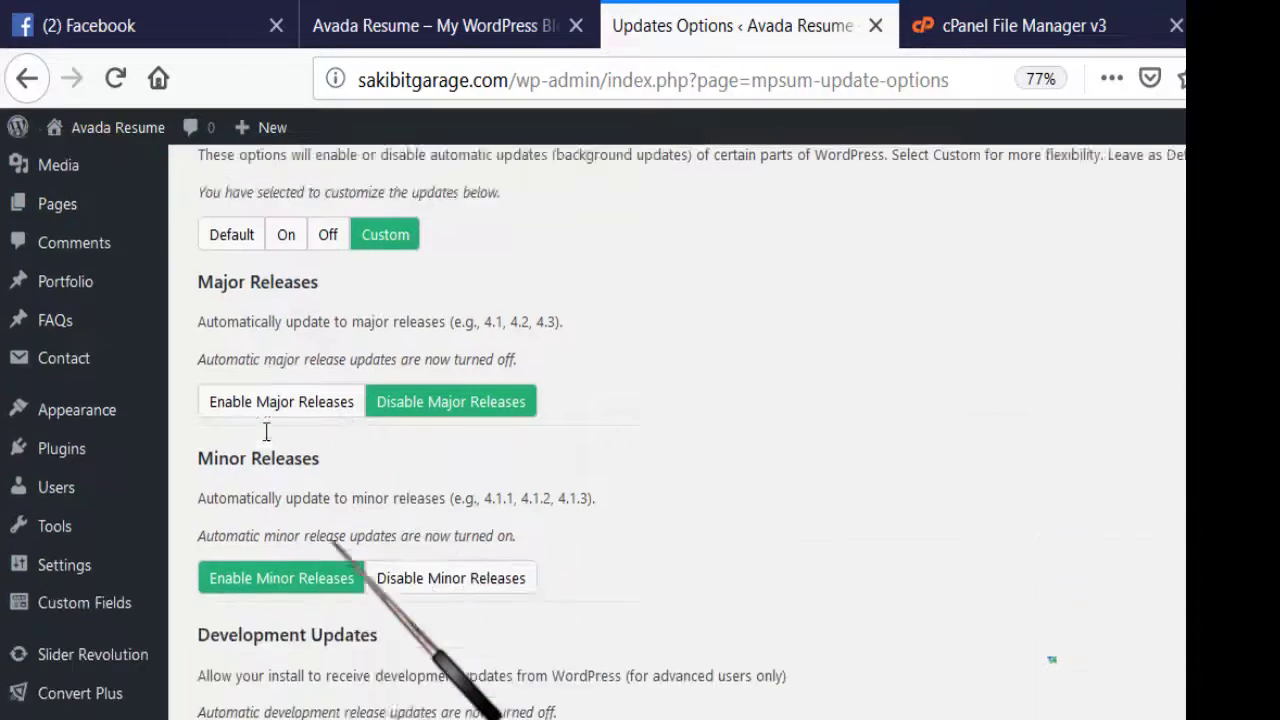
scroll(245, 390, "up", 4)
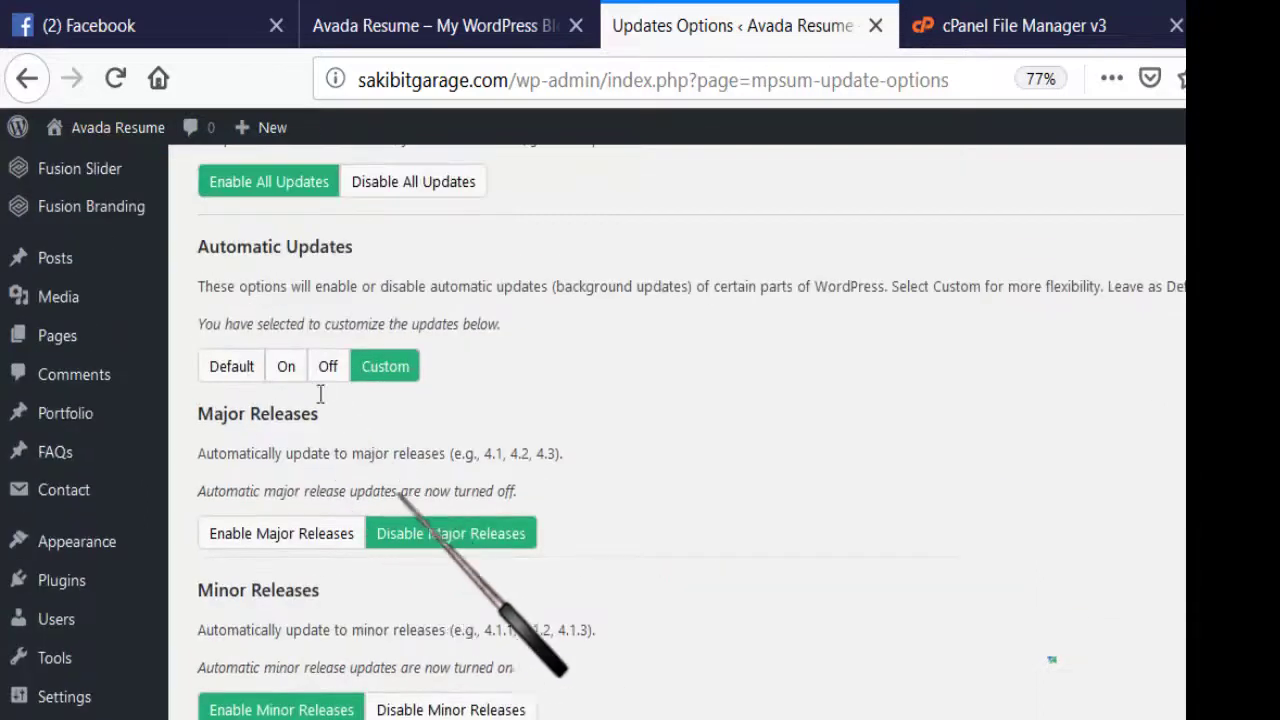
scroll(300, 470, "down", 2)
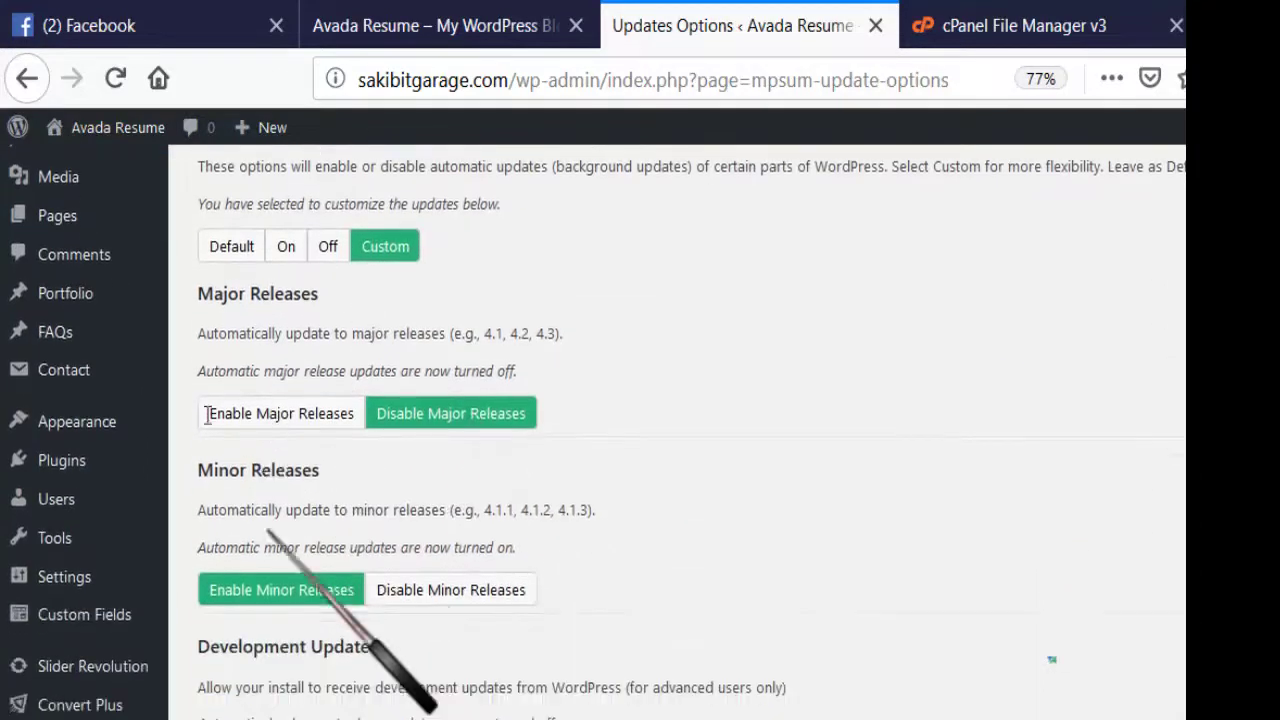
scroll(265, 497, "down", 20)
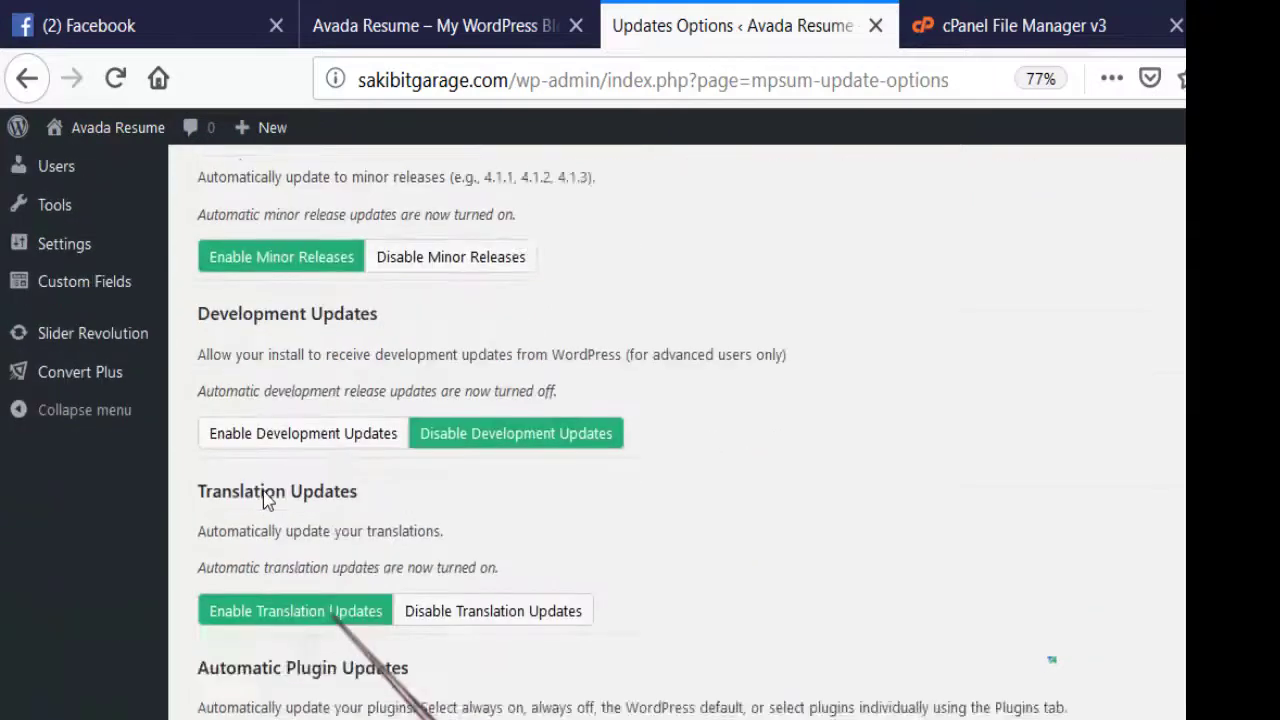
scroll(258, 467, "down", 9)
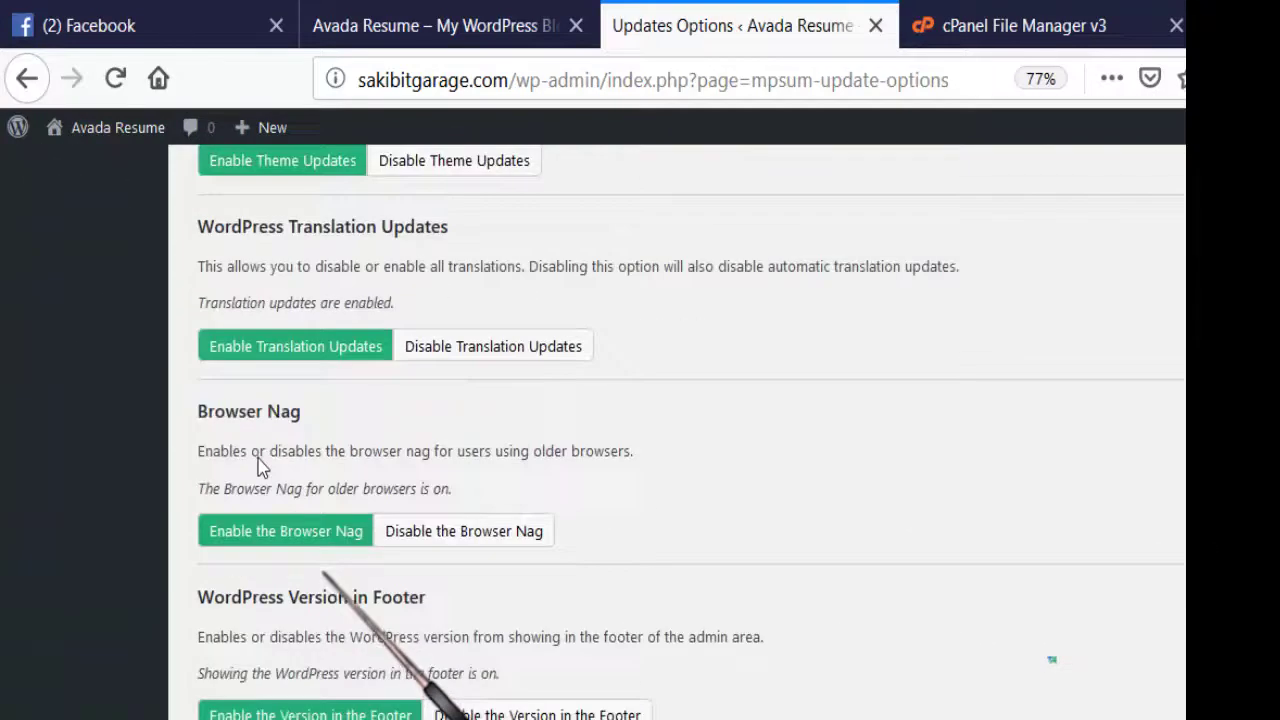
scroll(258, 467, "up", 20)
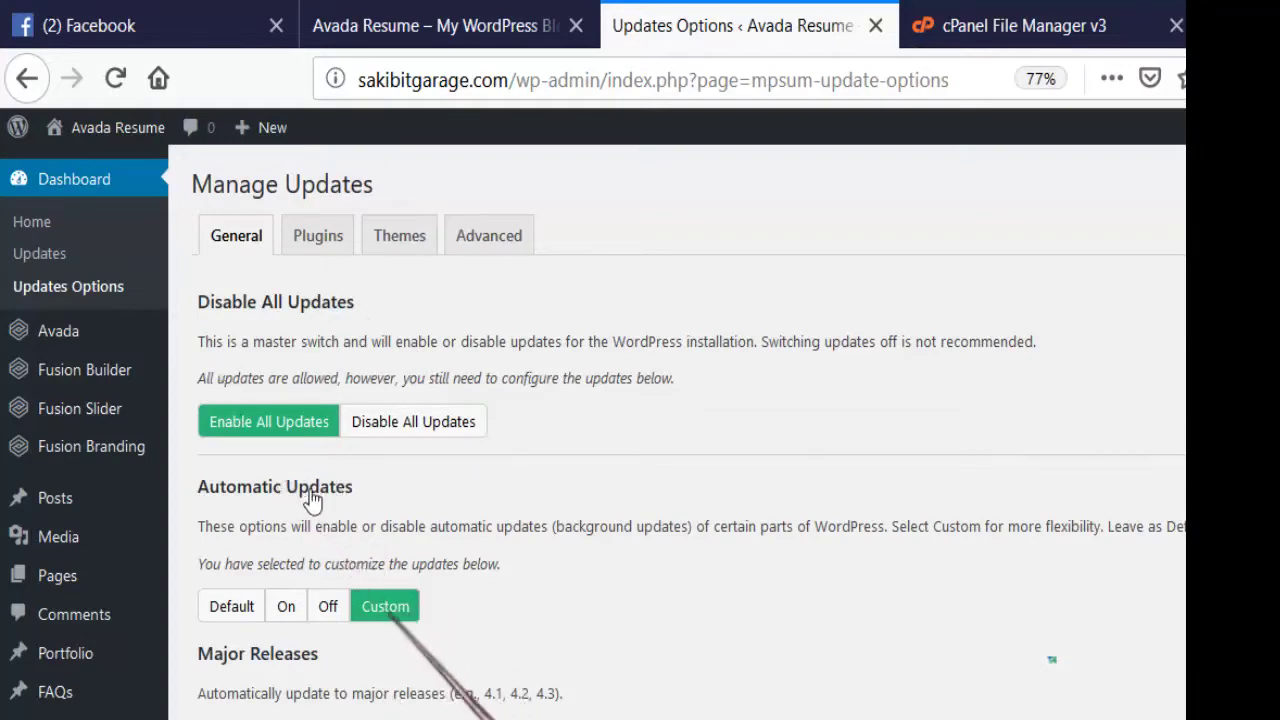
- Review the general settings for major and minor releases, translations, and automatic plugin and theme updates
scroll(313, 492, "down", 5)
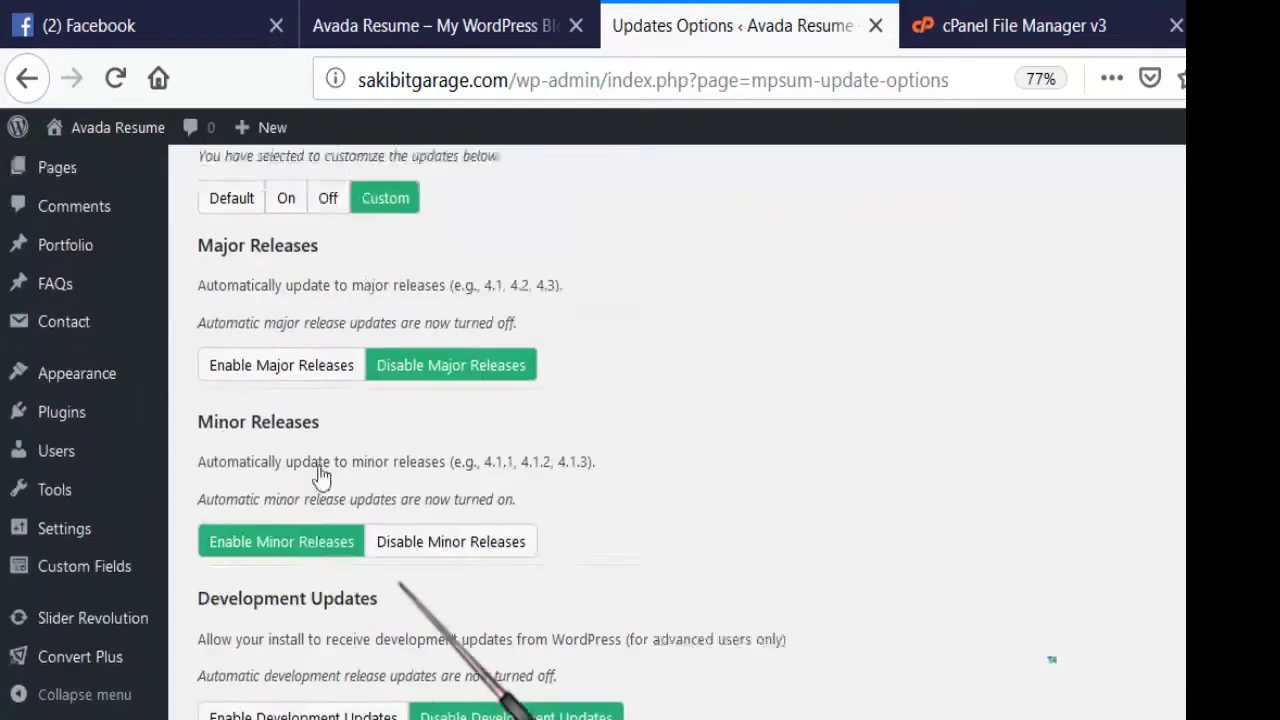
scroll(320, 475, "down", 6)
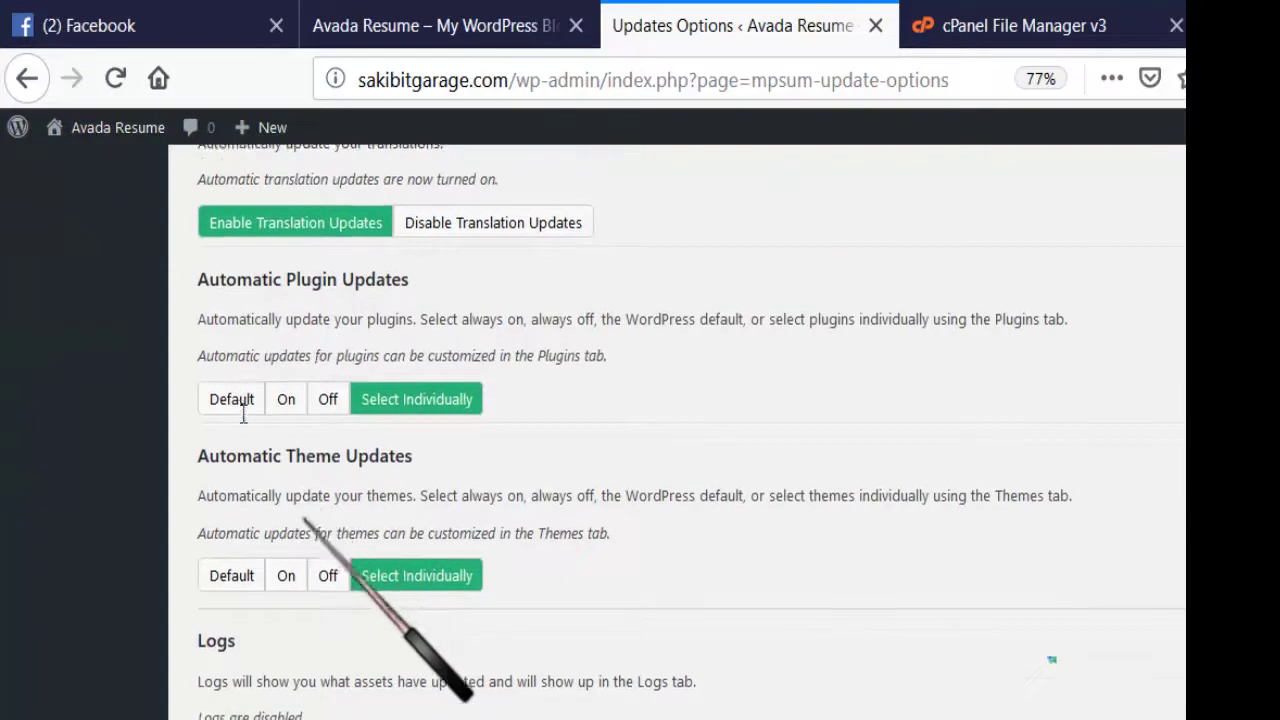
scroll(245, 415, "down", 1)
scroll(245, 422, "up", 3)
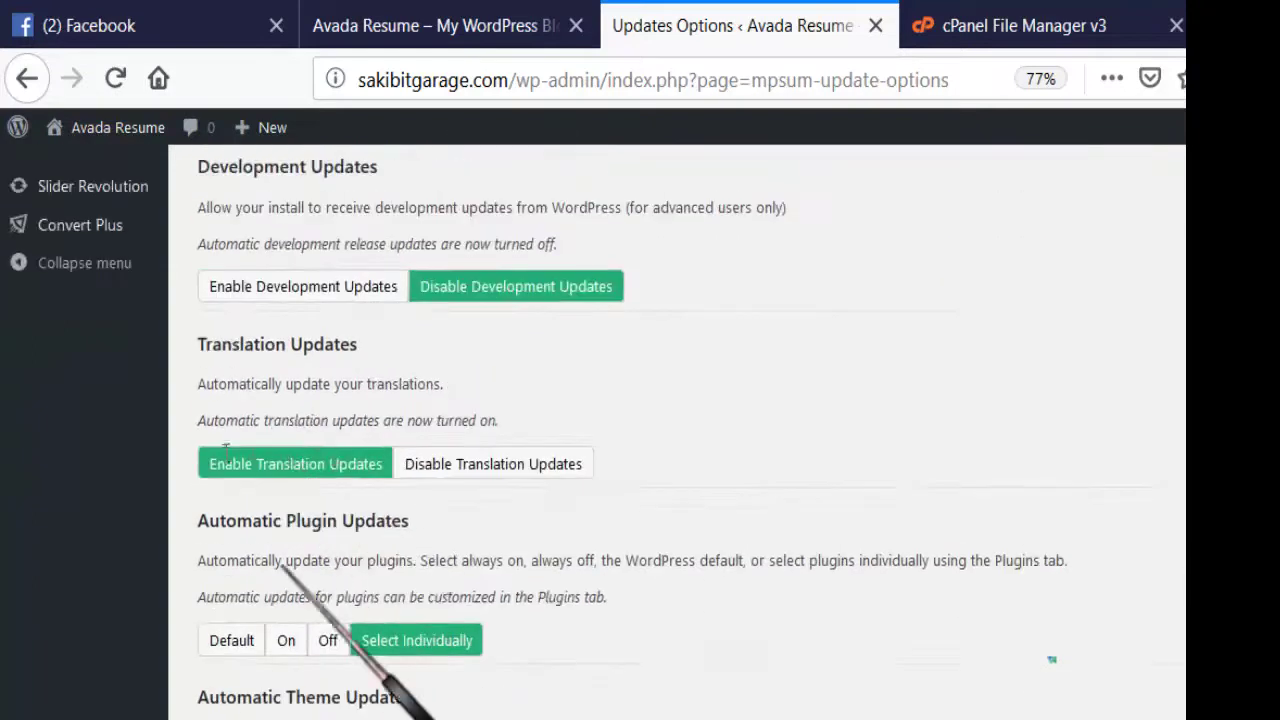
scroll(355, 530, "down", 3)
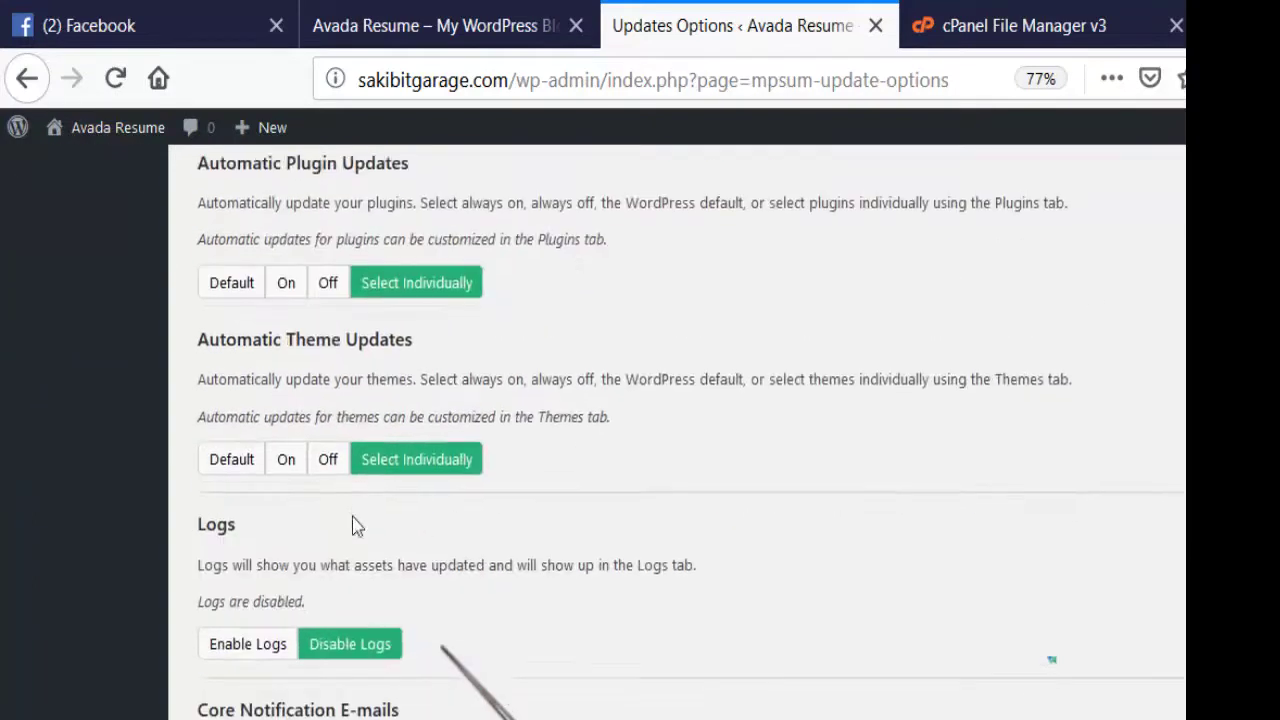
scroll(320, 362, "down", 2)
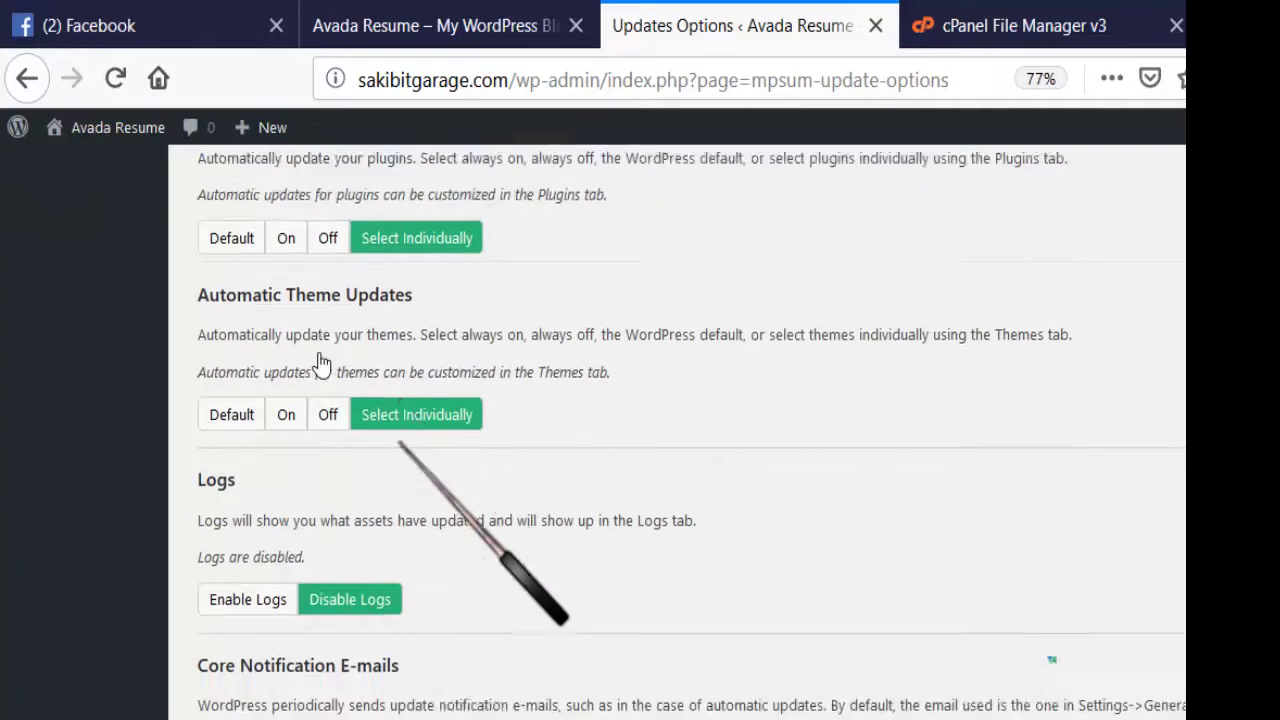
scroll(228, 487, "up", 3)
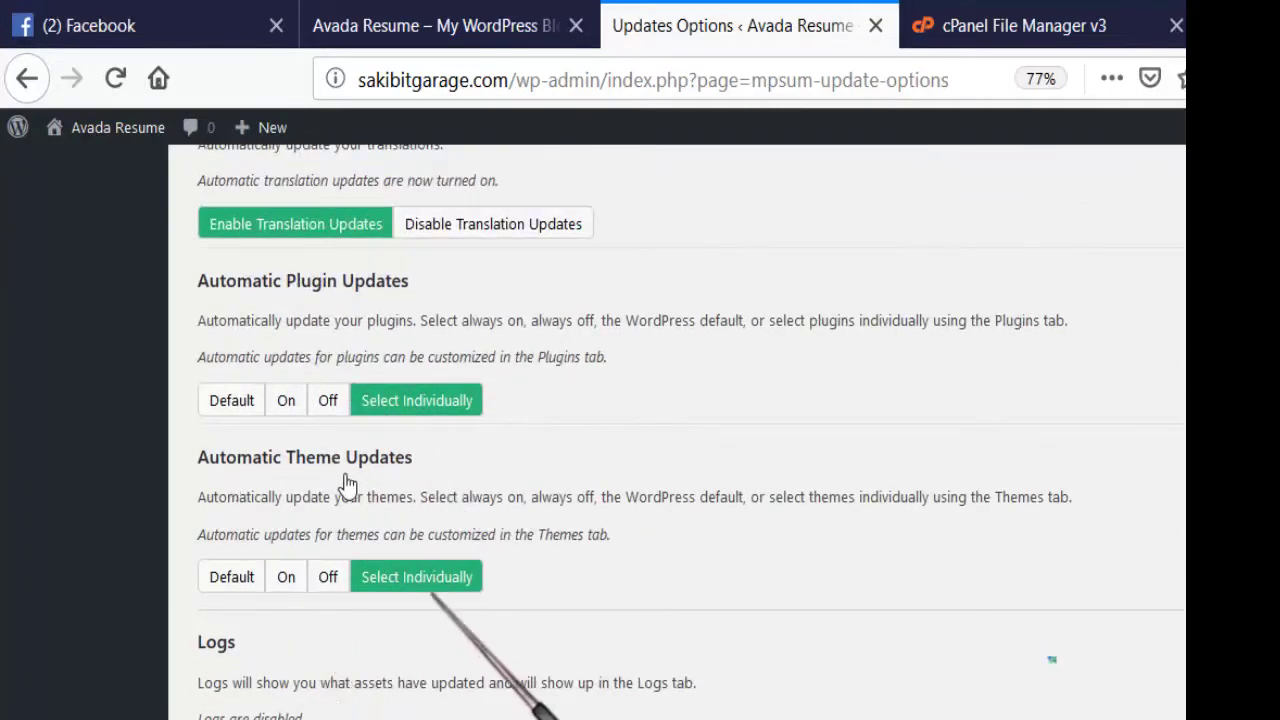
scroll(347, 478, "up", 5)
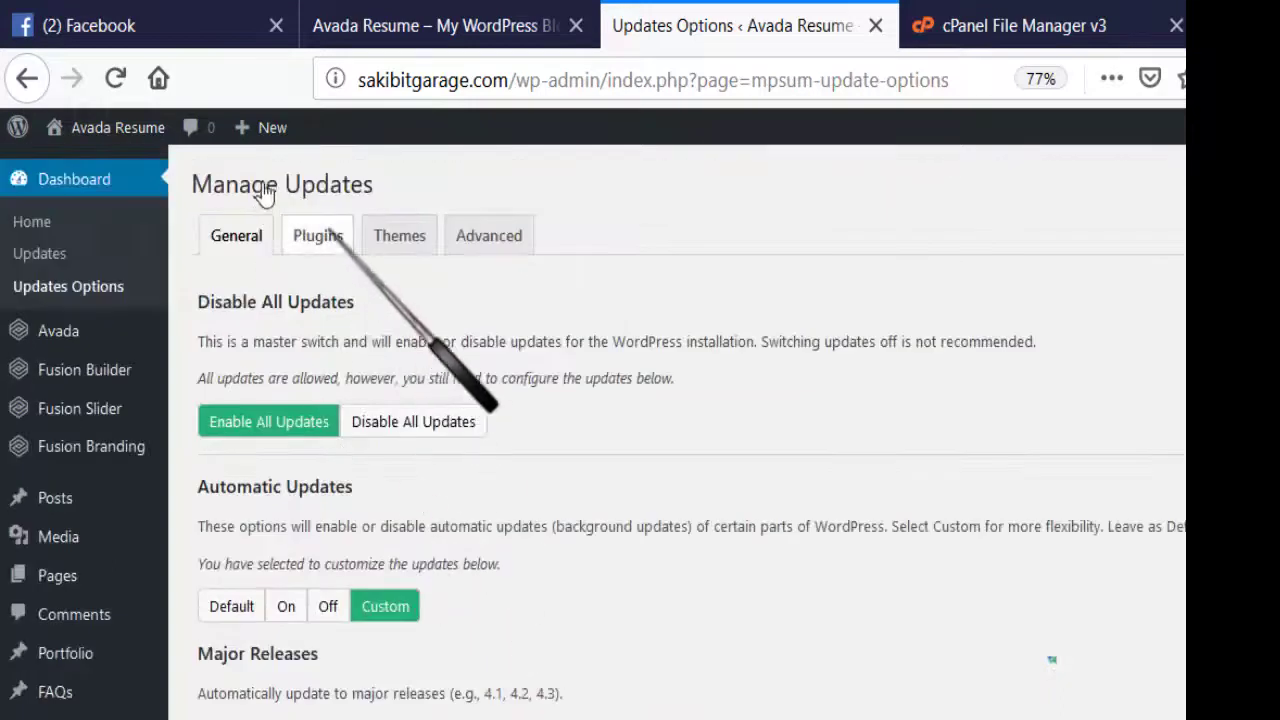
- Open the plugin update options and examine the update and automatic update switches of each listed plugin
left_click(322, 234)
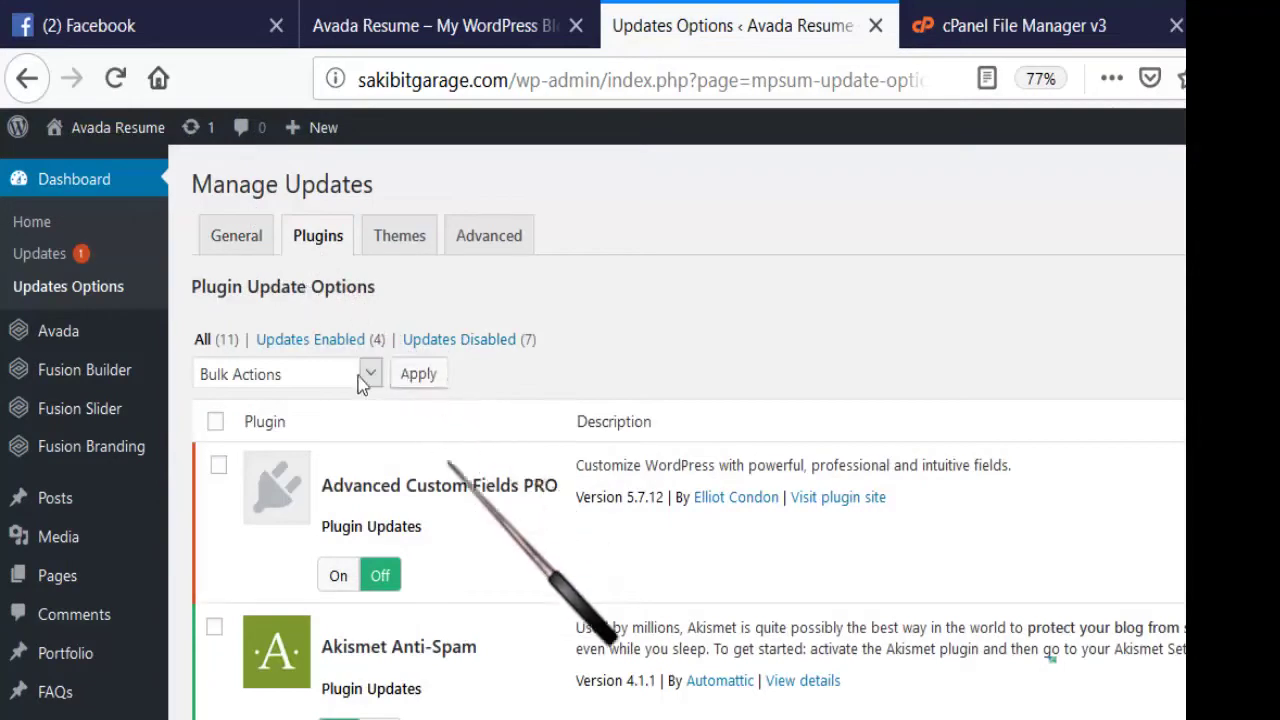
scroll(350, 330, "down", 5)
scroll(320, 360, "down", 2)
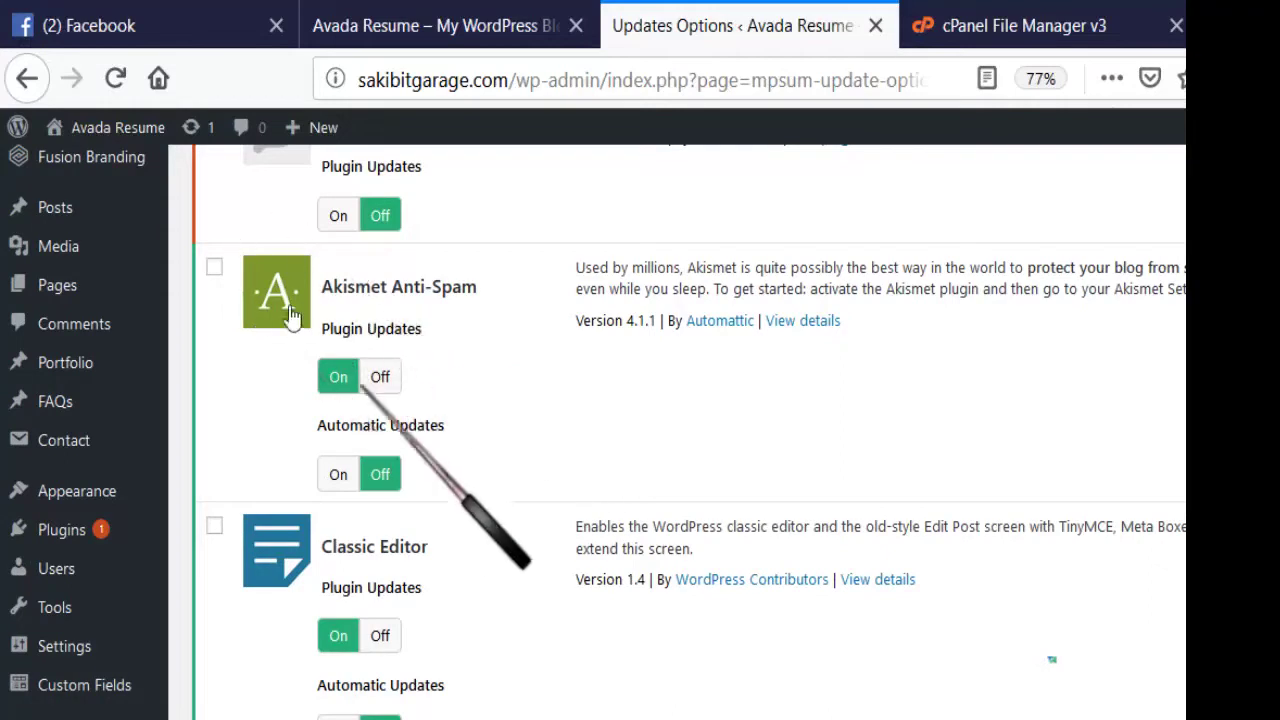
scroll(295, 370, "down", 3)
scroll(325, 440, "down", 10)
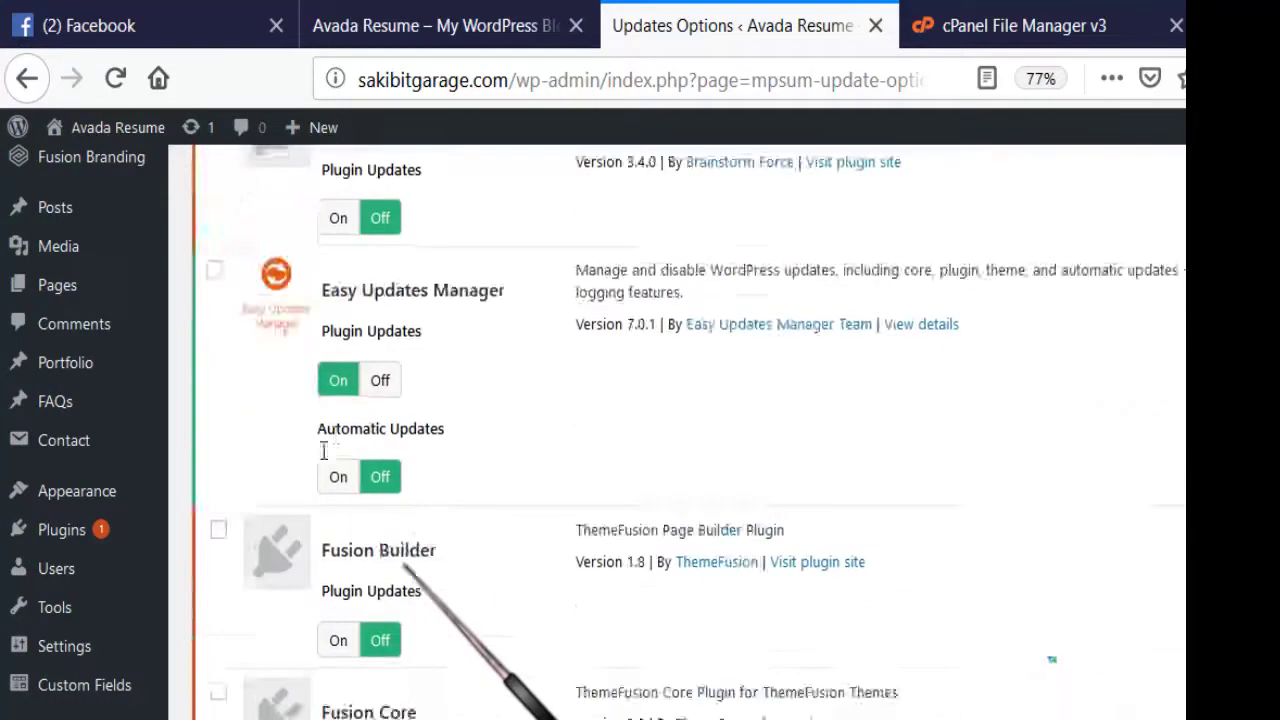
scroll(320, 449, "up", 7)
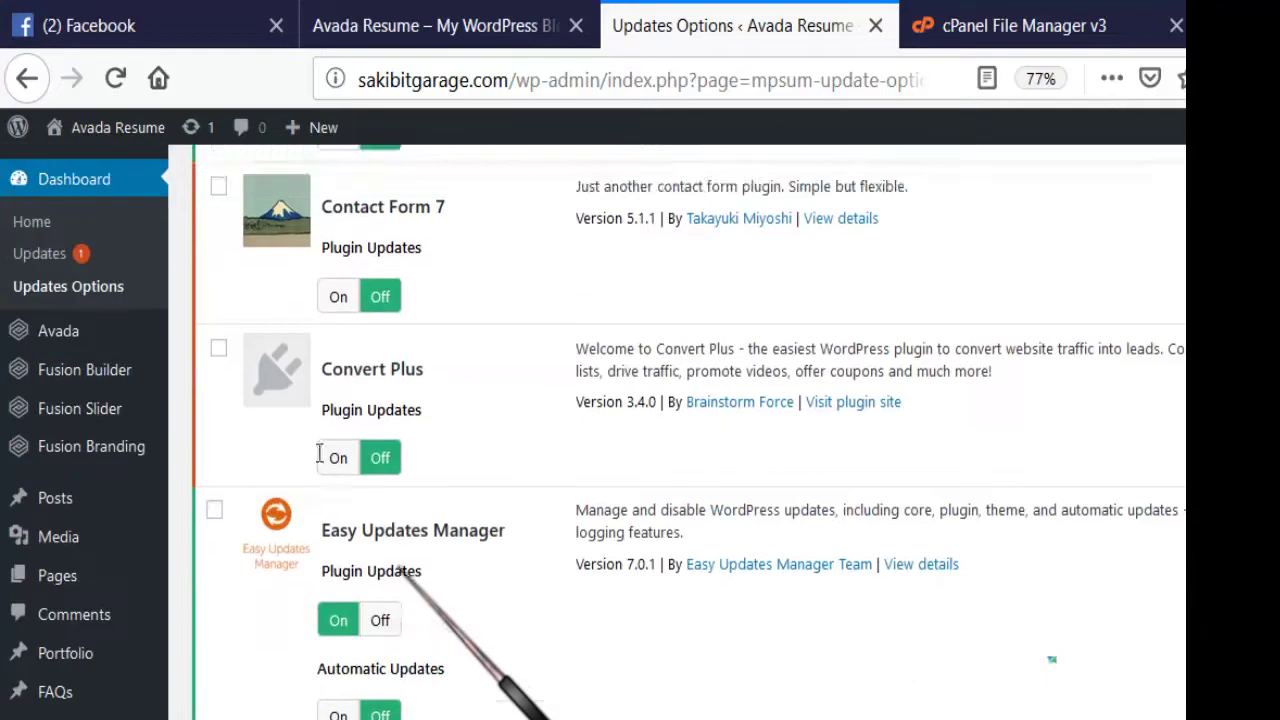
scroll(230, 530, "up", 10)
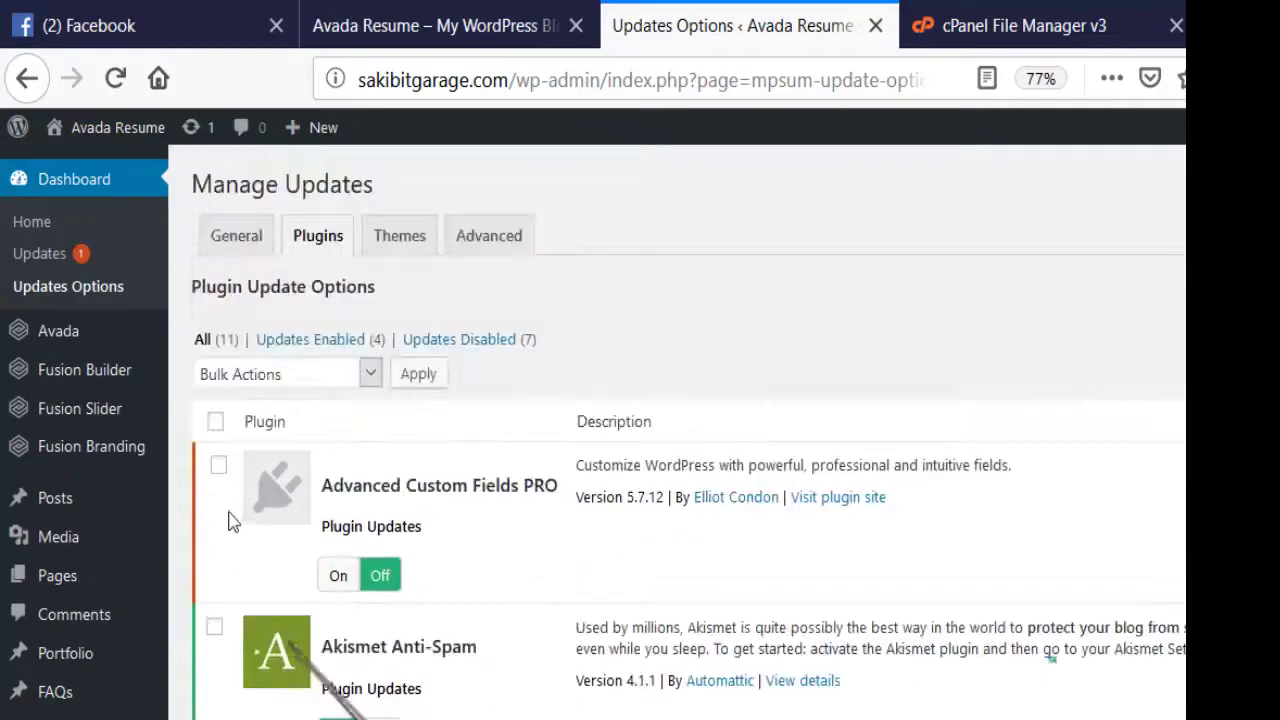
scroll(222, 492, "down", 4)
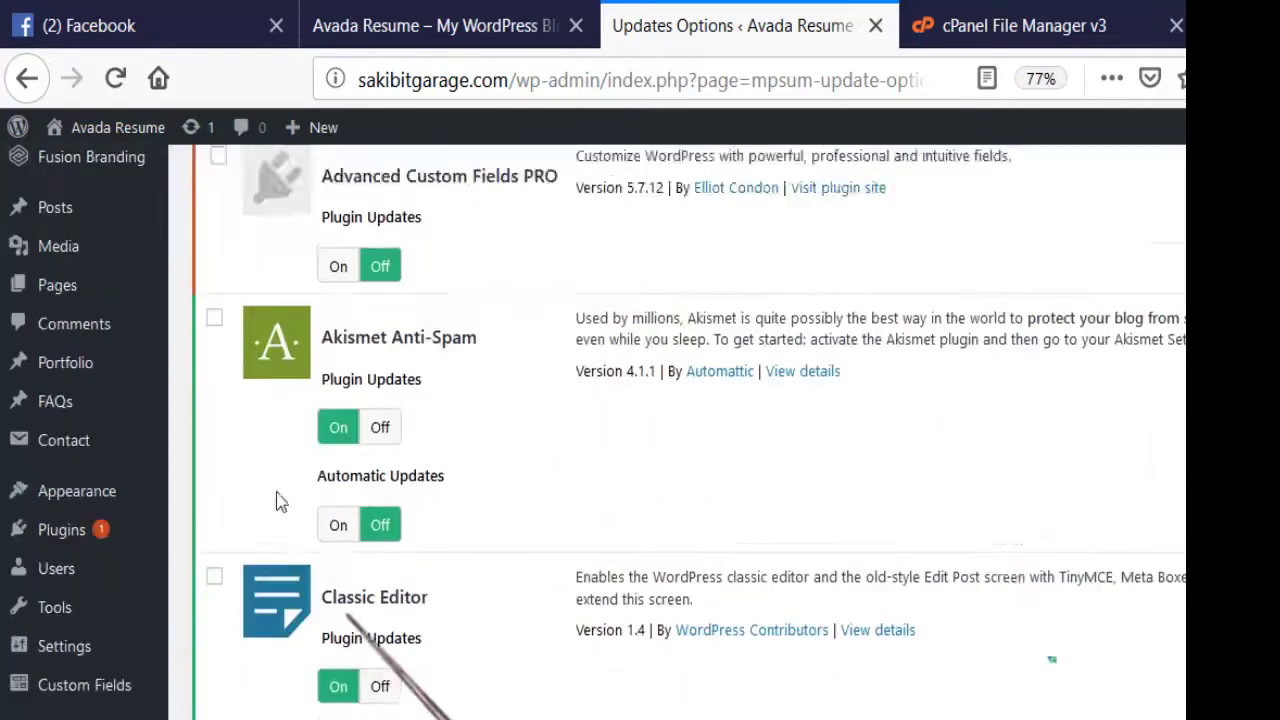
scroll(289, 521, "down", 2)
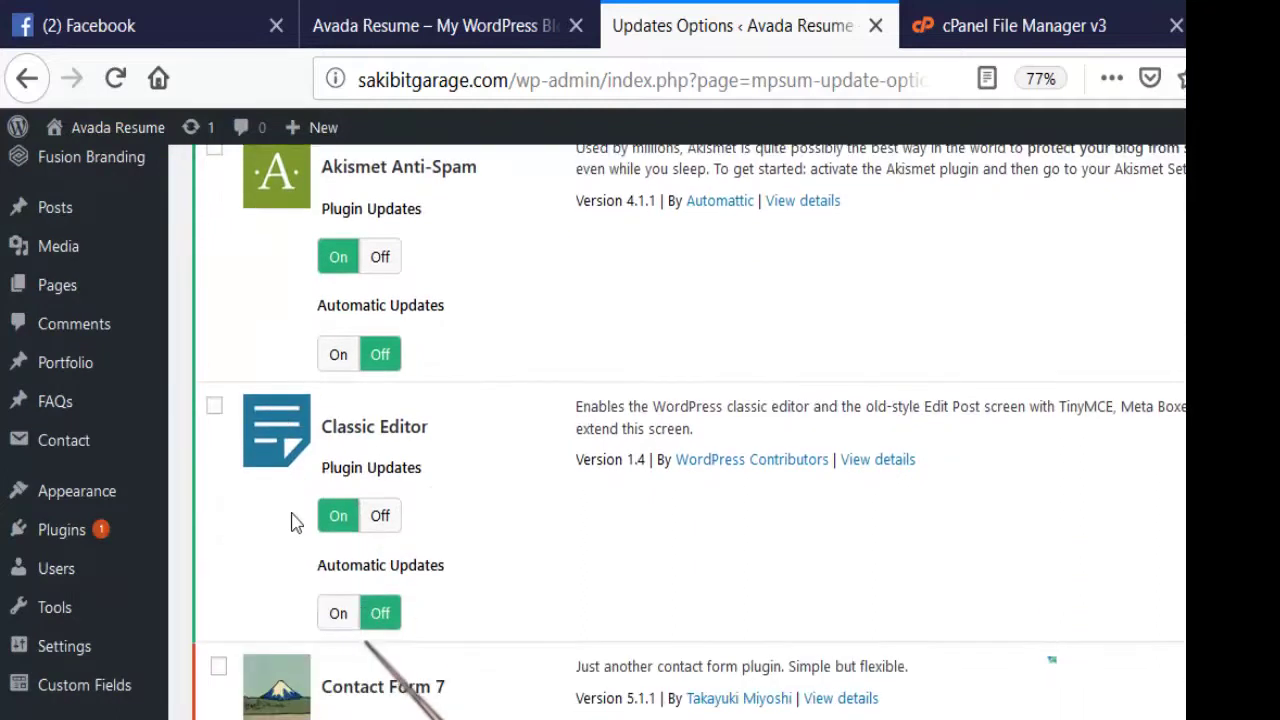
scroll(291, 521, "up", 5)
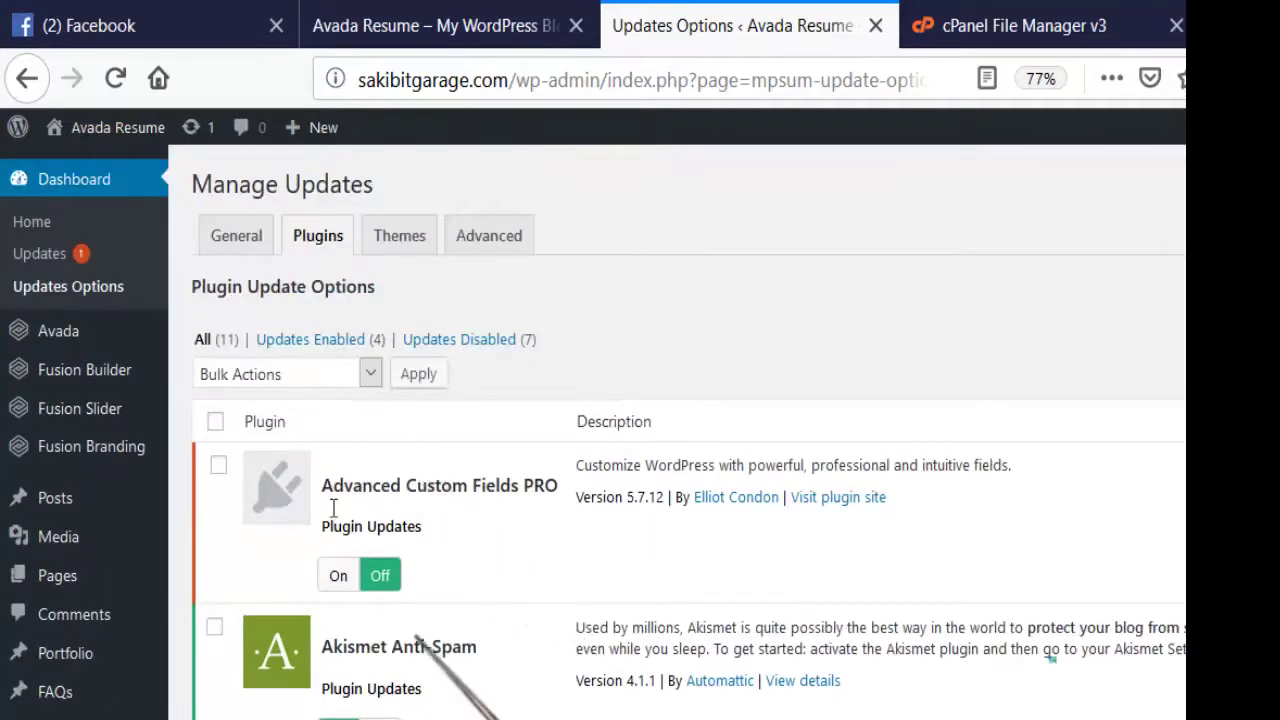
- Look at the bulk actions available for plugin updates and automatic updates without choosing one
left_click(255, 373)
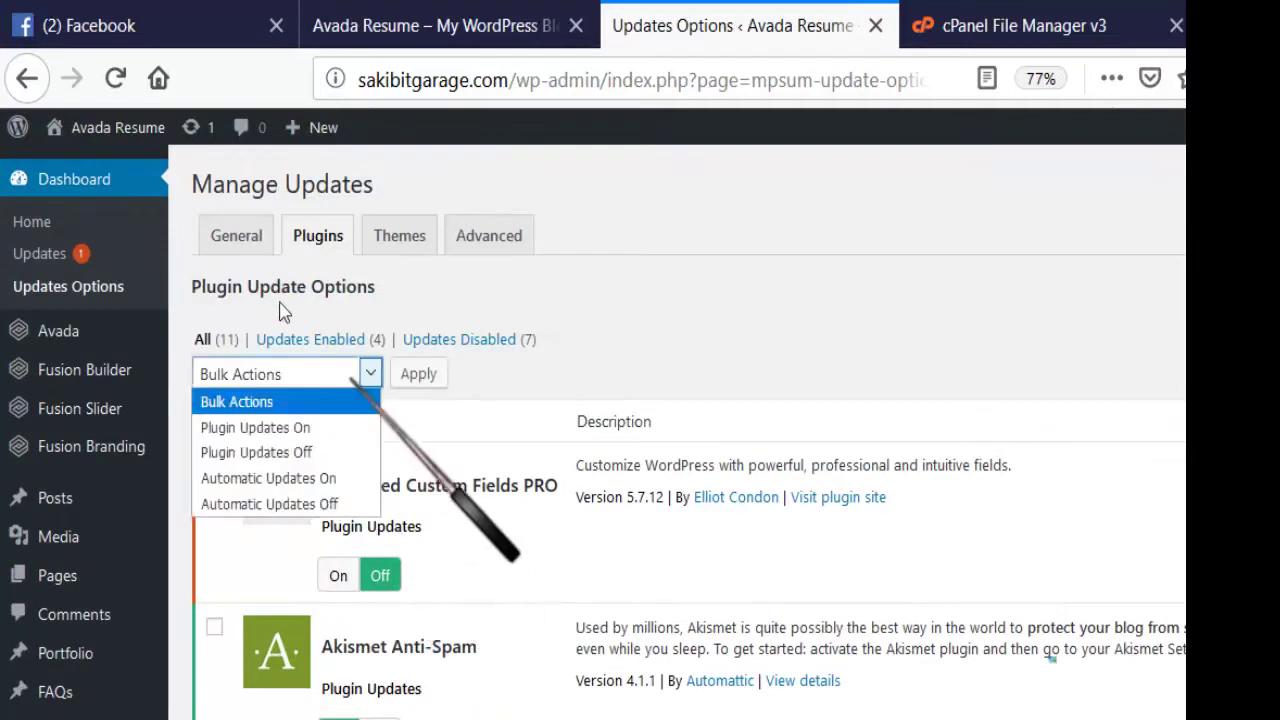
key("Down")
key("Down")
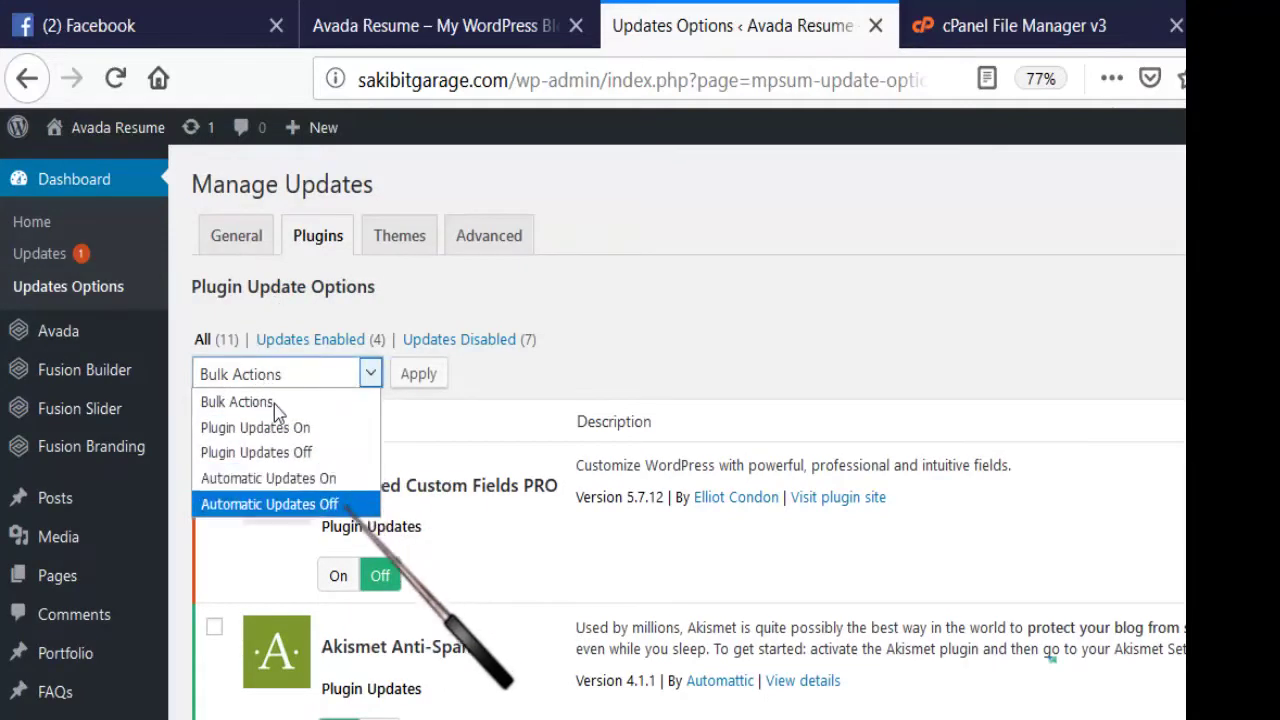
key("Up")
key("Up")
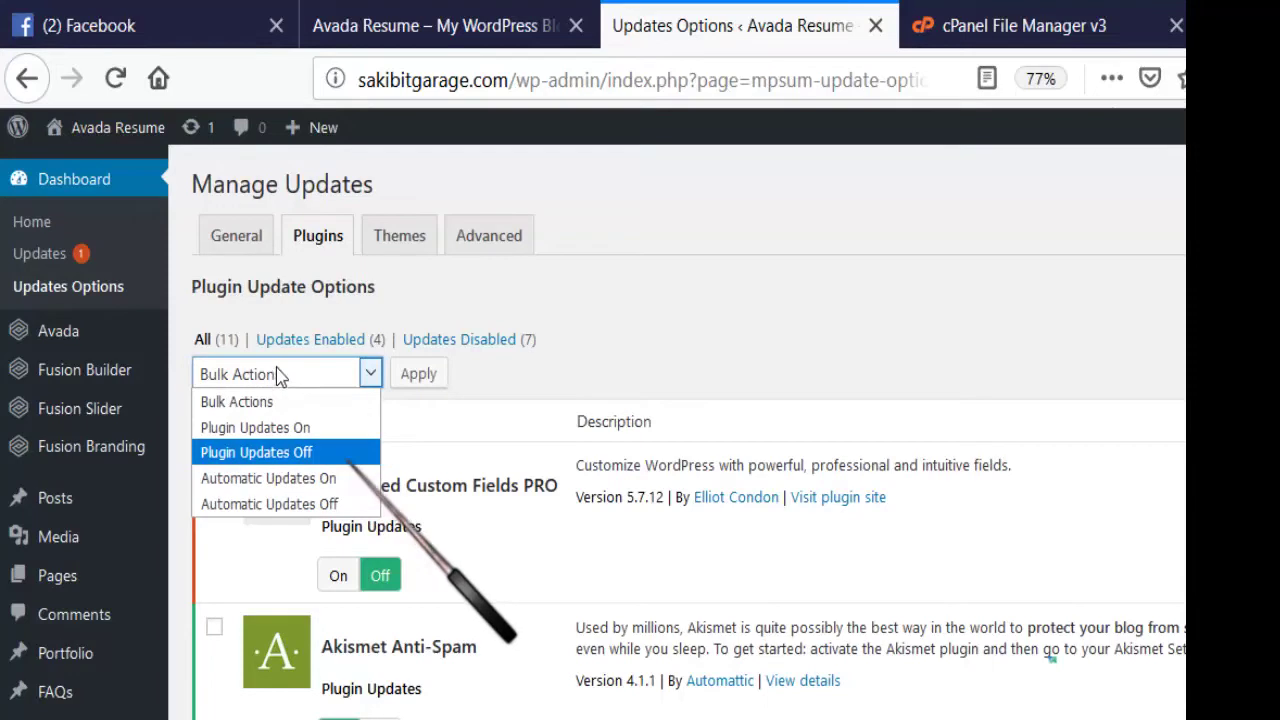
key("Up")
key("Up")
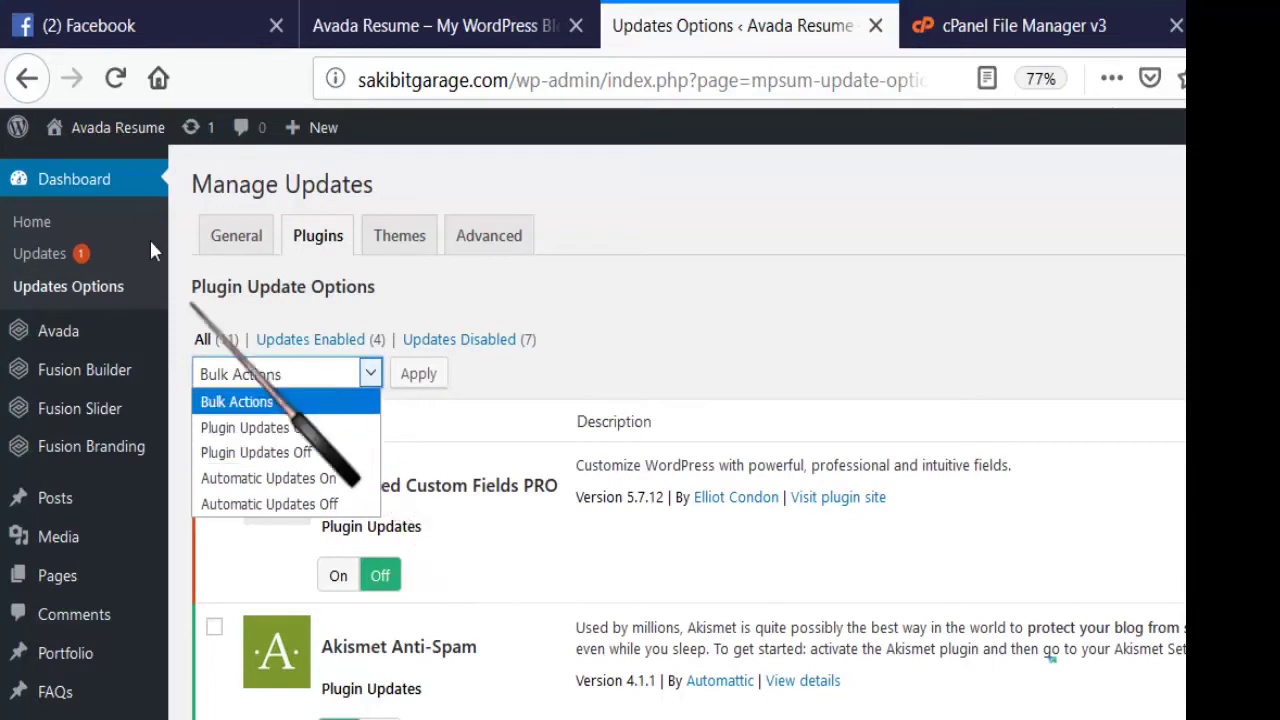
- Check the WordPress Updates page, and turn off plugin updates for Easy Updates Manager in the plugin update options
left_click(25, 190)
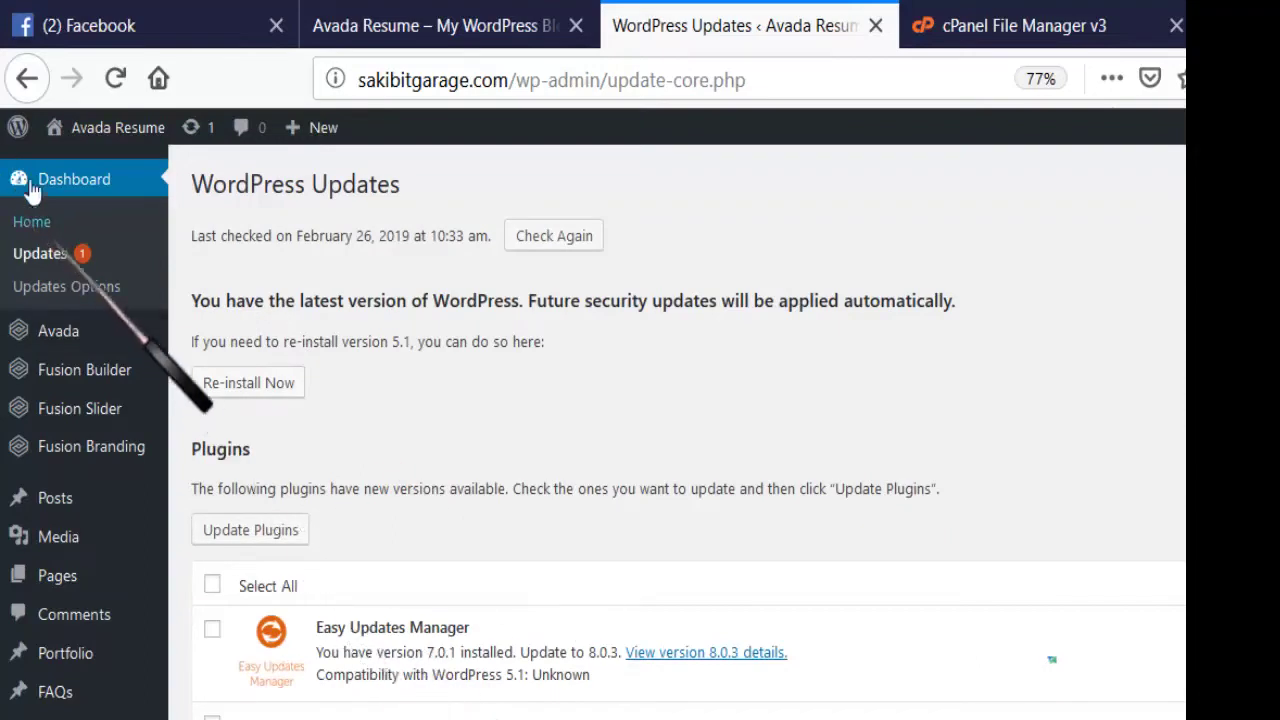
left_click(66, 286)
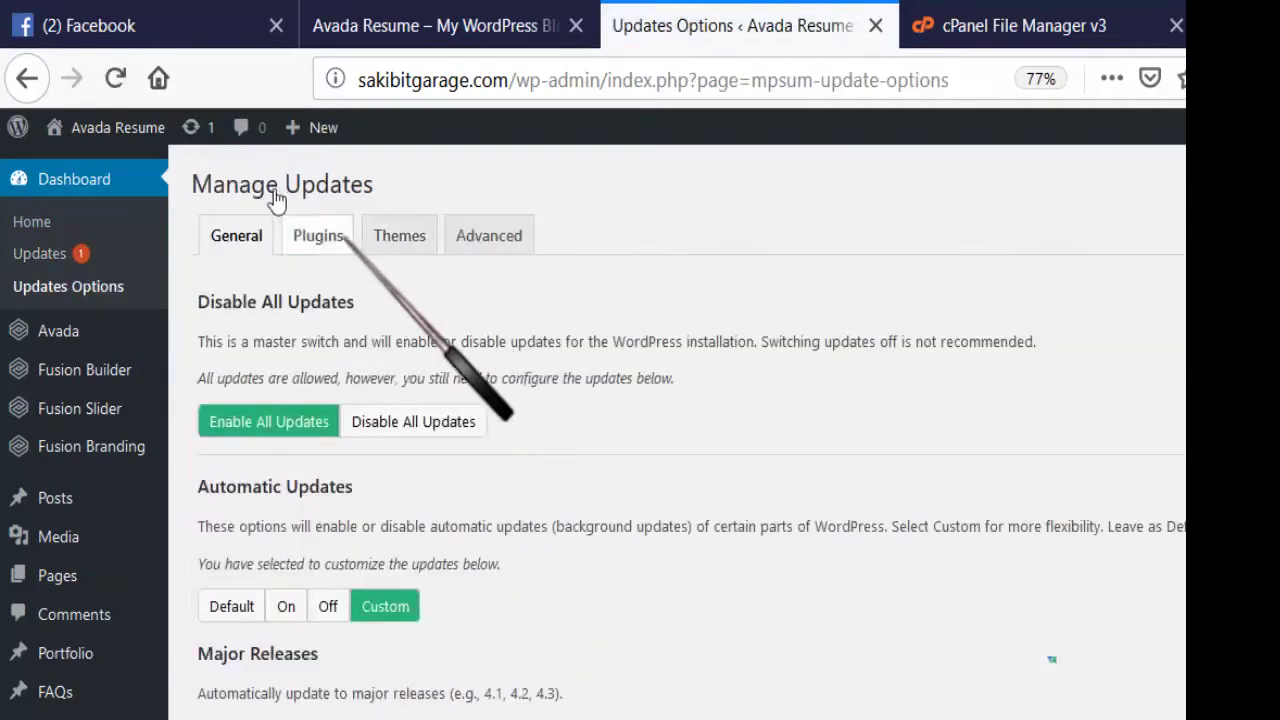
left_click(318, 238)
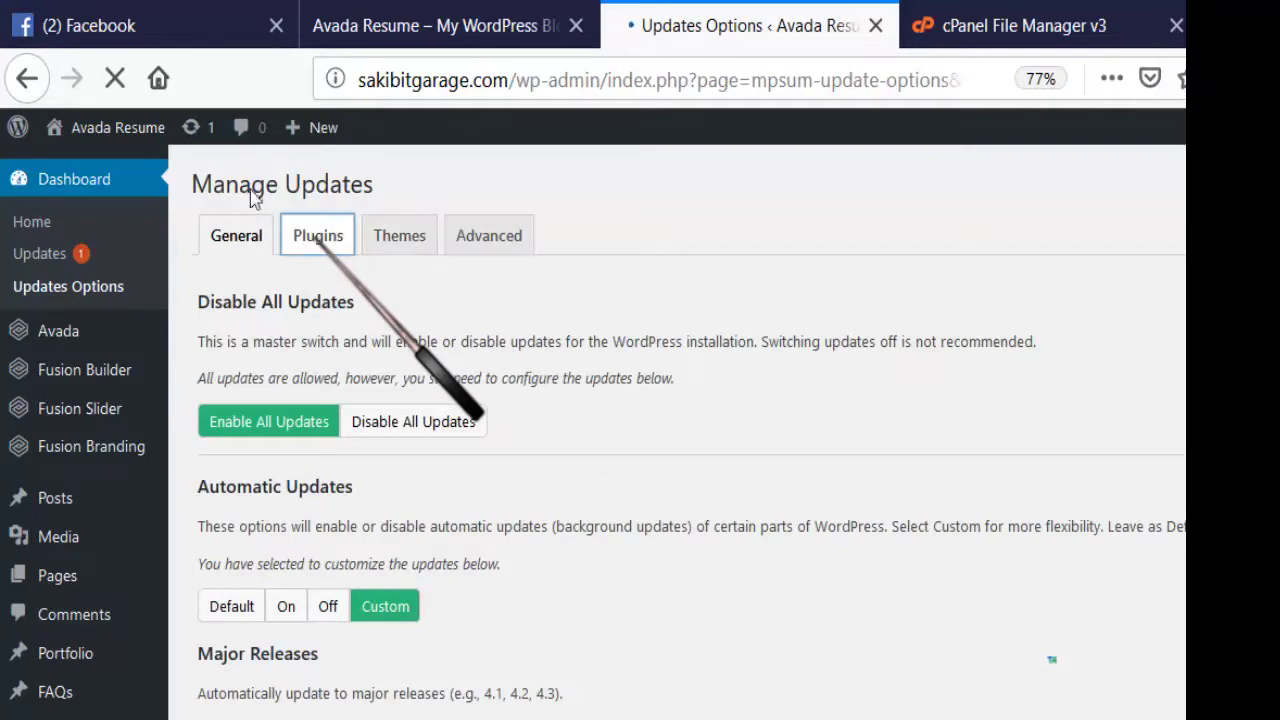
scroll(357, 314, "down", 4)
scroll(357, 313, "down", 3)
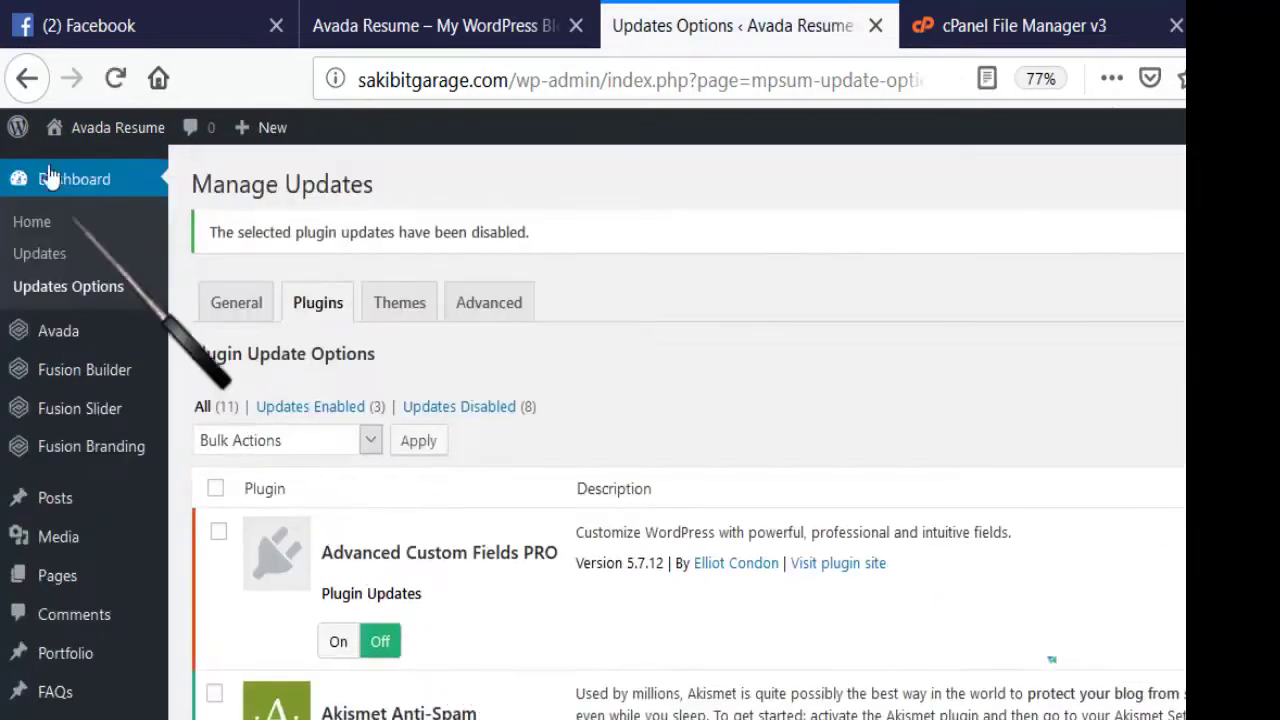
- Return to the dashboard, check the Avada Resume site's home page, and open Avada's Welcome page in the admin
left_click(45, 185)
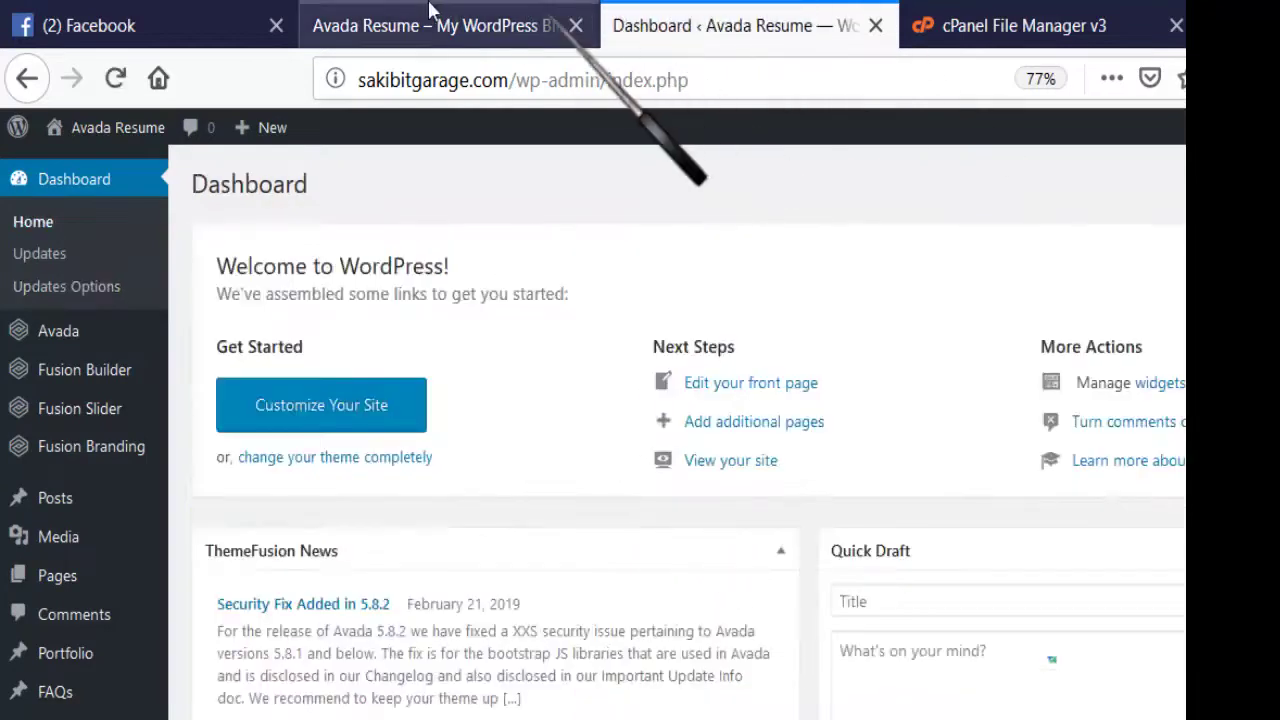
left_click(430, 10)
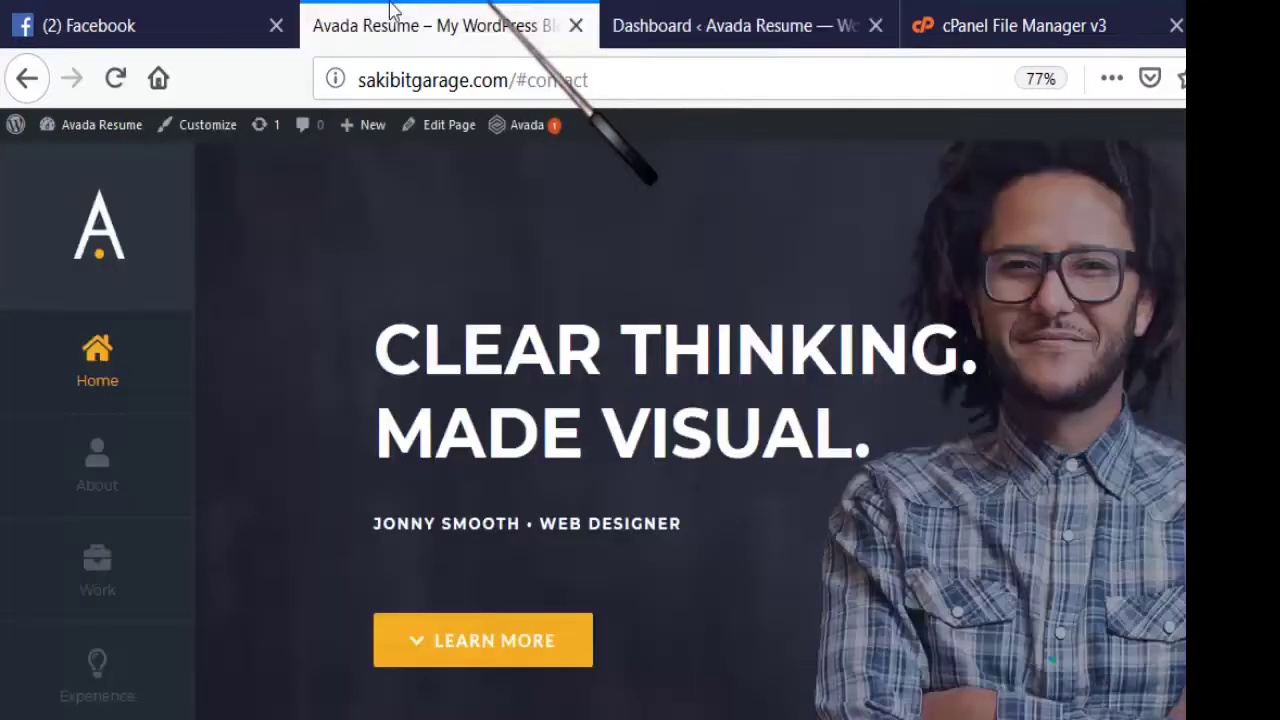
left_click(620, 20)
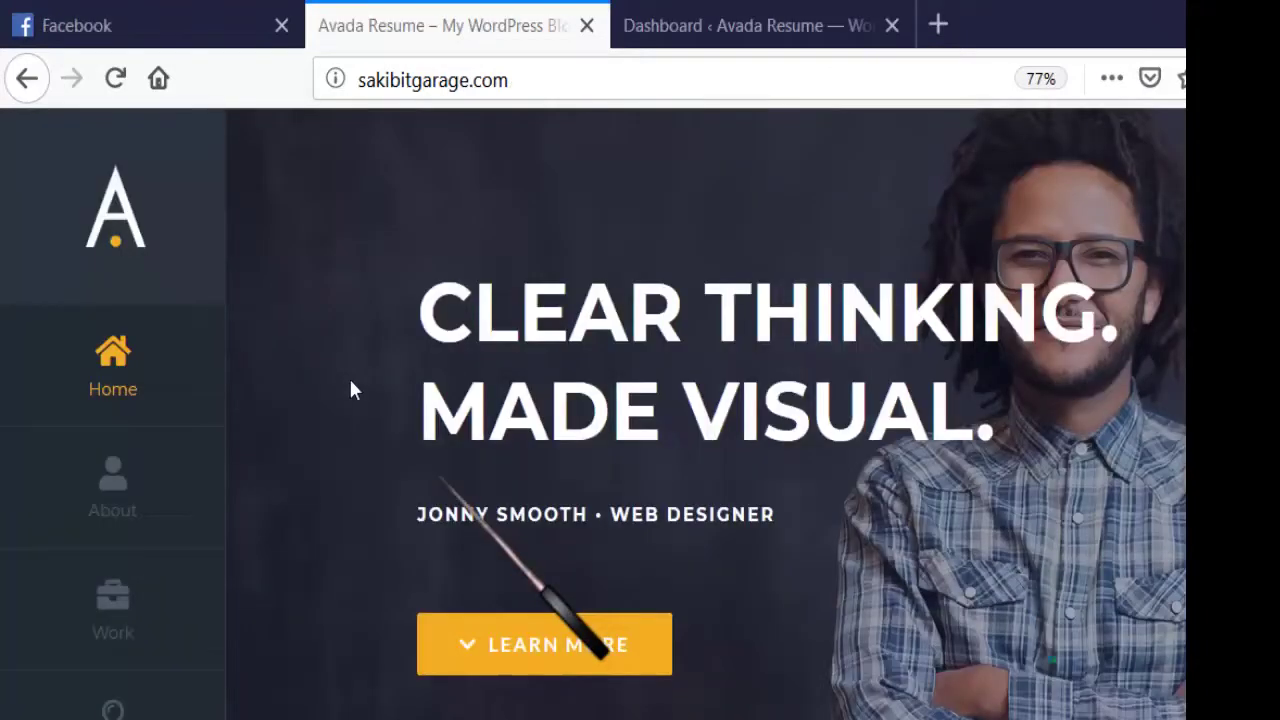
left_click(640, 22)
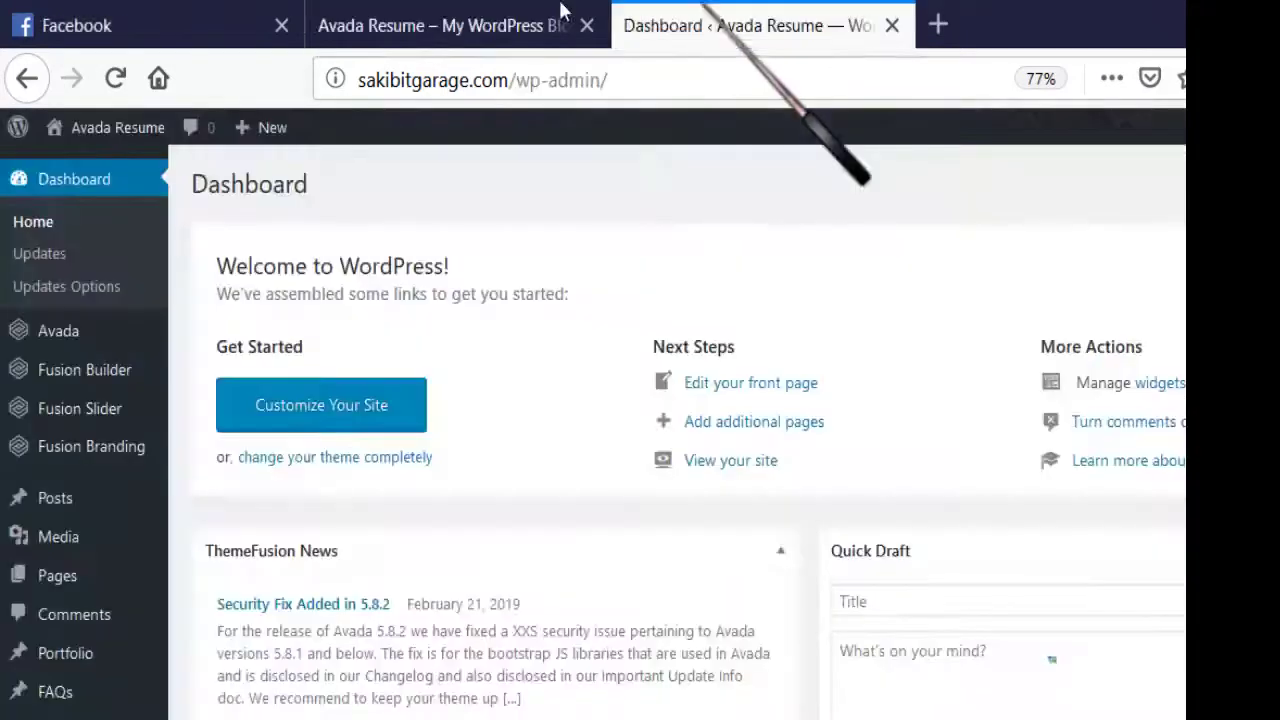
mouse_move(60, 530)
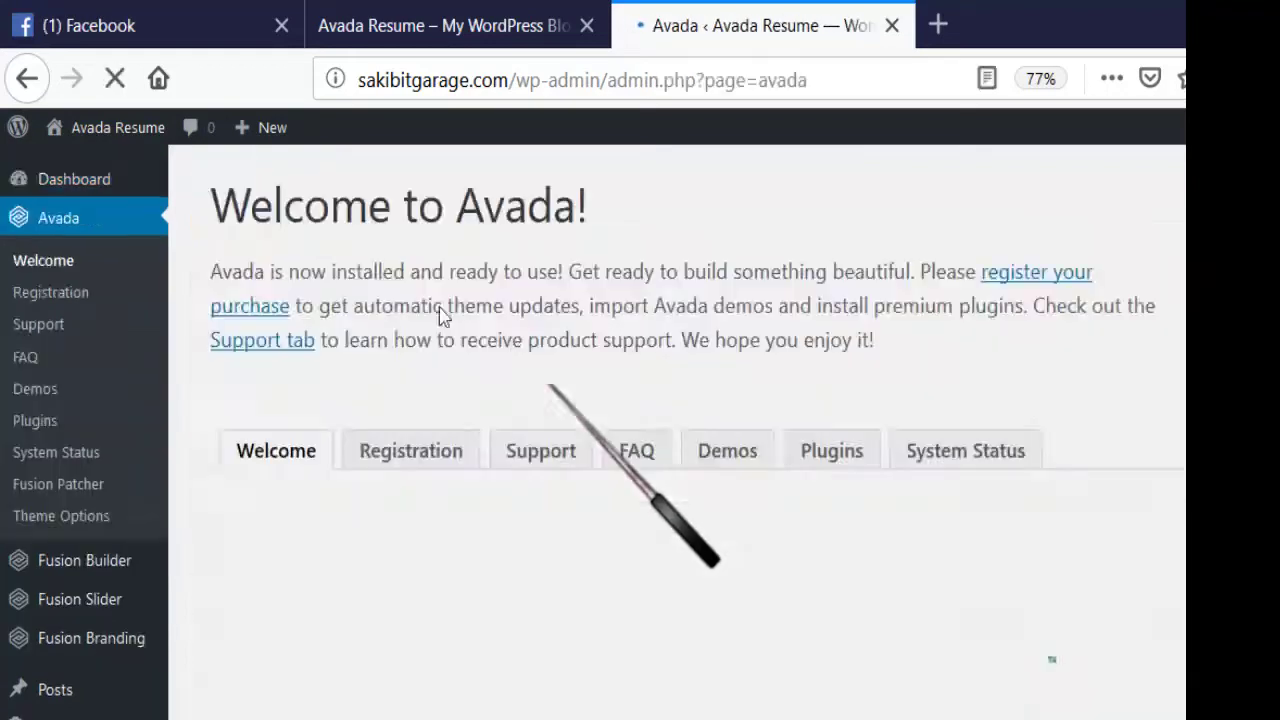
- Look through Avada's Welcome page, including the guided tour video and the introductory text below it
scroll(271, 374, "down", 4)
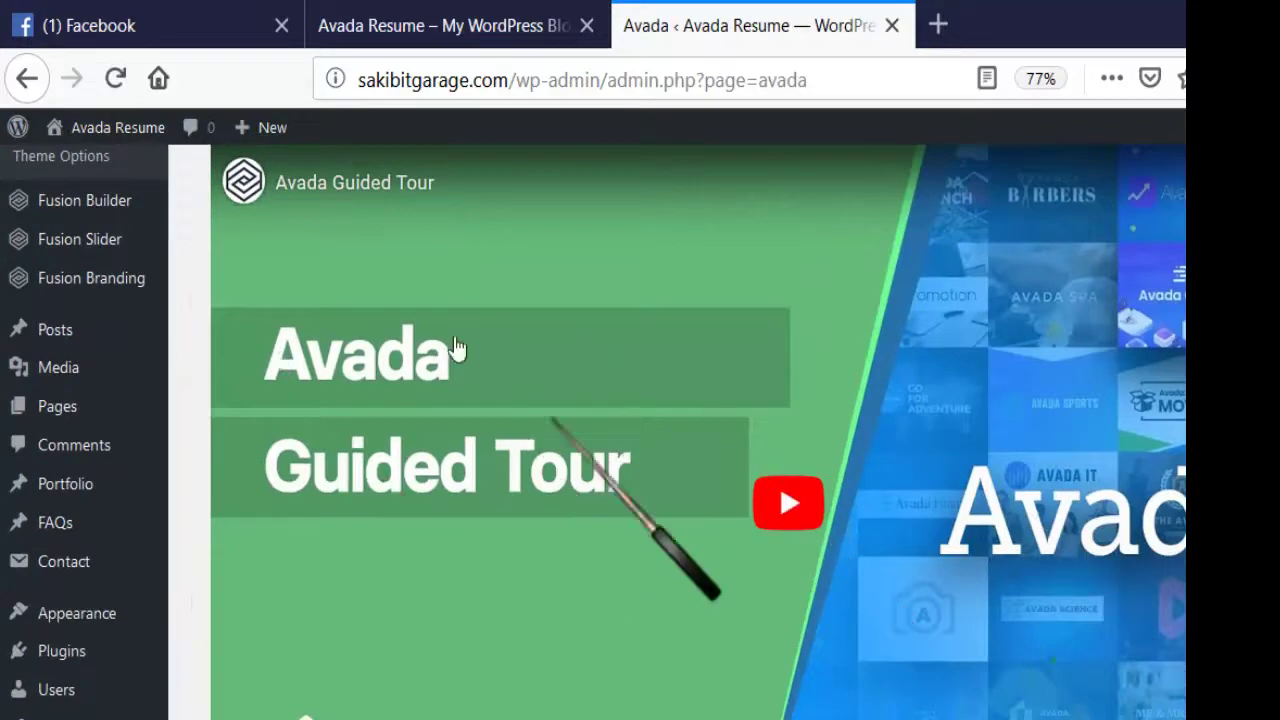
scroll(400, 360, "down", 5)
scroll(404, 365, "up", 2)
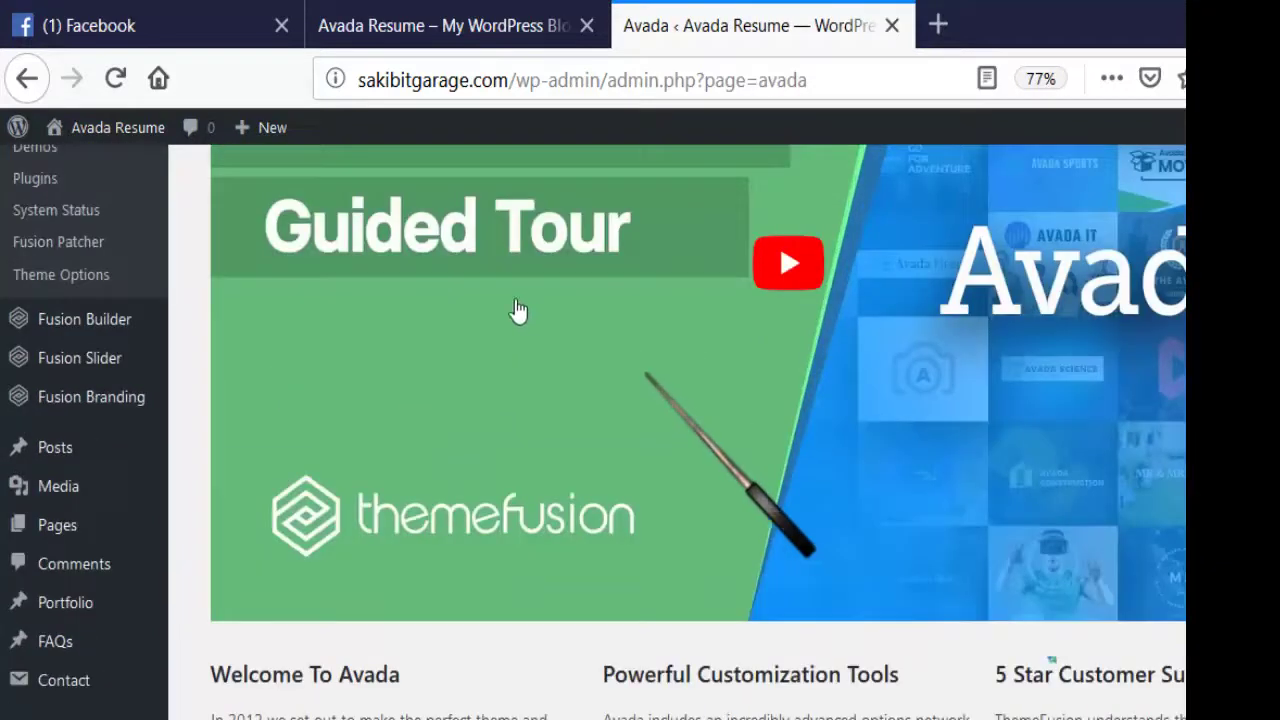
right_click(517, 314)
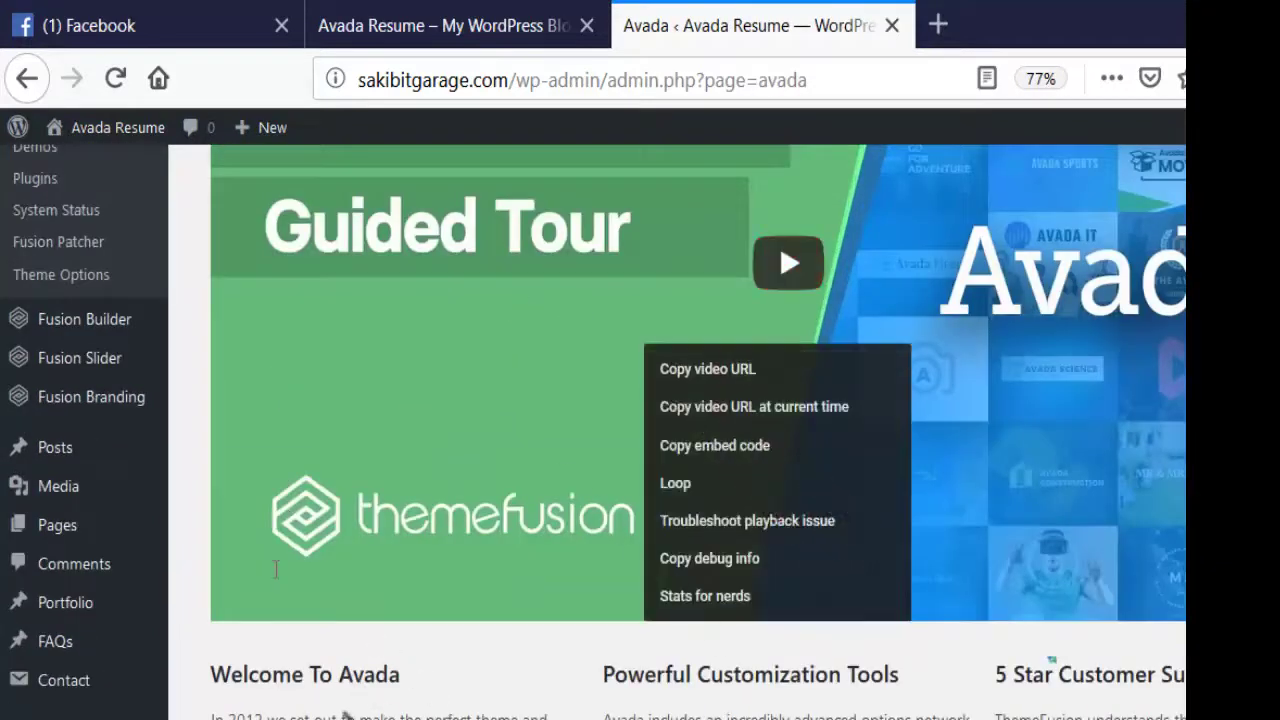
left_click(371, 409)
scroll(505, 345, "down", 3)
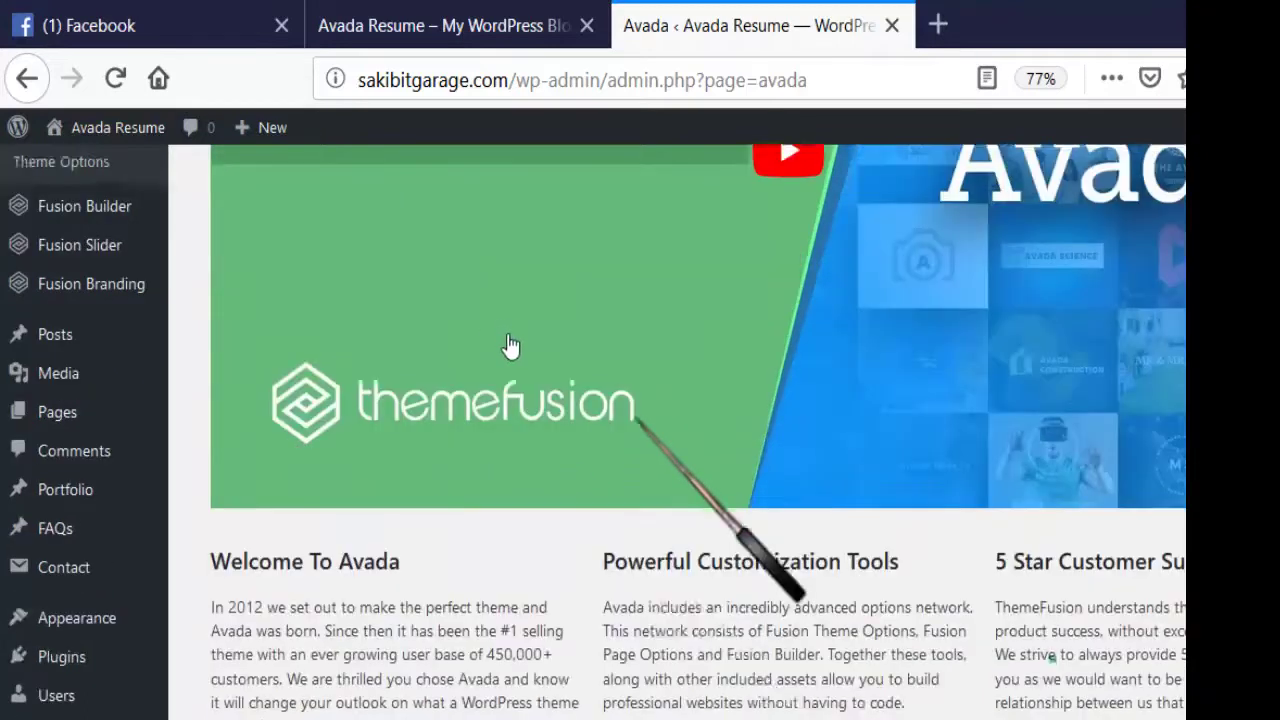
scroll(416, 458, "up", 1)
scroll(416, 458, "up", 5)
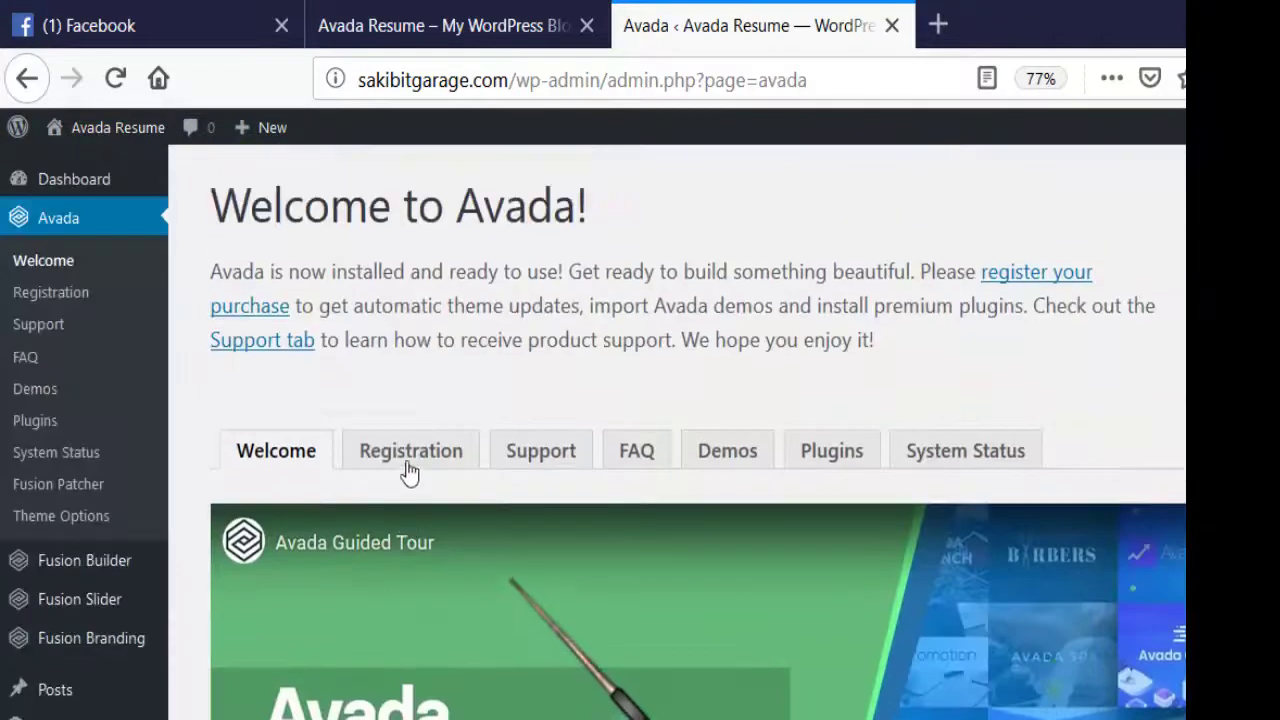
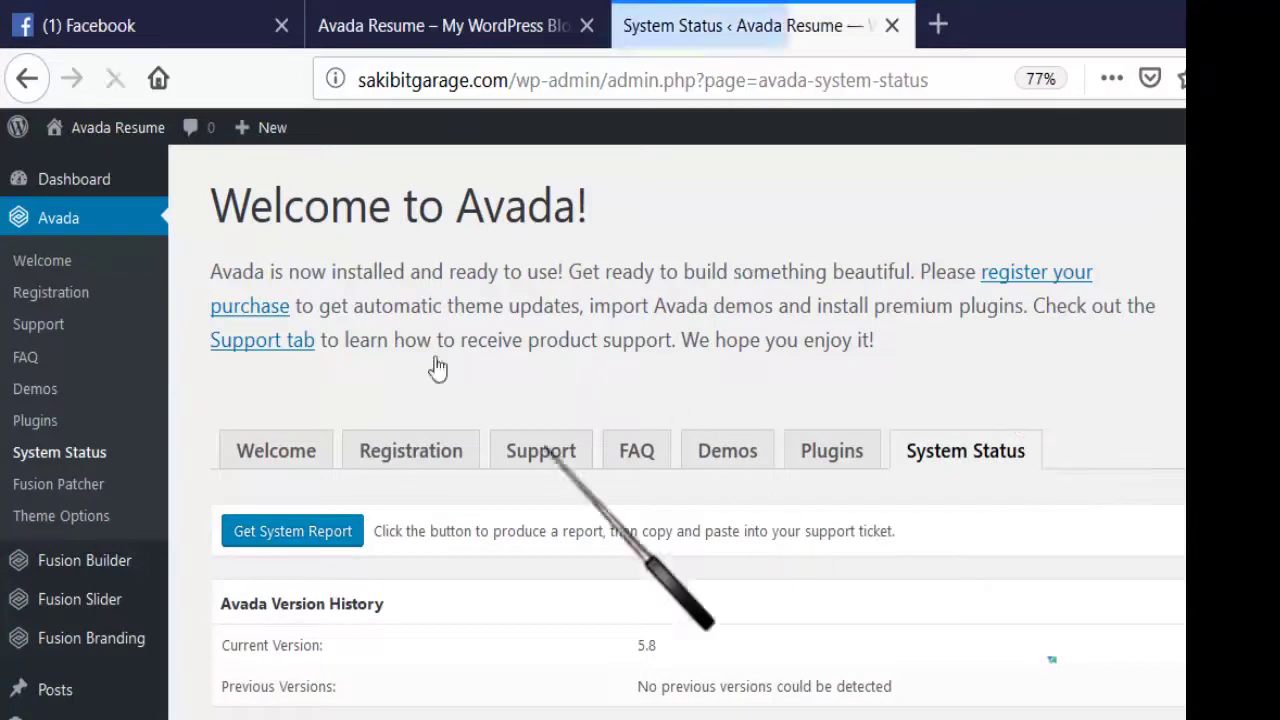
- Examine Avada's System Status page from the version history and environment sections down to the active plugins
scroll(432, 400, "down", 3)
scroll(625, 517, "down", 18)
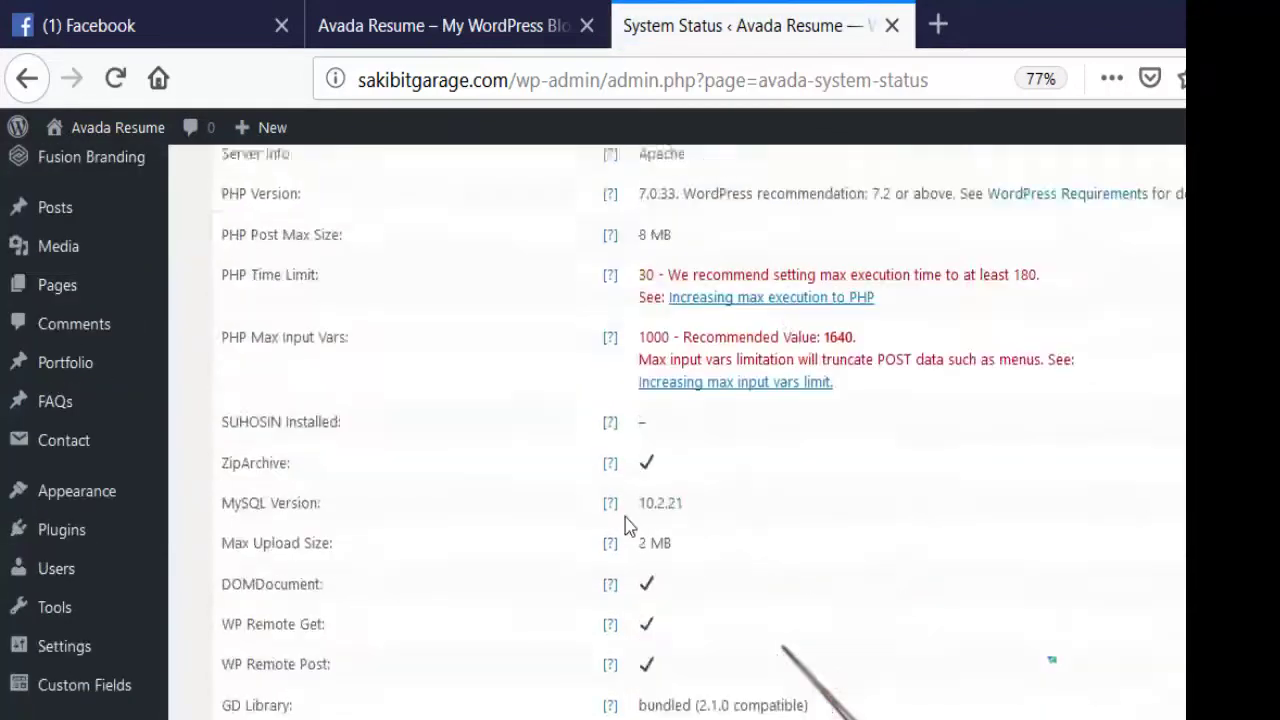
scroll(625, 525, "up", 15)
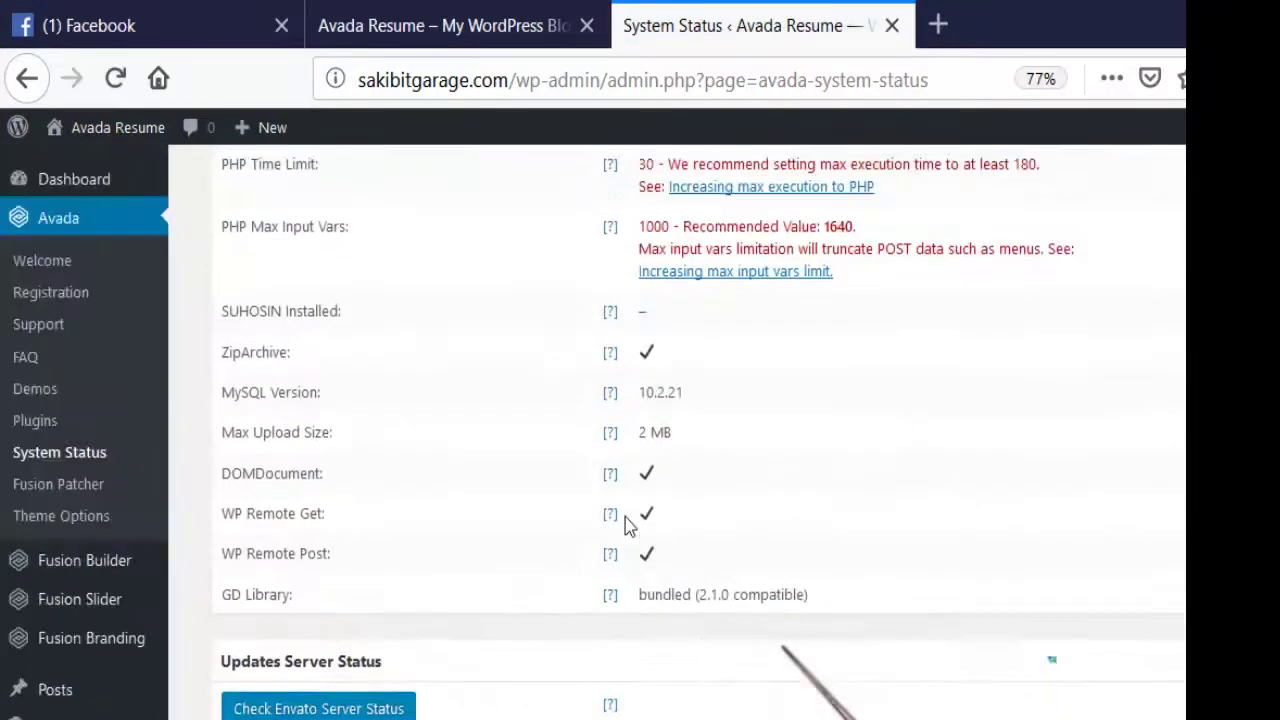
scroll(625, 520, "up", 1)
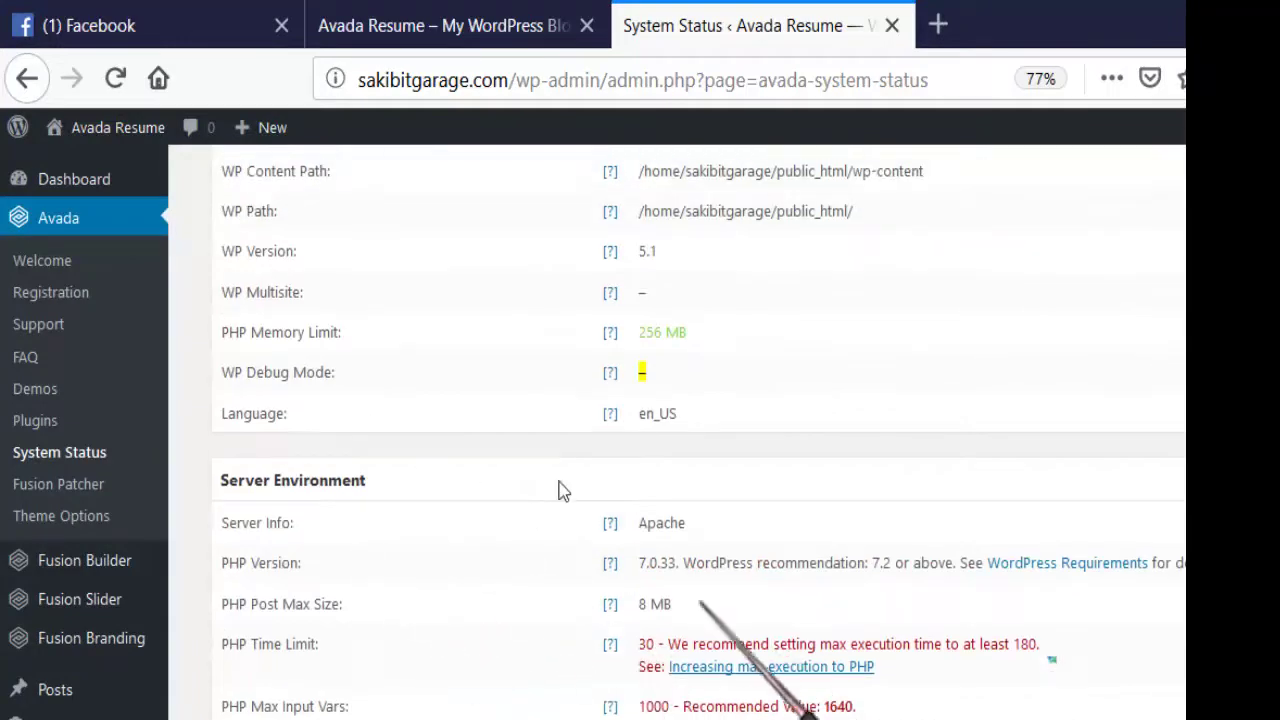
scroll(571, 466, "down", 2)
scroll(586, 457, "down", 14)
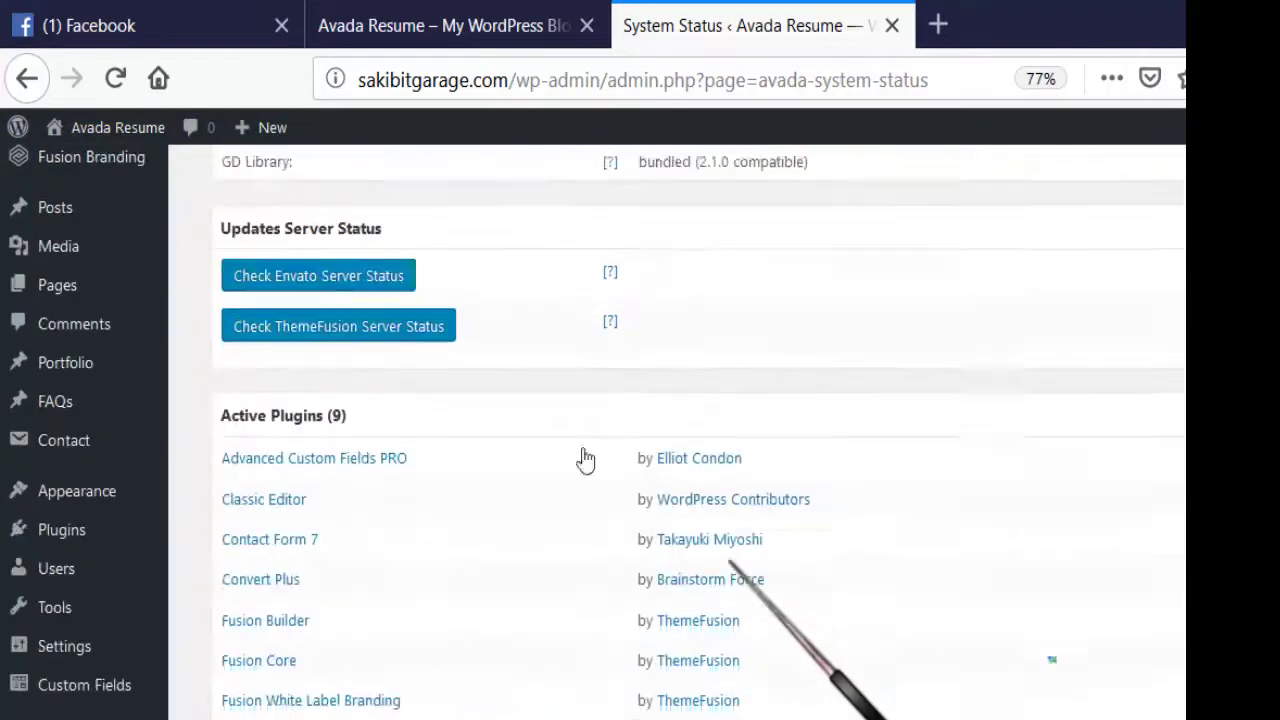
scroll(540, 530, "up", 16)
scroll(531, 543, "up", 10)
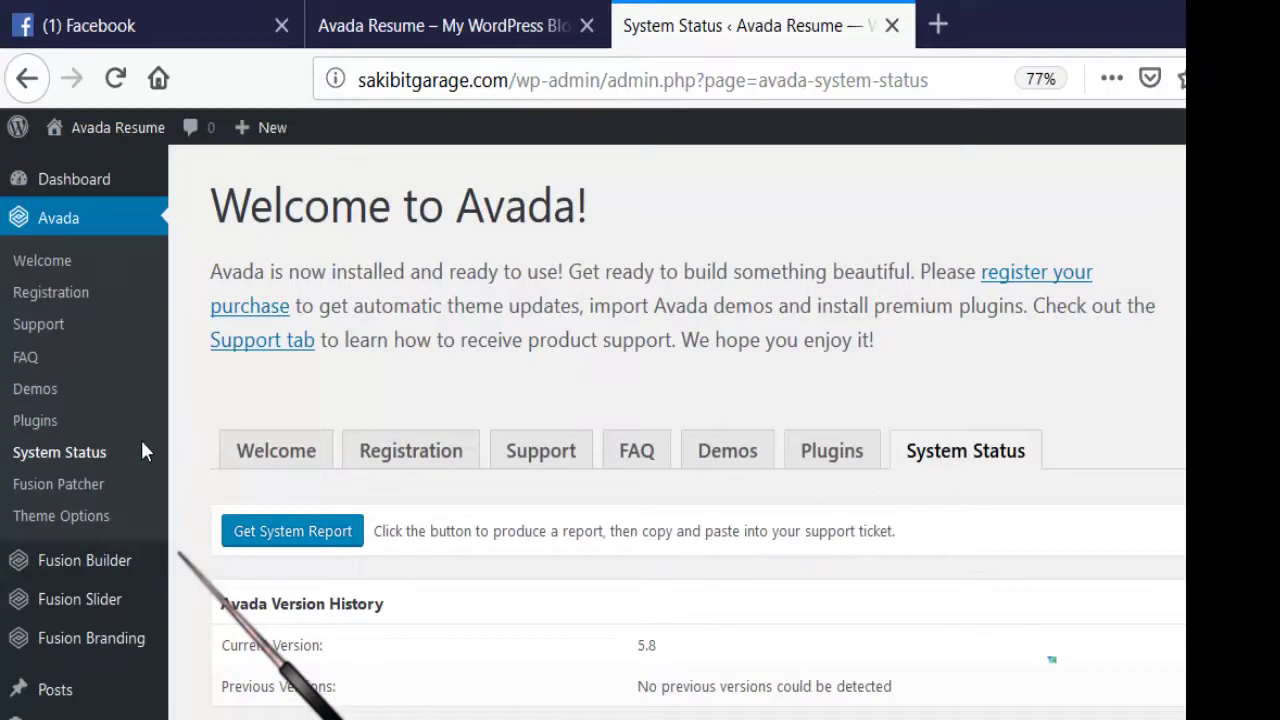
scroll(497, 480, "down", 5)
scroll(497, 480, "down", 4)
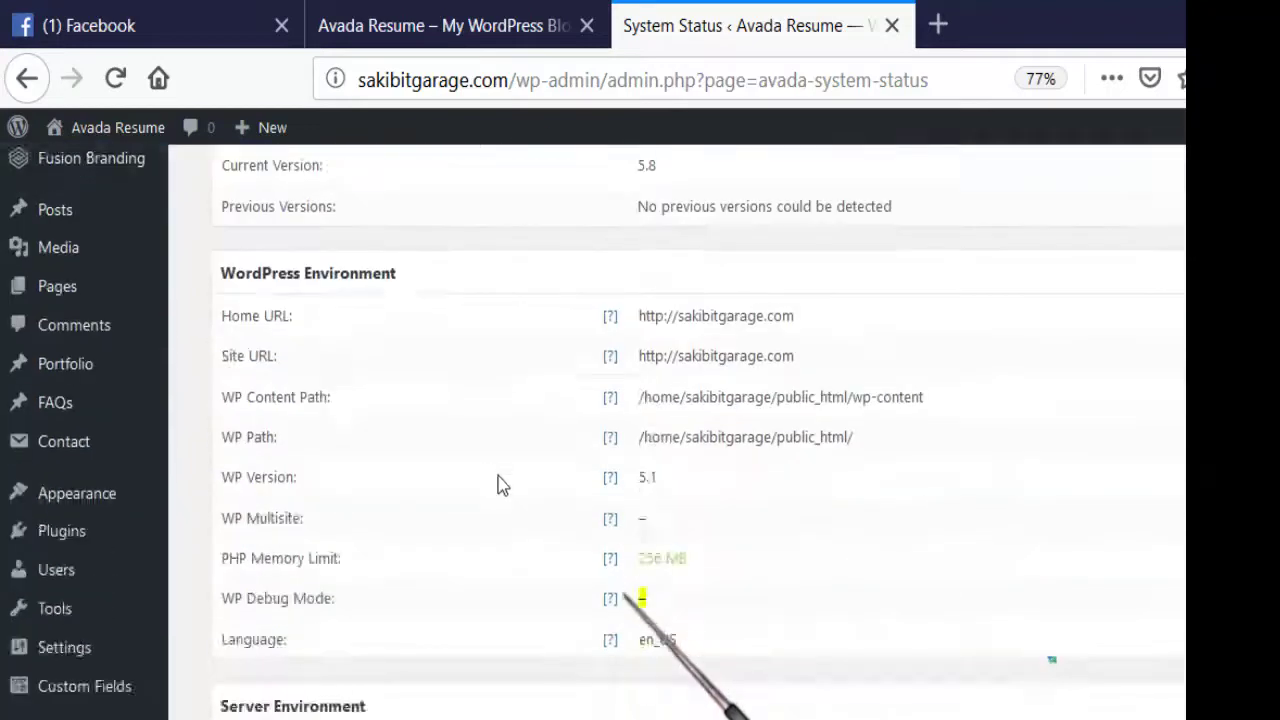
scroll(500, 486, "up", 9)
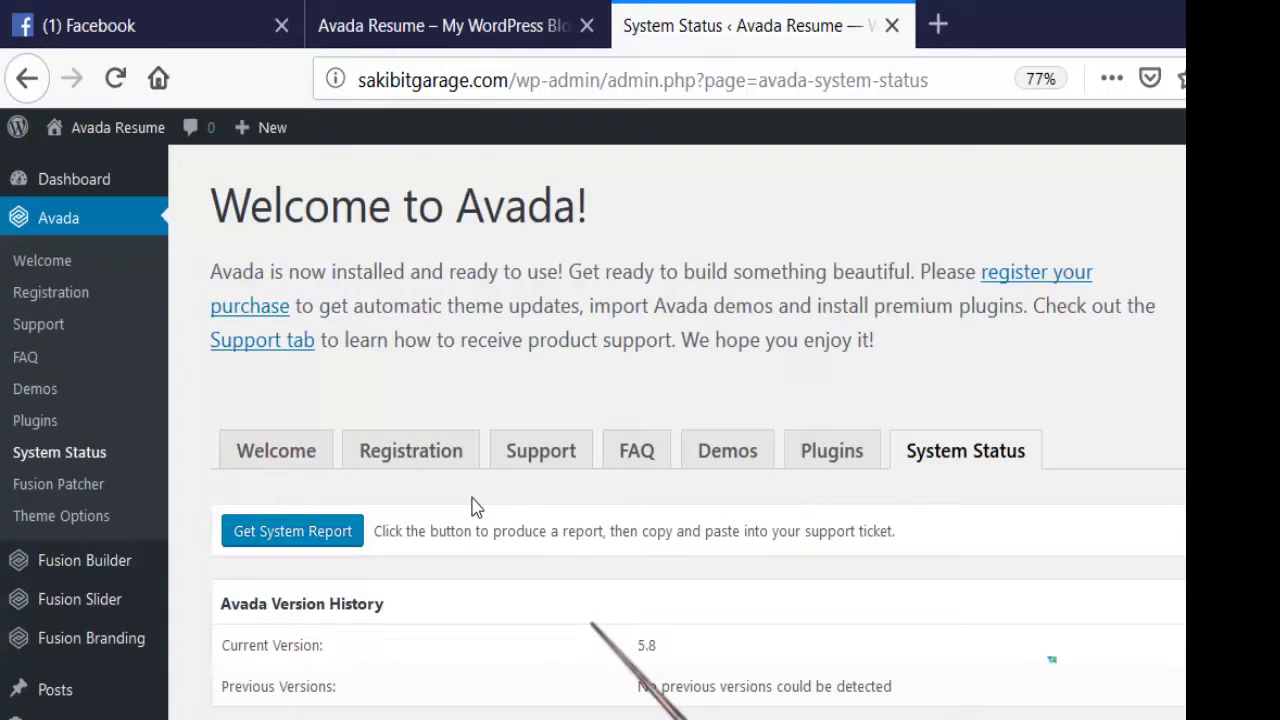
- Check the banner and About section of the Avada Resume site's front page, and return to the System Status page
left_click(368, 24)
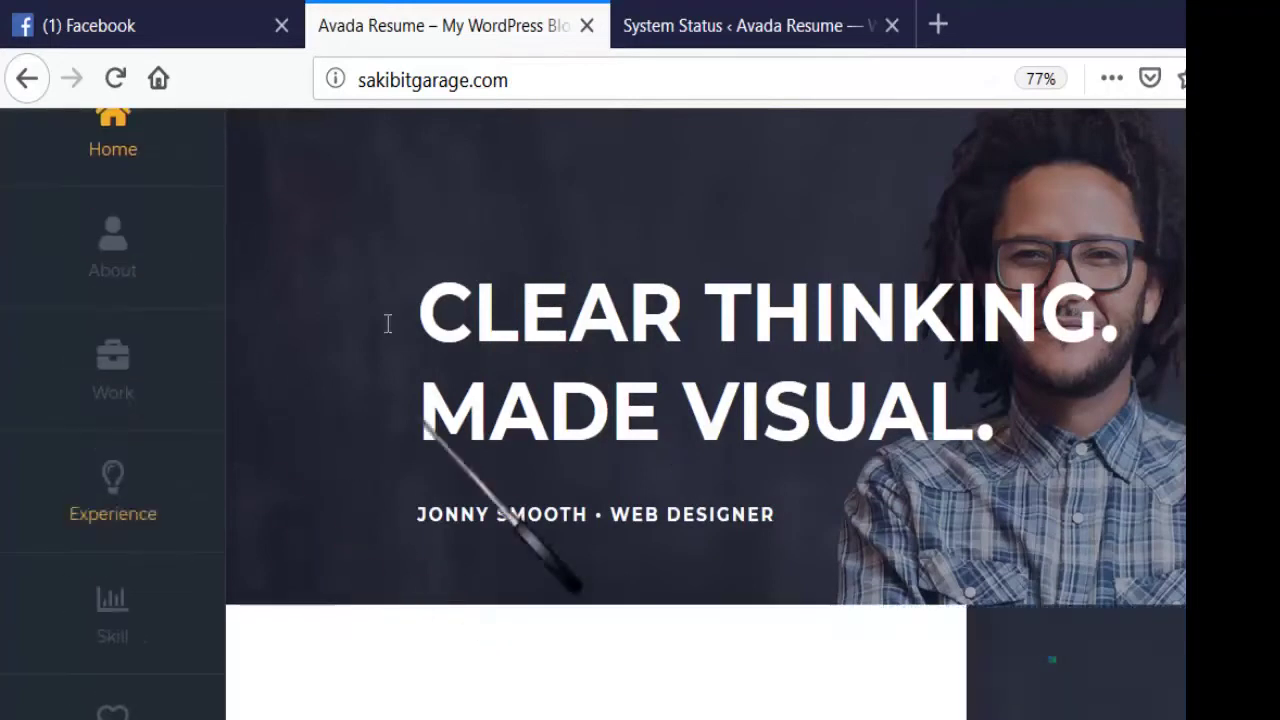
scroll(1174, 148, "down", 5)
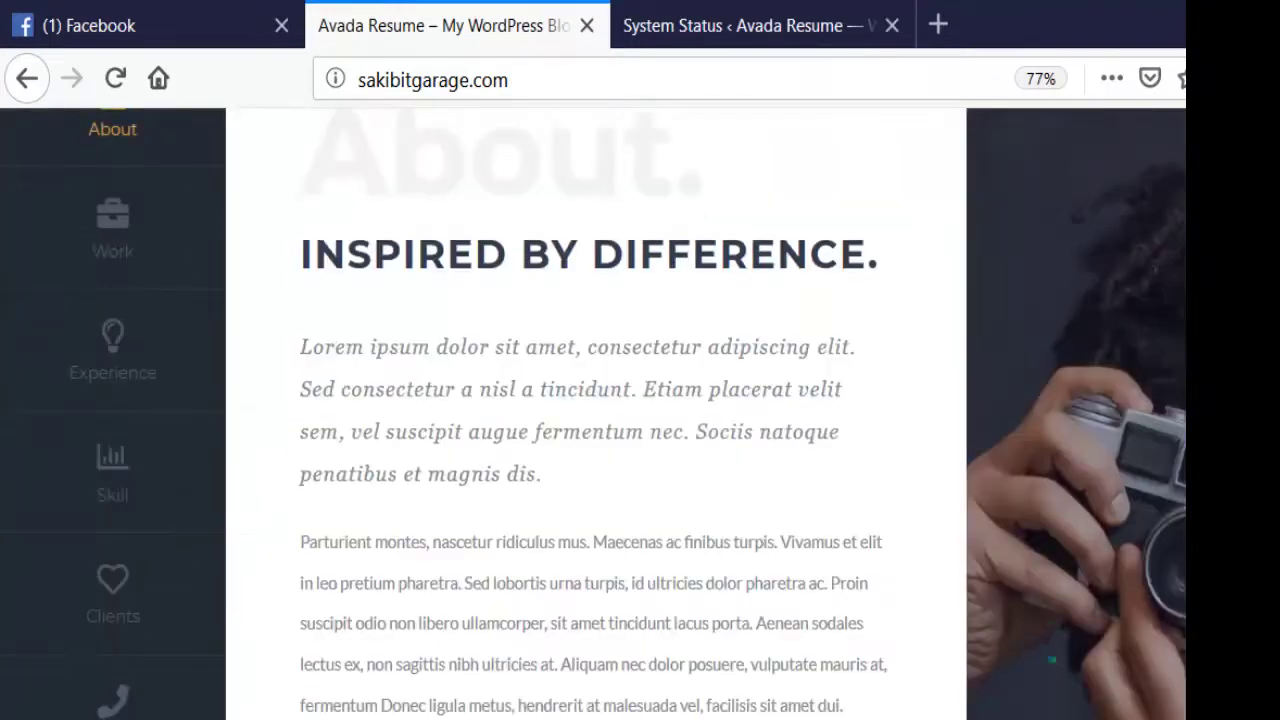
scroll(489, 447, "up", 5)
left_click(740, 25)
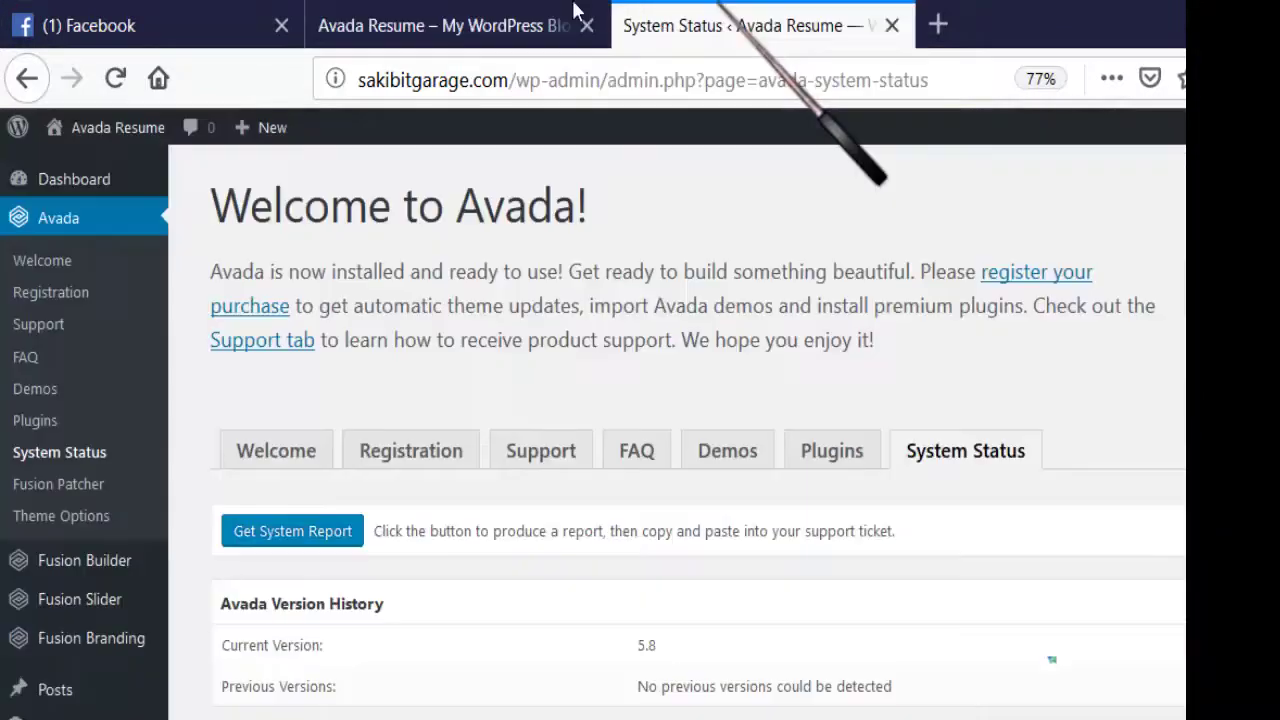
- Review the Server Environment limits on the System Status page, and go back to the WordPress Environment section
scroll(558, 420, "down", 10)
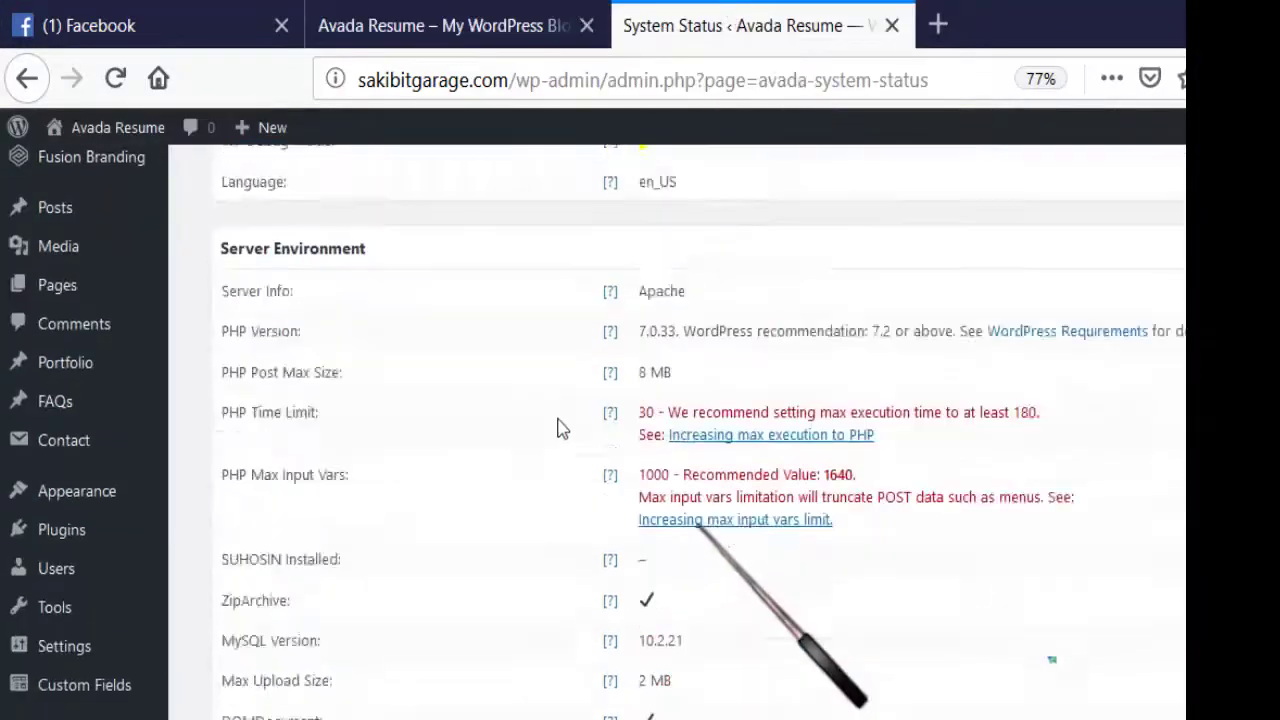
scroll(560, 428, "down", 3)
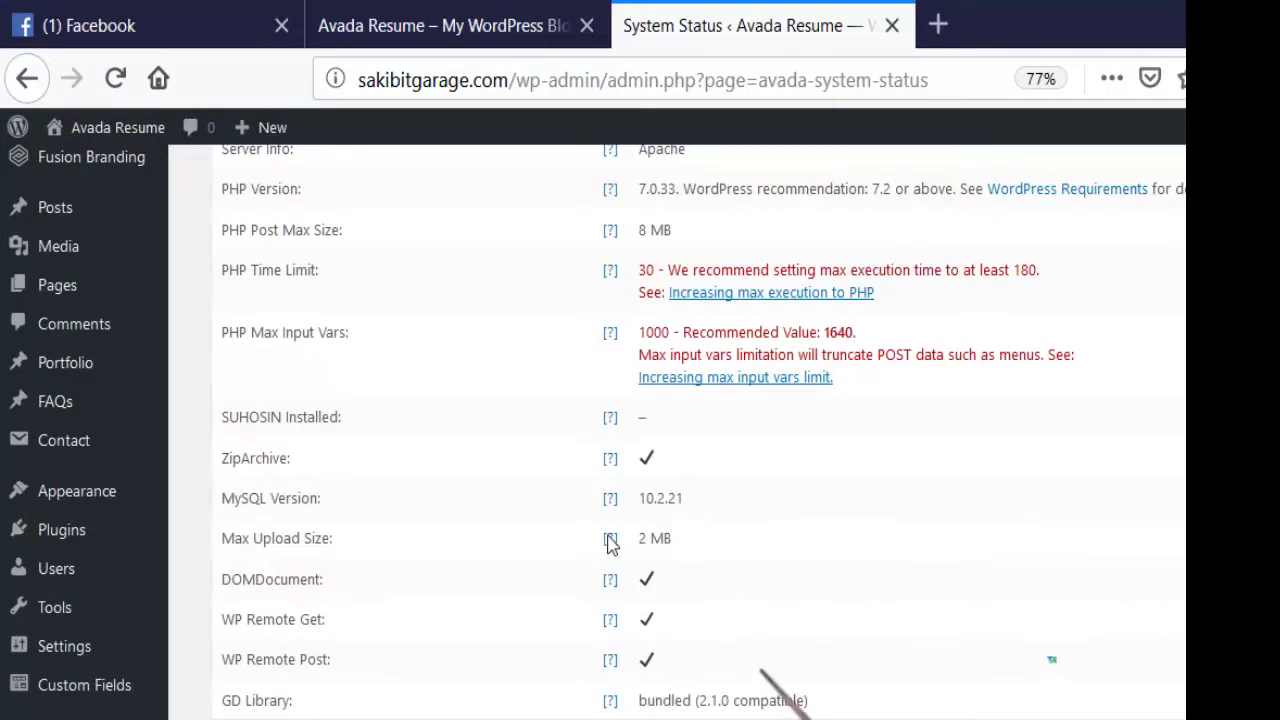
scroll(612, 541, "up", 12)
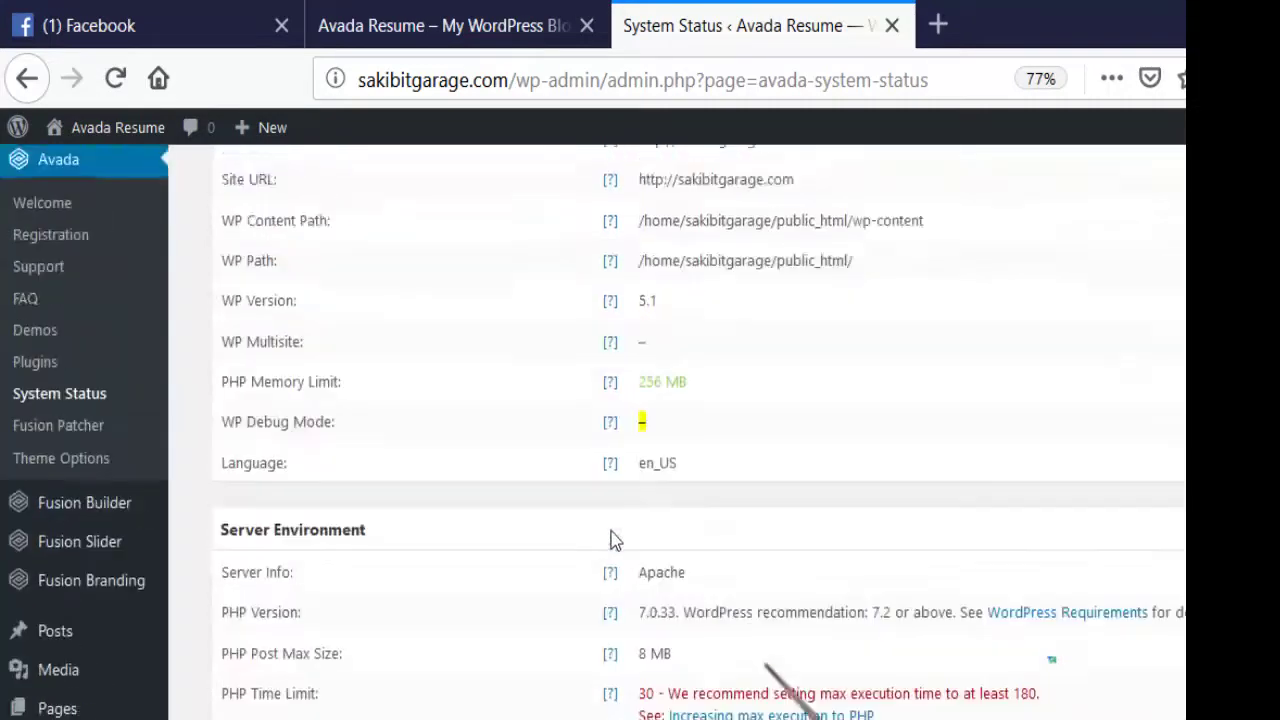
scroll(612, 541, "up", 2)
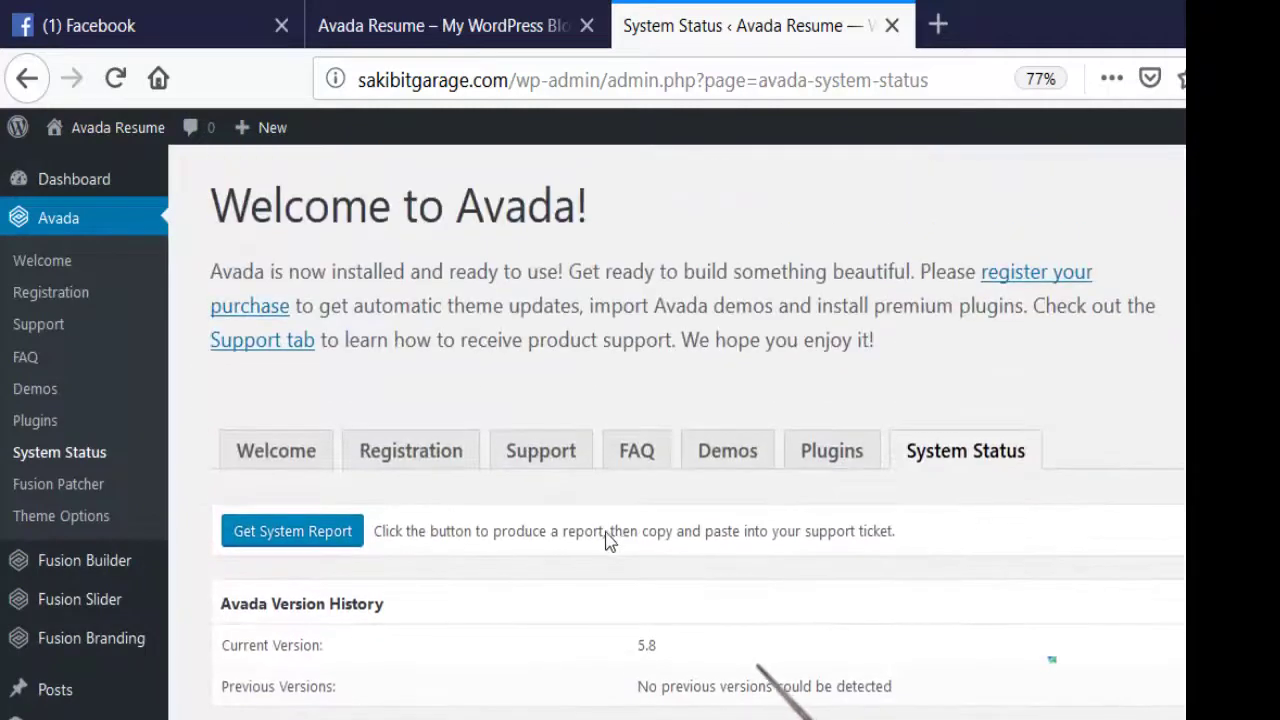
scroll(585, 509, "down", 12)
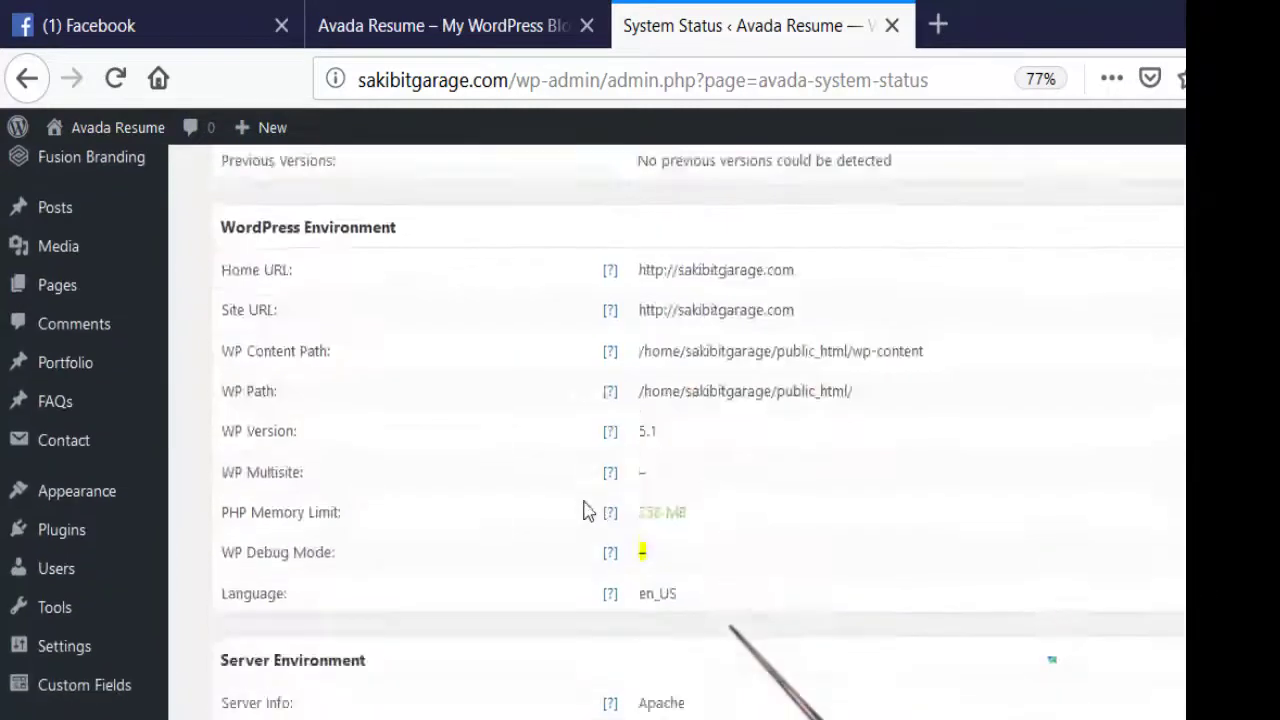
scroll(518, 283, "up", 1)
scroll(518, 283, "up", 3)
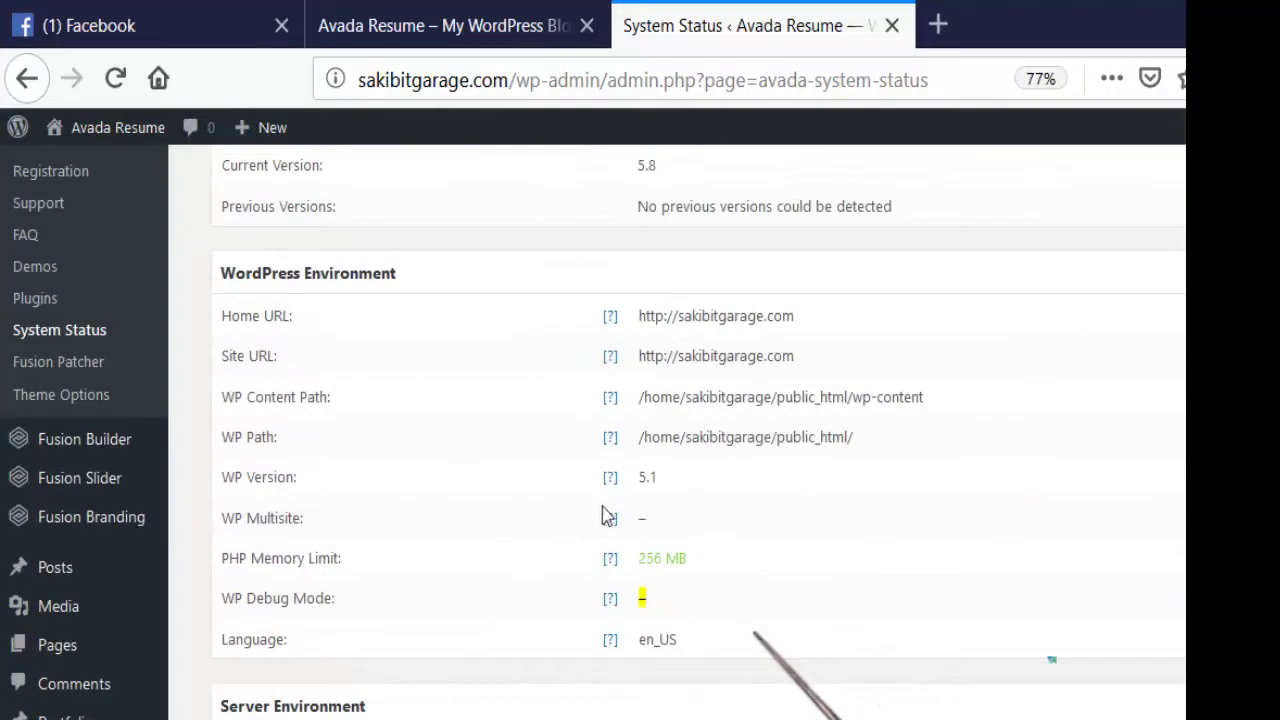
- Read the WordPress Environment entries and highlight the PHP Memory Limit value
scroll(673, 522, "up", 2)
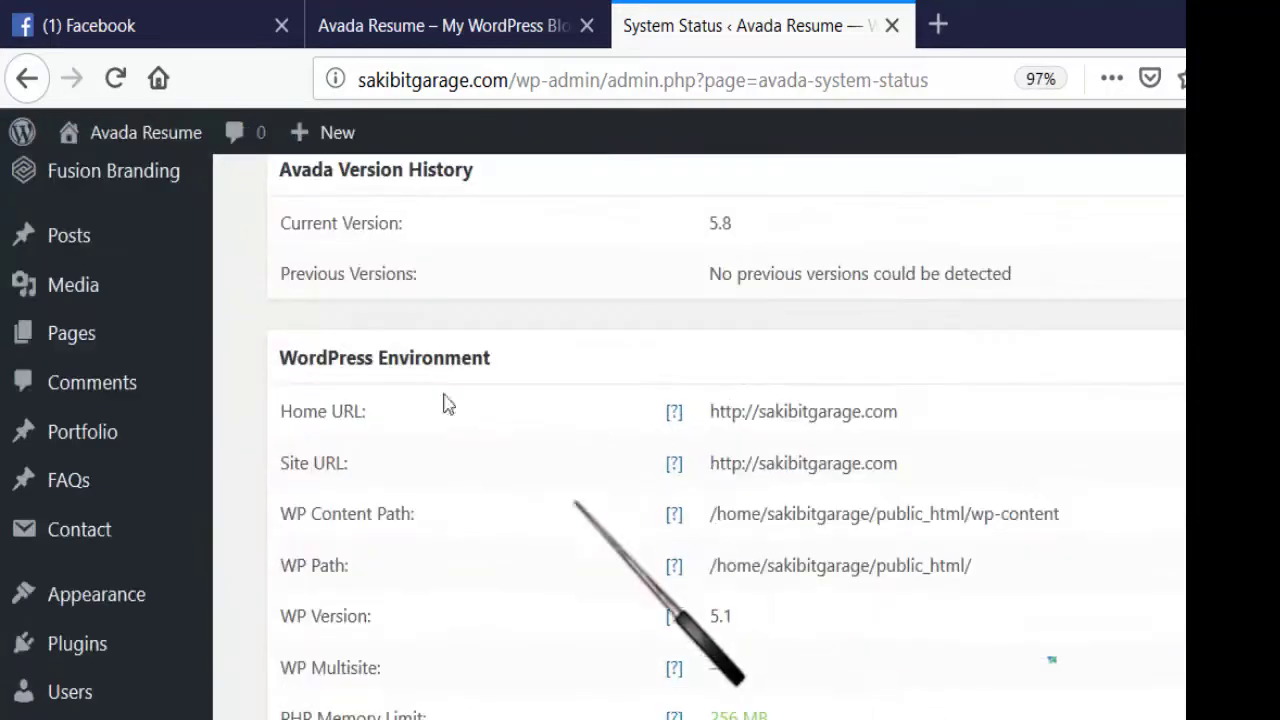
scroll(348, 425, "down", 3)
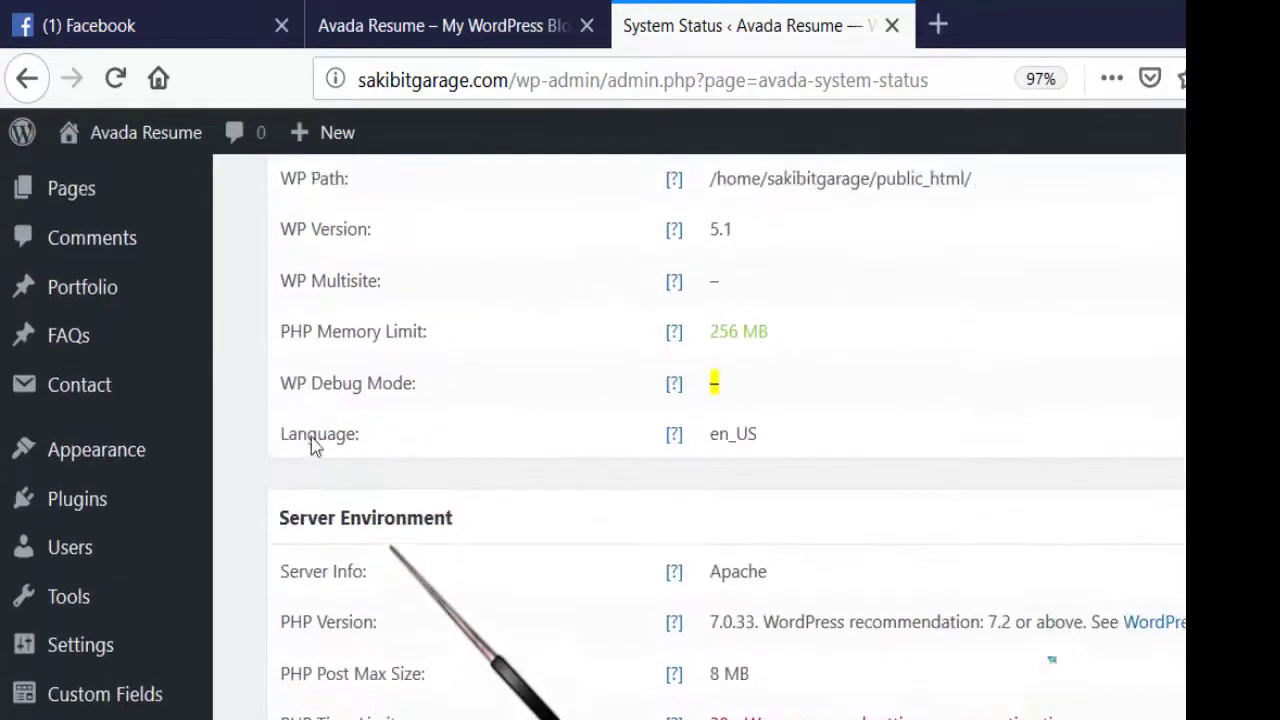
scroll(346, 414, "up", 3)
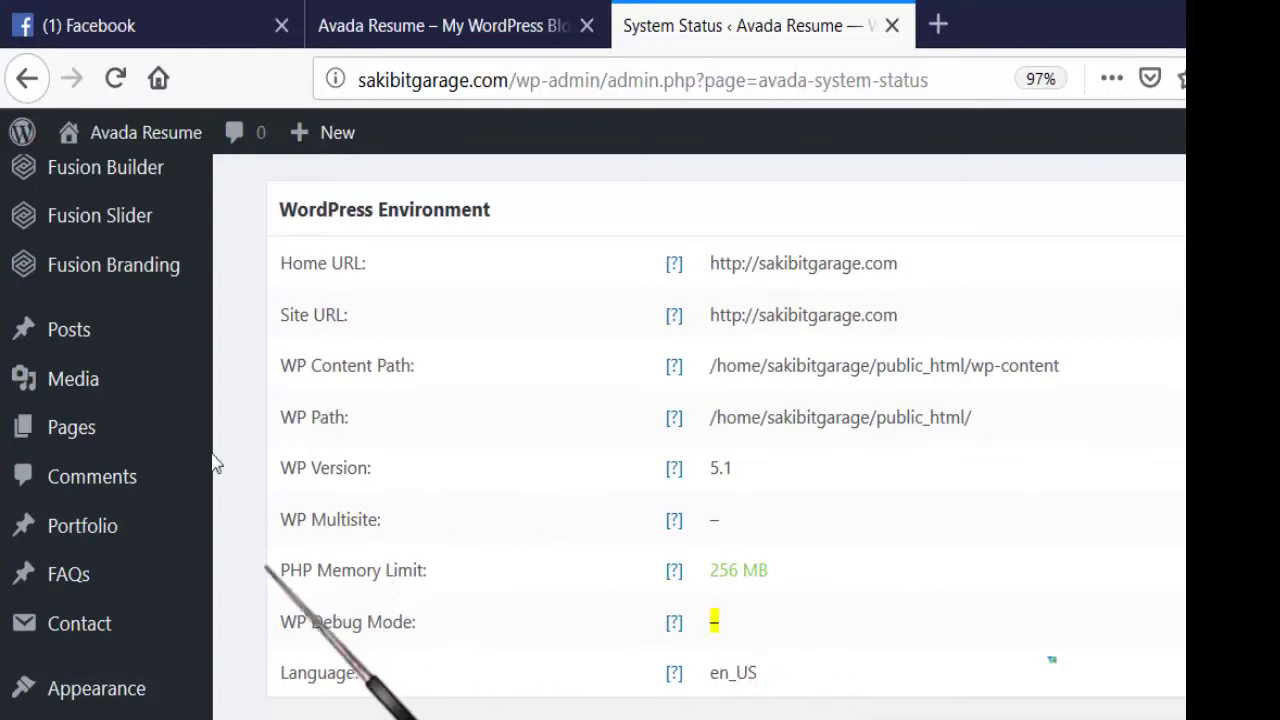
left_click_drag(772, 572, 720, 578)
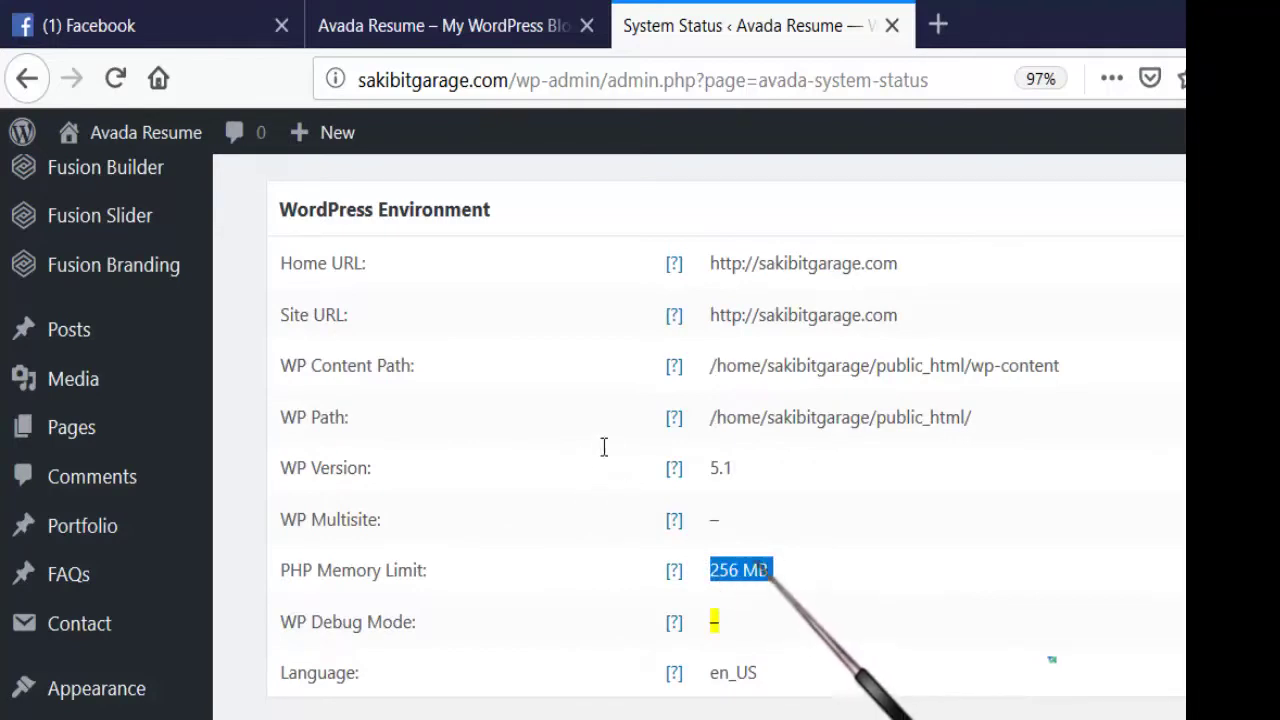
- Compare the Server Environment and WordPress Environment sections, and highlight the WP Version value
scroll(362, 412, "down", 5)
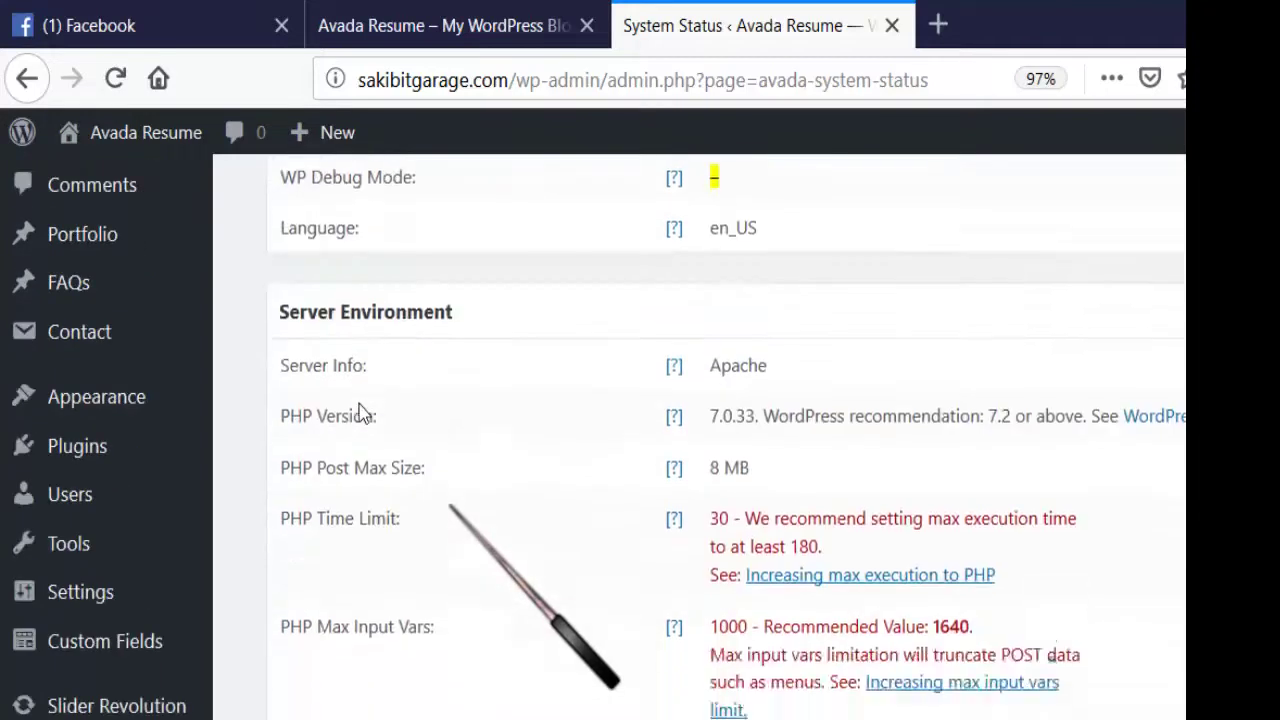
scroll(355, 416, "up", 5)
scroll(600, 385, "down", 5)
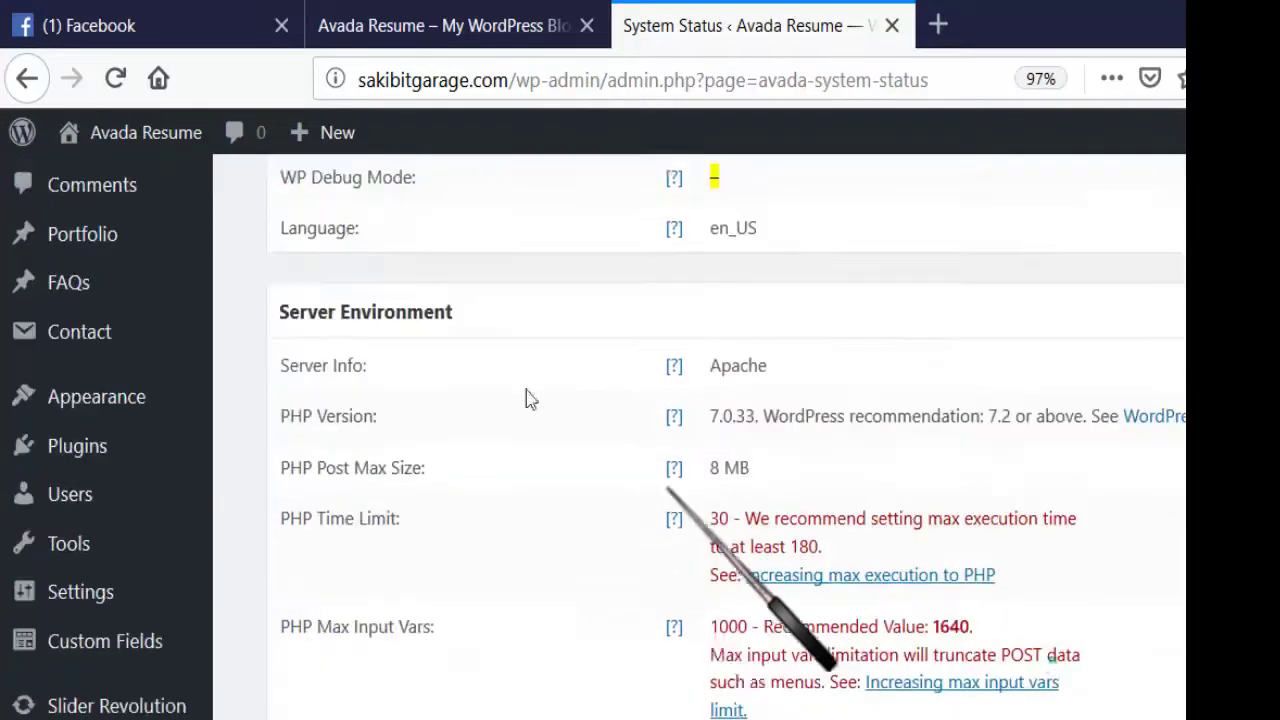
scroll(500, 410, "down", 3)
scroll(523, 420, "up", 8)
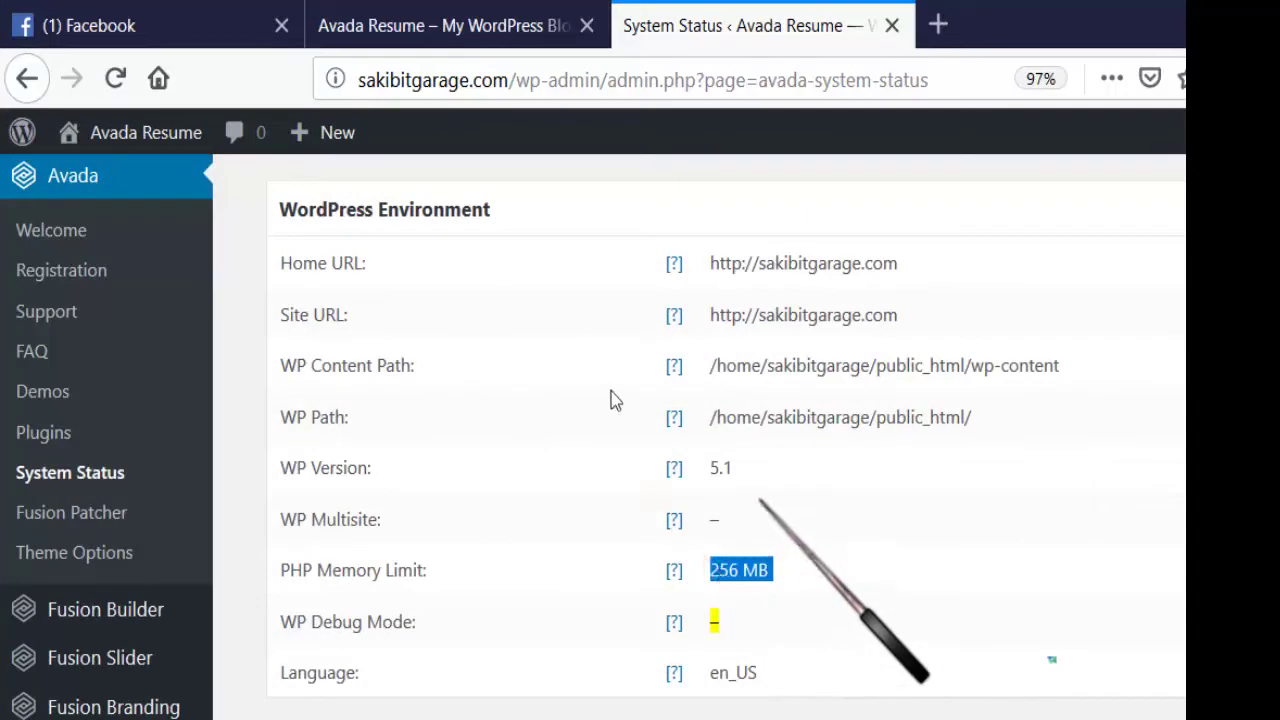
scroll(420, 451, "down", 3)
scroll(408, 447, "up", 5)
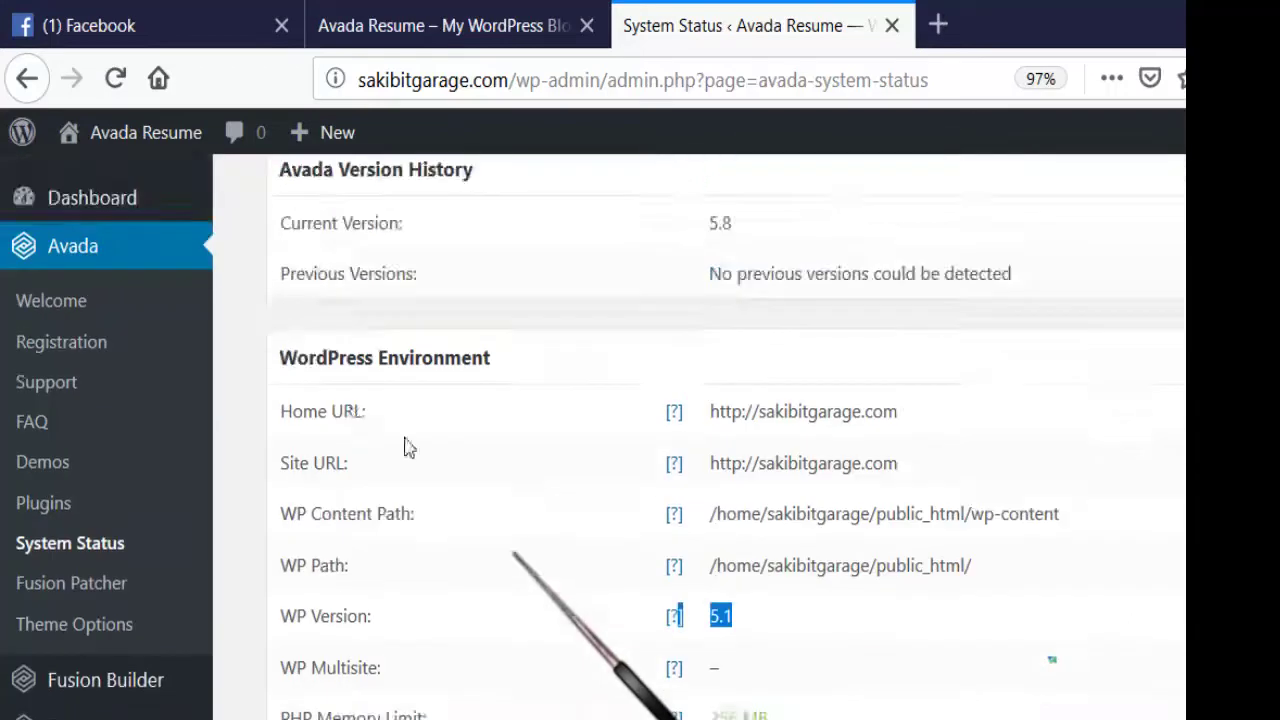
- Highlight the PHP Version value under Server Environment and check the PHP time limit and max input vars recommendations
scroll(334, 374, "down", 3)
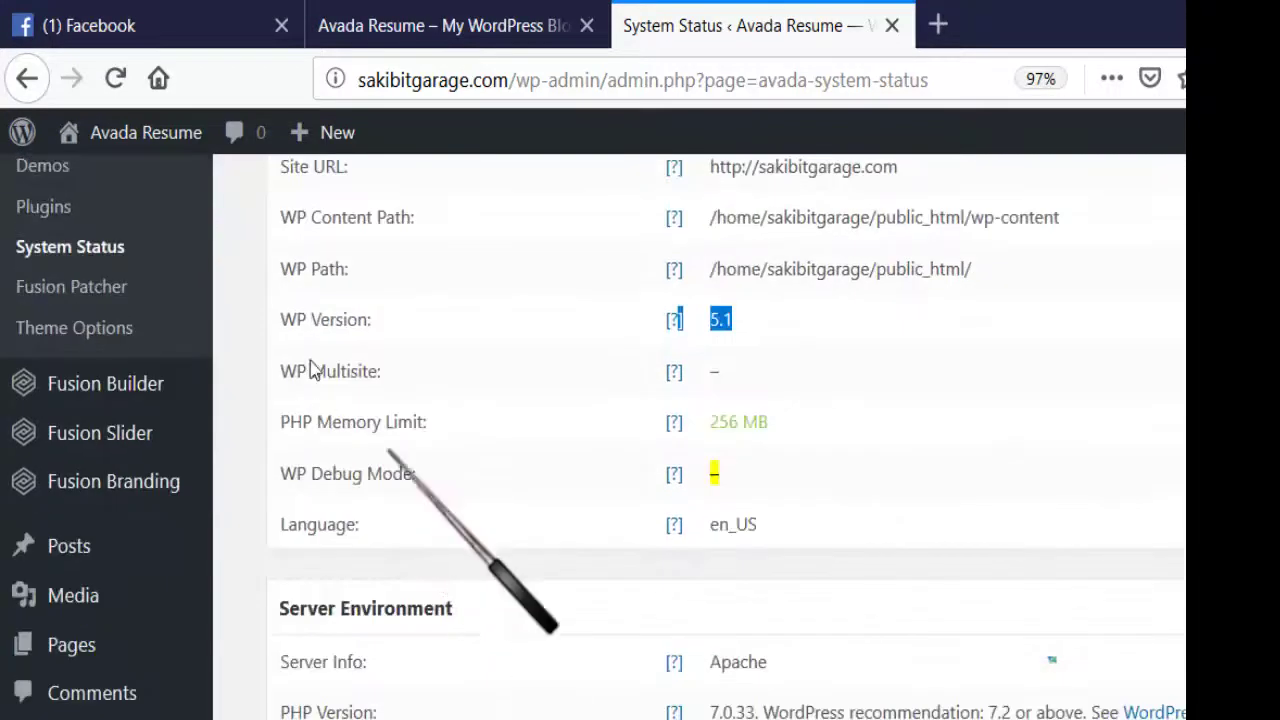
scroll(312, 360, "down", 3)
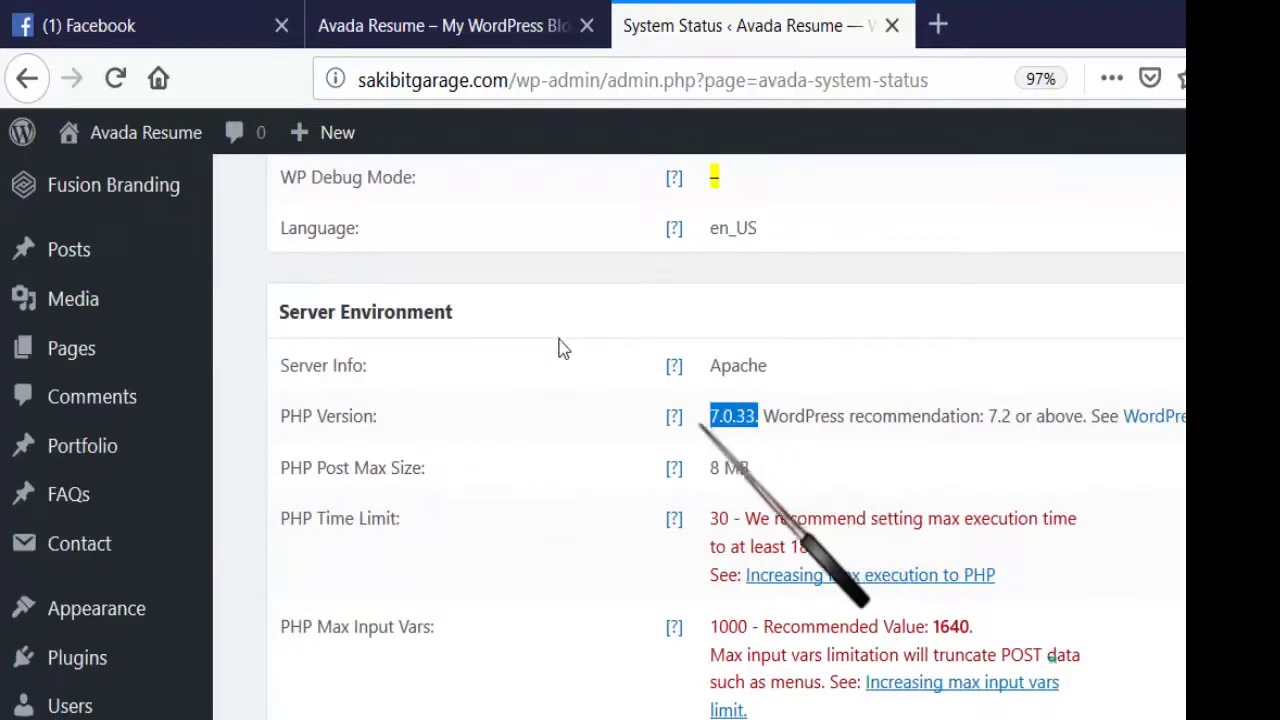
scroll(609, 480, "down", 2)
scroll(611, 482, "up", 1)
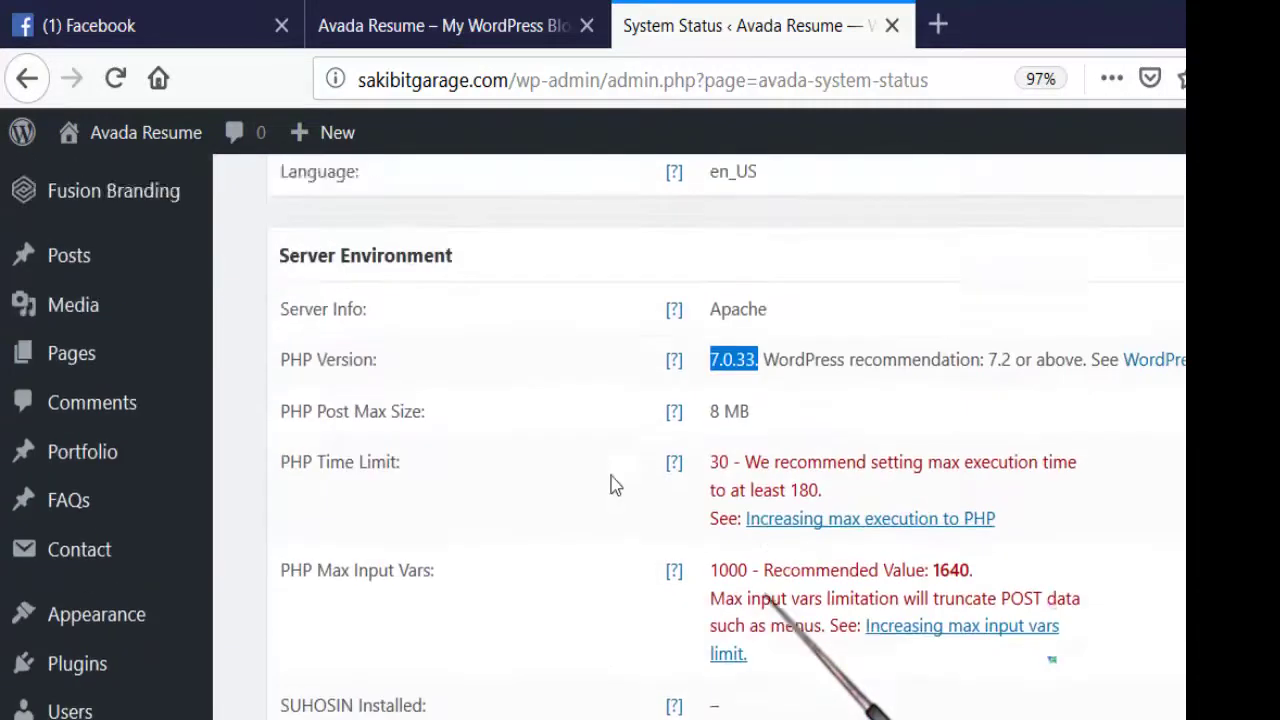
scroll(614, 484, "up", 1)
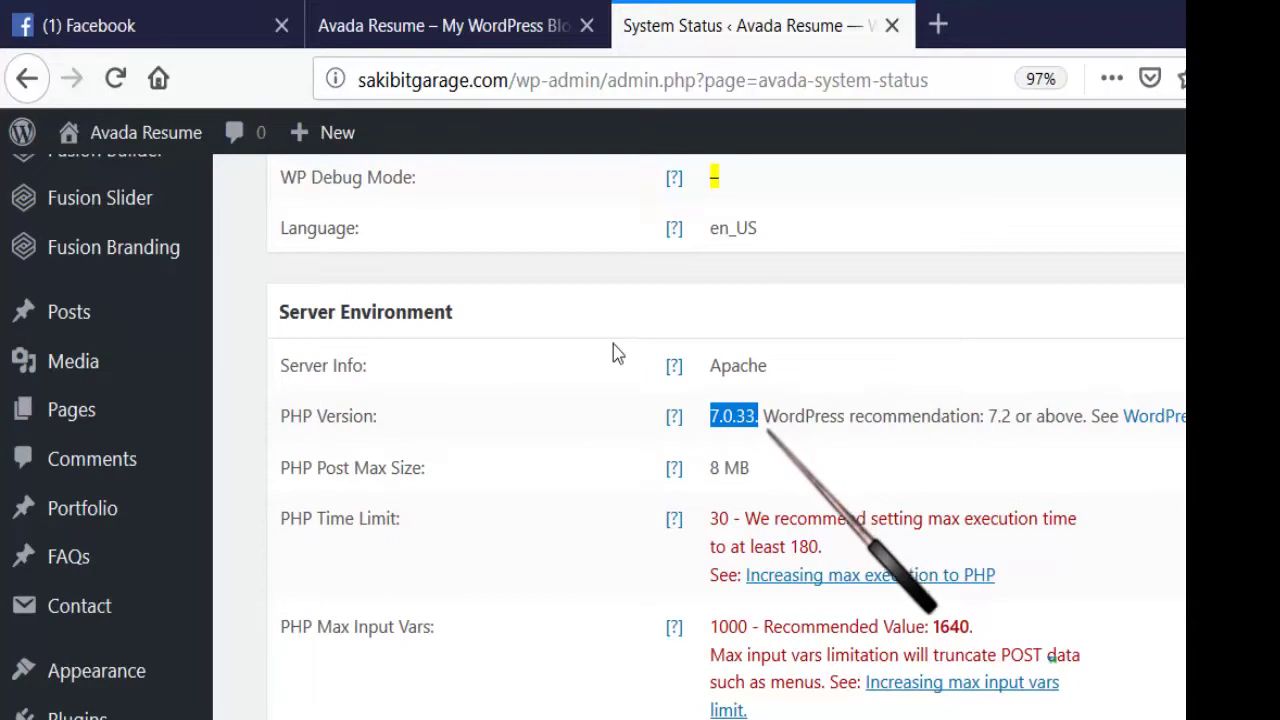
scroll(613, 344, "up", 5)
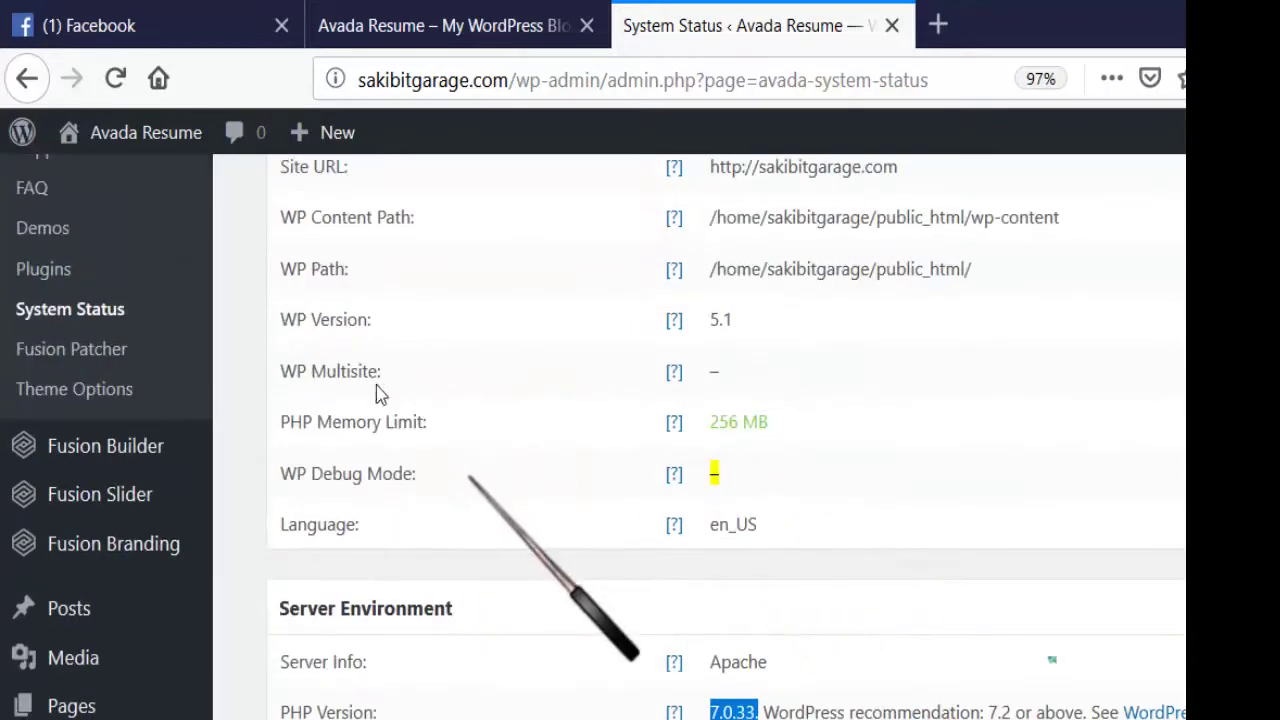
- Review the Server Environment entries on the System Status page, from PHP Version to GD Library, and return to the WordPress Environment section
scroll(390, 415, "down", 2)
scroll(390, 420, "down", 4)
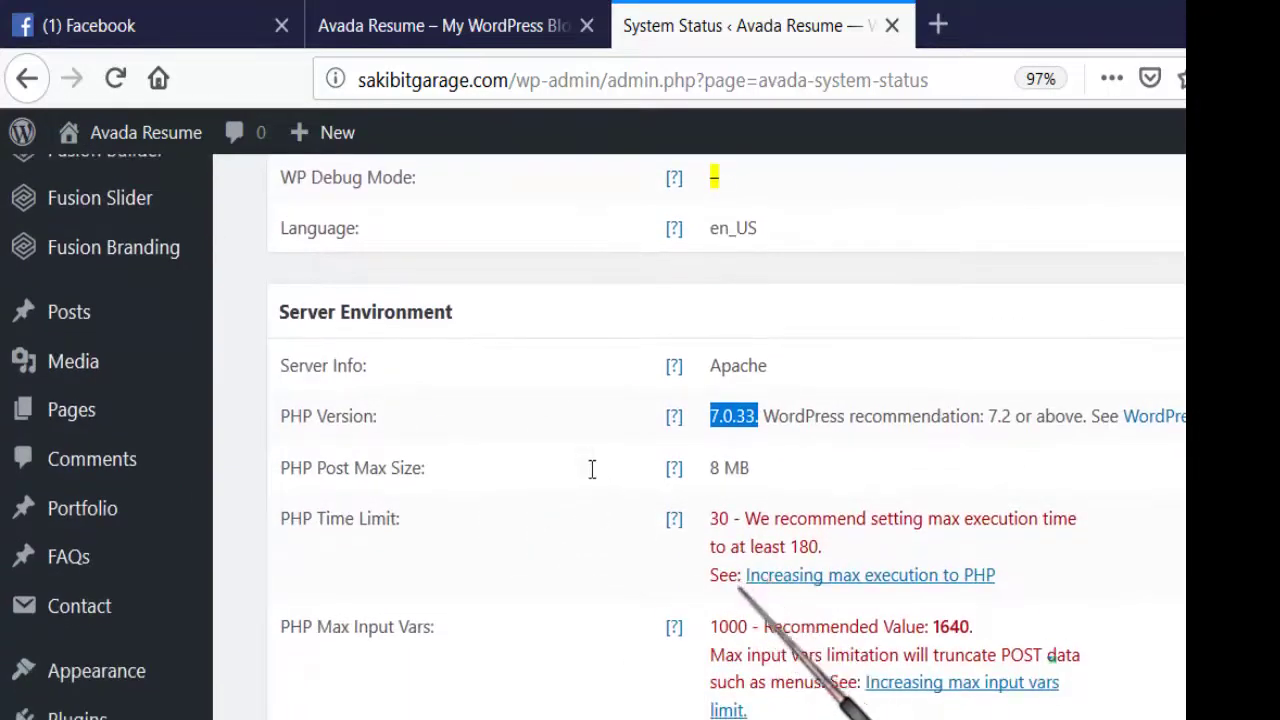
scroll(600, 490, "down", 6)
scroll(616, 497, "down", 3)
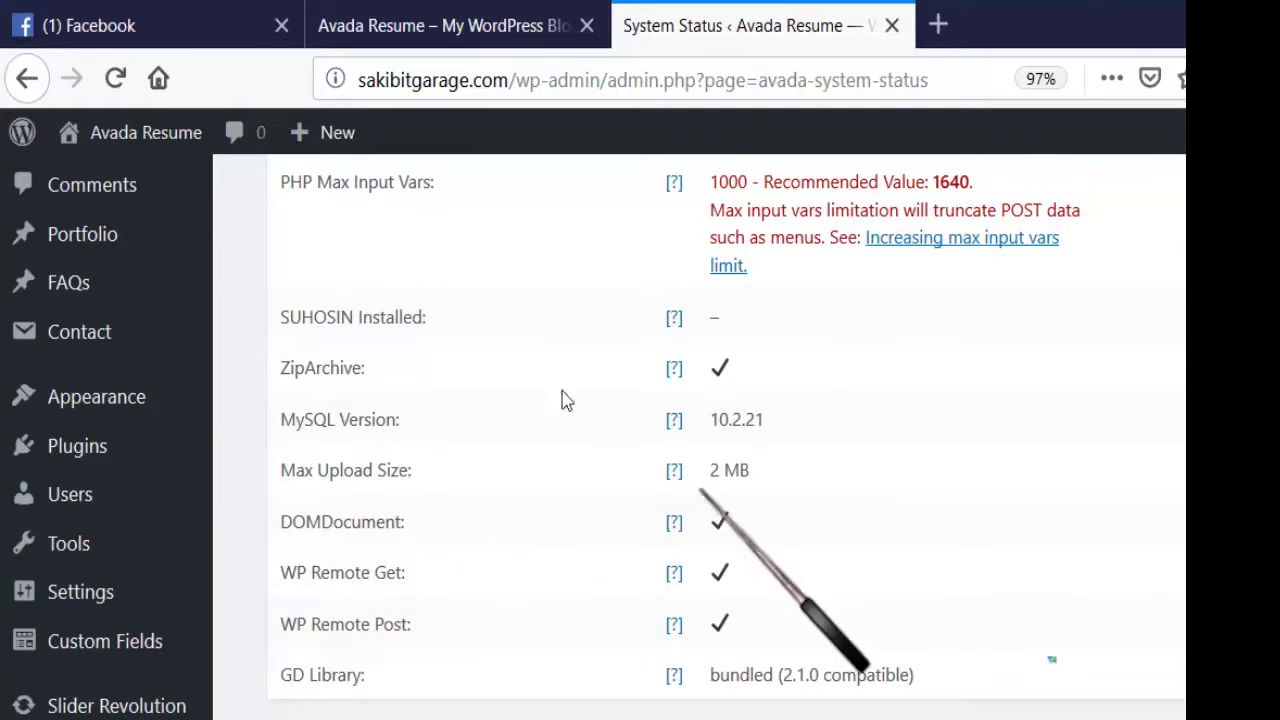
scroll(443, 426, "down", 6)
scroll(460, 433, "up", 3)
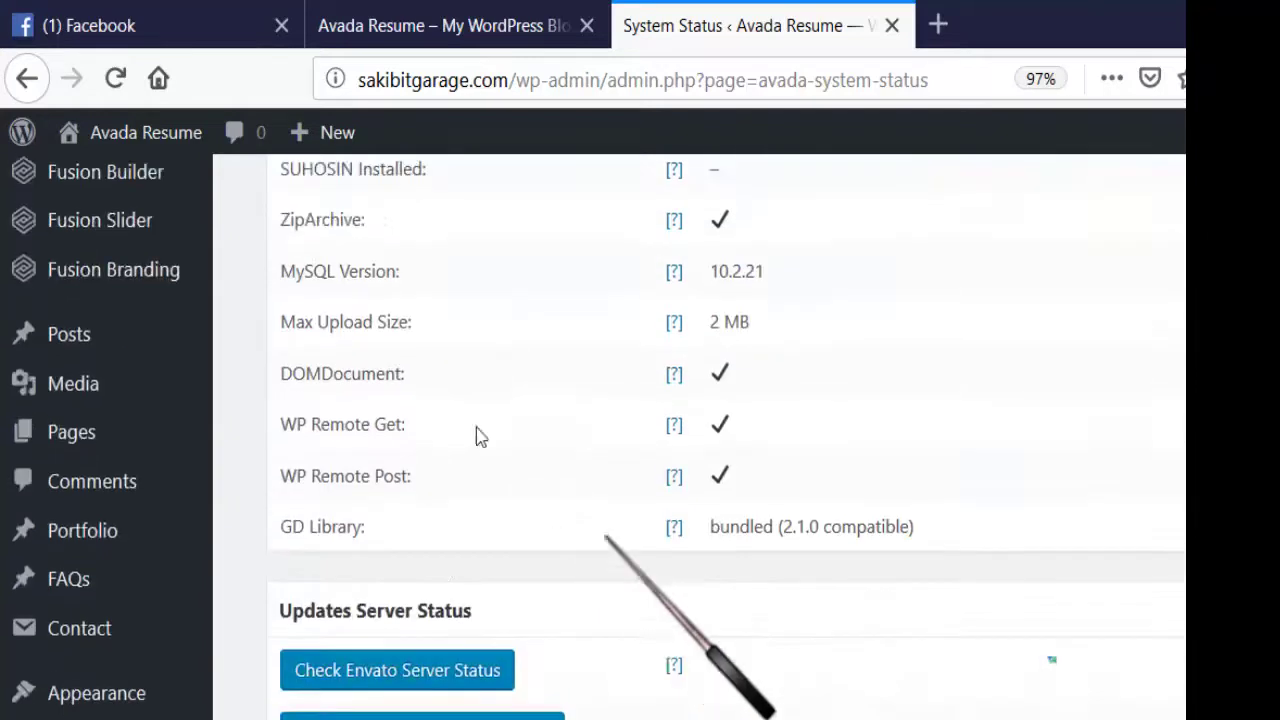
scroll(597, 449, "up", 14)
scroll(595, 445, "up", 10)
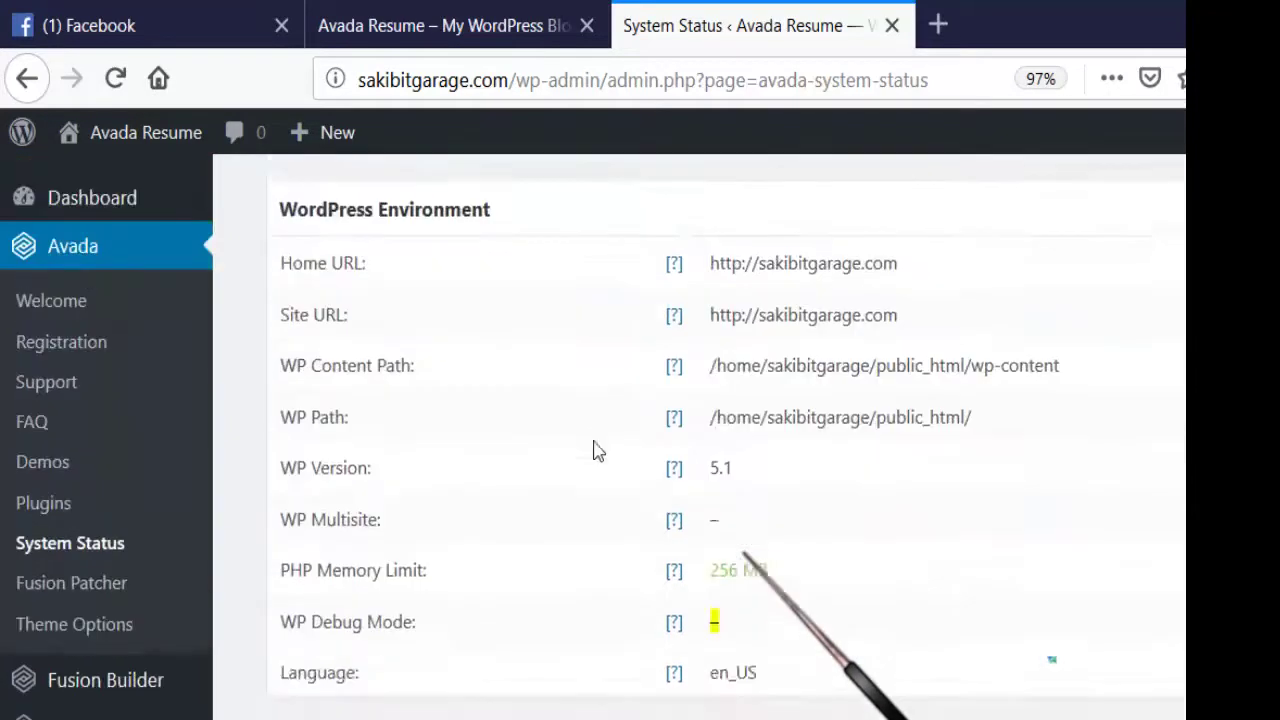
- Examine the rest of the System Status page down to the plugin list, and go back to the PHP limits under Server Environment
scroll(597, 451, "down", 4)
scroll(593, 450, "down", 20)
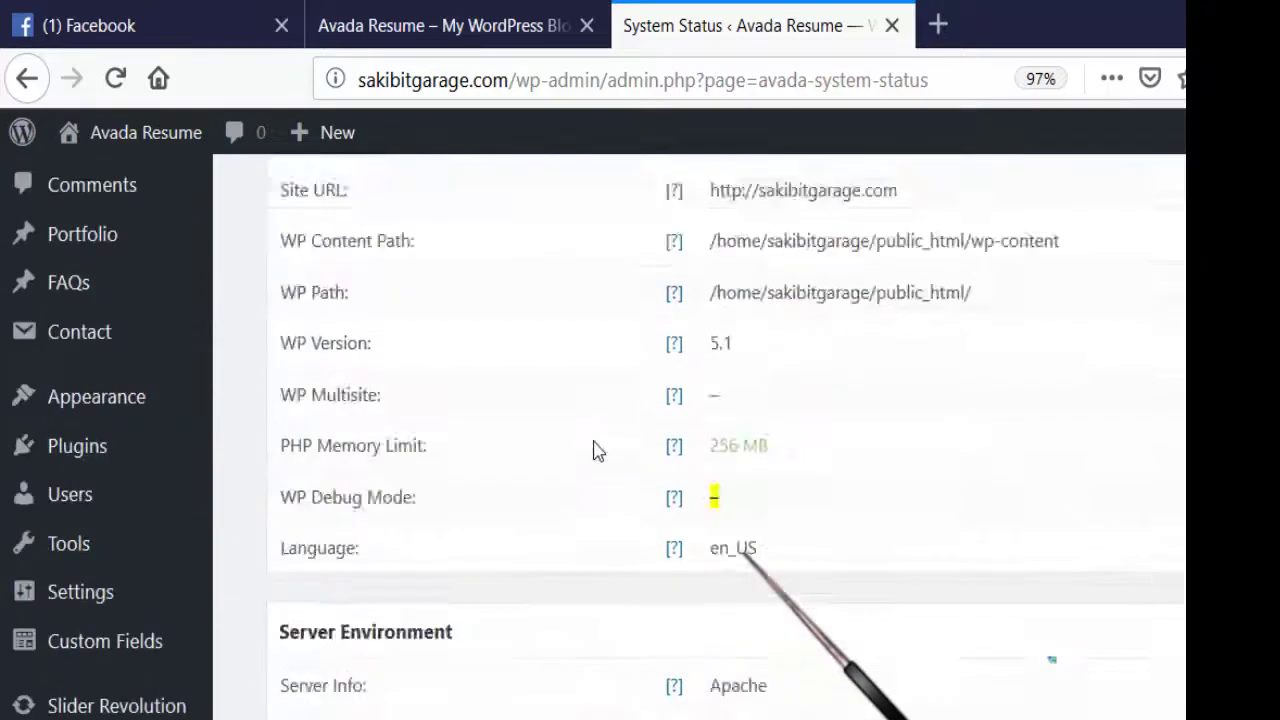
scroll(325, 408, "down", 3)
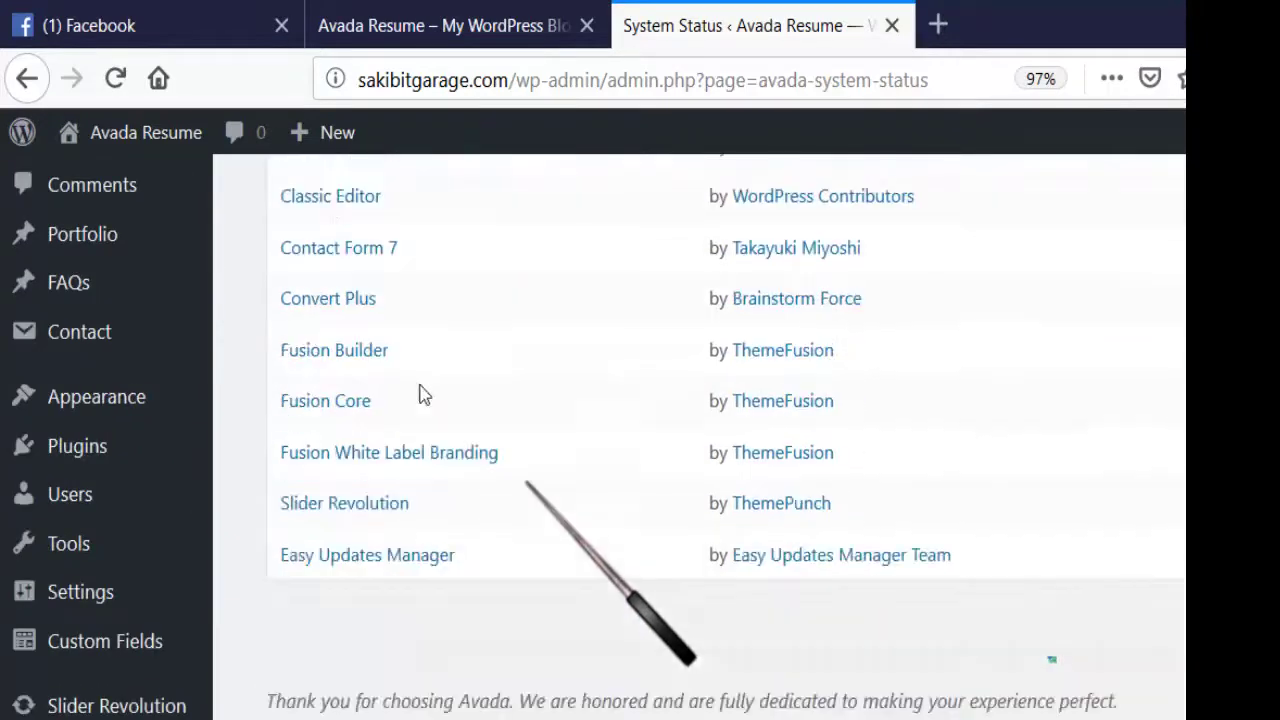
scroll(295, 462, "up", 8)
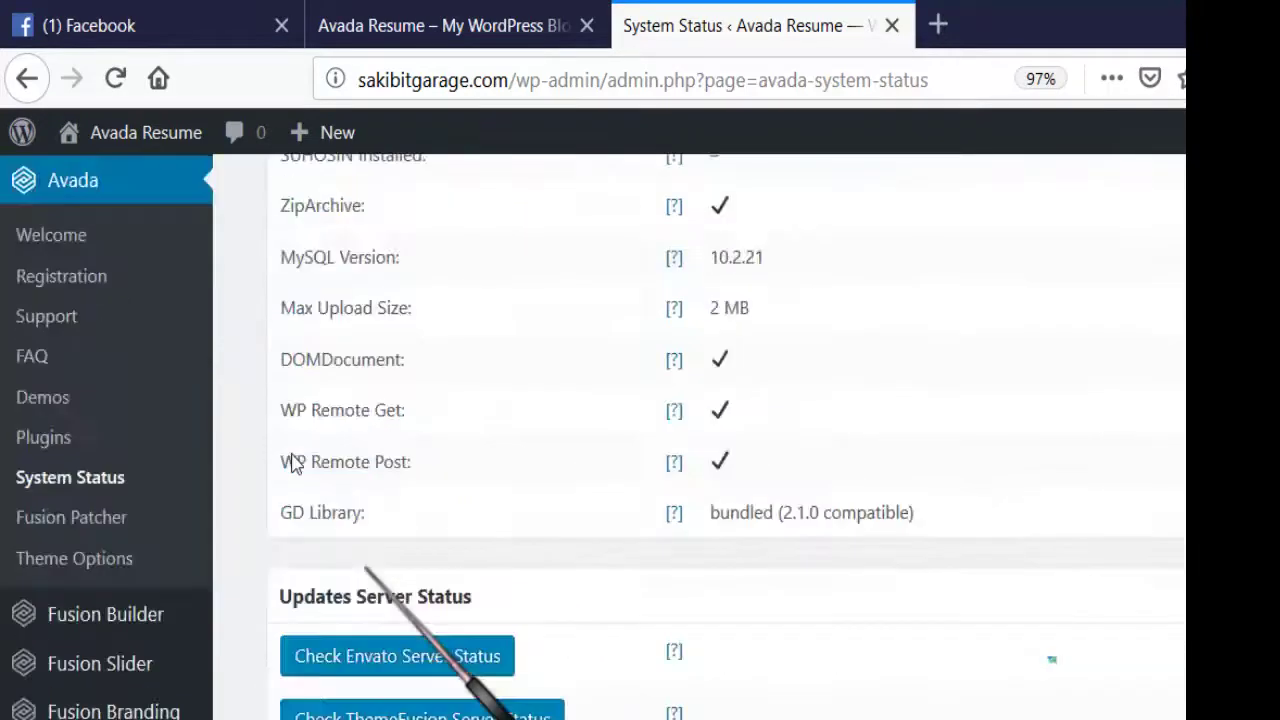
scroll(86, 423, "up", 5)
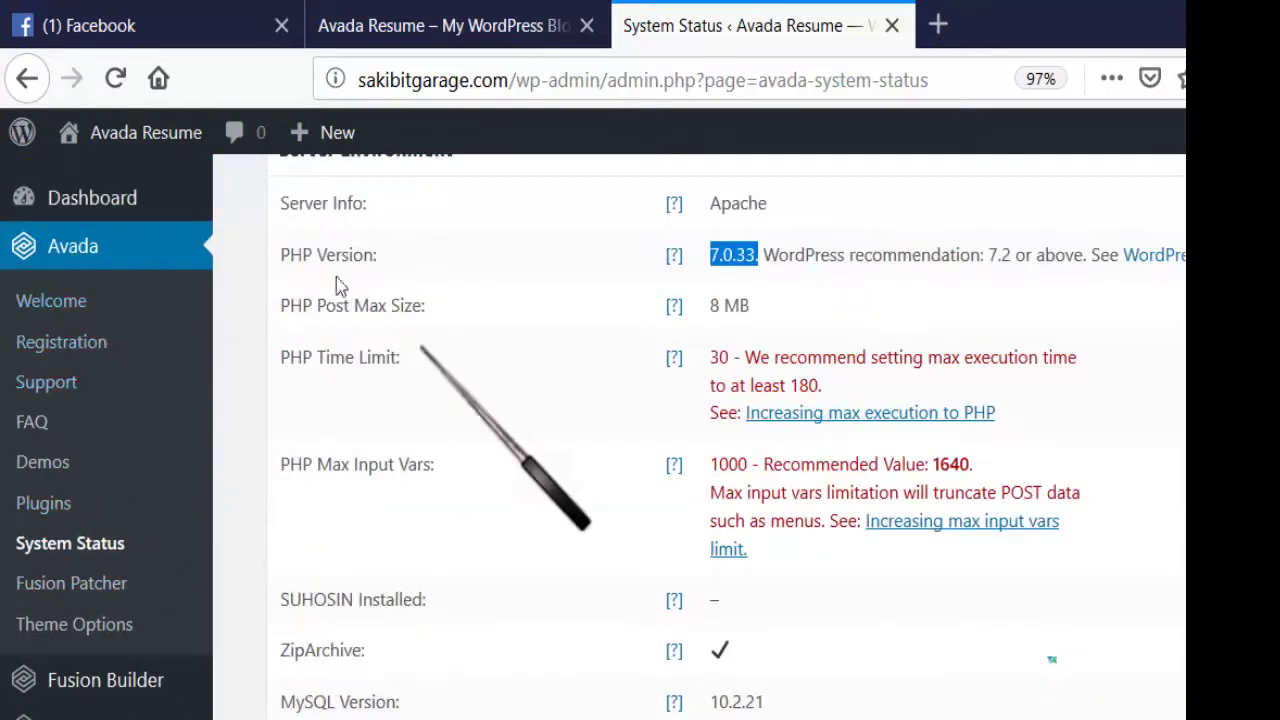
- Open Avada's Theme Options page and read the notice about media fields using remote URLs
scroll(330, 345, "up", 1)
scroll(330, 345, "up", 15)
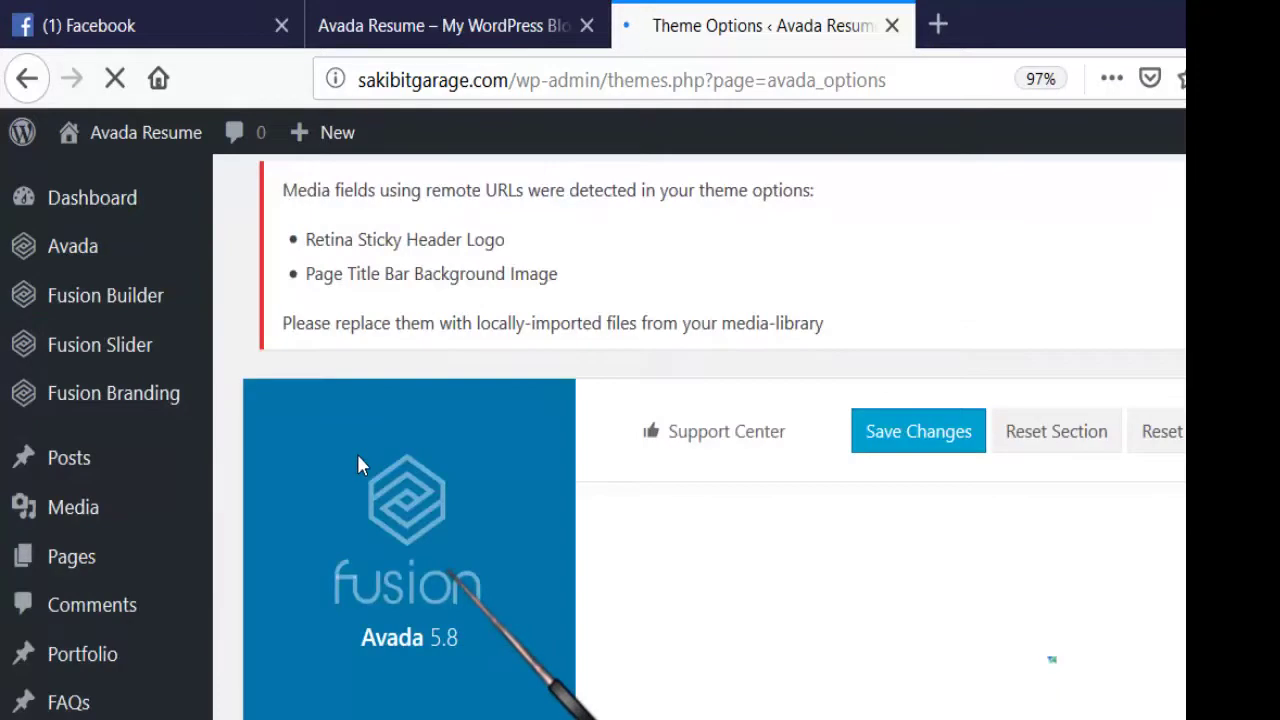
scroll(357, 454, "down", 12)
scroll(360, 465, "up", 12)
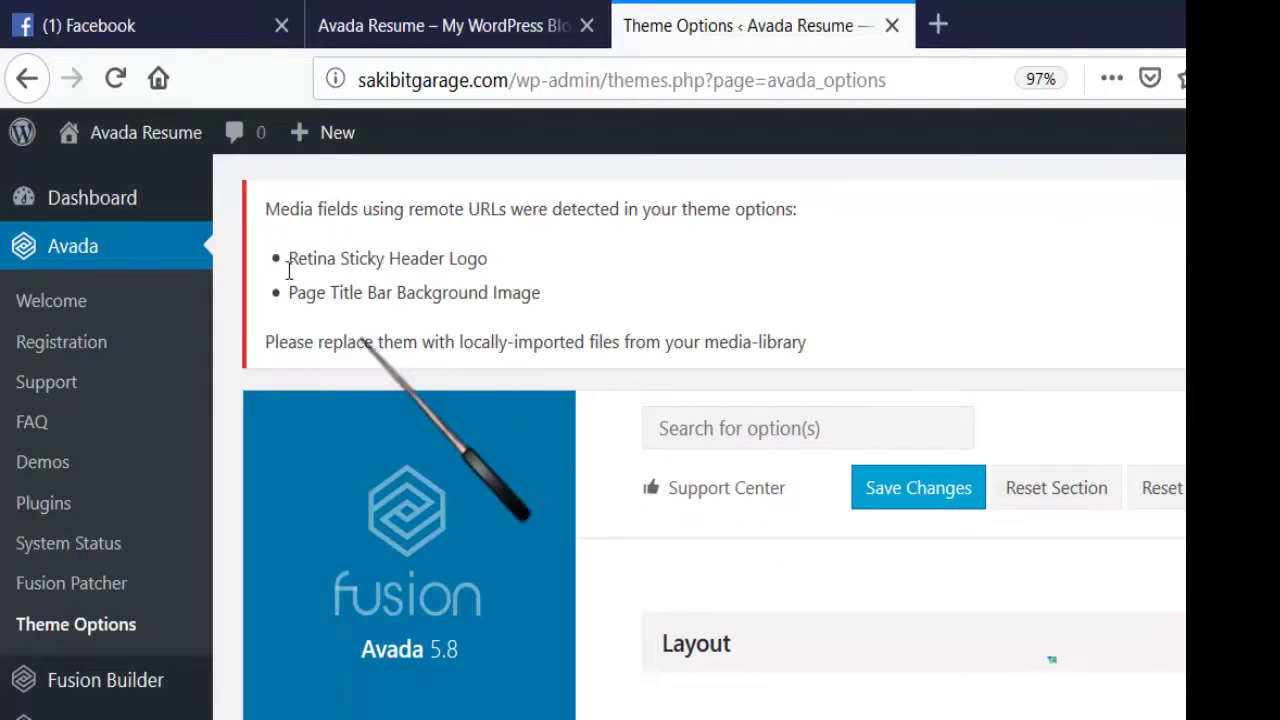
- Look through the Theme Options sections from Layout downward, including the Header subsections, and return to the Layout section
scroll(400, 265, "down", 2)
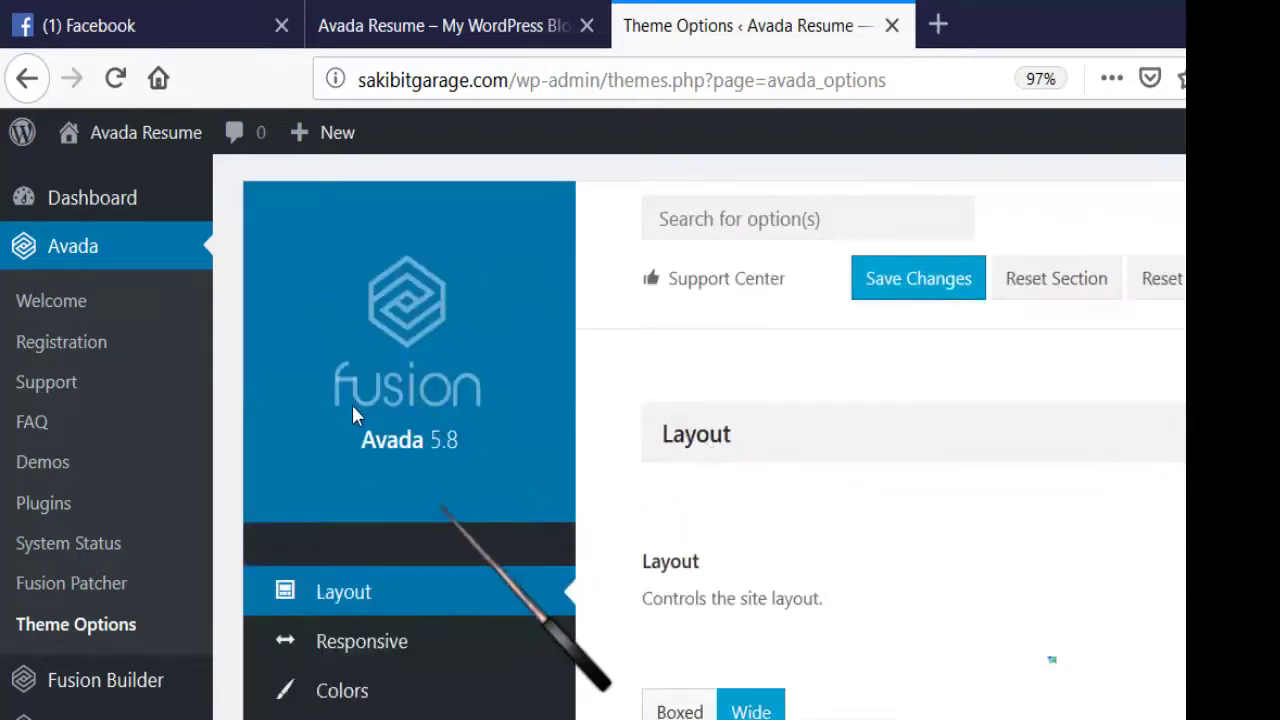
scroll(352, 404, "down", 3)
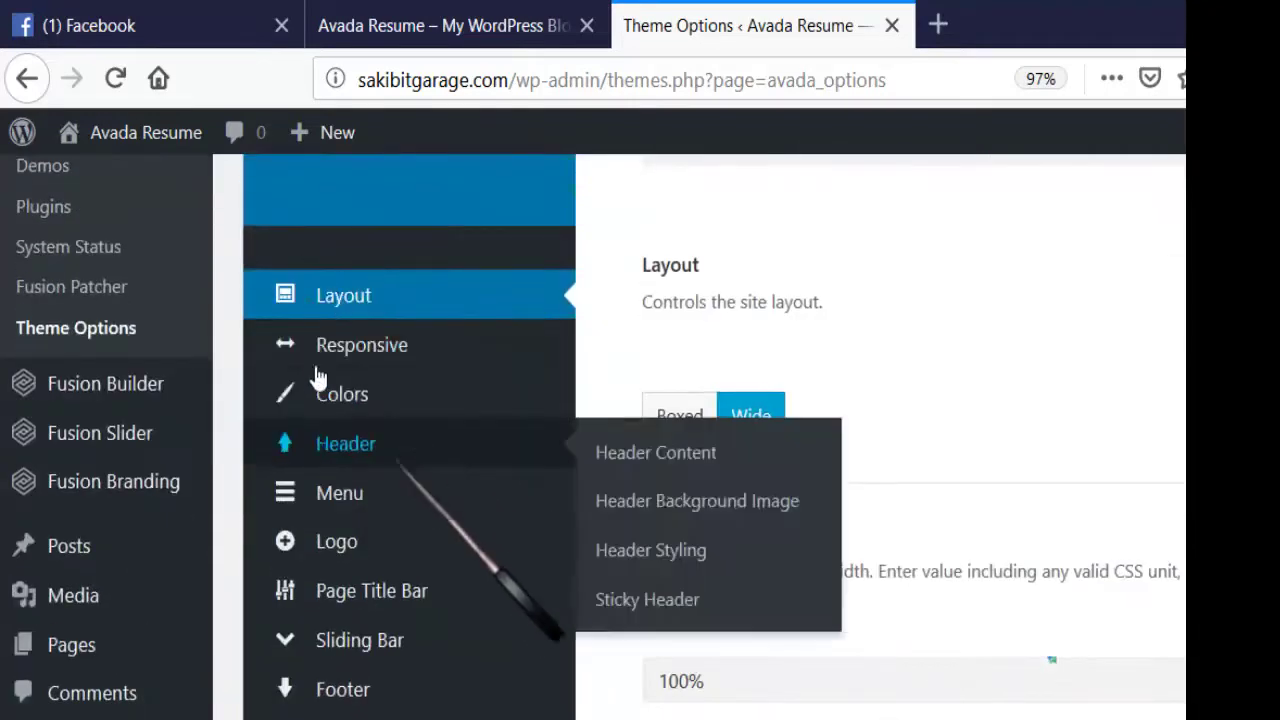
scroll(317, 385, "down", 12)
scroll(322, 468, "up", 4)
scroll(322, 470, "up", 10)
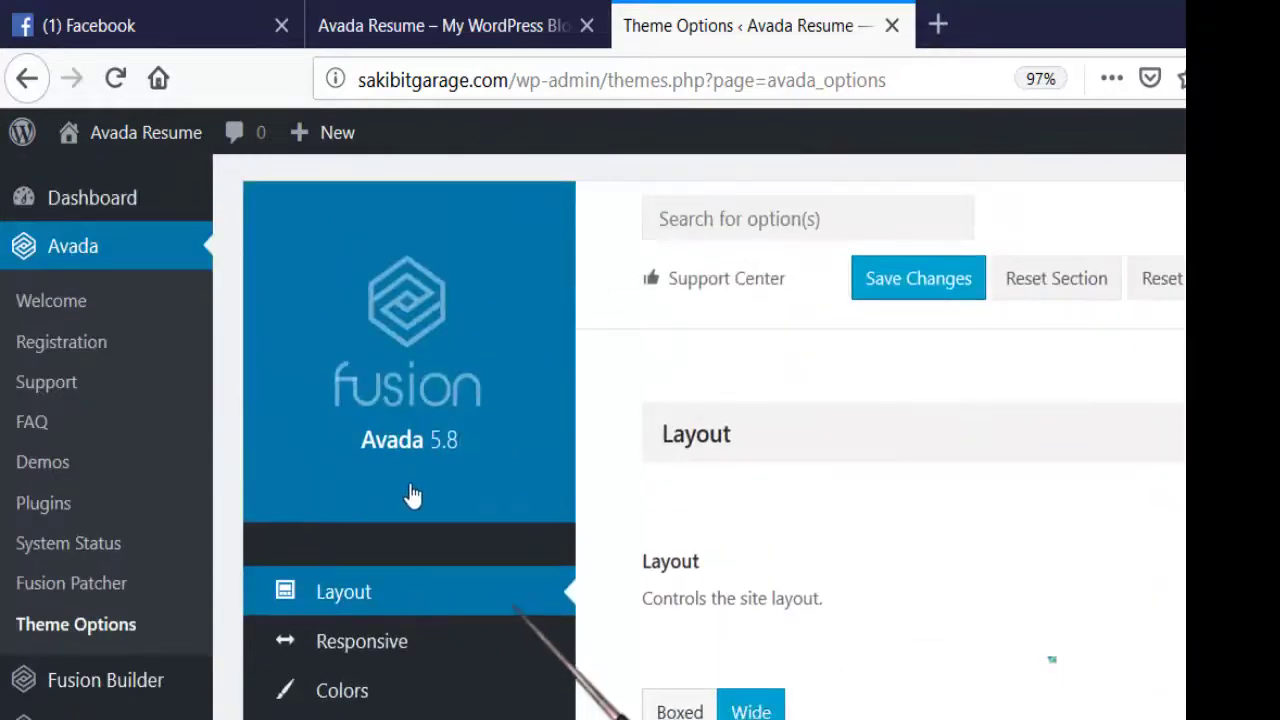
- Set the browser zoom to 87% and review the Layout, Site Width and Boxed Mode Top/Bottom Offset theme options
left_click(410, 22)
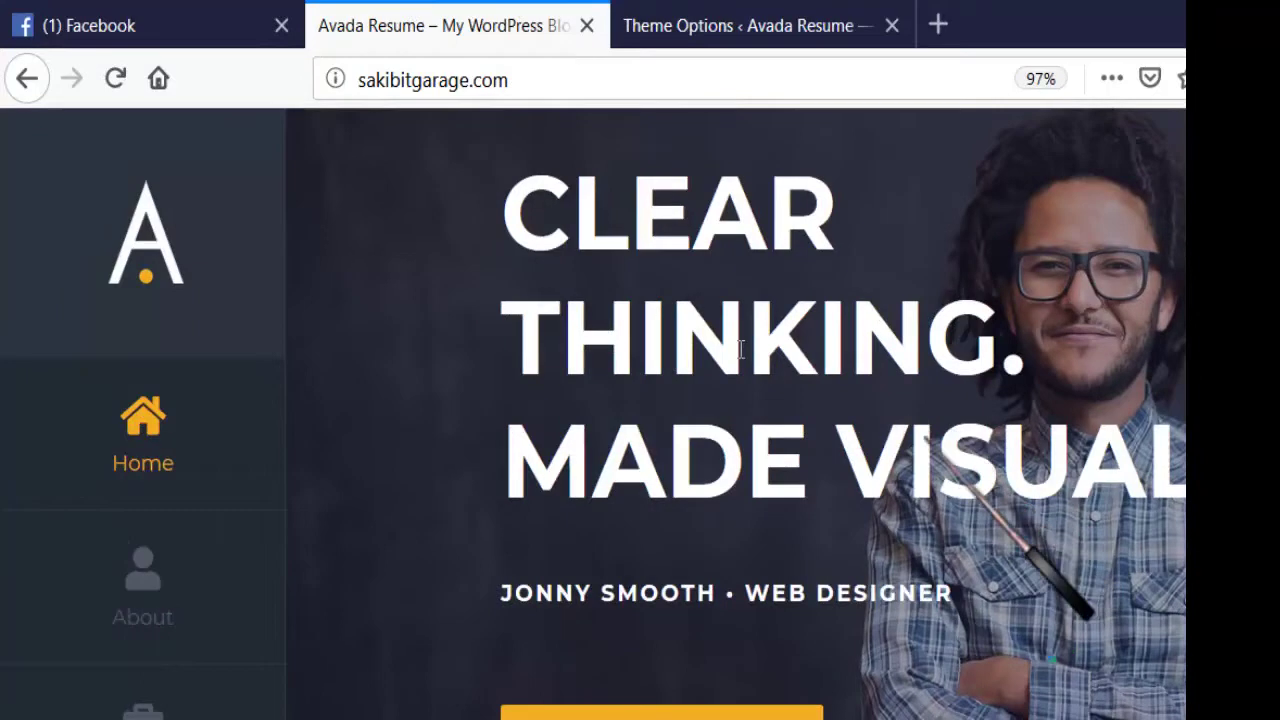
key("ctrl+minus")
key("ctrl+minus")
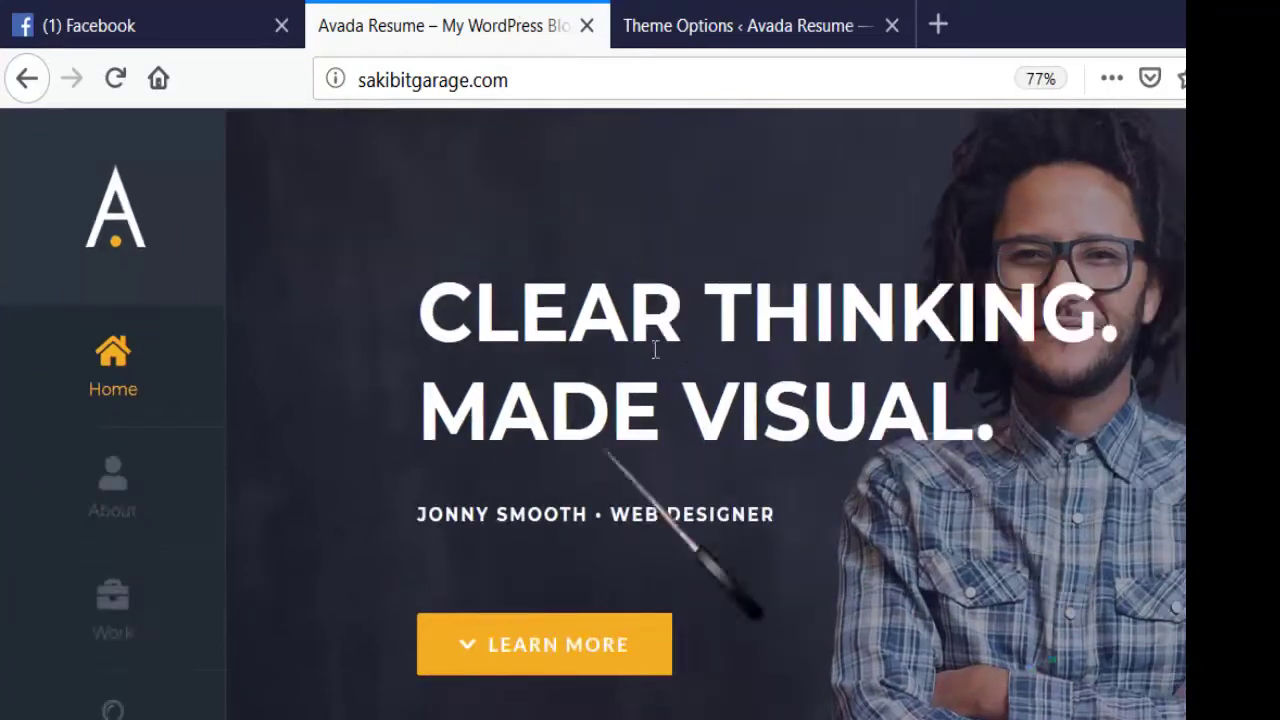
key("ctrl+Tab")
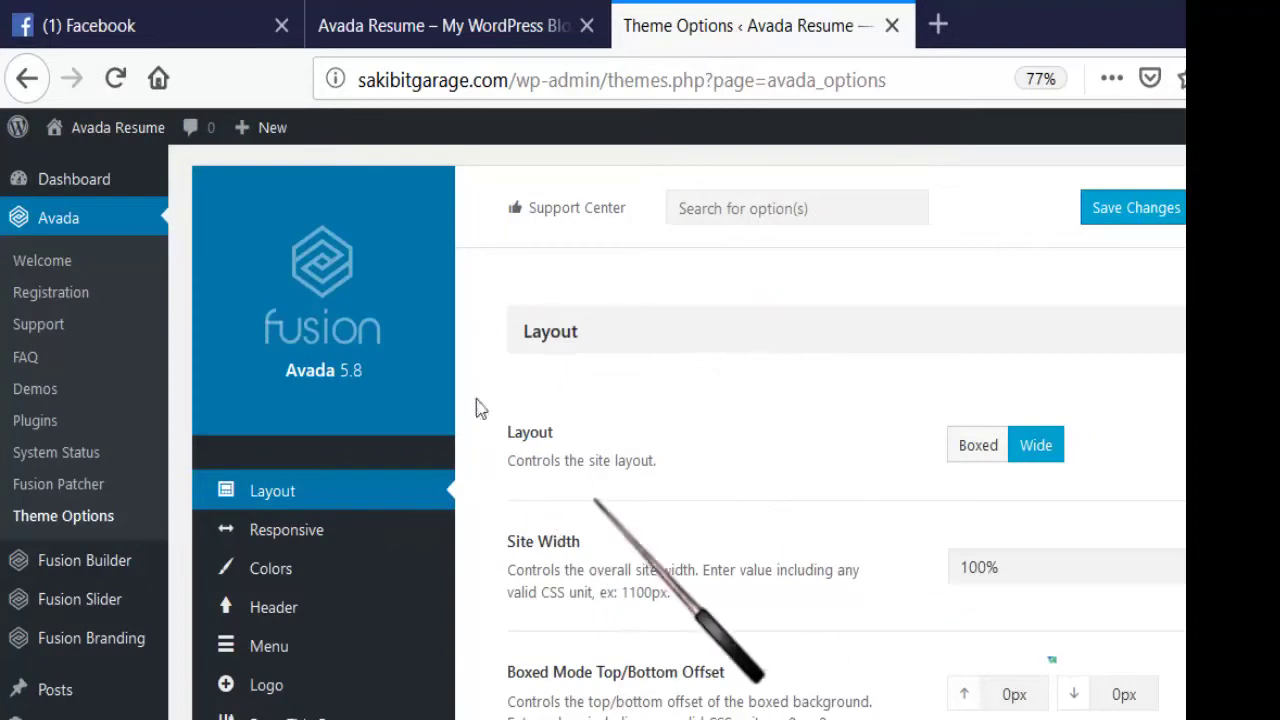
key("ctrl+plus")
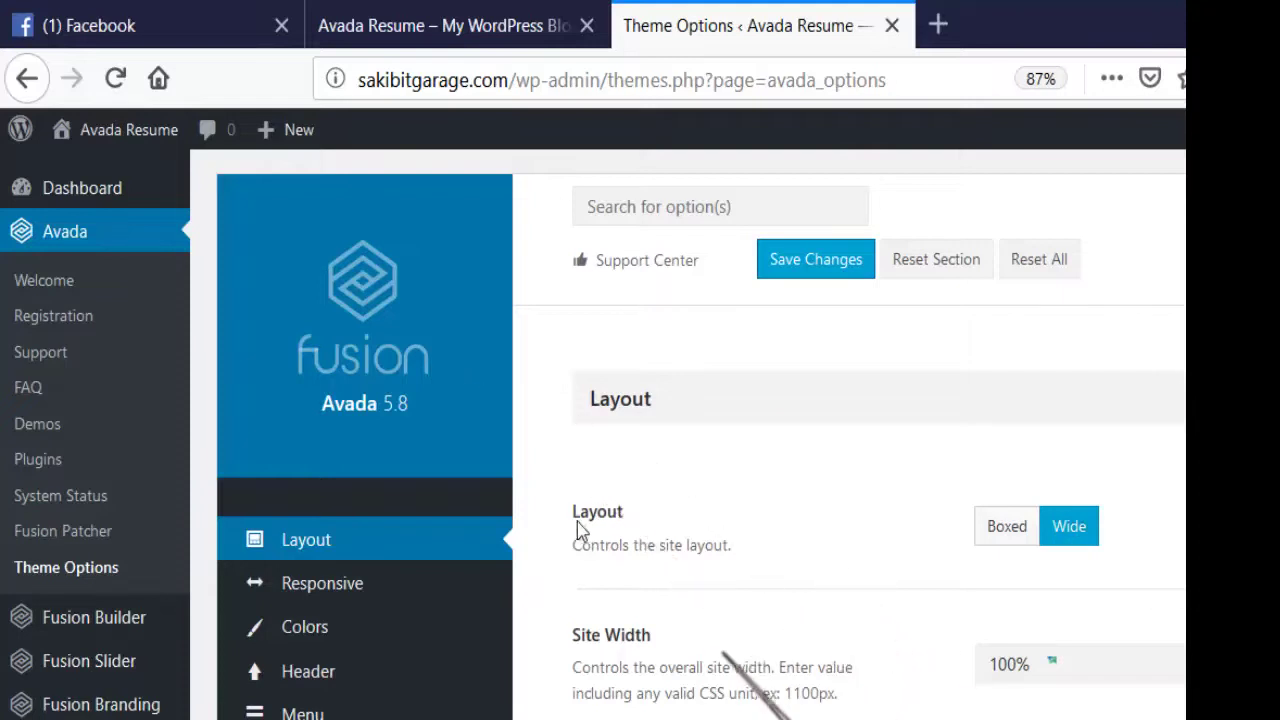
scroll(577, 521, "down", 3)
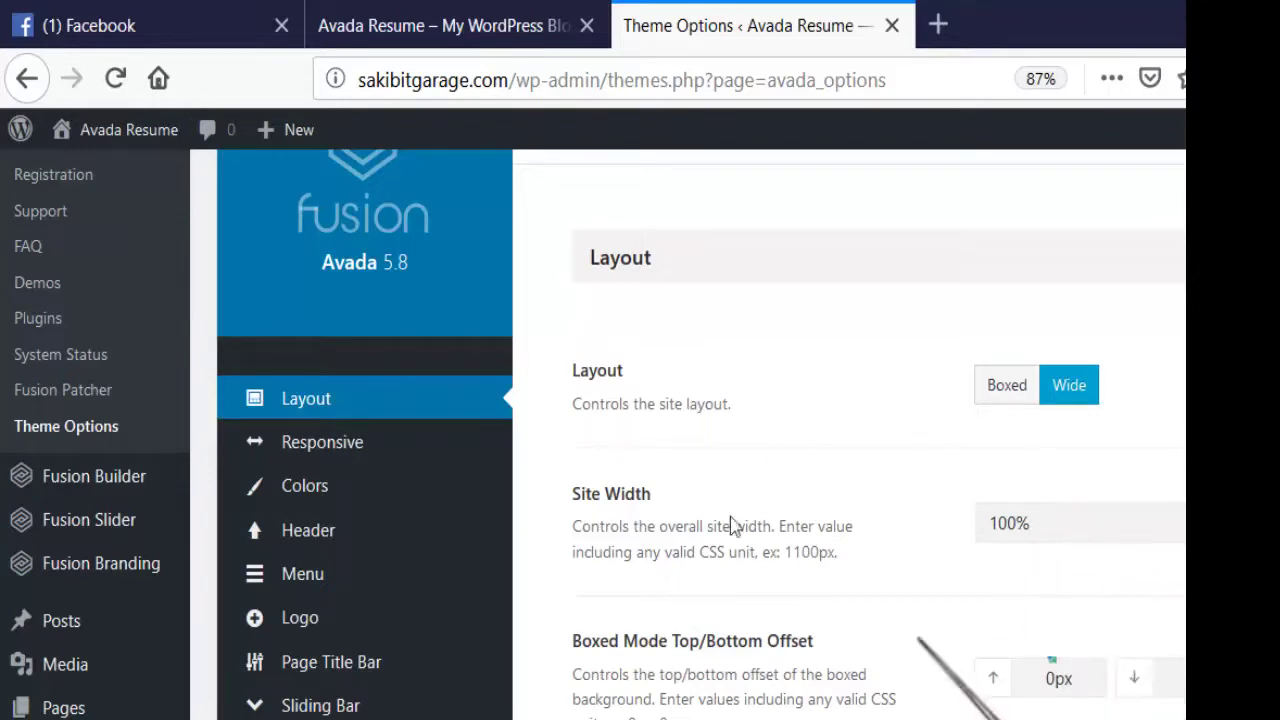
scroll(613, 510, "down", 2)
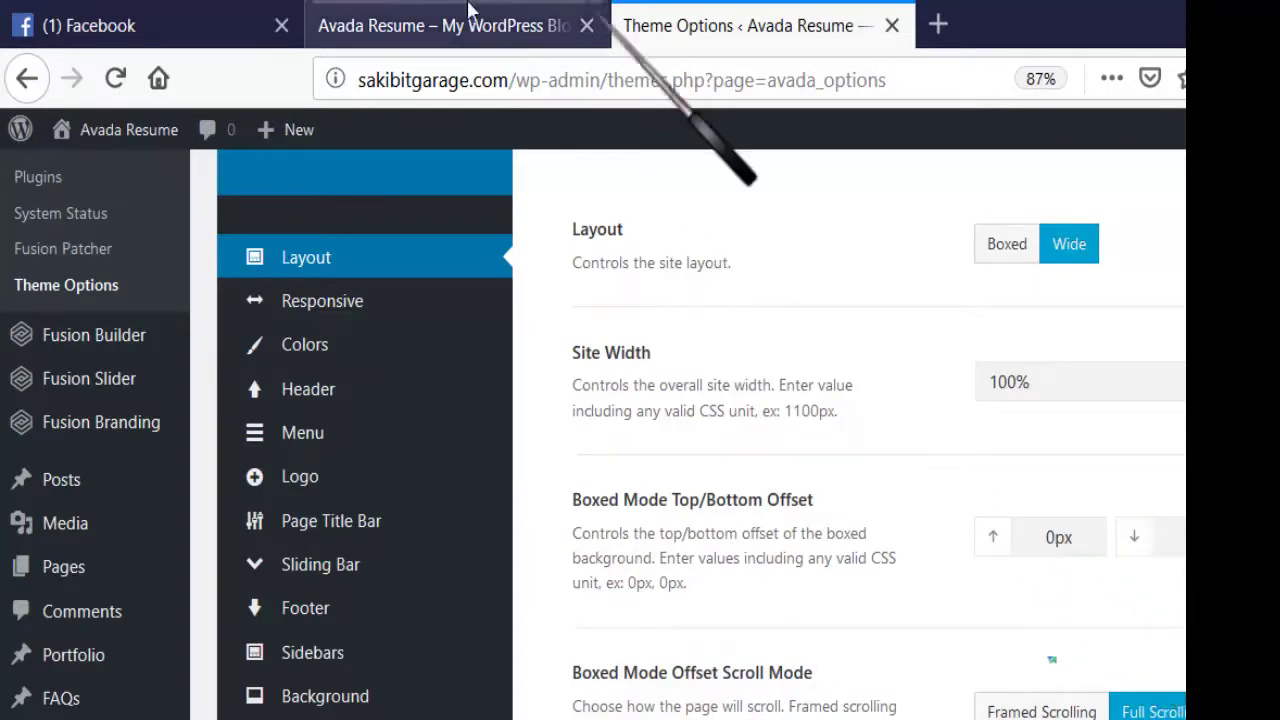
- Look through the whole Avada Resume homepage, from the hero banner down to the contact form and back
left_click(444, 25)
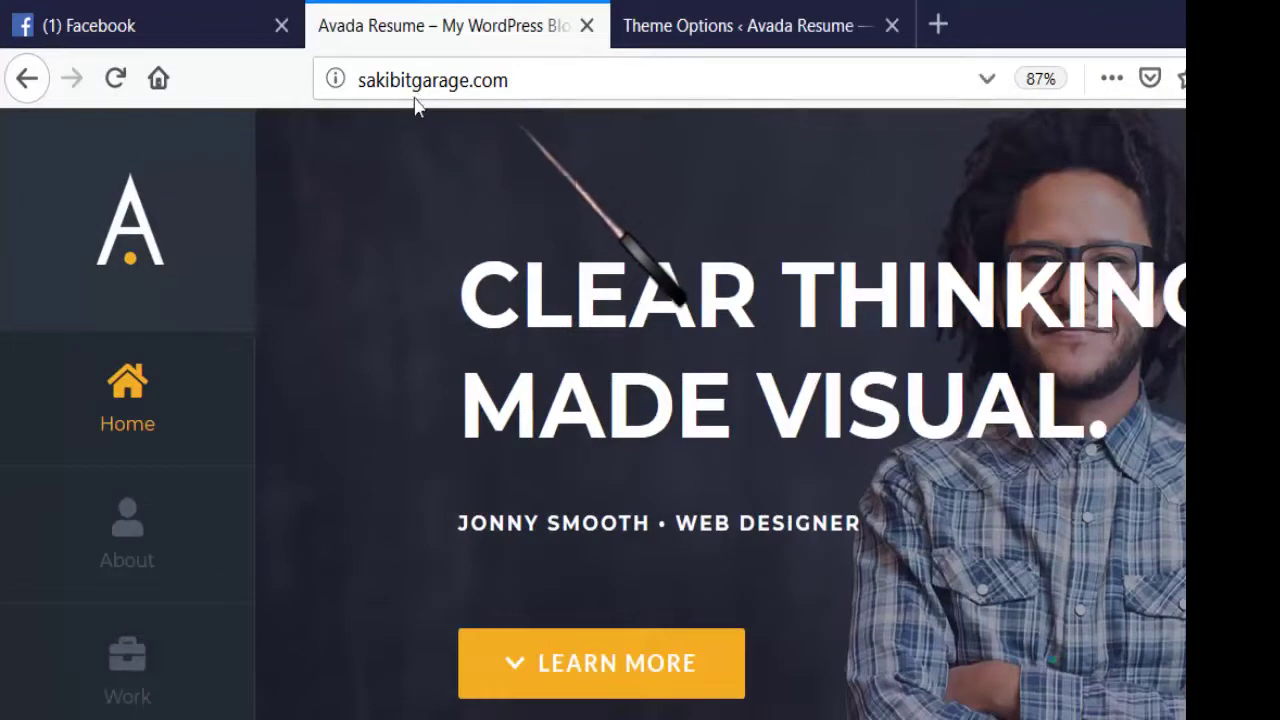
scroll(543, 608, "down", 10)
scroll(592, 625, "down", 20)
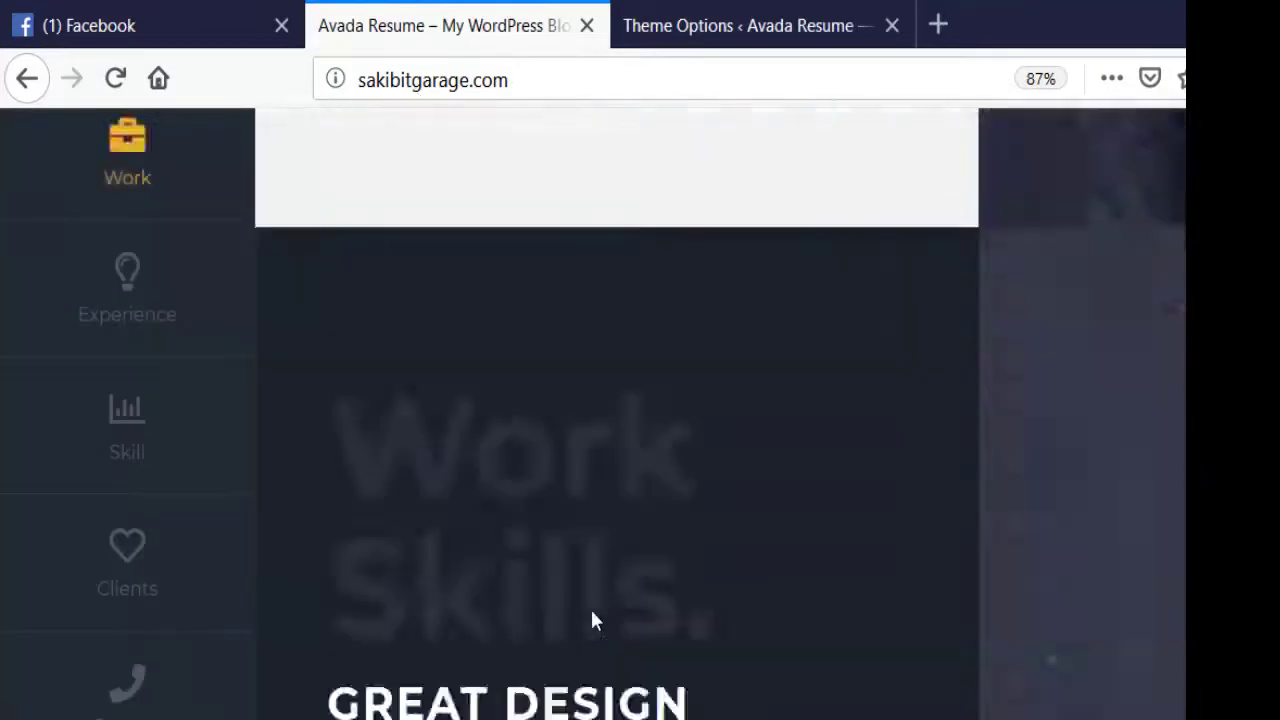
scroll(596, 620, "down", 10)
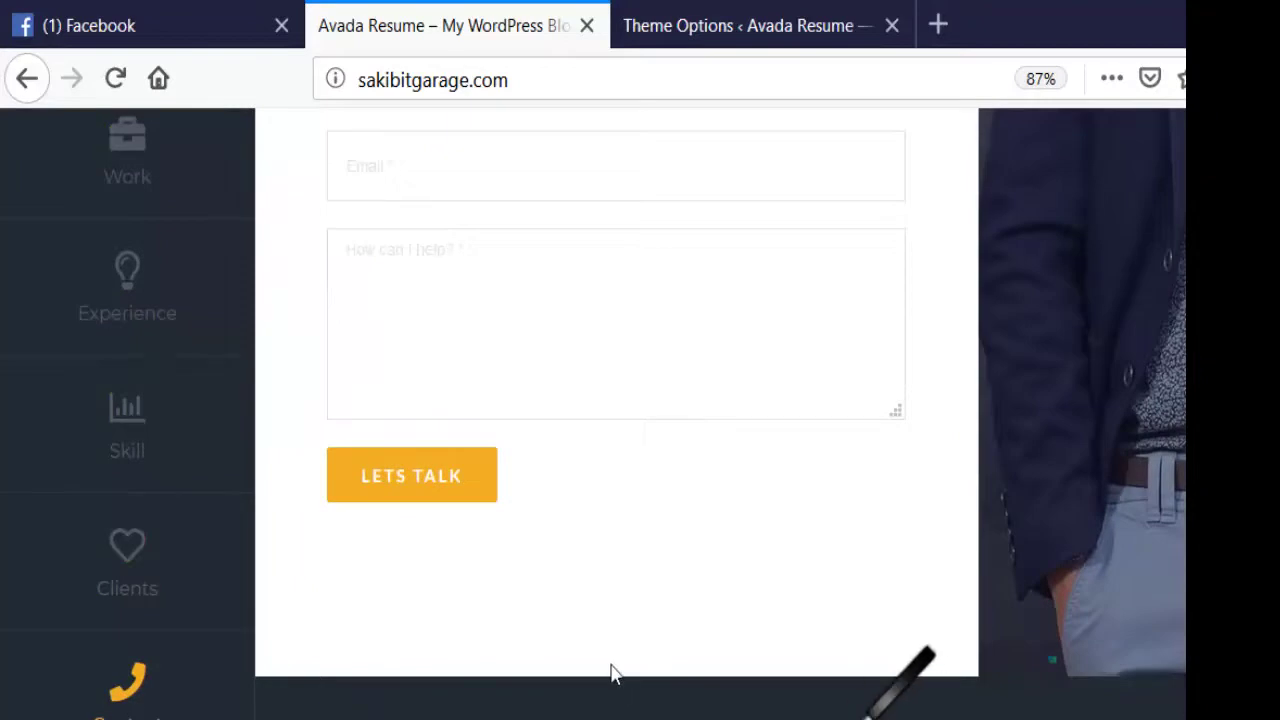
scroll(612, 672, "up", 20)
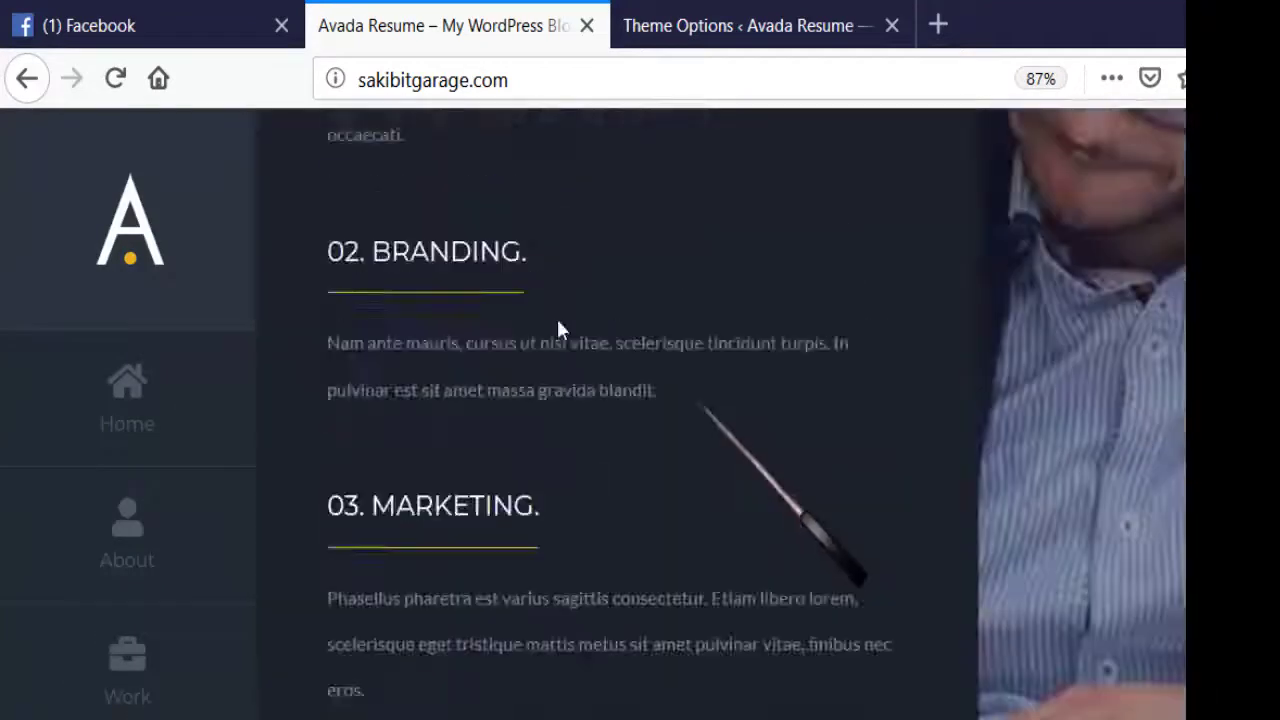
scroll(556, 310, "up", 15)
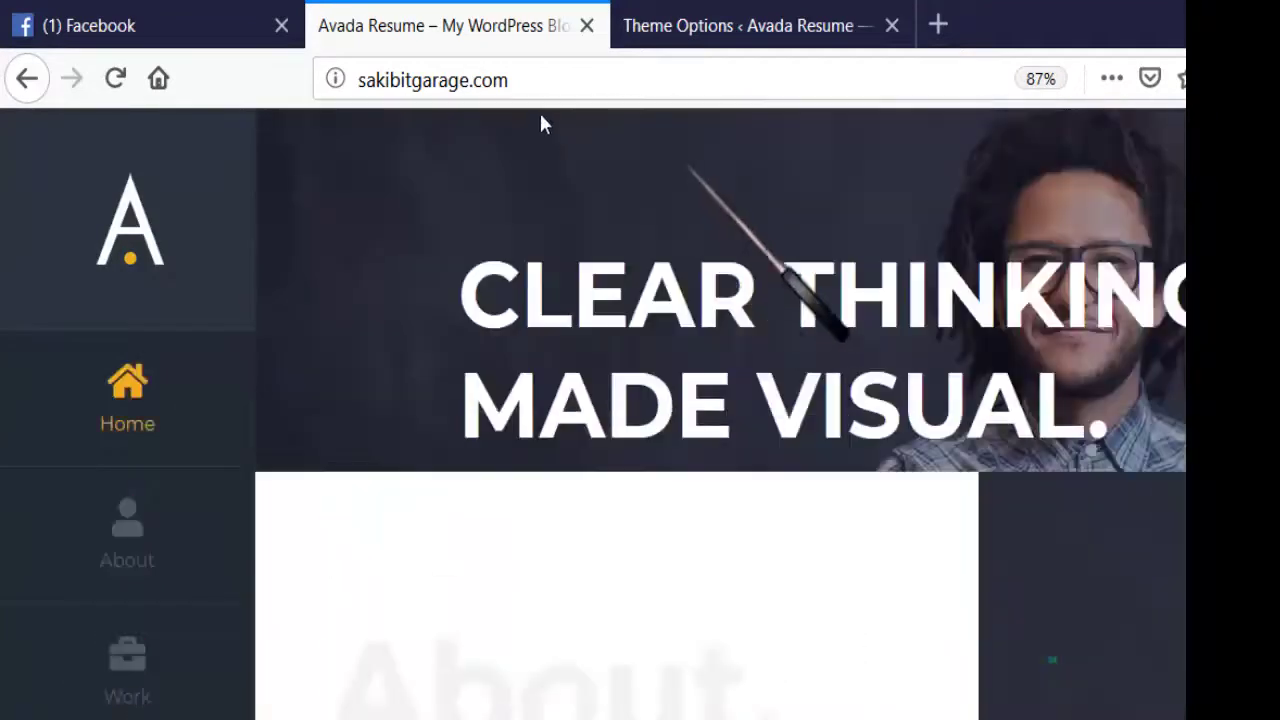
- Read the boxed mode offset options, and compare them with the homepage's hero, About and Work sections
left_click(740, 25)
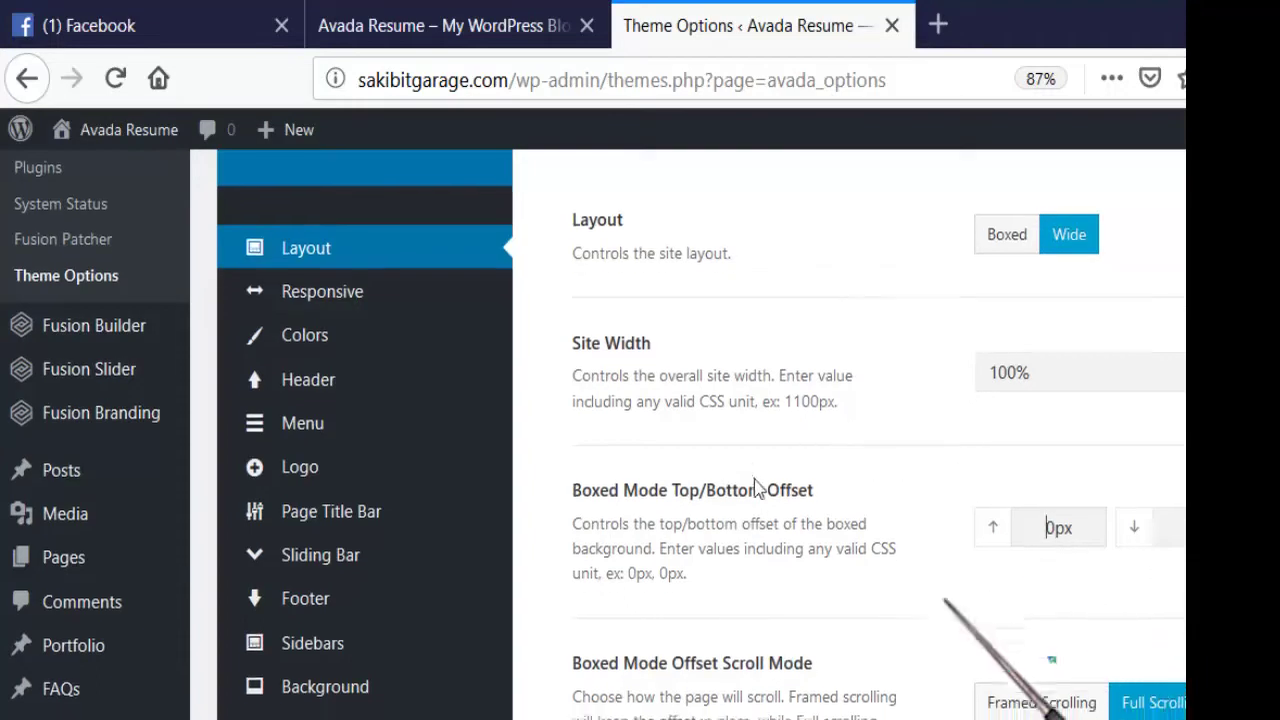
scroll(771, 486, "down", 2)
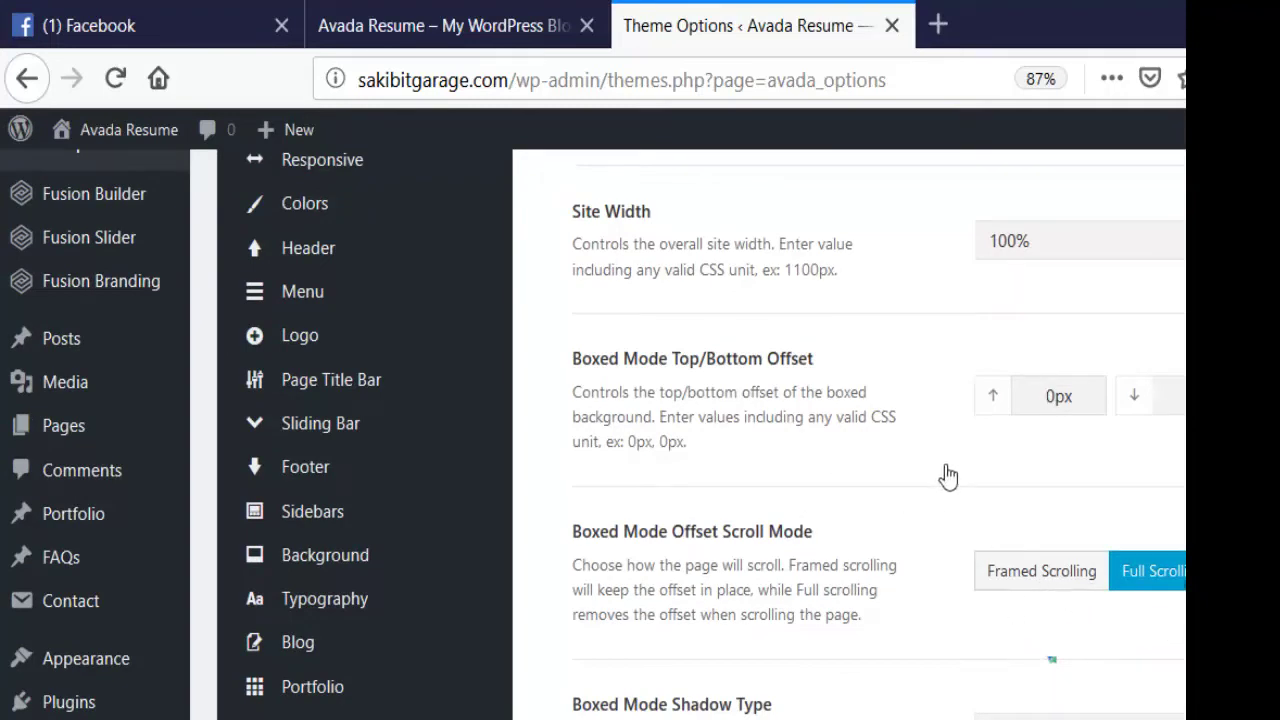
left_click(360, 20)
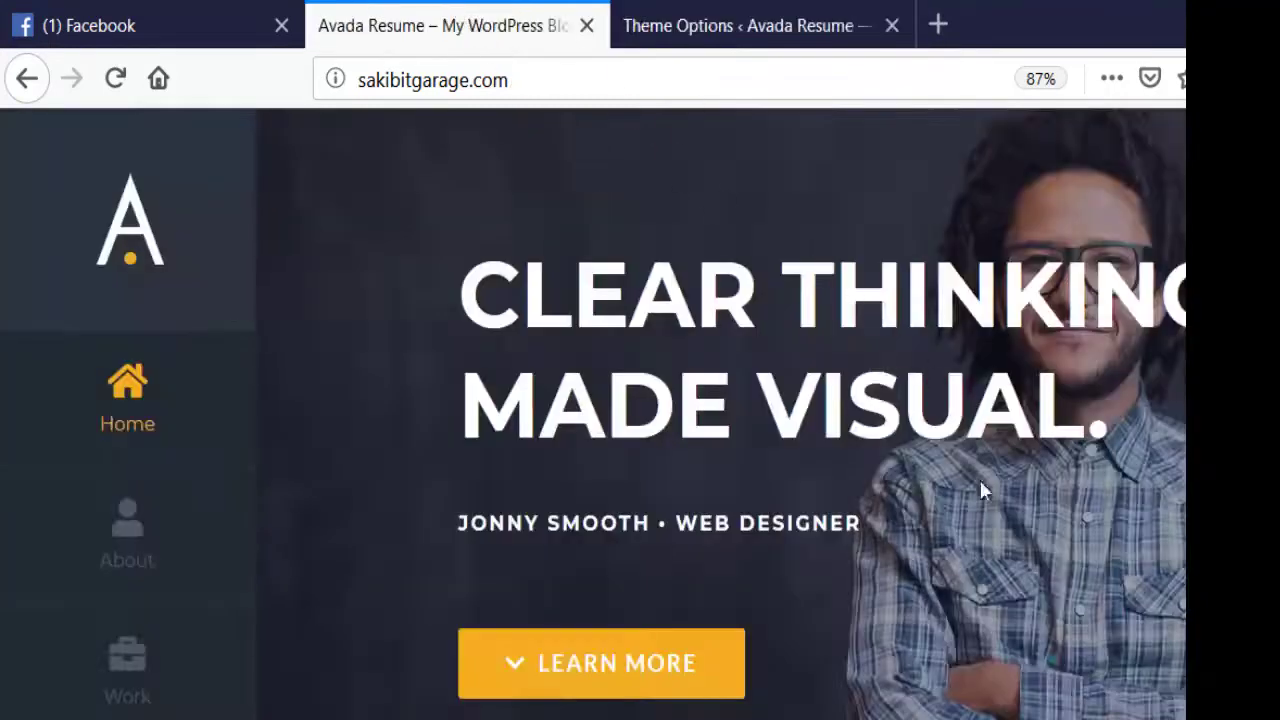
scroll(1012, 526, "down", 6)
scroll(1012, 526, "down", 3)
scroll(1013, 524, "up", 10)
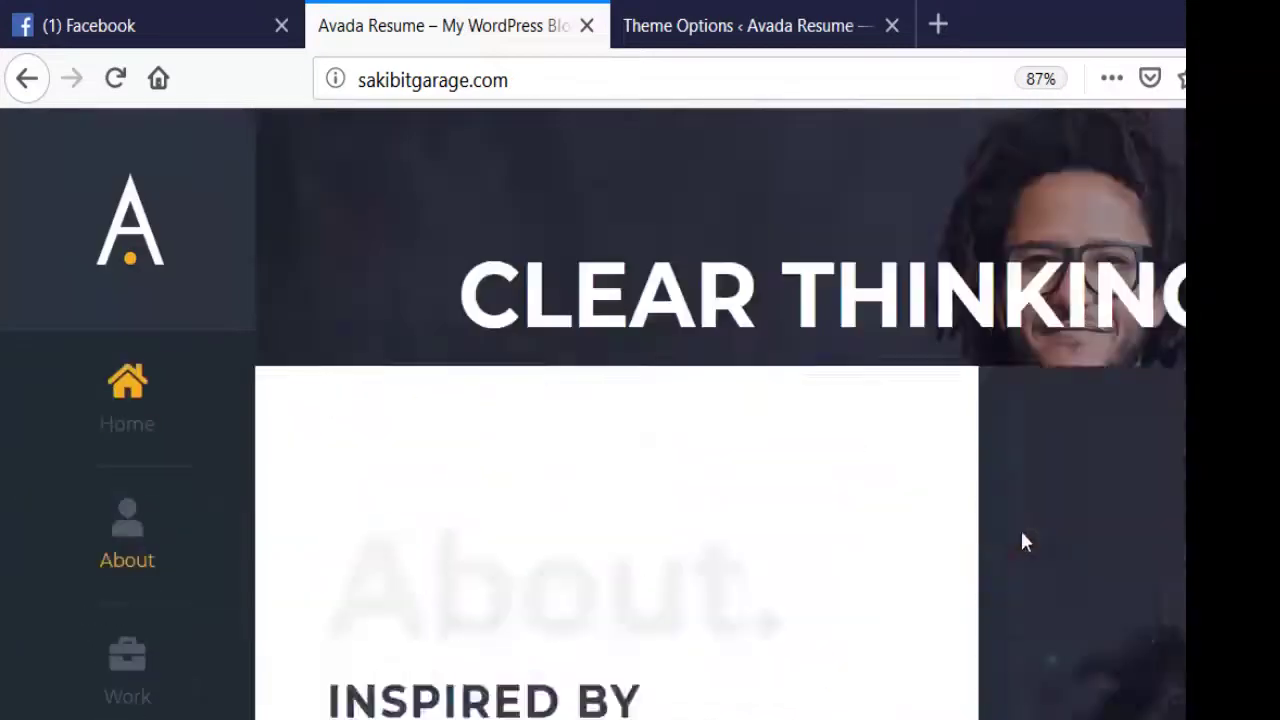
scroll(1045, 555, "down", 8)
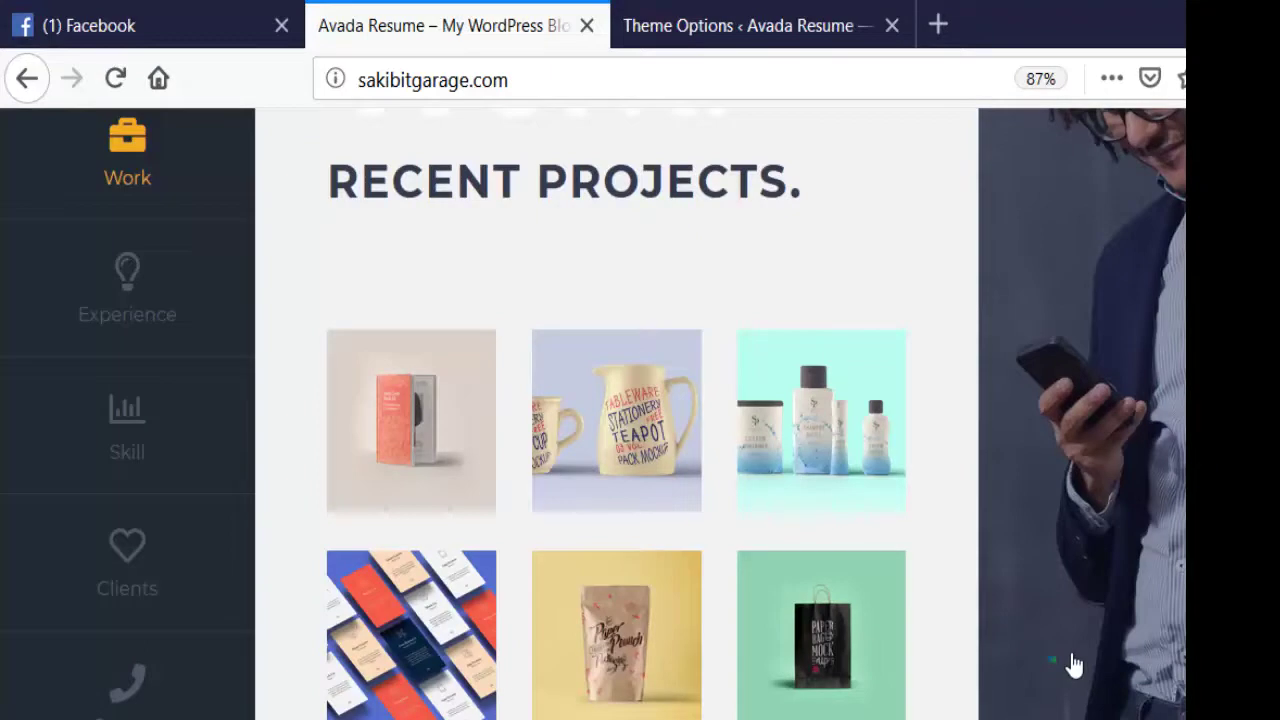
scroll(1073, 665, "up", 8)
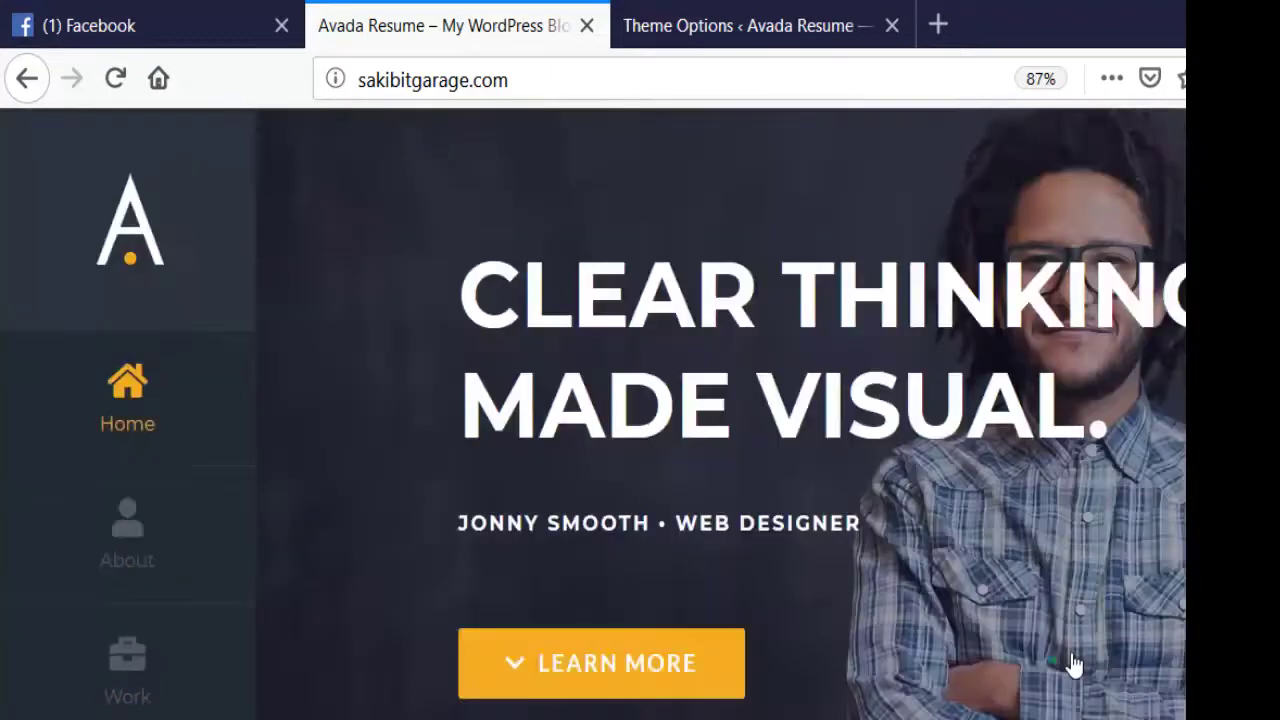
- Check the Site Width option against the live homepage by viewing it down to the skill bars, and return to its beginning
left_click(730, 26)
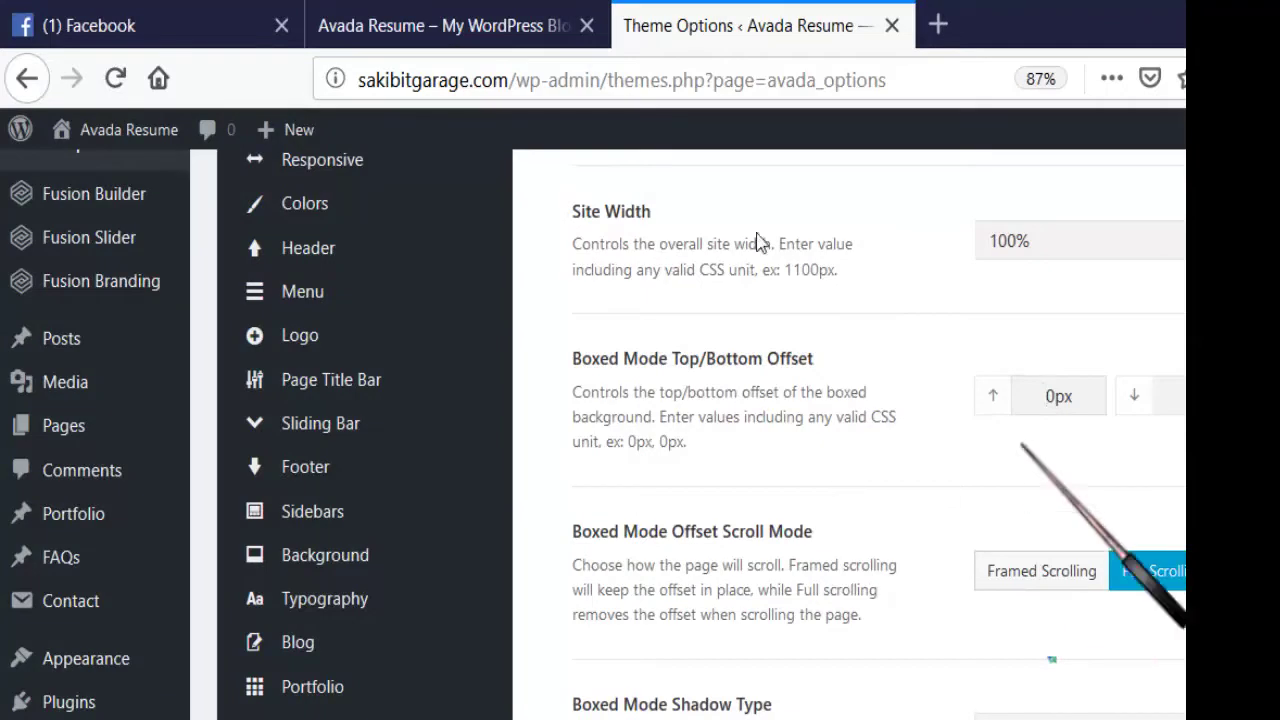
left_click(440, 26)
scroll(733, 455, "down", 5)
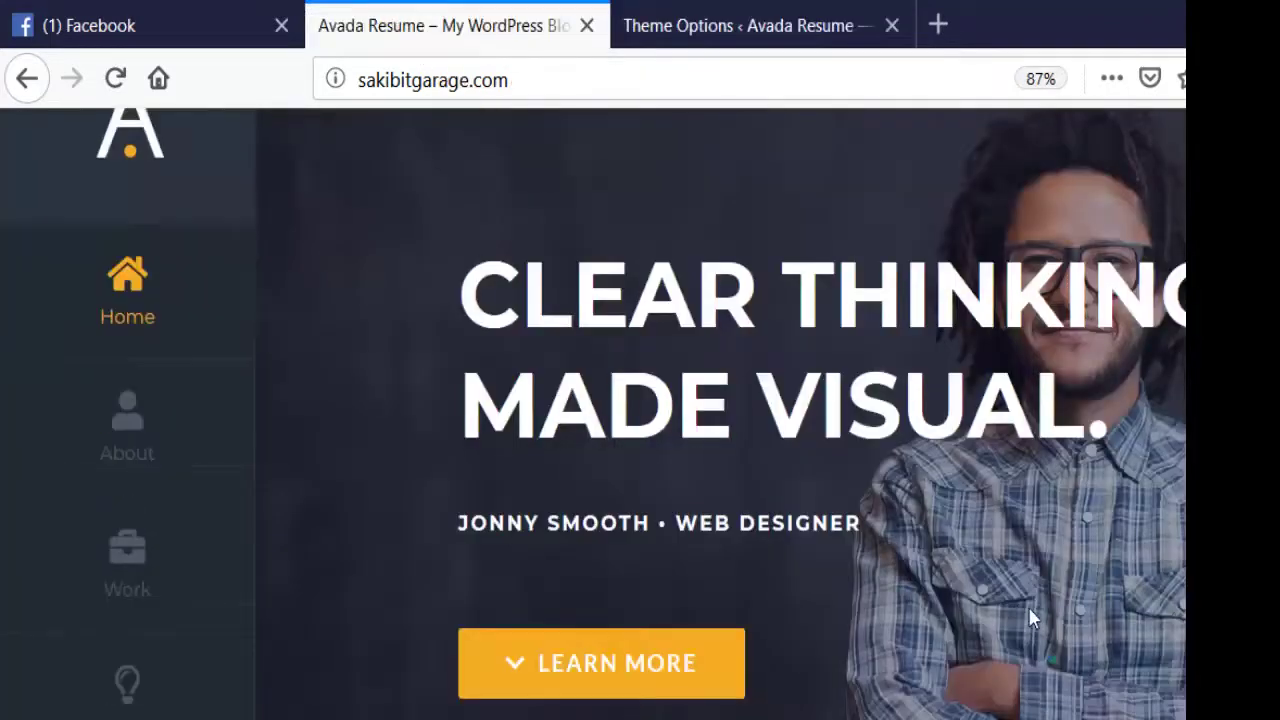
scroll(1163, 220, "down", 15)
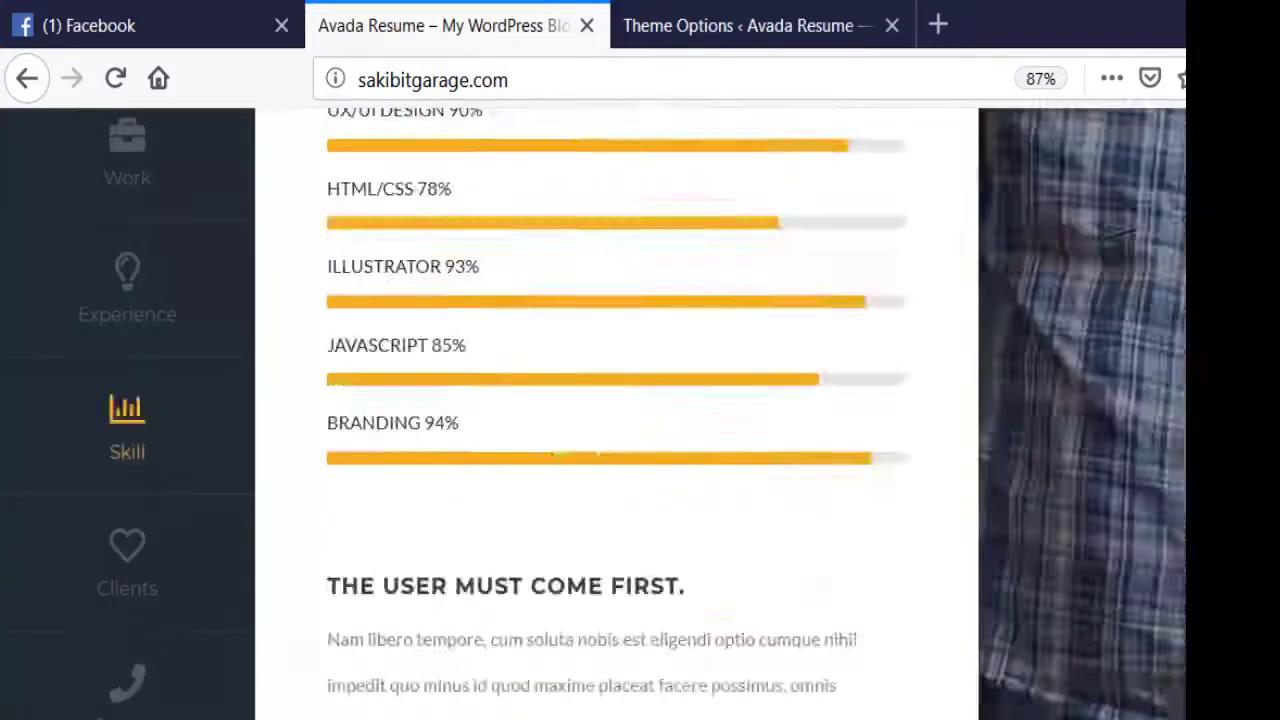
left_click(1093, 665)
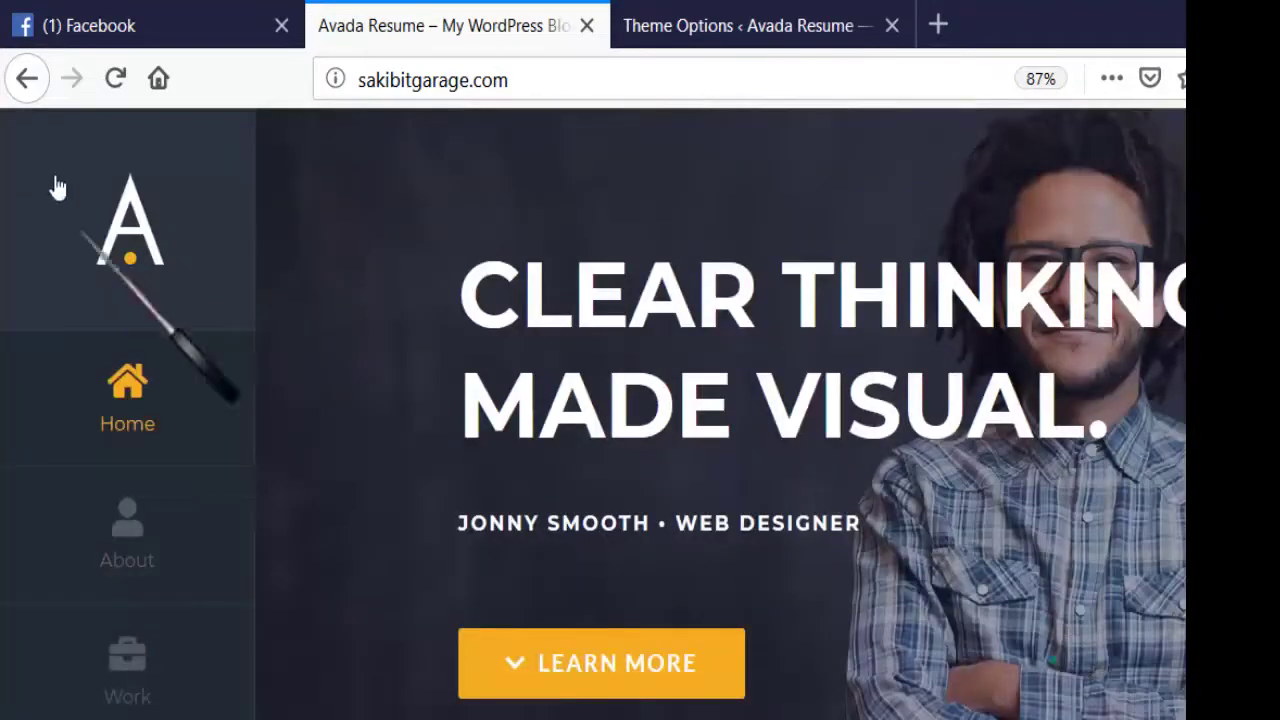
- Visit the About, Clients and Experience sections through the site's own navigation
left_click(100, 462)
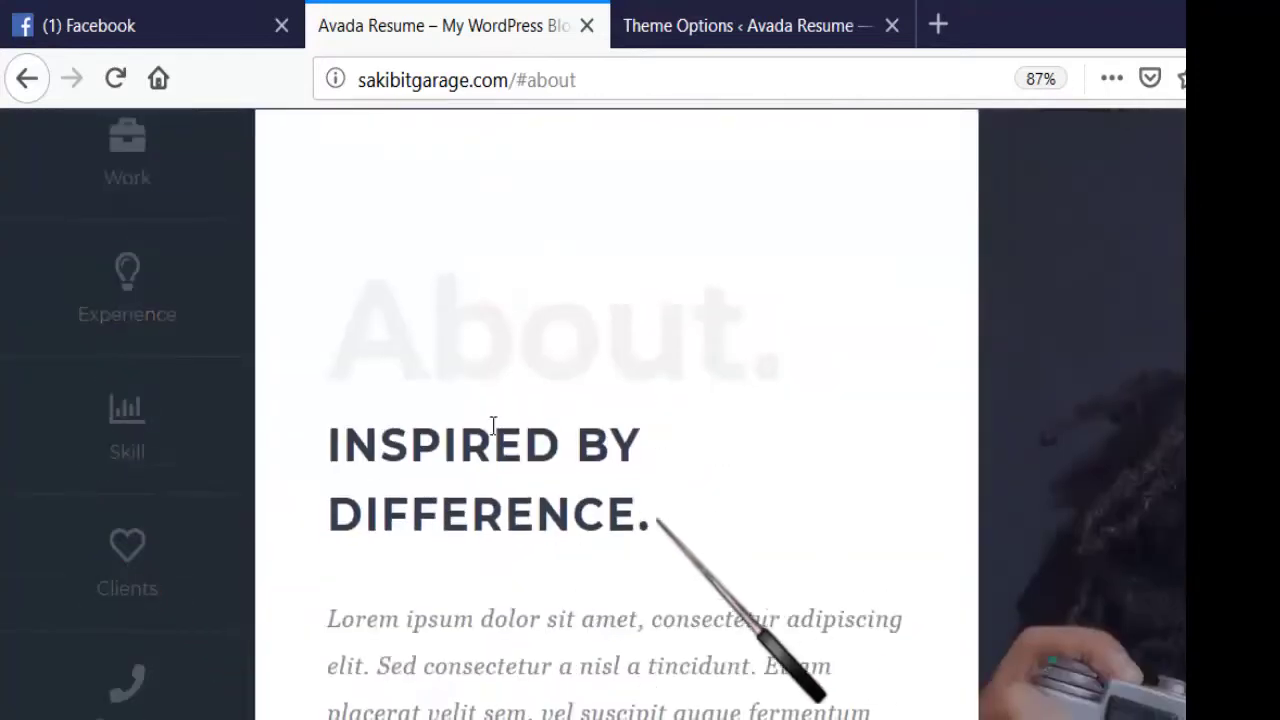
left_click(63, 520)
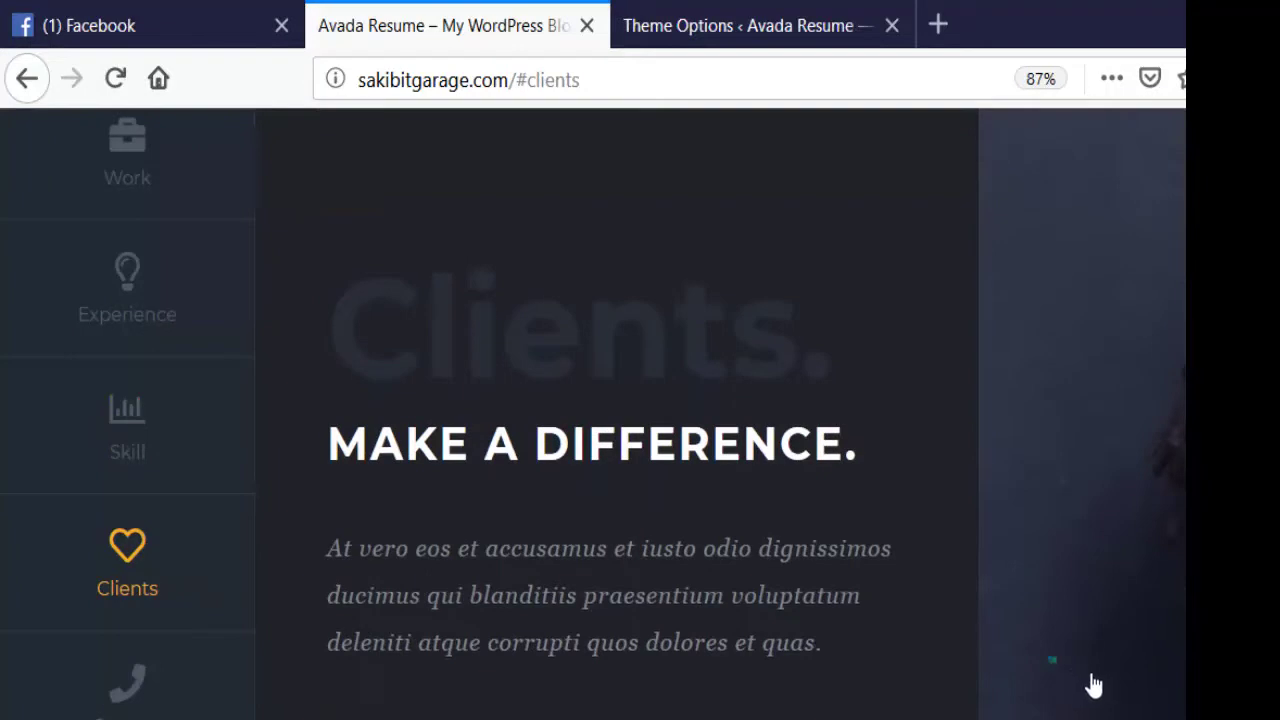
left_click(110, 226)
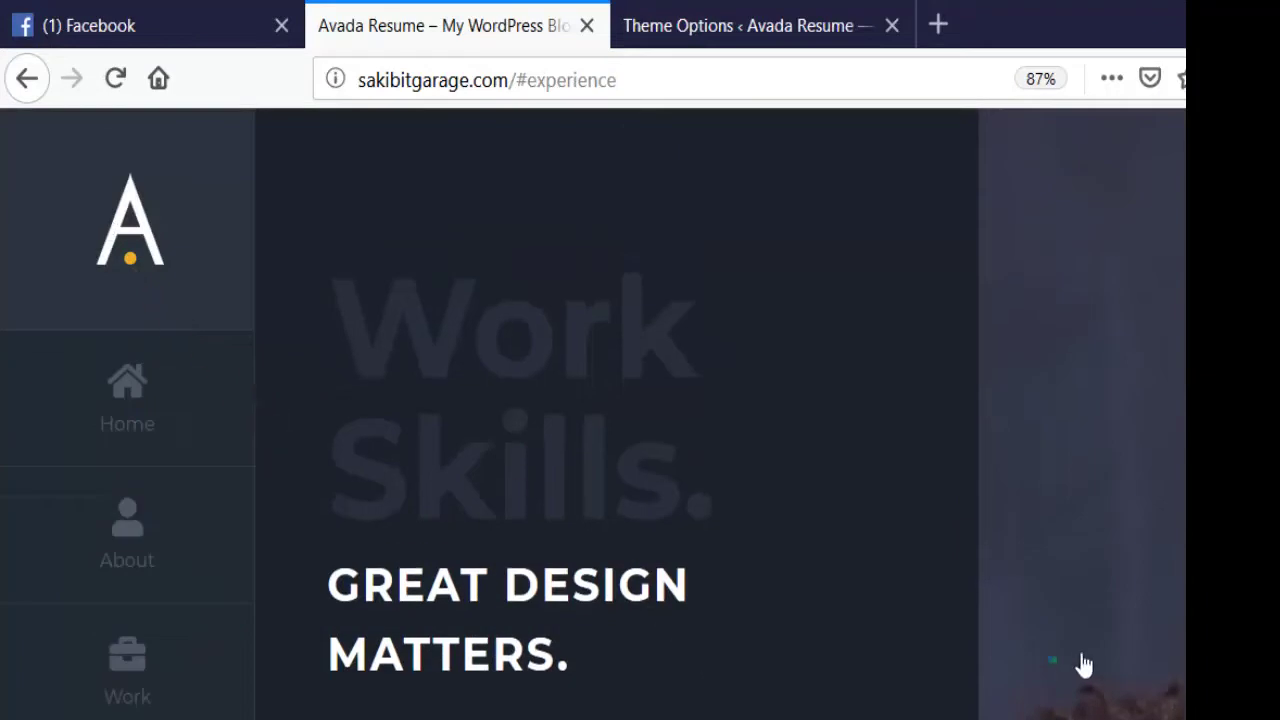
- View the available Boxed Mode Shadow Type choices in the theme options, and close the list without choosing one
left_click(740, 25)
scroll(600, 623, "down", 3)
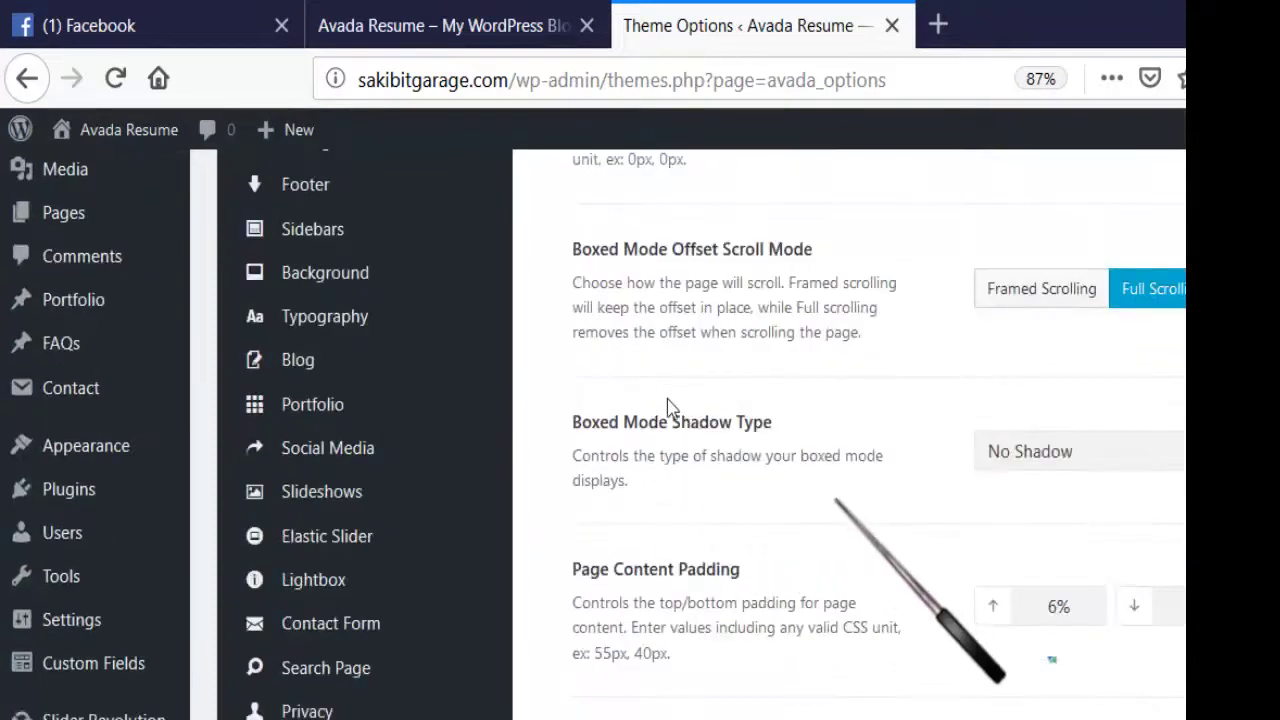
left_click(1100, 452)
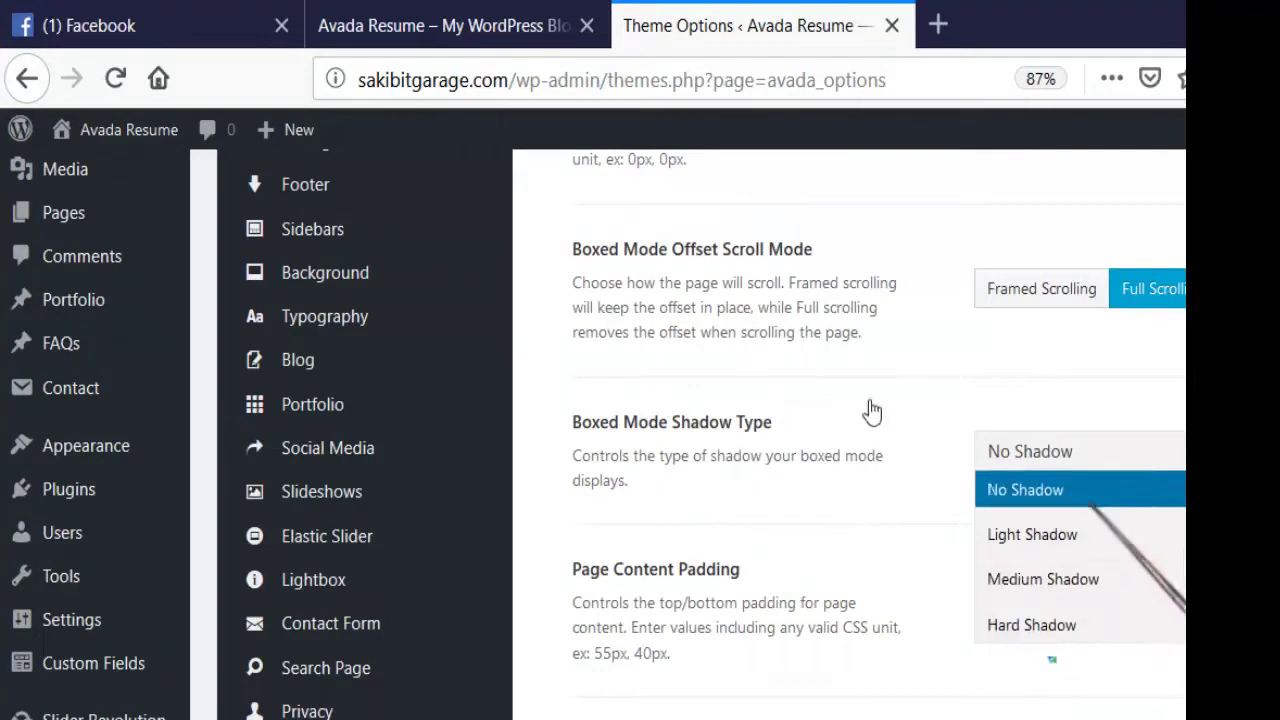
left_click(688, 383)
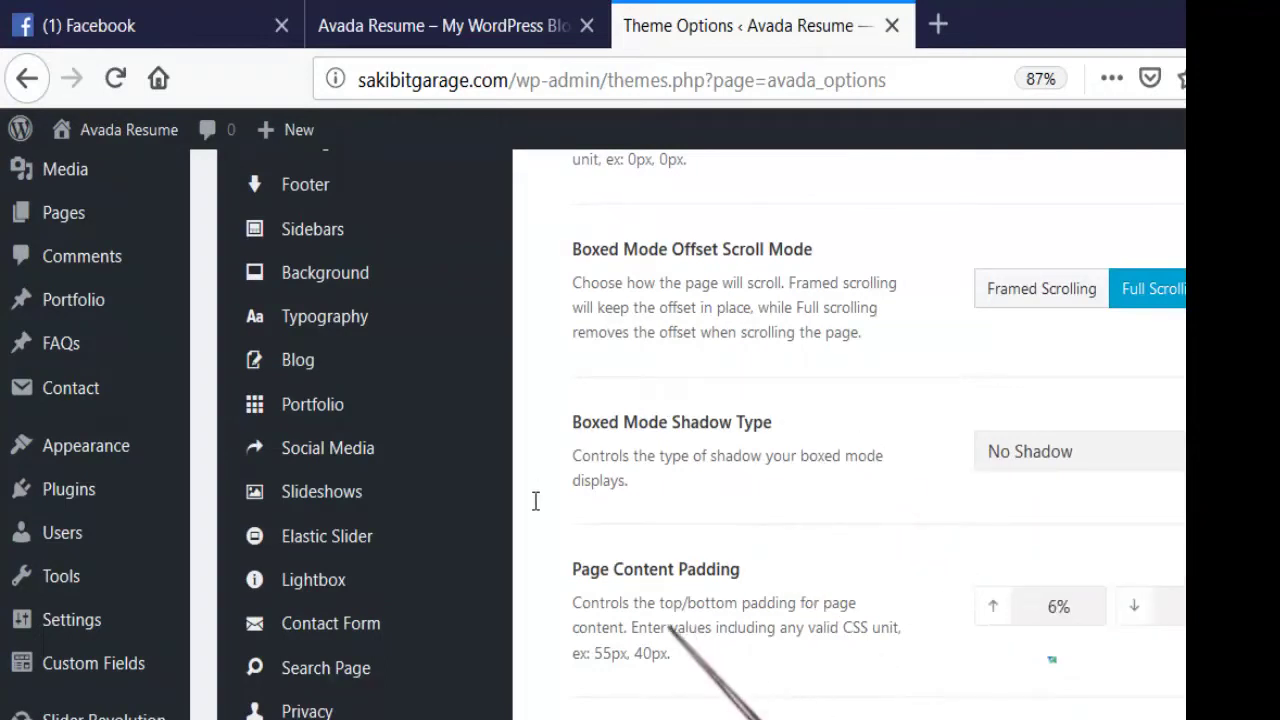
- Examine the homepage's About and Work sections down to the start of Work Skills
left_click(337, 12)
scroll(531, 251, "down", 10)
scroll(420, 420, "up", 10)
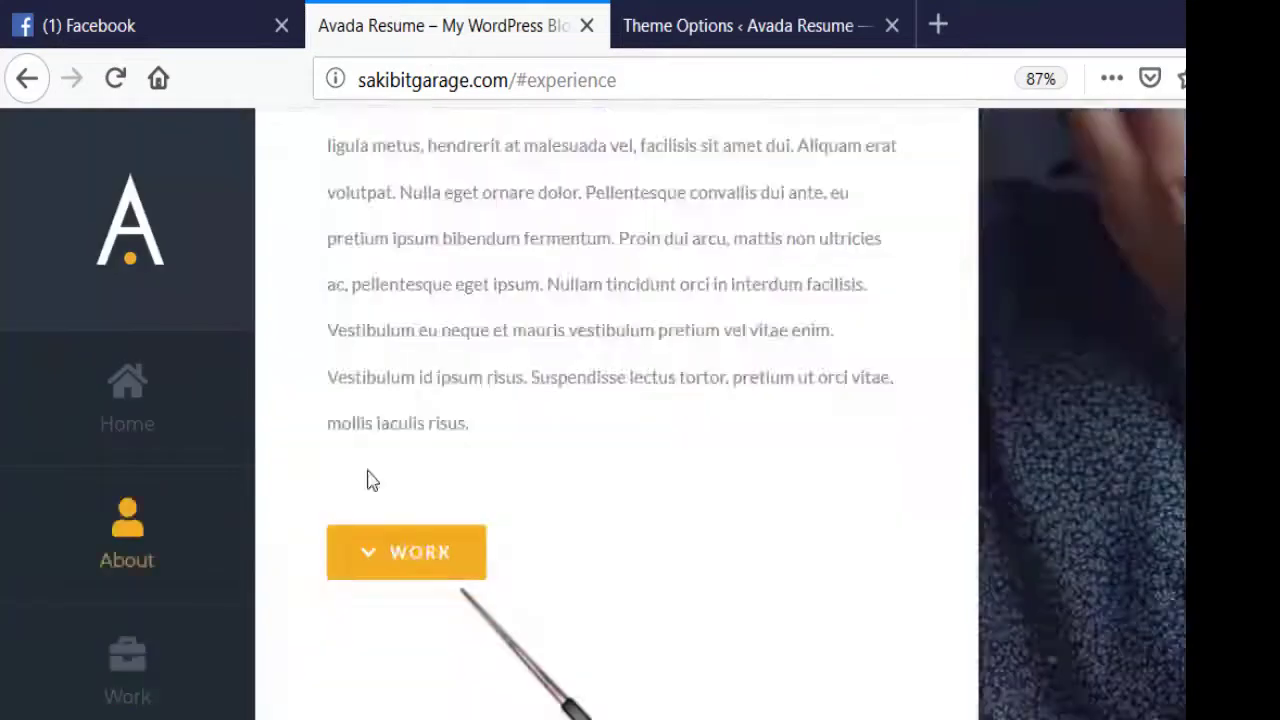
scroll(337, 523, "down", 2)
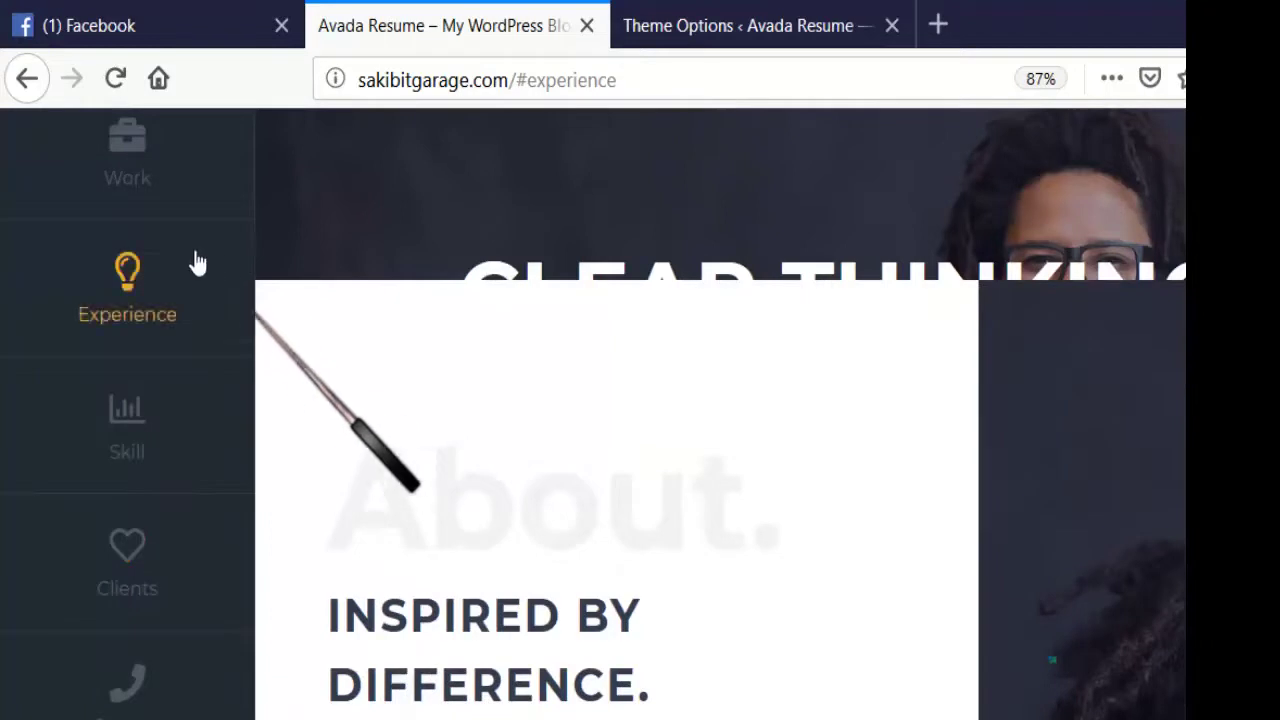
scroll(286, 430, "down", 5)
scroll(286, 419, "down", 8)
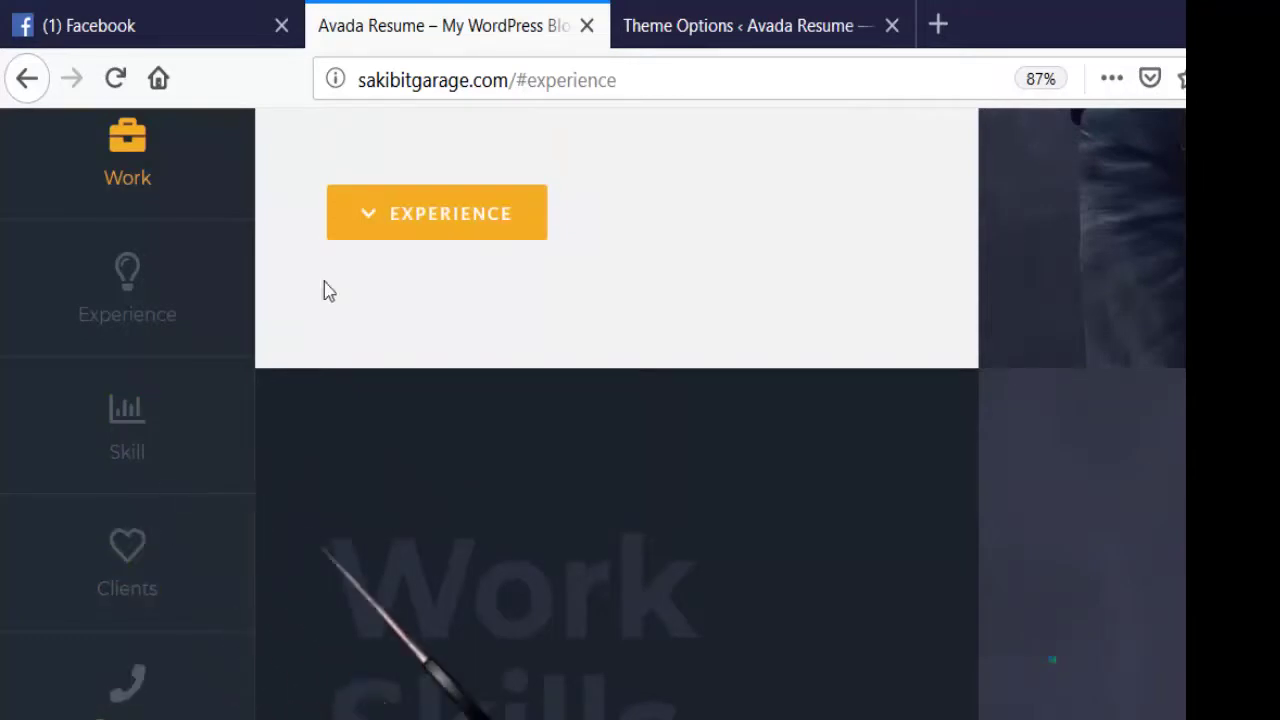
- Review the Page Content Padding, 100% Width Padding, Single Sidebar and Dual Sidebar layout options
left_click(745, 25)
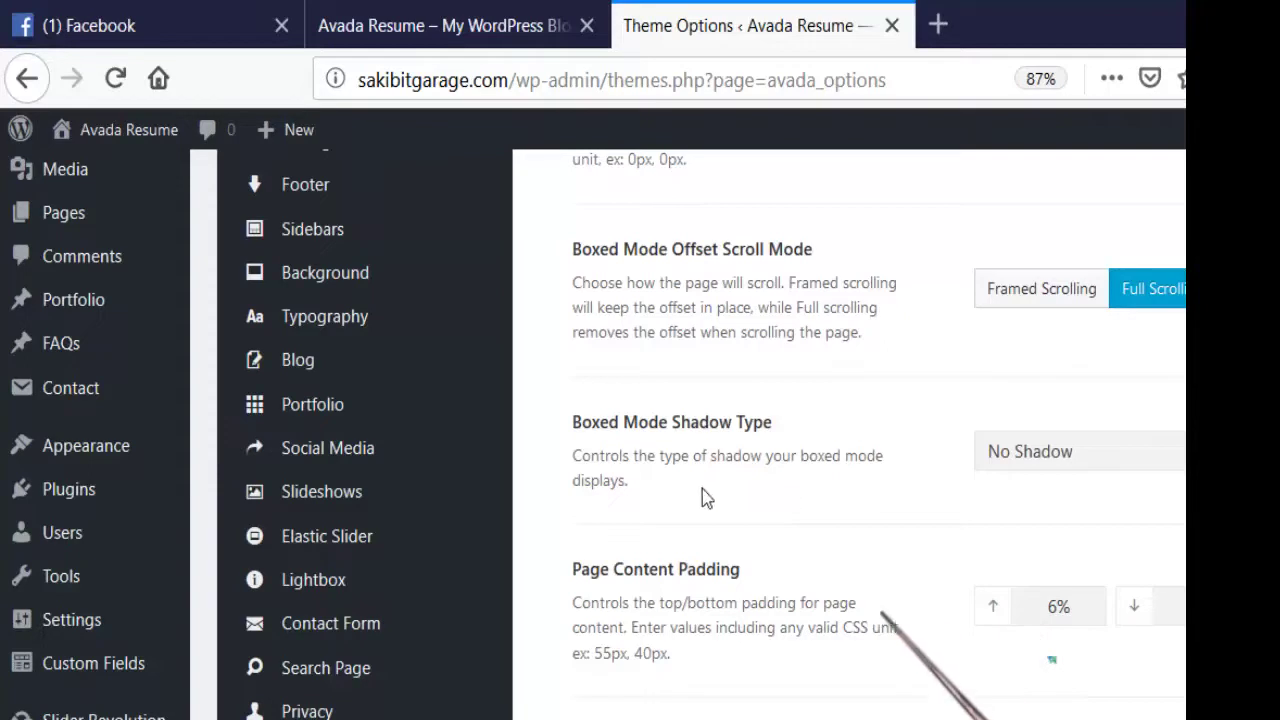
scroll(703, 497, "down", 3)
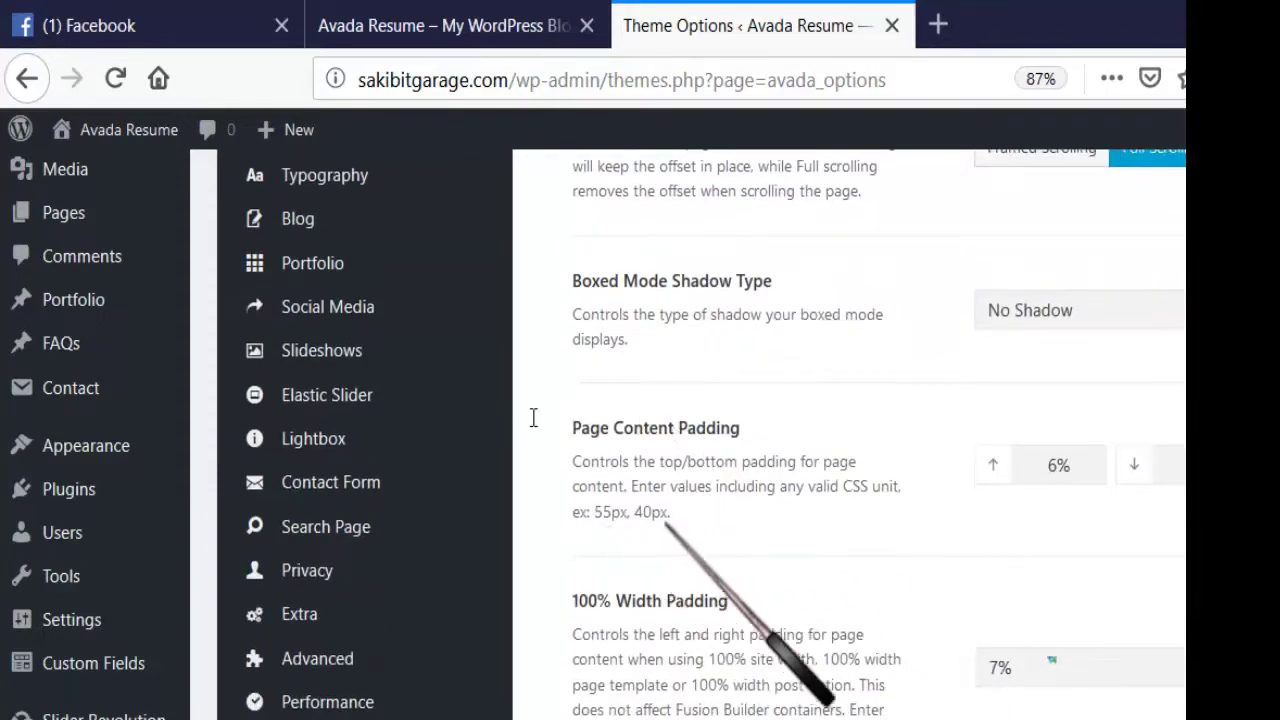
left_click_drag(671, 512, 595, 512)
scroll(490, 410, "down", 6)
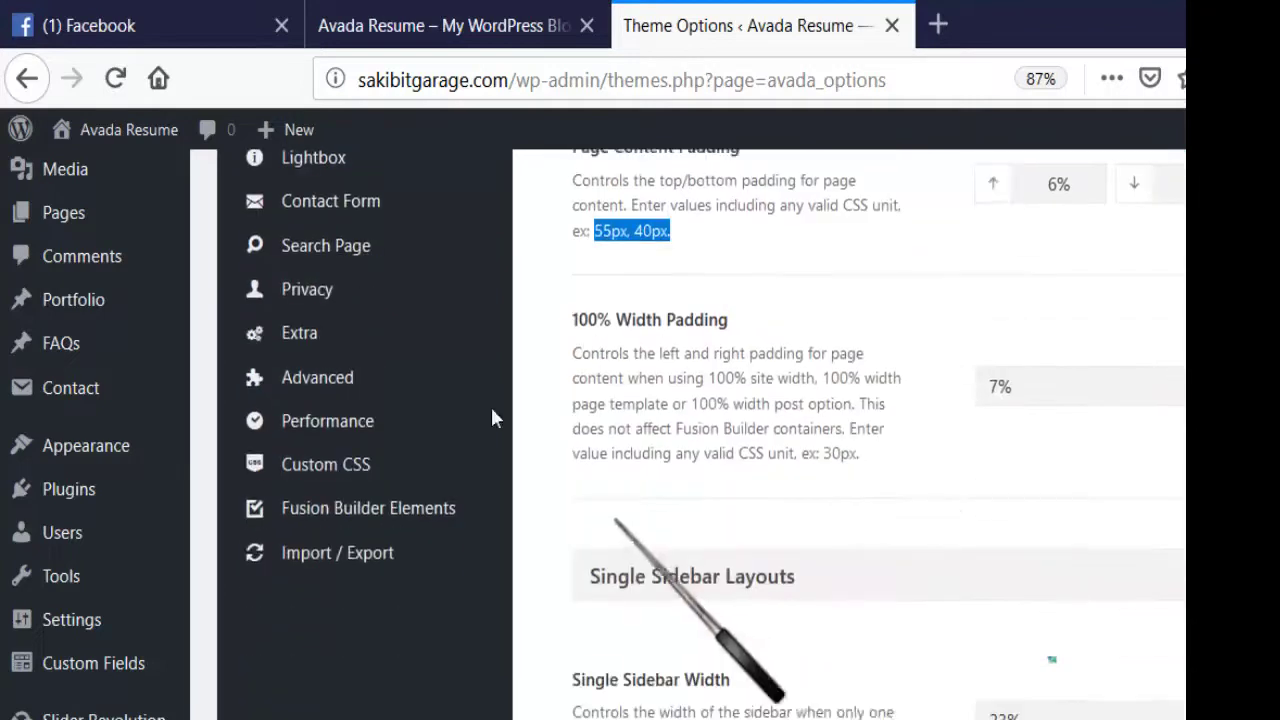
scroll(500, 404, "down", 3)
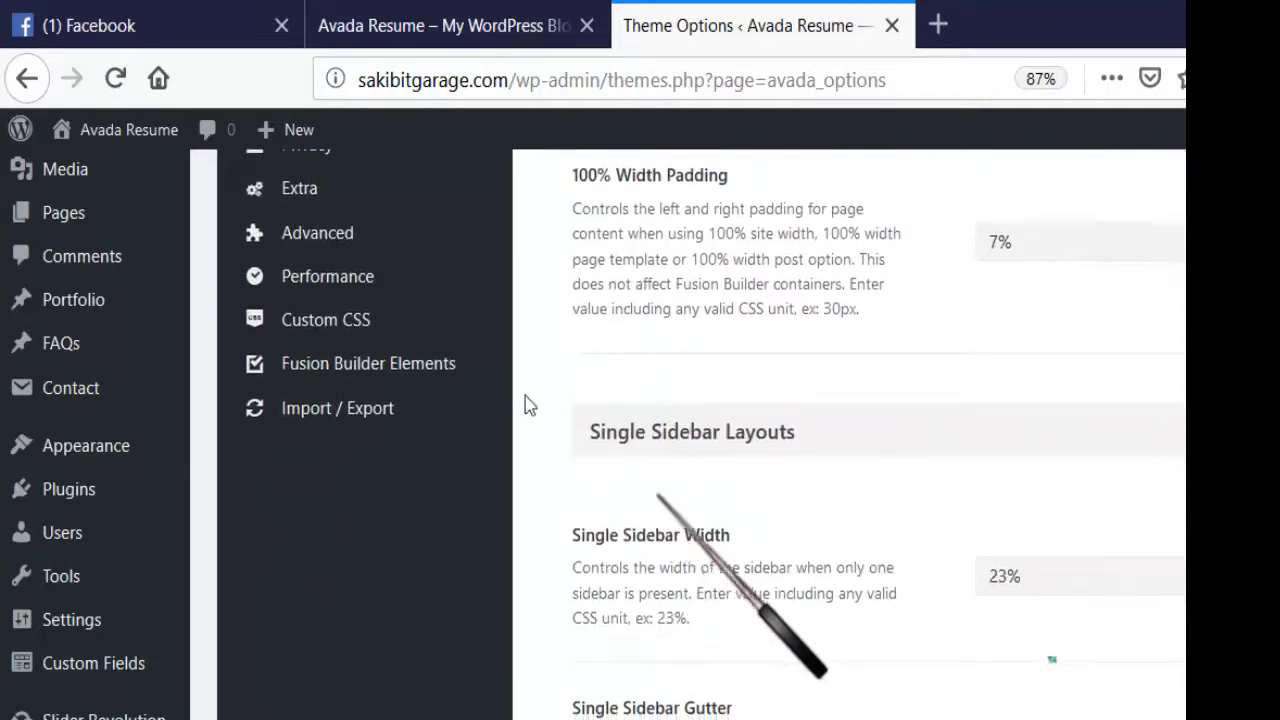
scroll(526, 403, "down", 6)
scroll(614, 400, "down", 4)
scroll(614, 410, "down", 5)
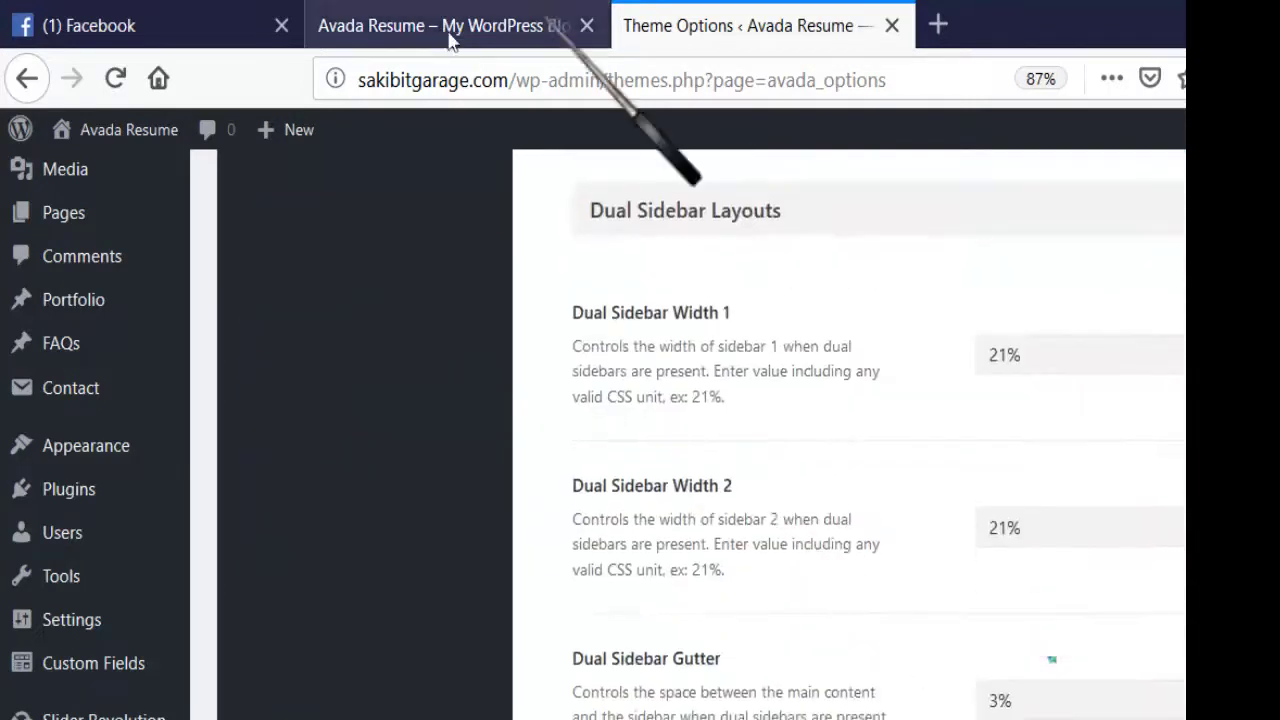
- Switch to the live Avada Resume site and examine the homepage's opening banner and About section
left_click(440, 25)
scroll(897, 291, "up", 5)
scroll(897, 291, "up", 10)
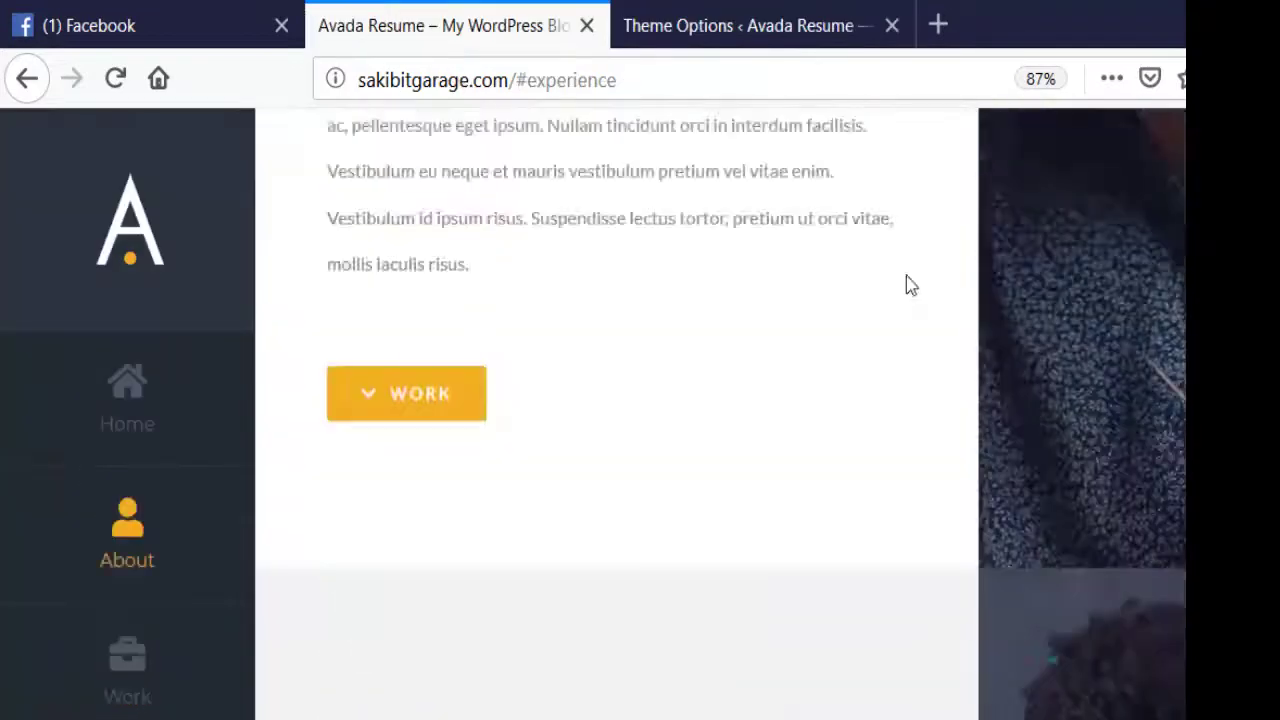
scroll(940, 330, "down", 5)
scroll(926, 360, "up", 5)
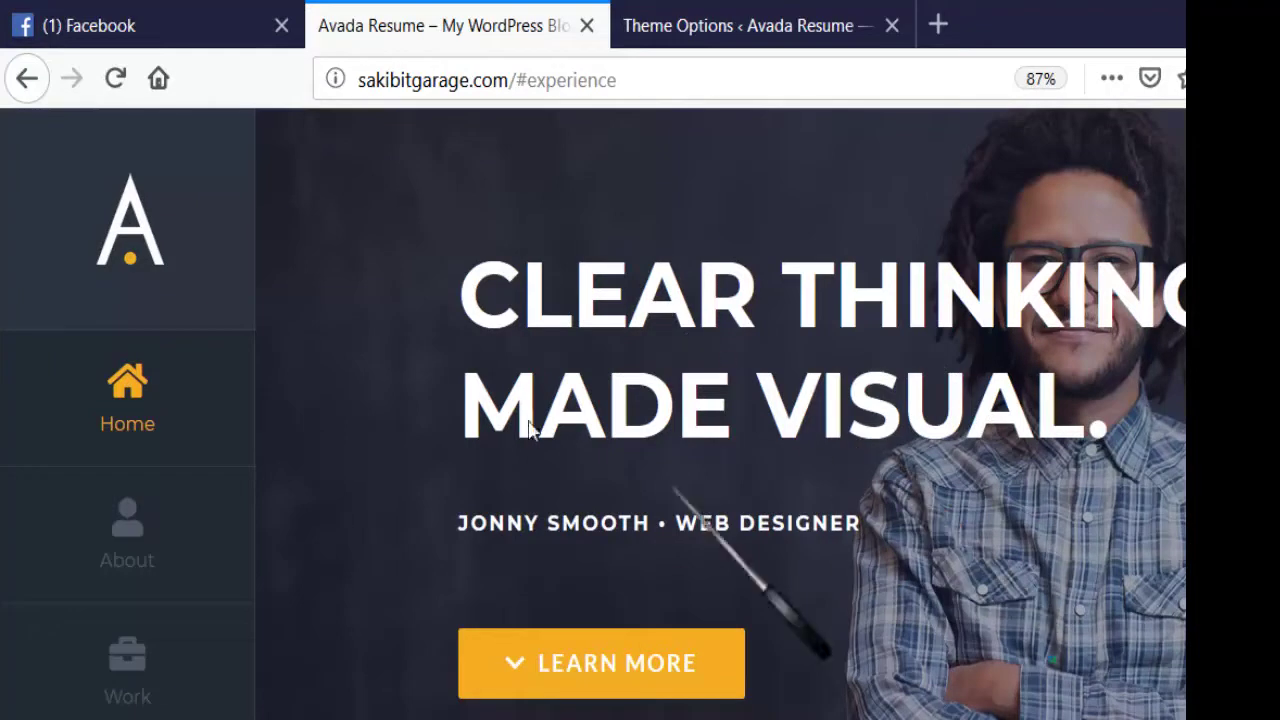
scroll(700, 450, "down", 1)
scroll(760, 466, "down", 3)
scroll(905, 383, "down", 3)
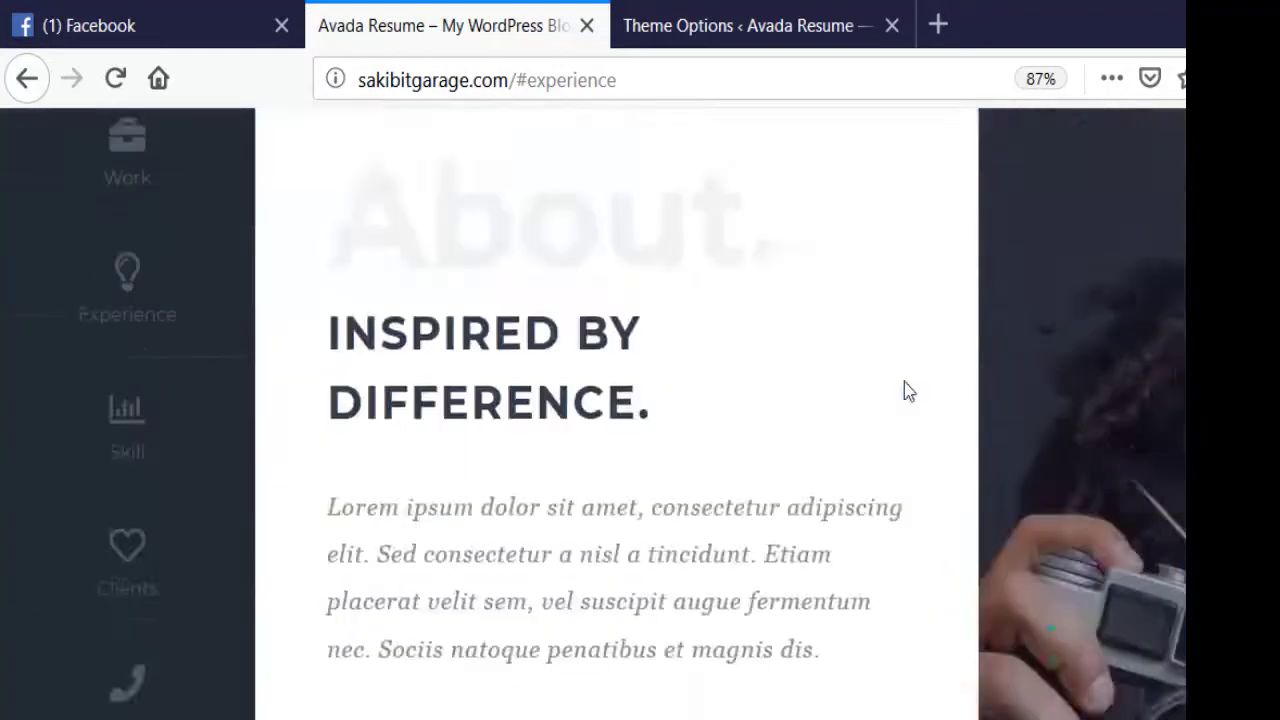
scroll(906, 388, "up", 1)
scroll(993, 390, "down", 5)
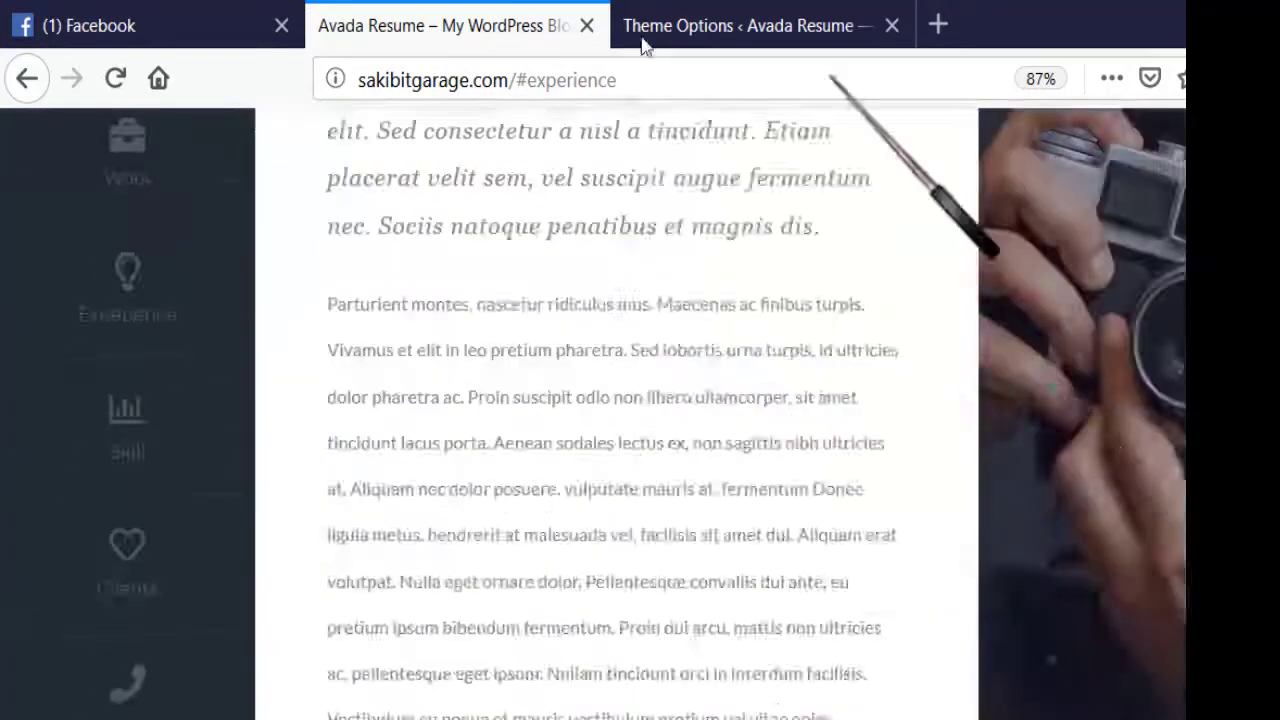
- Return to the theme options and review the Dual Sidebar Width 1, Width 2 and Gutter settings
left_click(745, 25)
scroll(653, 540, "down", 1)
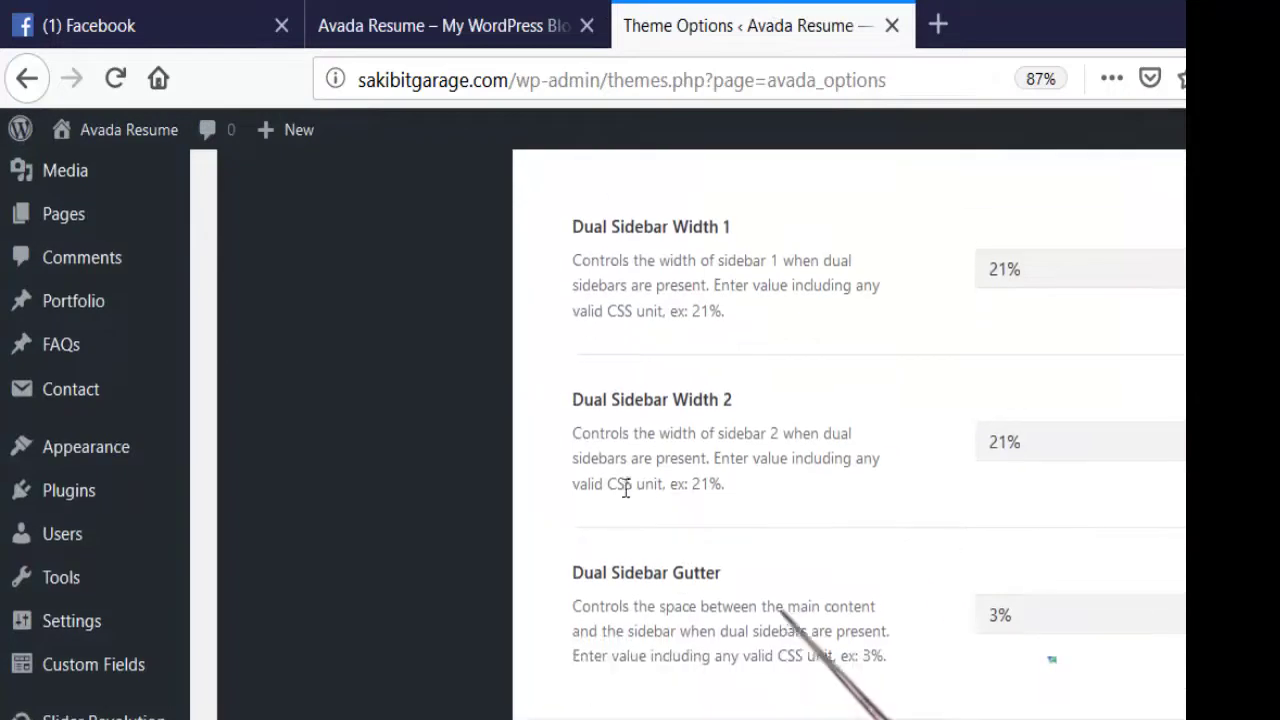
scroll(603, 479, "up", 3)
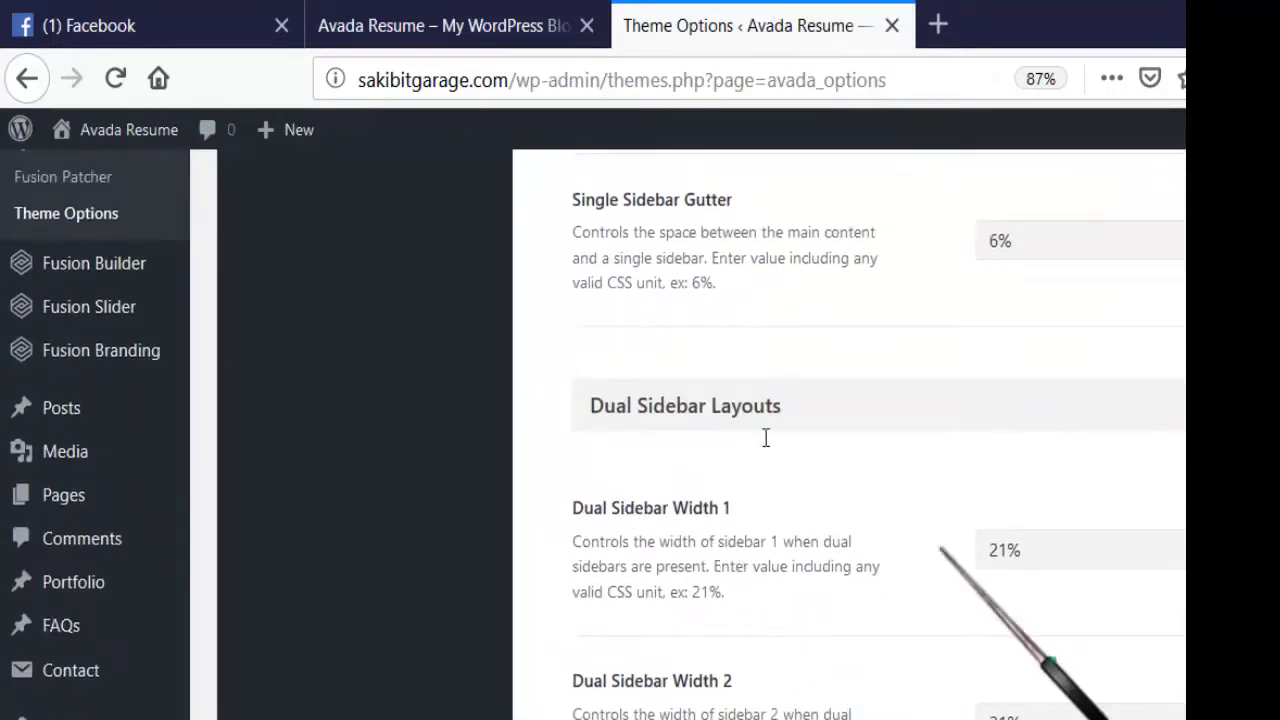
scroll(890, 441, "down", 5)
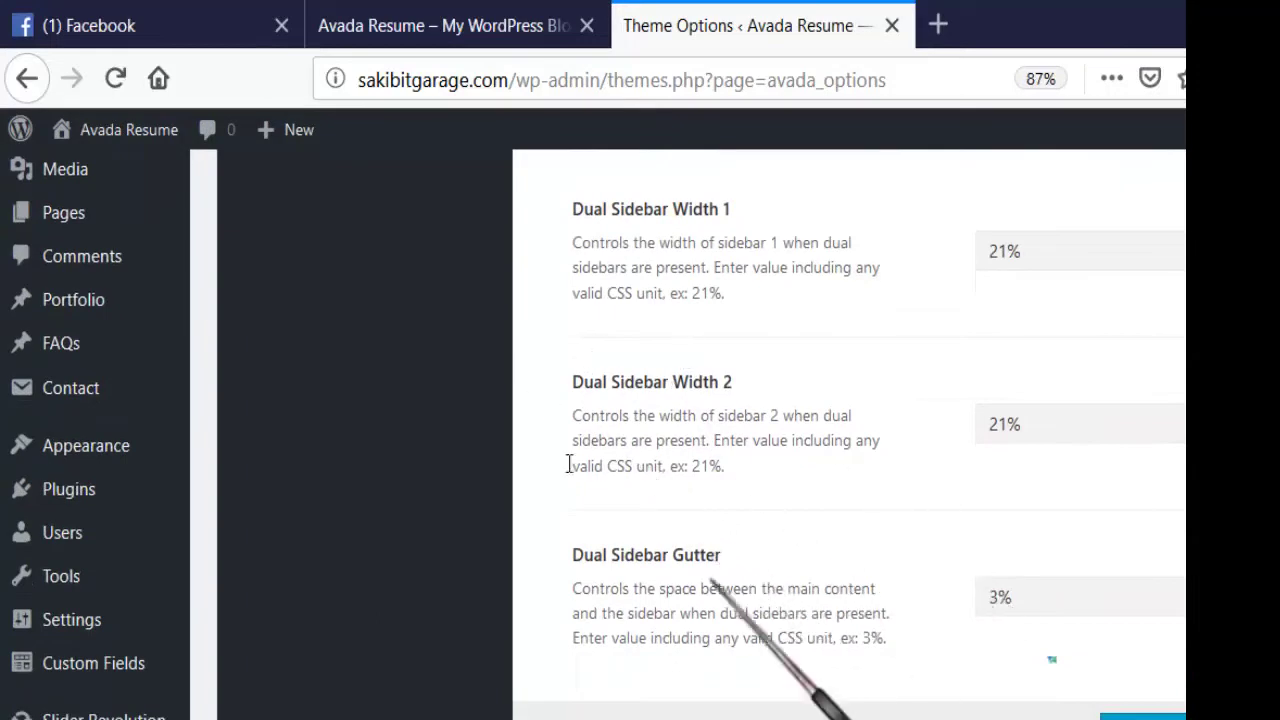
- Open the Responsive options and review the responsive breakpoints, Mobile Device Zoom and Responsive Heading Typography settings
scroll(553, 499, "up", 15)
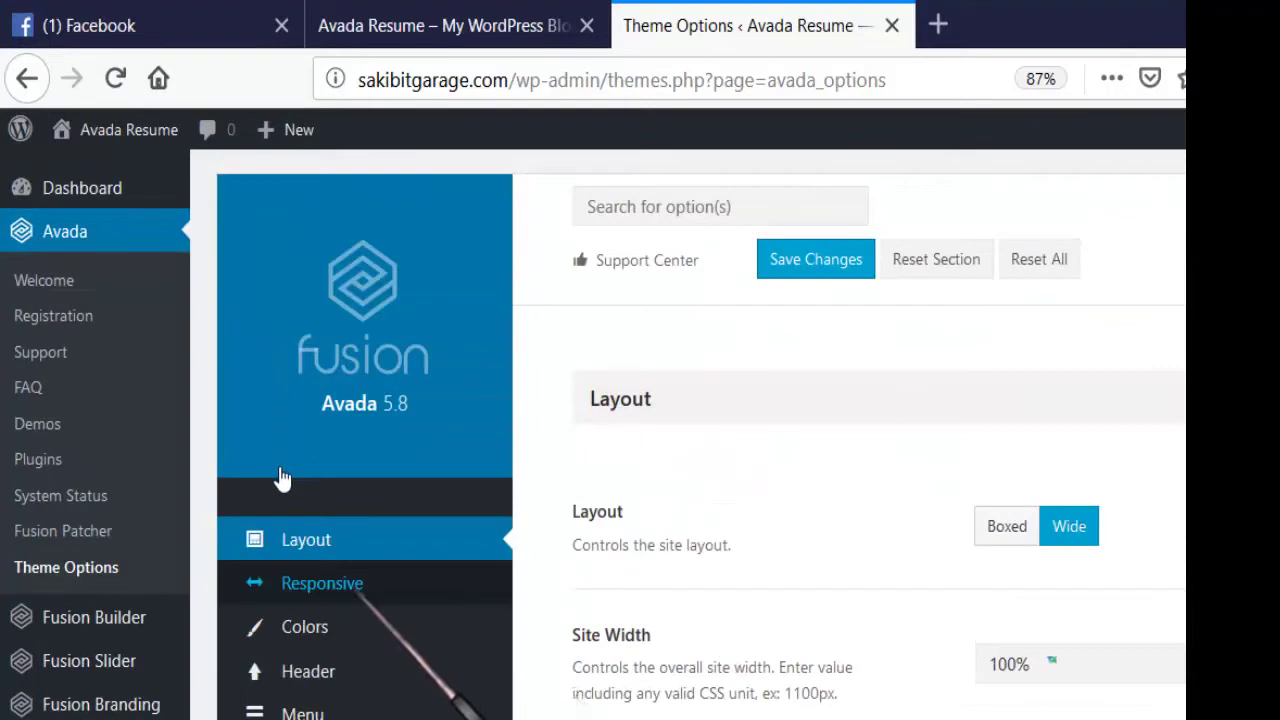
left_click(322, 583)
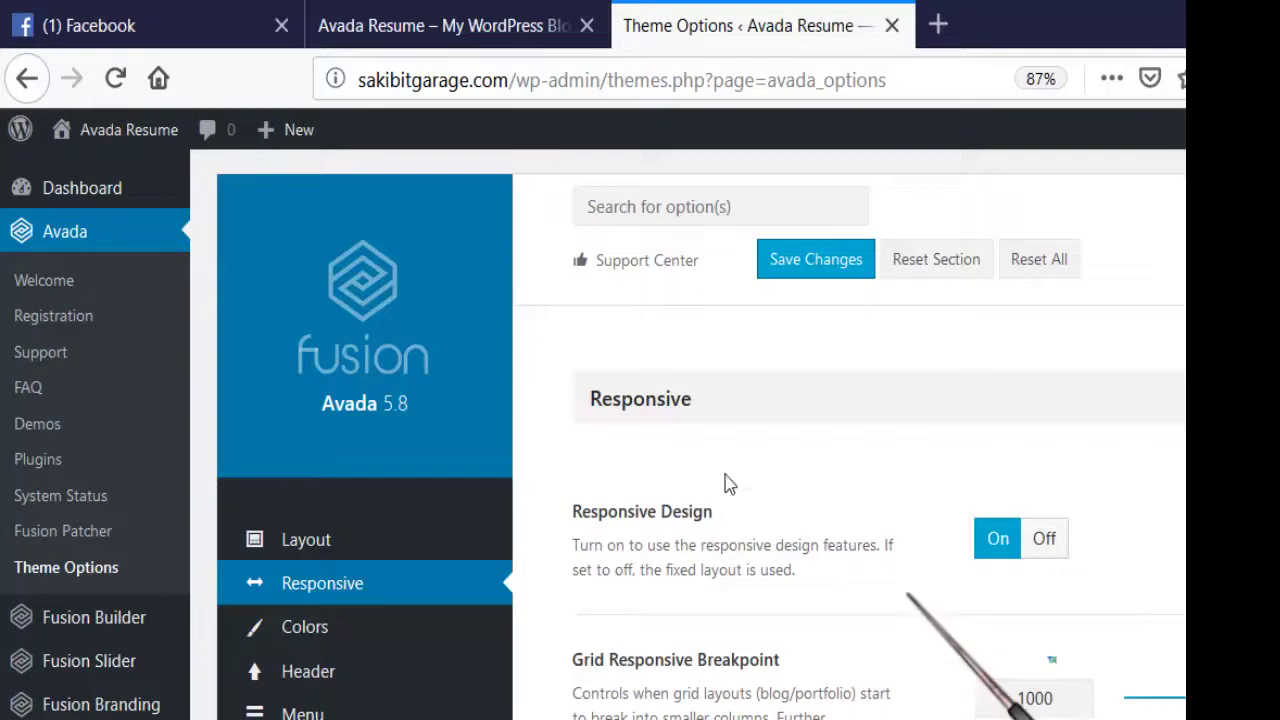
scroll(728, 484, "down", 3)
scroll(728, 484, "down", 3)
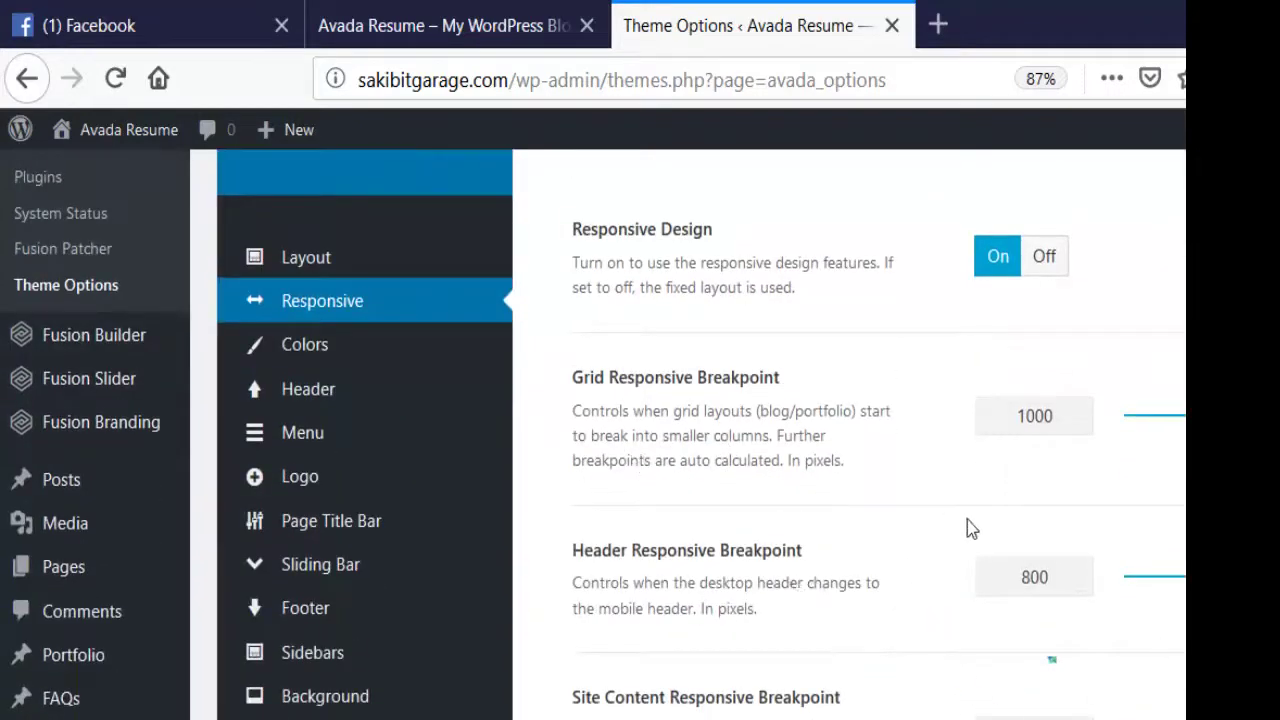
scroll(790, 515, "down", 6)
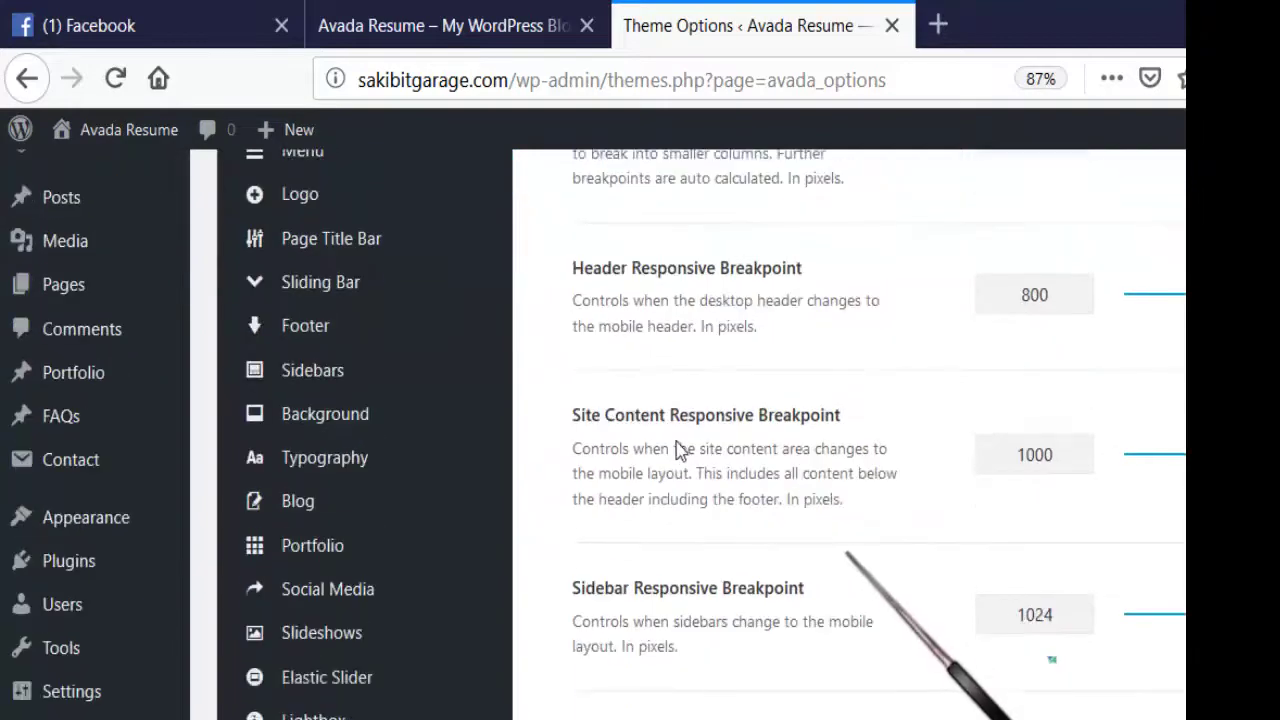
scroll(634, 409, "down", 6)
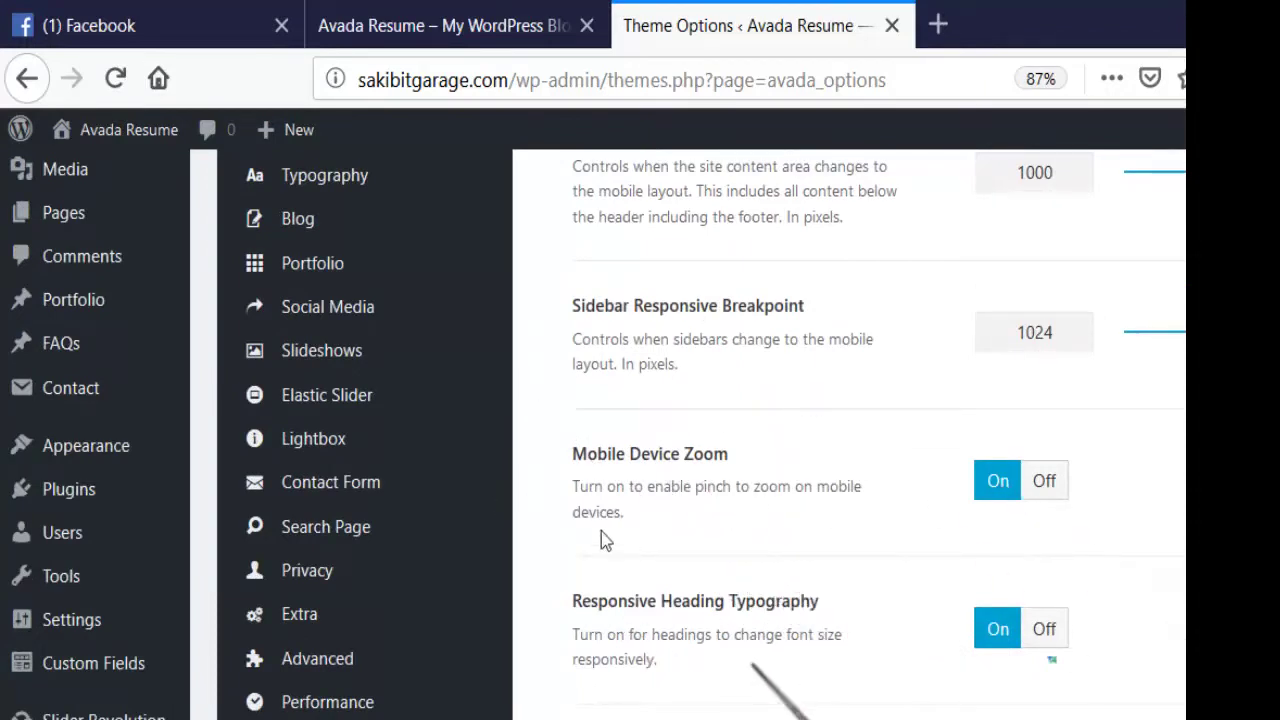
scroll(805, 527, "down", 4)
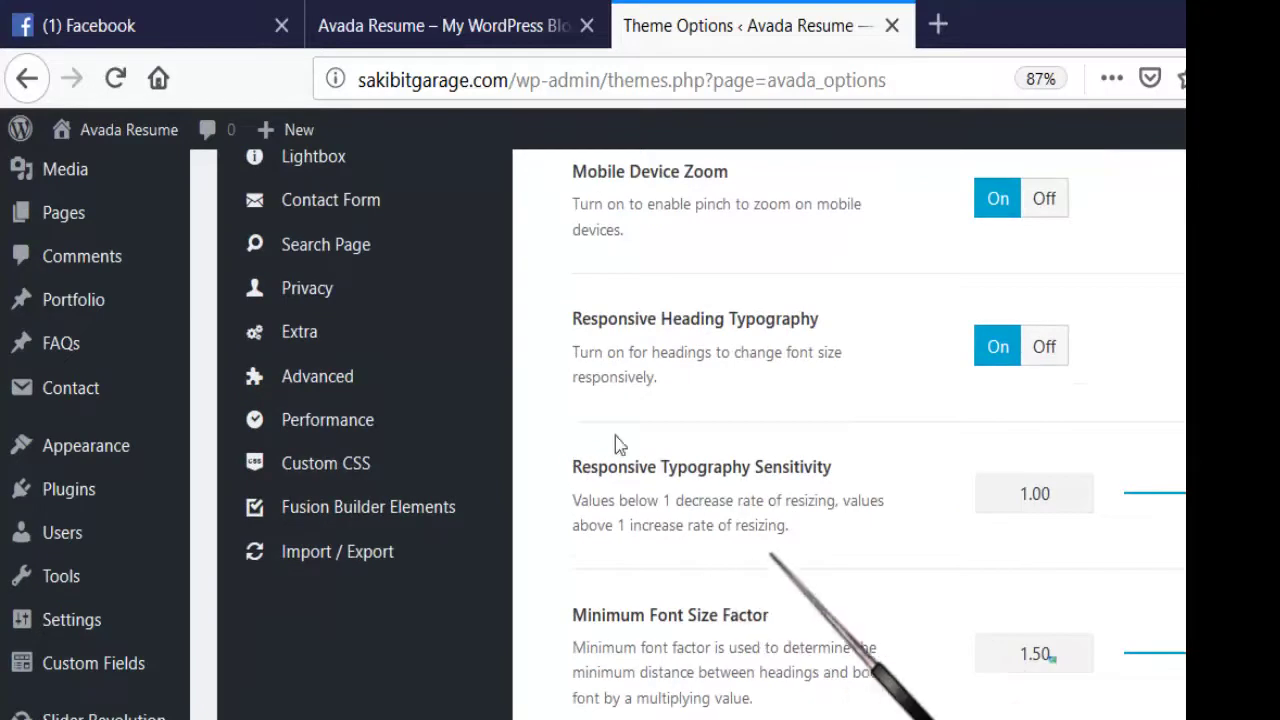
- Look over the whole Responsive section again, from Responsive Design down to the Minimum Font Size Factor
scroll(550, 560, "up", 15)
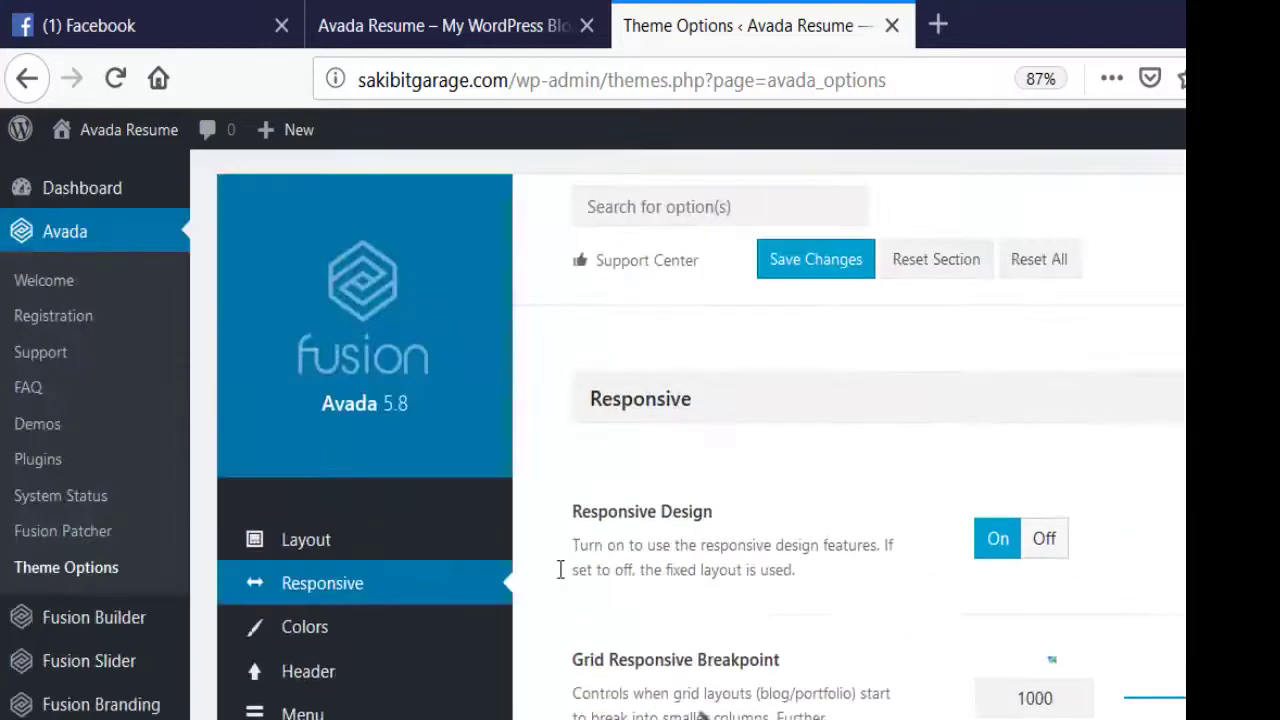
scroll(555, 565, "down", 15)
scroll(700, 530, "down", 1)
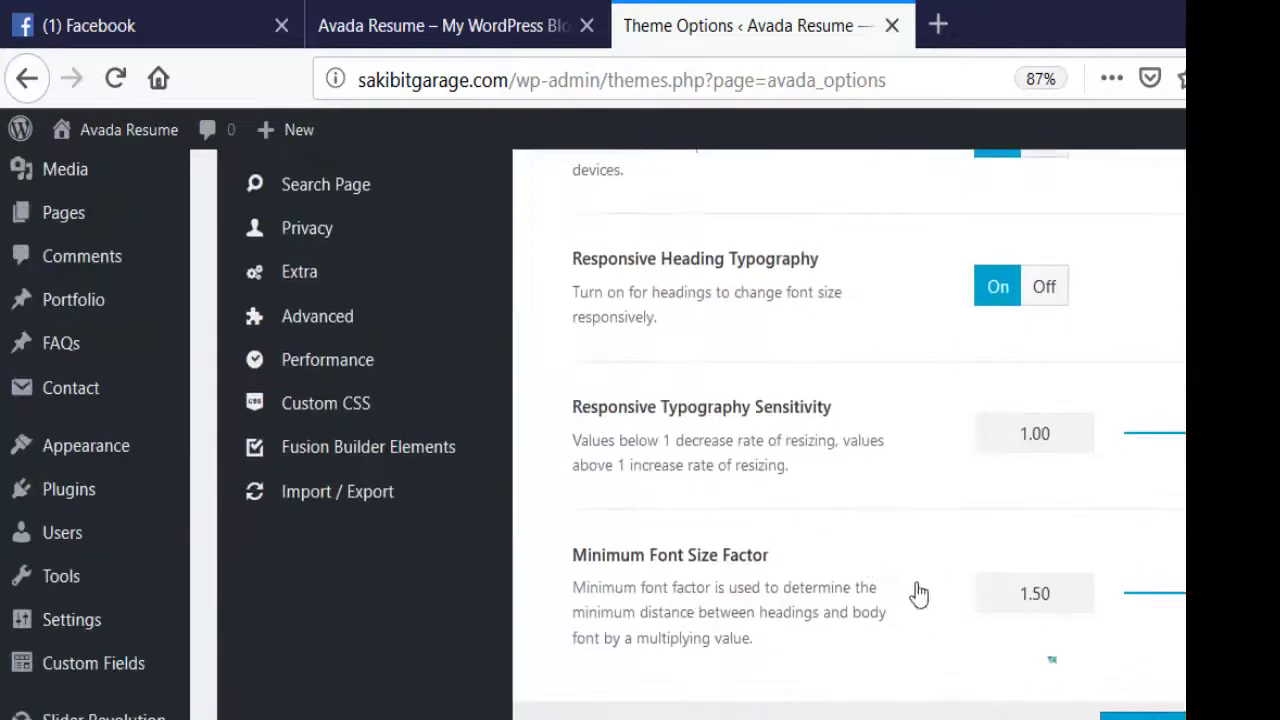
scroll(420, 456, "up", 5)
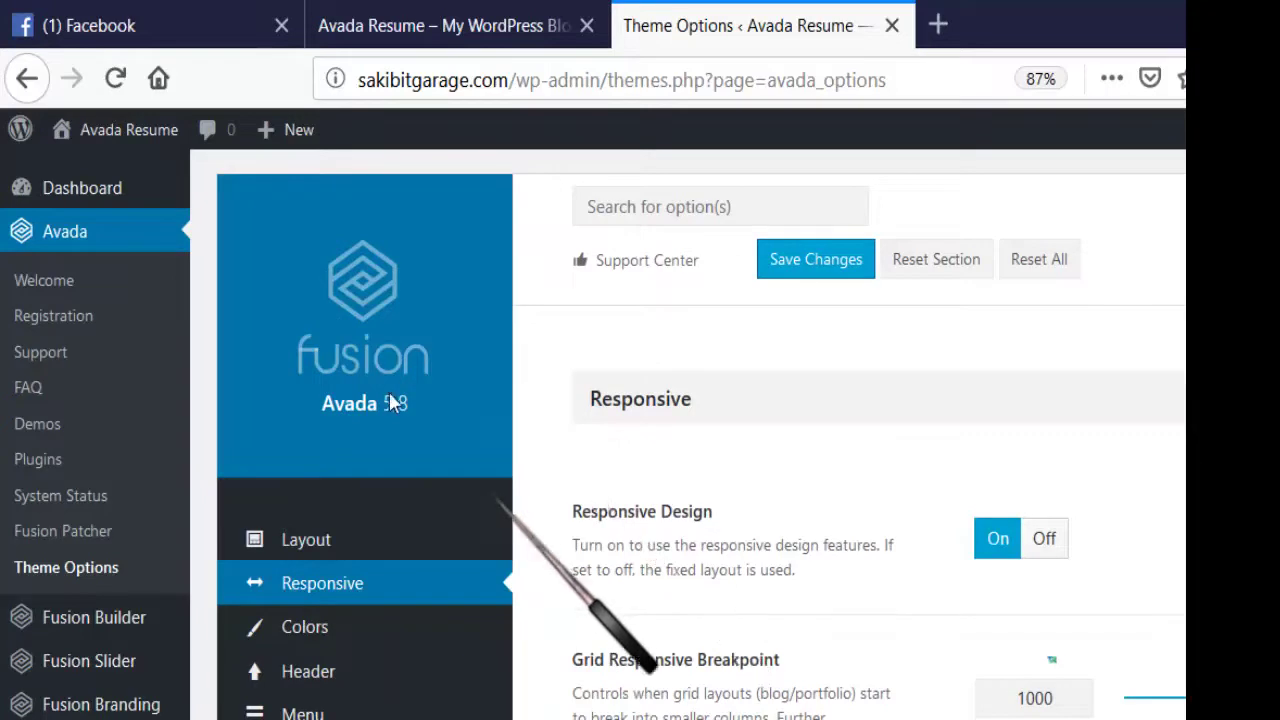
scroll(486, 429, "down", 10)
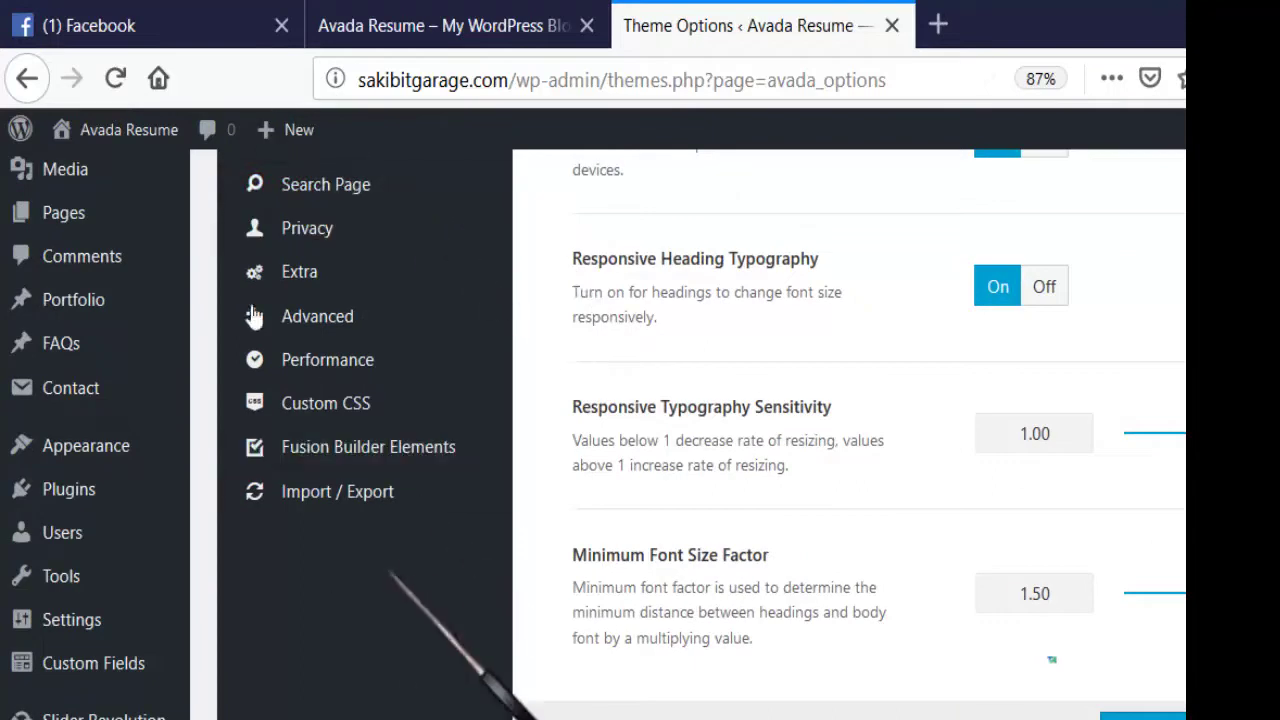
scroll(290, 448, "up", 10)
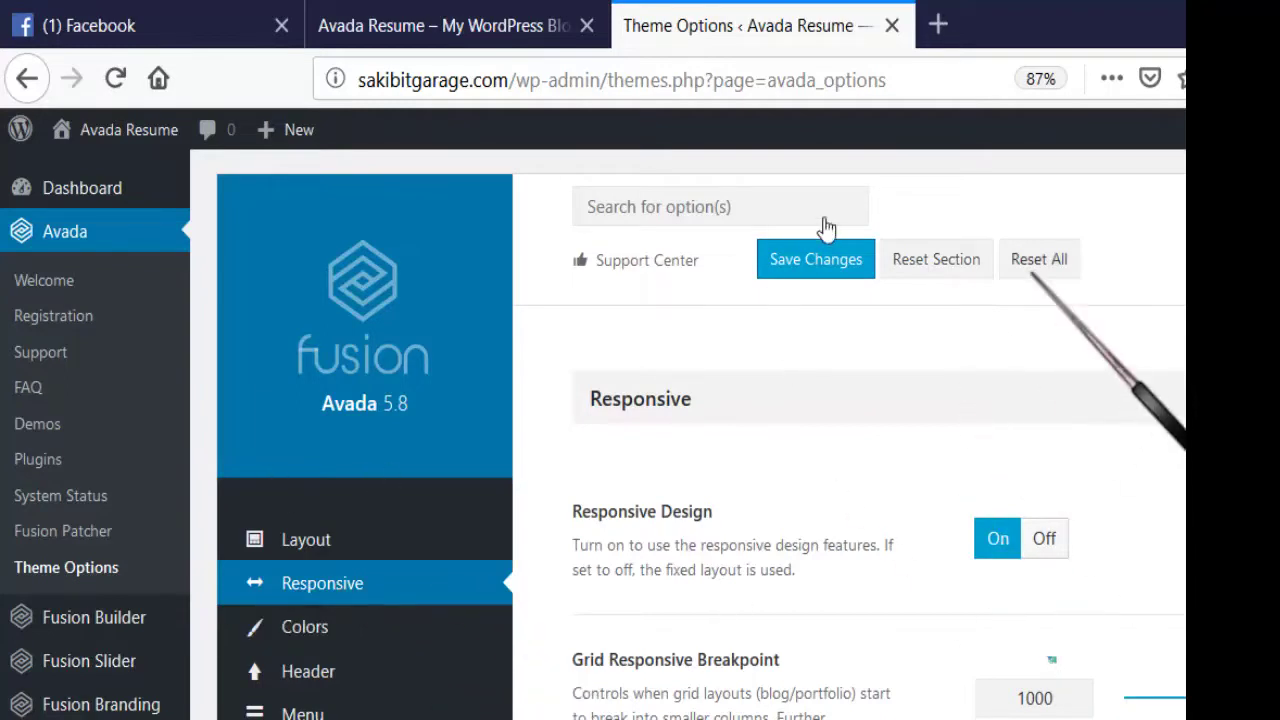
- Open the Colors options, read the Predefined Theme Skin description, and try selecting the dark skin
left_click(290, 626)
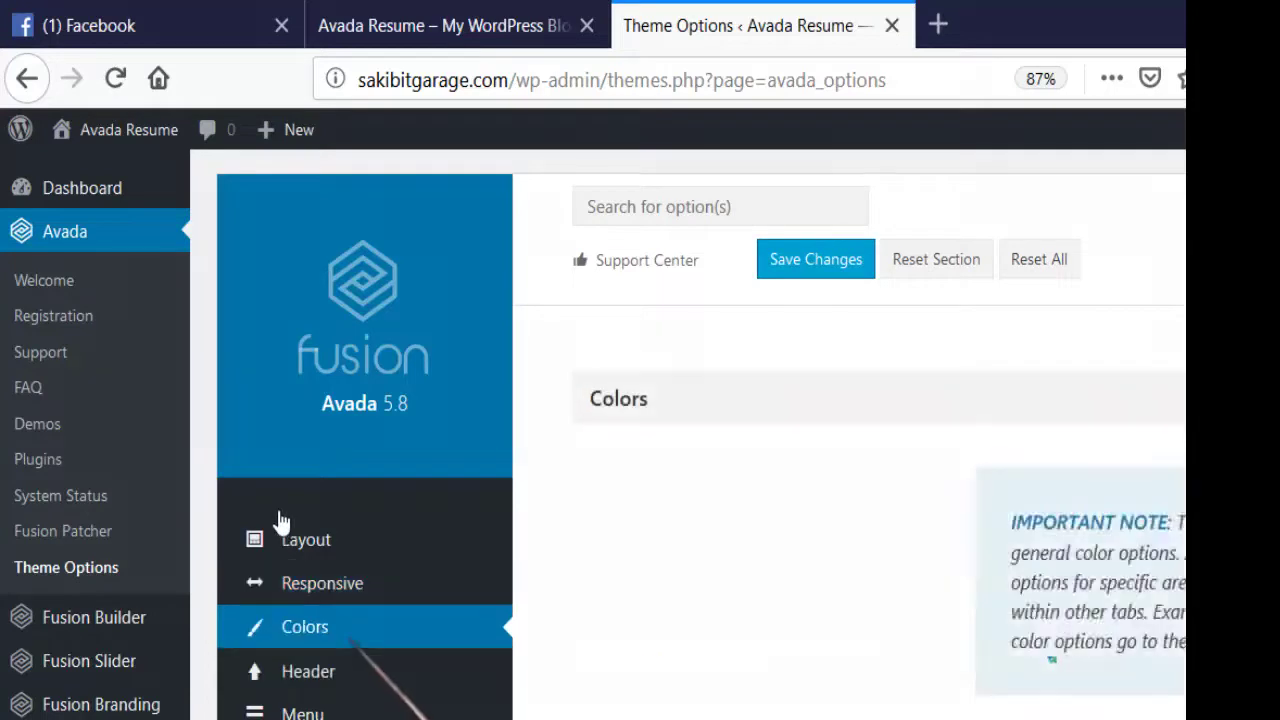
scroll(740, 528, "down", 4)
scroll(547, 405, "up", 2)
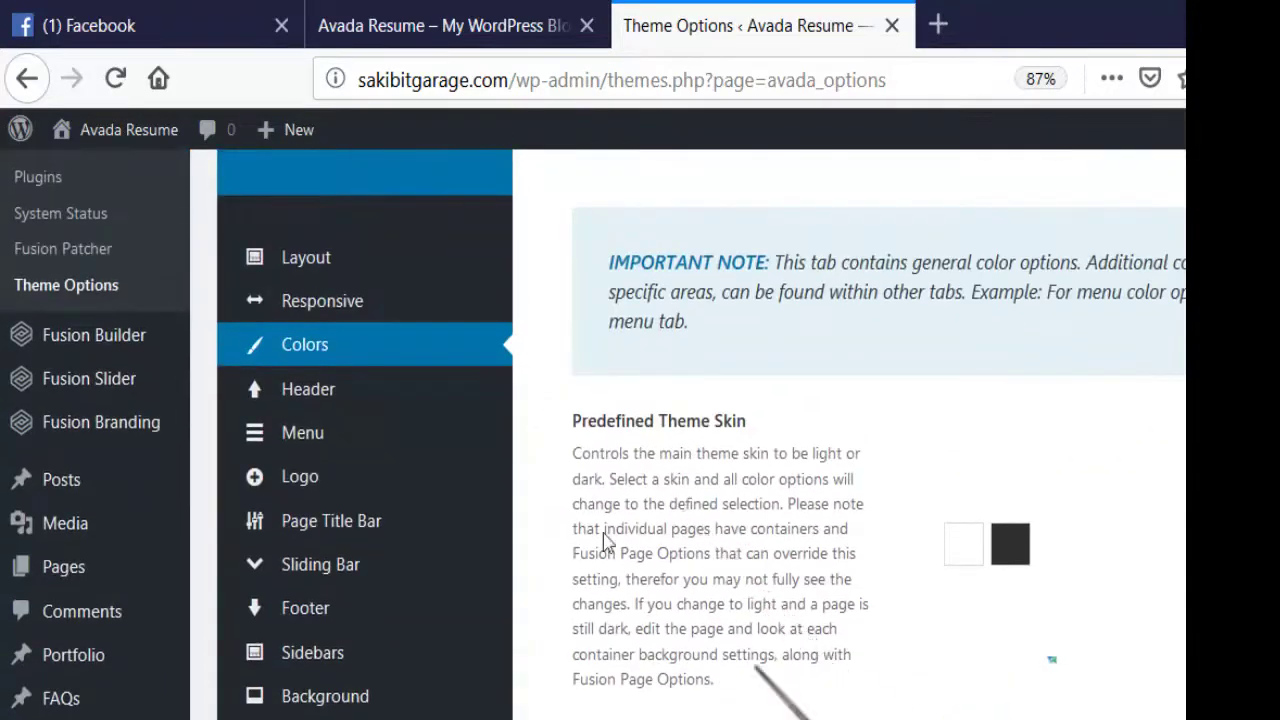
scroll(603, 530, "down", 2)
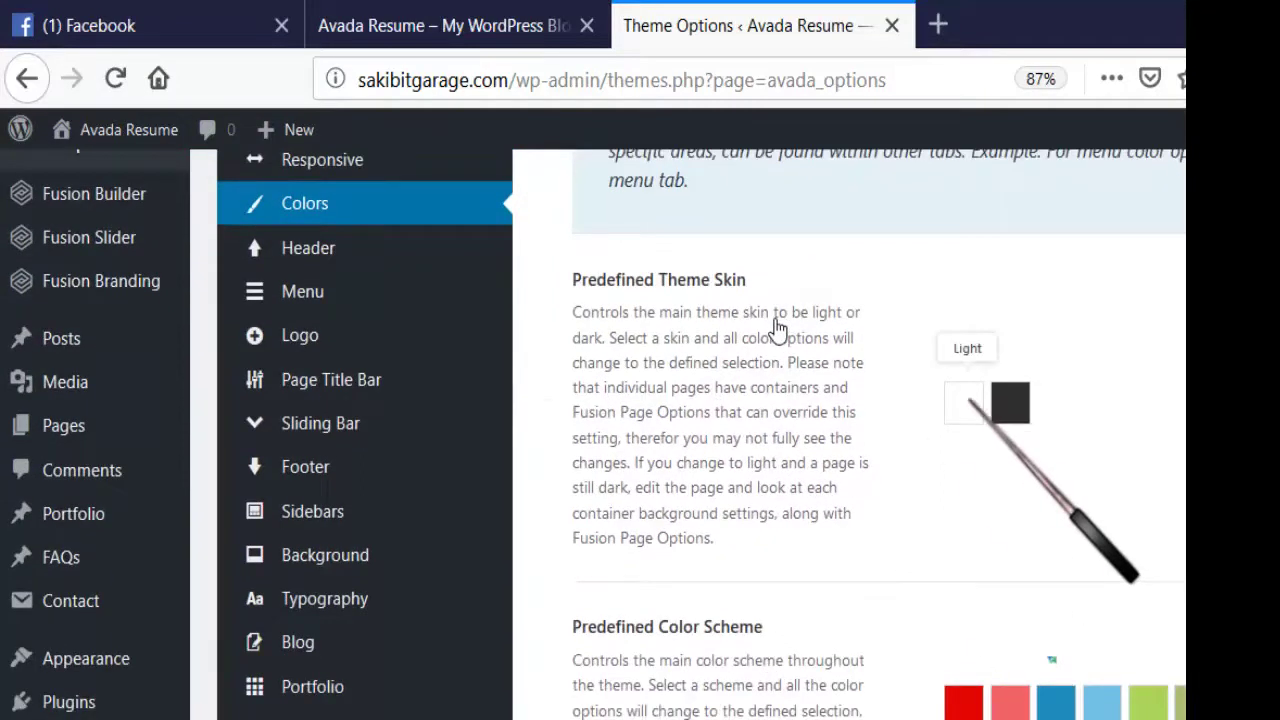
left_click(1010, 402)
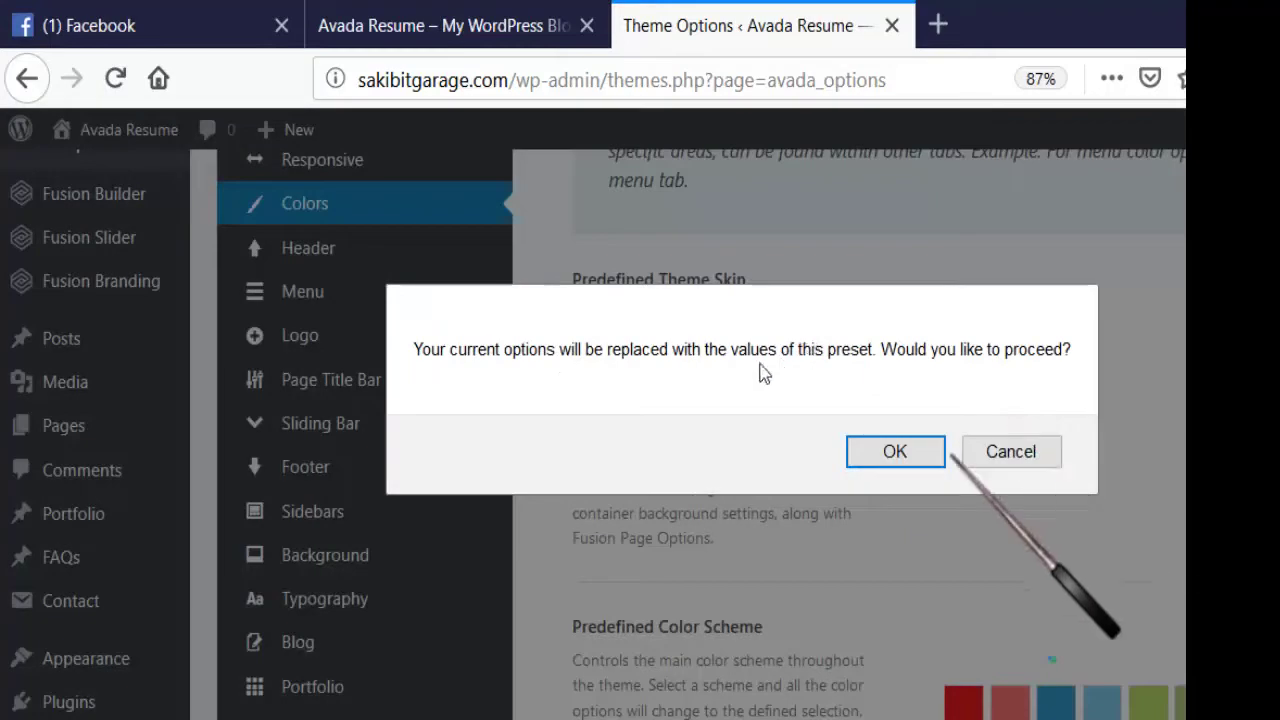
key("Return")
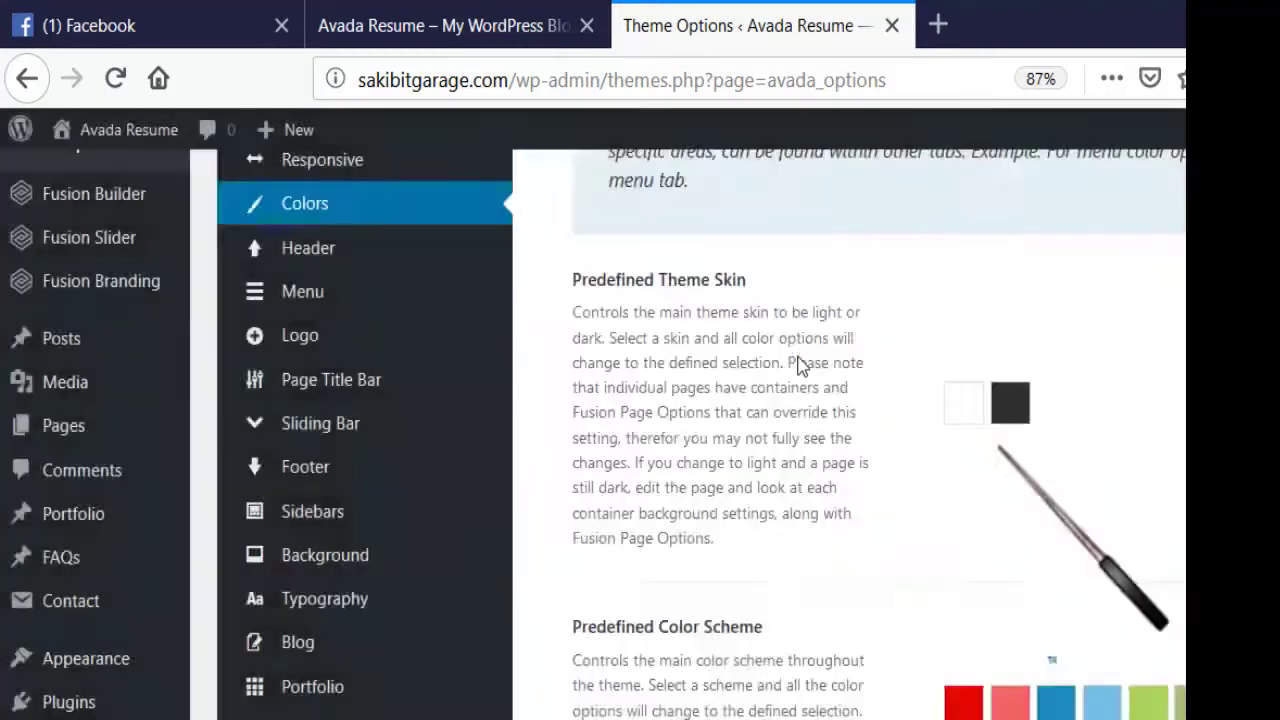
- Review the Predefined Color Scheme and Primary Color options, comparing the highlight color with the live site's homepage
scroll(664, 494, "down", 2)
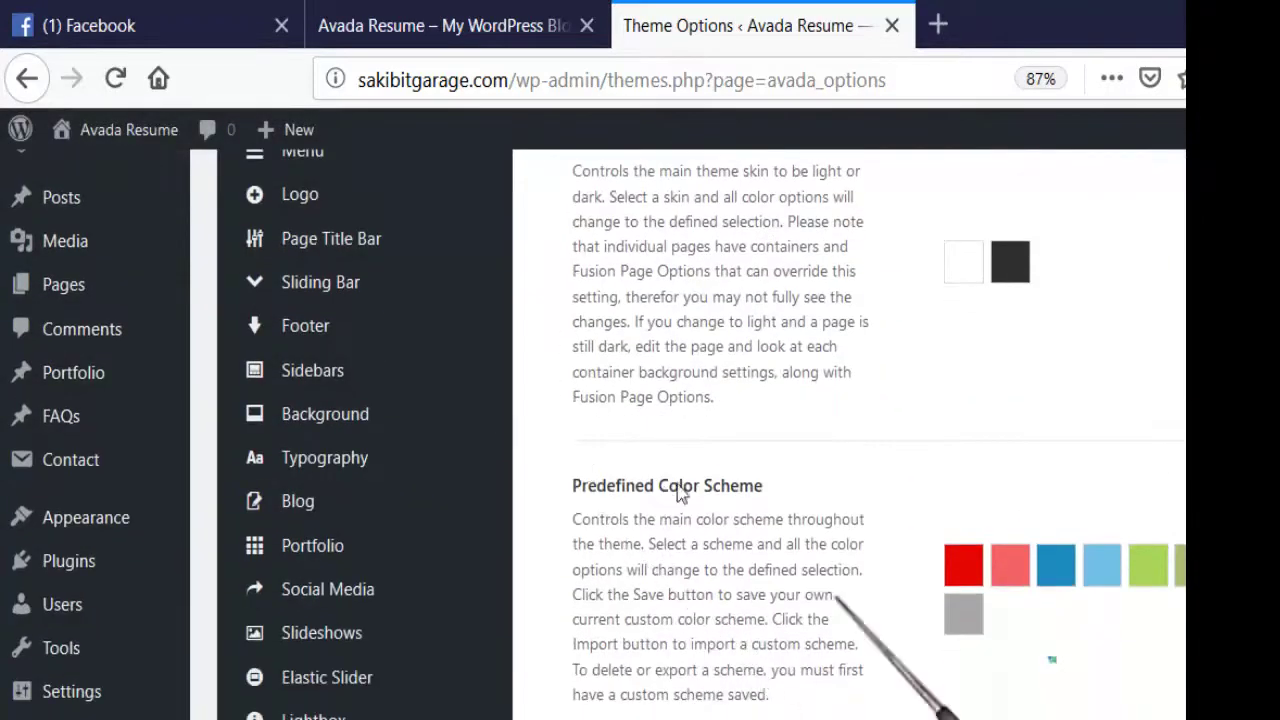
scroll(1057, 466, "down", 4)
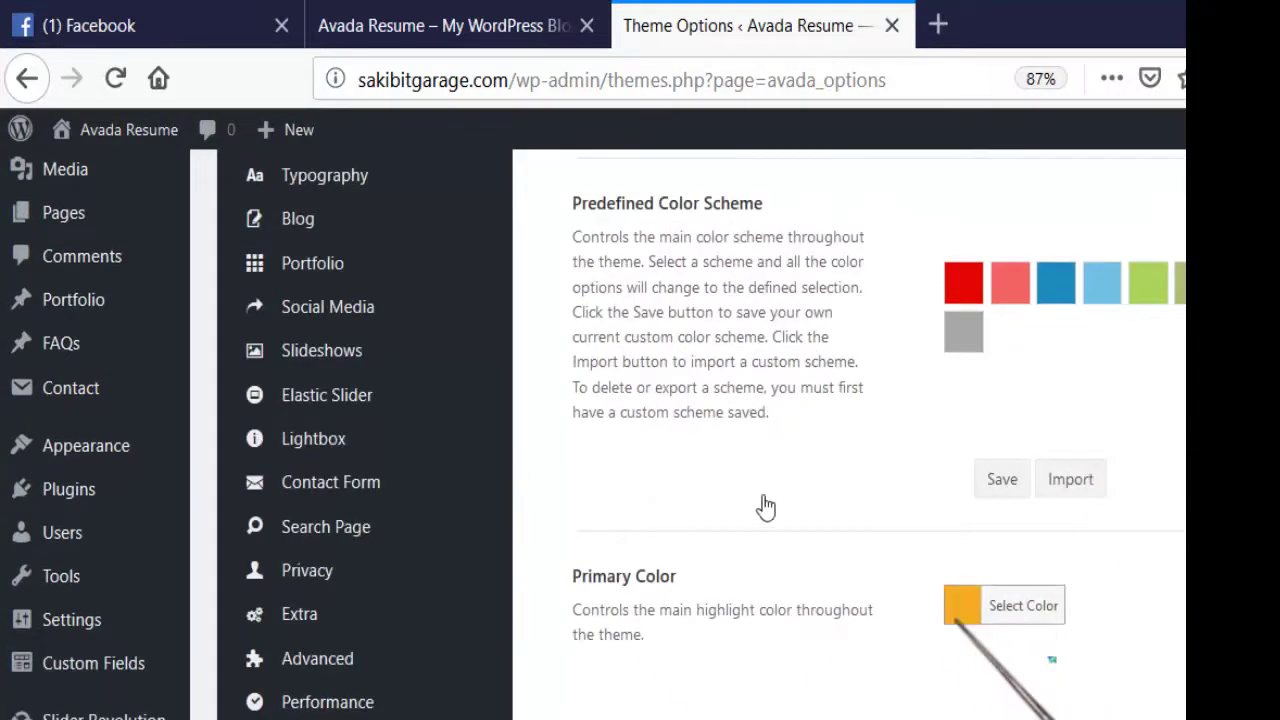
left_click(440, 25)
scroll(437, 320, "up", 3)
scroll(437, 320, "up", 5)
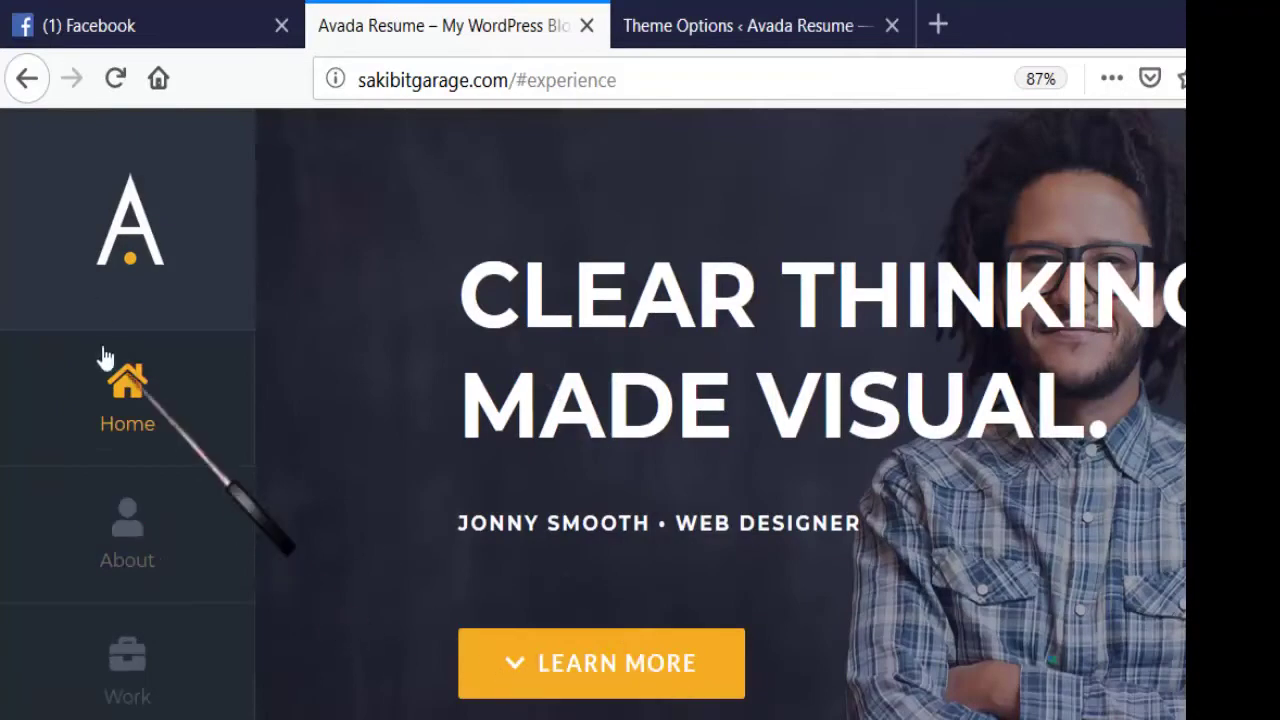
left_click(745, 25)
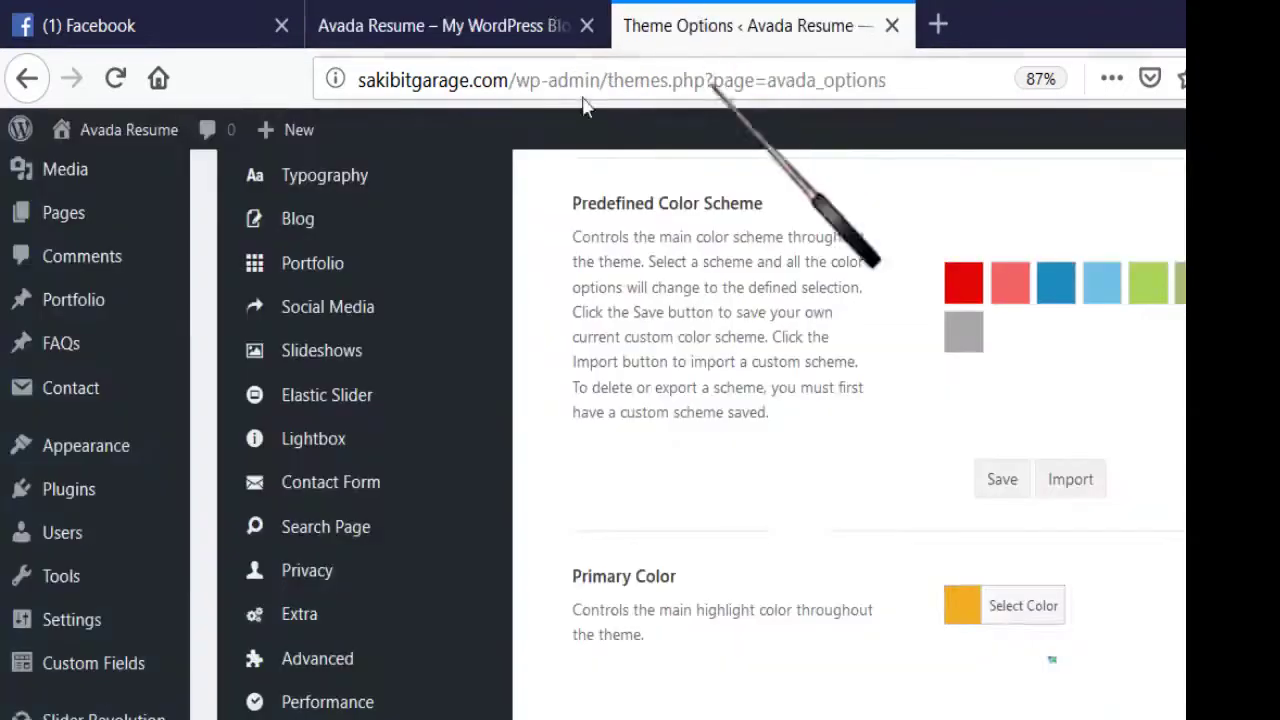
scroll(760, 493, "down", 3)
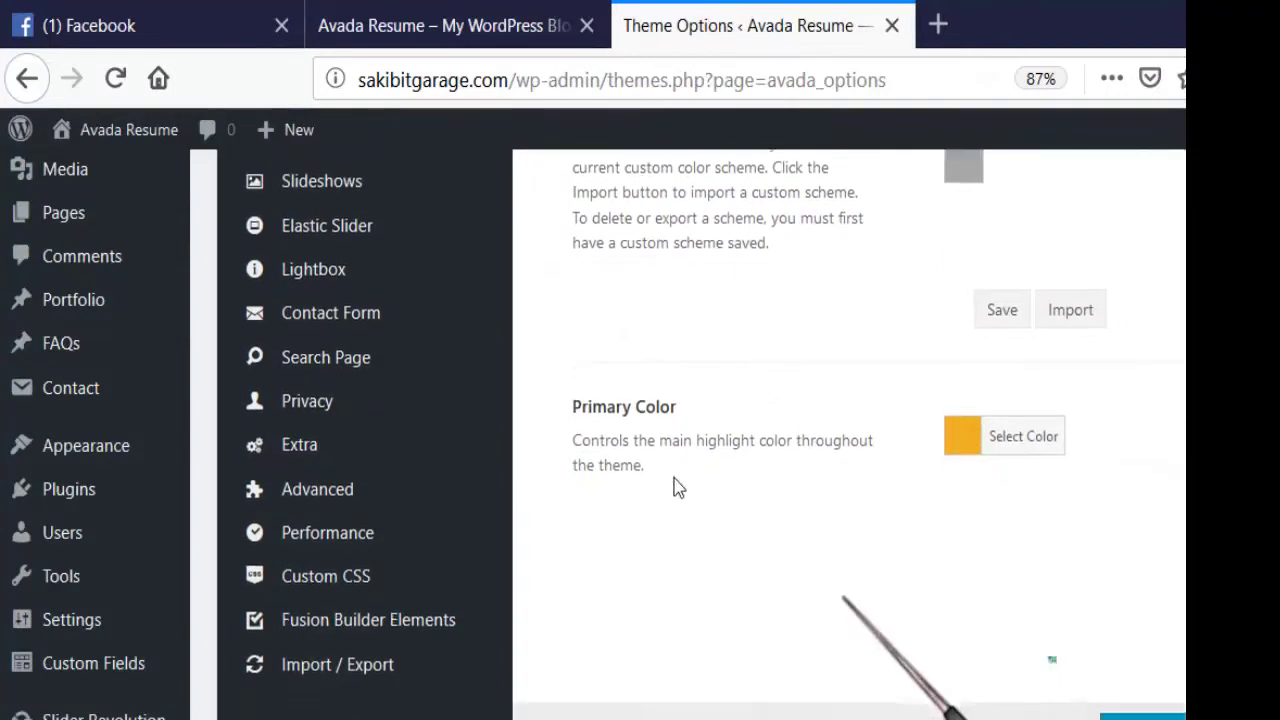
- Open the Header Content options and compare the Header Position setting with the live site's navigation
scroll(451, 551, "up", 15)
left_click(308, 671)
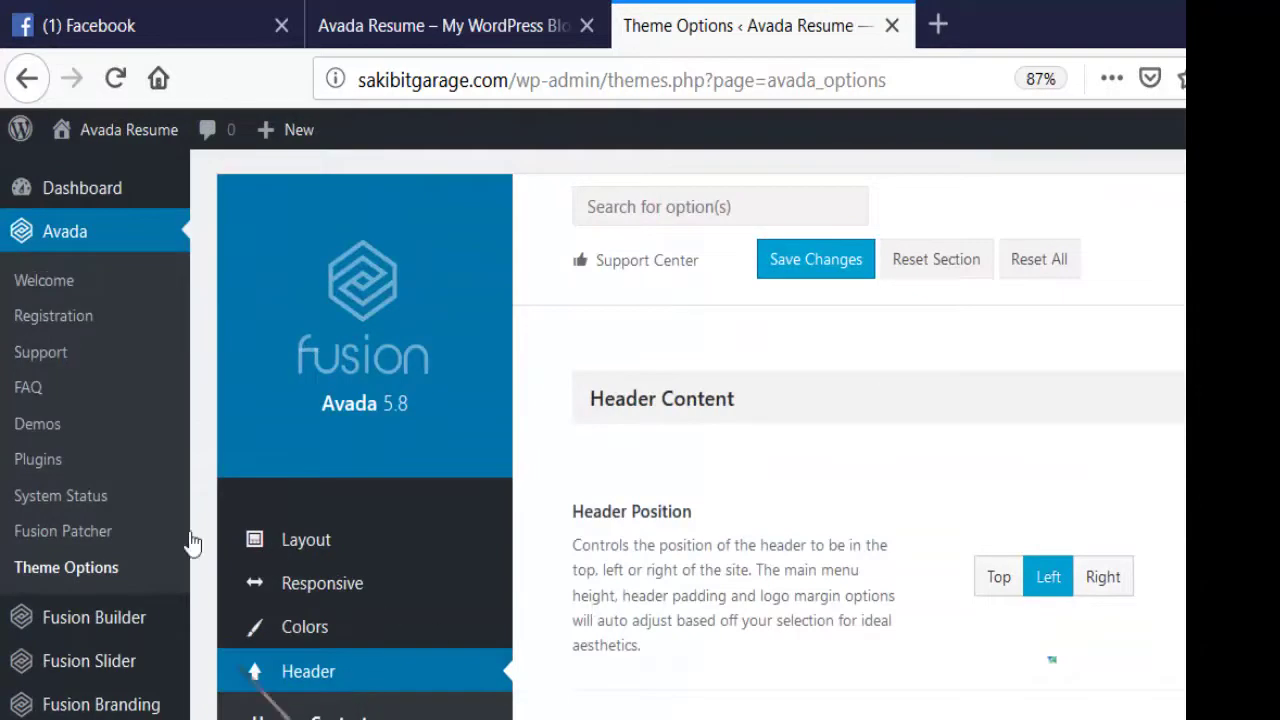
scroll(348, 556, "down", 5)
scroll(340, 557, "up", 3)
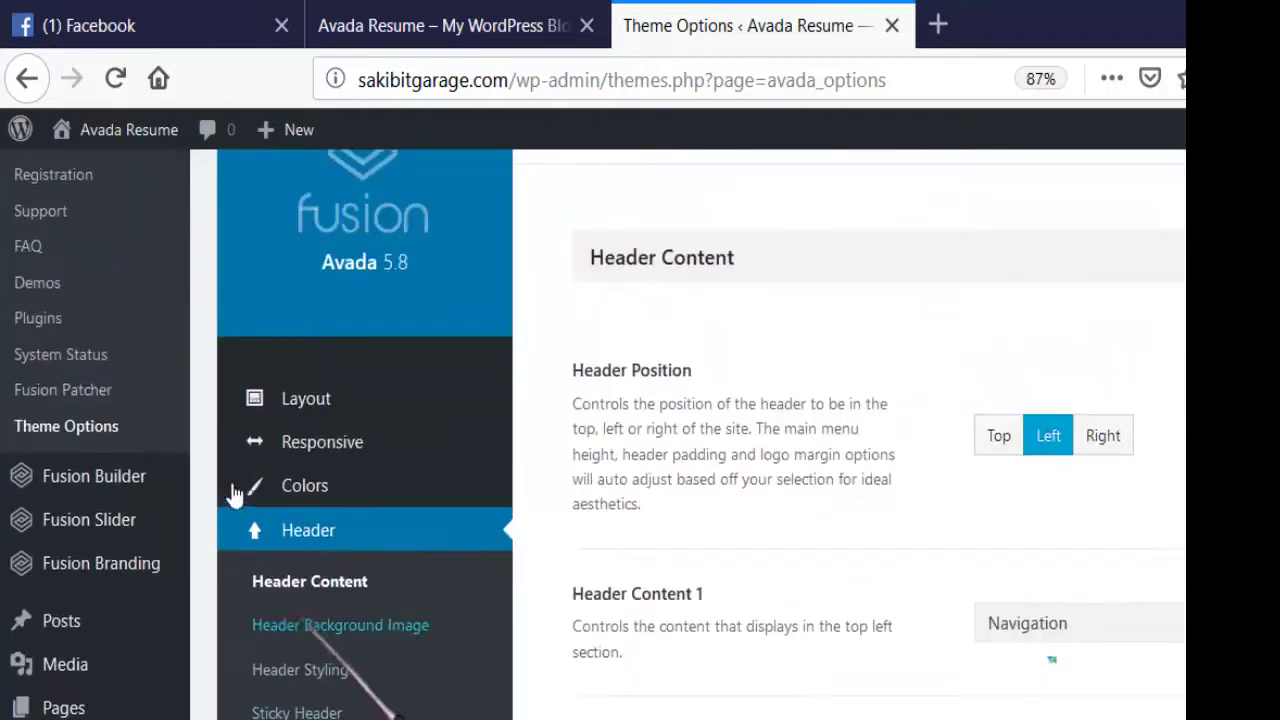
scroll(417, 489, "up", 3)
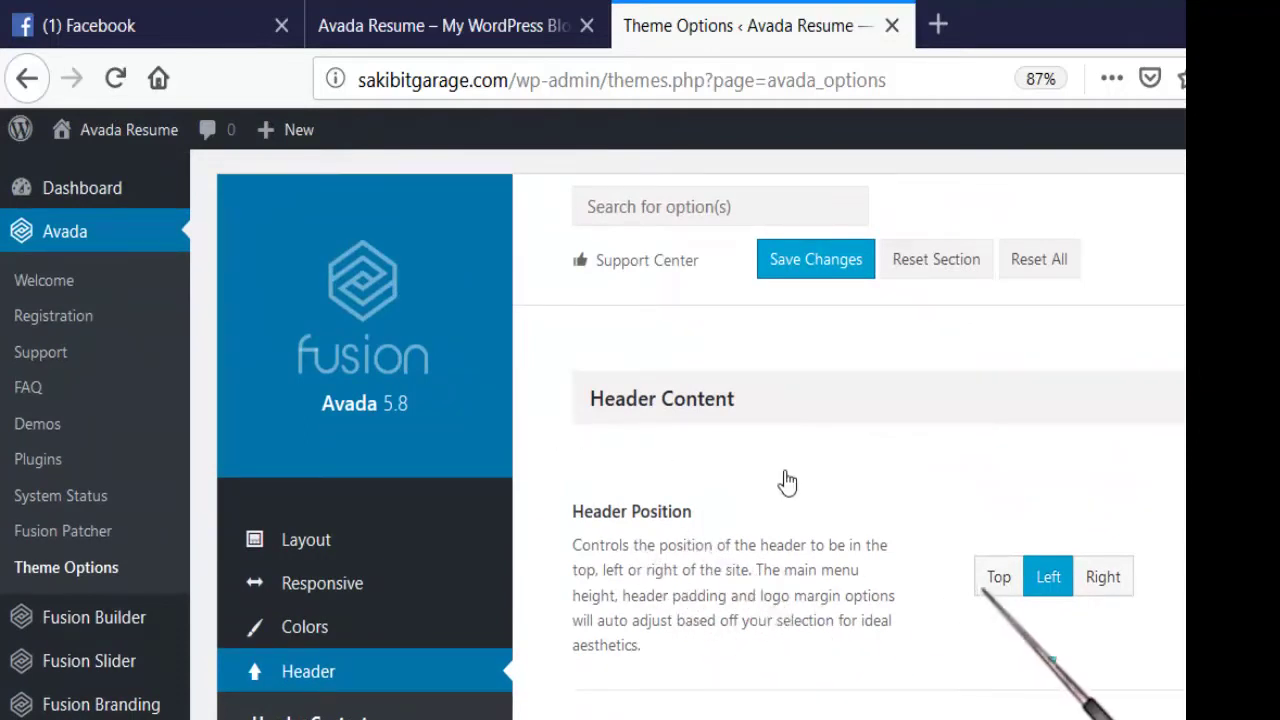
left_click(470, 26)
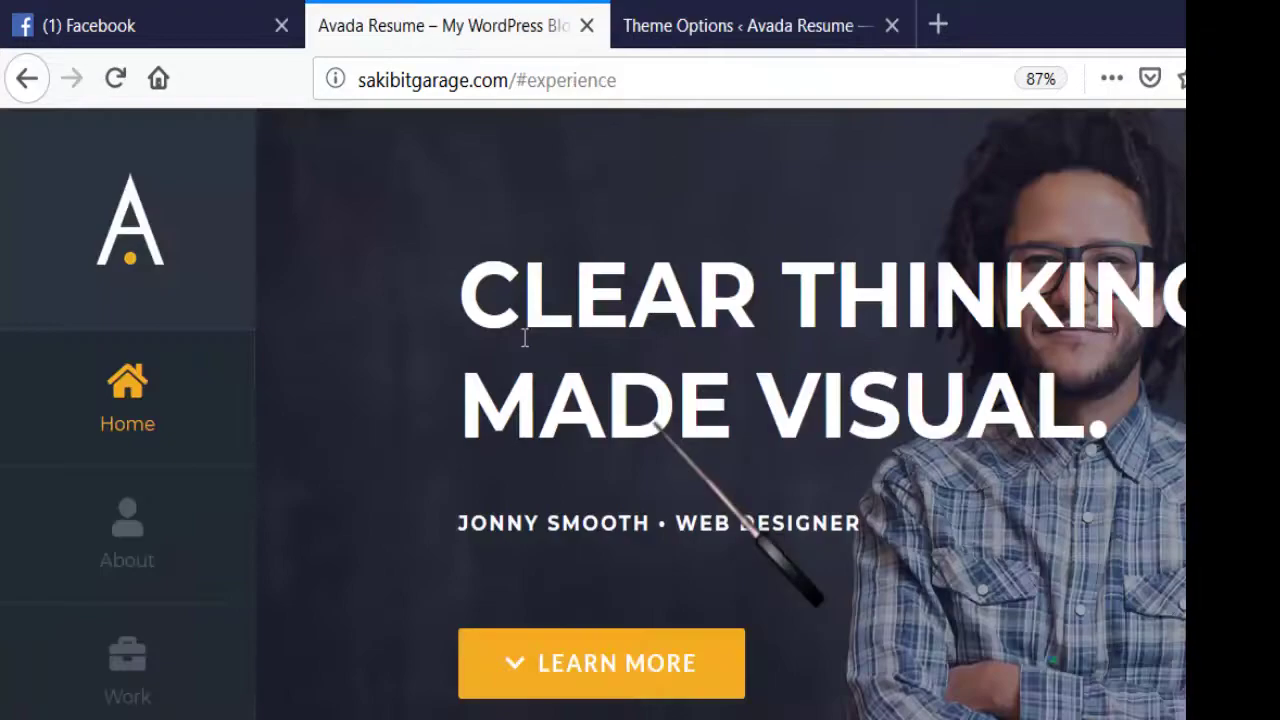
left_click(627, 14)
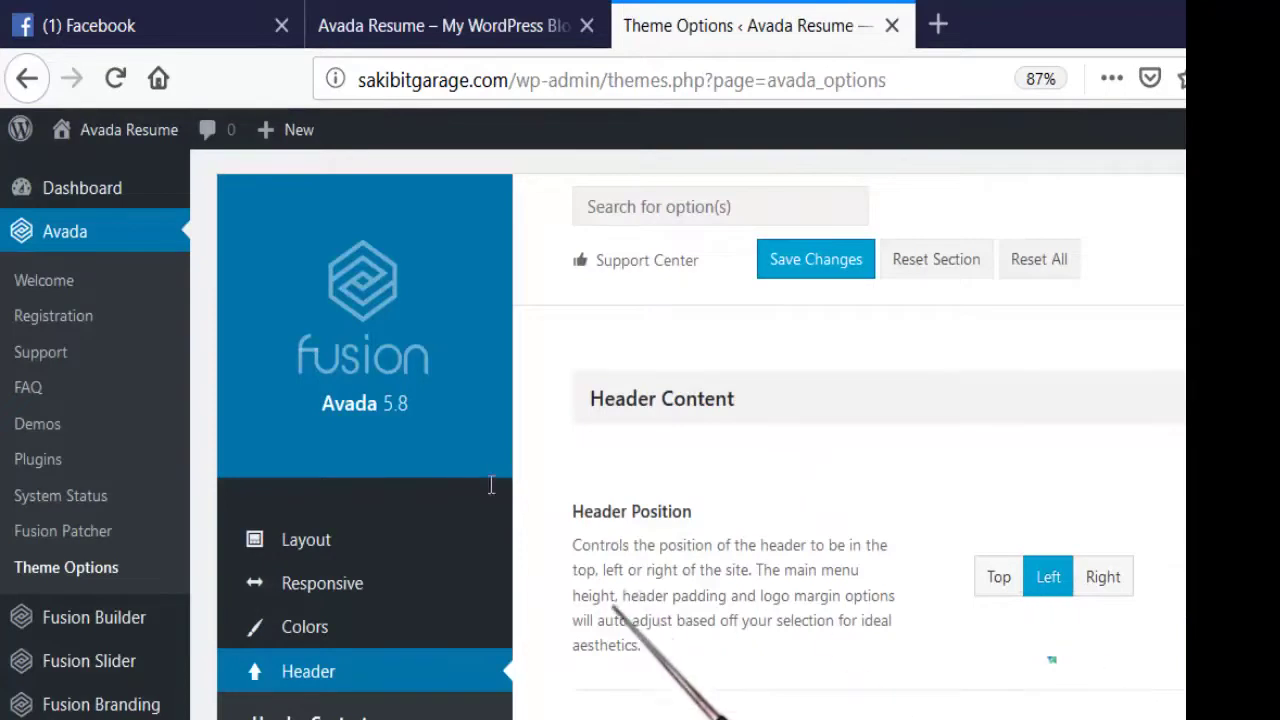
- View the available Header Content 1 choices without picking one, and switch back to the live site
scroll(500, 495, "down", 3)
left_click(1060, 623)
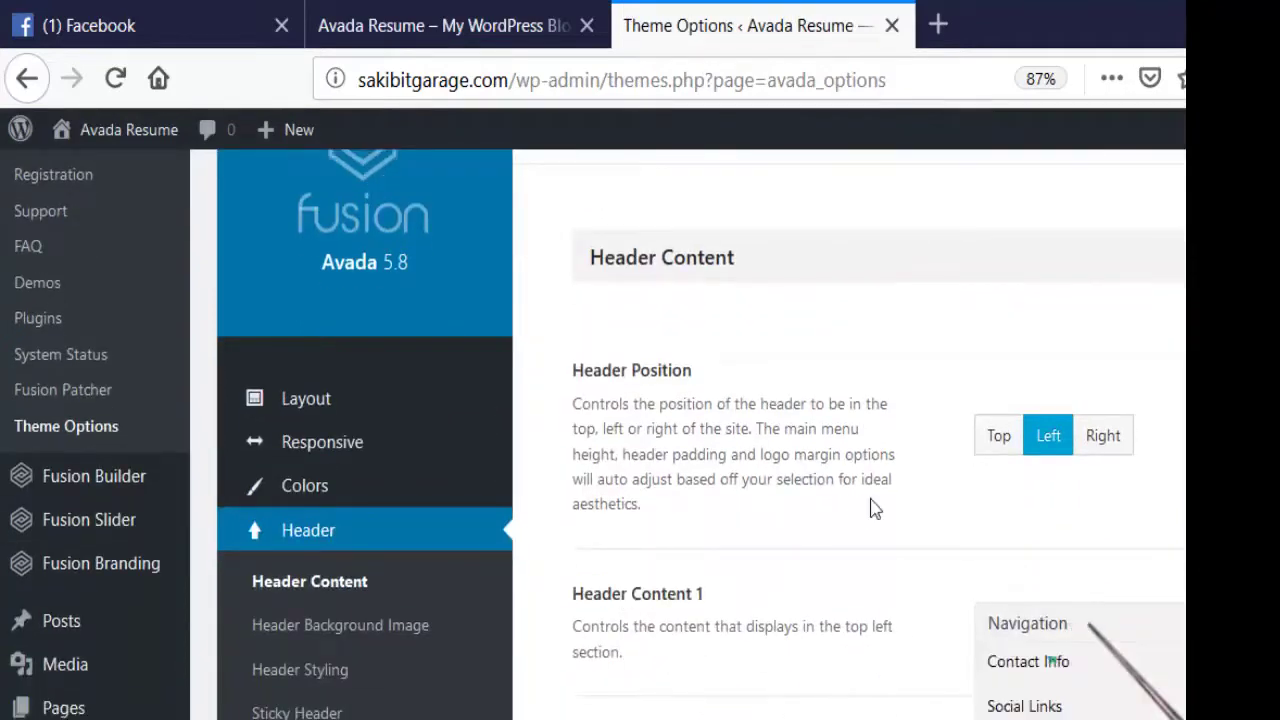
left_click(363, 16)
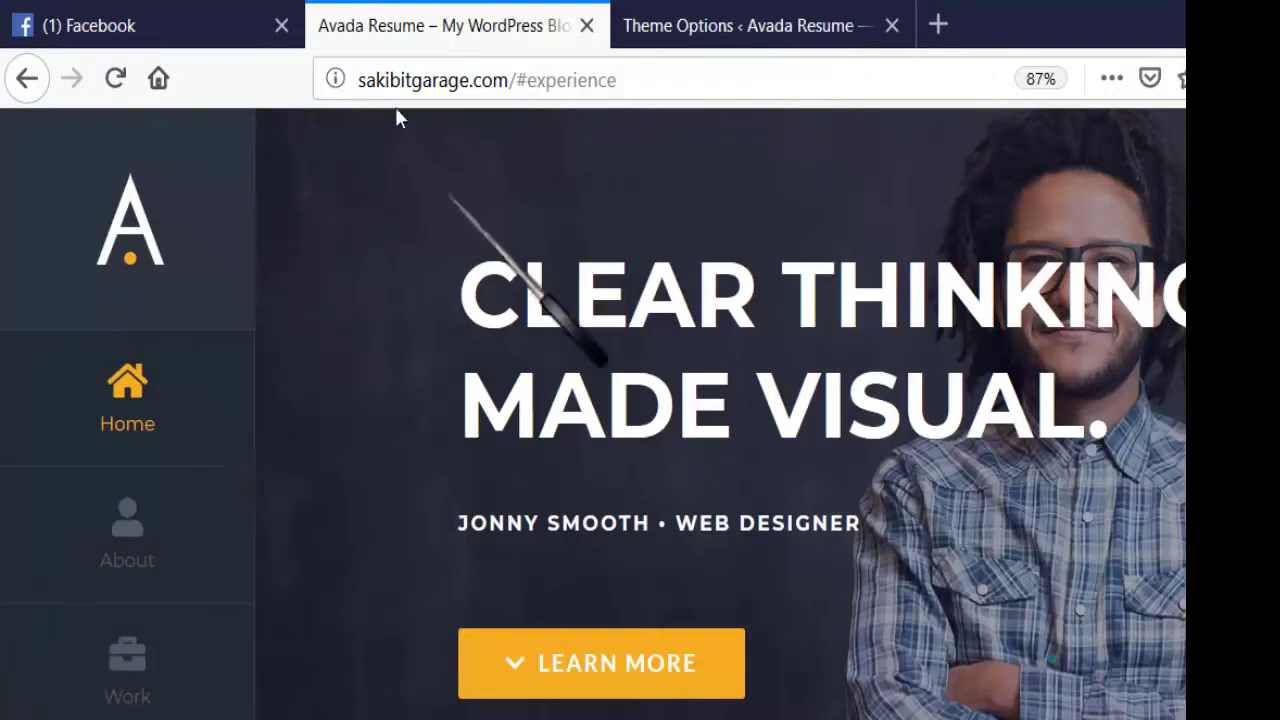
- Review the Header Content 1, 2 and 3 settings in the theme options, comparing them with the live site
left_click(622, 12)
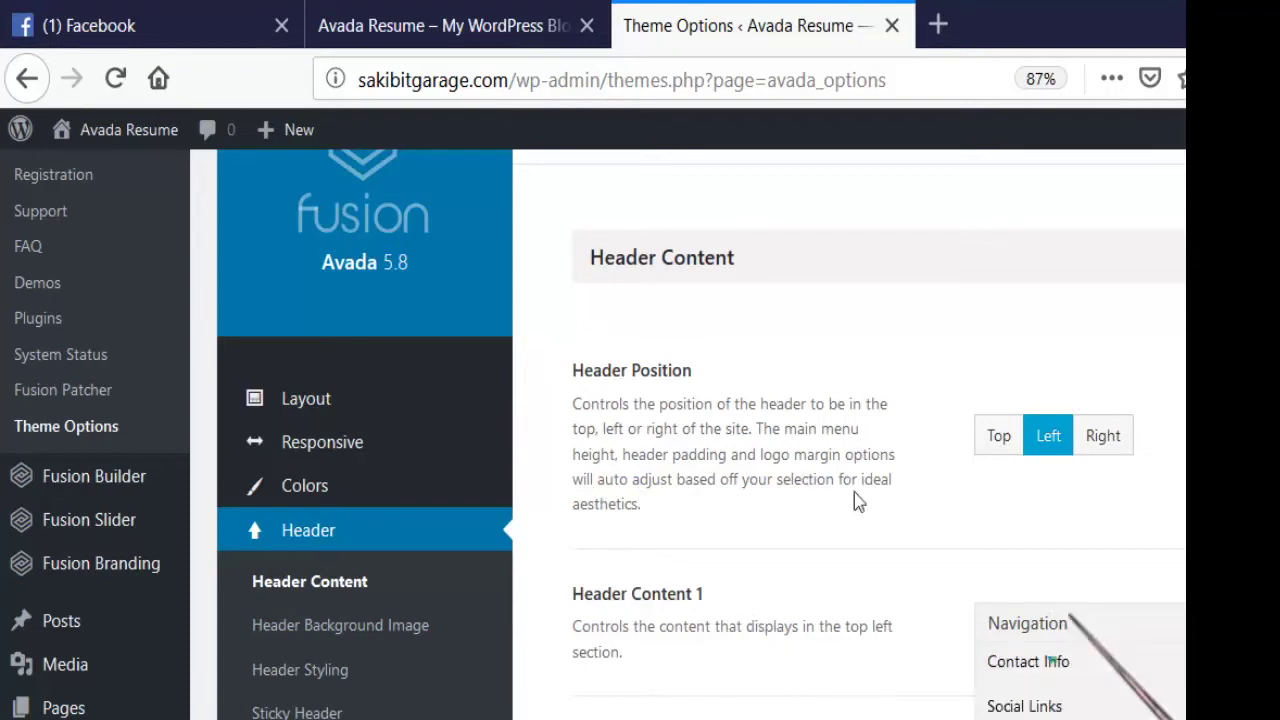
left_click(657, 457)
scroll(600, 537, "down", 4)
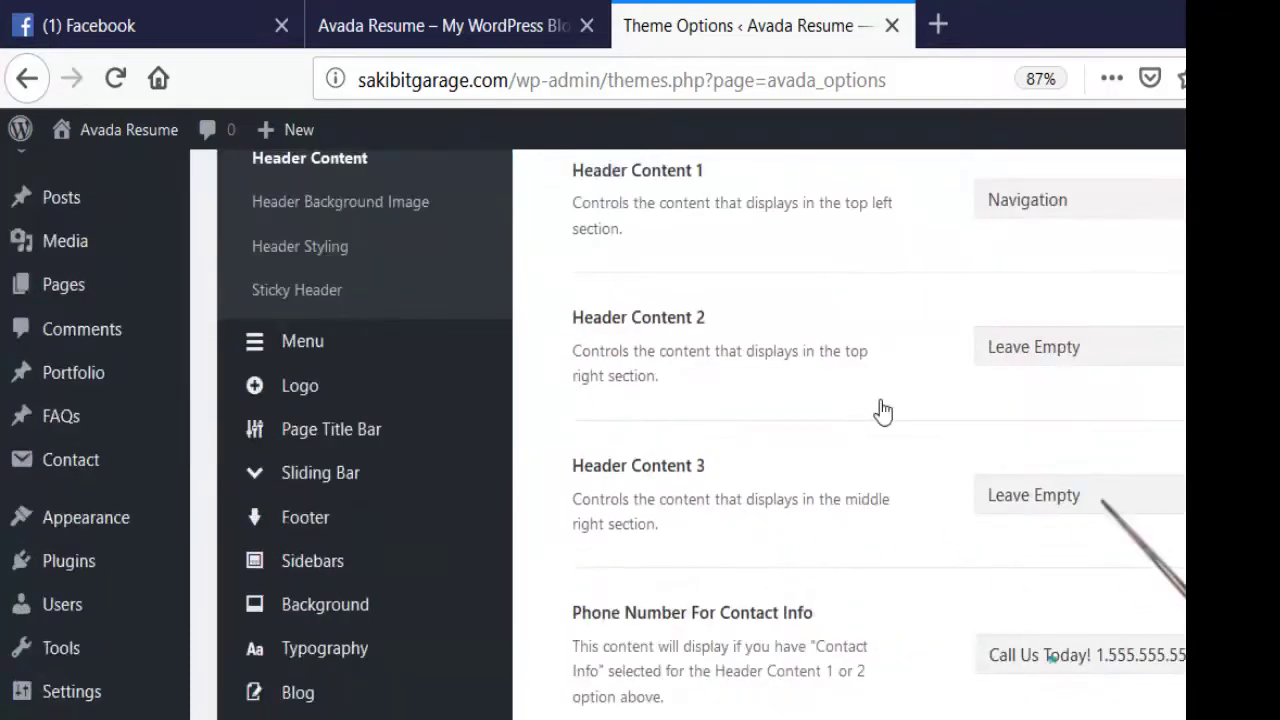
left_click(422, 20)
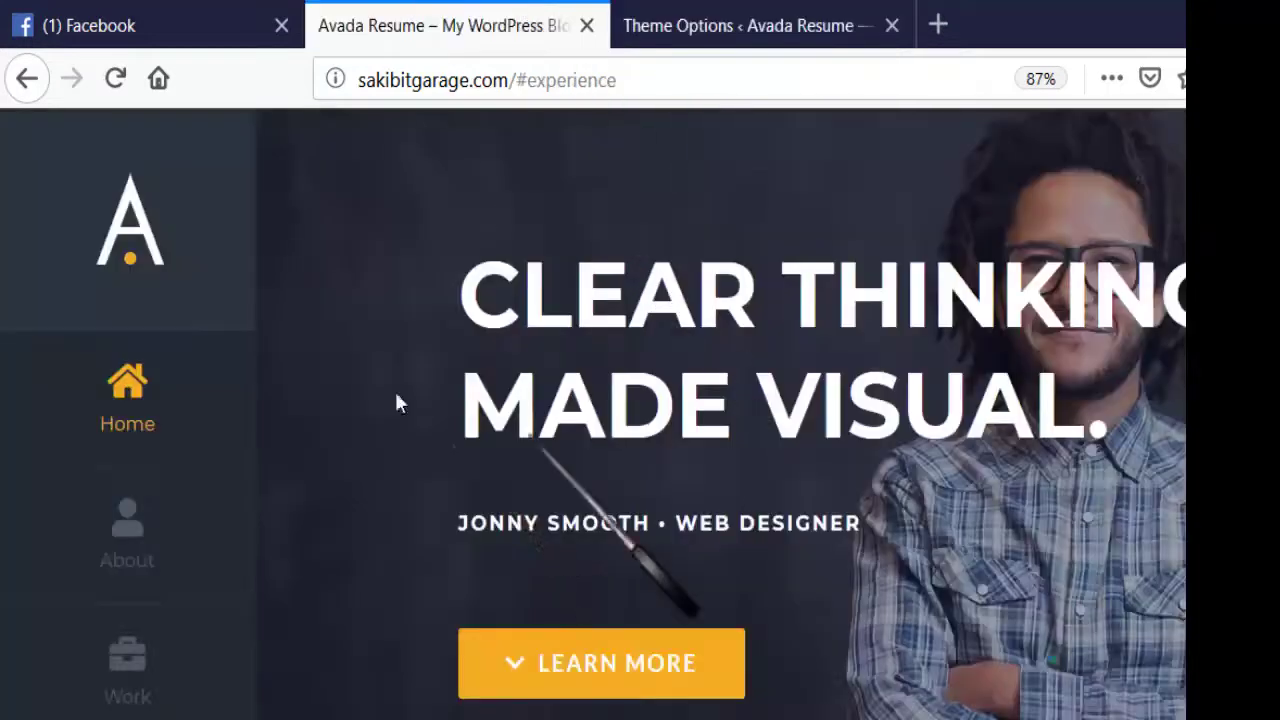
left_click(640, 12)
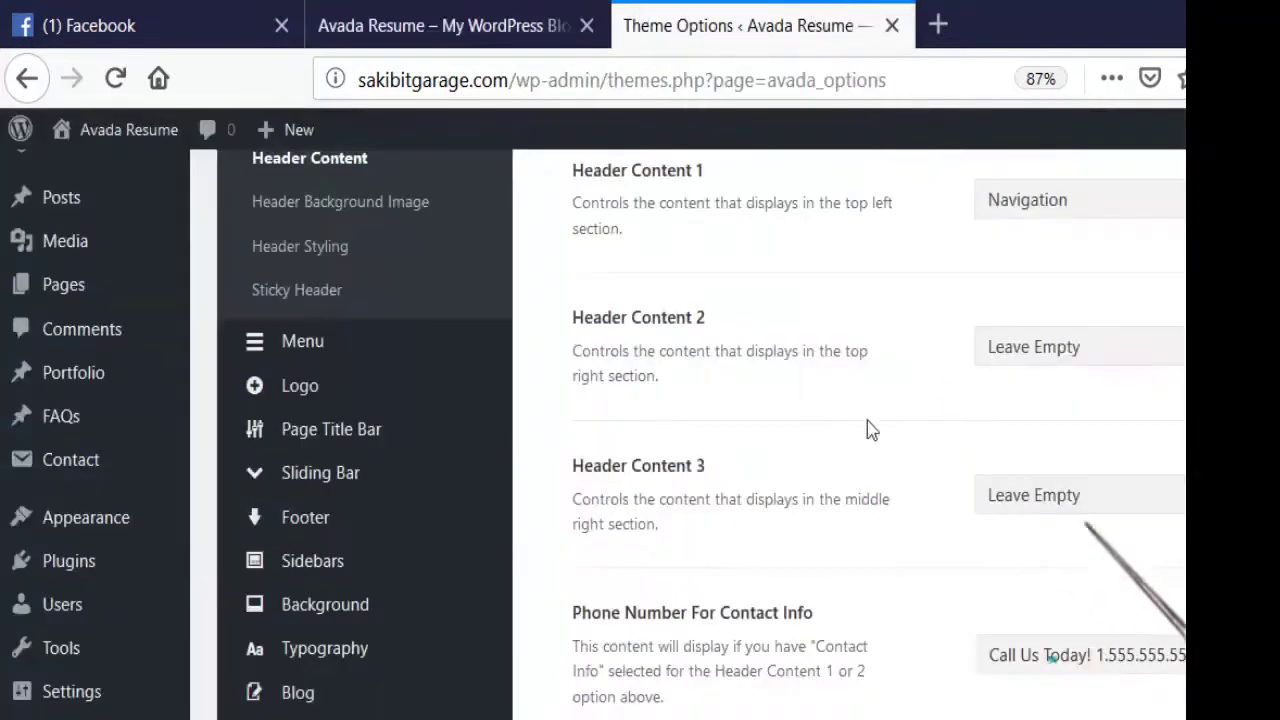
scroll(620, 608, "down", 2)
scroll(620, 605, "up", 3)
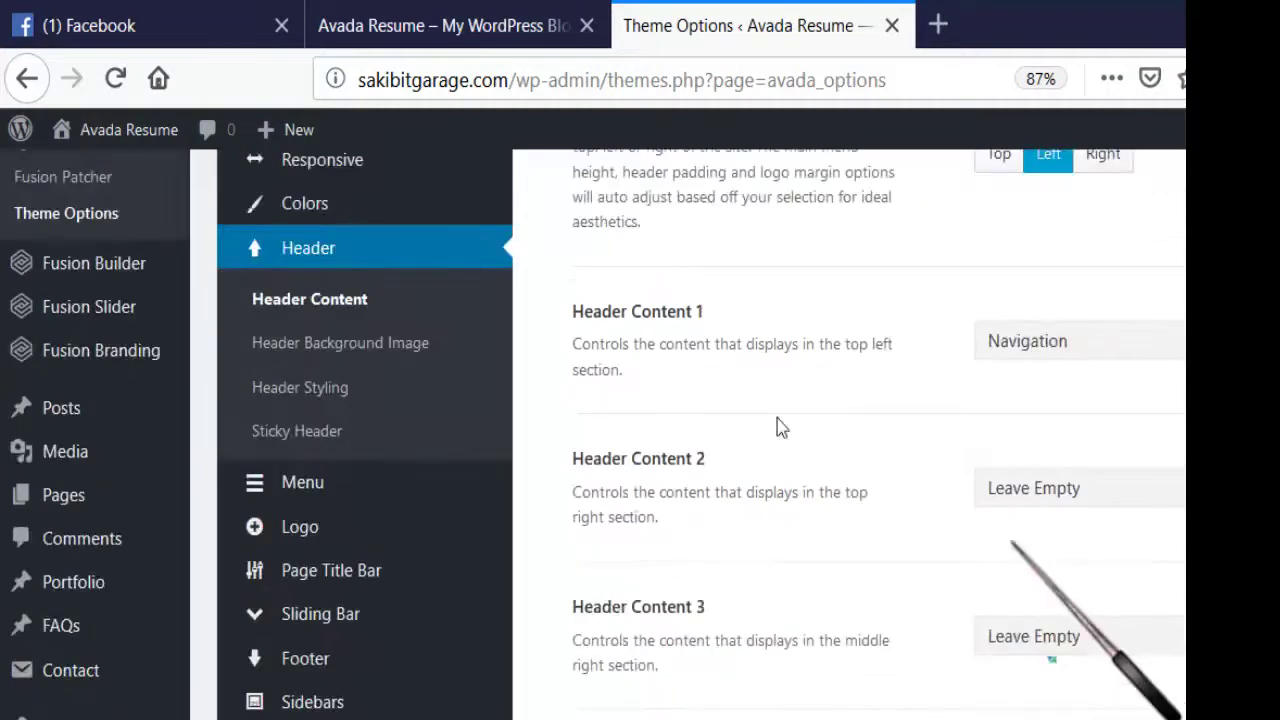
- Examine the live site's side navigation from Home down to Skill and return to the page's start
left_click(360, 12)
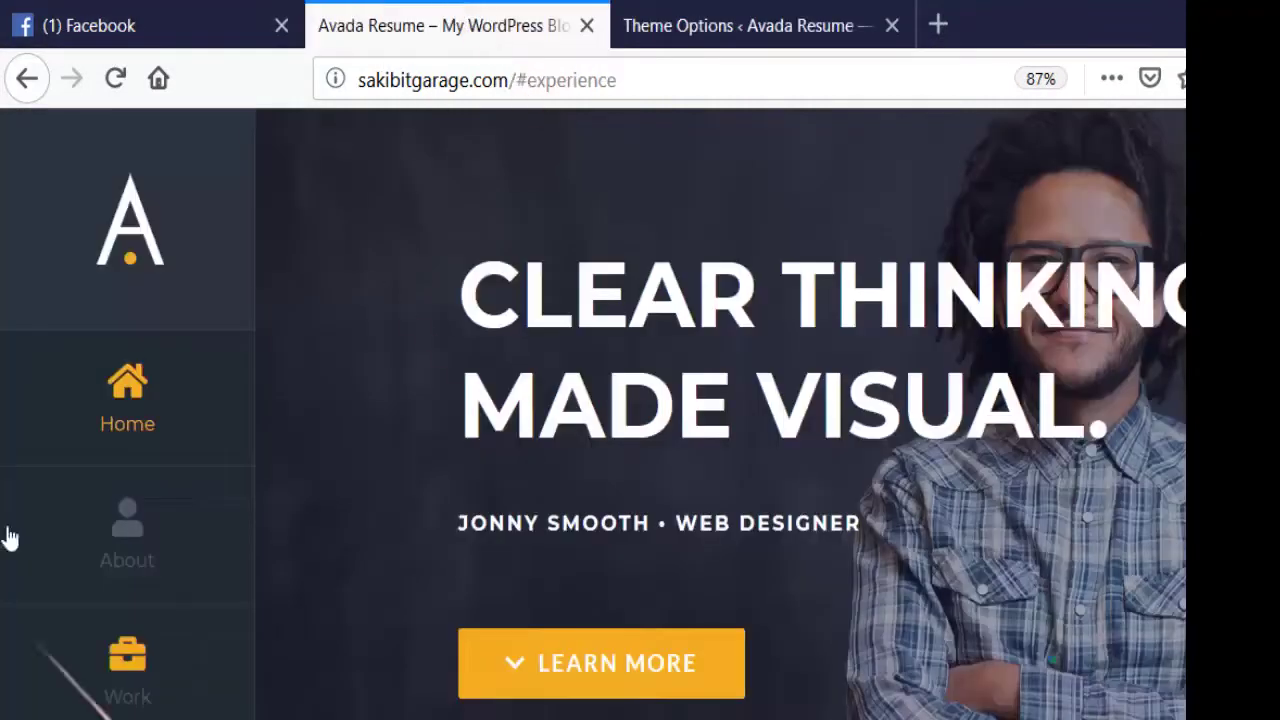
scroll(267, 490, "down", 3)
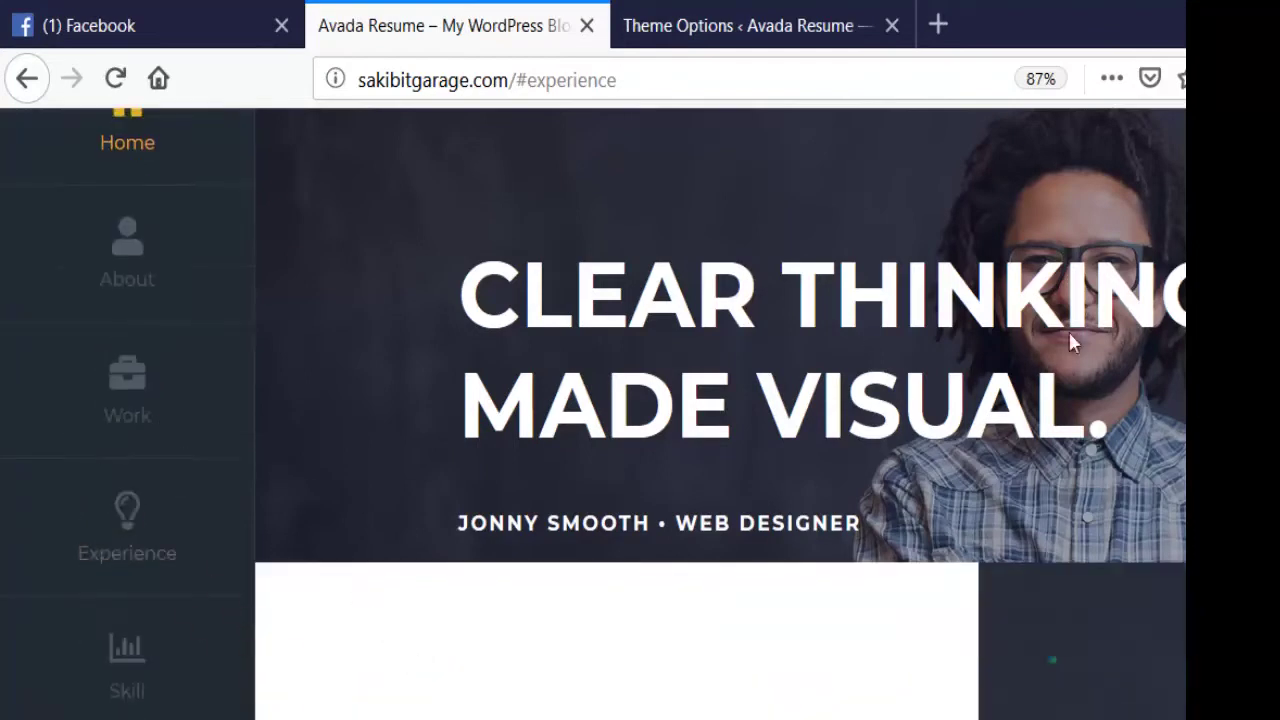
scroll(735, 404, "down", 3)
scroll(721, 412, "up", 6)
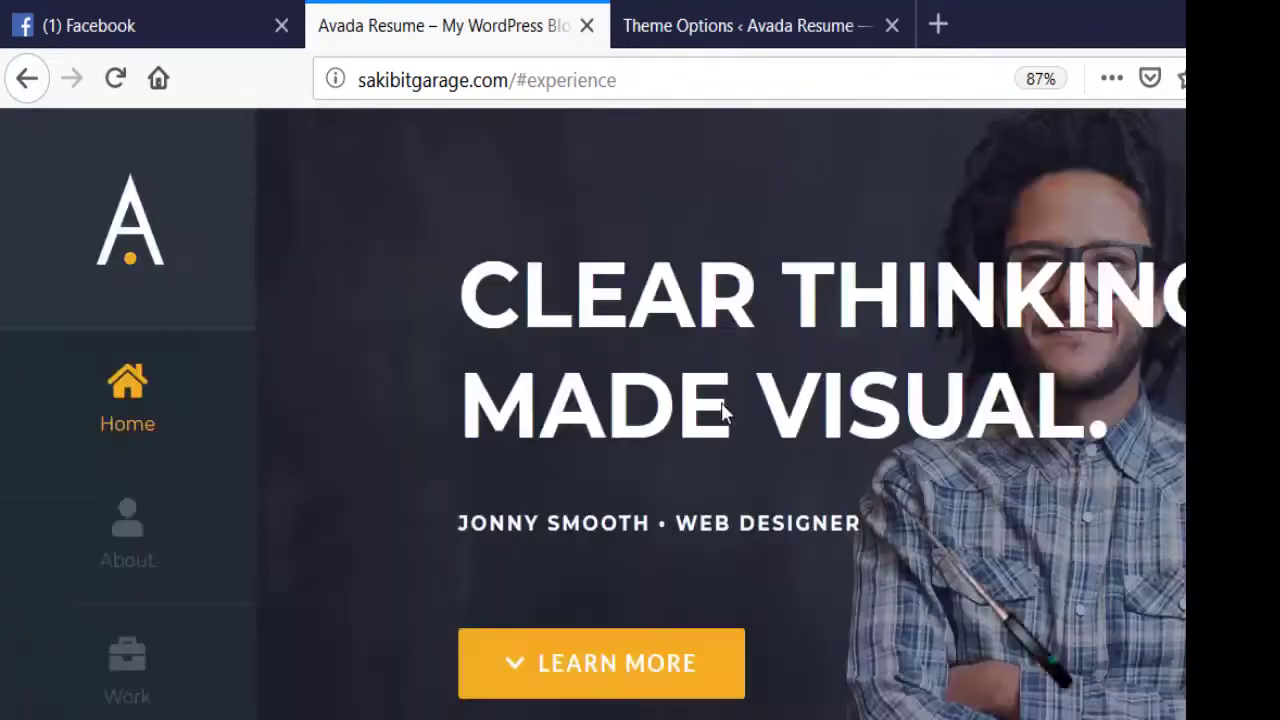
scroll(732, 505, "down", 3)
scroll(731, 509, "up", 3)
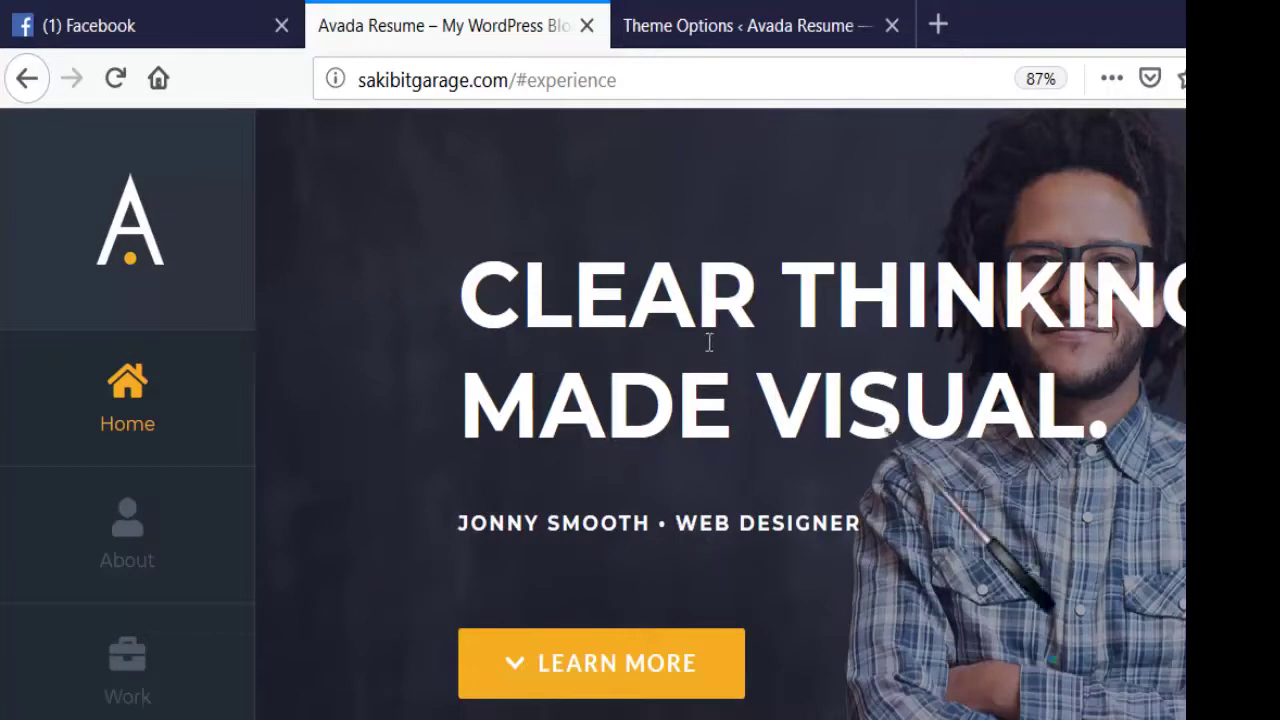
- View the available Header Content 2 choices without picking one, checking the live site for comparison
left_click(766, 28)
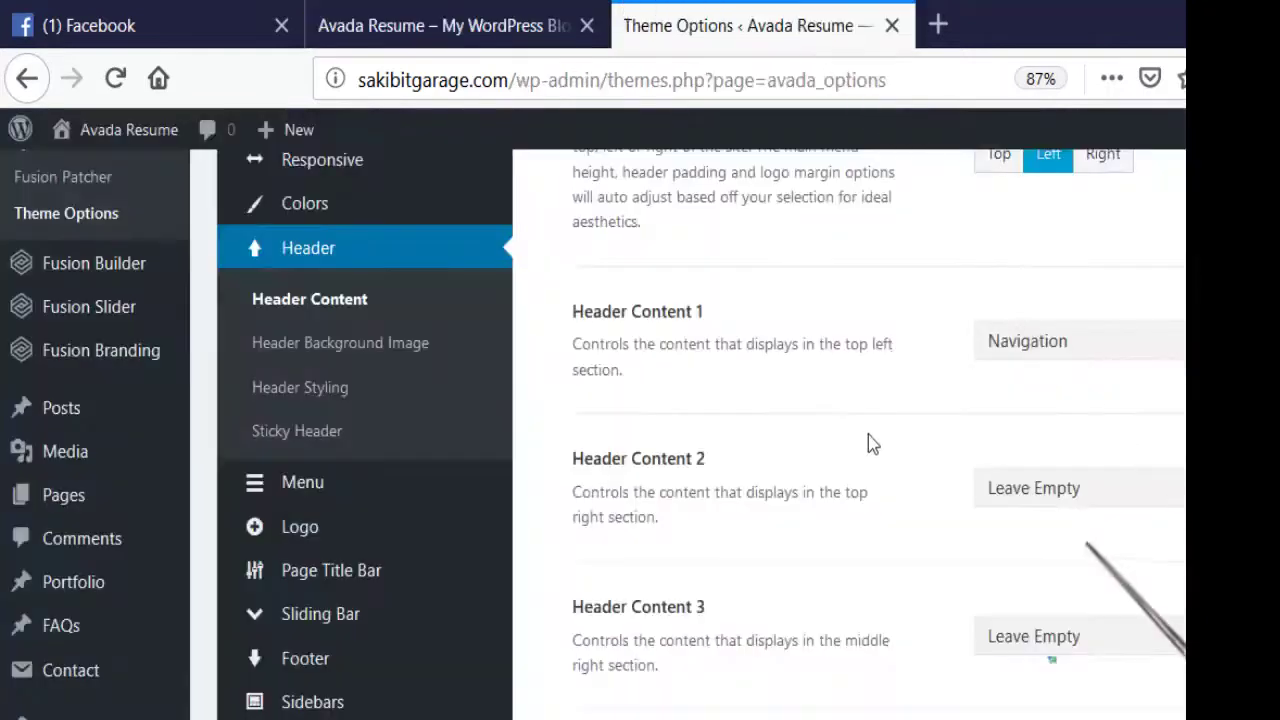
scroll(868, 444, "down", 3)
left_click(1060, 205)
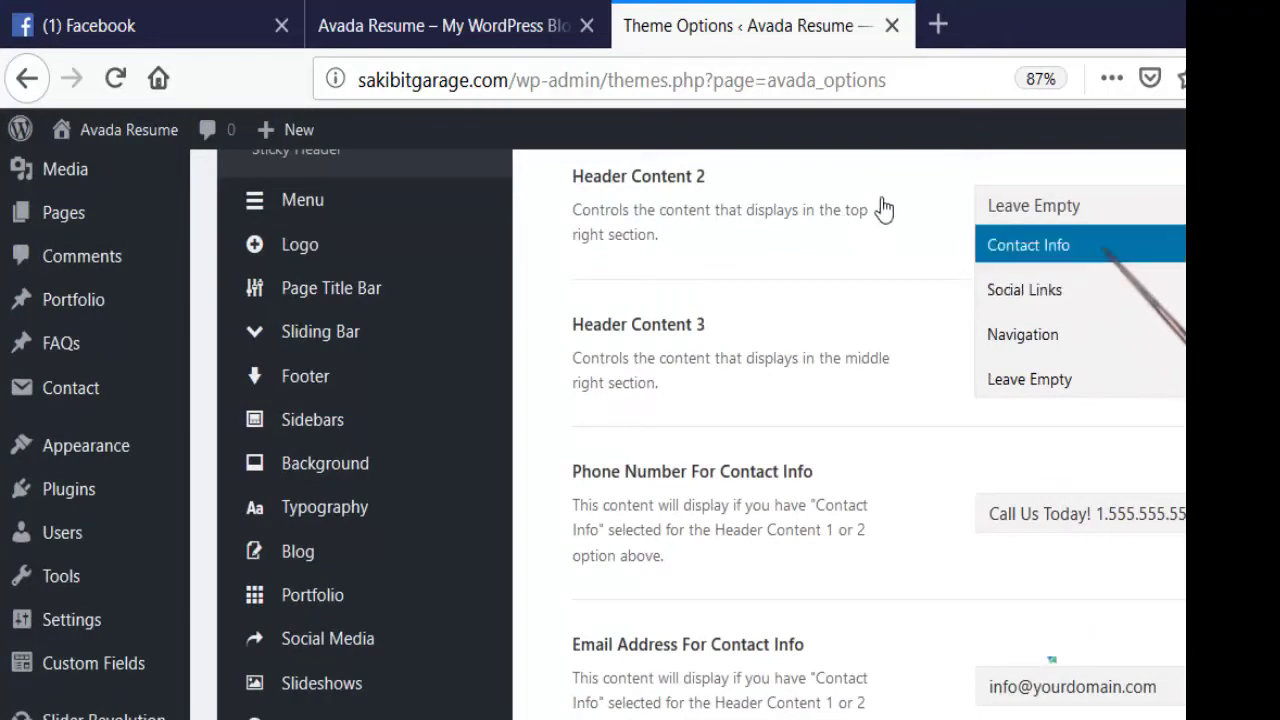
left_click(592, 12)
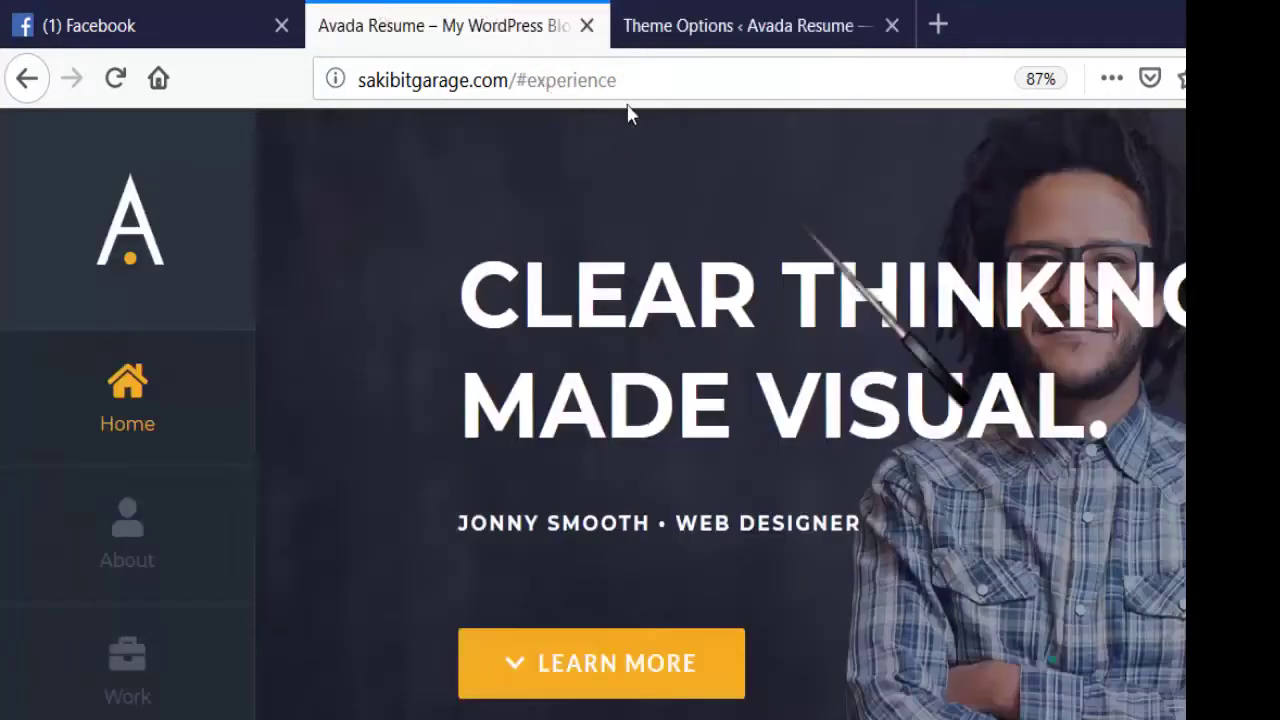
left_click(604, 13)
left_click(608, 457)
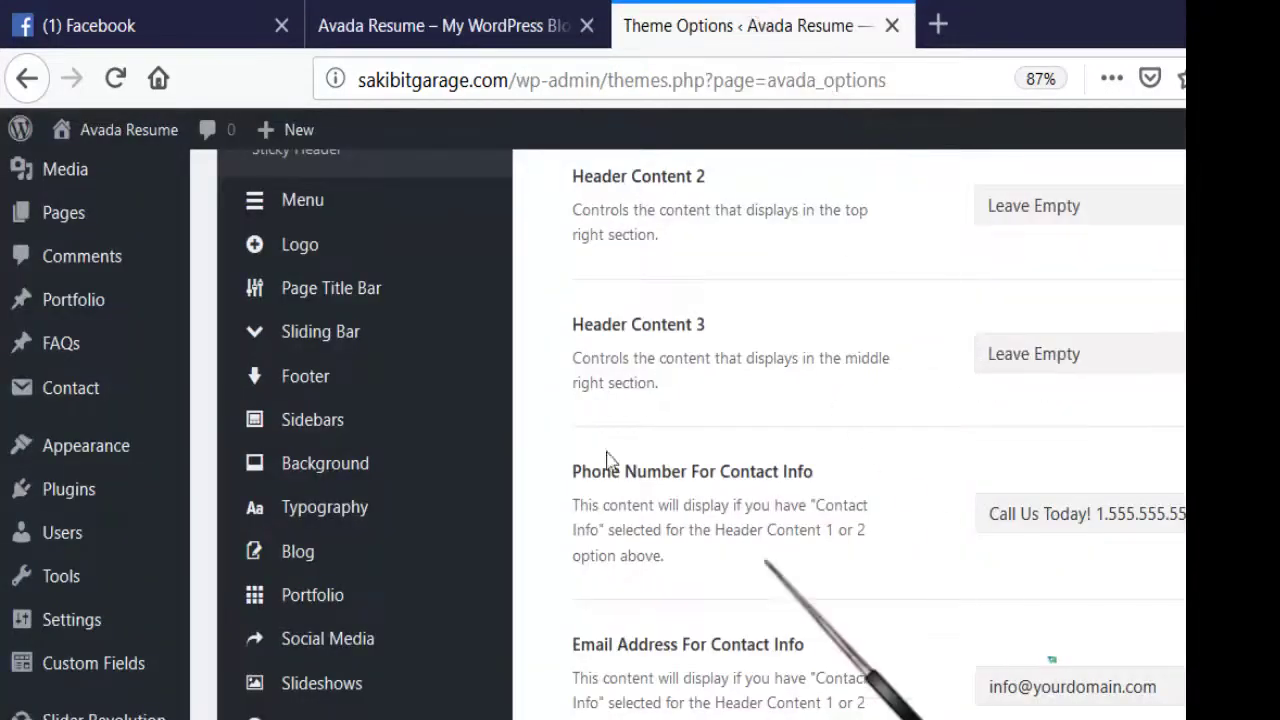
scroll(590, 500, "up", 3)
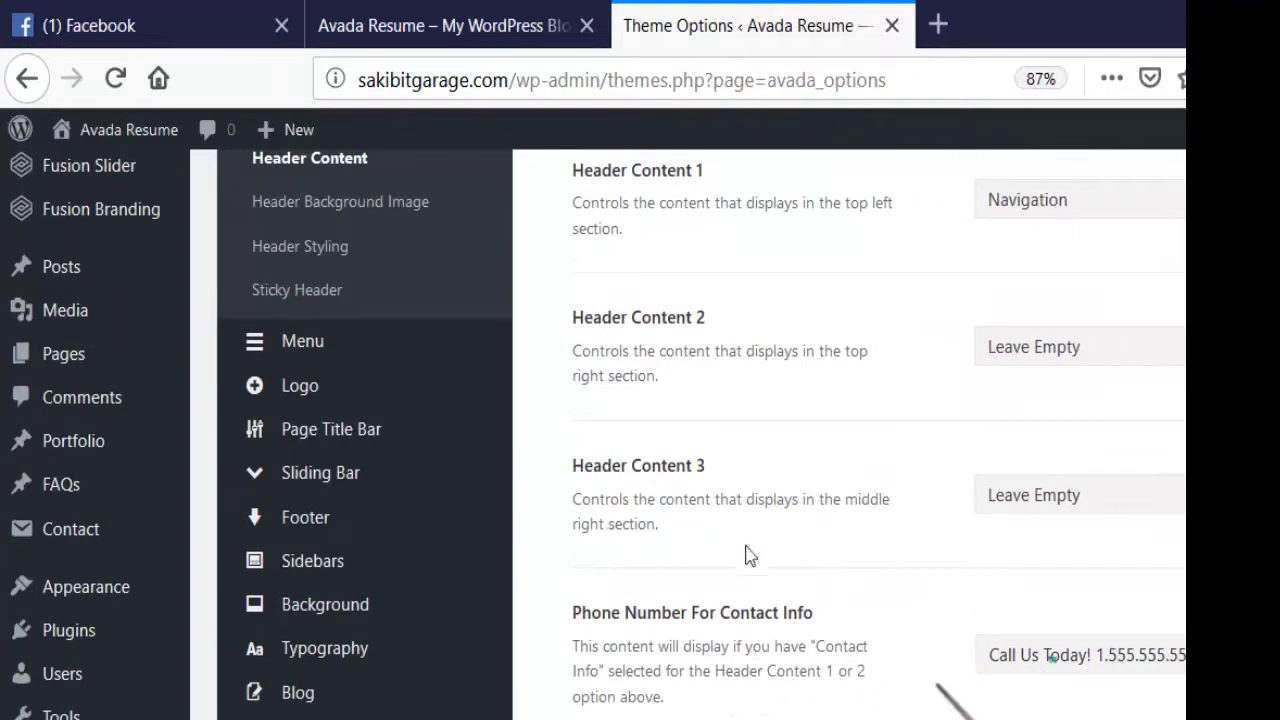
- Open a blank browser tab, return to the theme options, and highlight part of the Phone Number For Contact Info value
left_click(420, 22)
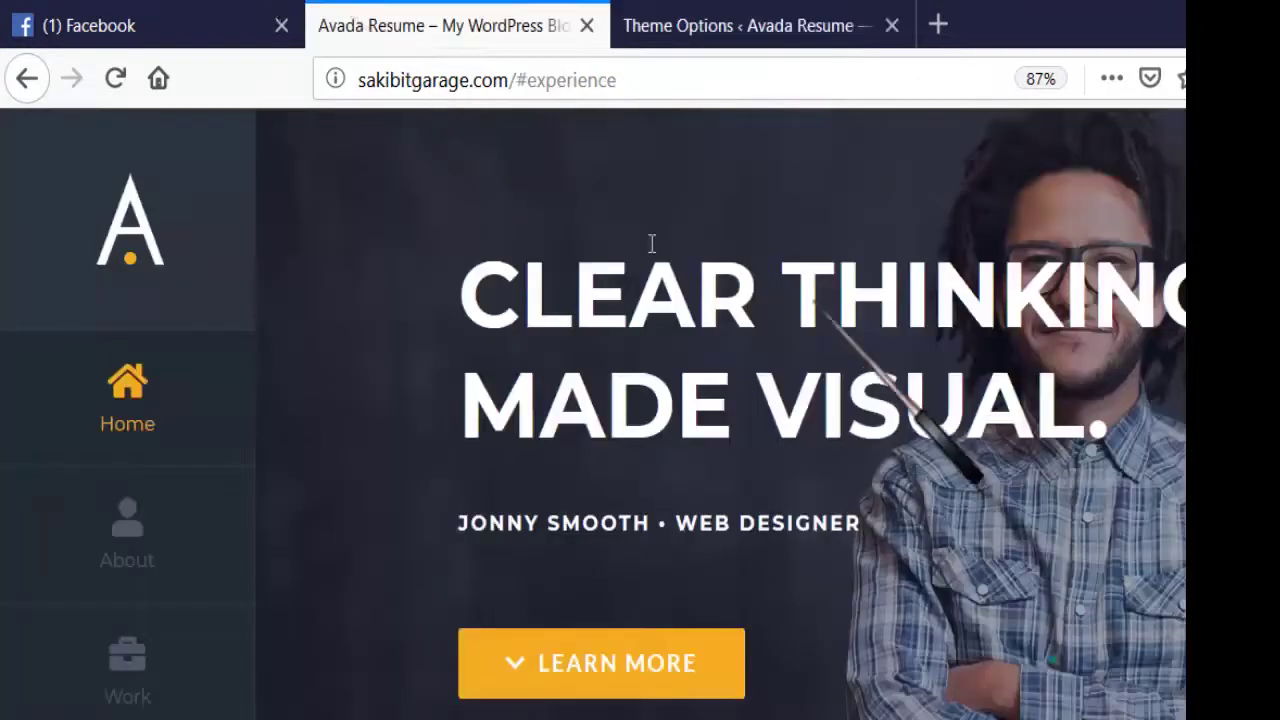
key("ctrl+t")
left_click(677, 14)
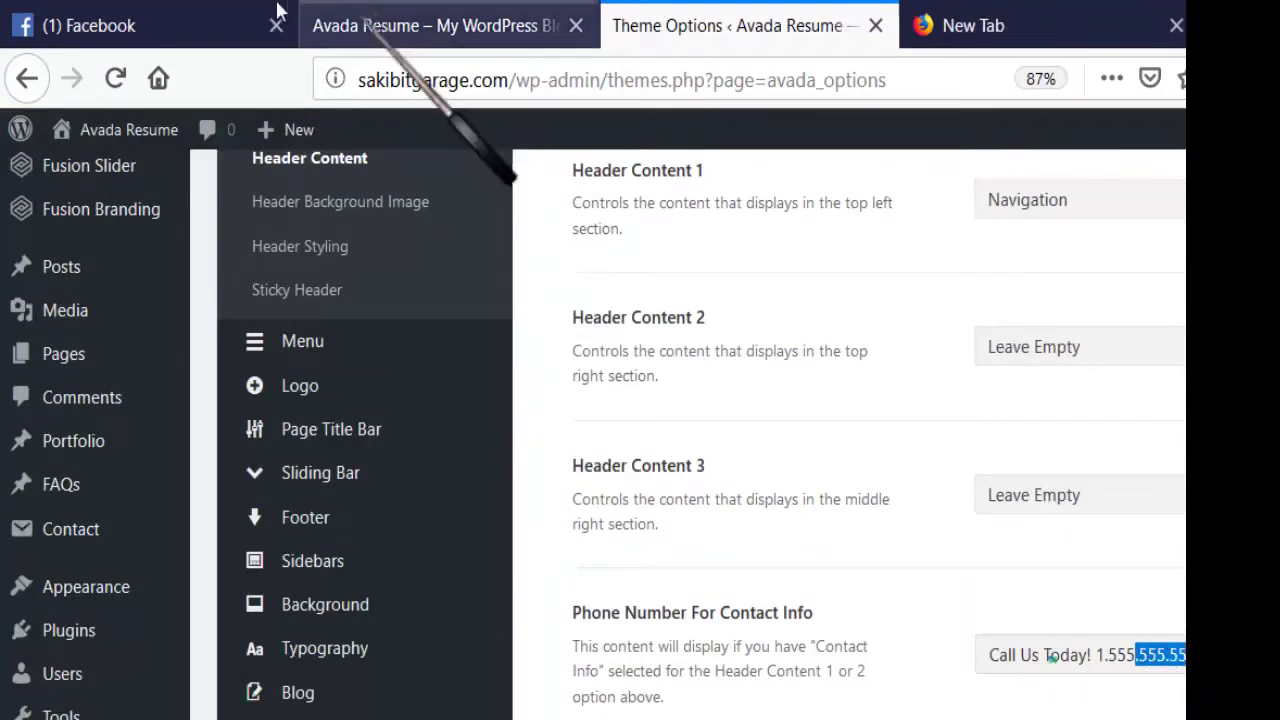
- Browse the live site's sections down to the Contact form and back up to the About section
left_click(340, 20)
scroll(334, 572, "down", 5)
scroll(335, 575, "down", 10)
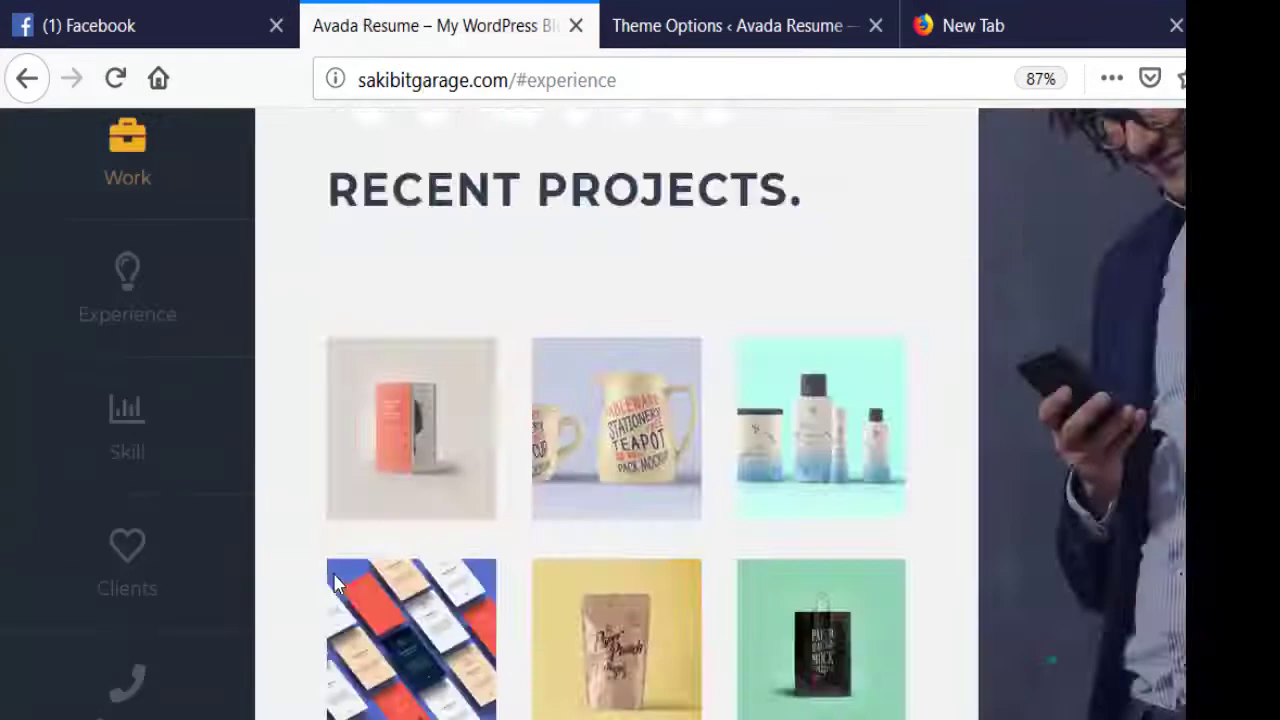
scroll(107, 578, "down", 10)
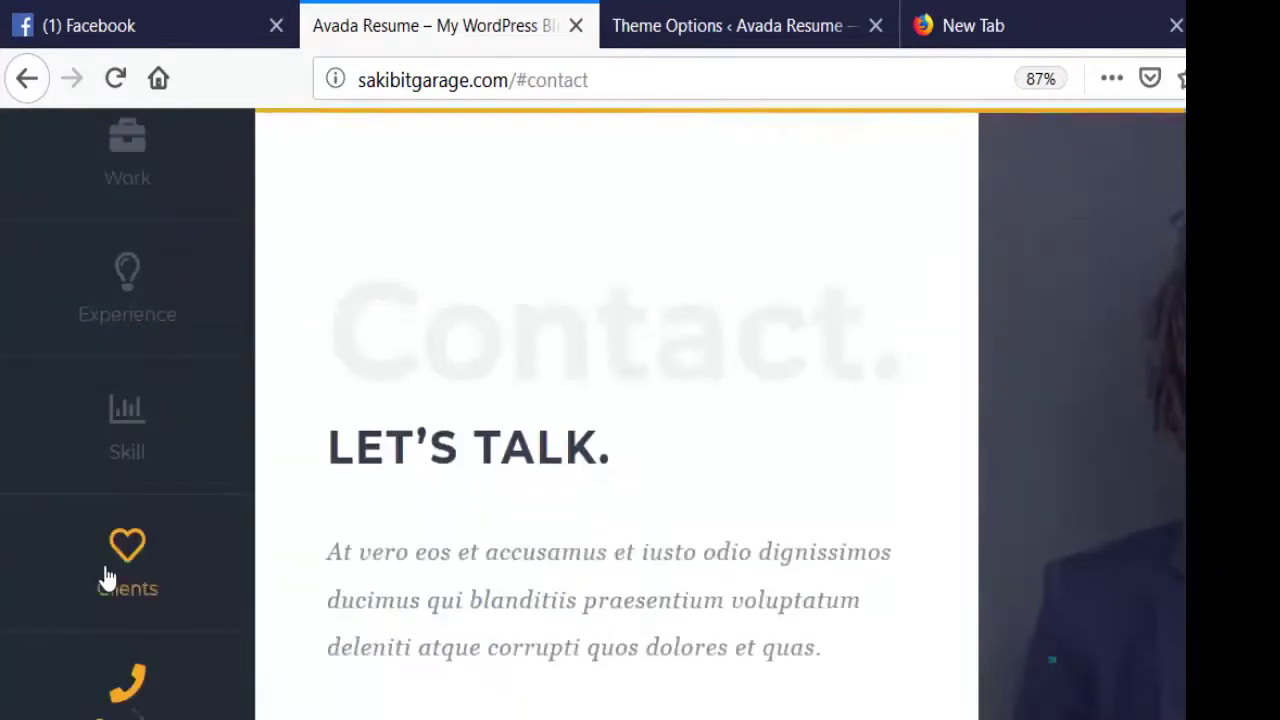
scroll(762, 558, "down", 3)
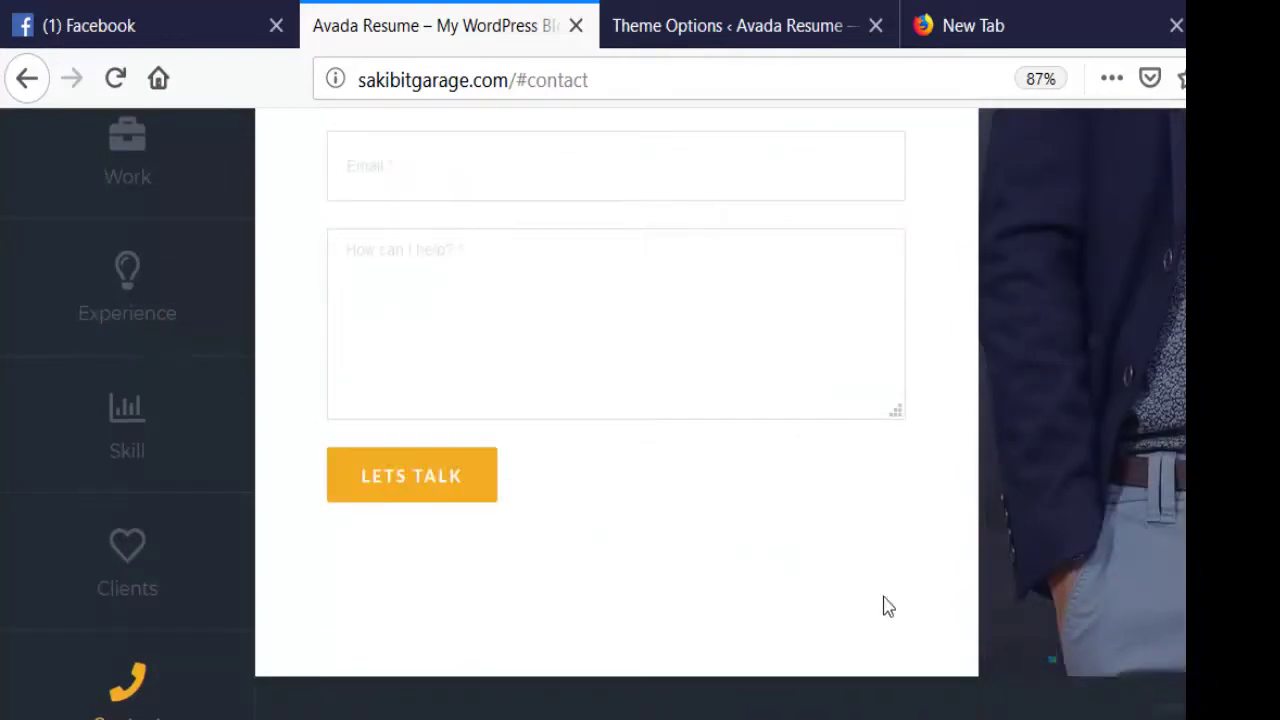
scroll(1011, 627, "up", 5)
scroll(985, 607, "up", 15)
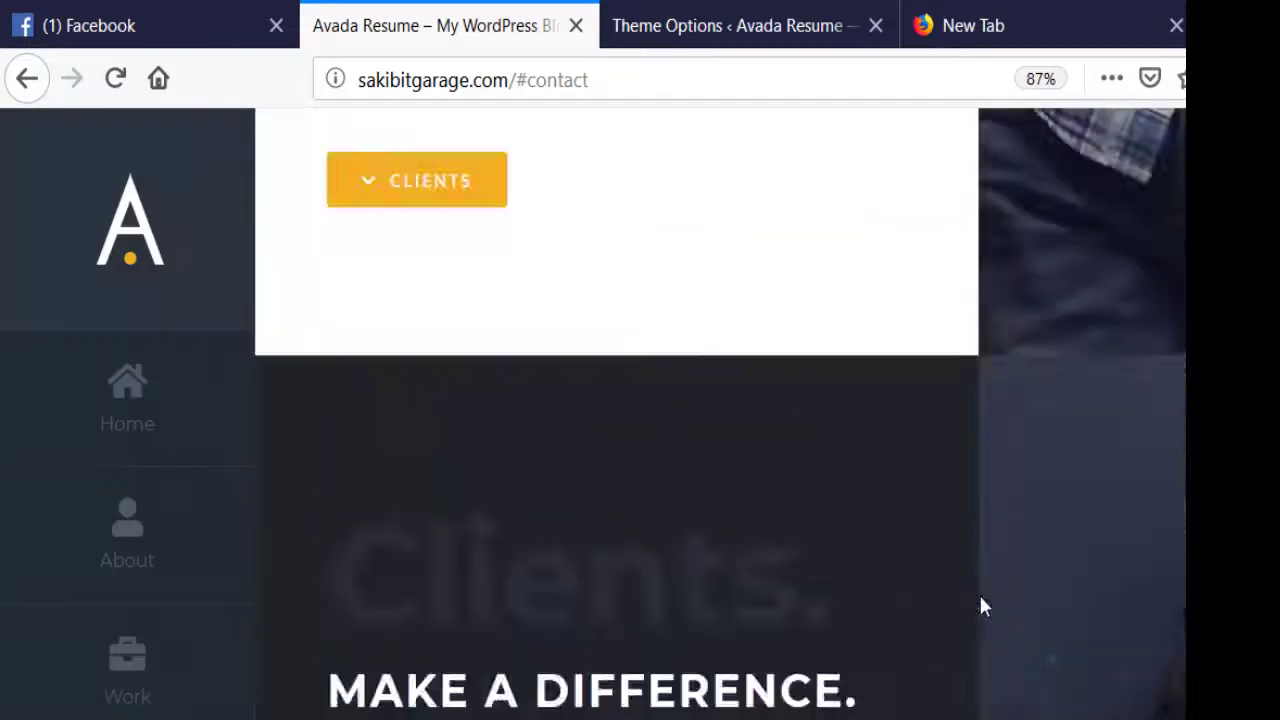
scroll(980, 600, "up", 10)
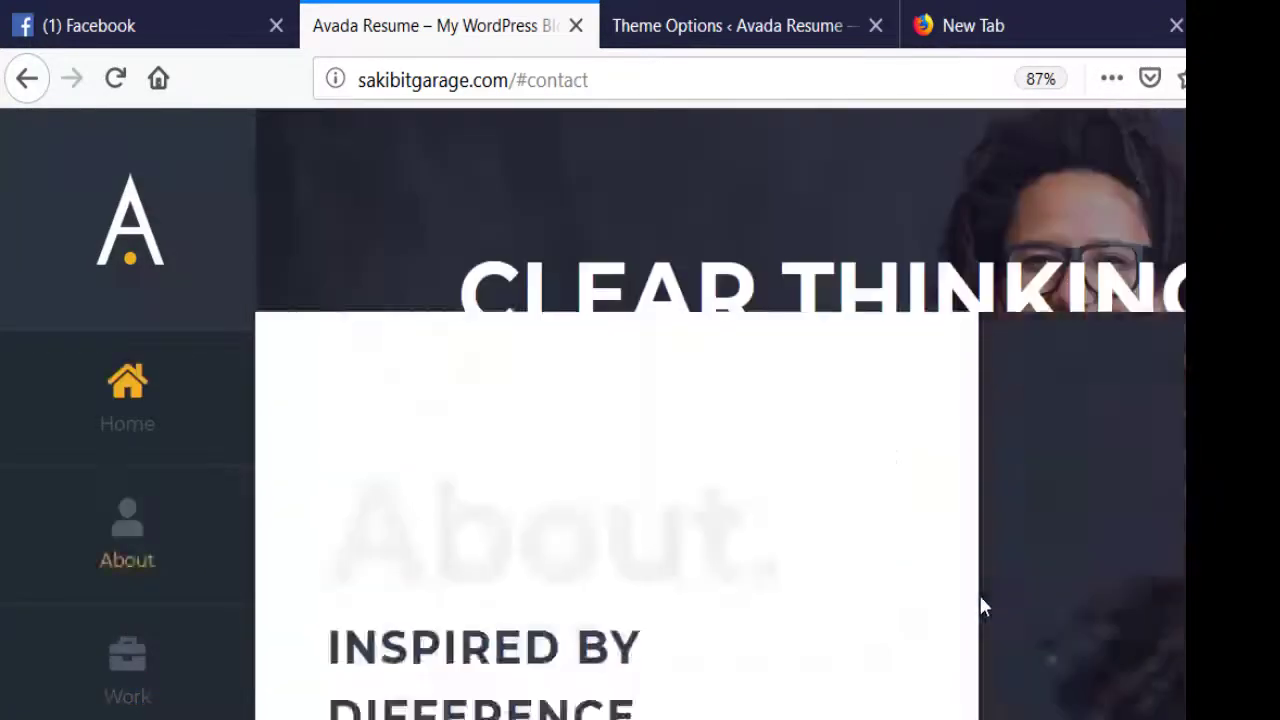
- Revisit the live site's Contact section, examine its contact form fields, and return to the homepage banner
scroll(134, 543, "down", 2)
scroll(150, 617, "down", 3)
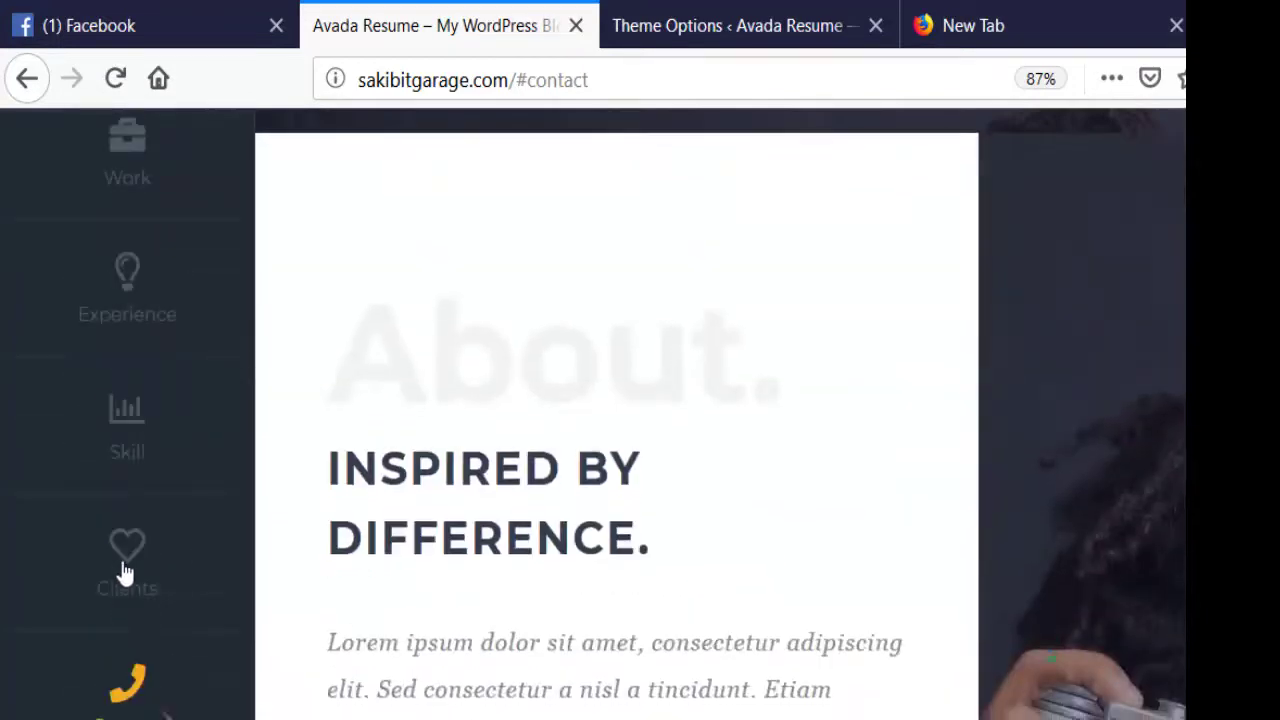
scroll(123, 571, "down", 5)
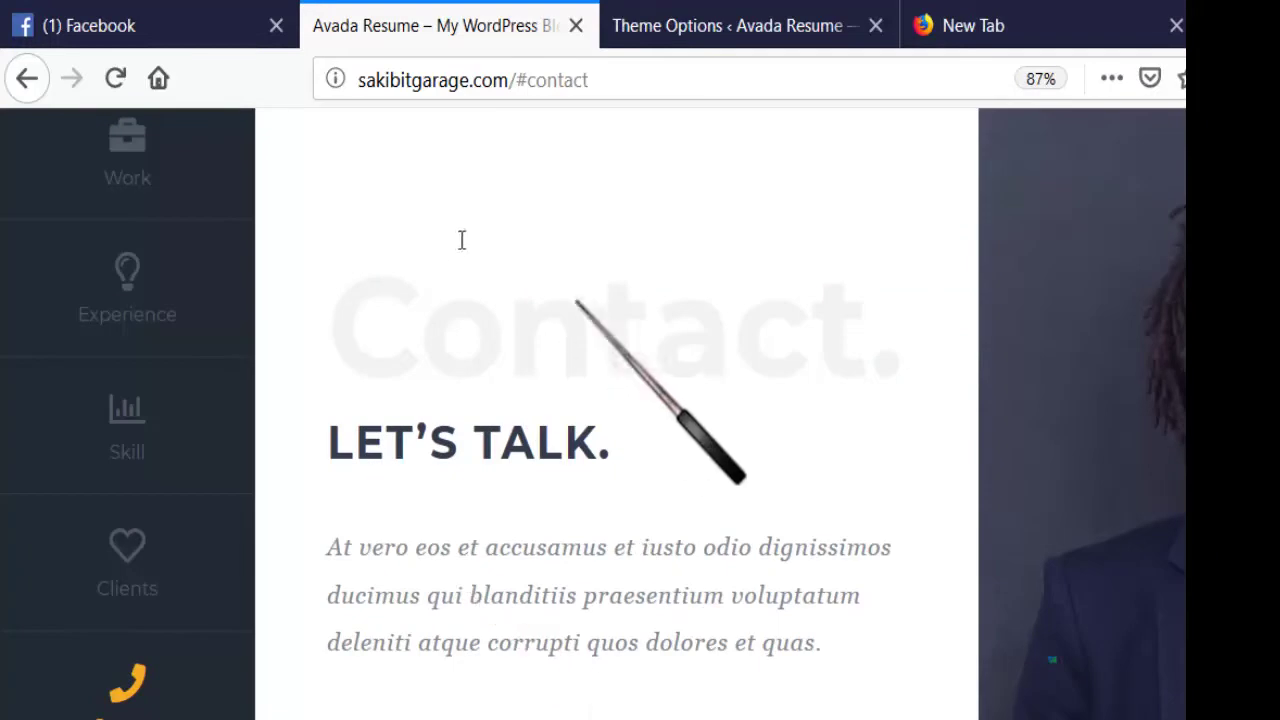
scroll(629, 440, "down", 4)
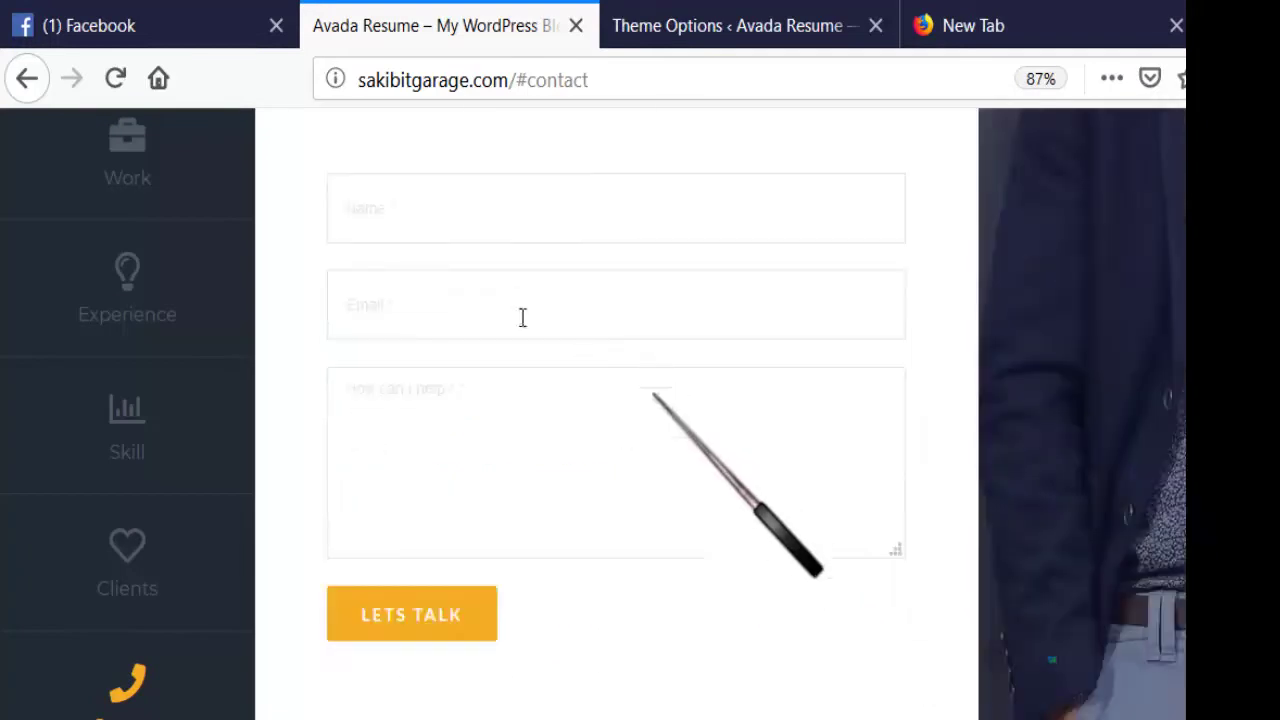
scroll(591, 473, "down", 2)
scroll(563, 610, "up", 20)
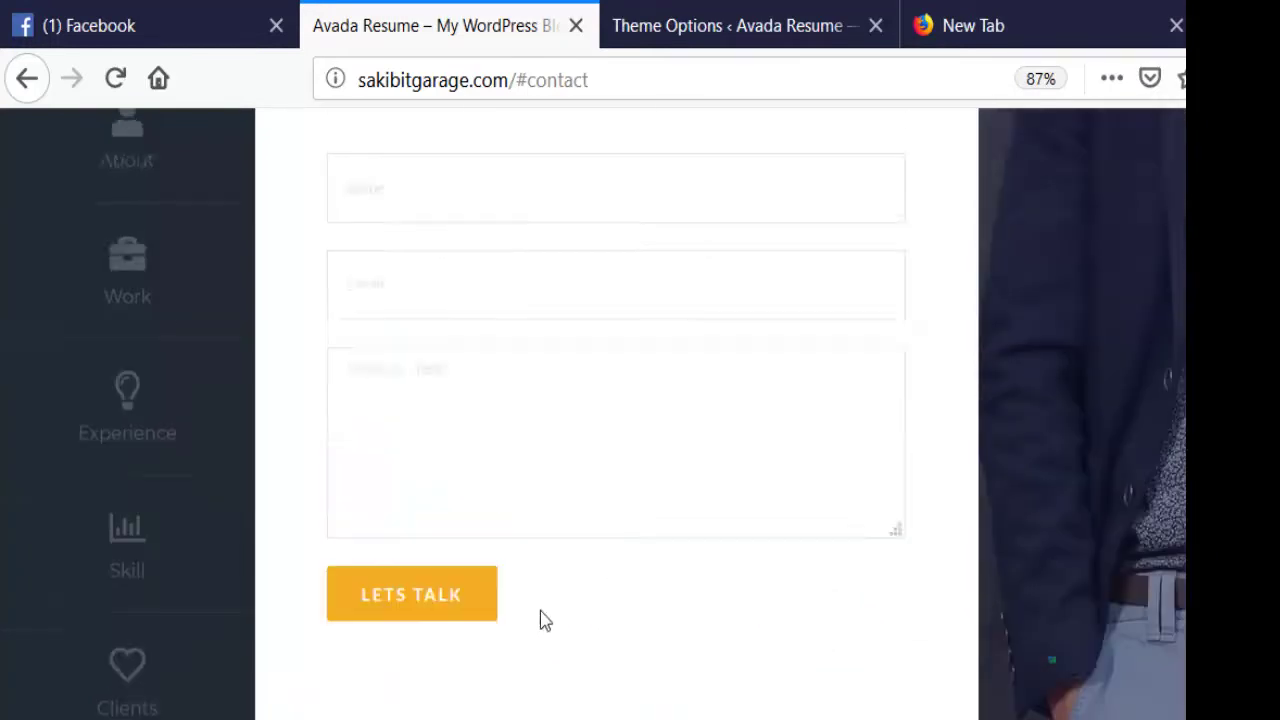
scroll(521, 585, "up", 15)
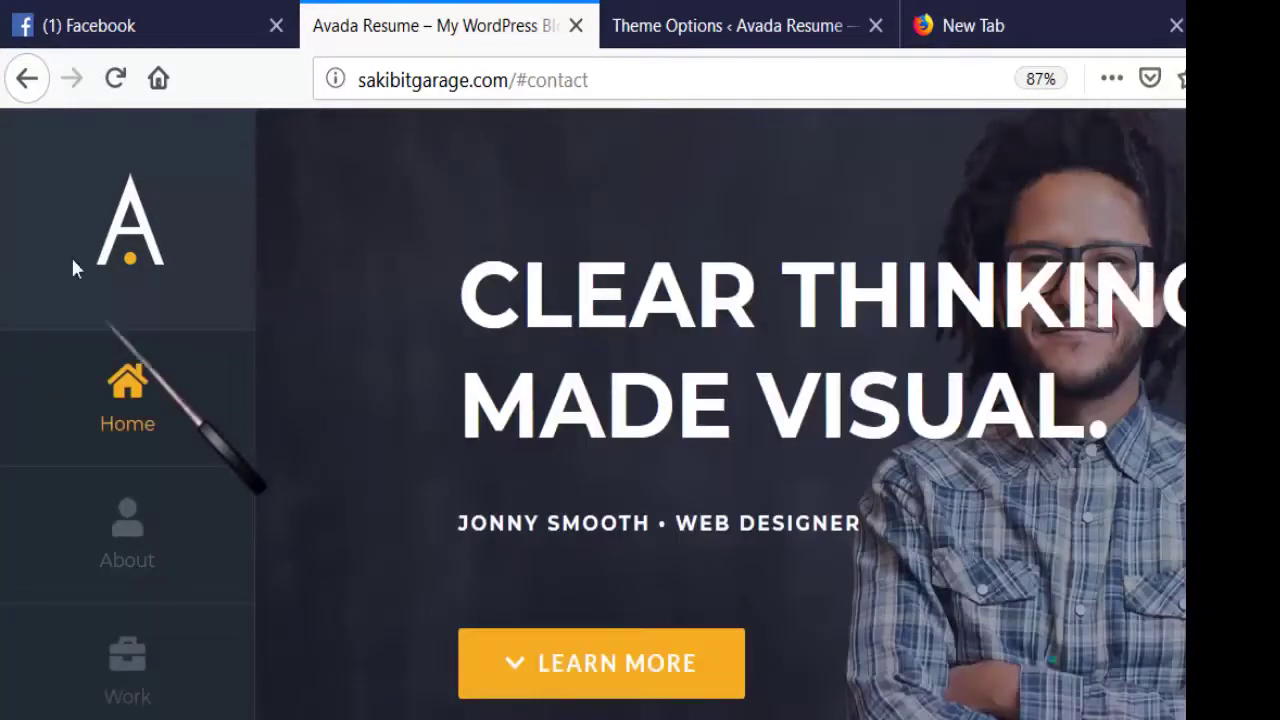
- Check the live site's navigation once more, then review the Phone Number and Email Address For Contact Info options
scroll(141, 470, "down", 2)
scroll(145, 482, "down", 5)
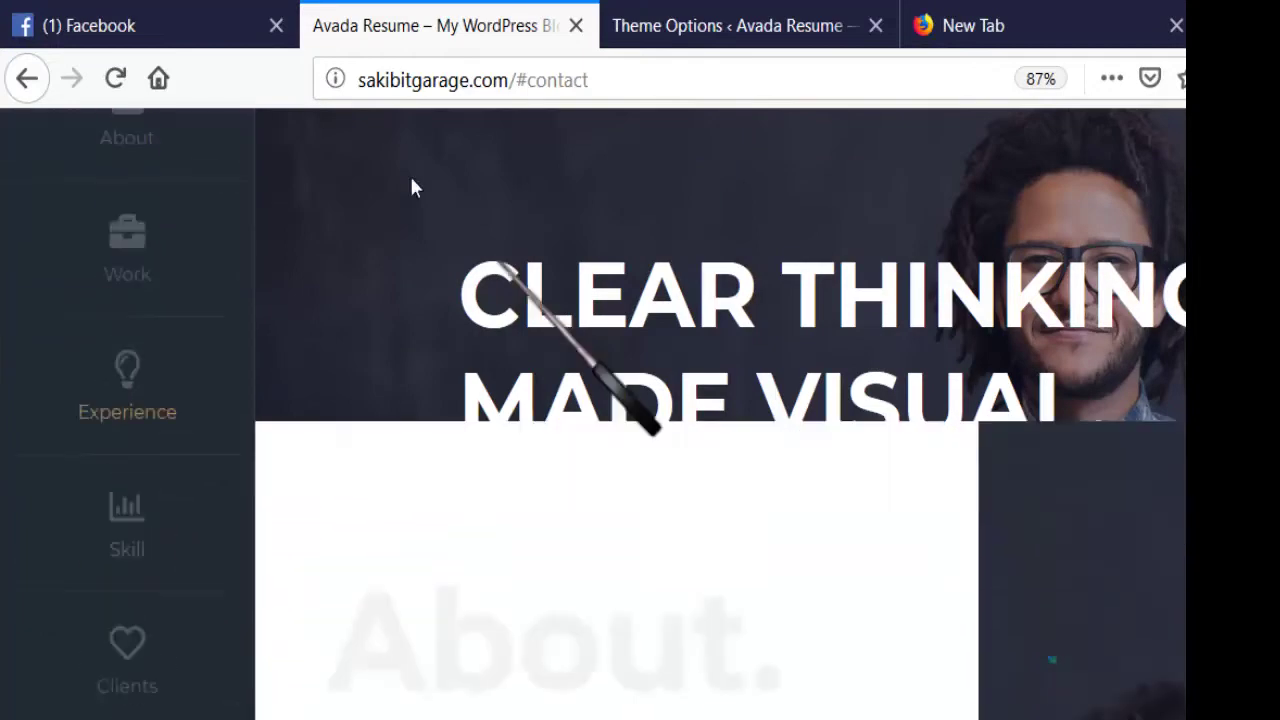
left_click(608, 20)
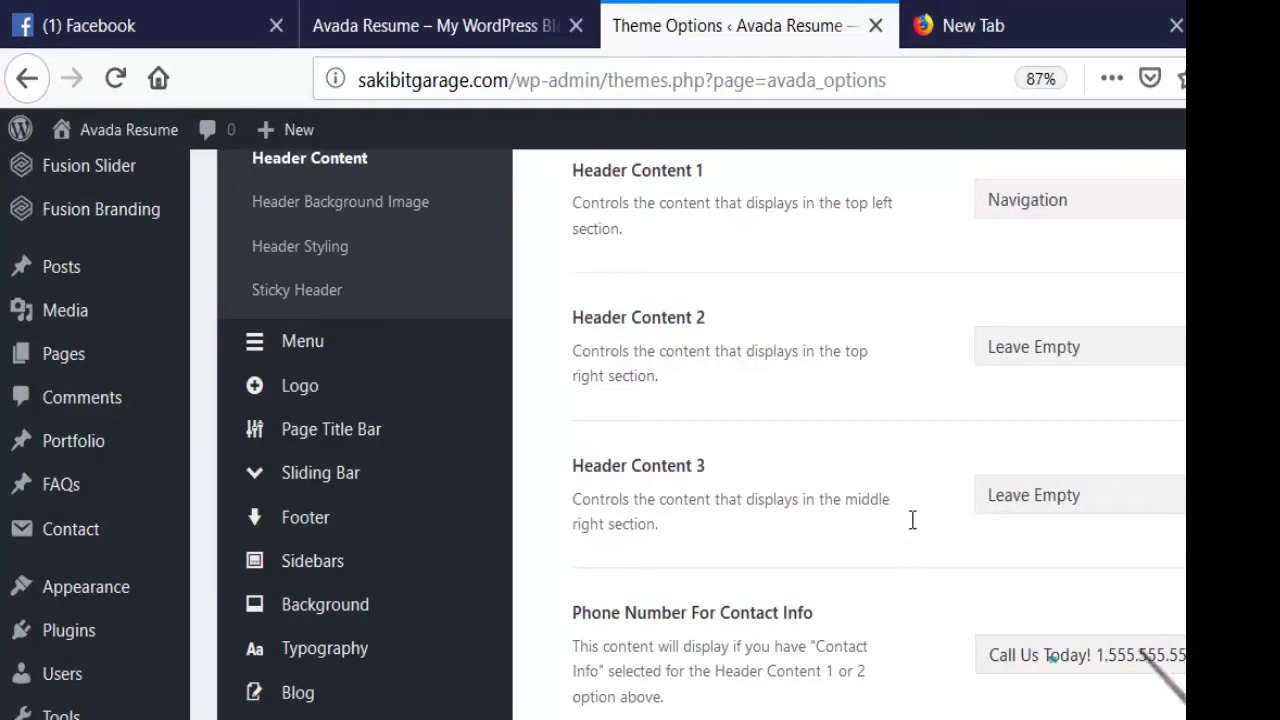
scroll(672, 559, "down", 3)
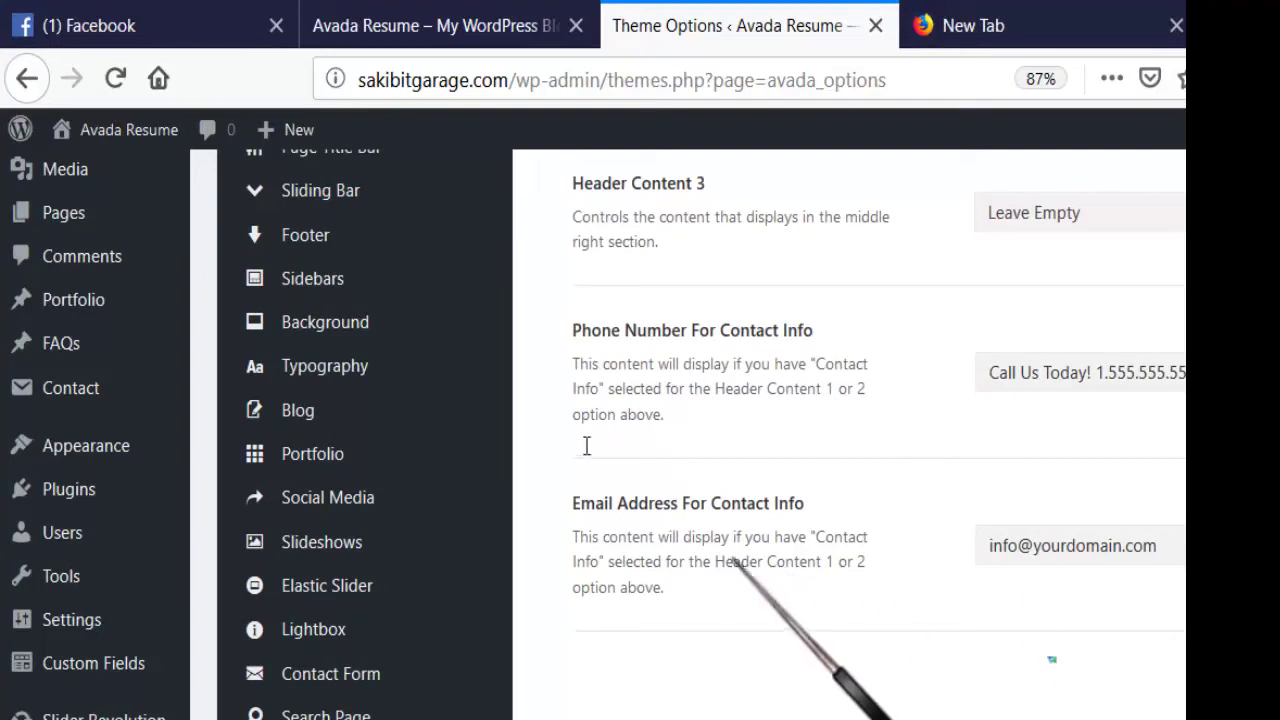
key("ctrl+a")
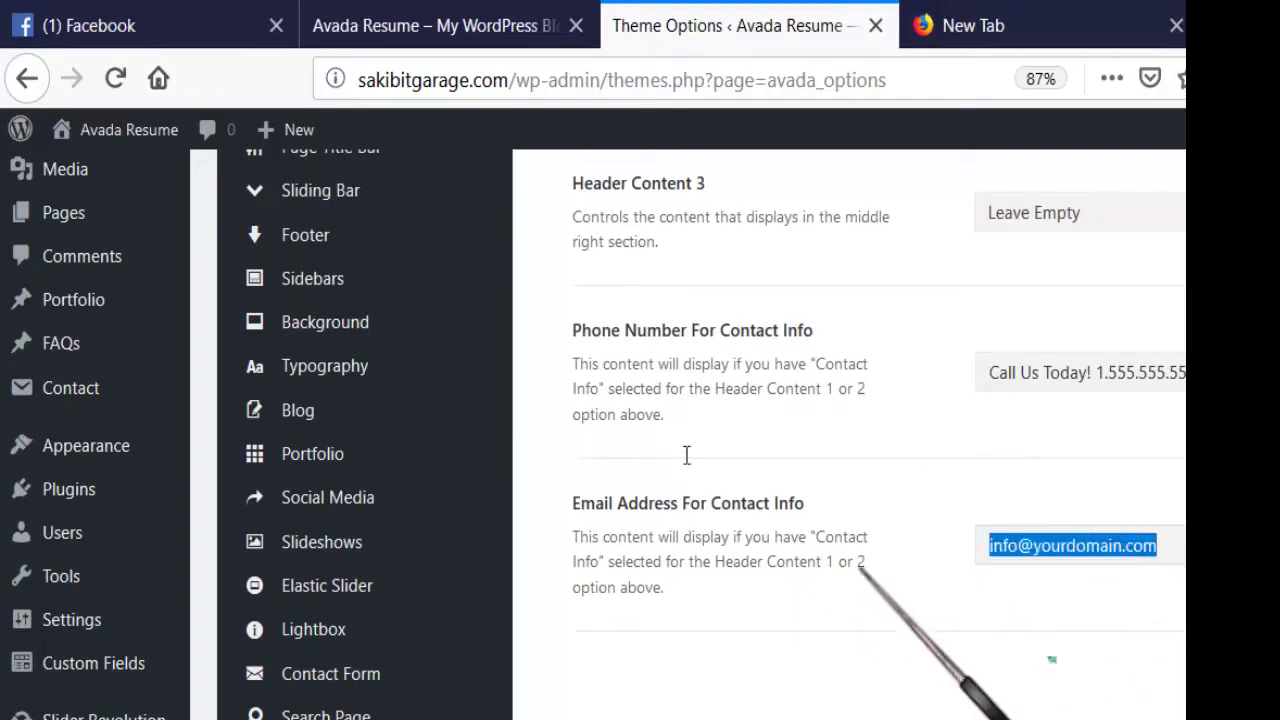
scroll(686, 451, "up", 8)
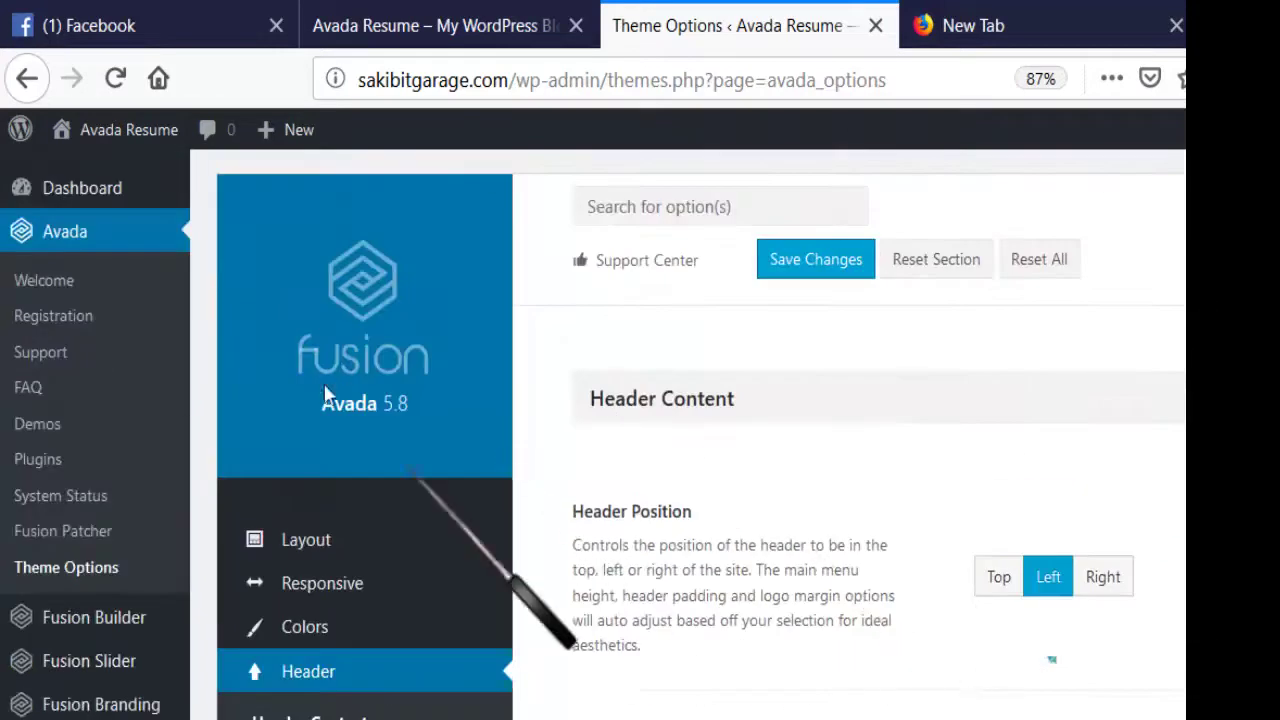
- Open the Header Background Image options, read the description, and open the media library for the header area's background image
scroll(337, 414, "down", 3)
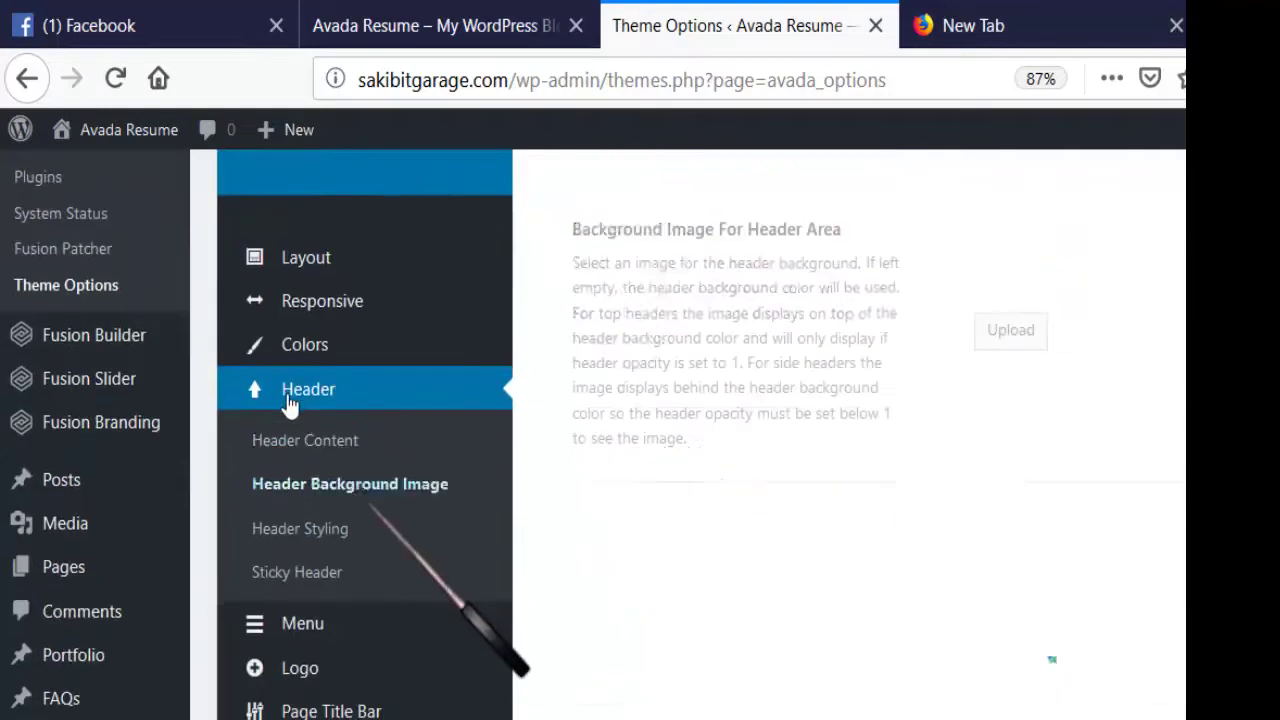
scroll(828, 437, "up", 5)
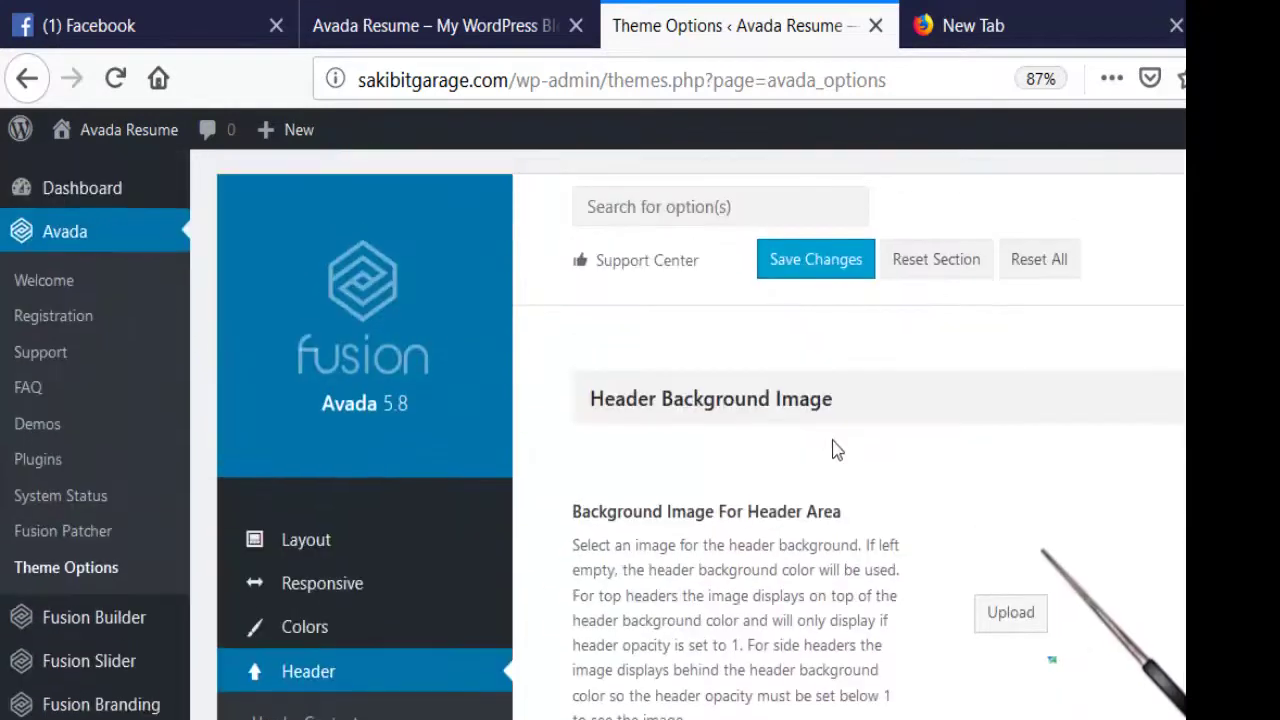
scroll(836, 450, "down", 2)
left_click(1008, 469)
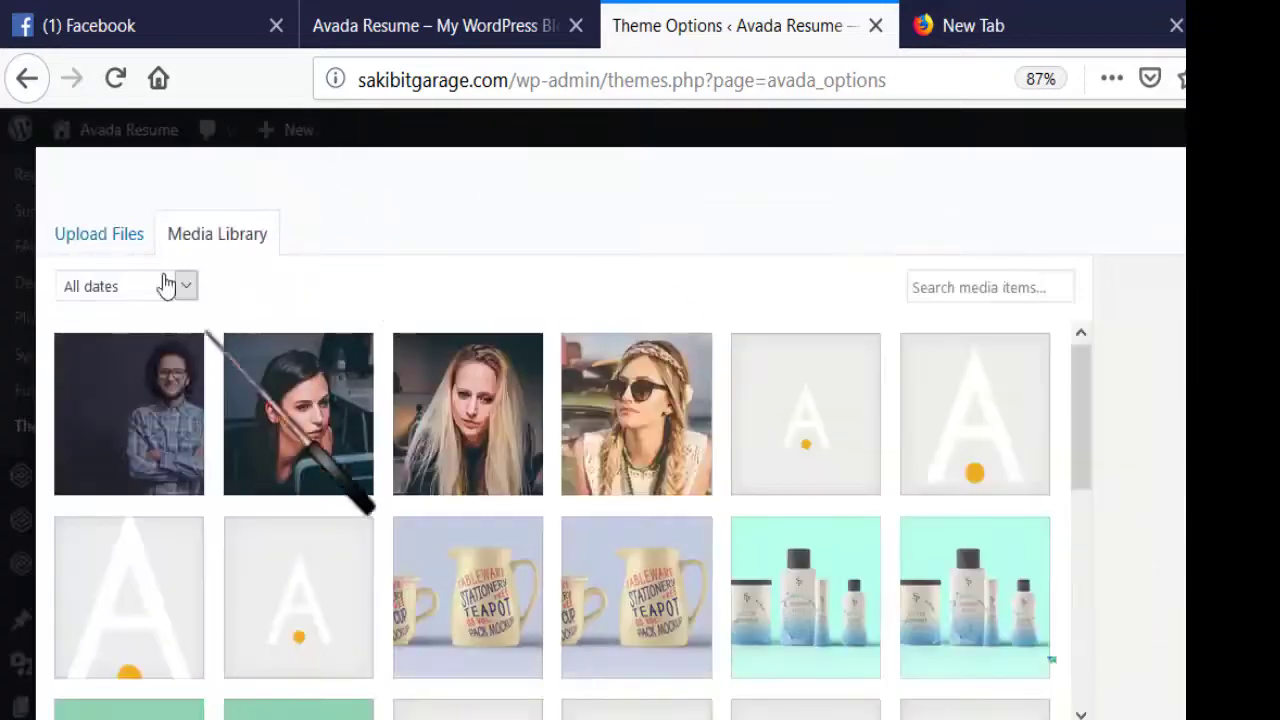
- Look through the media library's images for a possible header background without selecting one
scroll(420, 451, "down", 1)
scroll(571, 471, "up", 1)
scroll(571, 471, "down", 2)
scroll(567, 468, "up", 2)
scroll(340, 443, "down", 2)
scroll(343, 445, "up", 2)
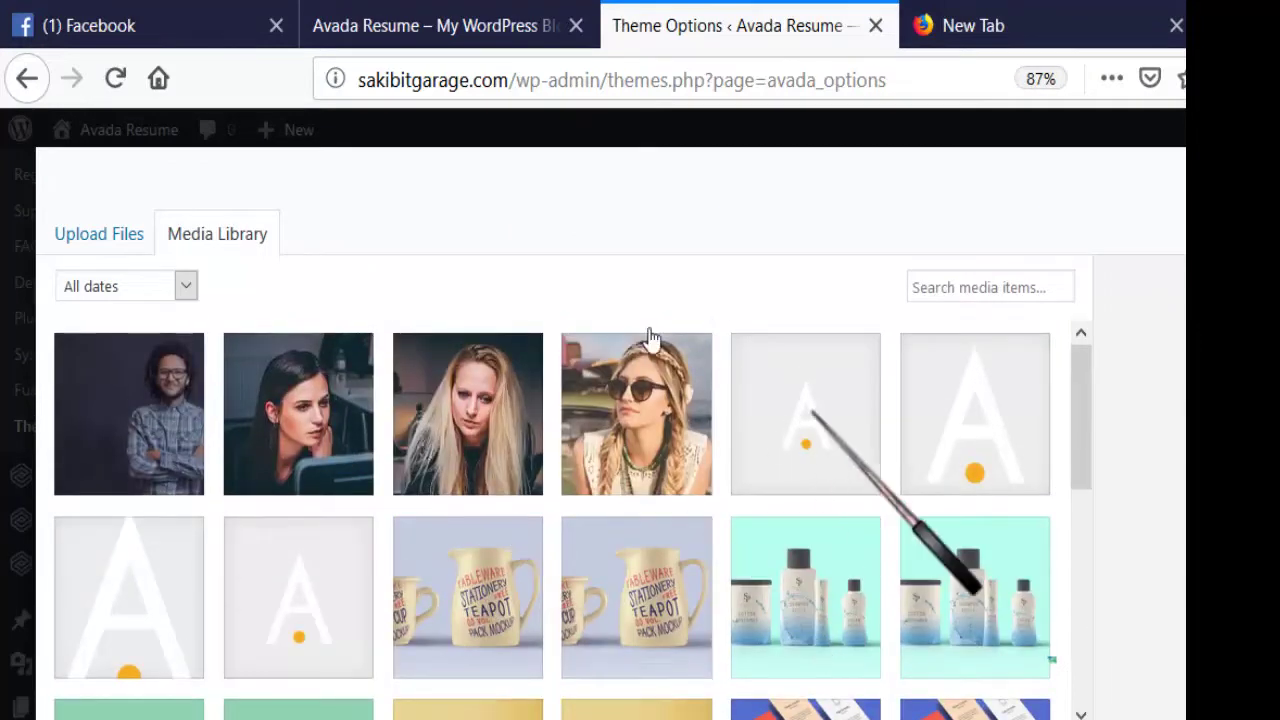
- Set the library photo of the woman in sunglasses as the header area's background image and review the options below it
left_click(623, 400)
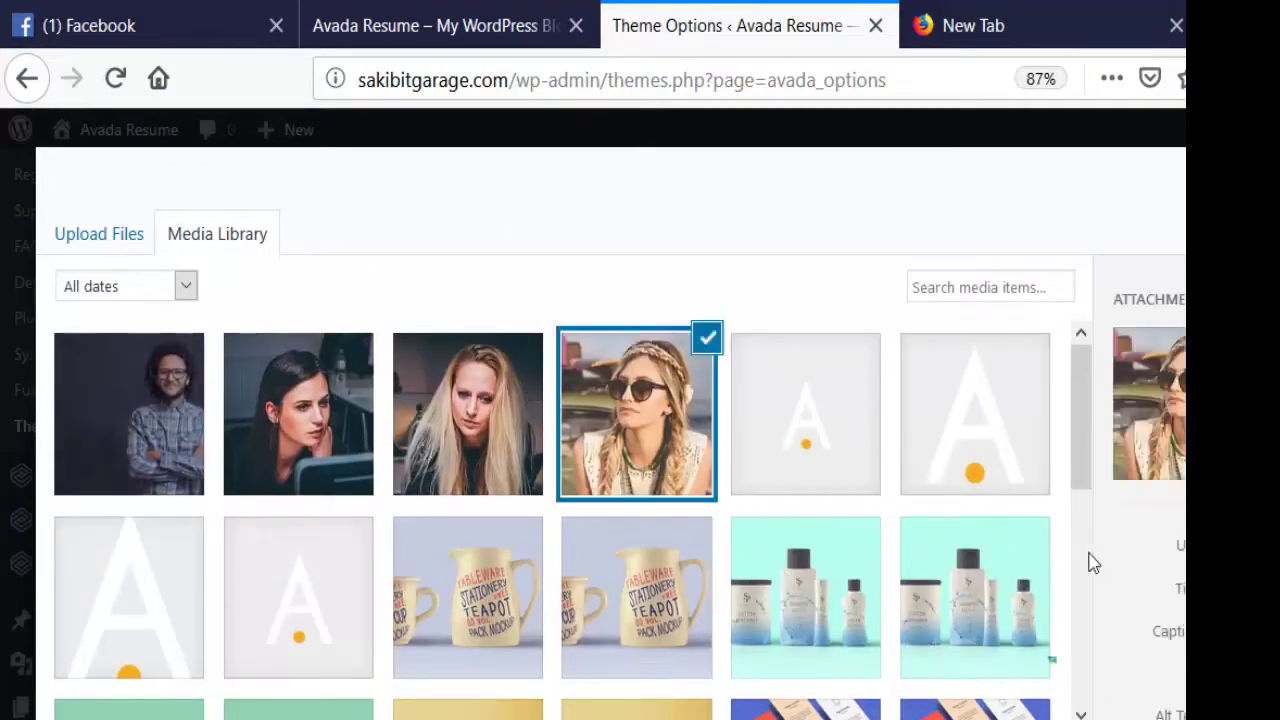
left_click(1113, 627)
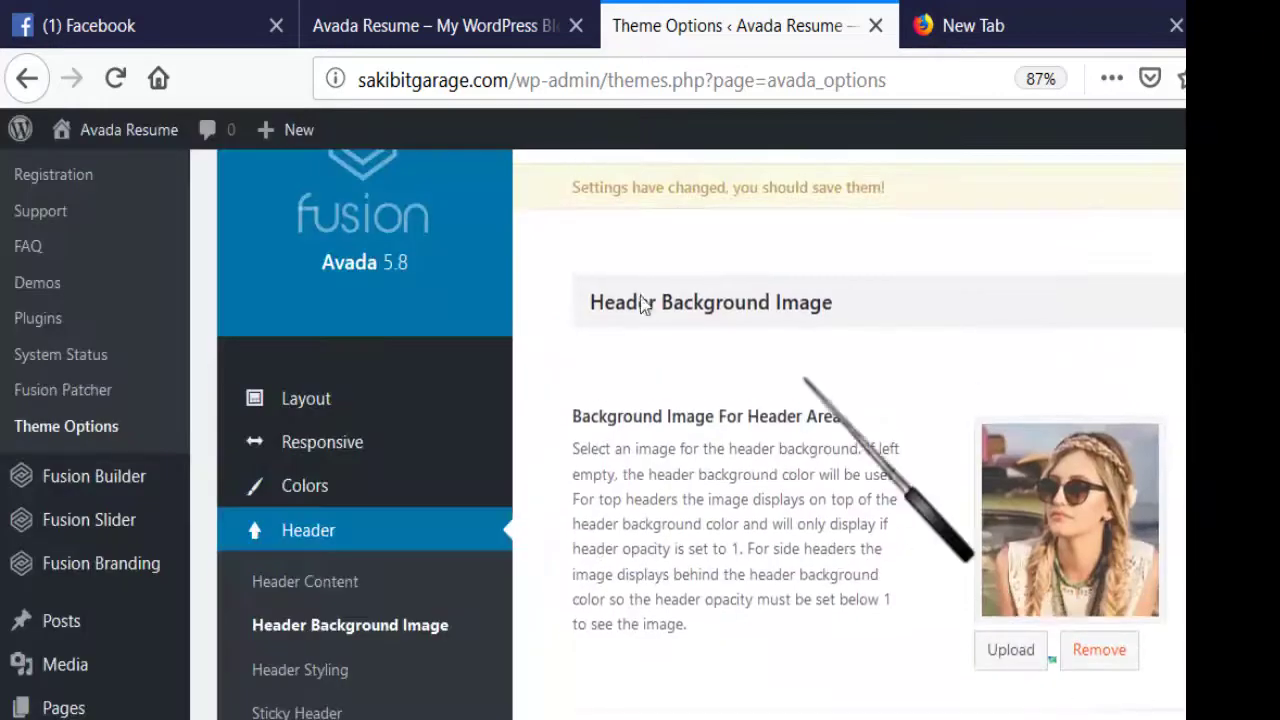
scroll(700, 403, "down", 5)
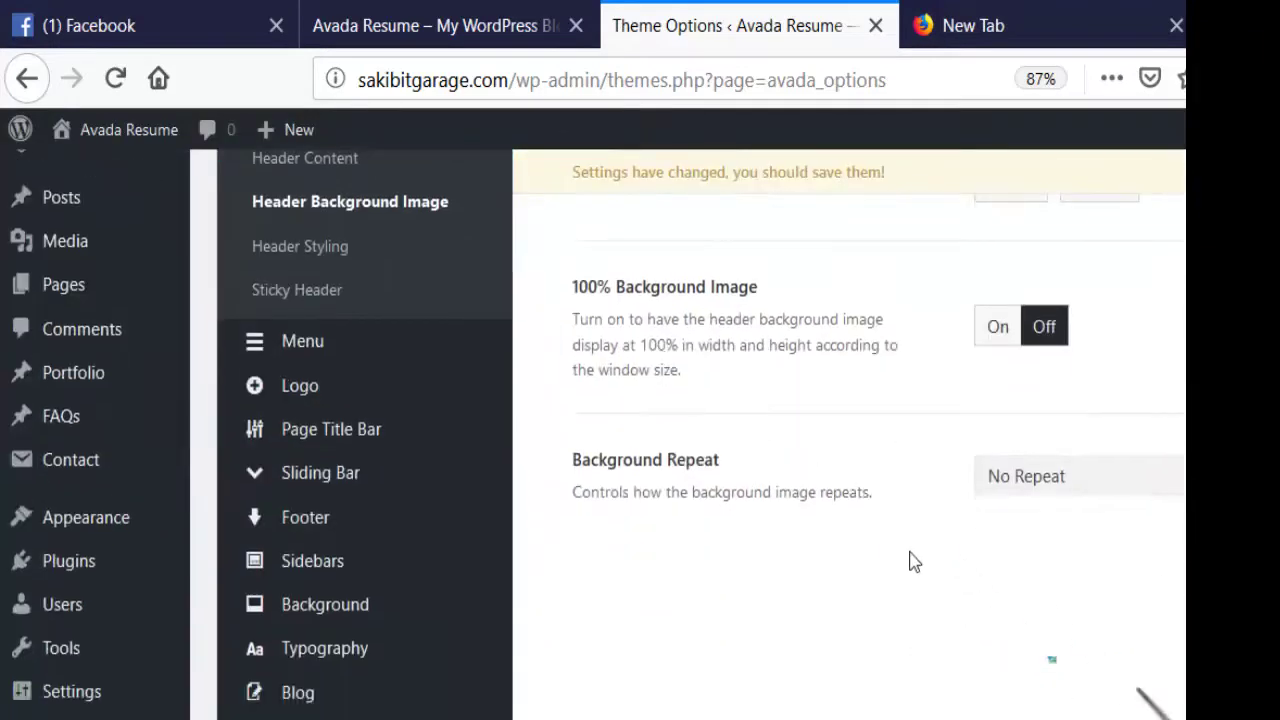
scroll(912, 562, "up", 3)
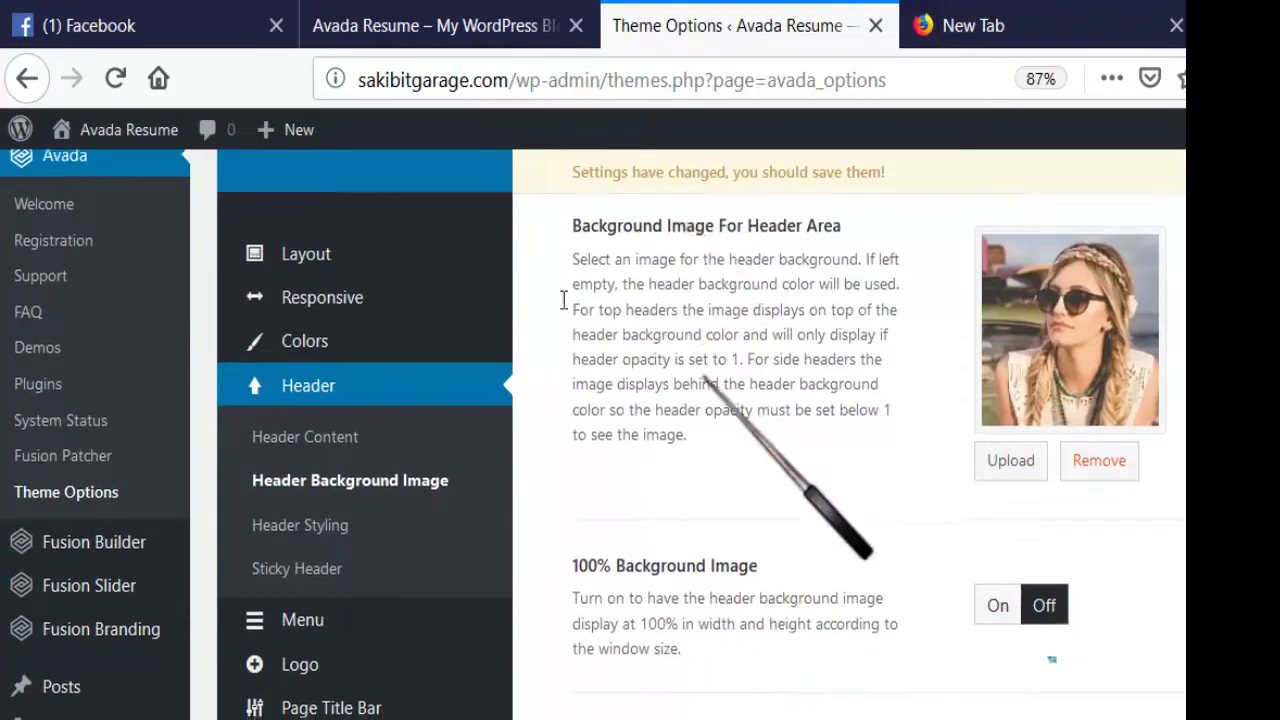
scroll(570, 300, "down", 3)
scroll(641, 360, "up", 2)
scroll(641, 360, "up", 5)
- Check the live site's side header while moving through its page sections, and return to the theme options
left_click(360, 25)
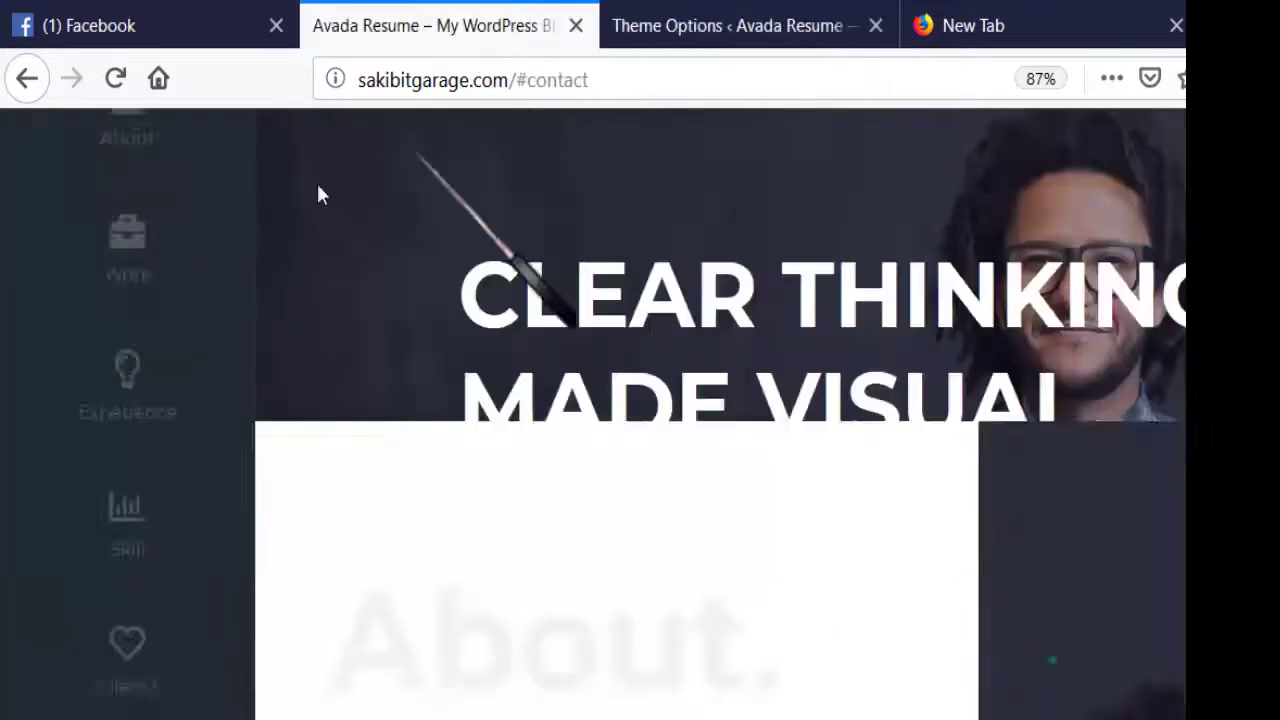
scroll(360, 410, "down", 8)
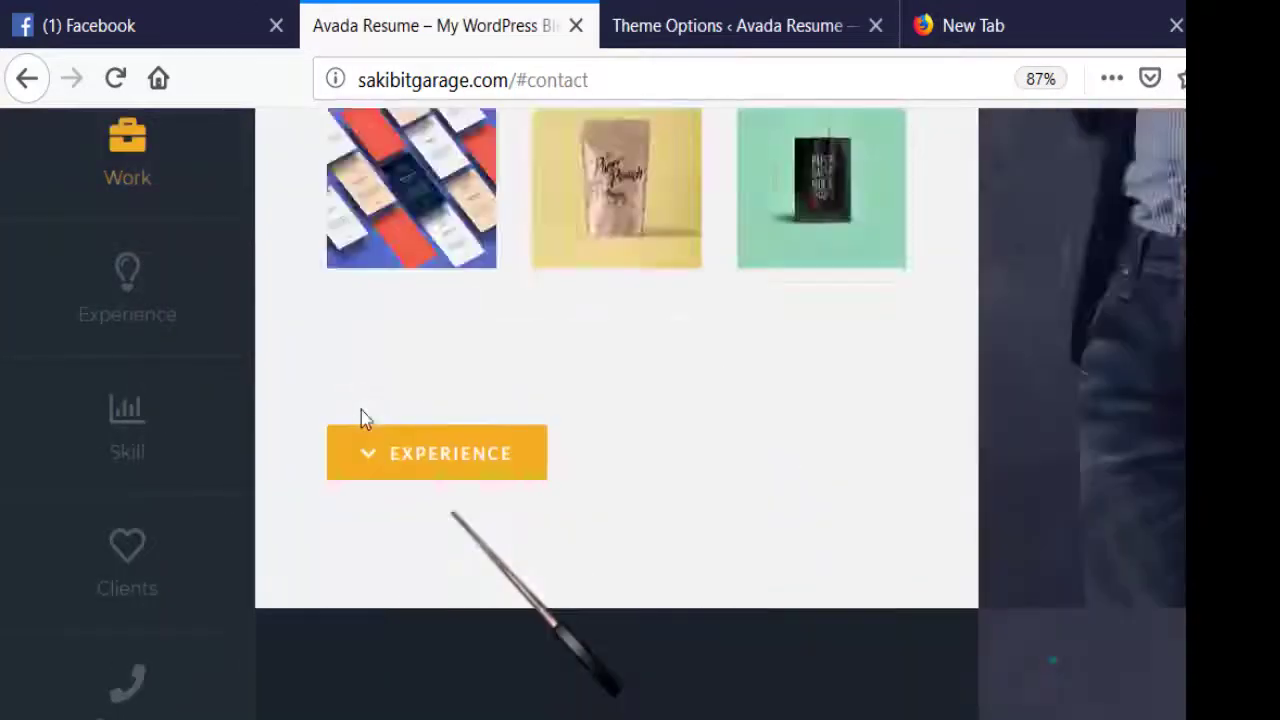
scroll(363, 411, "up", 4)
left_click(720, 25)
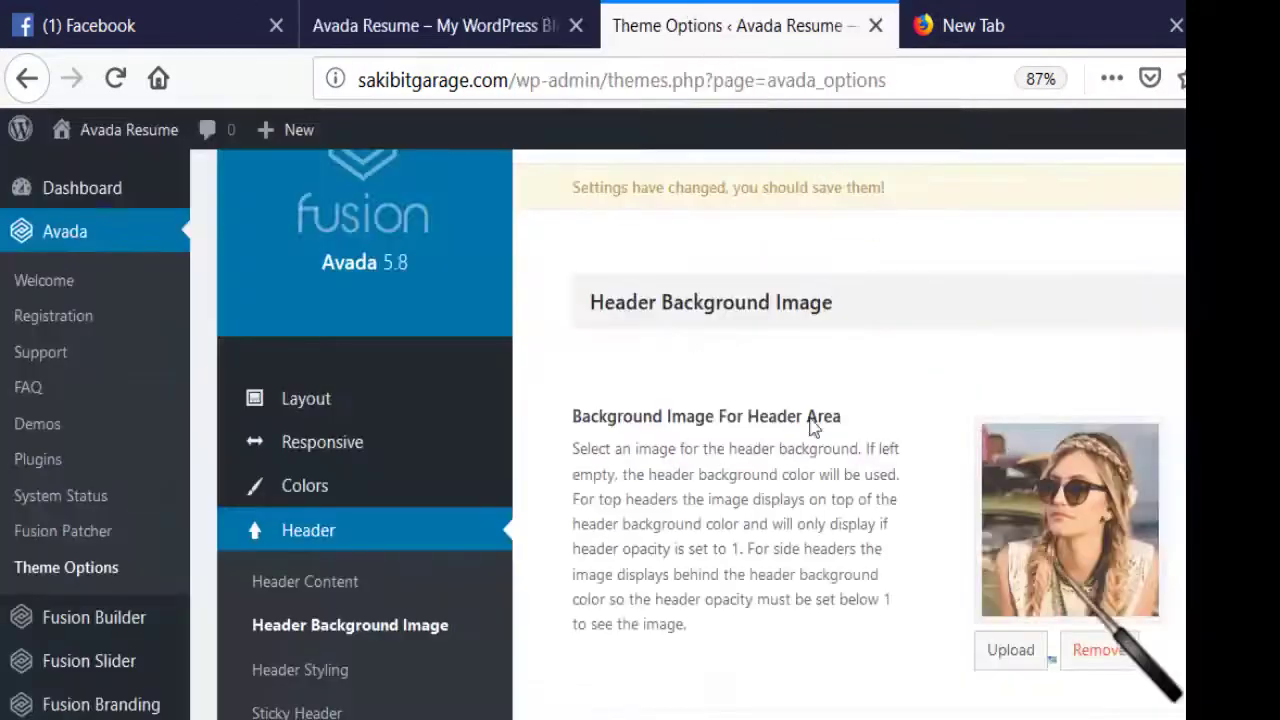
- Remove the background image from the header area
scroll(829, 471, "down", 2)
left_click(1099, 465)
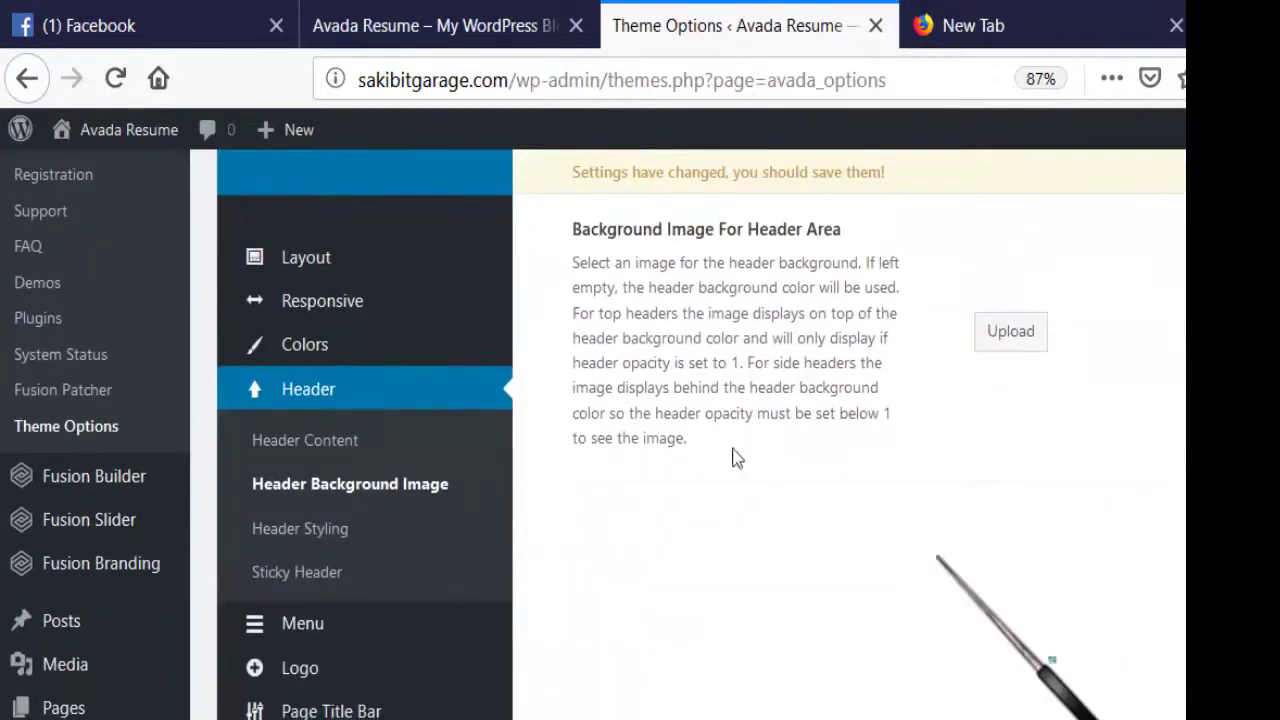
scroll(705, 458, "down", 5)
scroll(705, 458, "up", 5)
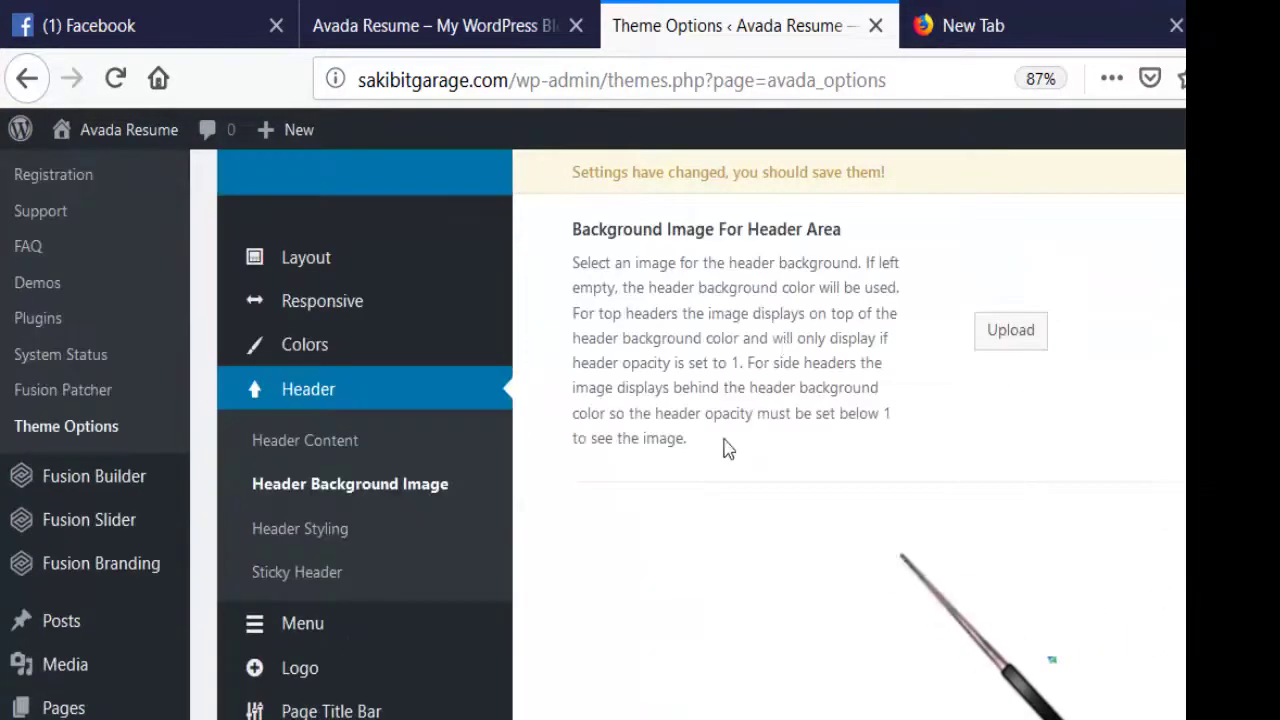
- Assign the photo of the woman in sunglasses to the header area's background again
left_click(1010, 330)
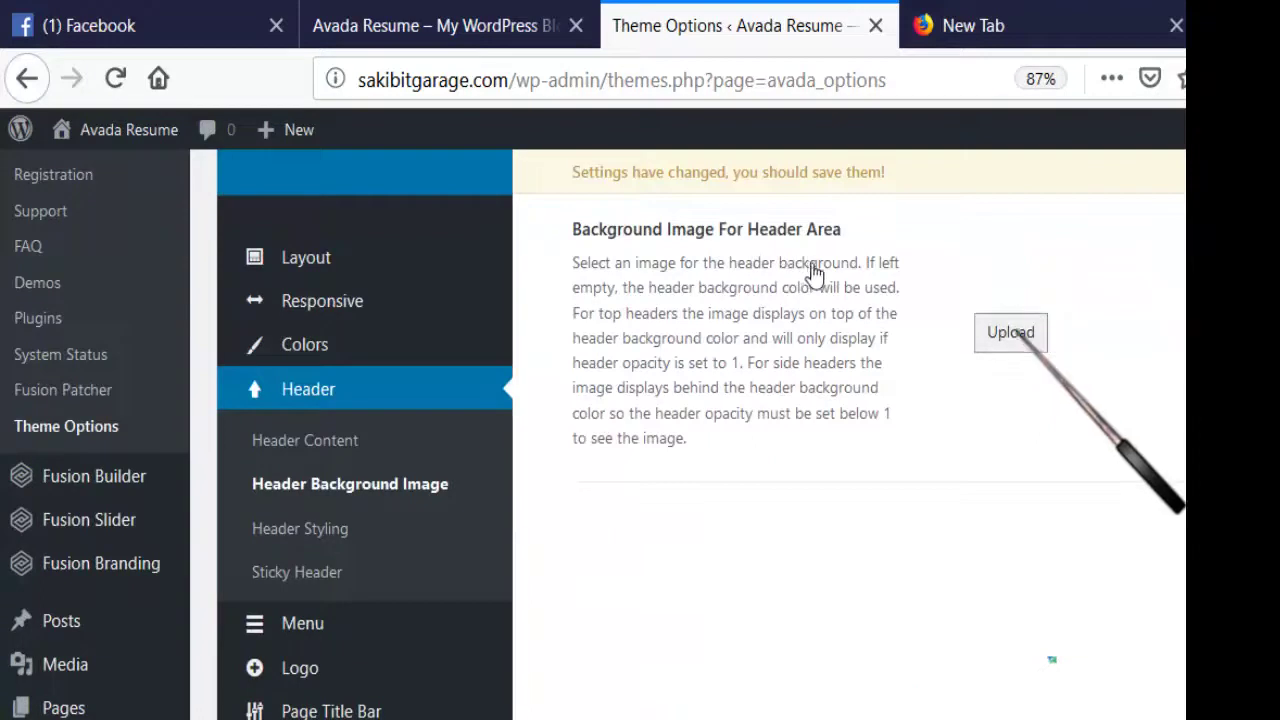
left_click(600, 400)
left_click(1105, 618)
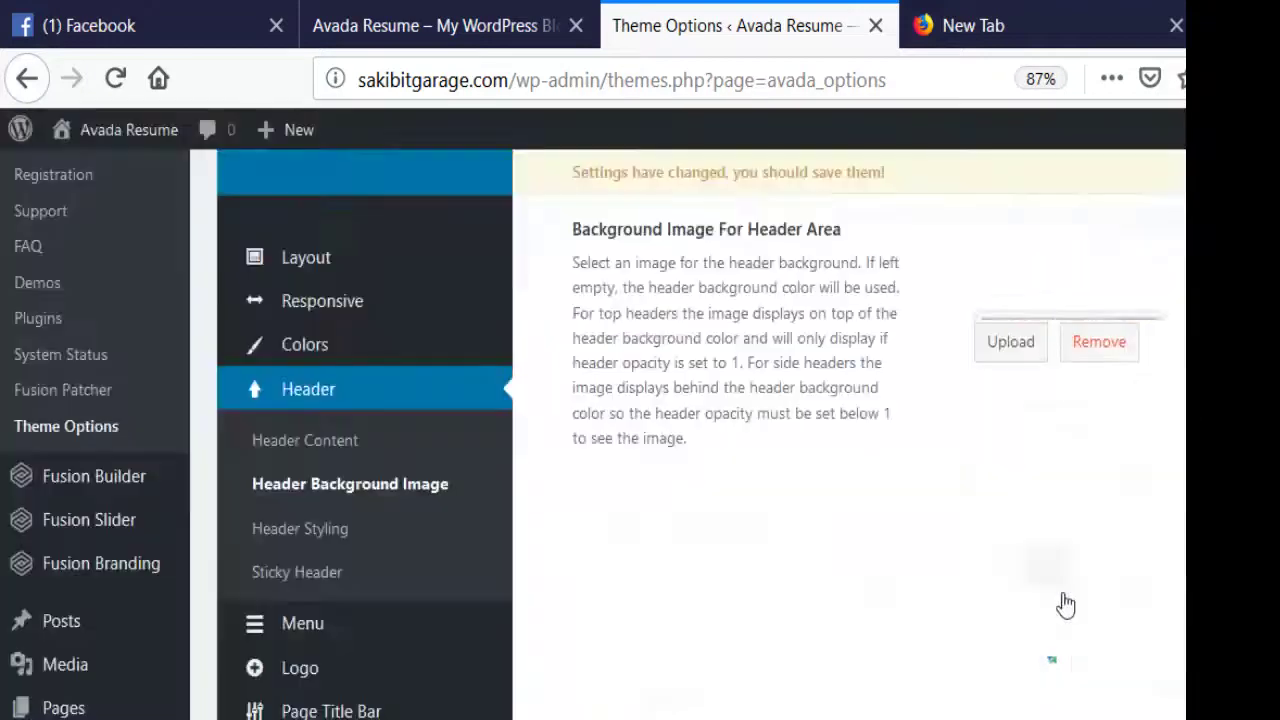
scroll(592, 470, "down", 1)
scroll(592, 470, "down", 1)
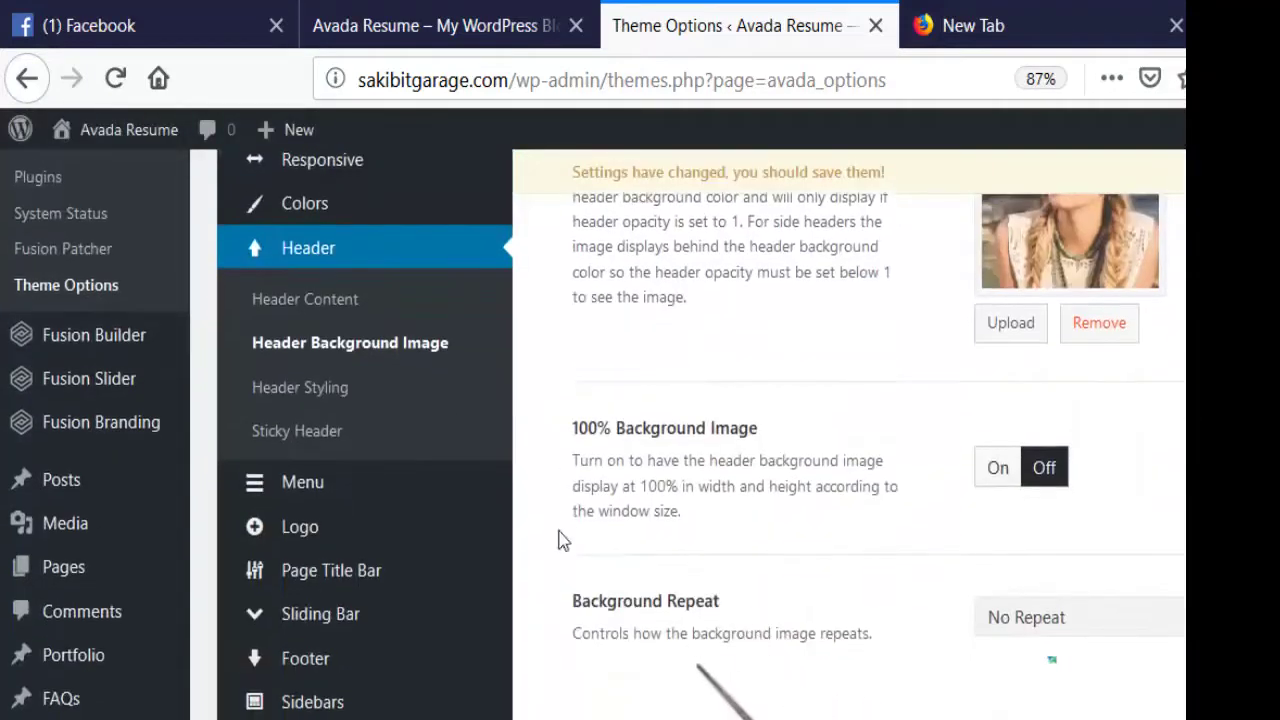
- Examine the Background Repeat choices for the header background image without changing the current one
left_click(1084, 618)
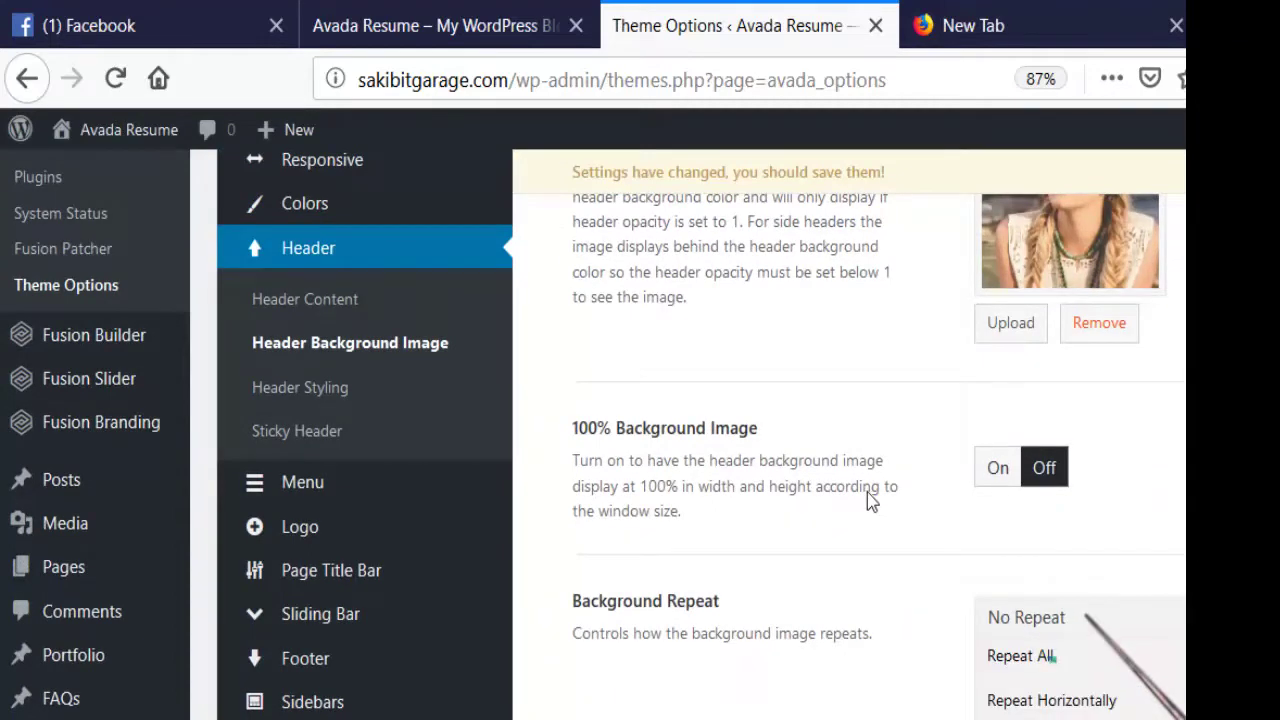
left_click(1086, 617)
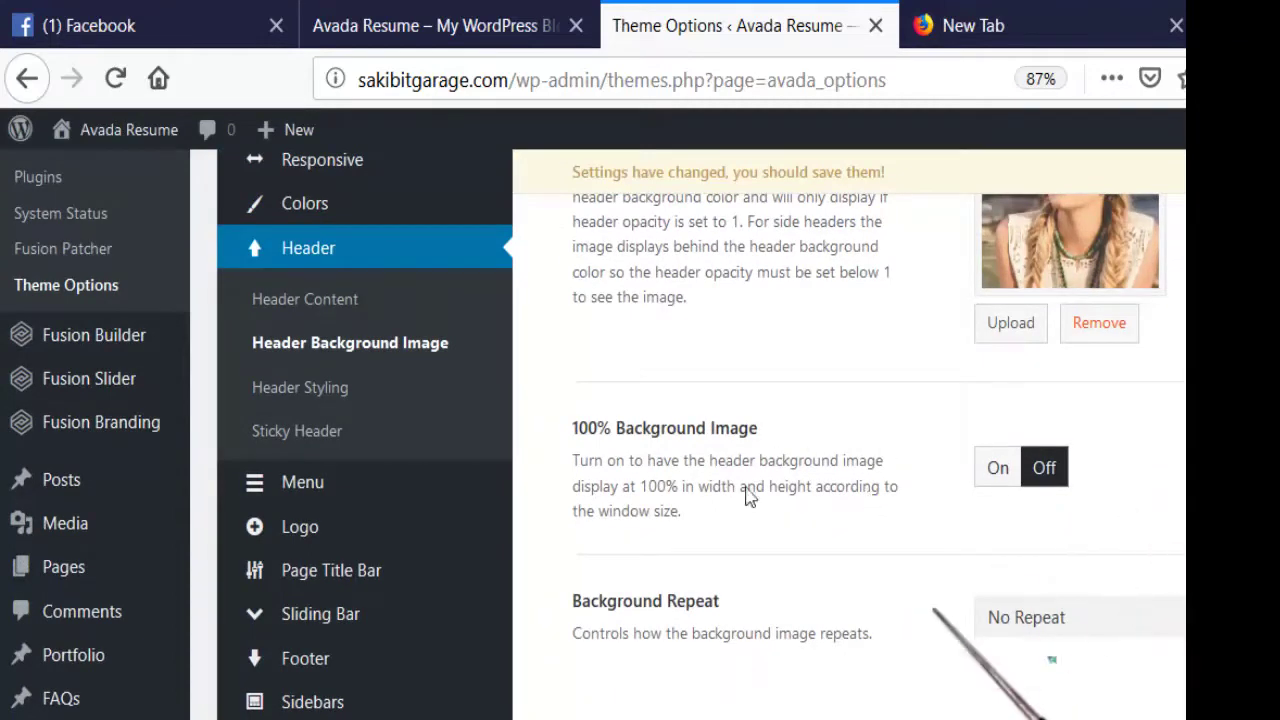
scroll(881, 584, "down", 3)
scroll(881, 584, "up", 7)
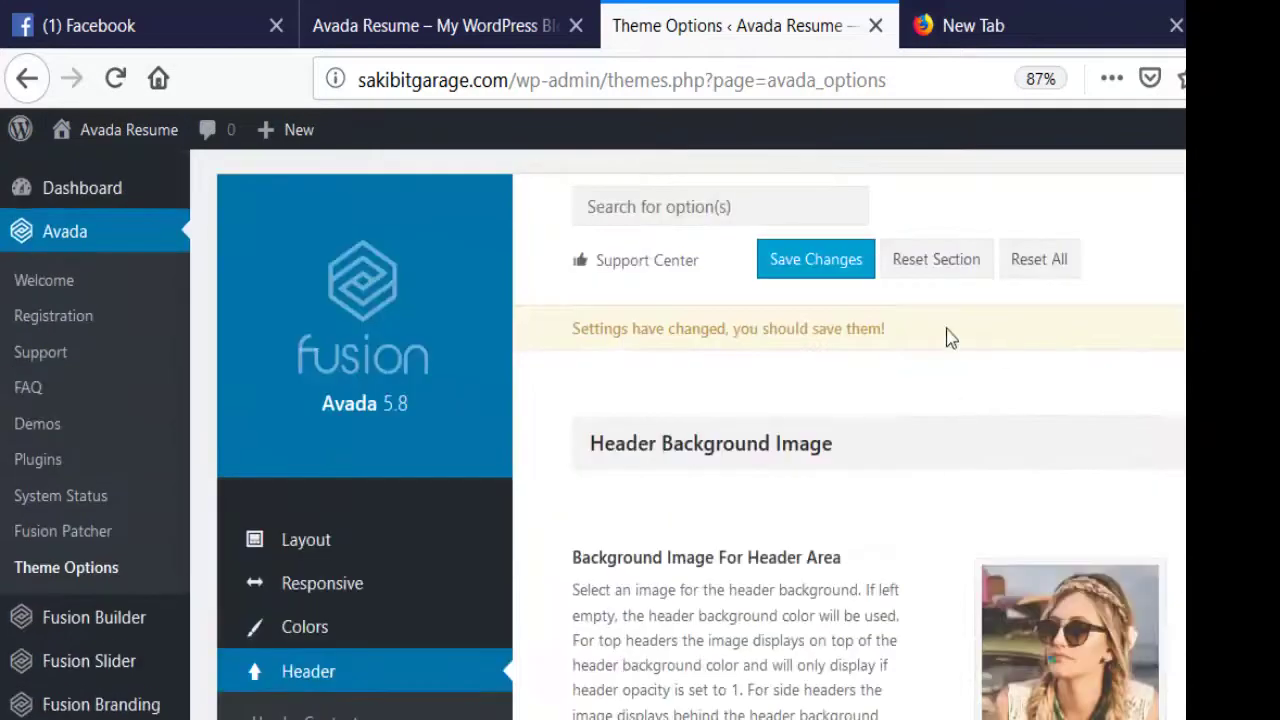
- Clear the header area's background image once more and check the homepage banner on the live site
scroll(654, 420, "down", 5)
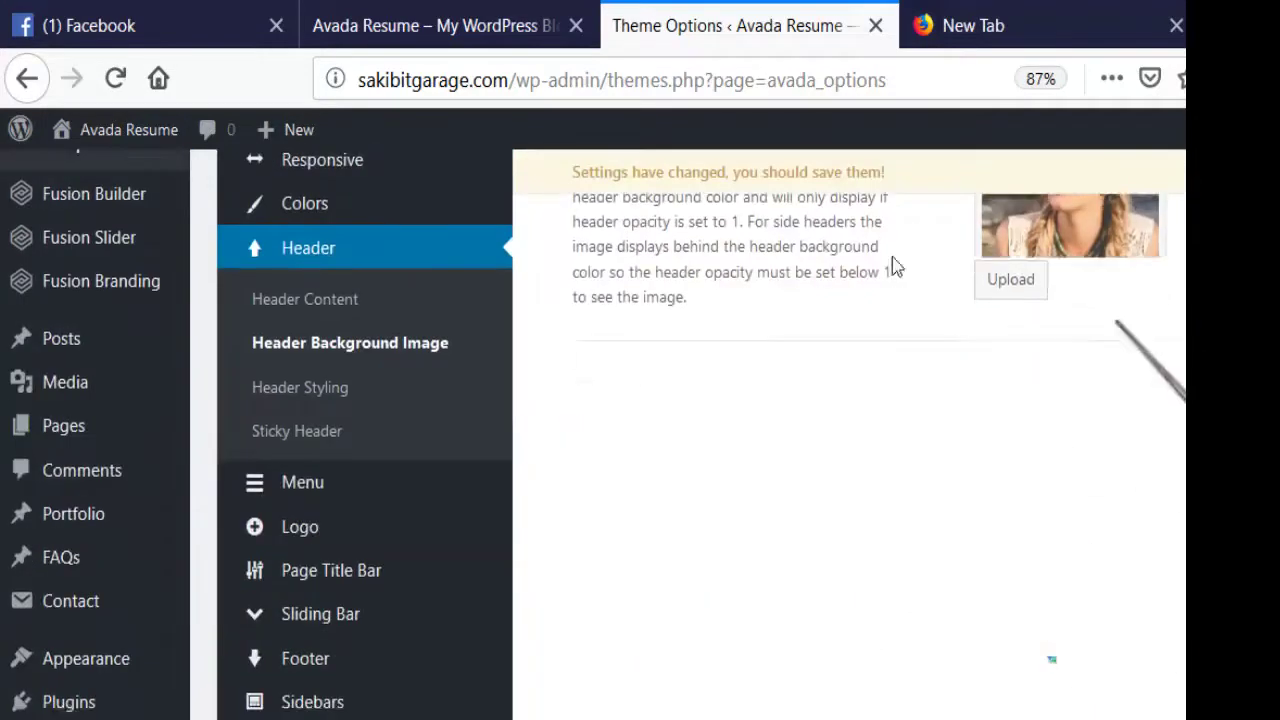
left_click(428, 14)
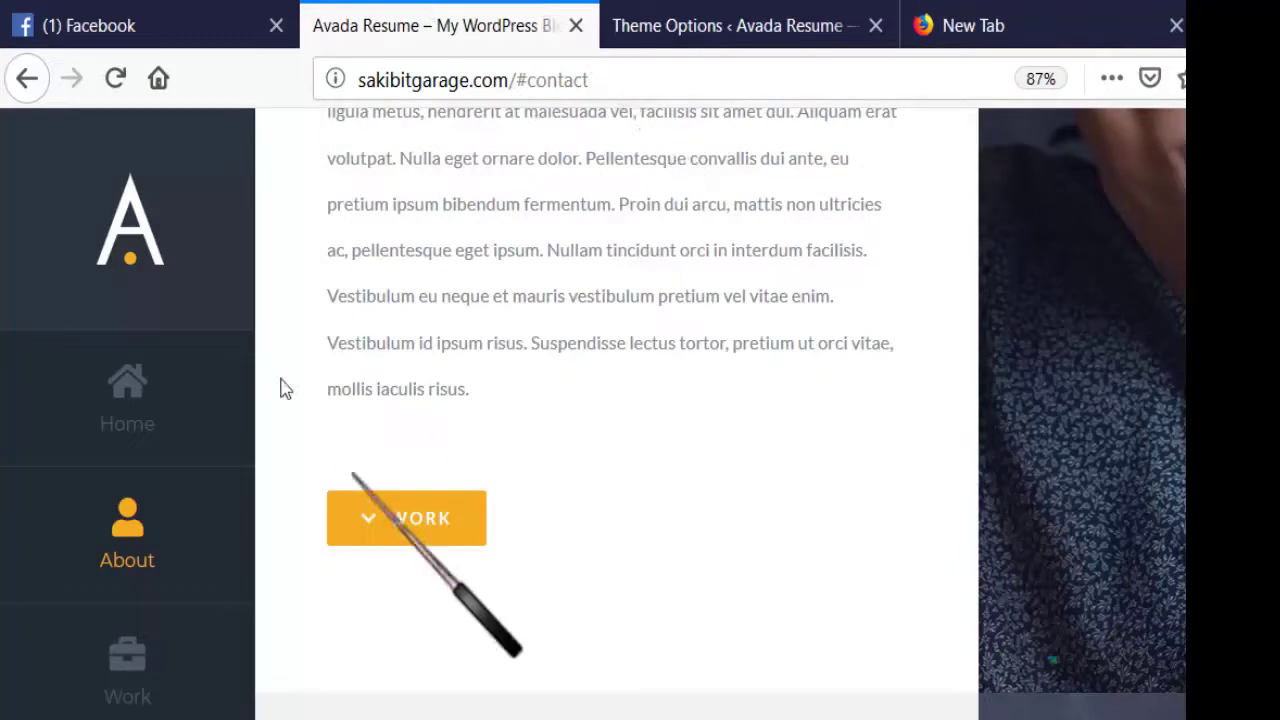
scroll(280, 386, "up", 5)
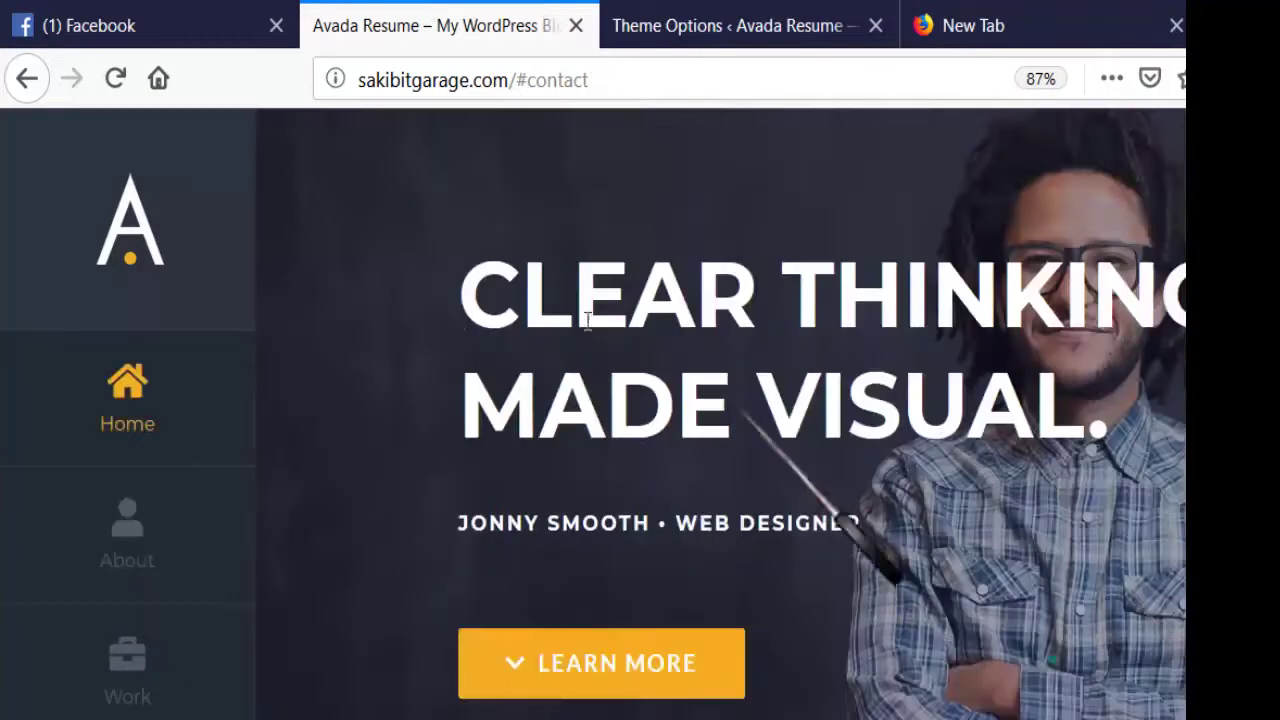
left_click(615, 18)
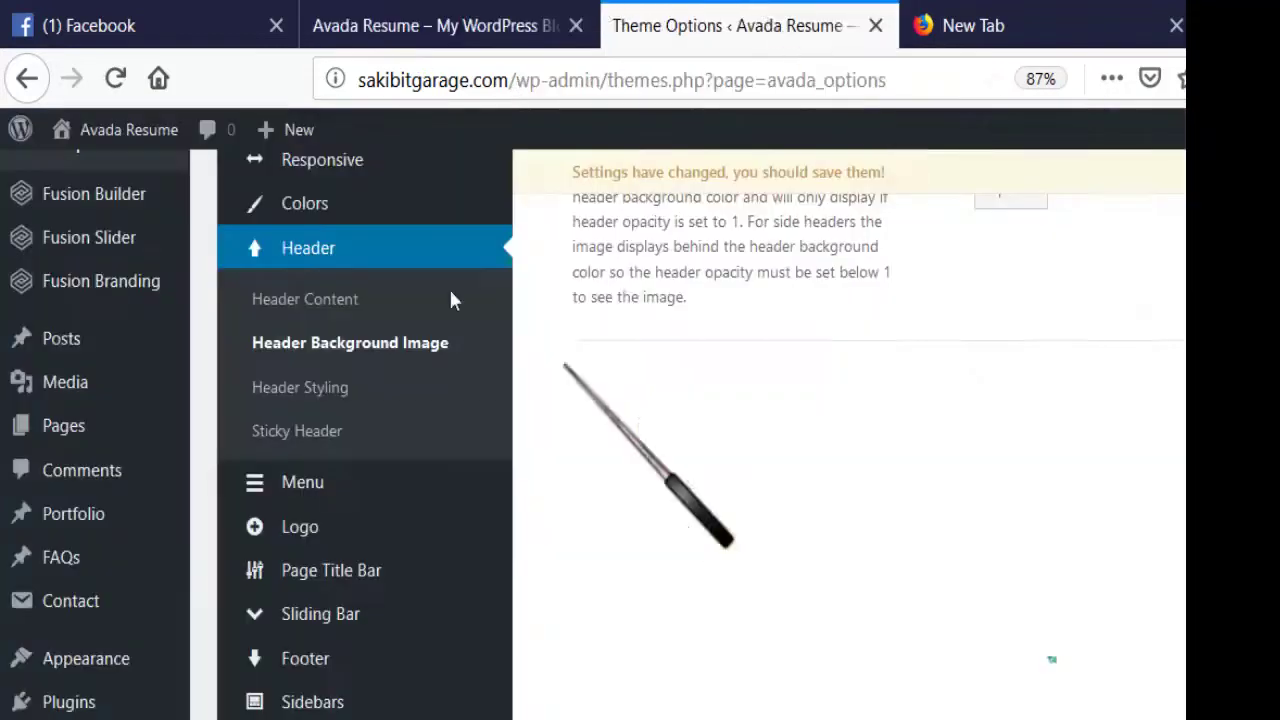
- Open the Header Styling options and review the header width and Header Padding settings
scroll(449, 294, "up", 5)
scroll(380, 434, "down", 3)
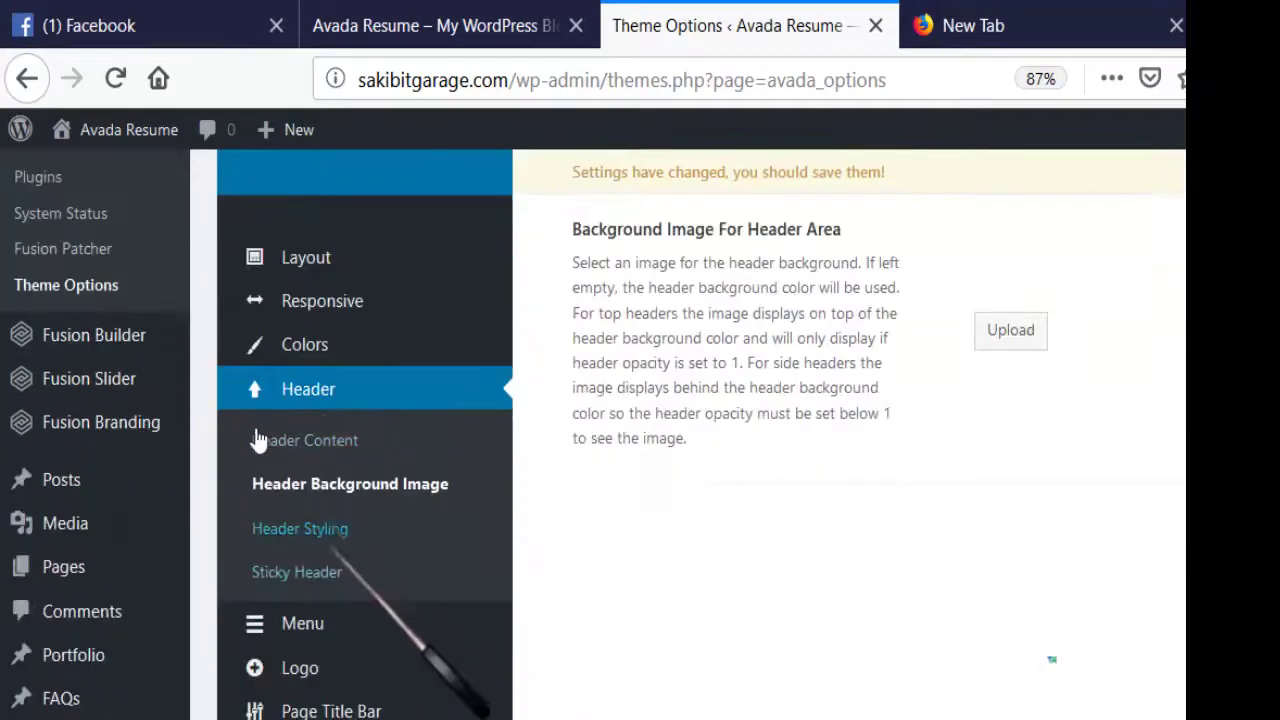
left_click(330, 528)
scroll(590, 445, "up", 3)
scroll(595, 450, "down", 3)
scroll(600, 460, "up", 2)
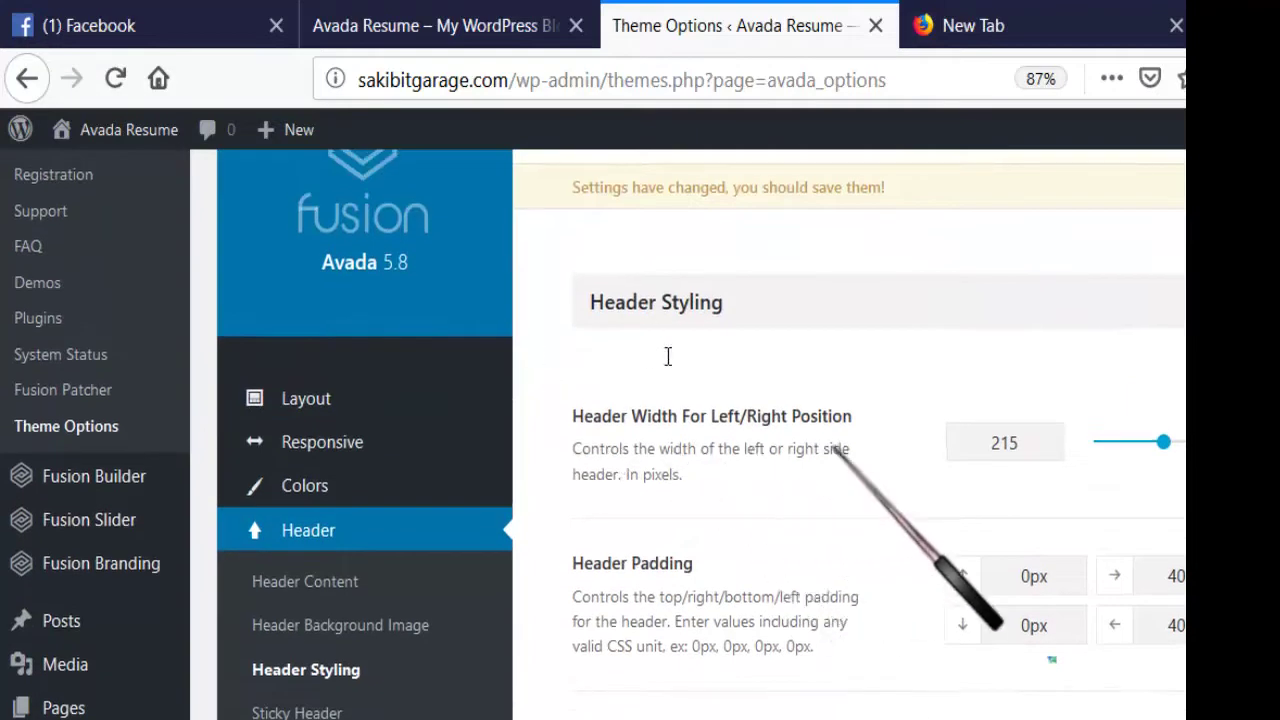
scroll(575, 480, "down", 2)
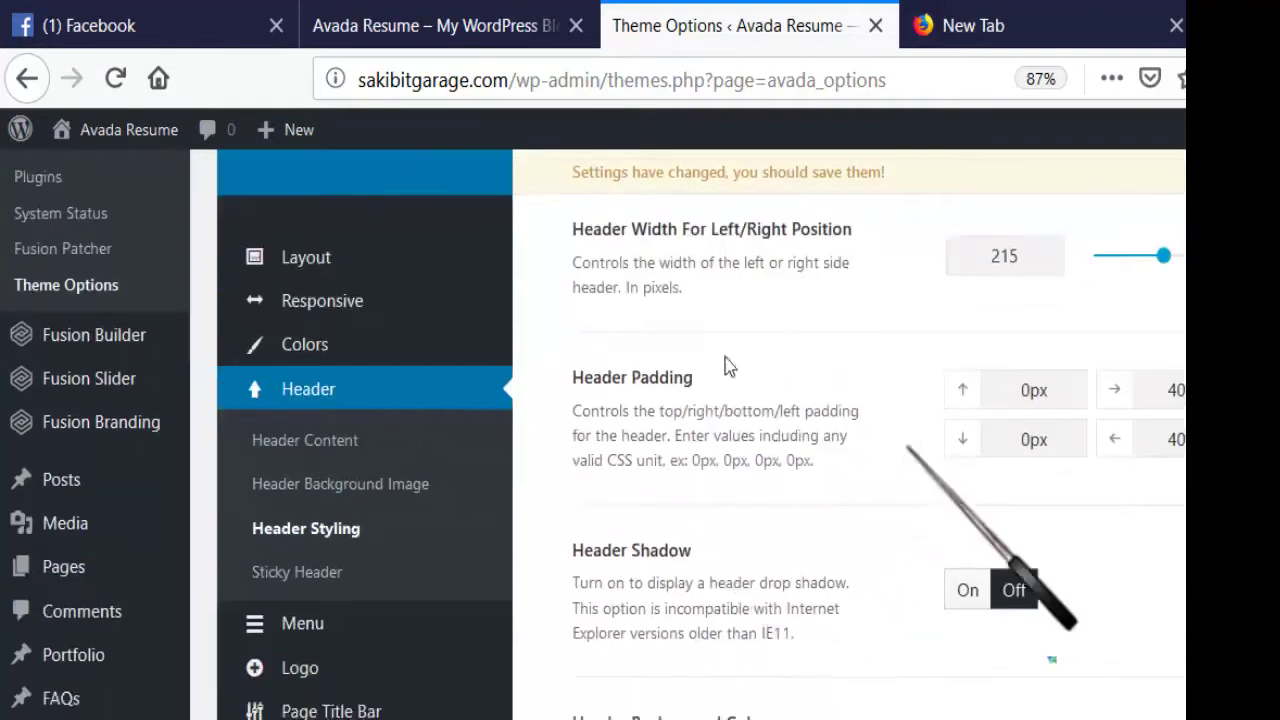
- Turn on Header Shadow and look at the header on the live site
scroll(589, 449, "down", 2)
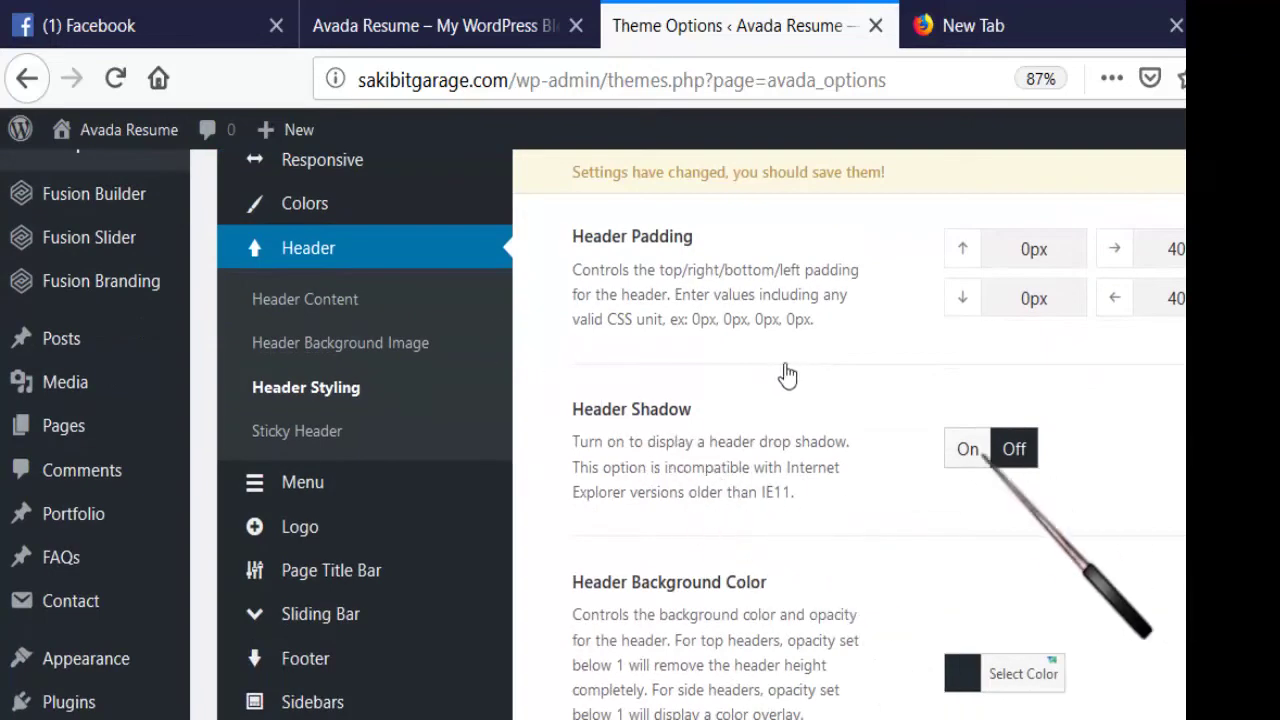
scroll(787, 375, "down", 2)
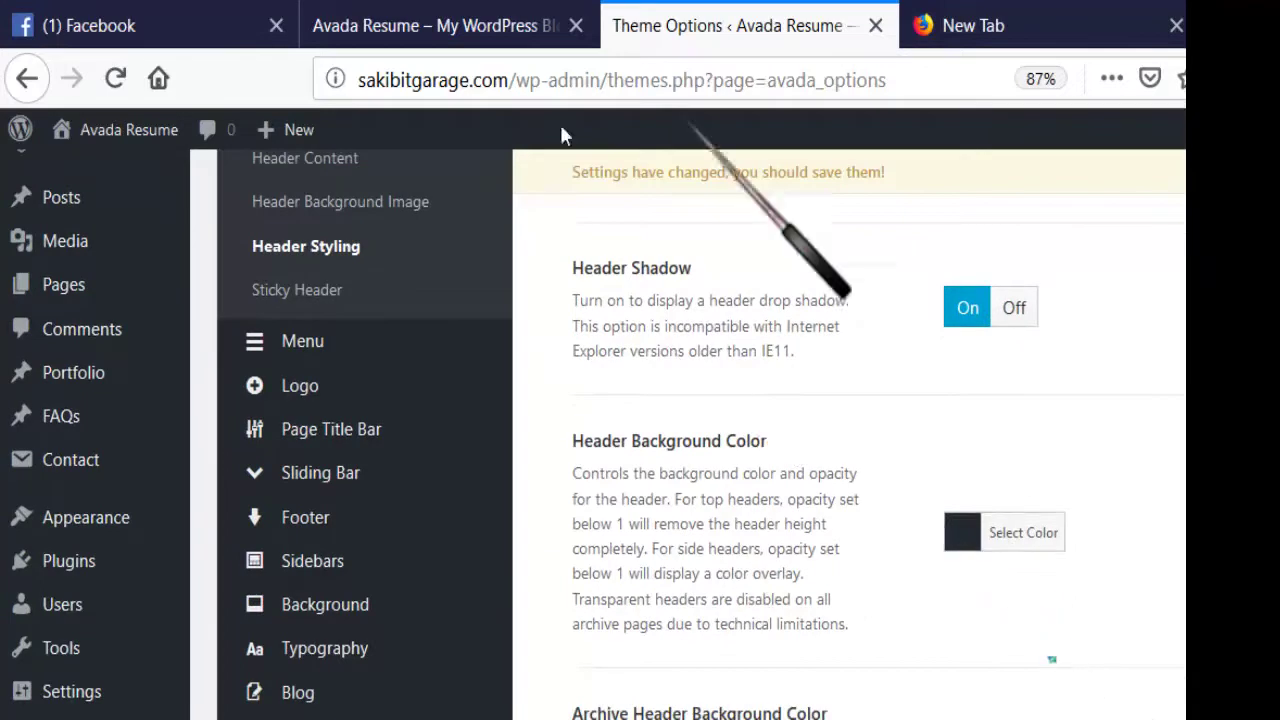
left_click(500, 25)
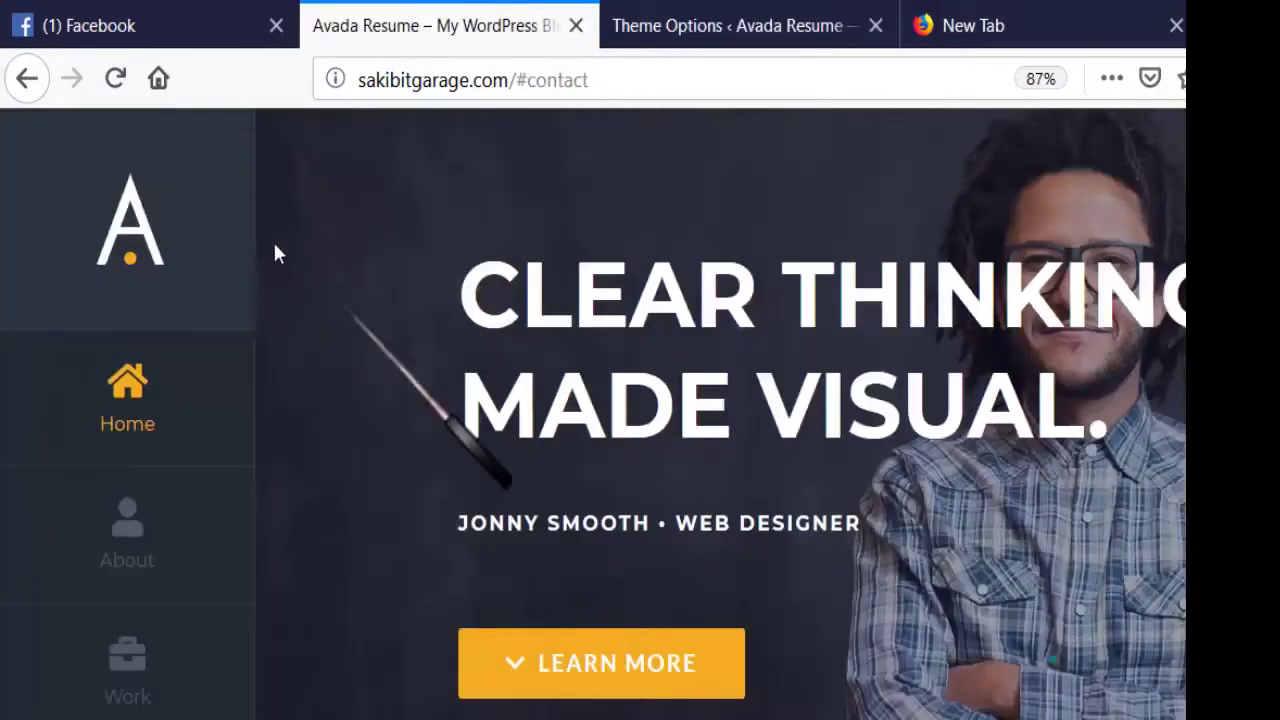
left_click(750, 25)
- Review the archive header background color, header border color, and header tagline font size and color options
scroll(920, 475, "down", 4)
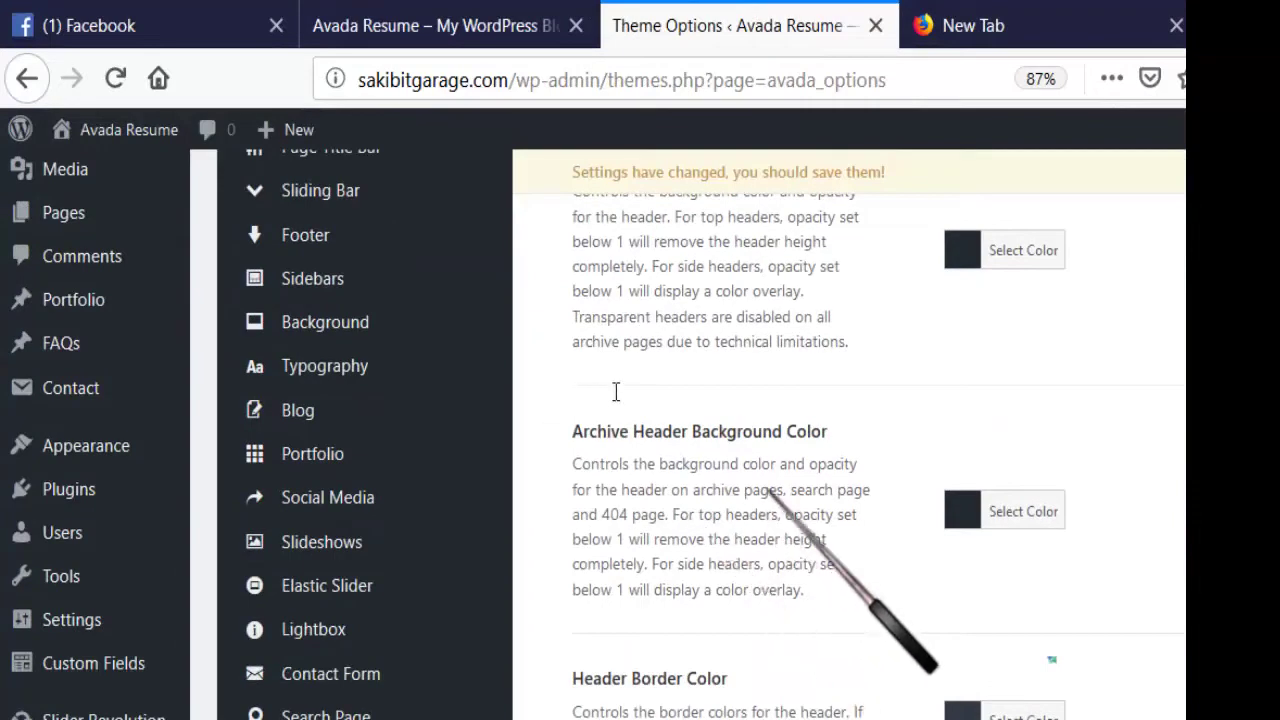
scroll(716, 400, "down", 4)
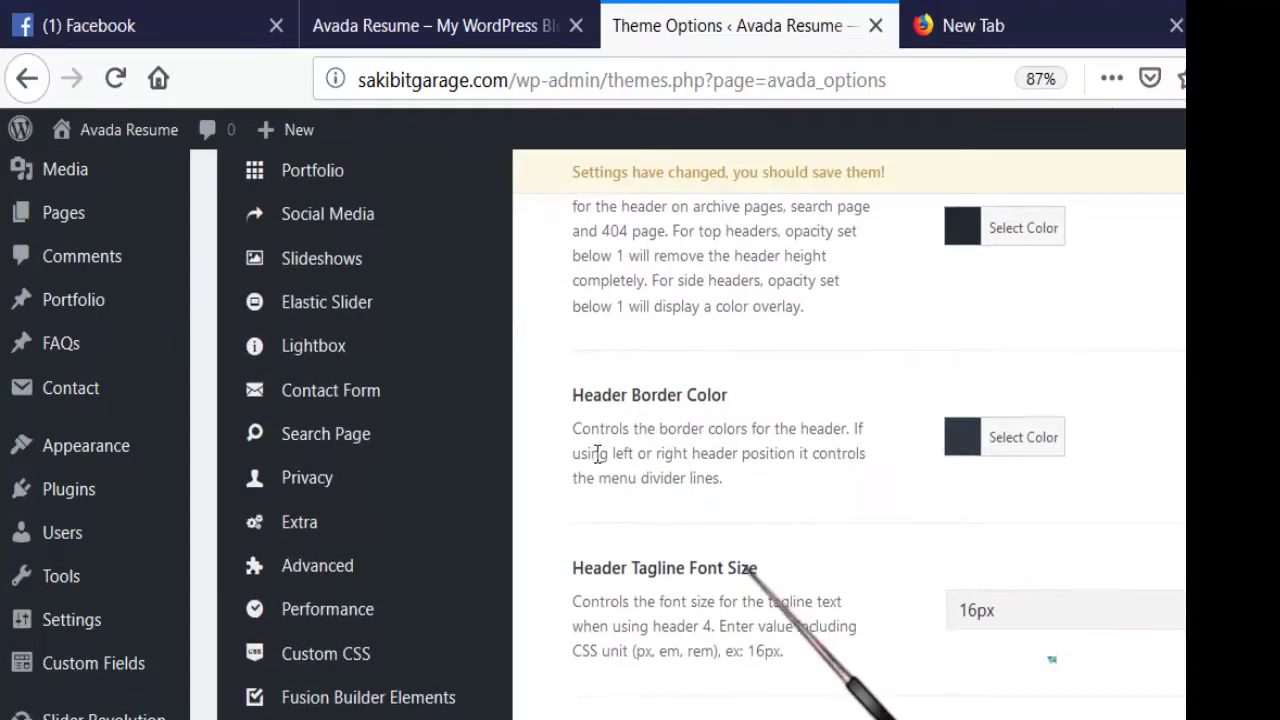
scroll(595, 460, "down", 2)
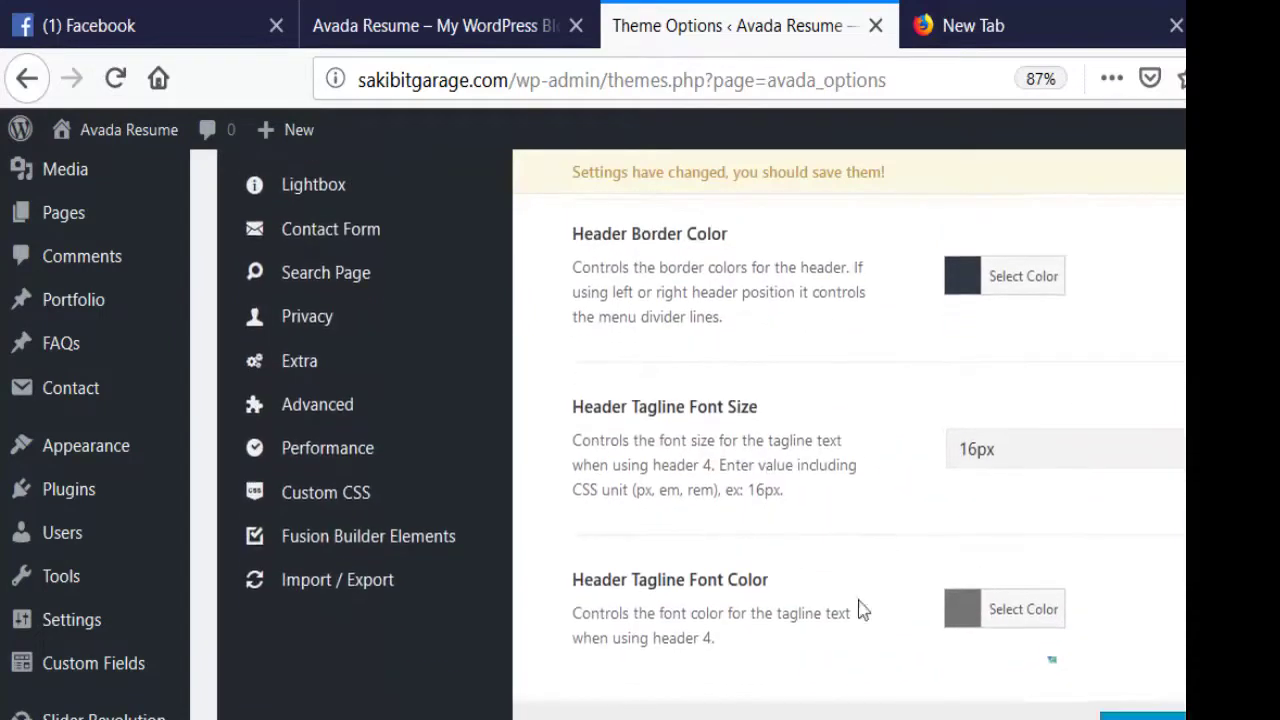
- Open the Sticky Header options and examine how the live site's side header behaves while its pages scroll
scroll(497, 543, "up", 10)
scroll(499, 545, "down", 2)
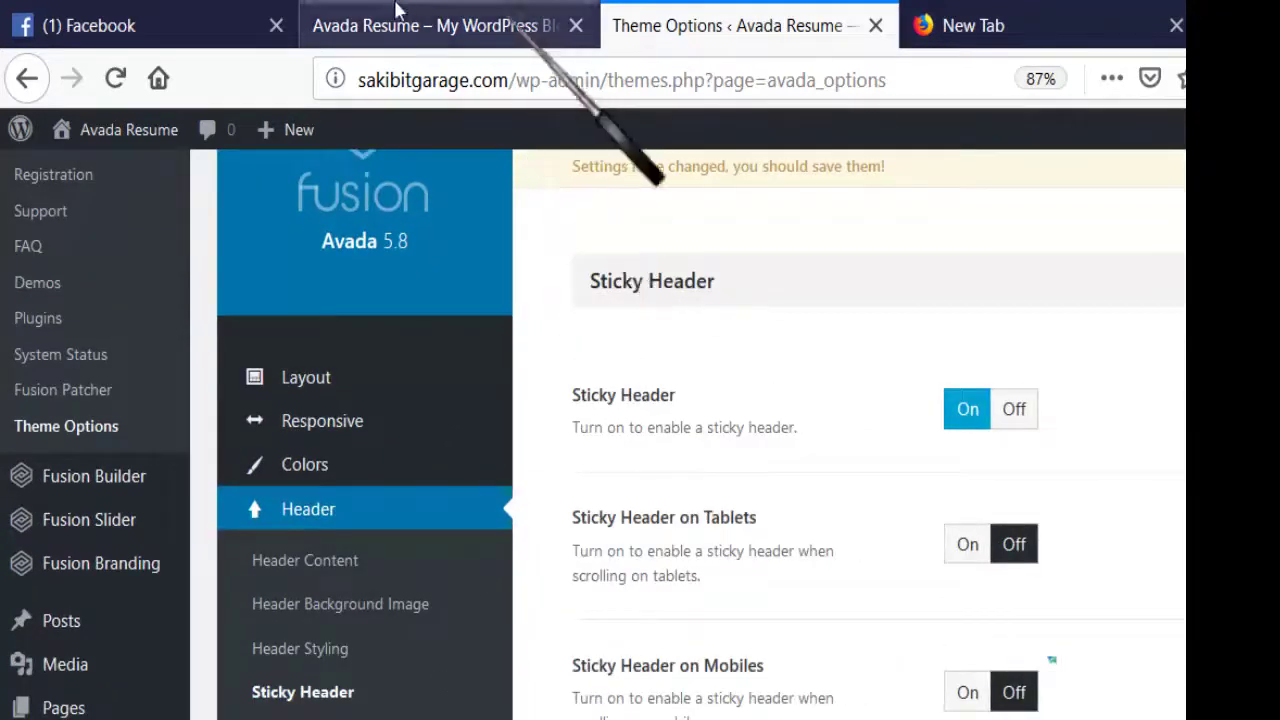
left_click(500, 25)
scroll(383, 448, "down", 10)
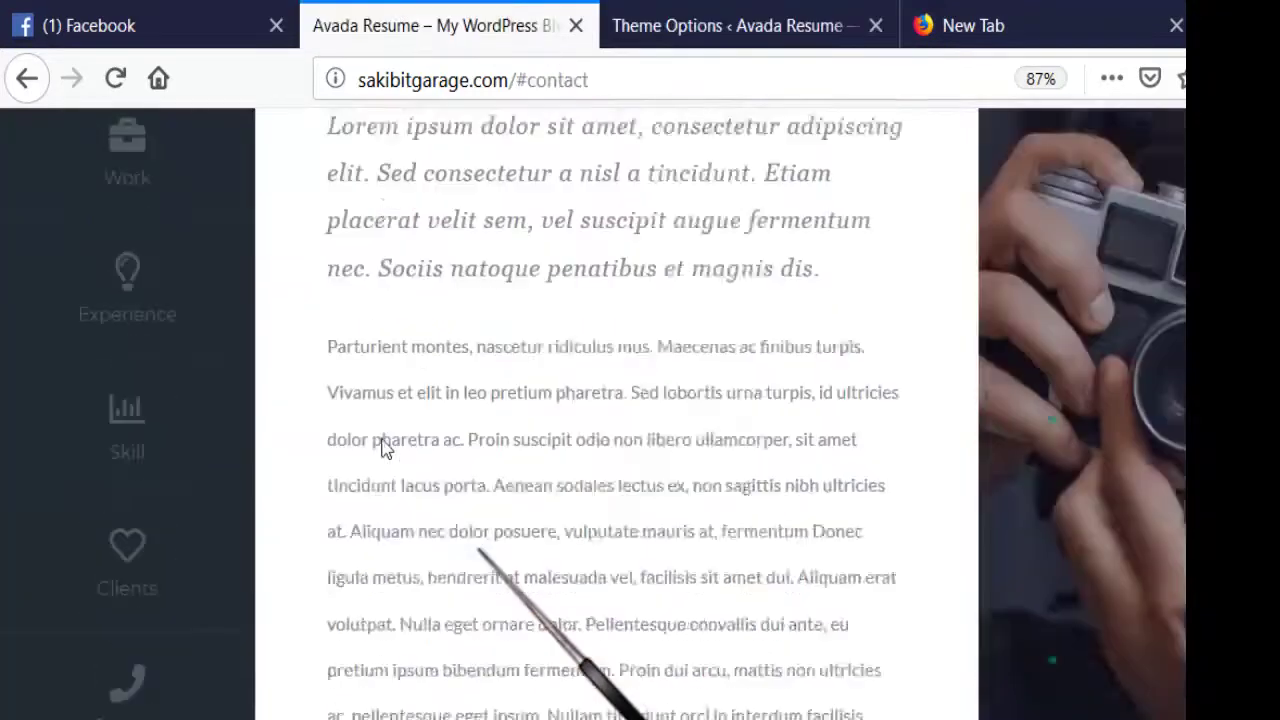
scroll(390, 455, "up", 5)
scroll(400, 463, "up", 5)
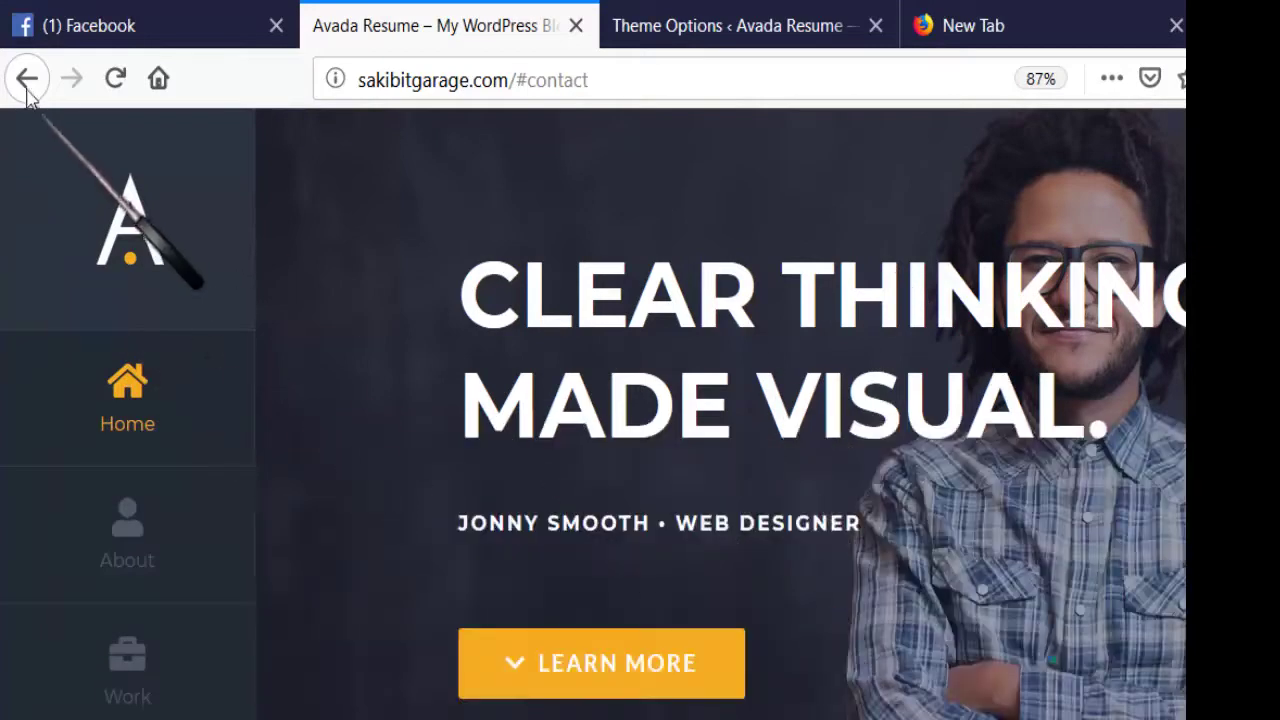
scroll(406, 220, "down", 3)
- Review the Sticky Header options for tablets, mobiles, animation, background color and menu font color
left_click(657, 10)
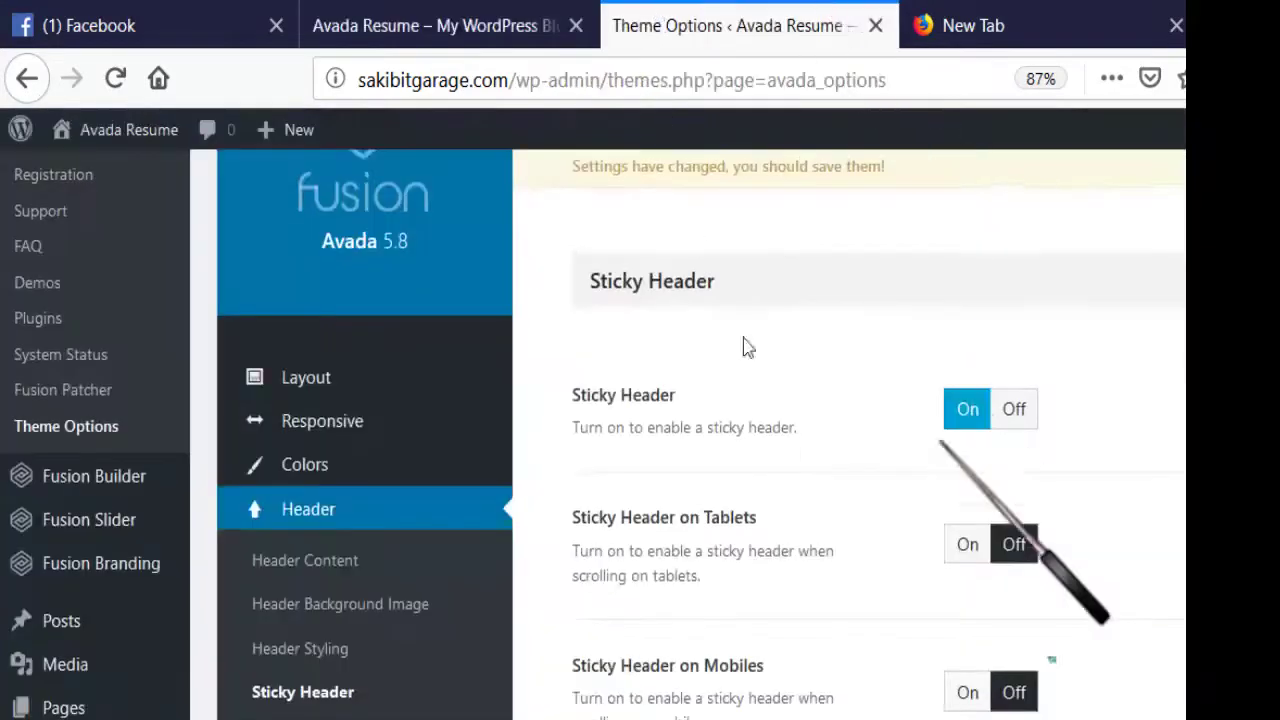
scroll(808, 443, "down", 2)
scroll(646, 460, "up", 4)
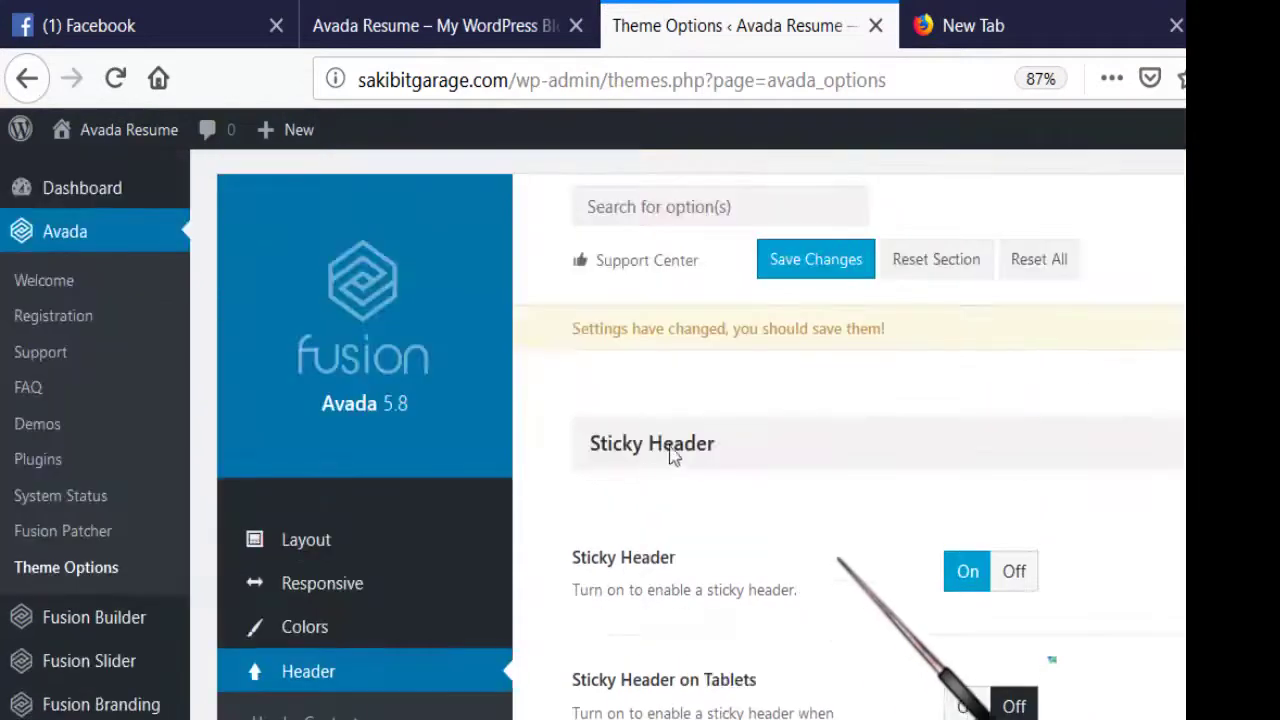
scroll(788, 460, "down", 3)
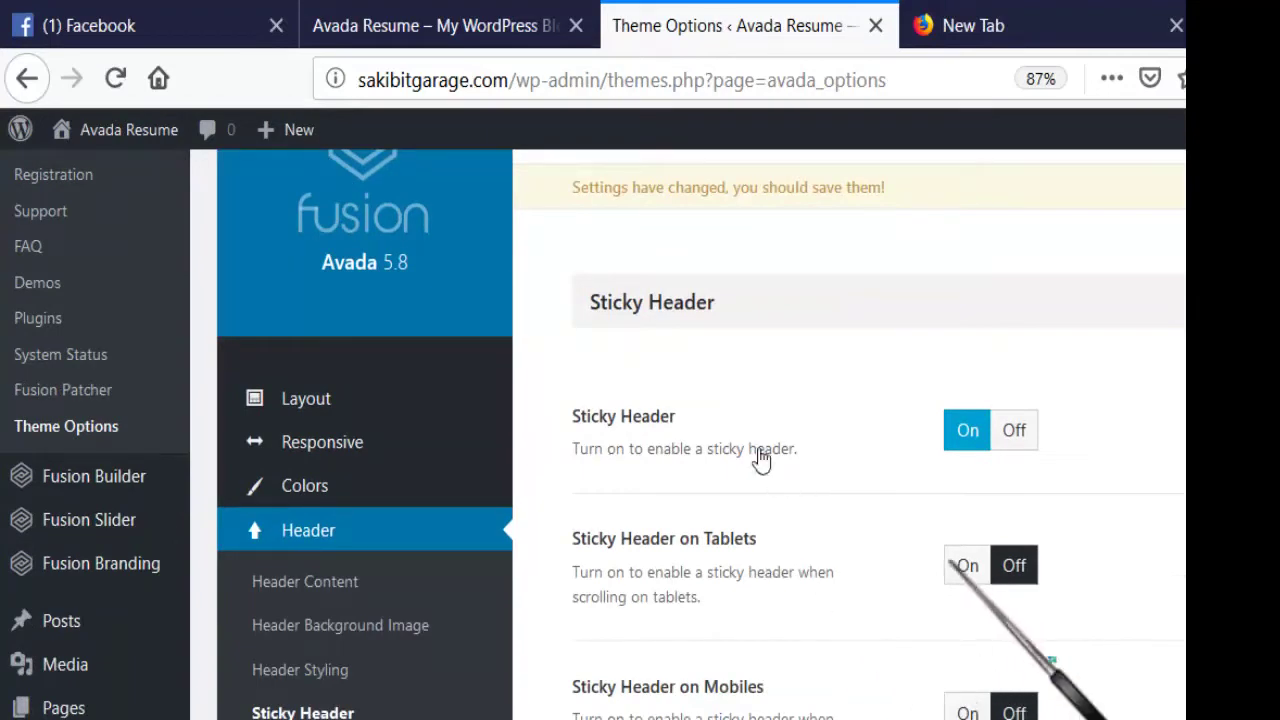
scroll(700, 467, "down", 5)
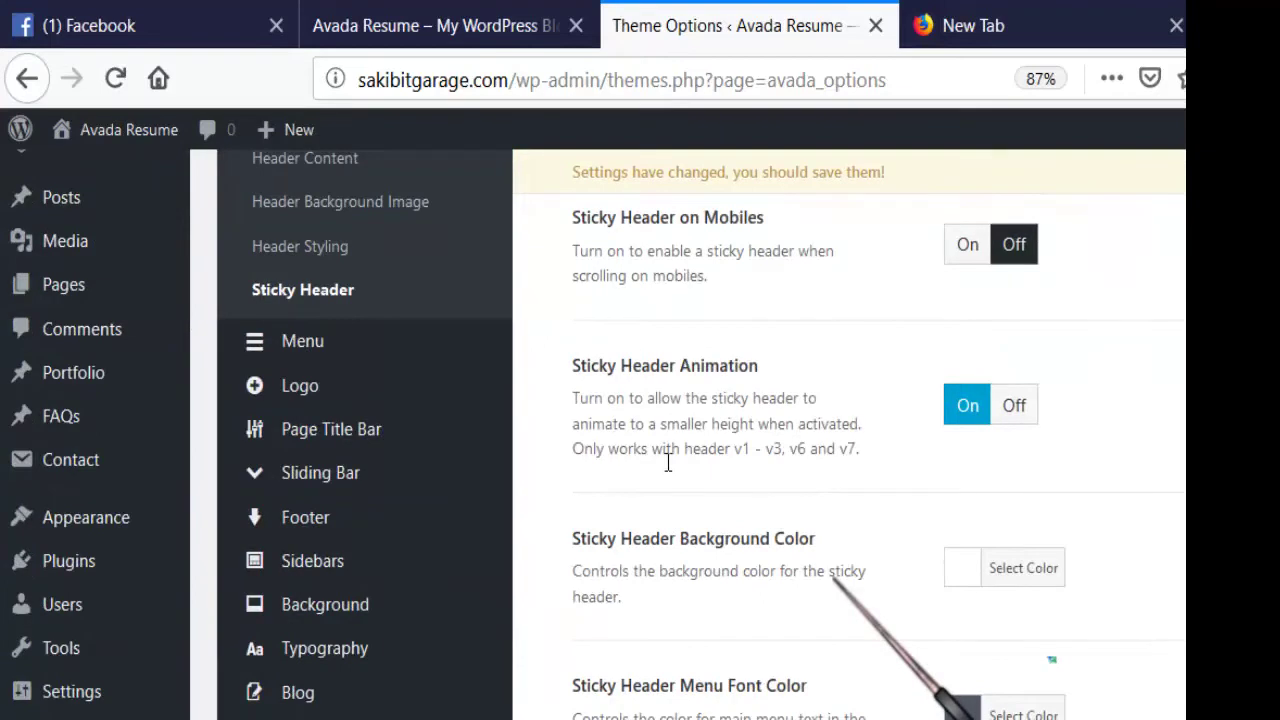
- Review the remaining Sticky Header options, down to the menu item padding and navigation font size
scroll(668, 462, "up", 2)
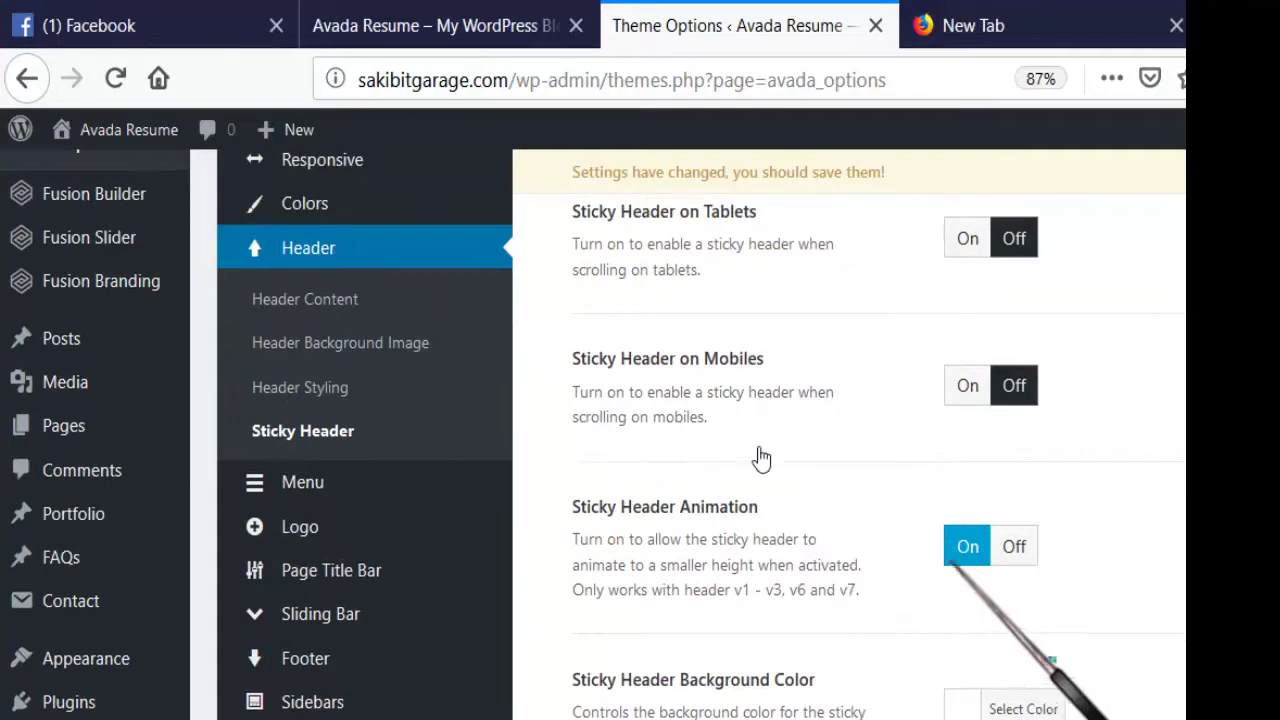
scroll(760, 457, "down", 2)
scroll(760, 457, "down", 9)
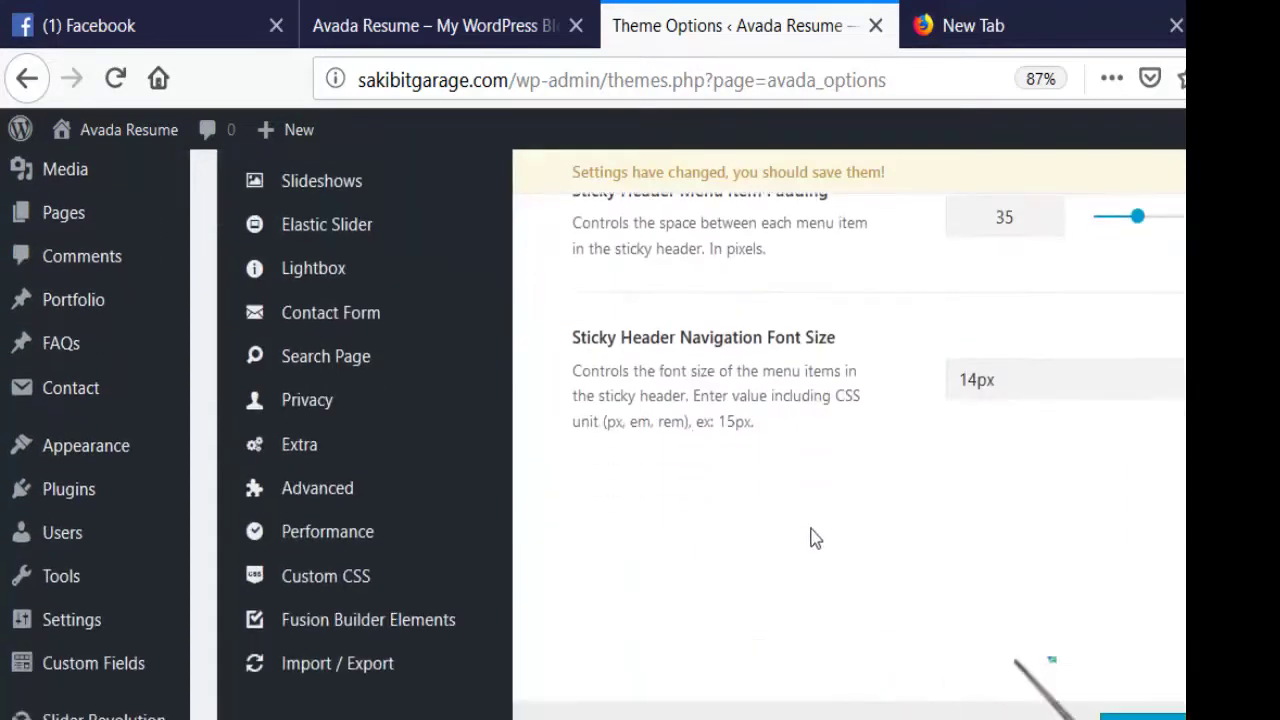
scroll(714, 515, "up", 12)
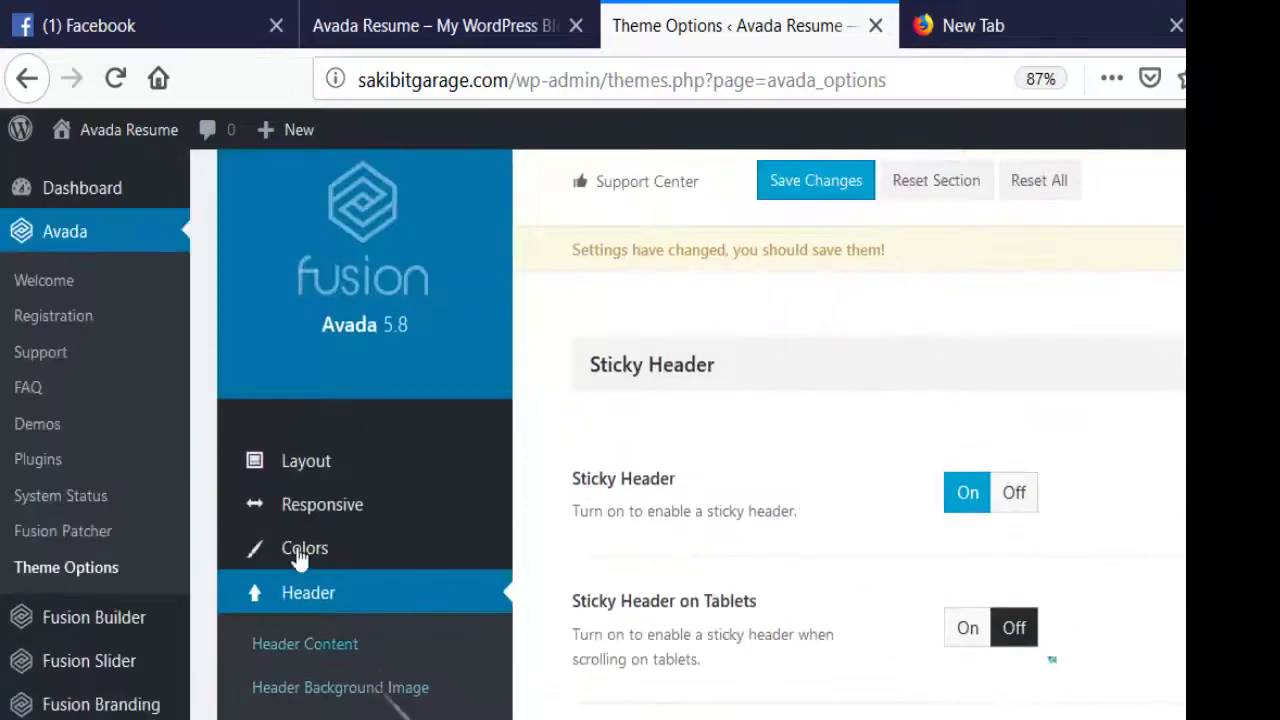
scroll(295, 518, "up", 1)
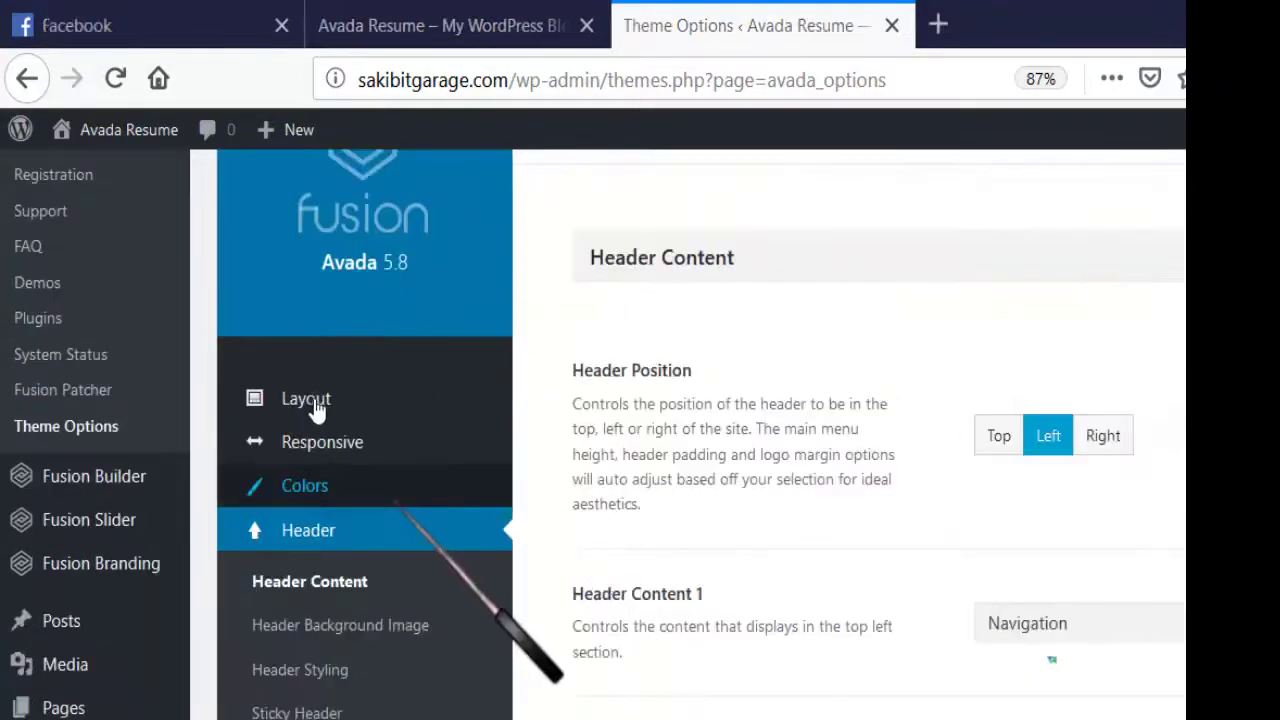
- Open the theme's Menu options at the Main Menu section and look over its subsections
scroll(315, 405, "down", 4)
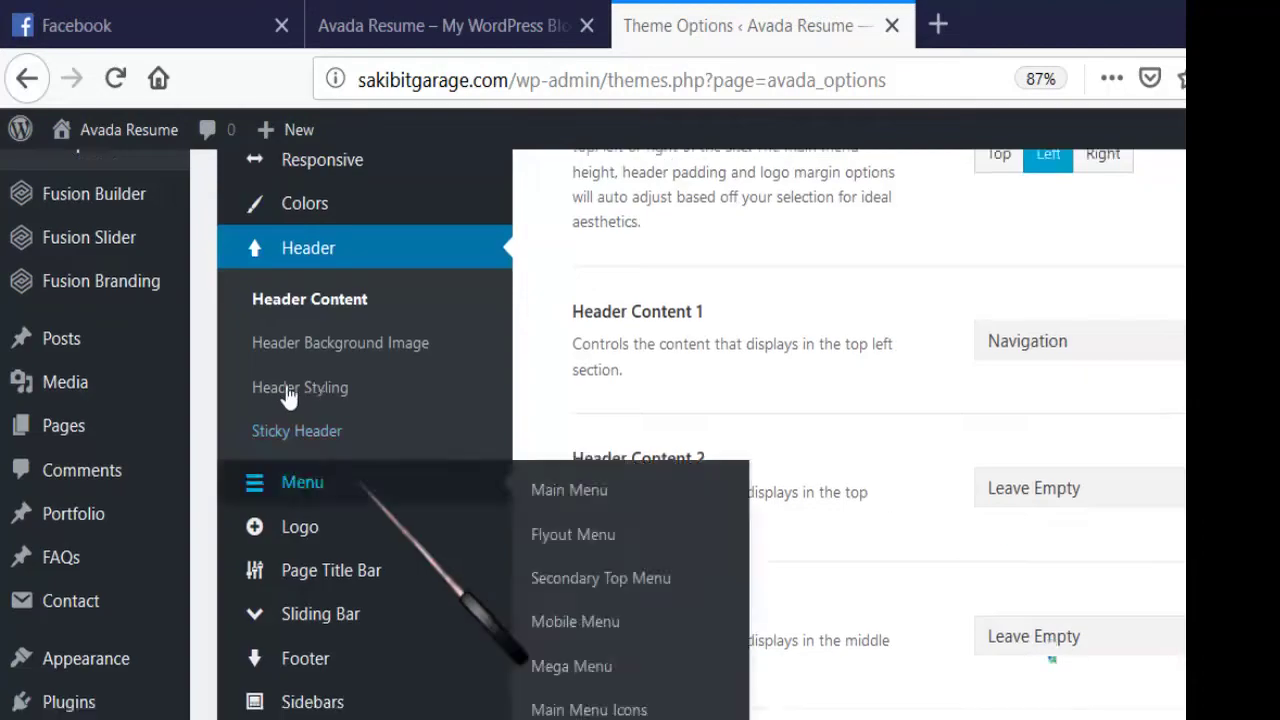
left_click(372, 482)
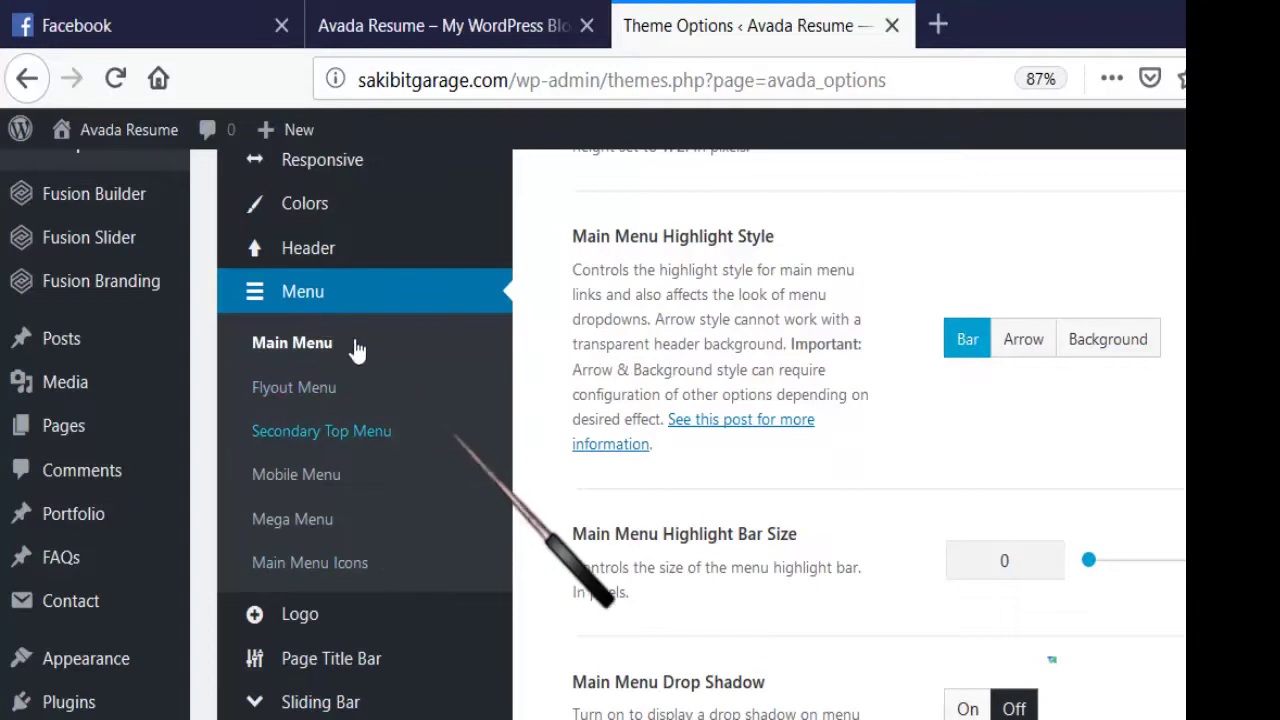
scroll(357, 345, "up", 5)
scroll(362, 358, "down", 5)
scroll(300, 390, "up", 2)
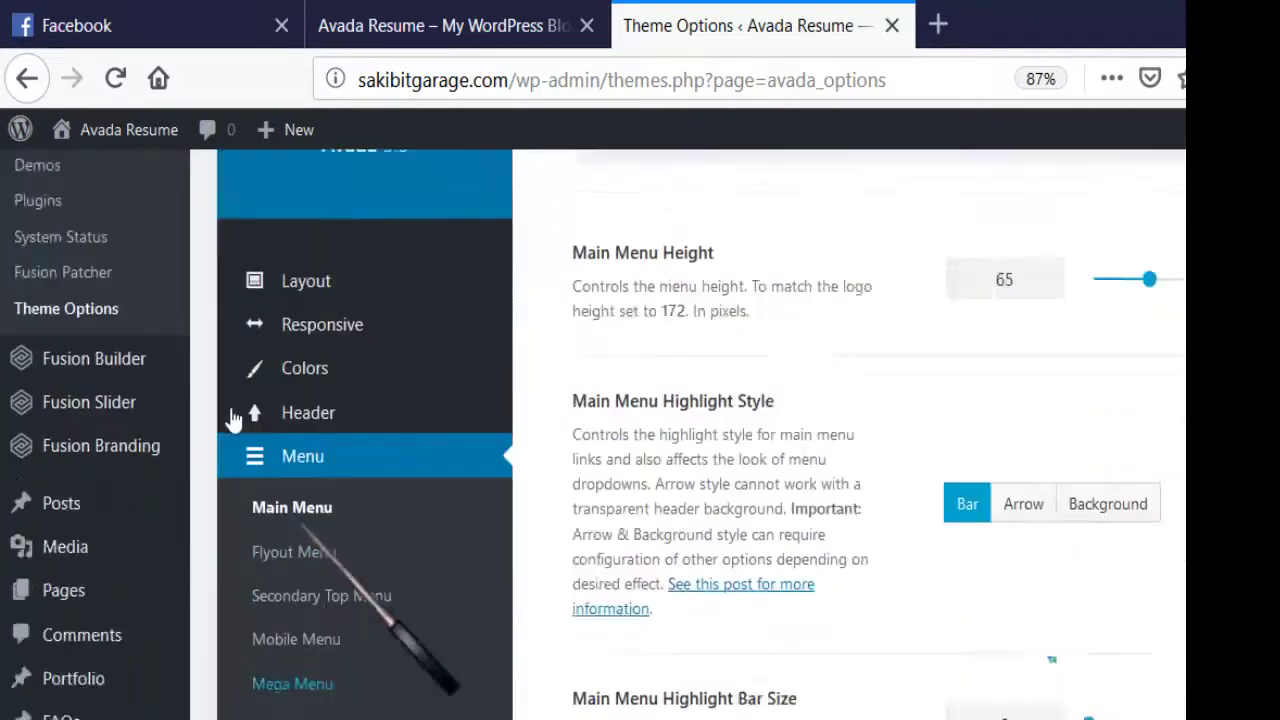
scroll(232, 418, "up", 3)
scroll(80, 474, "down", 3)
scroll(82, 475, "down", 2)
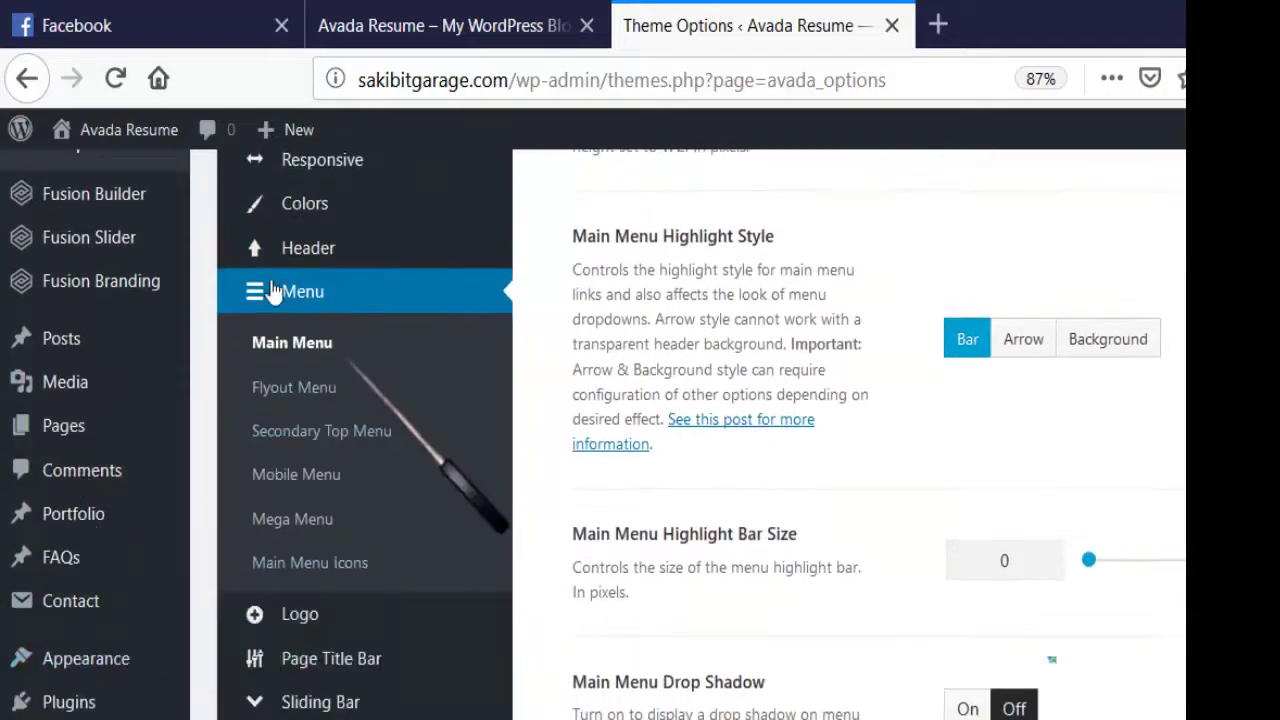
left_click(280, 345)
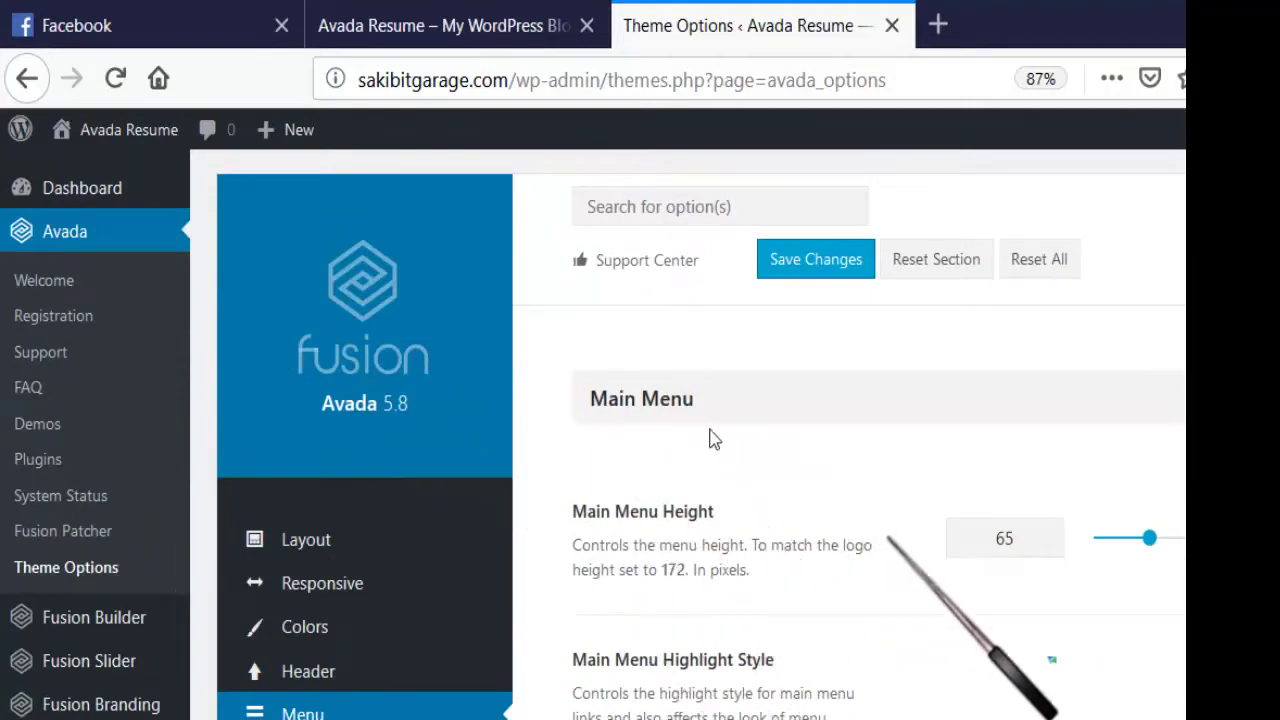
- Review the Main Menu height, highlight style, highlight bar size and drop shadow options, relating them to the live site's side menu
left_click(362, 12)
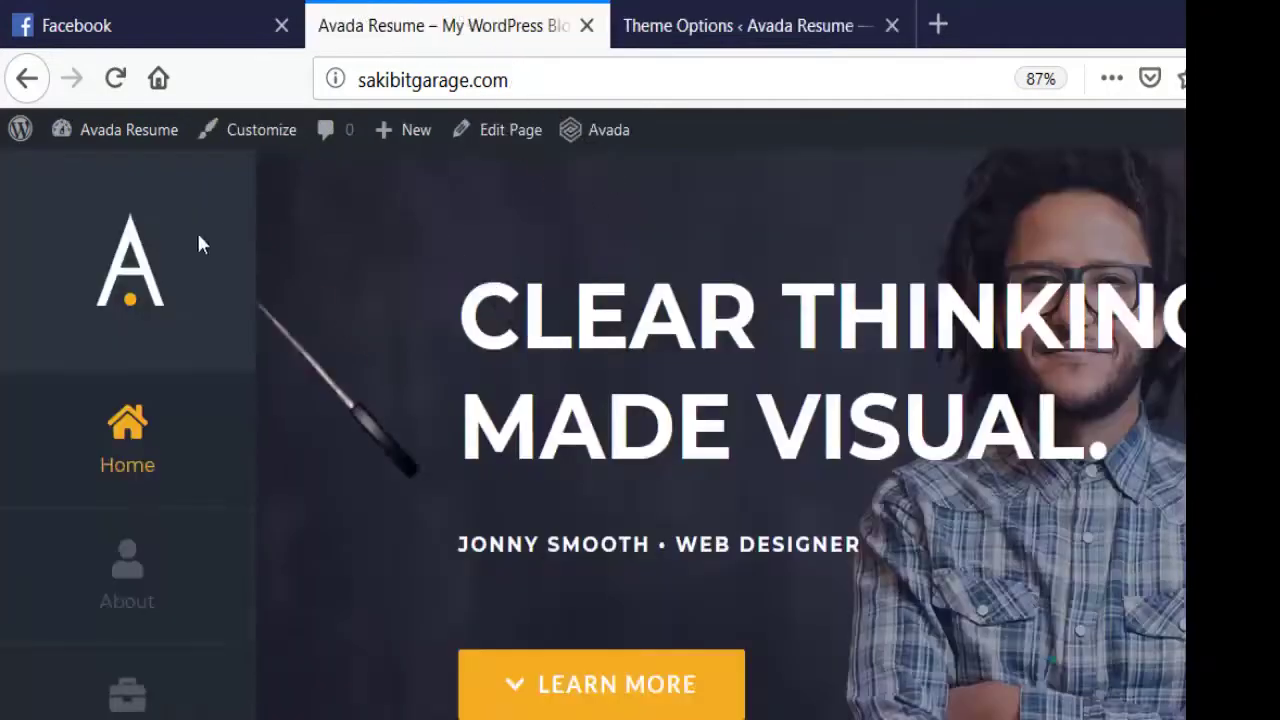
left_click(618, 18)
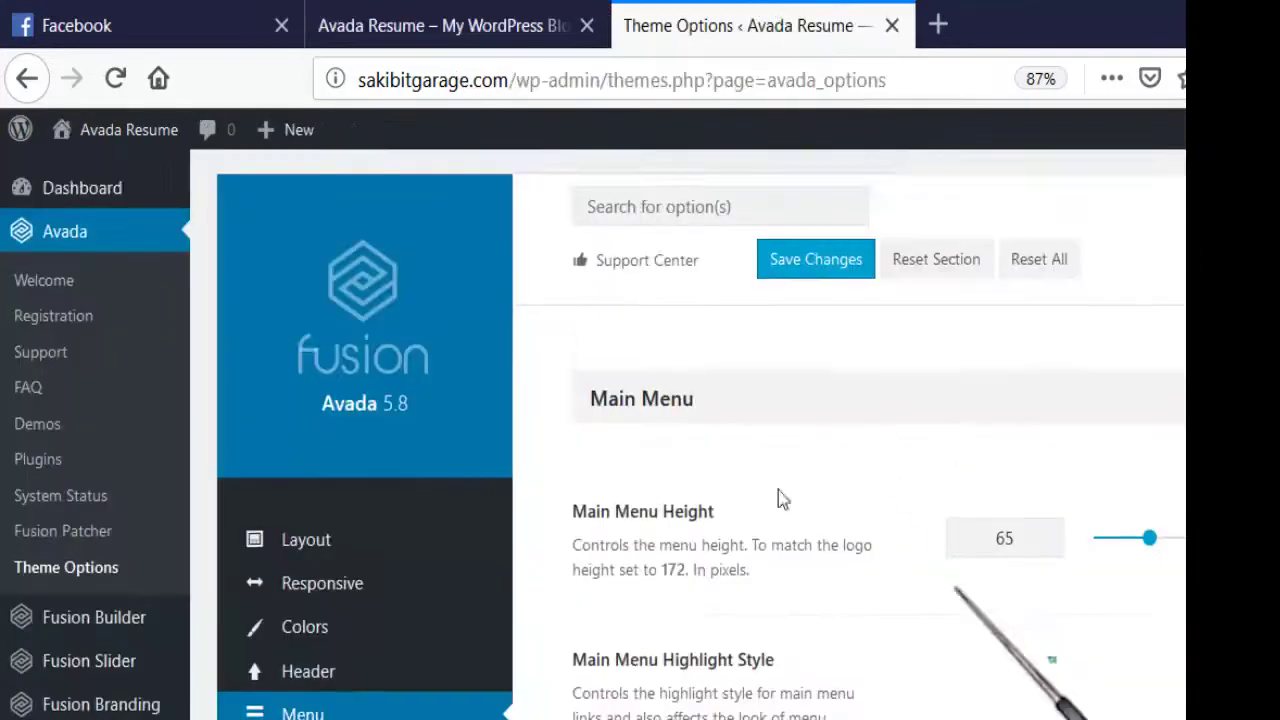
scroll(780, 497, "down", 3)
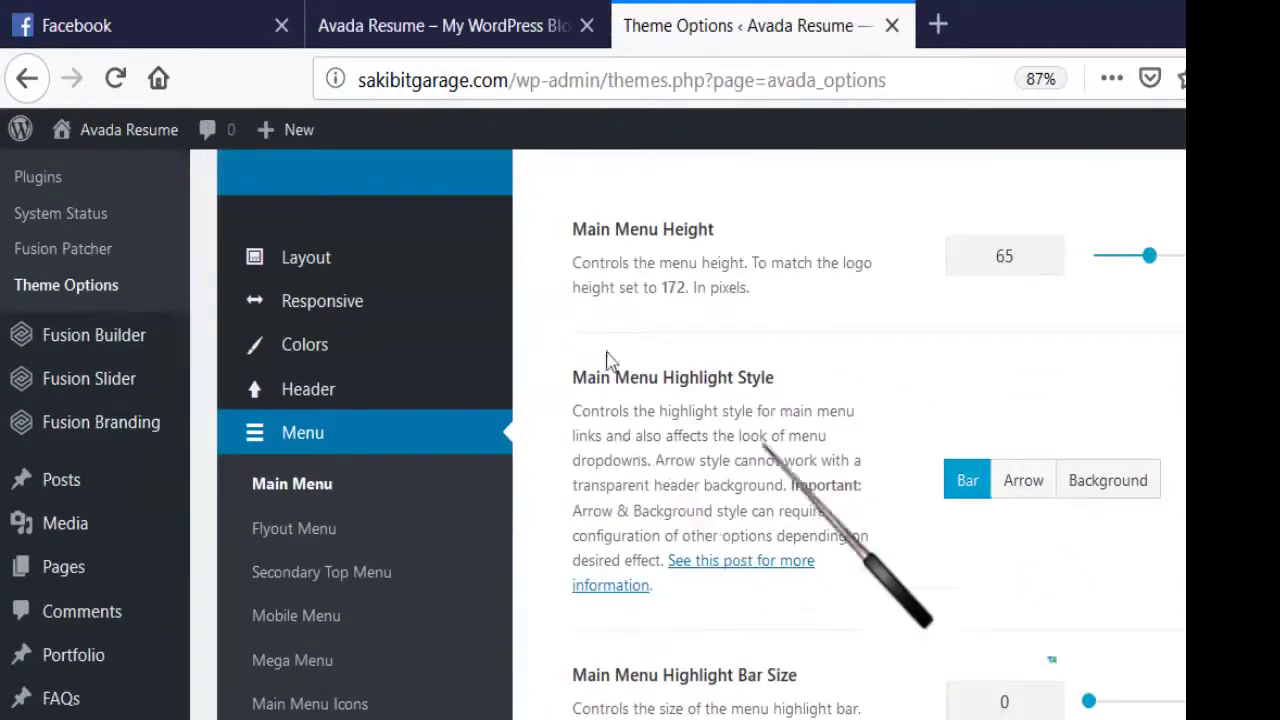
scroll(640, 420, "down", 3)
scroll(653, 451, "up", 3)
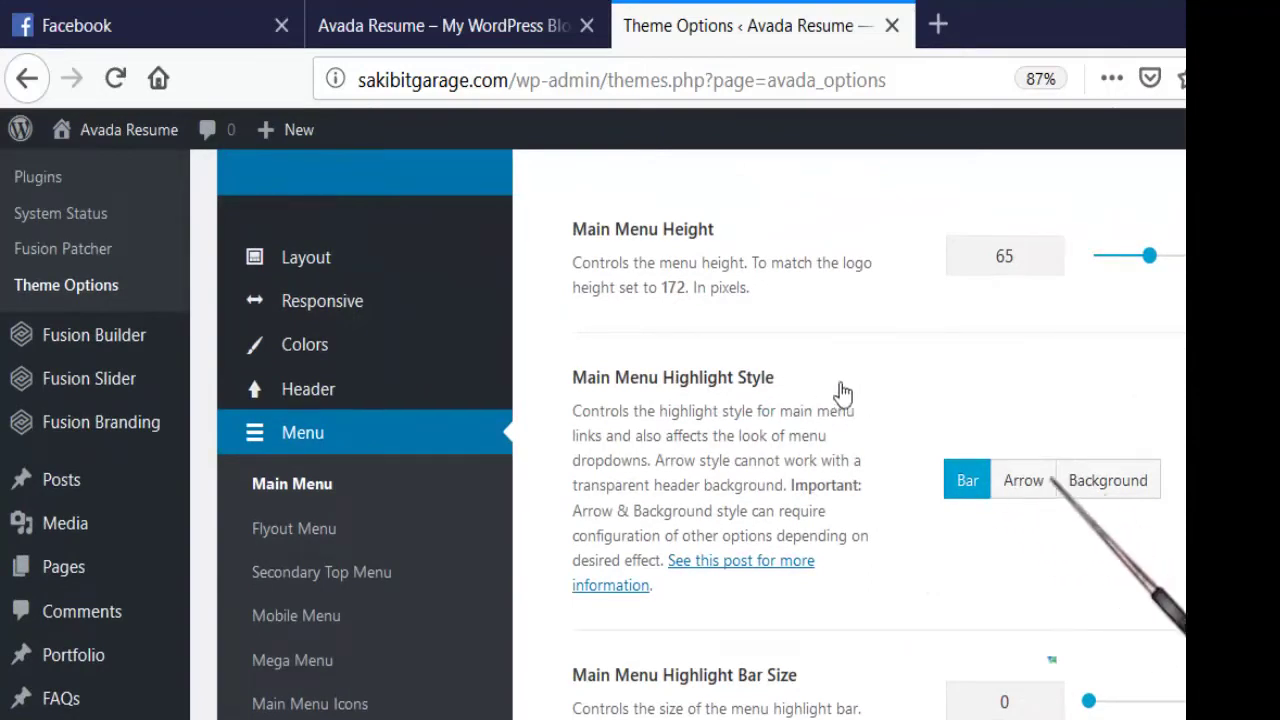
scroll(843, 393, "down", 3)
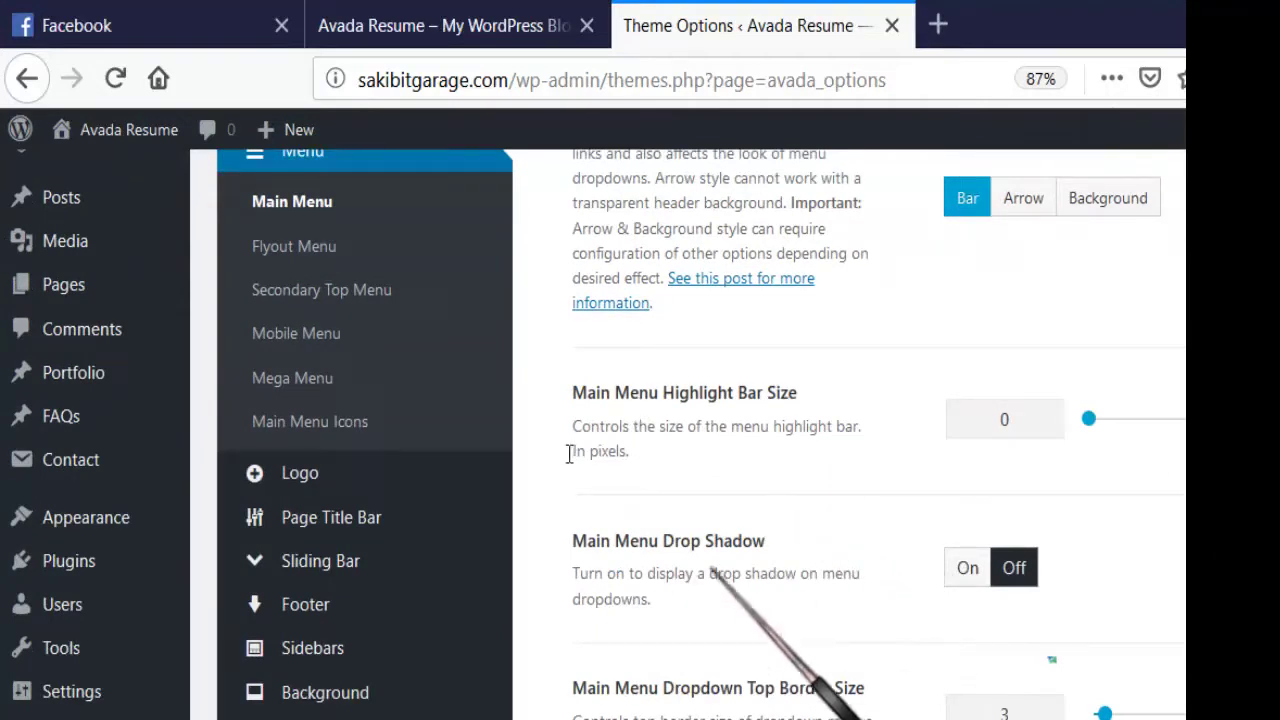
scroll(571, 450, "down", 2)
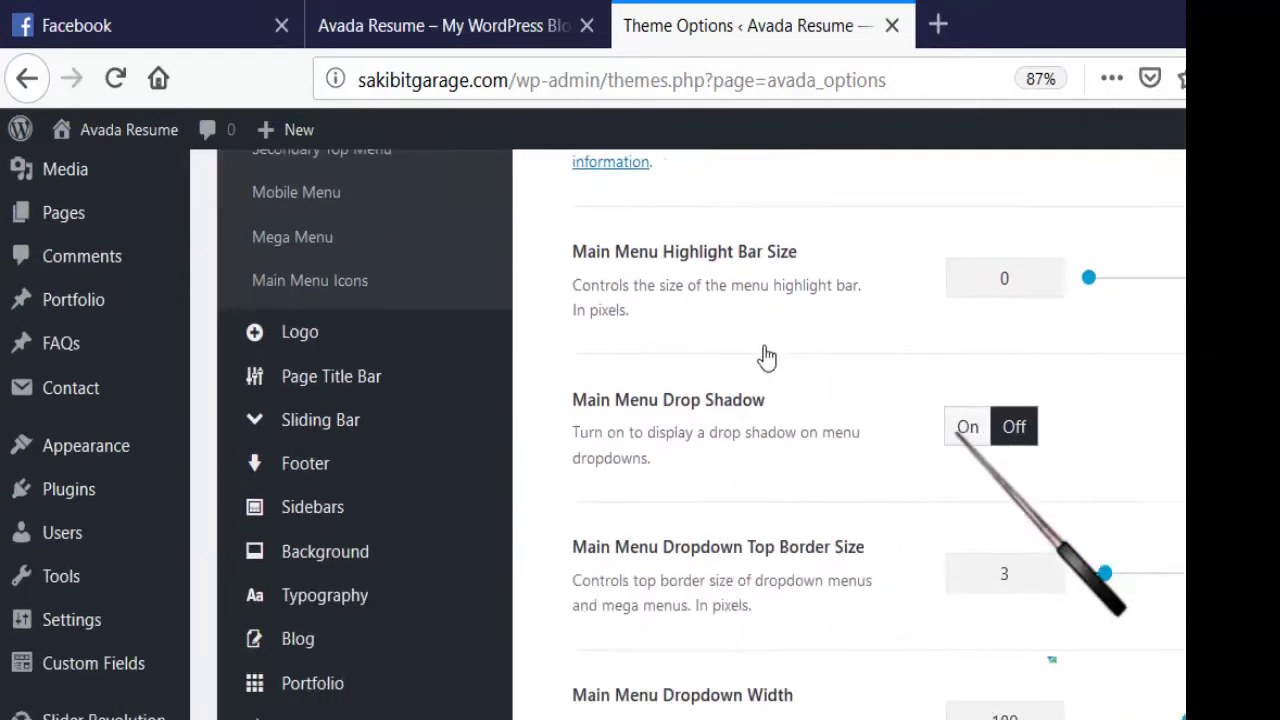
- Set the Main Menu Dropdown Top Border Size to 10 pixels and look at the menu on the live site
scroll(643, 420, "down", 2)
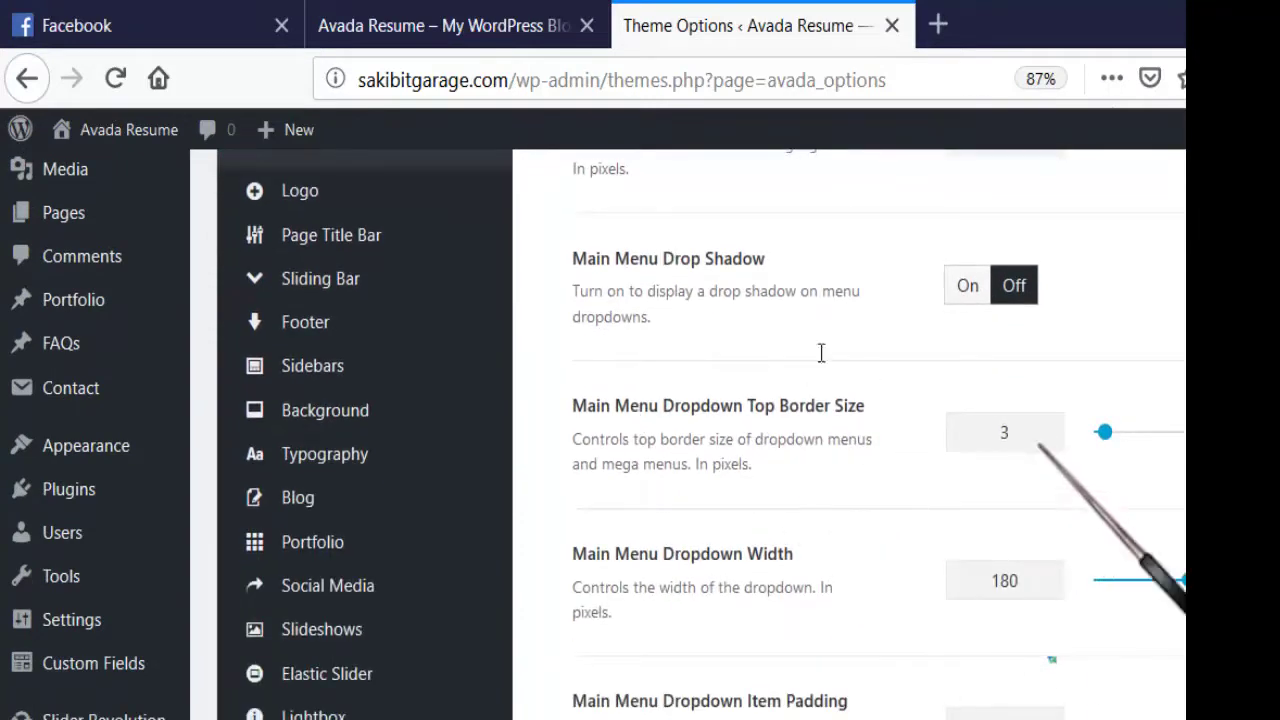
left_click(391, 24)
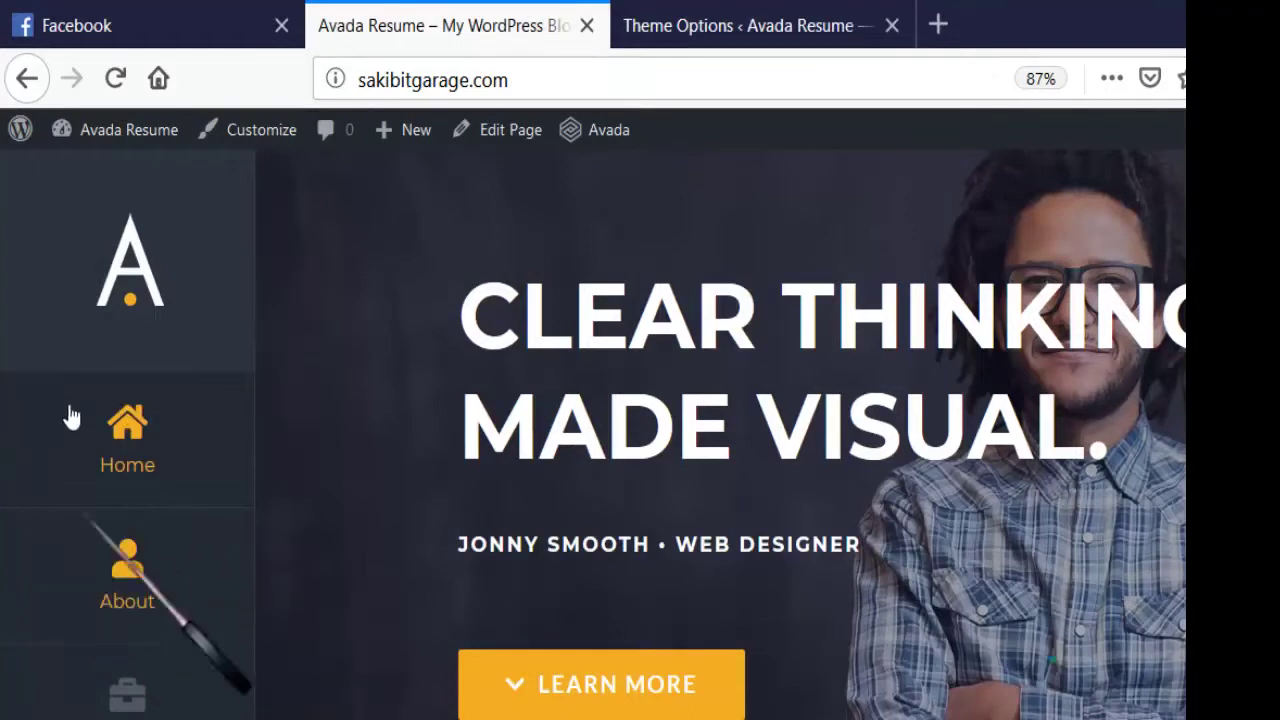
left_click(680, 25)
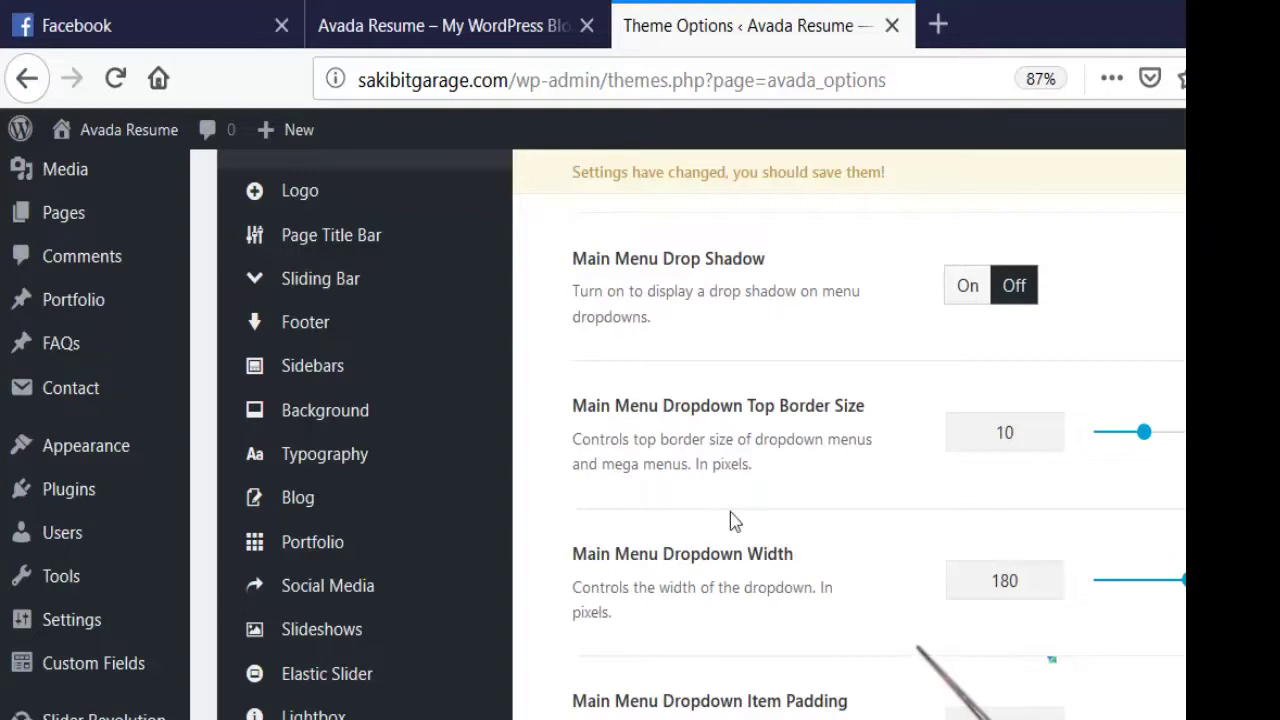
- Review the Main Menu dropdown width, item padding, divider, indicator and search icon options
scroll(645, 468, "down", 3)
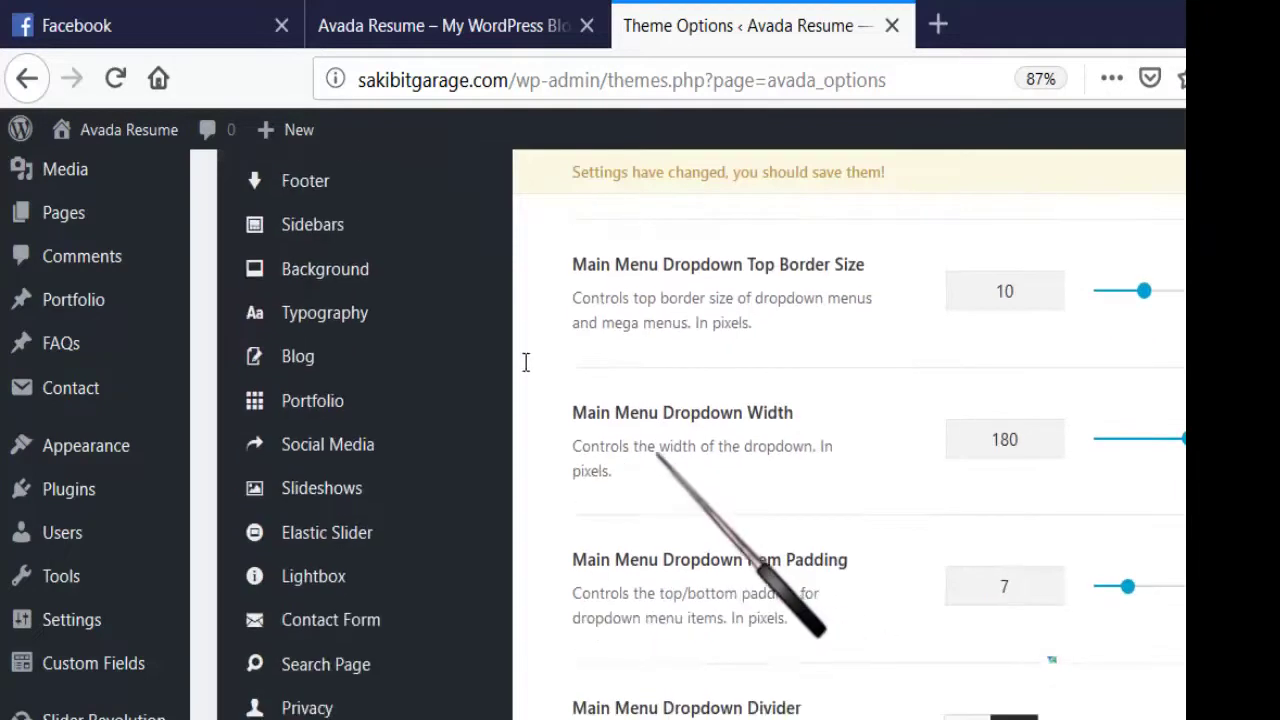
scroll(652, 360, "down", 3)
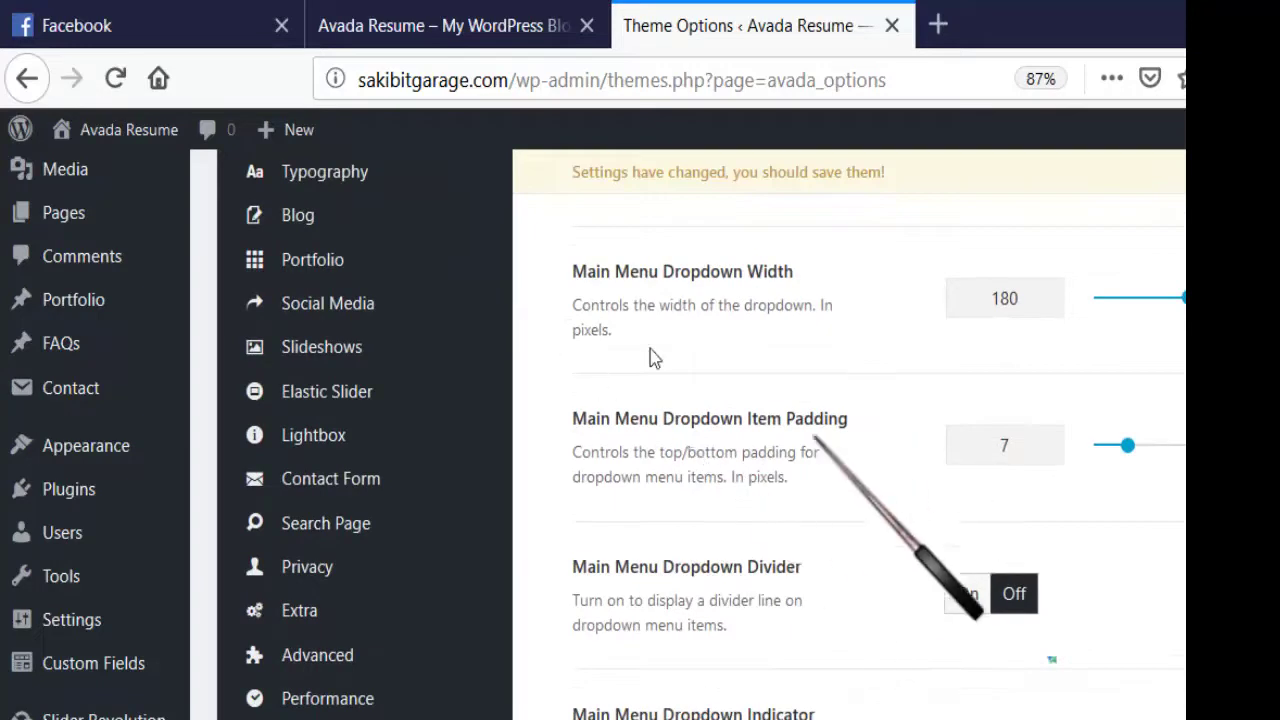
scroll(648, 352, "down", 3)
scroll(665, 340, "down", 3)
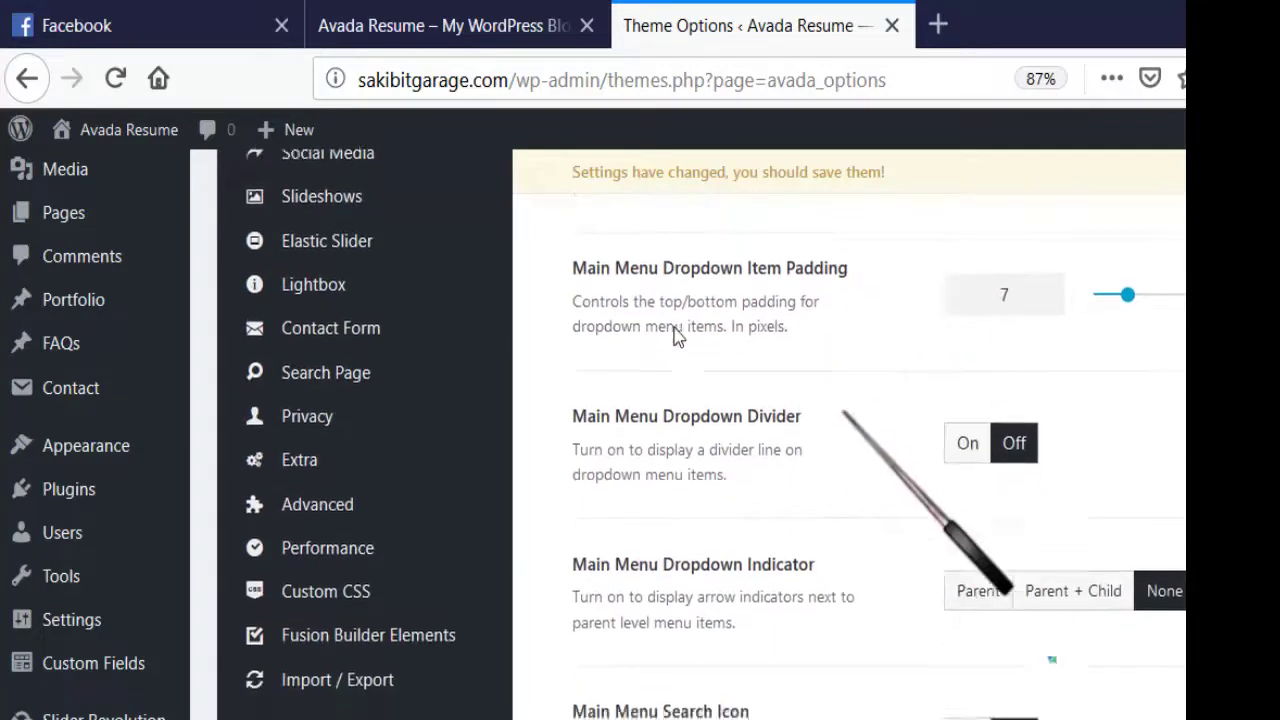
scroll(617, 477, "down", 3)
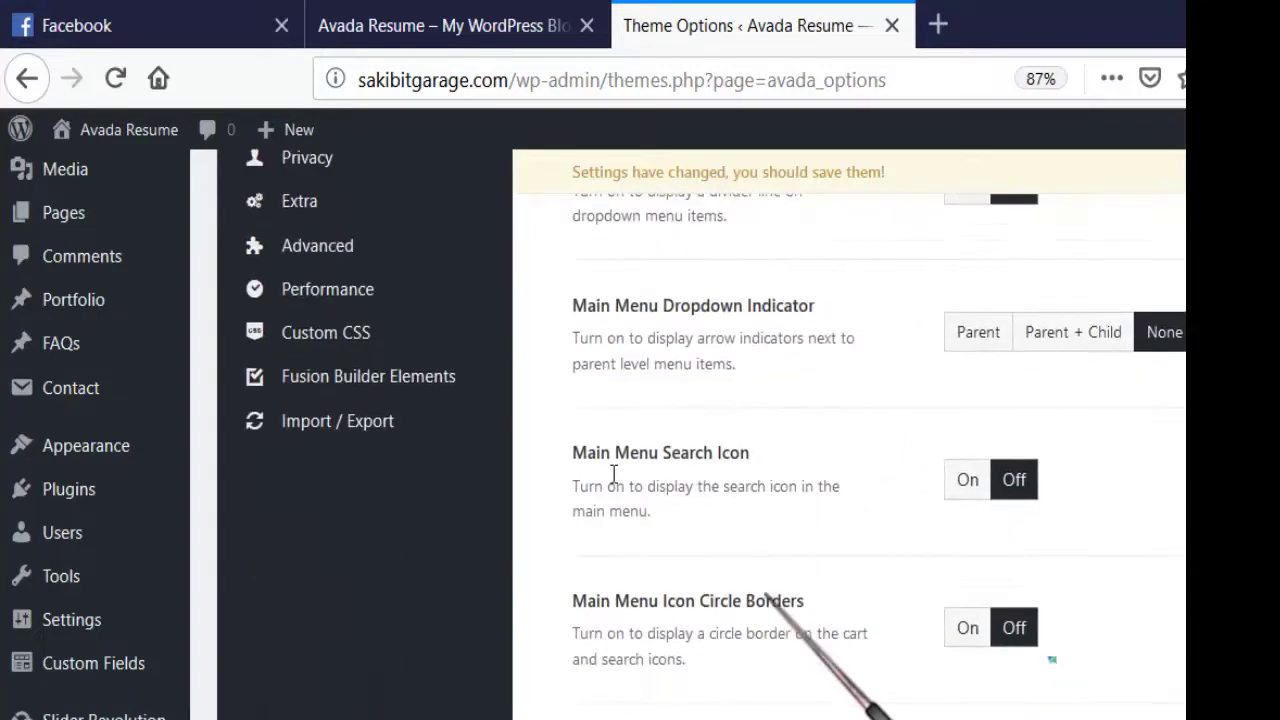
scroll(960, 398, "up", 3)
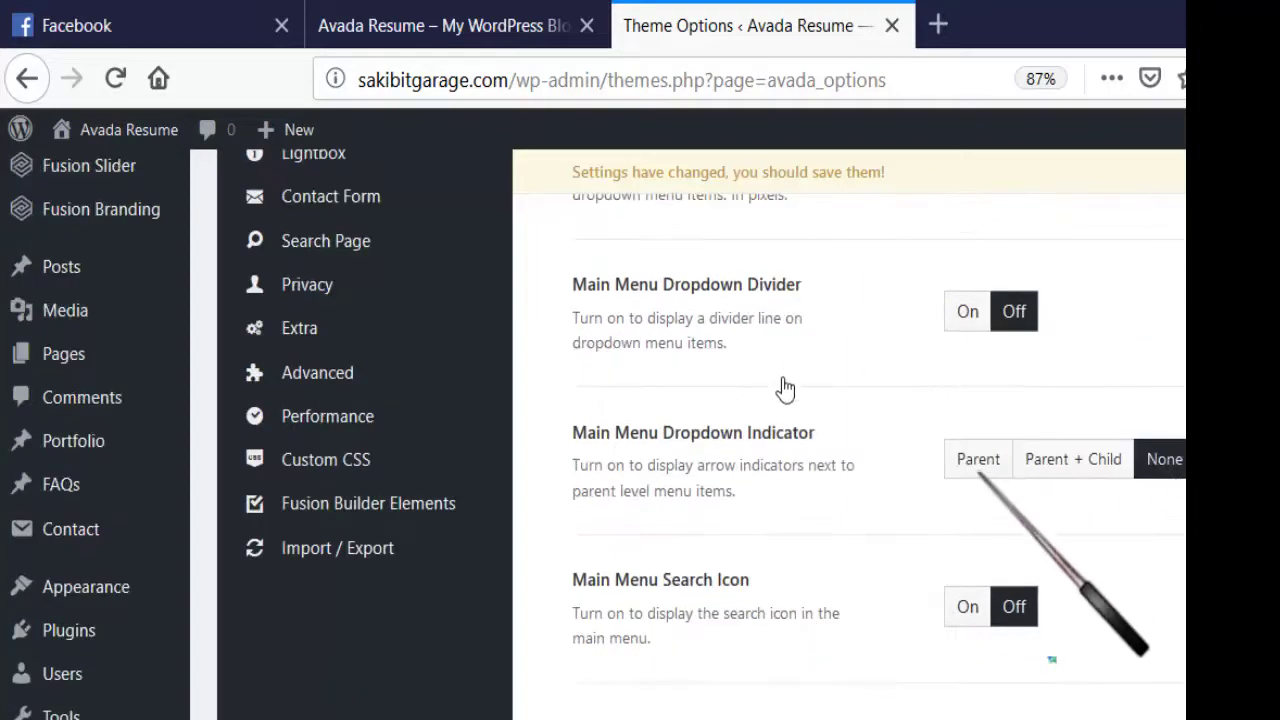
- Turn on Main Menu Icon Circle Borders, and compare the Menu Highlight Label Radius option with the live site's menu
scroll(724, 388, "down", 7)
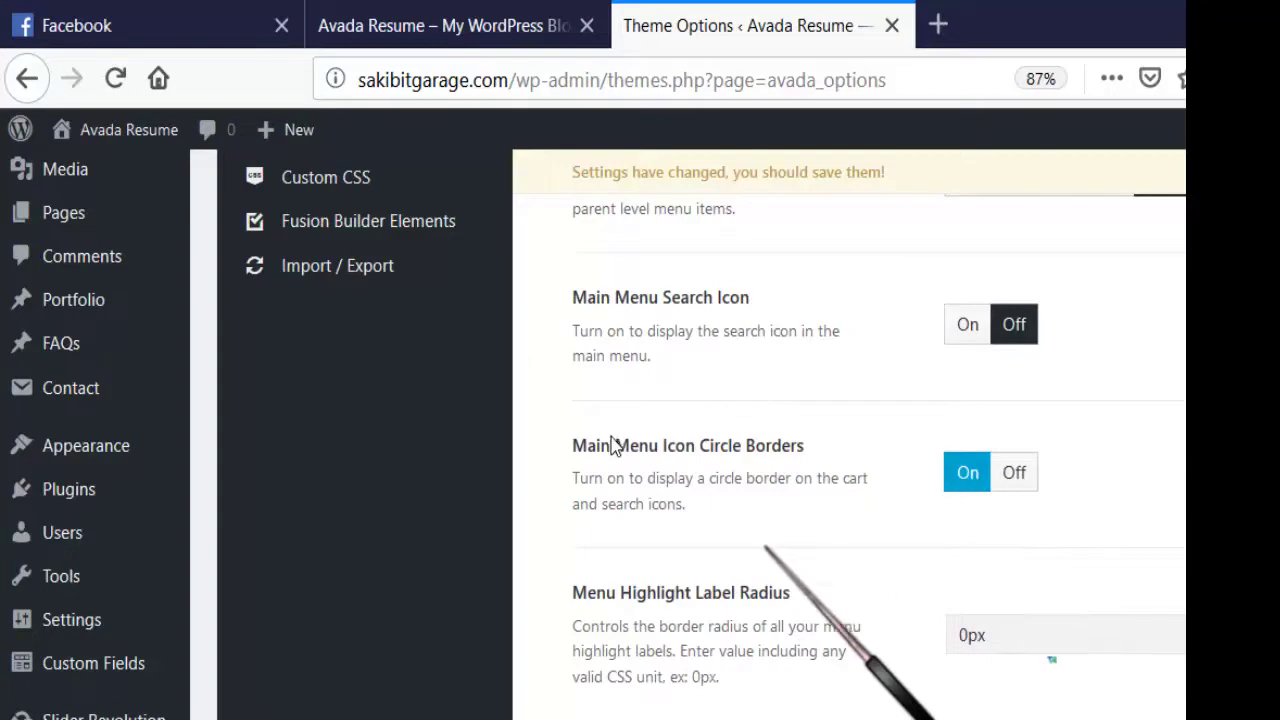
scroll(540, 420, "down", 3)
scroll(579, 396, "down", 3)
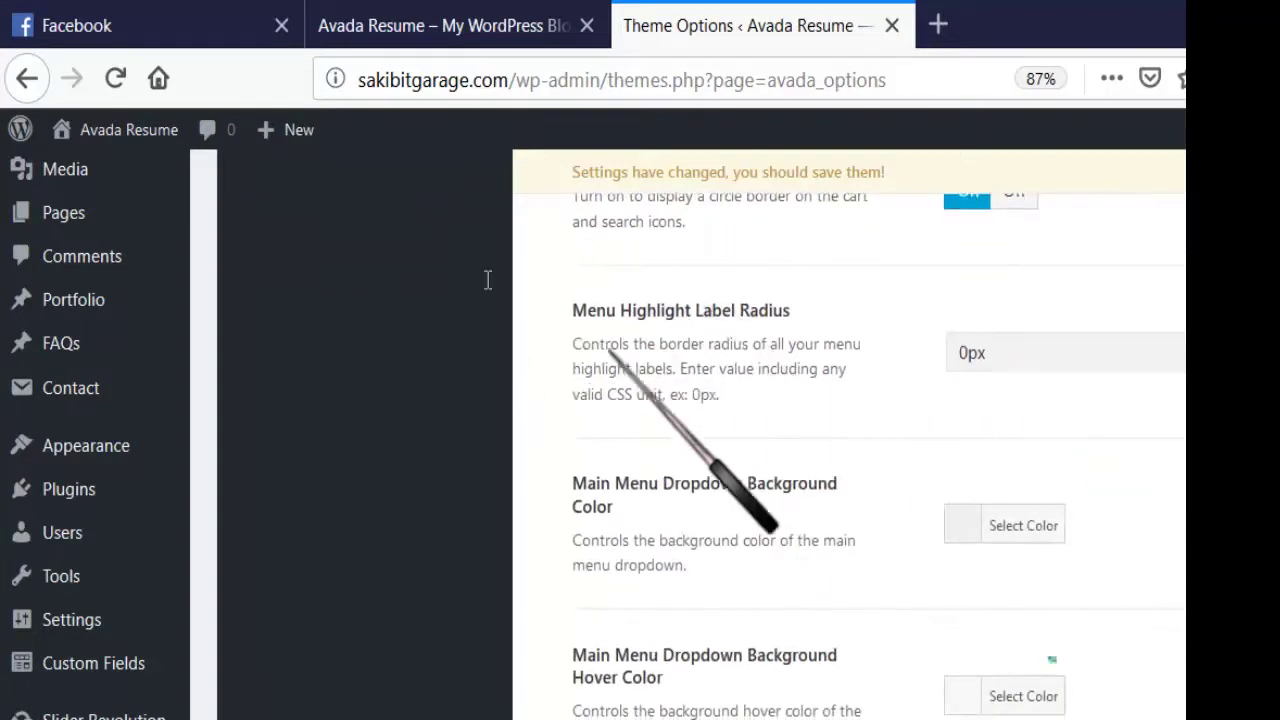
left_click(372, 18)
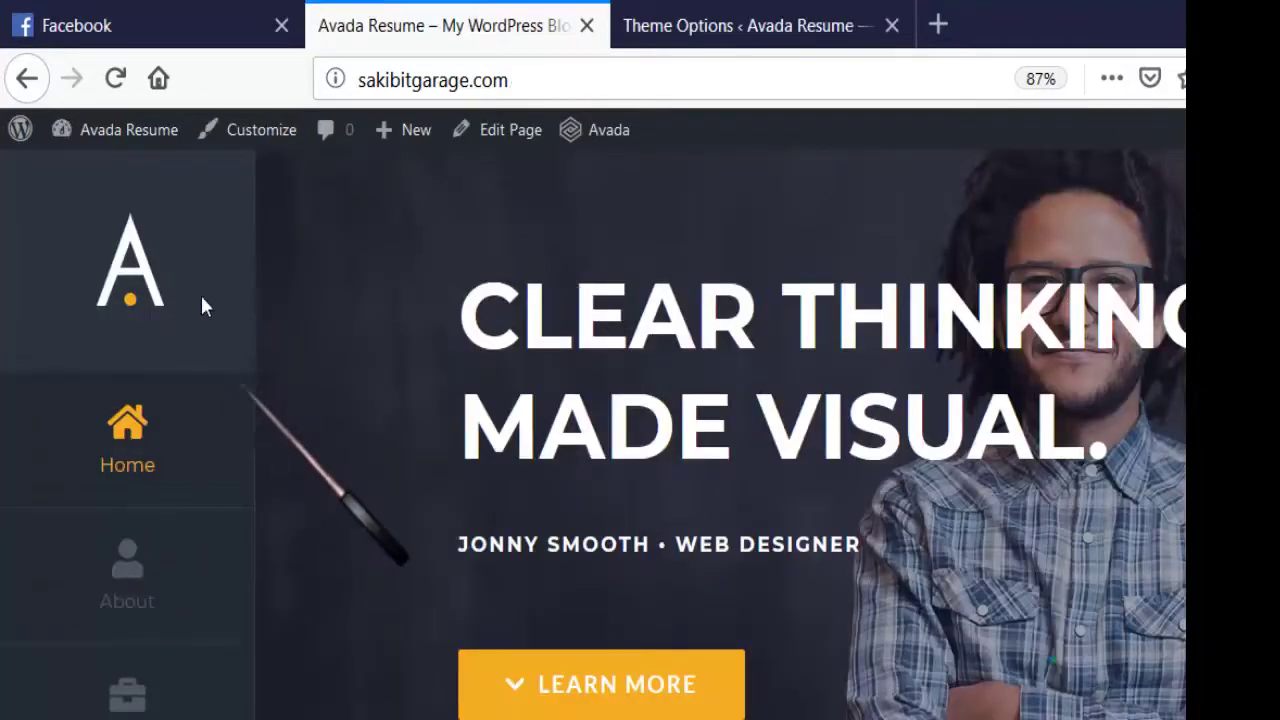
left_click(625, 20)
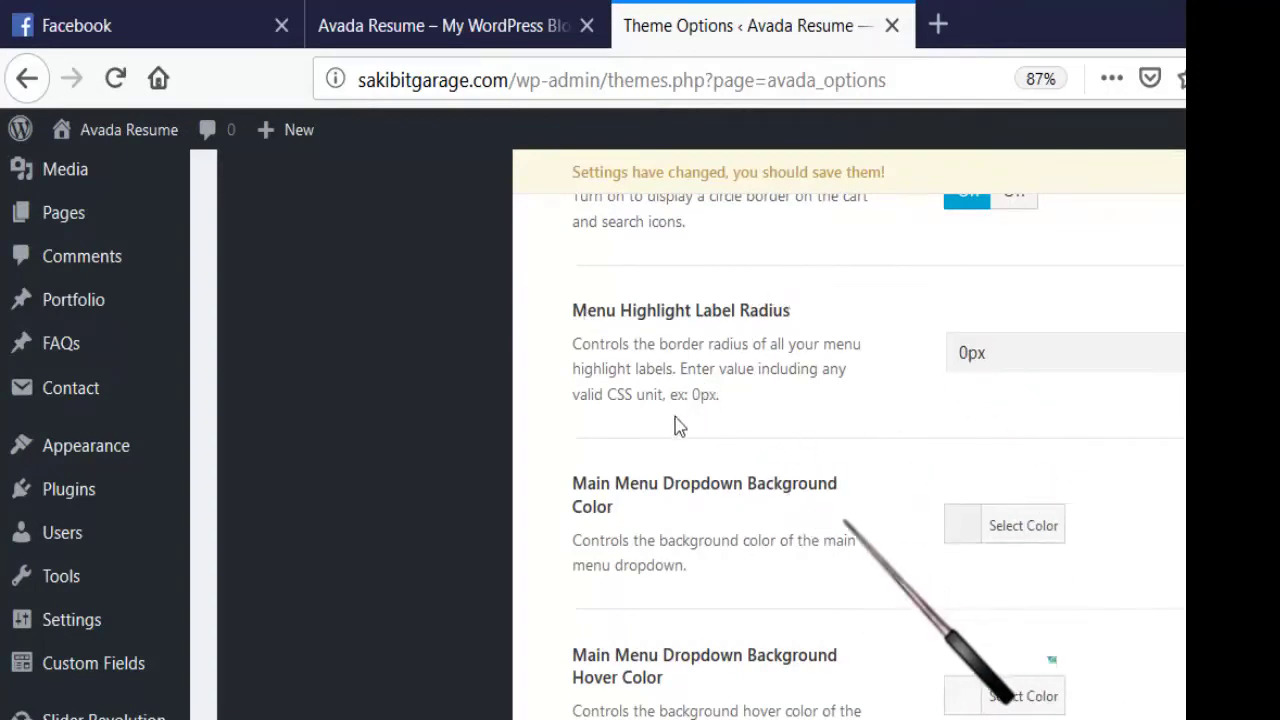
- Review the Main Menu dropdown background, hover and separator color options and the font choices under Menus Typography
scroll(660, 425, "down", 3)
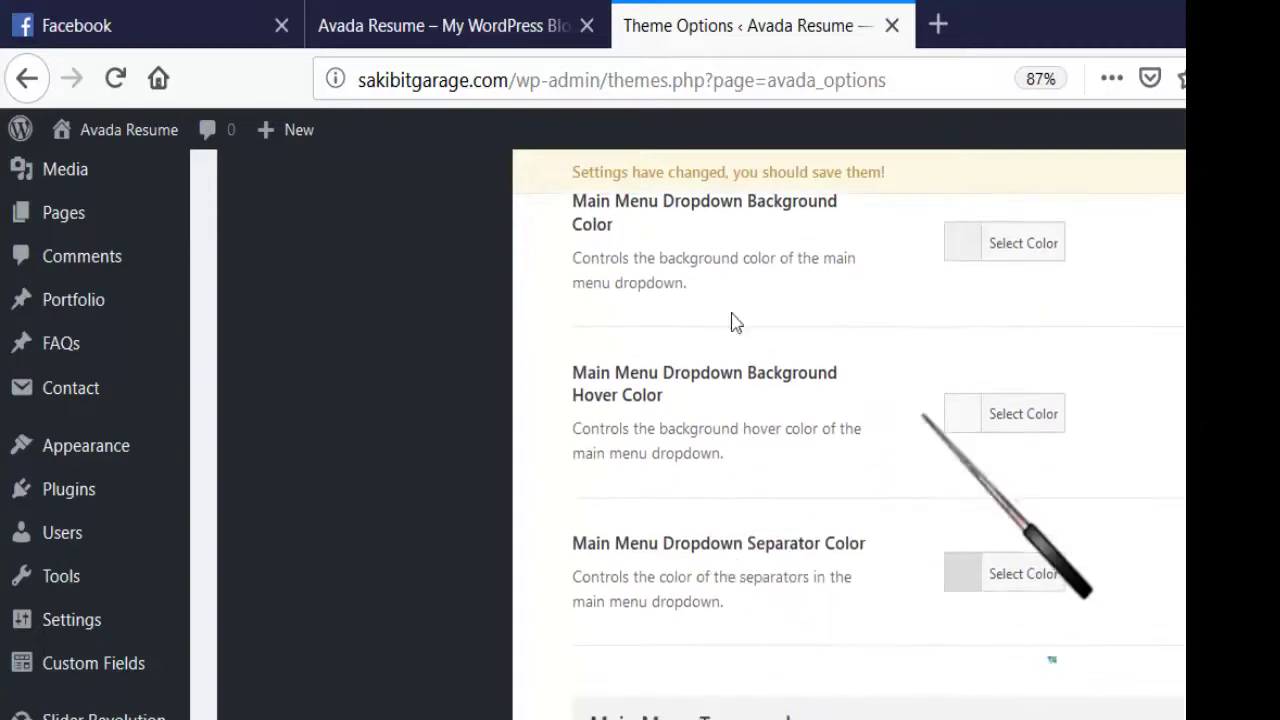
scroll(691, 410, "down", 5)
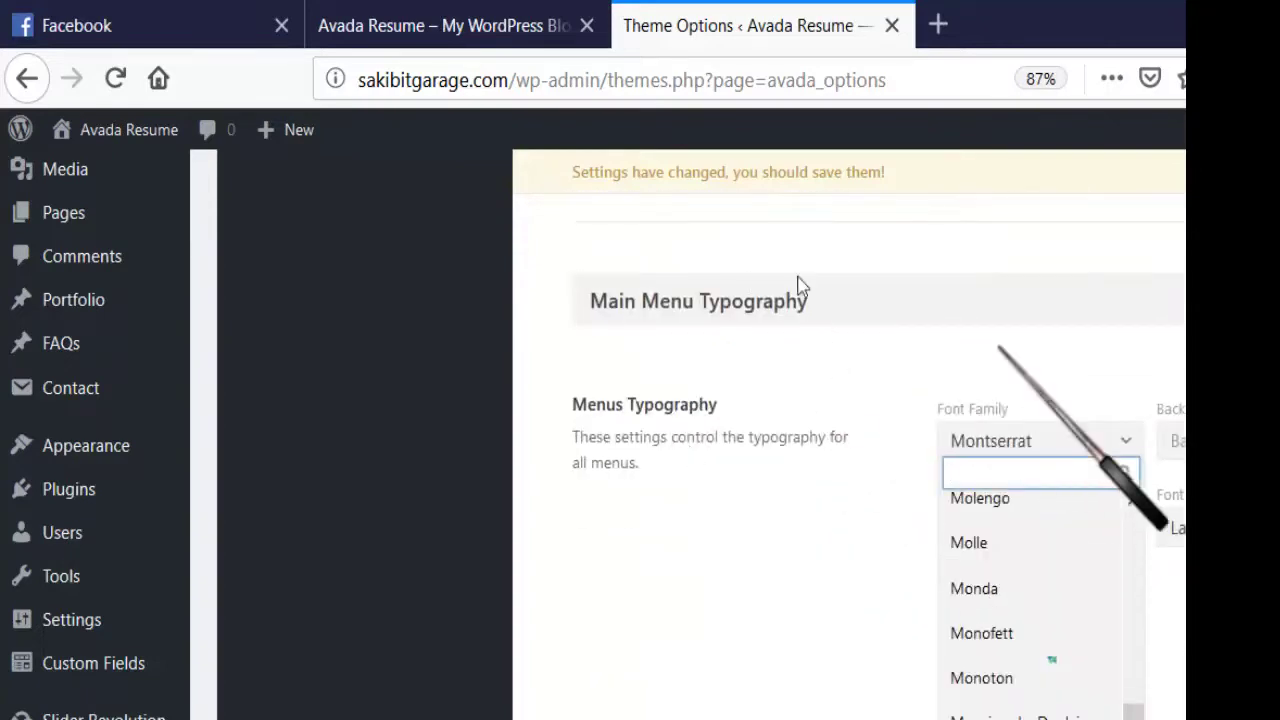
left_click(815, 450)
scroll(925, 415, "down", 3)
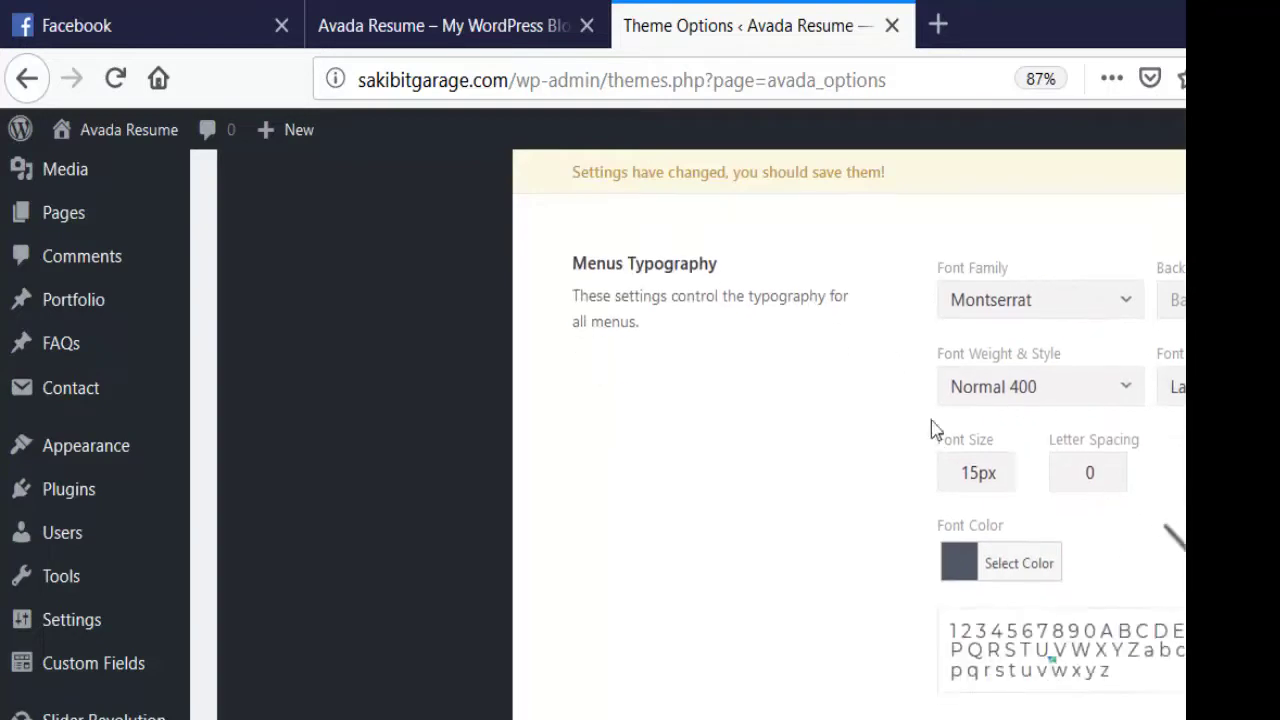
- Compare the Main Menu Font Hover/Active Color and Text Align options with the side menu on the live site
scroll(761, 335, "down", 3)
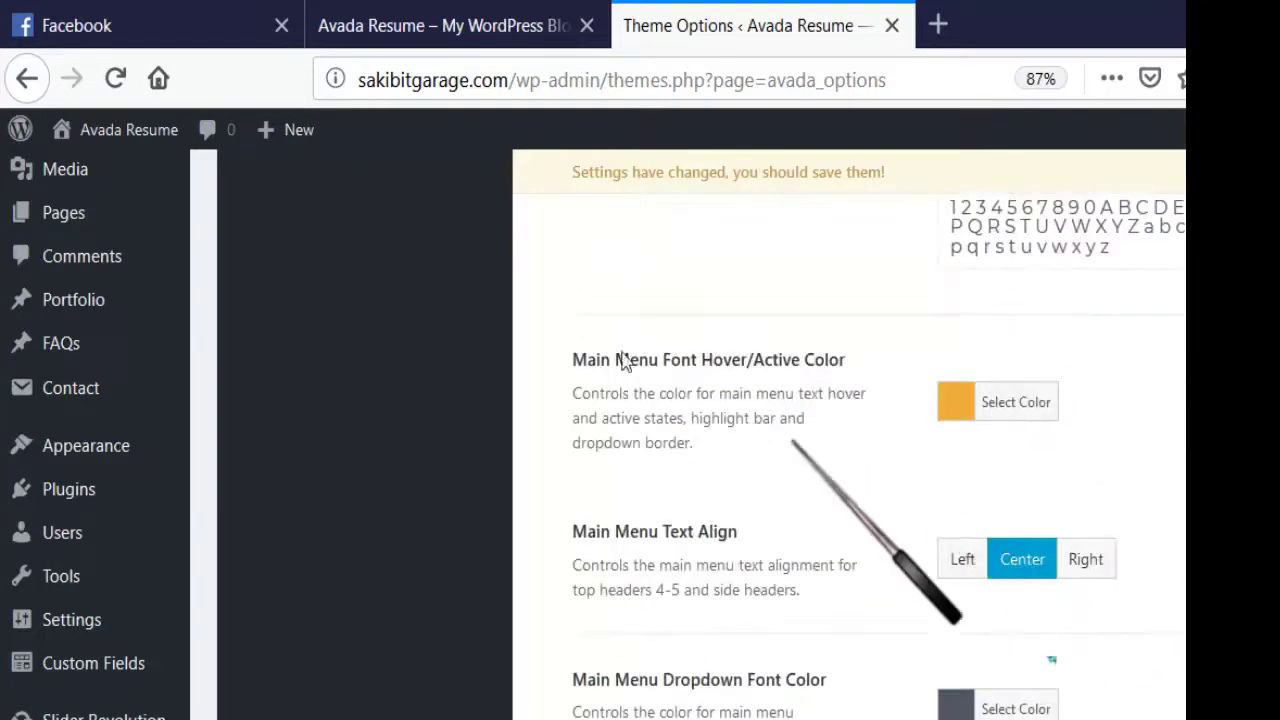
left_click(395, 24)
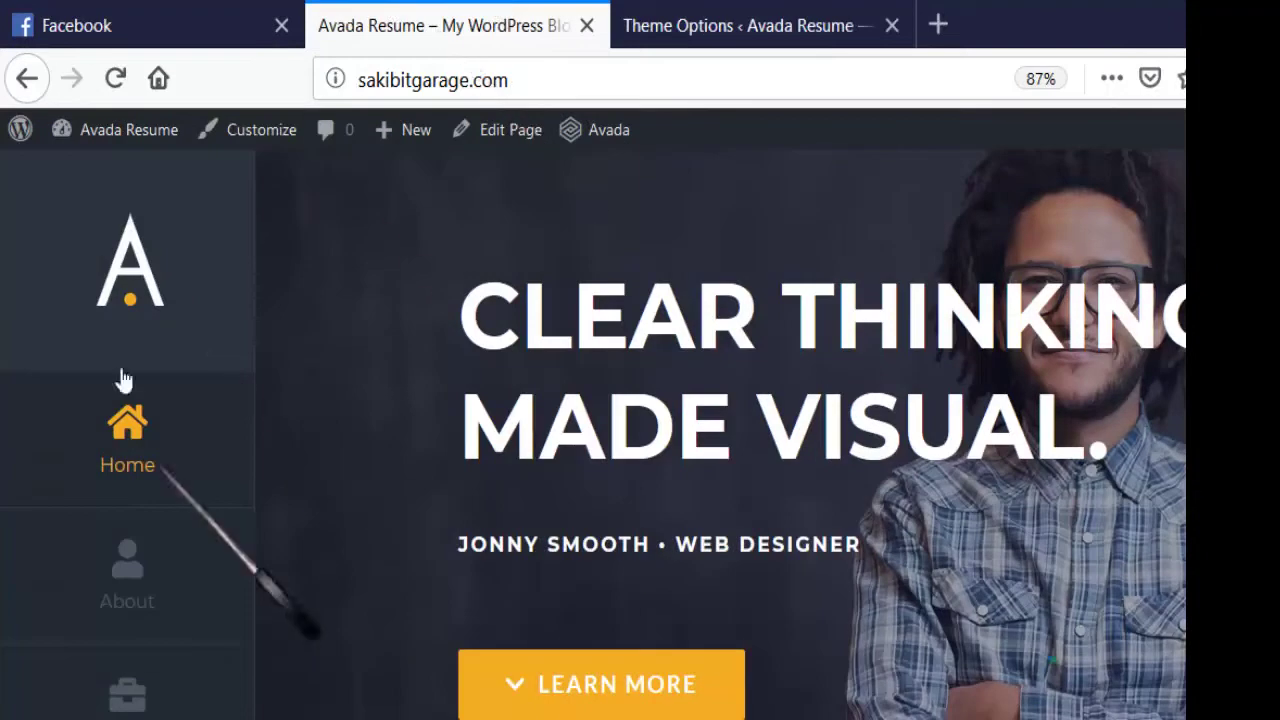
left_click(650, 25)
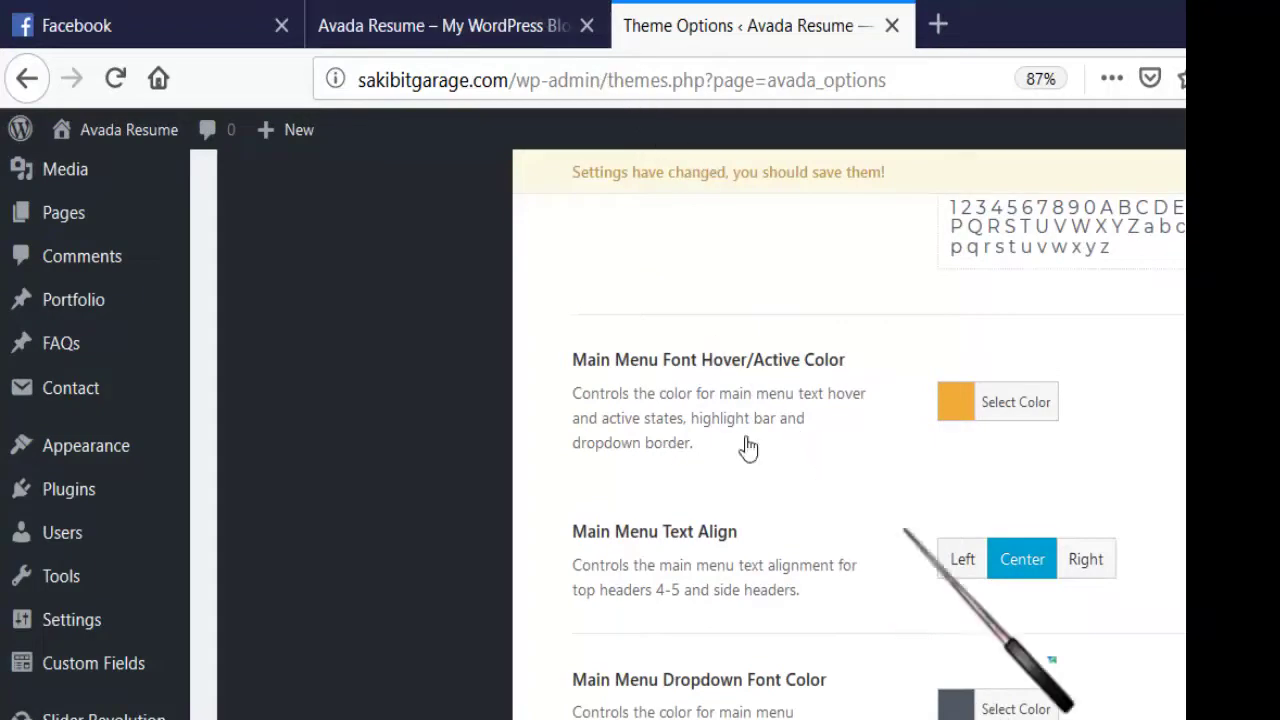
left_click(410, 14)
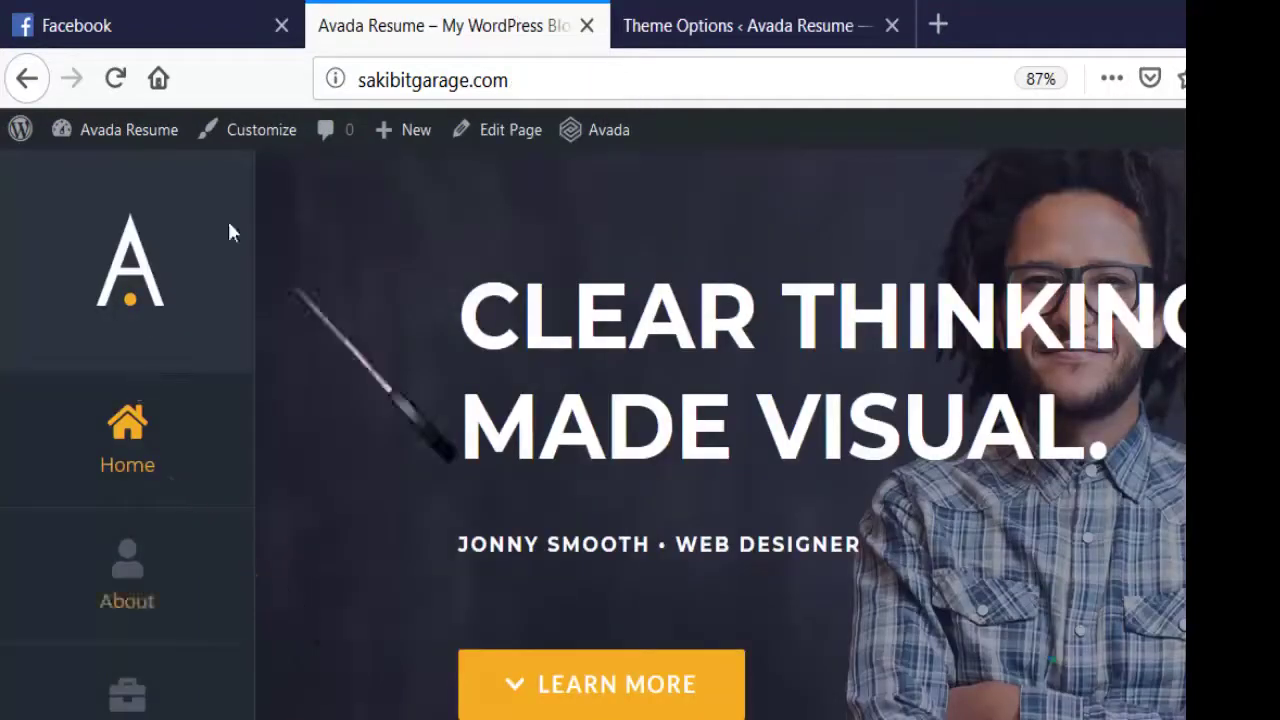
left_click(650, 25)
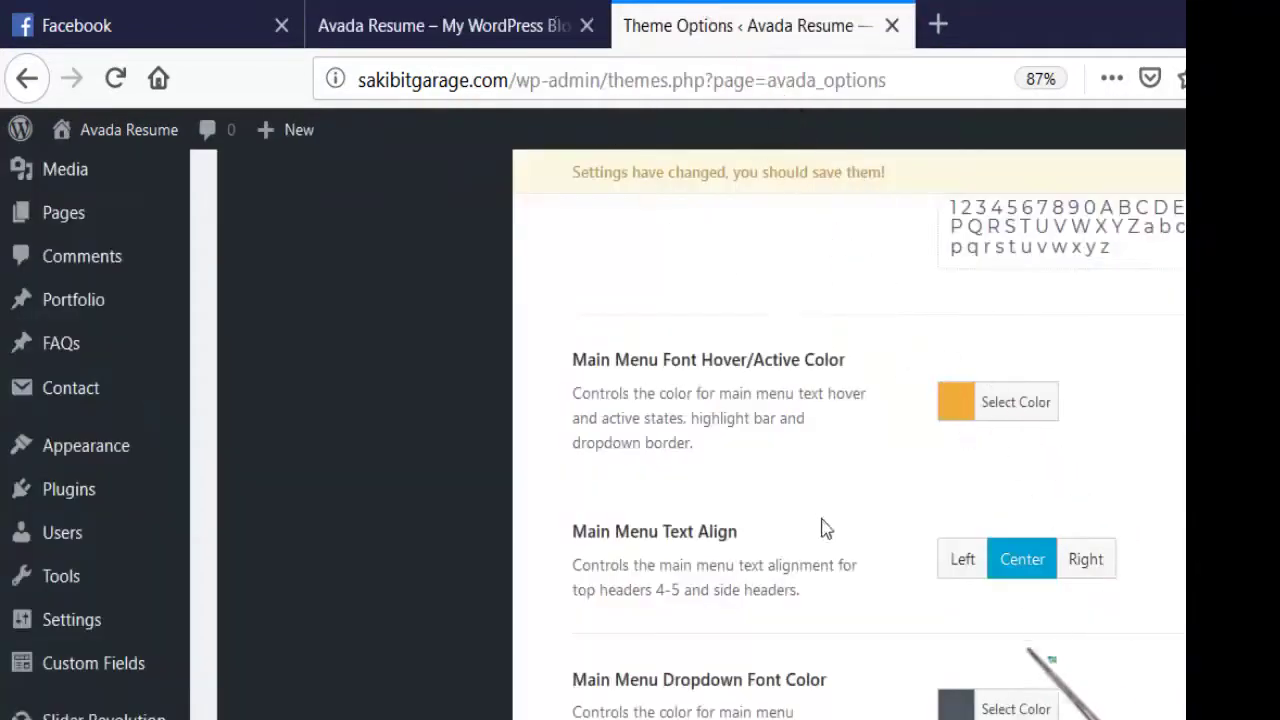
- Review the Main Menu Dropdown Font Color, Dropdown Font Size and Side Navigation Font Size options, and save the theme options
scroll(830, 430, "down", 2)
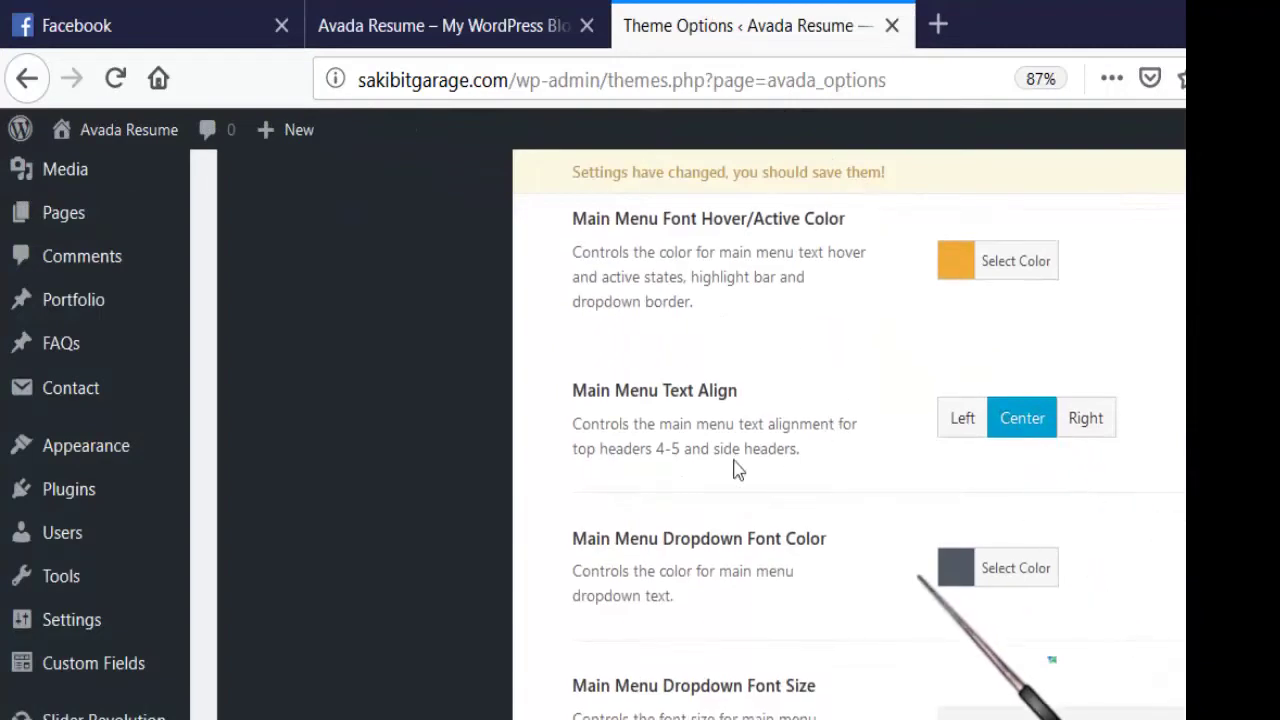
scroll(760, 465, "down", 4)
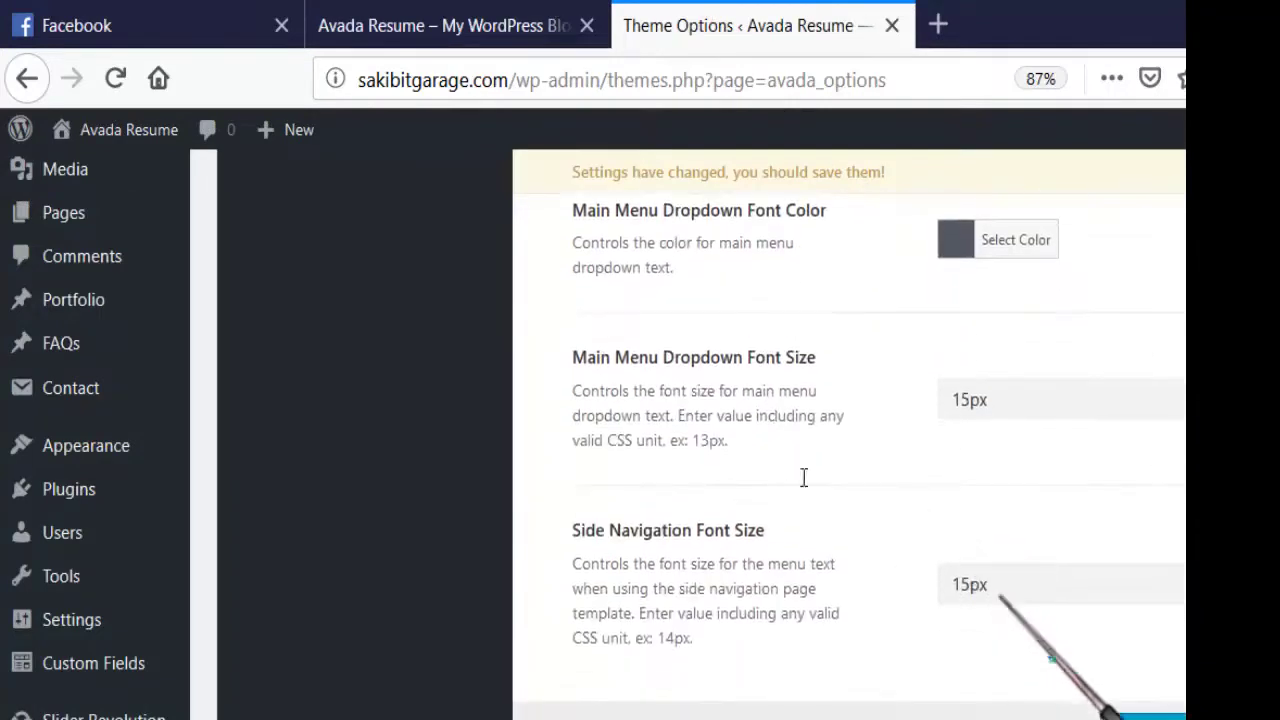
key("ctrl+s")
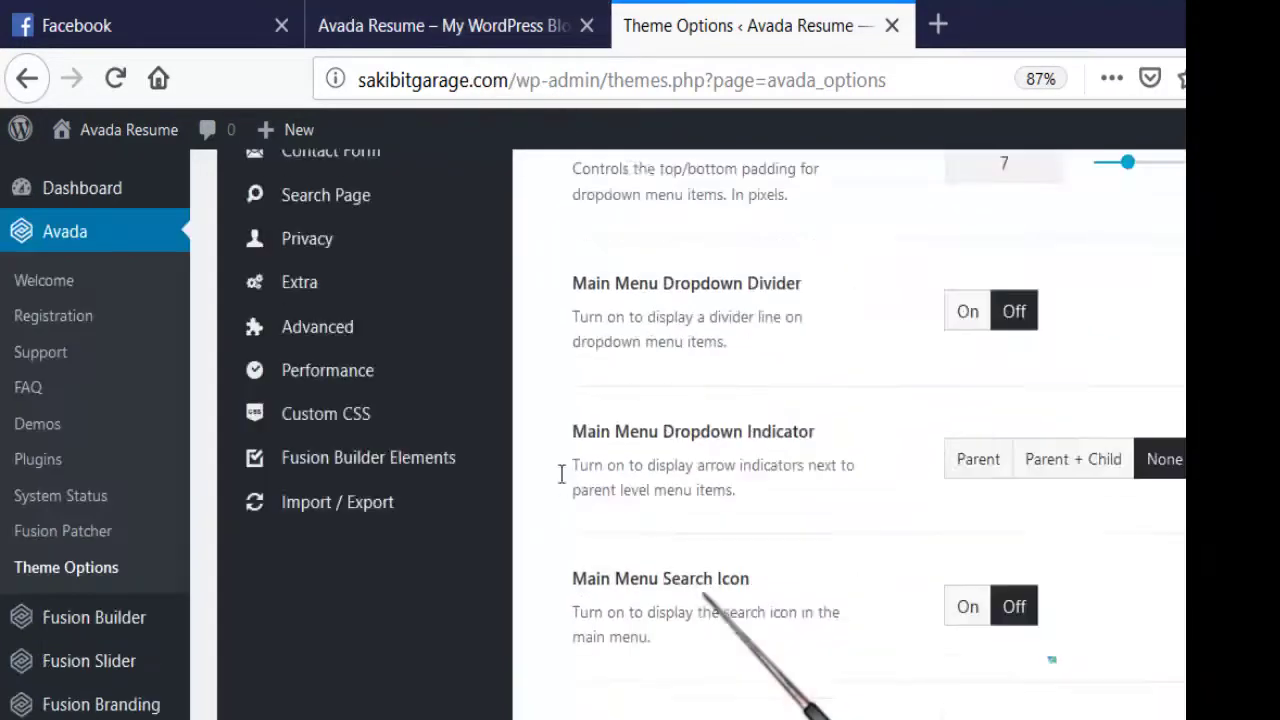
- Examine the side menu items and their hover color on the live Avada Resume site against the Main Menu options
left_click(392, 20)
left_click(135, 72)
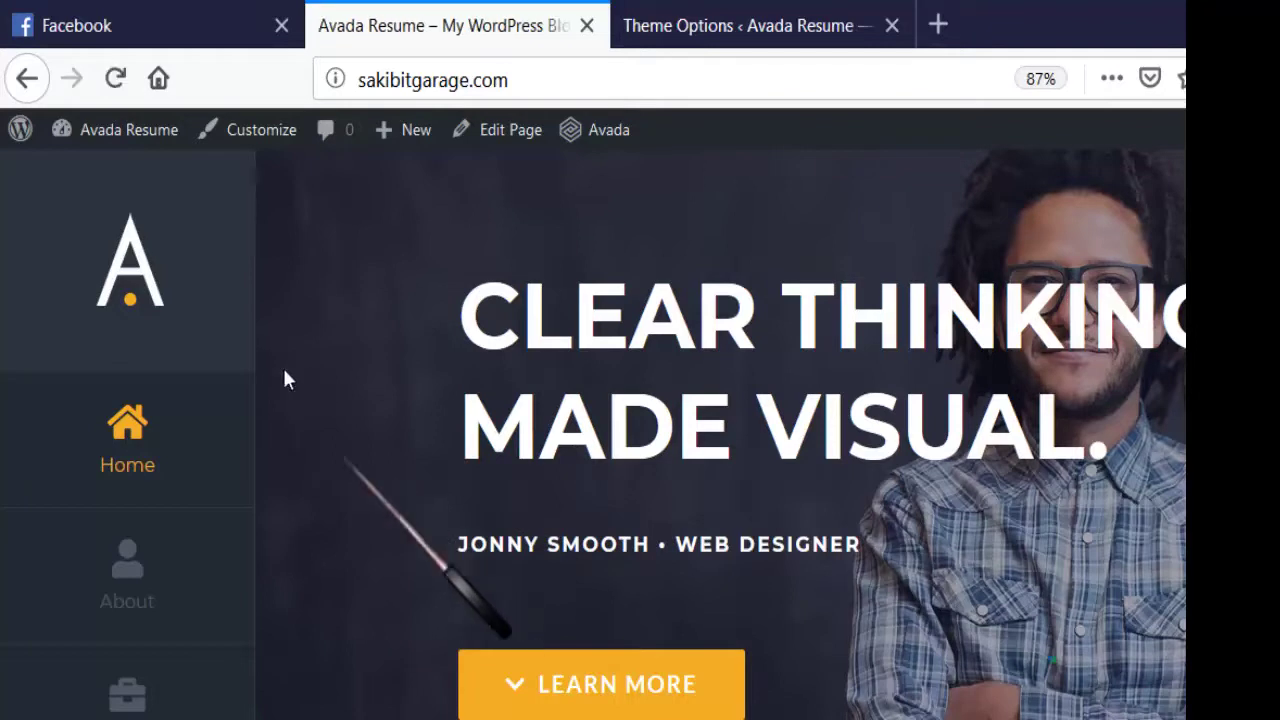
scroll(165, 540, "down", 1)
scroll(171, 552, "down", 5)
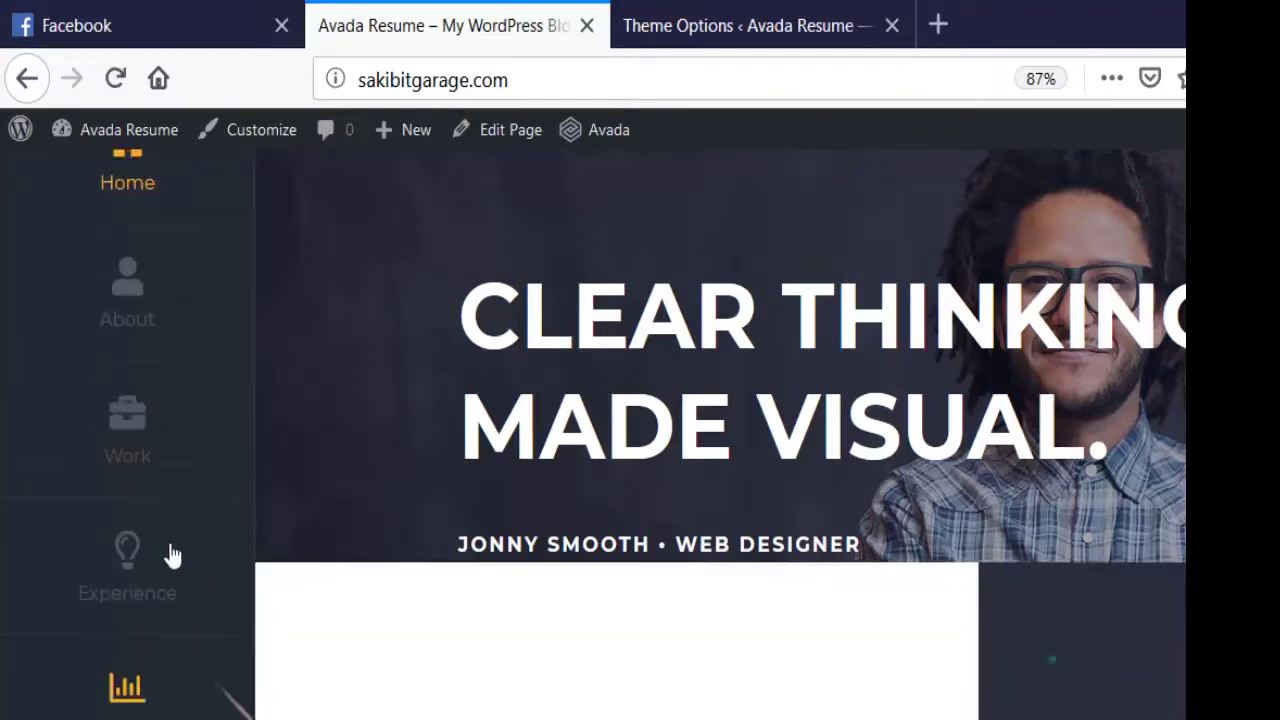
scroll(171, 554, "up", 6)
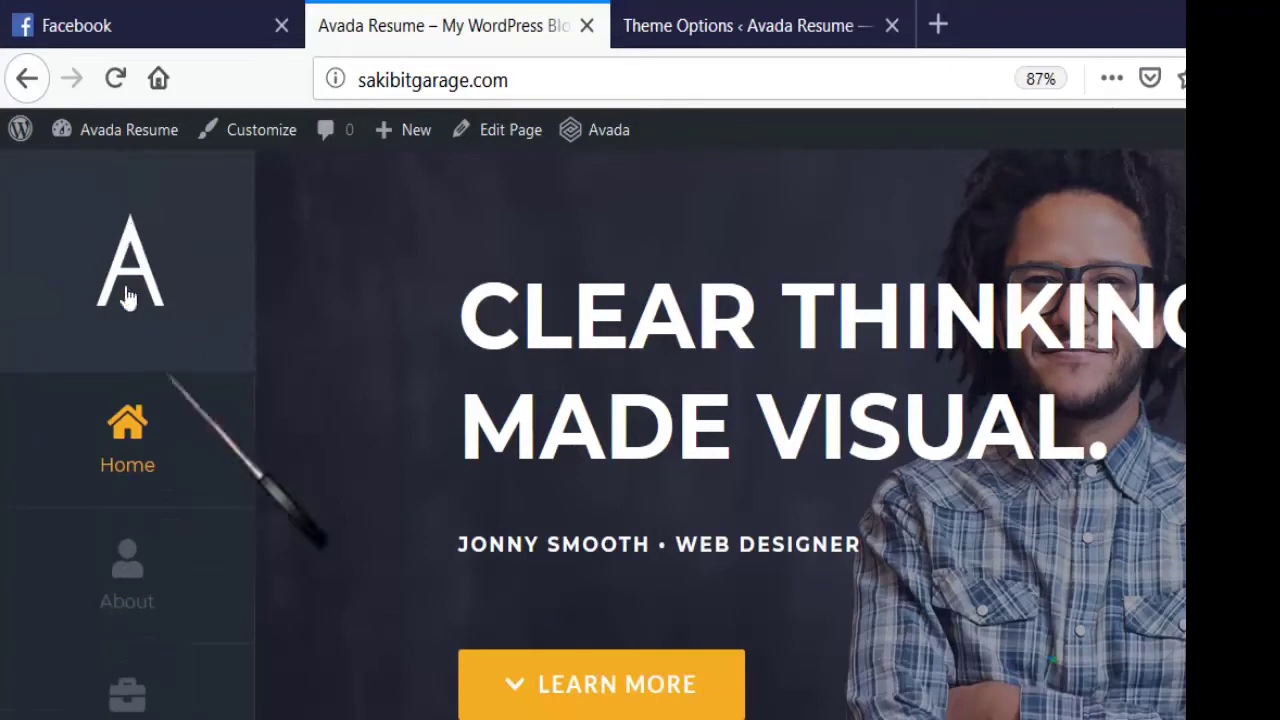
left_click(700, 25)
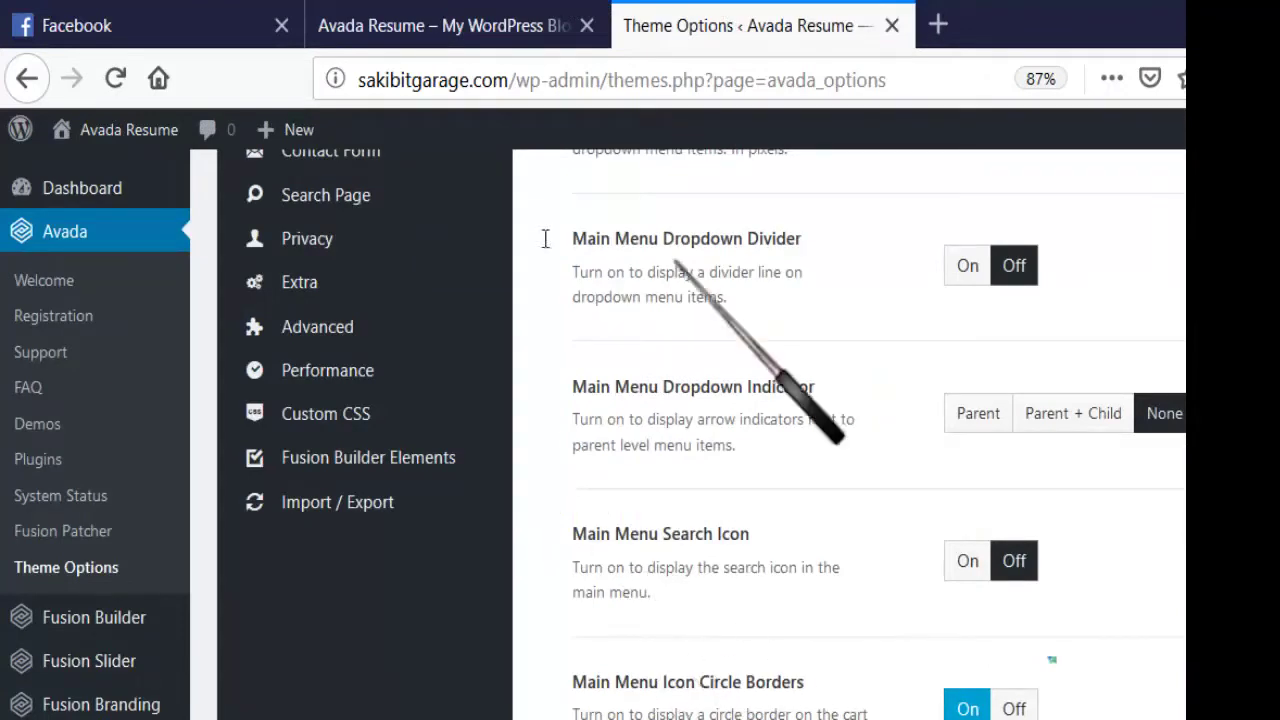
left_click(445, 25)
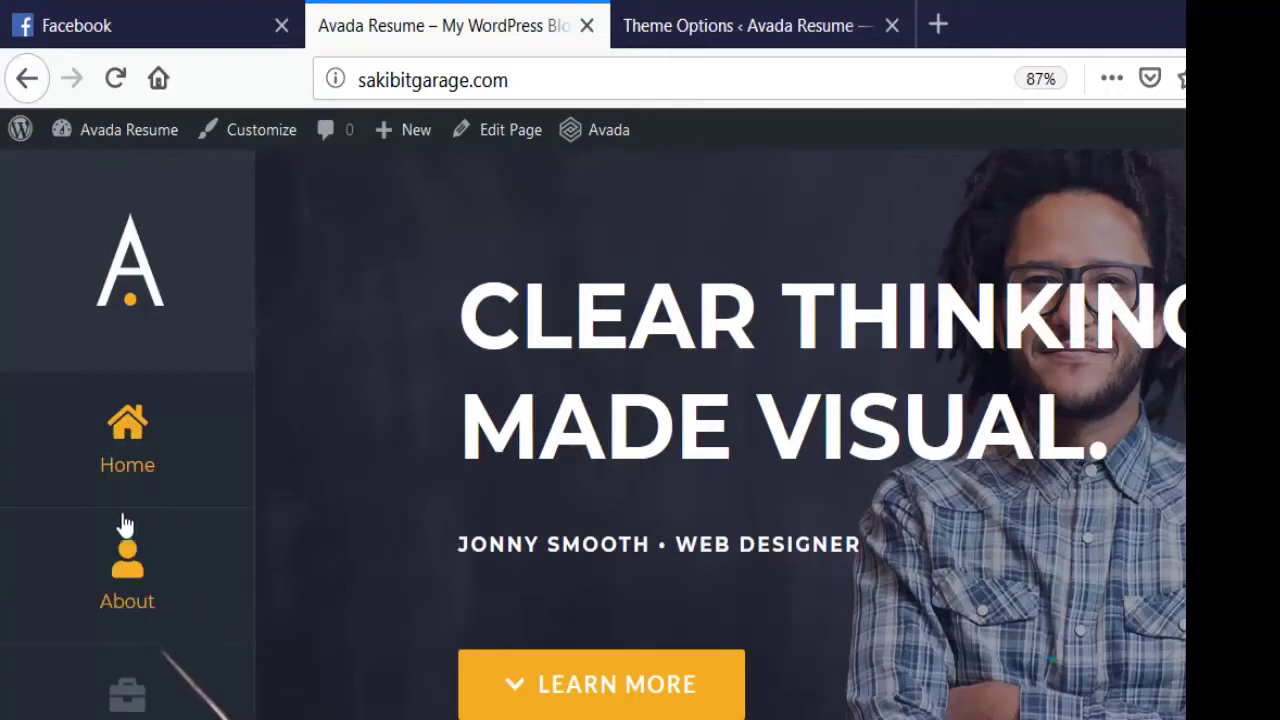
scroll(123, 524, "down", 3)
scroll(123, 528, "up", 3)
scroll(130, 515, "down", 5)
scroll(137, 505, "down", 2)
scroll(137, 500, "up", 10)
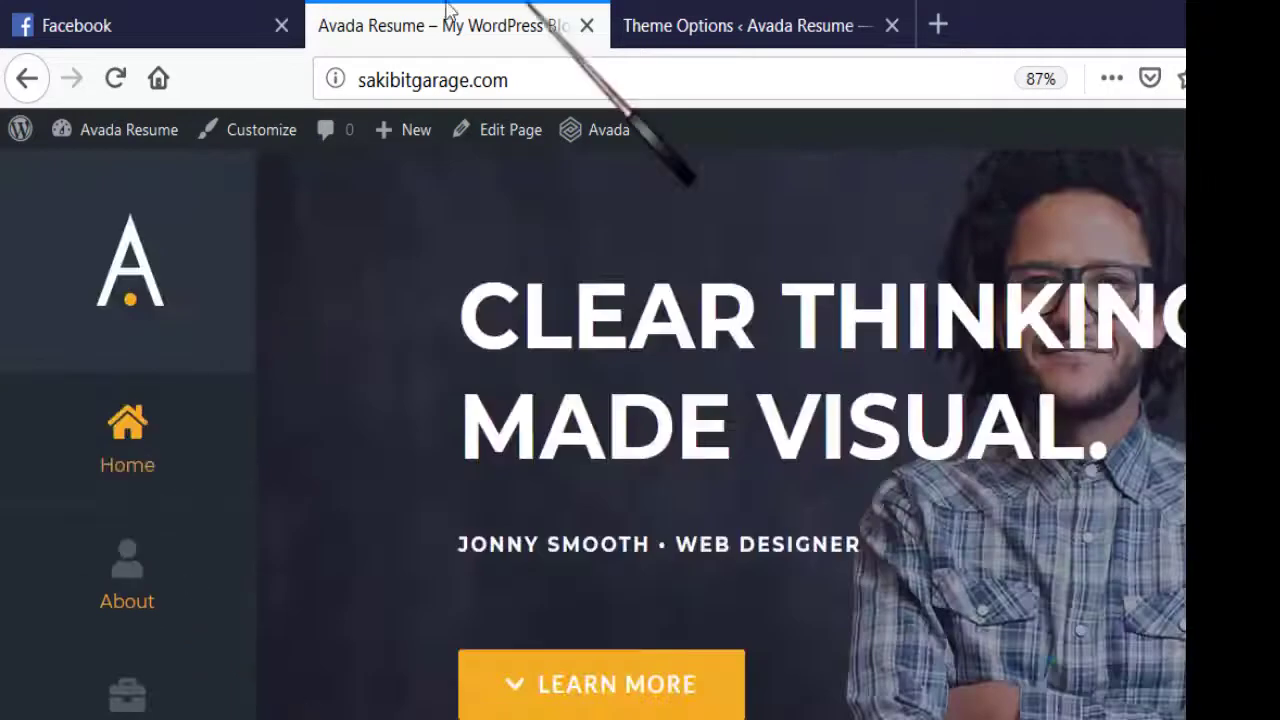
left_click(780, 25)
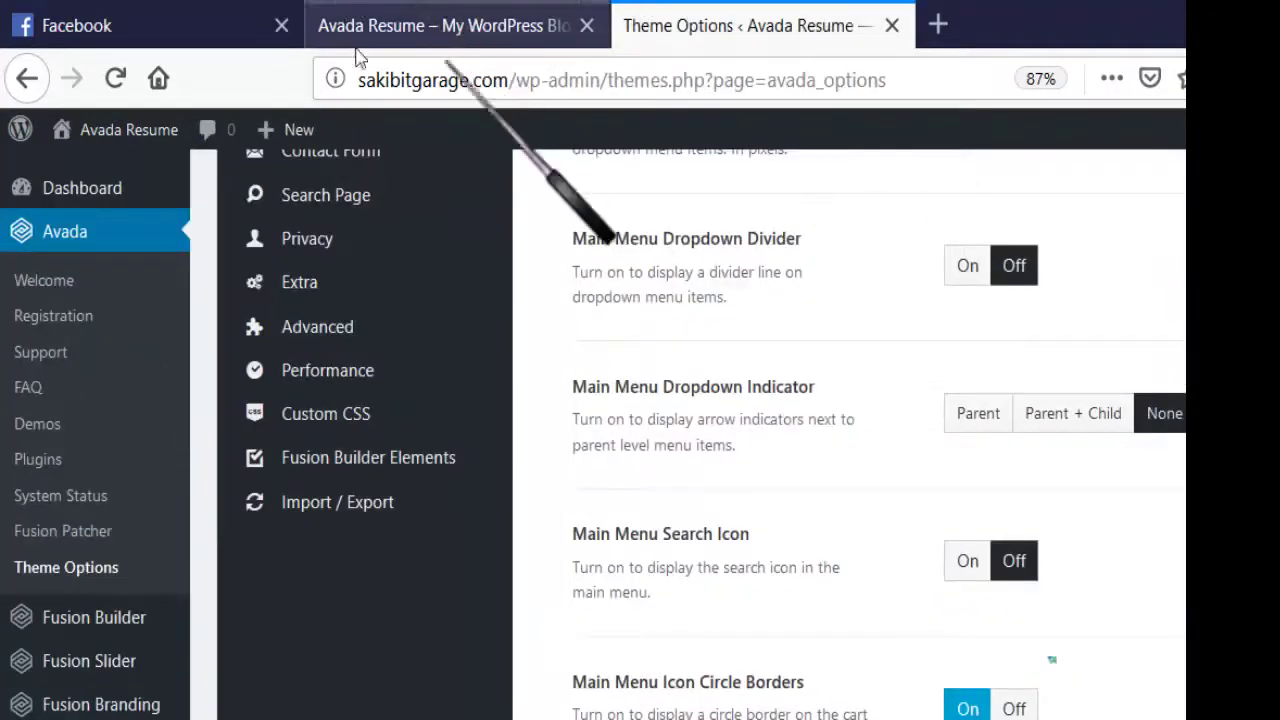
- Save the Main Menu Font Hover/Active Color as red and reload the live Avada Resume site to check the side menu
scroll(328, 370, "up", 10)
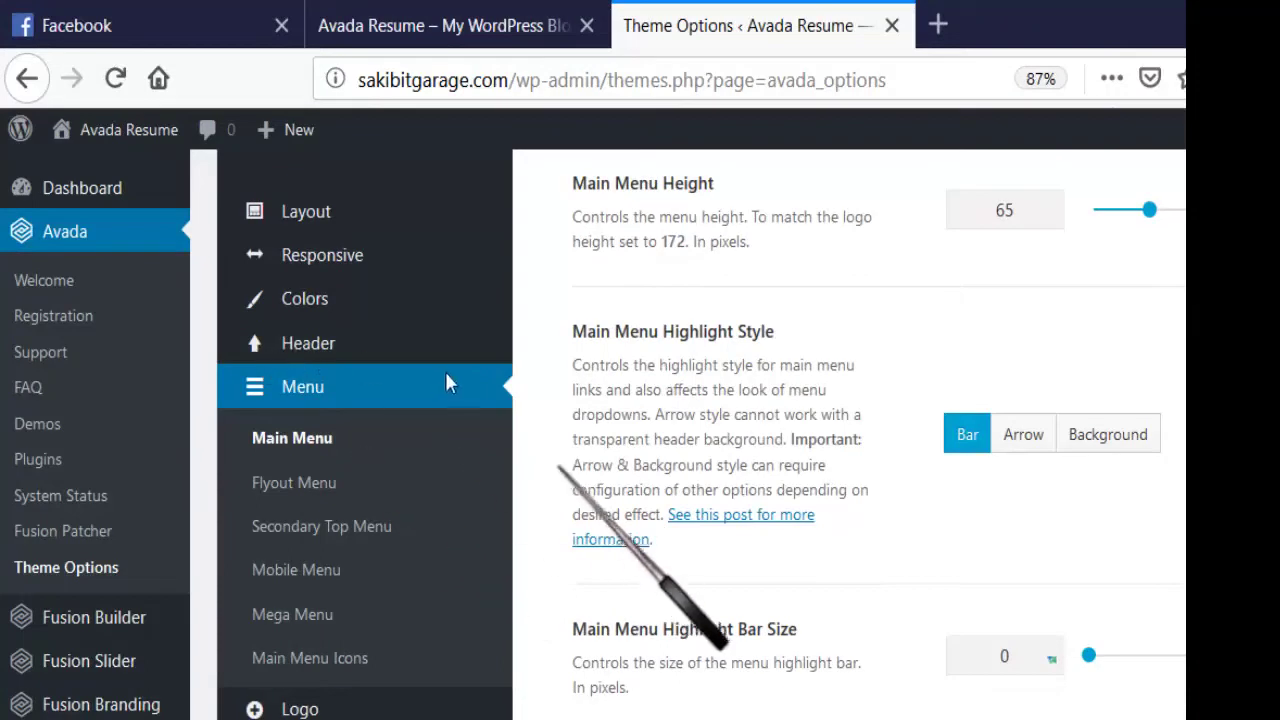
scroll(580, 425, "down", 10)
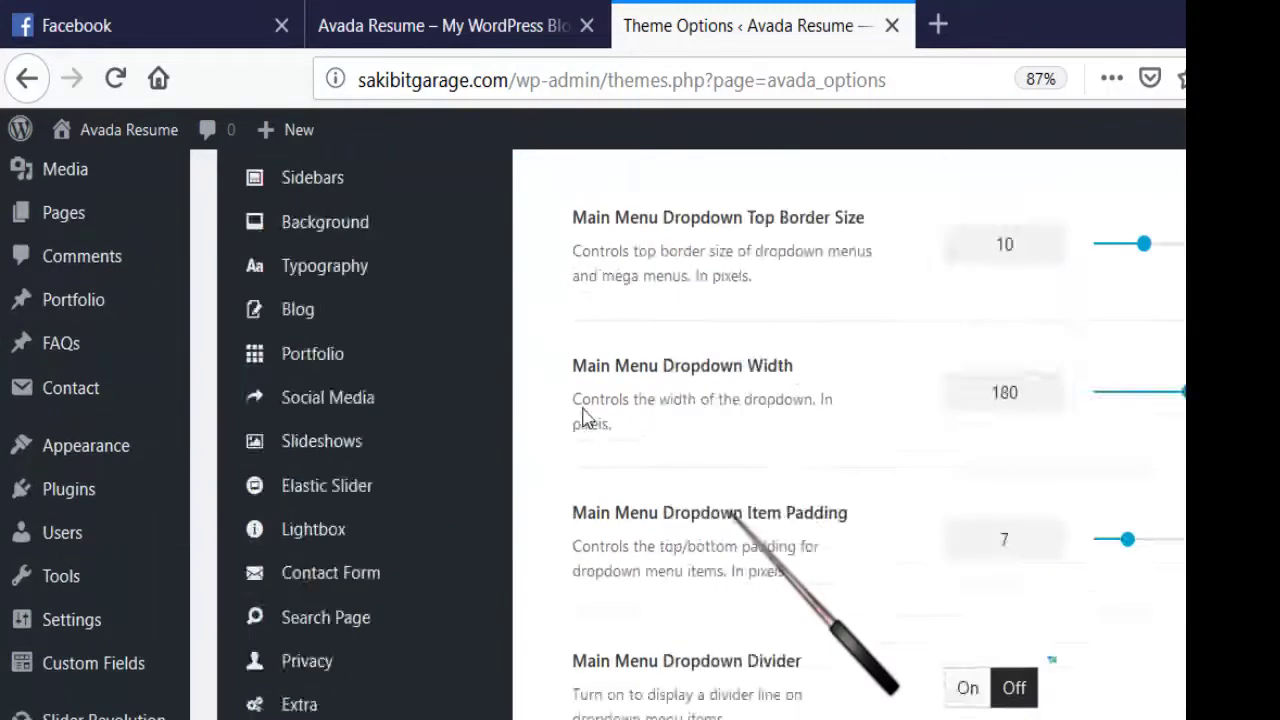
scroll(595, 435, "down", 15)
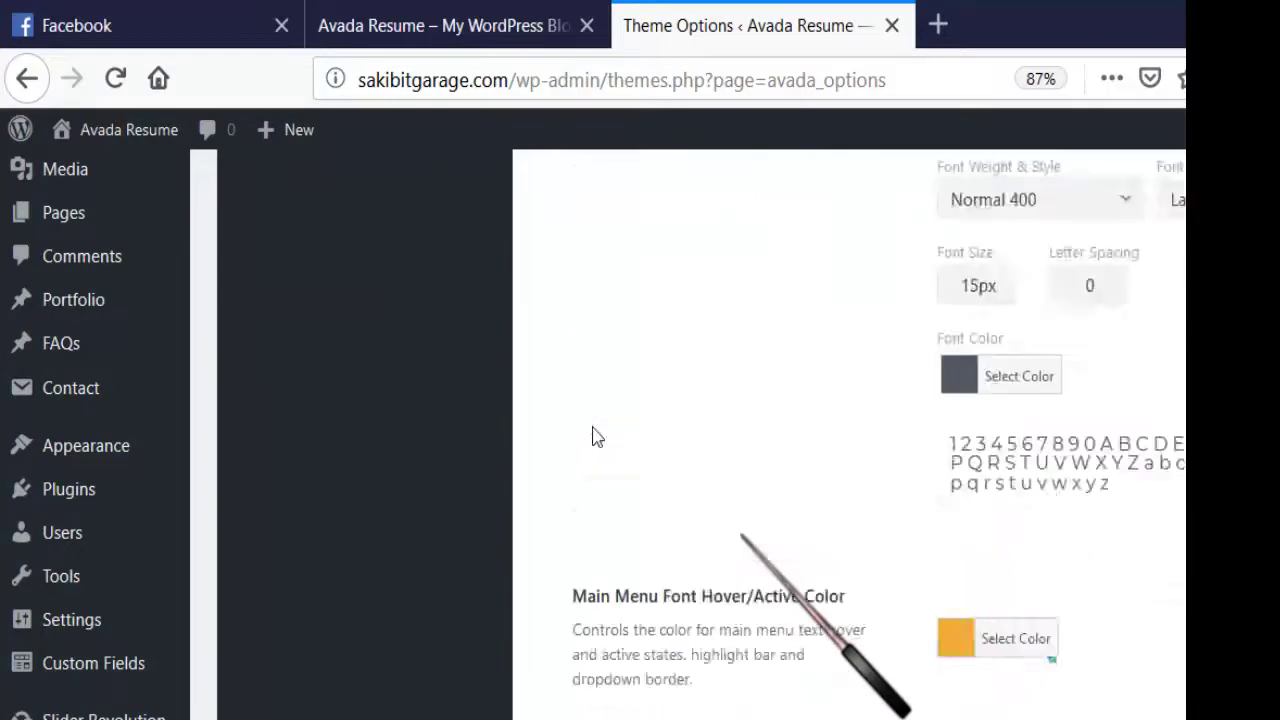
scroll(595, 427, "up", 5)
scroll(595, 427, "down", 10)
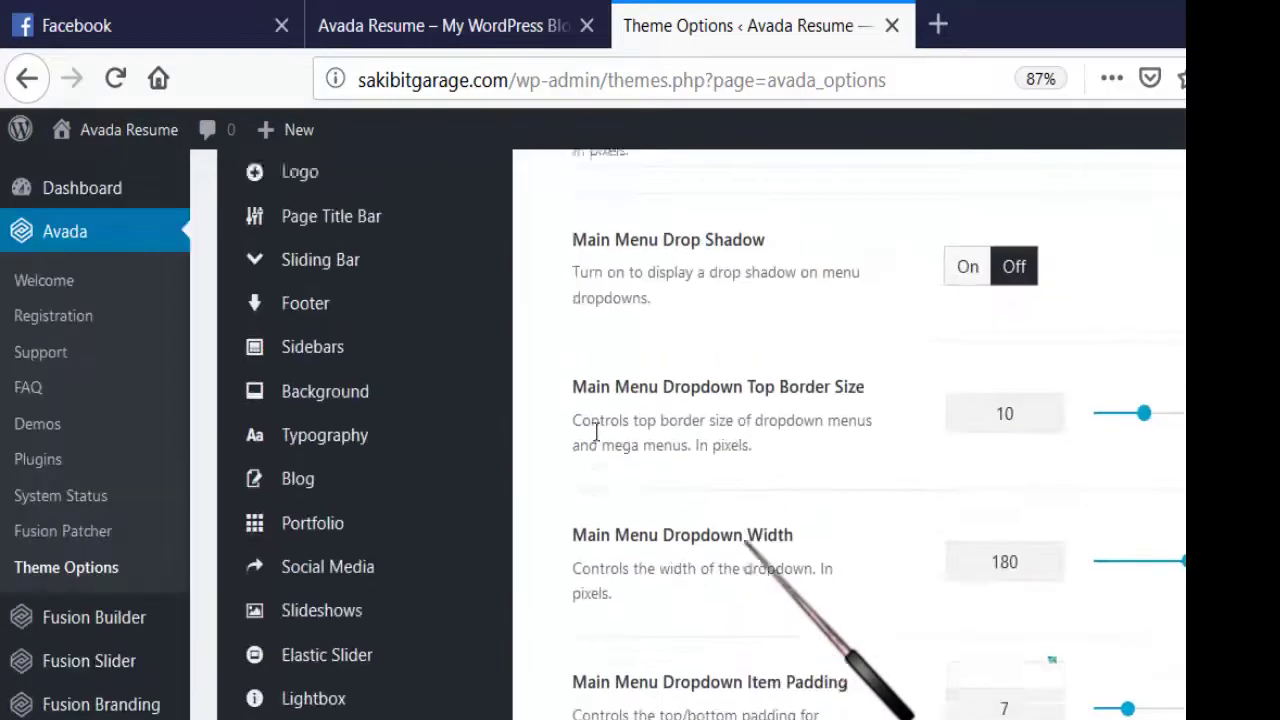
scroll(597, 440, "up", 5)
scroll(597, 440, "down", 10)
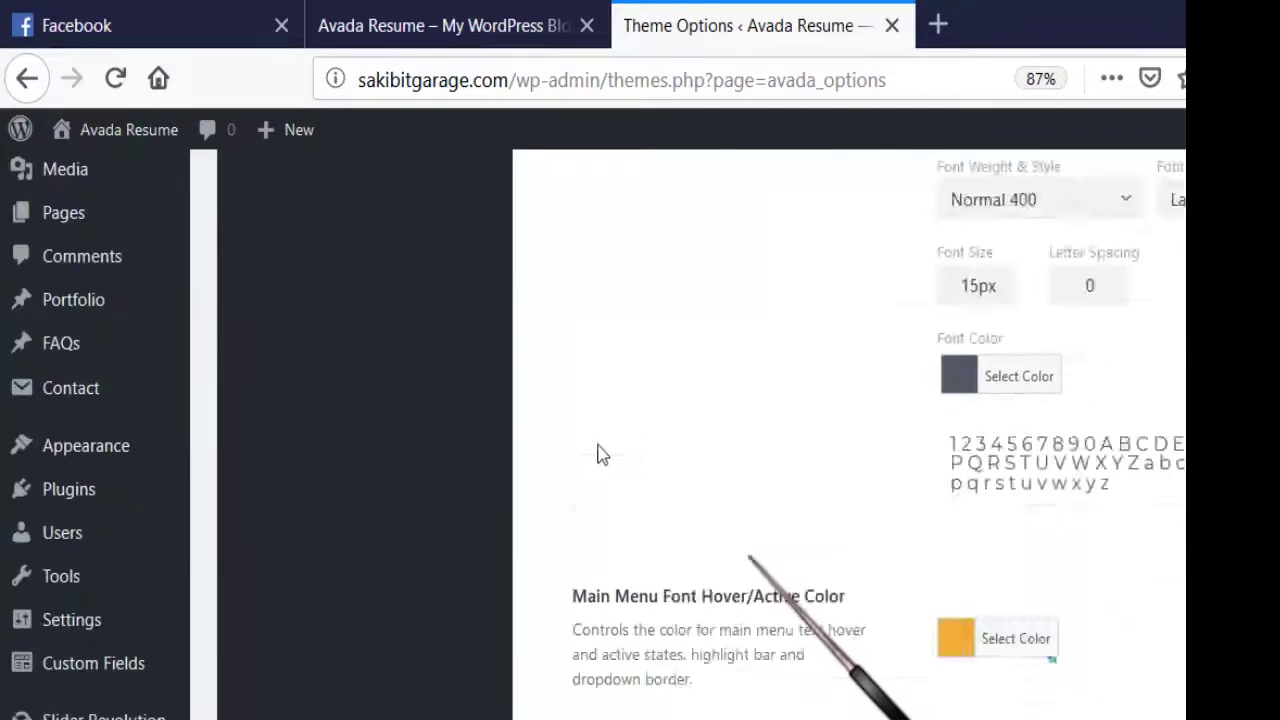
scroll(597, 446, "up", 5)
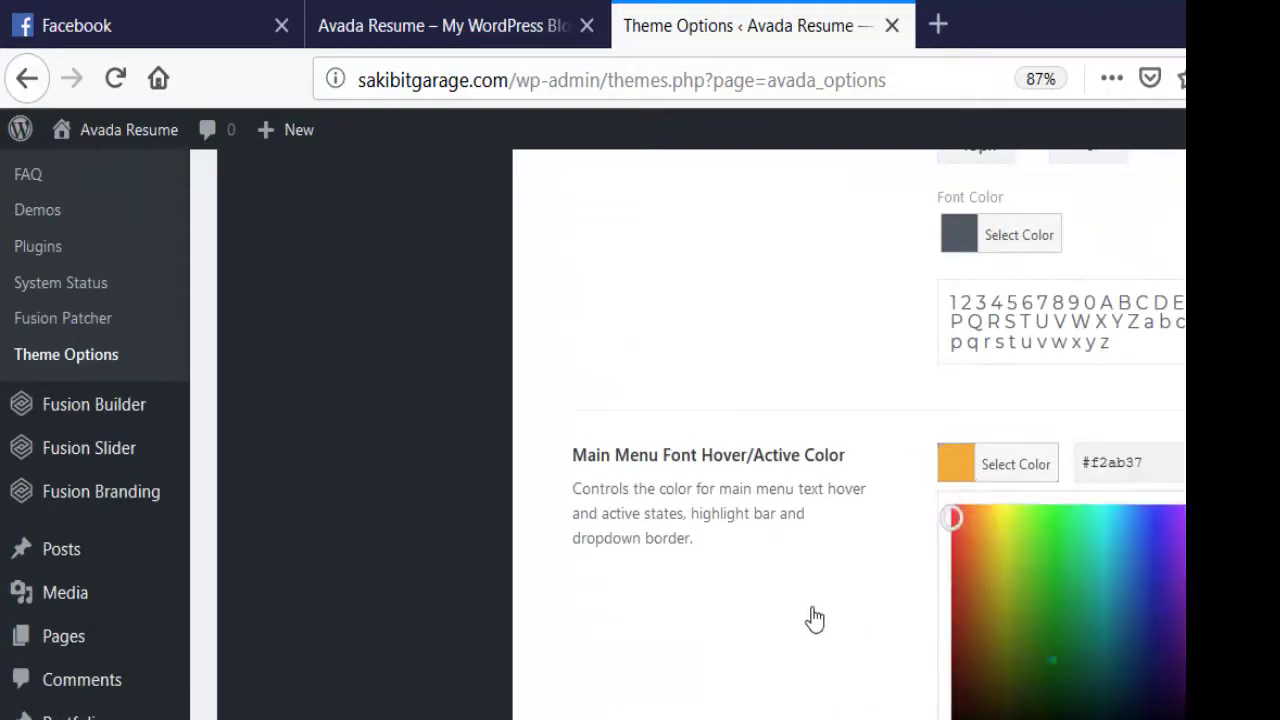
left_click(519, 434)
scroll(566, 434, "down", 5)
scroll(566, 429, "up", 5)
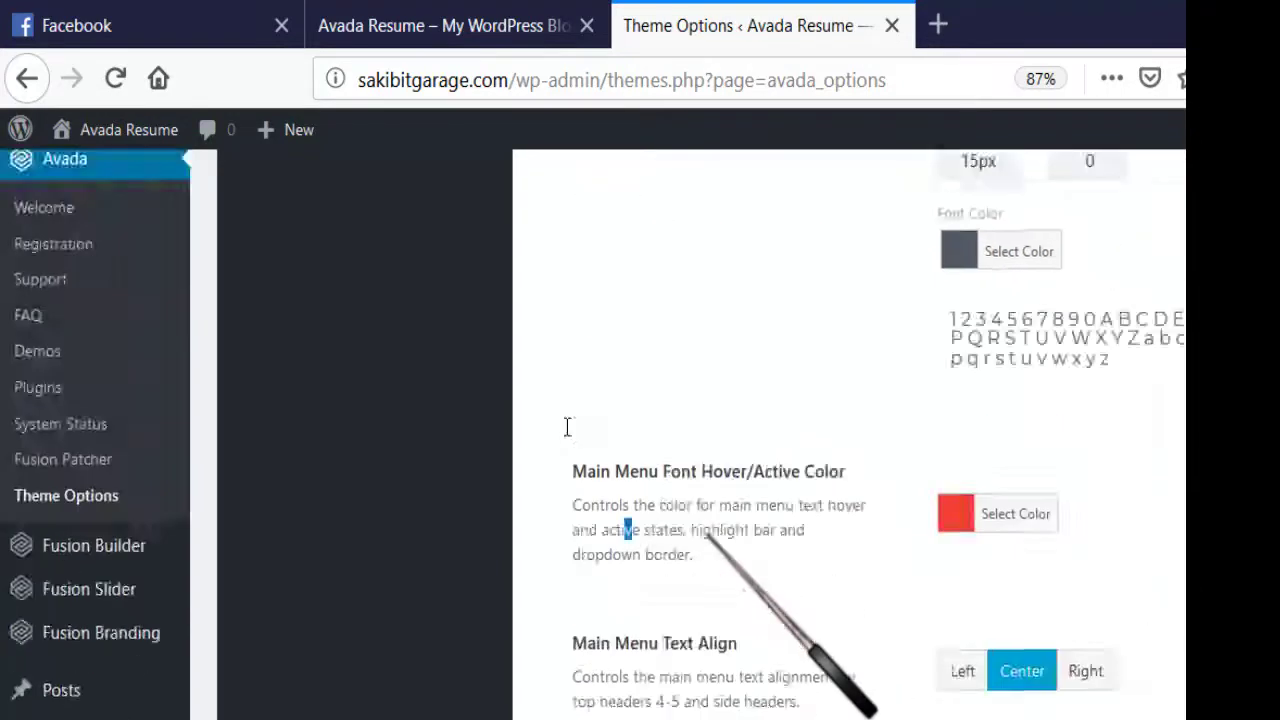
scroll(566, 429, "down", 5)
scroll(920, 560, "down", 1)
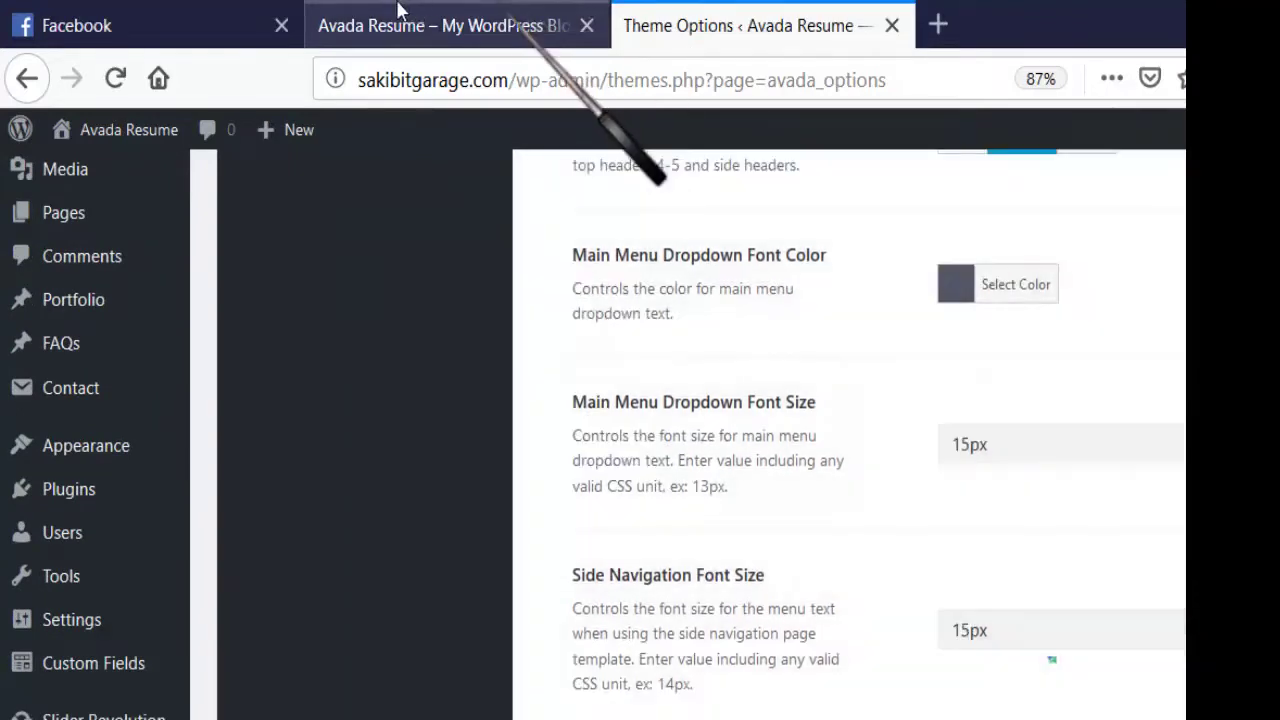
left_click(400, 9)
key("F5")
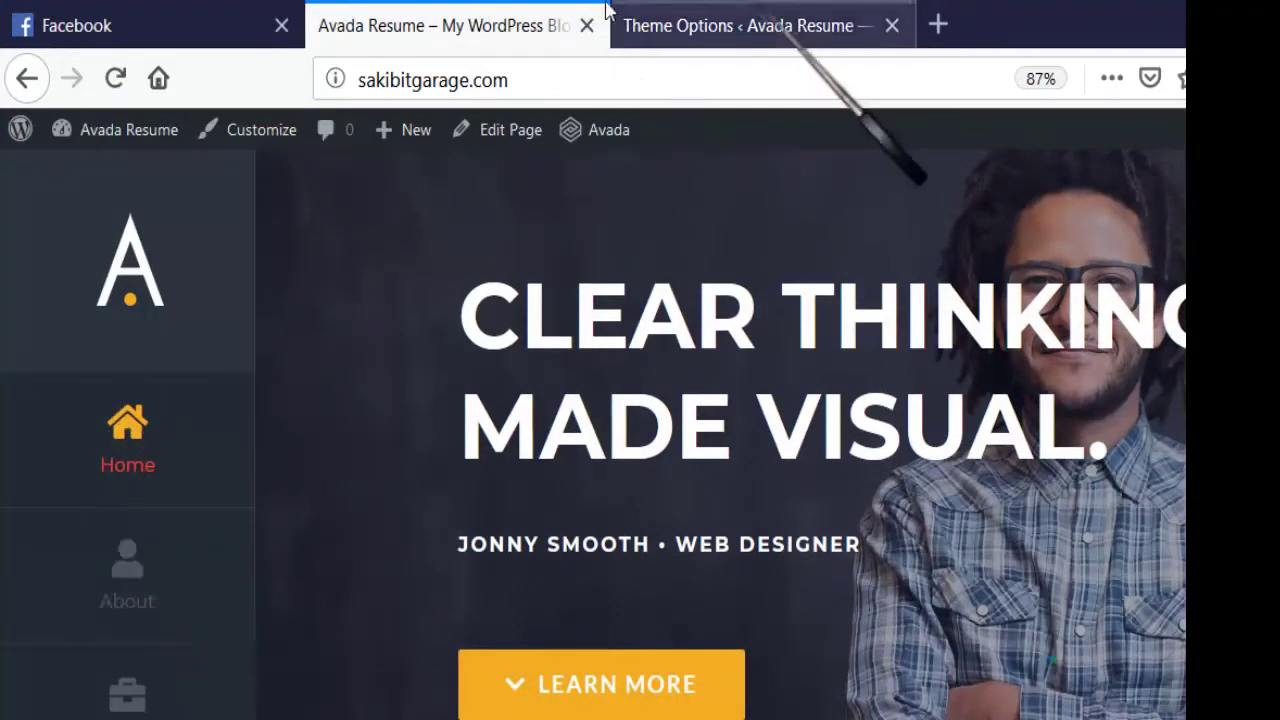
- Look back through all Main Menu options, from menu height and icon settings to dropdown colors, typography and font sizes
left_click(650, 25)
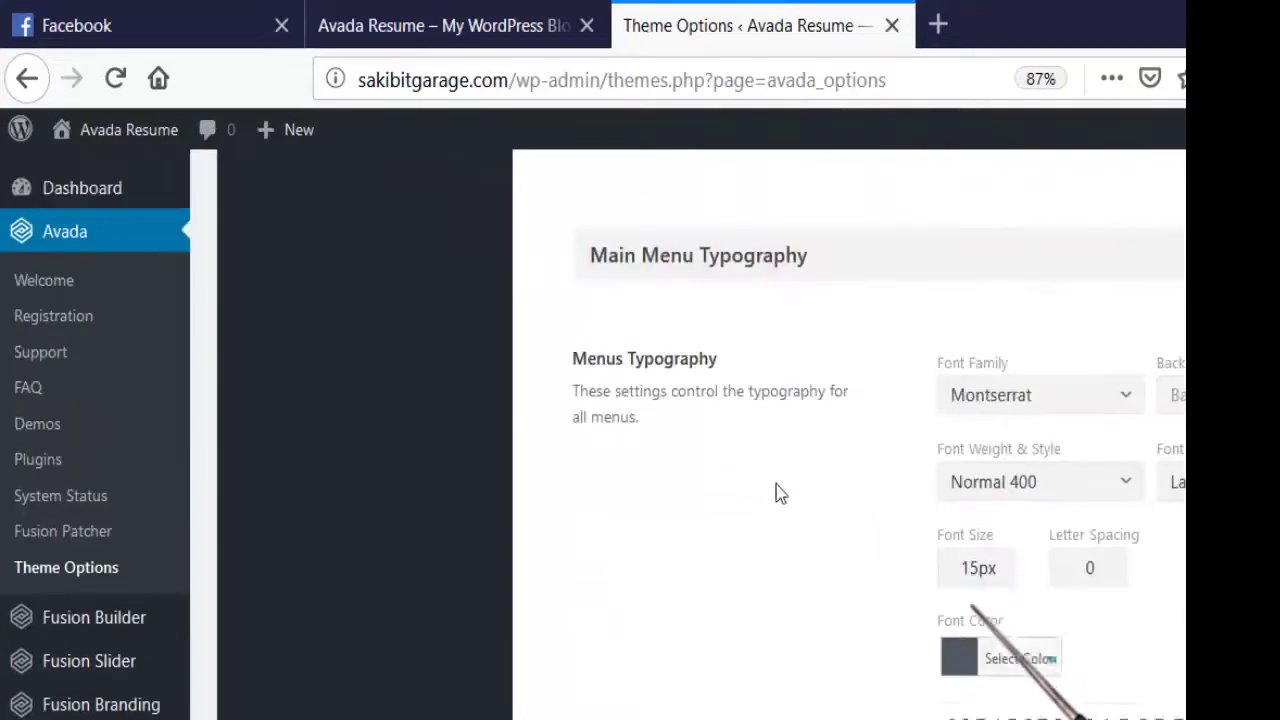
scroll(775, 488, "up", 15)
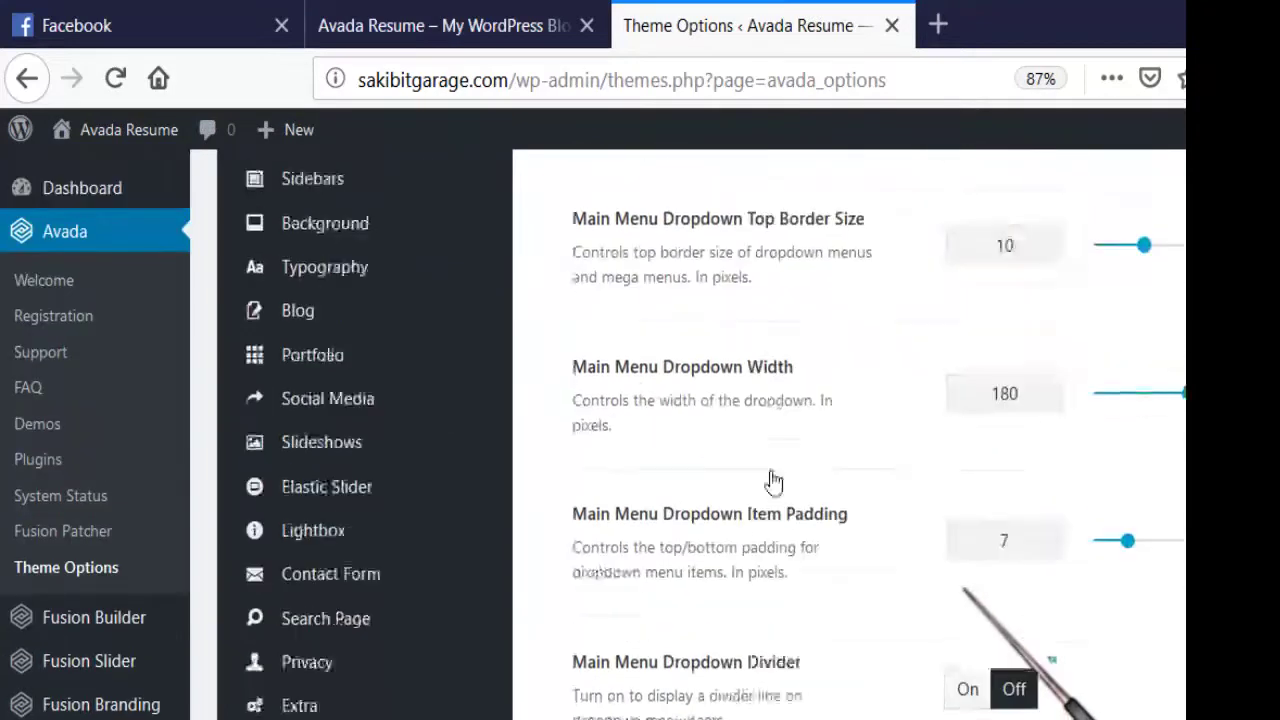
scroll(775, 481, "up", 3)
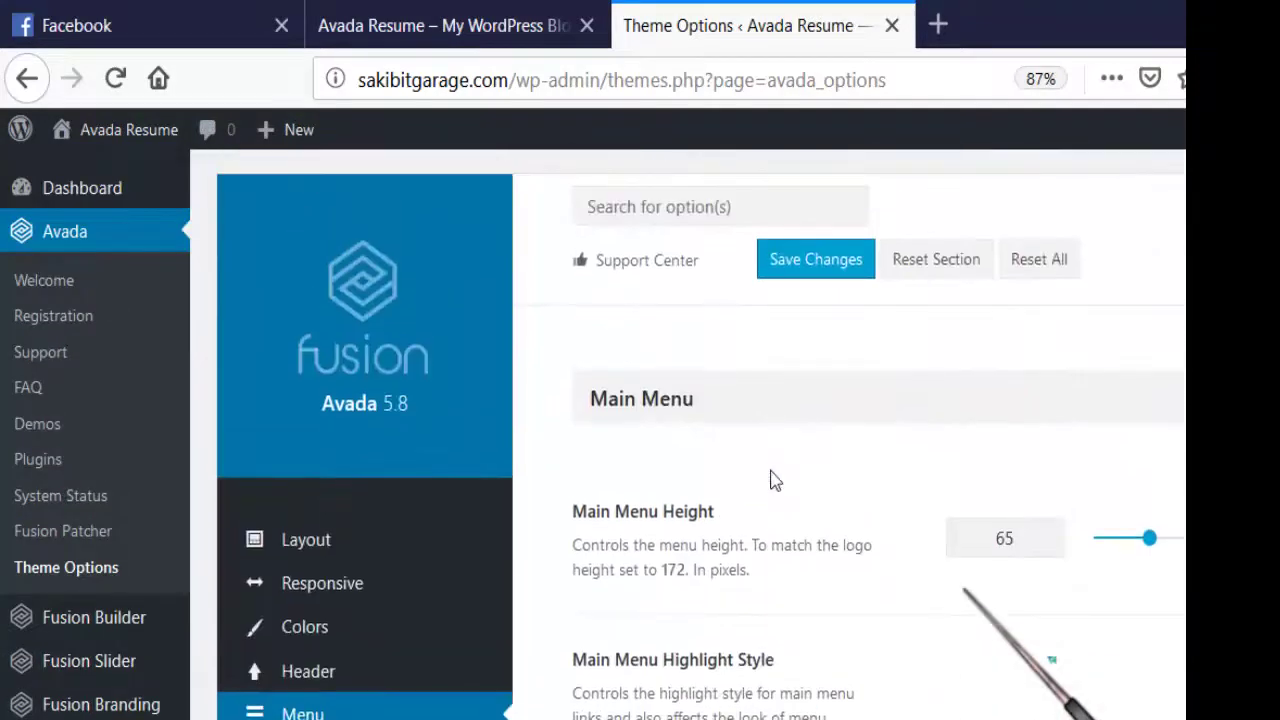
scroll(775, 481, "down", 12)
scroll(639, 436, "down", 9)
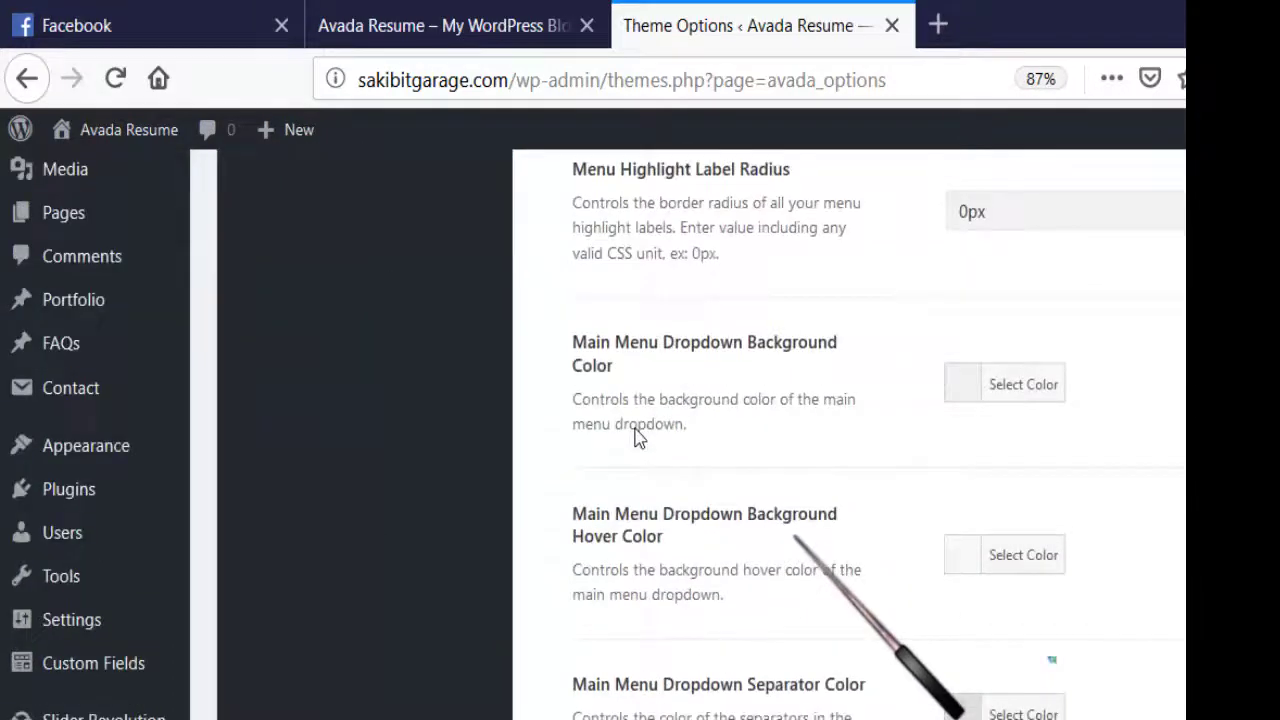
scroll(639, 437, "up", 3)
scroll(636, 435, "down", 11)
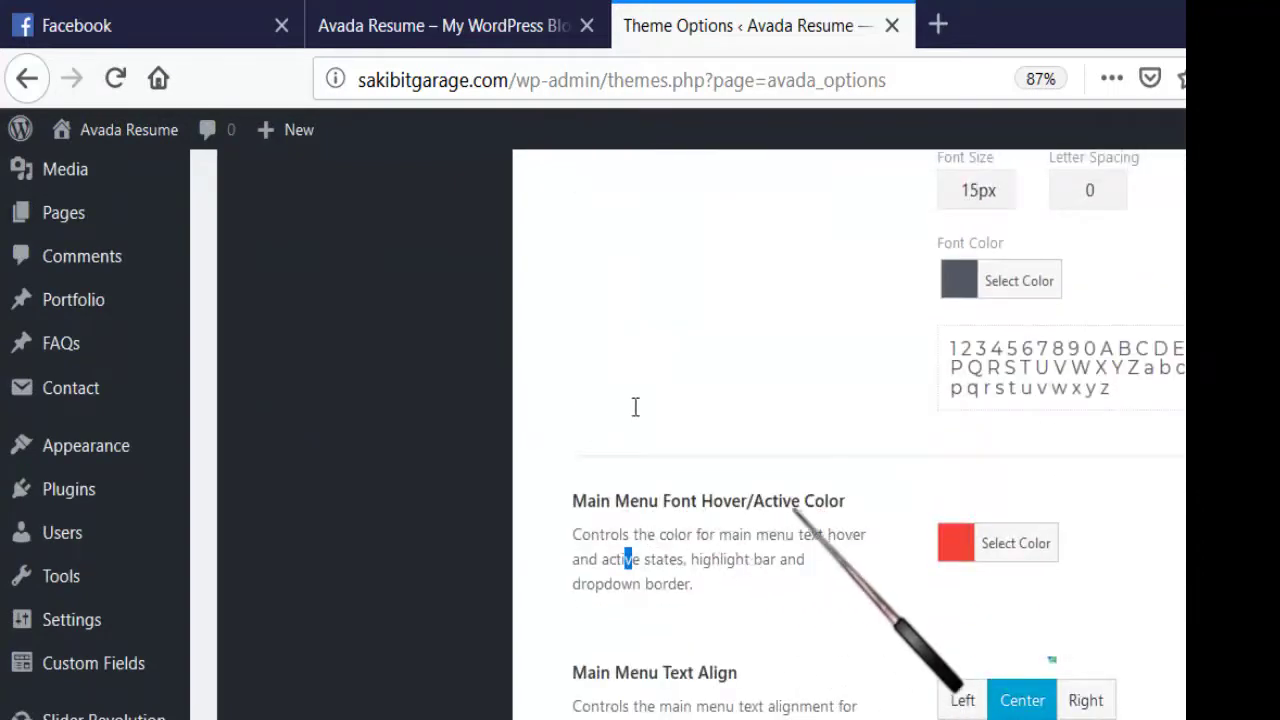
scroll(644, 557, "down", 1)
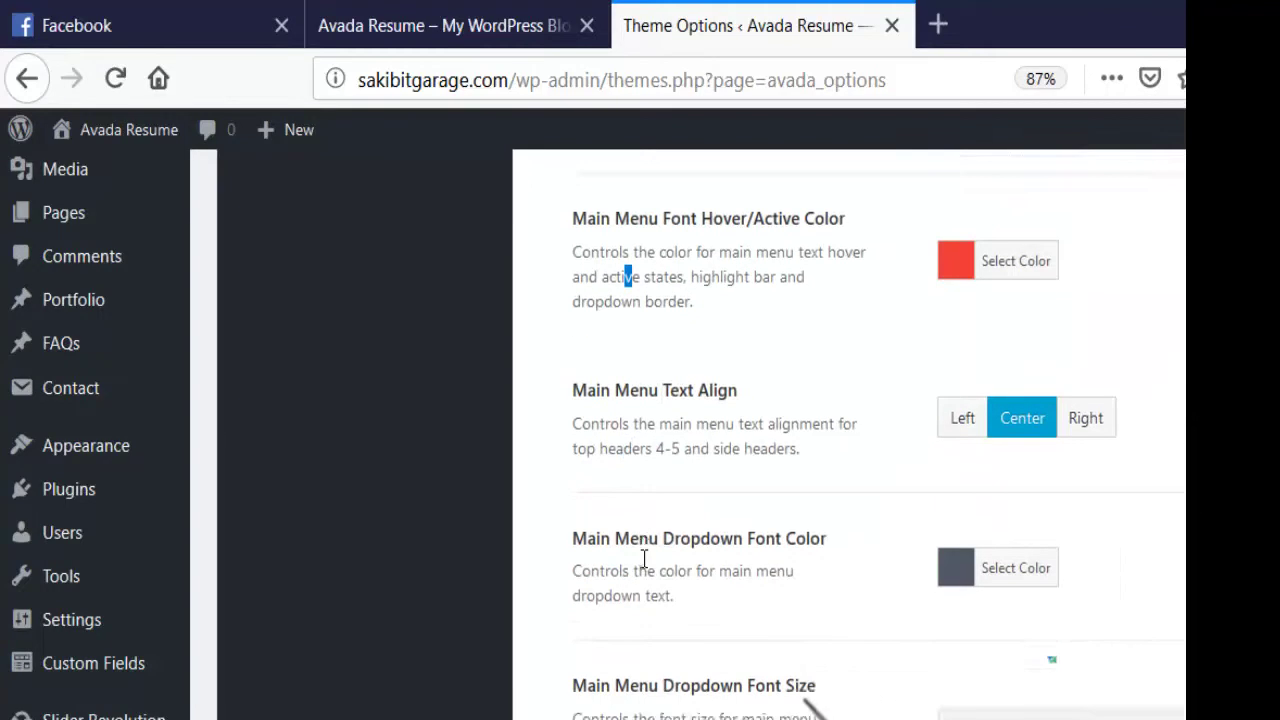
scroll(632, 457, "down", 5)
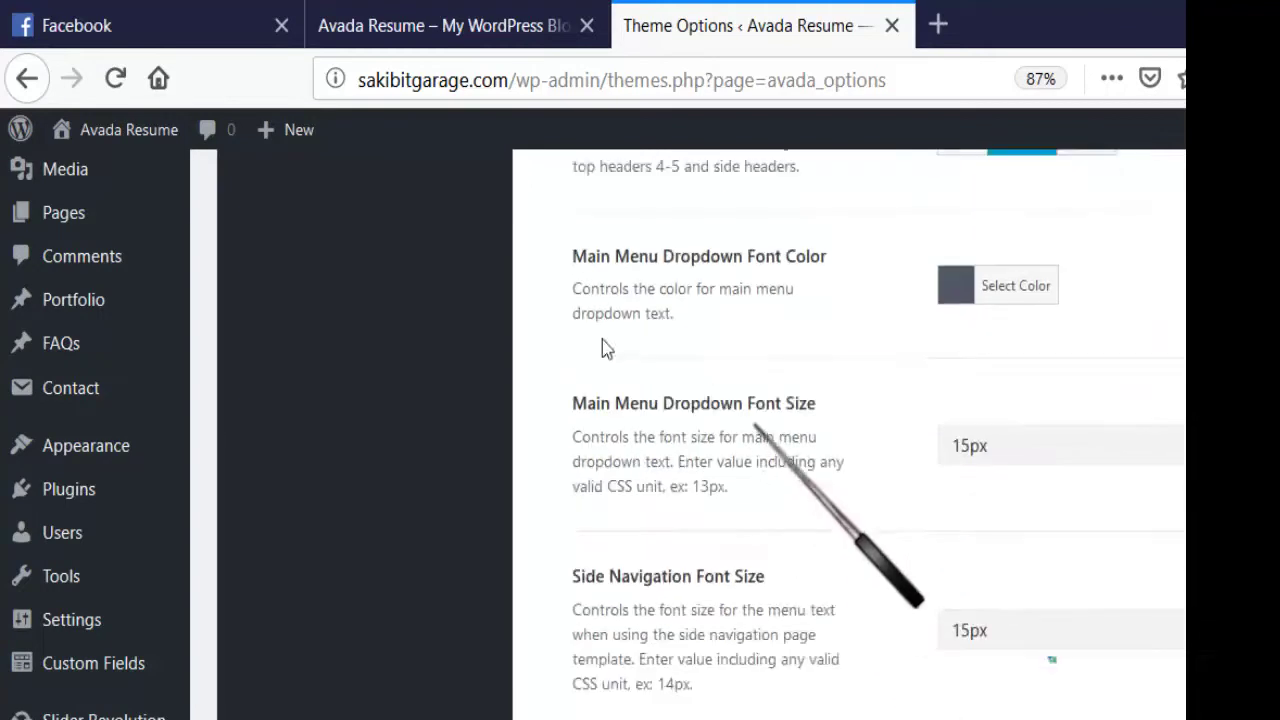
scroll(683, 486, "up", 10)
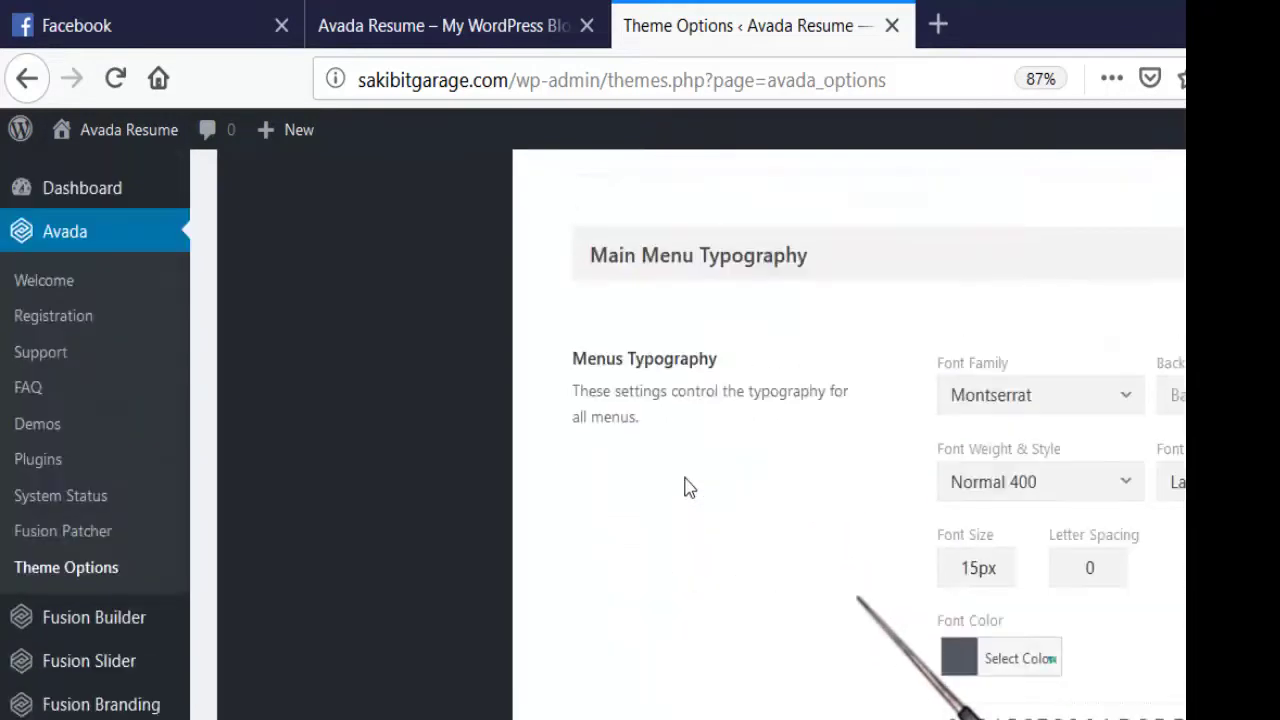
scroll(683, 486, "up", 5)
scroll(536, 536, "up", 6)
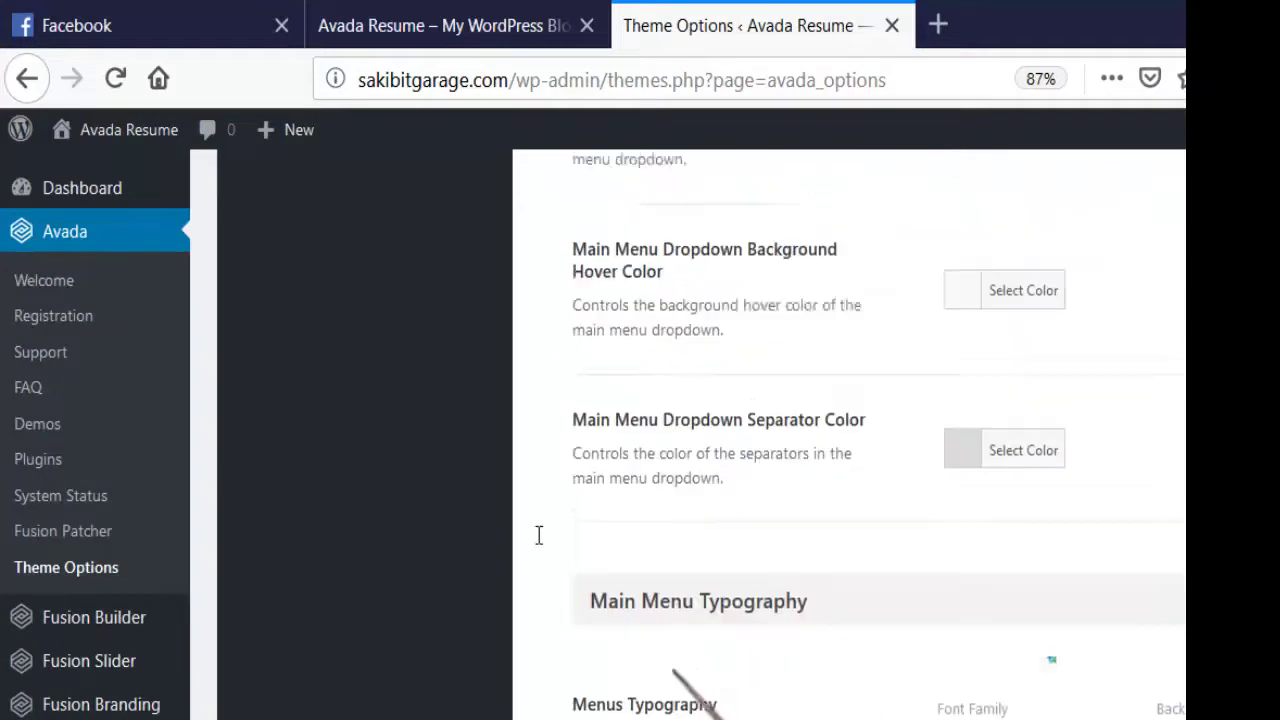
scroll(537, 534, "down", 12)
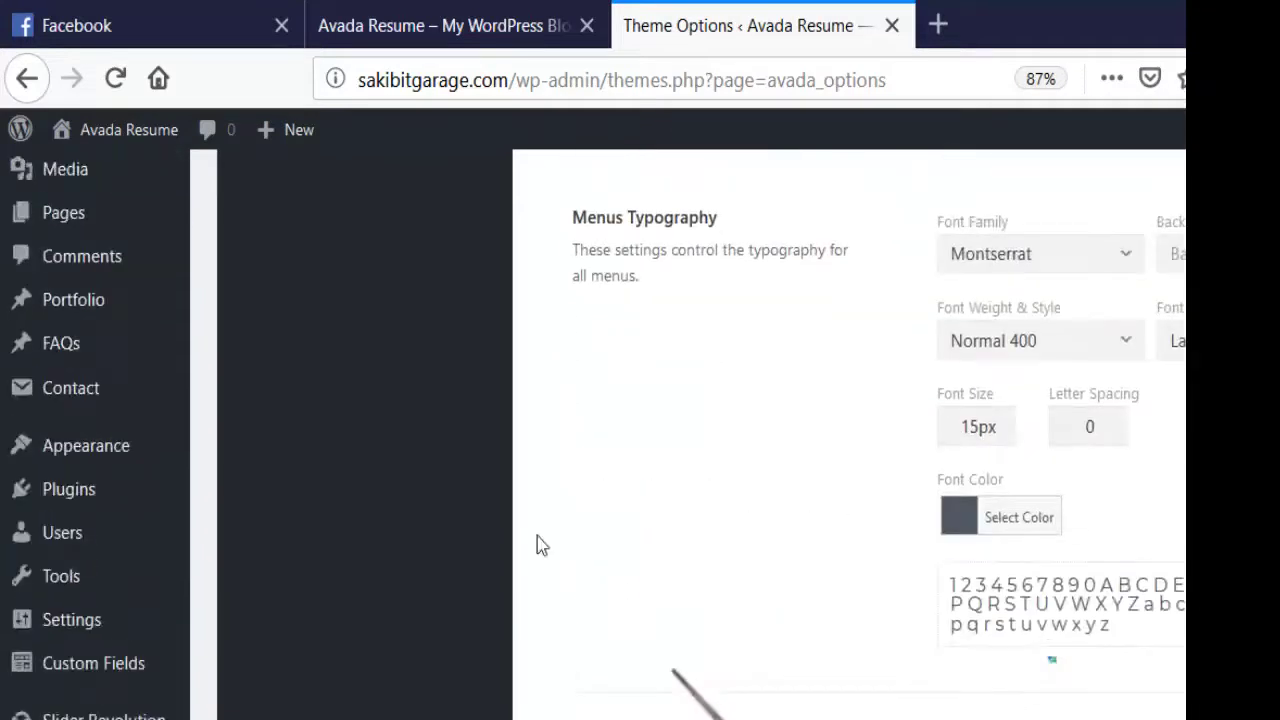
scroll(537, 543, "up", 8)
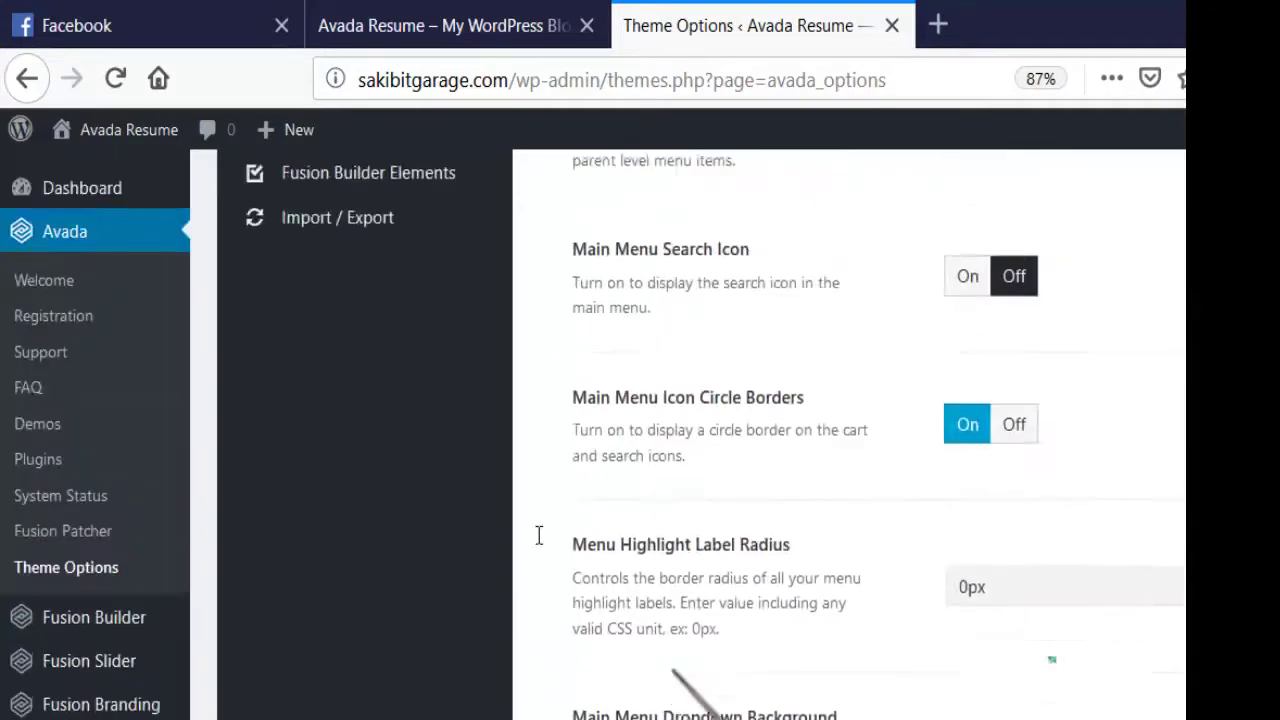
scroll(538, 536, "up", 15)
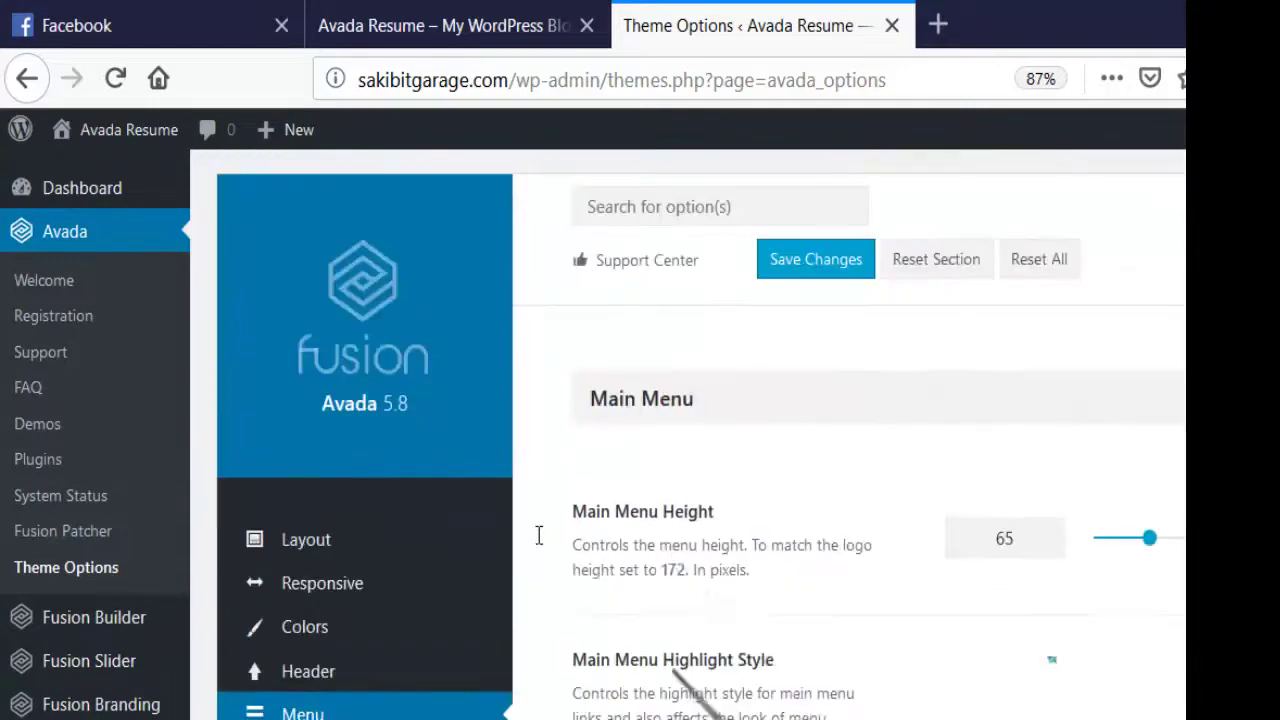
- Open the Flyout Menu and Secondary Top Menu options, and review the secondary menu's dropdown width, line height and color options
scroll(370, 495, "down", 3)
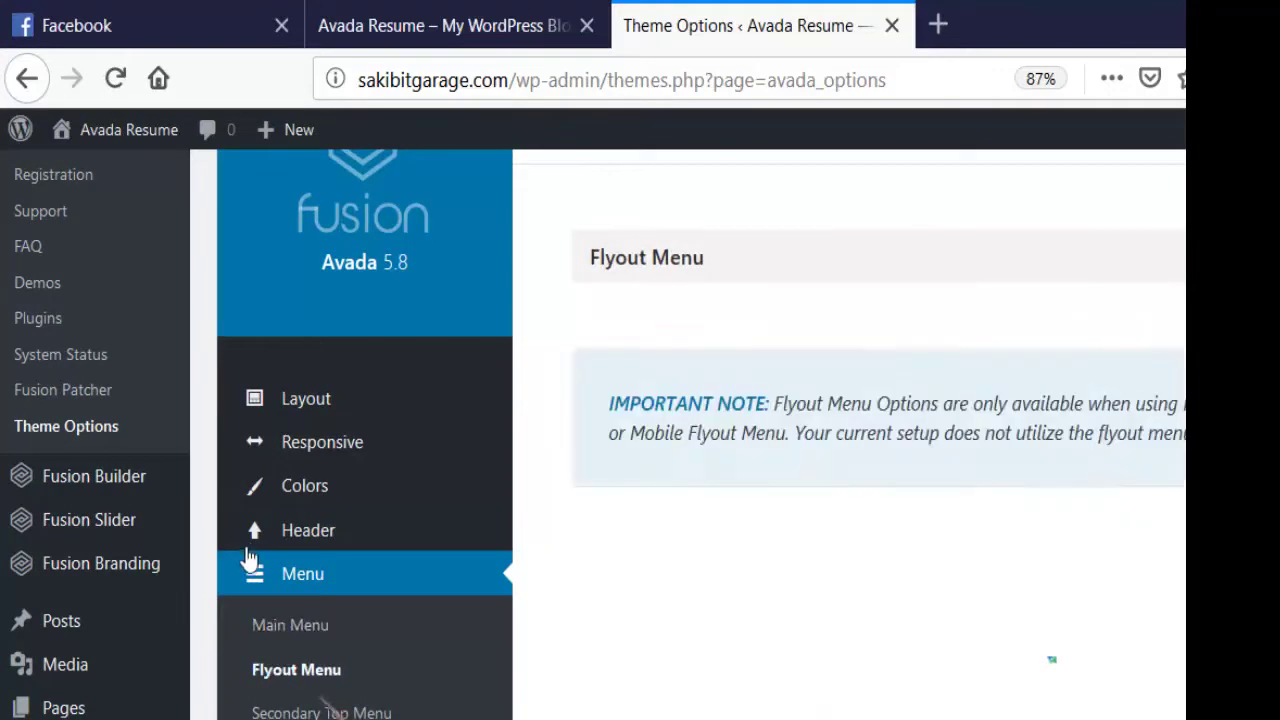
scroll(287, 580, "down", 2)
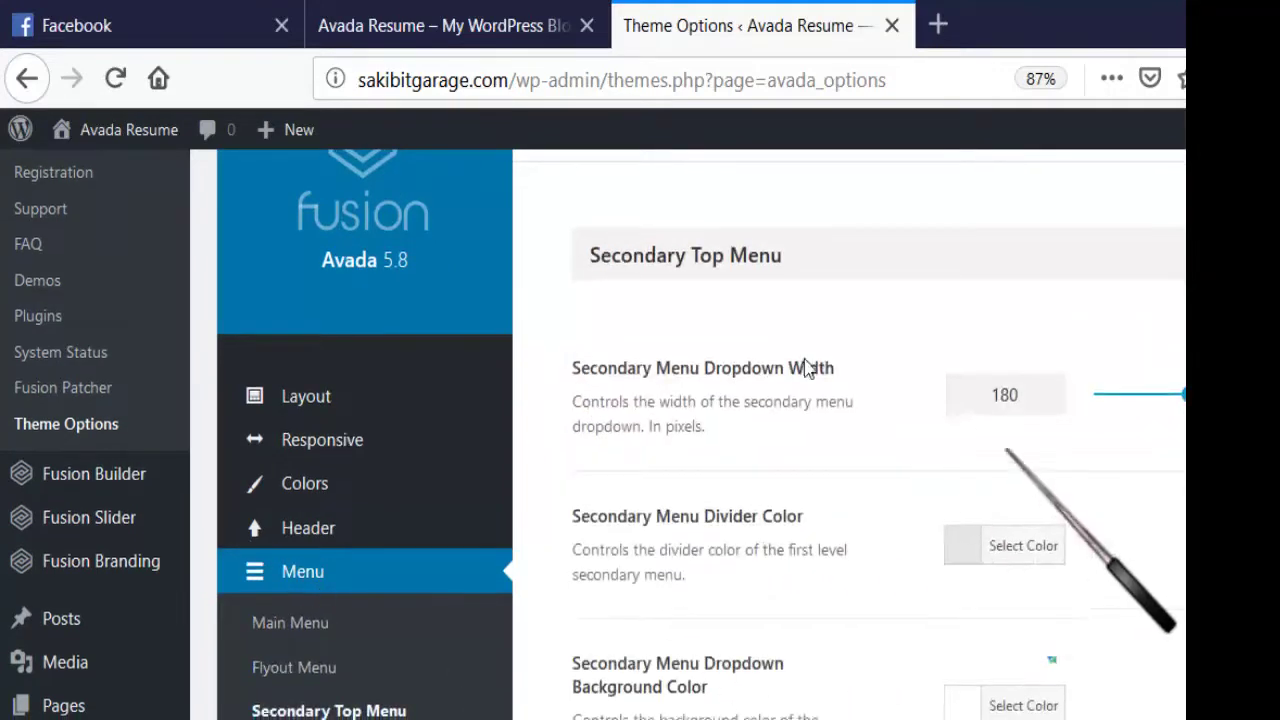
scroll(897, 437, "down", 10)
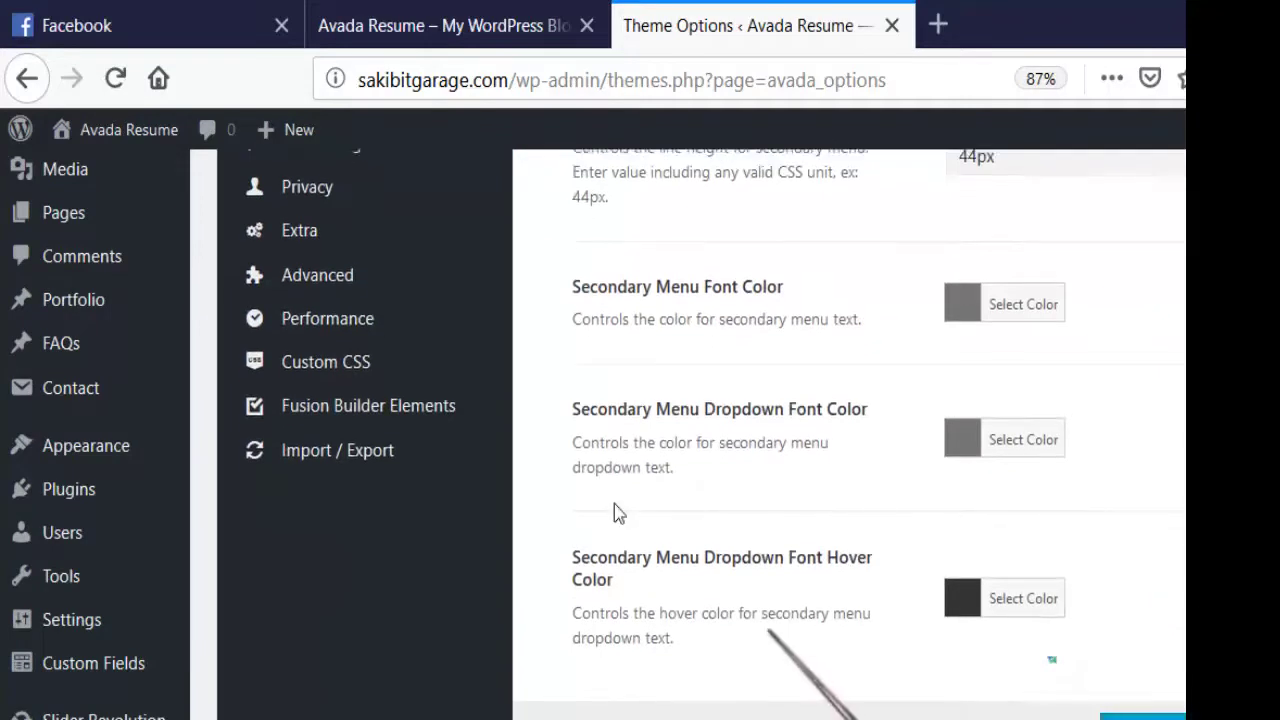
scroll(617, 513, "up", 10)
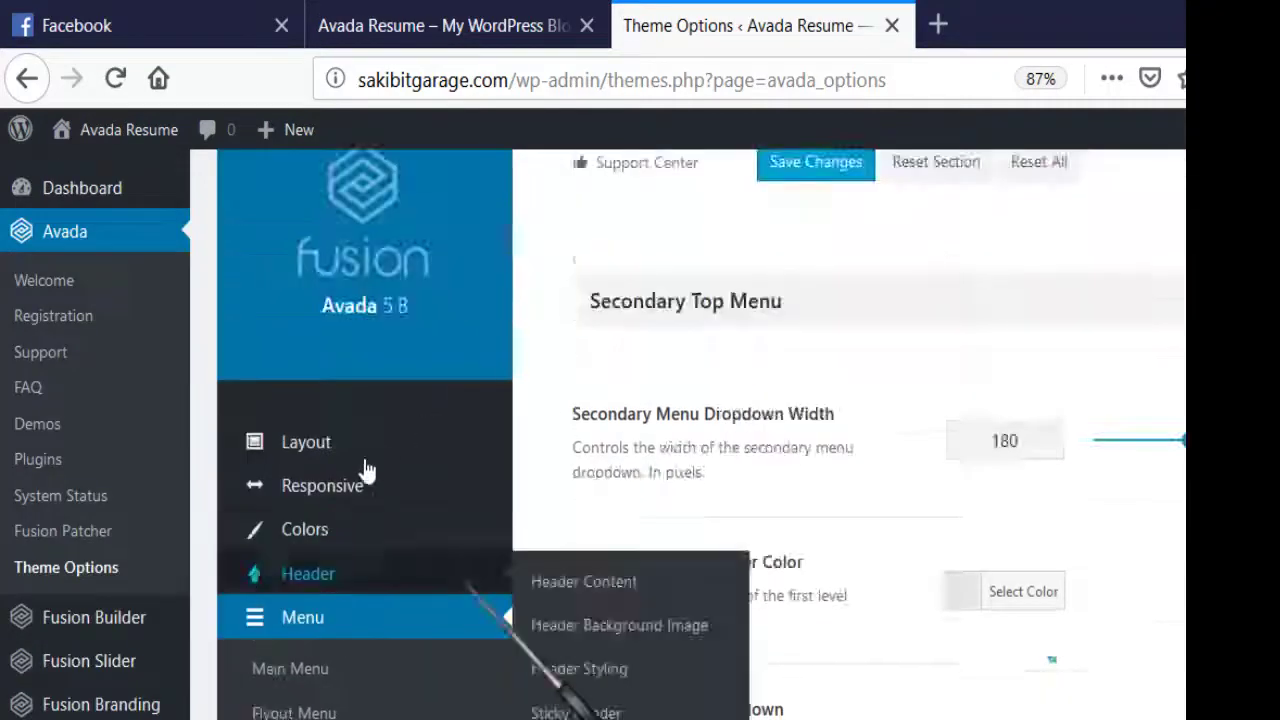
- Open the Mobile Menu options and review the icon margin, dropdown item height, slide-out, search field, sub-menu indicator and header background settings
scroll(265, 505, "down", 3)
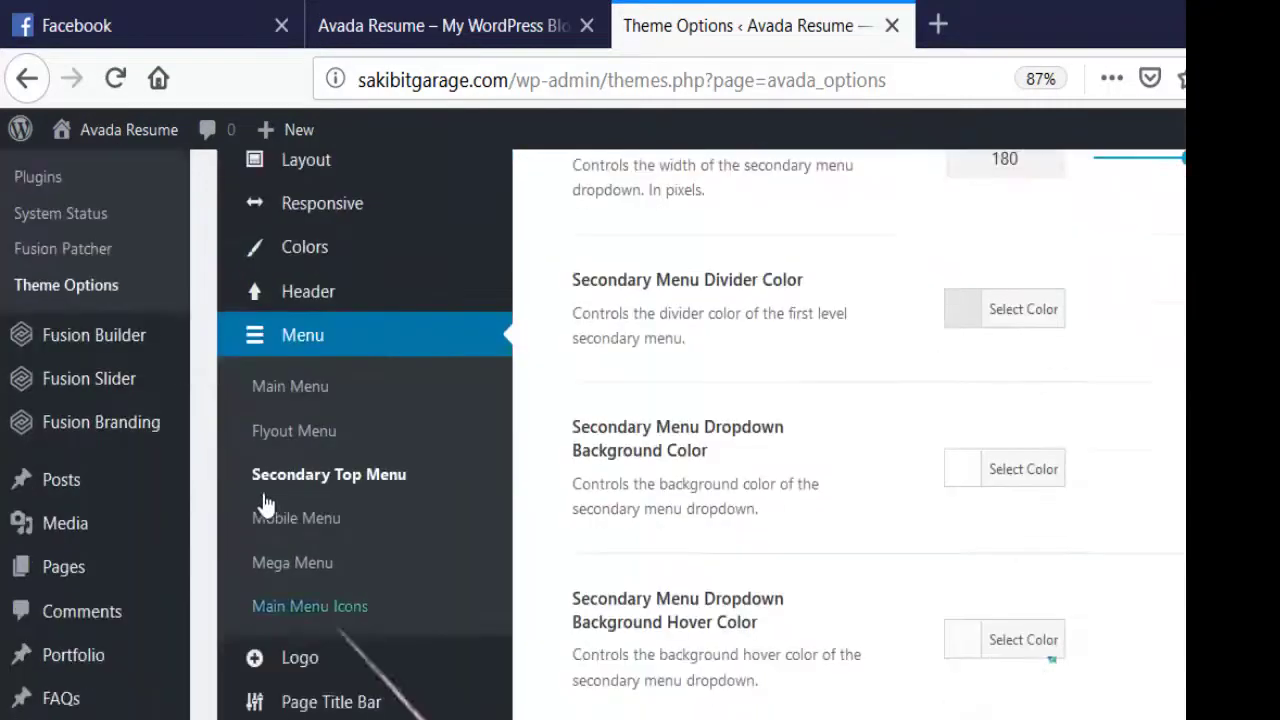
left_click(315, 522)
scroll(1000, 450, "down", 10)
scroll(806, 454, "down", 5)
scroll(560, 567, "up", 8)
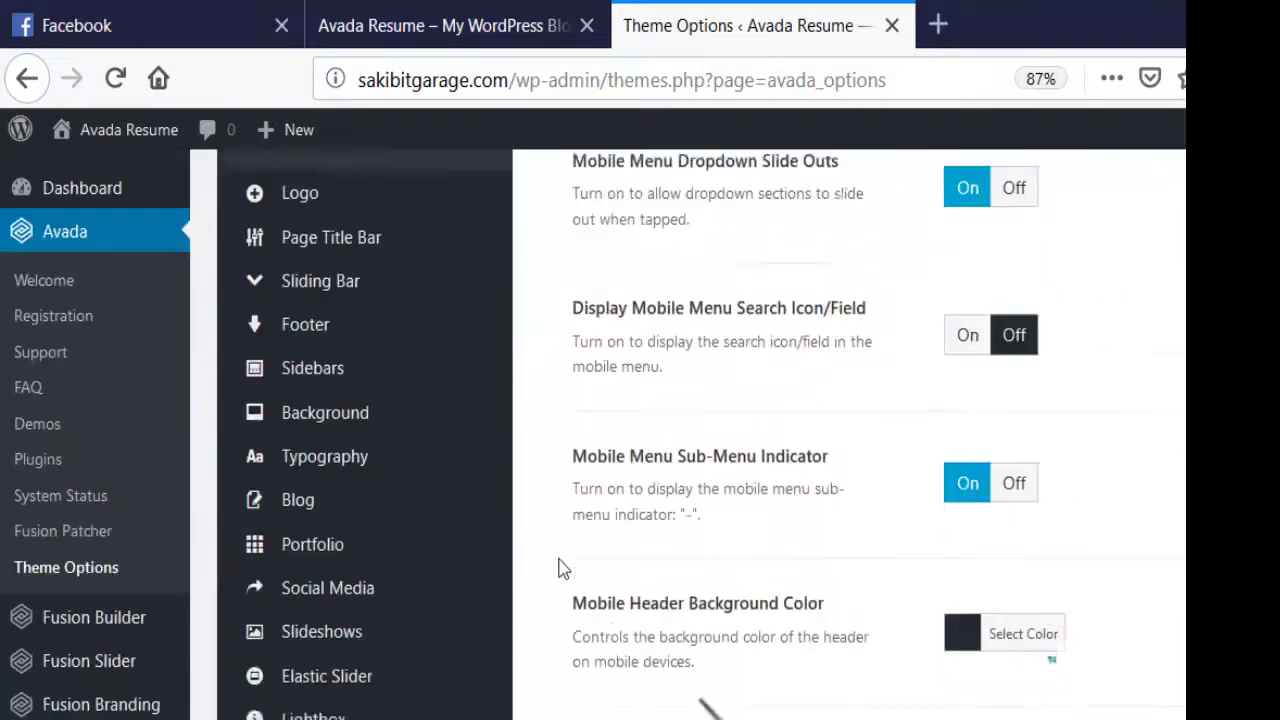
scroll(560, 567, "up", 8)
scroll(306, 531, "down", 4)
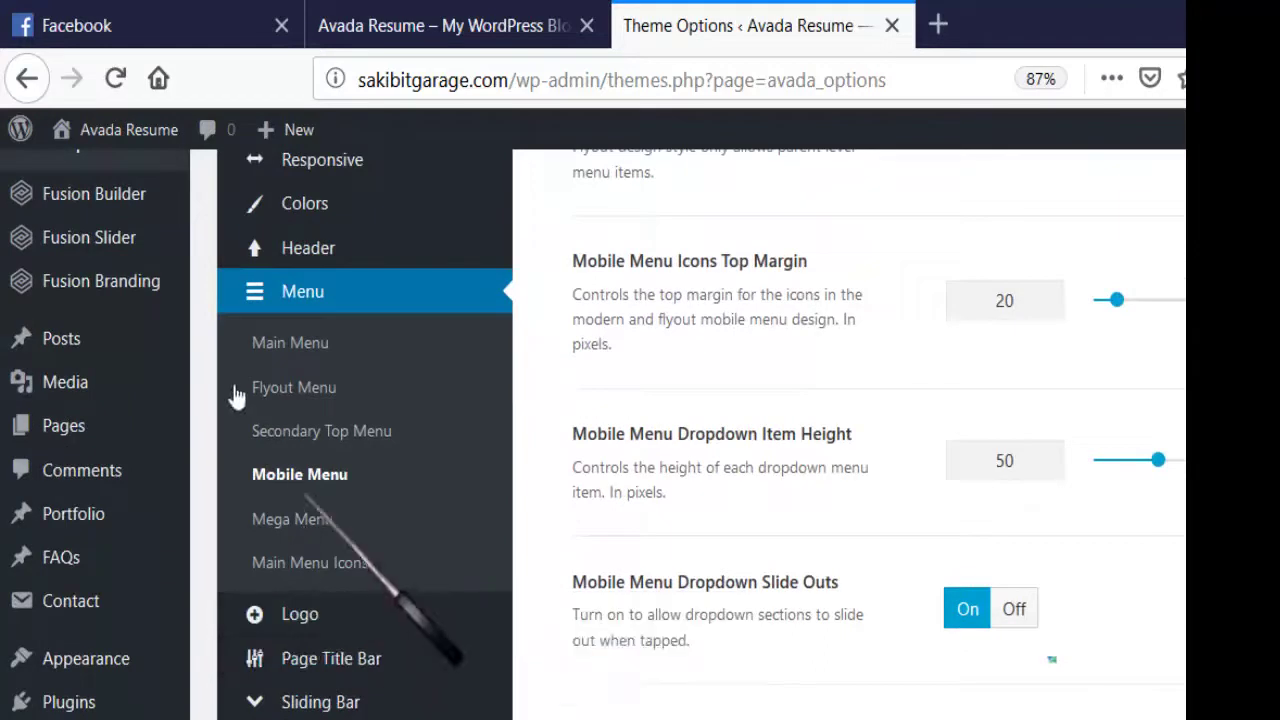
- Open the Mega Menu options and review the max-width, column title size, dropdown item padding and item divider settings
left_click(292, 519)
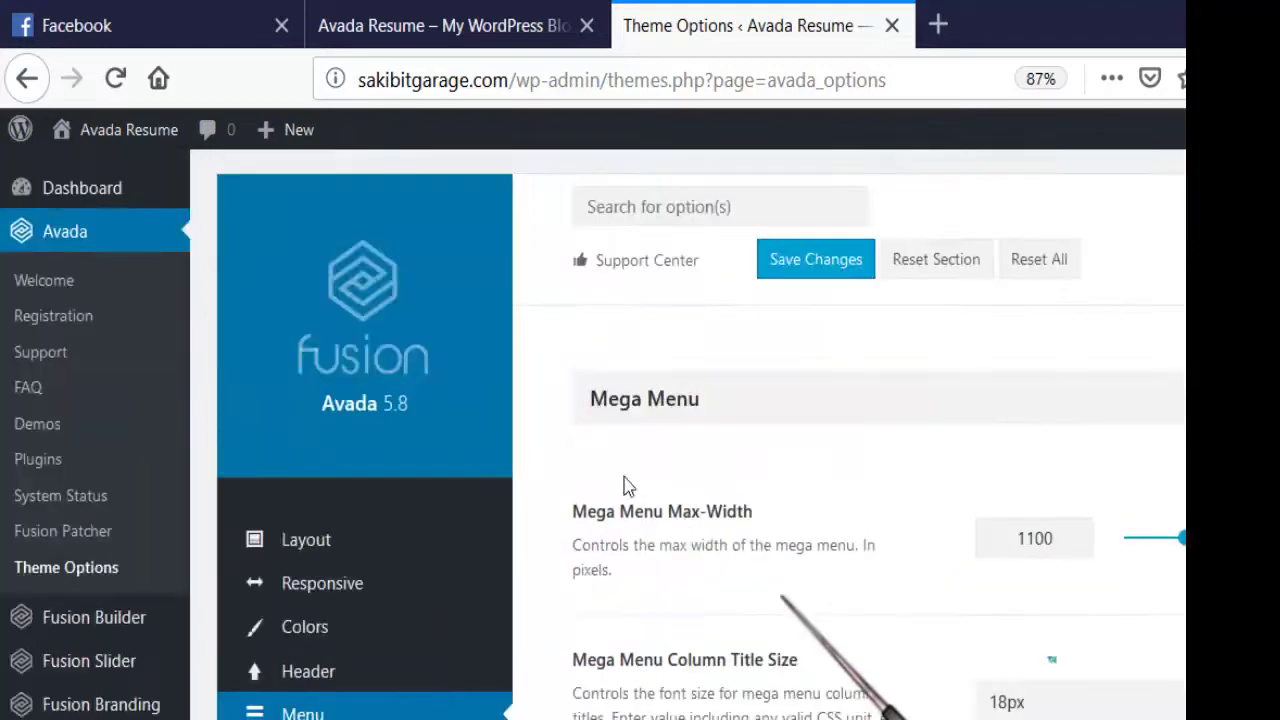
scroll(625, 485, "down", 5)
scroll(625, 485, "down", 4)
scroll(625, 485, "up", 7)
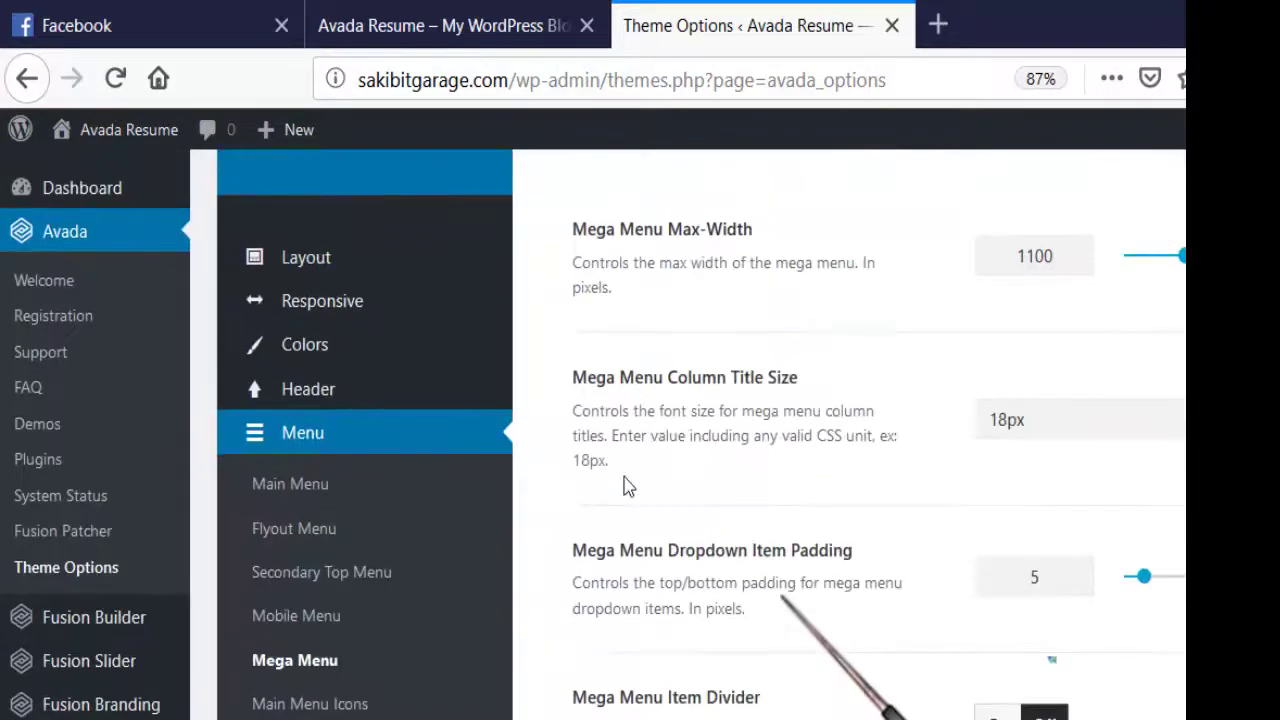
scroll(380, 351, "down", 3)
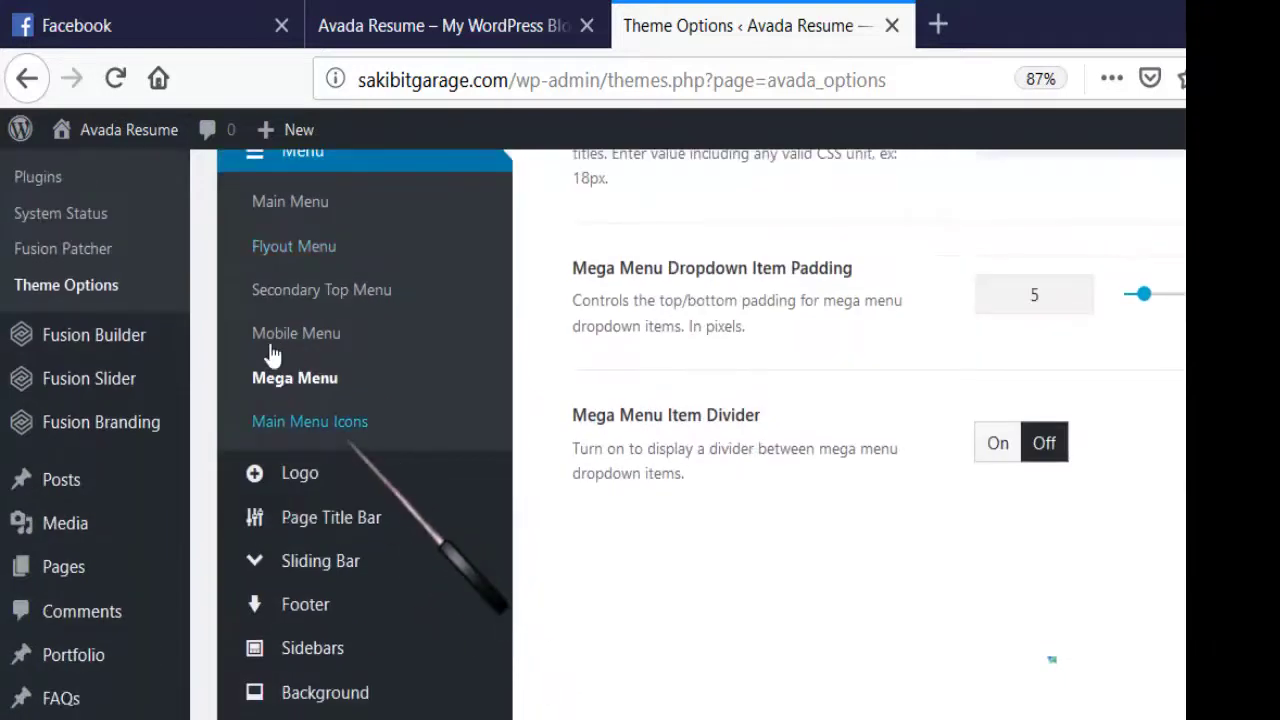
- Open the Main Menu Icons options and review the icon position, size, color, hover color and mega menu thumbnail size
left_click(330, 421)
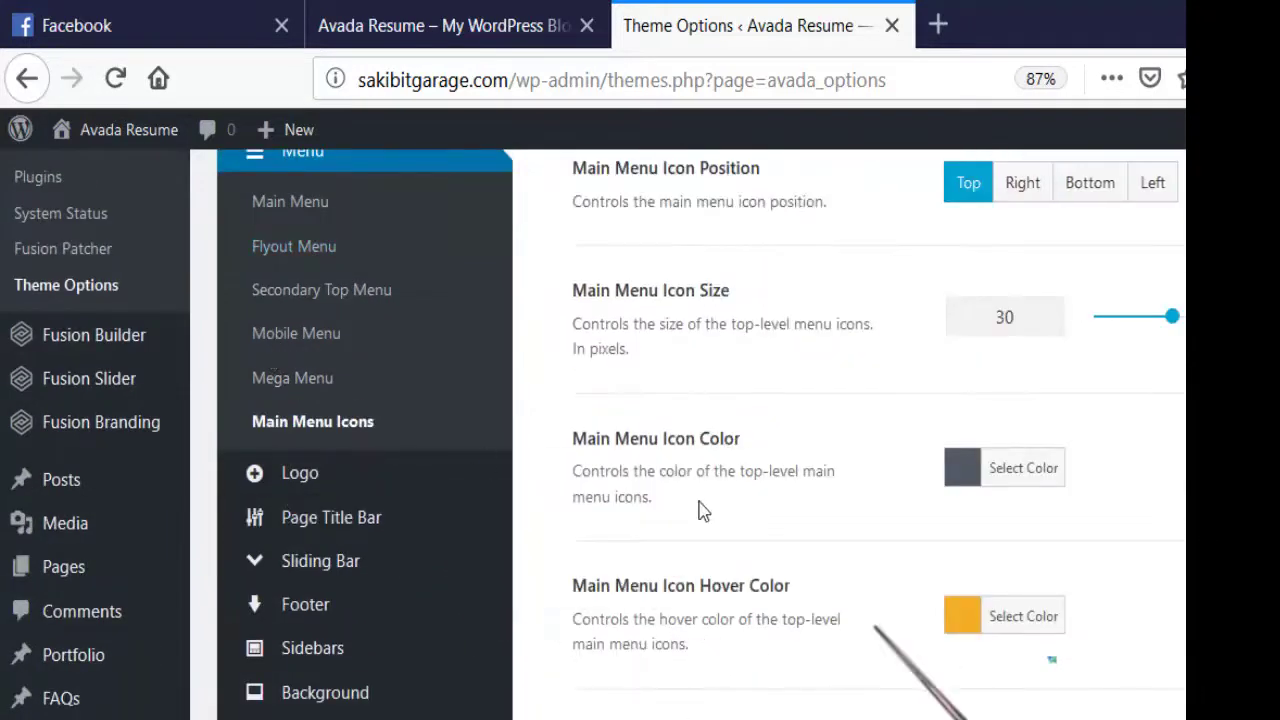
scroll(700, 510, "down", 6)
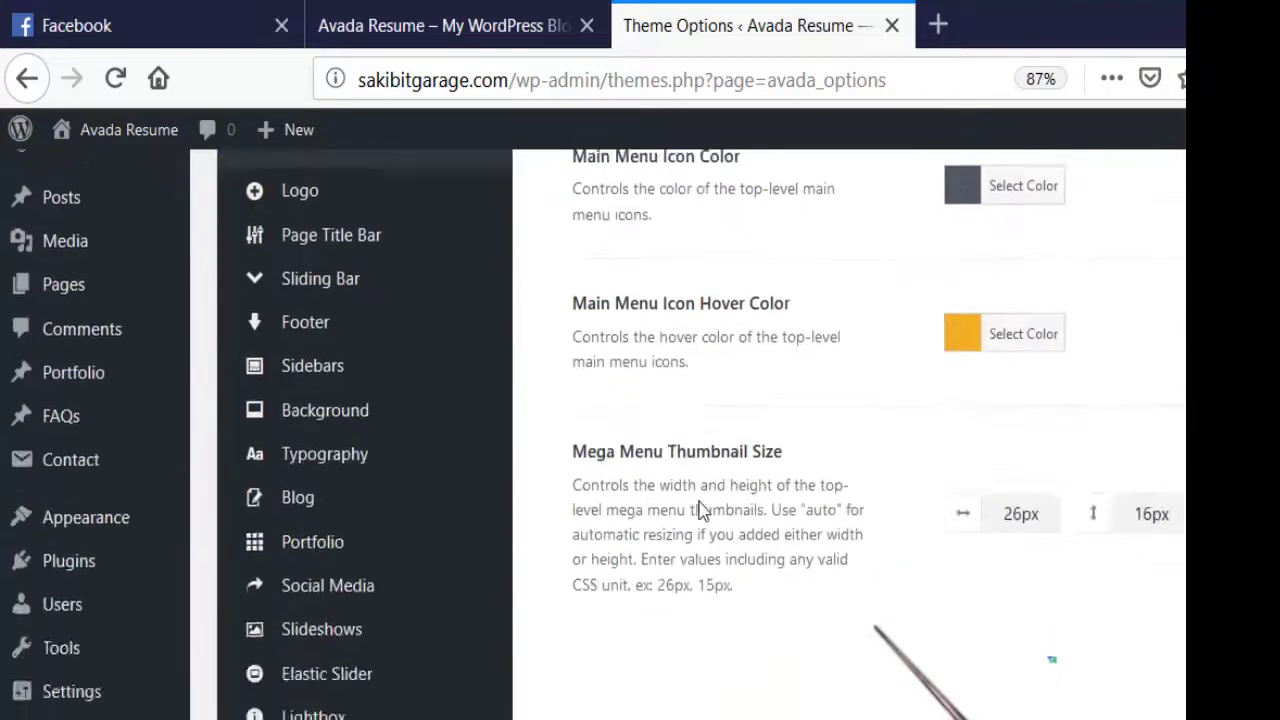
scroll(700, 510, "up", 5)
scroll(697, 508, "down", 2)
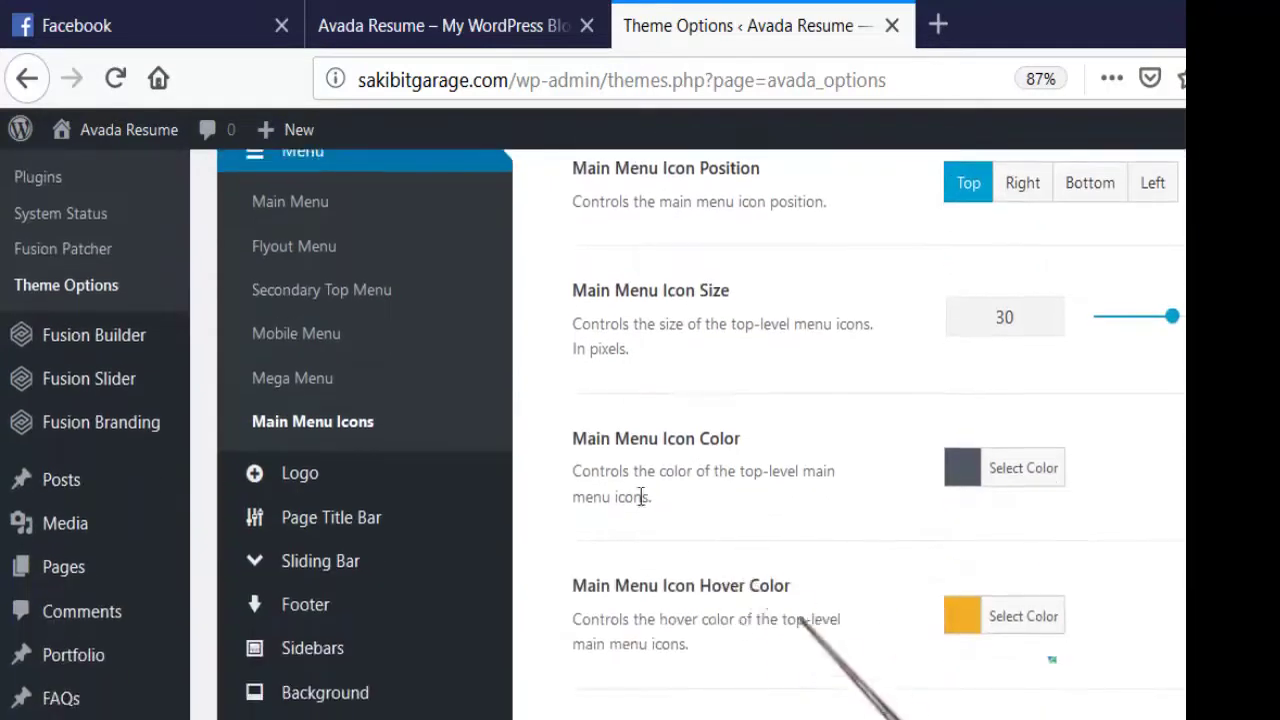
scroll(663, 514, "down", 2)
scroll(666, 514, "up", 3)
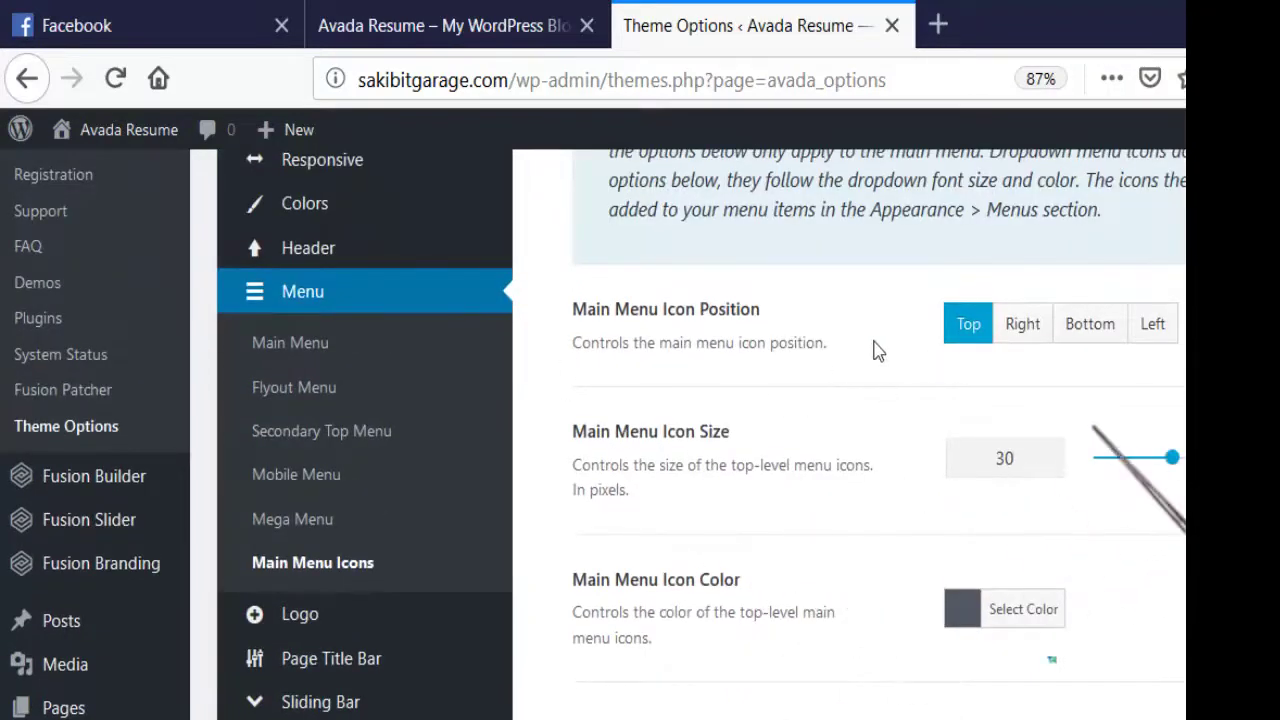
scroll(695, 416, "down", 2)
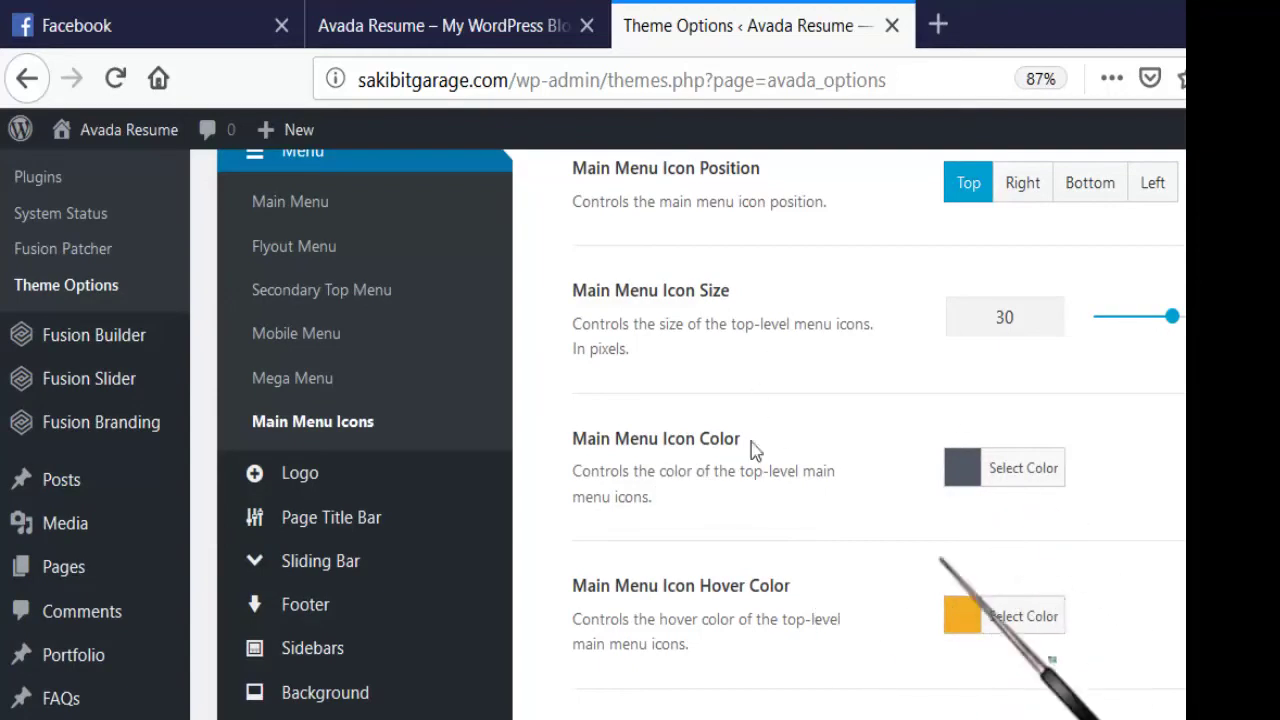
- Save the Main Menu Icon Hover Color as purple and reload the live Avada Resume site to check the side menu icons
left_click(968, 607)
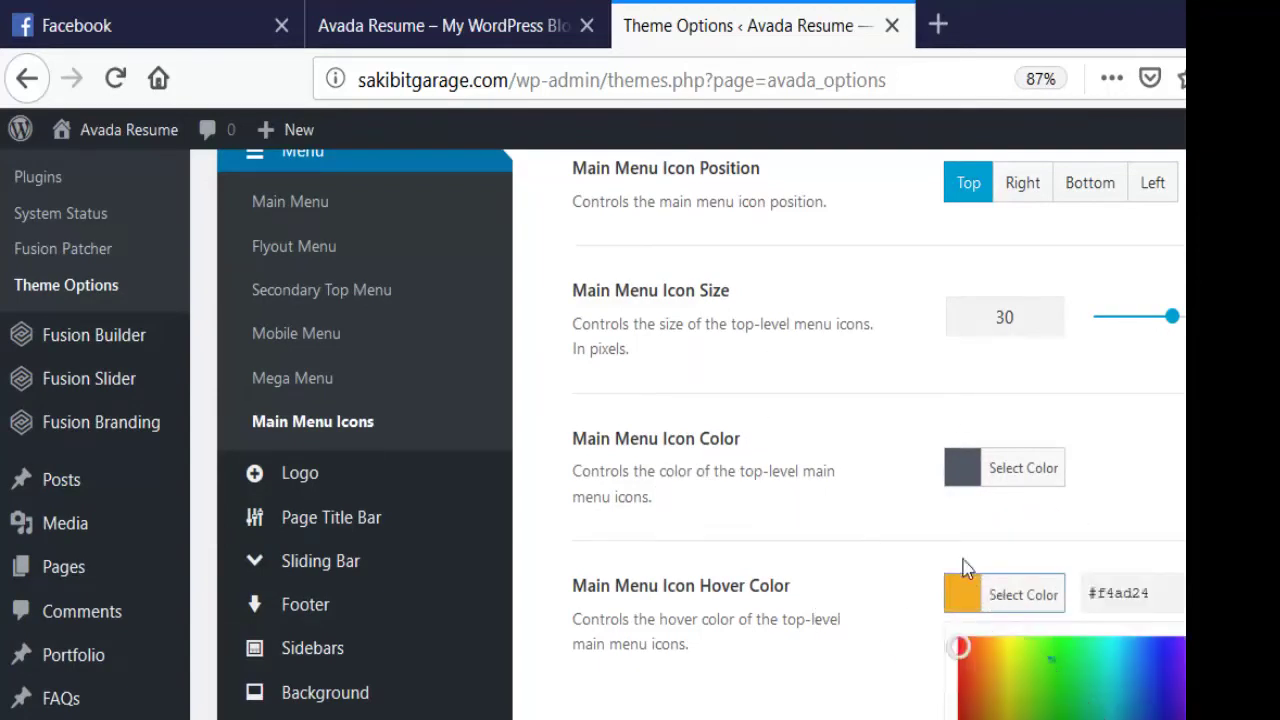
left_click(713, 485)
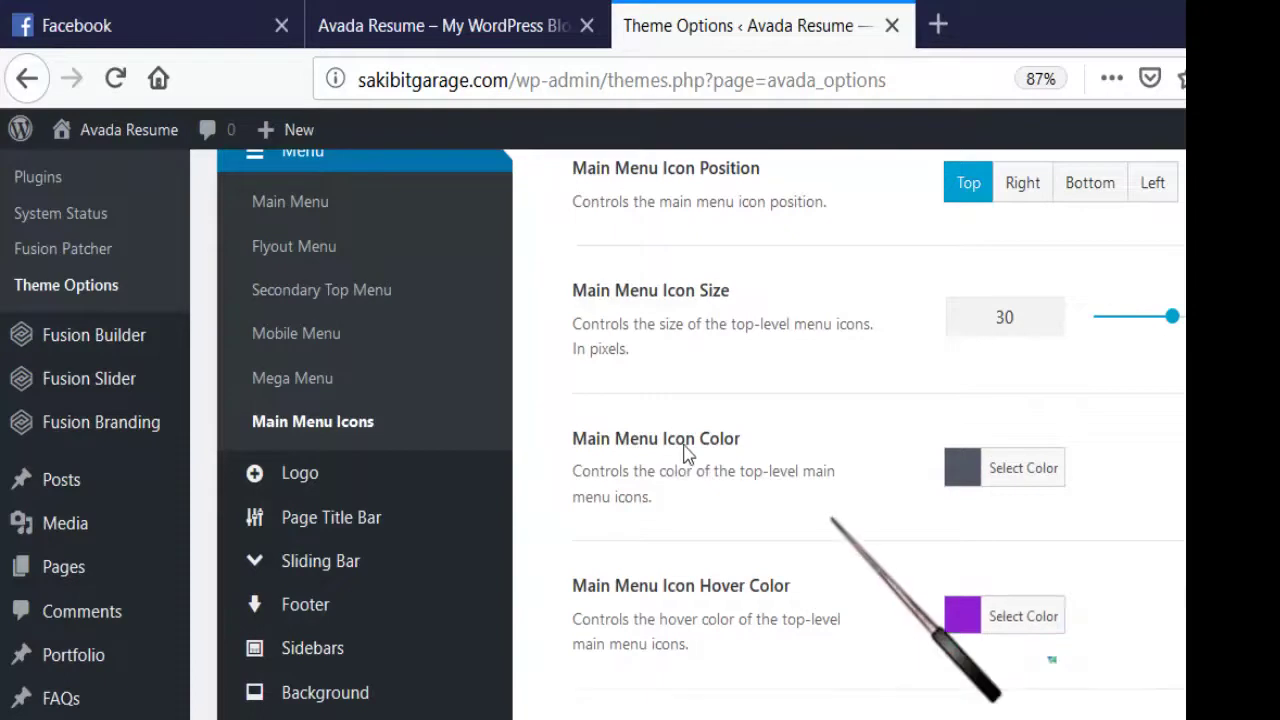
scroll(714, 530, "down", 5)
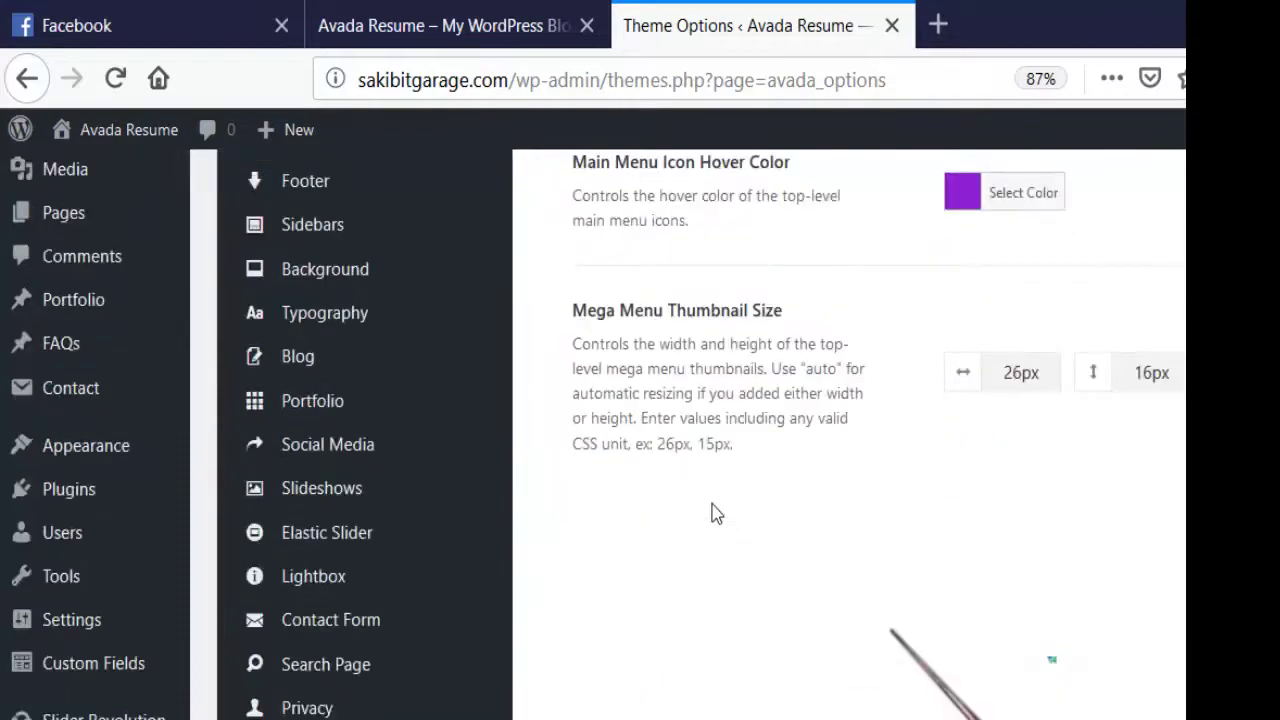
scroll(714, 513, "down", 3)
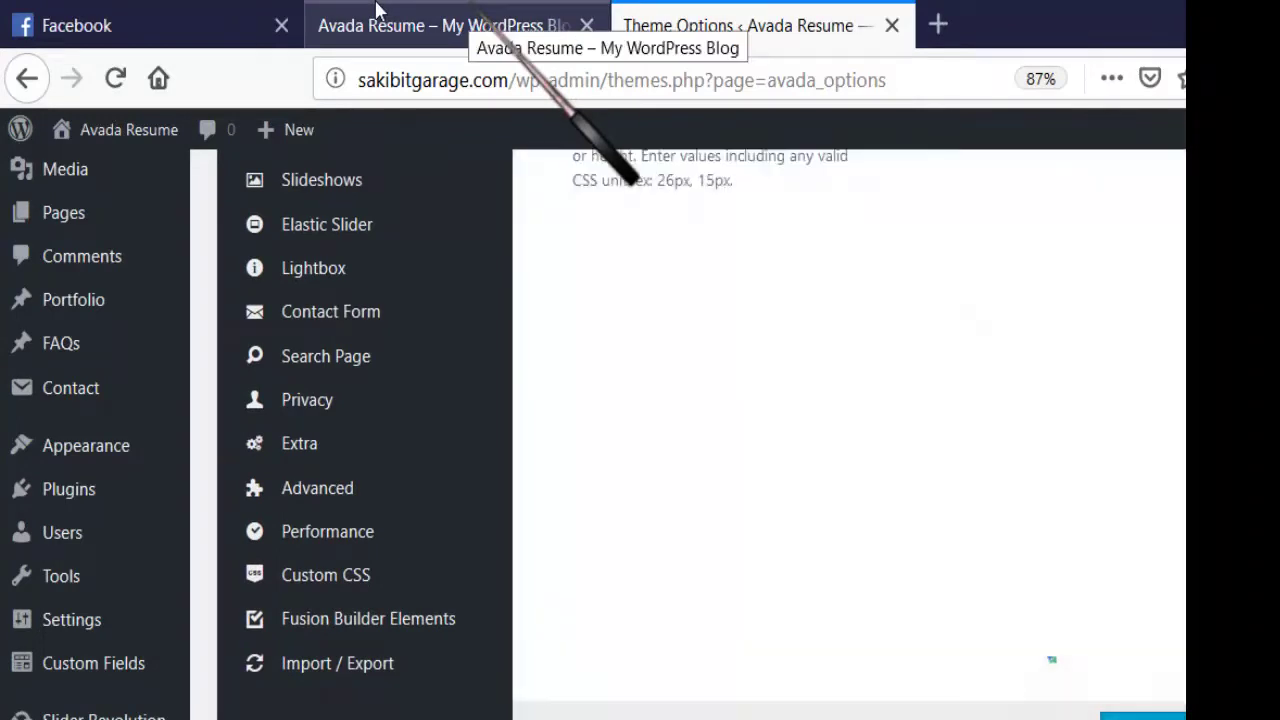
left_click(377, 12)
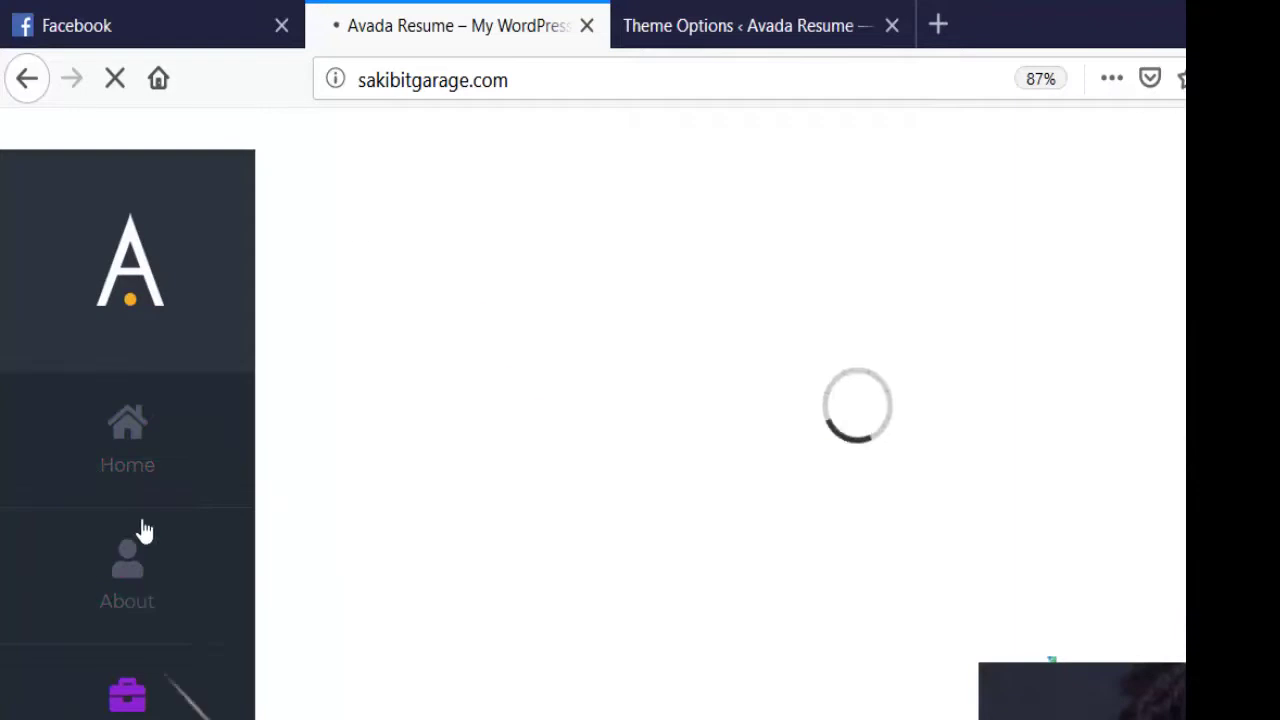
- Return to the Theme Options, look over the Main Menu Icons settings again and open the Logo options
left_click(650, 25)
scroll(640, 450, "up", 10)
scroll(584, 477, "down", 5)
scroll(583, 472, "up", 5)
scroll(551, 490, "down", 4)
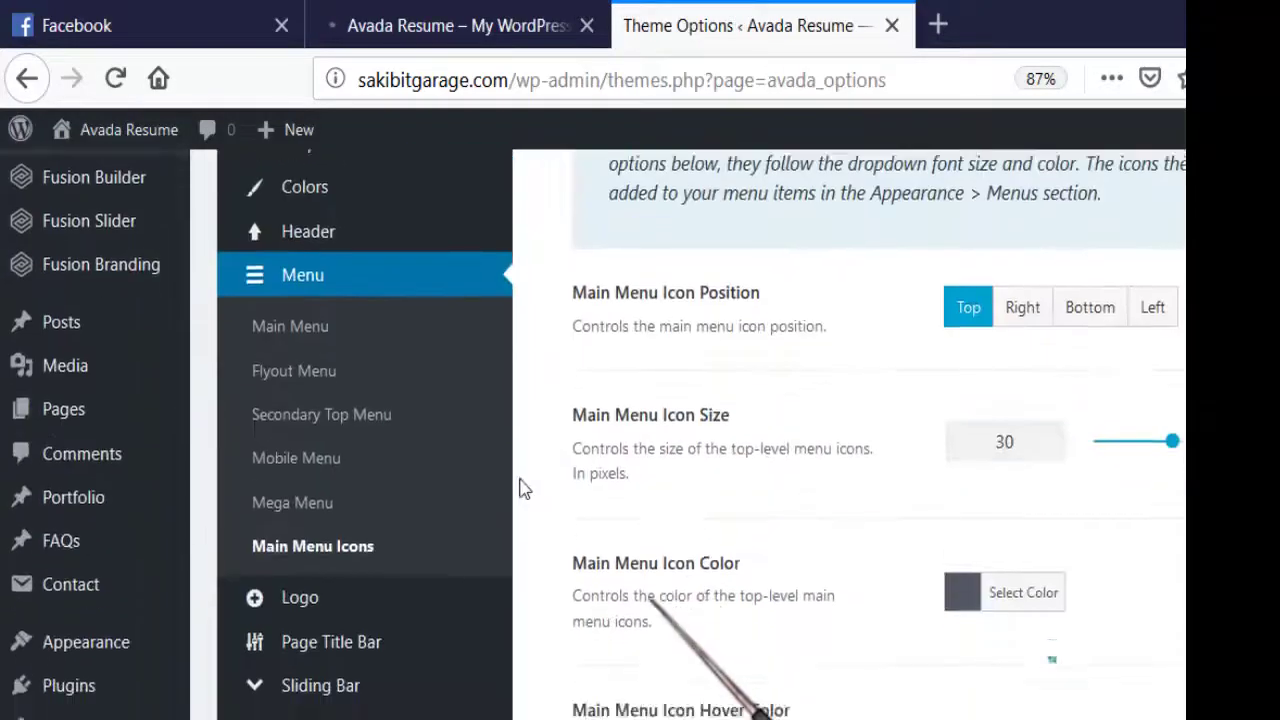
left_click(295, 470)
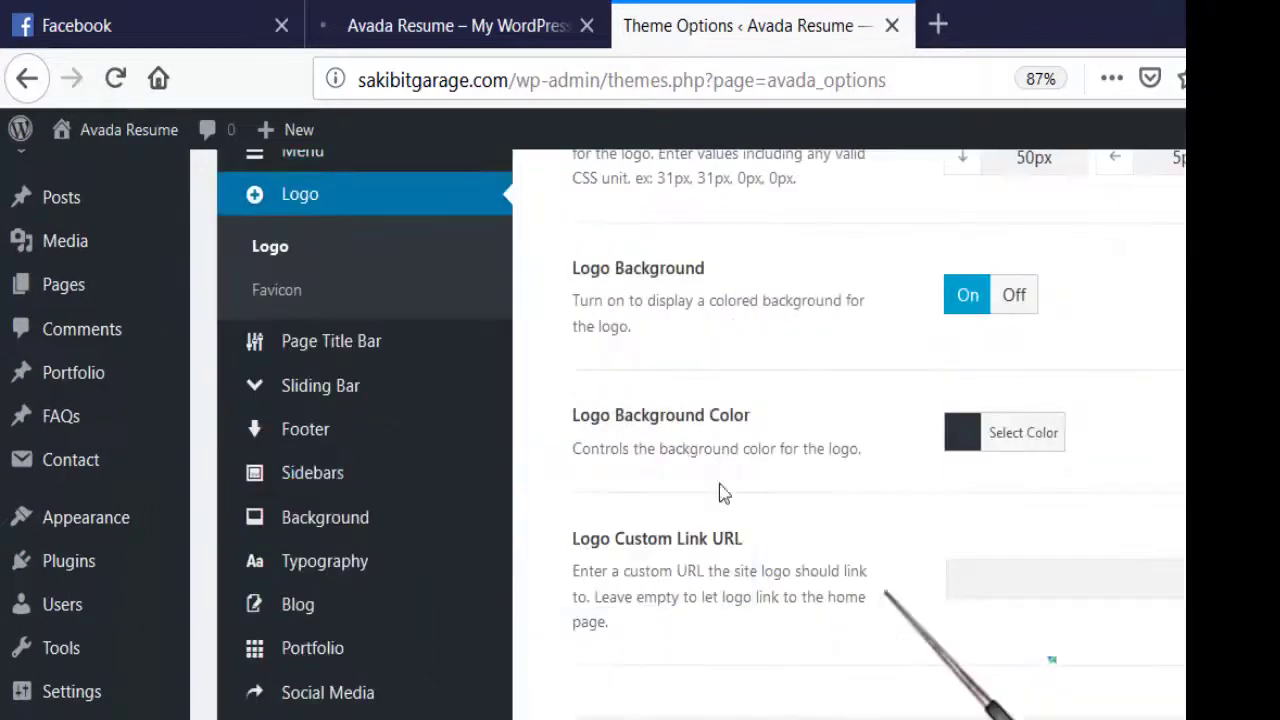
scroll(720, 500, "up", 5)
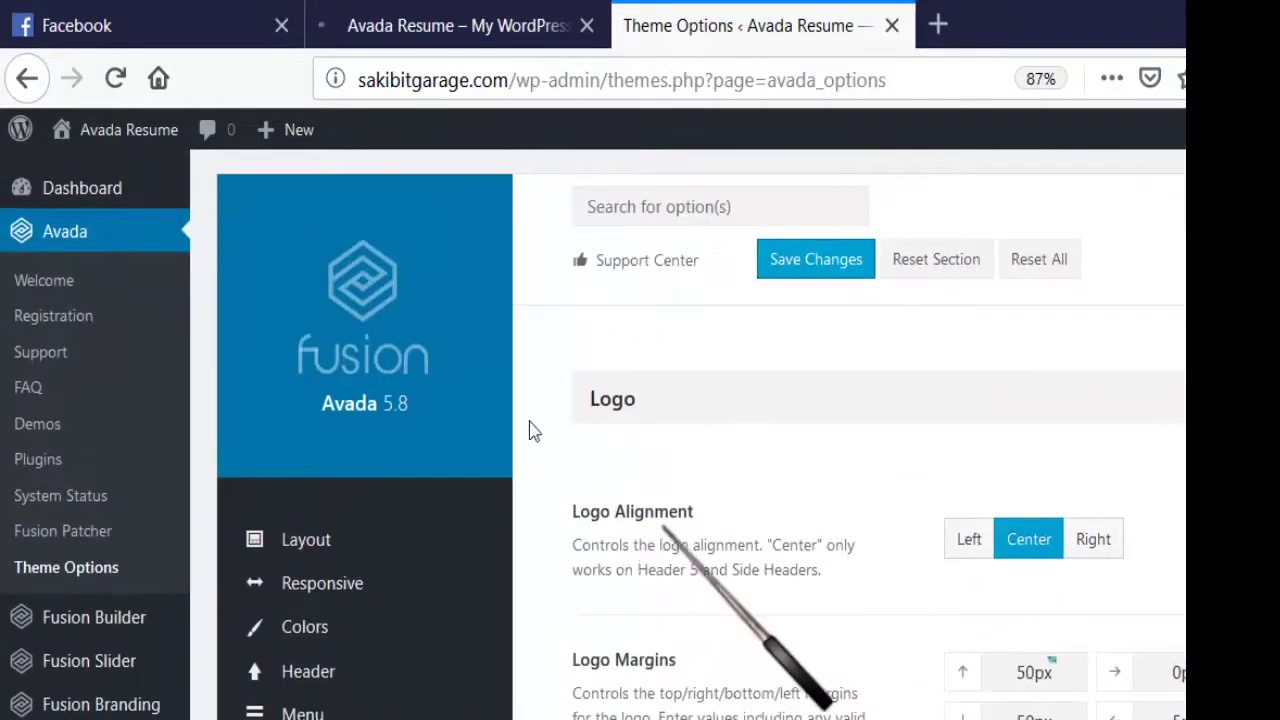
- Review the logo alignment, margins, background, background color and custom link URL options
left_click(320, 12)
key("ctrl+Tab")
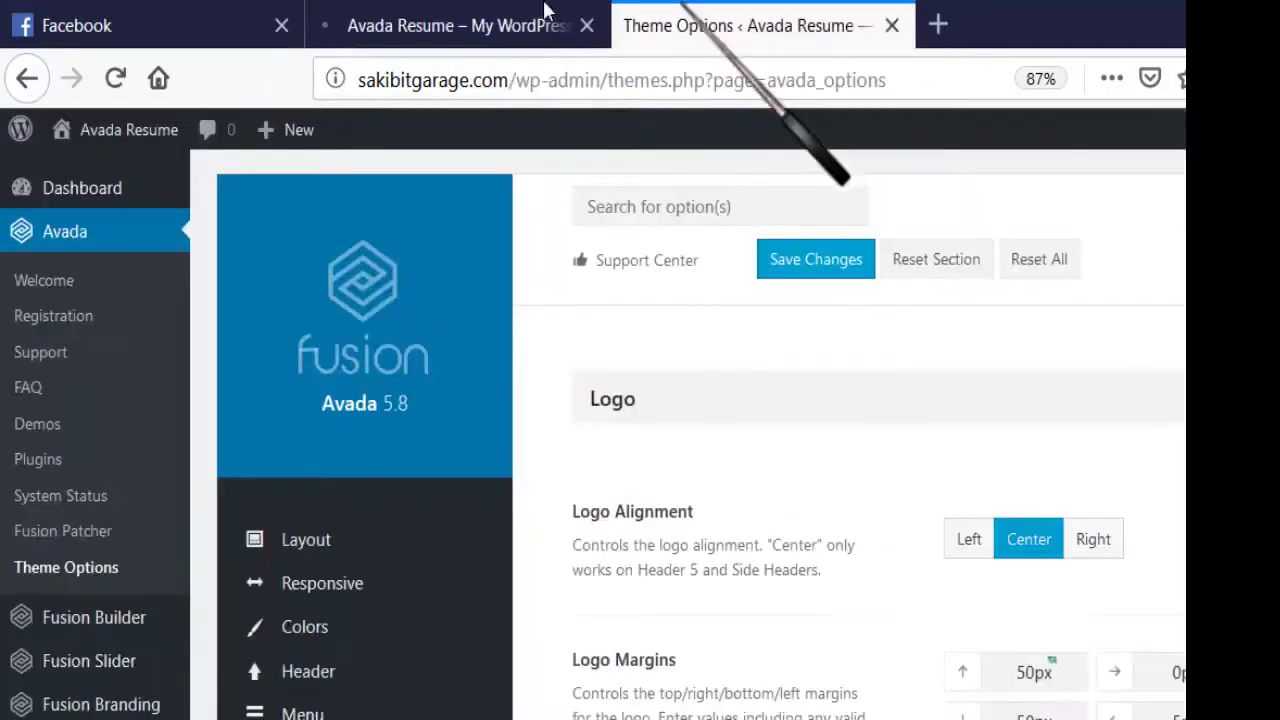
scroll(680, 440, "down", 3)
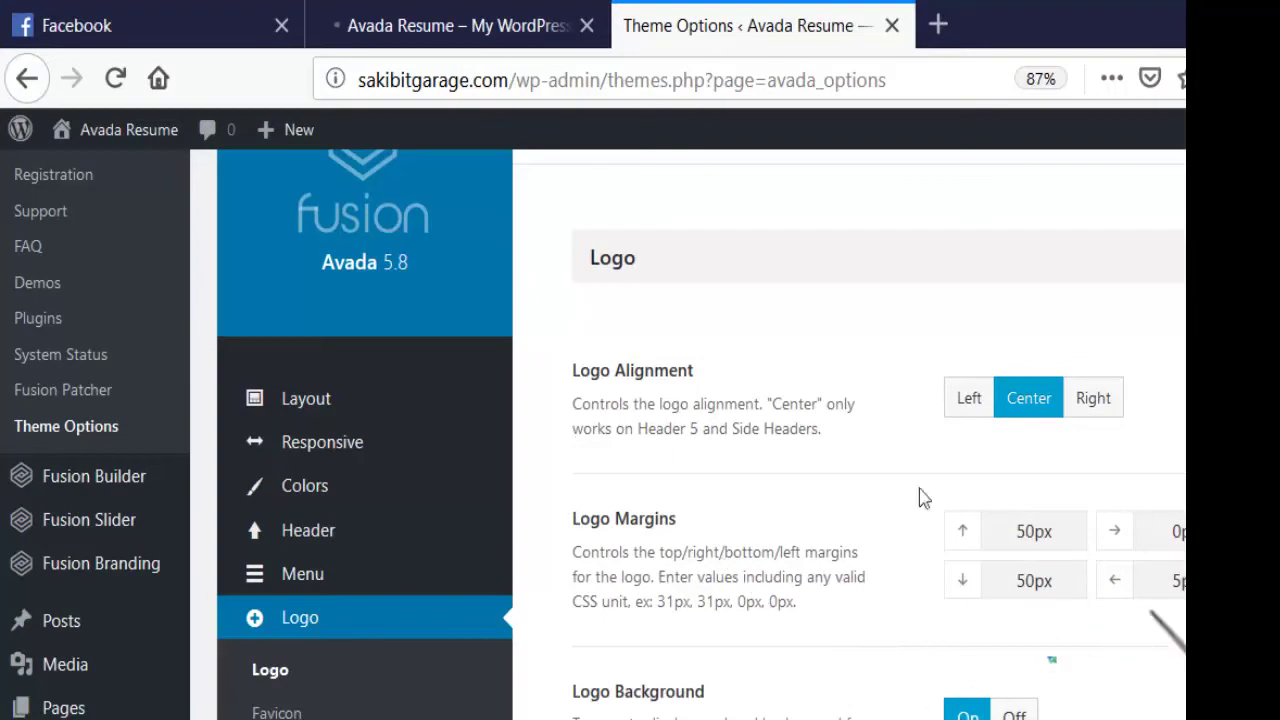
scroll(785, 505, "down", 6)
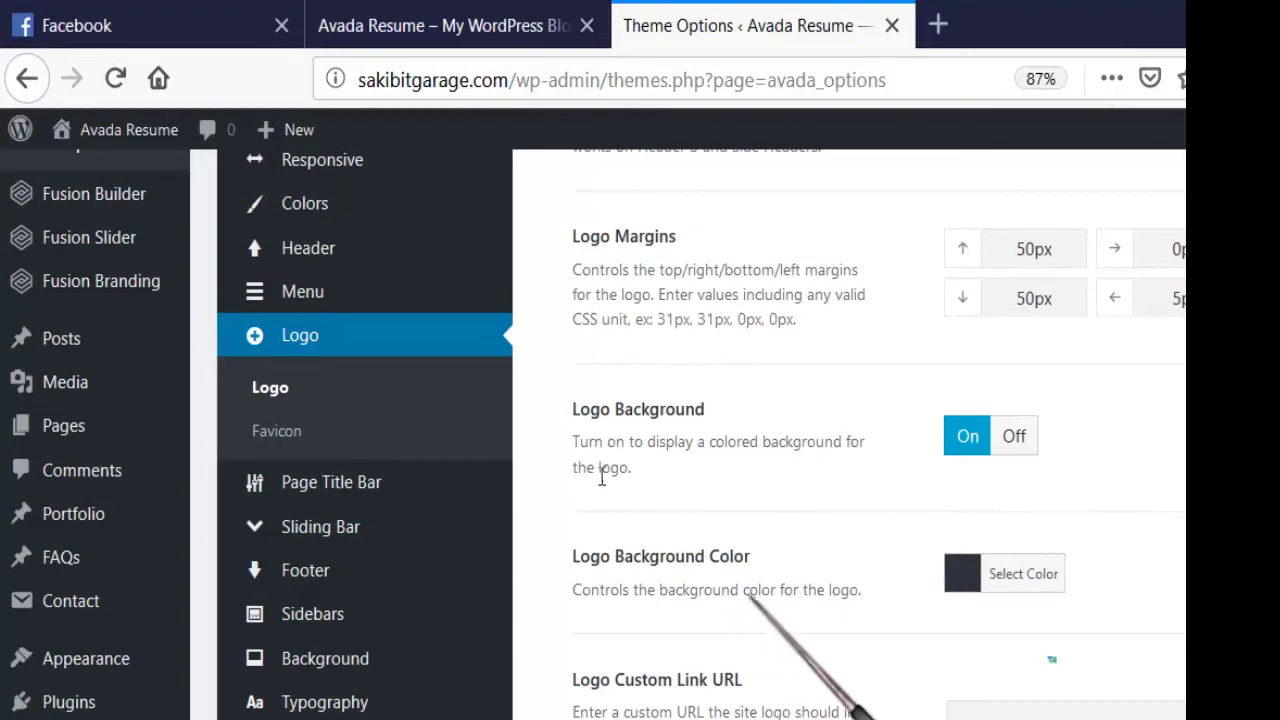
scroll(556, 316, "down", 5)
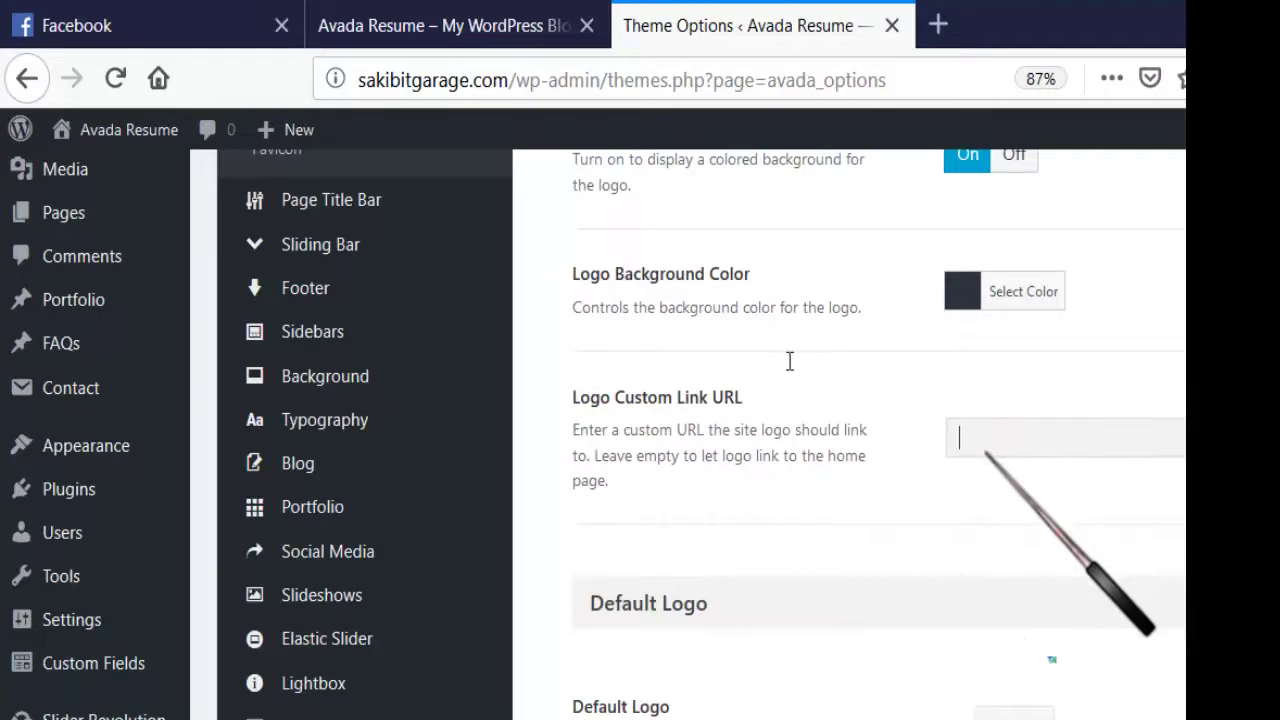
- Examine the Default Logo and Retina Default Logo image options
scroll(663, 425, "down", 5)
scroll(650, 396, "down", 4)
scroll(766, 463, "up", 4)
scroll(837, 297, "down", 3)
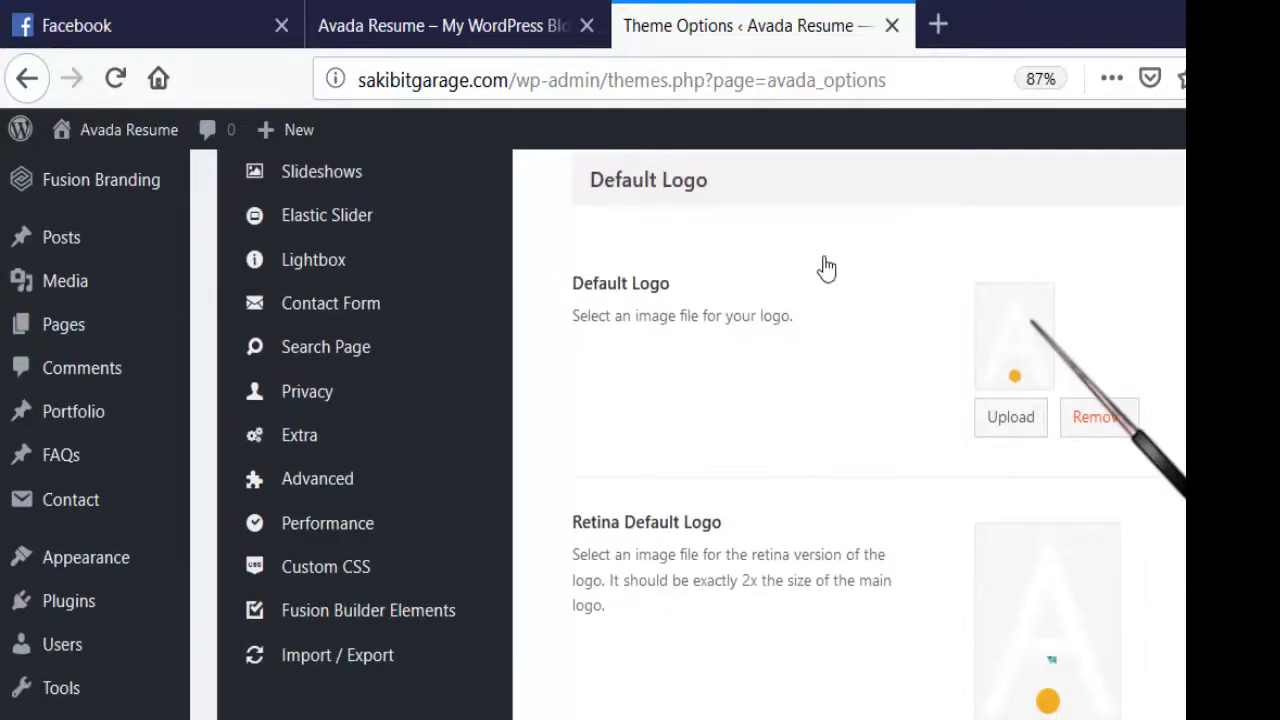
right_click(1018, 340)
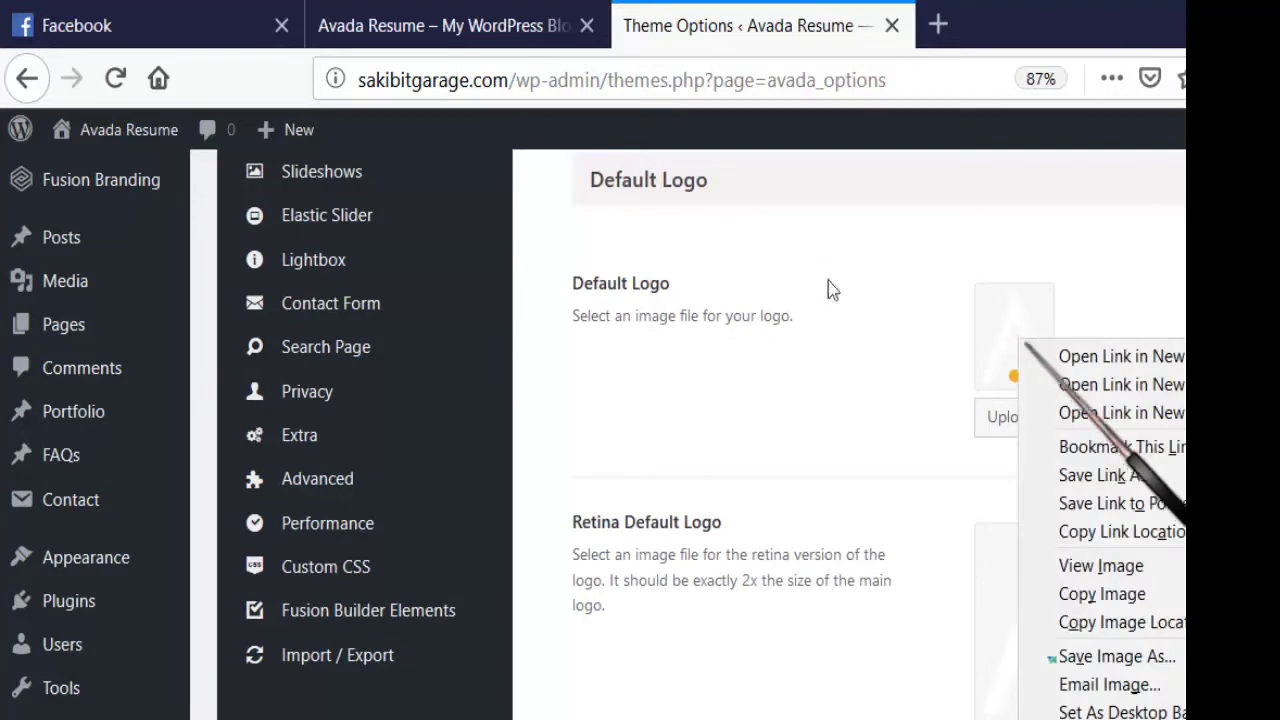
key("Down")
key("Down")
key("Down")
key("Up")
key("Up")
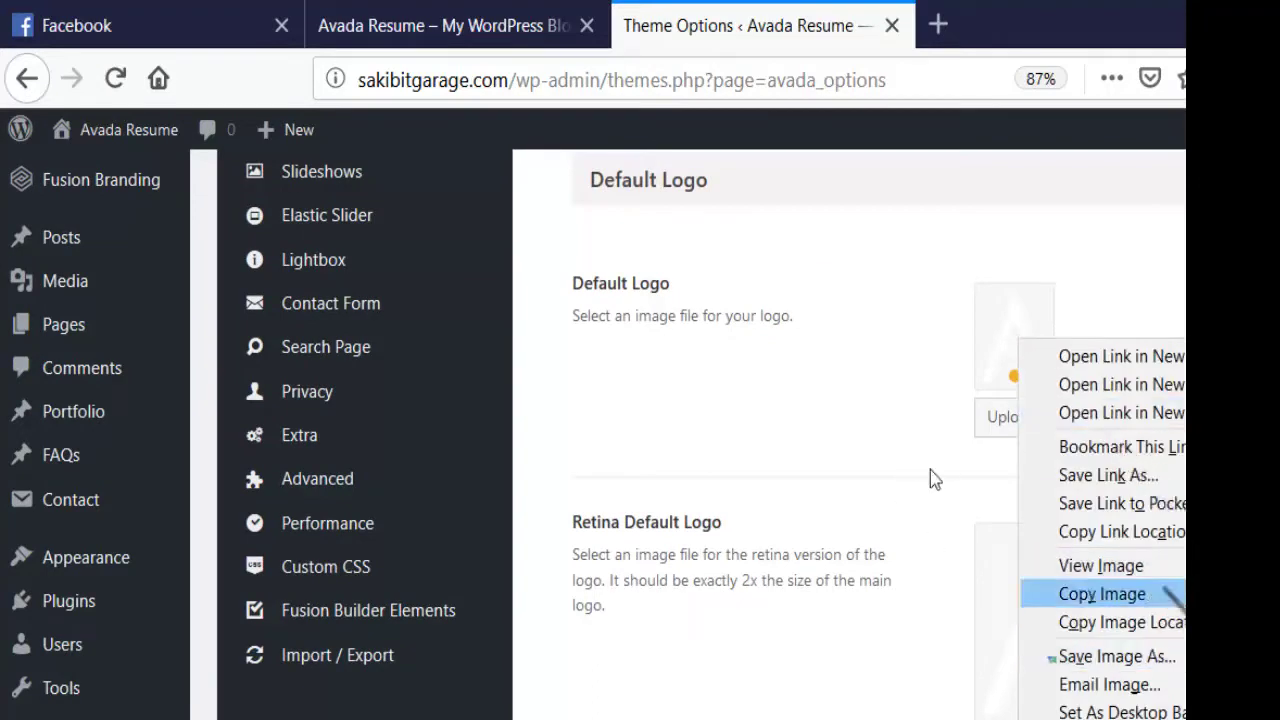
key("Escape")
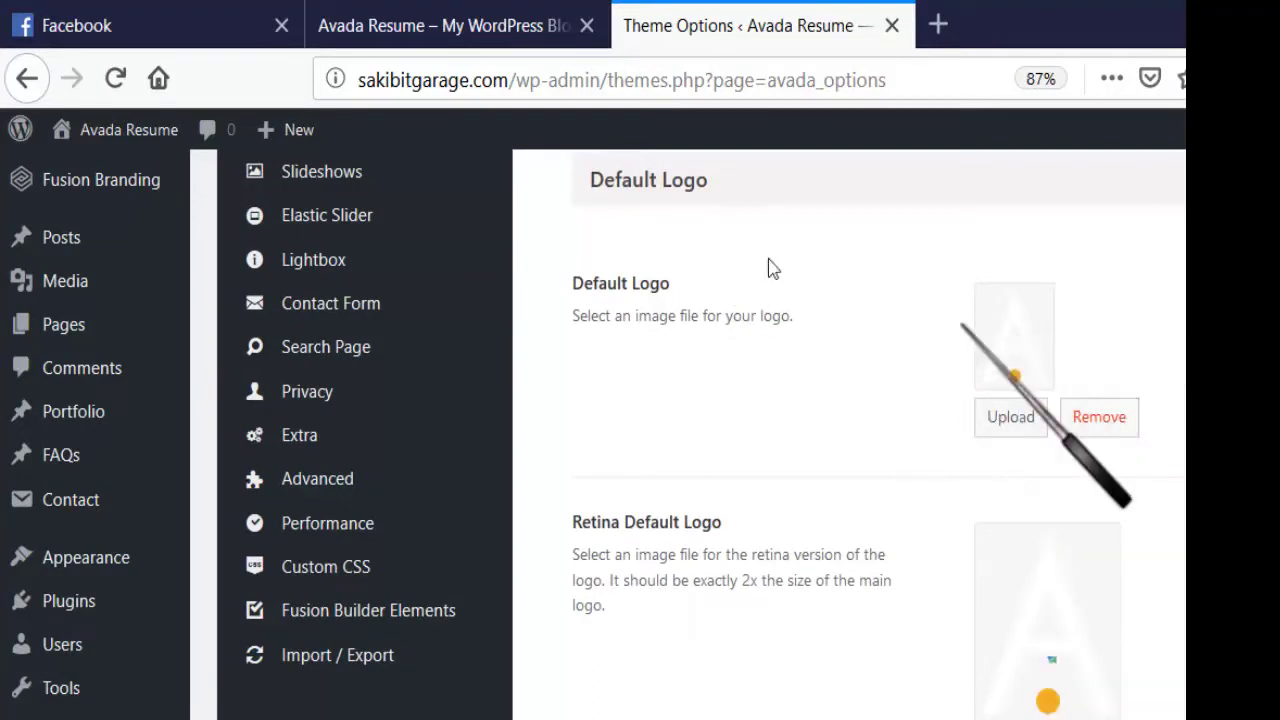
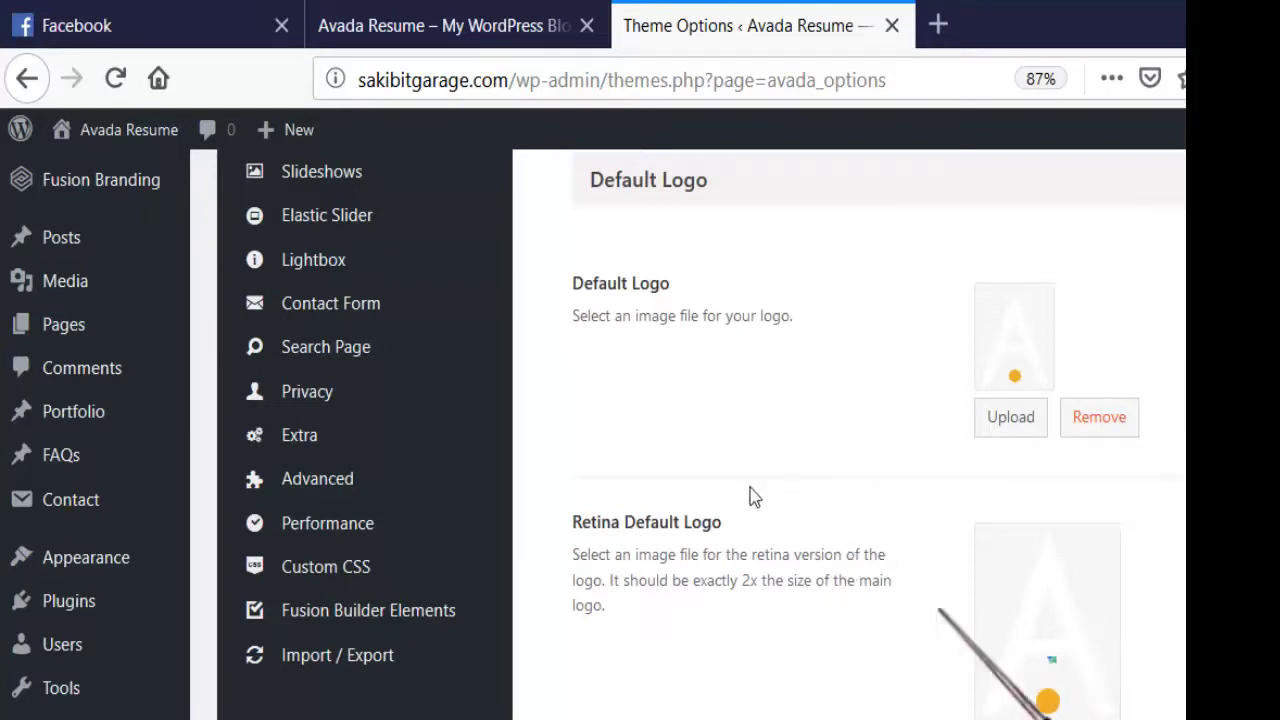
- View the Sticky Header Logo option and examine how the side header behaves while scrolling the live Avada Resume site
scroll(720, 480, "down", 3)
scroll(694, 471, "down", 2)
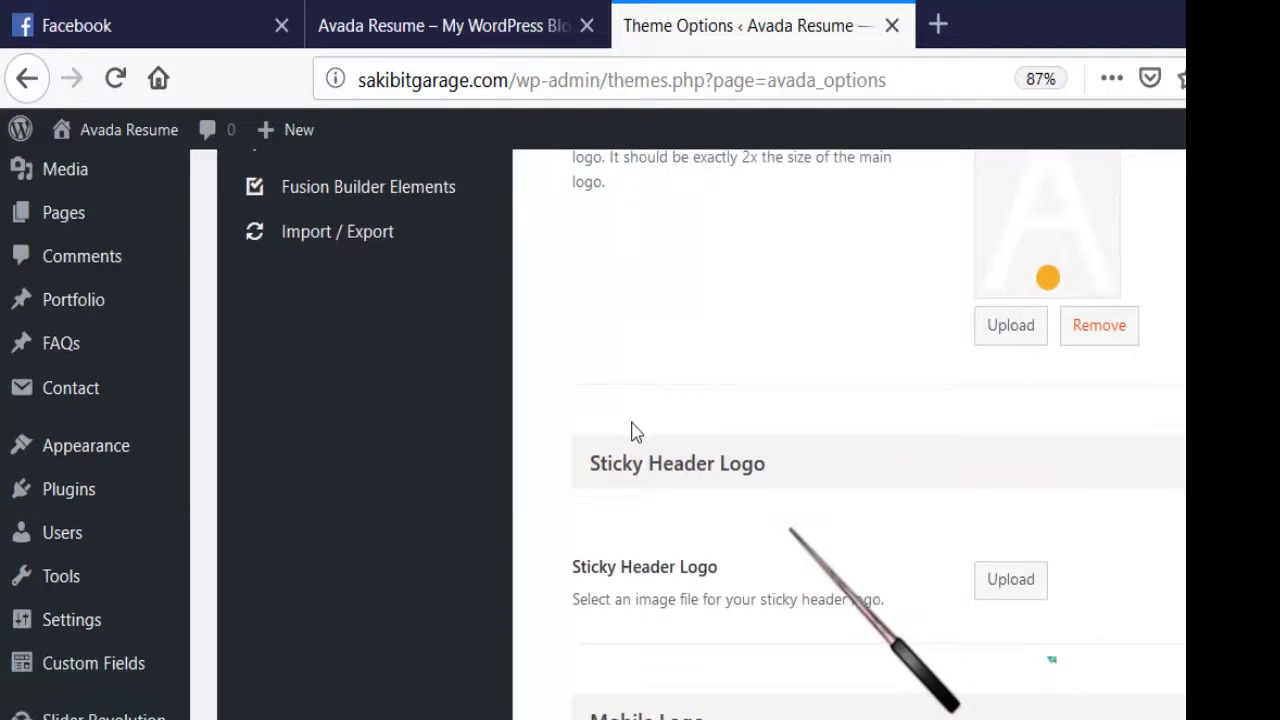
left_click(330, 25)
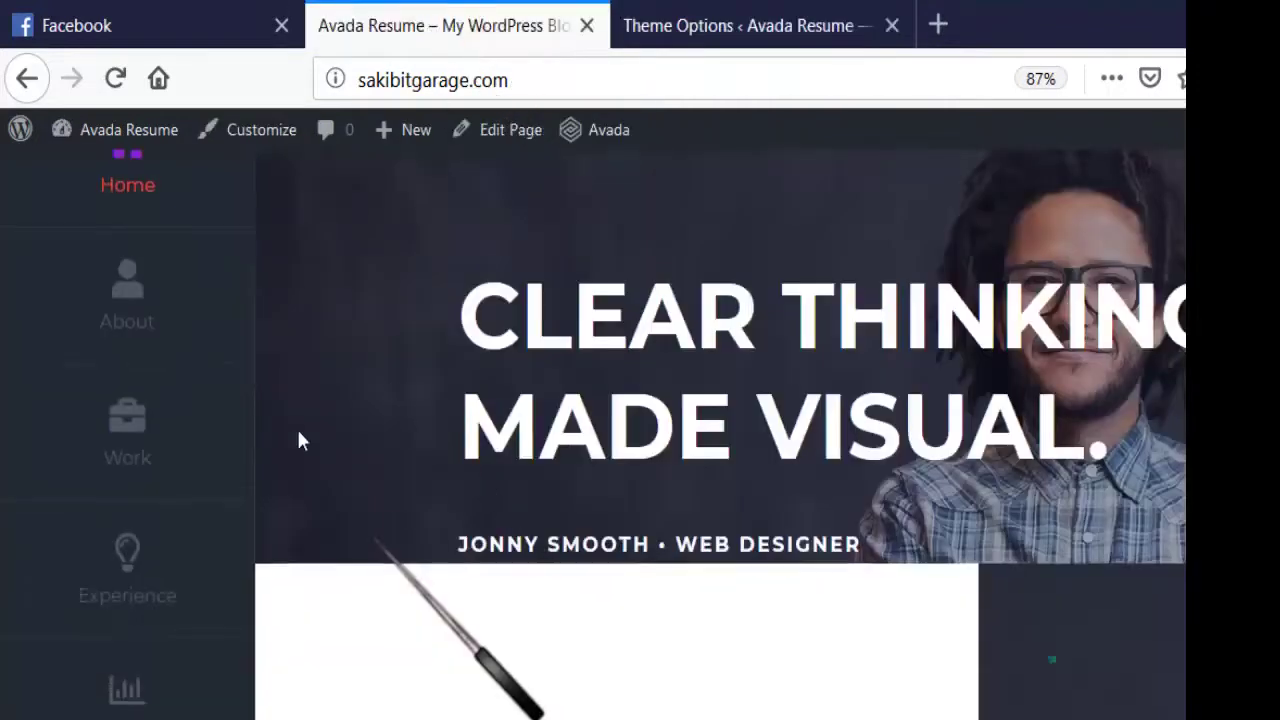
scroll(379, 333, "down", 1)
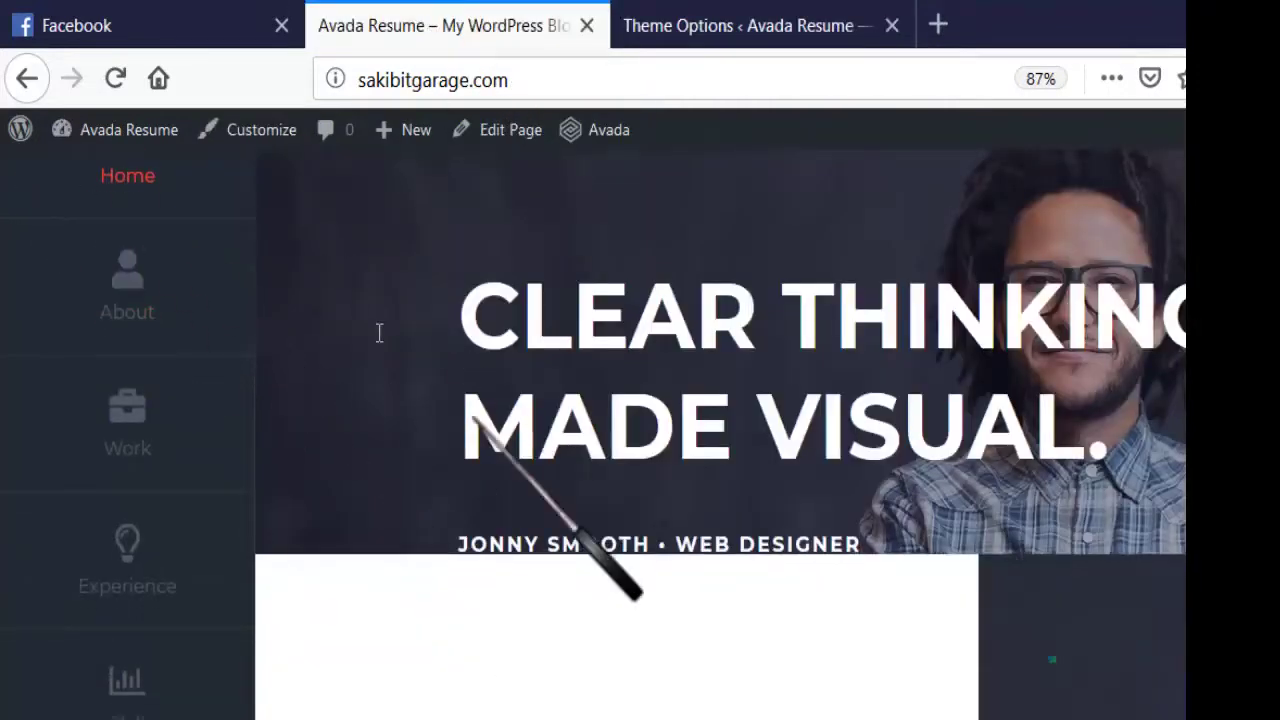
scroll(379, 333, "down", 2)
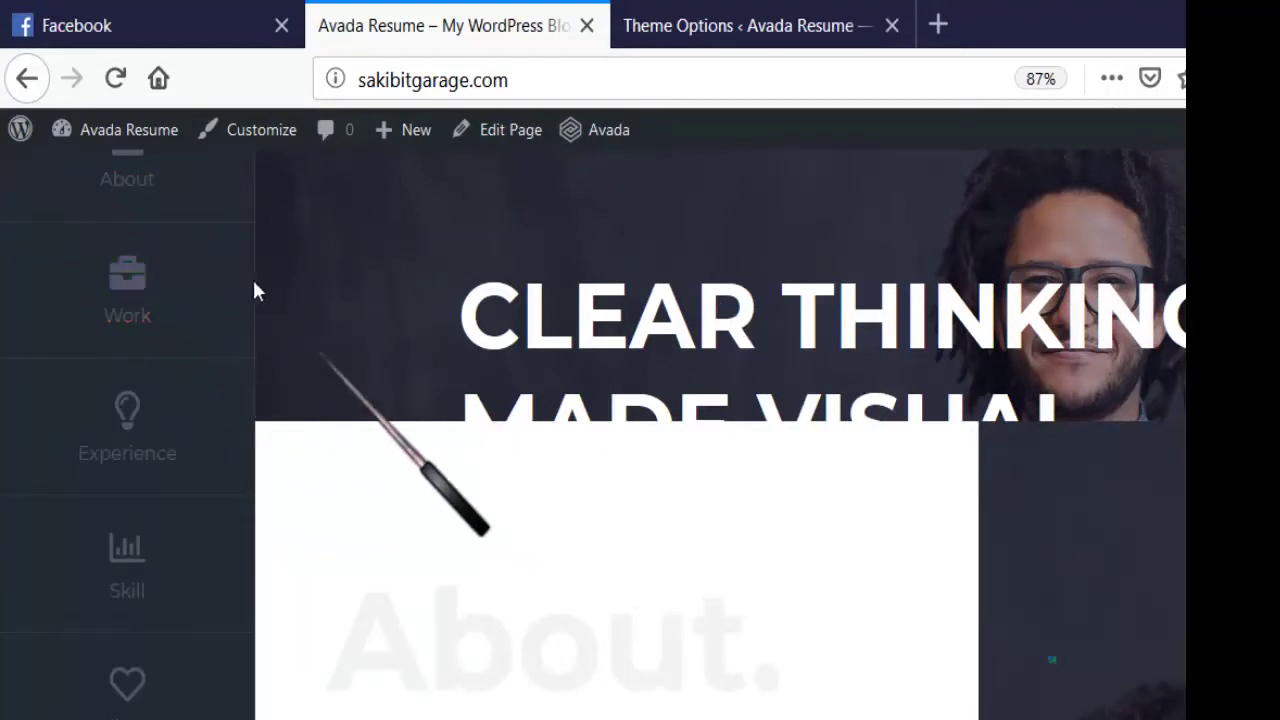
- Return to the Theme Options and review the Sticky Header Logo, Mobile Logo and Retina Mobile Logo image options
left_click(640, 25)
scroll(760, 528, "down", 3)
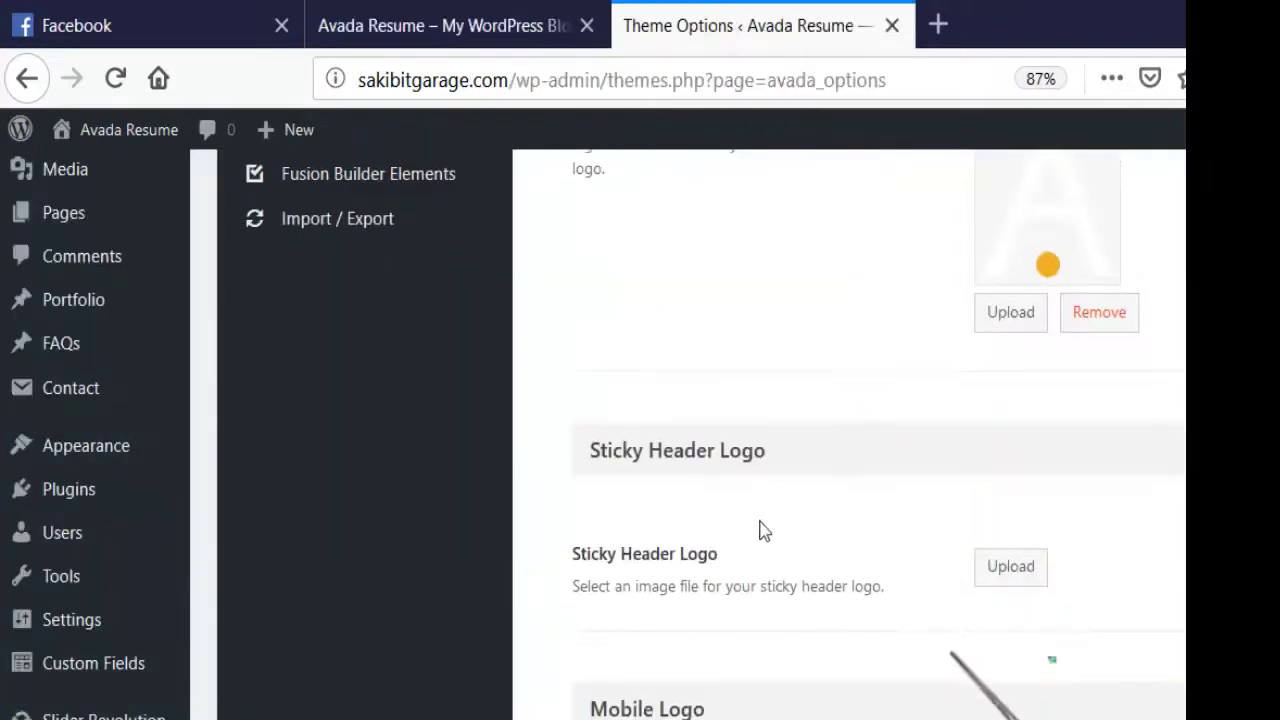
scroll(834, 380, "down", 5)
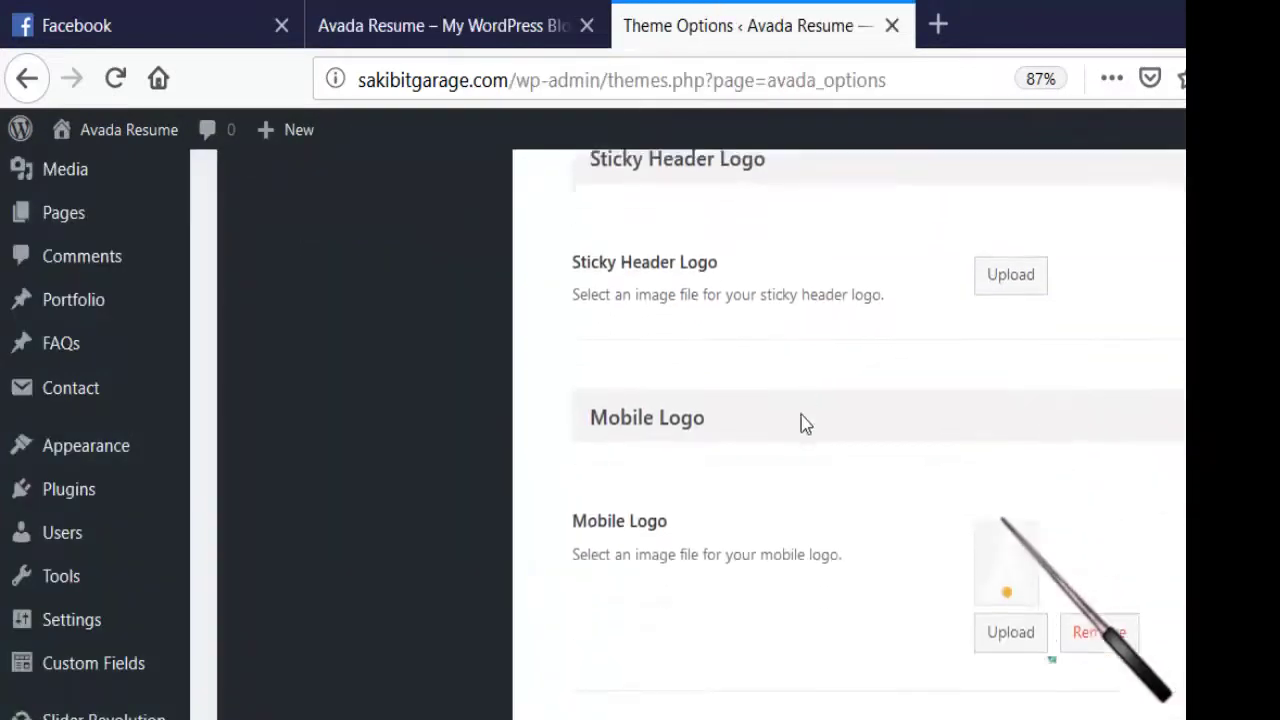
scroll(837, 506, "down", 3)
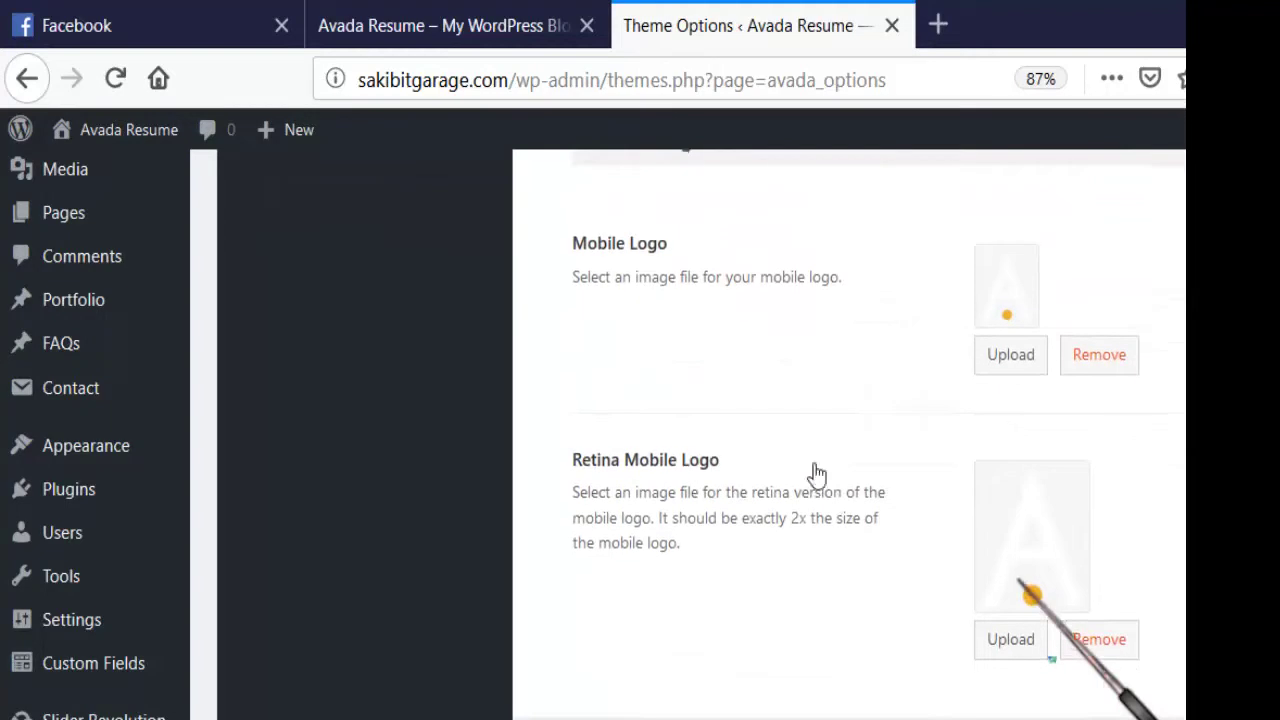
- Open the Favicon options under Logo and examine the Favicon, Apple iPhone Icon and Apple iPad Icon upload settings
scroll(849, 566, "up", 10)
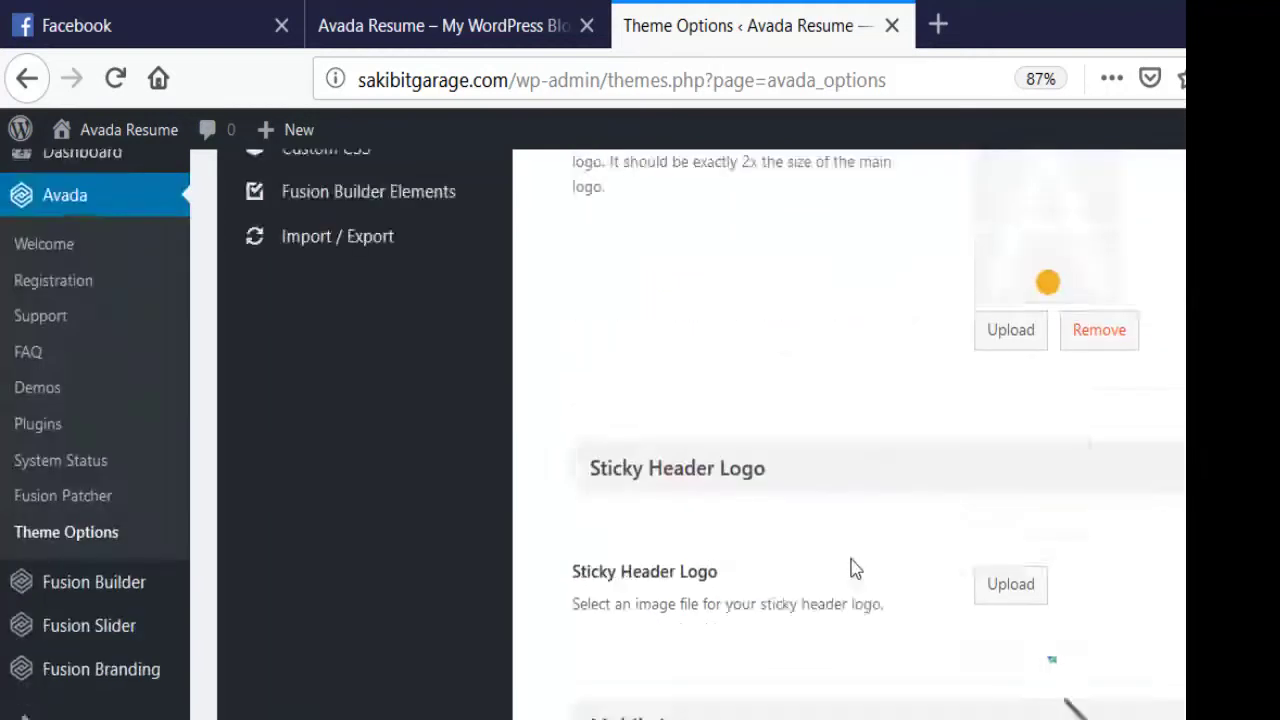
scroll(400, 473, "down", 5)
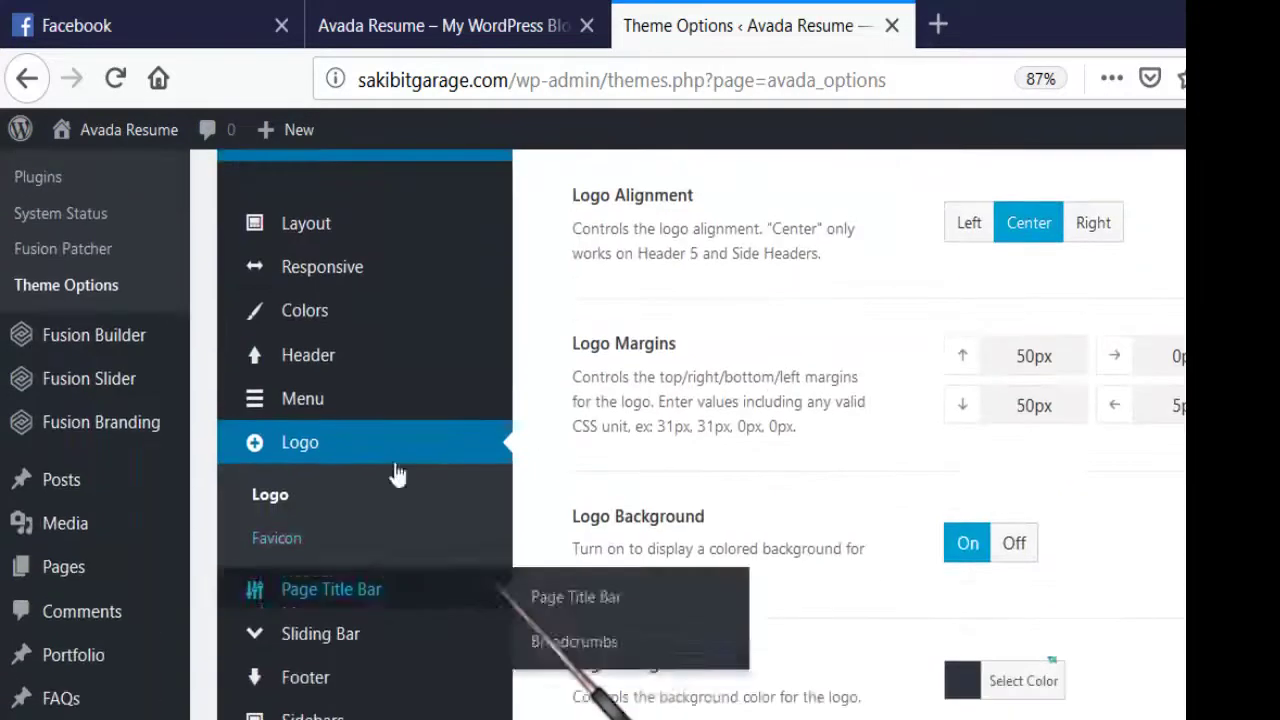
left_click(245, 445)
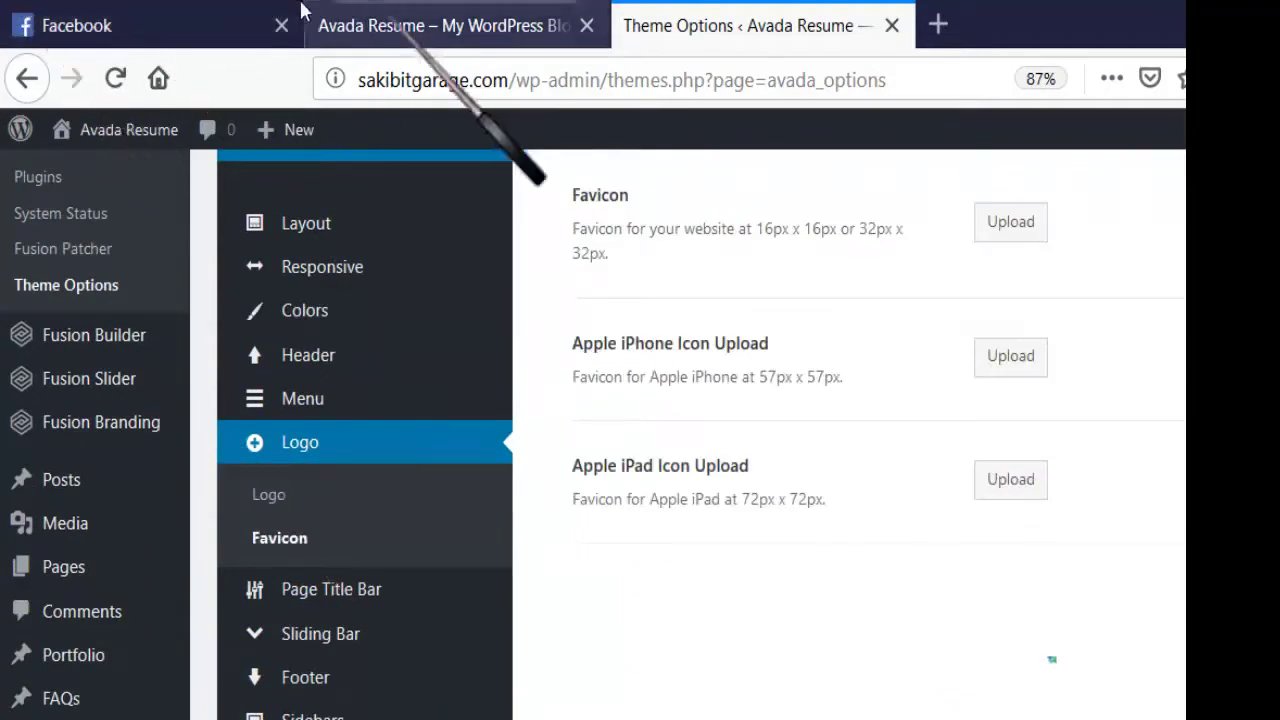
scroll(591, 374, "up", 5)
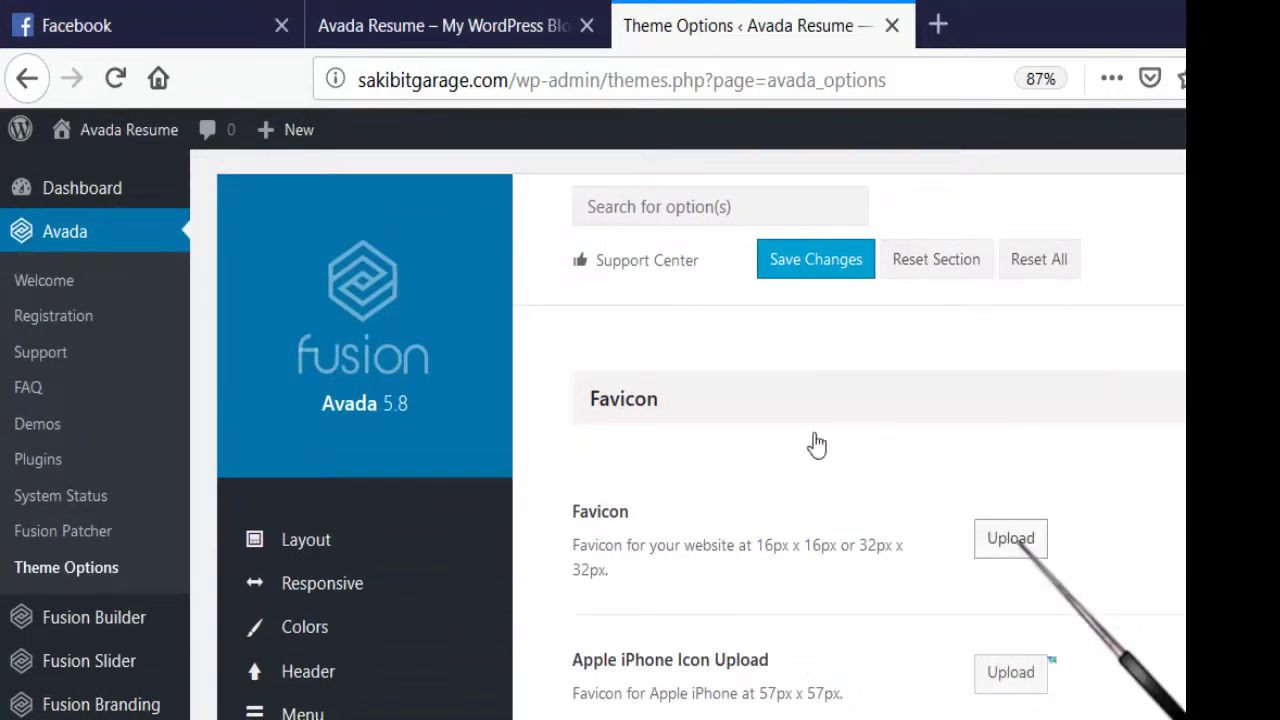
scroll(816, 445, "down", 3)
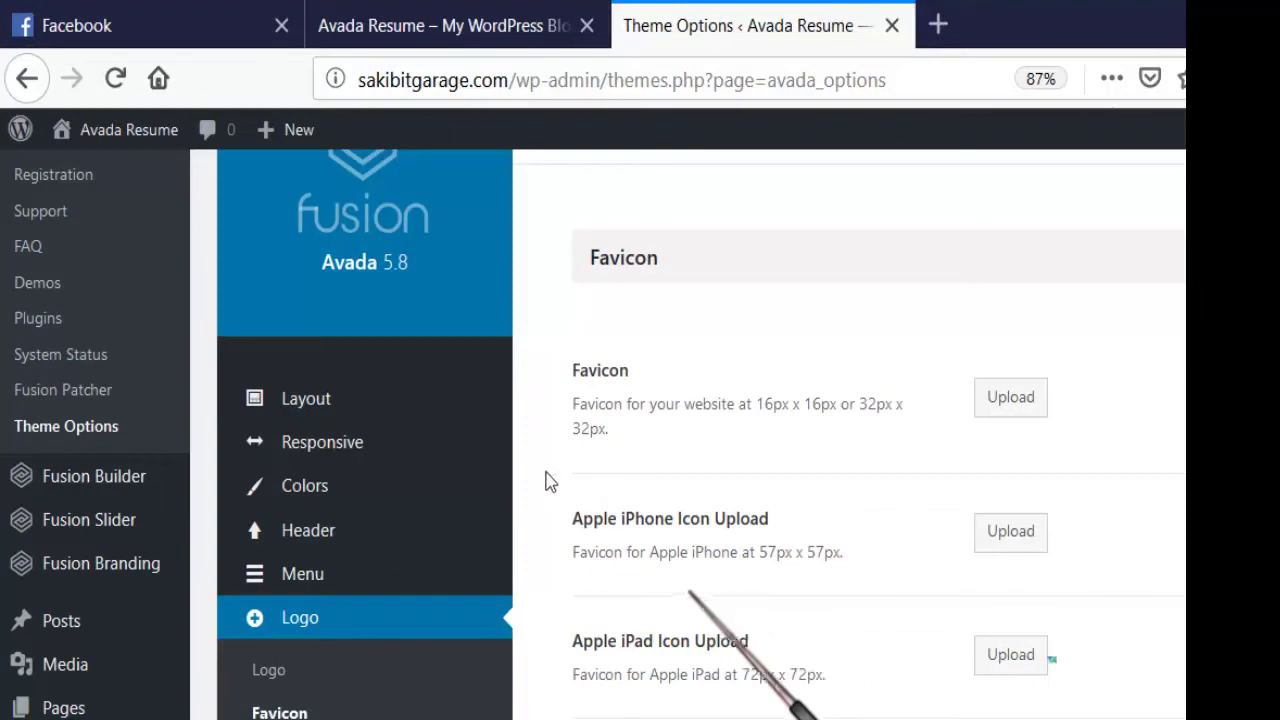
scroll(737, 523, "down", 6)
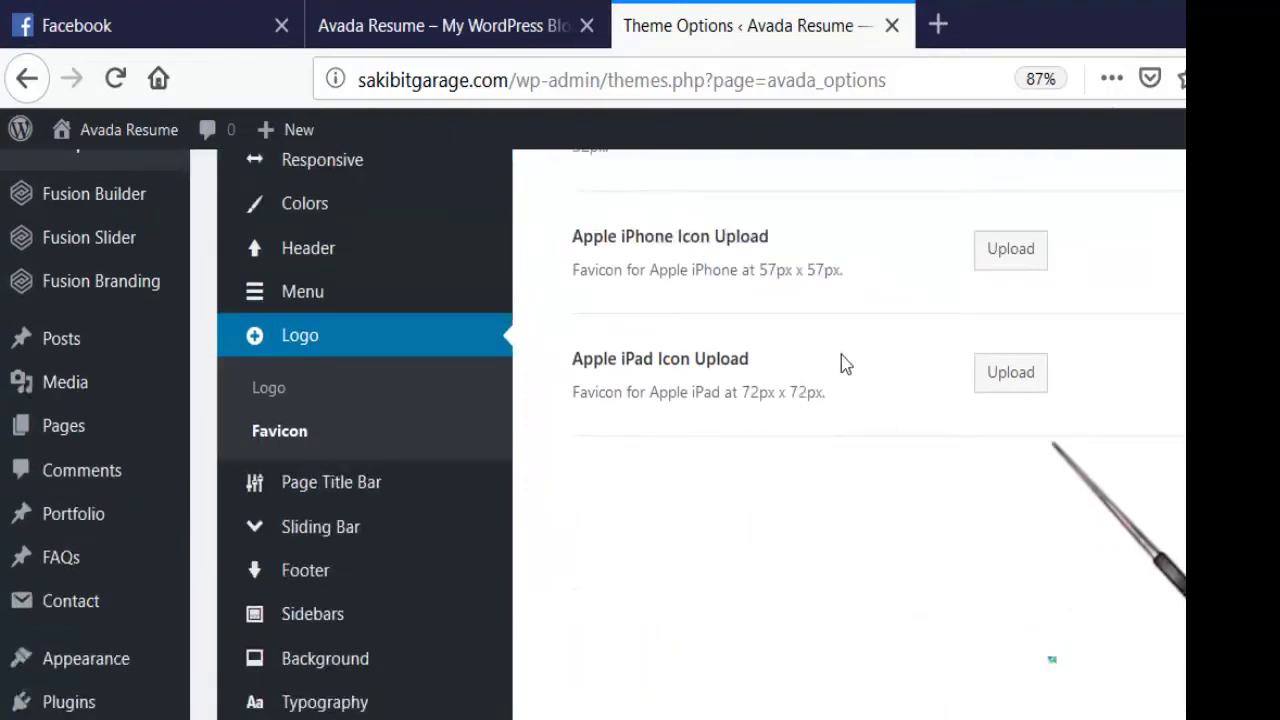
scroll(843, 362, "up", 7)
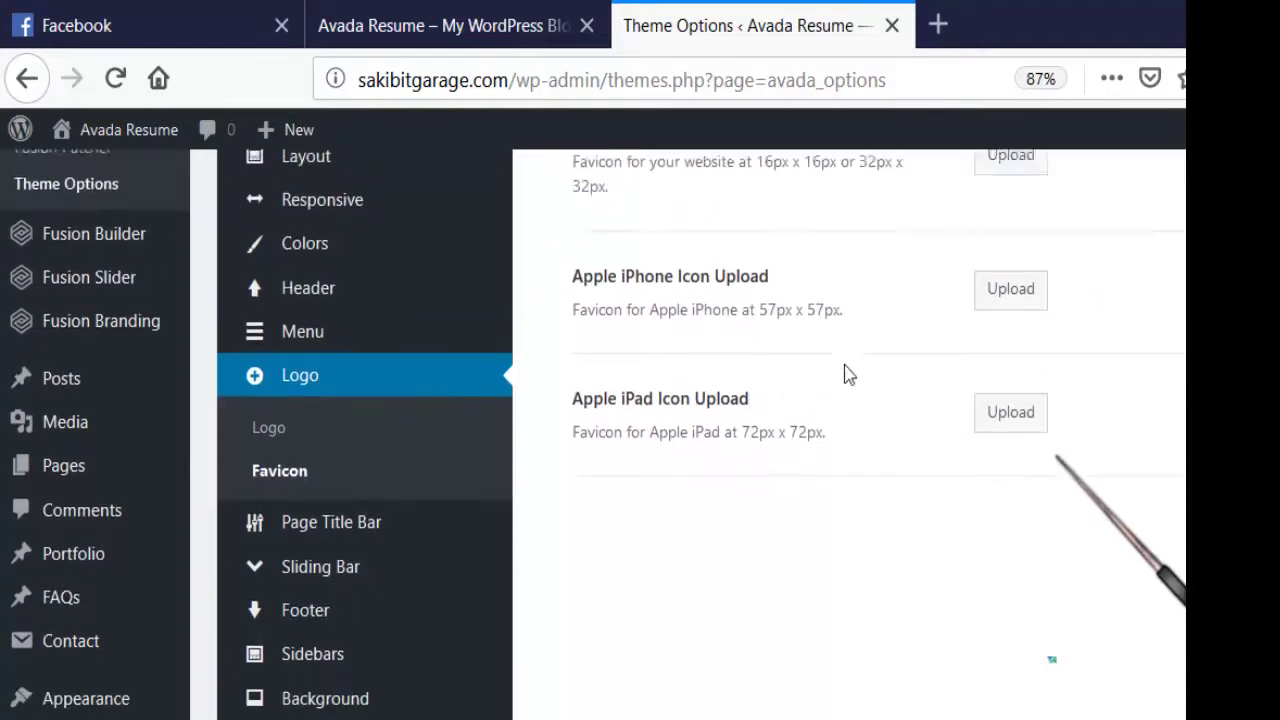
scroll(702, 484, "up", 3)
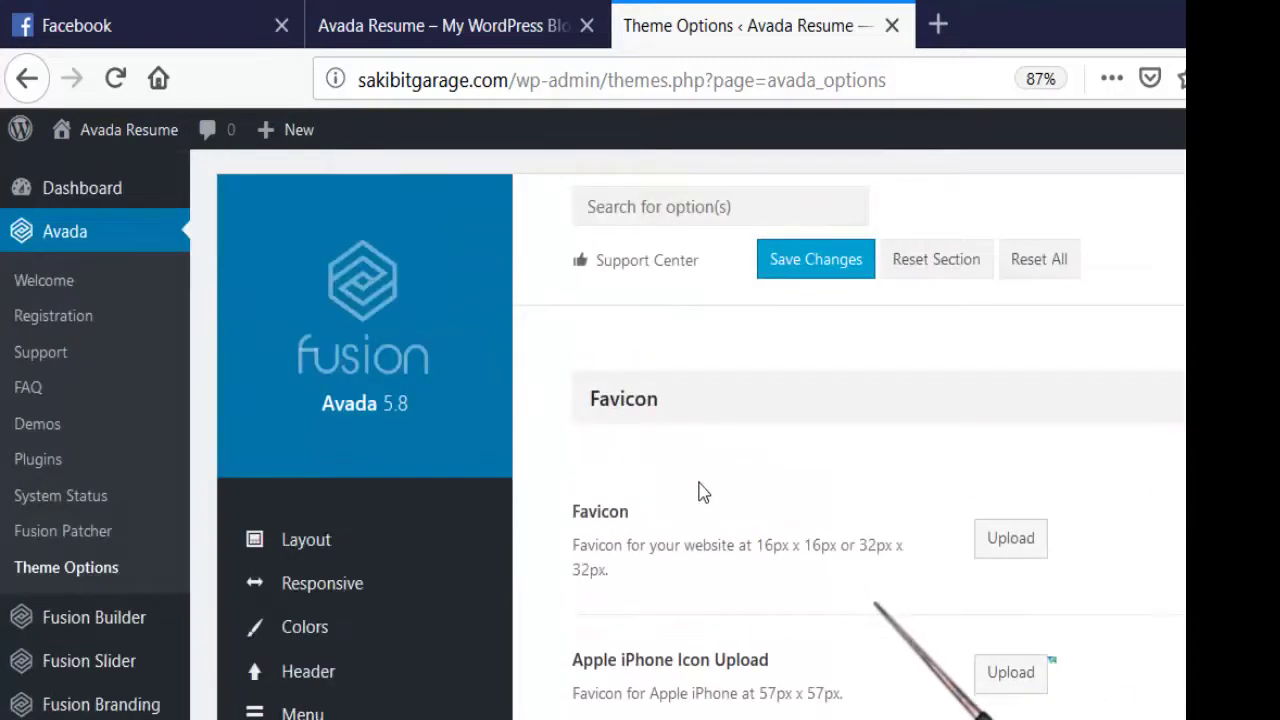
scroll(569, 463, "down", 9)
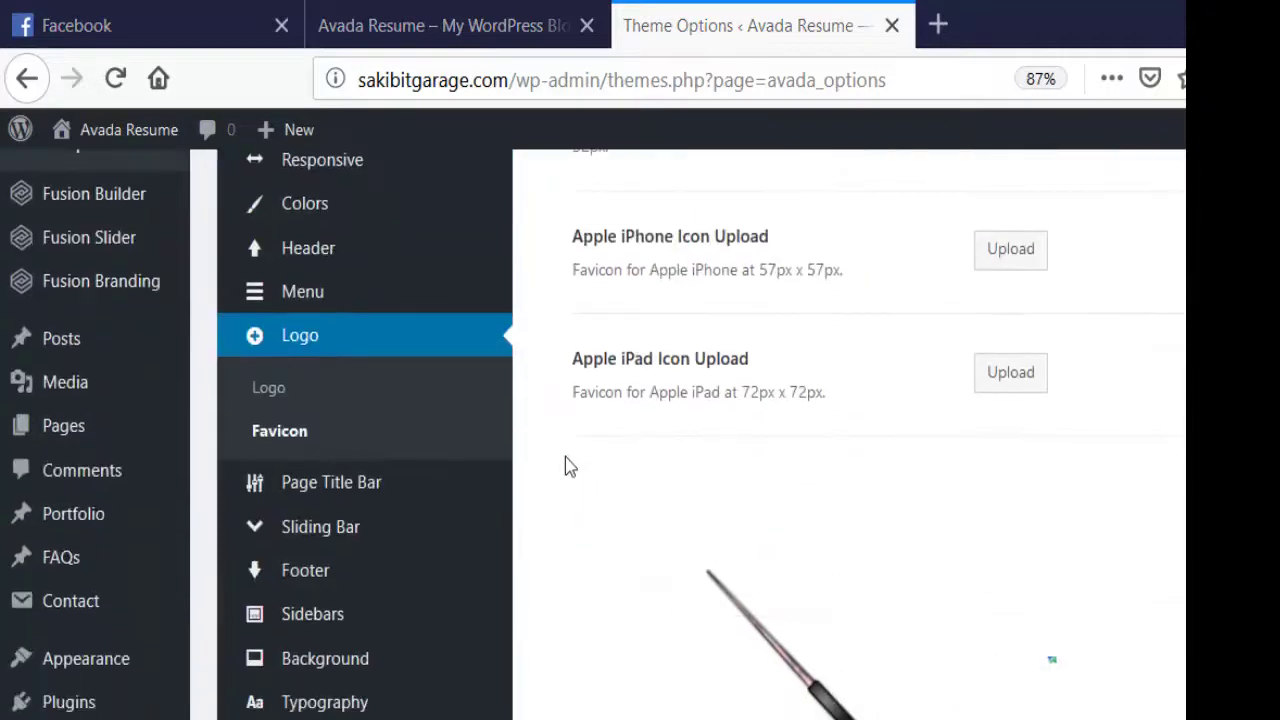
scroll(566, 464, "down", 3)
scroll(434, 491, "up", 6)
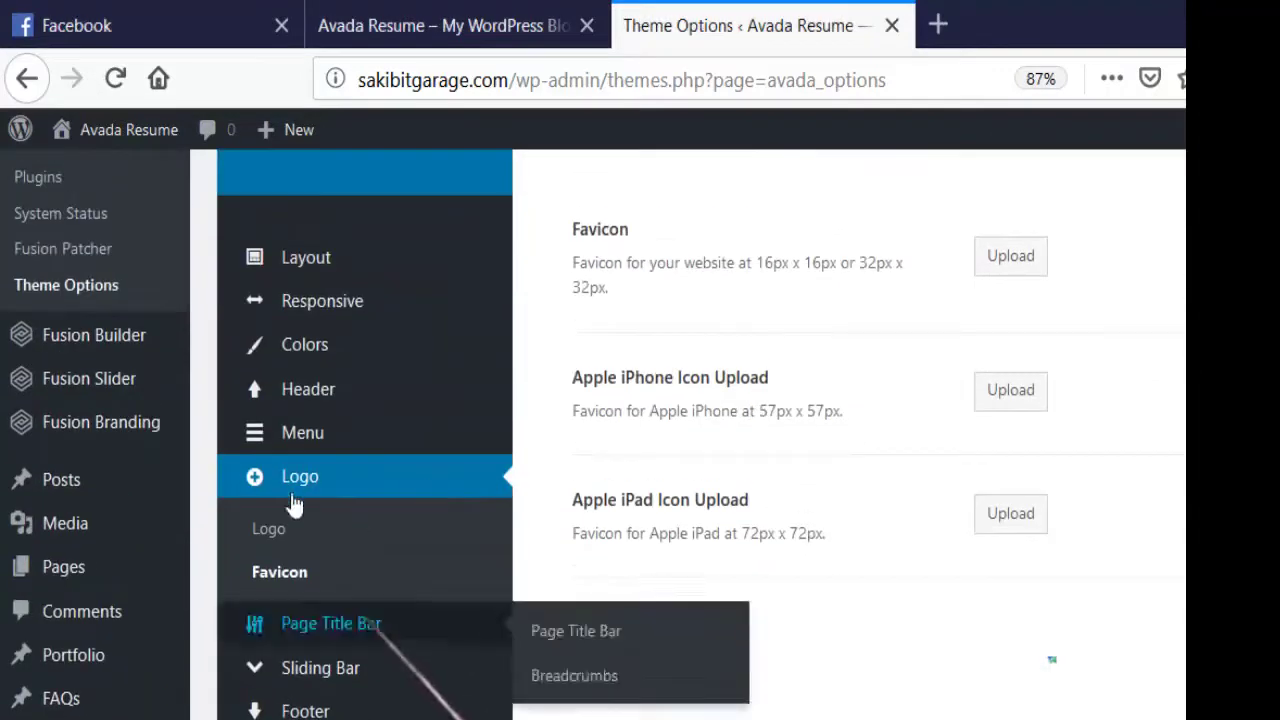
- Open the Page Title Bar options and inspect the About section's heading on the live Avada Resume site
left_click(330, 623)
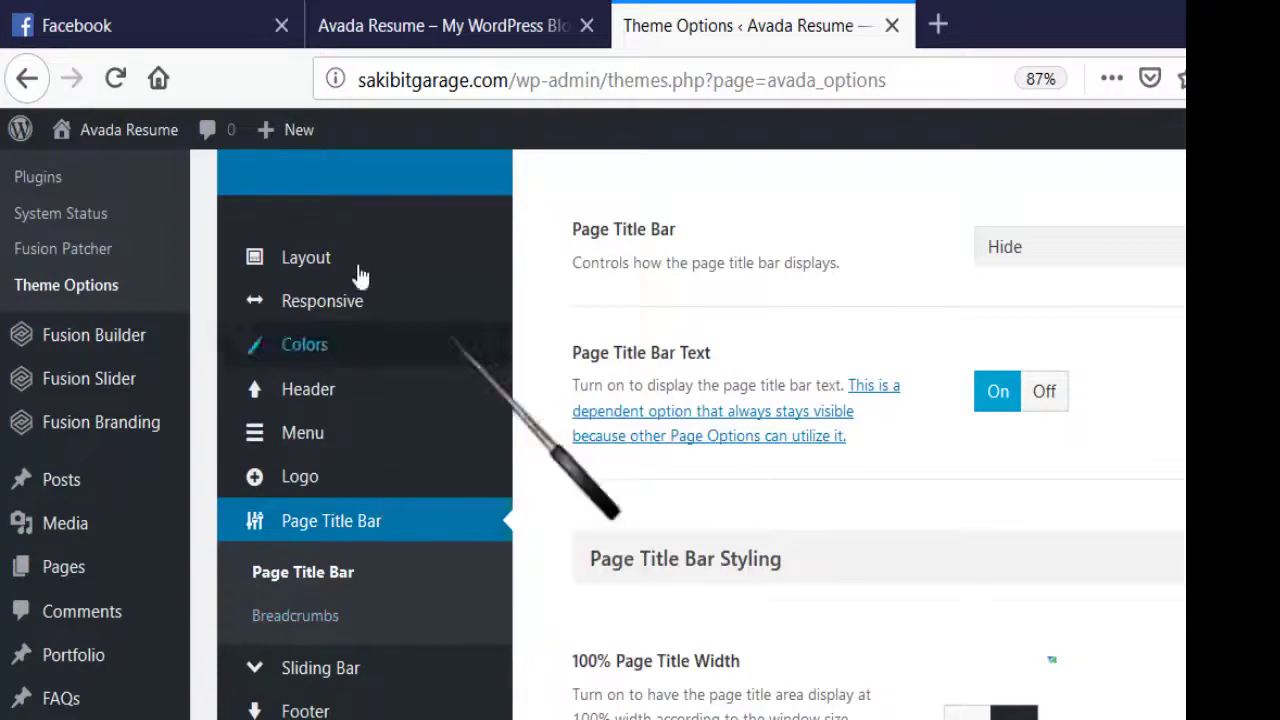
left_click(343, 12)
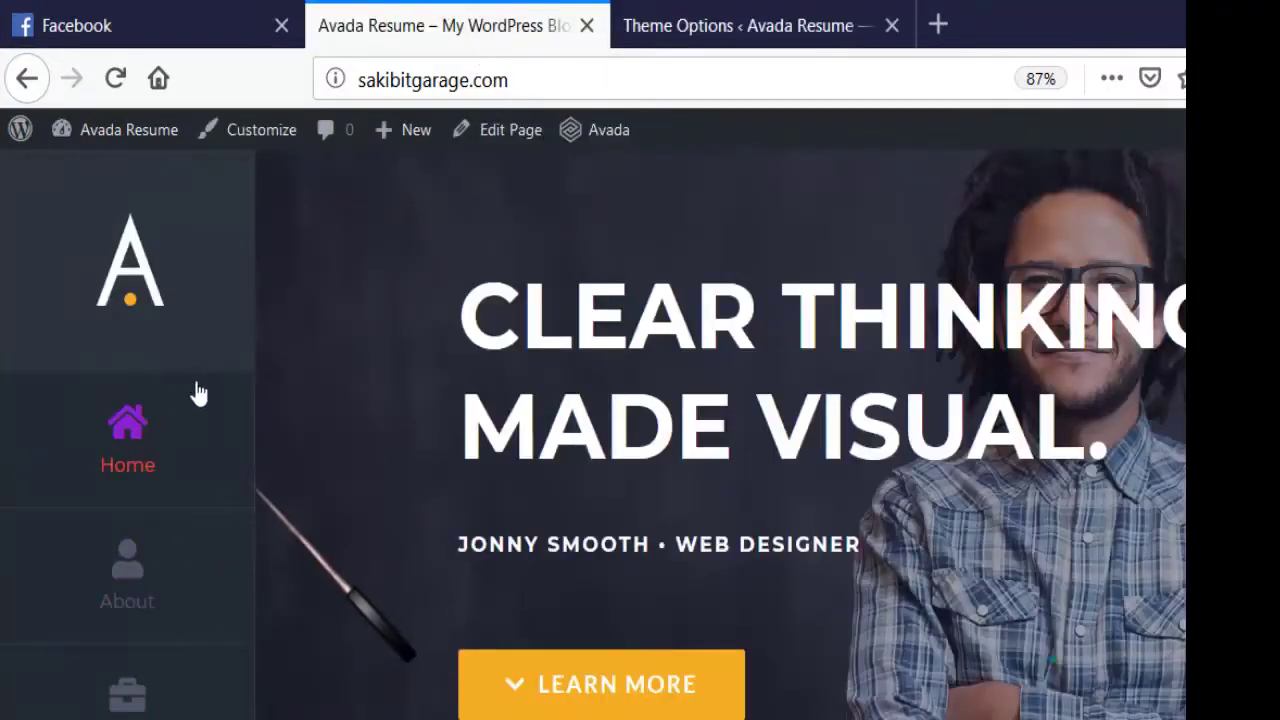
scroll(95, 433, "down", 5)
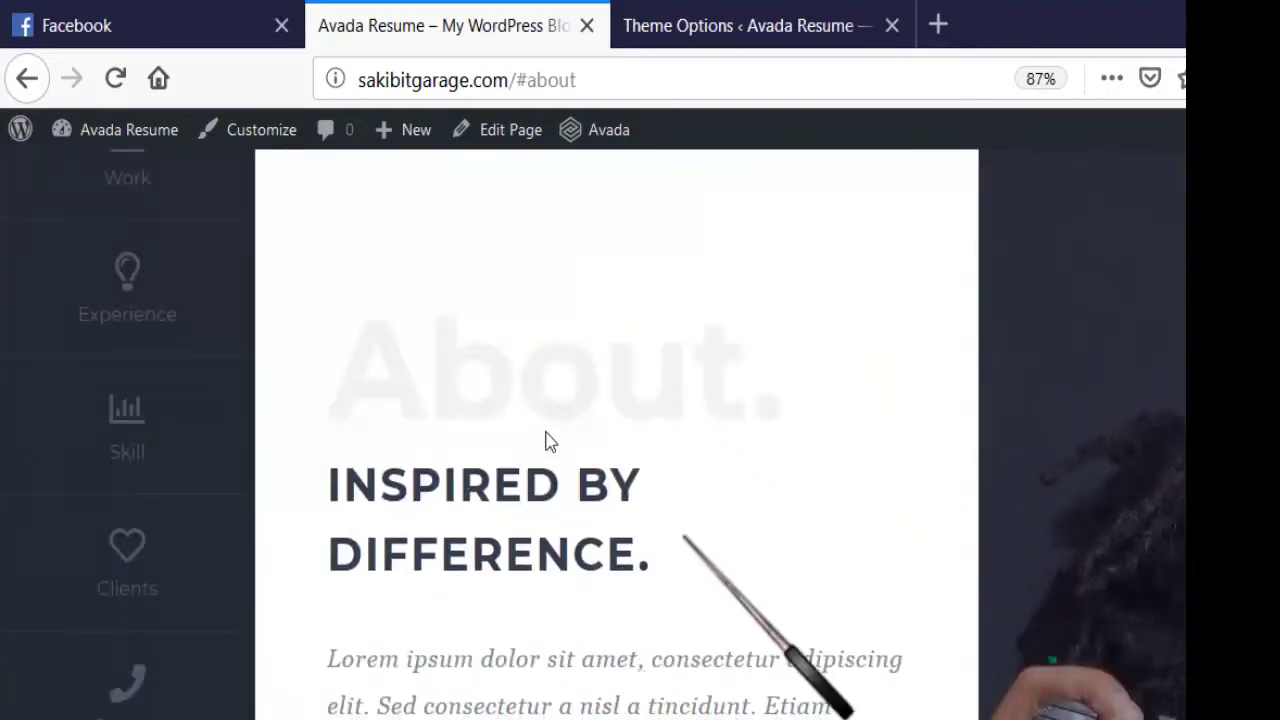
left_click(636, 12)
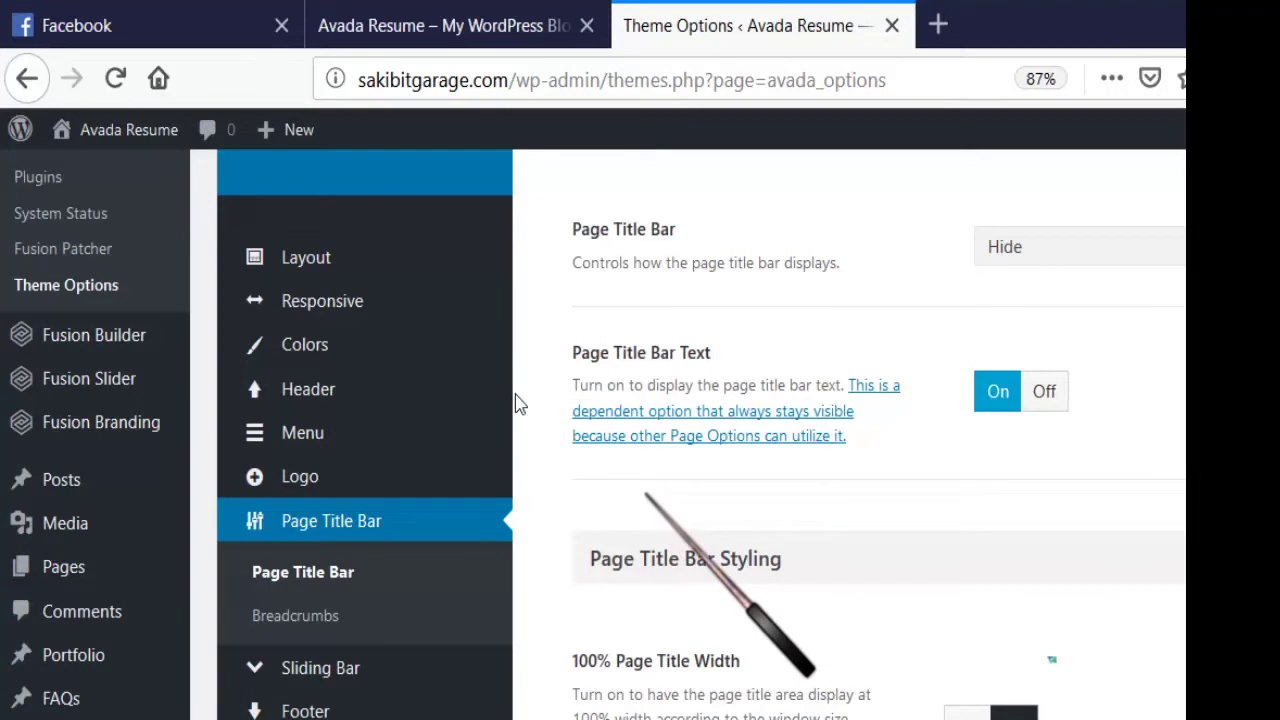
left_click(333, 14)
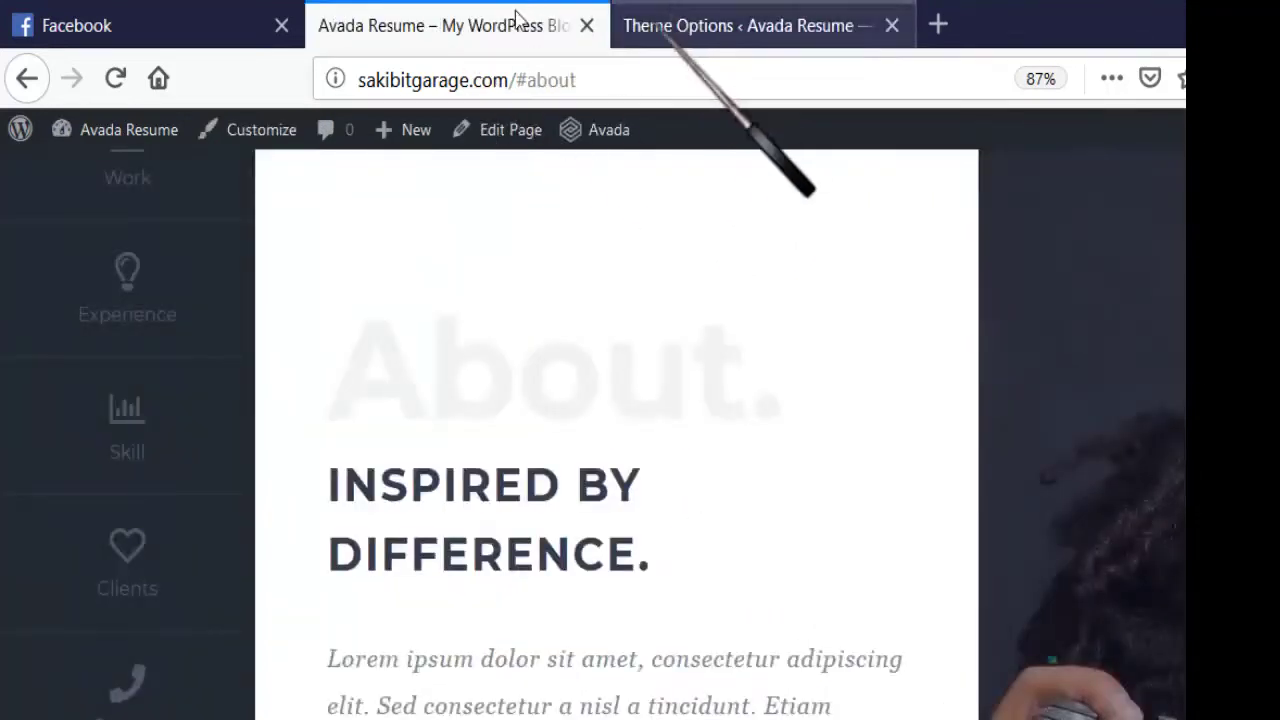
left_click_drag(790, 300, 234, 280)
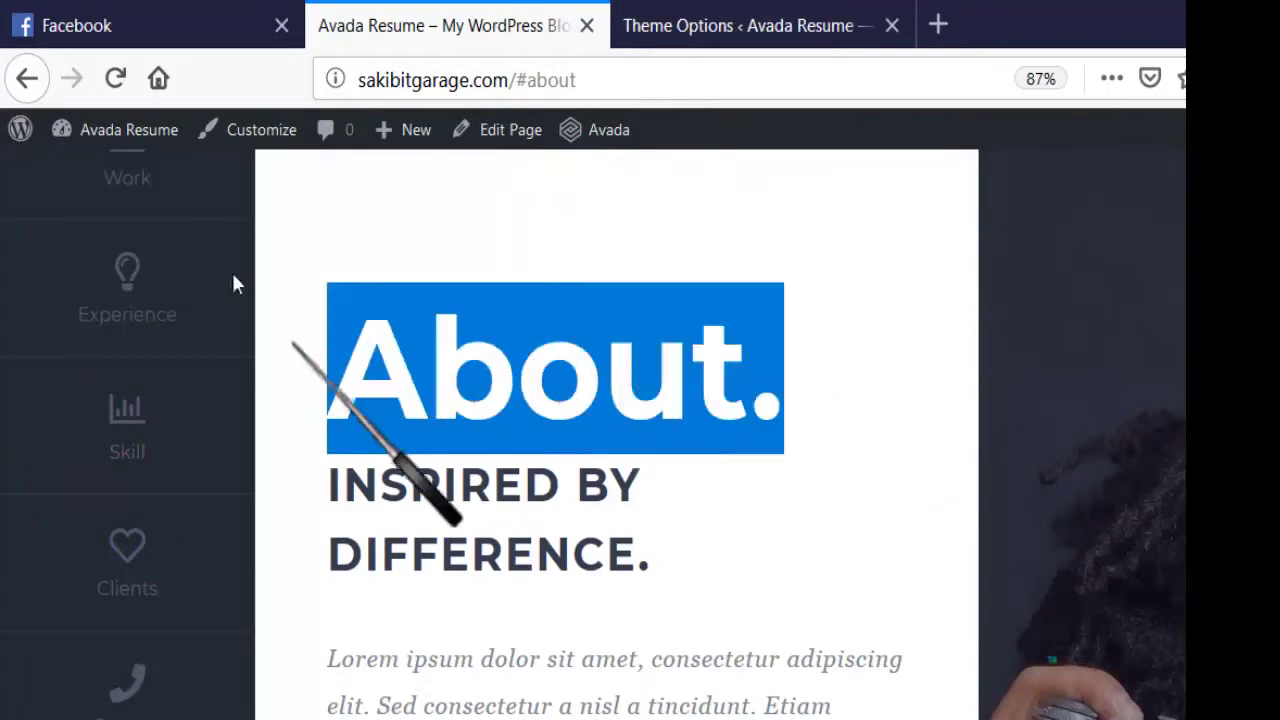
key("ctrl+Tab")
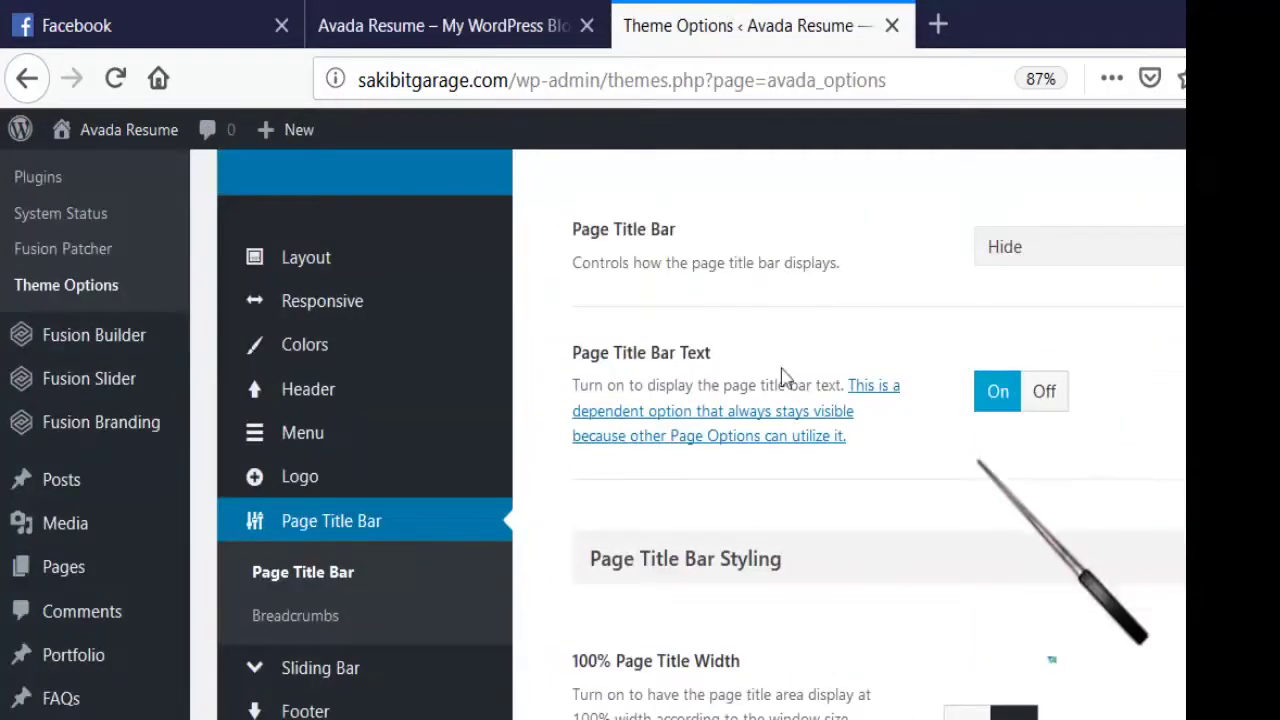
- Review the Page Title Bar display and text options, comparing them with the live site's page
scroll(778, 380, "up", 3)
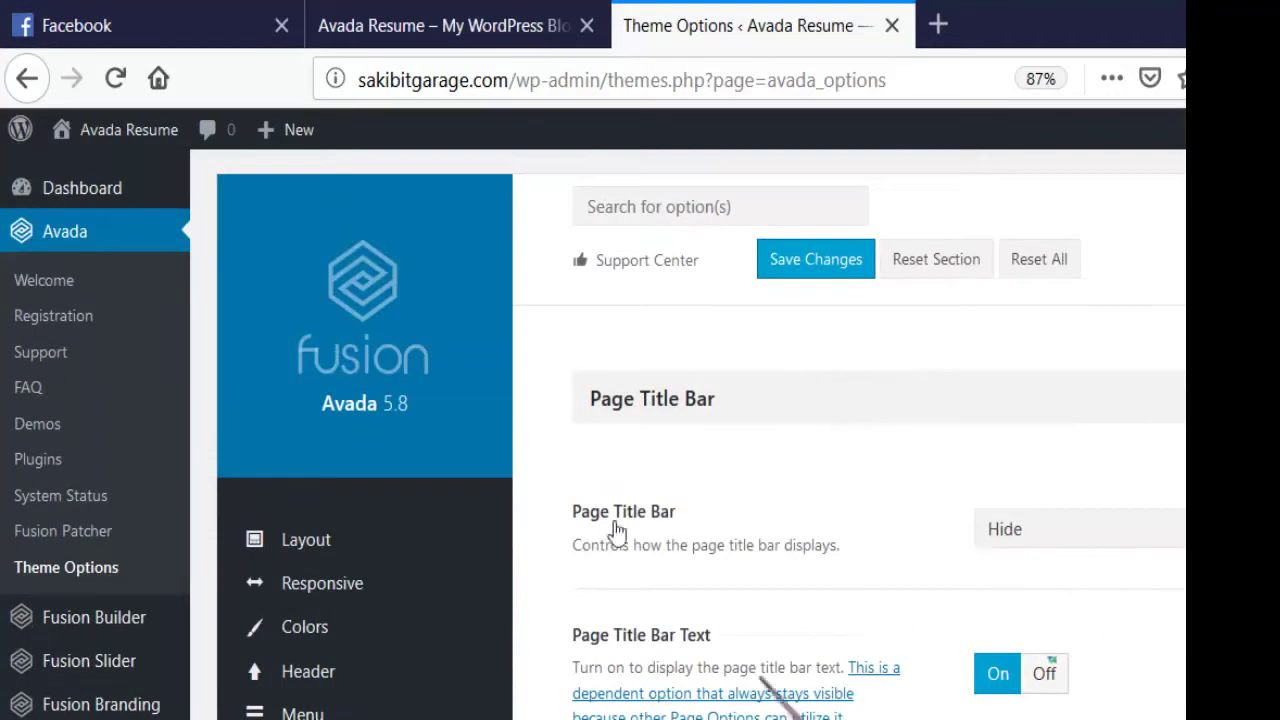
scroll(600, 540, "down", 3)
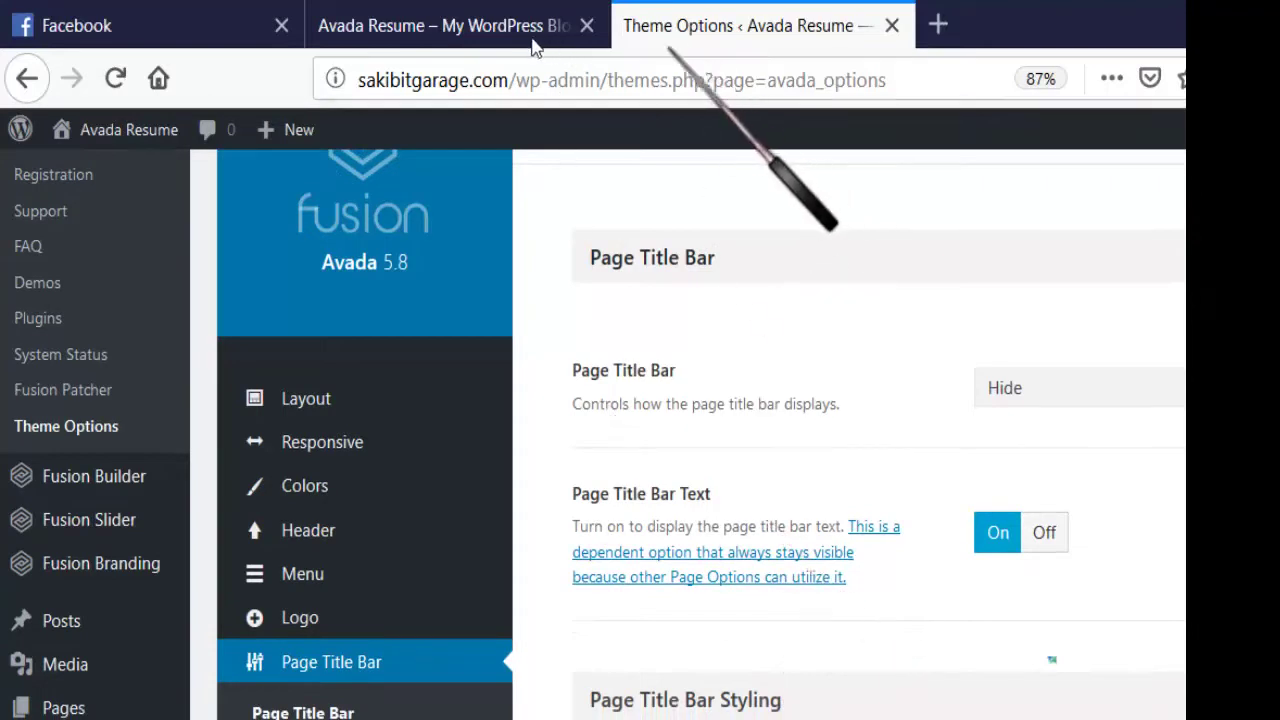
left_click(497, 24)
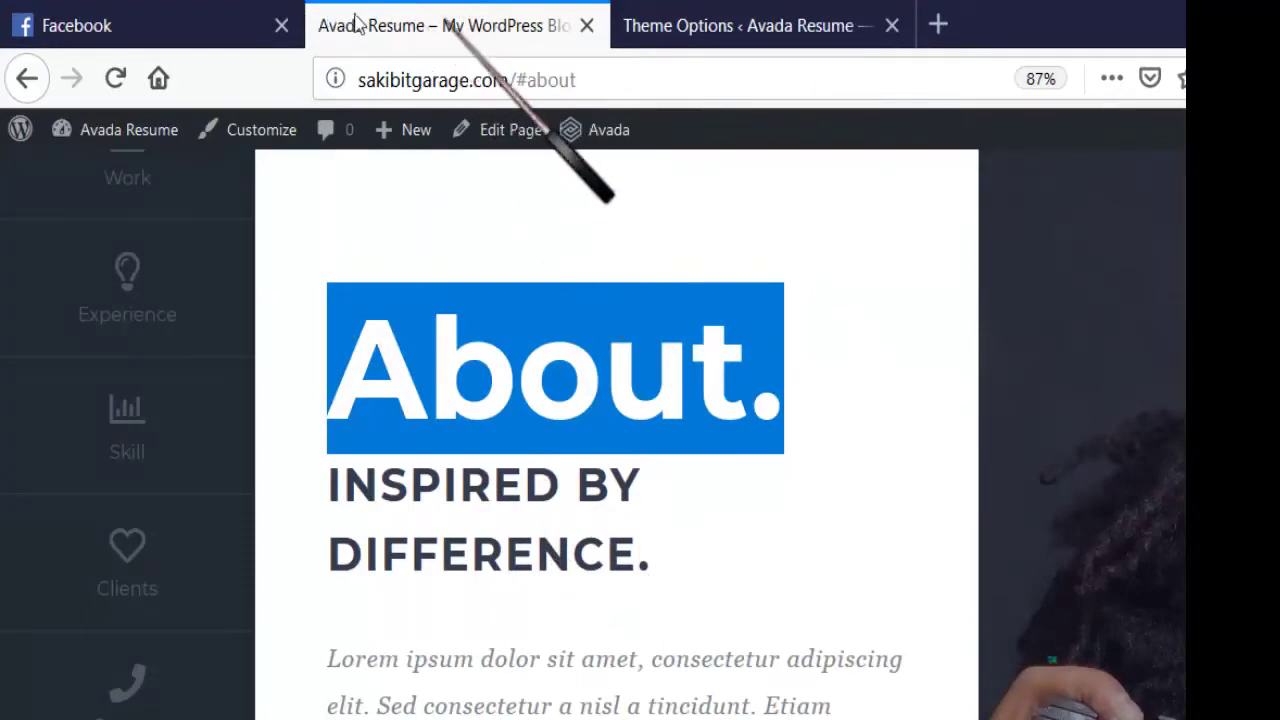
left_click(700, 24)
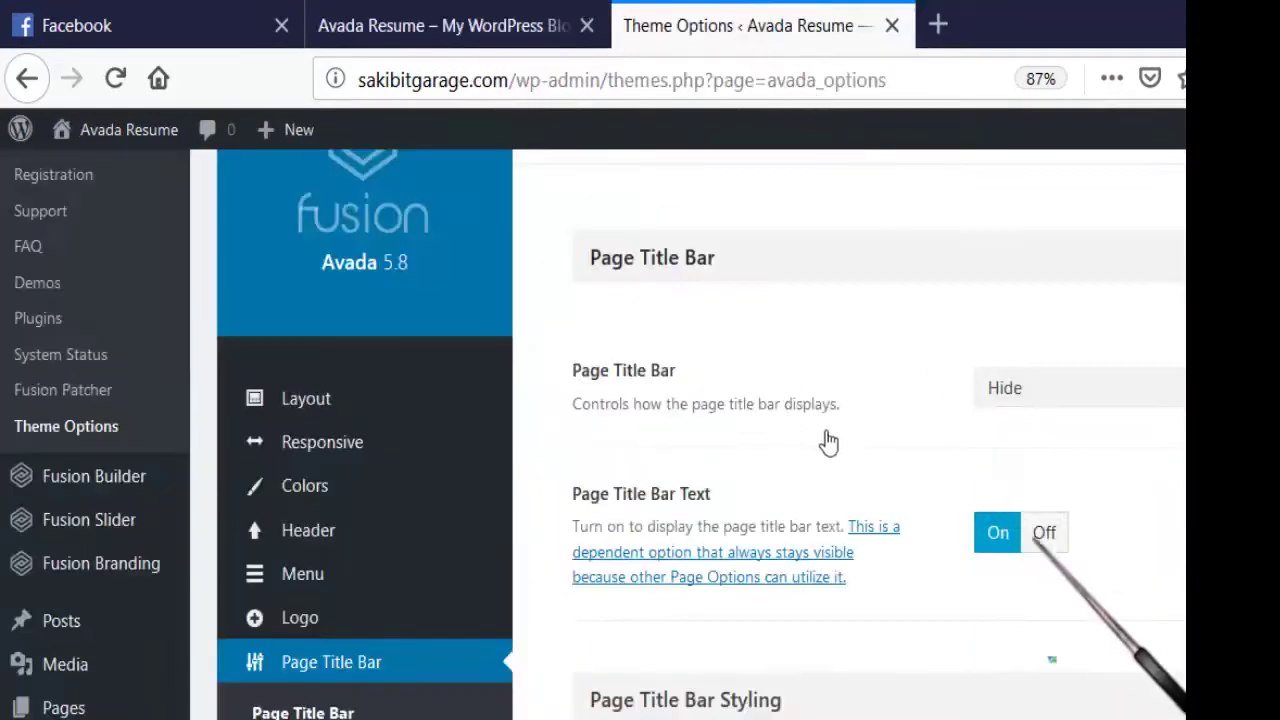
- Examine the Page Title Bar Styling options for width, heights, font size and line height, plus the background image and parallax options
scroll(808, 443, "down", 5)
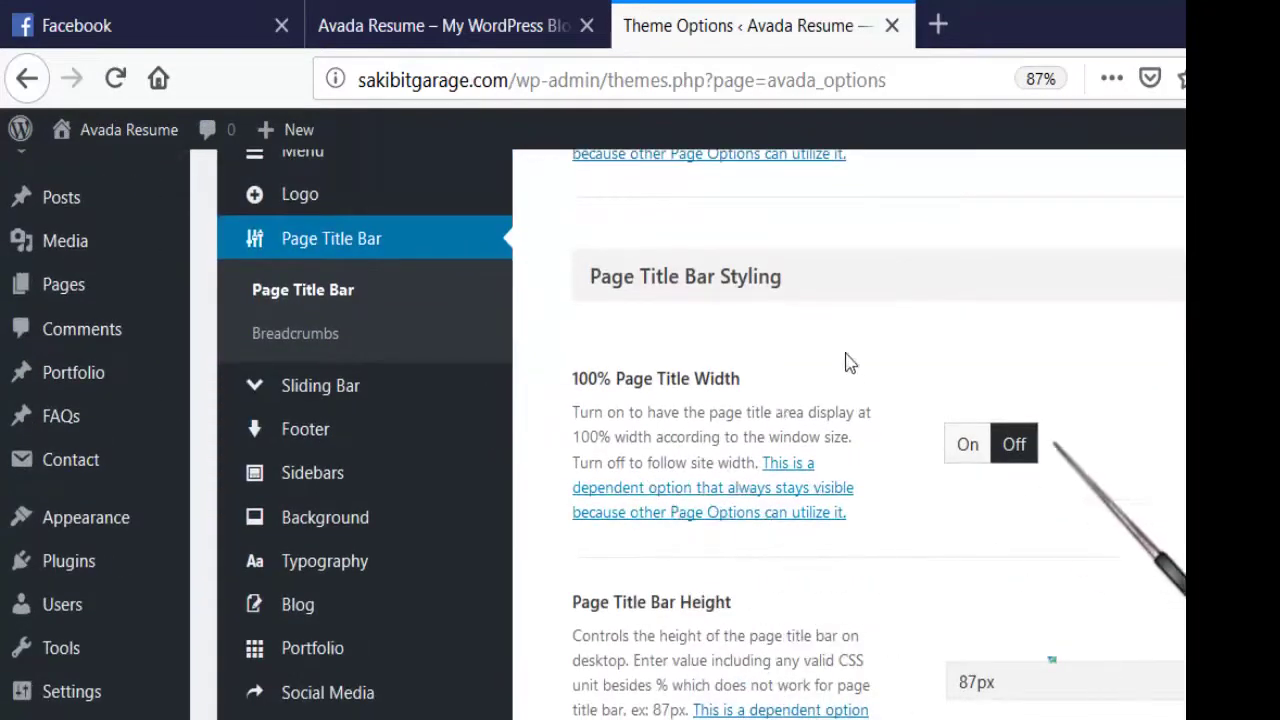
scroll(783, 393, "down", 3)
scroll(879, 344, "down", 6)
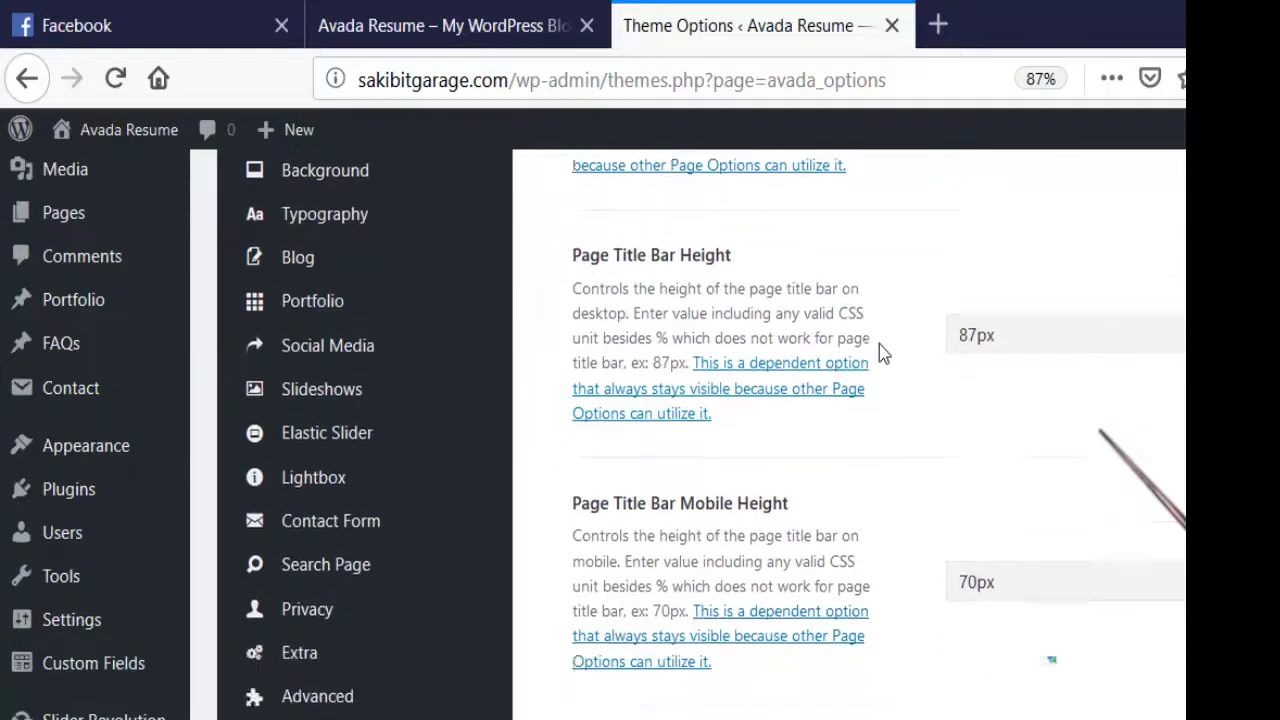
scroll(880, 350, "down", 10)
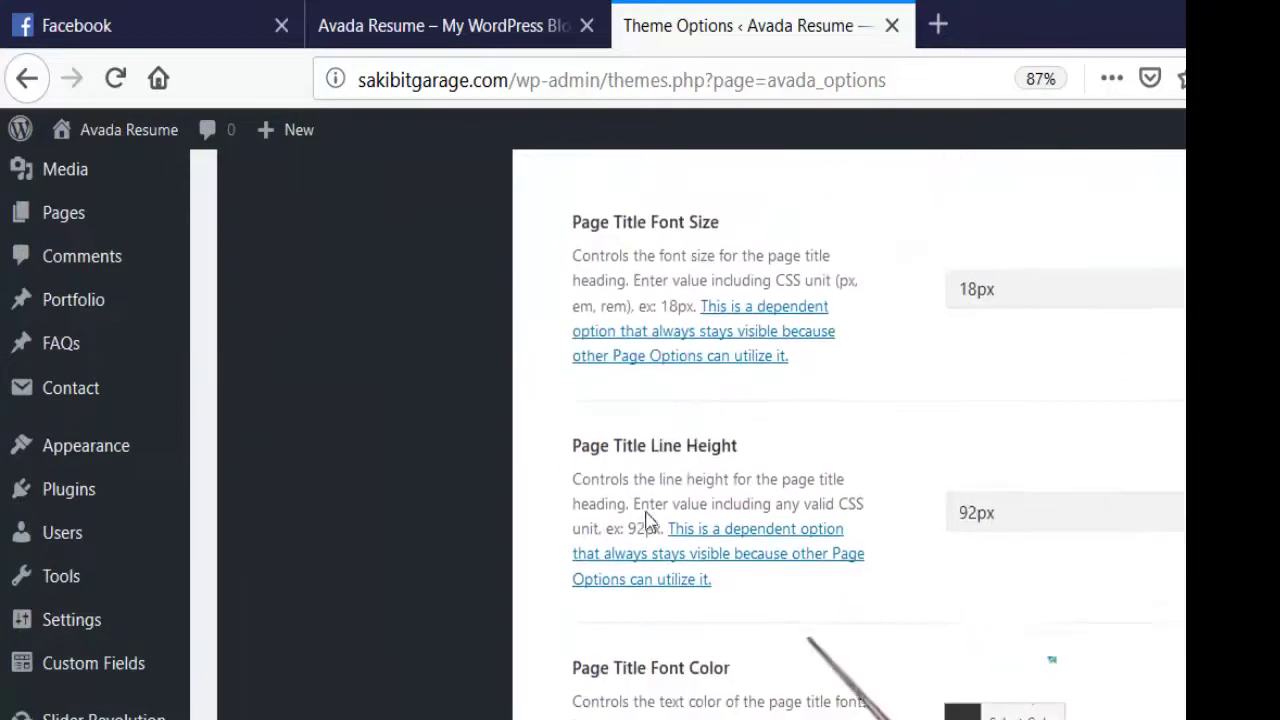
scroll(645, 520, "down", 8)
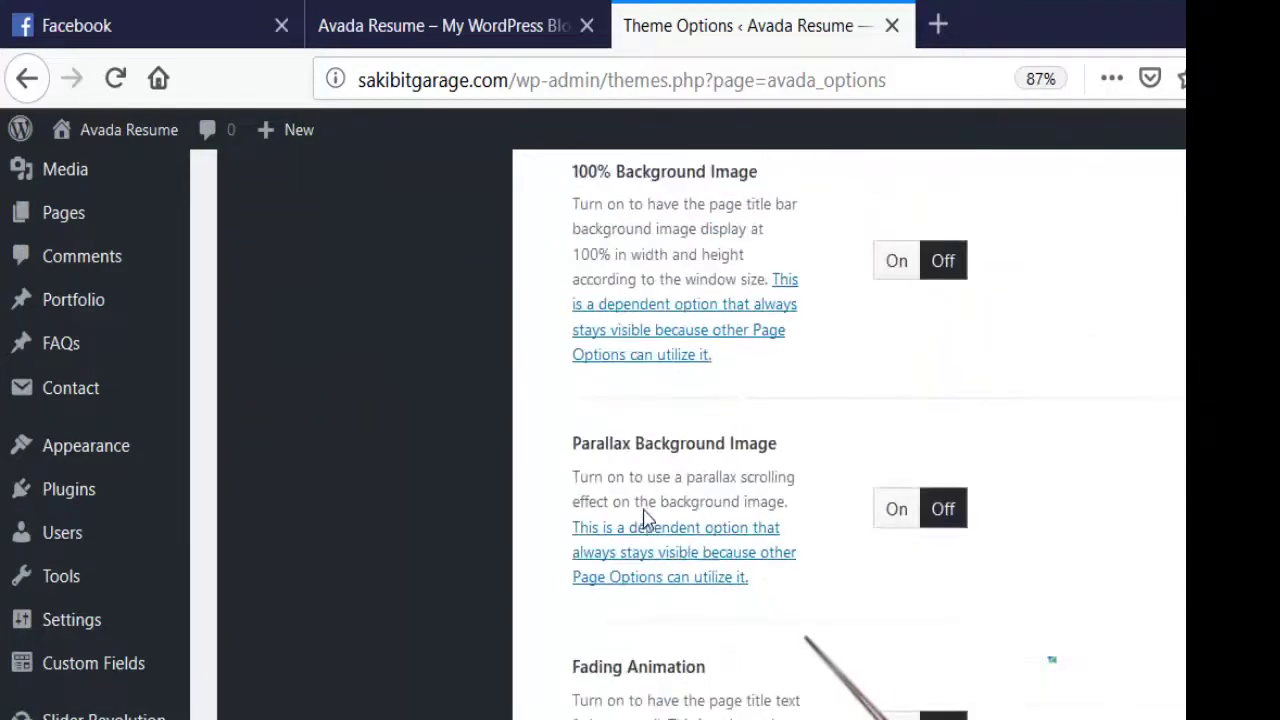
scroll(645, 520, "down", 2)
scroll(645, 520, "up", 8)
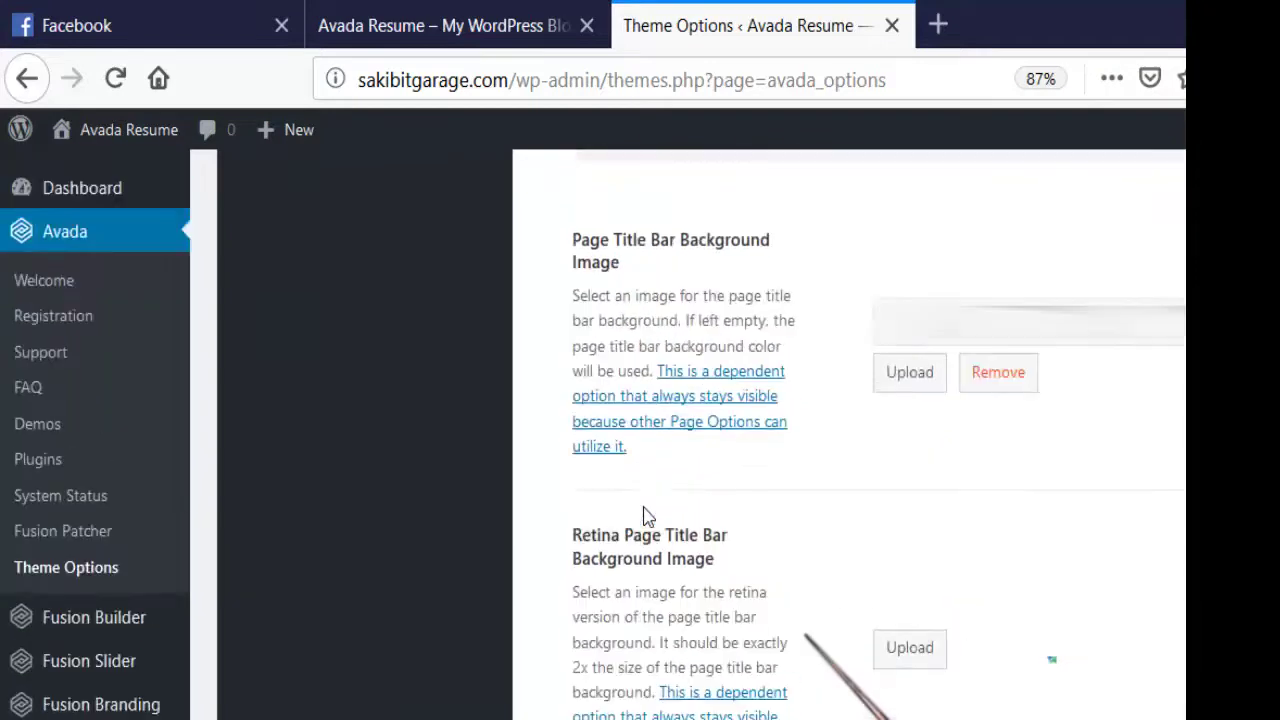
scroll(445, 423, "up", 8)
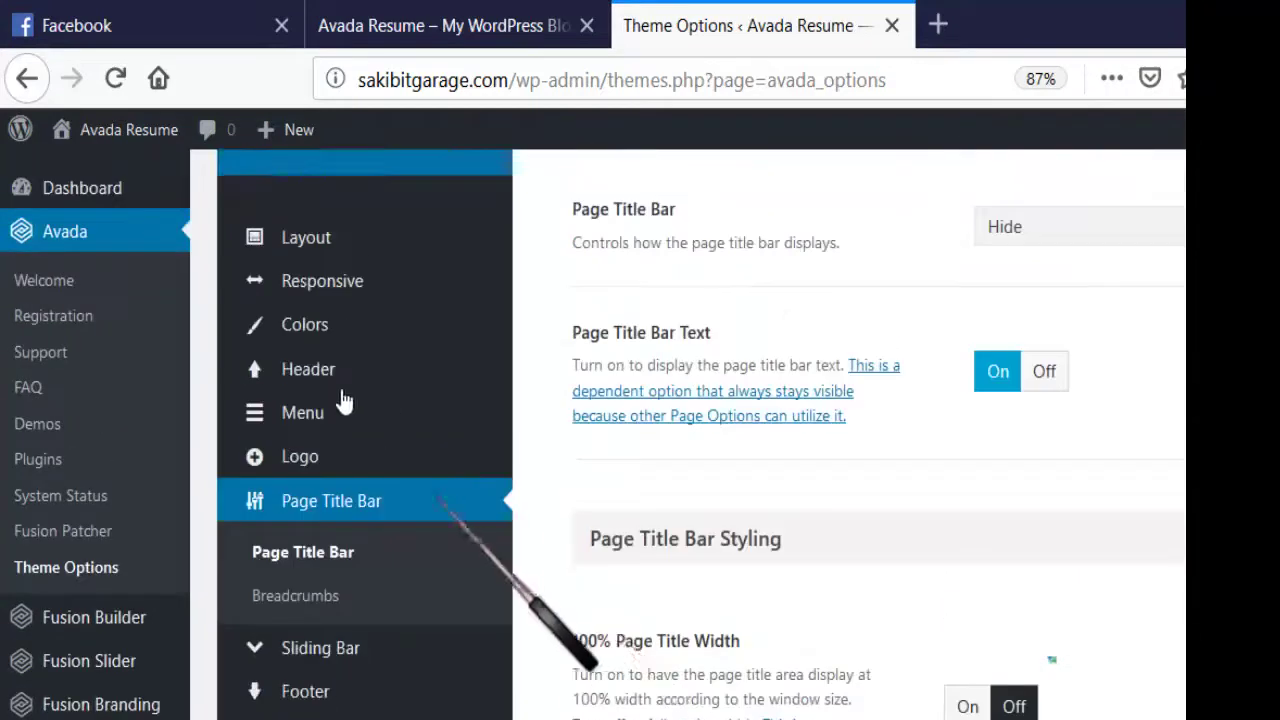
- View the Sliding Bar on Desktops option and look through the live Avada Resume page down to its contact form
left_click(320, 647)
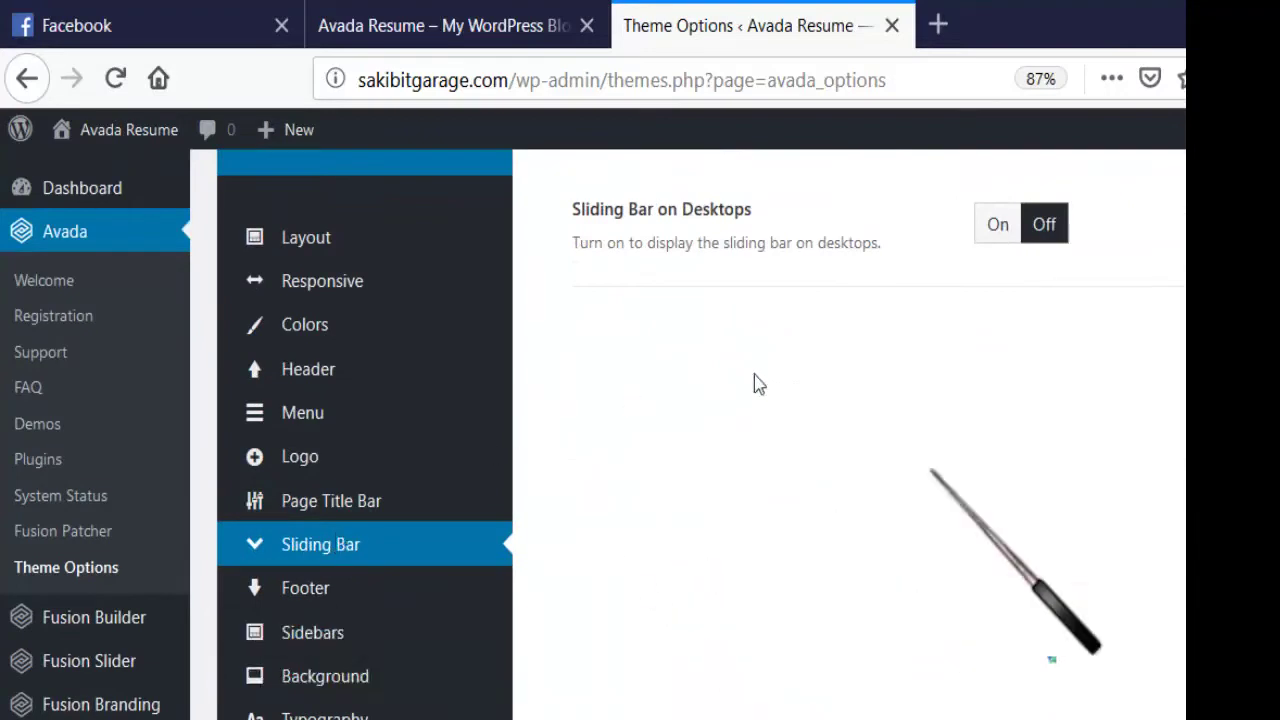
scroll(790, 388, "up", 3)
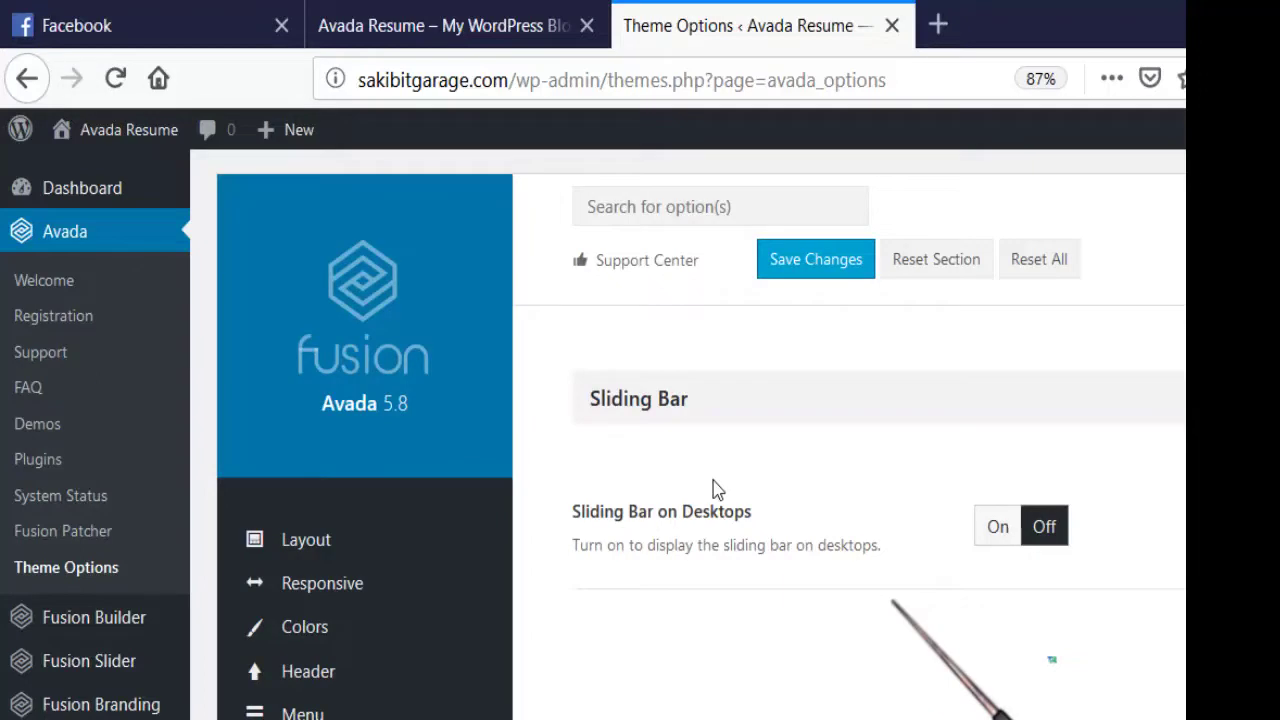
left_click(352, 20)
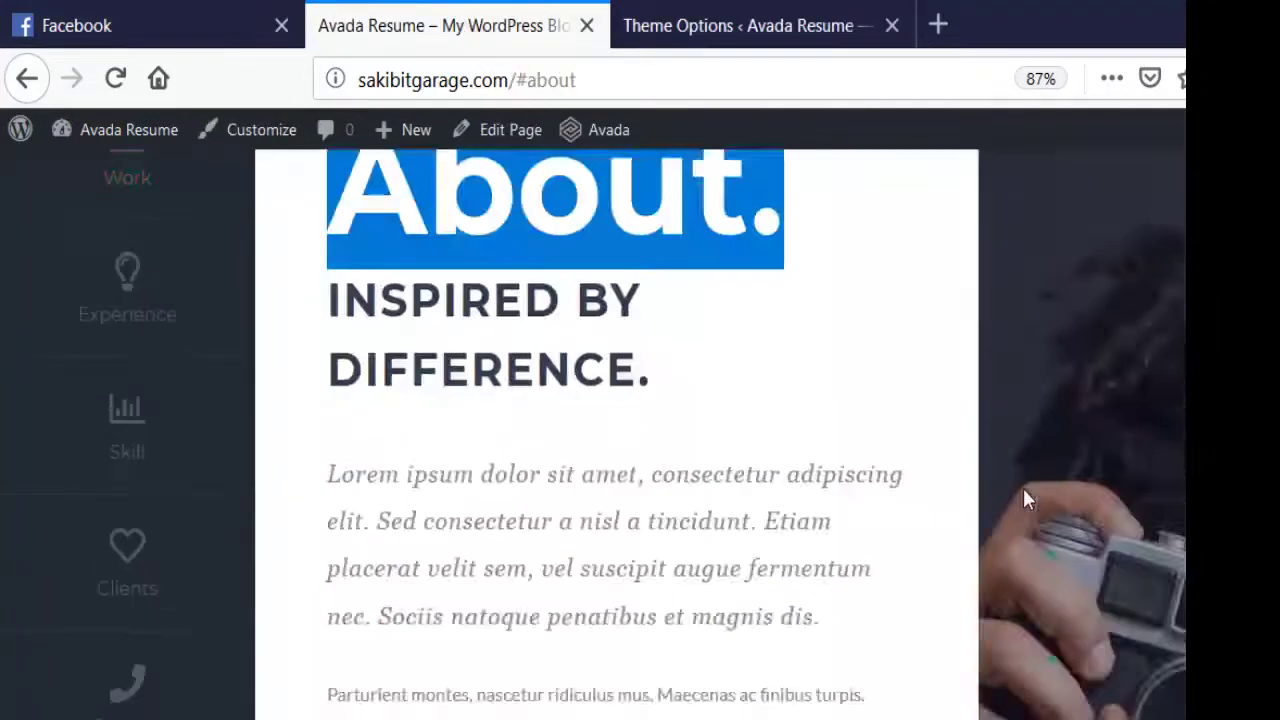
scroll(1023, 488, "down", 20)
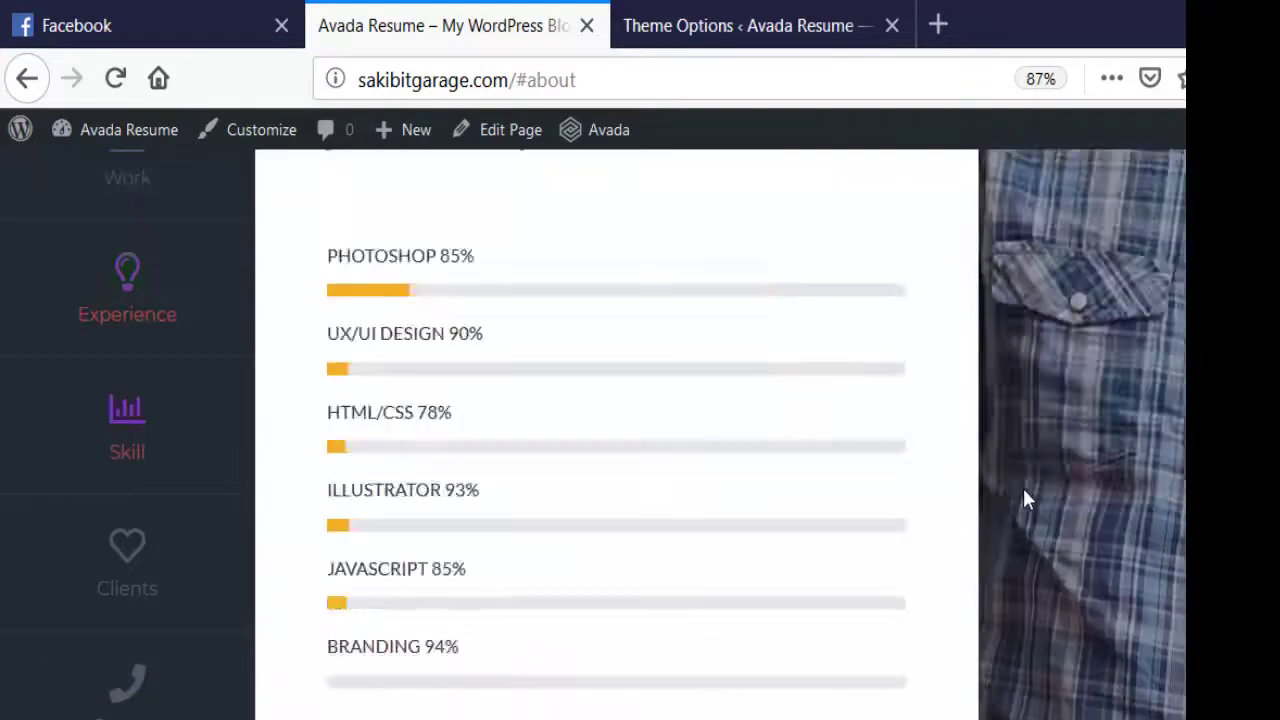
scroll(1022, 485, "down", 15)
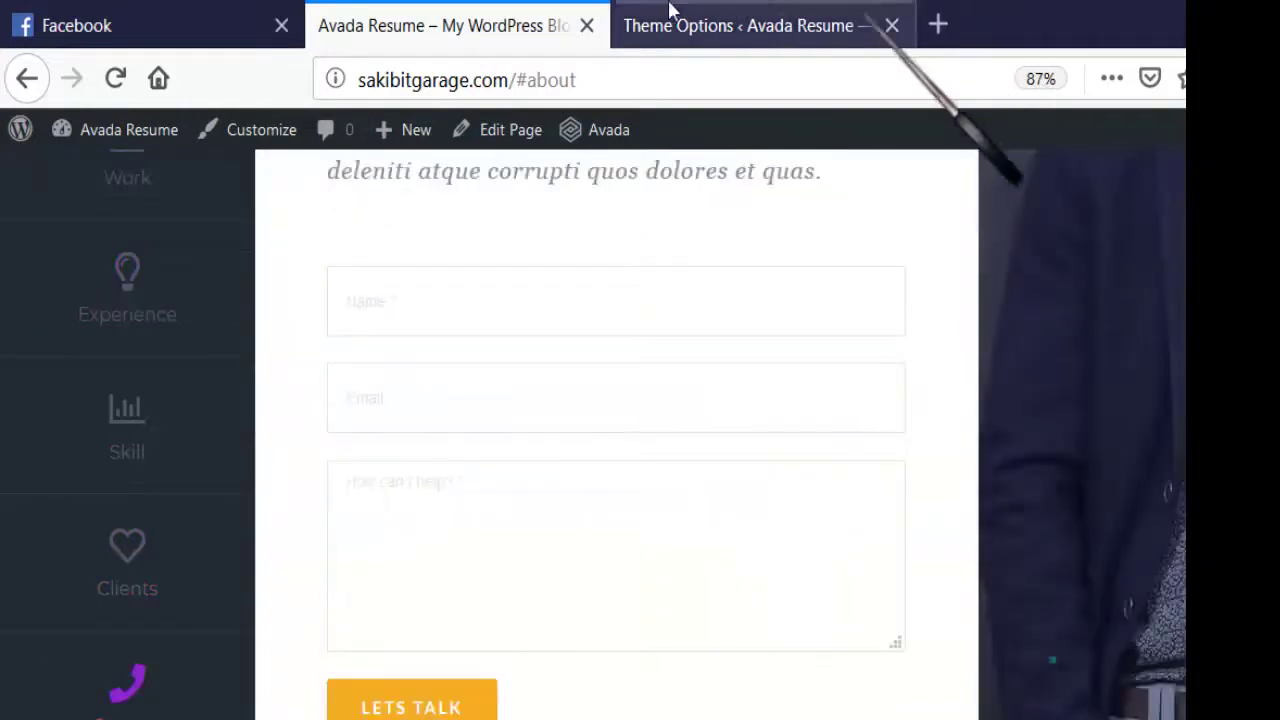
left_click(670, 10)
- Open the Footer Content options and review the footer widgets, column count, widget centering and special effects settings
scroll(391, 506, "down", 5)
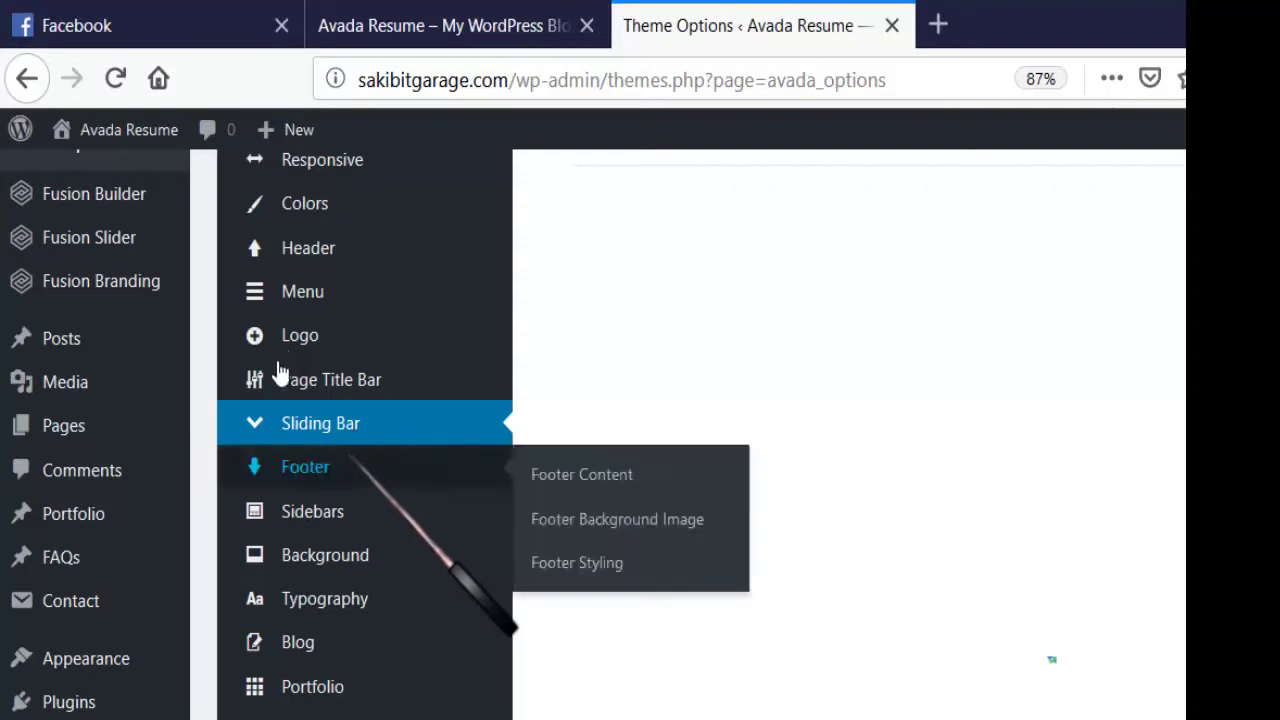
left_click(305, 466)
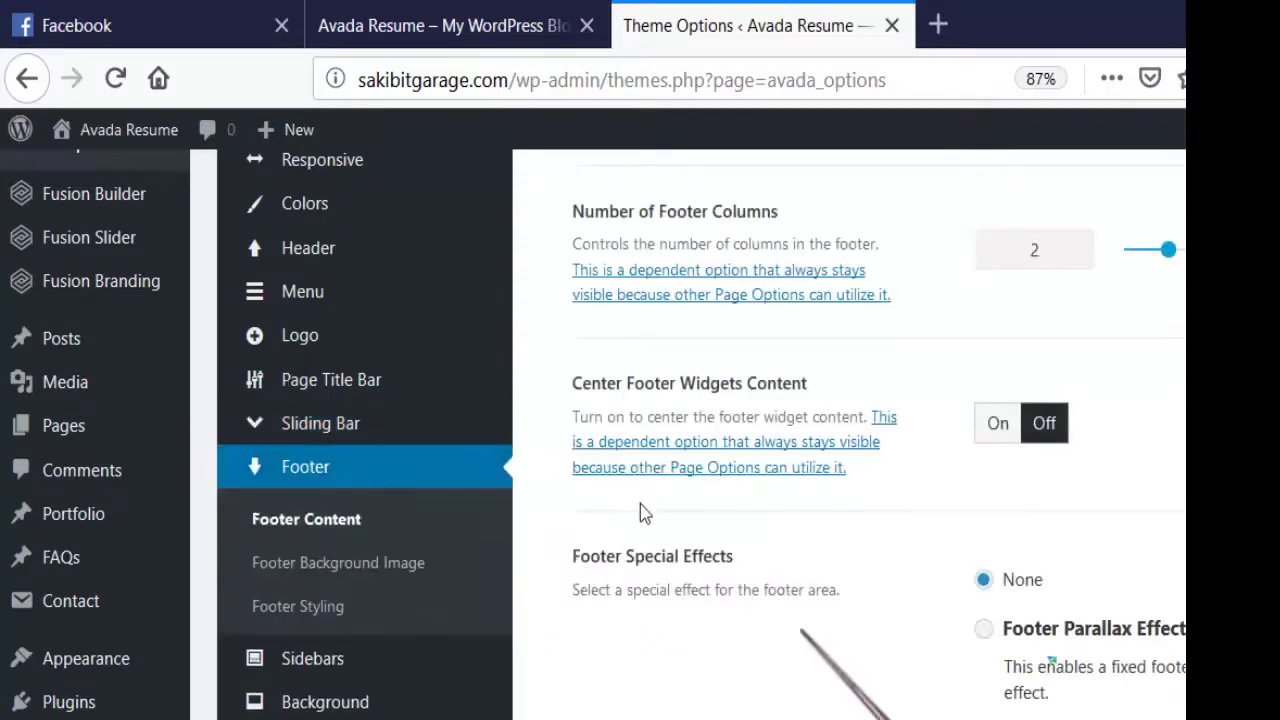
scroll(650, 560, "up", 3)
scroll(650, 560, "up", 2)
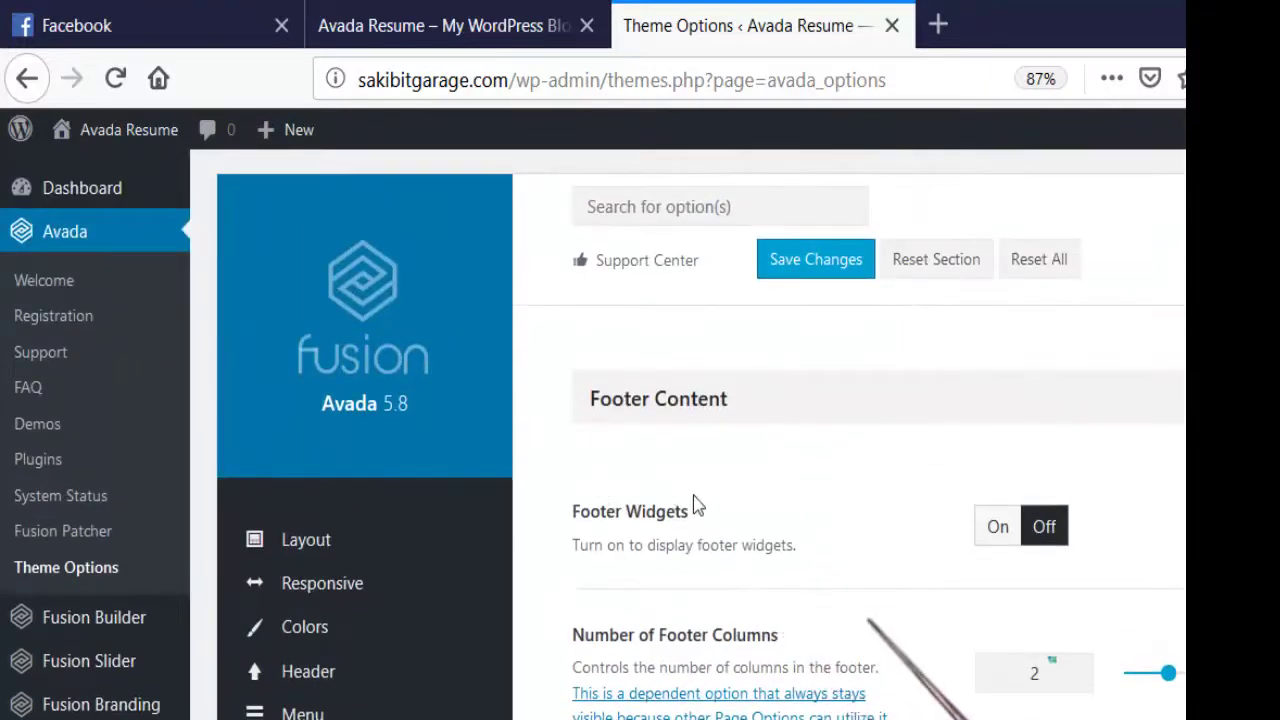
scroll(697, 505, "down", 5)
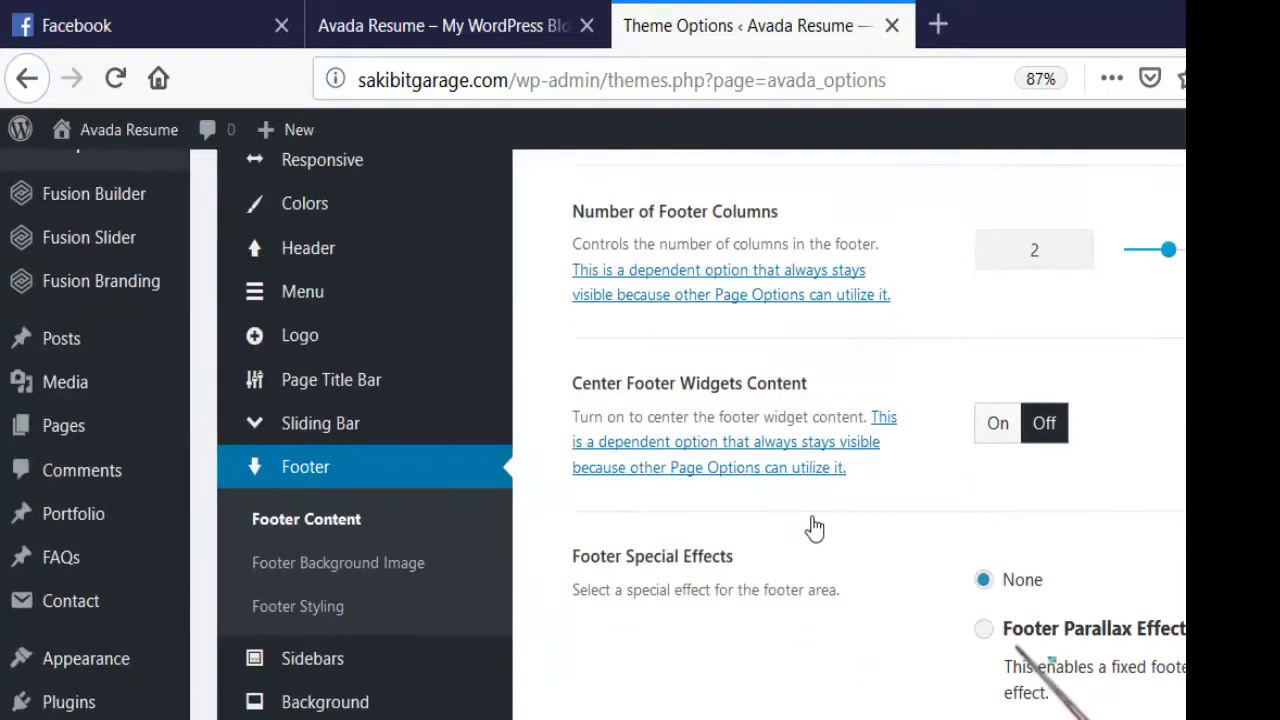
scroll(892, 527, "down", 3)
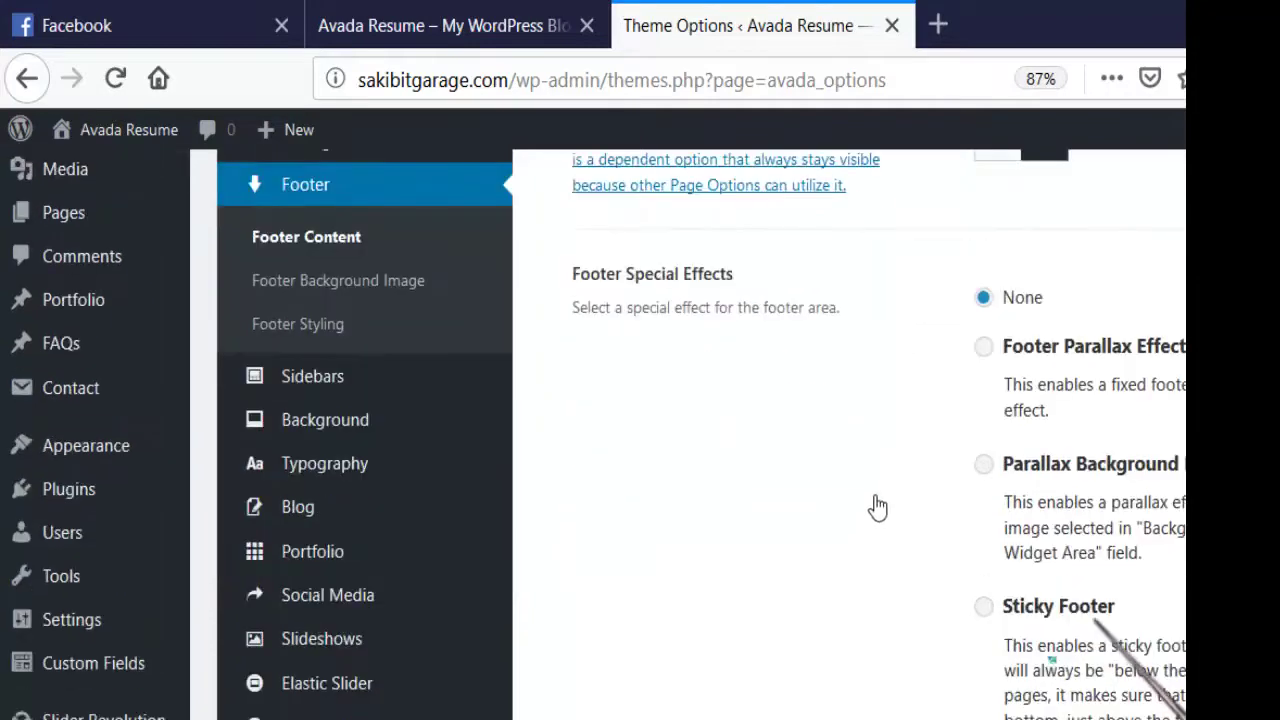
- Set the year in the footer's Copyright Text to 2019
scroll(877, 508, "down", 5)
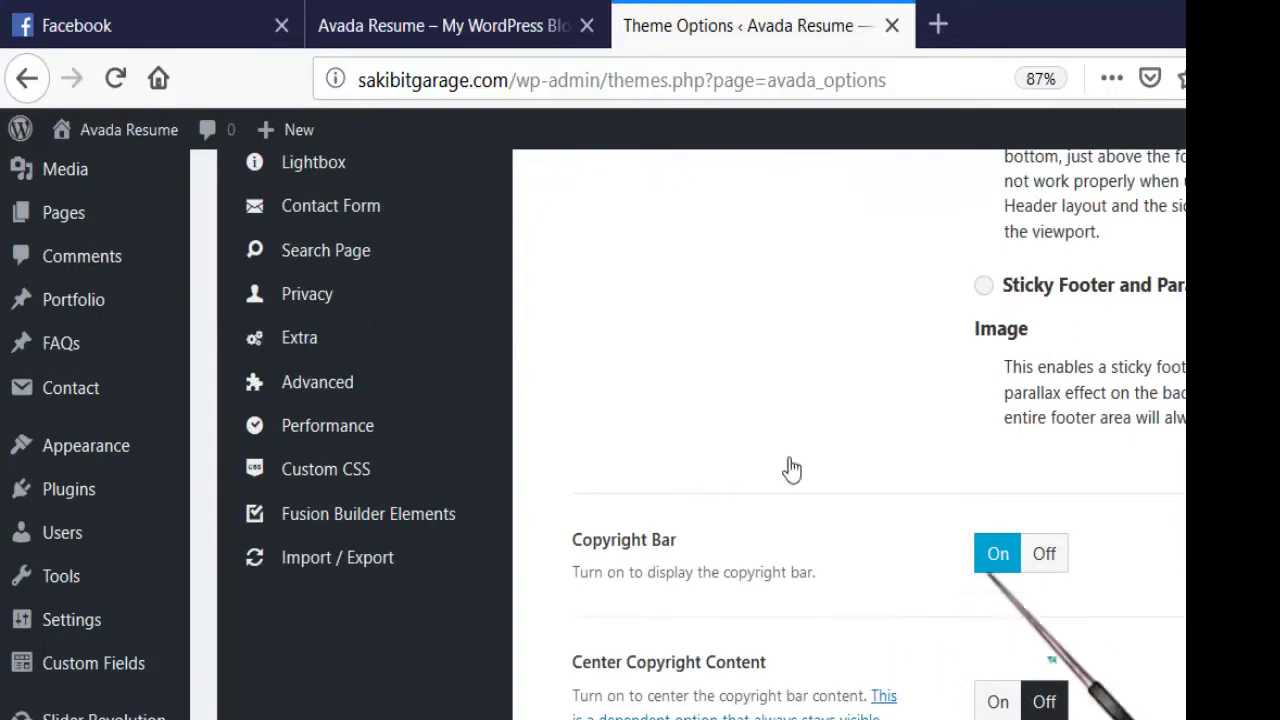
left_click(430, 20)
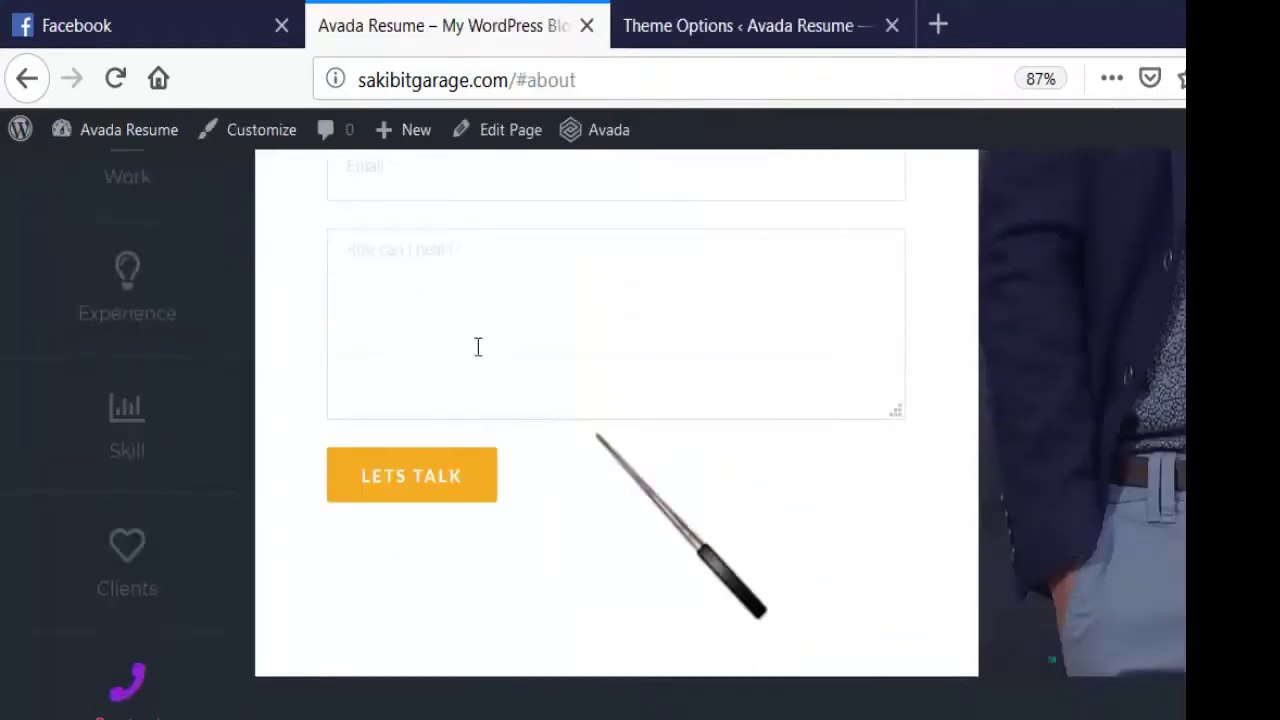
left_click(677, 10)
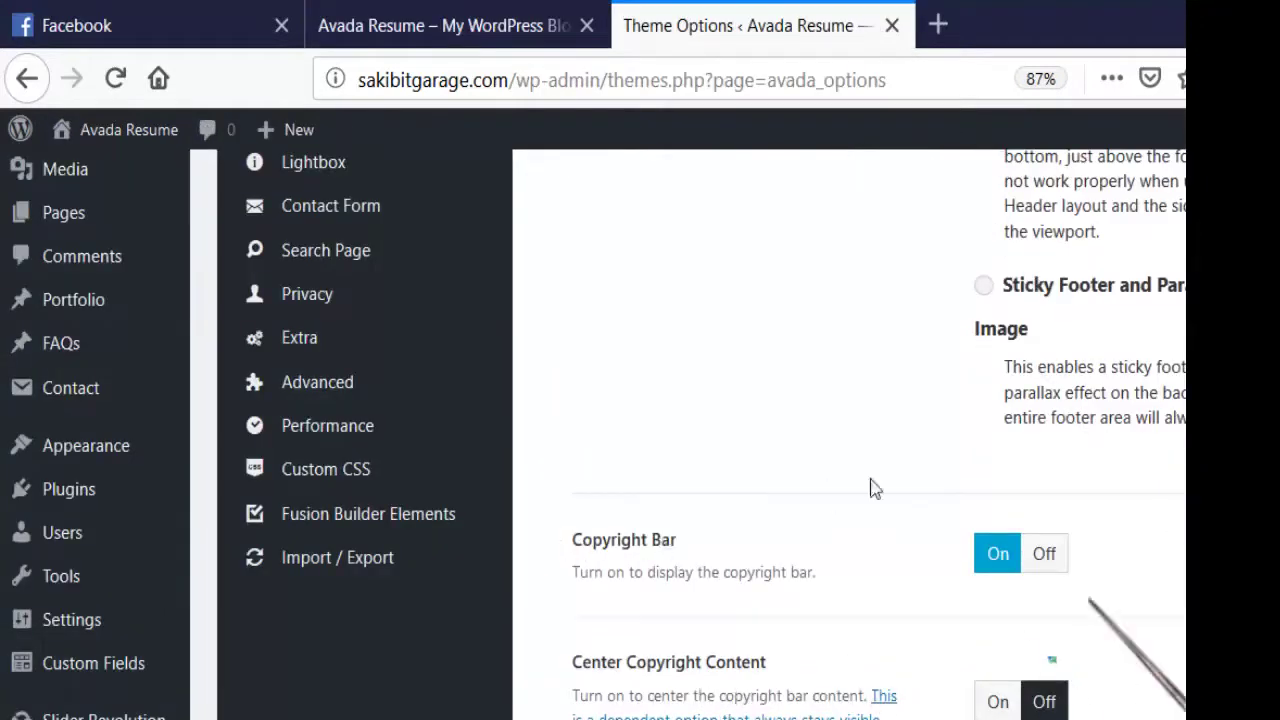
scroll(700, 490, "down", 2)
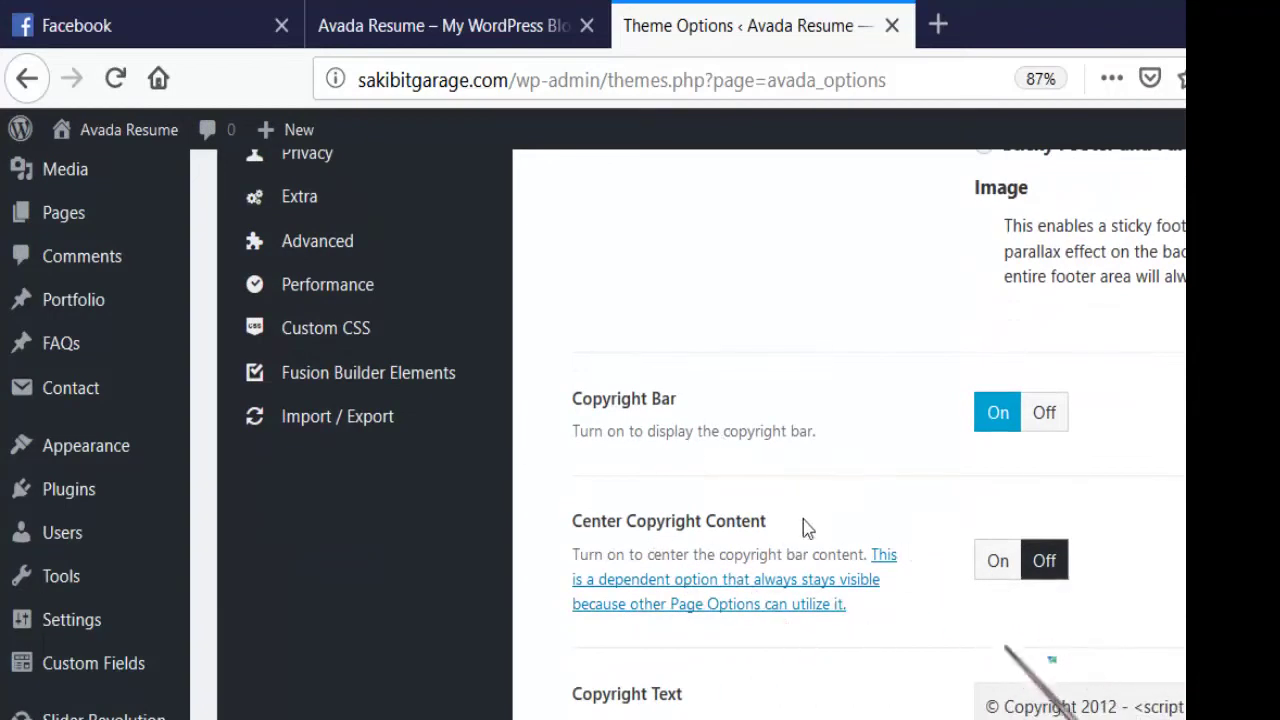
scroll(808, 530, "down", 3)
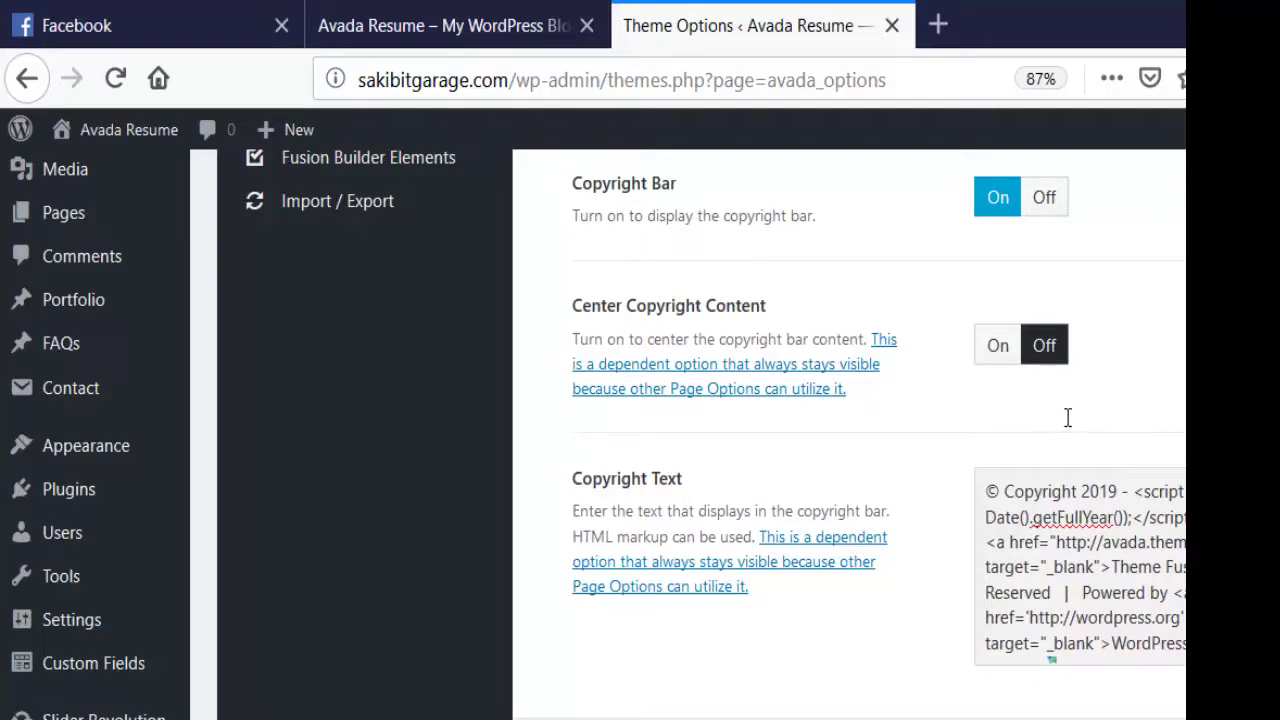
key("Delete")
key("Delete")
key("Delete")
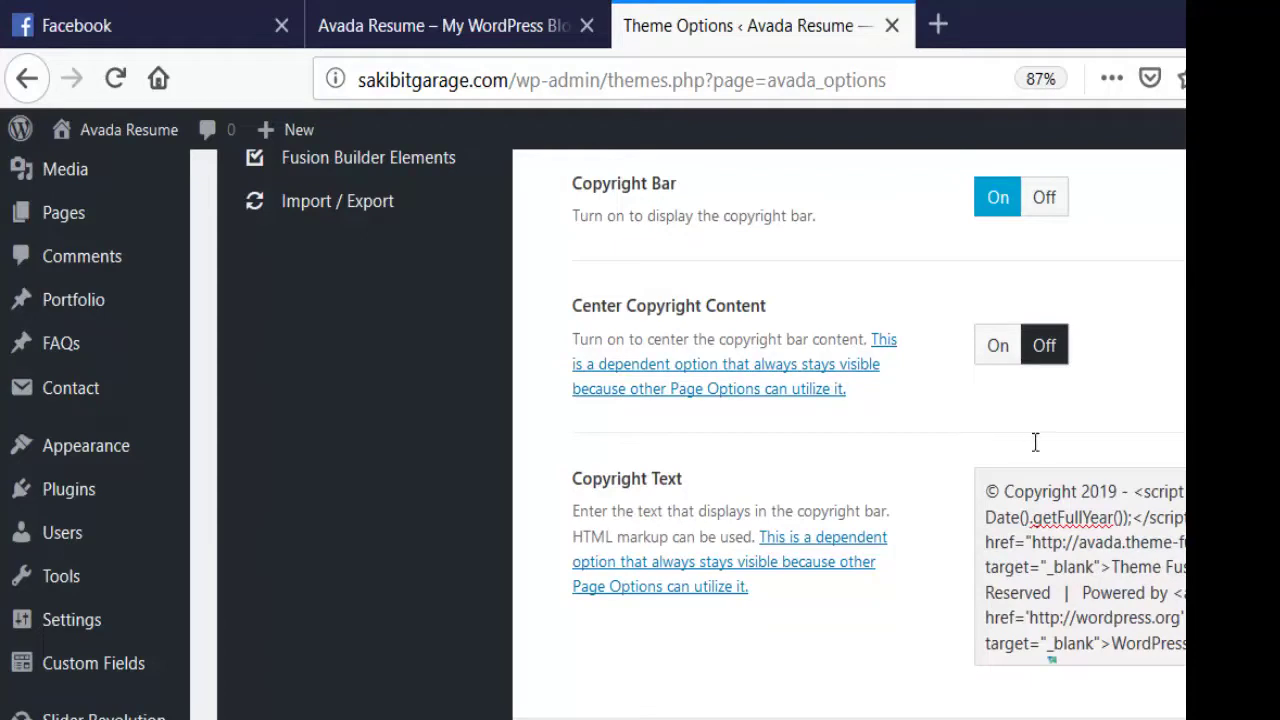
key("BackSpace")
key("BackSpace")
key("BackSpace")
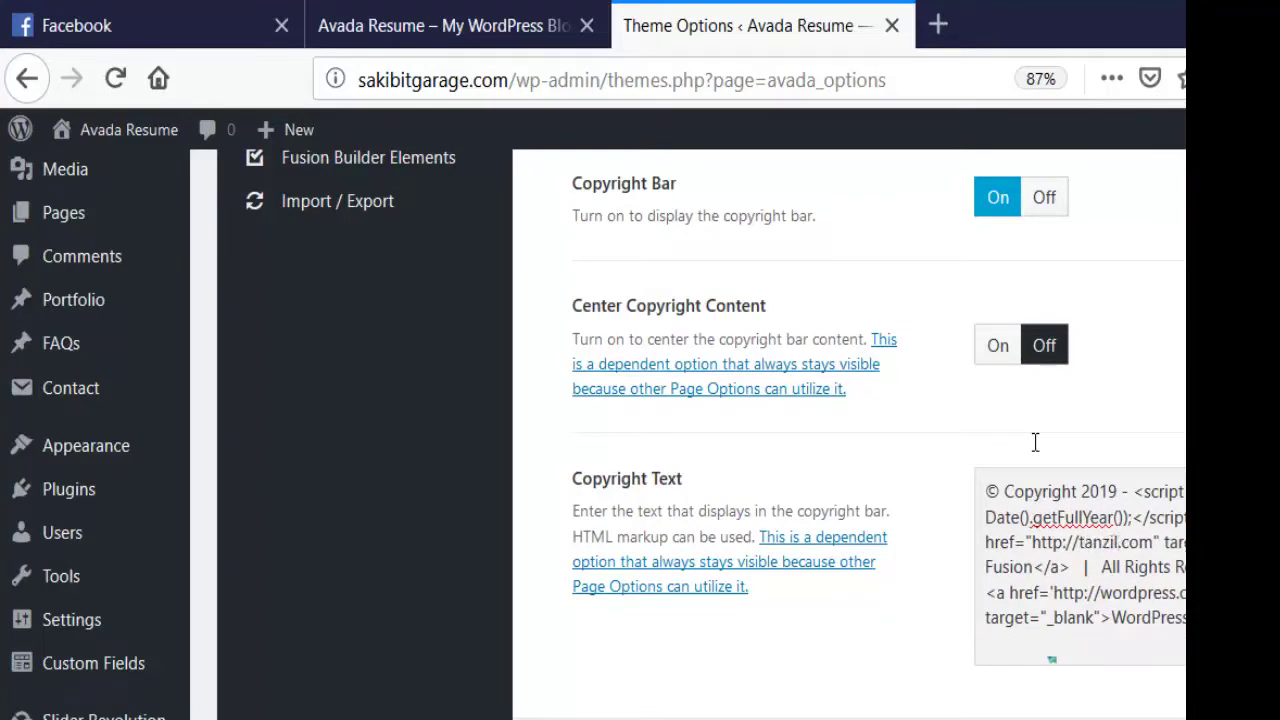
type("demy")
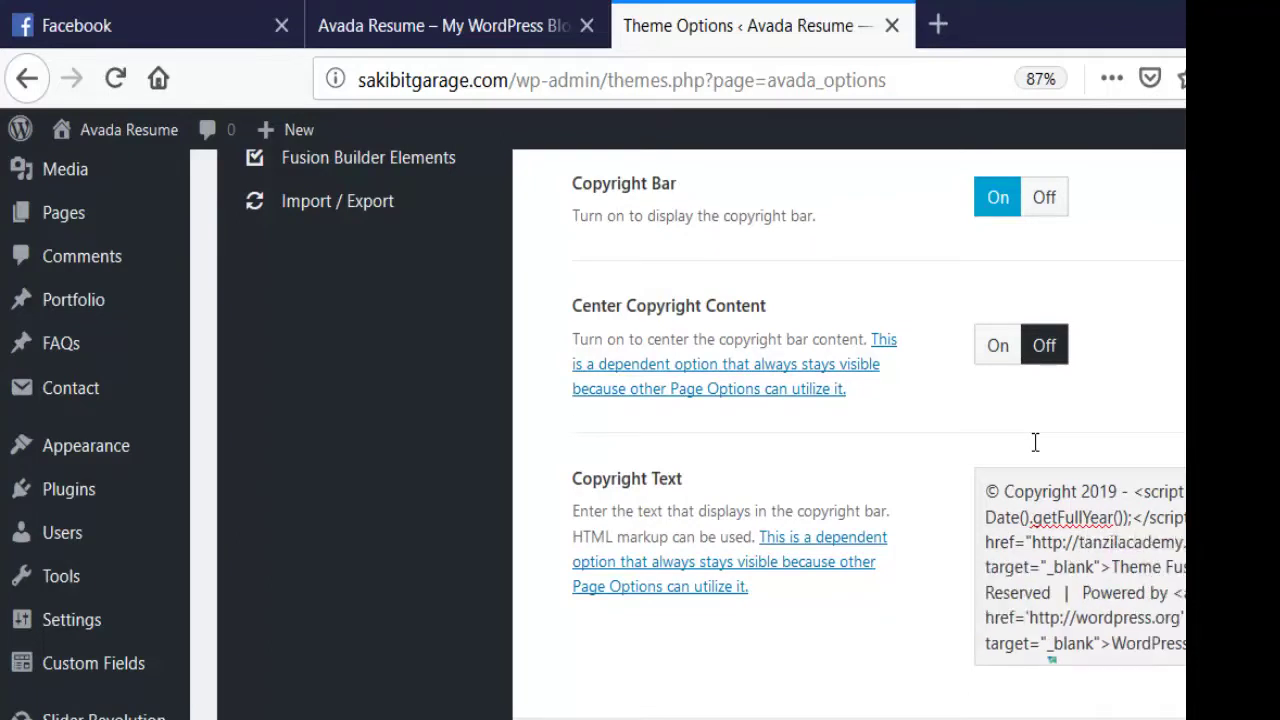
- Replace the link name Theme Fusion in the Copyright Text with Tanzil Academy
left_click(371, 14)
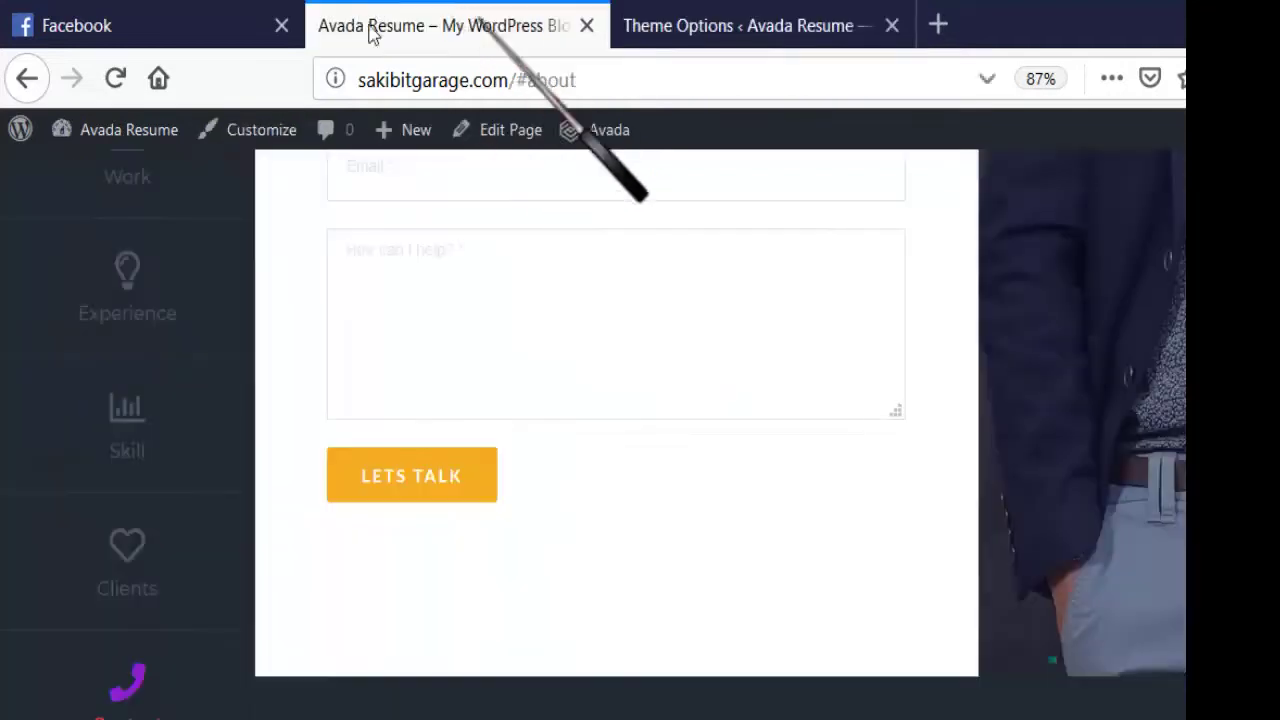
key("ctrl+Tab")
left_click(957, 417)
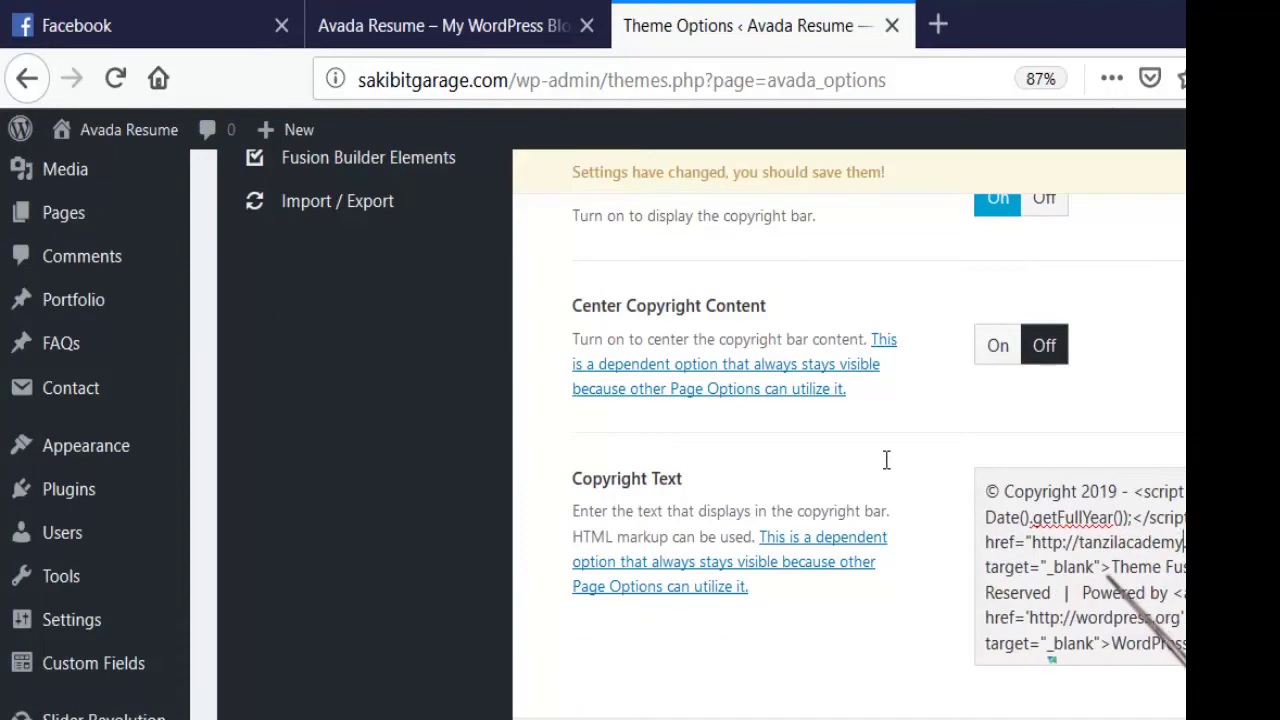
left_click_drag(1111, 567, 1186, 567)
type("T")
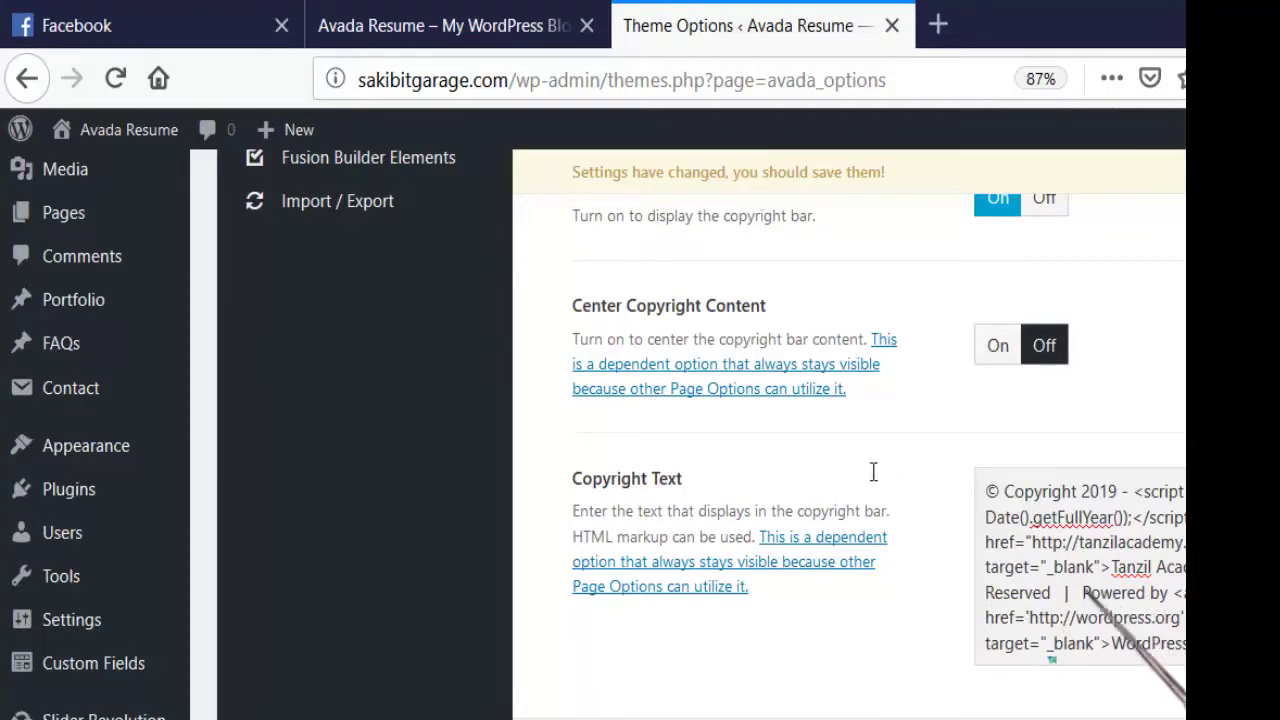
- Remove the "Powered by WordPress" credit and its separator from the end of the Copyright Text
key("shift+Down")
key("shift+Down")
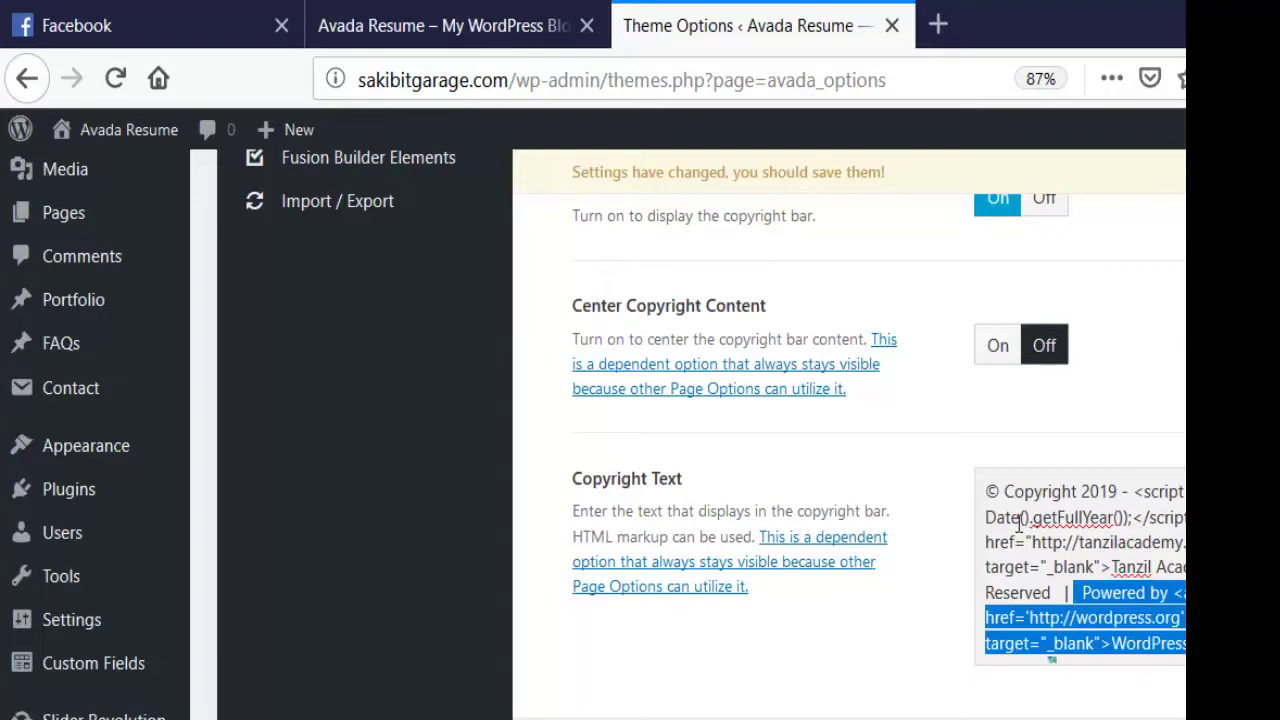
key("BackSpace")
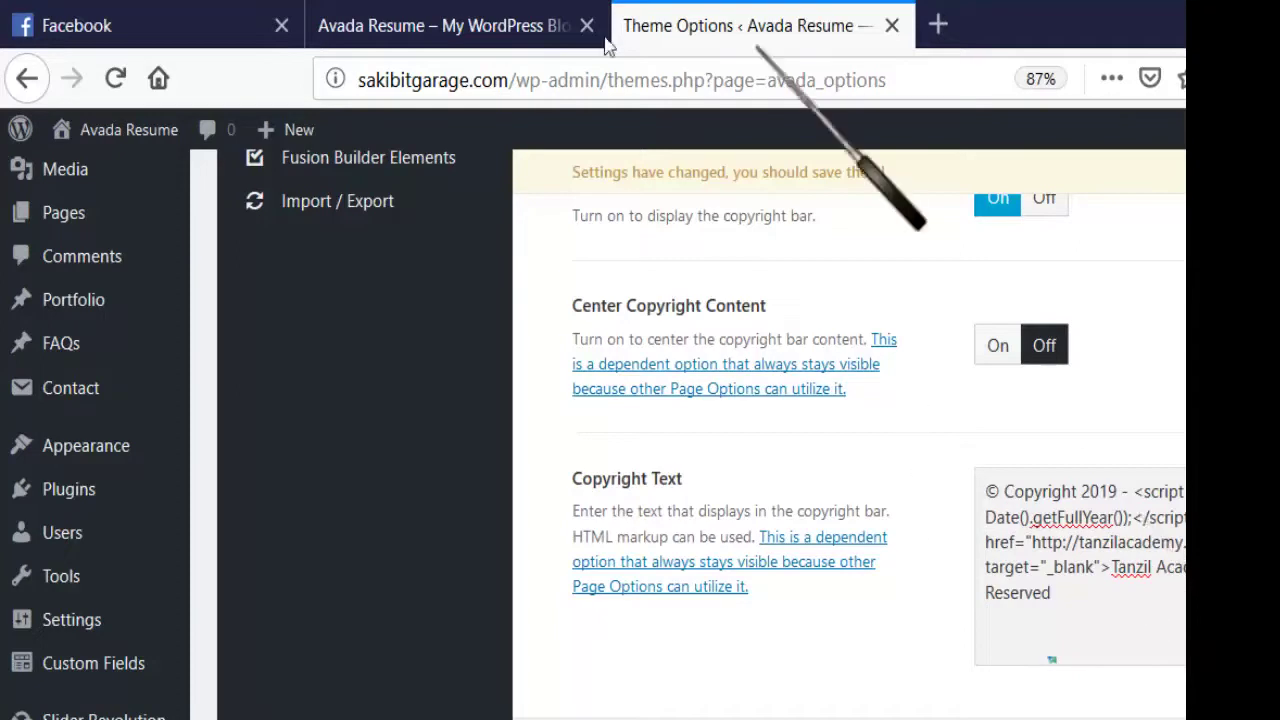
- Delete the automatic year script after "Copyright 2019 -" in the Copyright Text and save the theme options
left_click(445, 25)
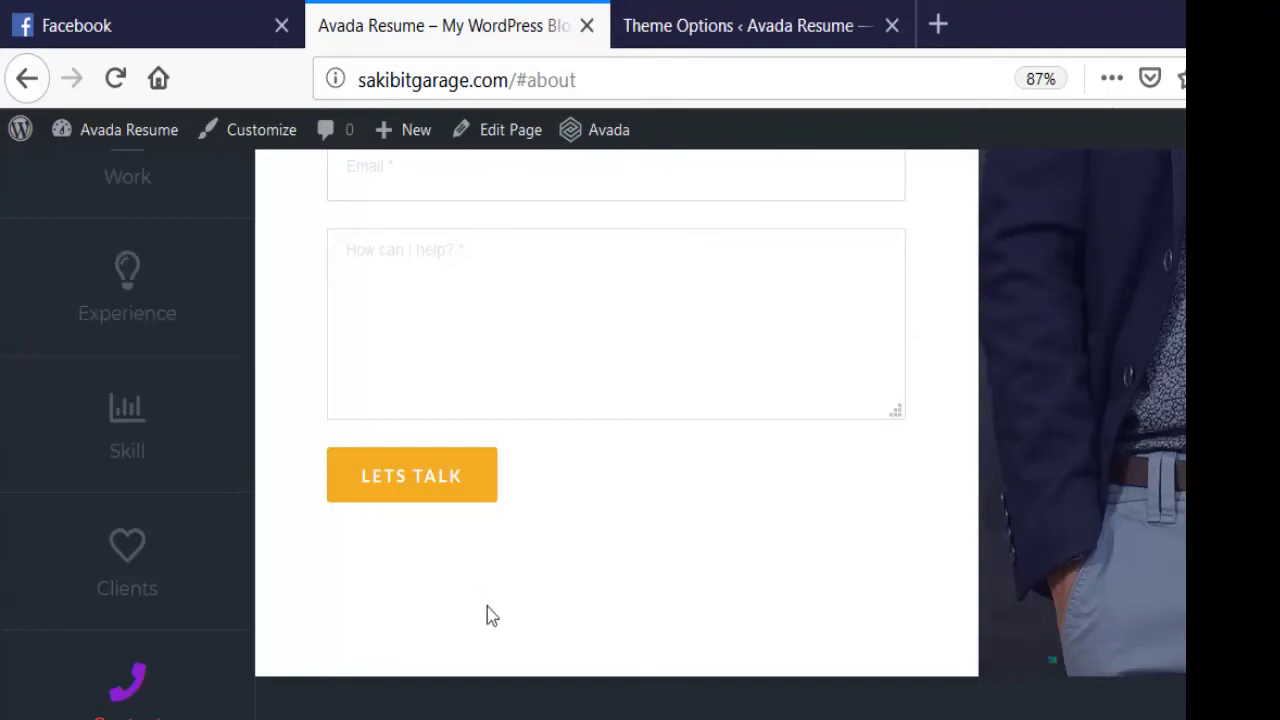
left_click(720, 25)
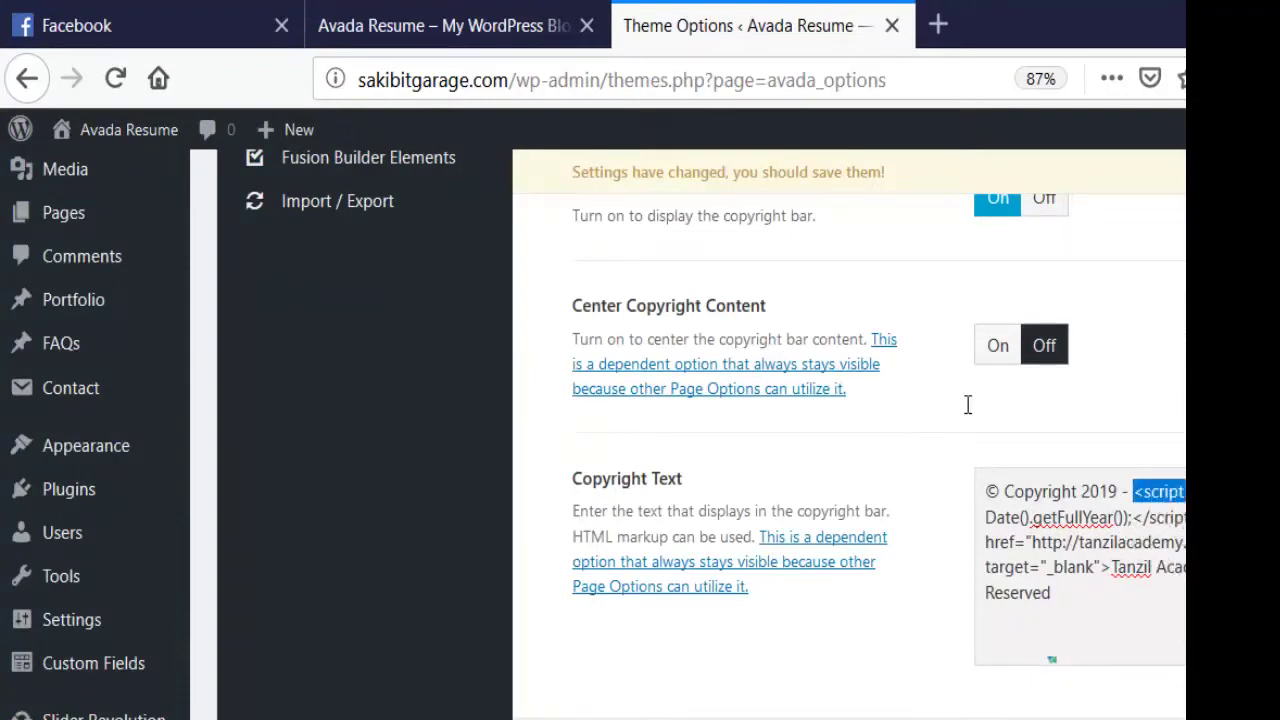
key("shift+Down")
key("BackSpace")
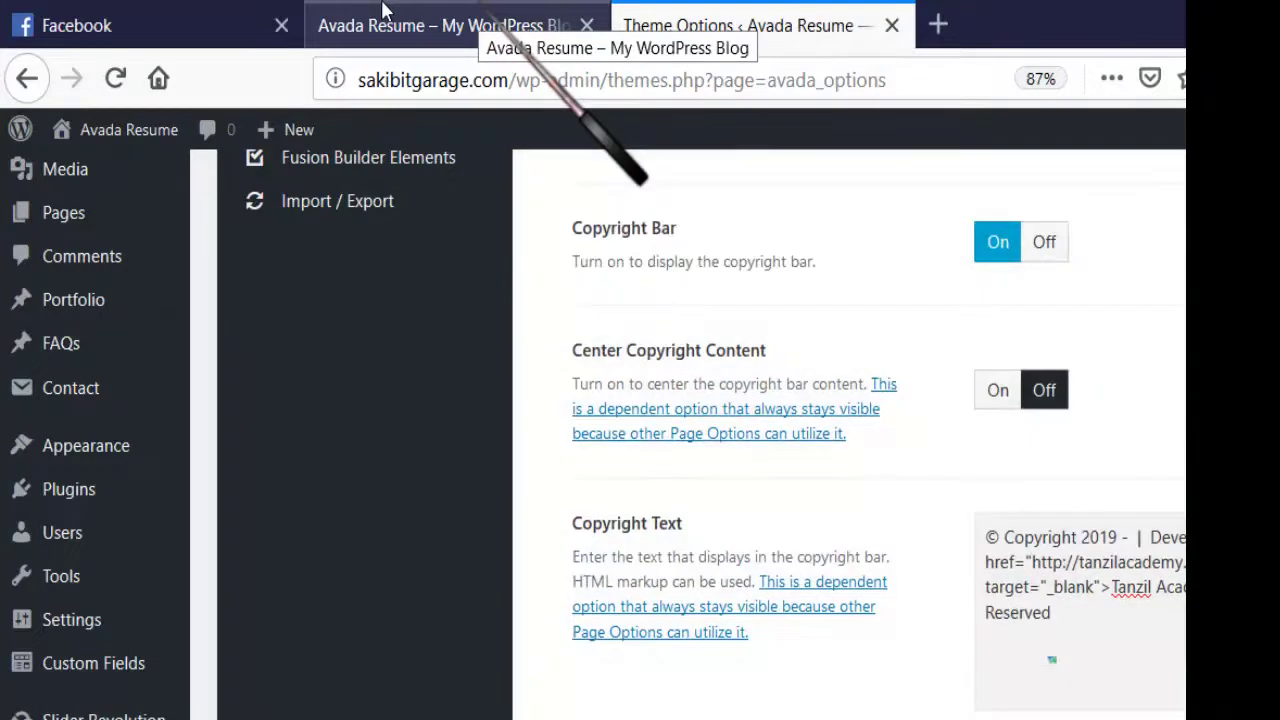
- Reload the live Avada Resume page and check the area beneath the contact form for the copyright bar
left_click(384, 10)
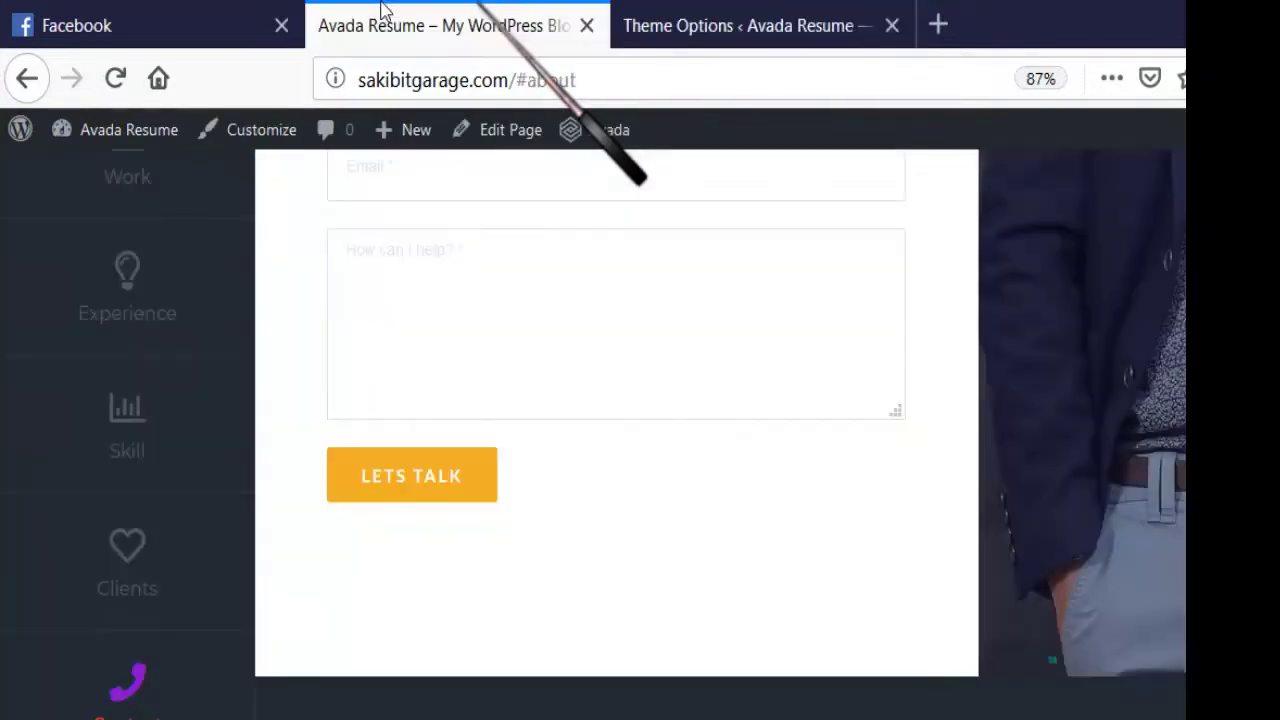
key("F5")
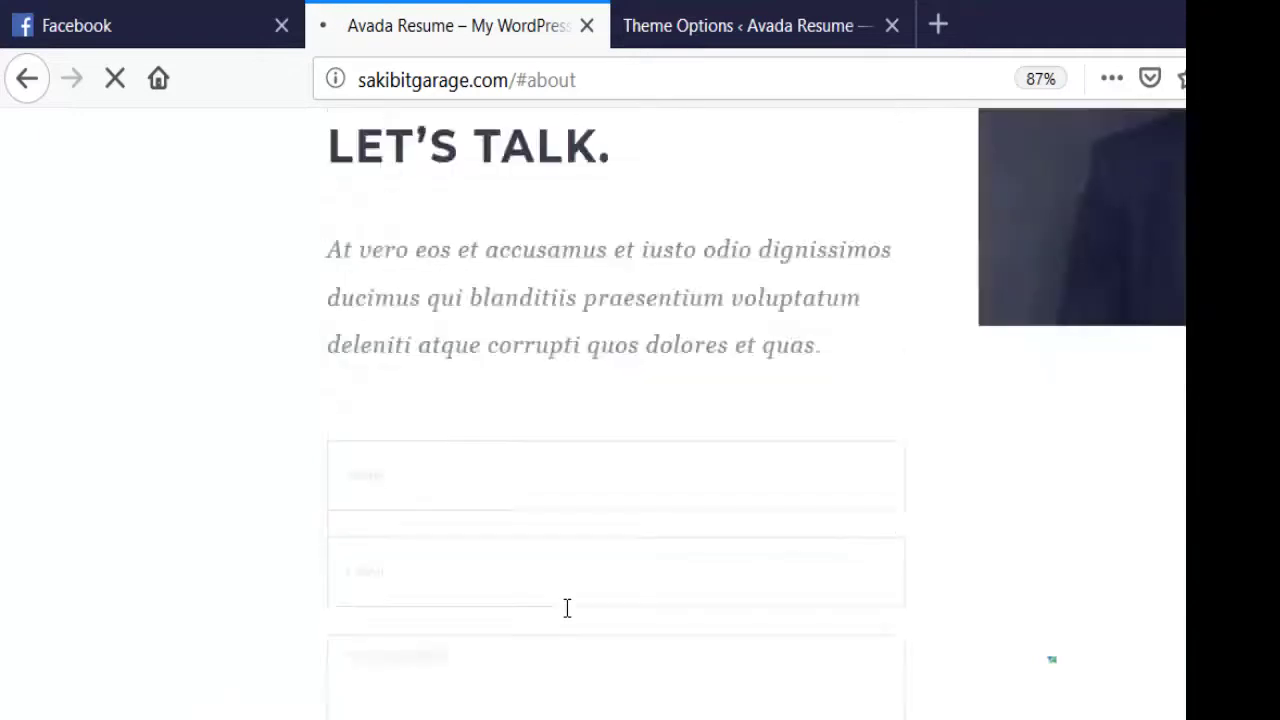
scroll(555, 605, "down", 6)
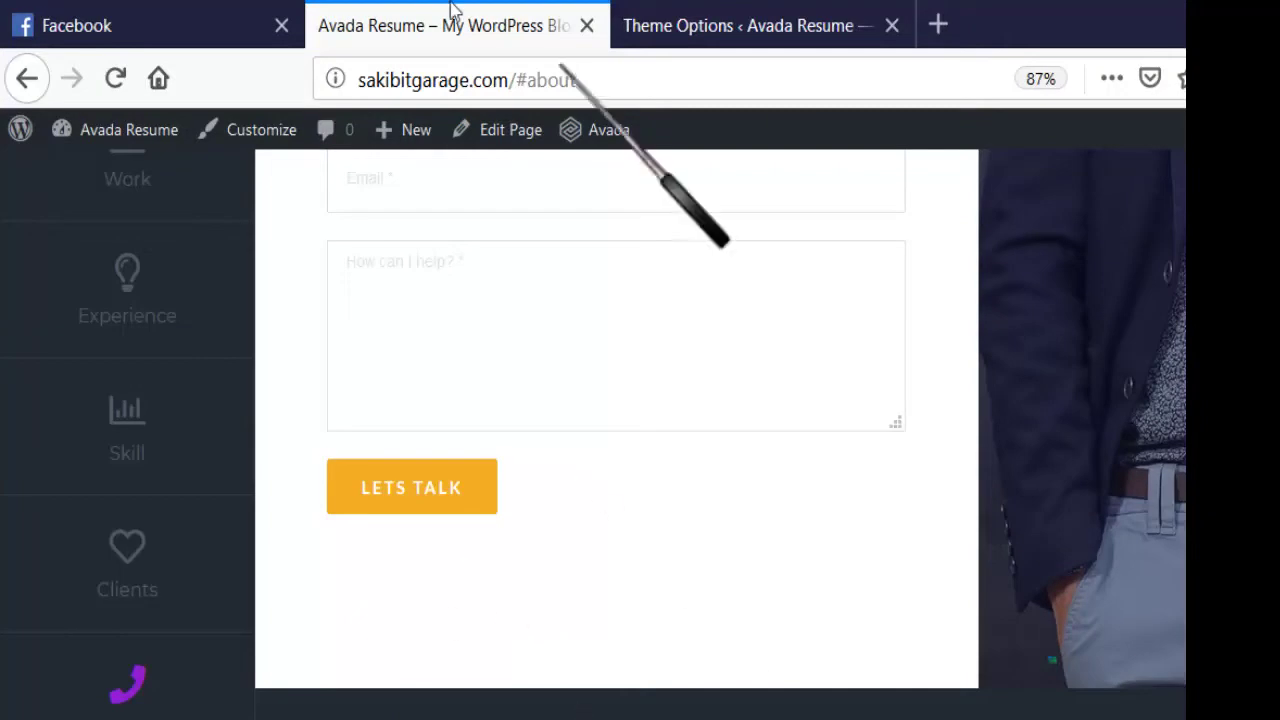
- Return to the theme options and open the Footer Background Image settings
left_click(714, 20)
scroll(790, 550, "down", 1)
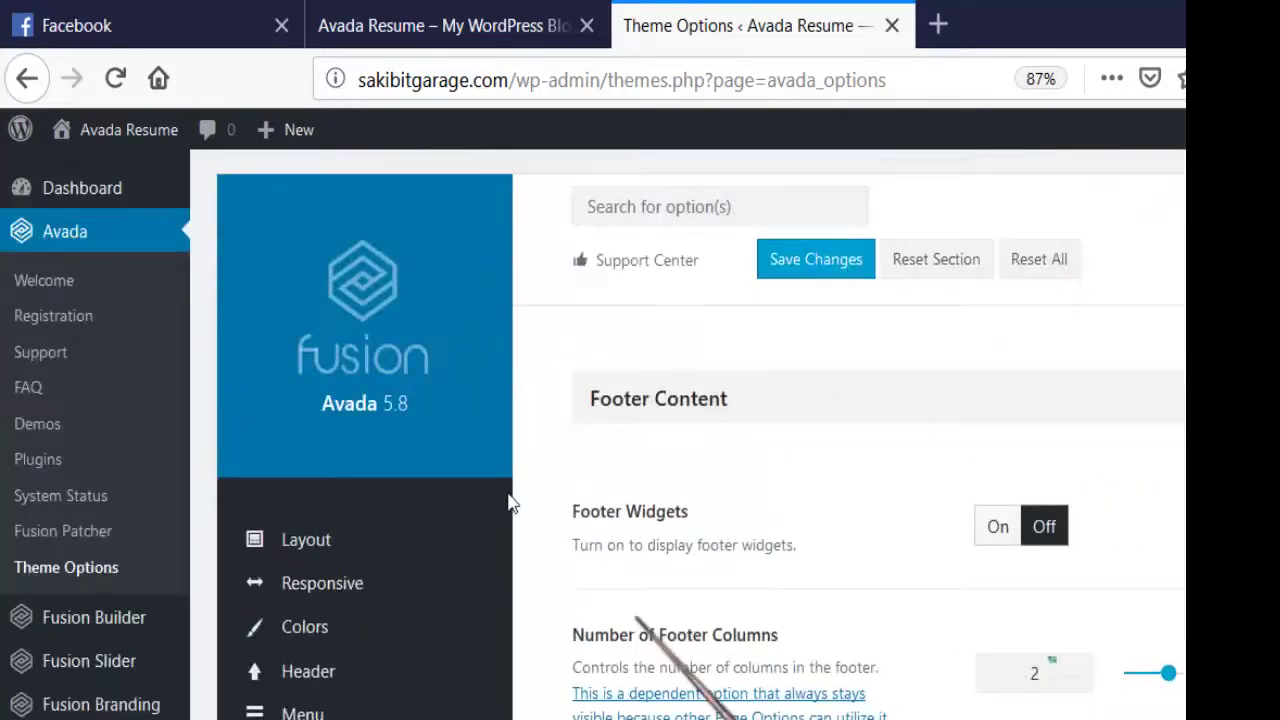
scroll(510, 503, "down", 4)
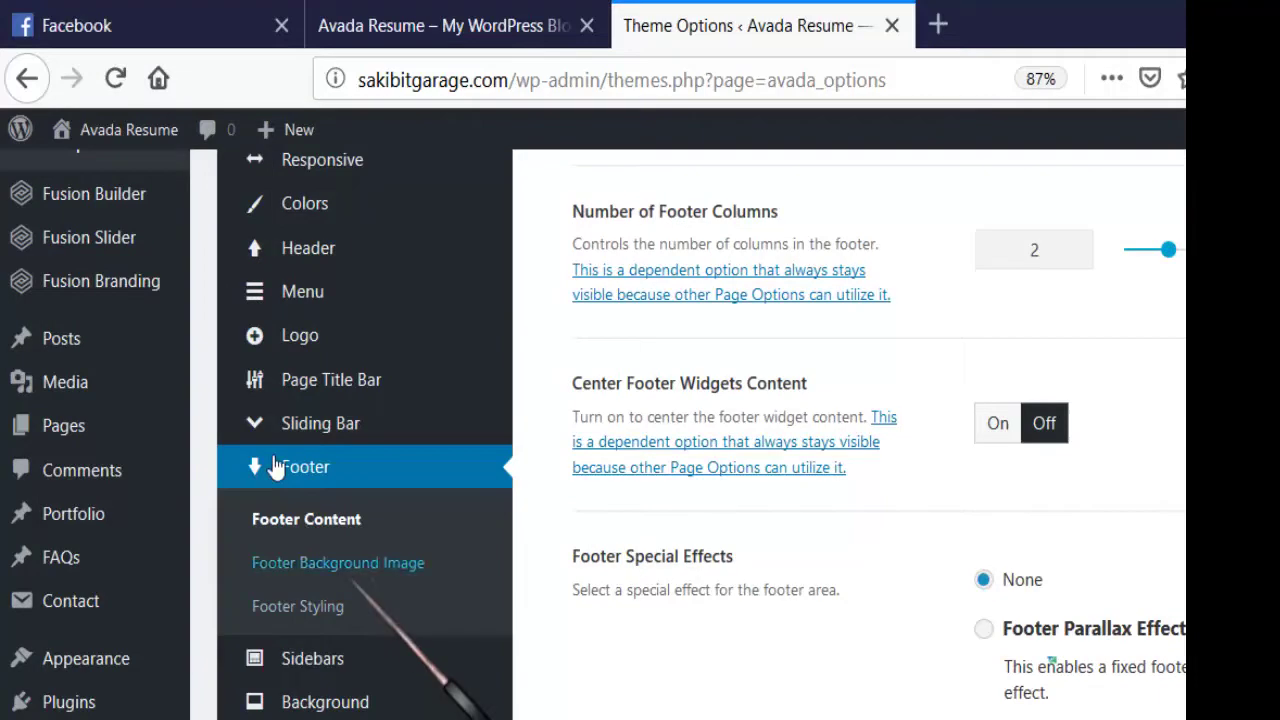
left_click(330, 562)
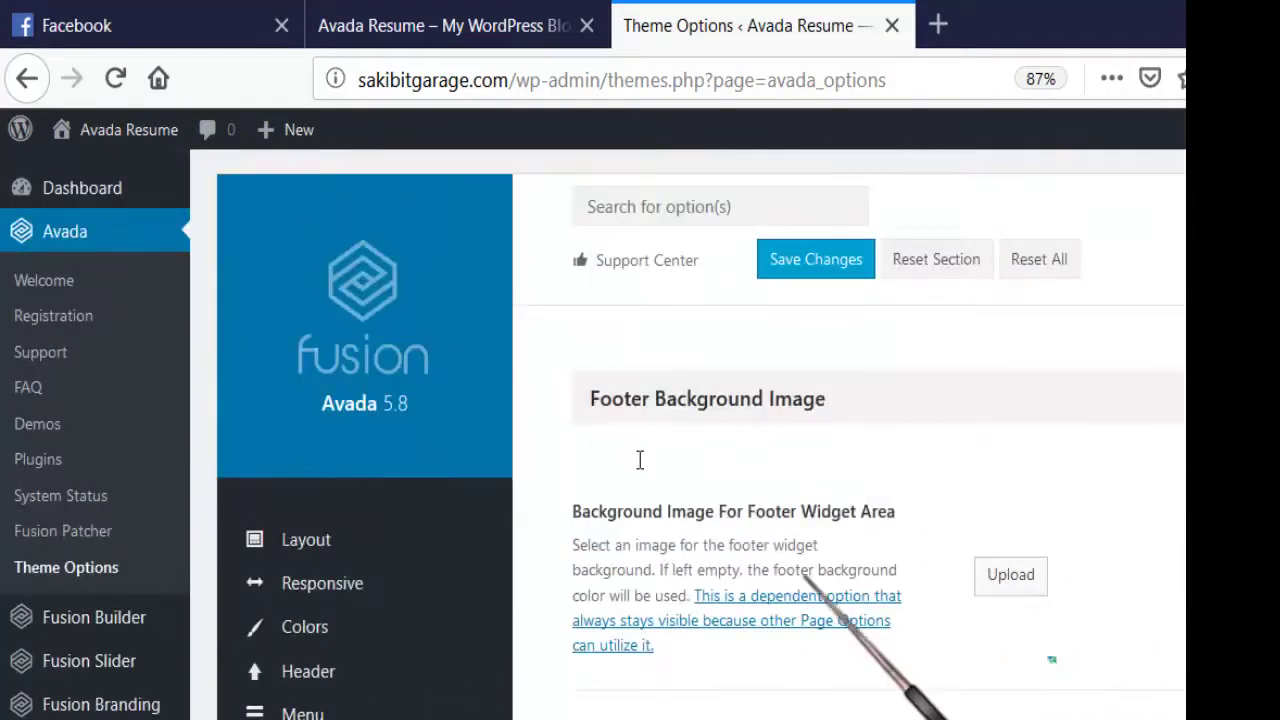
- Review the Footer Styling options, including width, padding, background, font and copyright link colors
scroll(567, 460, "down", 5)
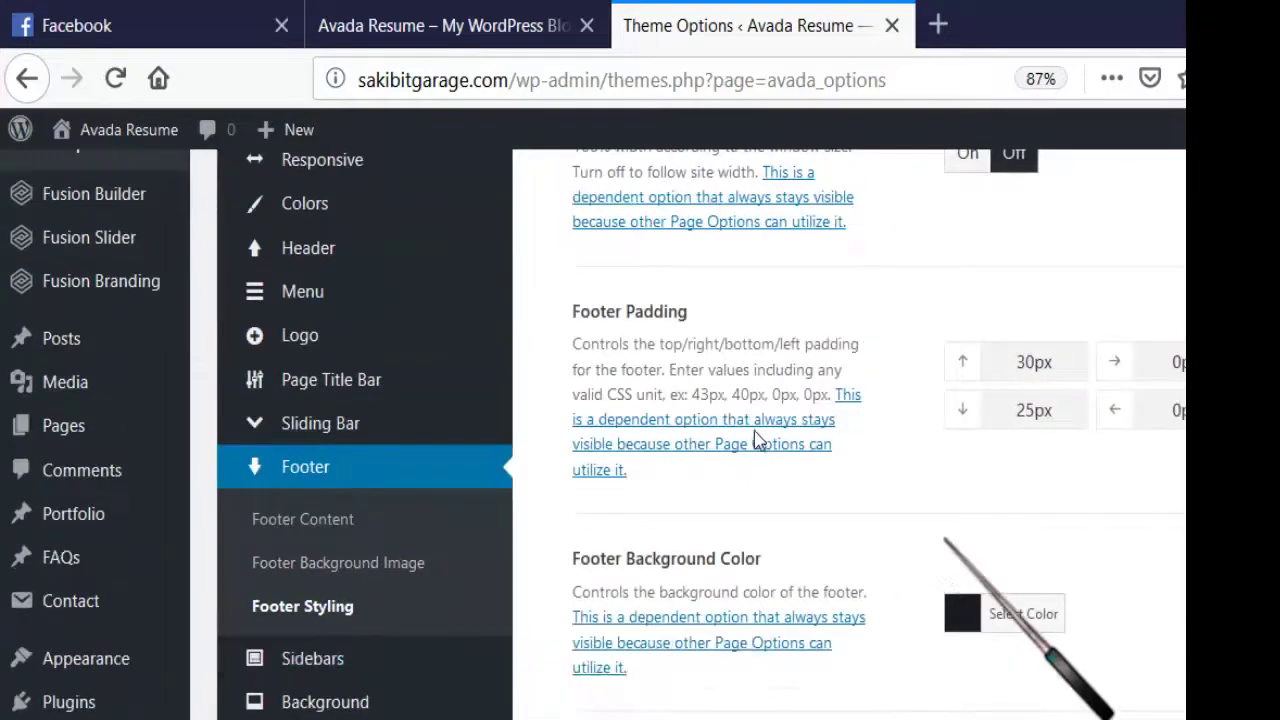
scroll(754, 436, "up", 2)
scroll(754, 436, "up", 3)
scroll(560, 437, "down", 6)
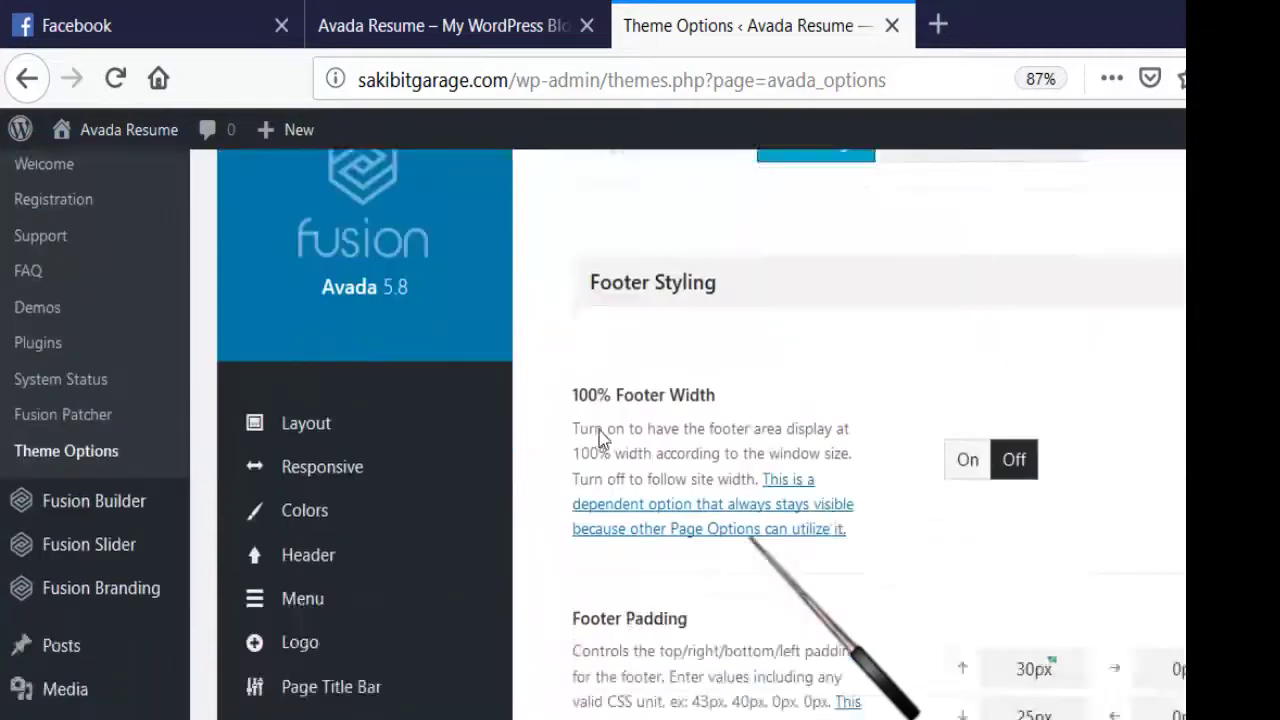
scroll(601, 445, "down", 10)
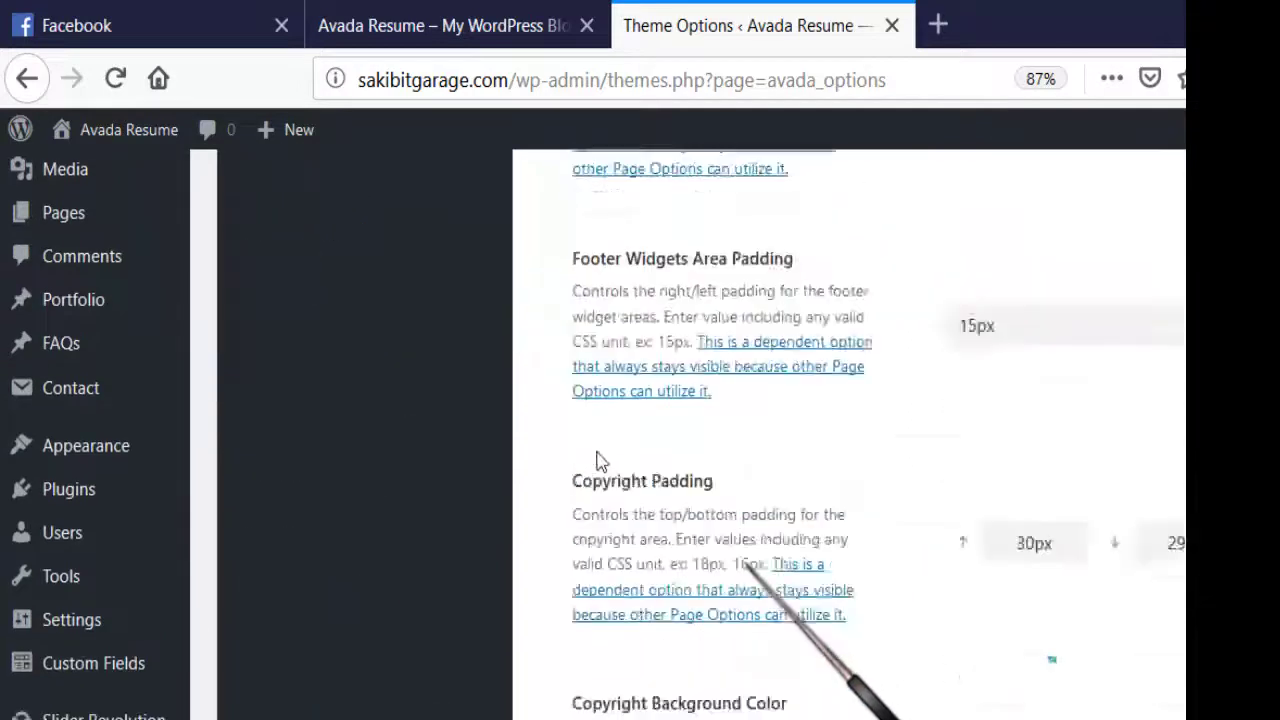
scroll(585, 480, "down", 5)
scroll(585, 480, "up", 4)
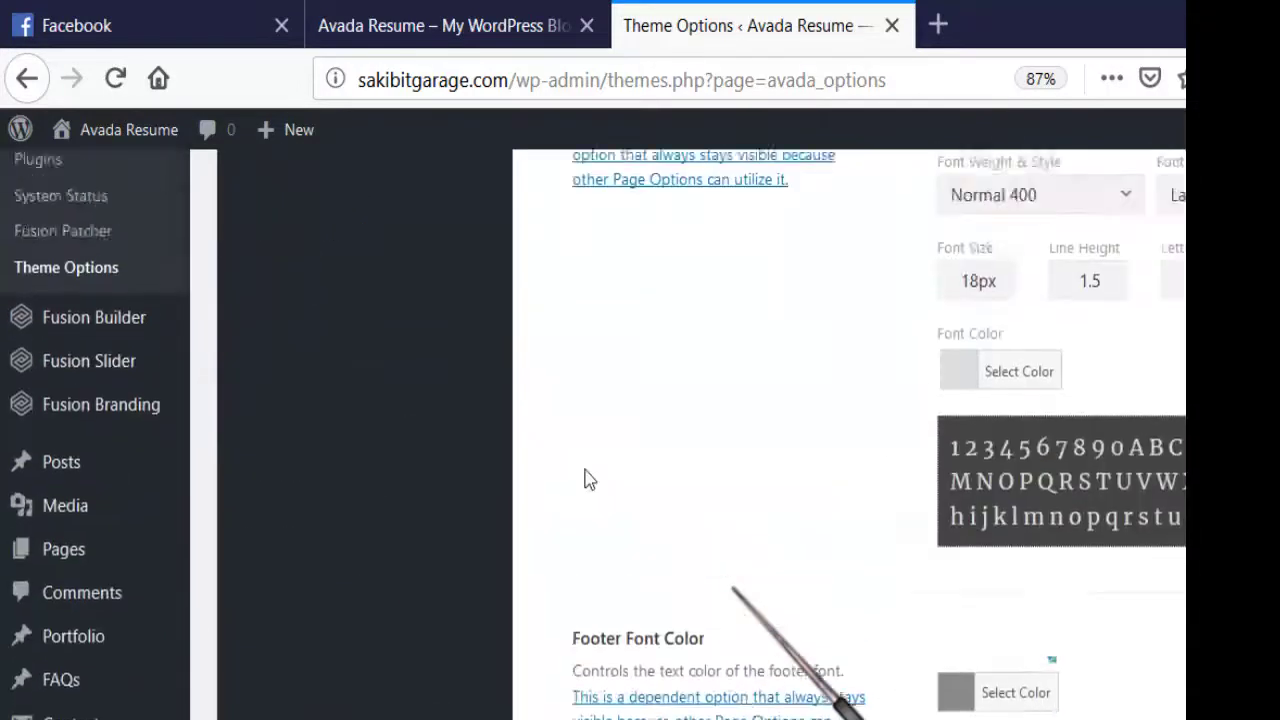
scroll(872, 467, "down", 5)
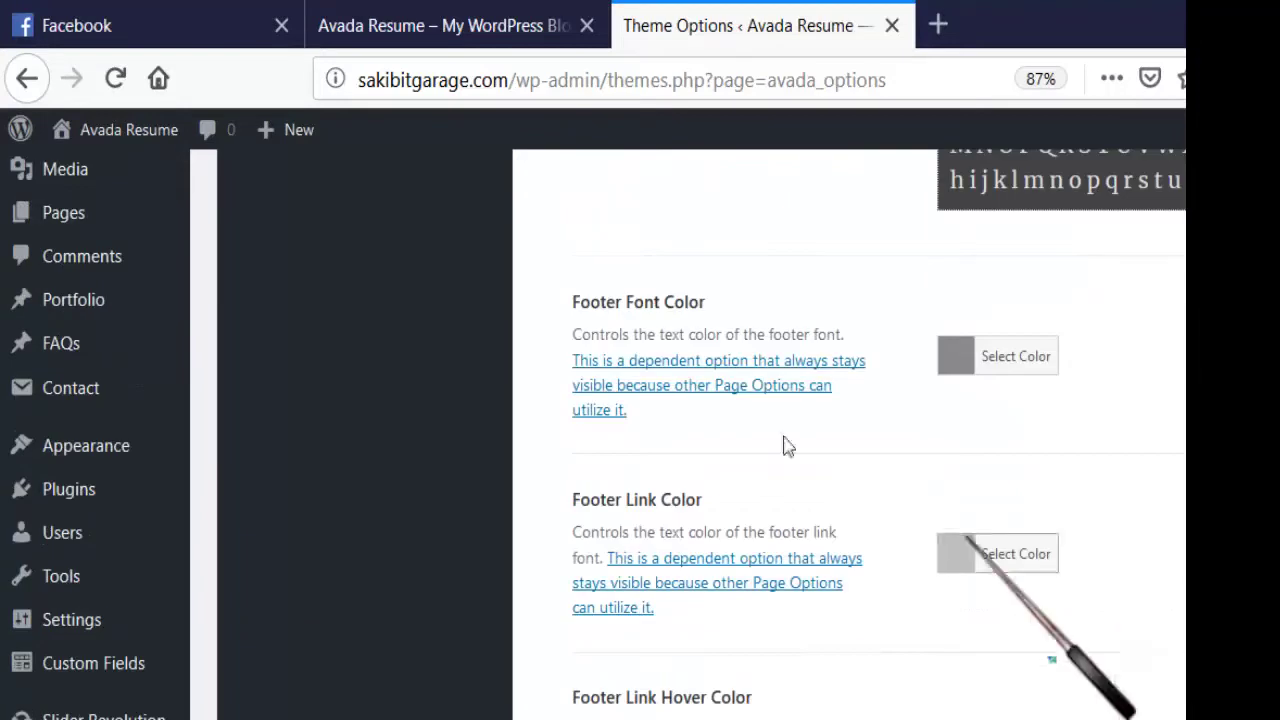
scroll(600, 445, "down", 8)
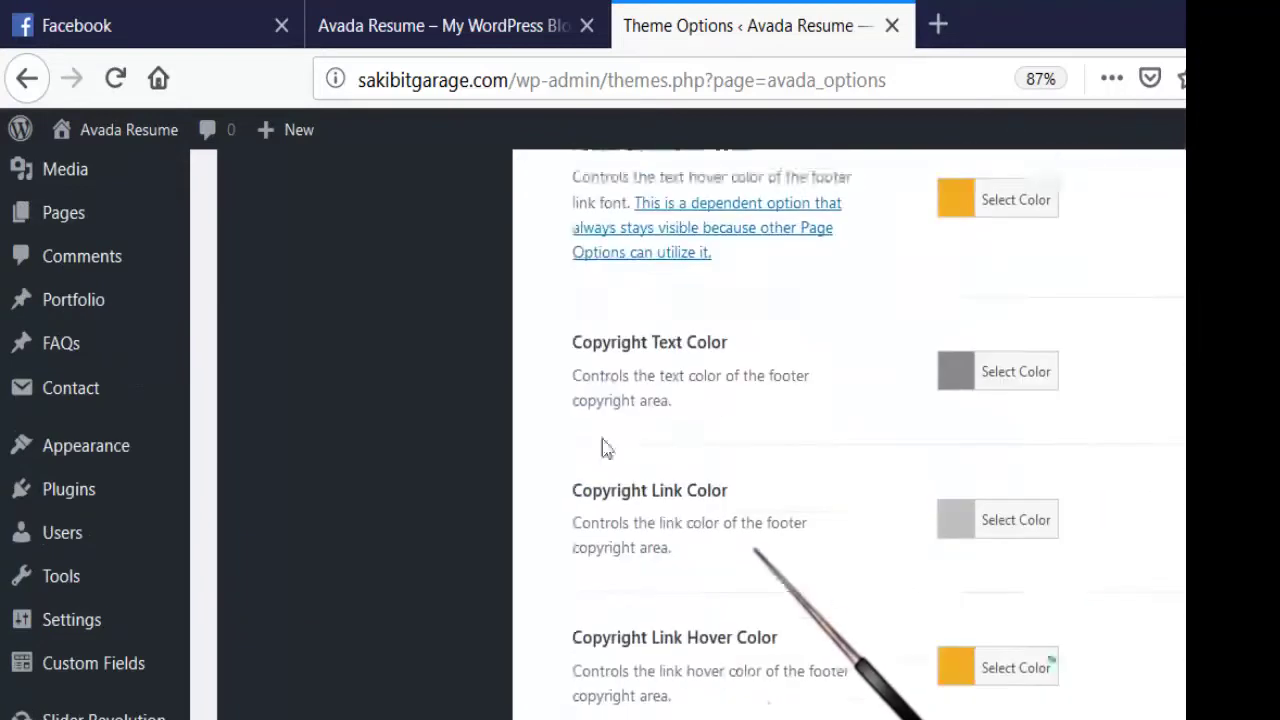
scroll(812, 592, "up", 12)
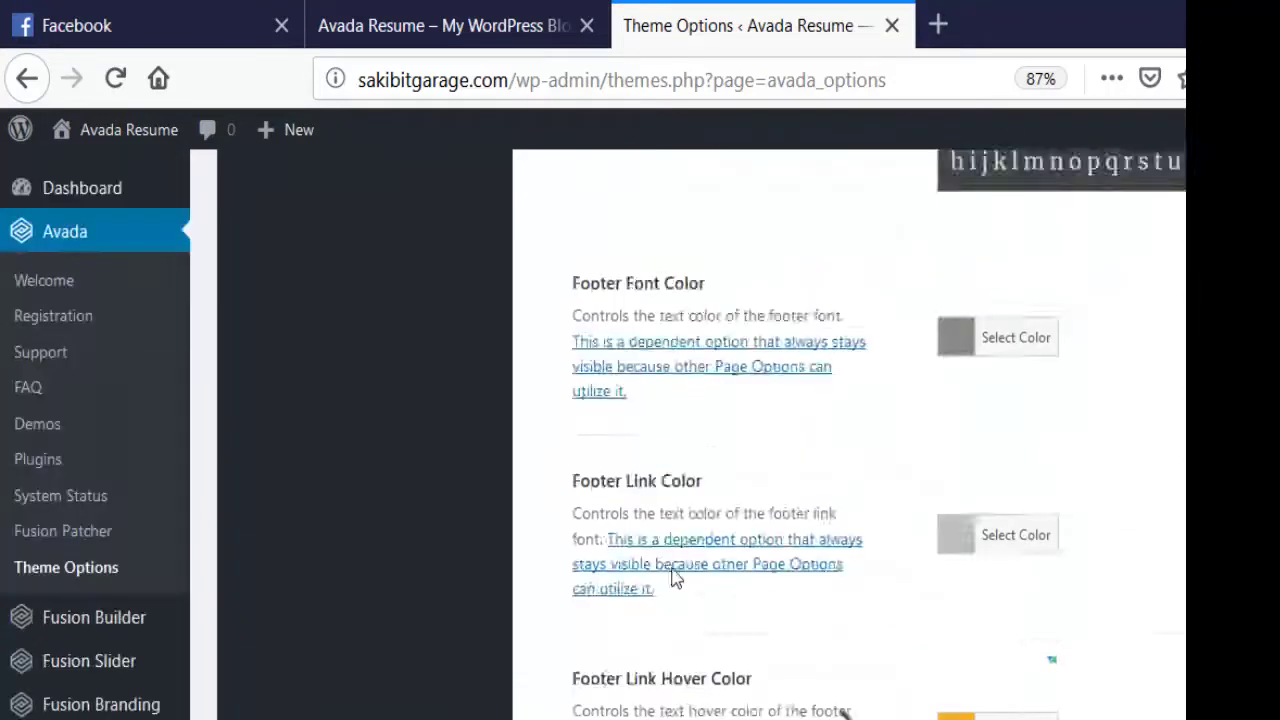
scroll(455, 488, "up", 3)
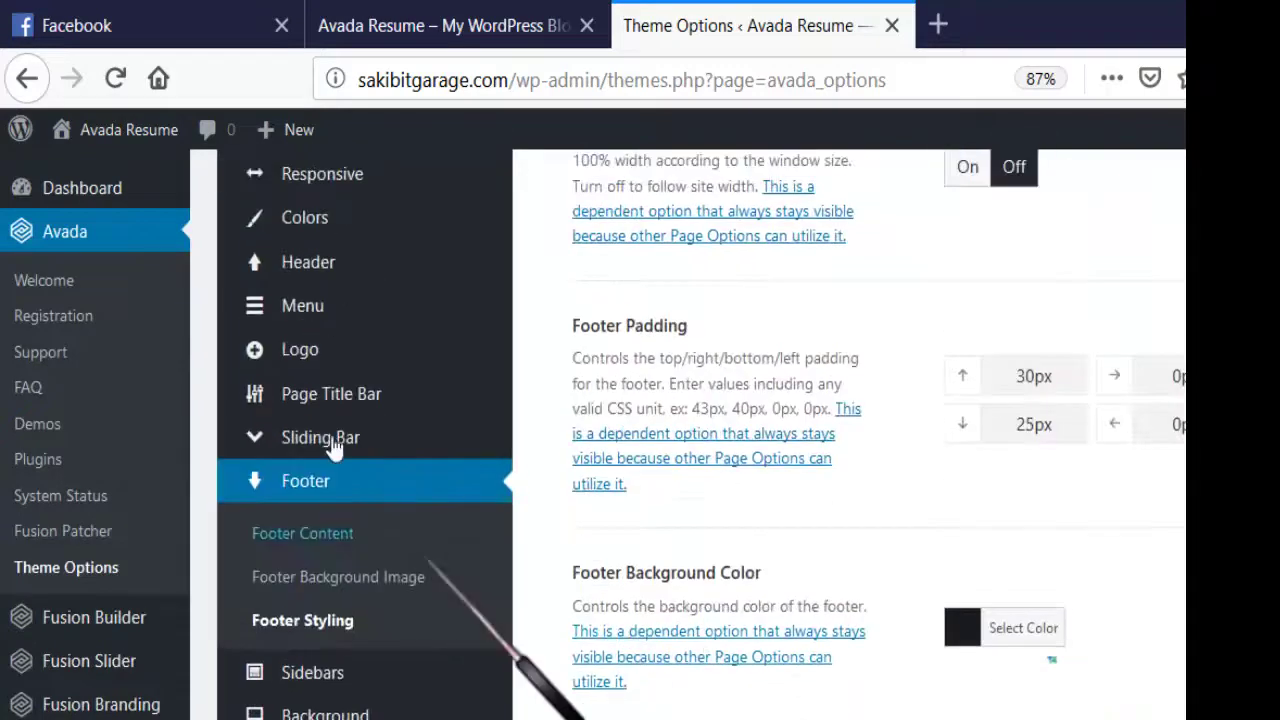
- Open the Sidebars options and review the Sidebar Styling settings for order, stickiness, padding and widget headings
left_click(305, 672)
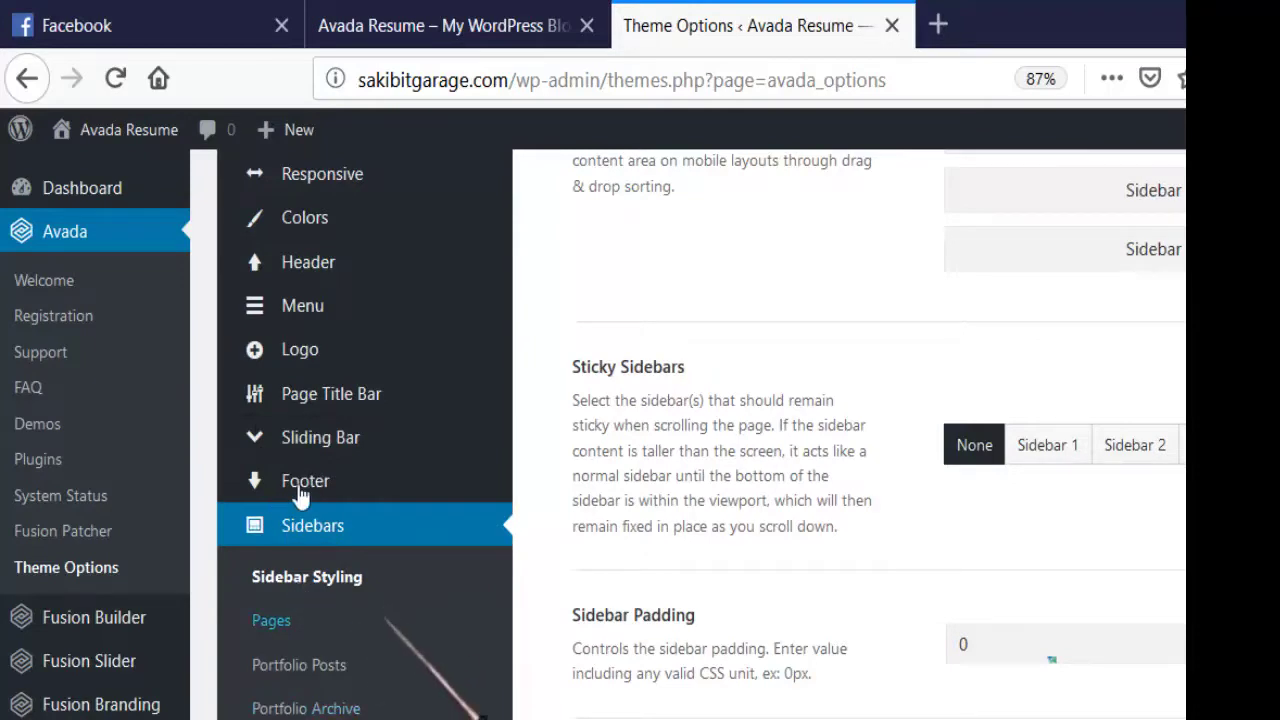
scroll(300, 495, "up", 5)
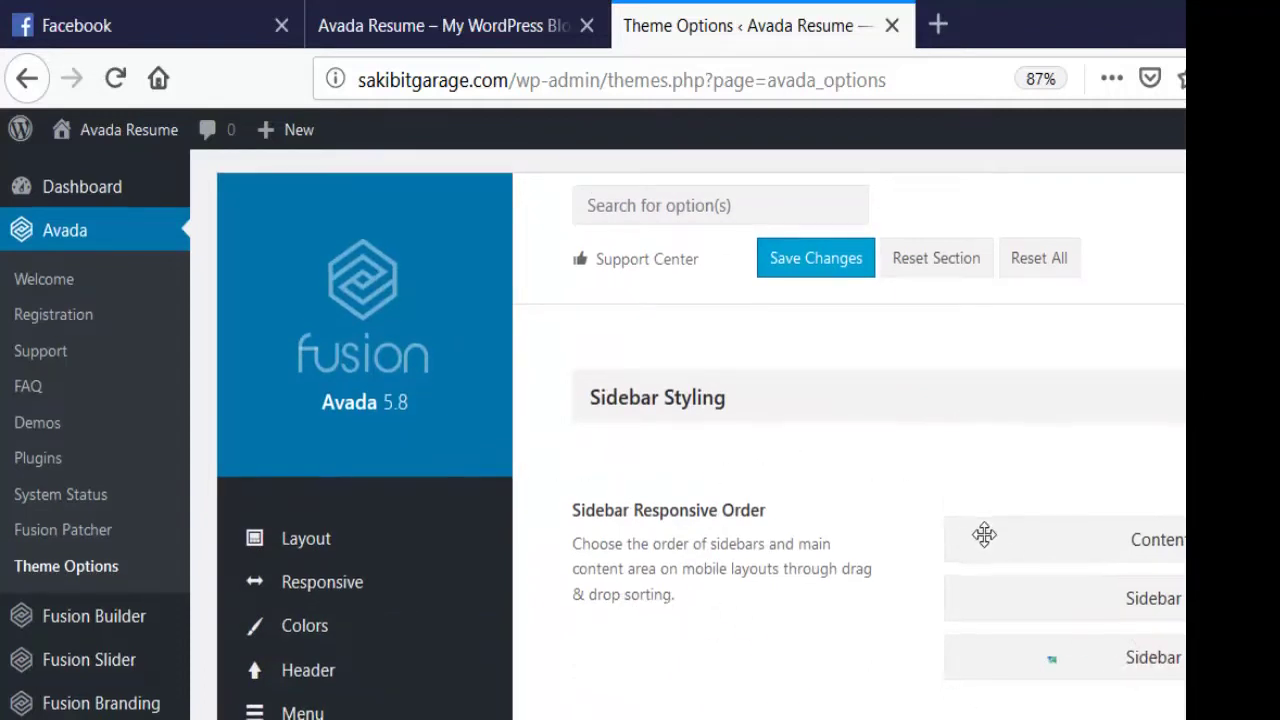
scroll(777, 517, "down", 5)
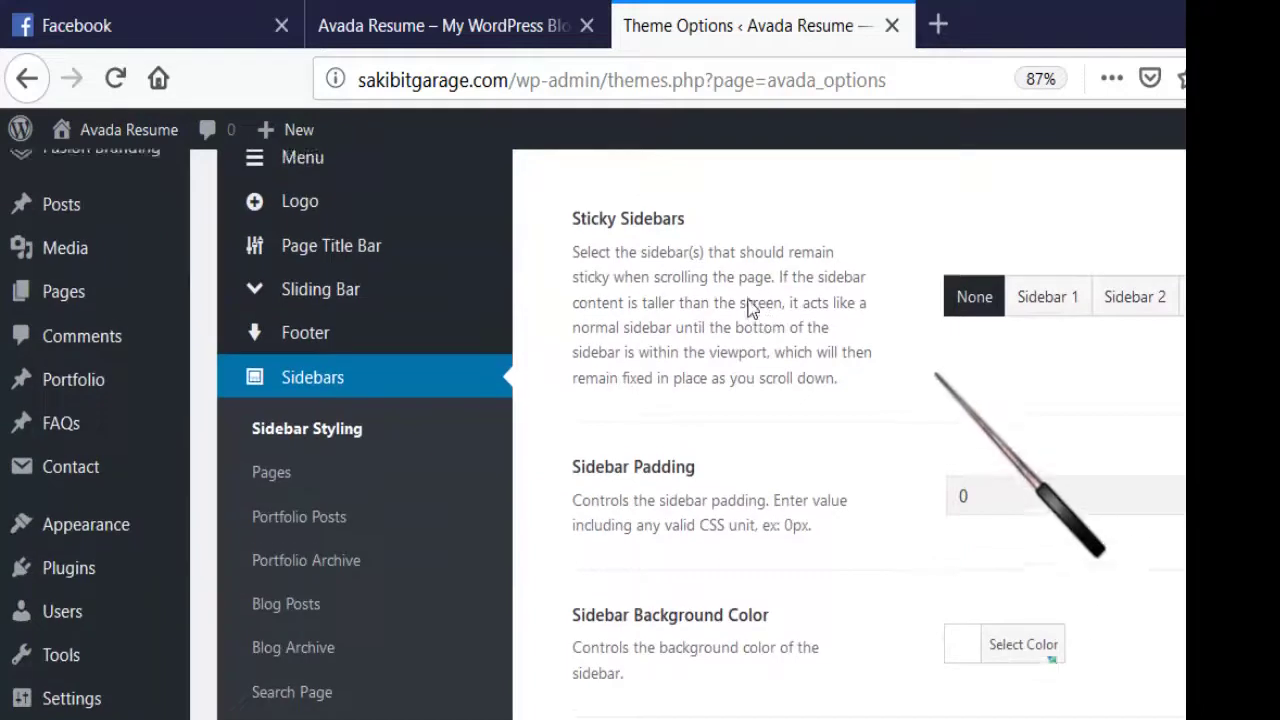
scroll(671, 306, "up", 3)
scroll(797, 450, "down", 2)
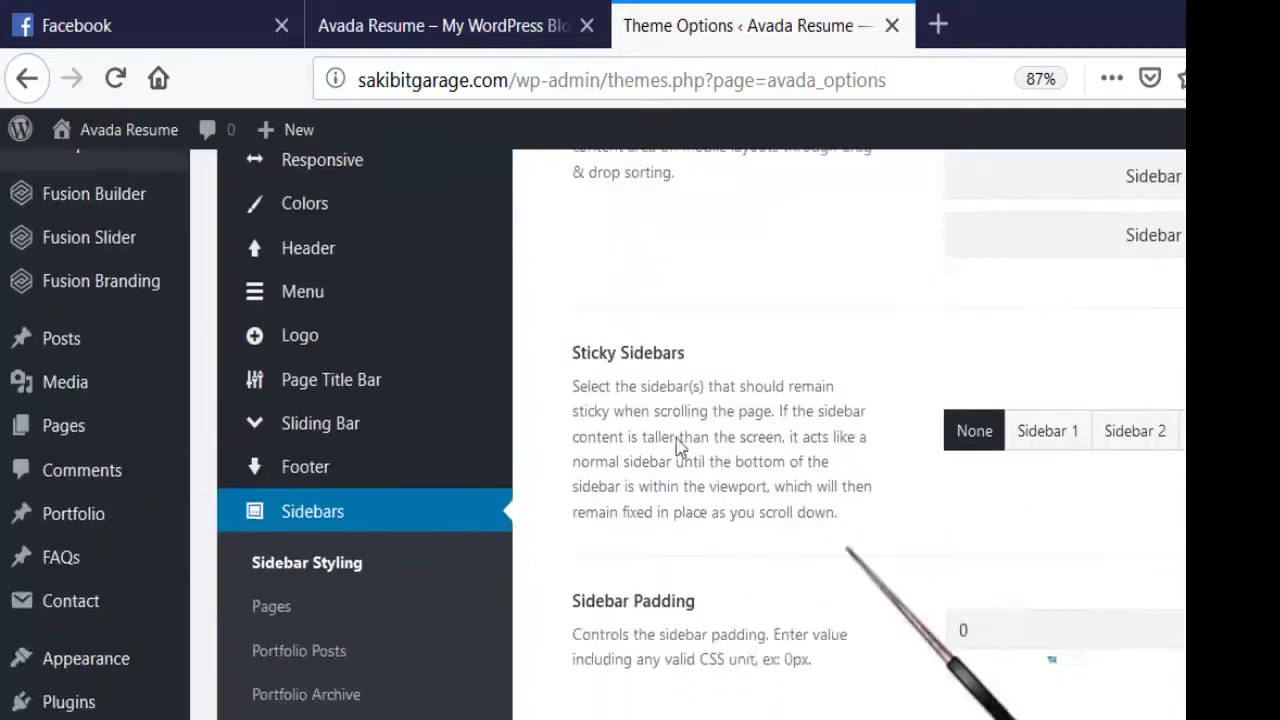
scroll(781, 437, "down", 3)
scroll(820, 465, "down", 4)
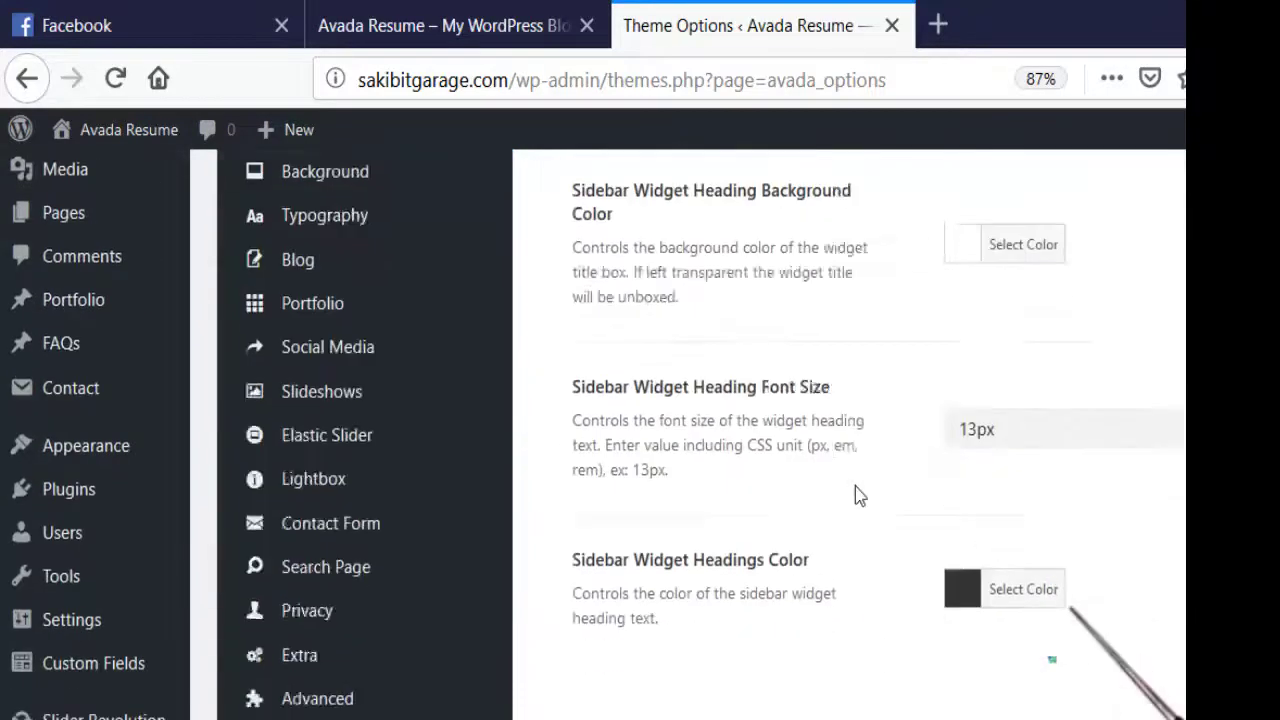
- Open the Background options and review the Page Background settings for image, color and pattern
scroll(780, 490, "up", 6)
scroll(708, 487, "up", 4)
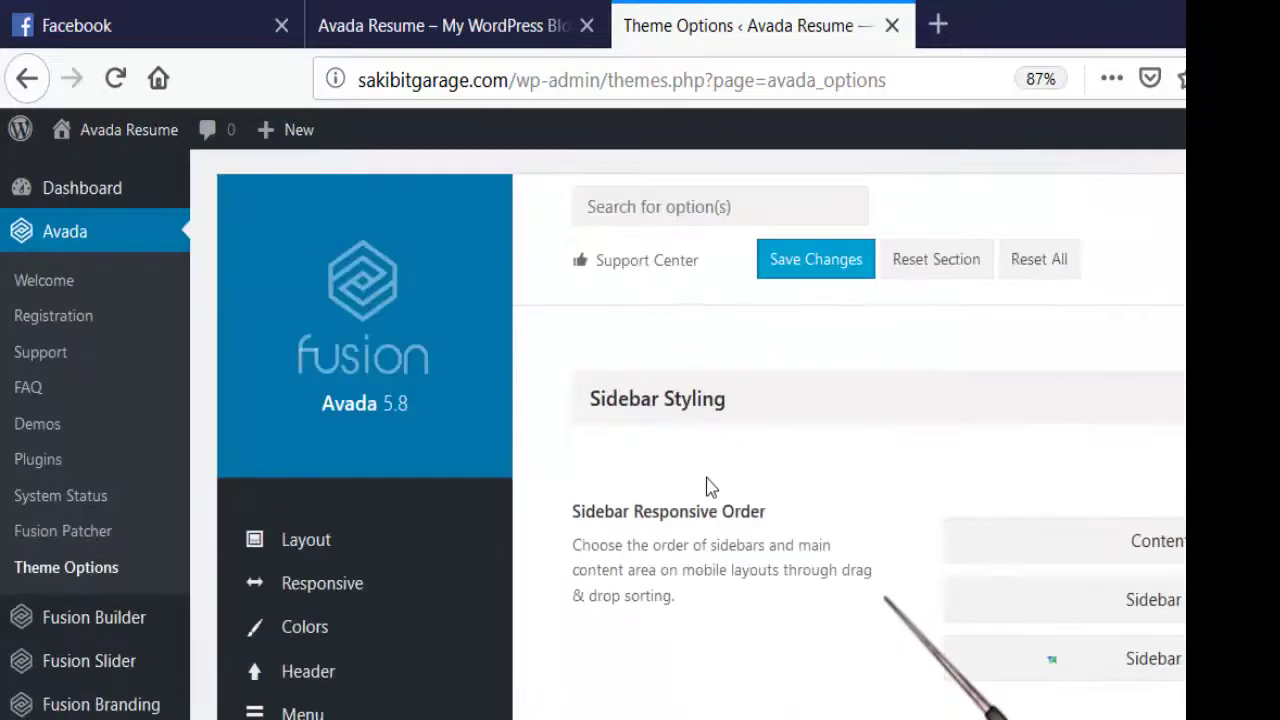
scroll(342, 410, "down", 4)
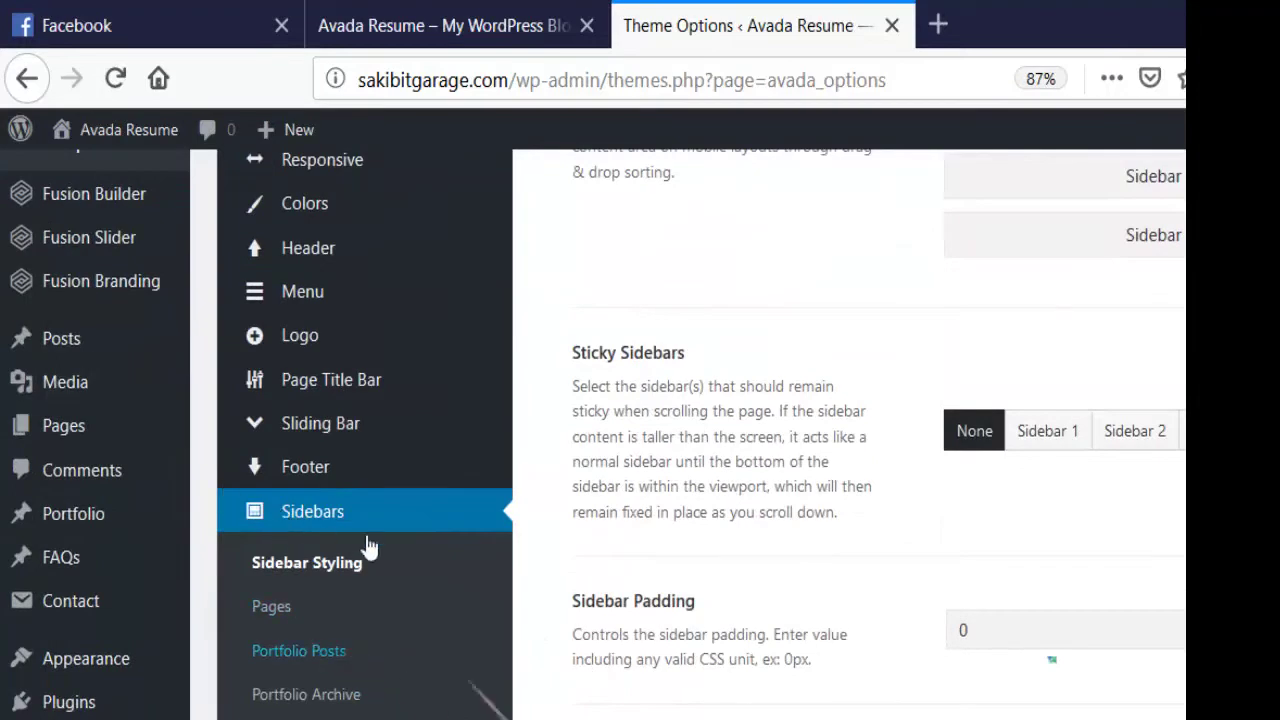
scroll(322, 553, "down", 3)
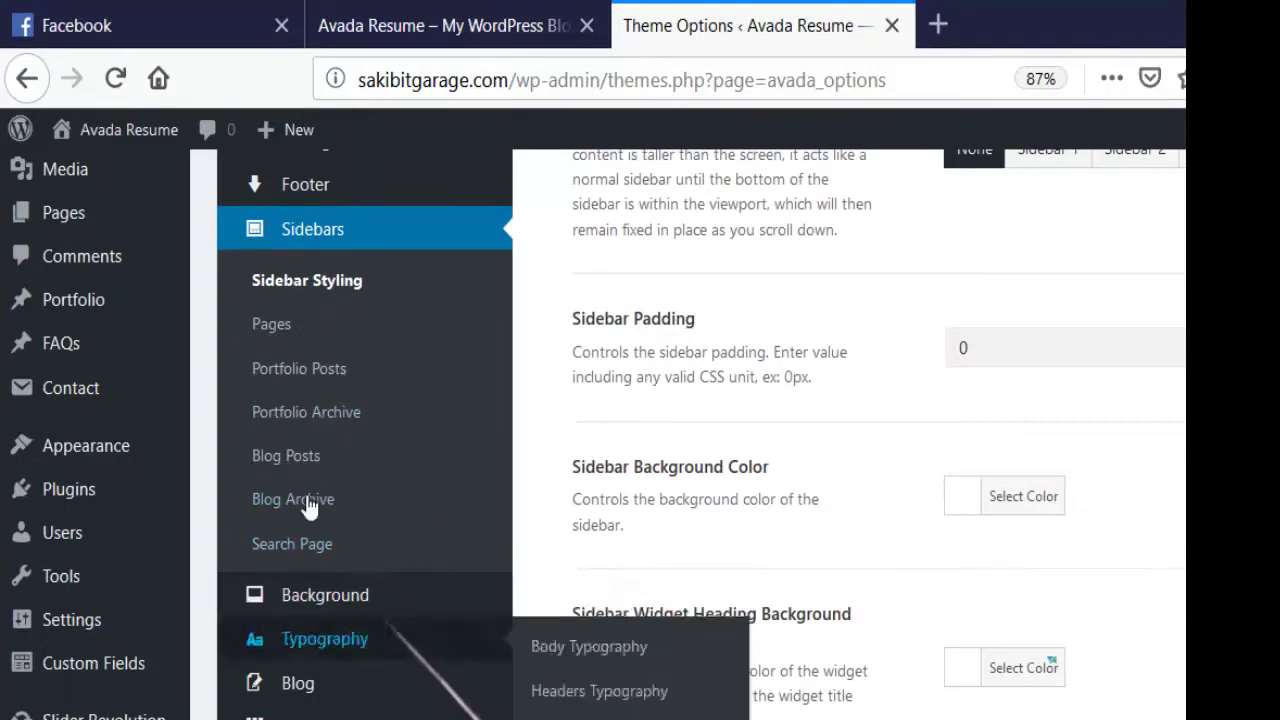
left_click(325, 595)
scroll(330, 470, "up", 10)
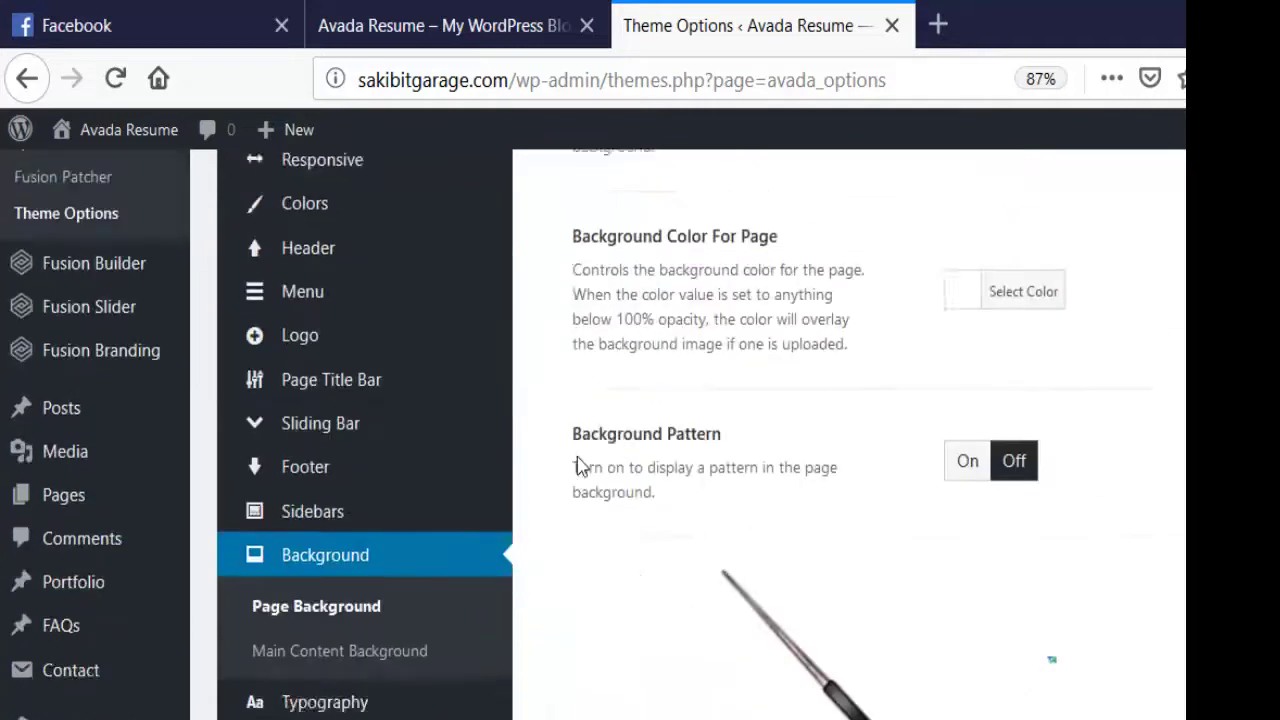
scroll(560, 350, "down", 2)
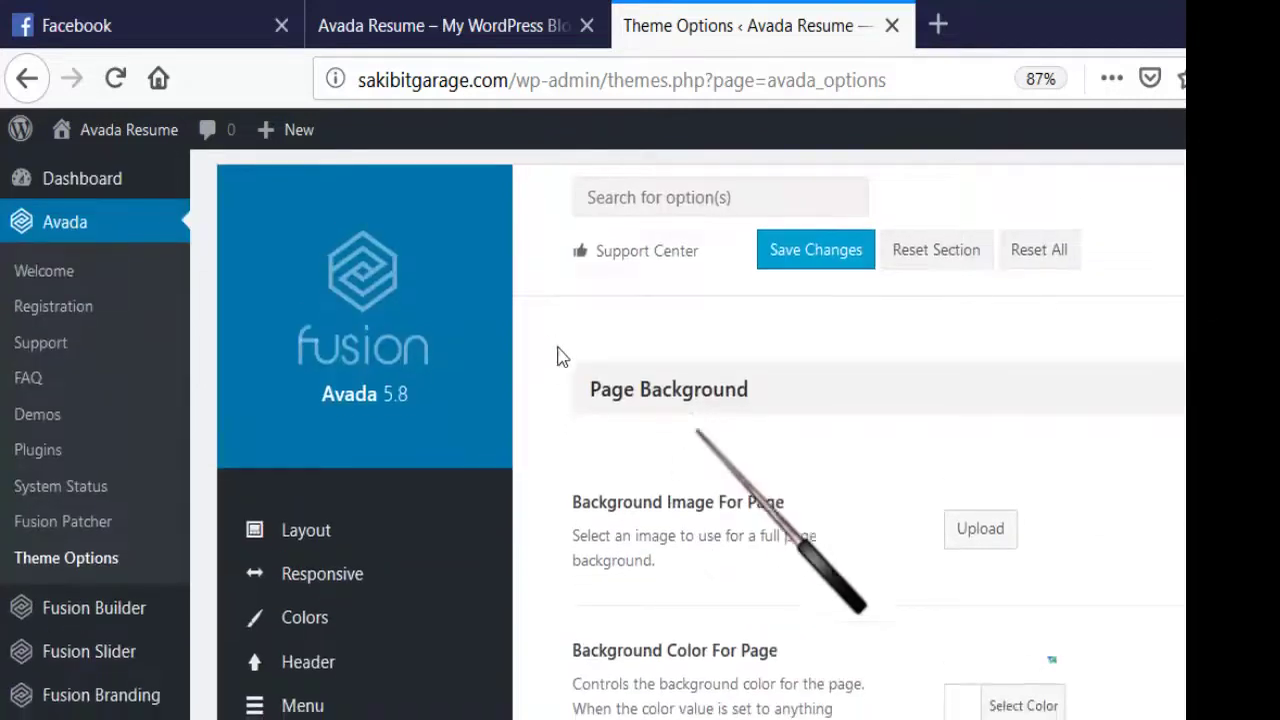
scroll(690, 405, "down", 4)
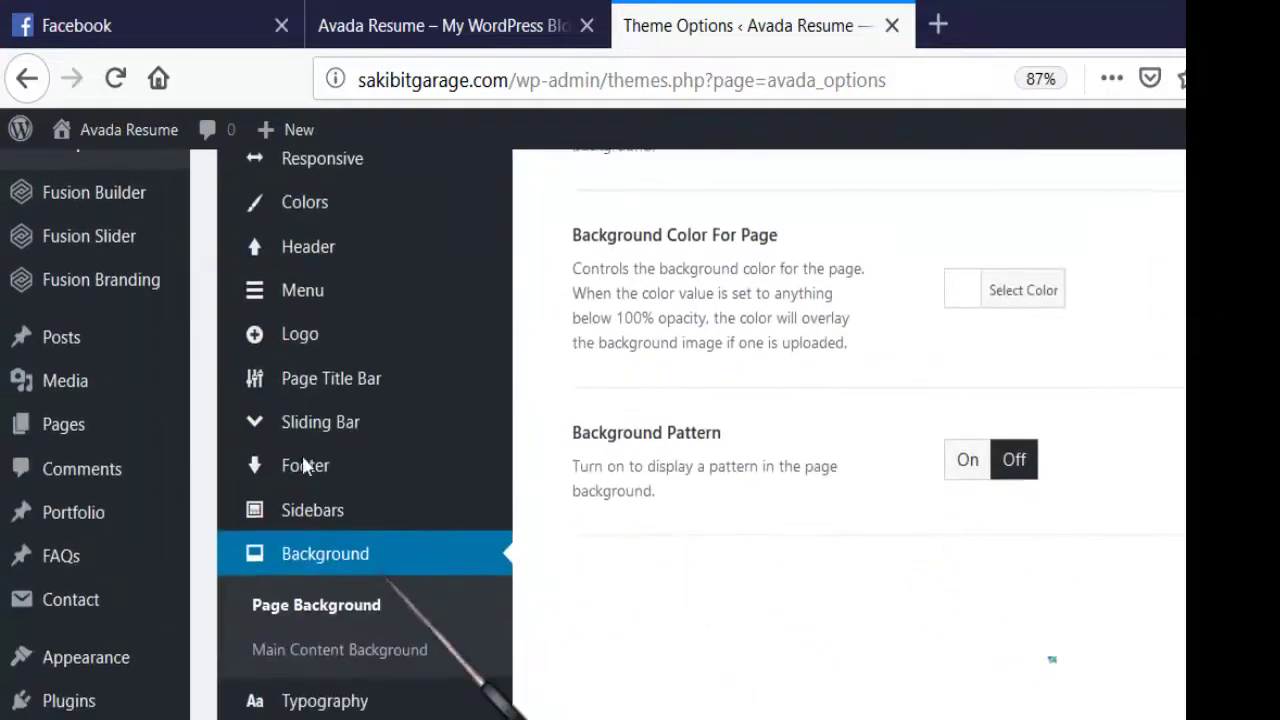
scroll(290, 460, "down", 2)
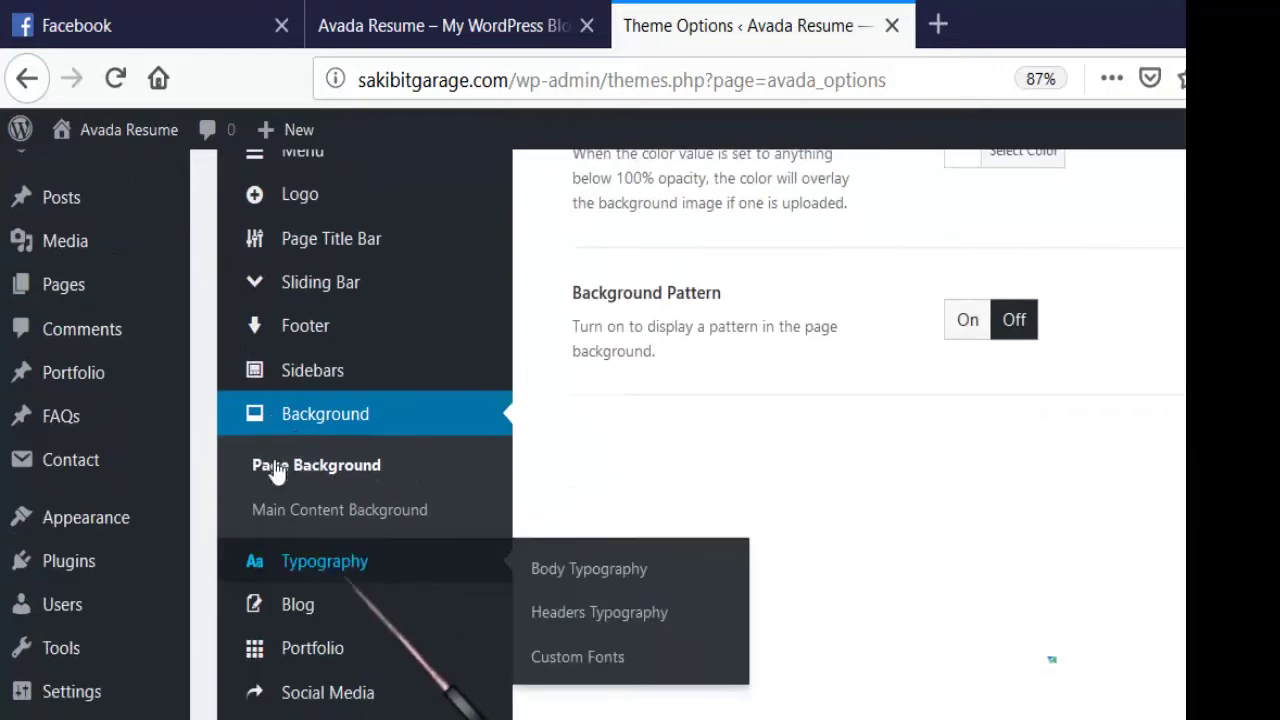
- Open the Typography options, and switch to the live Avada Resume page to view its opening section
left_click(275, 472)
scroll(772, 500, "down", 4)
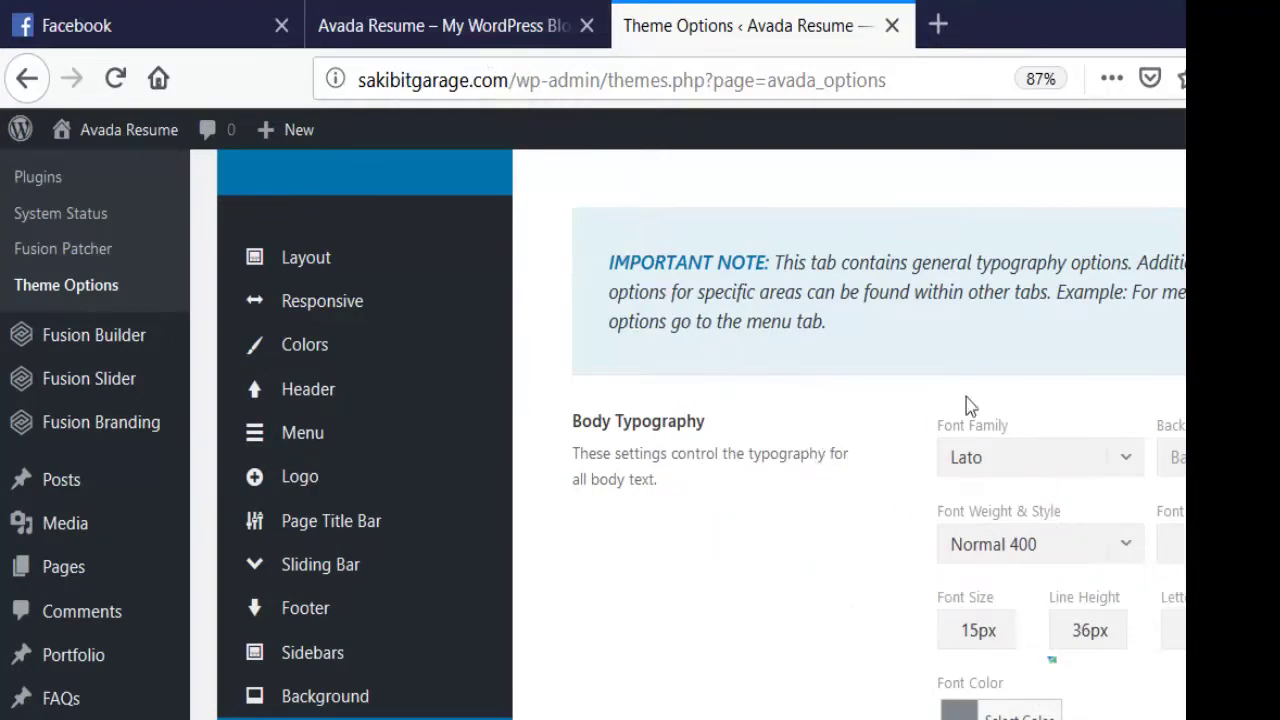
left_click(370, 25)
scroll(554, 560, "up", 15)
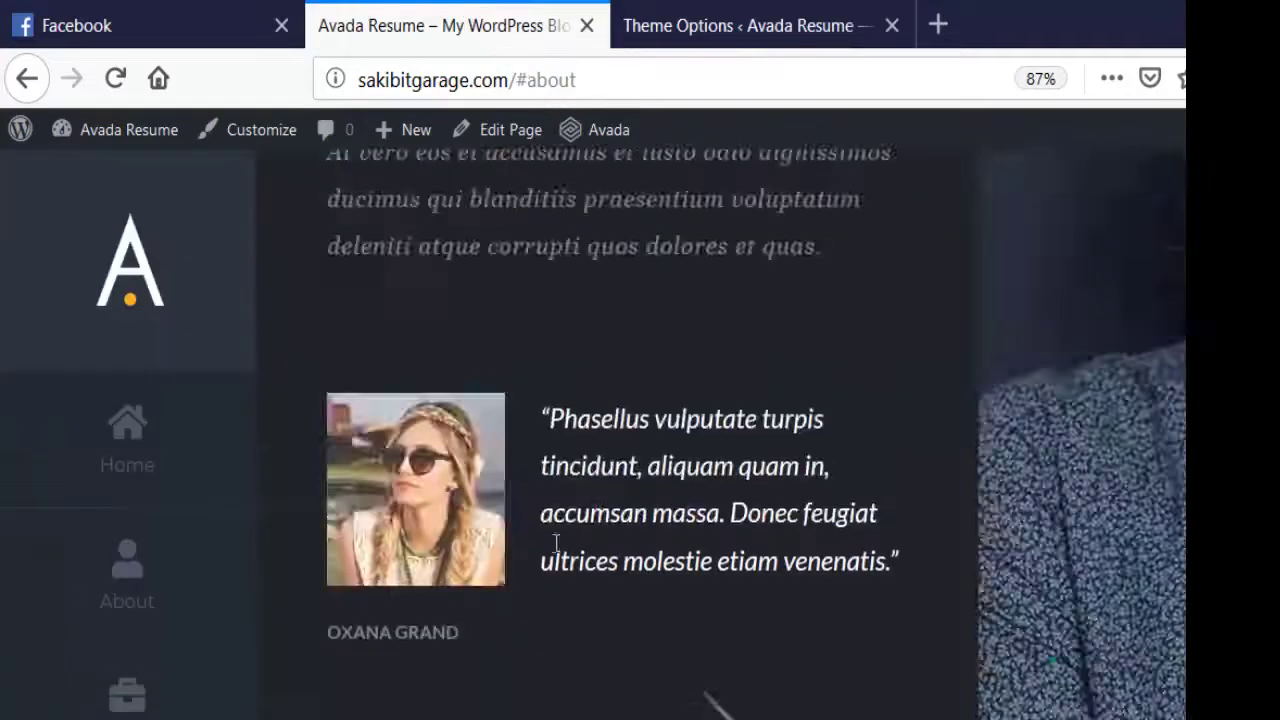
scroll(556, 530, "up", 15)
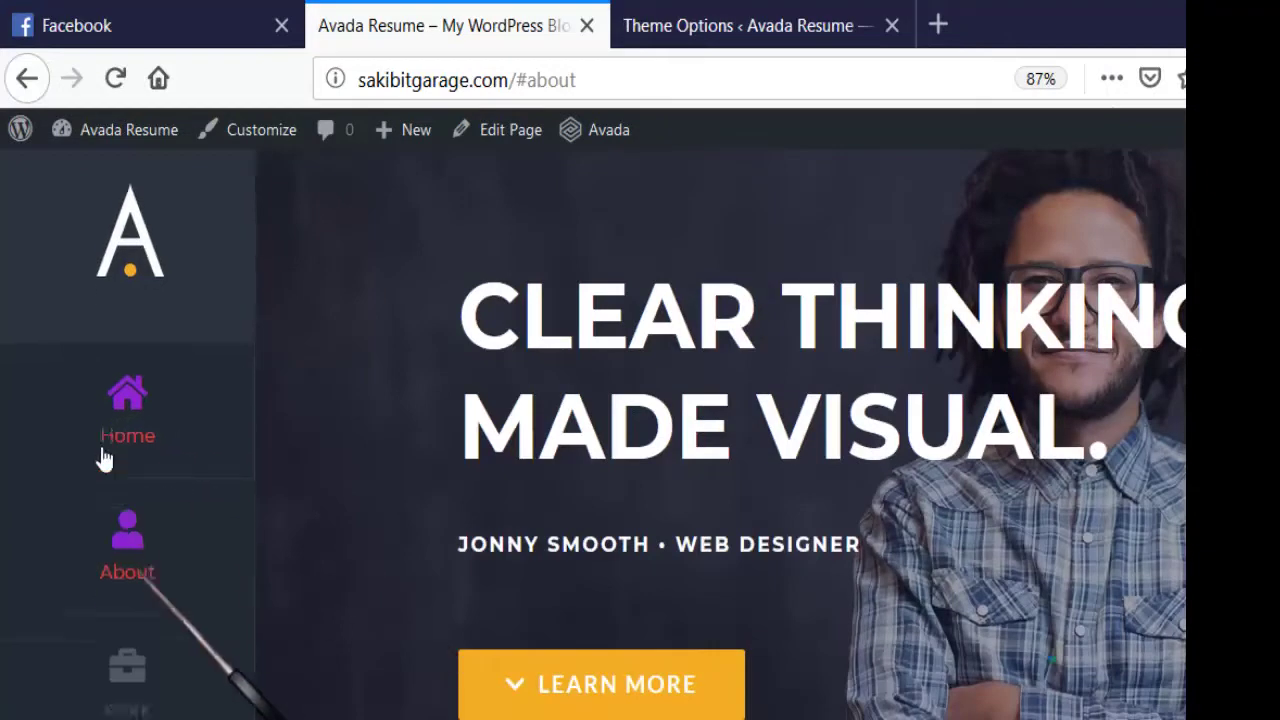
- Look through the Contact and Clients sections of the live page to examine their heading and body text
scroll(100, 457, "down", 5)
scroll(97, 560, "down", 10)
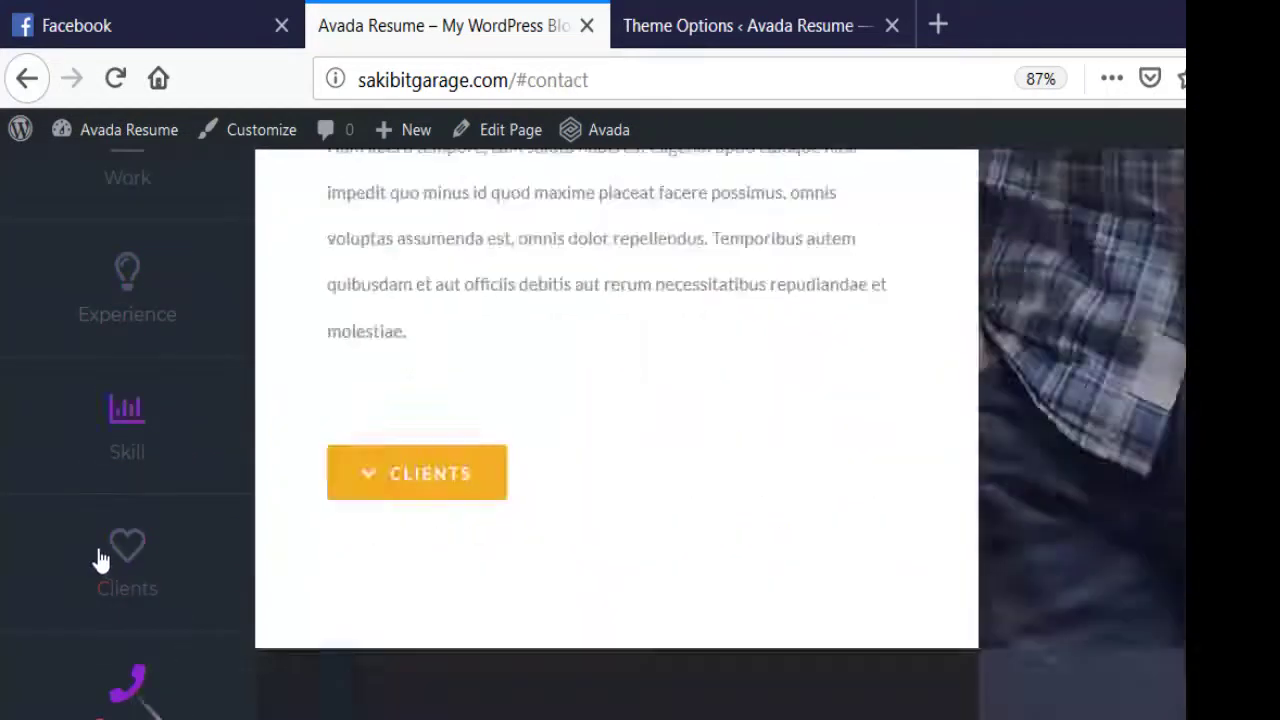
scroll(528, 508, "up", 10)
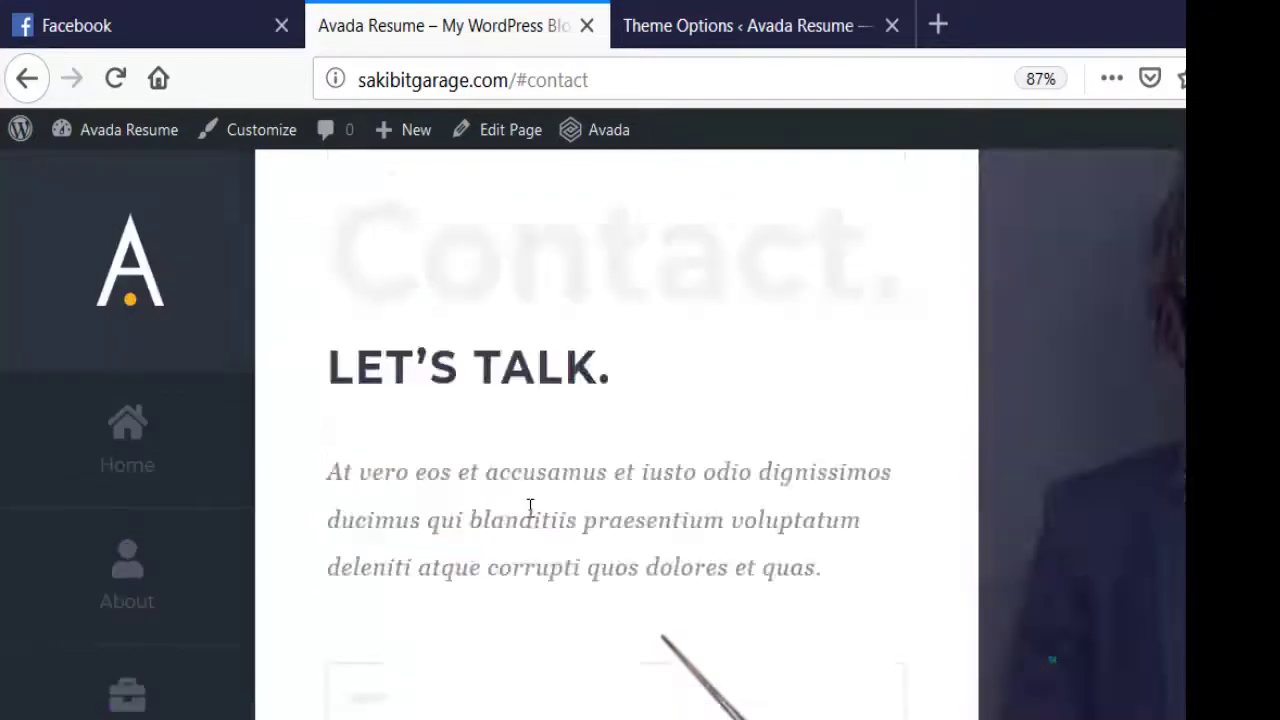
scroll(530, 510, "up", 1)
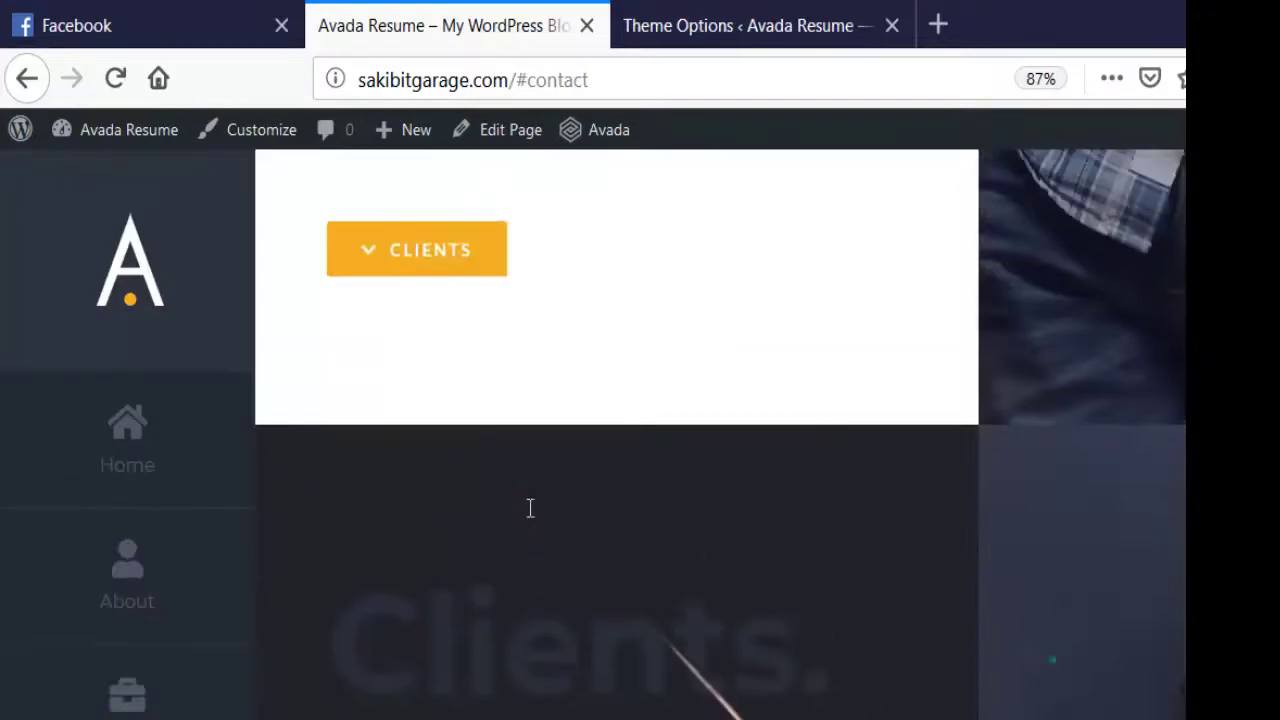
scroll(530, 508, "down", 3)
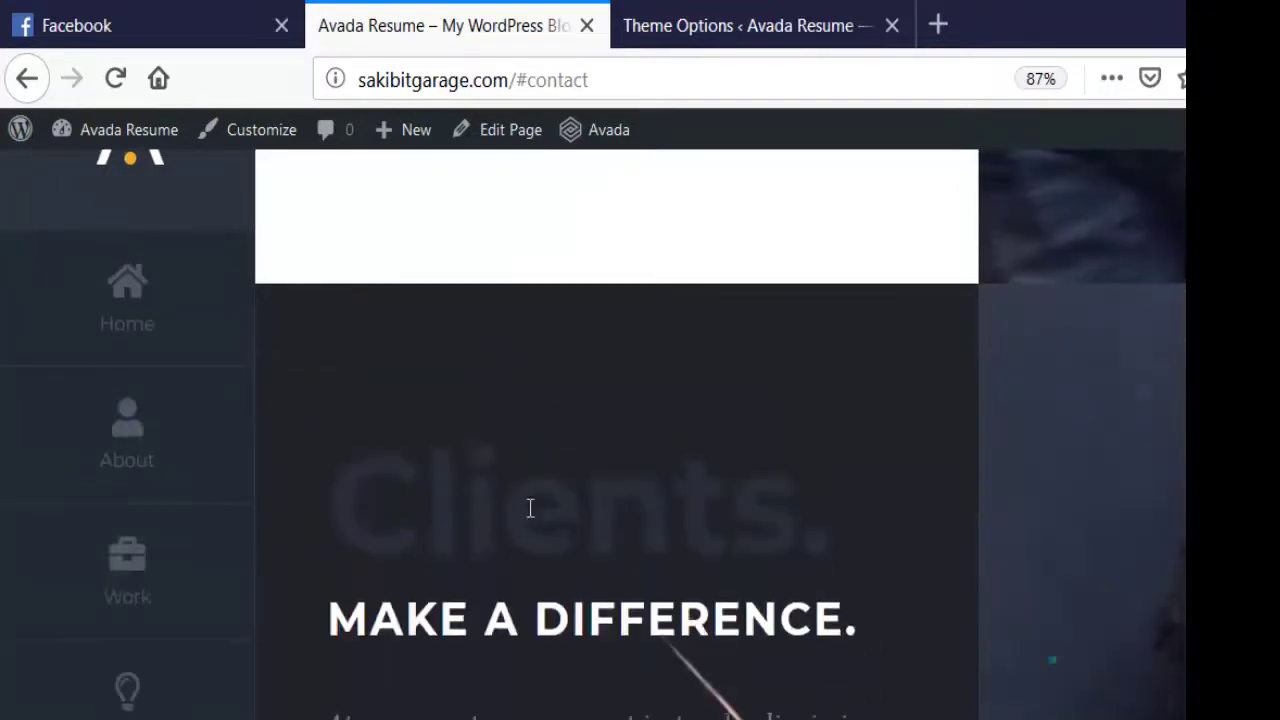
scroll(530, 508, "up", 3)
scroll(530, 508, "down", 8)
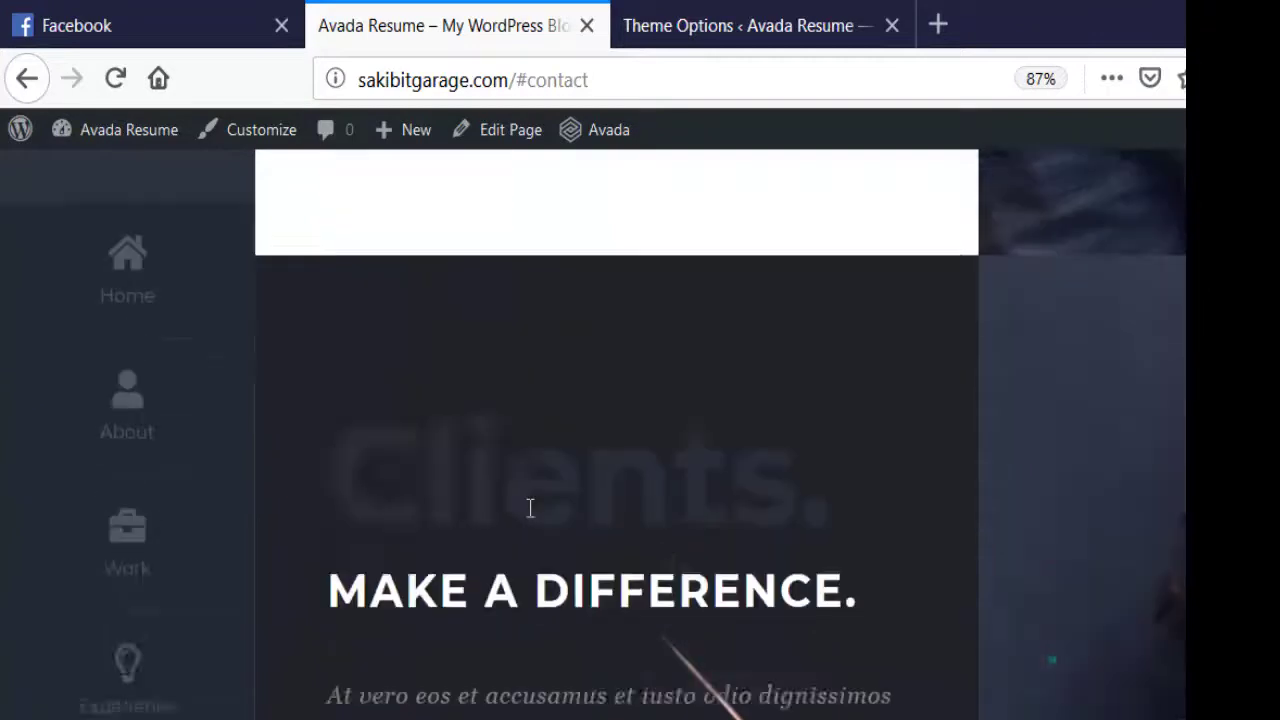
scroll(529, 508, "down", 8)
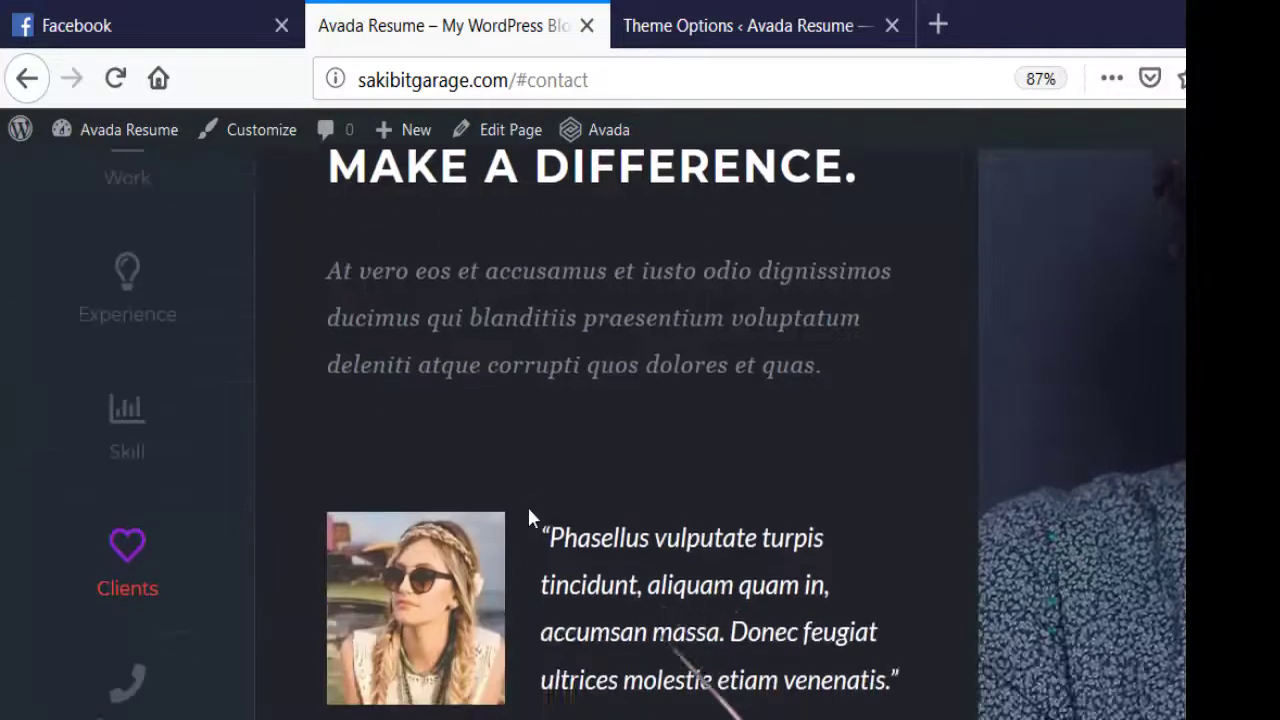
scroll(529, 508, "up", 14)
- Return to the theme options and review the Body Typography settings for font family, weight, size, line height, font color and link color
left_click(700, 25)
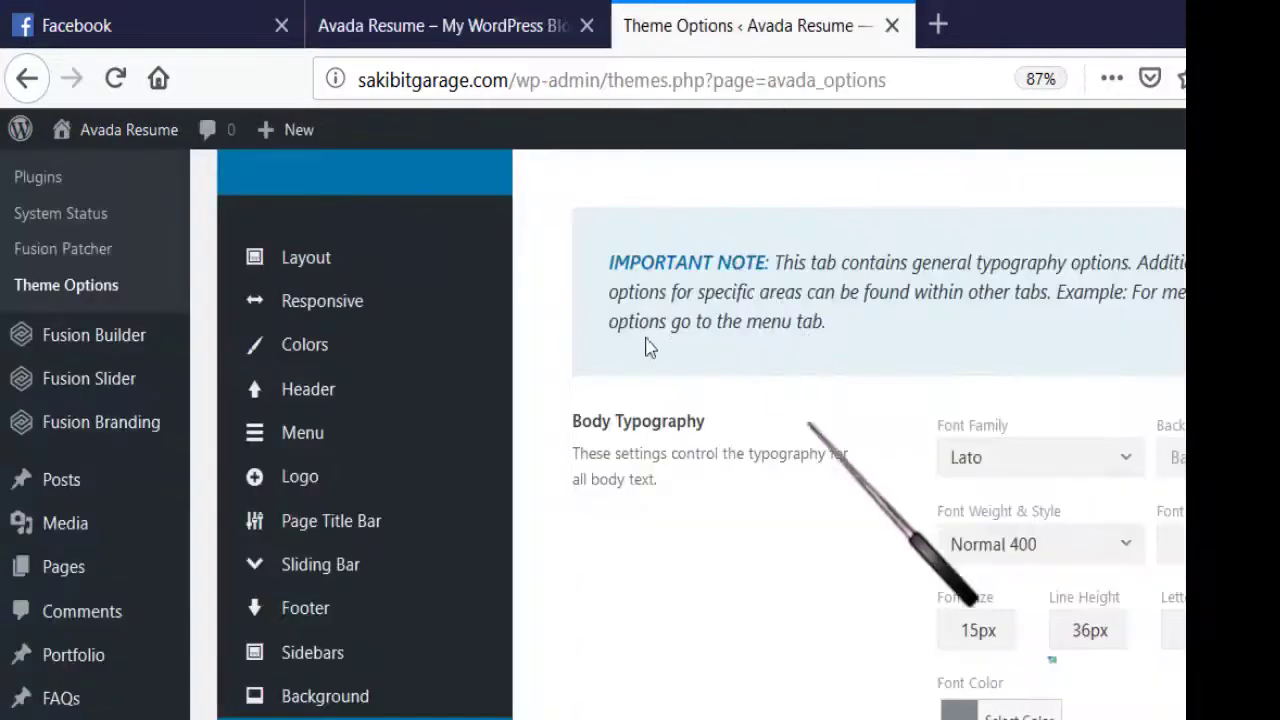
scroll(740, 490, "down", 2)
scroll(757, 512, "down", 3)
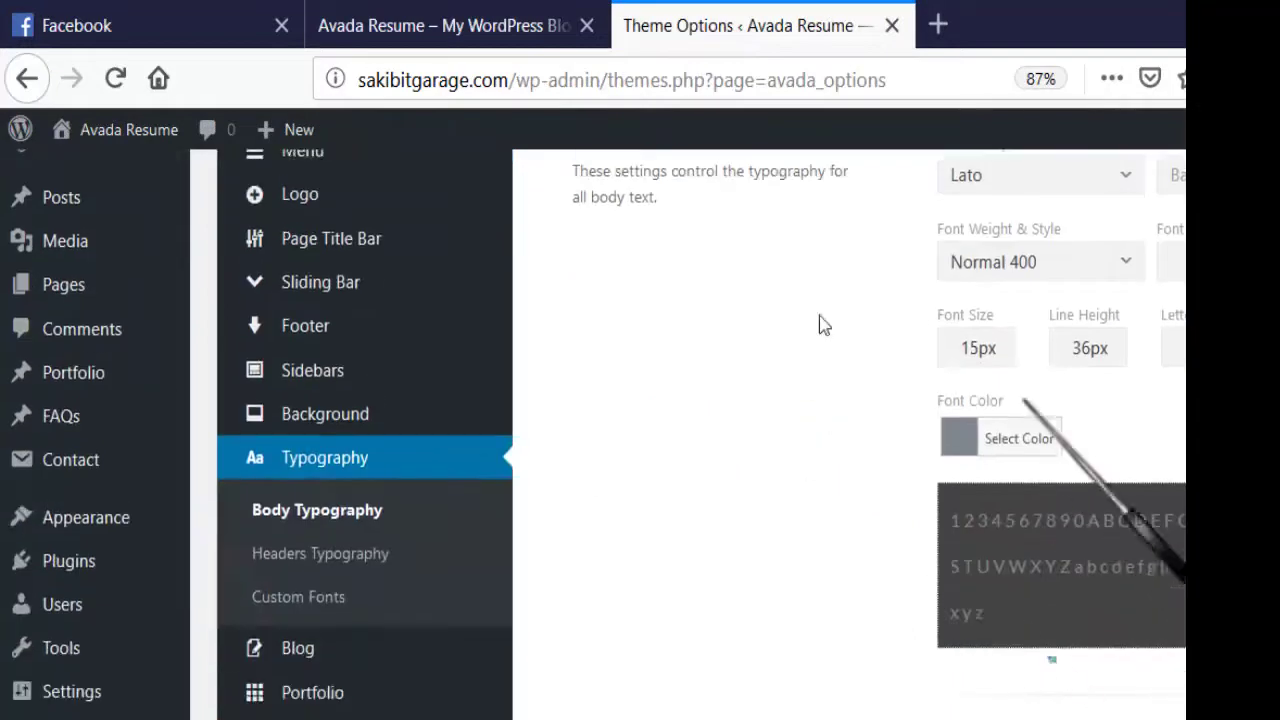
scroll(809, 228, "up", 2)
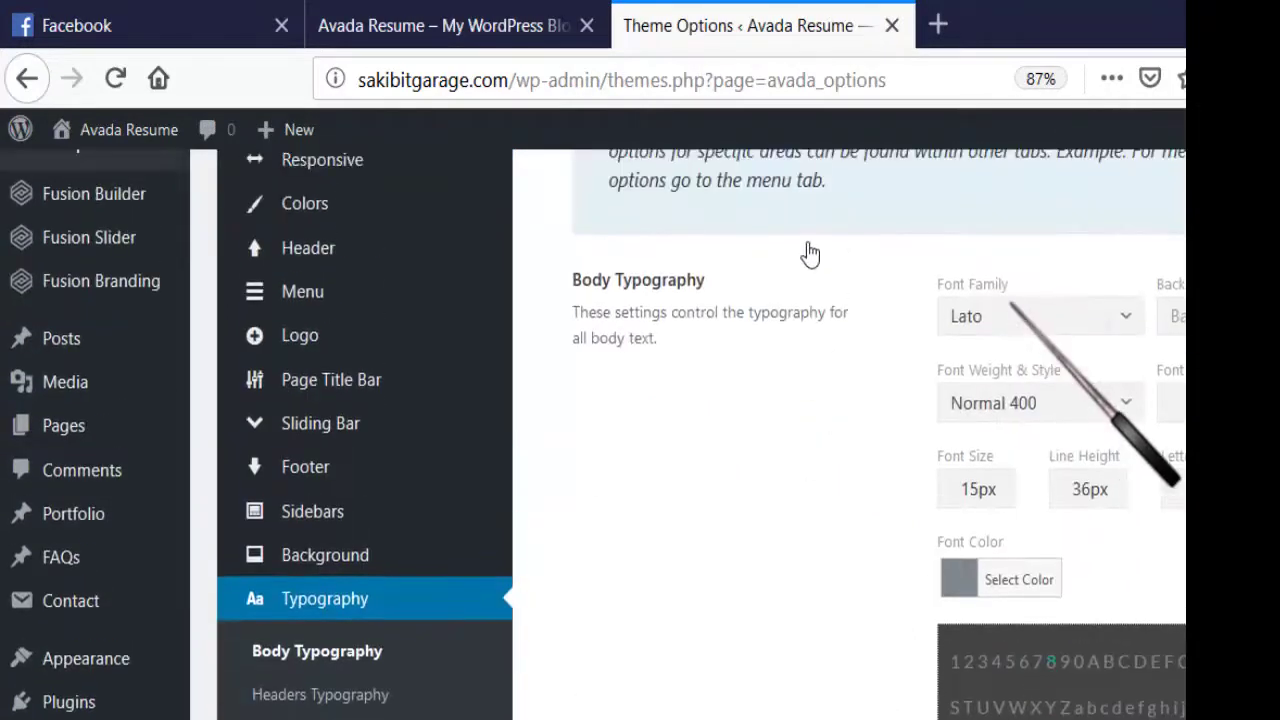
scroll(805, 300, "down", 10)
scroll(795, 365, "up", 7)
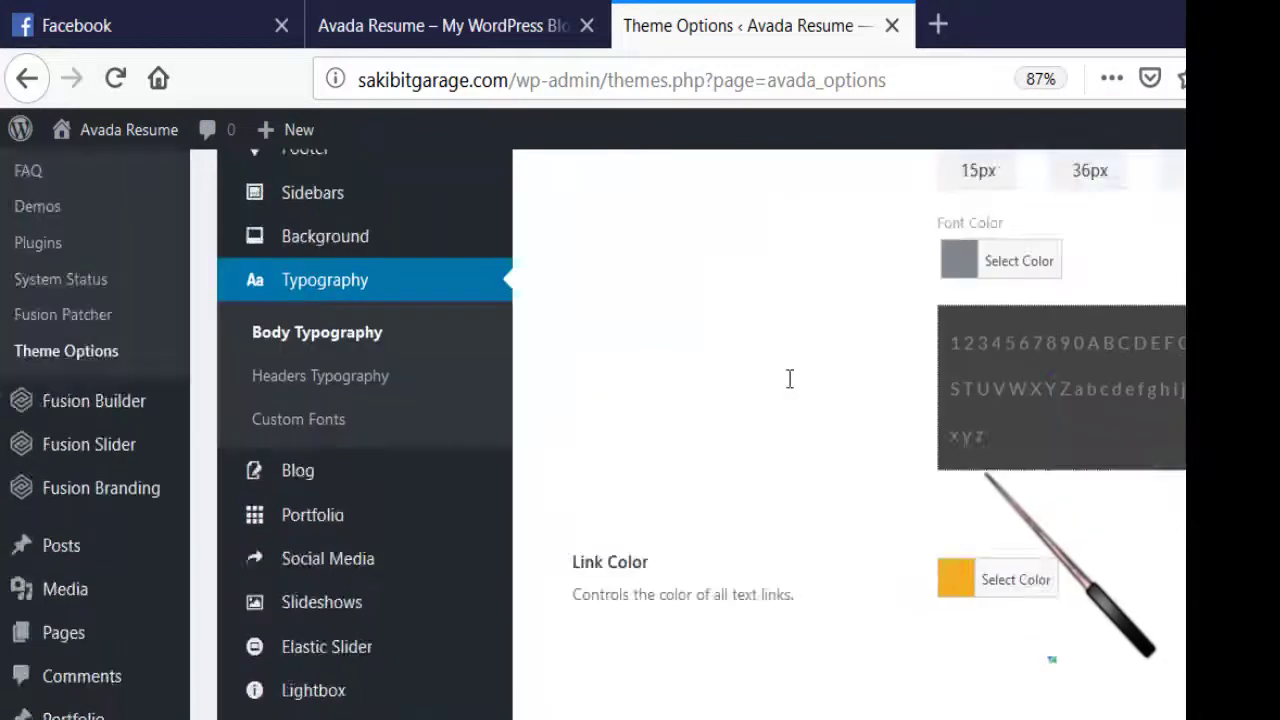
scroll(789, 378, "up", 13)
scroll(331, 466, "down", 8)
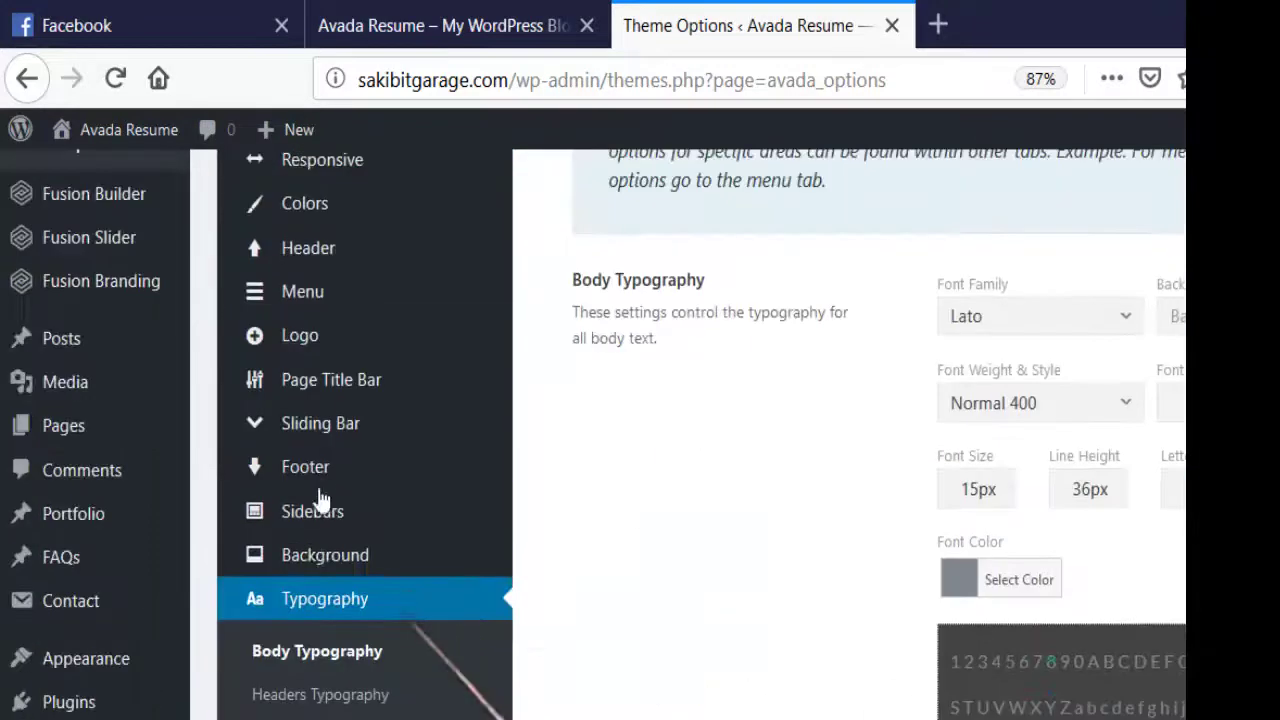
- Open the Custom Fonts settings and review the font name and file upload fields
scroll(320, 500, "down", 2)
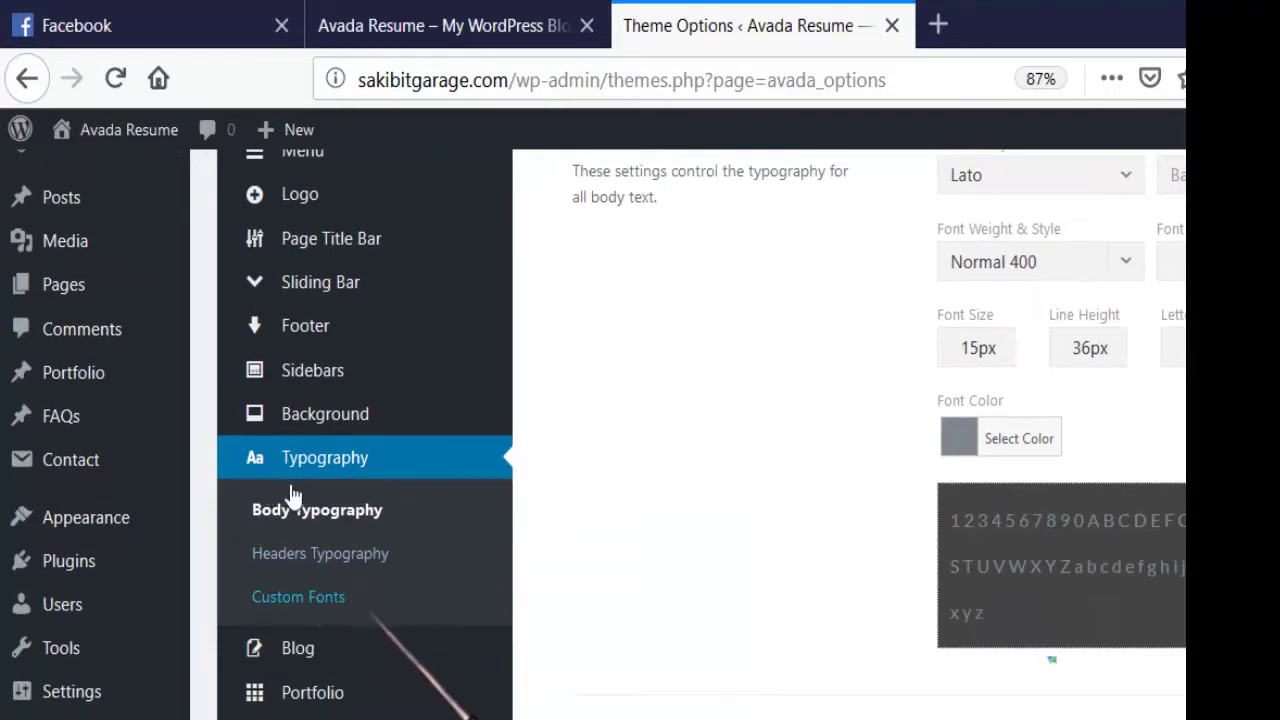
left_click(318, 604)
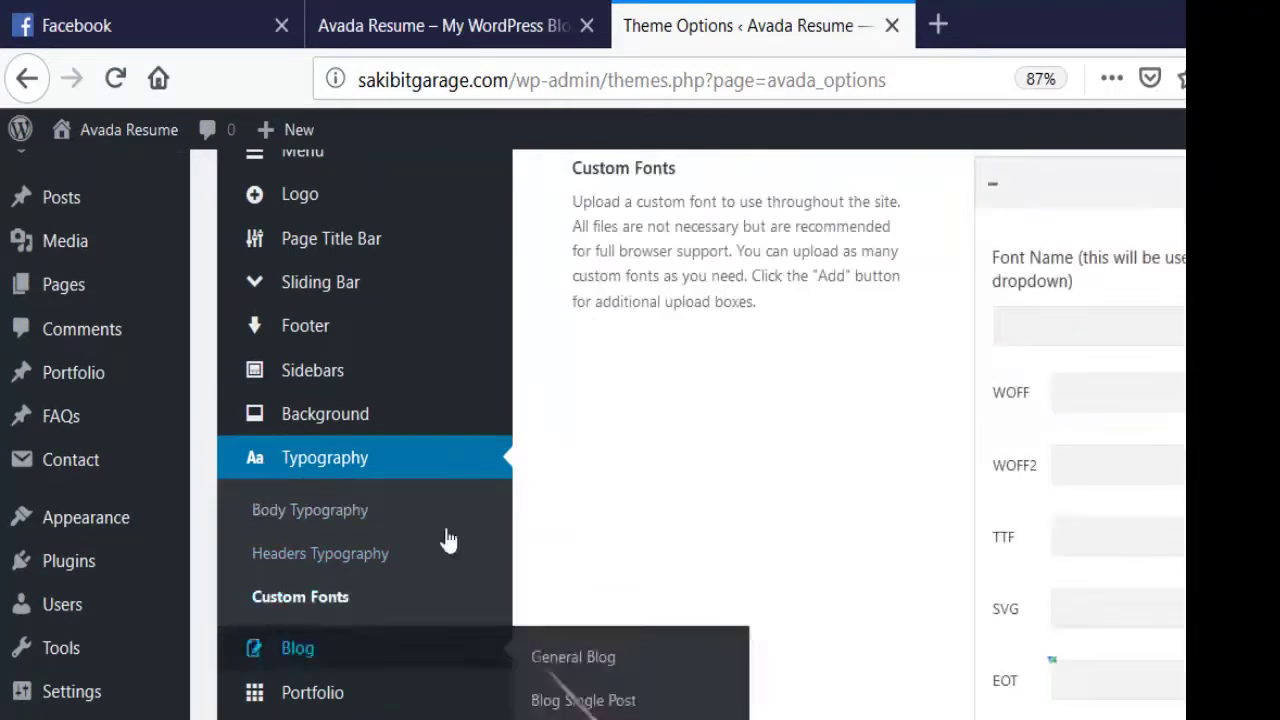
scroll(916, 555, "up", 6)
scroll(640, 508, "down", 8)
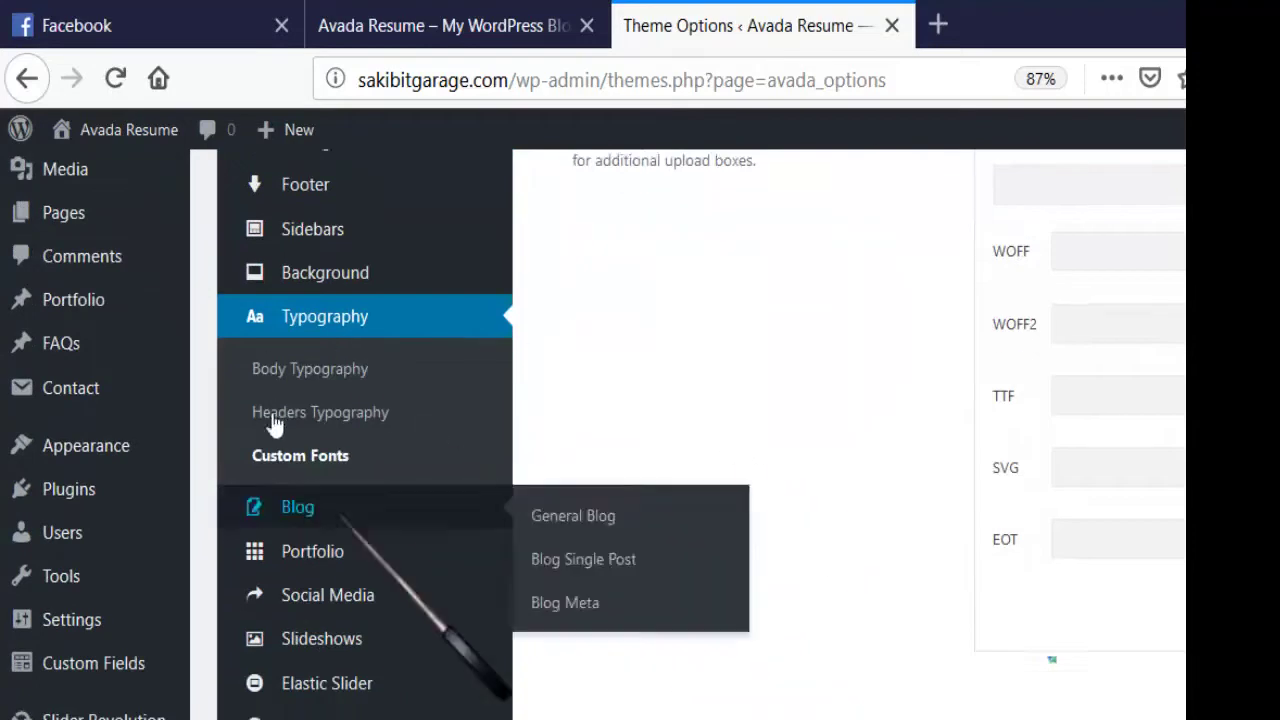
- Open the General Portfolio settings and review the archive layout, featured image size, number of columns and column spacing
left_click(380, 549)
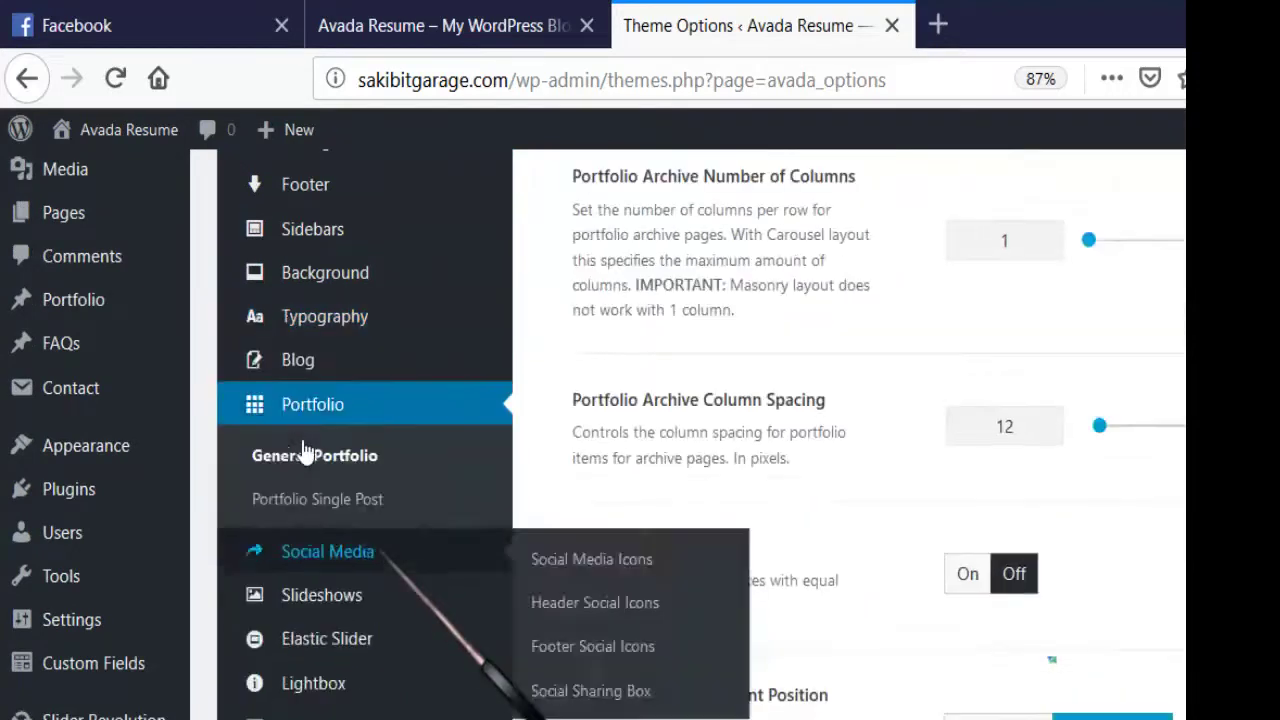
scroll(747, 551, "up", 5)
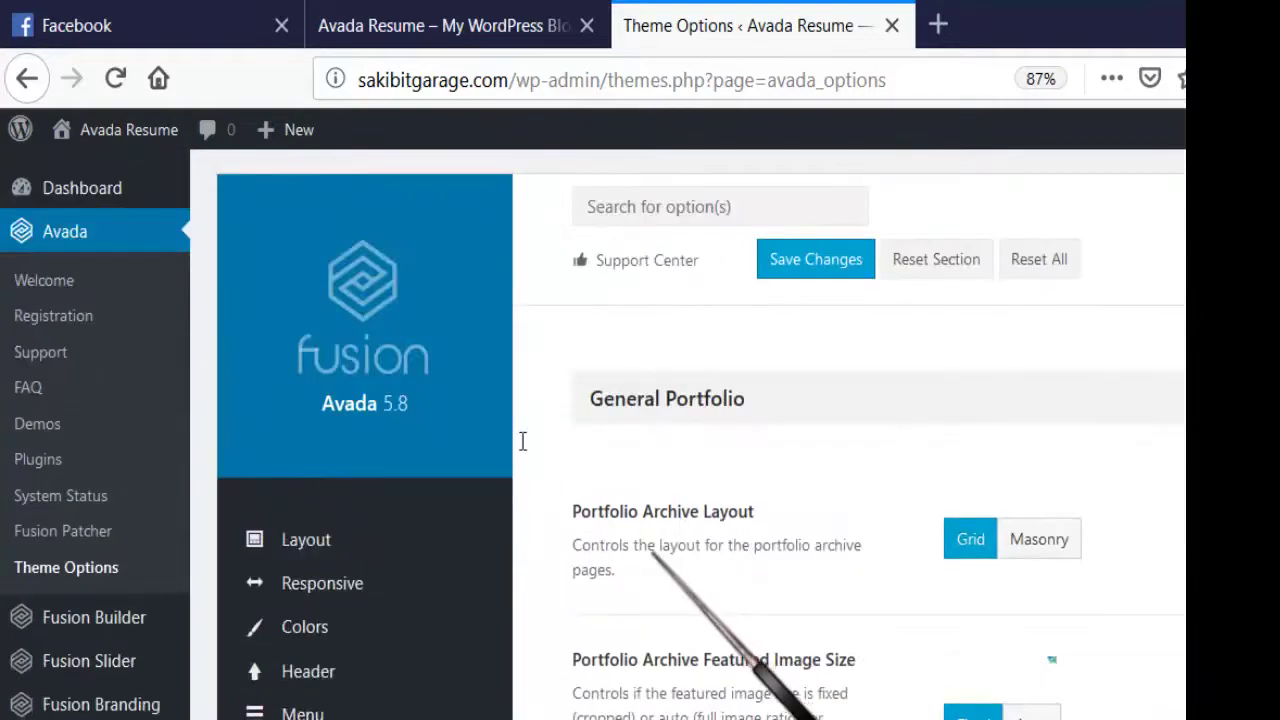
scroll(622, 527, "down", 1)
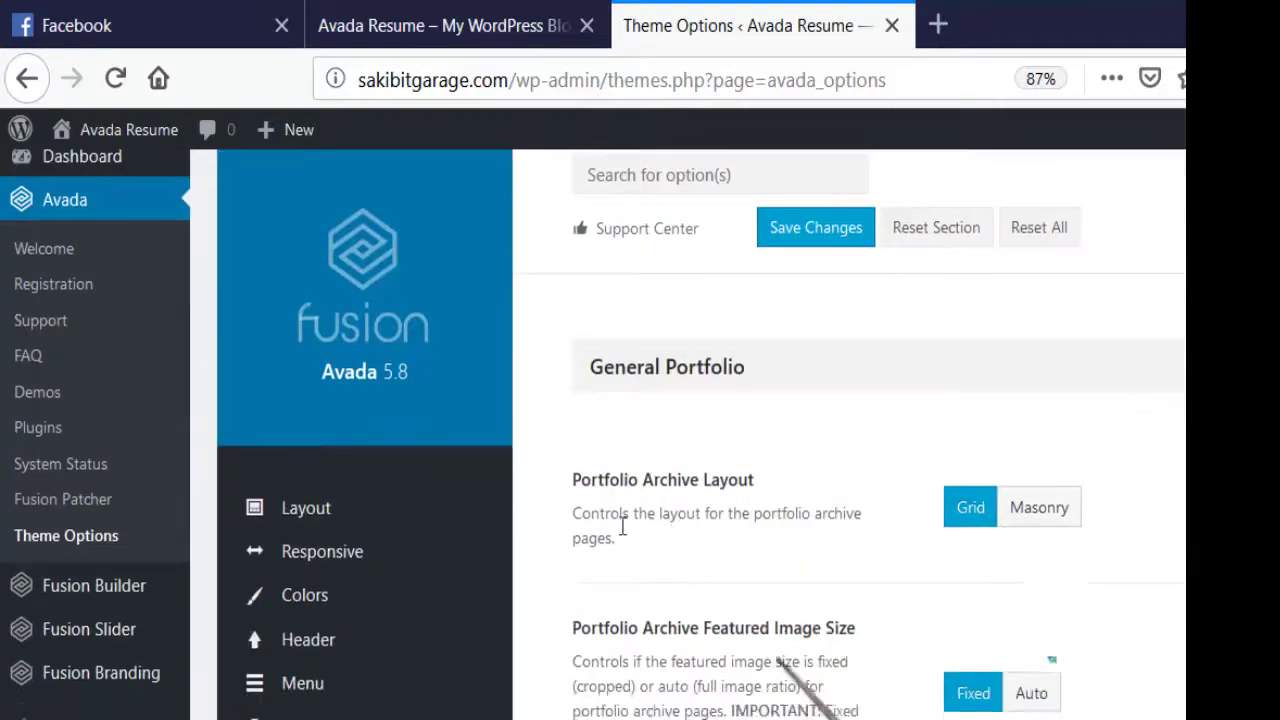
scroll(622, 527, "down", 6)
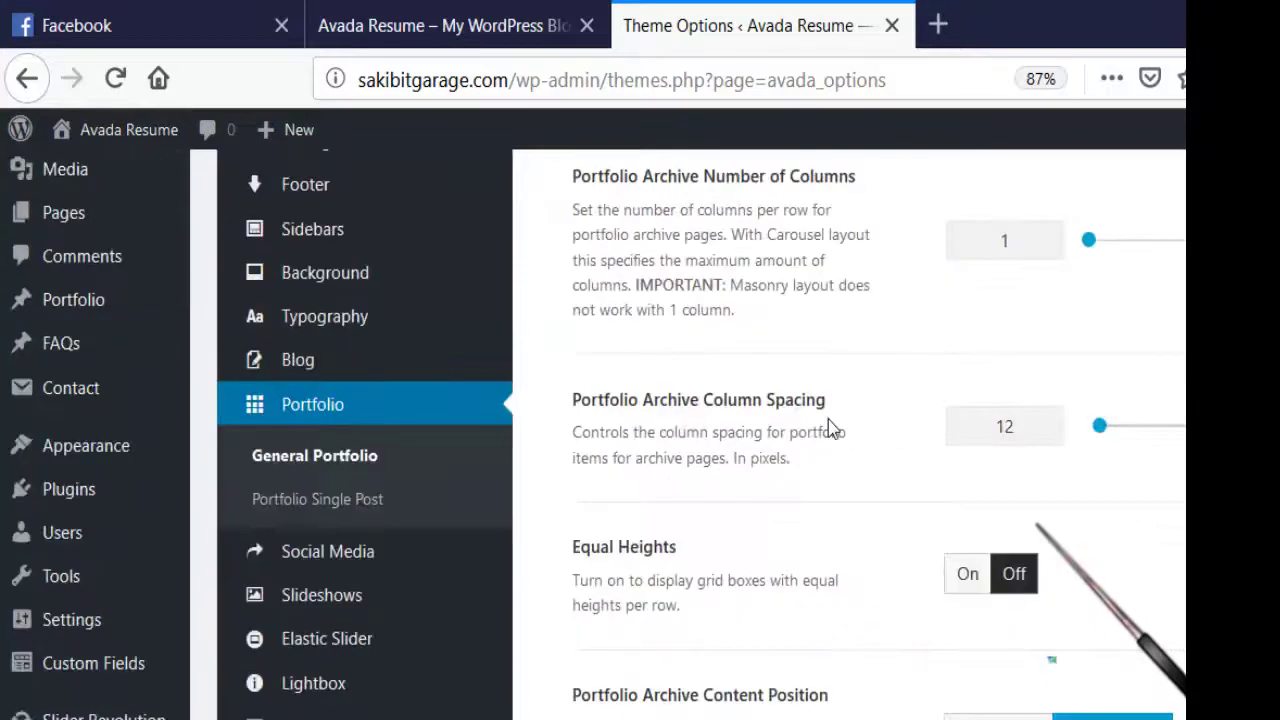
- Review the remaining General Portfolio settings, including content position, items per page, text layout, excerpt, title display, padding and pagination
scroll(828, 425, "down", 8)
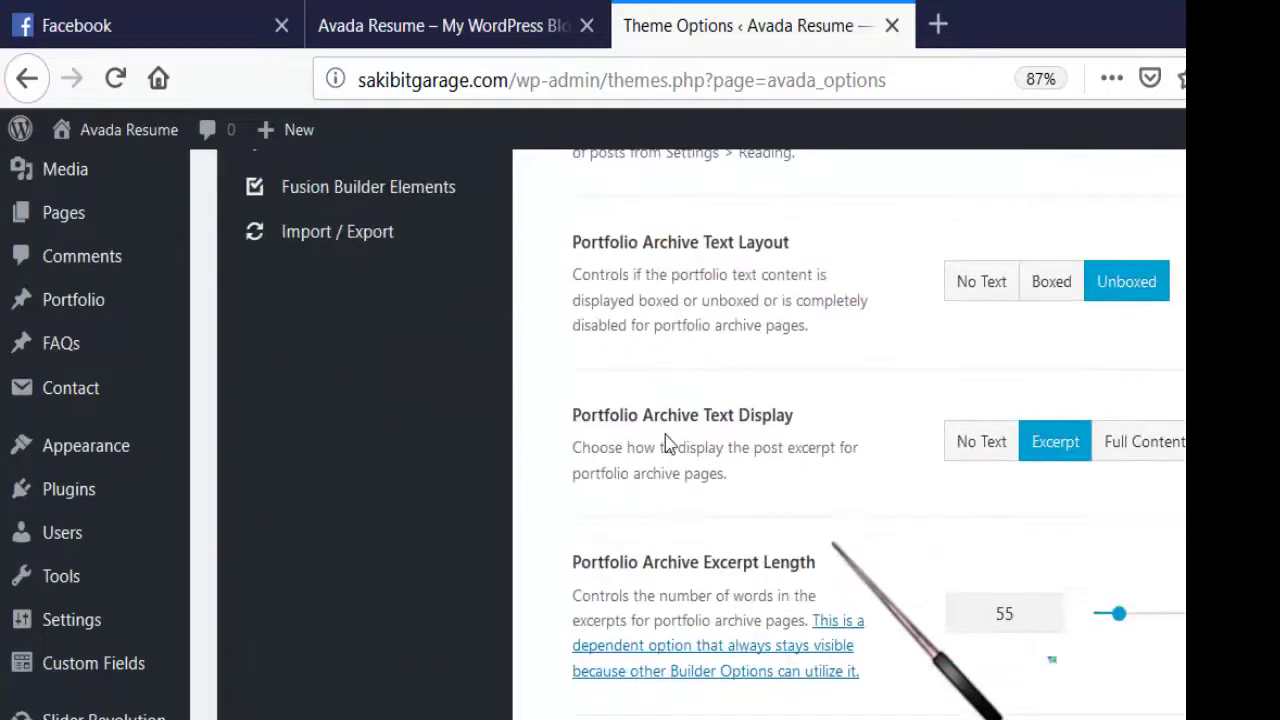
scroll(668, 443, "up", 4)
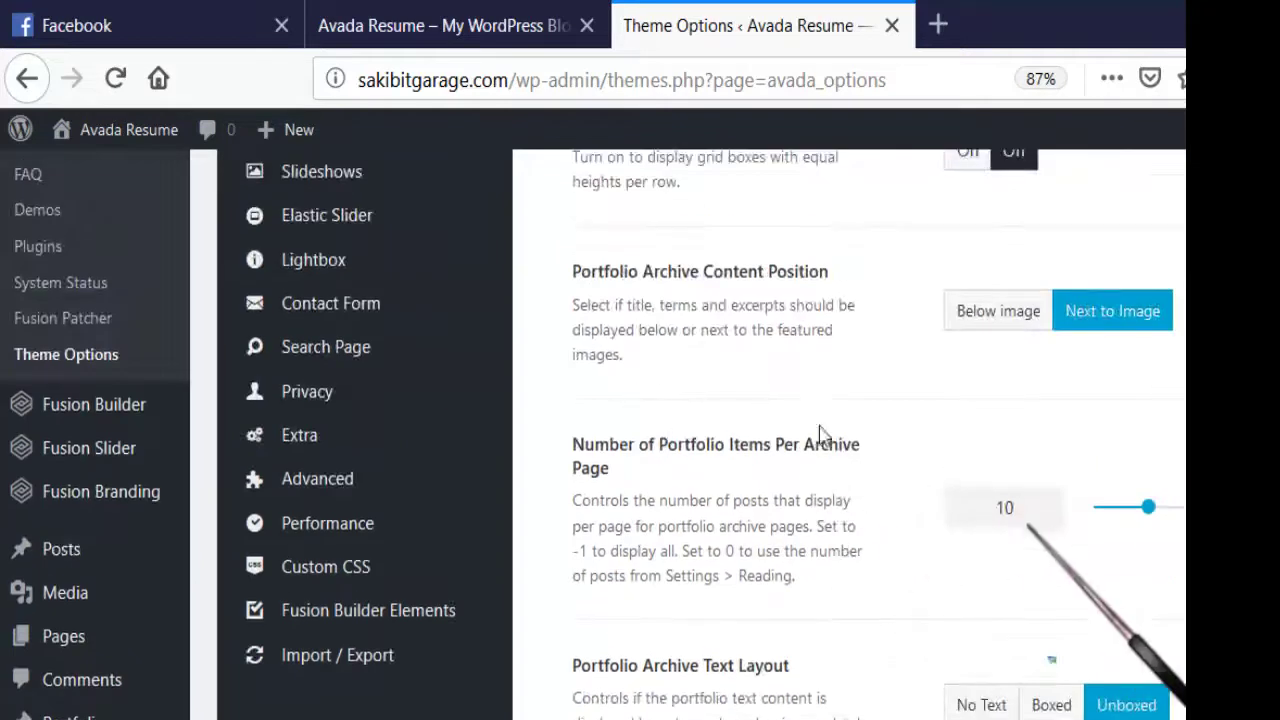
scroll(820, 435, "down", 9)
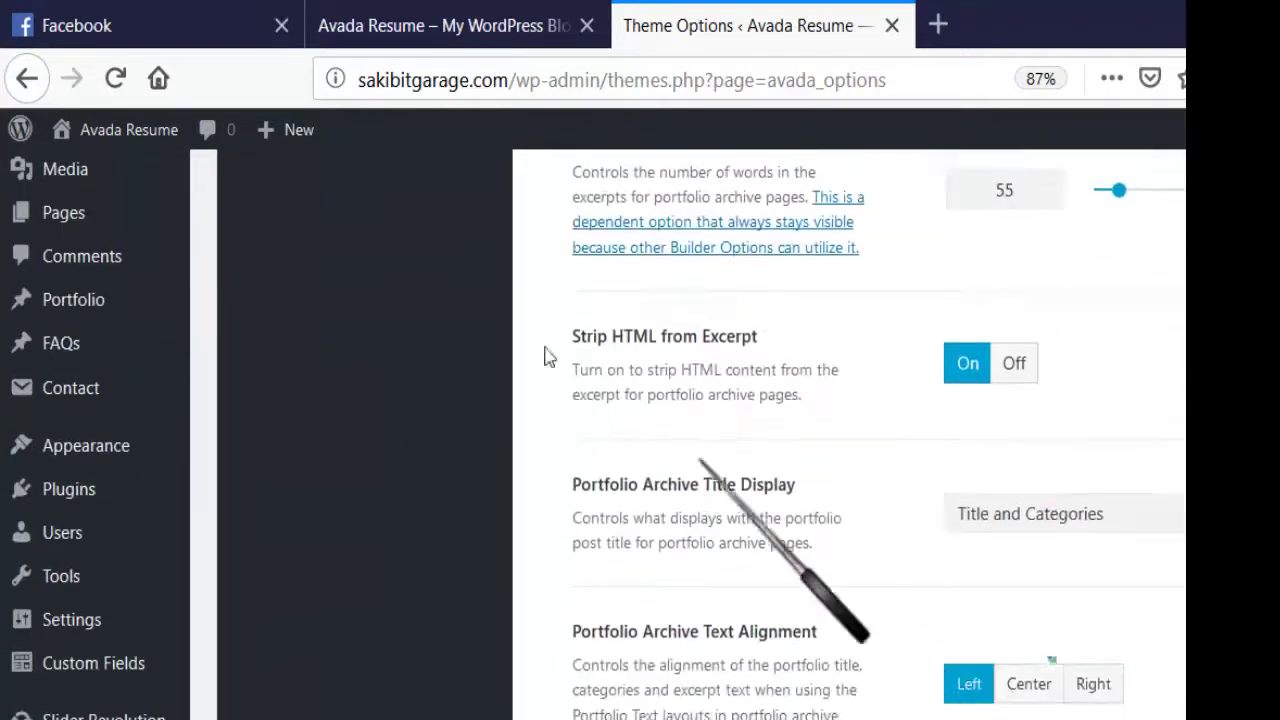
scroll(575, 320, "down", 8)
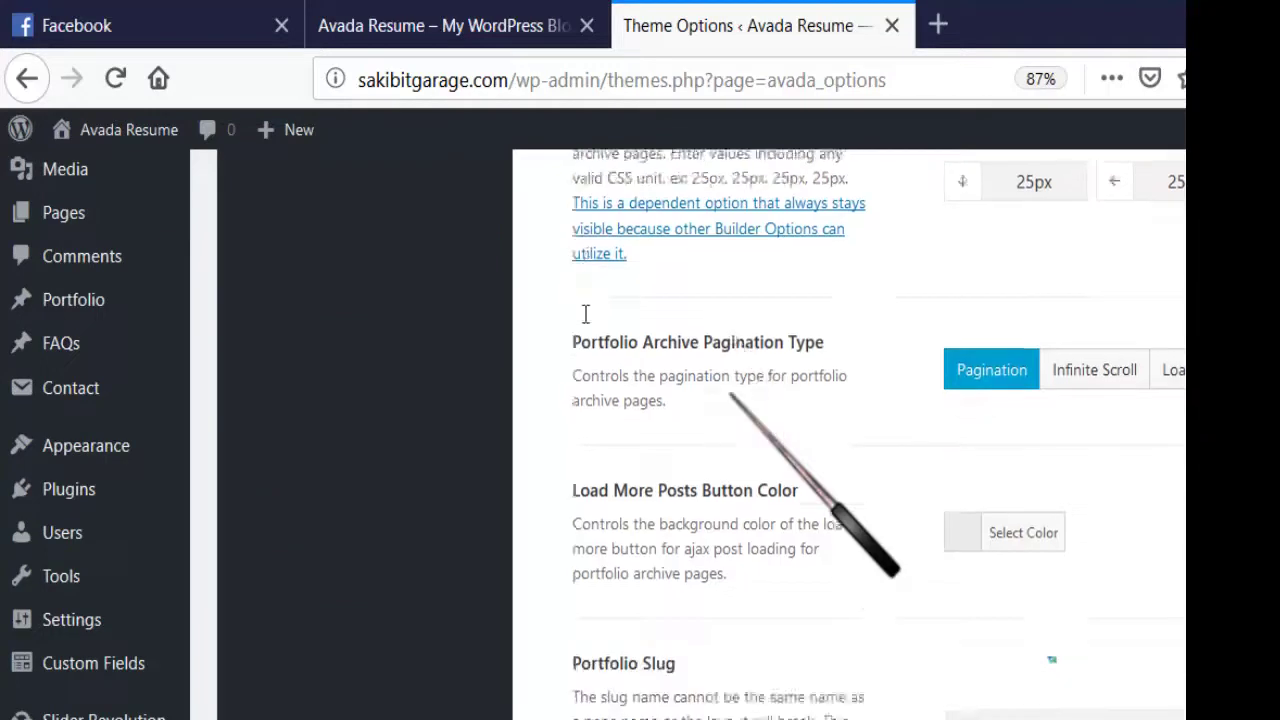
scroll(586, 323, "down", 2)
scroll(560, 430, "up", 4)
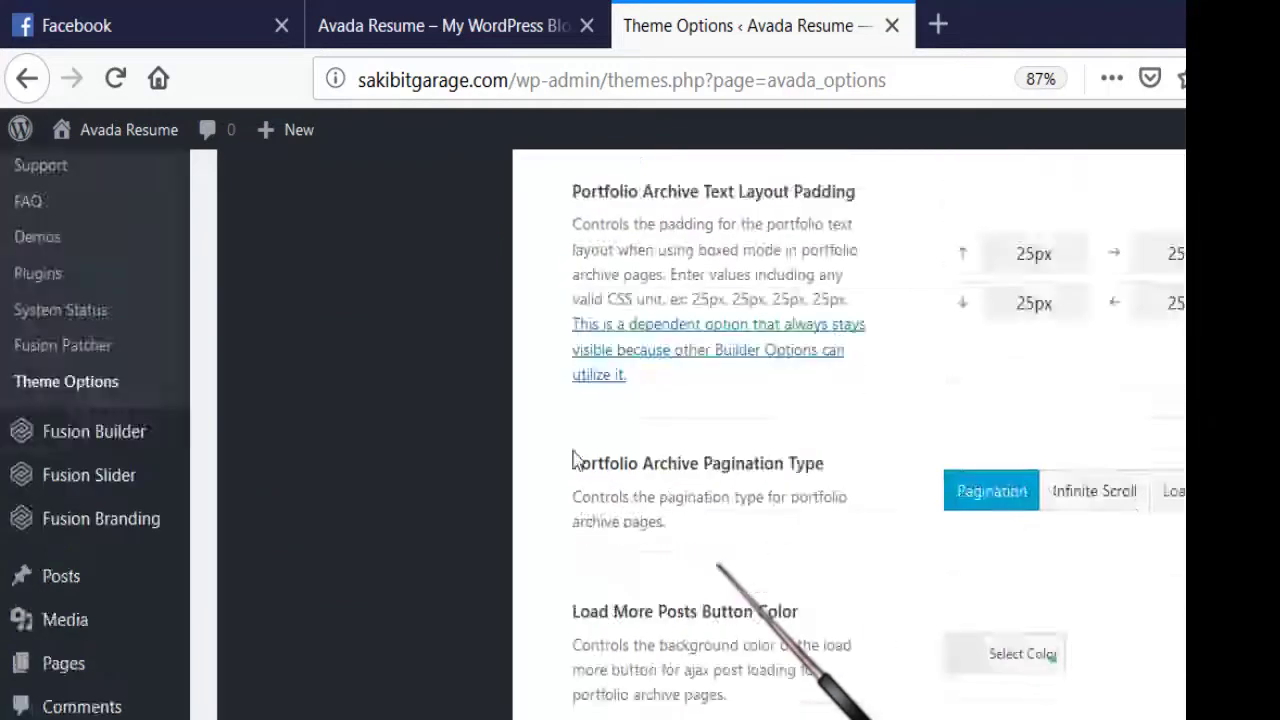
scroll(575, 460, "up", 12)
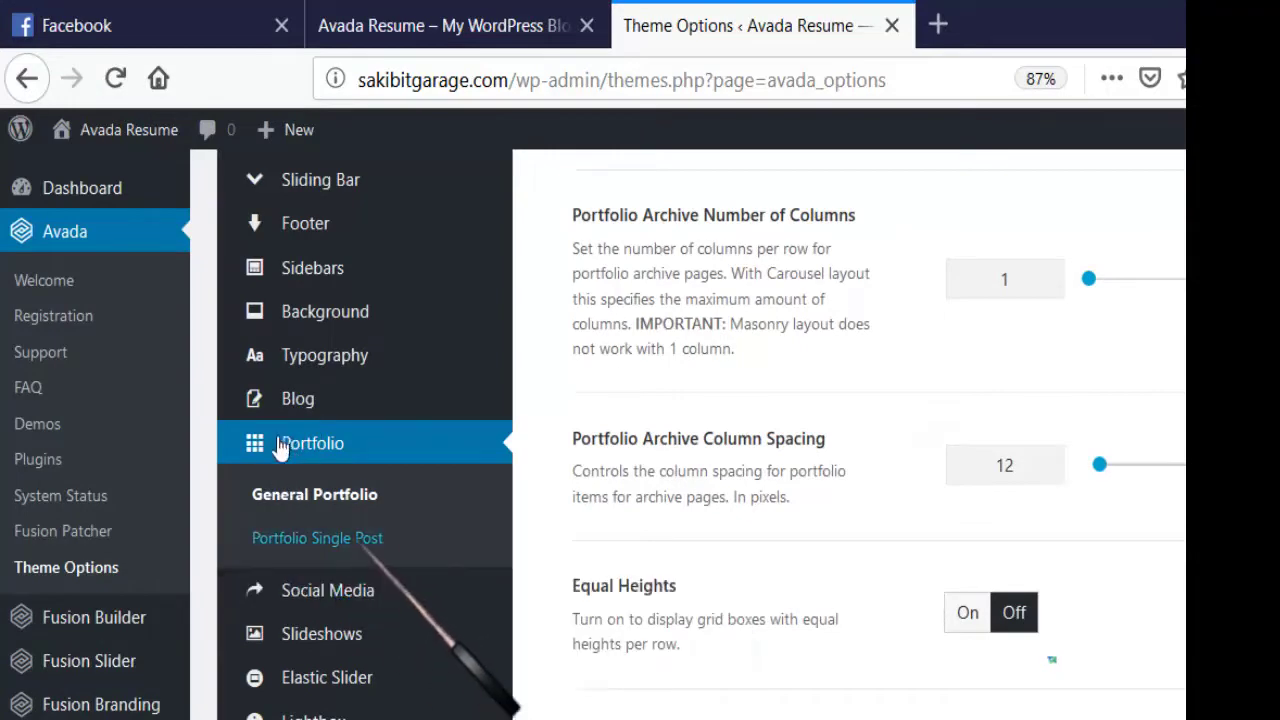
- On the live site, open the Book Cover project from the Work section and look through its single post page
left_click(360, 18)
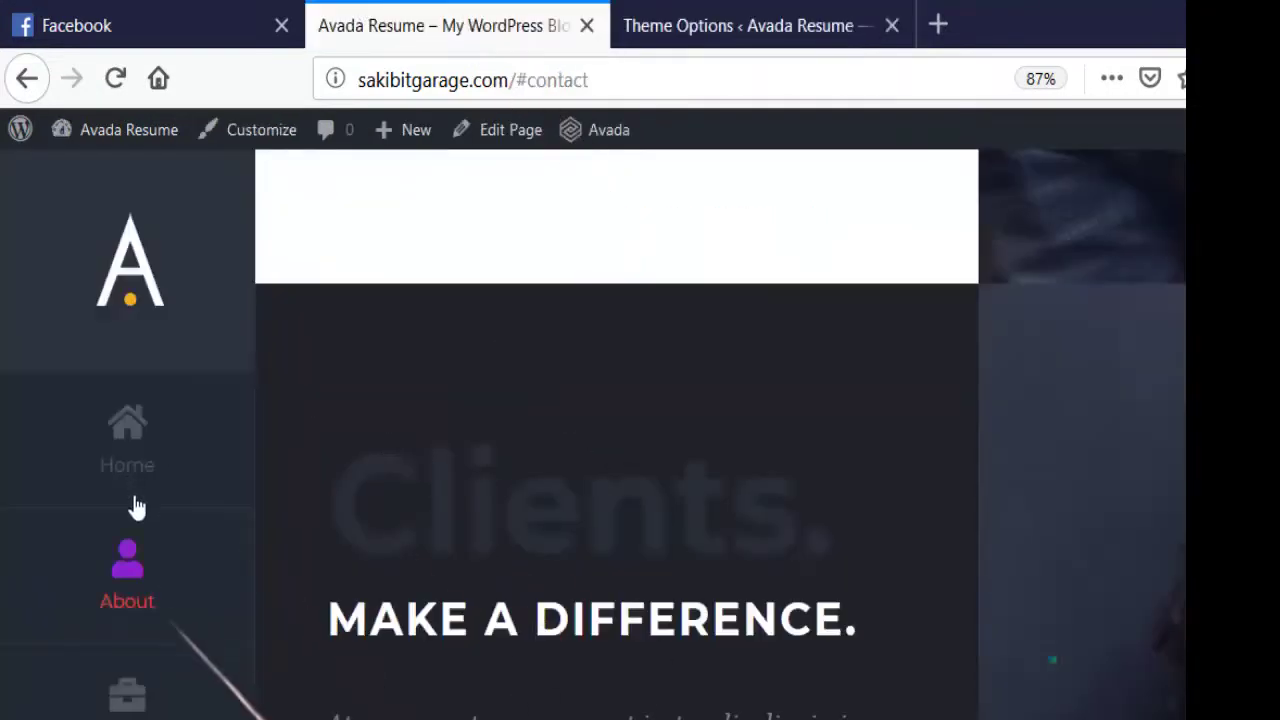
scroll(140, 380, "down", 3)
left_click(140, 368)
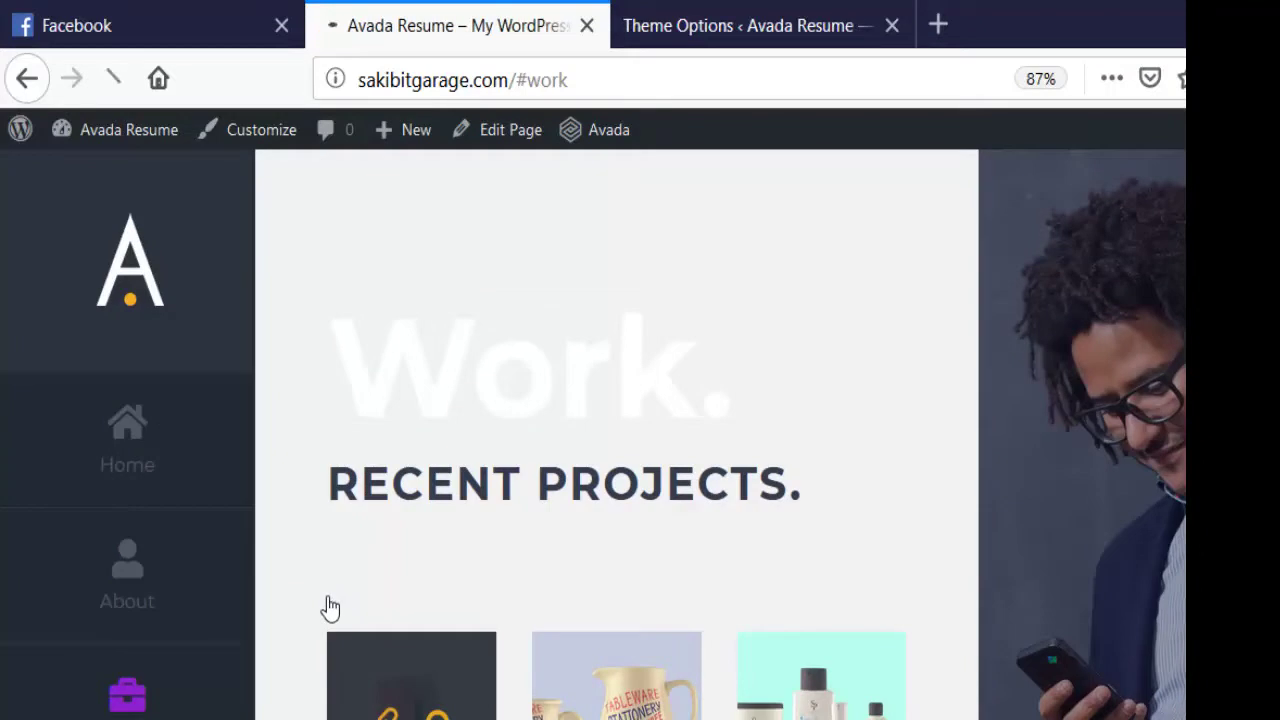
left_click(330, 607)
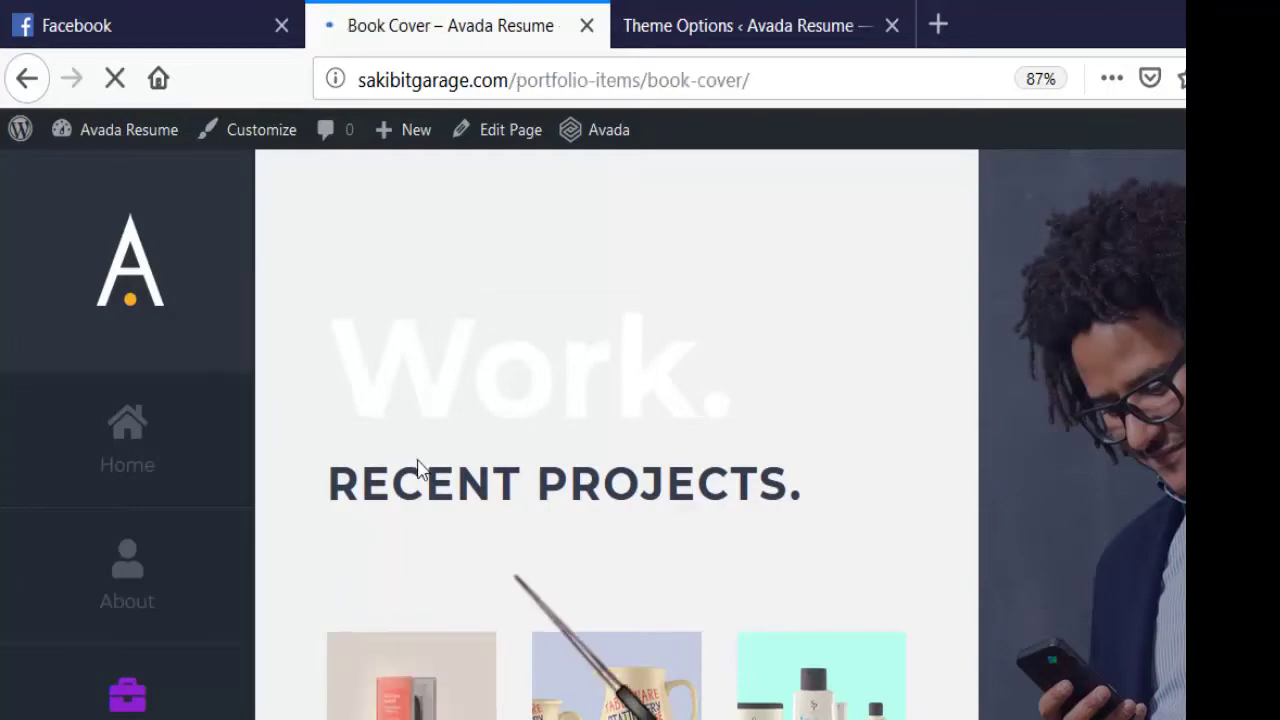
scroll(957, 330, "down", 2)
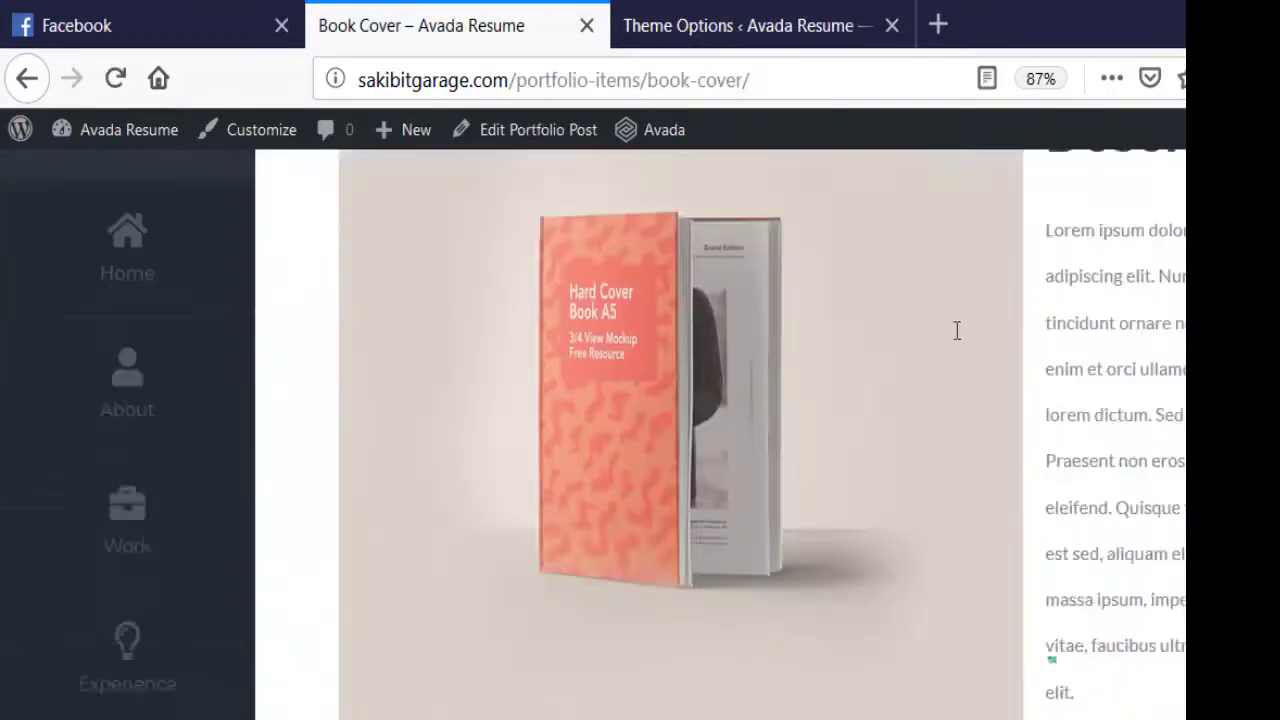
scroll(891, 474, "down", 3)
scroll(891, 474, "up", 10)
- Return to the theme options and review the Portfolio Single Post settings, including featured image, page width, author, social sharing and related projects
left_click(619, 10)
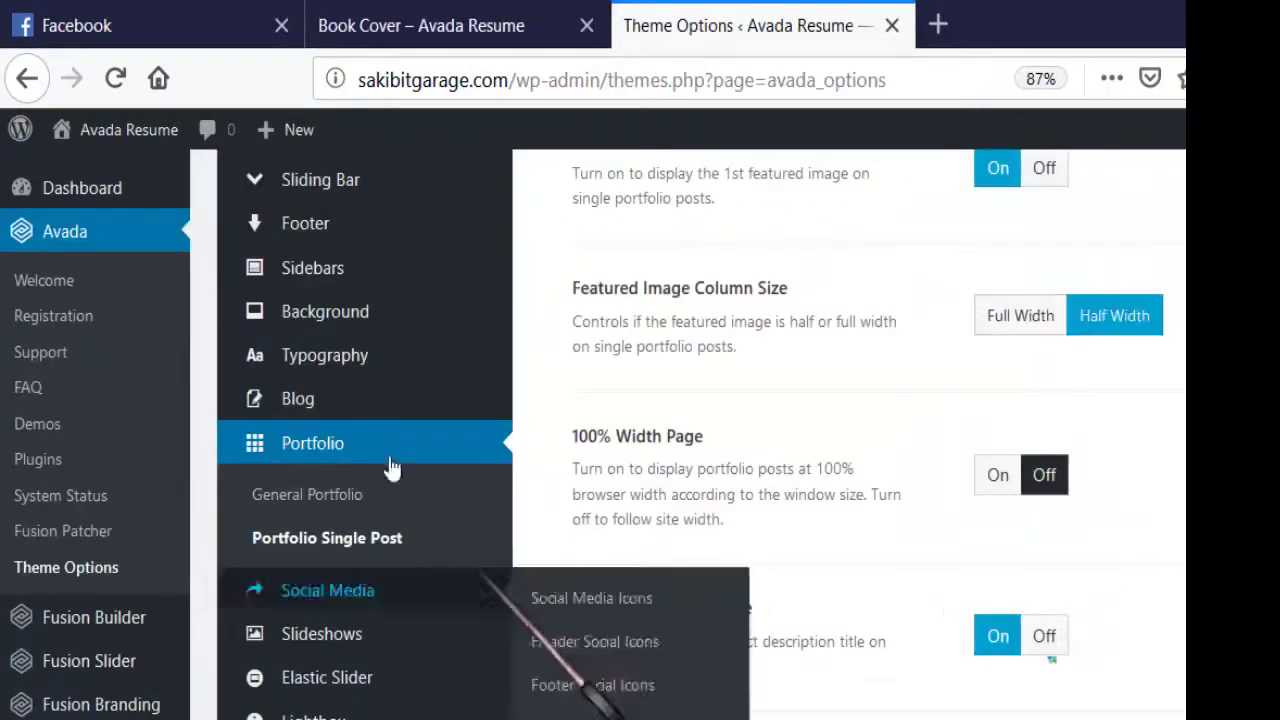
scroll(645, 425, "down", 10)
scroll(650, 425, "down", 3)
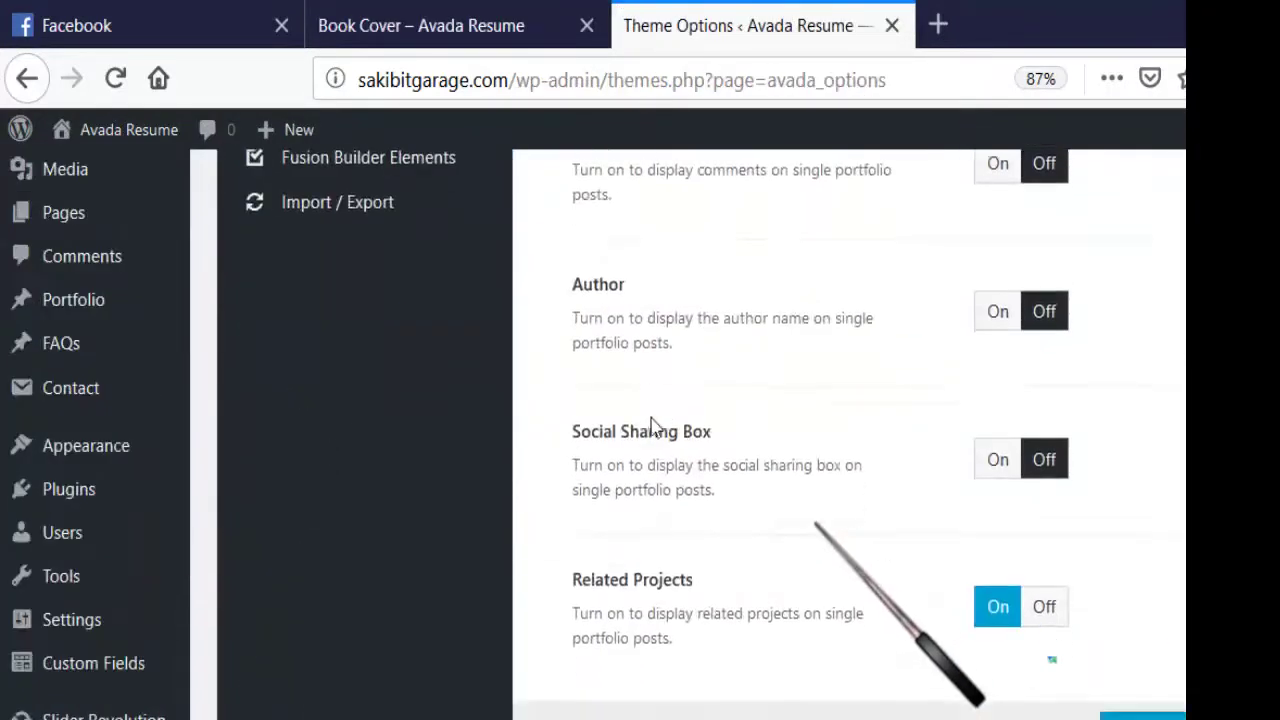
scroll(590, 435, "up", 10)
scroll(320, 494, "up", 3)
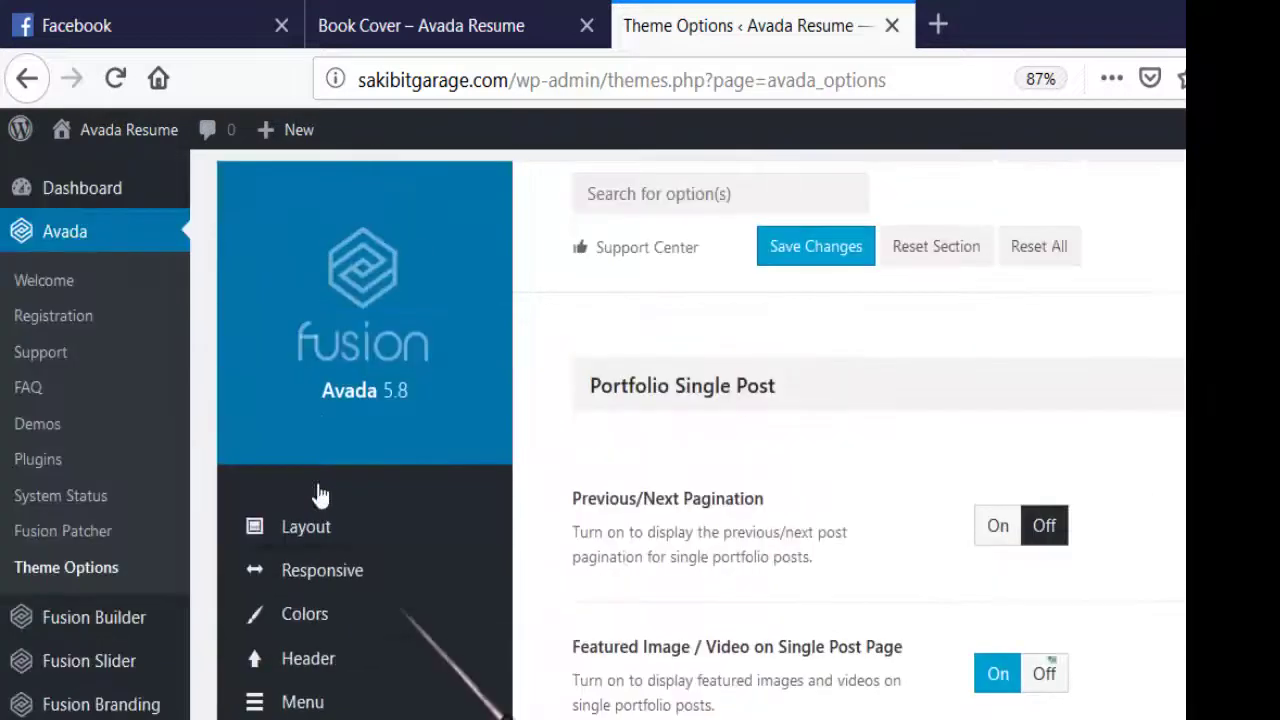
scroll(318, 480, "down", 6)
scroll(318, 478, "down", 3)
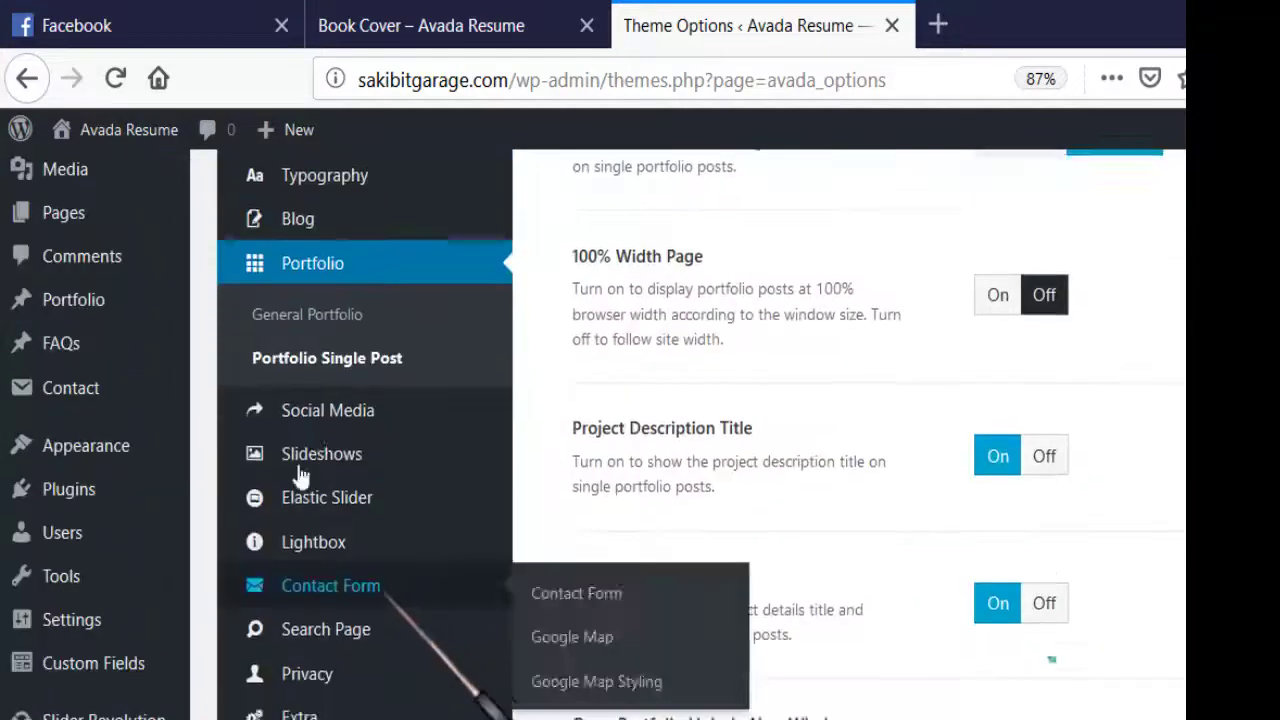
- Open the Social Media Icons settings and review the list of social media links with their network and link URL fields
scroll(265, 474, "up", 3)
left_click(331, 550)
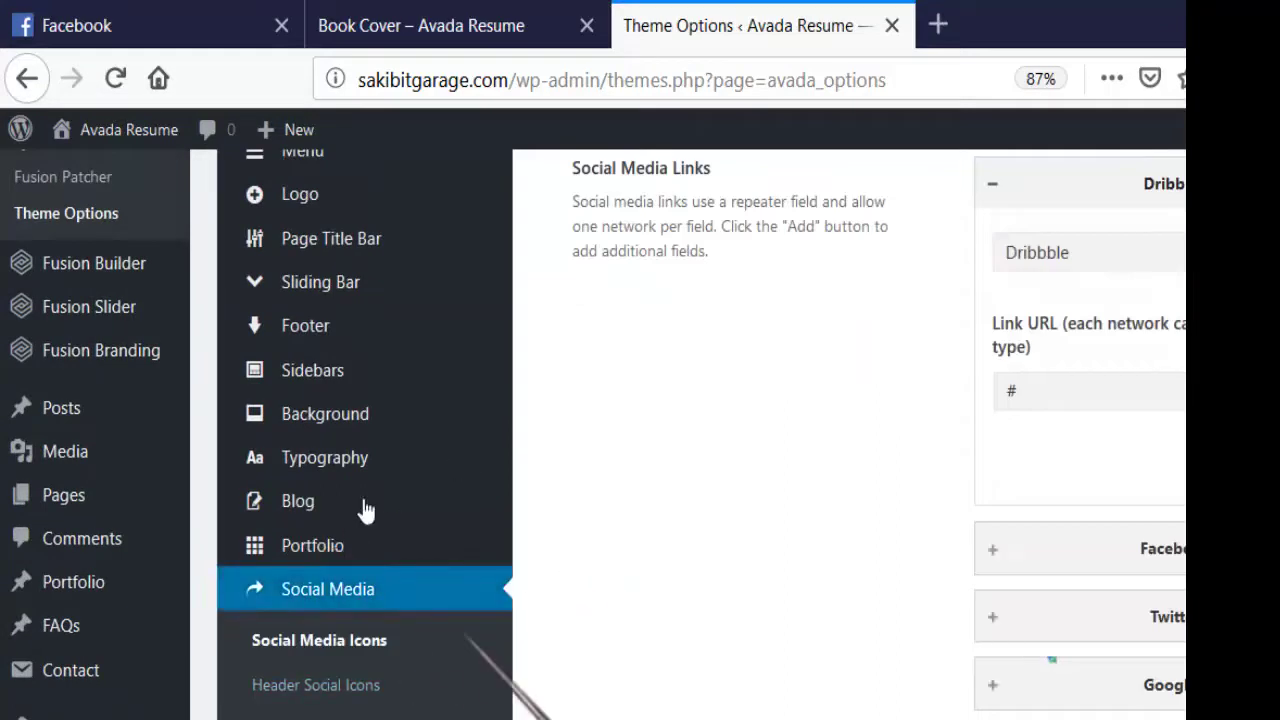
scroll(365, 510, "up", 4)
scroll(612, 465, "down", 3)
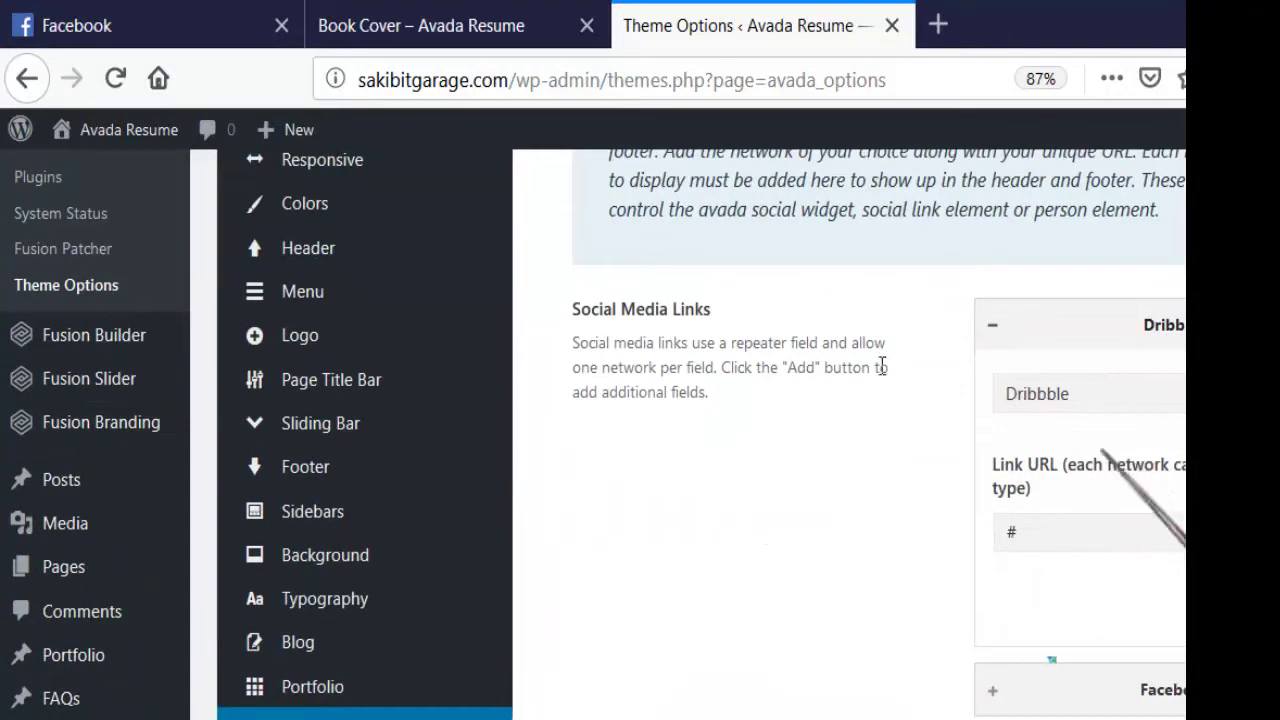
scroll(990, 583, "down", 3)
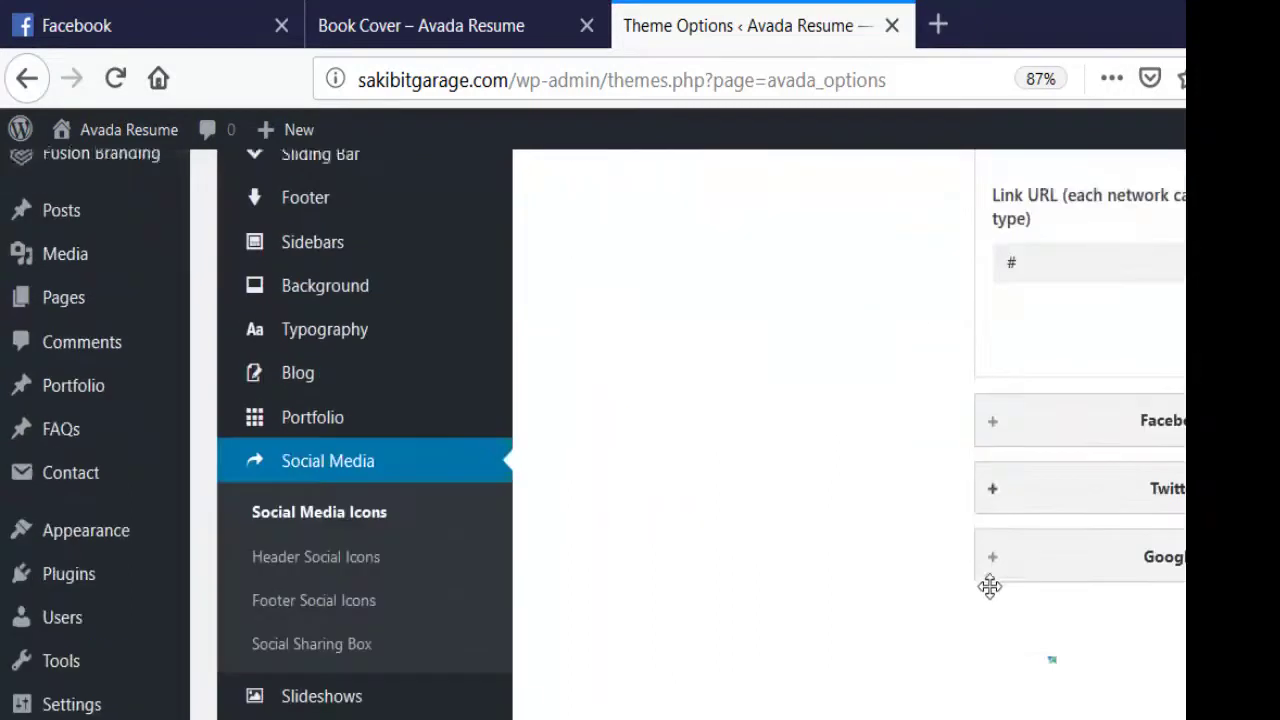
- Check the social media icons in the footer of the live Book Cover page
left_click(420, 12)
scroll(660, 391, "down", 6)
scroll(676, 413, "down", 1)
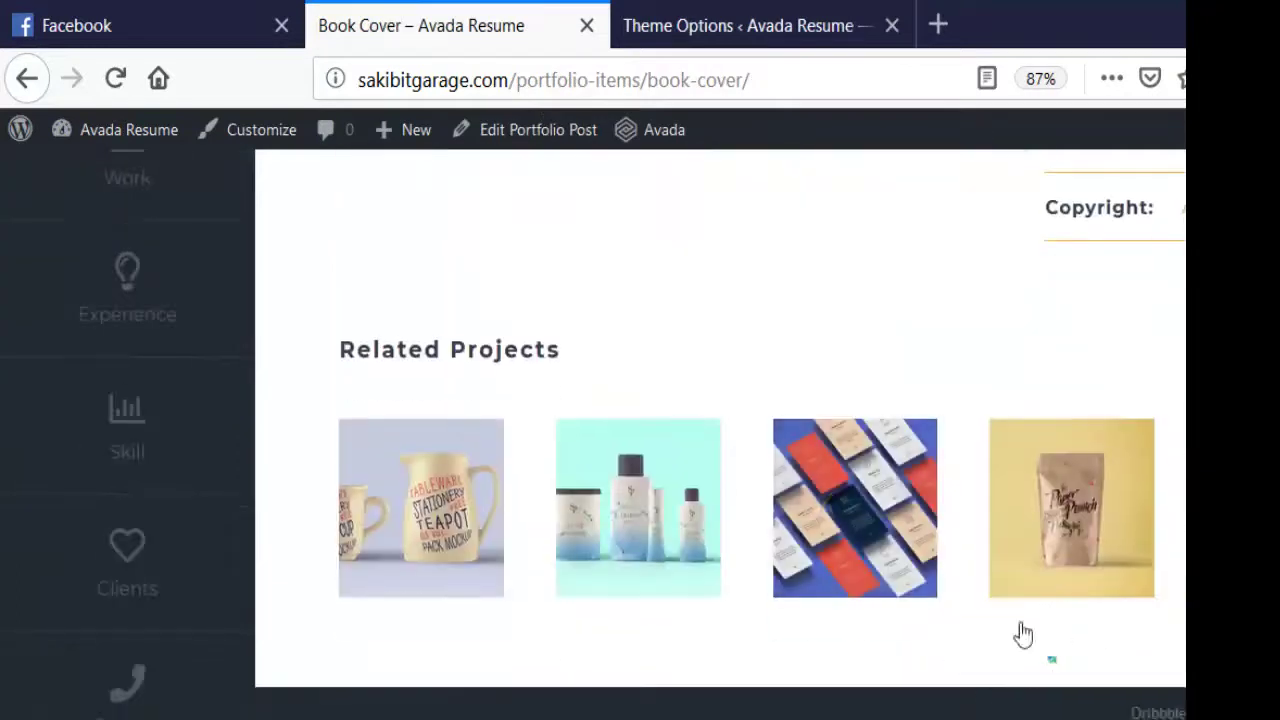
- Return to the theme options, inspect the Dribbble link URL and remove the Dribbble entry from the social media links
left_click(737, 24)
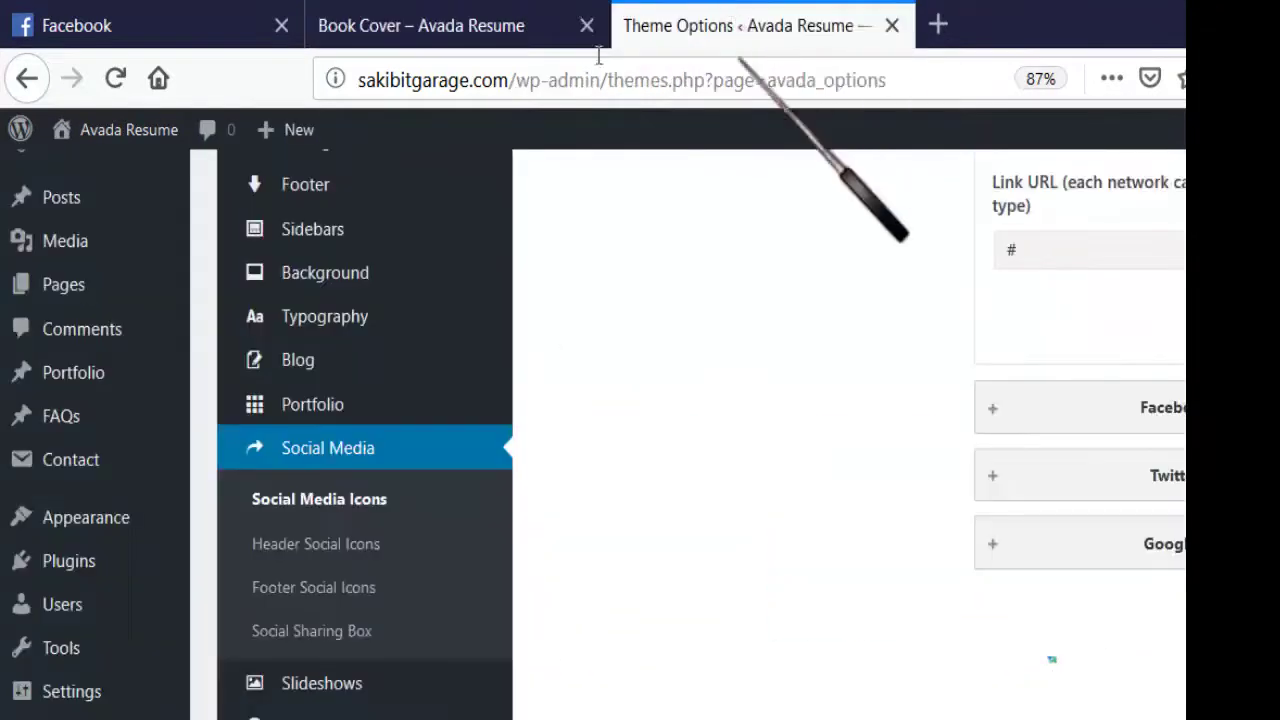
scroll(944, 371, "up", 5)
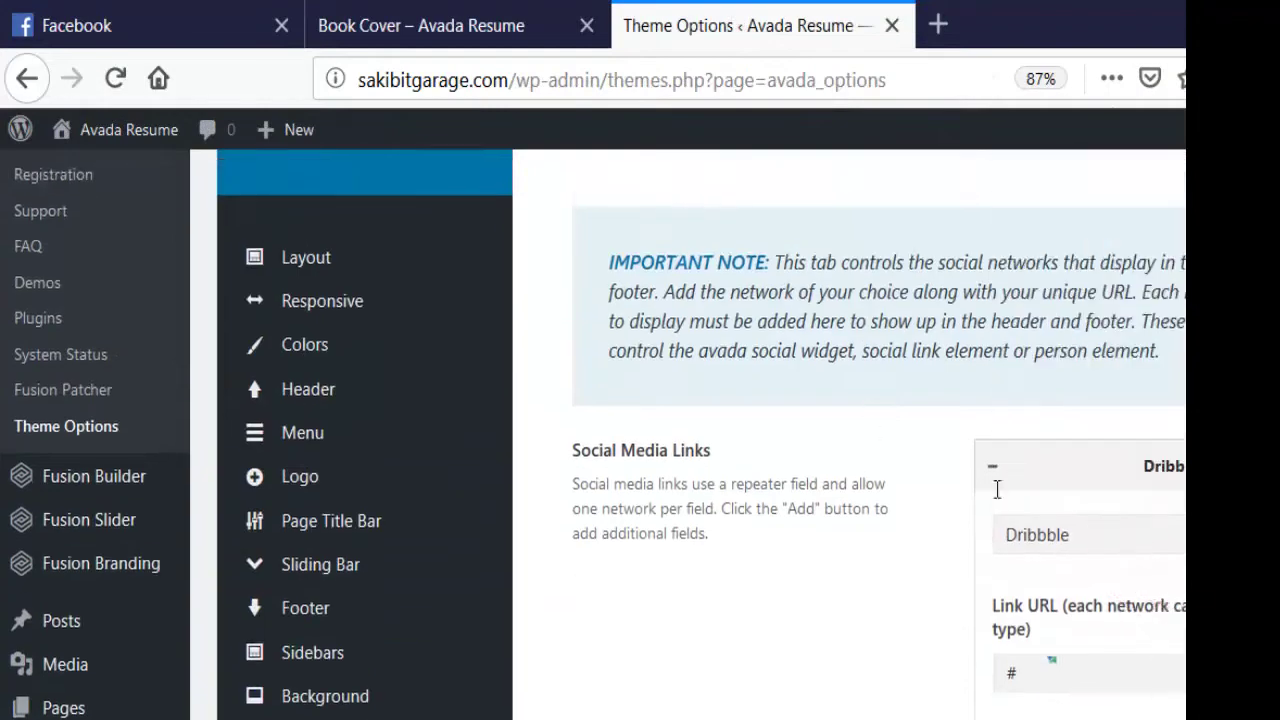
scroll(1027, 533, "down", 2)
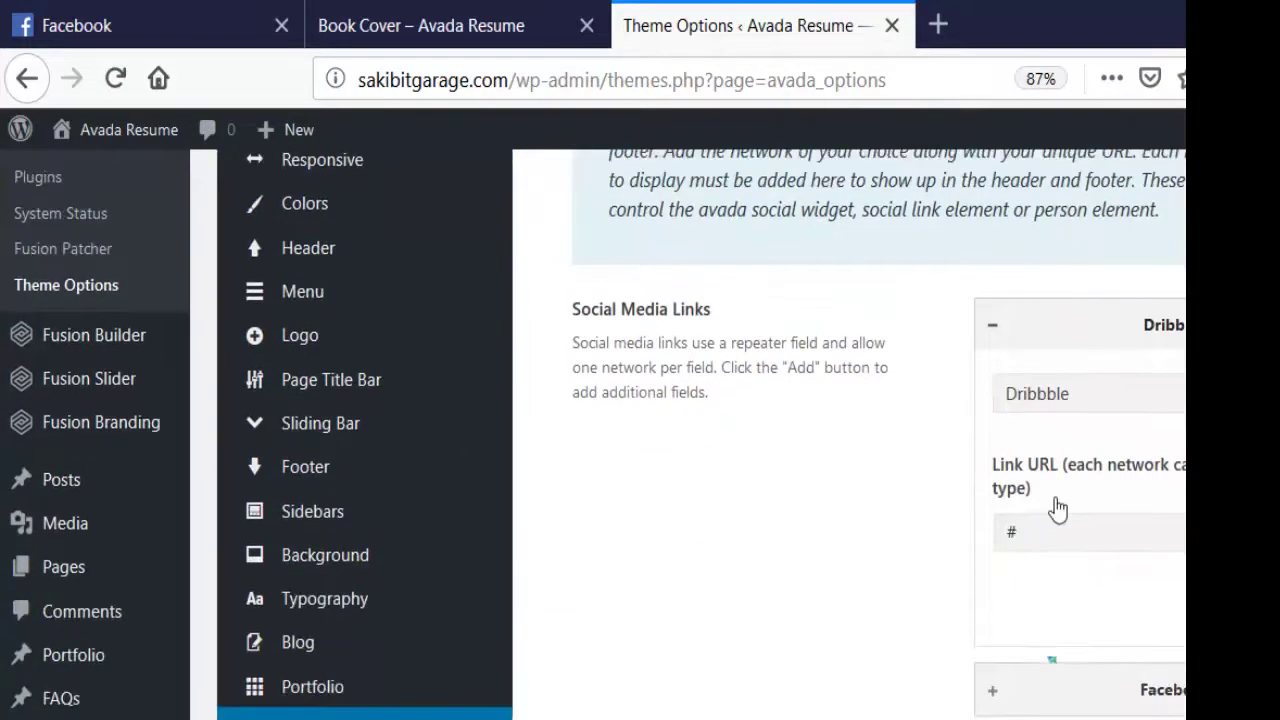
key("Tab")
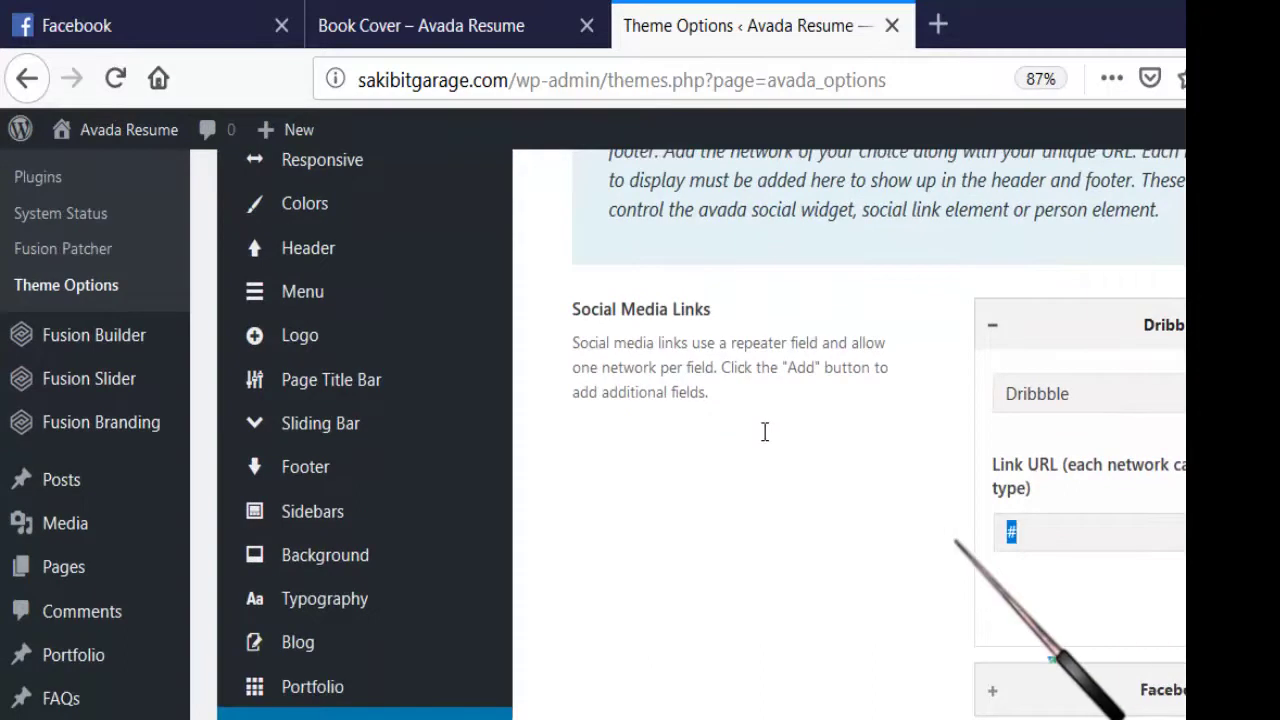
scroll(951, 531, "down", 4)
scroll(903, 443, "up", 4)
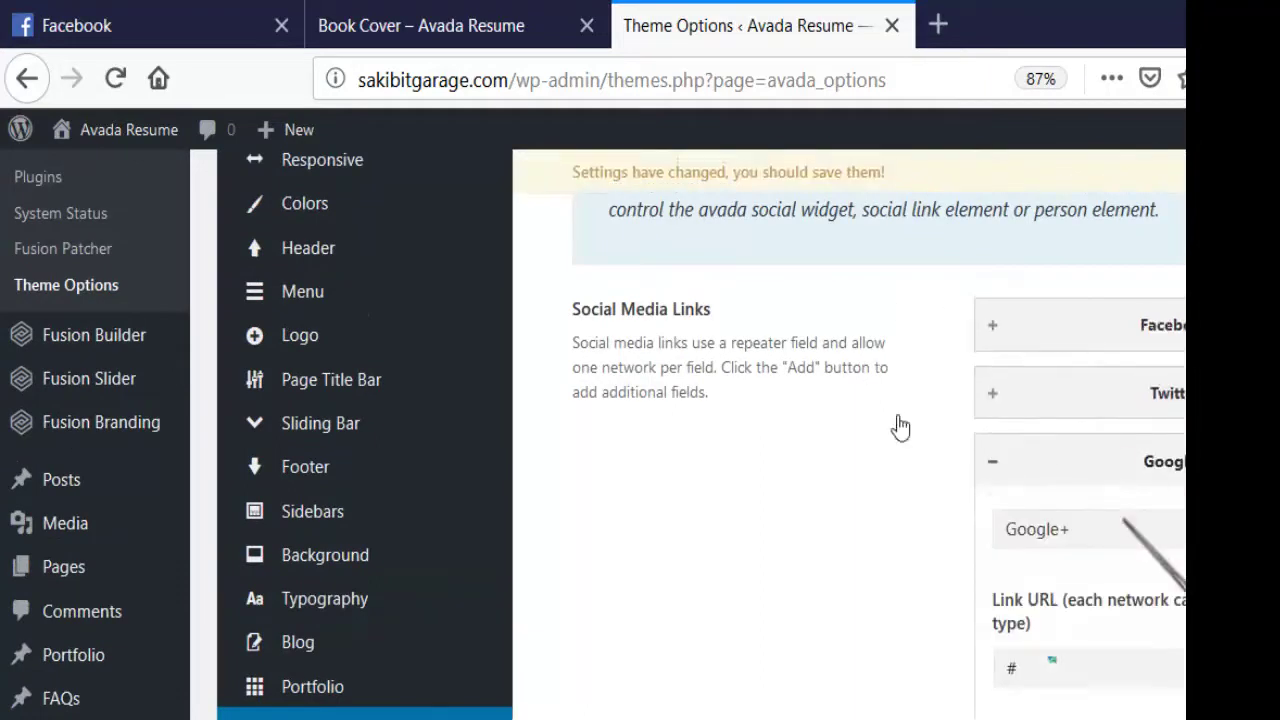
- Review the remaining social media links and expand the Facebook entry to examine its network and link URL
scroll(903, 507, "up", 2)
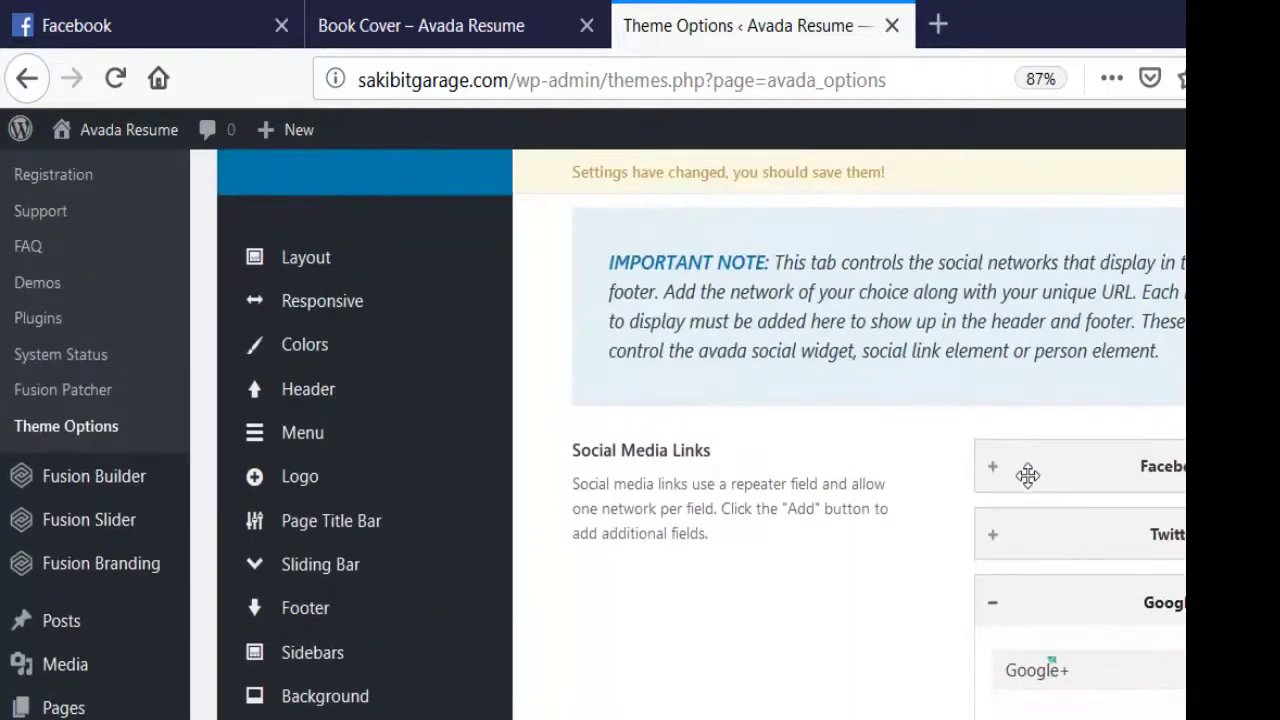
scroll(1030, 480, "down", 6)
scroll(1043, 528, "up", 4)
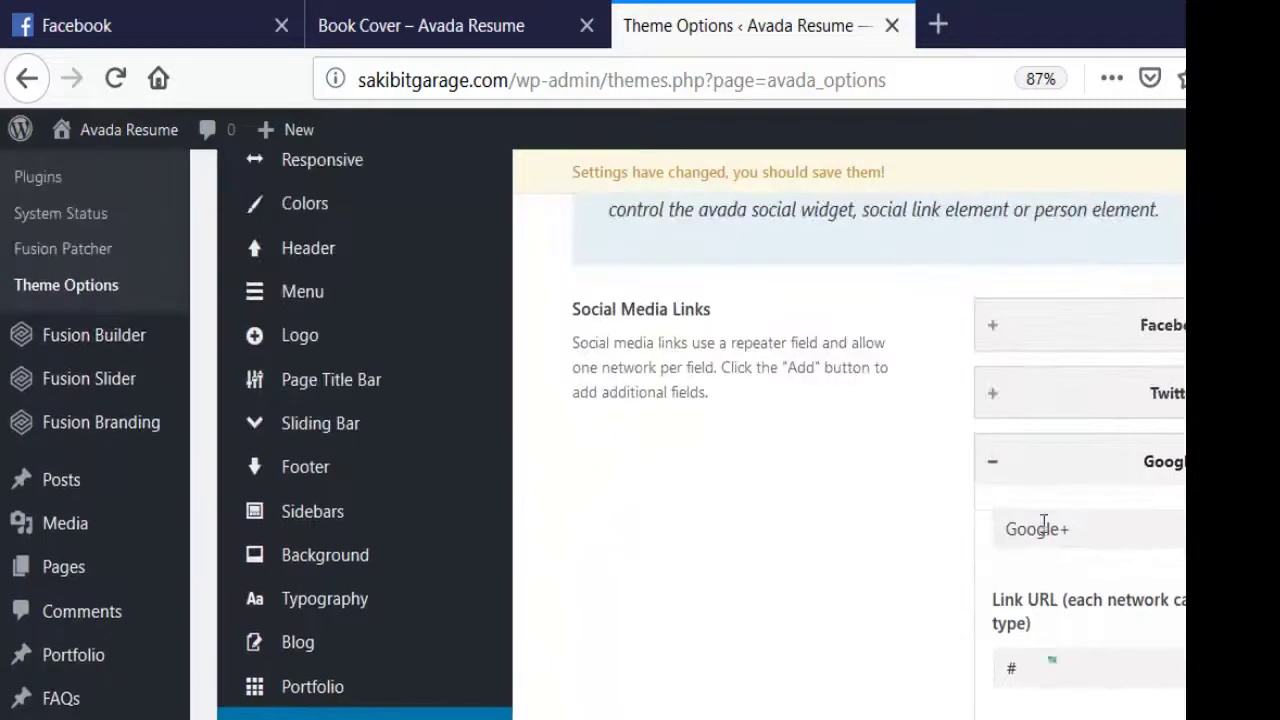
scroll(849, 466, "up", 1)
scroll(857, 491, "down", 9)
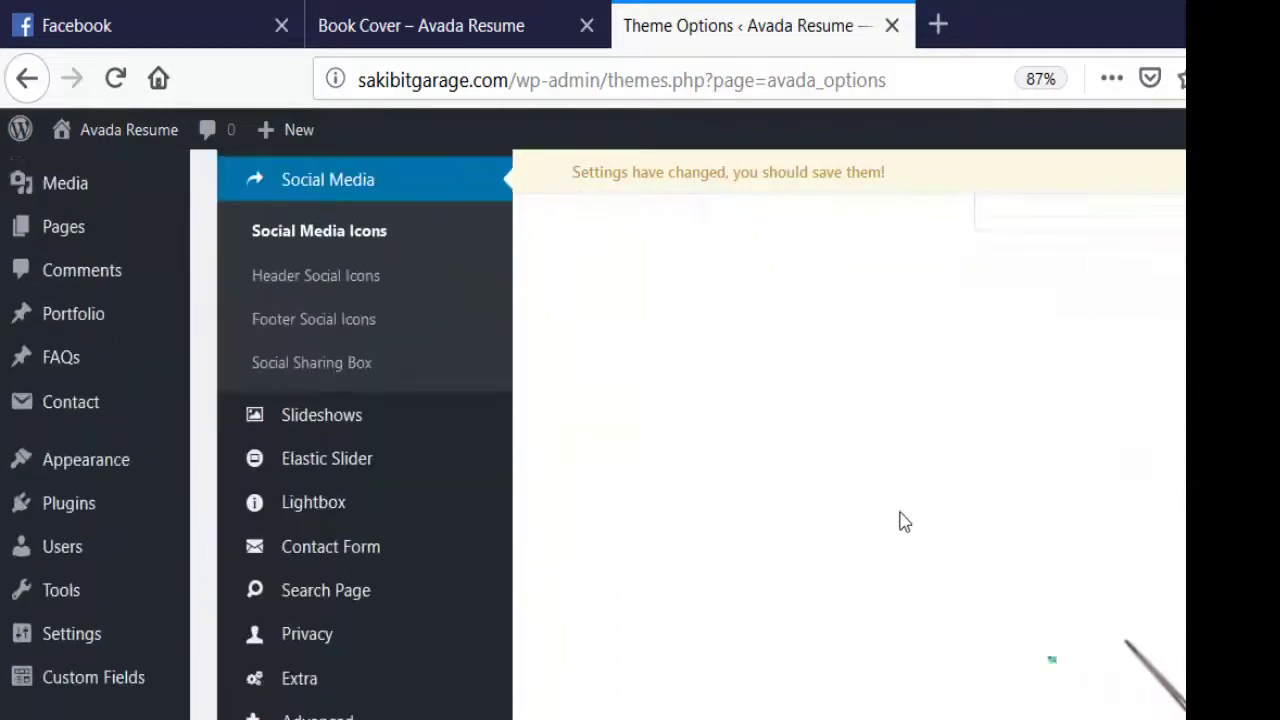
scroll(903, 522, "up", 10)
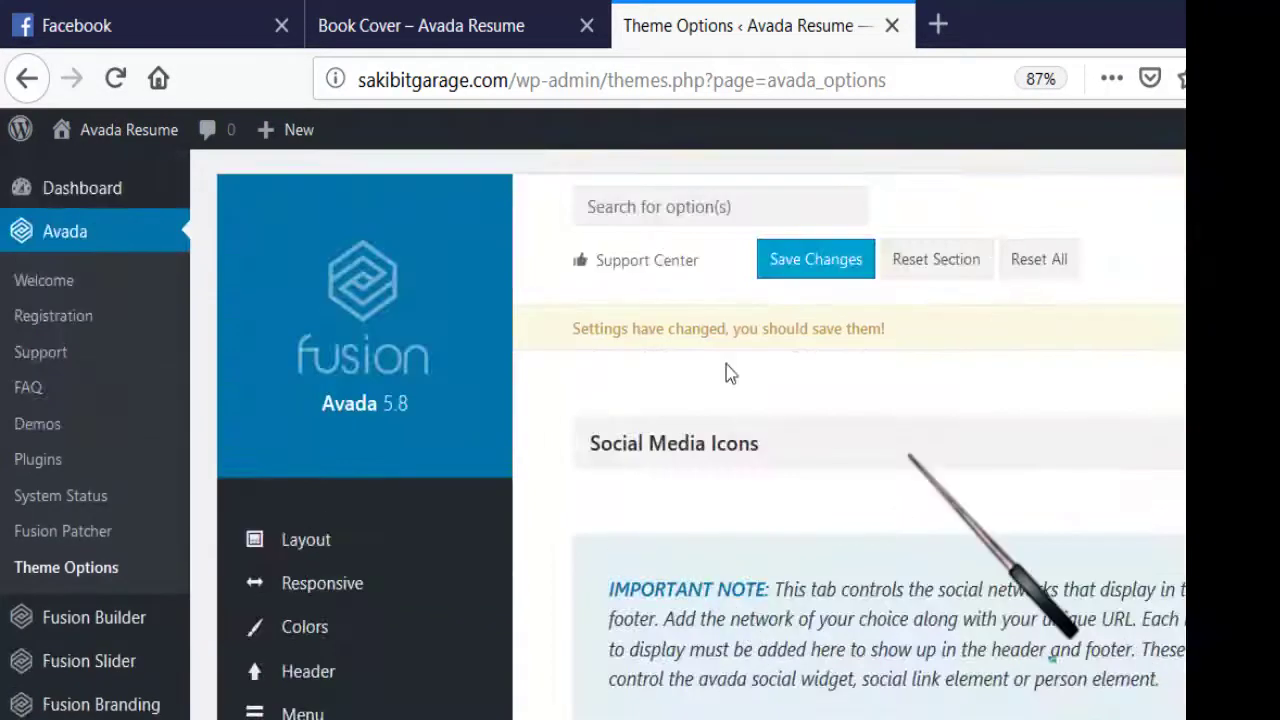
scroll(726, 417, "down", 4)
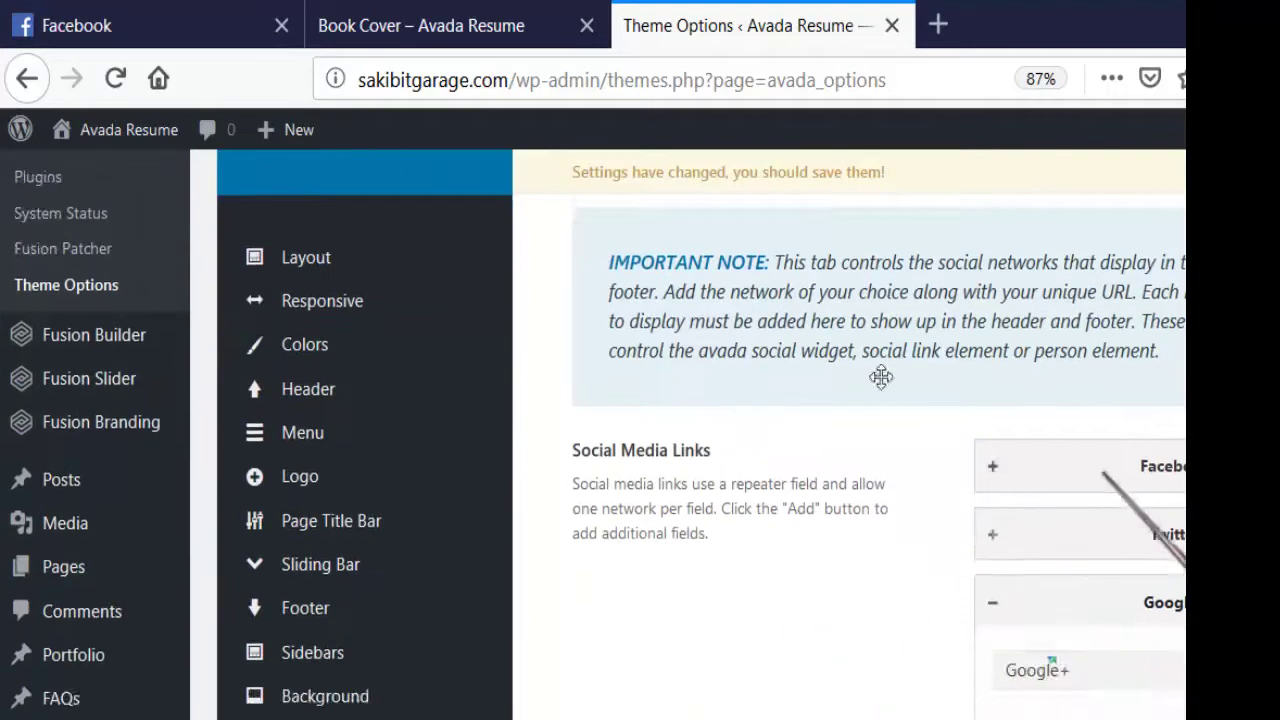
scroll(881, 376, "down", 2)
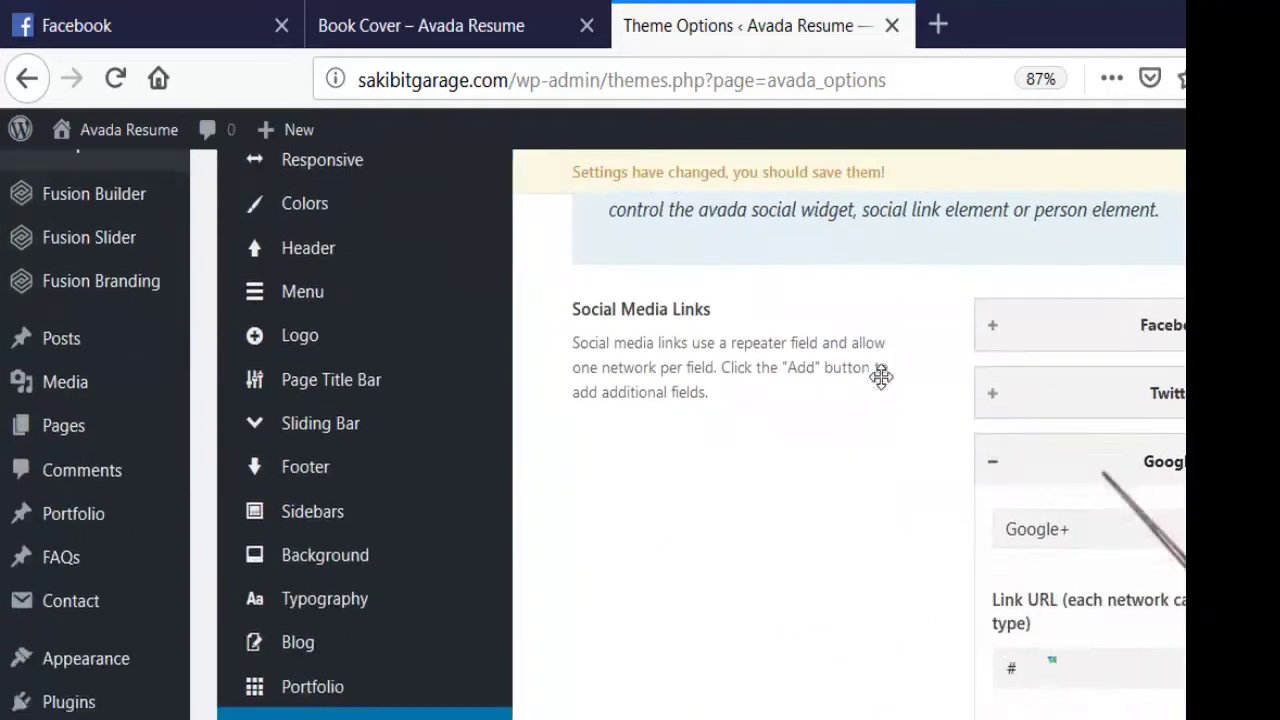
left_click(990, 327)
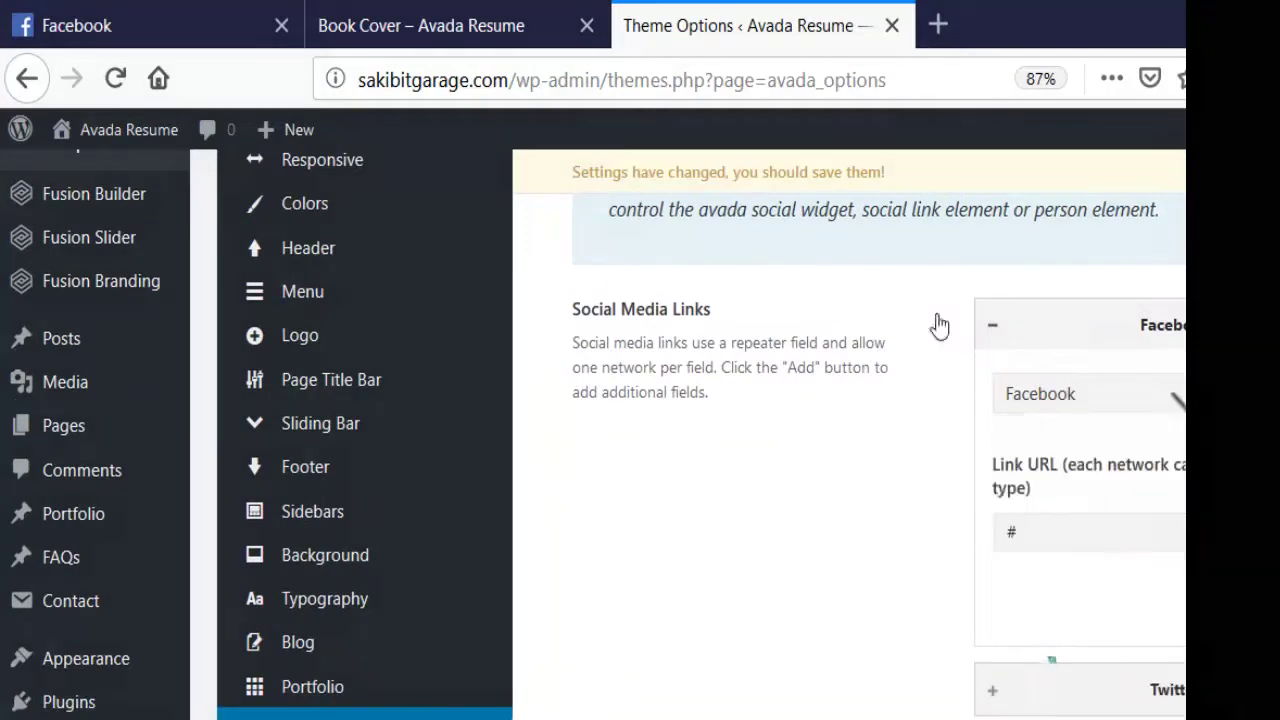
scroll(997, 491, "down", 4)
scroll(997, 491, "down", 2)
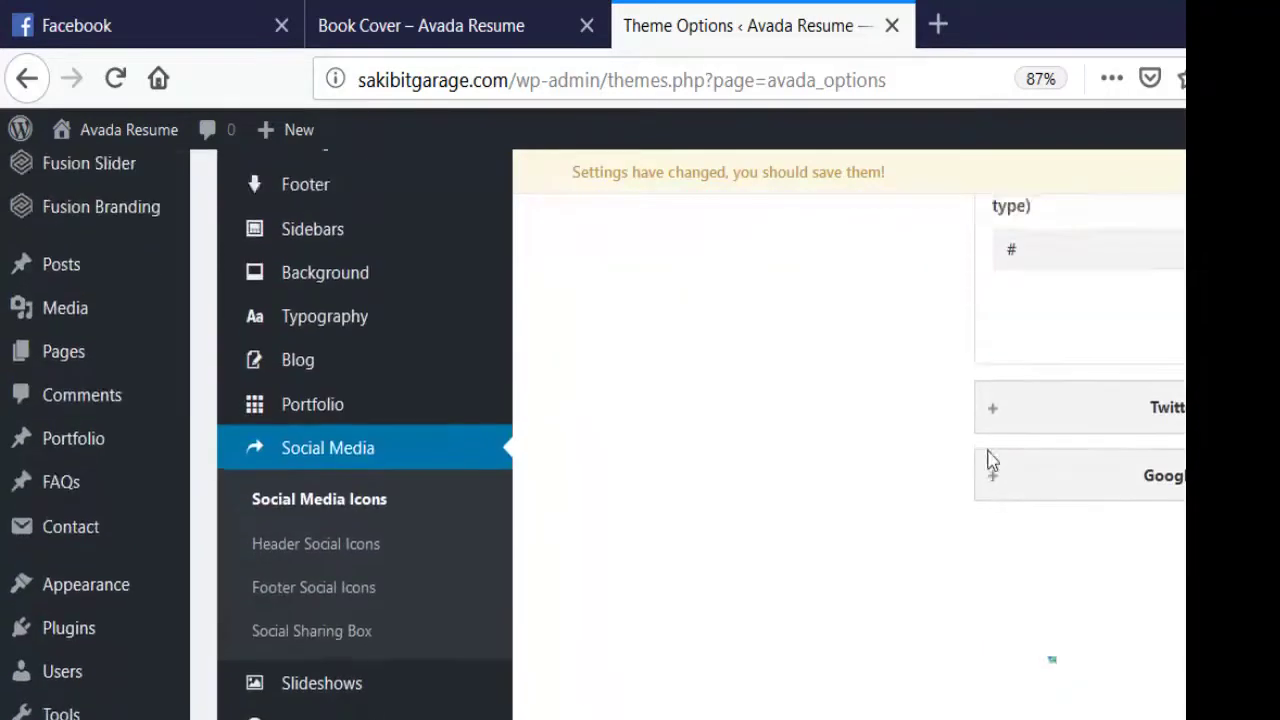
- Add a trial LinkedIn entry with the link URL # to the social media links and delete it again
scroll(1071, 346, "down", 2)
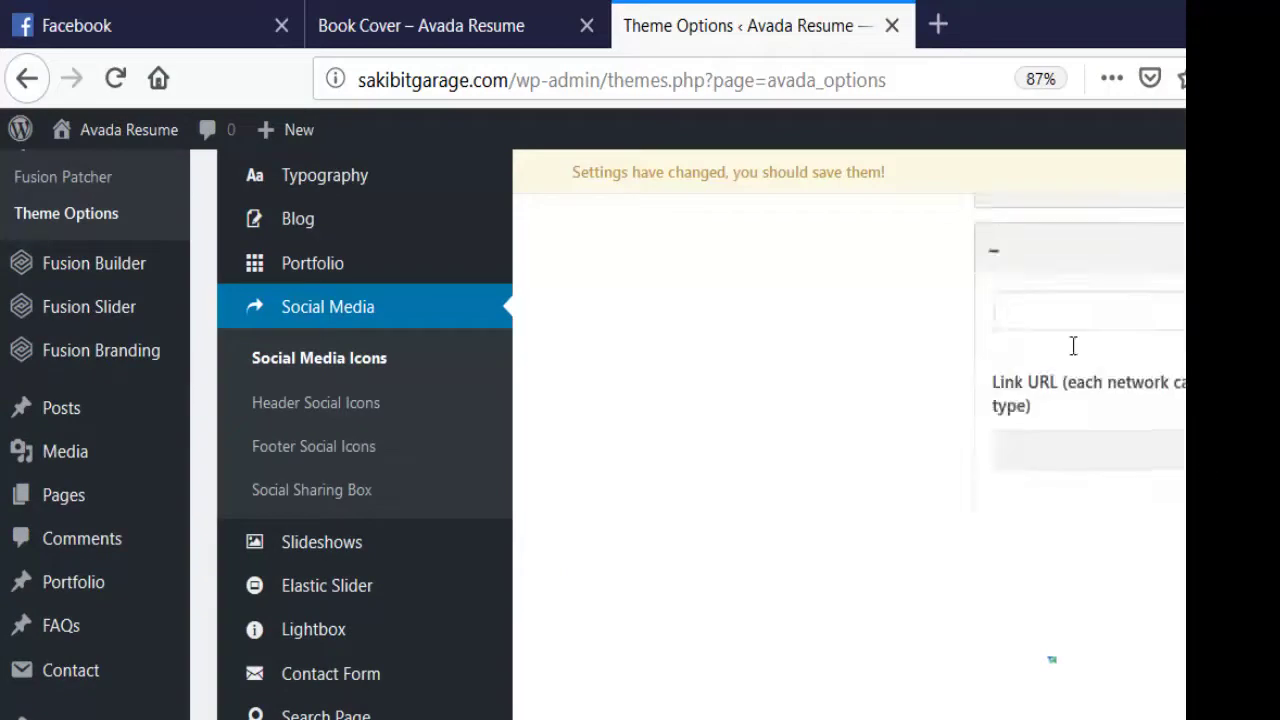
scroll(931, 435, "up", 4)
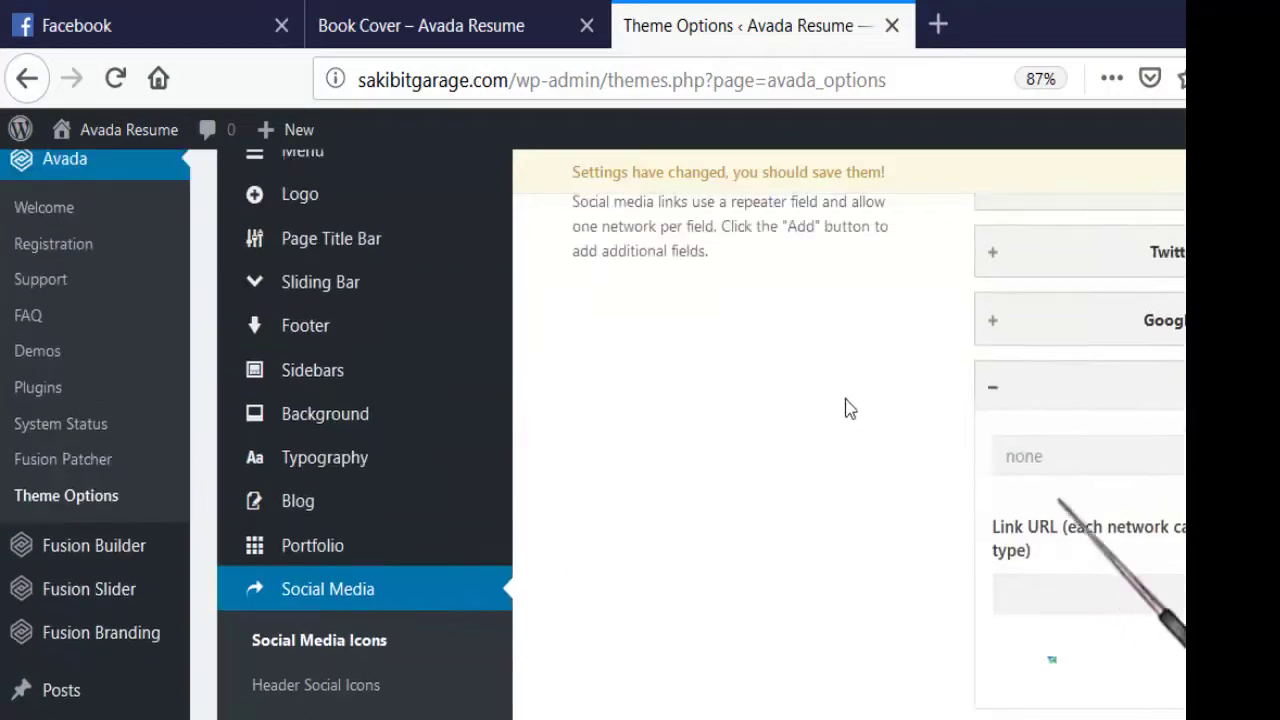
left_click(1070, 456)
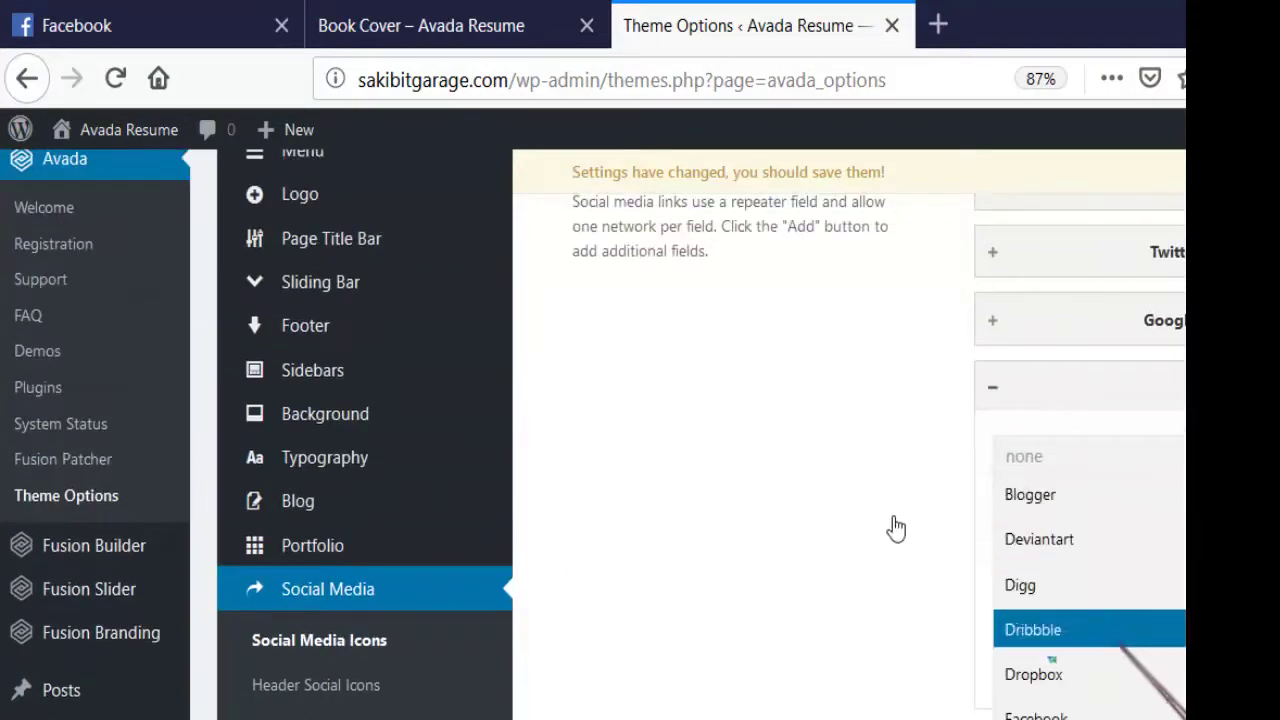
scroll(905, 541, "down", 2)
scroll(905, 541, "down", 2)
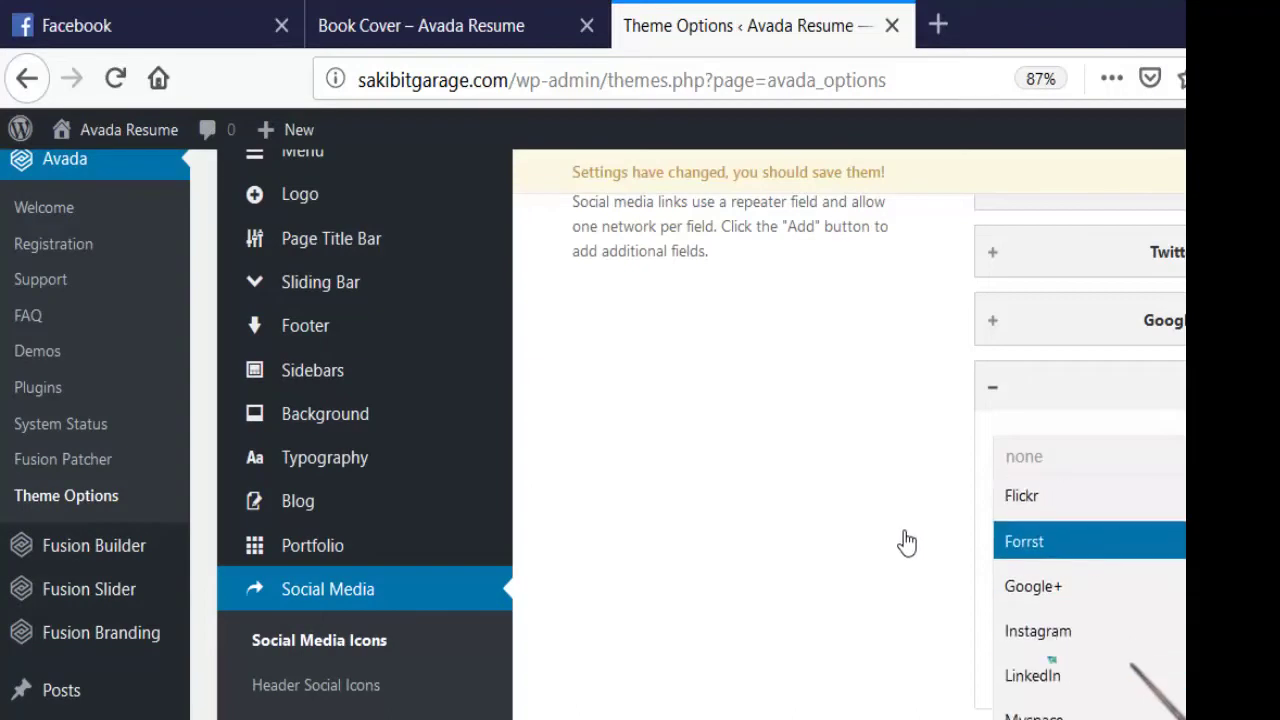
left_click(1052, 662)
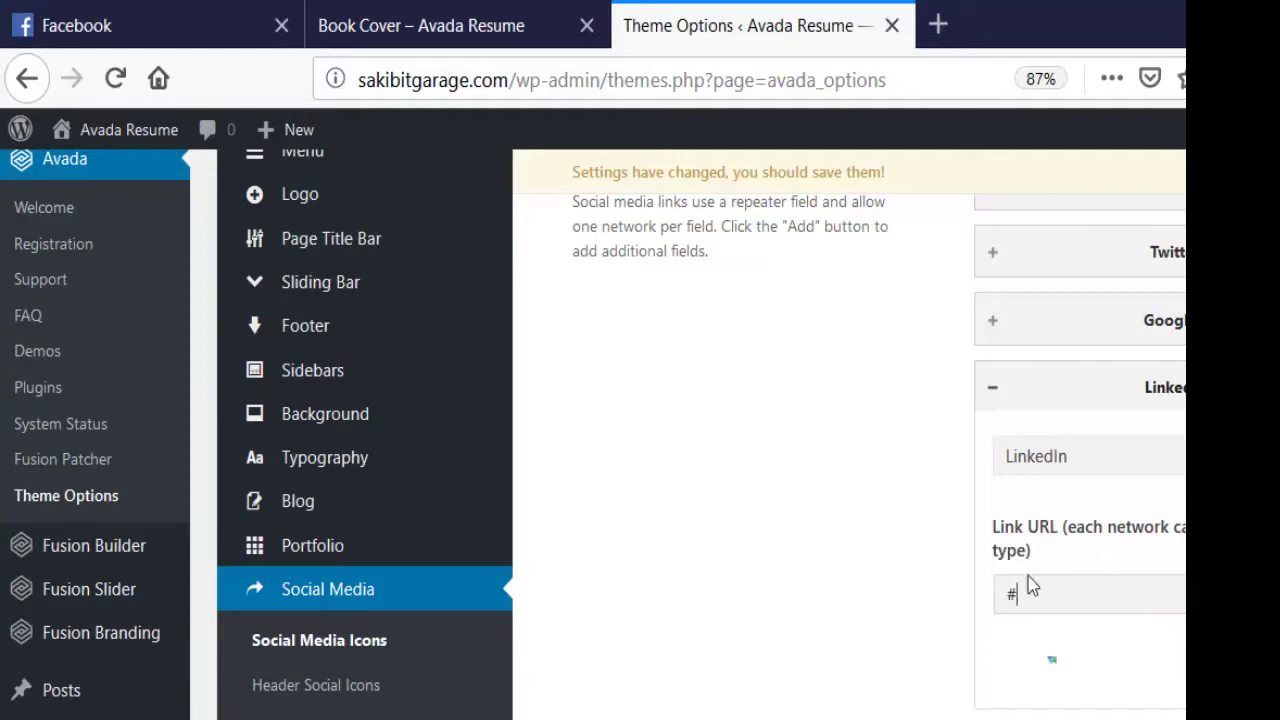
scroll(880, 494, "up", 3)
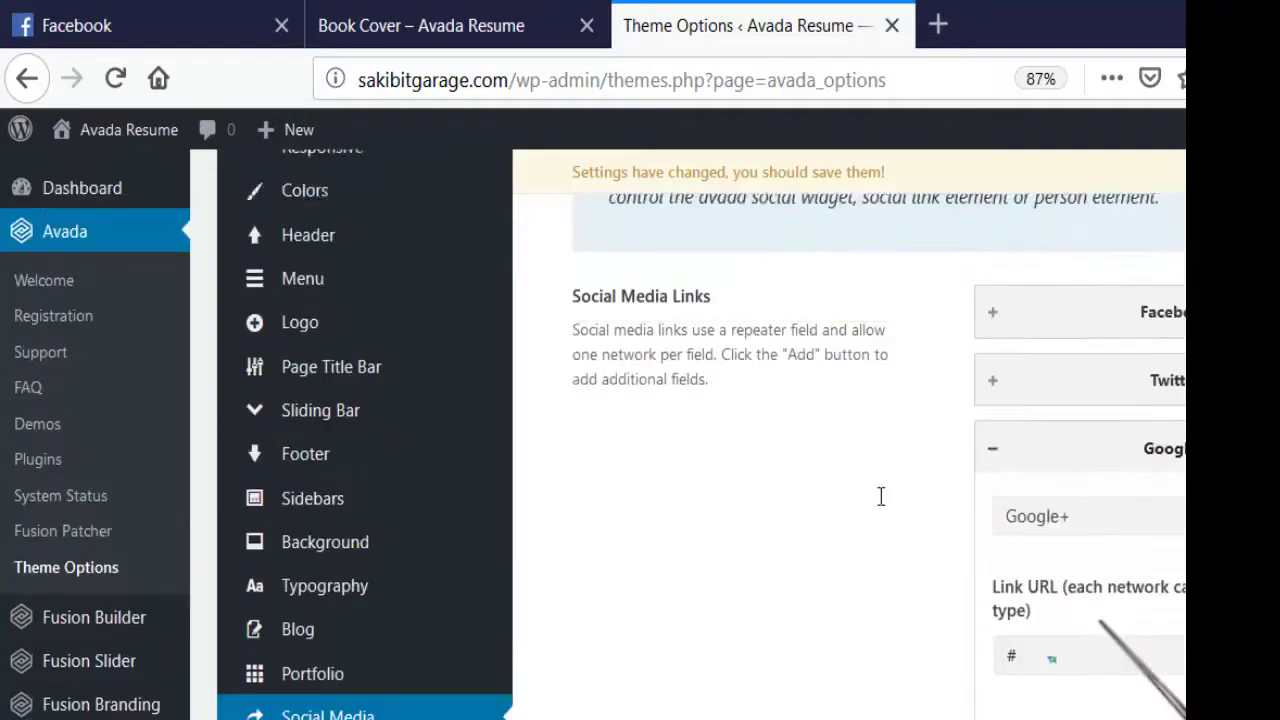
- Add a new social media link for LinkedIn with # as its link URL
scroll(894, 486, "down", 5)
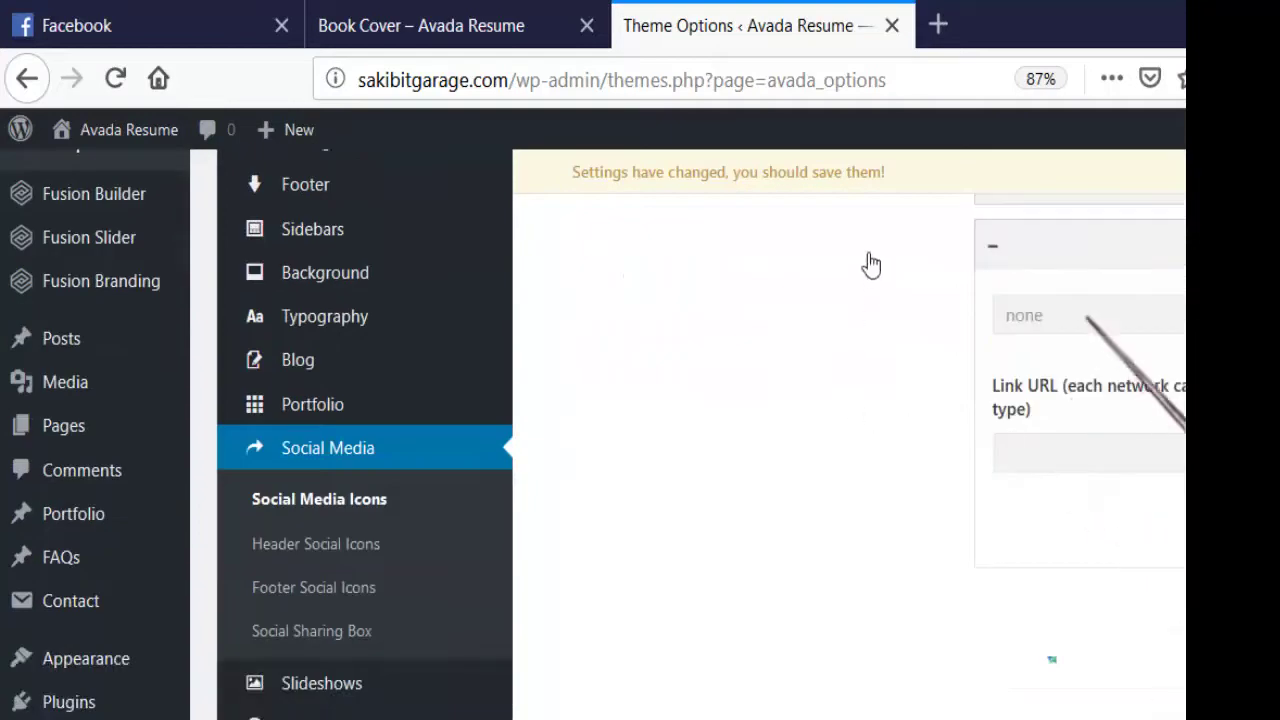
left_click(1088, 318)
scroll(1090, 500, "down", 2)
key("Down")
key("Return")
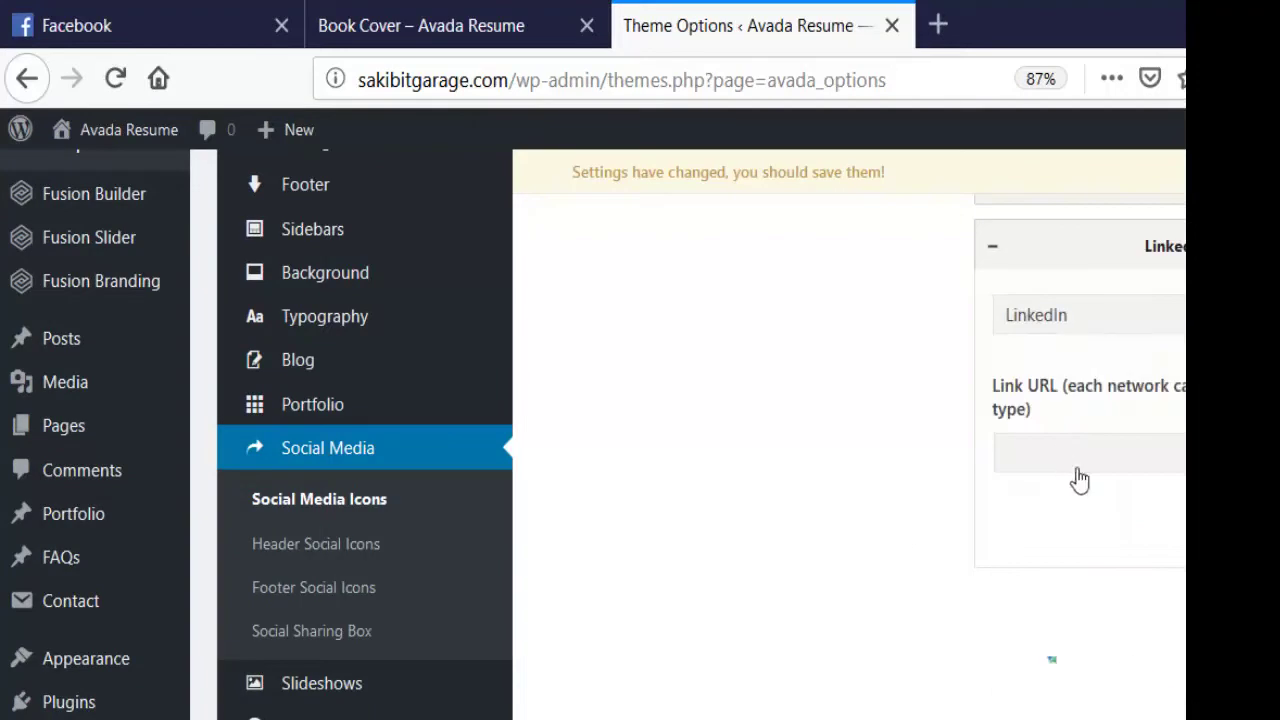
key("Tab")
scroll(974, 551, "down", 3)
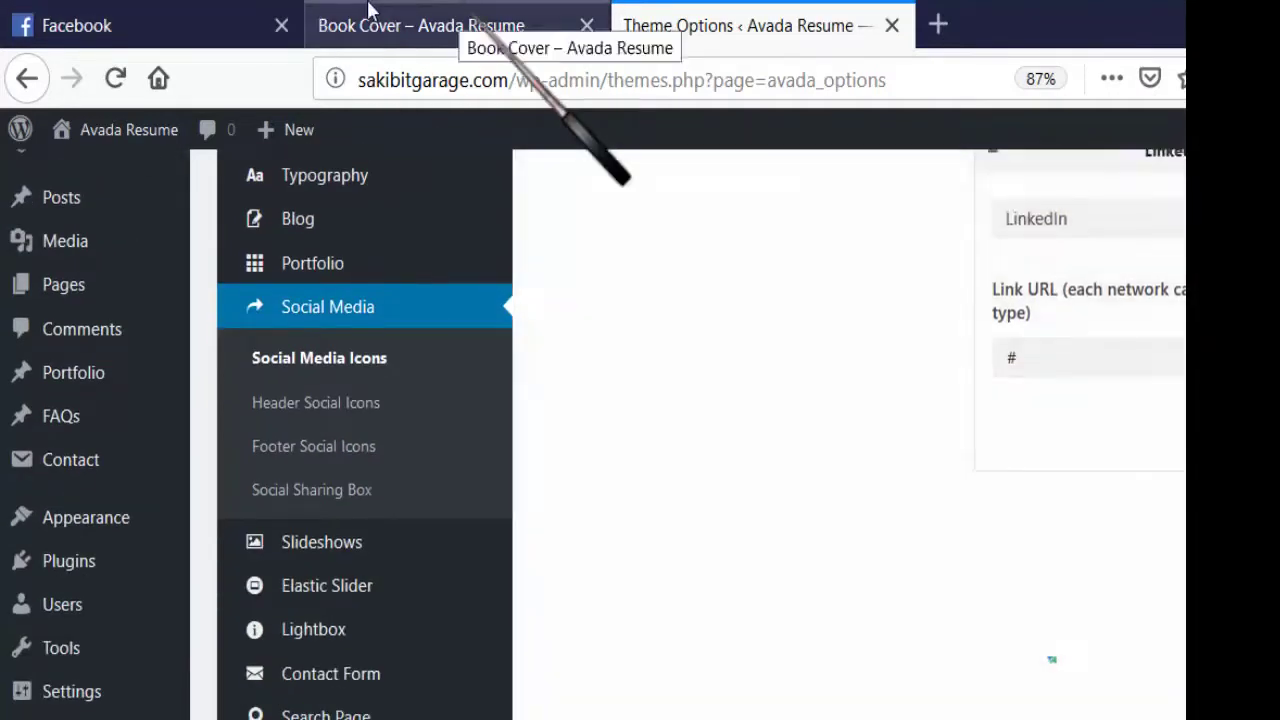
- Switch back to the live site and bring up the Home section at the start of the home page
left_click(360, 24)
scroll(257, 300, "up", 10)
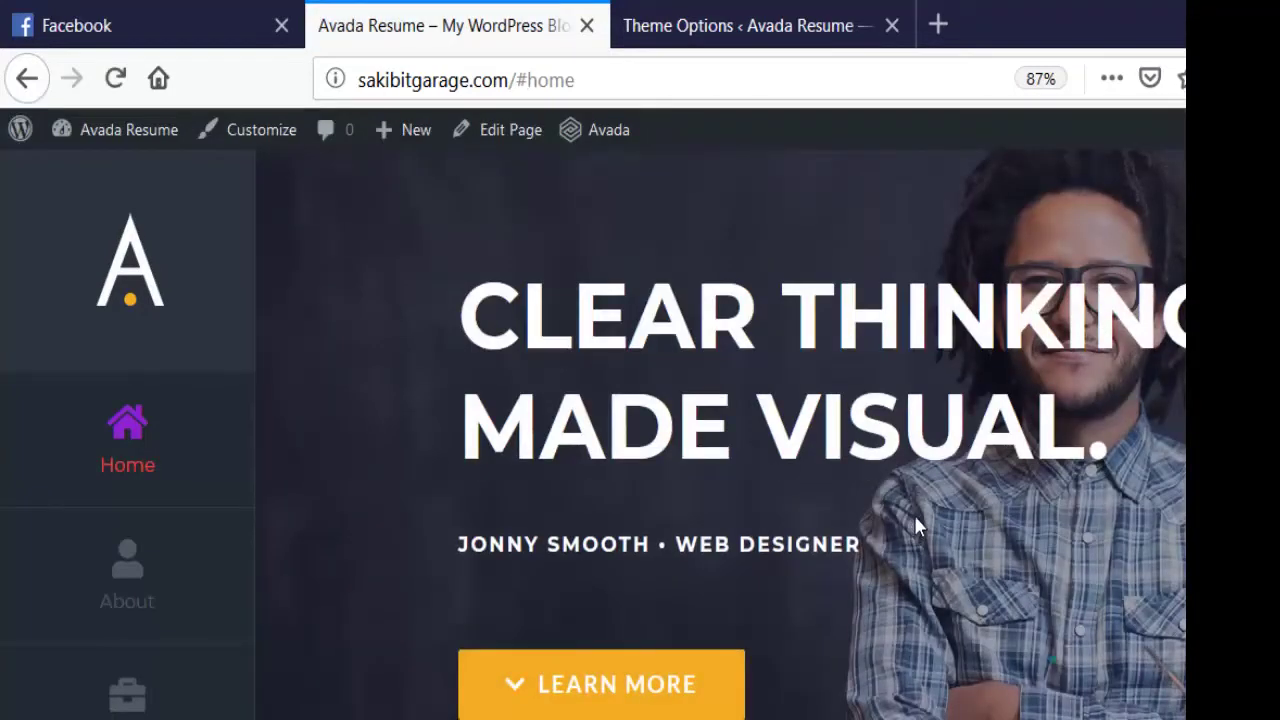
- Look through the live home page down to the contact form in the Contact section
scroll(914, 528, "down", 15)
scroll(919, 552, "down", 15)
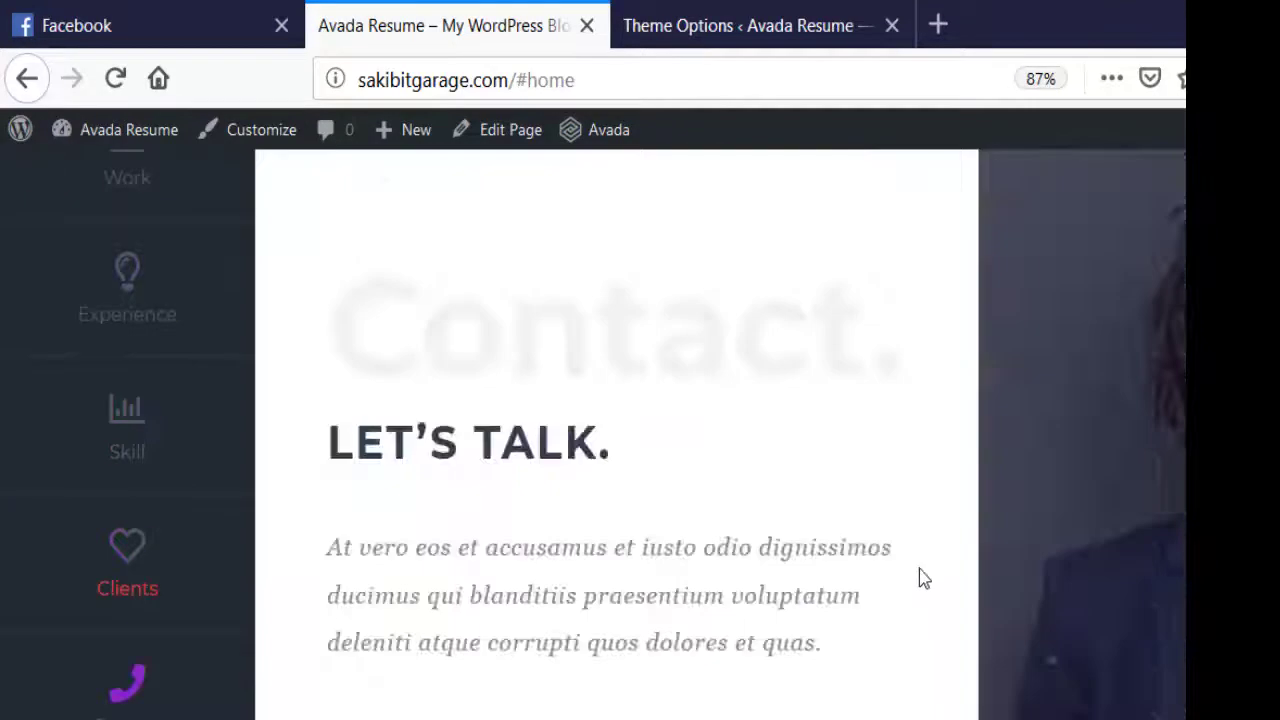
scroll(918, 578, "down", 5)
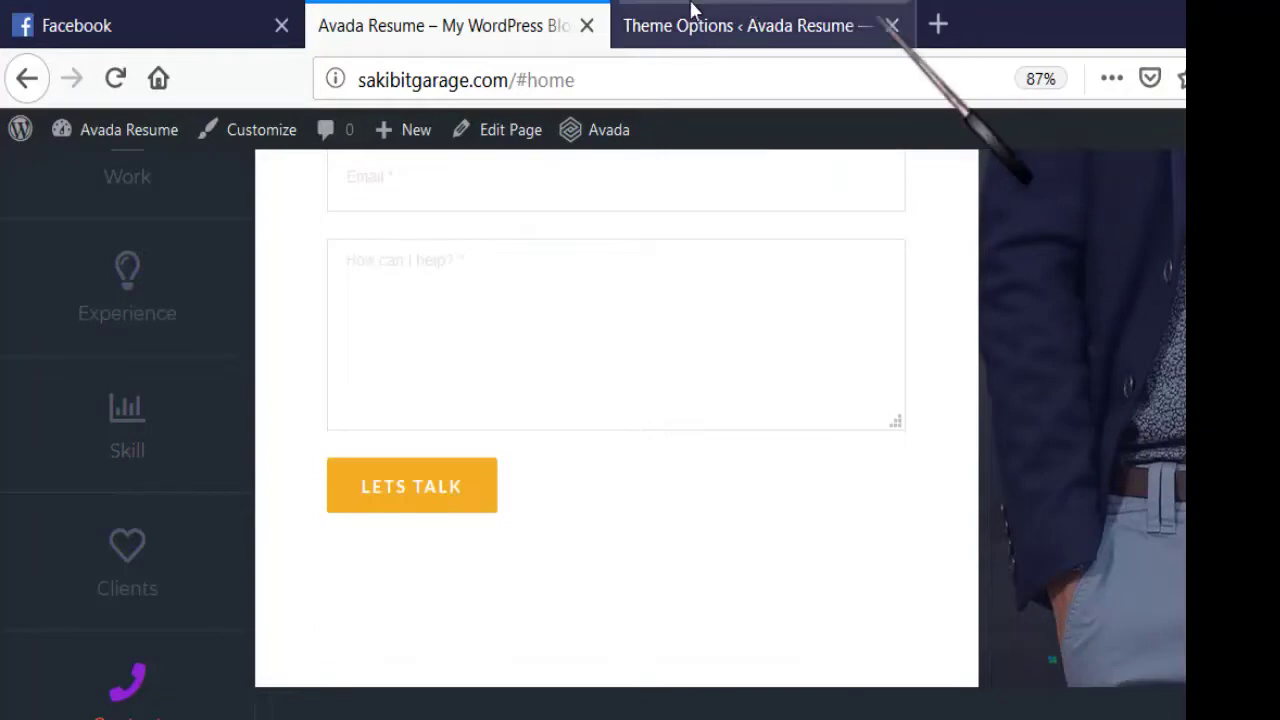
- Return to the theme options and open the Header Social Icons settings under Social Media
left_click(620, 22)
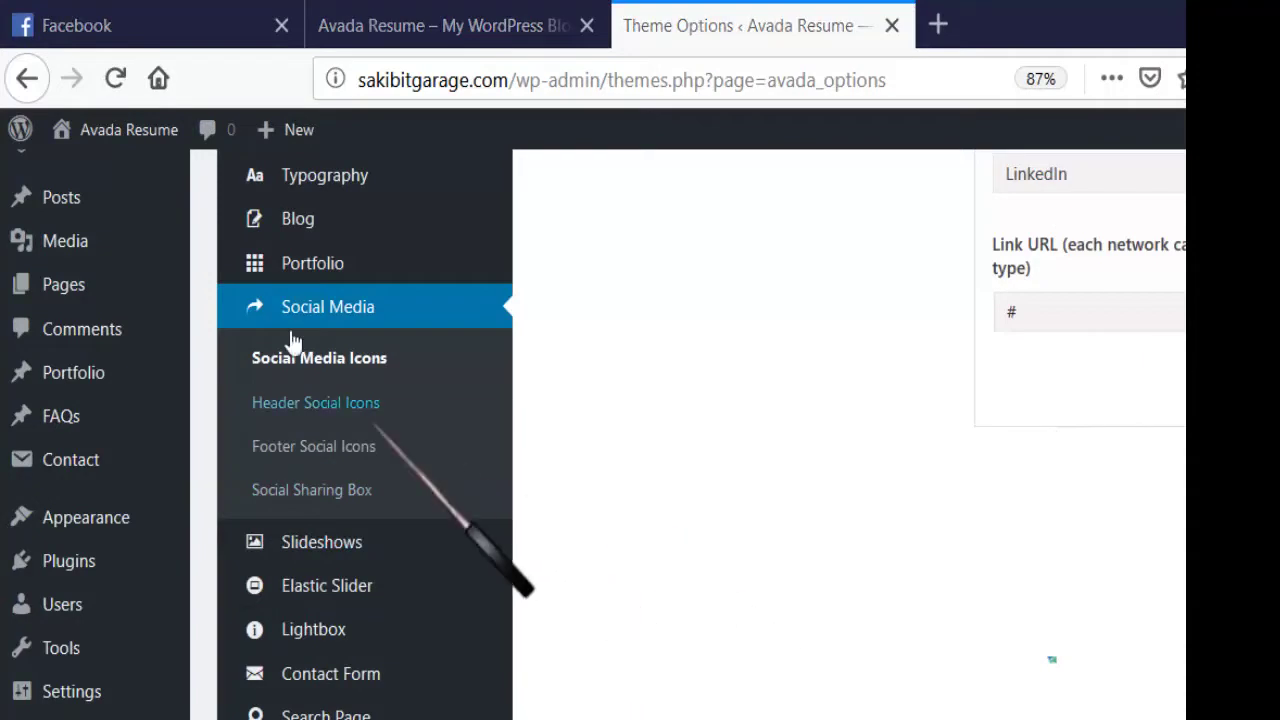
scroll(292, 342, "up", 3)
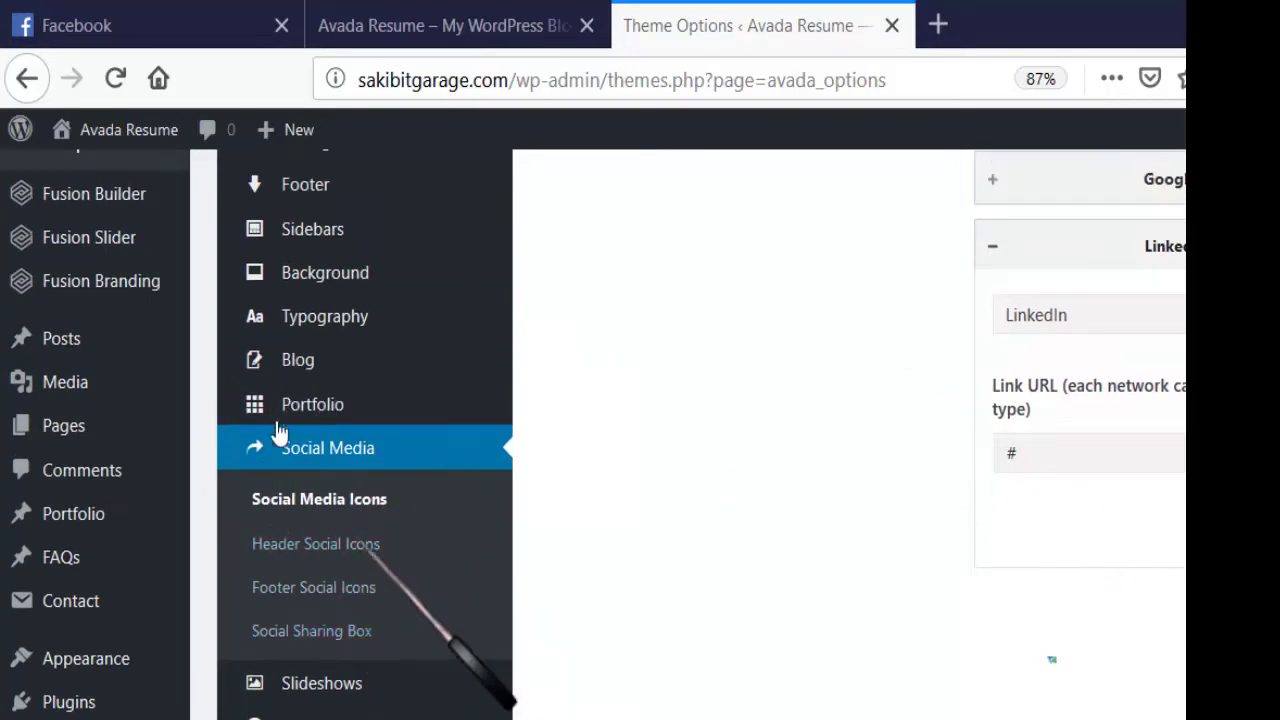
left_click(330, 544)
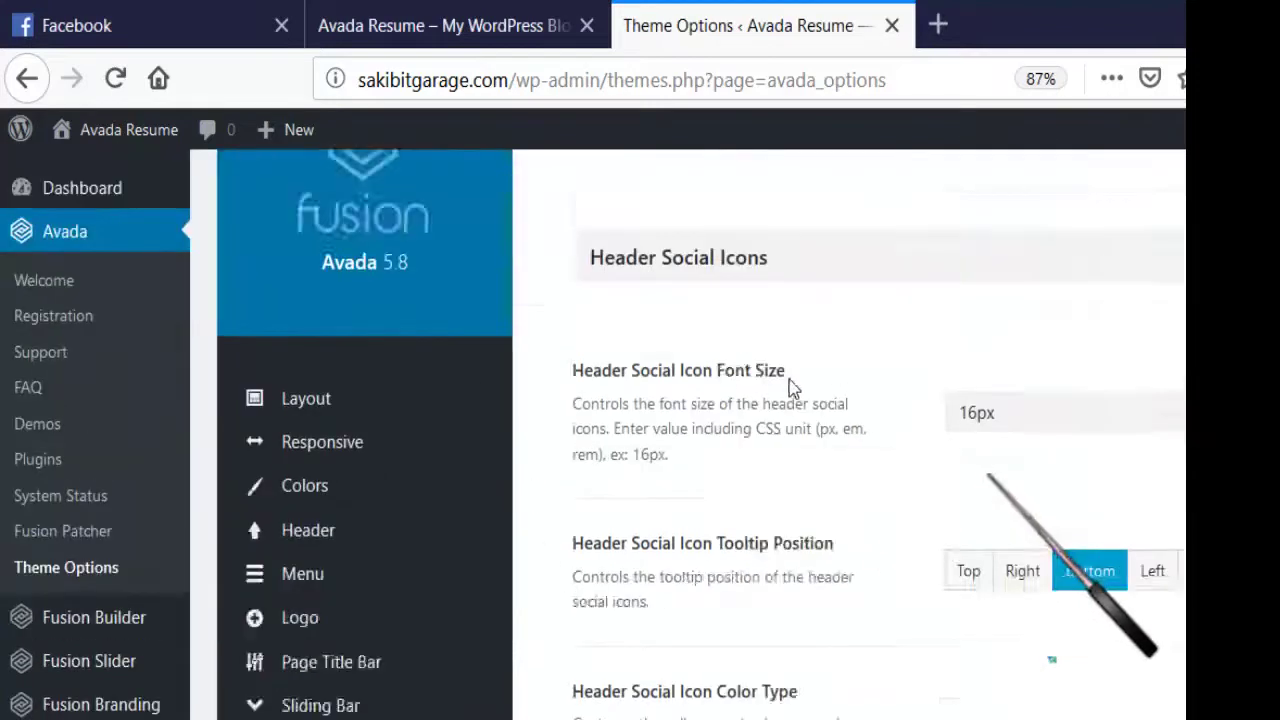
- Look back through the live home page from the client testimonials to the About section and return to the theme options
left_click(380, 28)
scroll(443, 361, "up", 15)
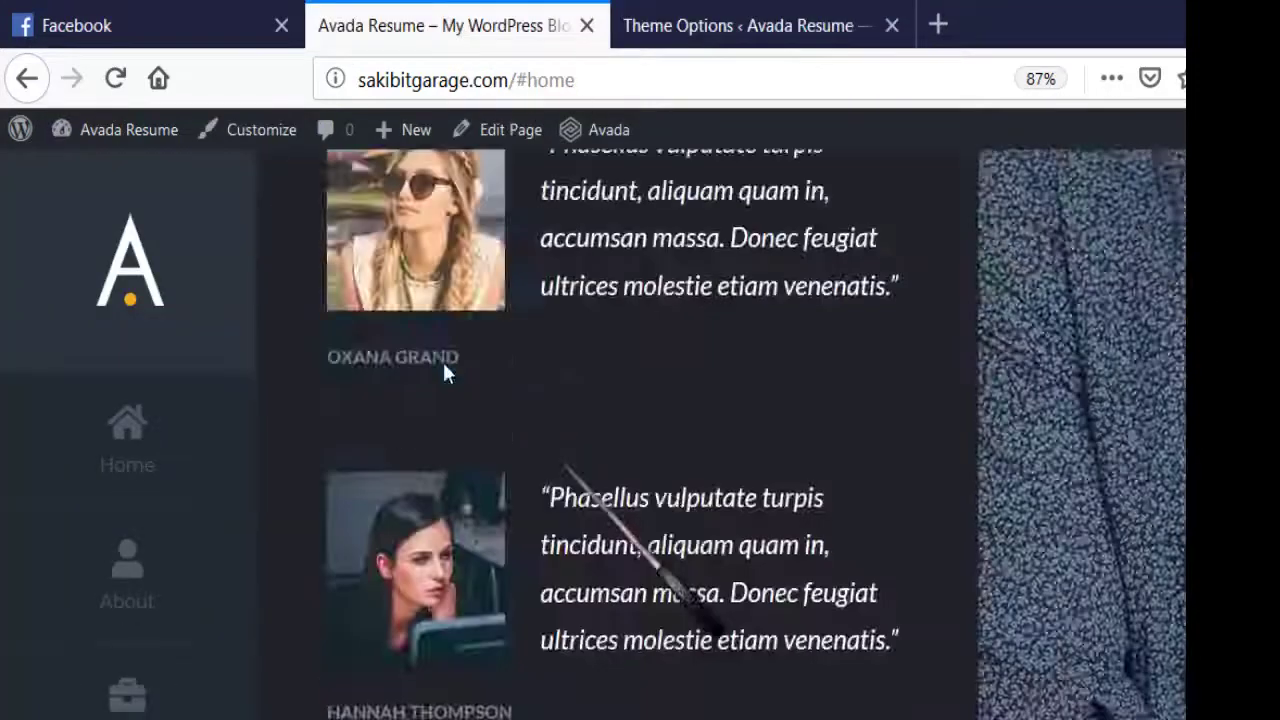
scroll(510, 360, "up", 15)
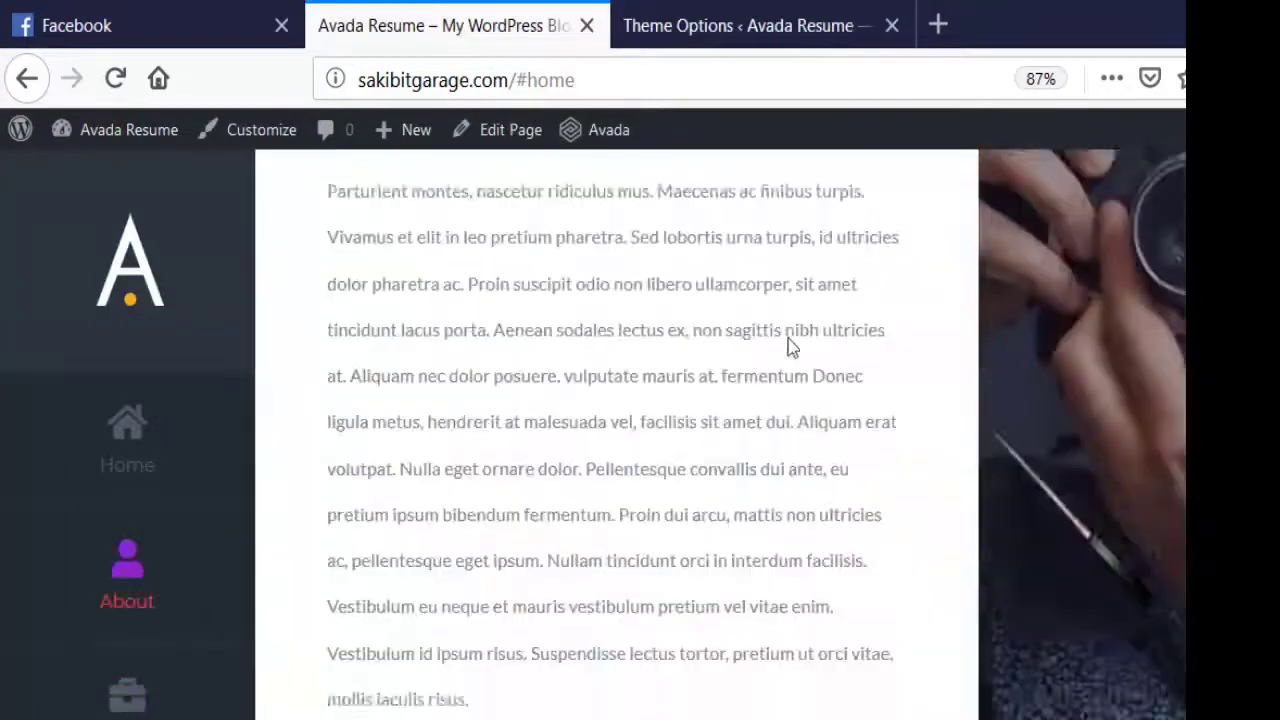
left_click(750, 26)
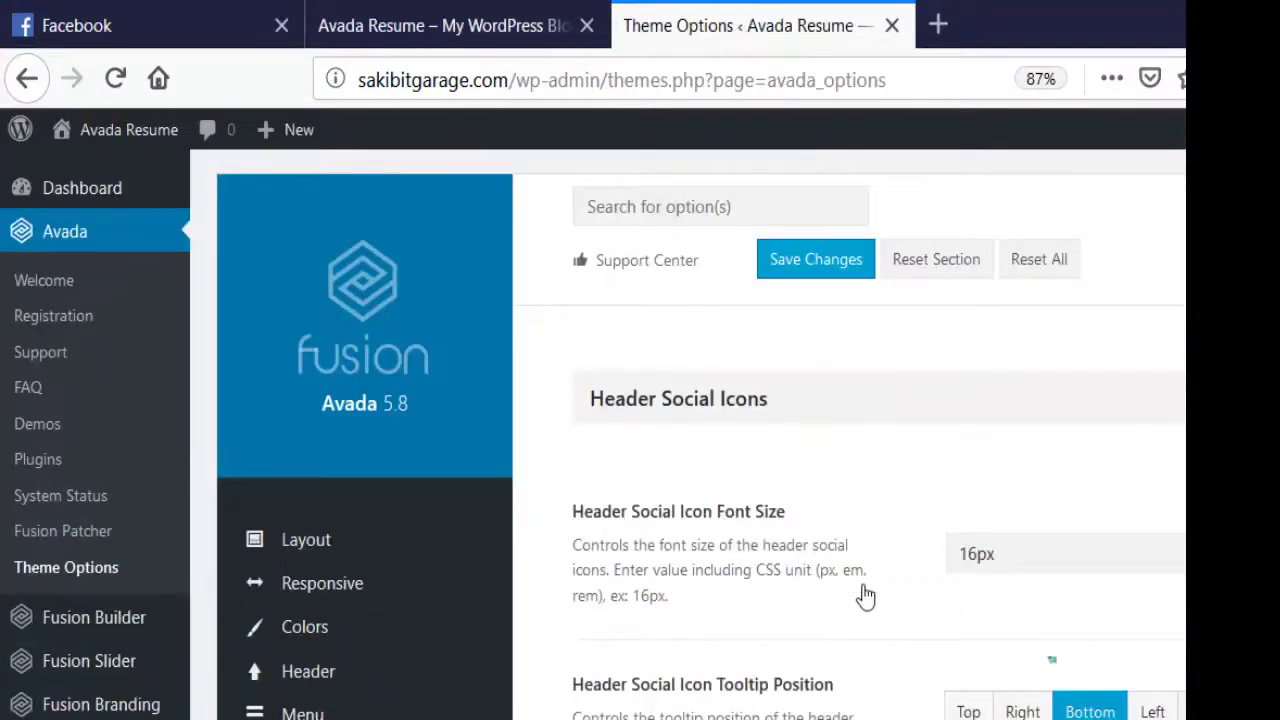
- Review the header social icon options for font size, tooltip position, color type, color and boxed display
scroll(807, 457, "down", 3)
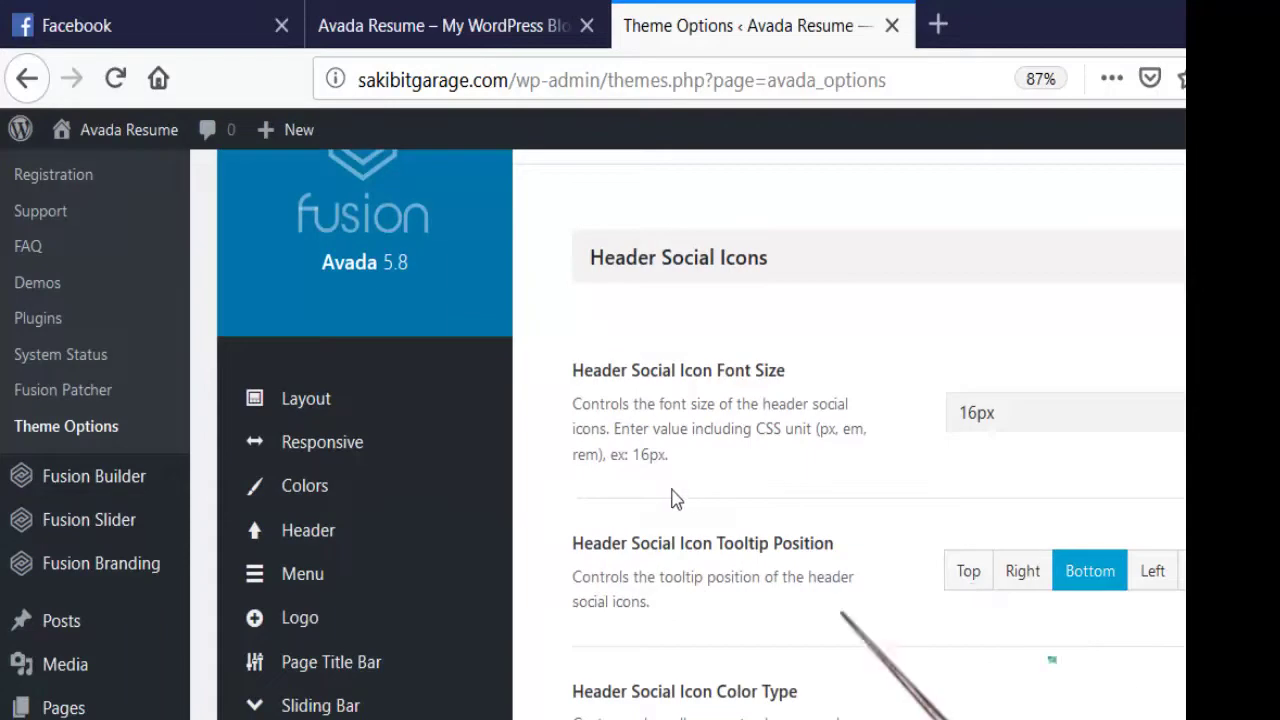
scroll(940, 505, "down", 3)
scroll(940, 507, "down", 5)
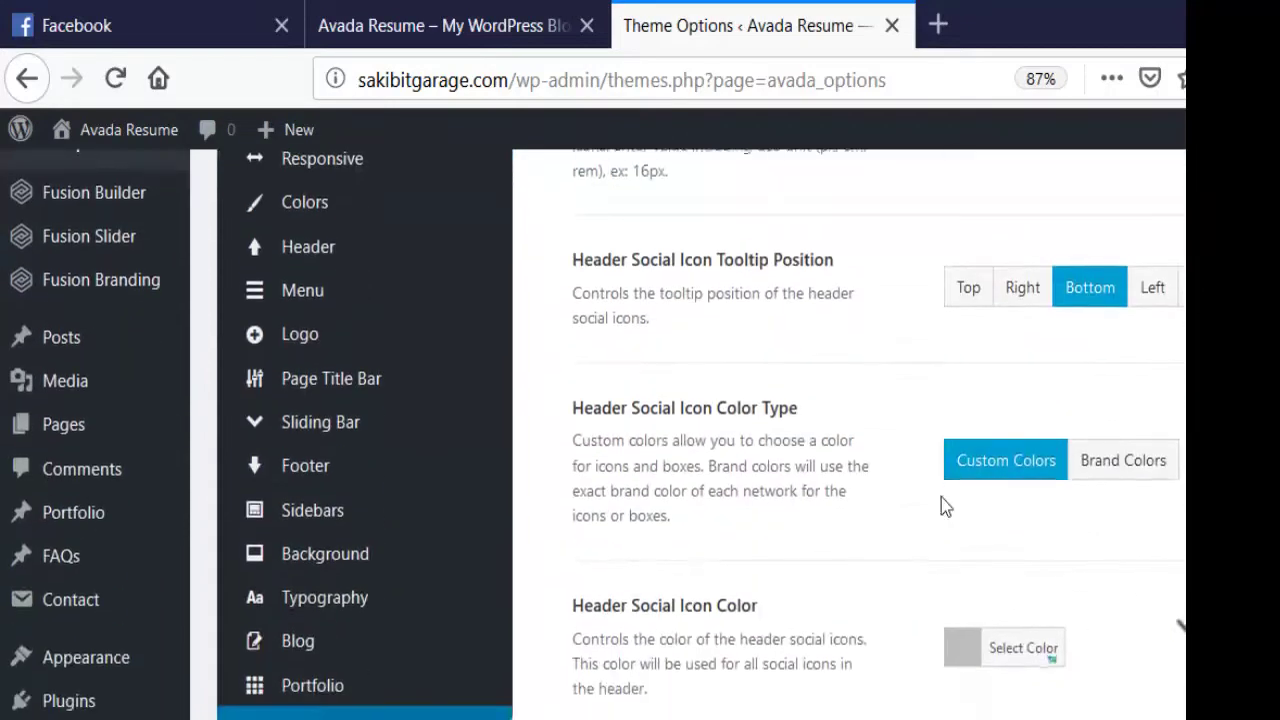
scroll(941, 505, "up", 3)
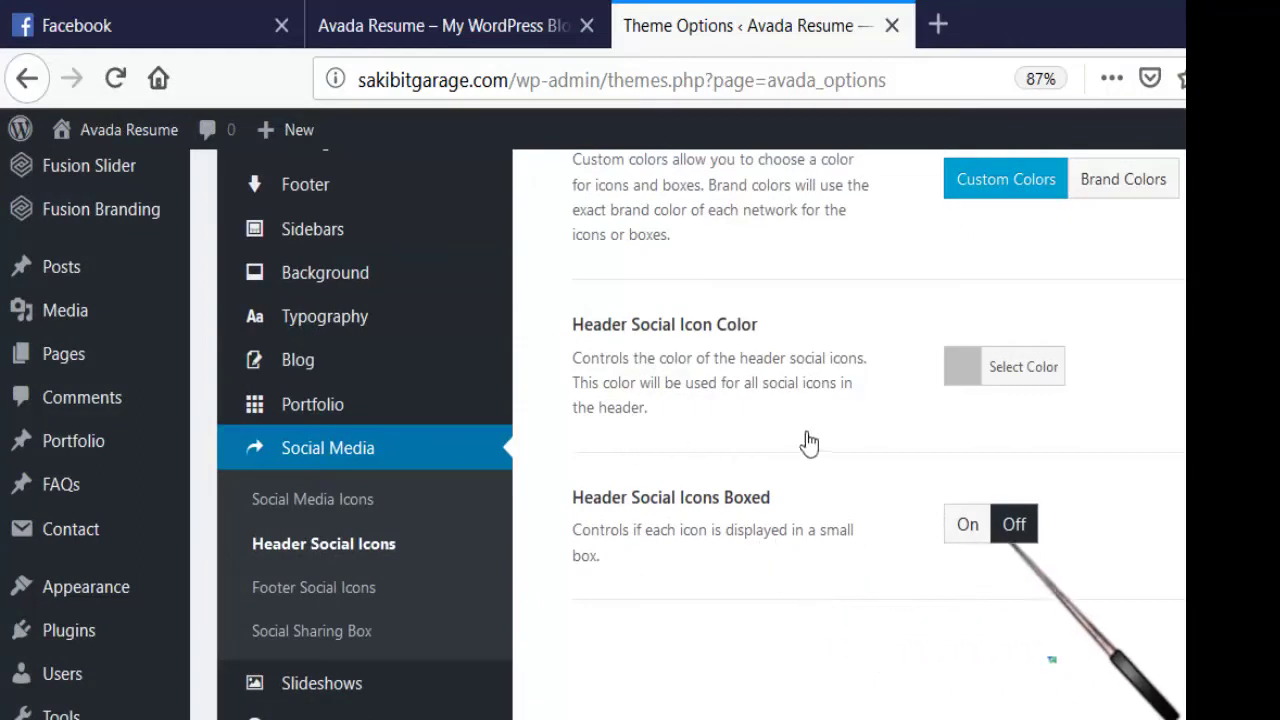
- Try out the boxed header social icons, look over the box color and radius options, and turn boxing off again
left_click(967, 524)
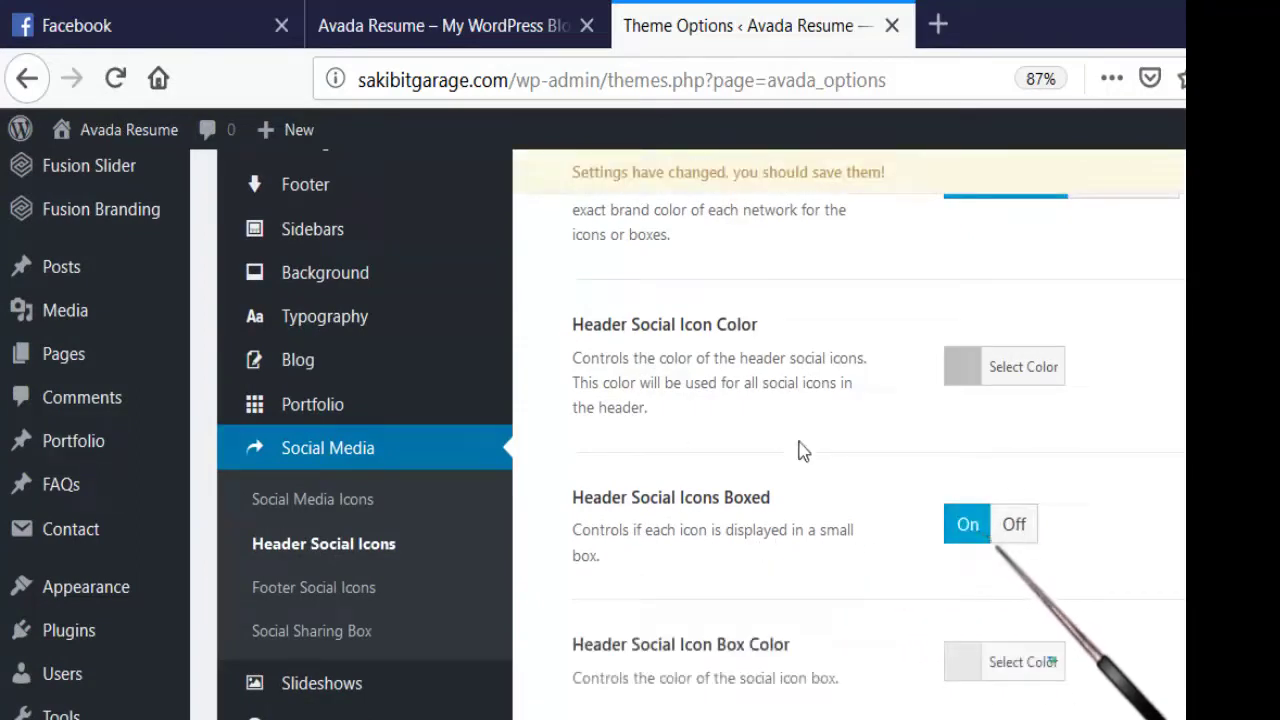
scroll(805, 460, "down", 6)
scroll(815, 330, "up", 5)
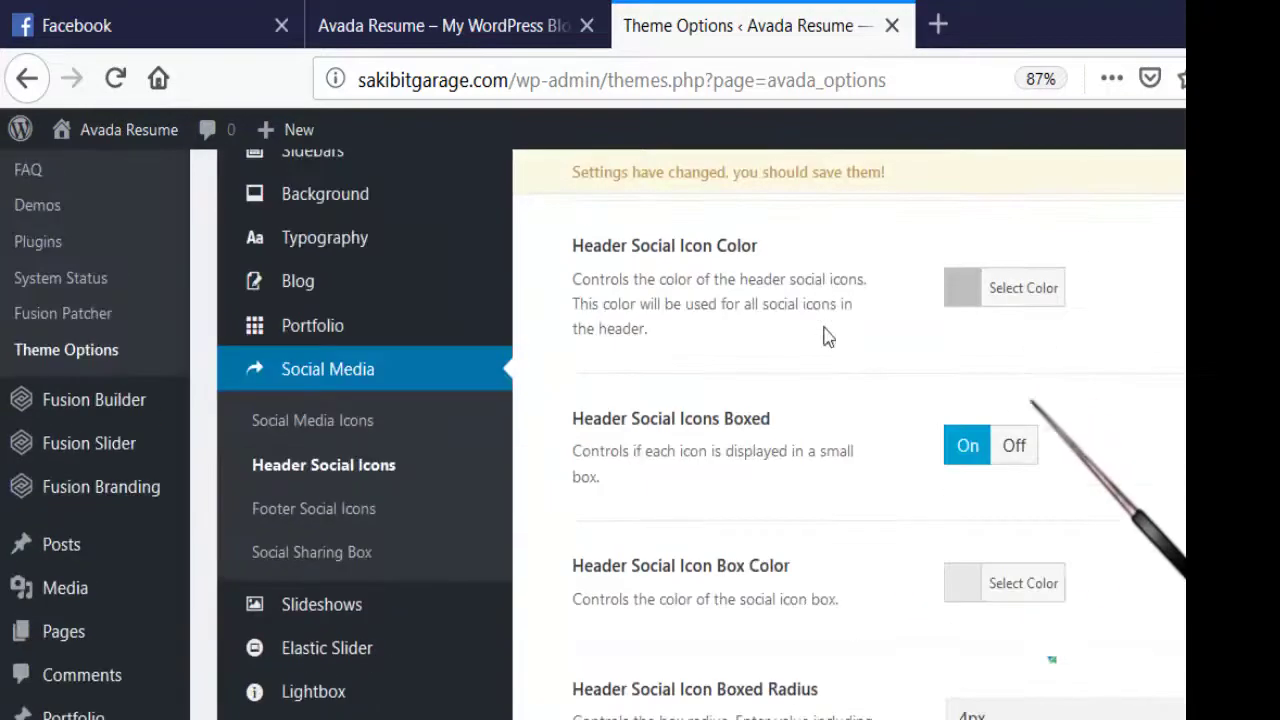
left_click(1014, 445)
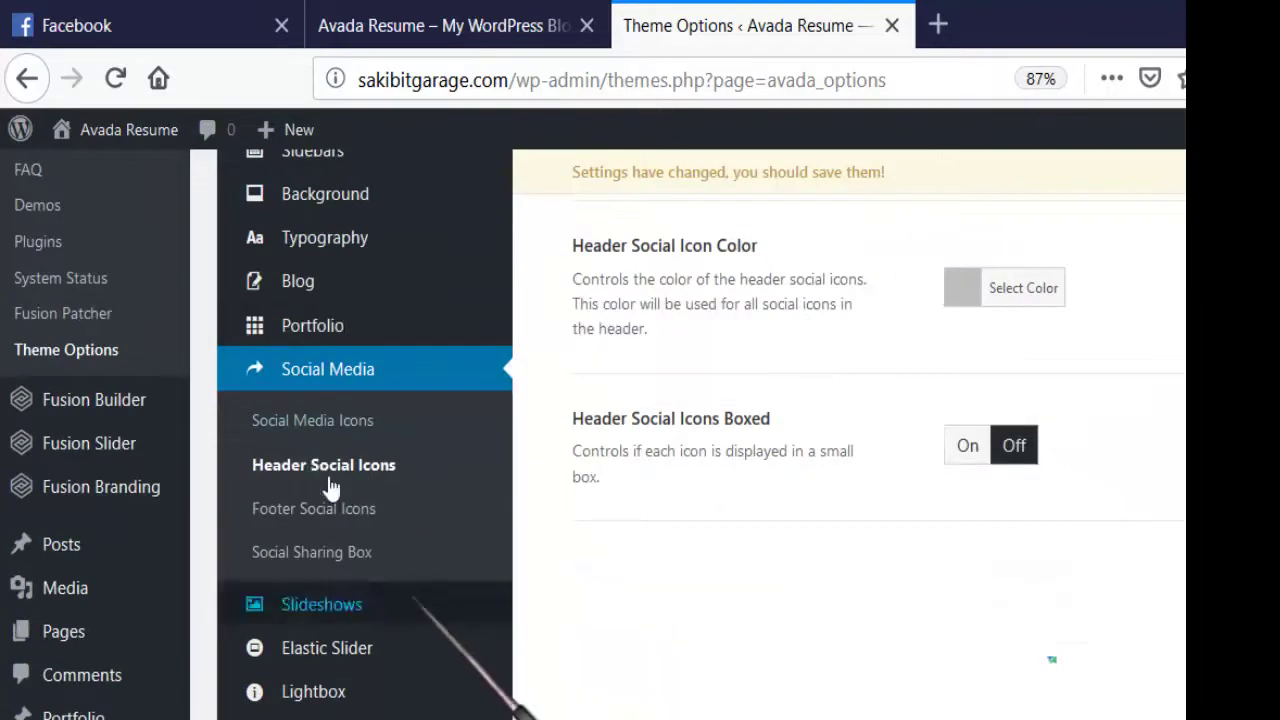
- Open the Slideshows settings, check the Home section of the live site for comparison, and return to the theme options
scroll(306, 480, "down", 2)
scroll(294, 477, "up", 2)
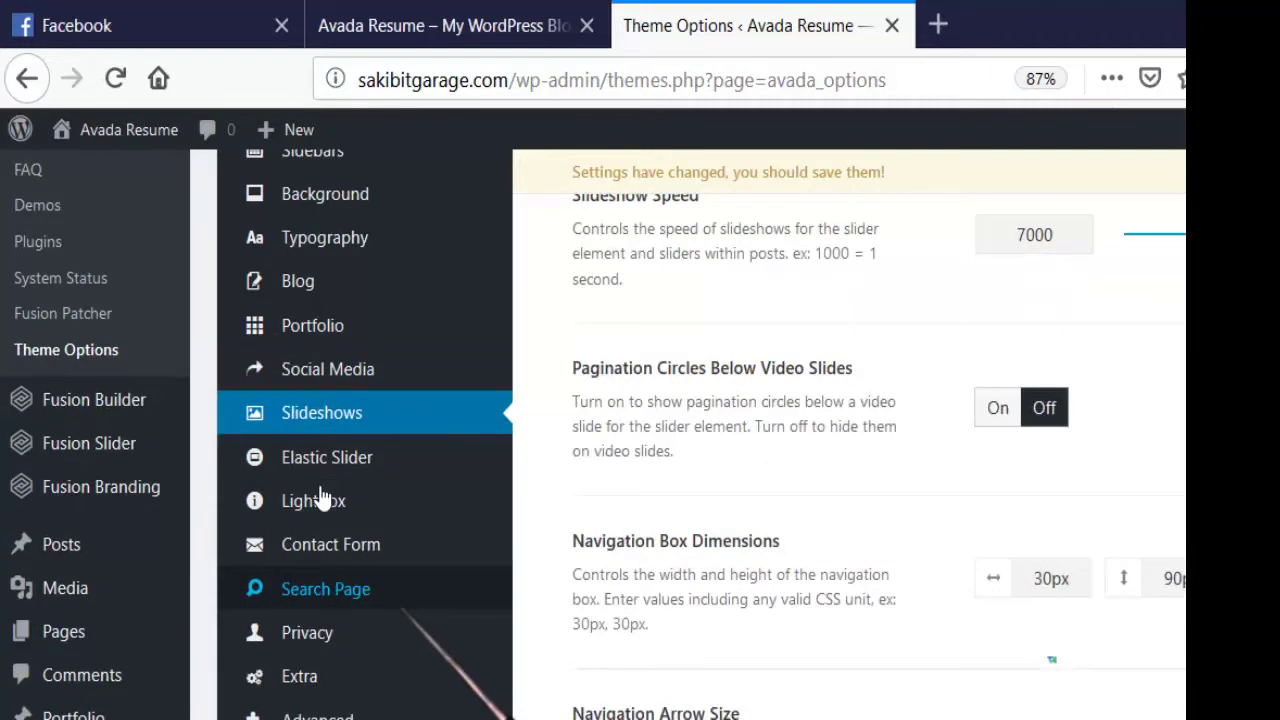
left_click(371, 23)
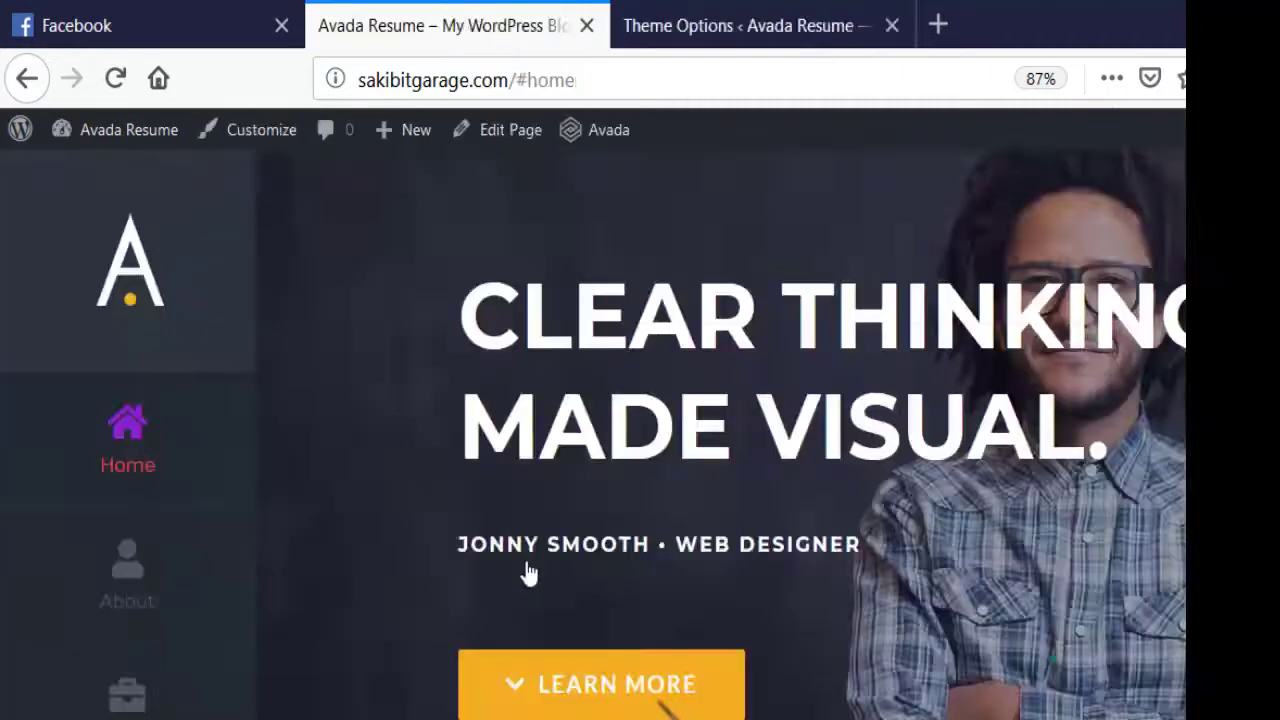
scroll(528, 571, "down", 10)
scroll(524, 560, "up", 10)
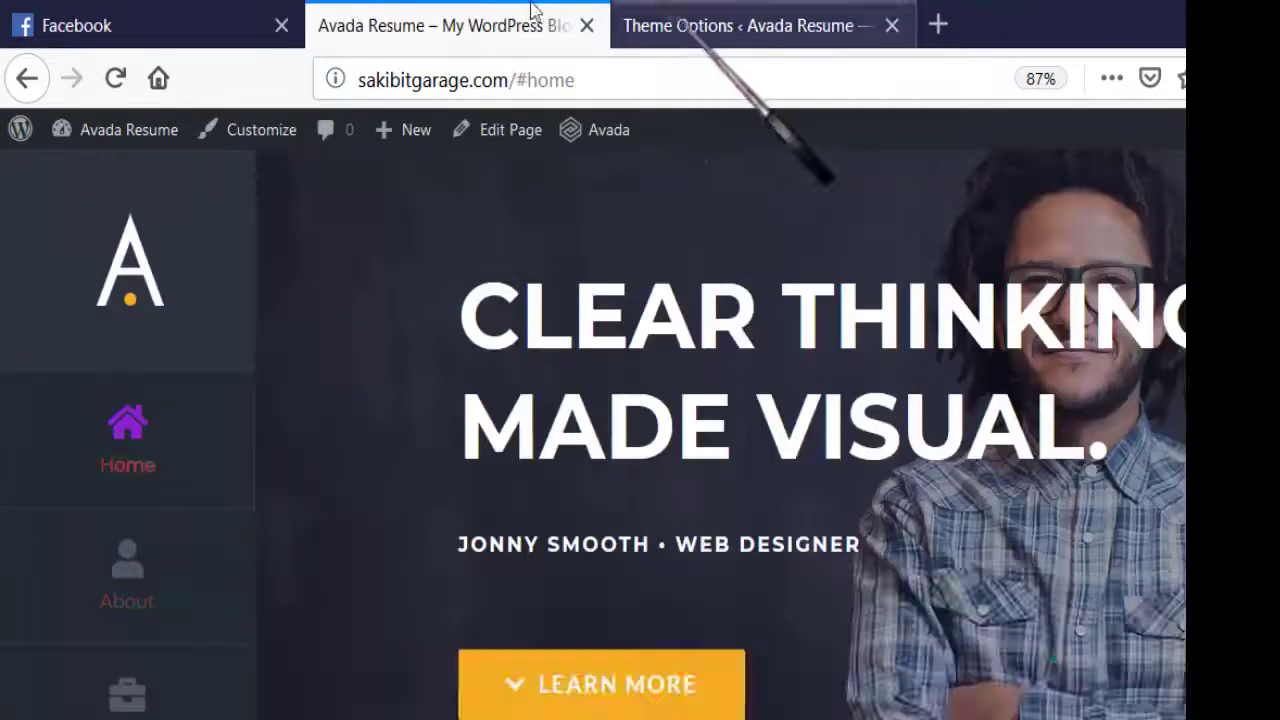
left_click(745, 25)
- Examine the Slideshows settings from posts slideshow images and autoplay down to navigation arrow size, along with the Fusion Slider and Slider Revolution entries
scroll(411, 568, "up", 2)
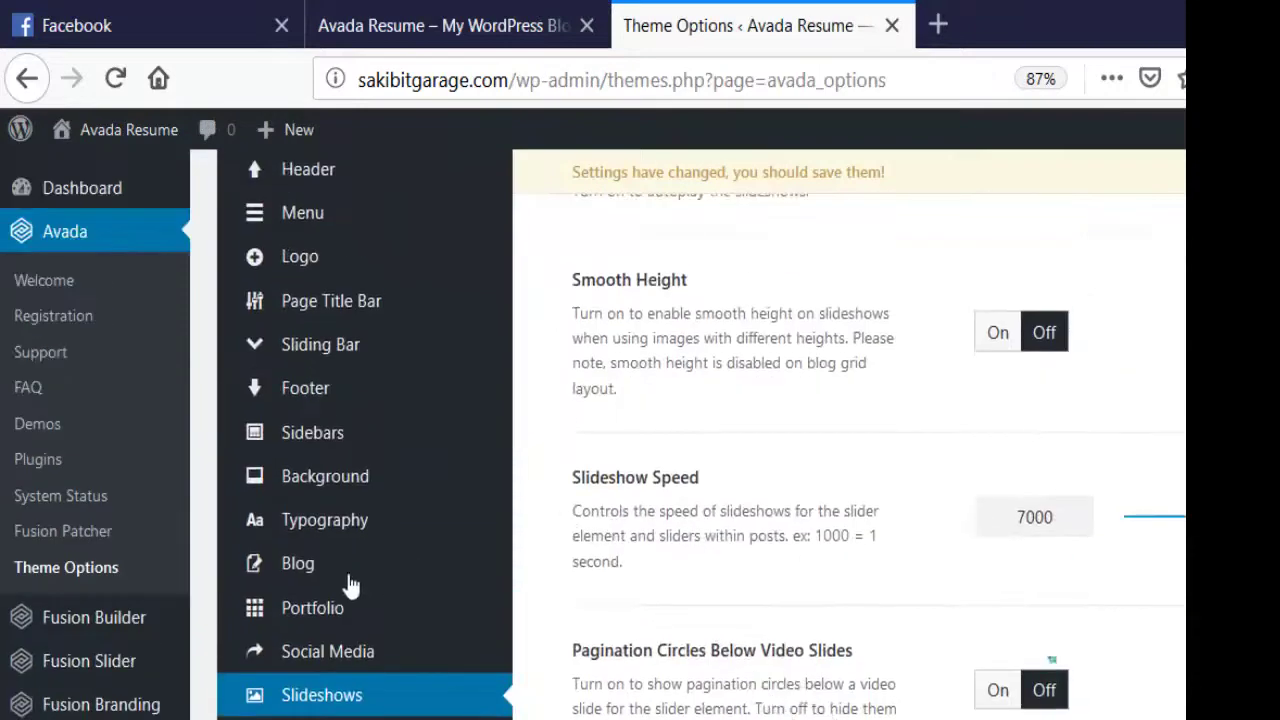
scroll(600, 466, "up", 5)
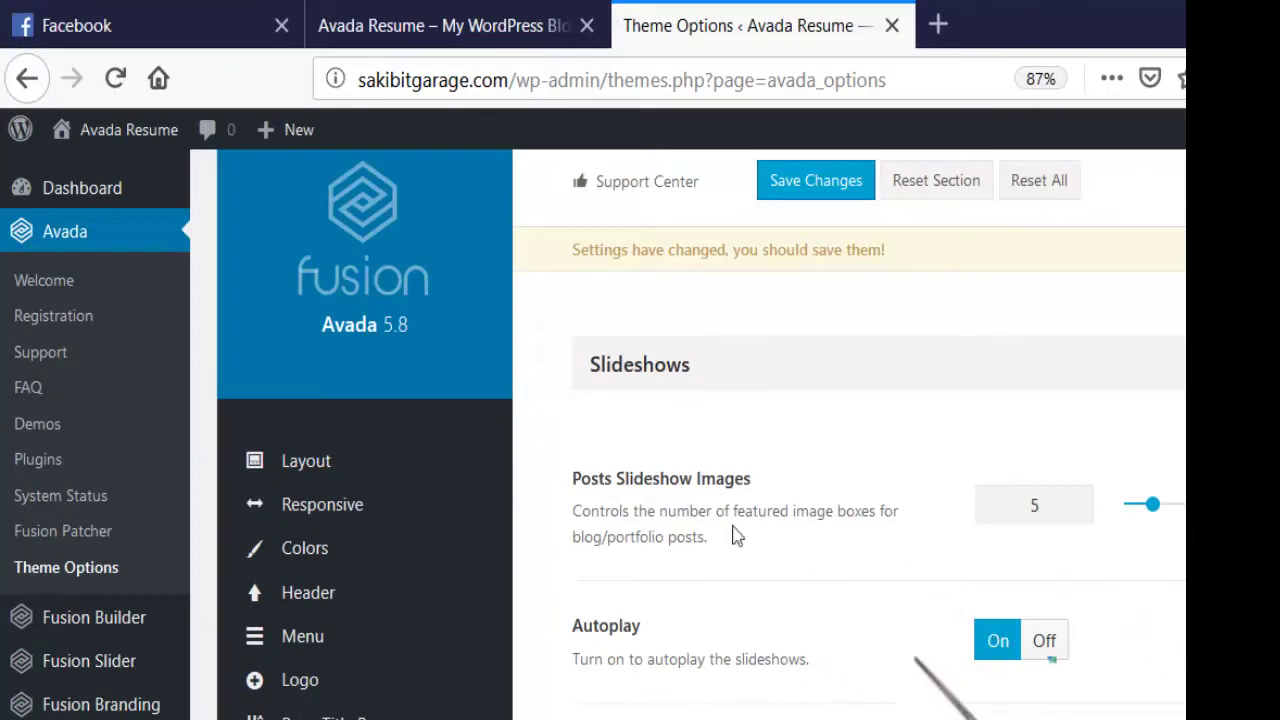
scroll(740, 520, "down", 8)
scroll(740, 500, "down", 2)
scroll(600, 480, "up", 5)
scroll(290, 485, "down", 1)
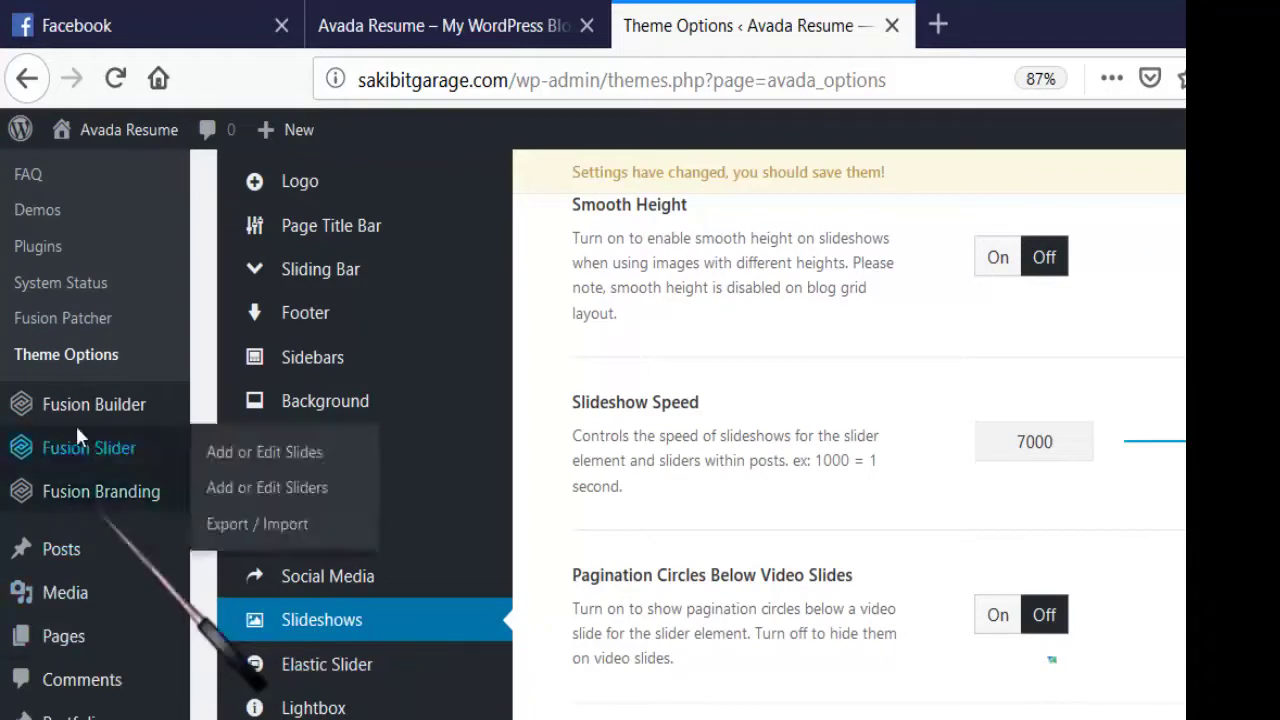
scroll(78, 610, "down", 4)
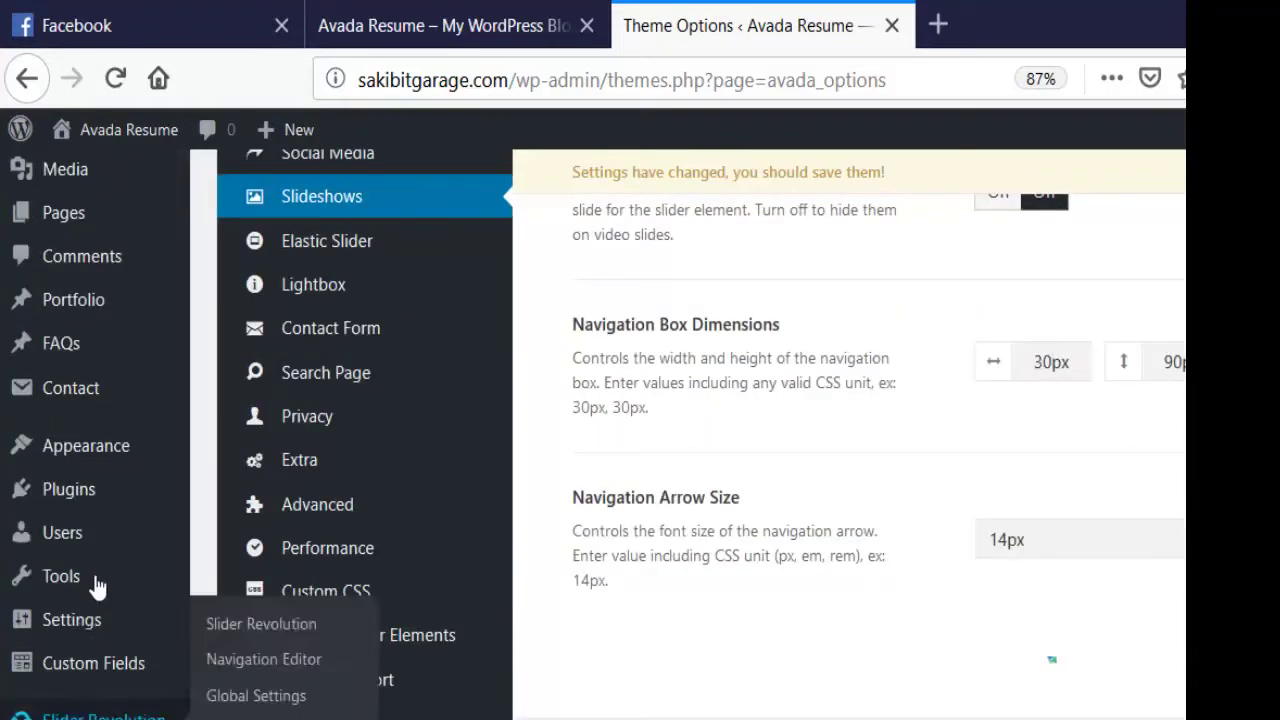
scroll(354, 497, "up", 3)
- Glance at the live home page once more and go over the slideshow speed, pagination and navigation settings
left_click(340, 10)
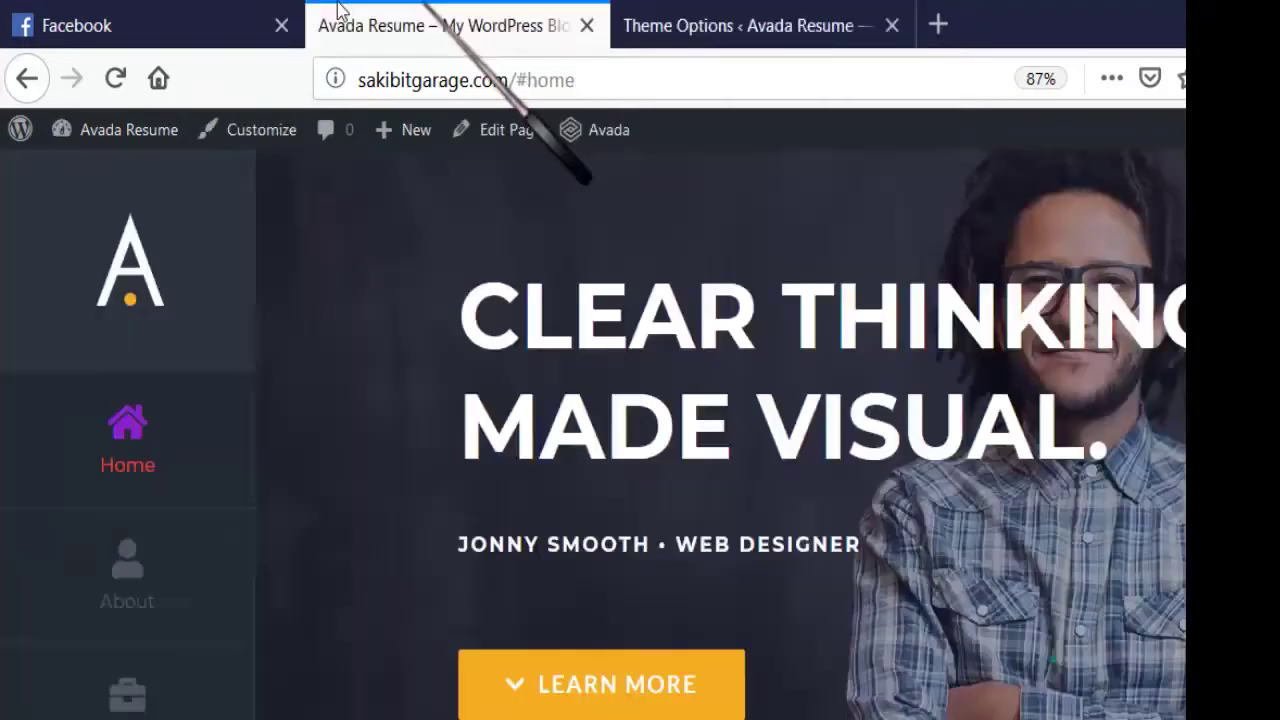
left_click(680, 22)
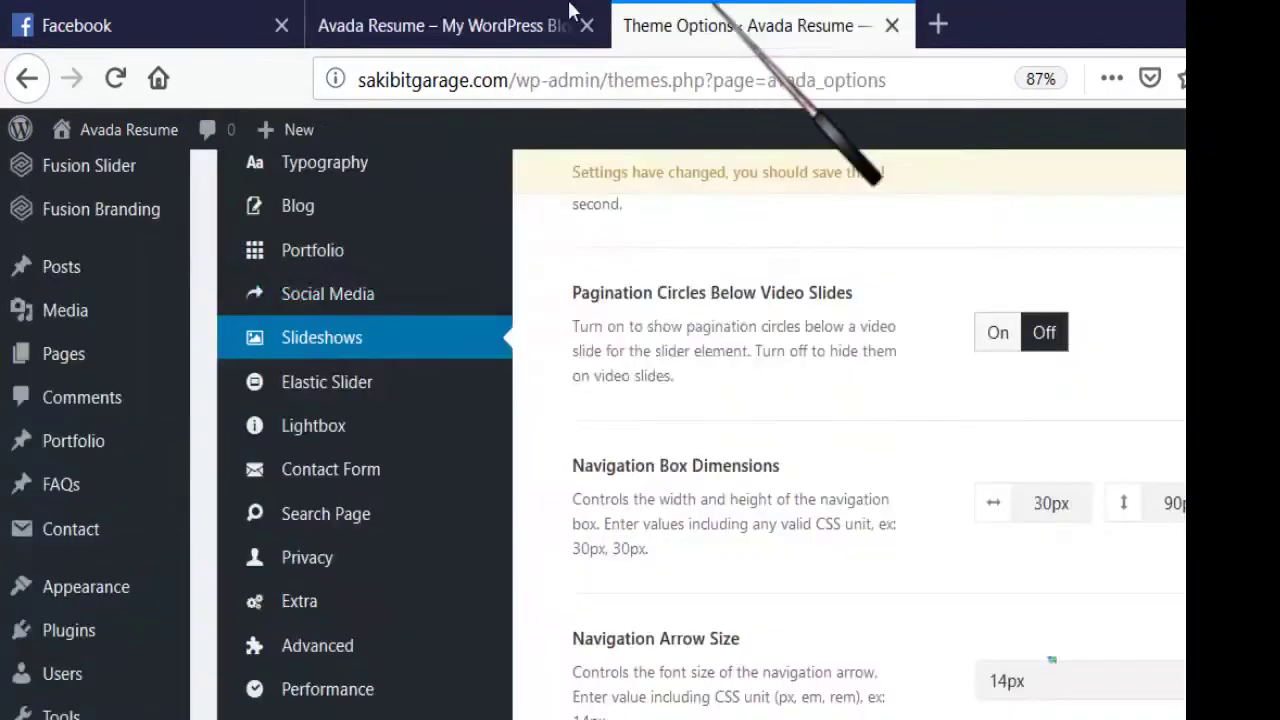
scroll(60, 595, "down", 2)
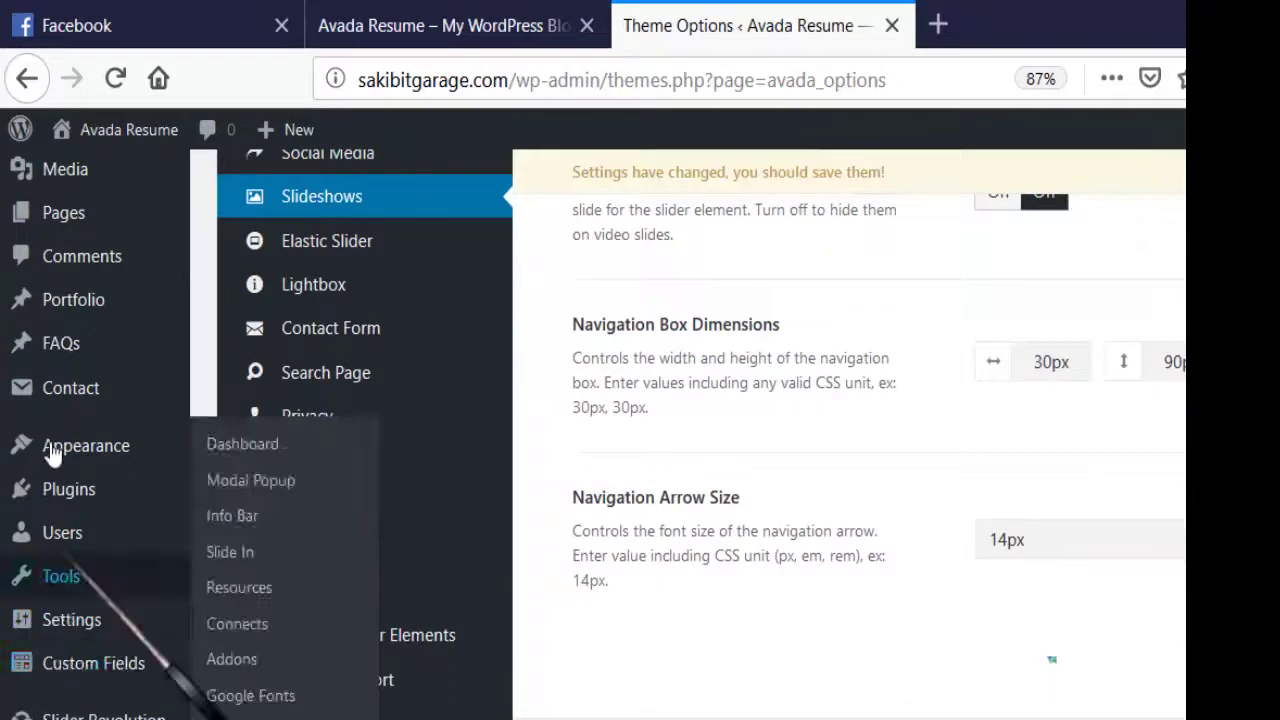
scroll(52, 452, "up", 8)
scroll(380, 500, "down", 2)
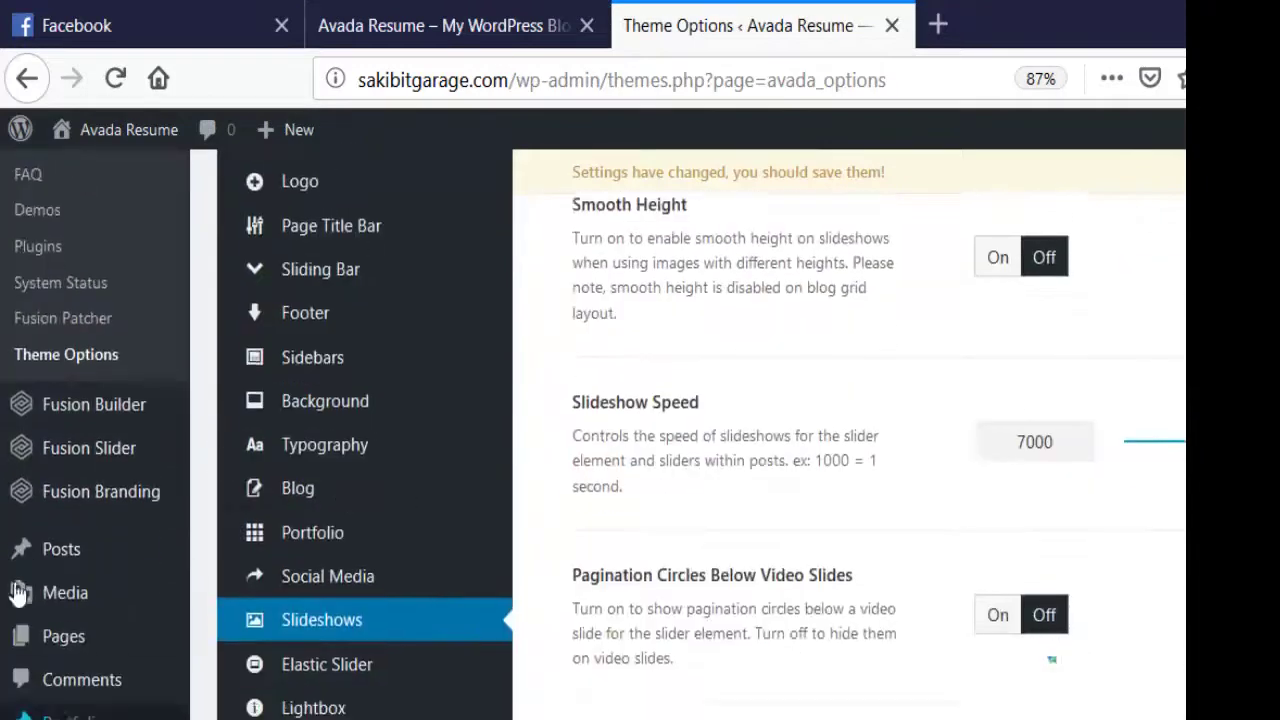
scroll(19, 598, "down", 2)
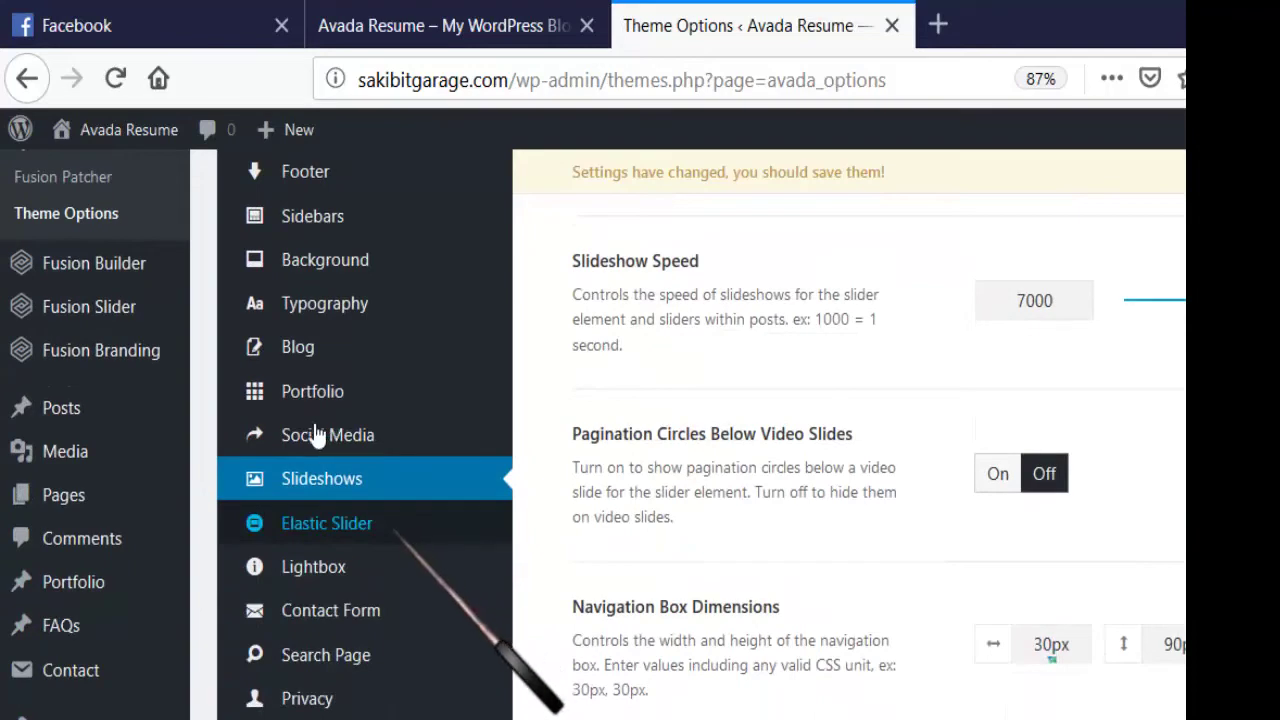
- Open the Elastic Slider settings, followed by the Lightbox settings for behavior, skin, thumbnails position and animation speed
left_click(394, 531)
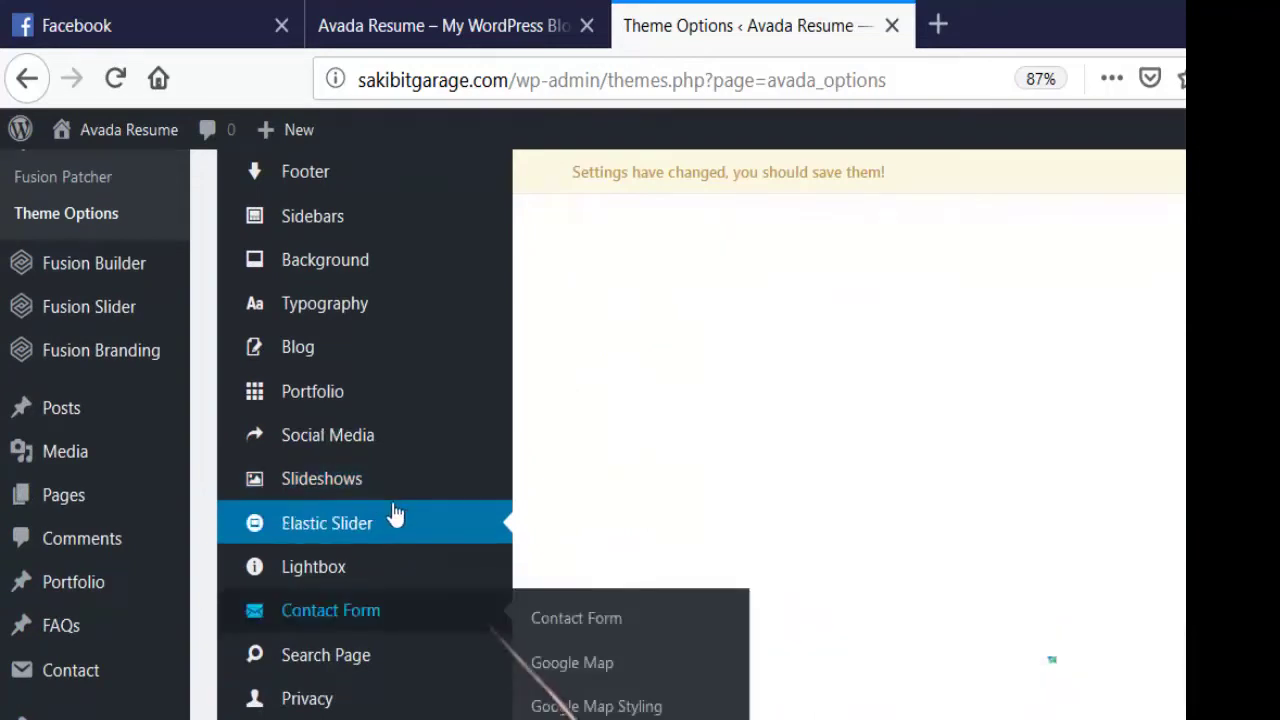
scroll(597, 471, "up", 4)
scroll(594, 480, "down", 4)
scroll(597, 485, "down", 3)
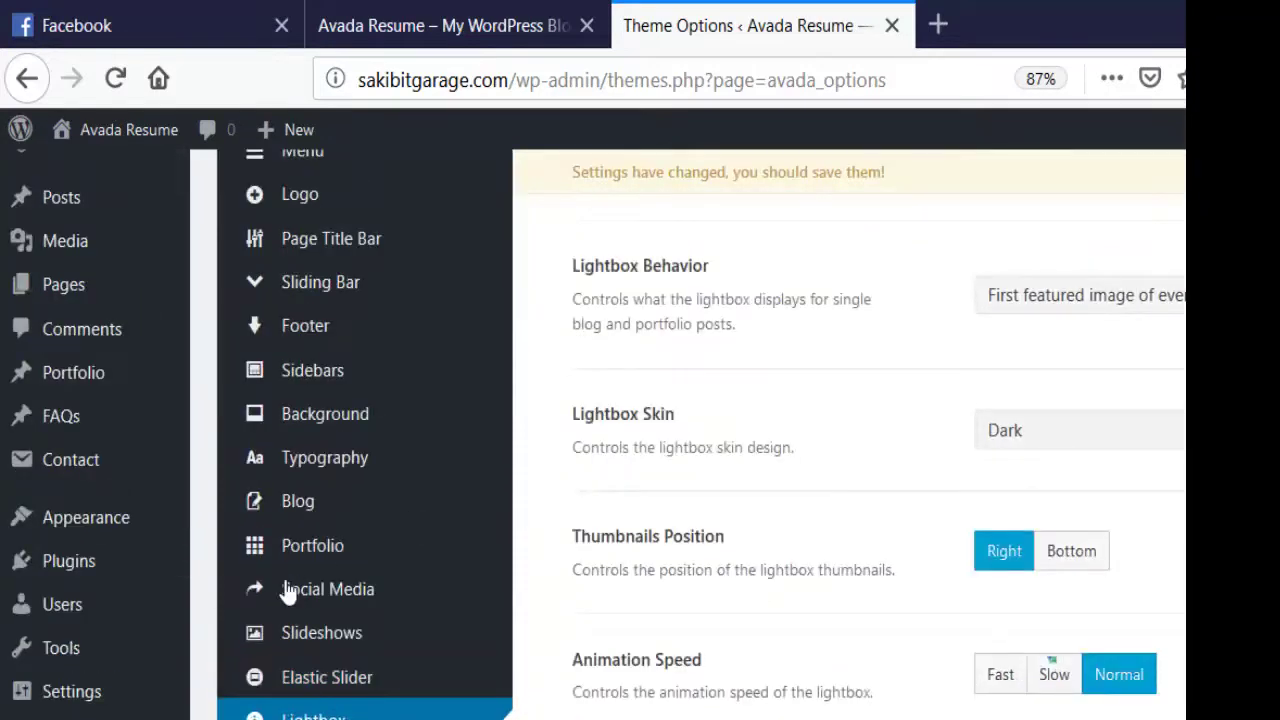
- Look through the work gallery and skill bars on the live page, and return to the Lightbox settings
scroll(590, 540, "down", 15)
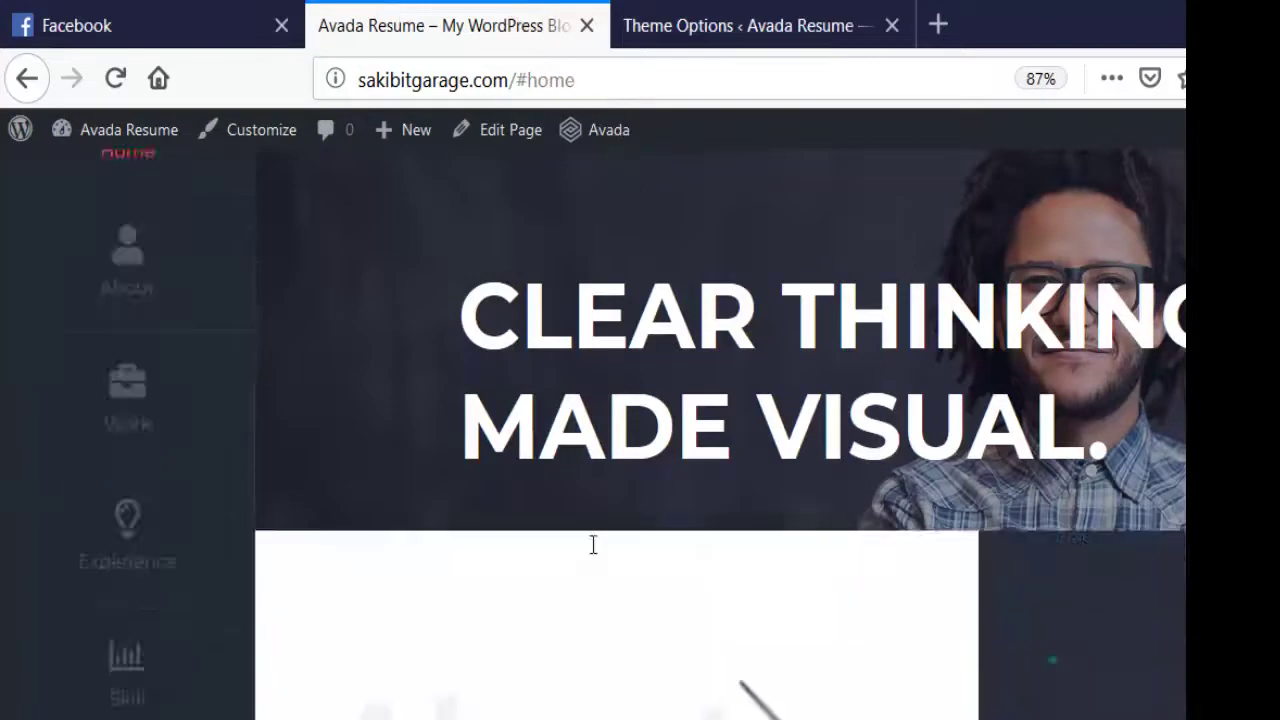
scroll(670, 568, "down", 15)
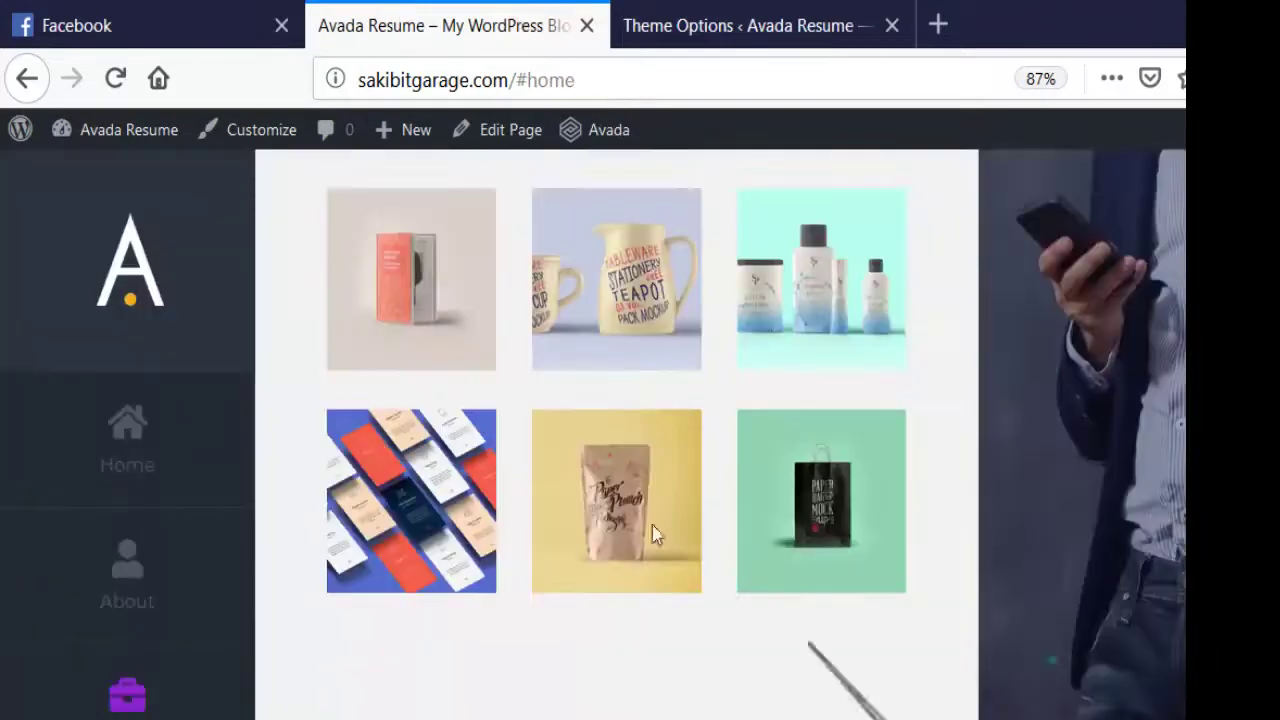
scroll(768, 598, "down", 5)
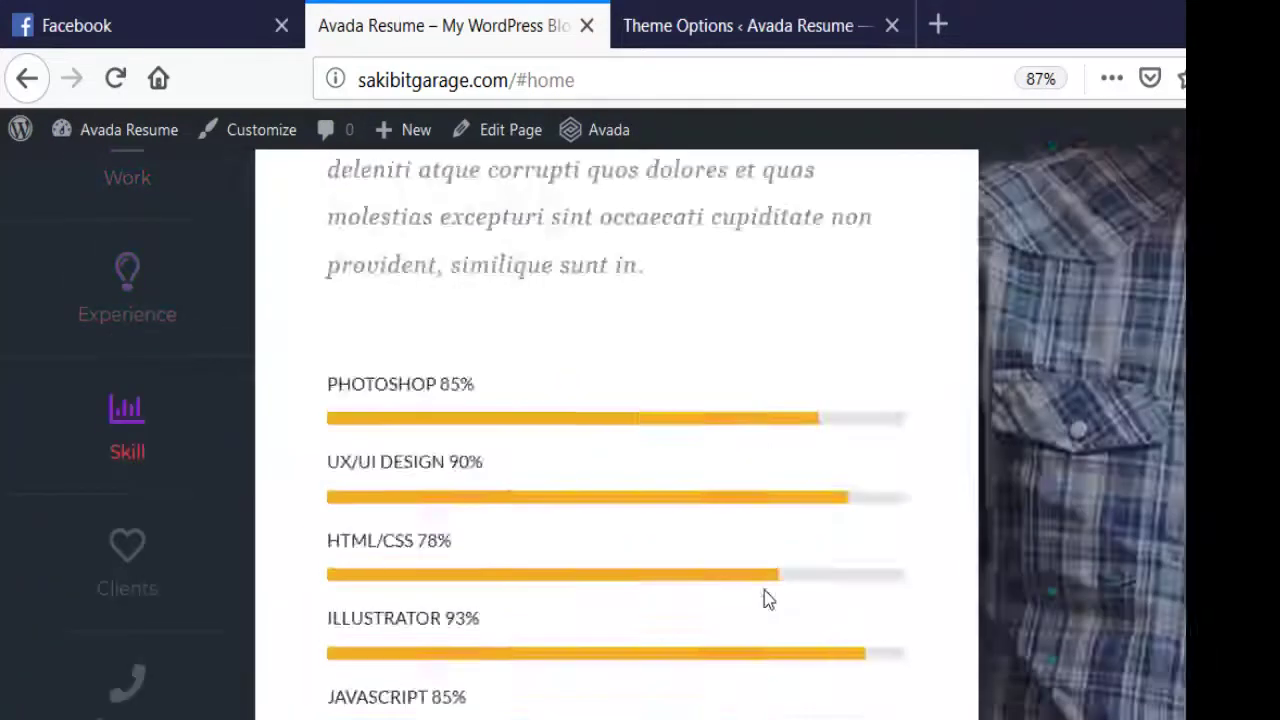
scroll(651, 508, "up", 4)
left_click(645, 28)
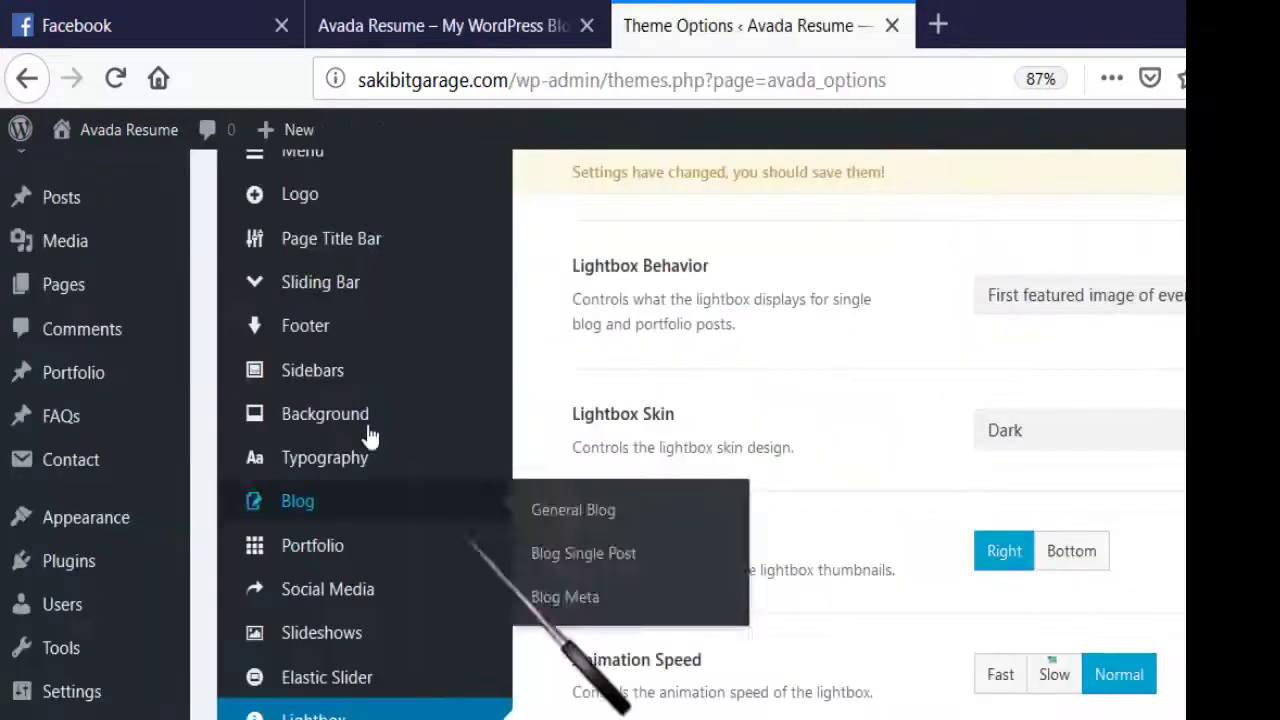
scroll(360, 520, "down", 4)
scroll(310, 530, "up", 3)
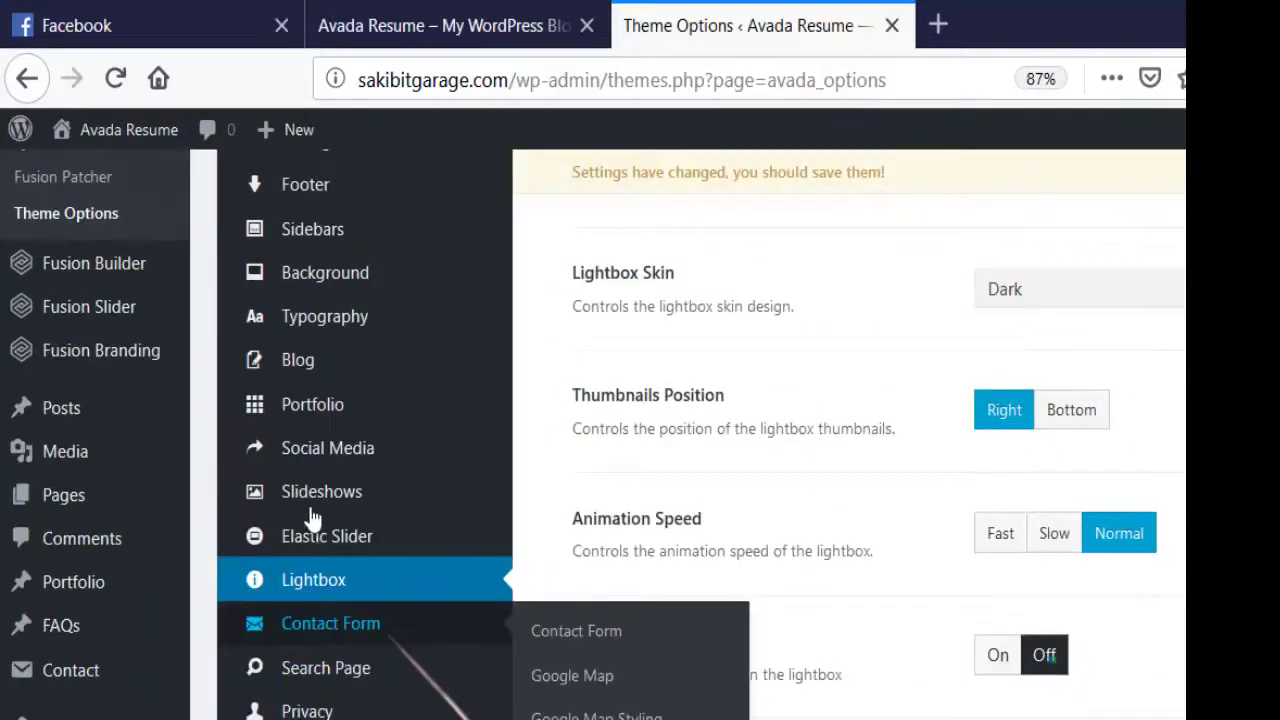
- Switch to the live site and bring up the Contact section of the home page
left_click(322, 17)
scroll(68, 660, "down", 5)
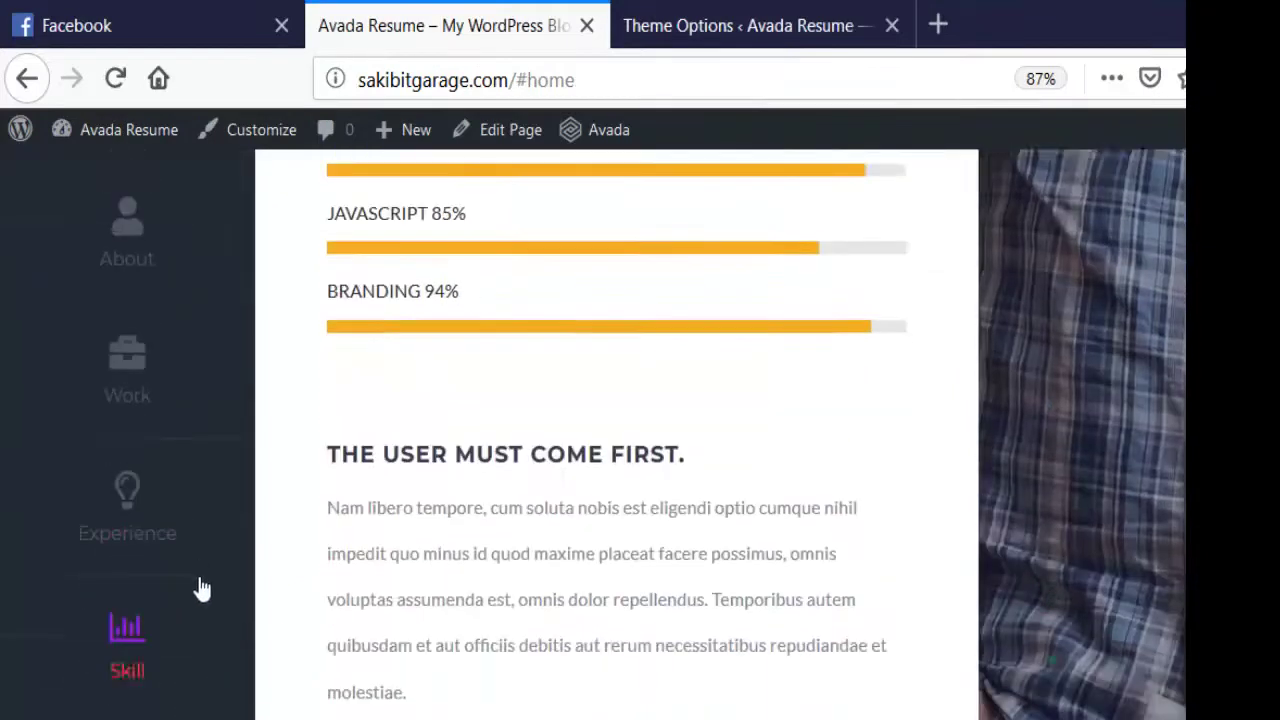
scroll(118, 566, "down", 2)
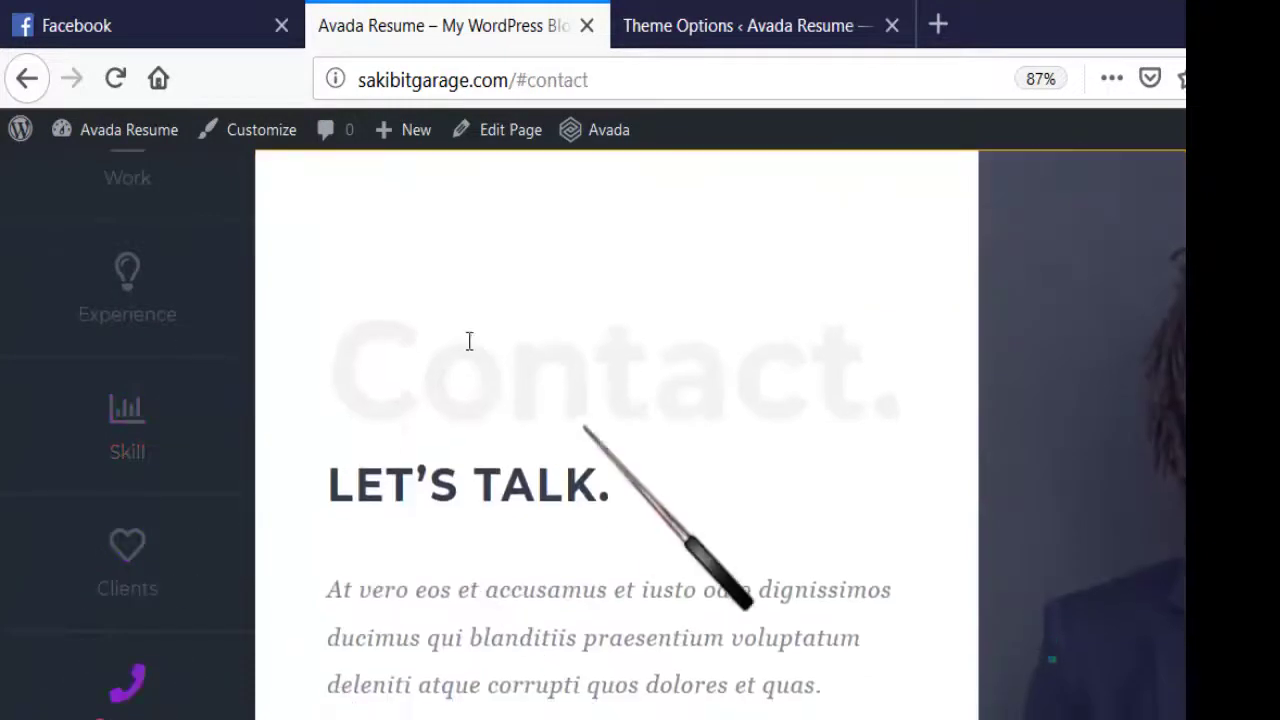
- Look over the live contact form, and go through the Contact Form theme options for email address, comment position, privacy box and ReCaptcha
scroll(469, 340, "down", 4)
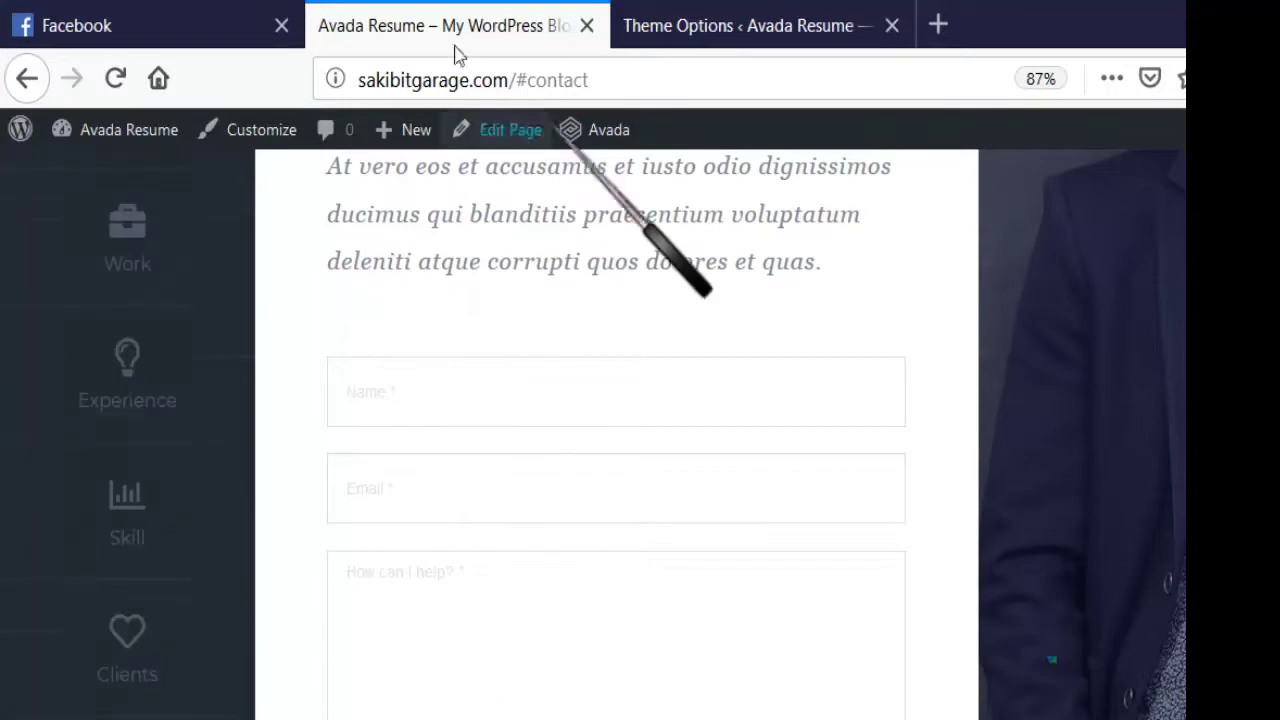
left_click(715, 25)
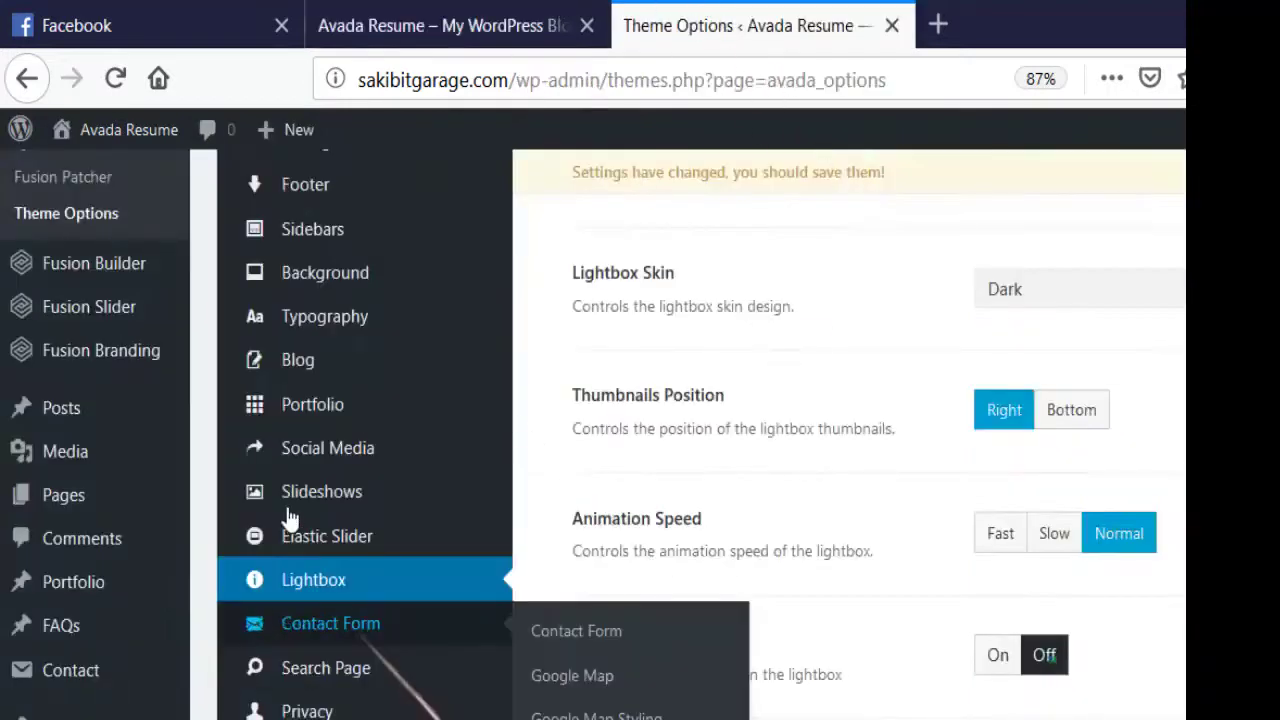
left_click(325, 623)
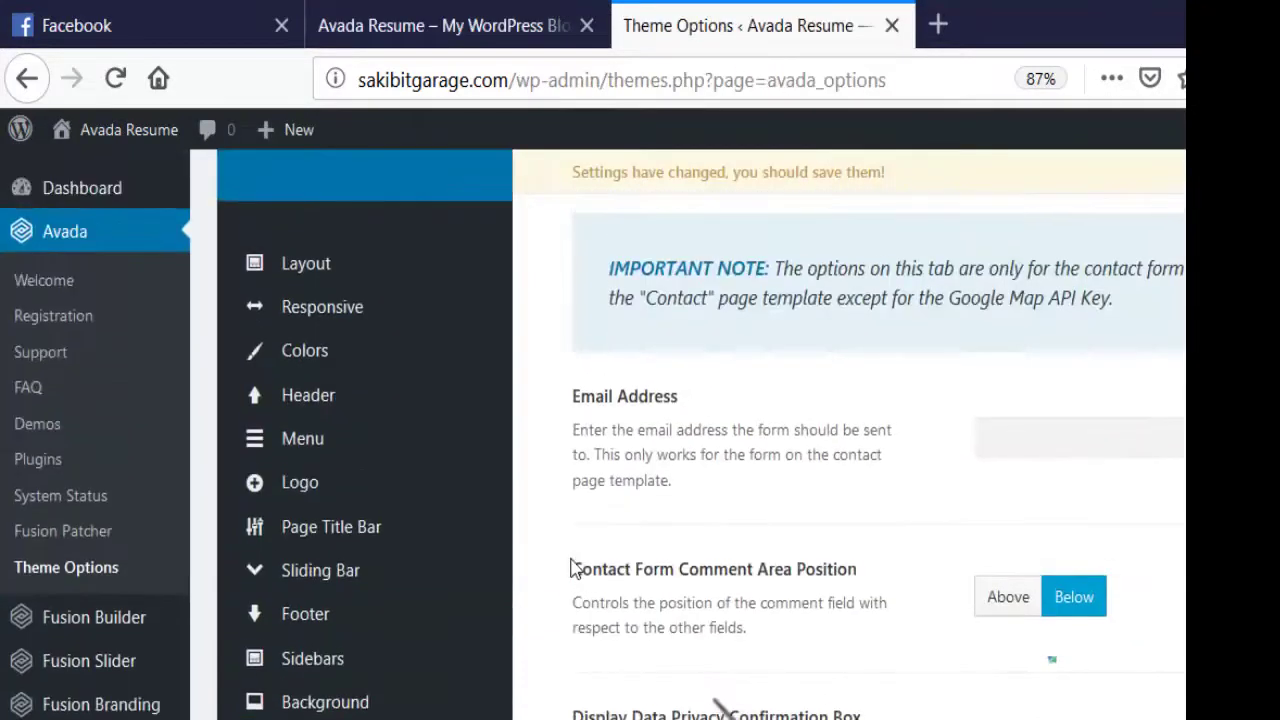
scroll(572, 568, "down", 3)
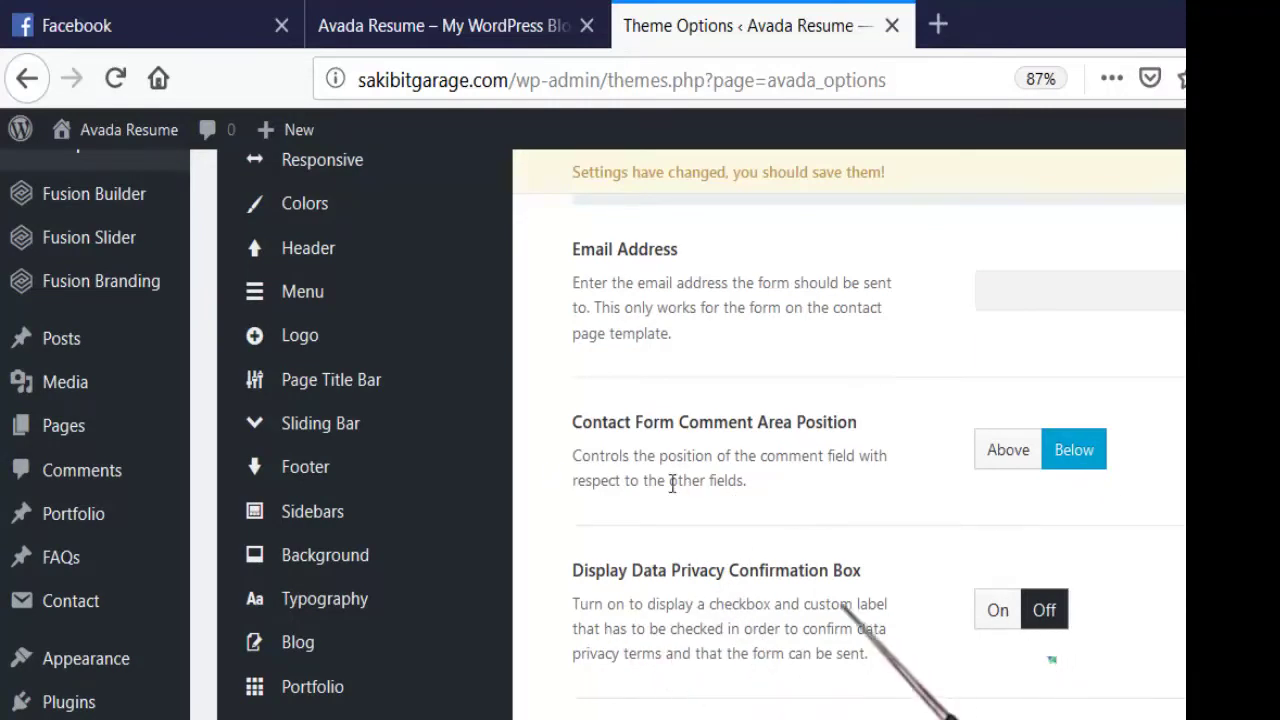
scroll(670, 478, "down", 3)
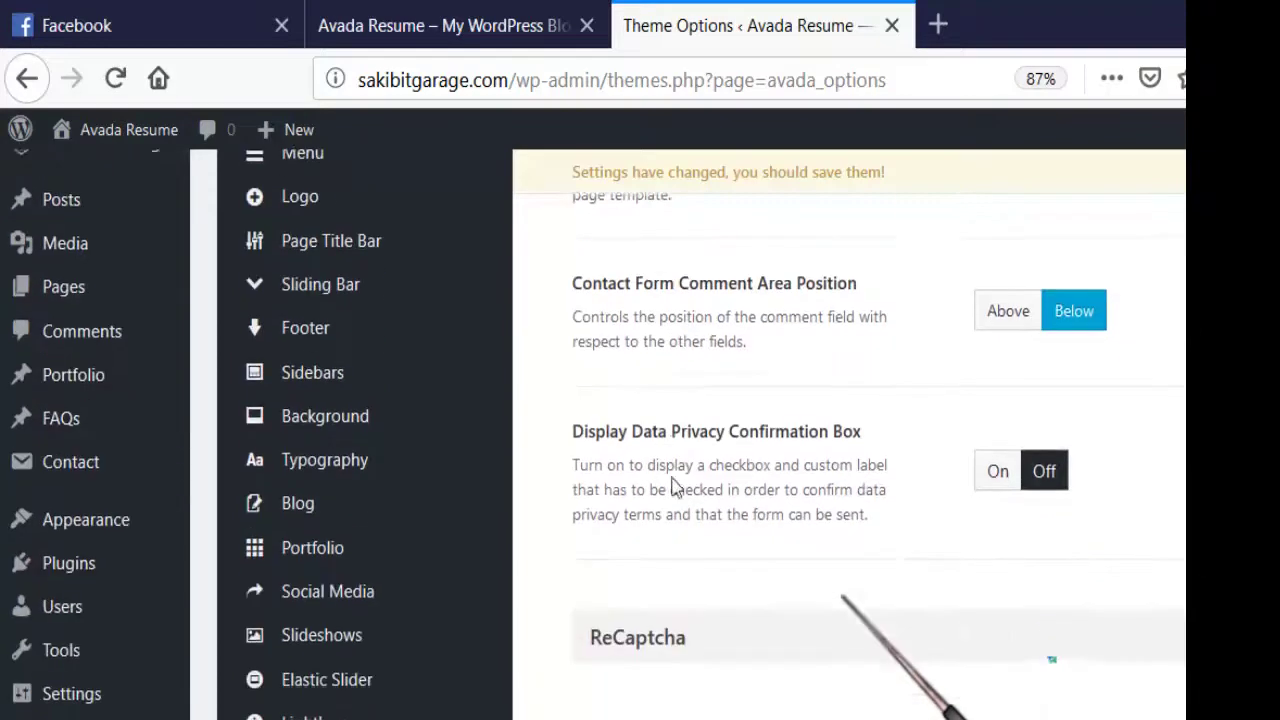
scroll(720, 571, "down", 3)
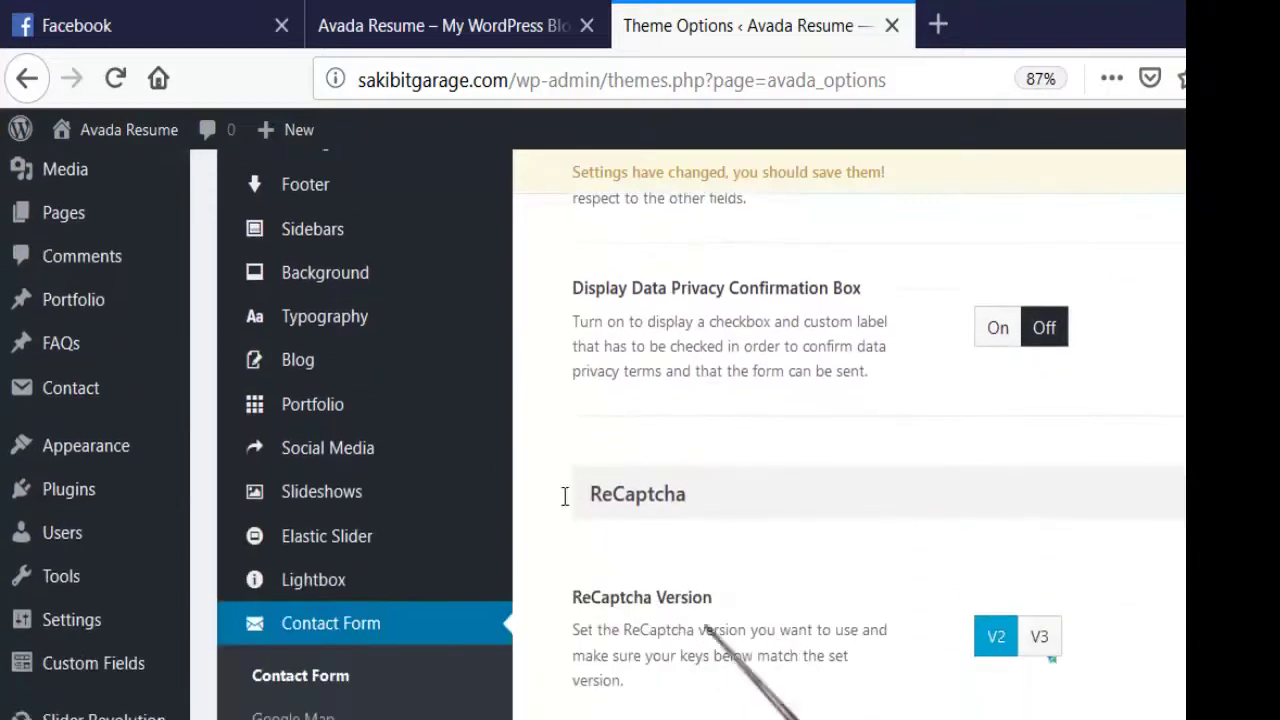
scroll(792, 535, "down", 3)
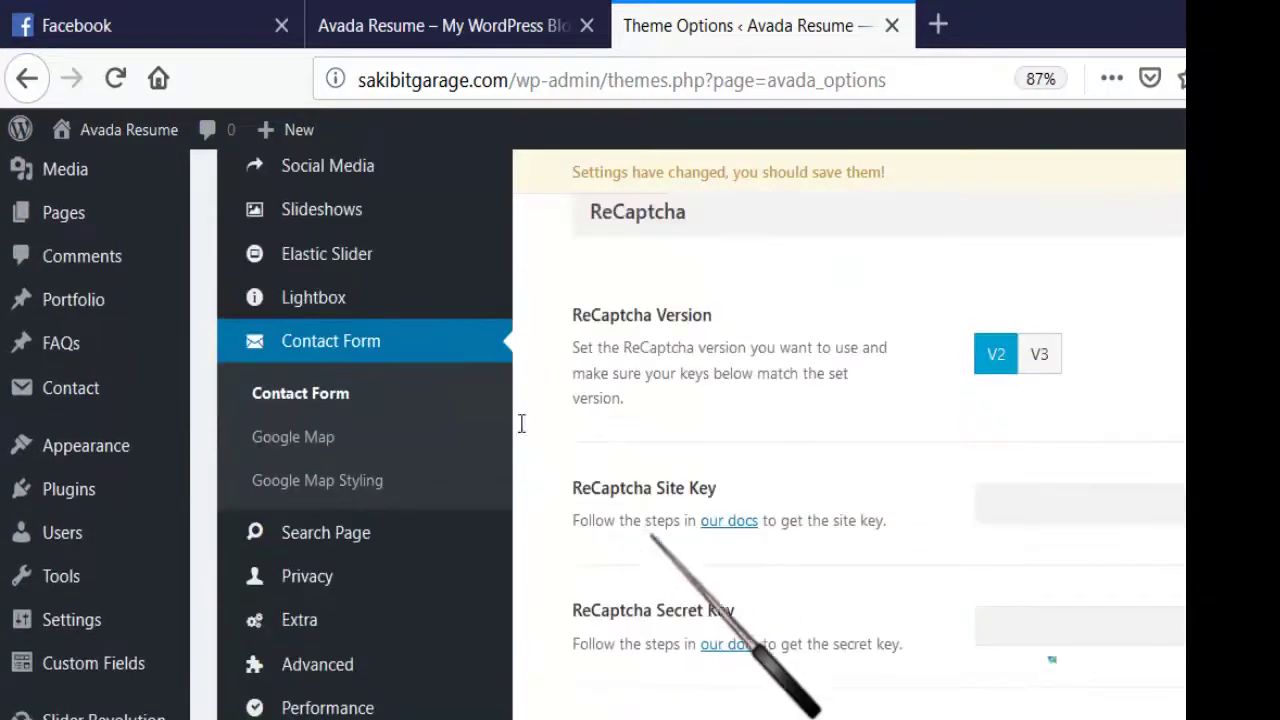
scroll(603, 540, "down", 2)
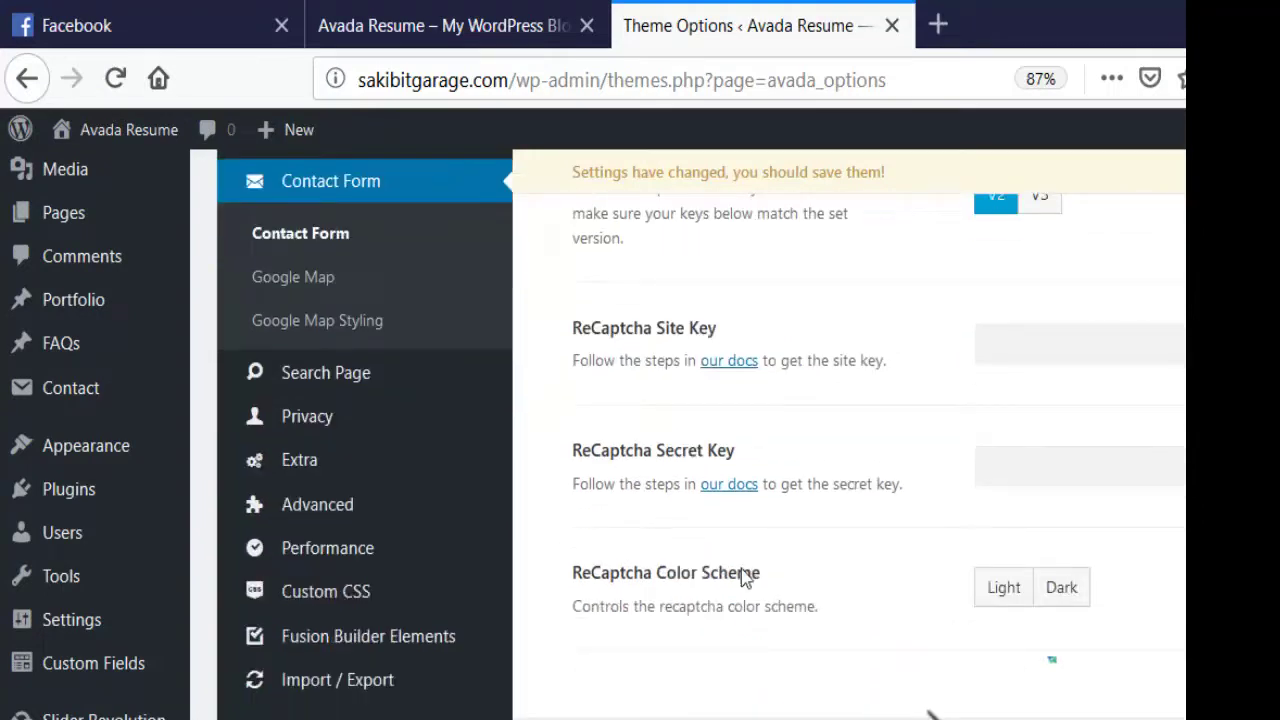
- Compare the live Contact section from its submit button up to its heading, and return to the ReCaptcha settings
left_click(440, 18)
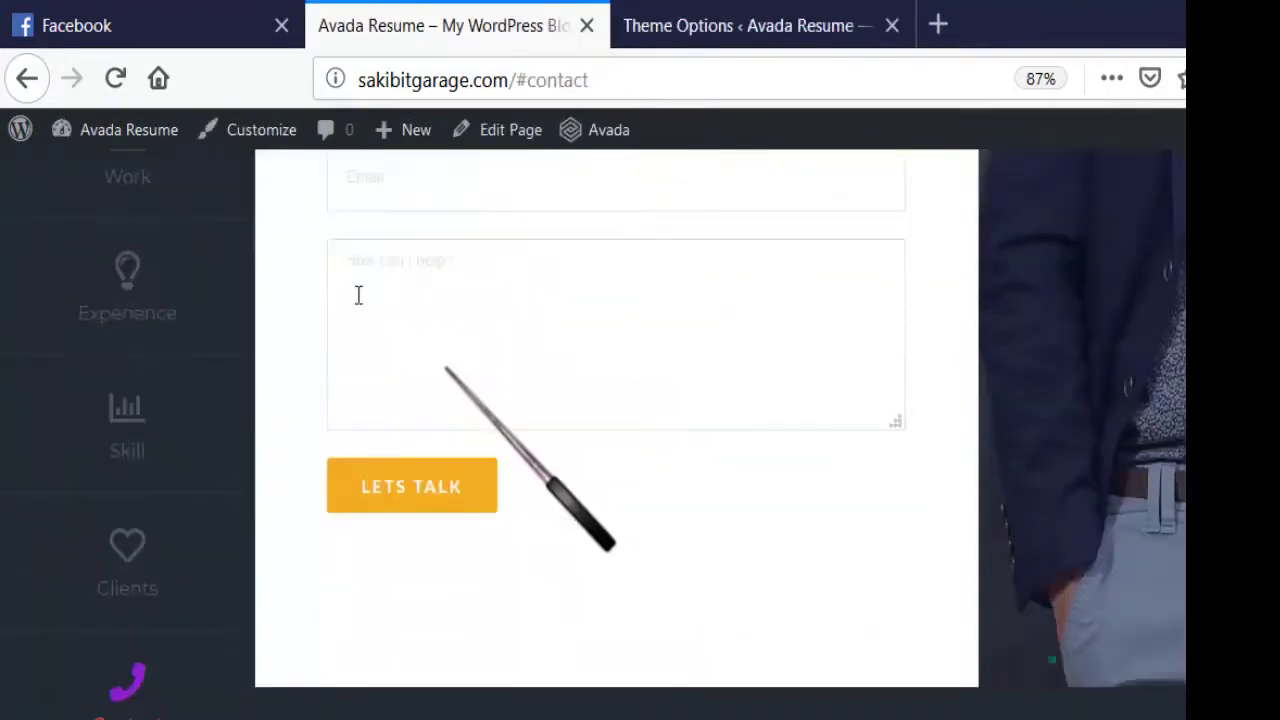
scroll(340, 406, "up", 6)
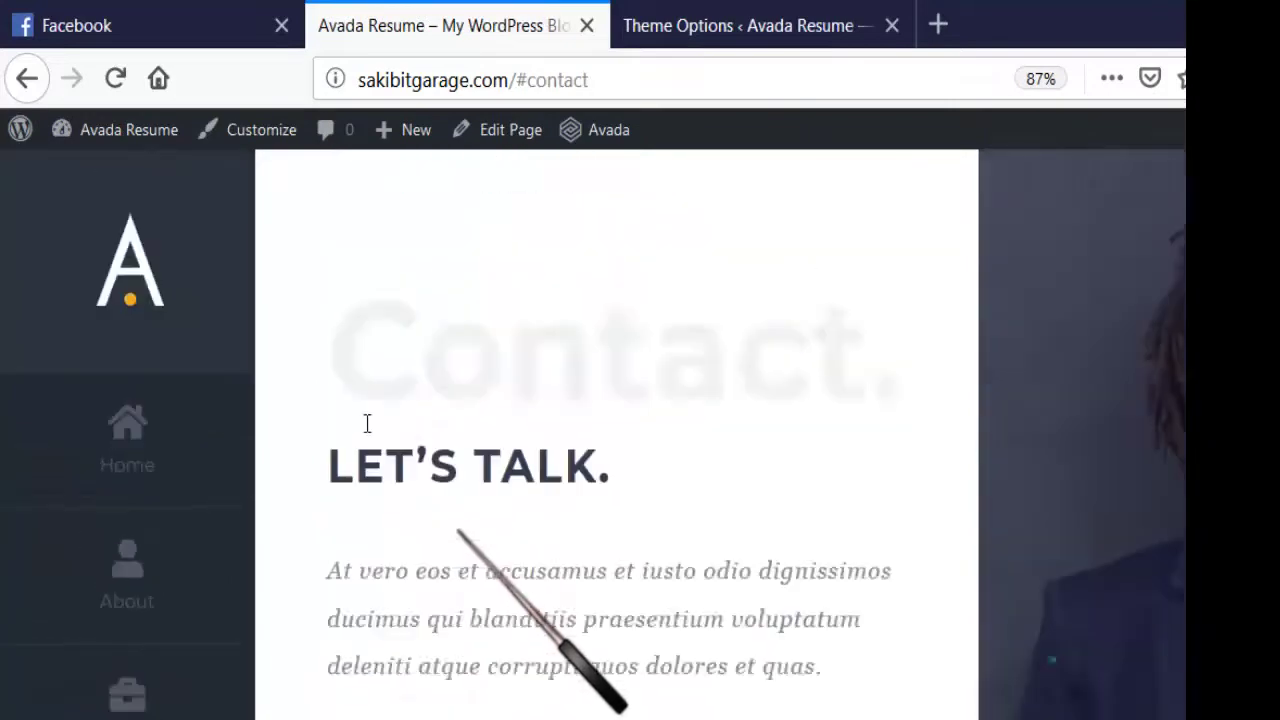
left_click(748, 25)
scroll(827, 432, "up", 2)
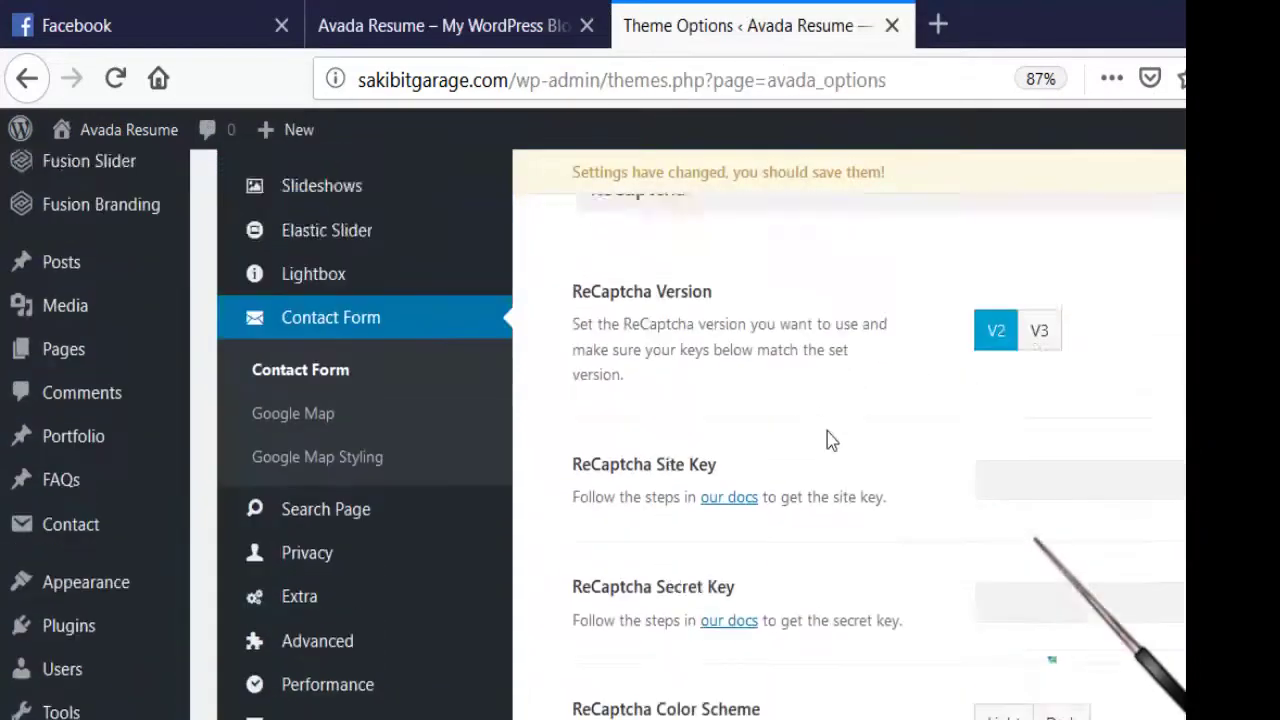
scroll(827, 440, "up", 3)
scroll(771, 460, "down", 3)
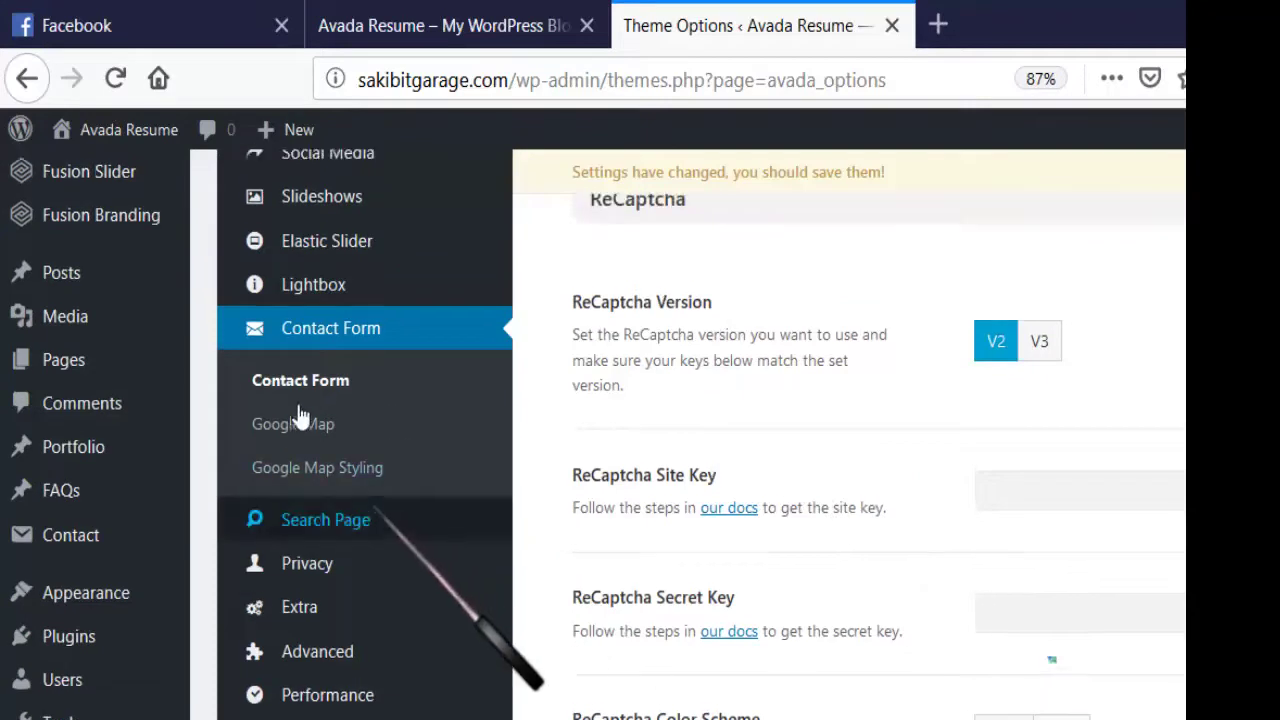
- Open the Google Map settings of the contact form and review address, map type, dimensions, top margin, zoom level and address pin
scroll(298, 415, "up", 3)
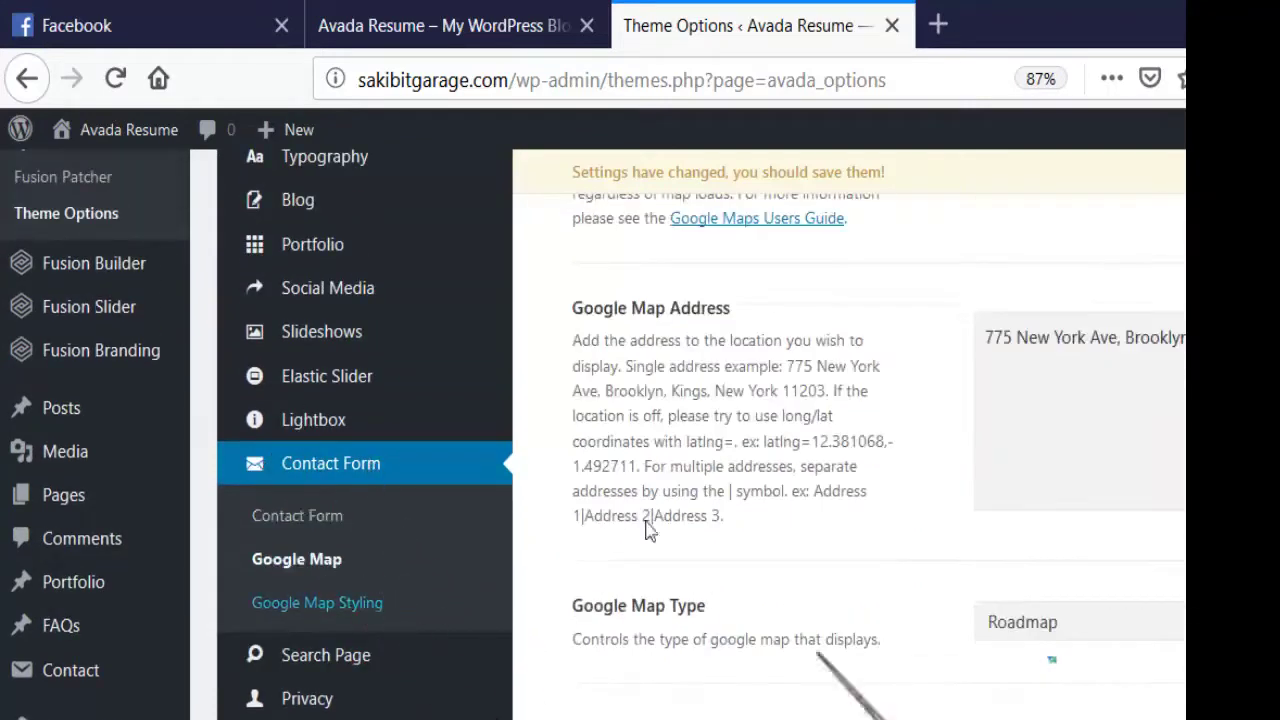
scroll(655, 528, "down", 8)
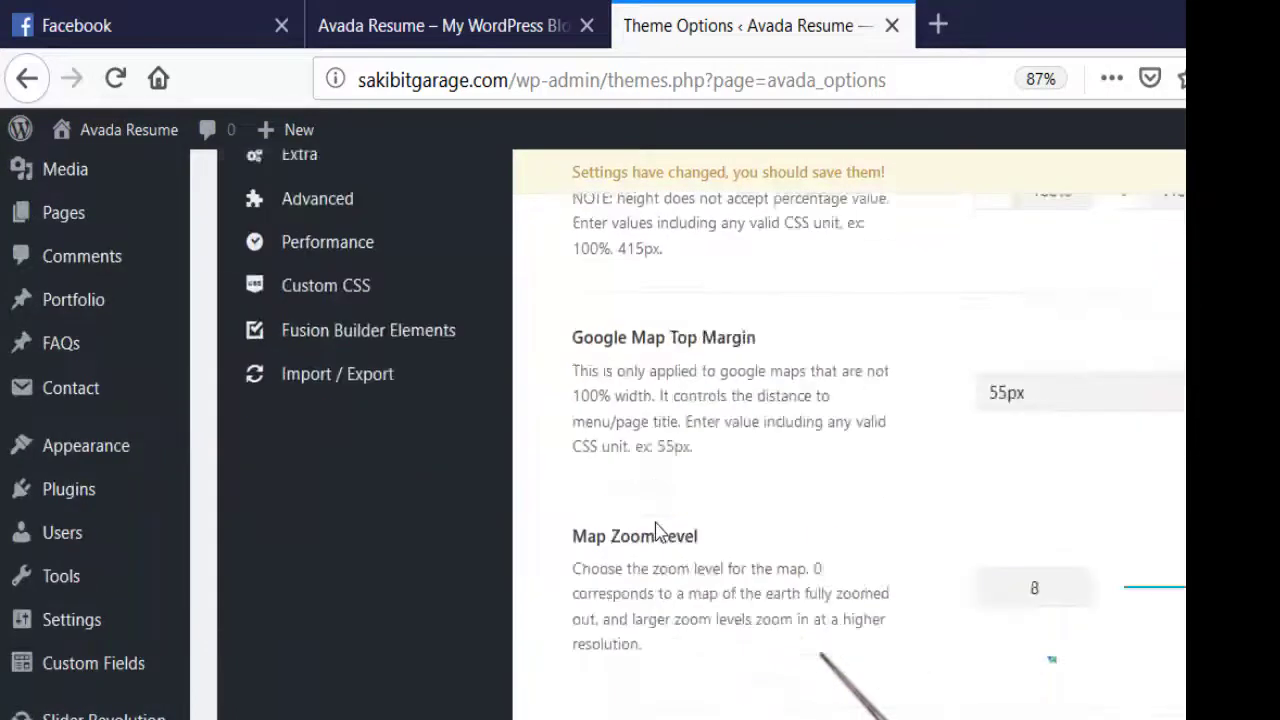
scroll(655, 528, "down", 8)
scroll(664, 444, "up", 5)
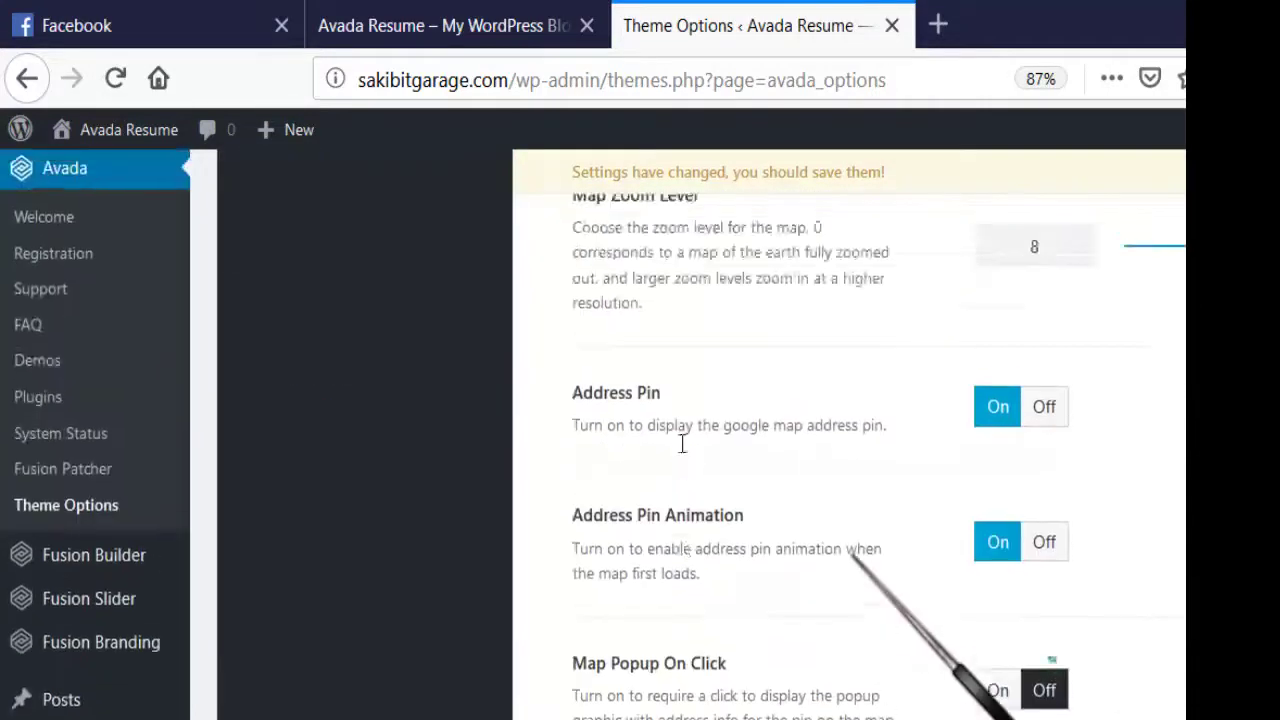
scroll(682, 444, "up", 10)
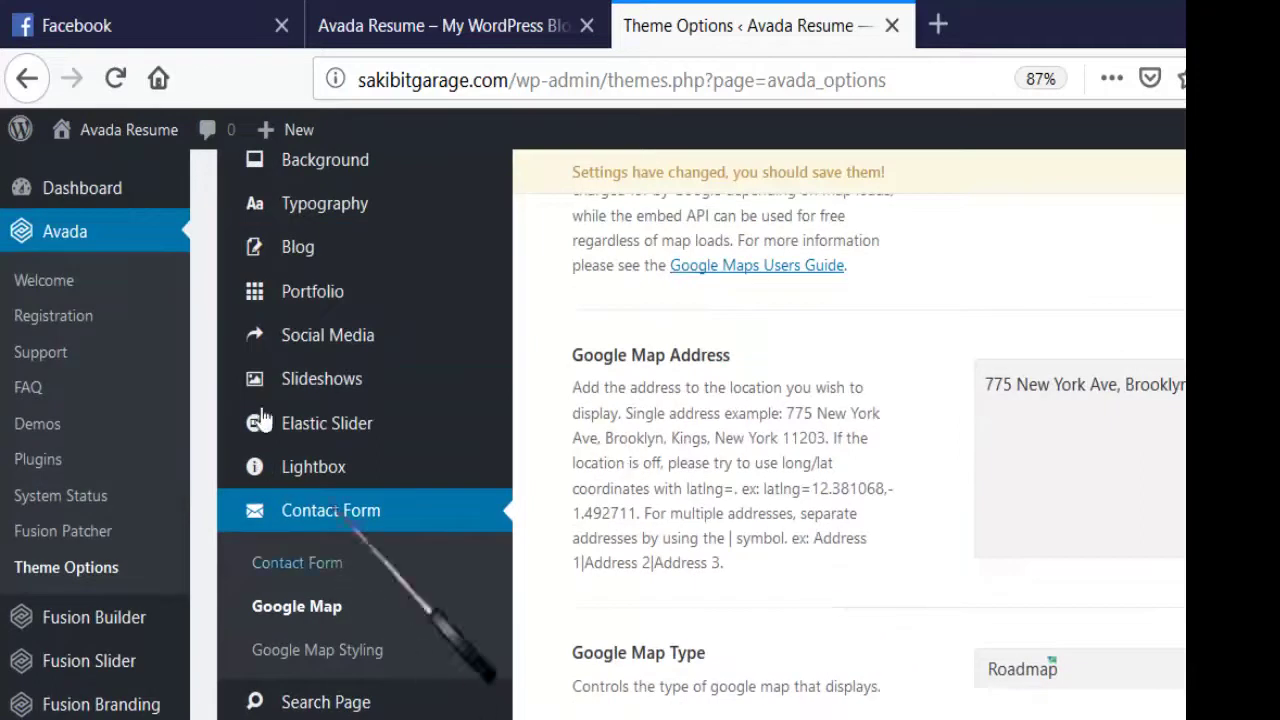
- Glance at the live Contact section again and look through the remaining theme option categories down to Import / Export
left_click(330, 8)
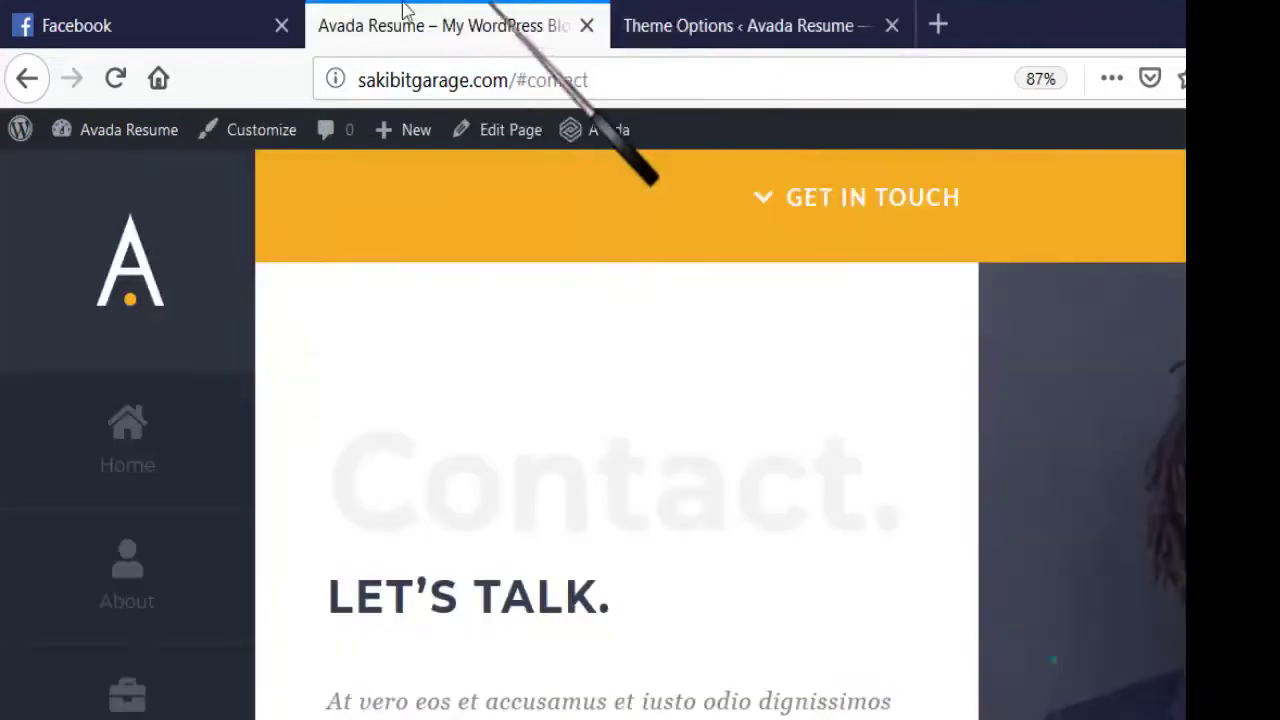
left_click(700, 25)
scroll(300, 420, "down", 3)
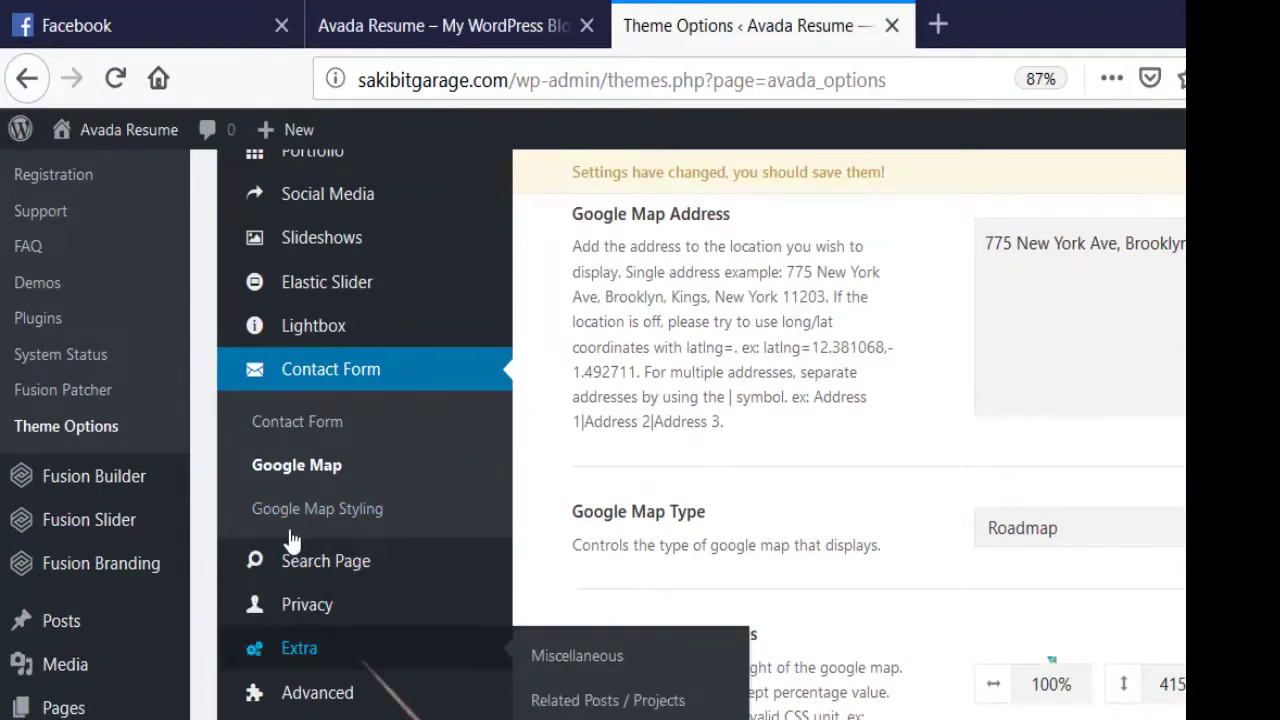
scroll(290, 540, "down", 3)
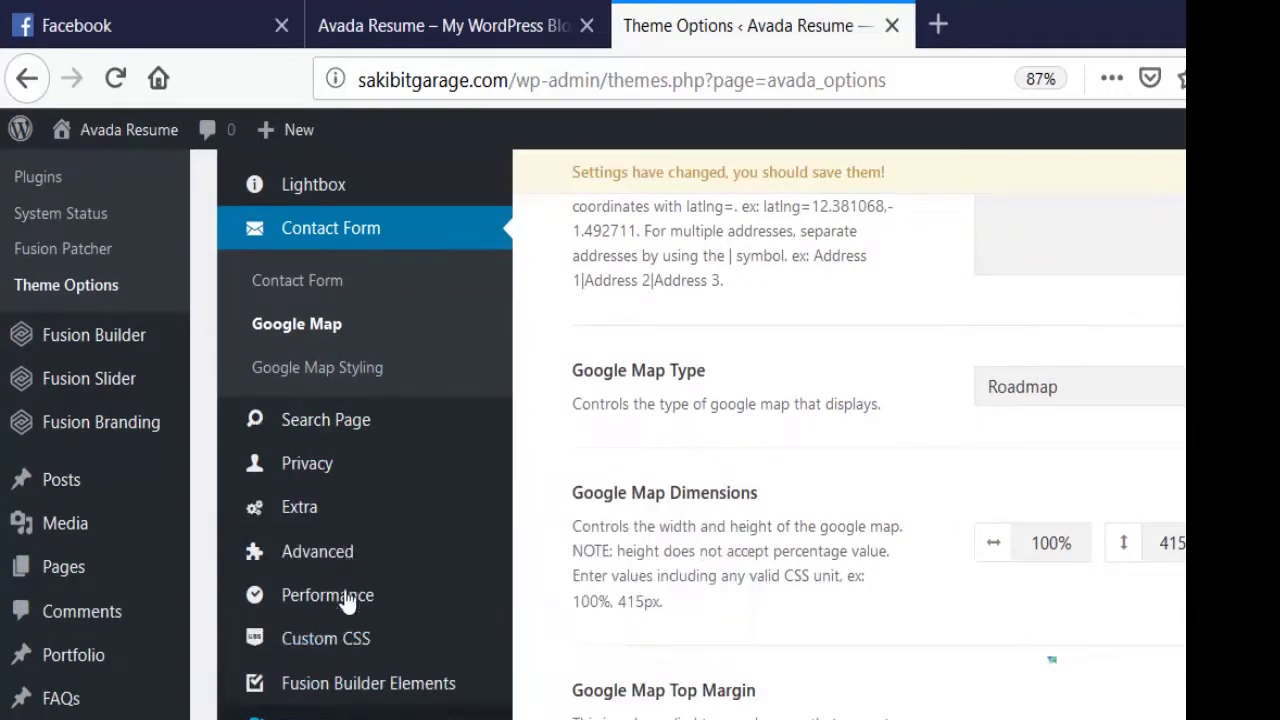
scroll(295, 493, "up", 10)
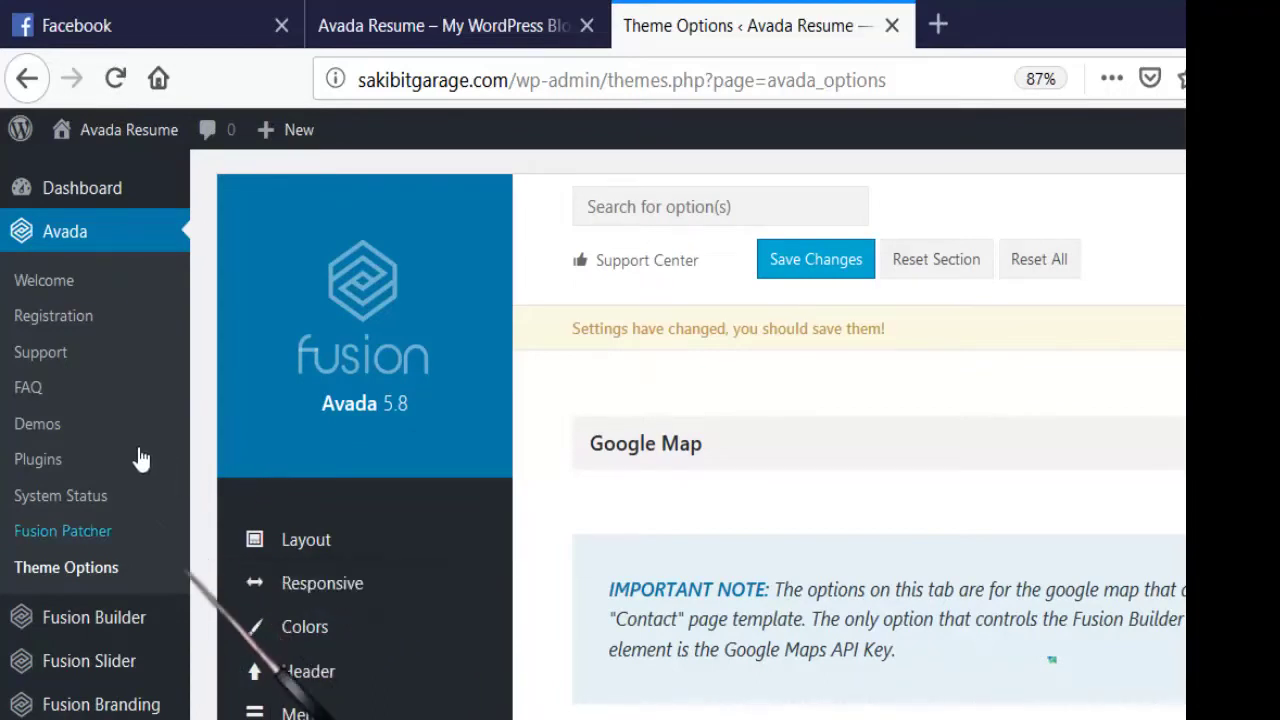
- Look through the WordPress admin menu from Posts down to Custom Fields, and come back up to the Fusion entries
scroll(137, 460, "down", 3)
scroll(90, 530, "down", 8)
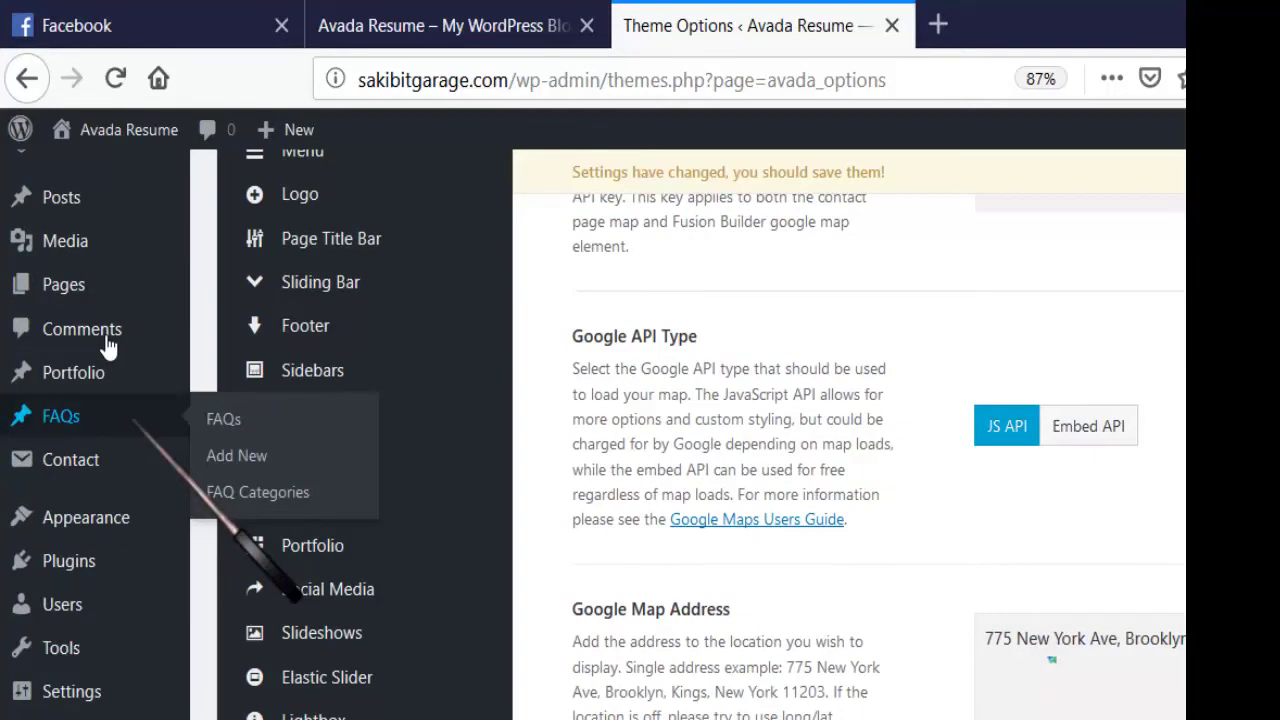
scroll(85, 565, "down", 3)
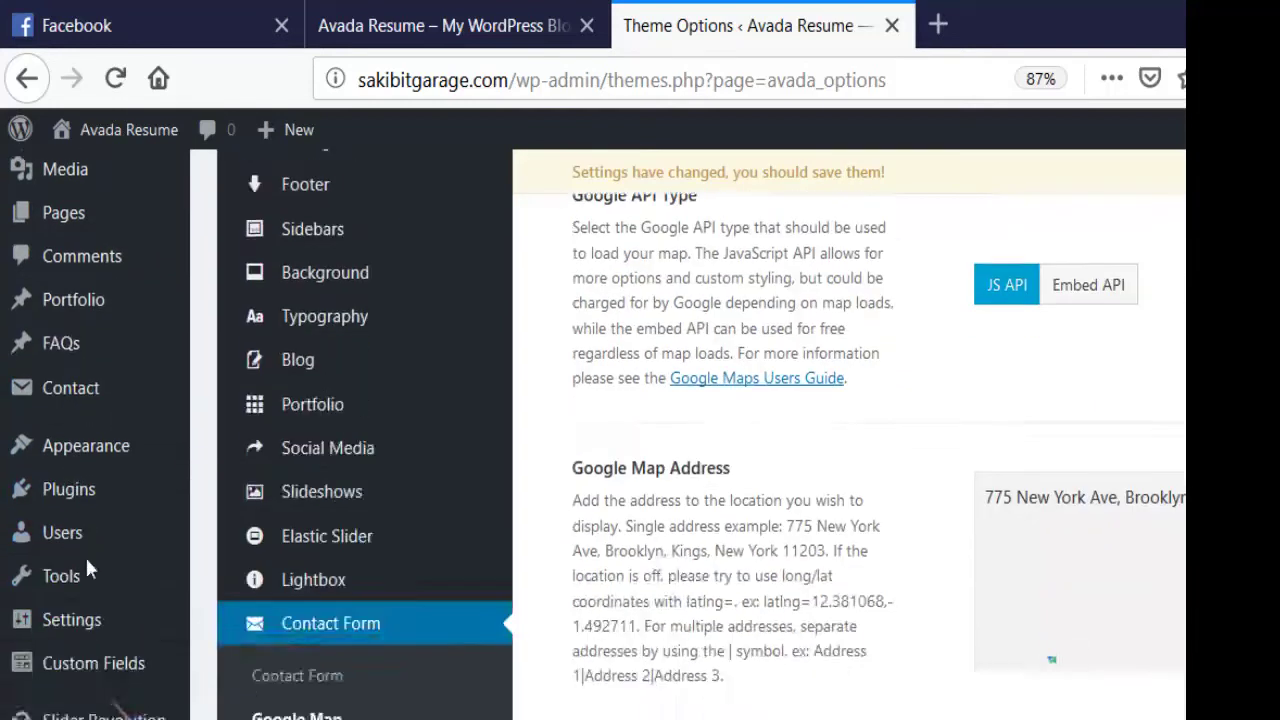
scroll(108, 557, "up", 6)
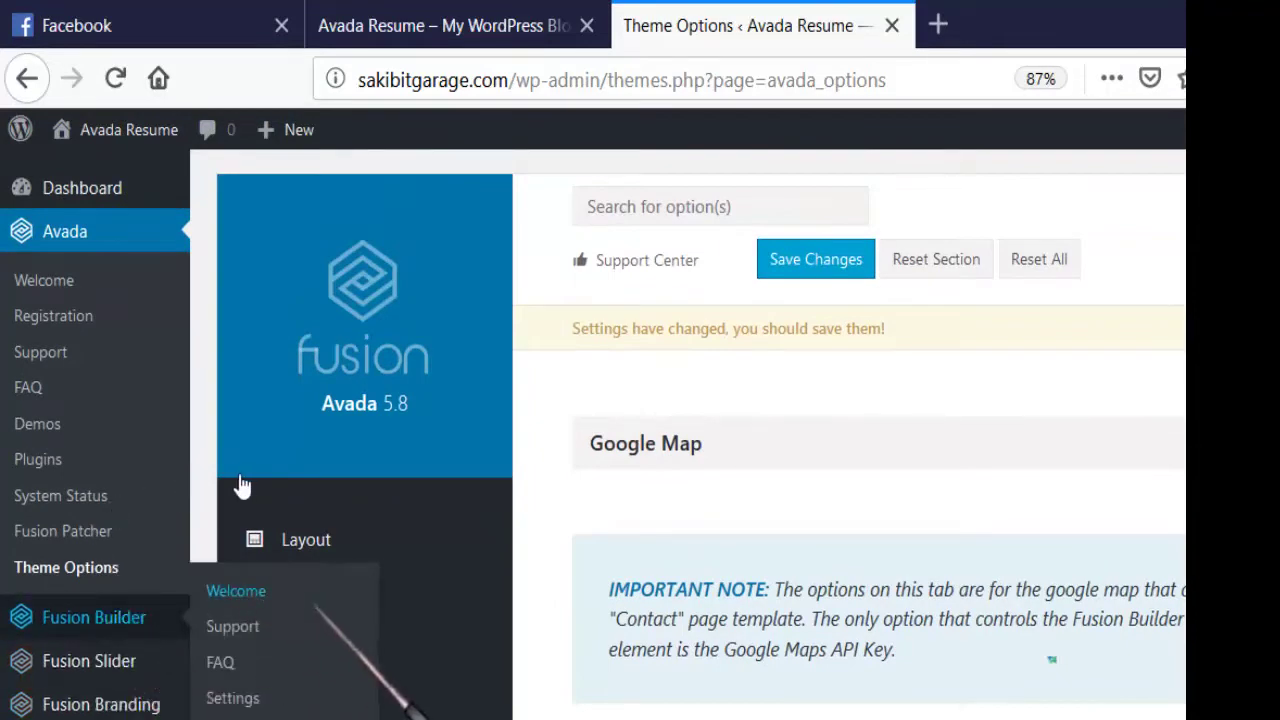
- Open the Fusion Slides list, leaving the theme options unsaved, and open the Home slide for editing in a new tab
left_click(100, 533)
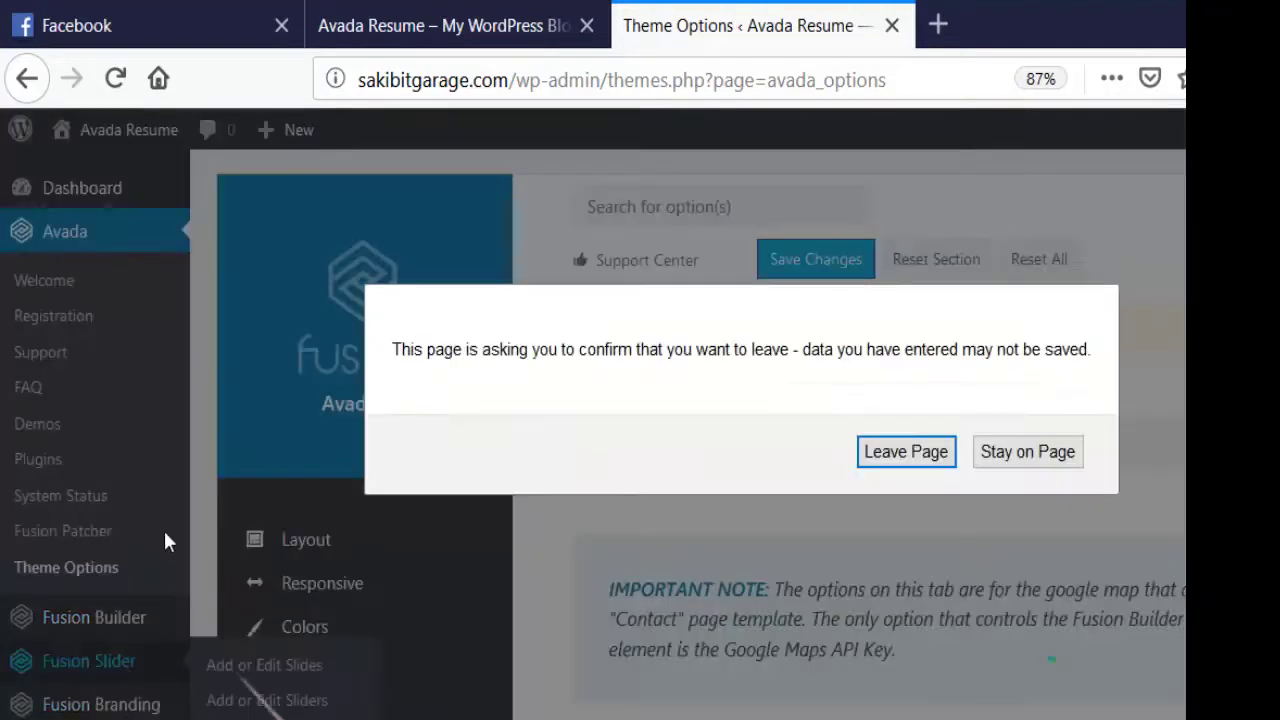
left_click(906, 451)
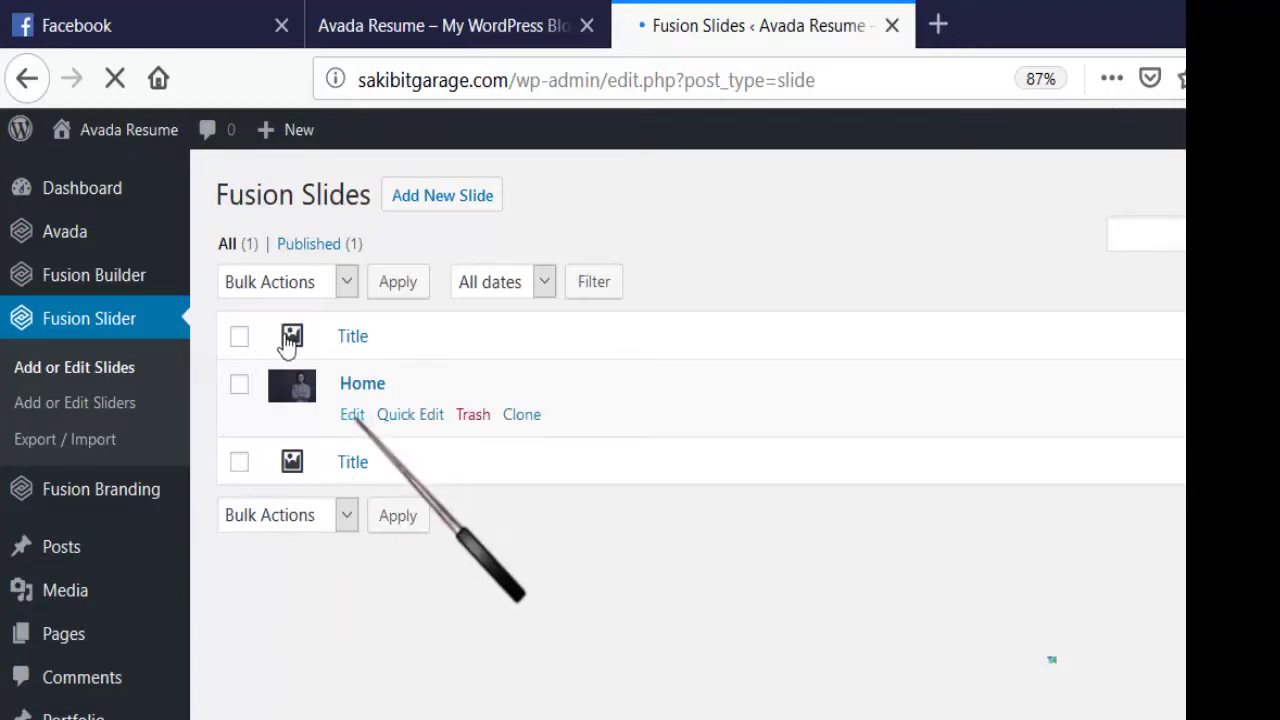
middle_click(352, 414)
left_click(960, 22)
left_click(758, 24)
- Switch to the live site and view the hero slide at the start of the home page
left_click(345, 22)
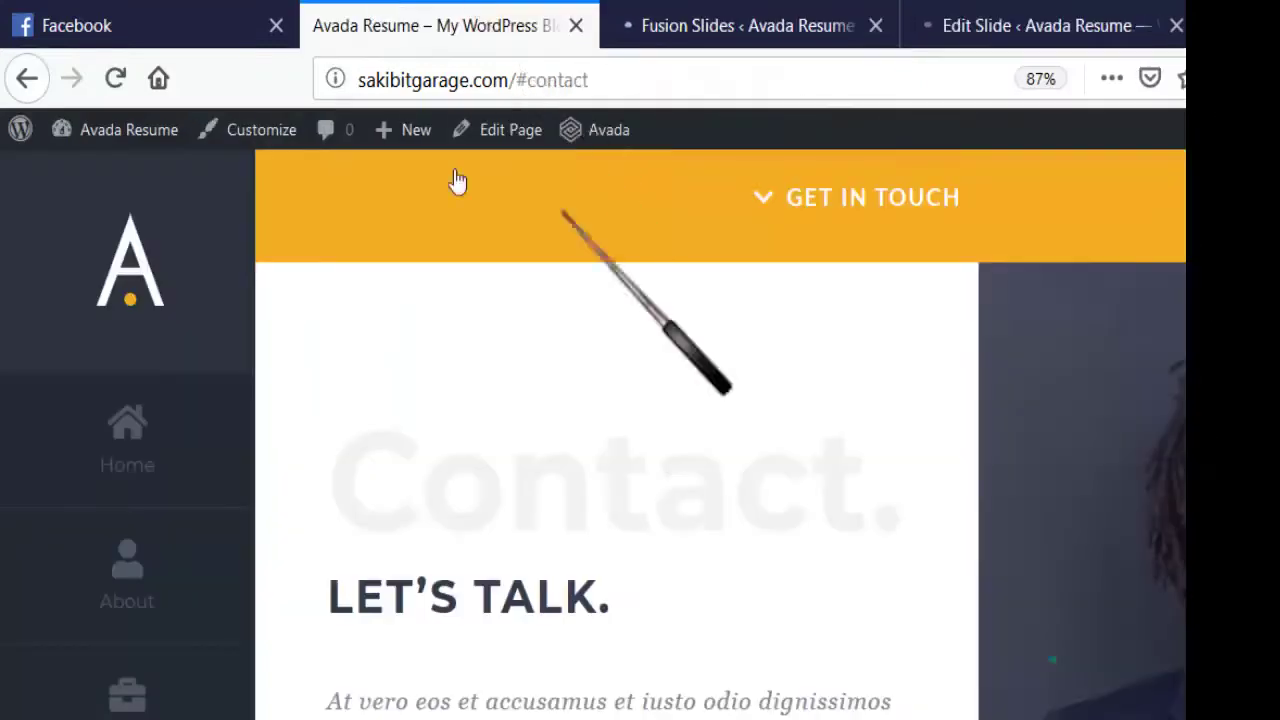
scroll(500, 468, "up", 5)
scroll(470, 468, "up", 10)
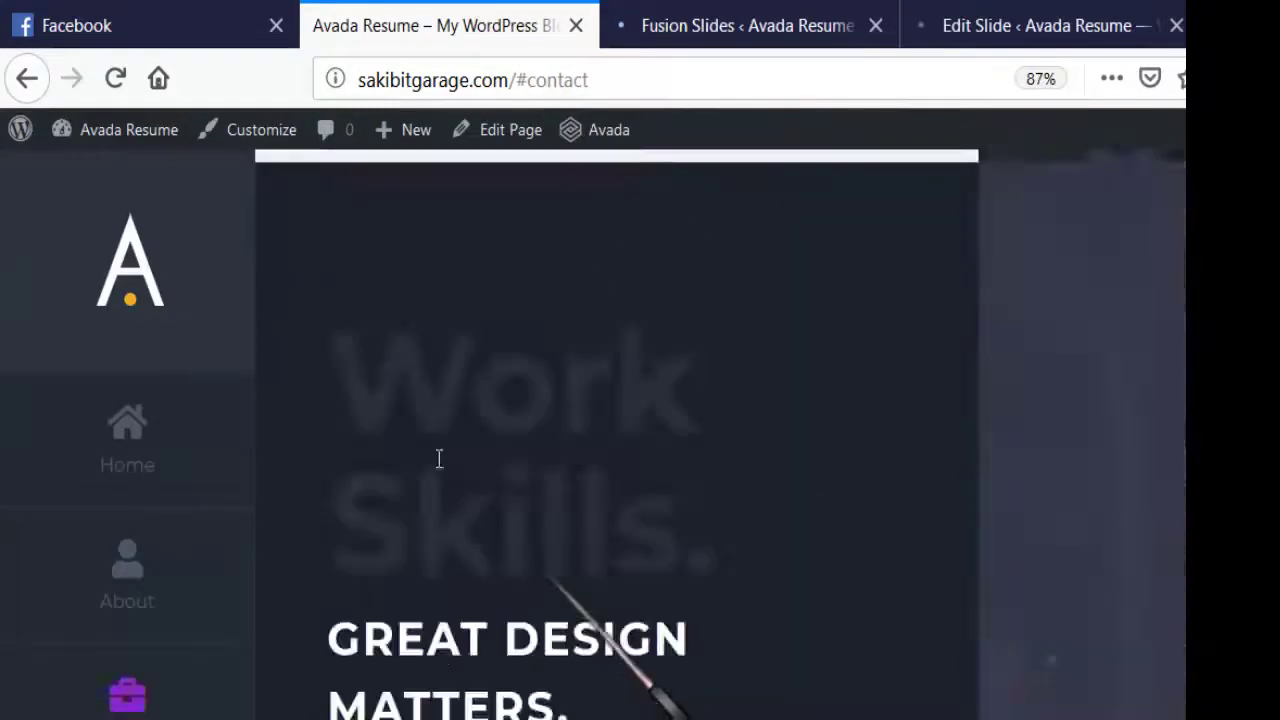
scroll(437, 460, "up", 5)
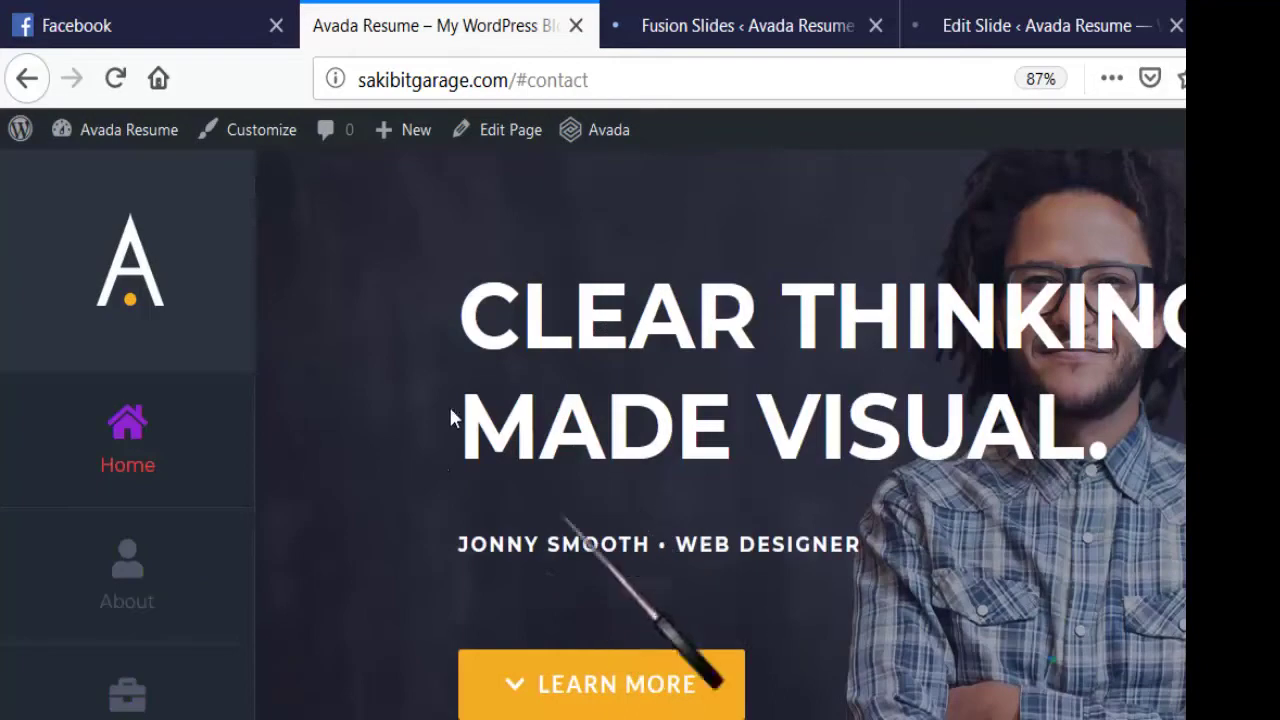
- Check the loading slide editor, return to the live site and open the home page for editing in a new tab
key("ctrl+Tab")
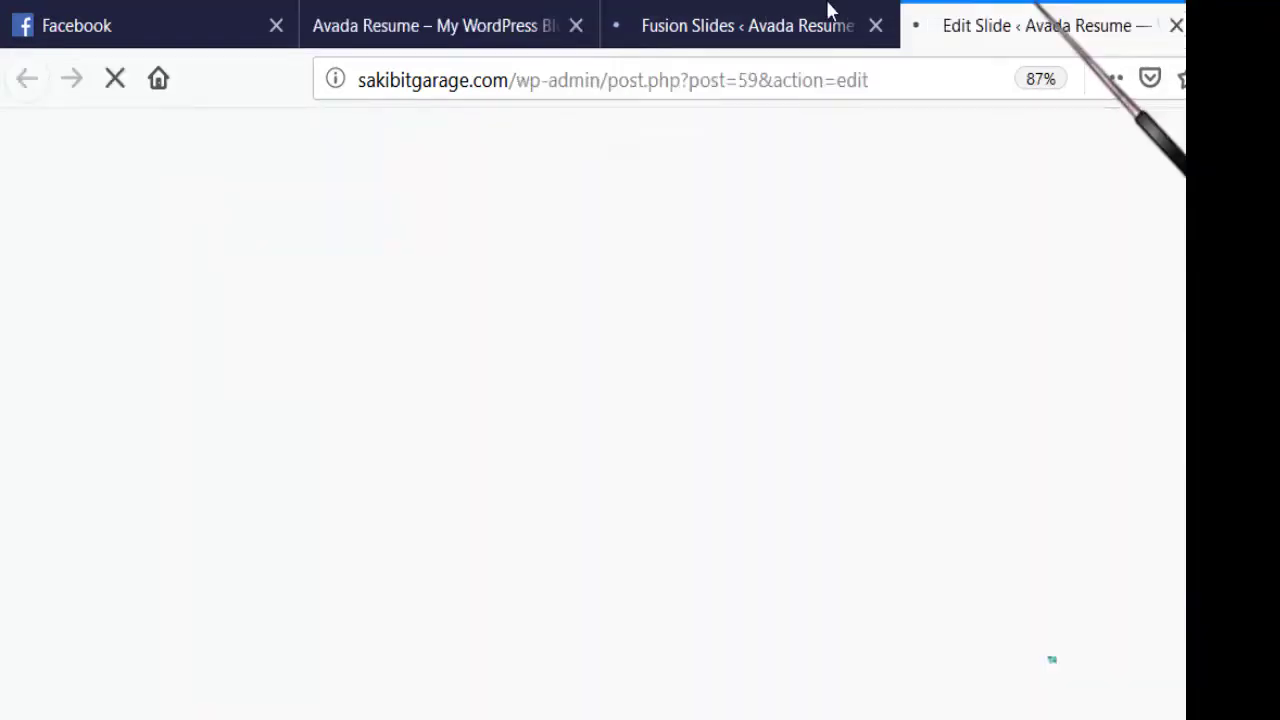
left_click(629, 10)
left_click(563, 14)
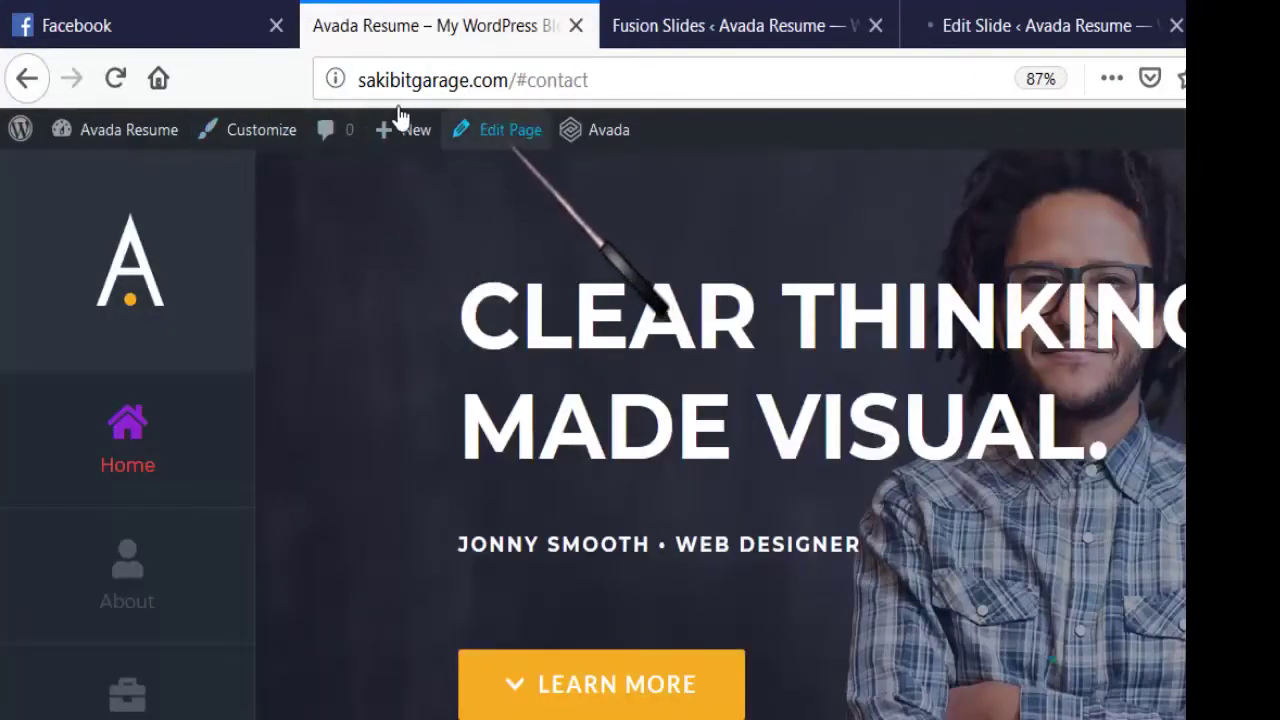
middle_click(497, 129)
left_click(505, 12)
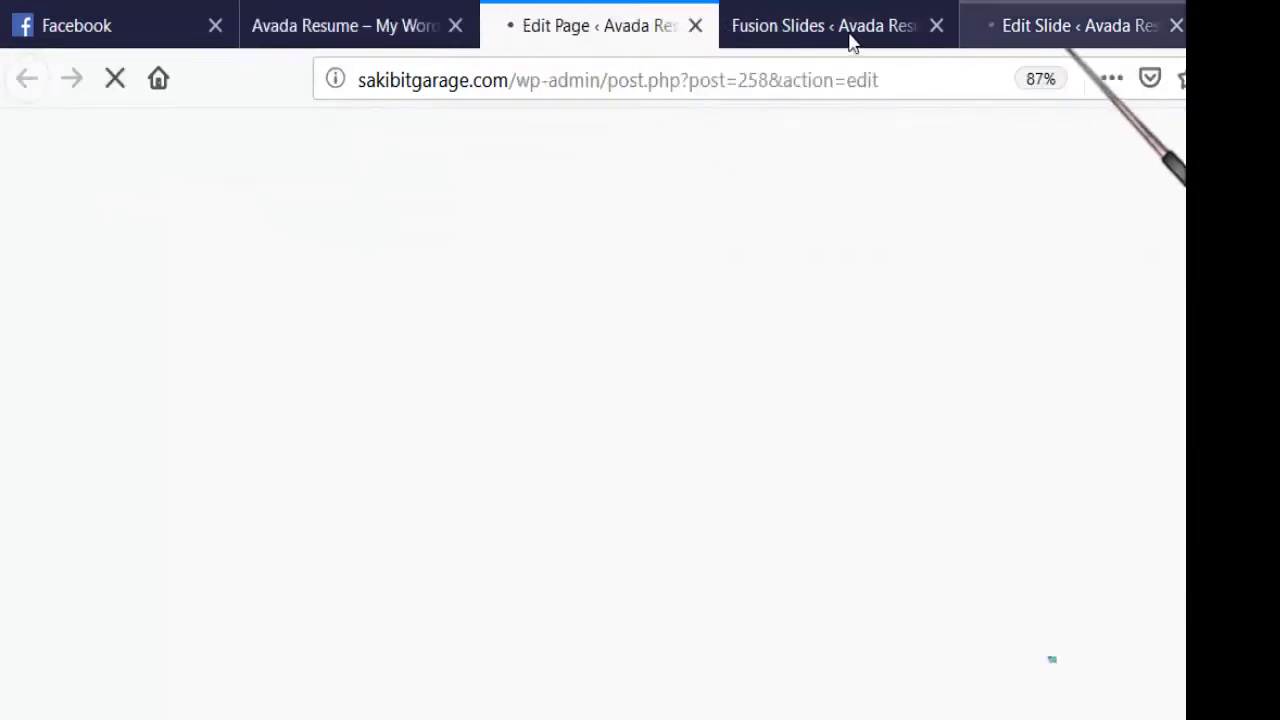
- Return to the Home slide's editor once it has loaded and look through the available background types
key("ctrl+Tab")
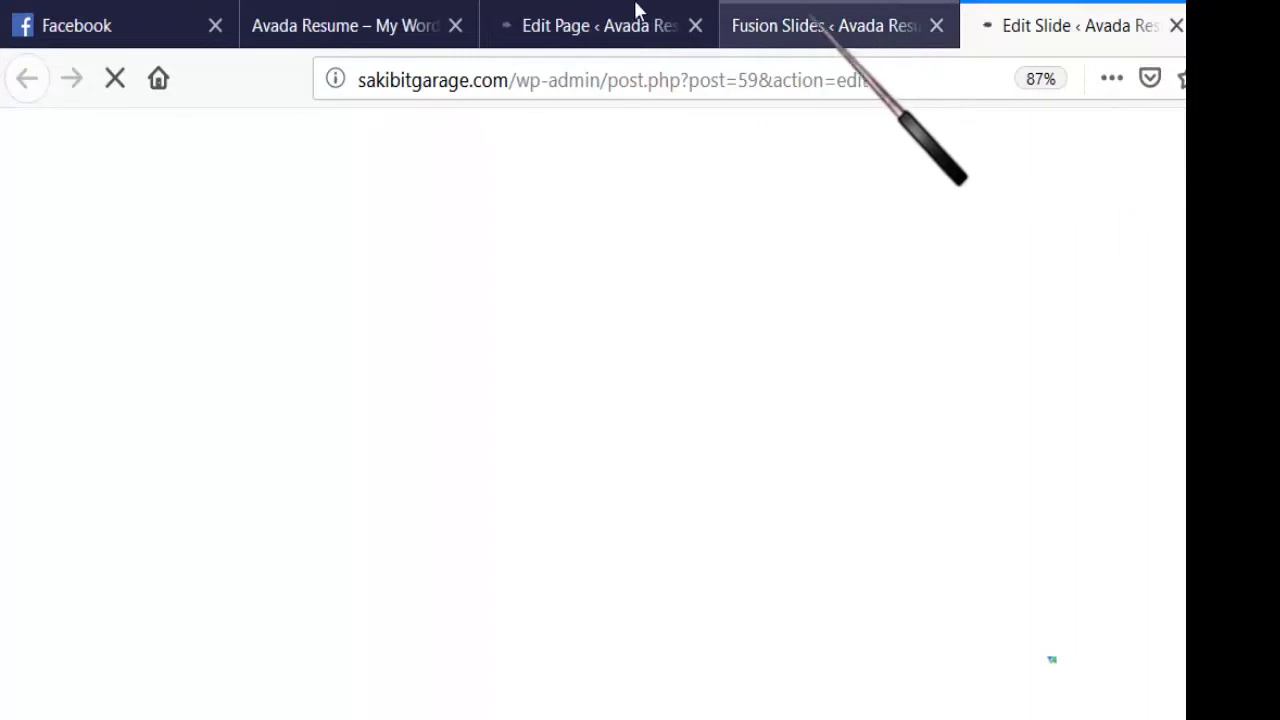
key("ctrl+shift+Tab")
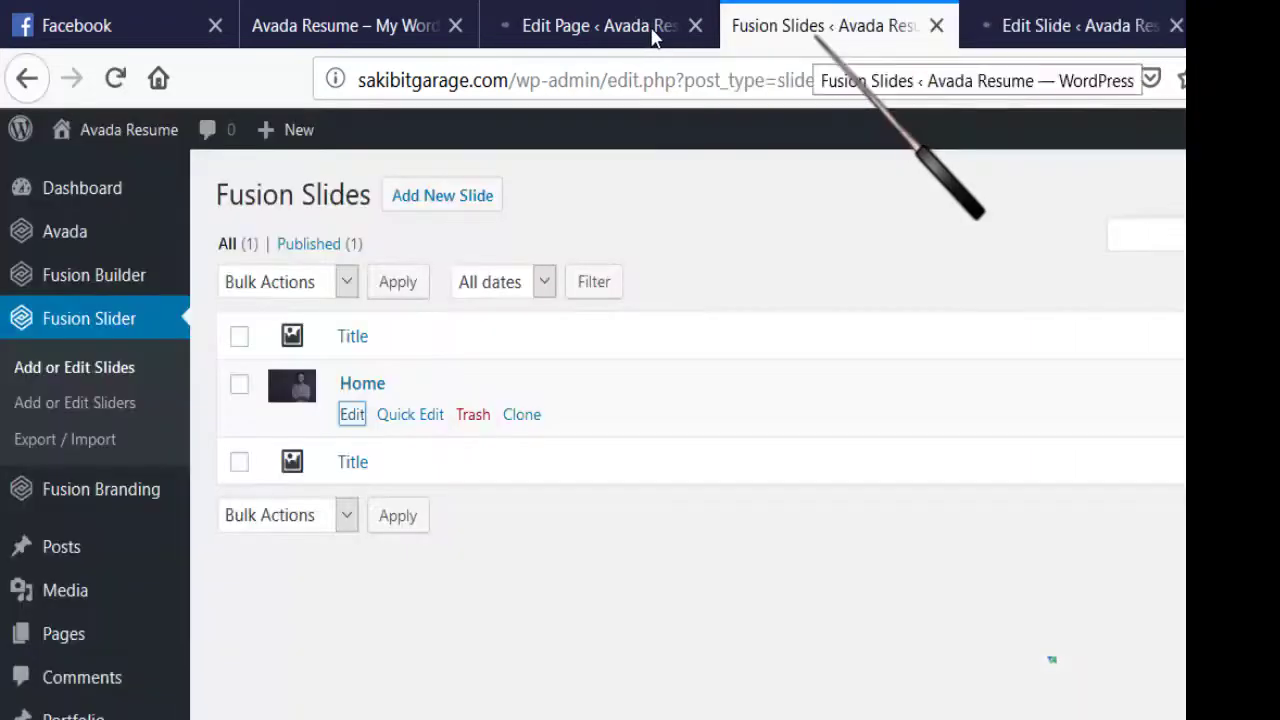
key("ctrl+Tab")
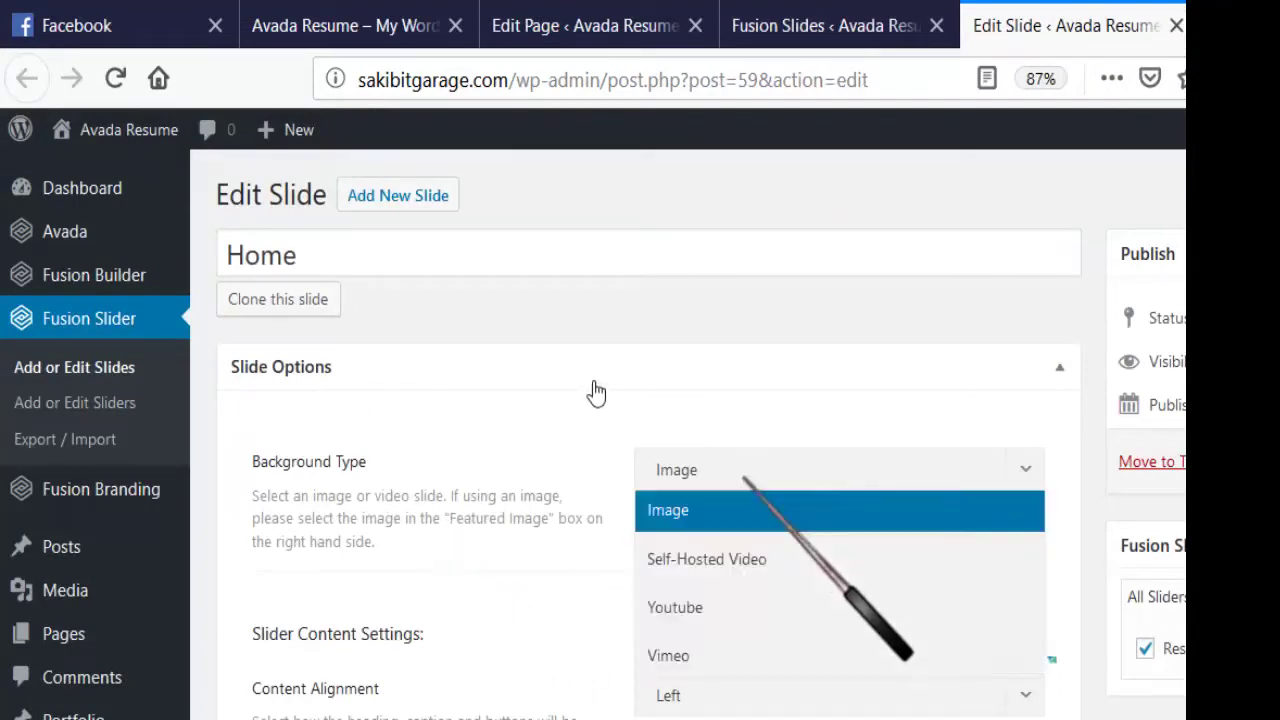
key("Down")
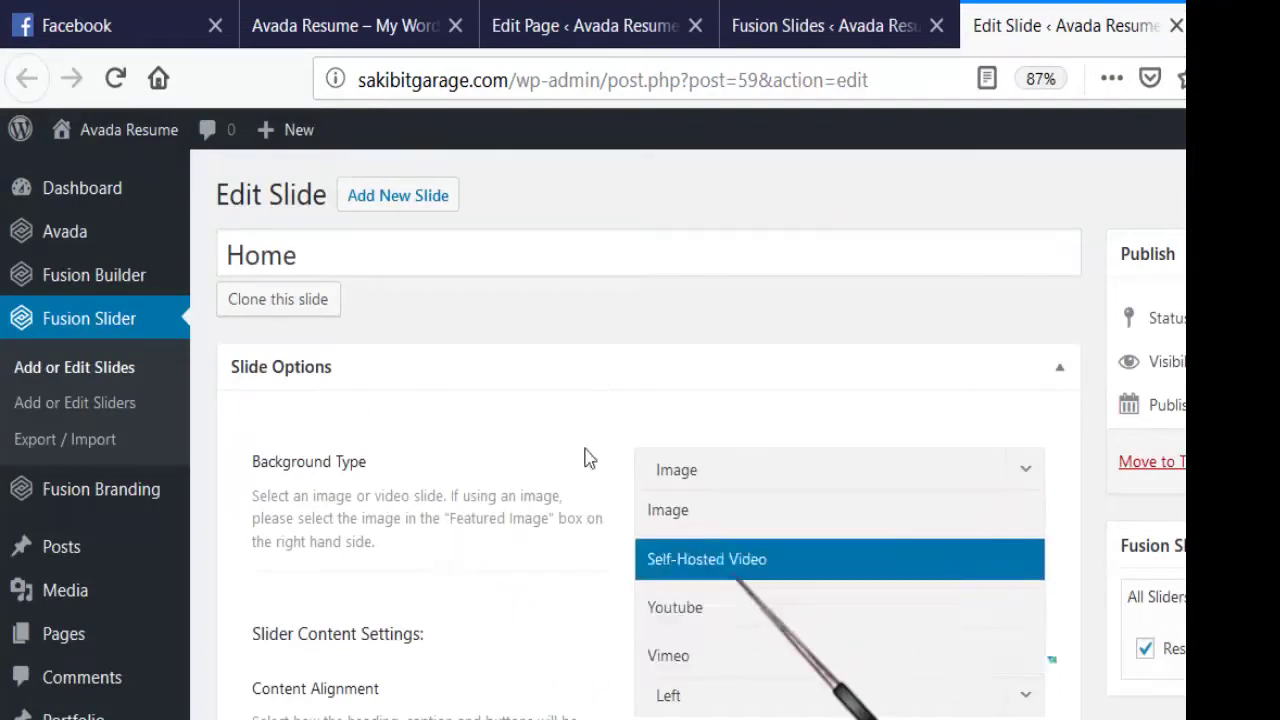
key("Up")
left_click(538, 325)
key("alt+Down")
key("Down")
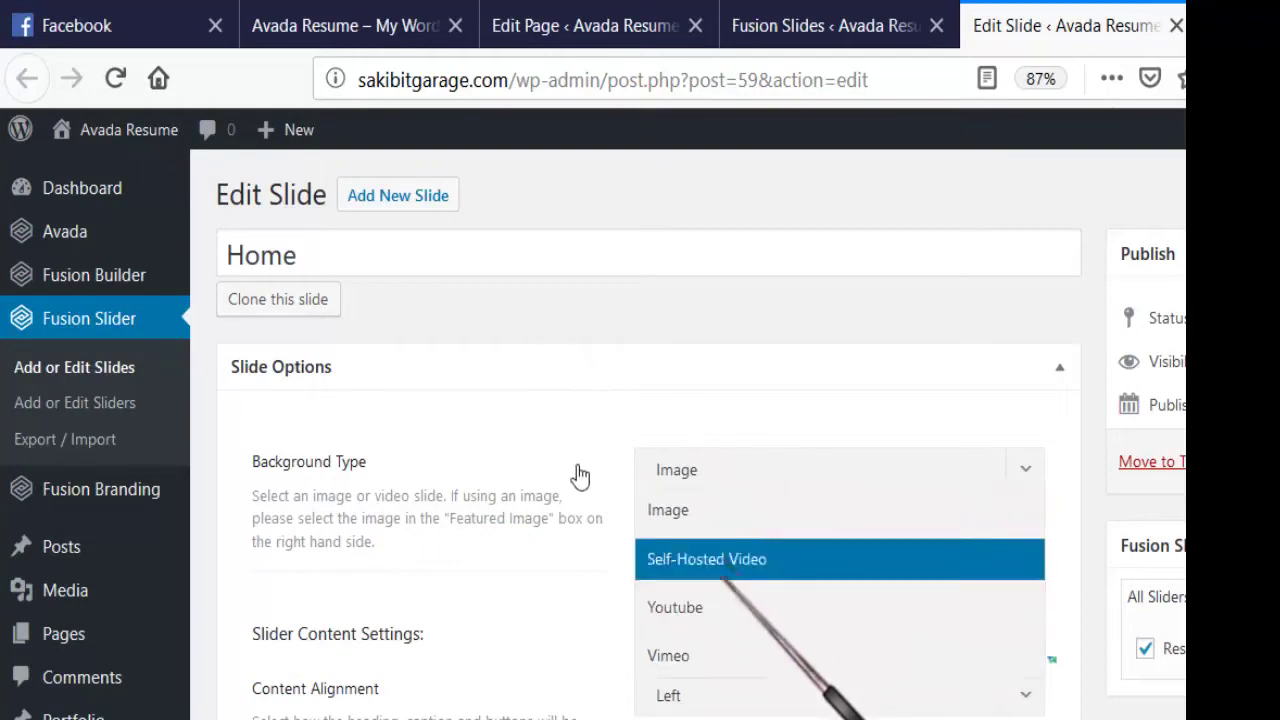
- Try the Youtube background type for the Home slide, view its video options, and restore the Image type
key("Down")
key("Return")
scroll(585, 450, "down", 3)
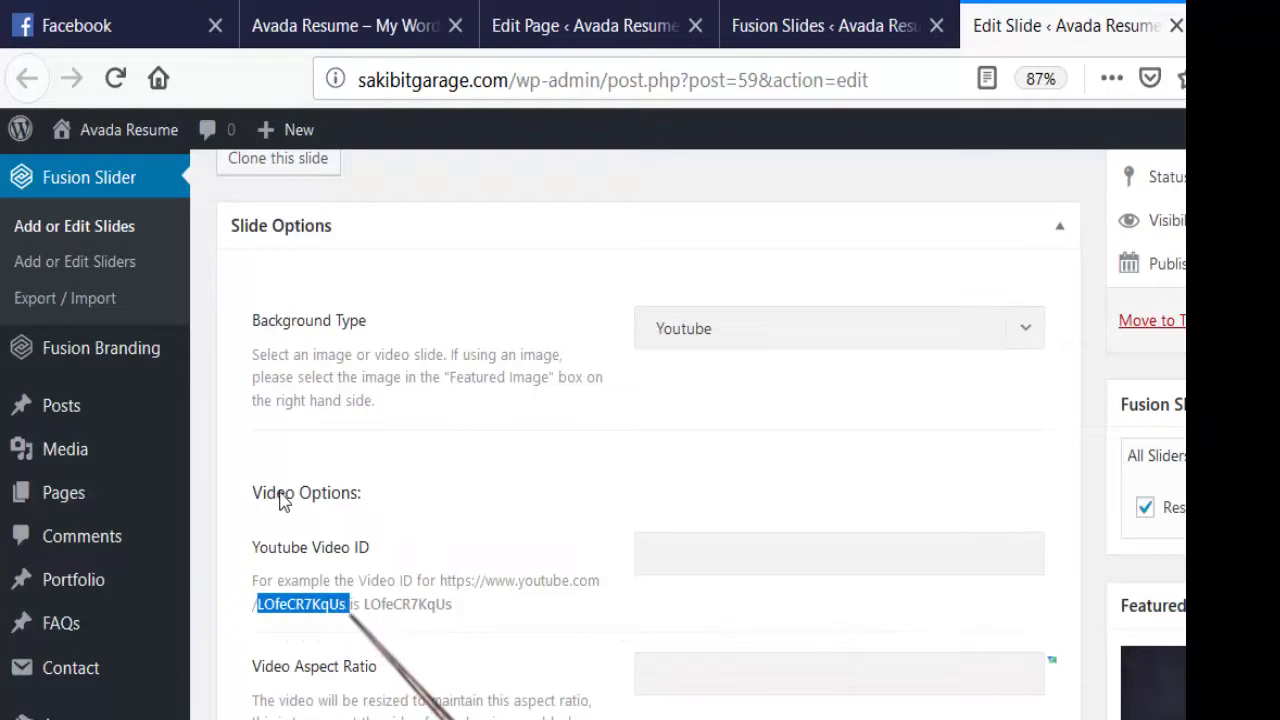
left_click(650, 553)
scroll(400, 467, "down", 2)
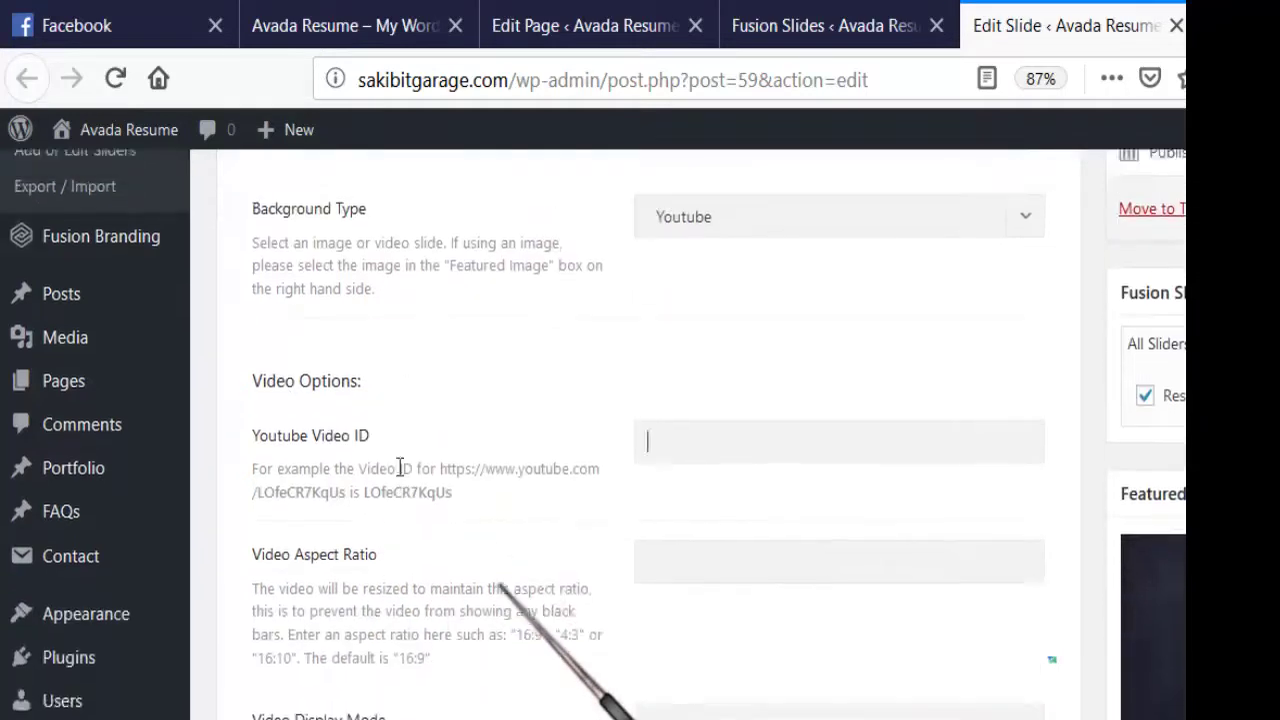
scroll(399, 467, "up", 4)
left_click(700, 466)
left_click(680, 426)
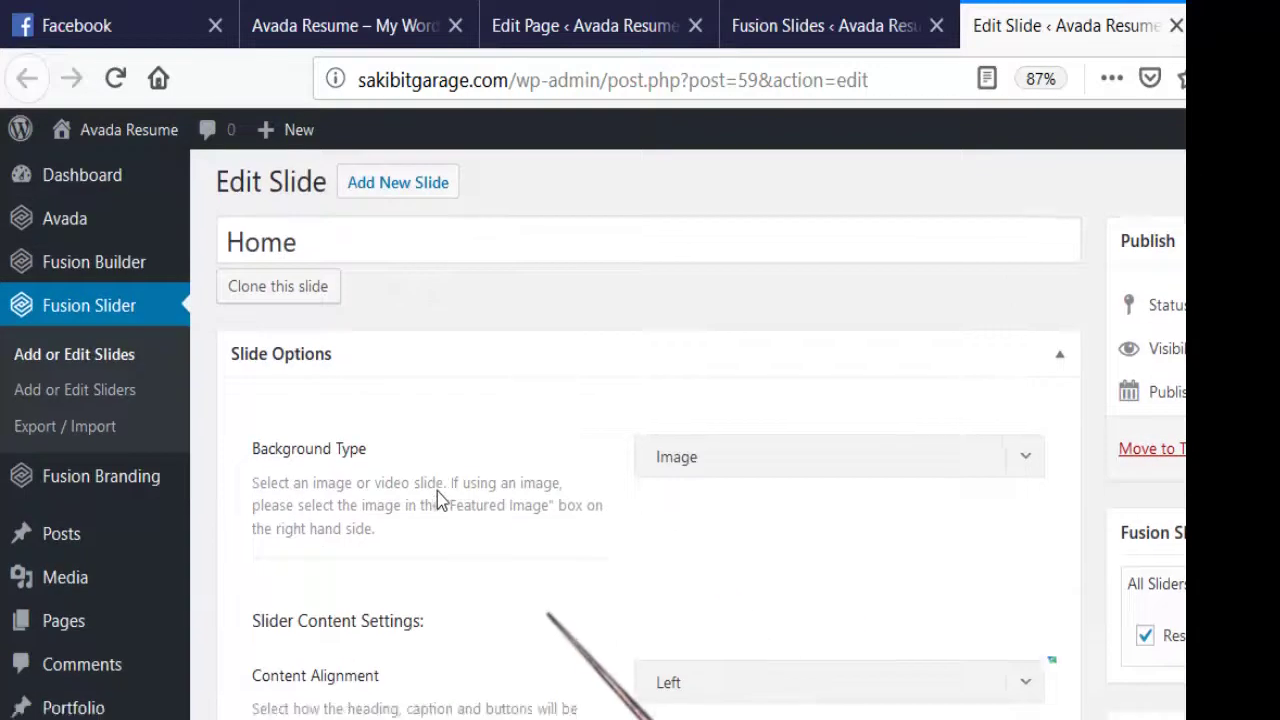
- Compare the slide's content alignment and heading settings with the hero slide on the live site, and return to the slide editor
scroll(437, 491, "down", 4)
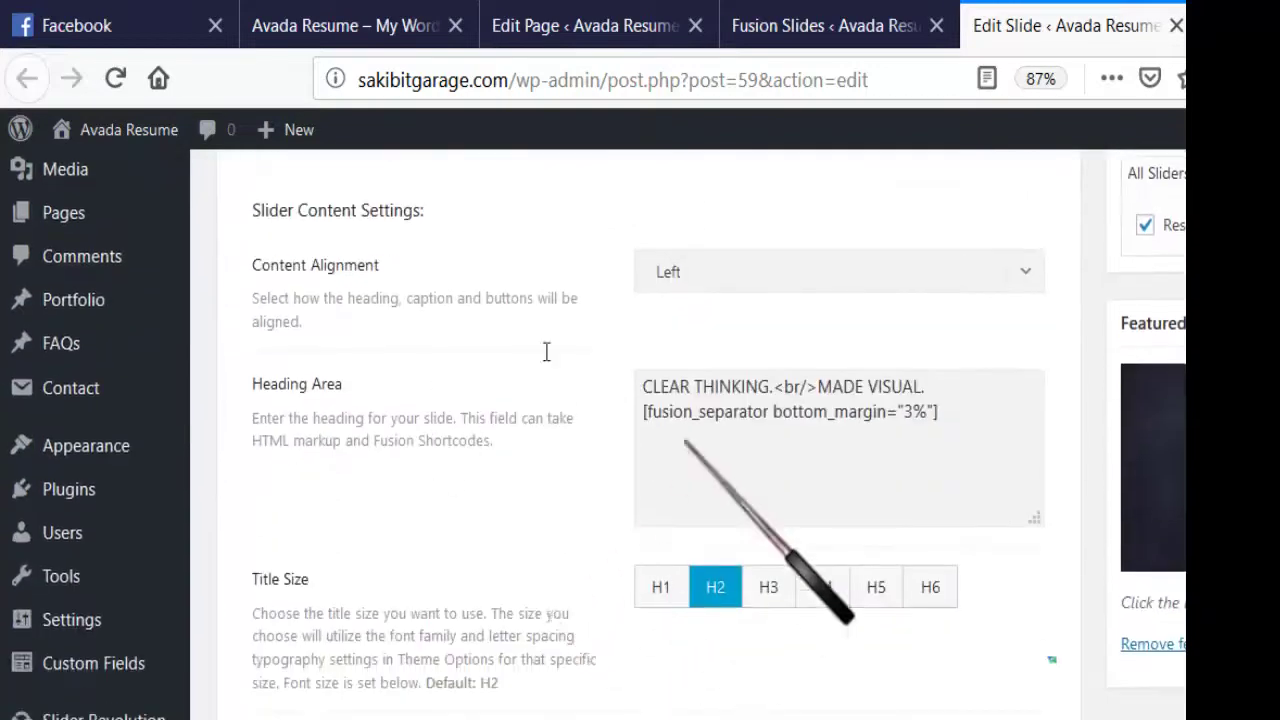
scroll(624, 445, "up", 2)
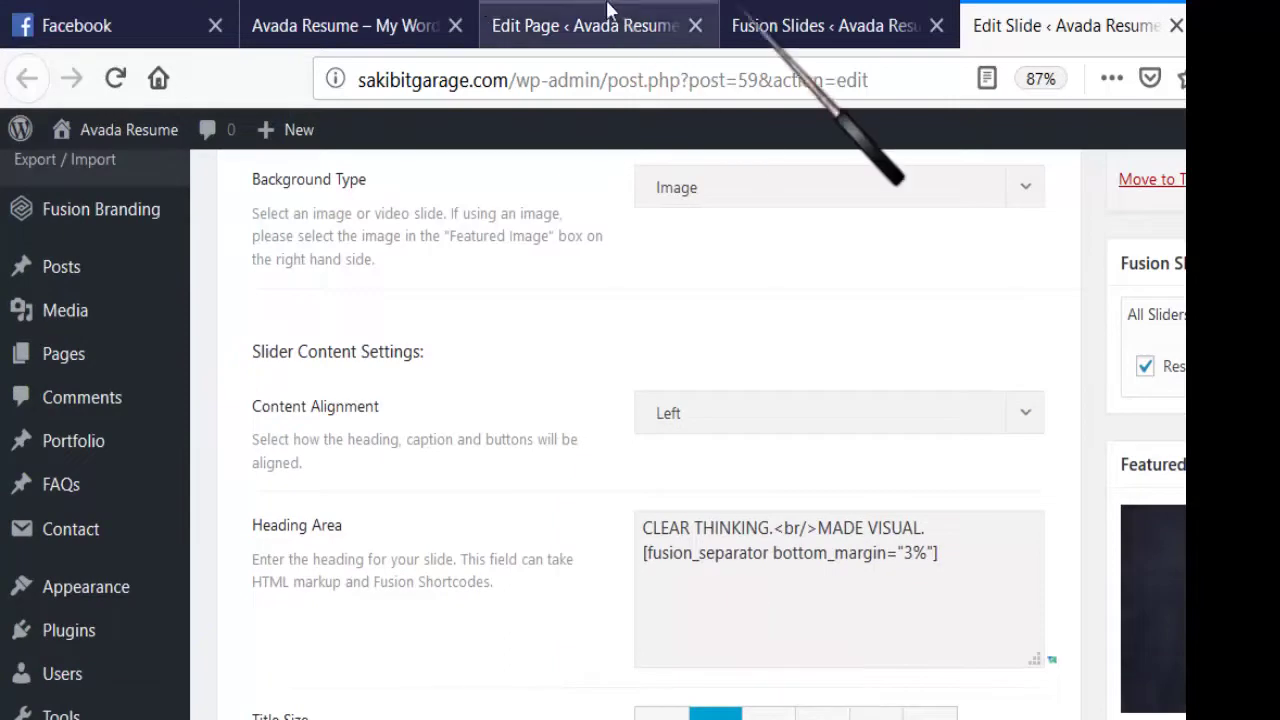
key("ctrl+Page_Up")
key("ctrl+Page_Up")
left_click(262, 10)
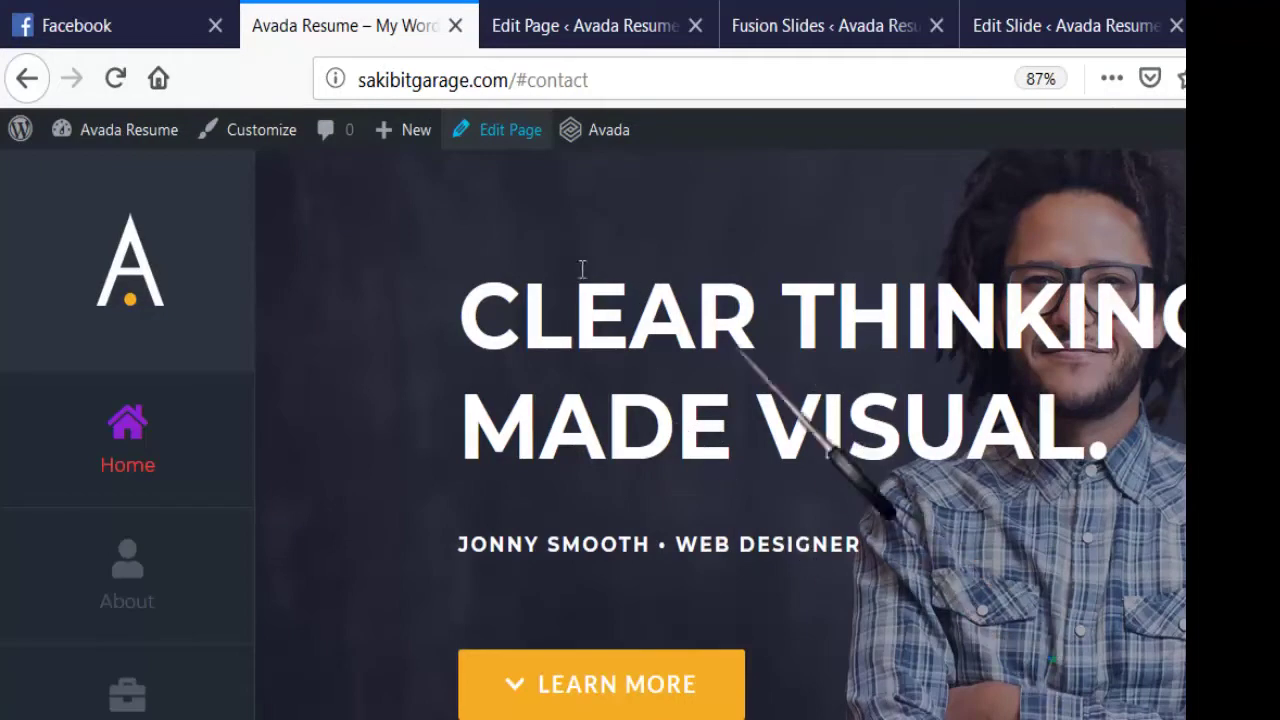
left_click(728, 12)
left_click(1000, 25)
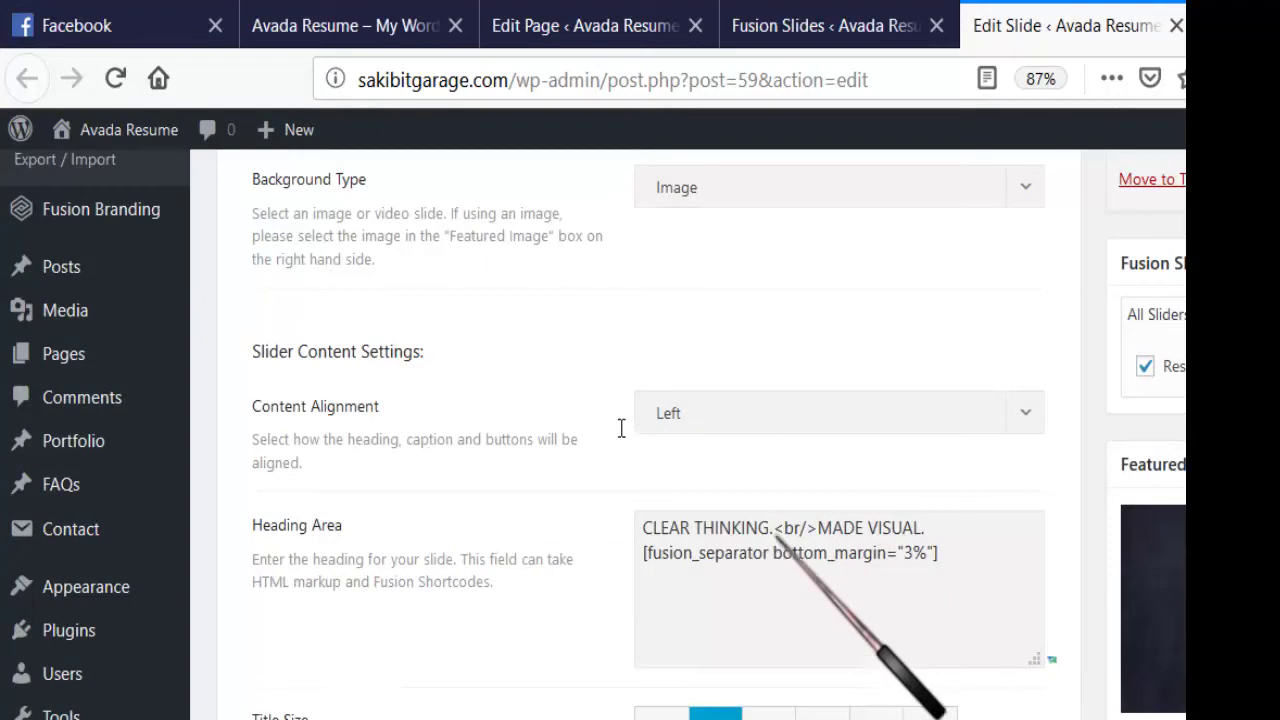
- Change the slide's heading text to "SUPER SONIC.<br/>FREELANCER", keeping the fusion_separator shortcode
left_click_drag(771, 530, 642, 528)
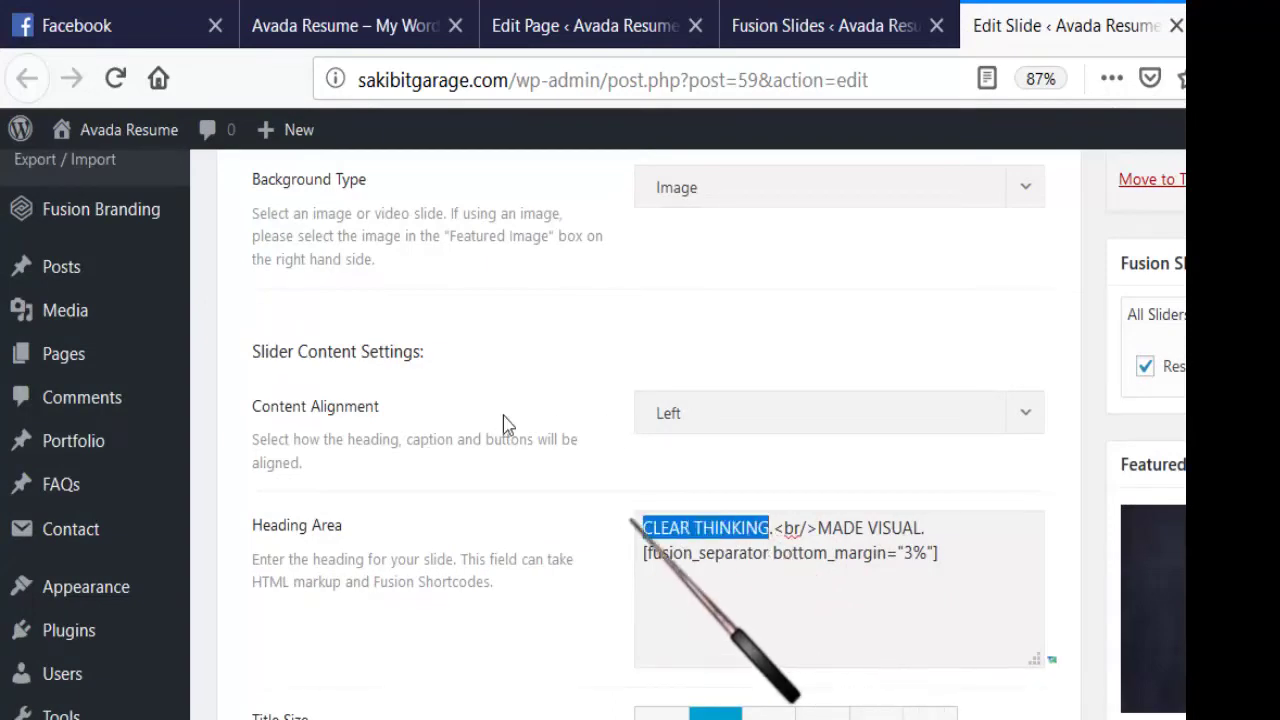
type("SUP")
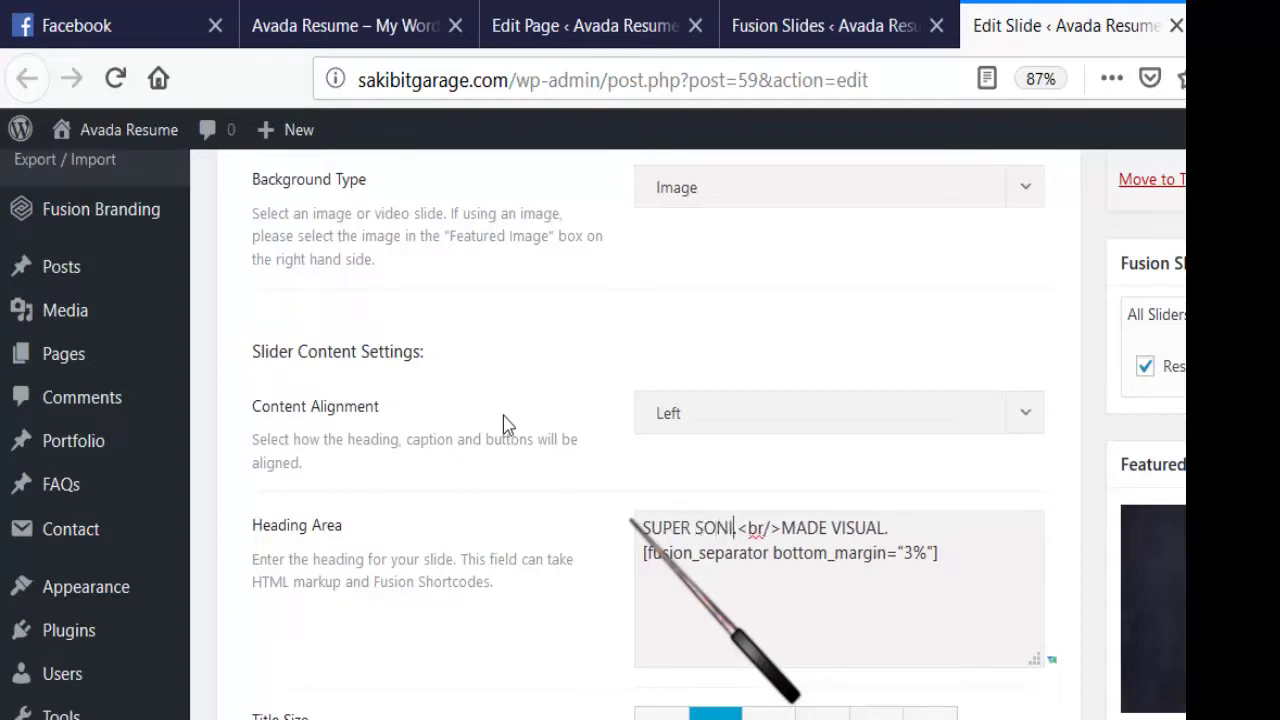
key("BackSpace")
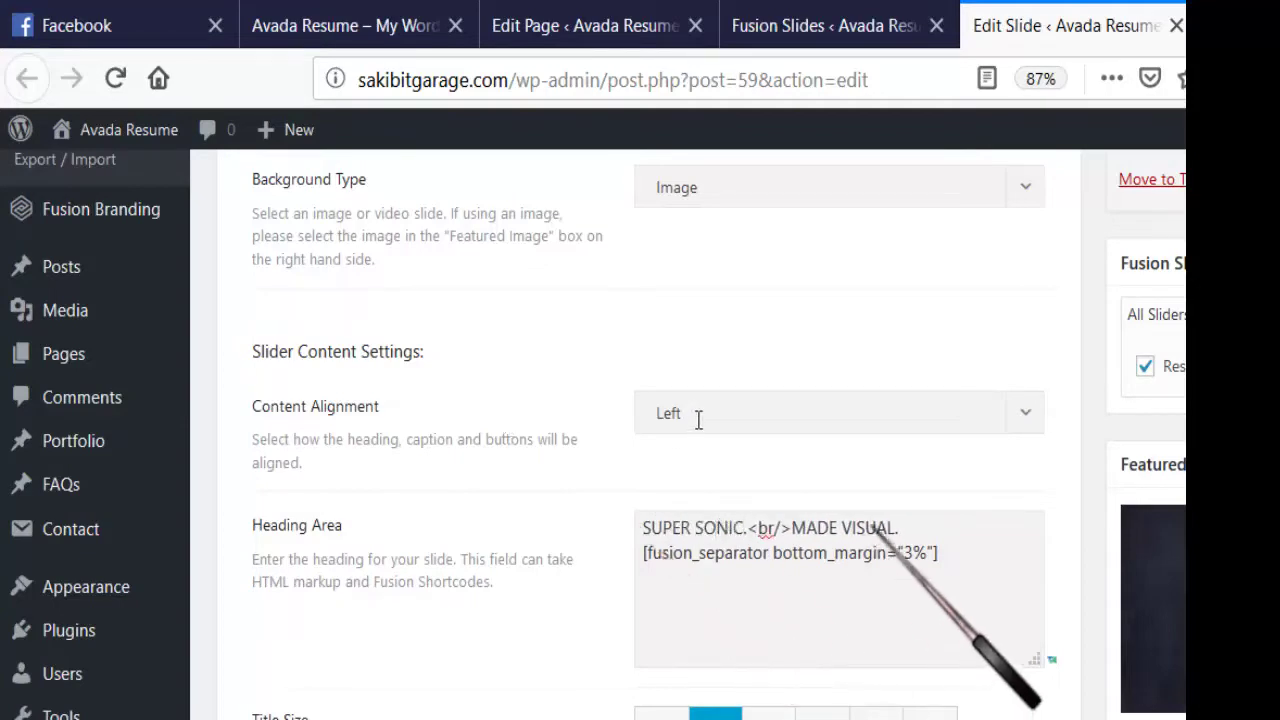
left_click_drag(898, 528, 792, 528)
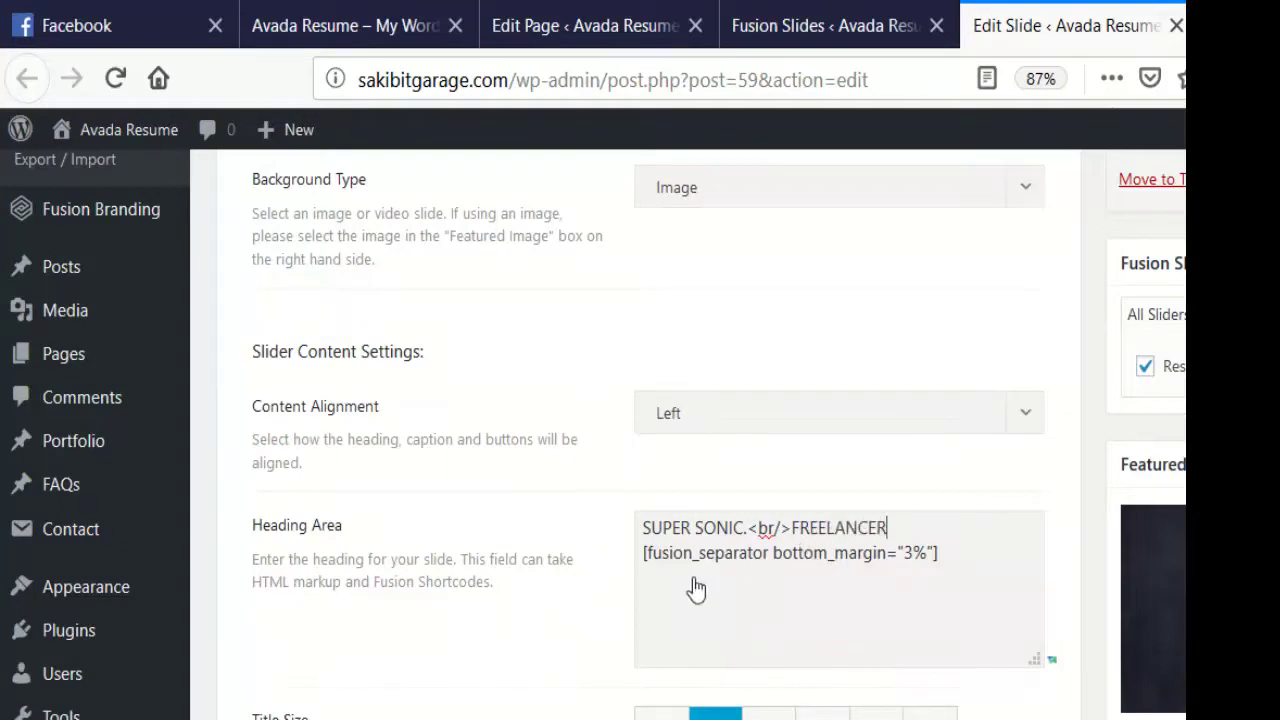
- Review the slide's title size, heading font size, color and background, caption, and both button settings
scroll(697, 590, "down", 2)
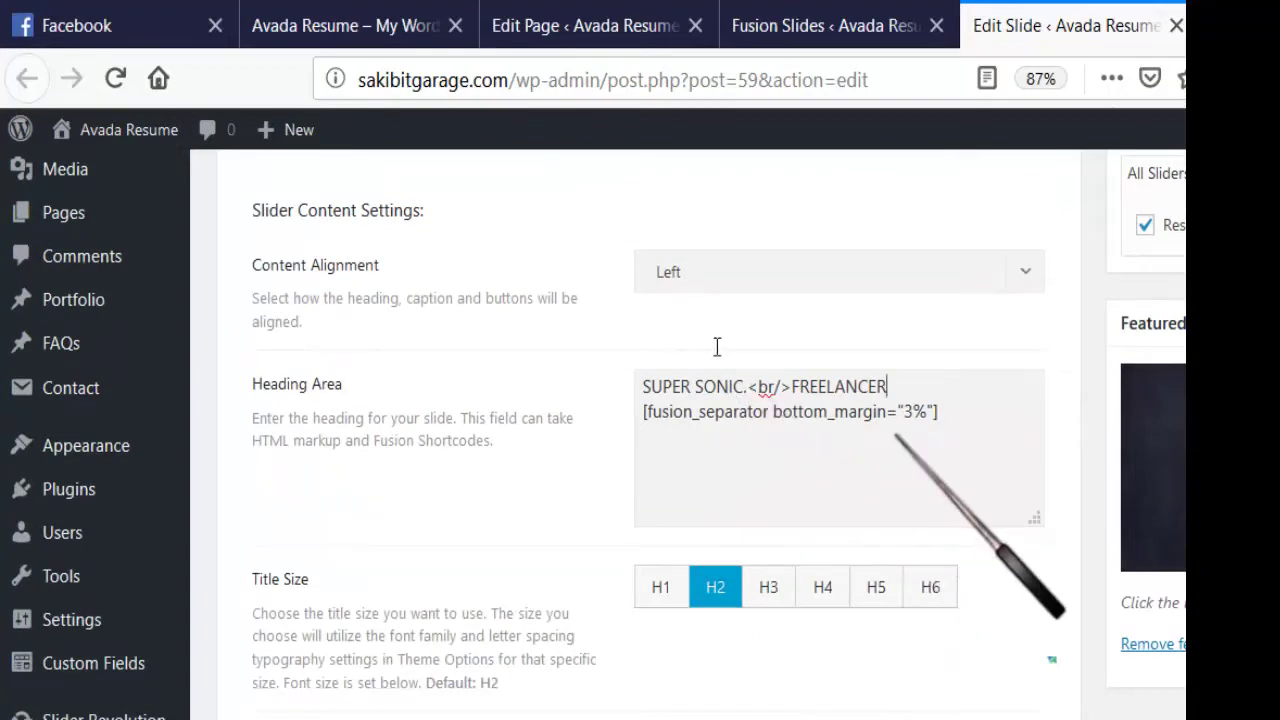
scroll(476, 366, "down", 2)
scroll(476, 366, "down", 2)
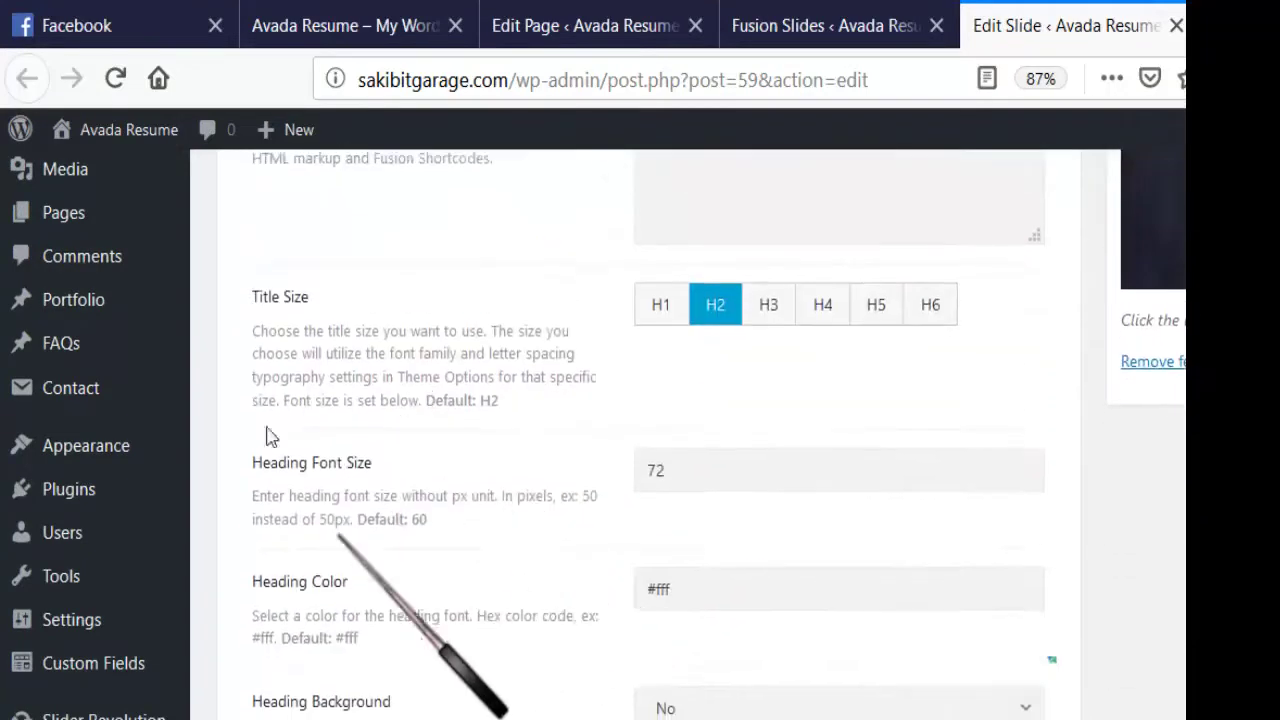
scroll(370, 450, "down", 1)
scroll(352, 418, "down", 1)
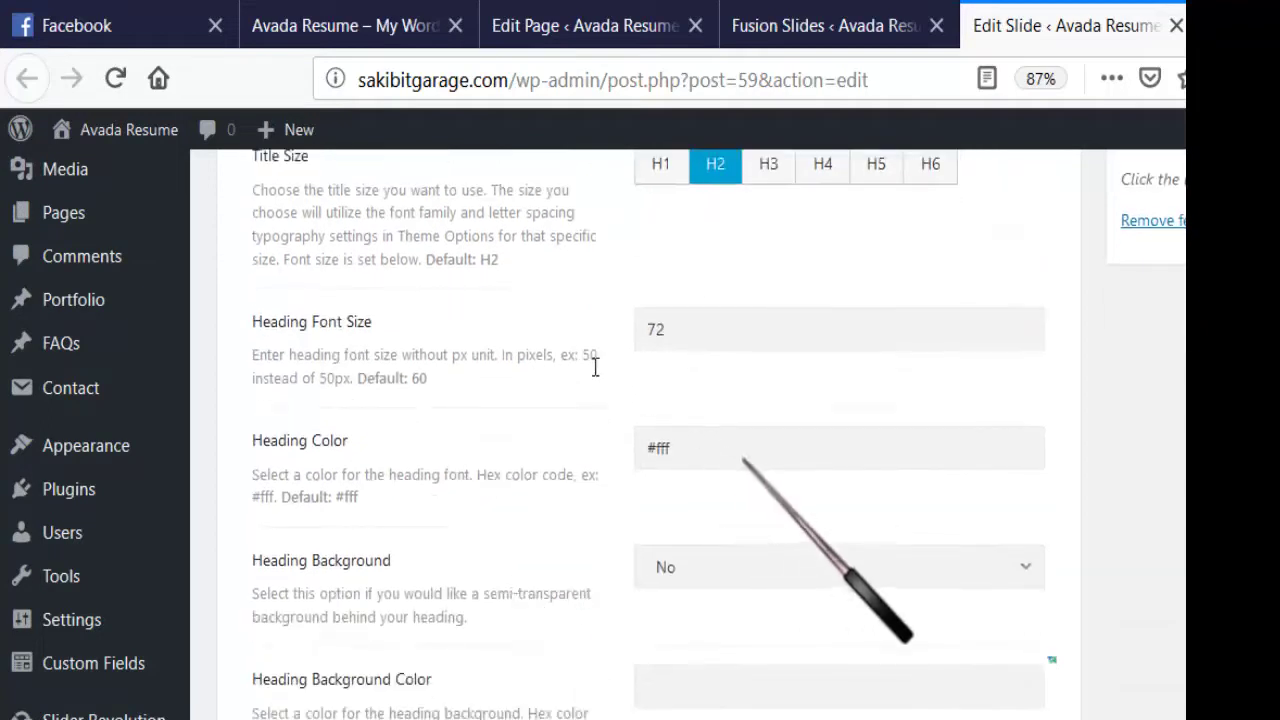
scroll(594, 366, "down", 2)
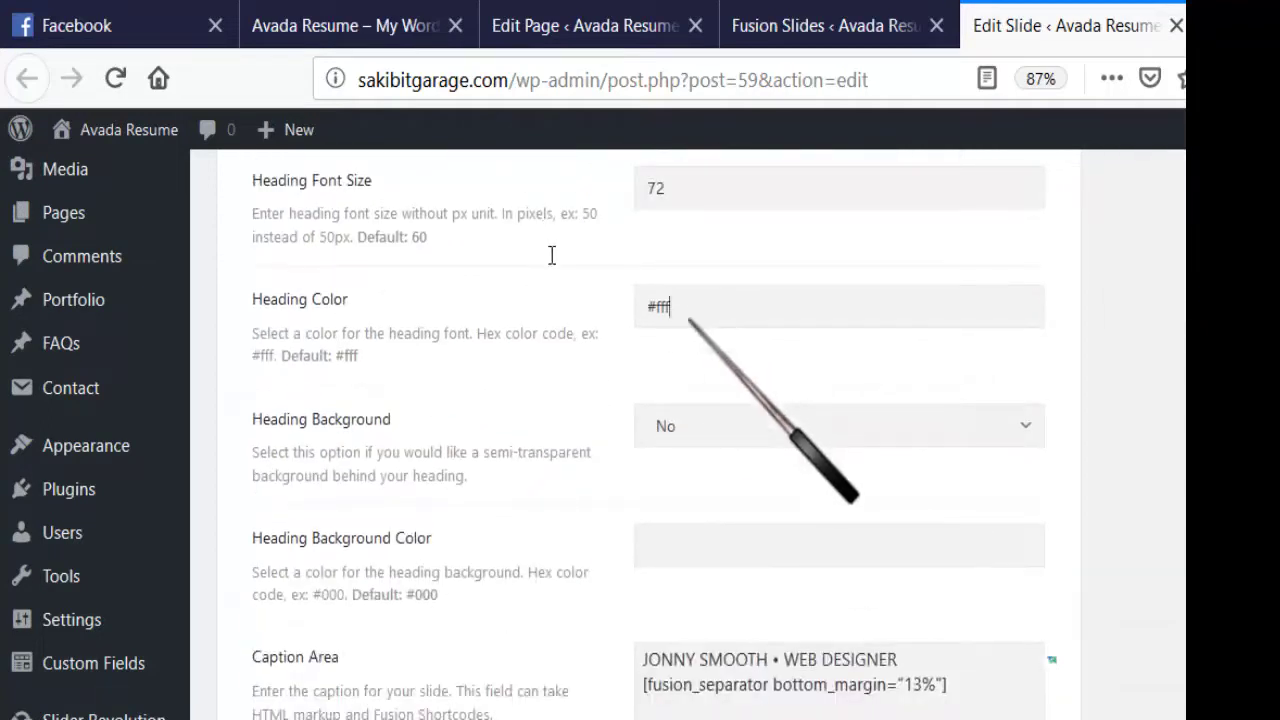
scroll(337, 415, "down", 1)
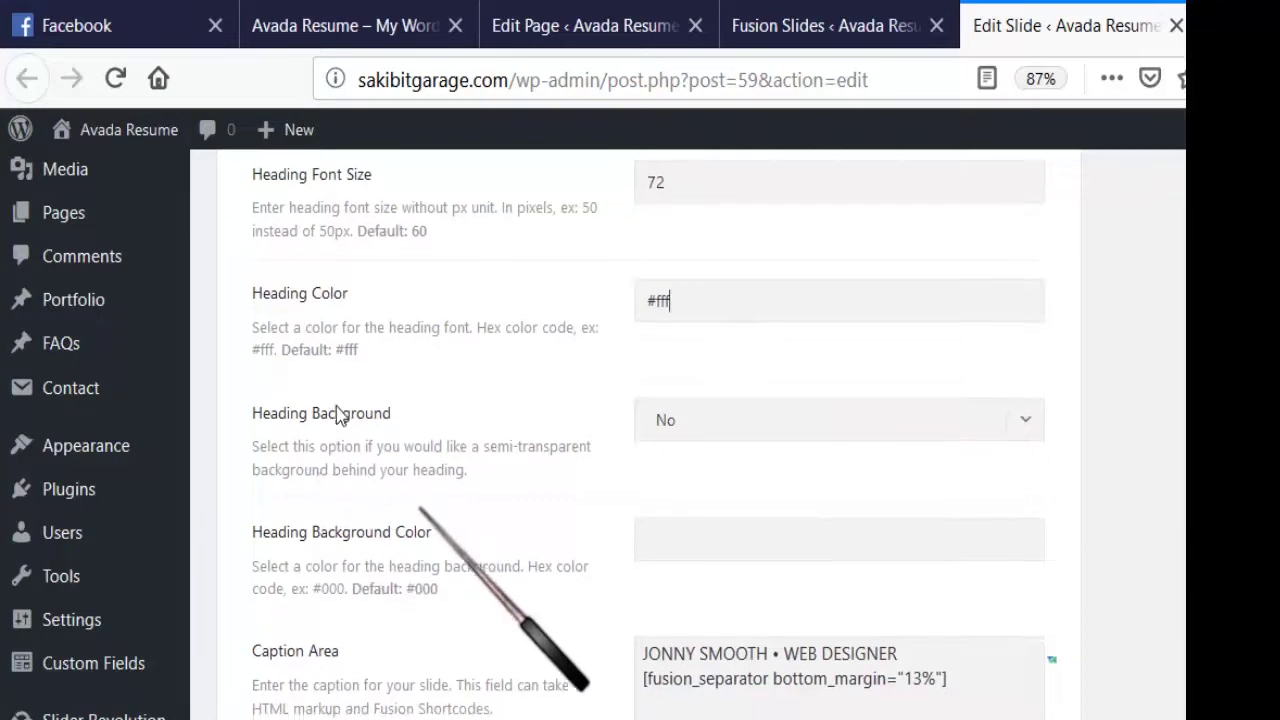
scroll(337, 415, "down", 15)
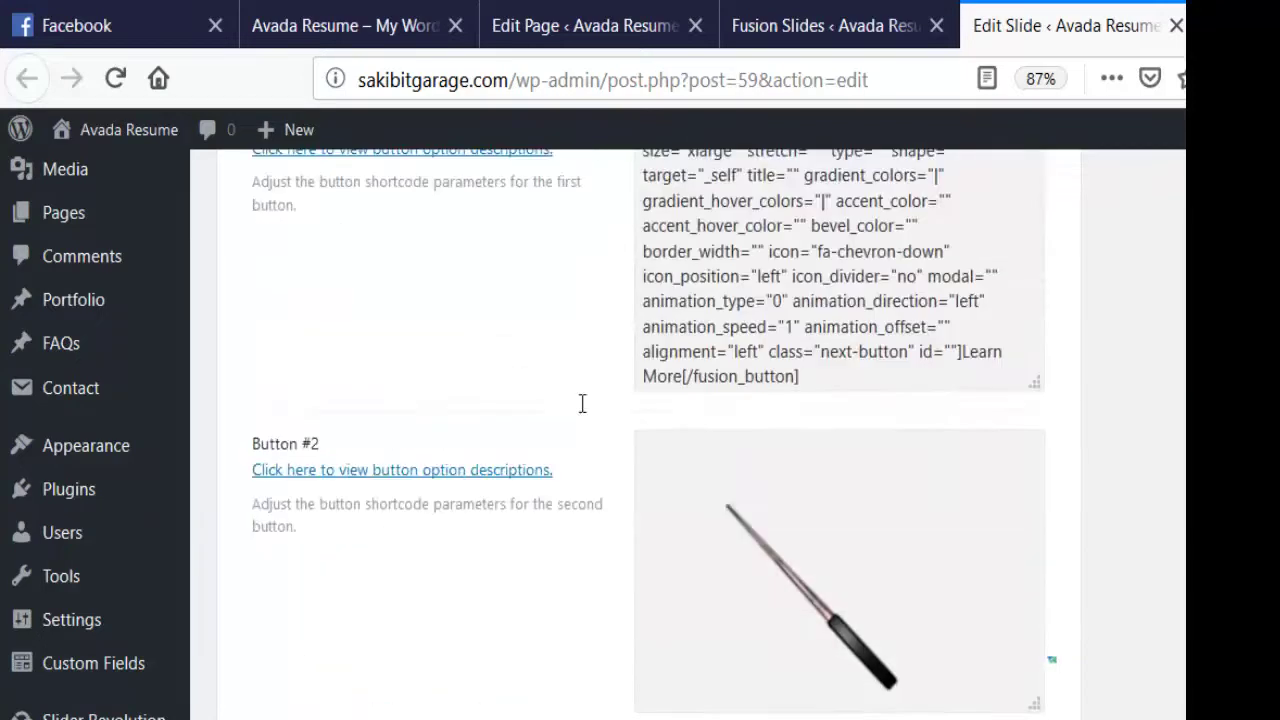
scroll(582, 403, "up", 3)
scroll(583, 403, "down", 3)
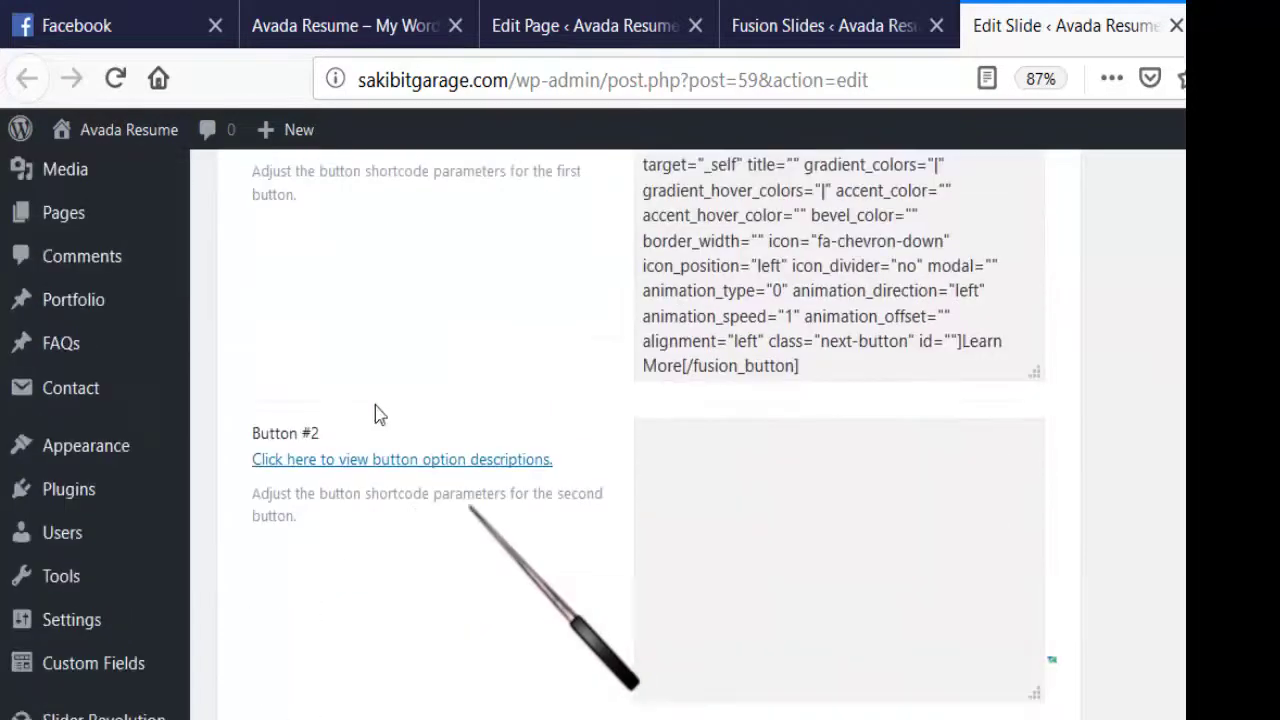
- Update the Home slide to save the new heading
scroll(951, 458, "up", 20)
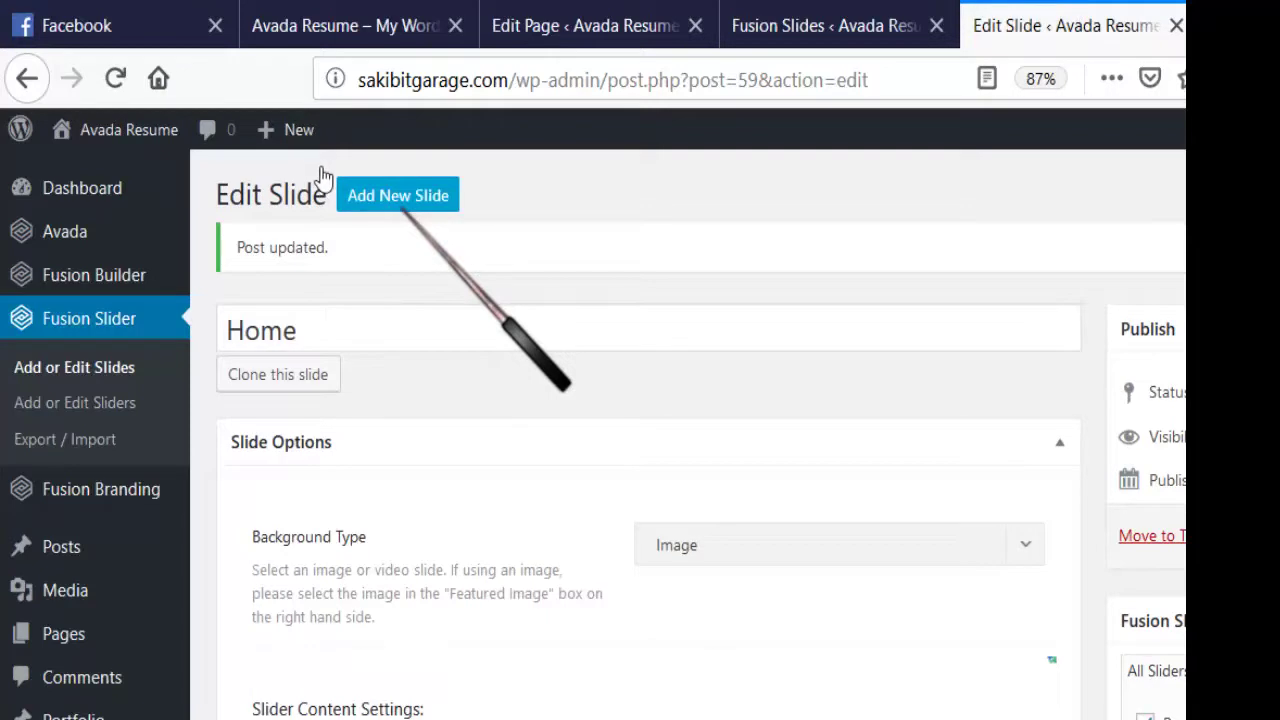
scroll(60, 445, "down", 3)
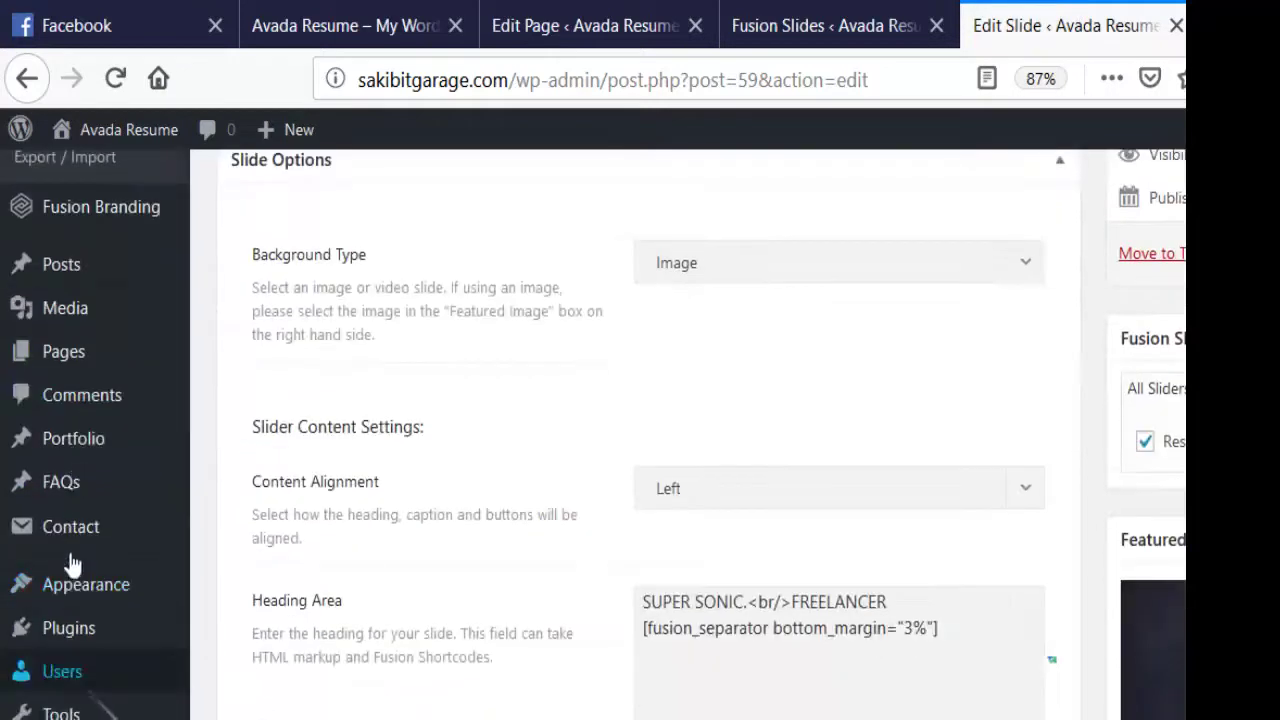
scroll(77, 575, "down", 2)
scroll(77, 573, "up", 5)
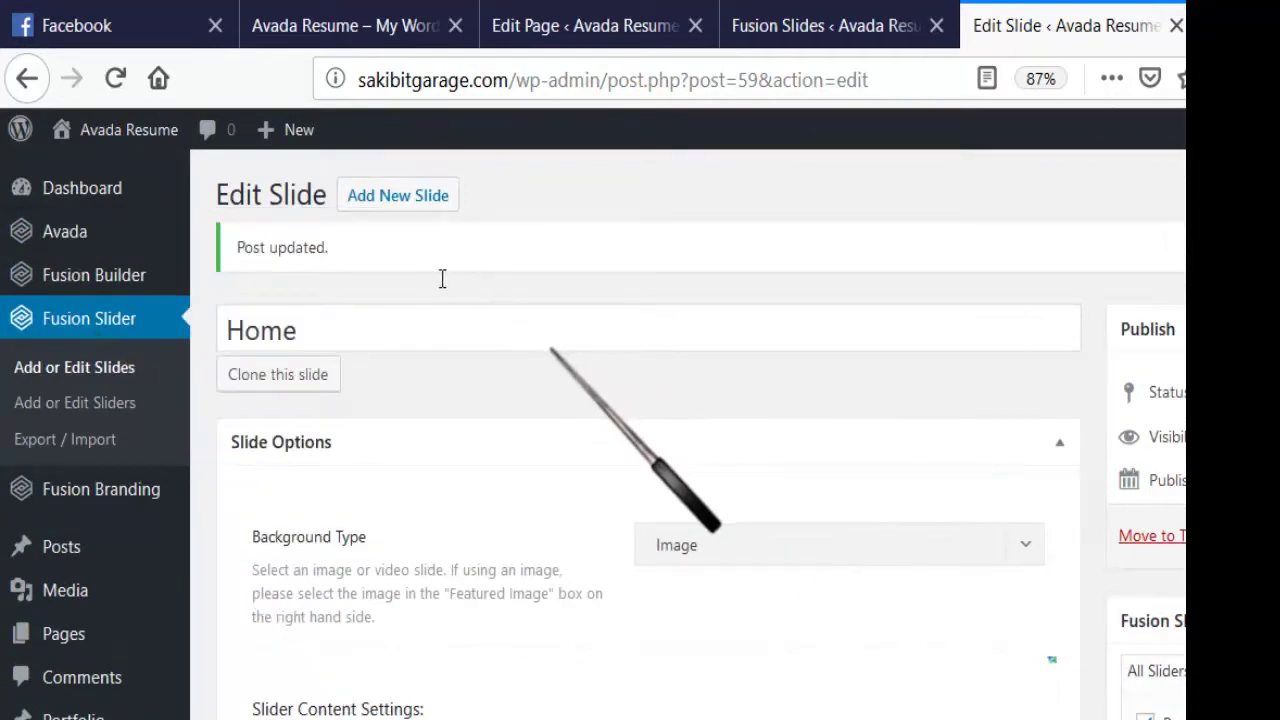
- Switch to the live site, reload the home page and check the hero slide's heading and the sections below it
key("ctrl+Page_Up")
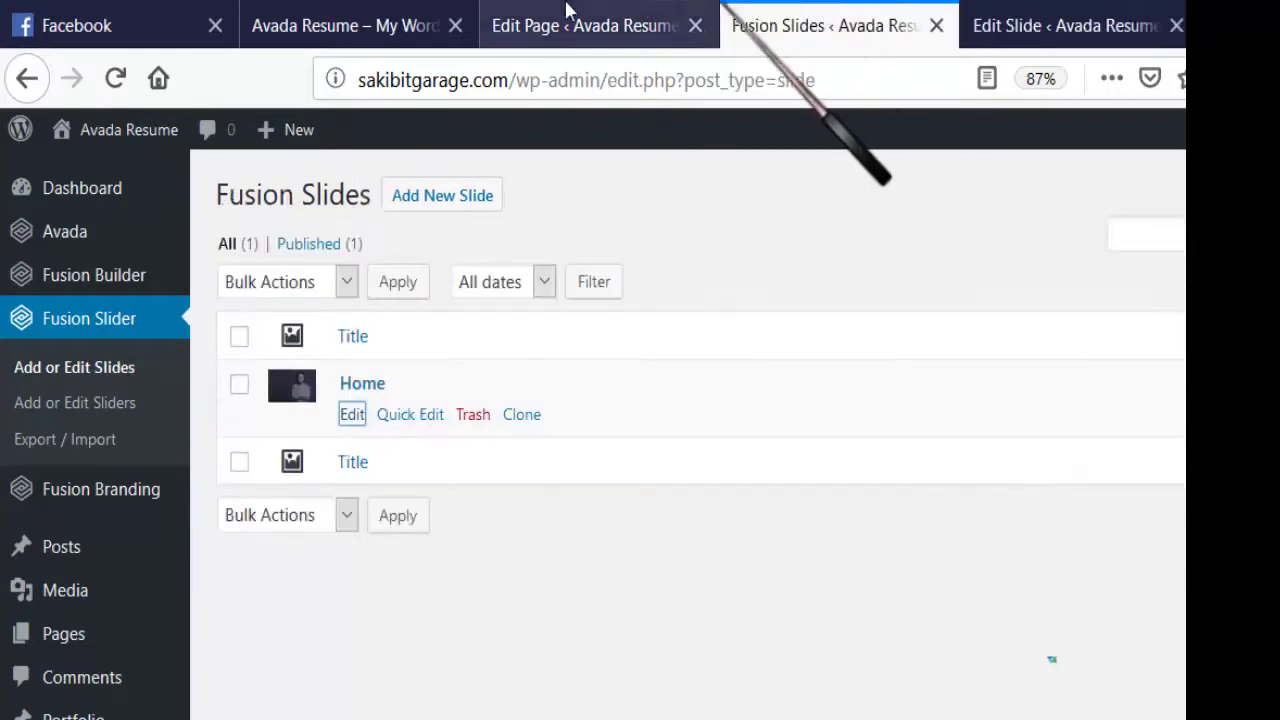
left_click(508, 14)
left_click(340, 28)
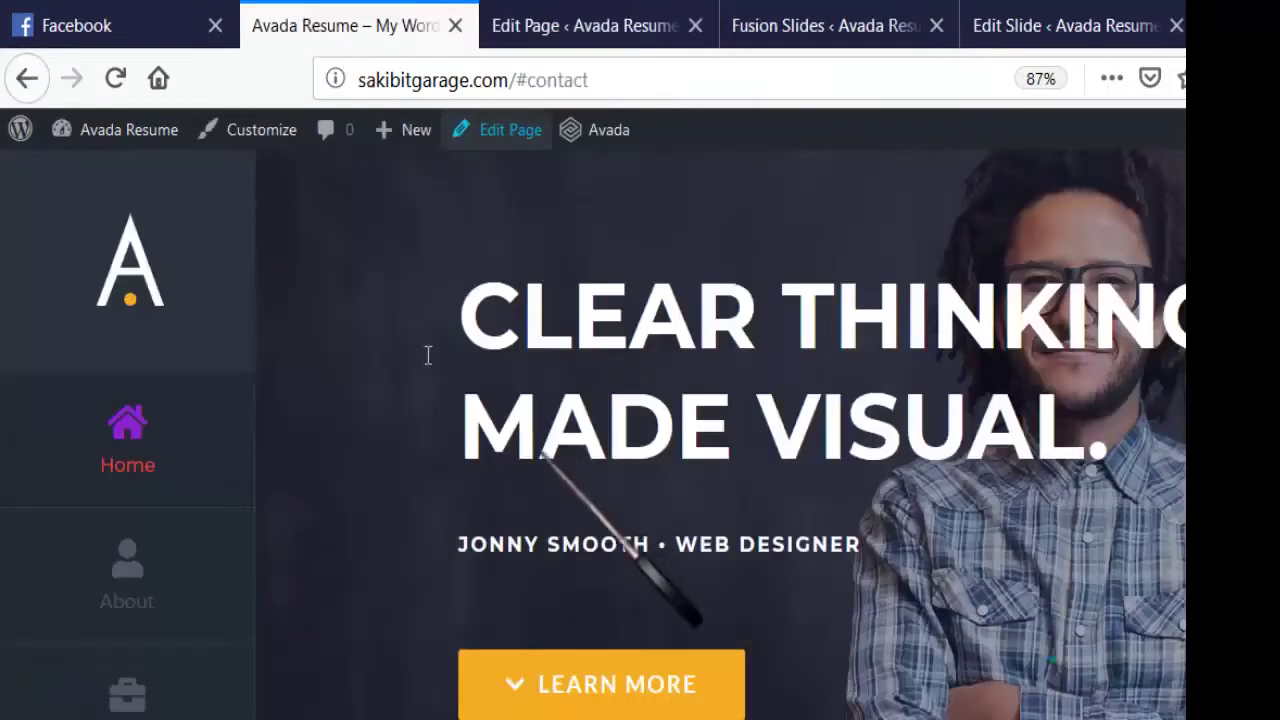
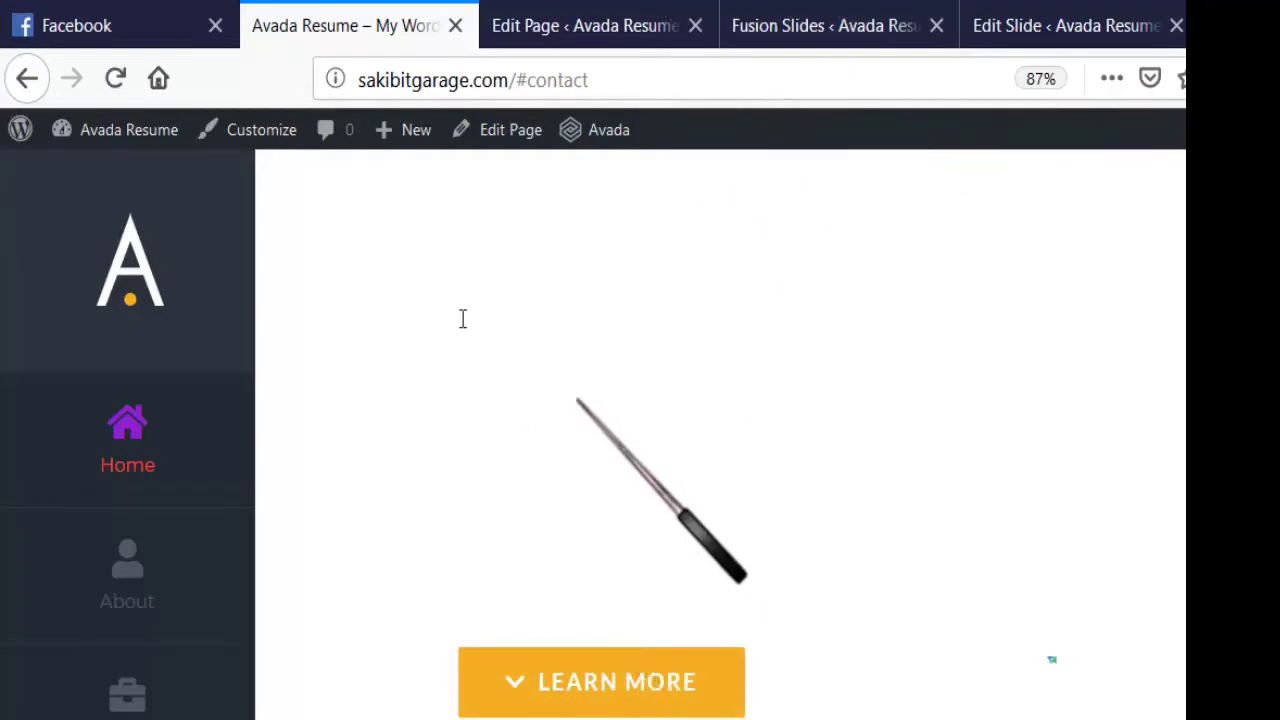
scroll(465, 318, "down", 3)
scroll(465, 318, "down", 10)
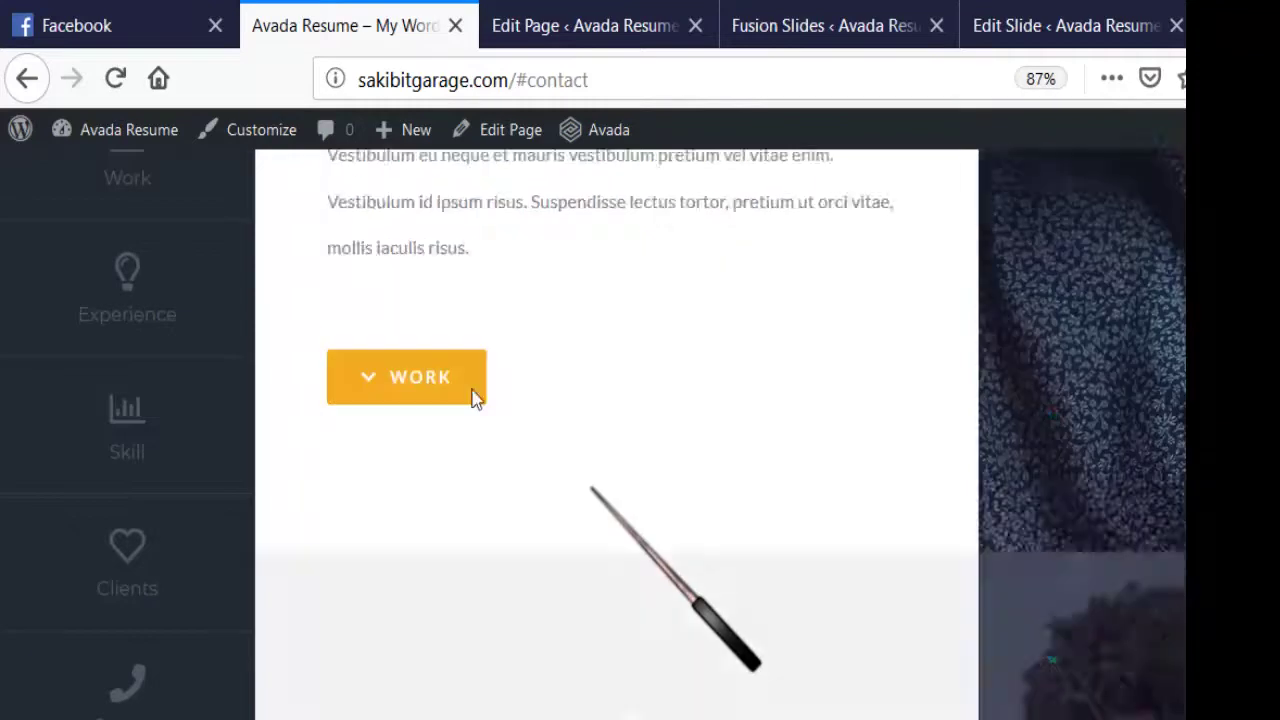
scroll(477, 397, "up", 5)
scroll(476, 395, "up", 8)
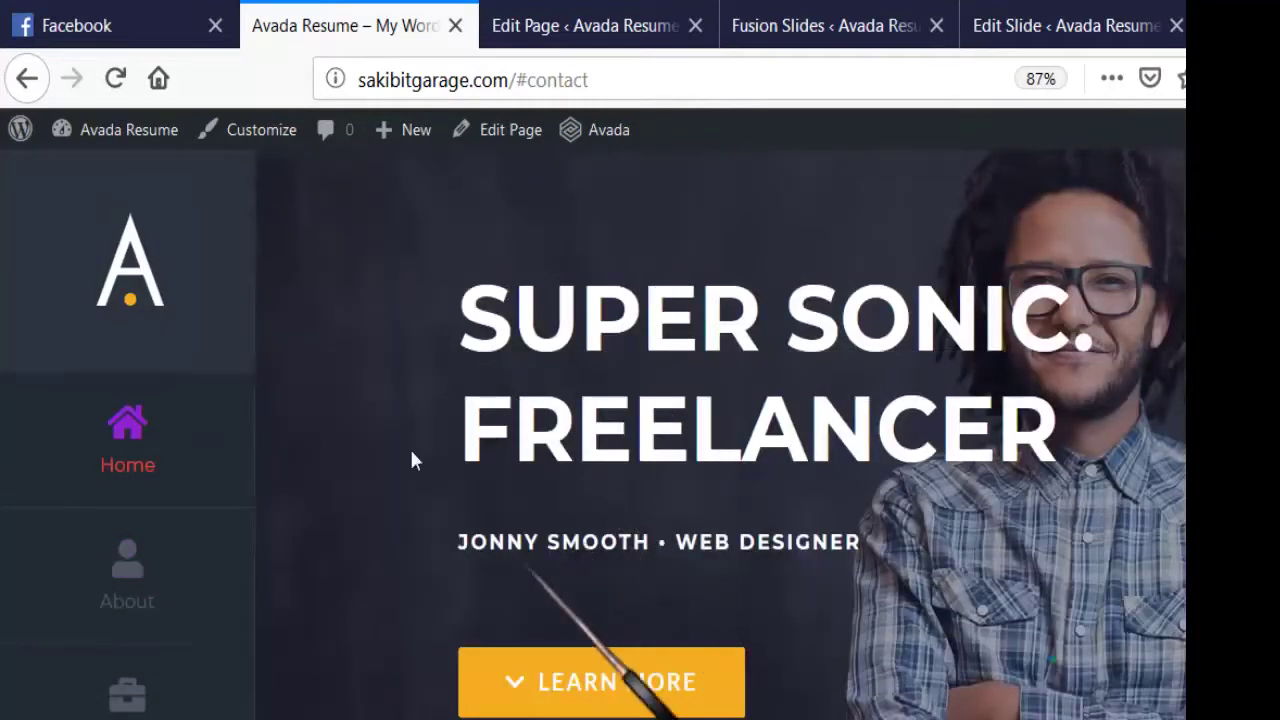
- Return to the Home slide's editing page and review its content alignment, heading, caption and button settings
left_click(1060, 25)
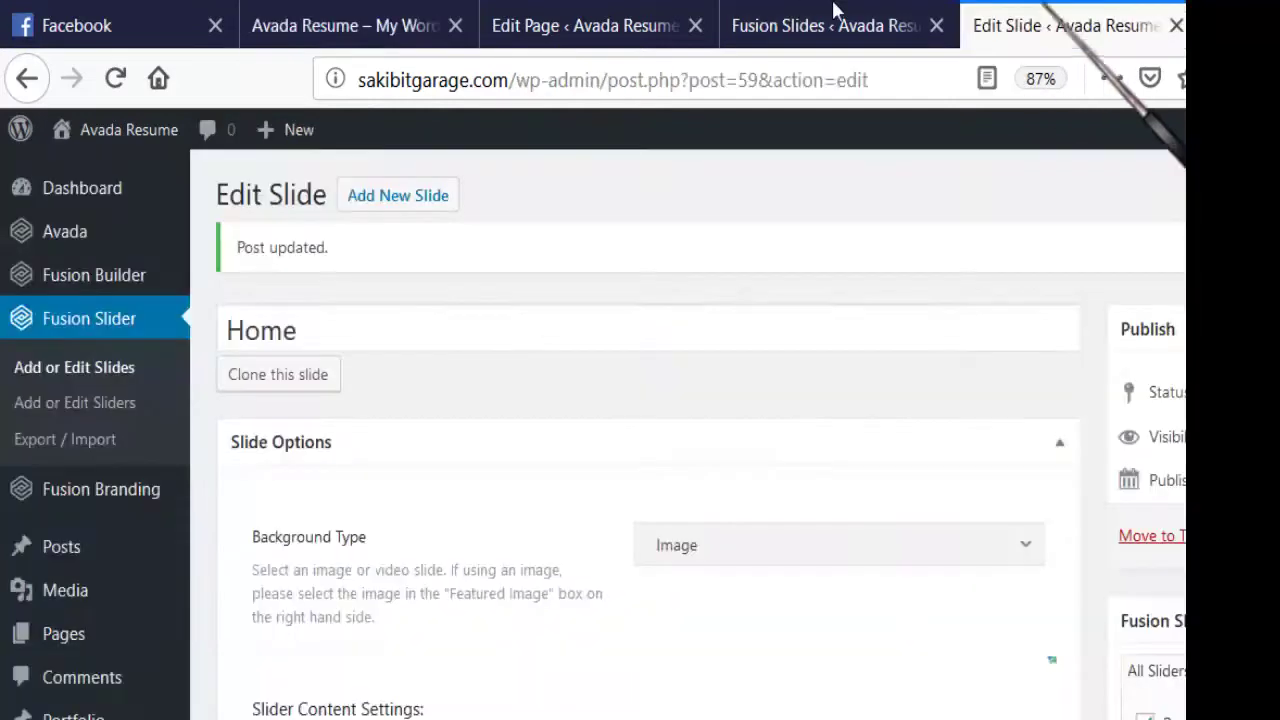
scroll(677, 431, "down", 5)
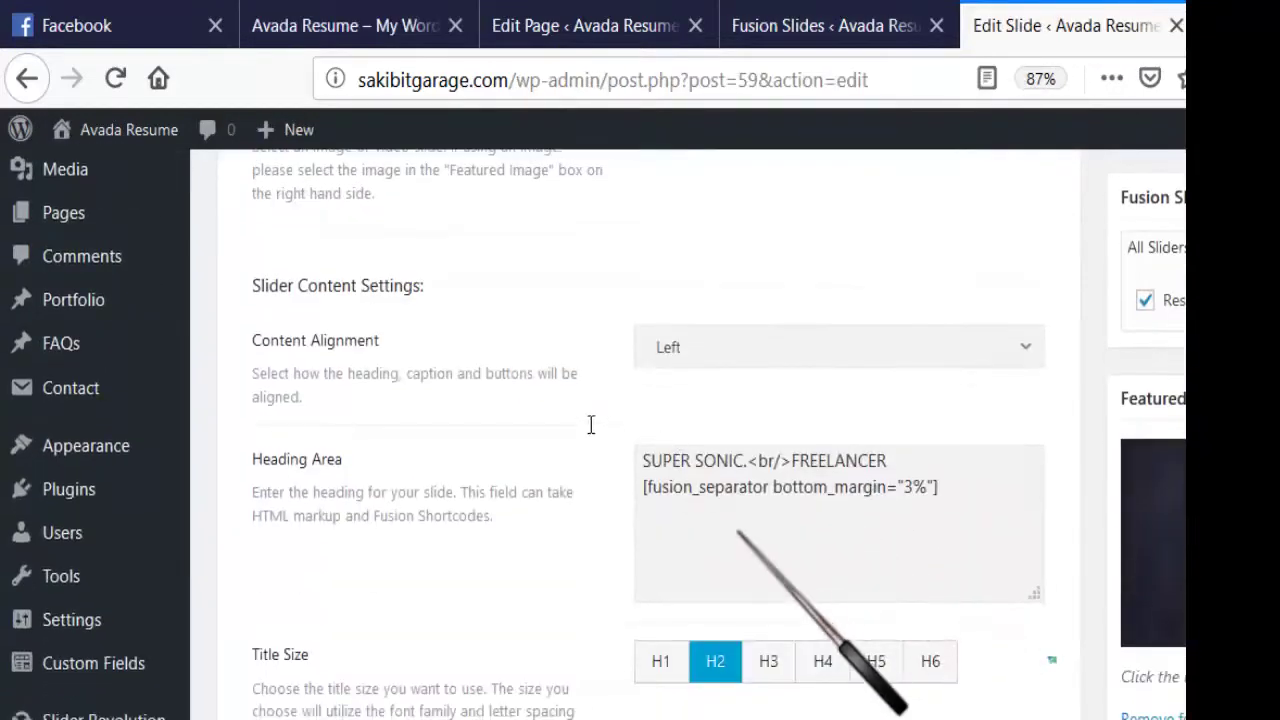
scroll(712, 425, "down", 8)
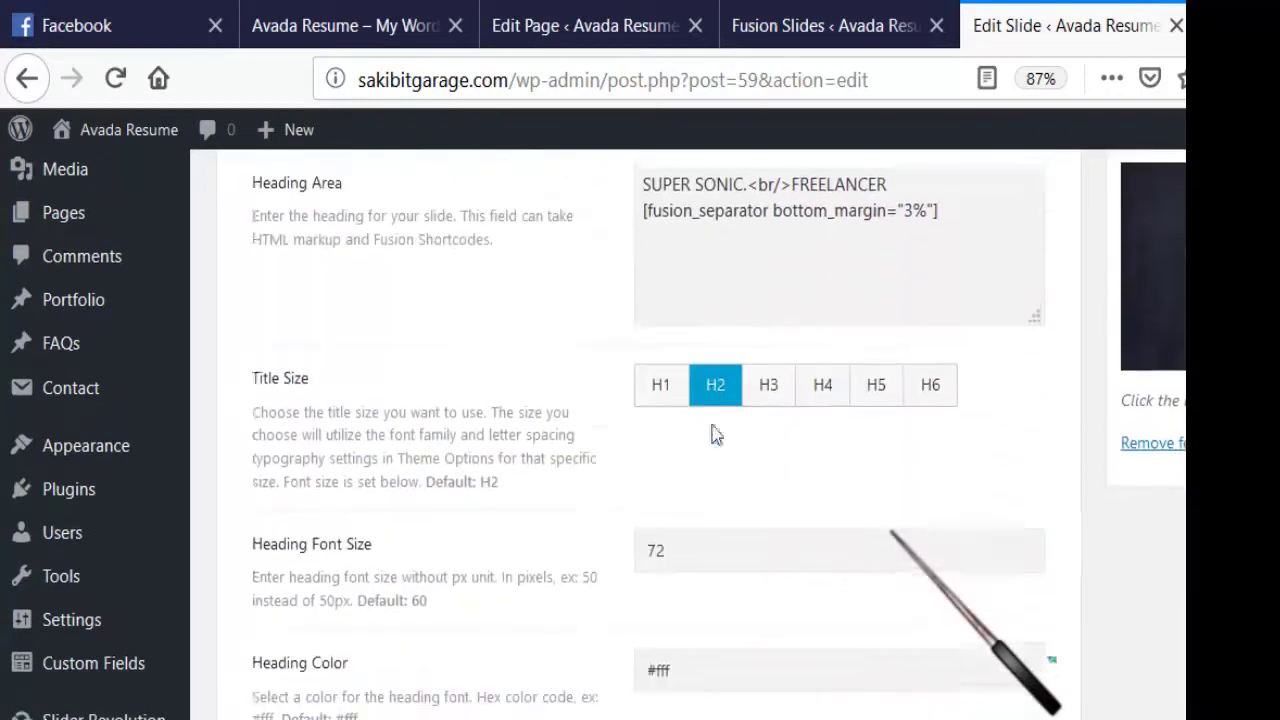
scroll(714, 434, "down", 1)
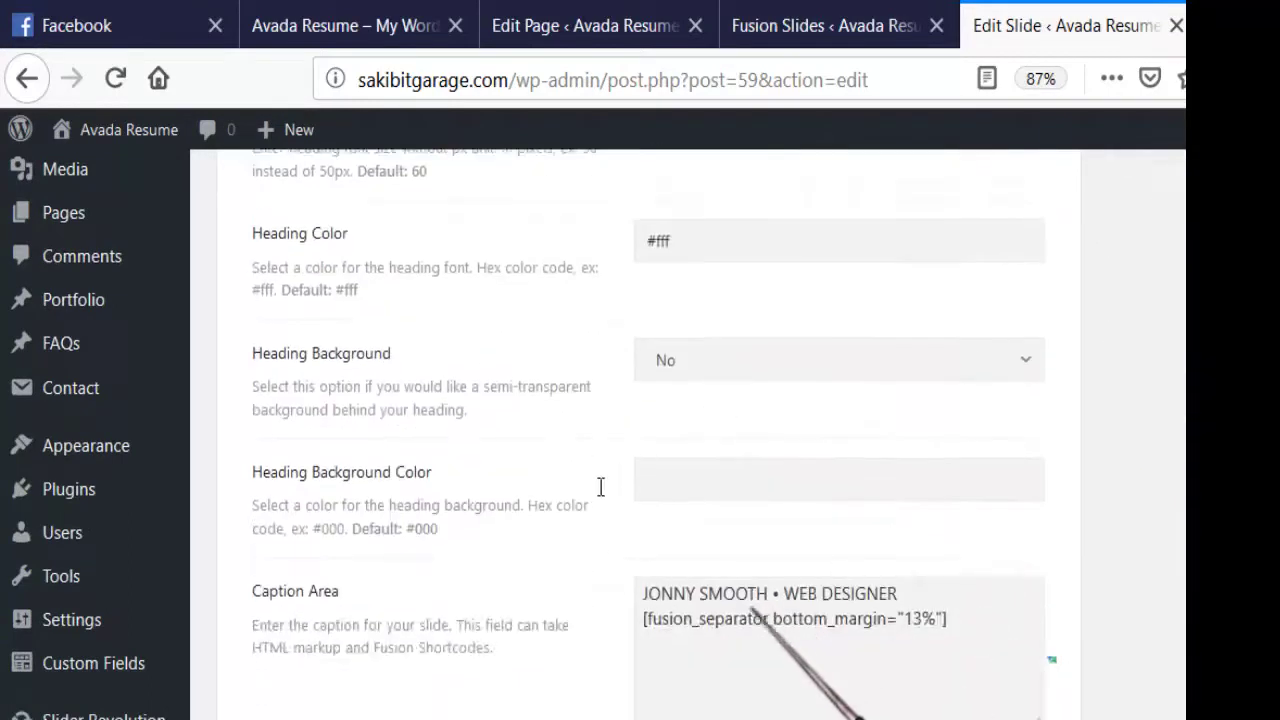
scroll(610, 487, "down", 10)
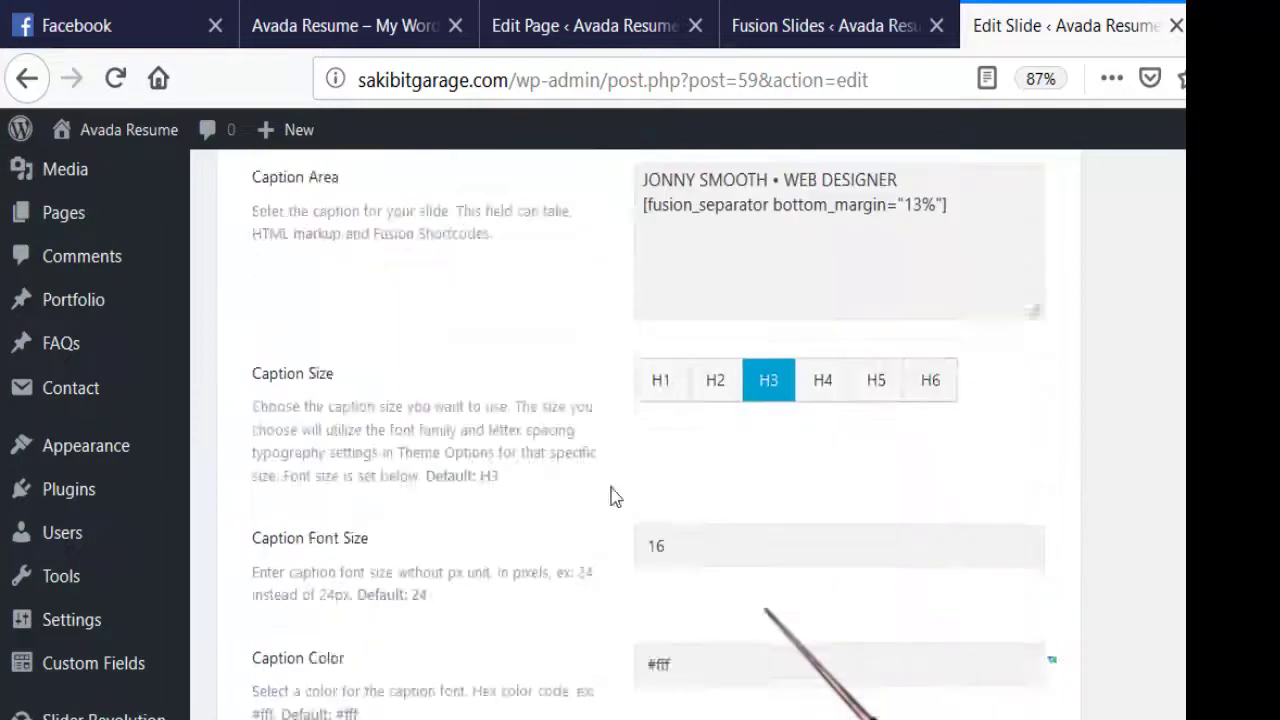
scroll(611, 501, "down", 3)
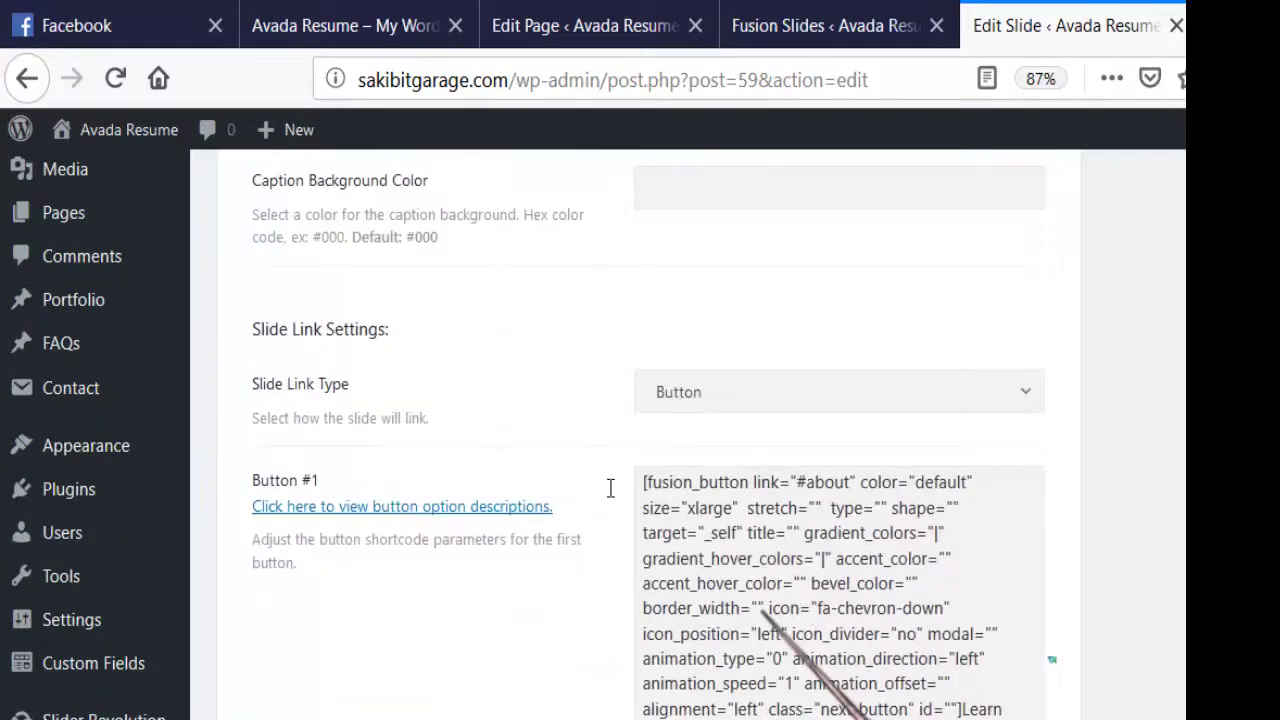
scroll(745, 517, "down", 4)
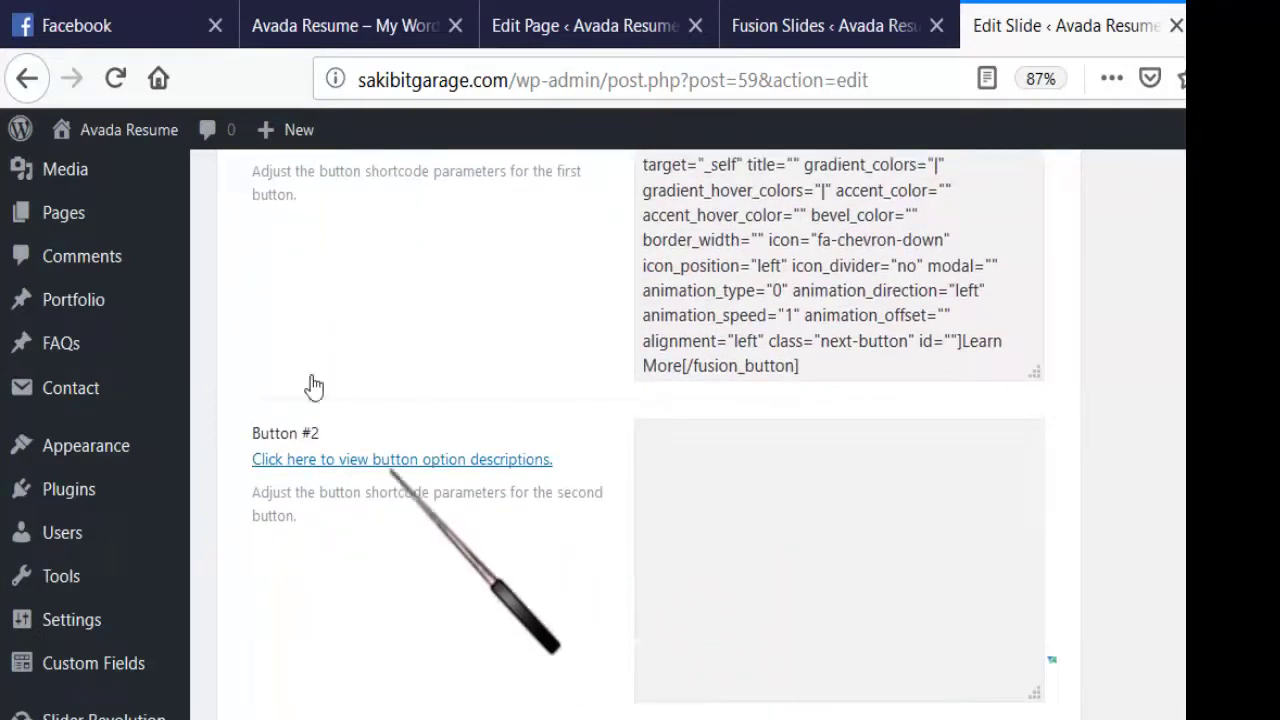
scroll(309, 386, "up", 7)
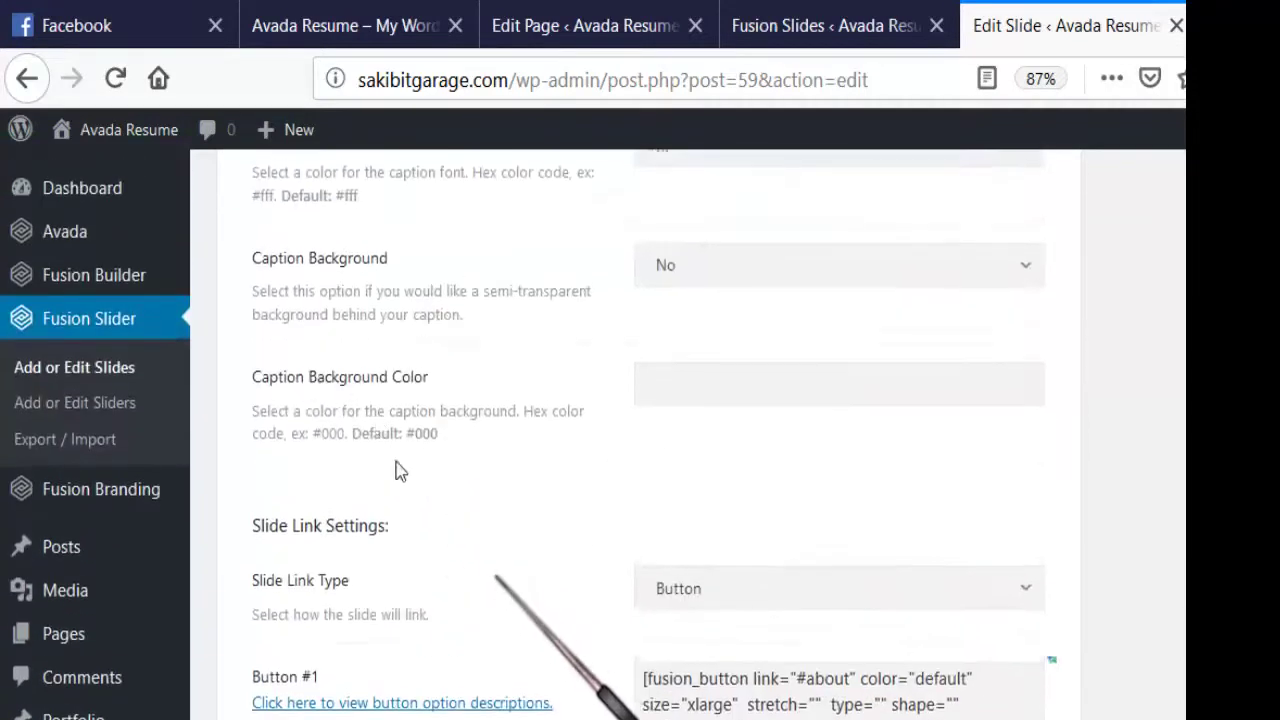
scroll(400, 472, "up", 6)
scroll(400, 478, "up", 11)
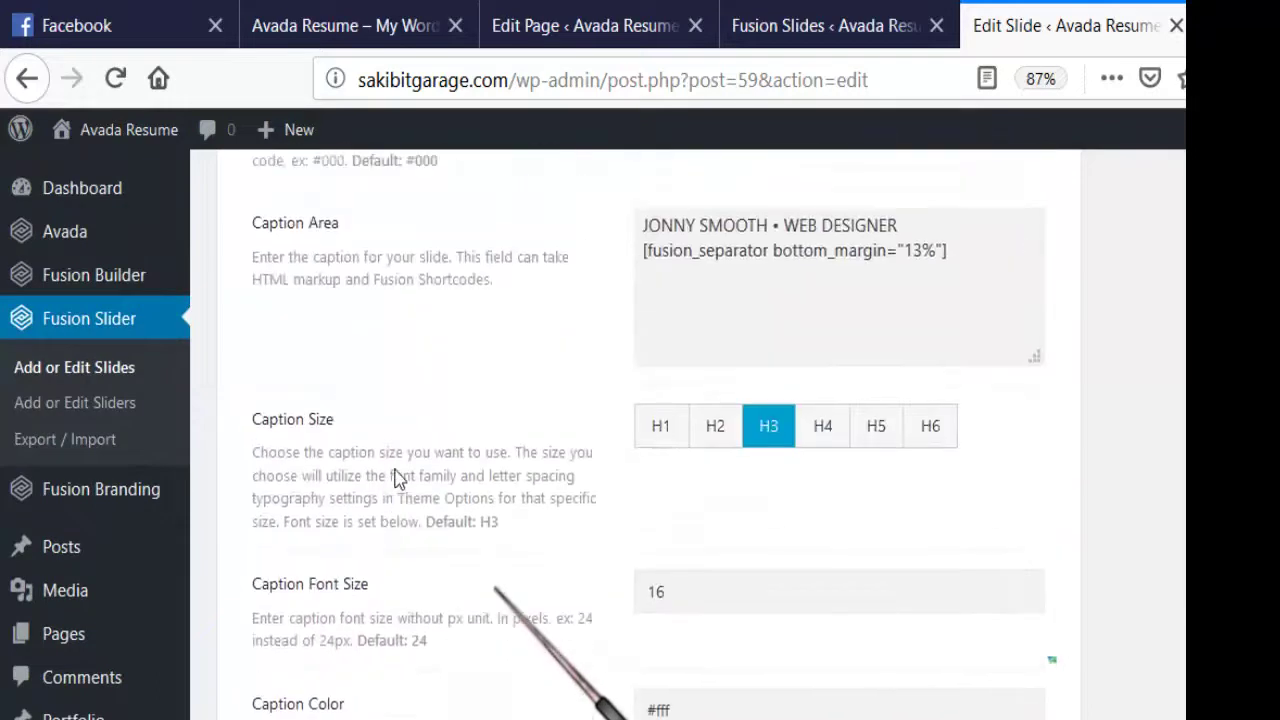
scroll(396, 470, "up", 8)
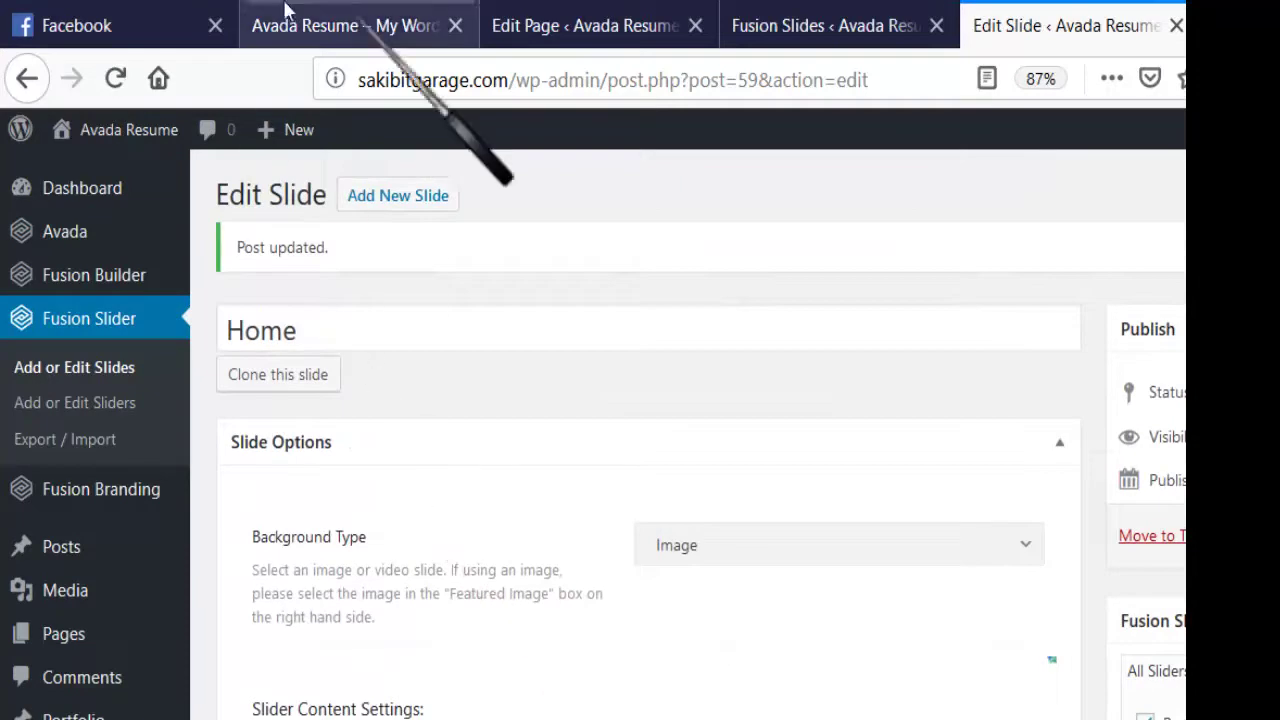
scroll(1030, 455, "down", 7)
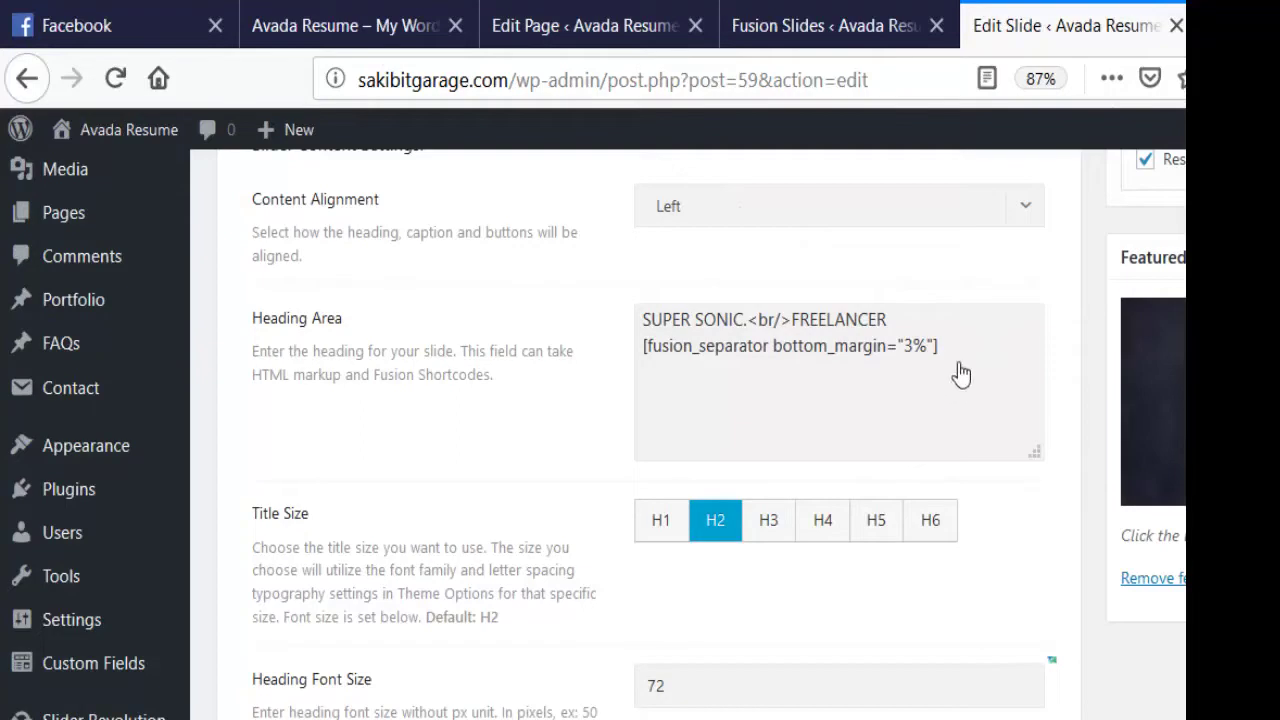
scroll(1000, 523, "up", 5)
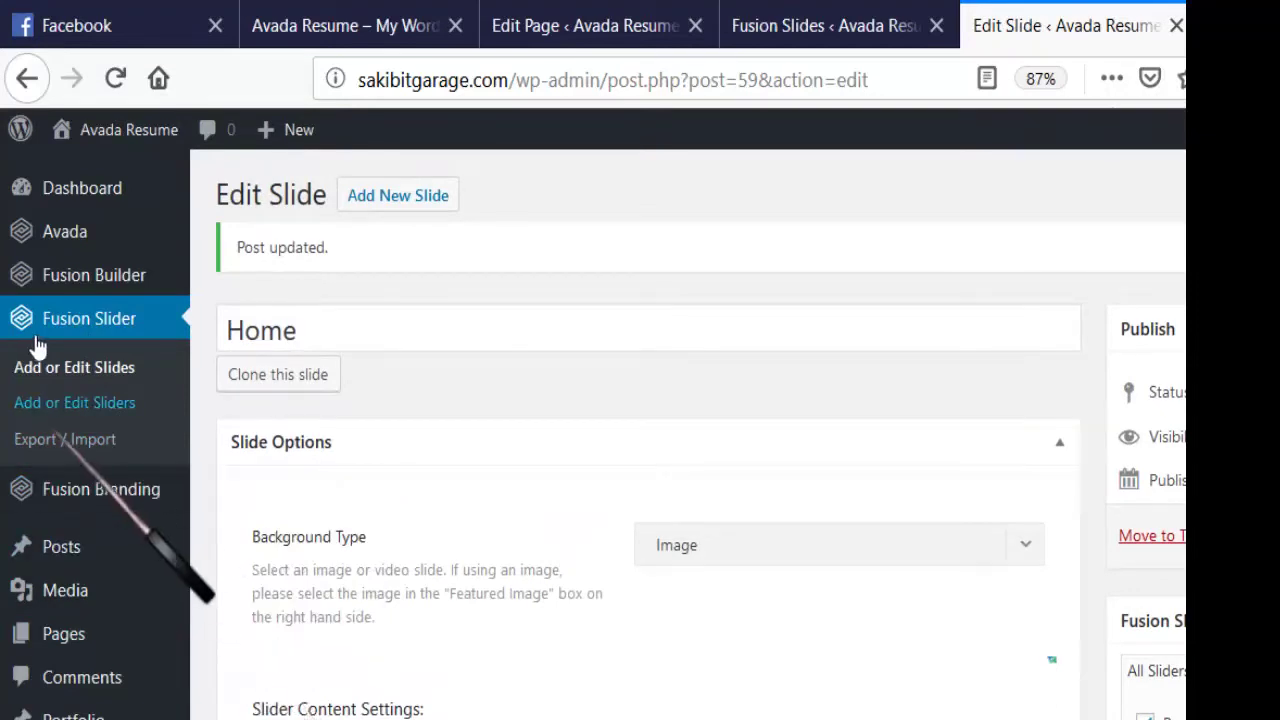
- Compare the hero slide on the live home page with the Home page's Fusion Builder editor
left_click(348, 14)
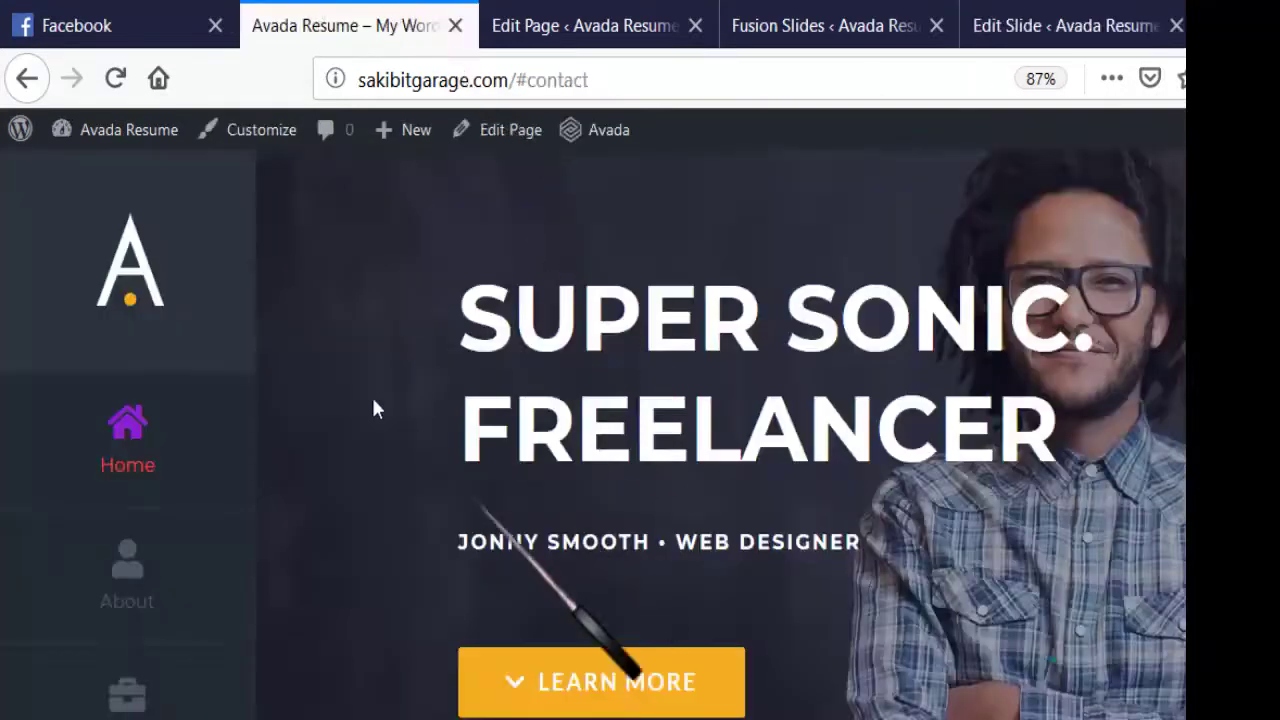
left_click(1065, 25)
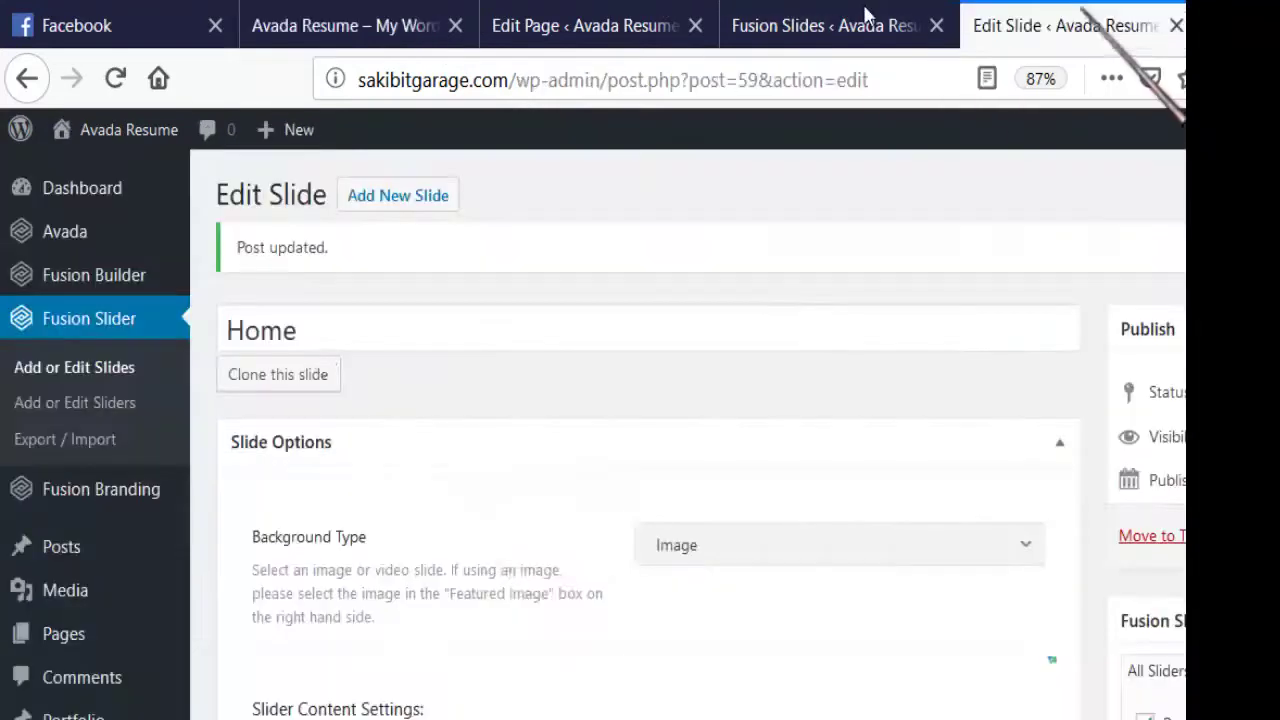
left_click(530, 25)
scroll(346, 351, "down", 2)
scroll(309, 457, "up", 2)
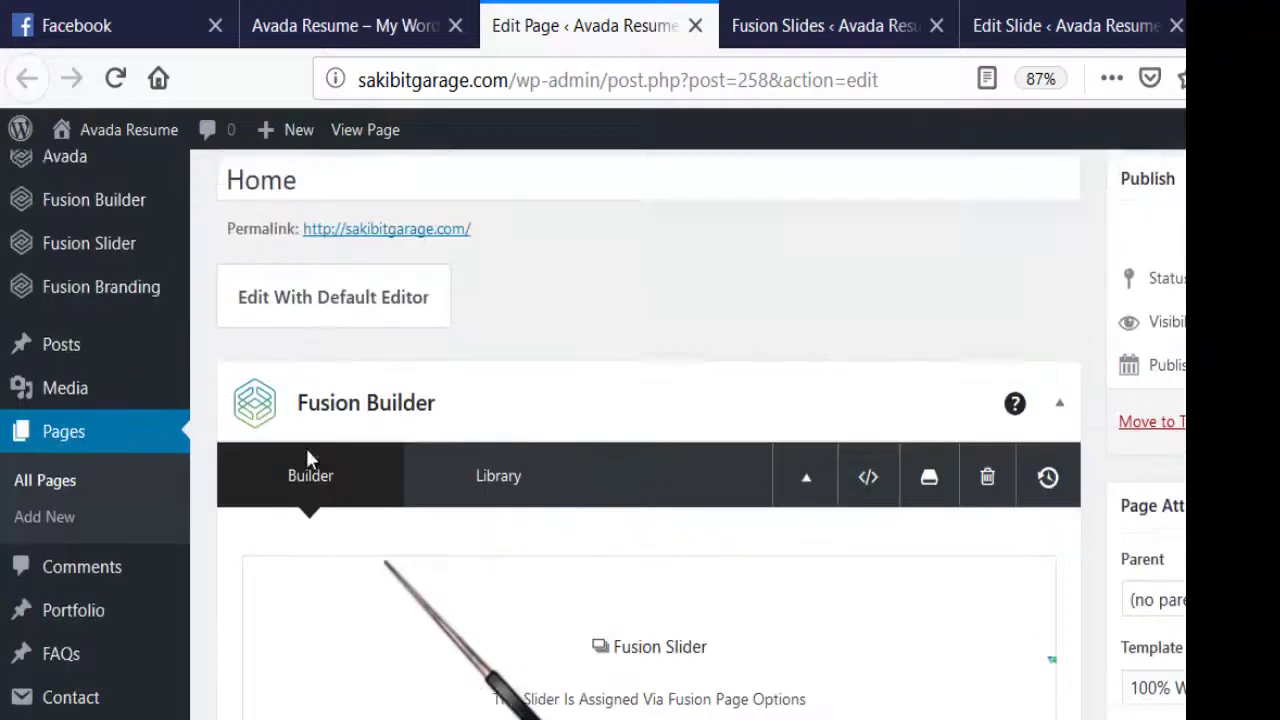
left_click(300, 25)
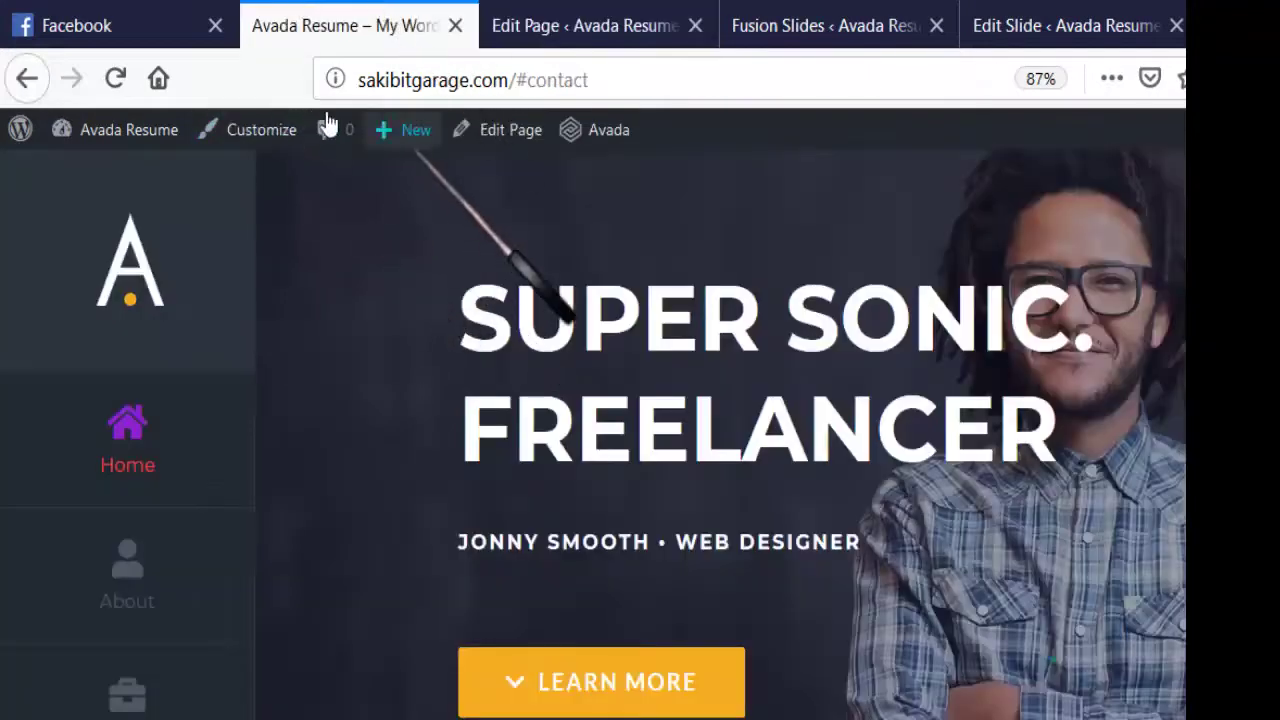
- Examine the Home page's Fusion Slider block and the container with the About elements in Fusion Builder
left_click(495, 22)
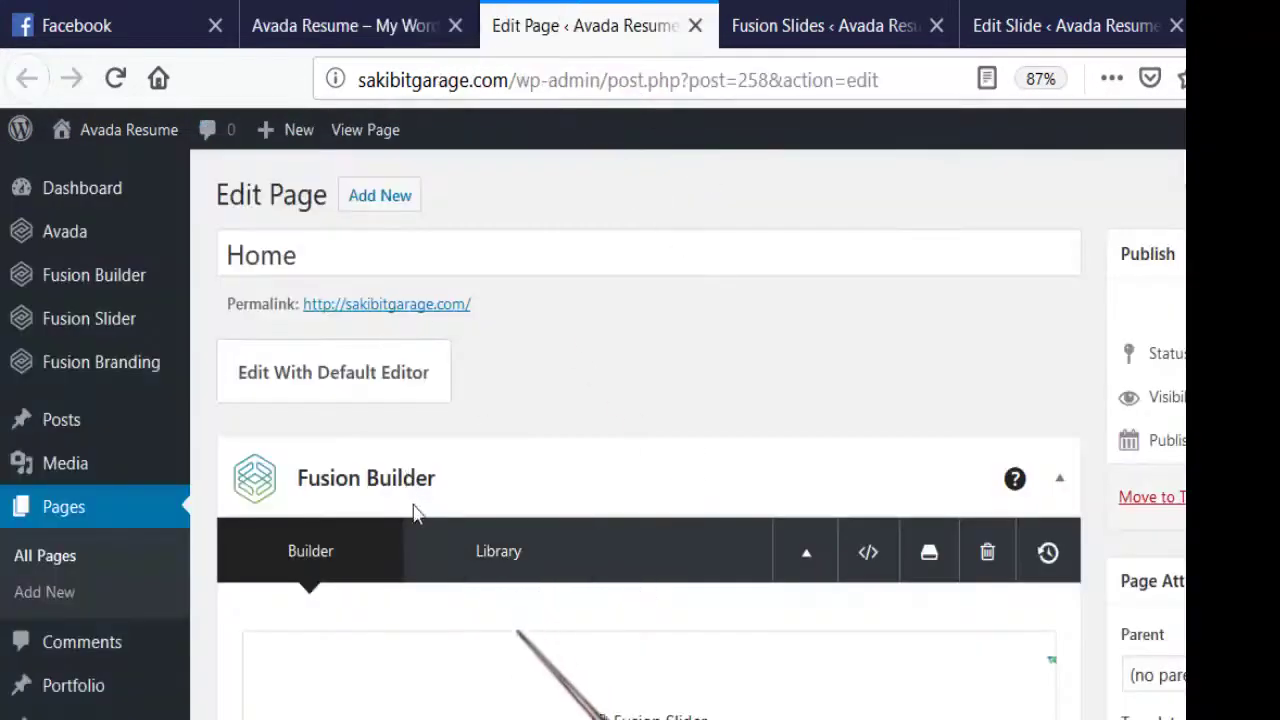
scroll(414, 420, "down", 5)
scroll(413, 440, "down", 7)
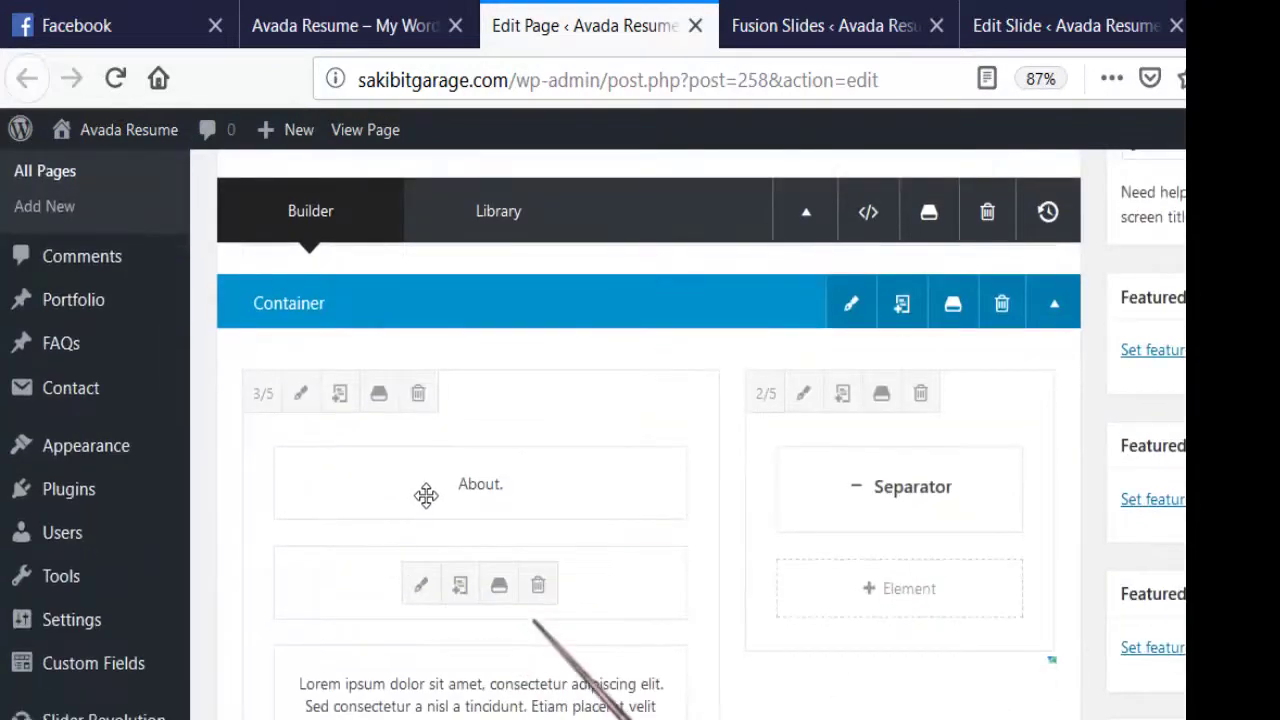
scroll(424, 500, "up", 7)
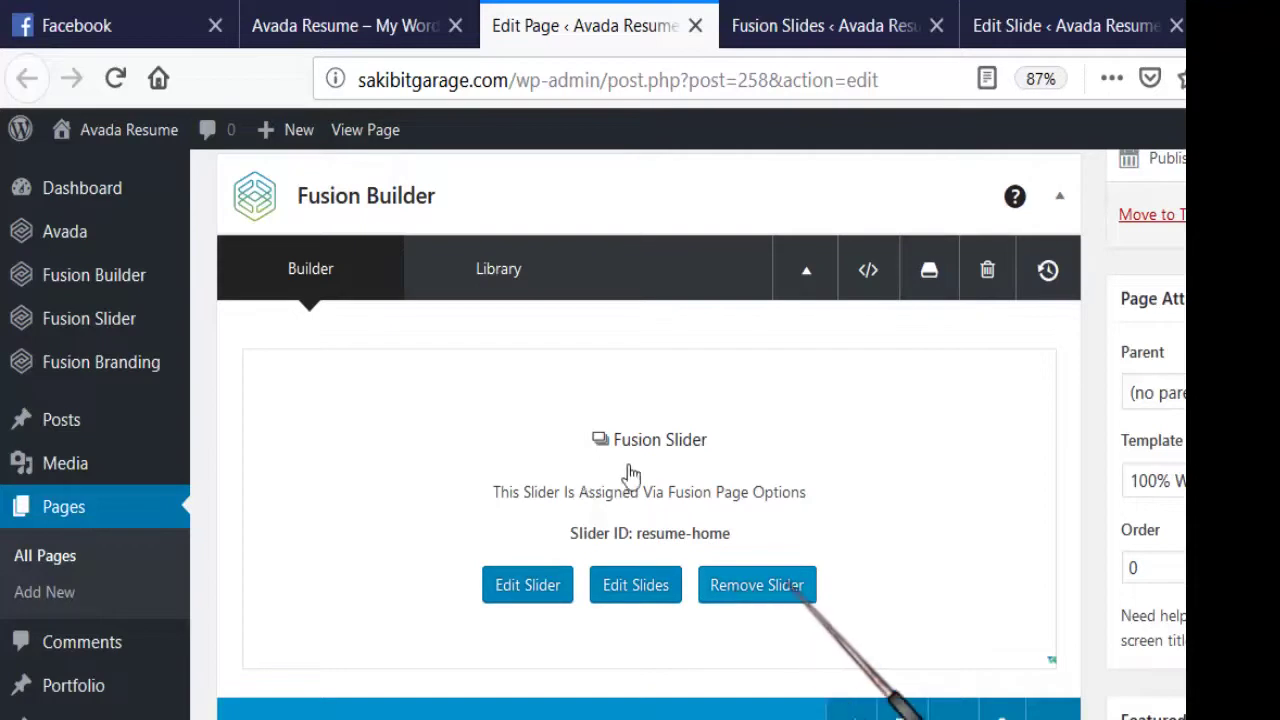
scroll(631, 471, "up", 5)
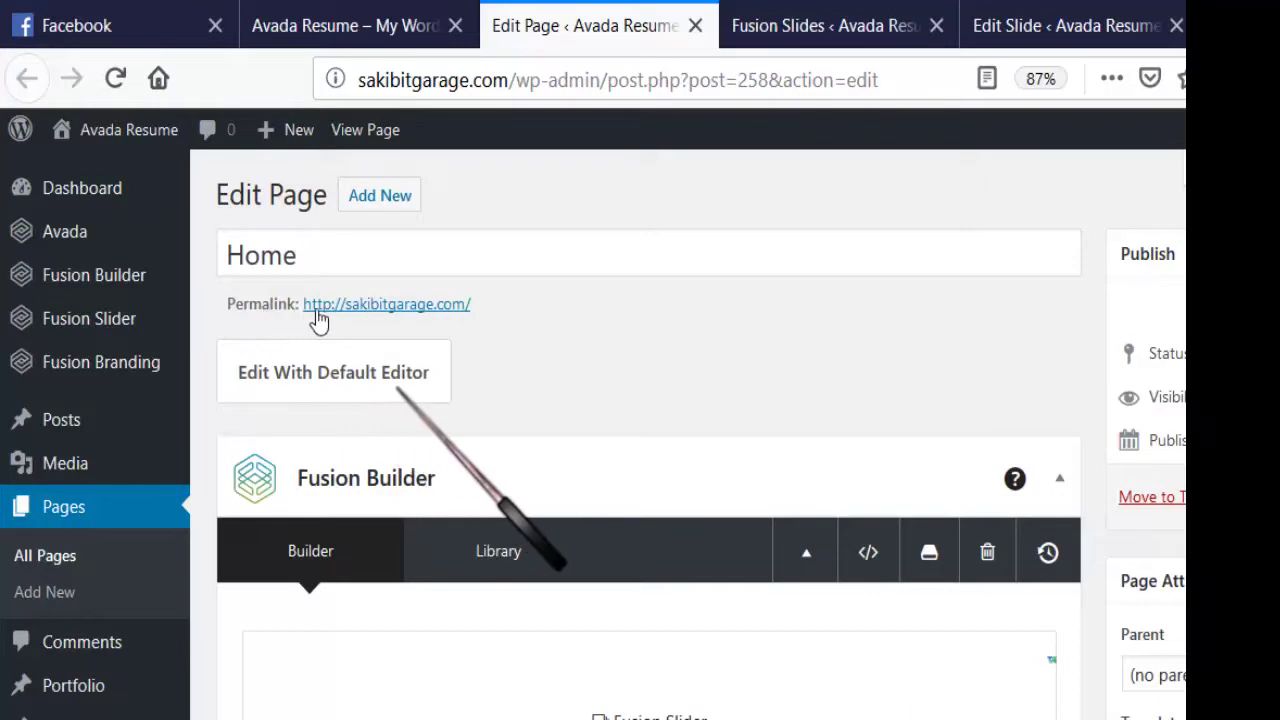
scroll(506, 360, "down", 5)
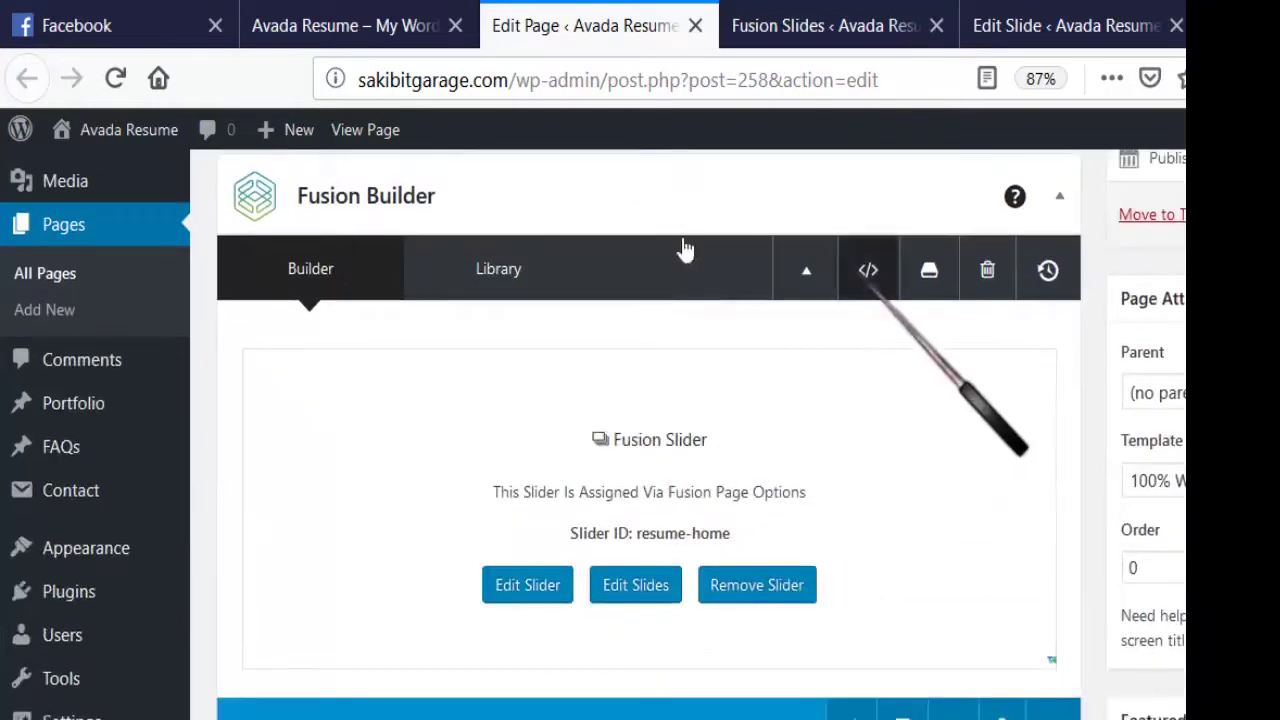
scroll(646, 417, "down", 3)
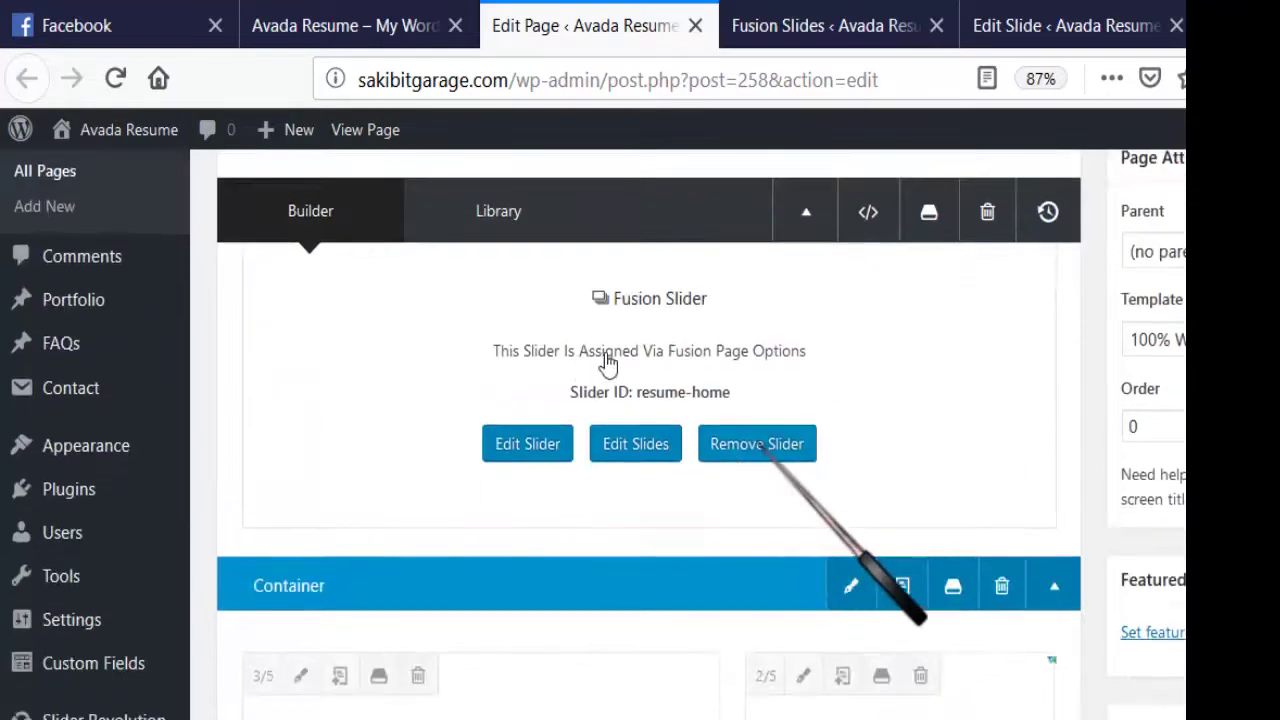
scroll(607, 364, "down", 5)
scroll(606, 371, "up", 3)
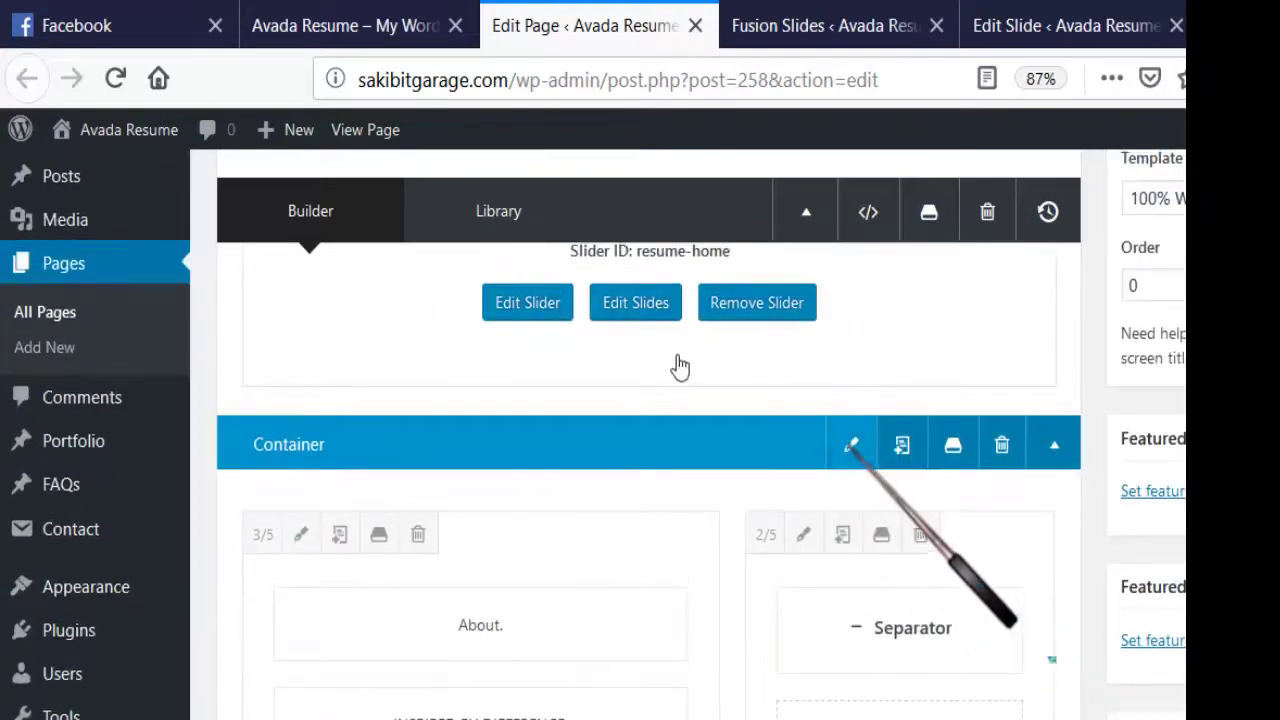
scroll(333, 430, "down", 6)
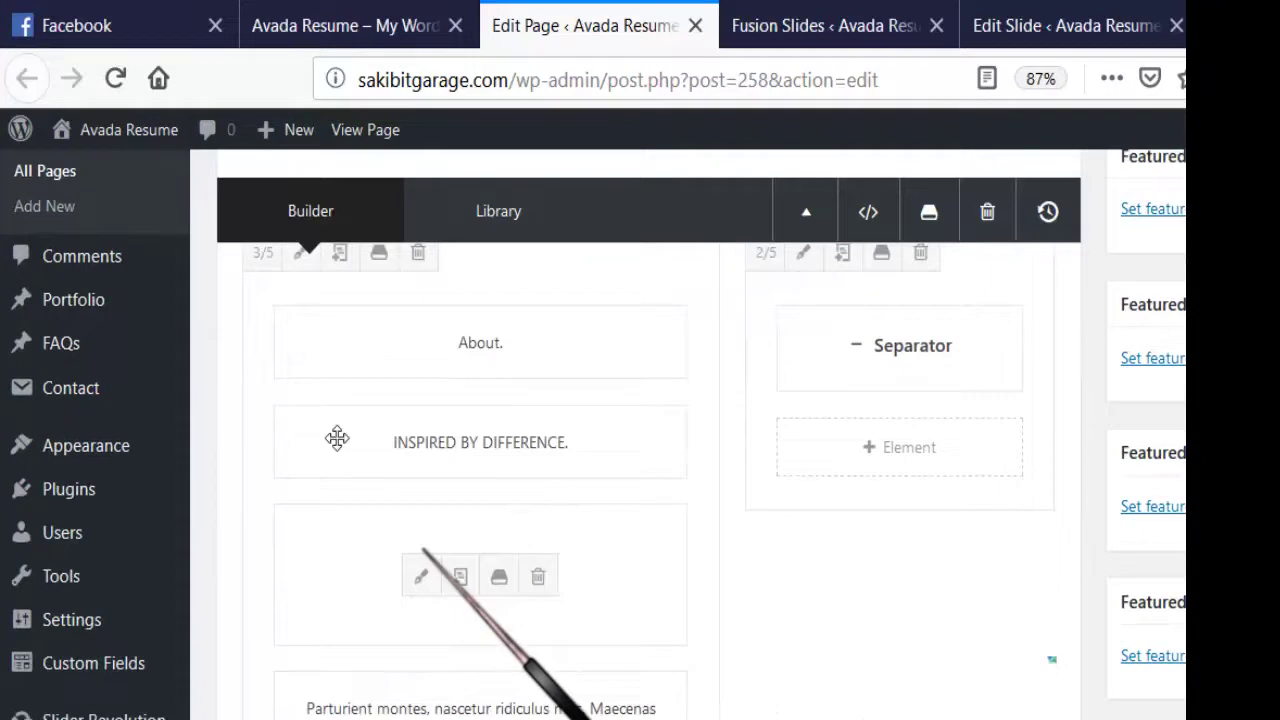
scroll(337, 440, "up", 6)
scroll(331, 446, "down", 3)
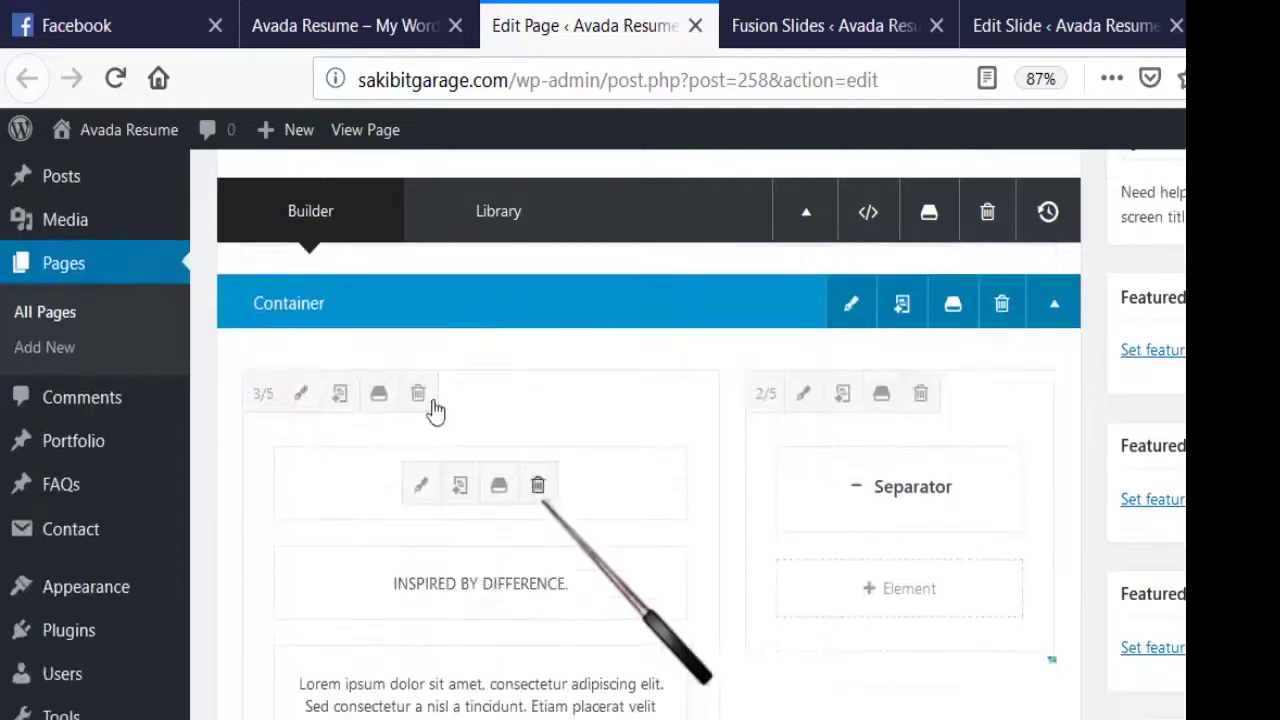
- Check the live About section, inspect the content and options of its "About." text block in the page editor, and close the block
left_click(268, 10)
scroll(477, 446, "down", 10)
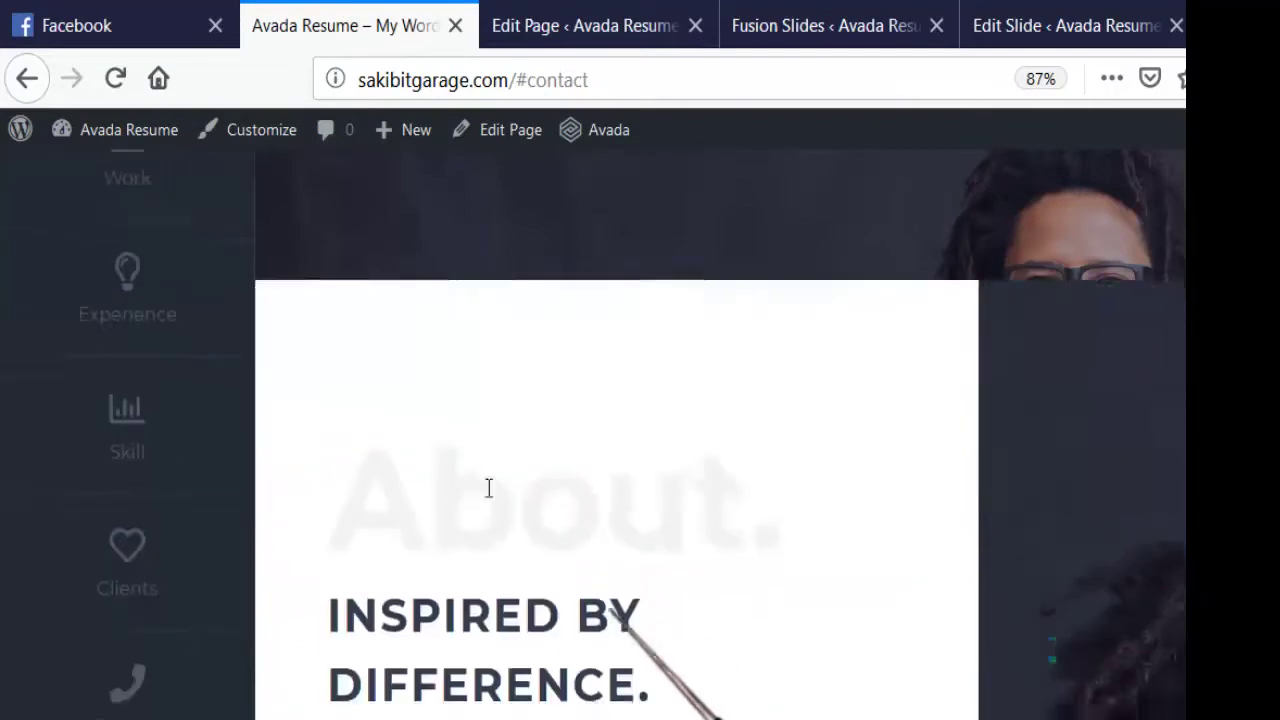
left_click(490, 12)
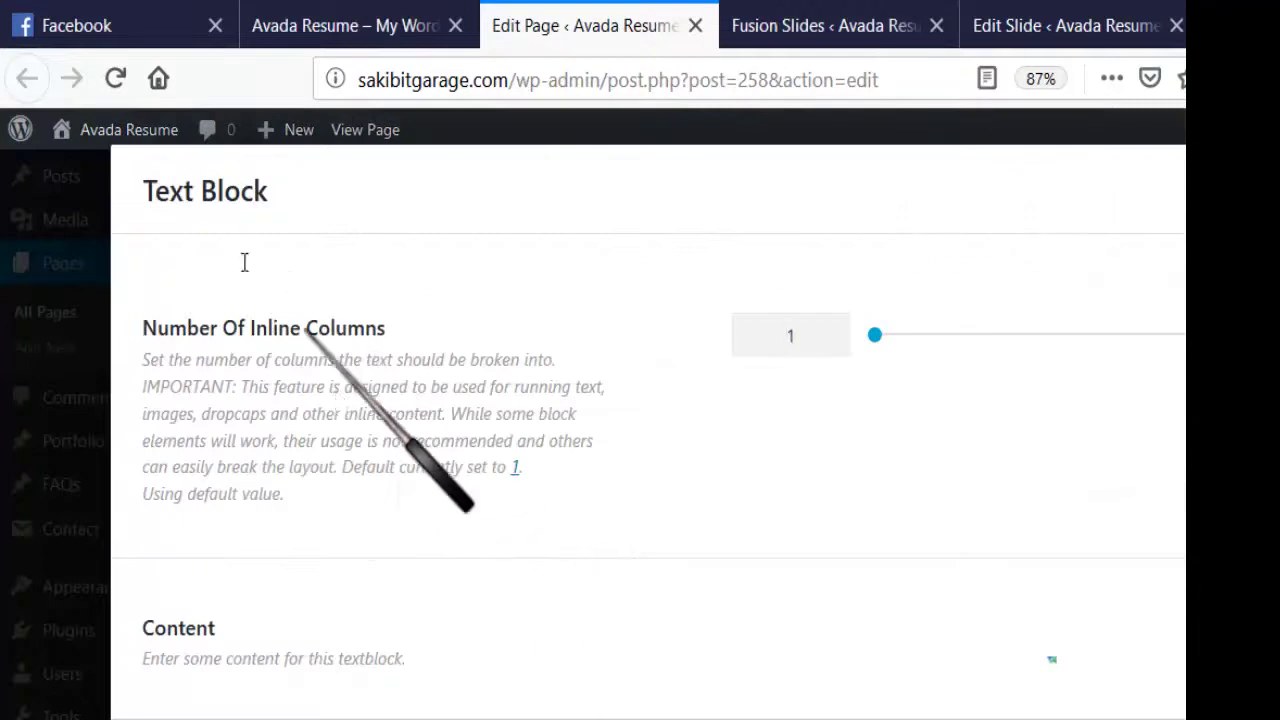
scroll(666, 310, "down", 5)
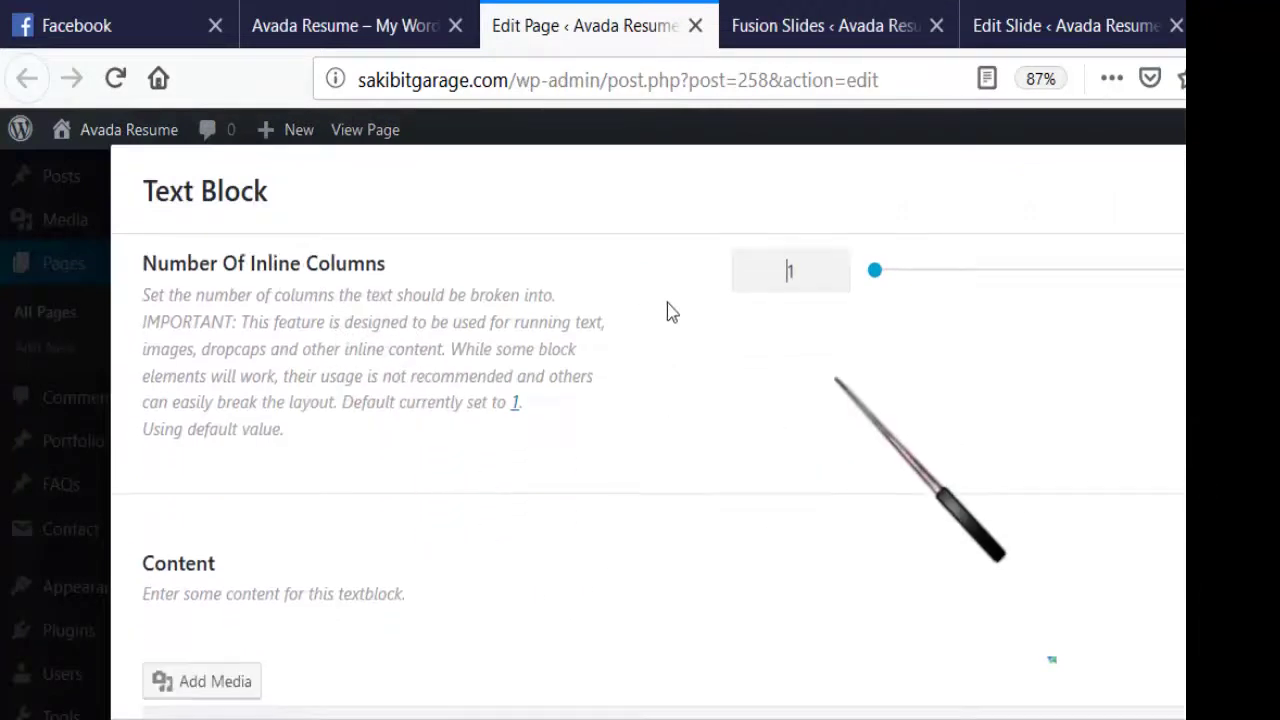
left_click_drag(253, 466, 200, 383)
scroll(265, 394, "down", 4)
scroll(265, 394, "down", 6)
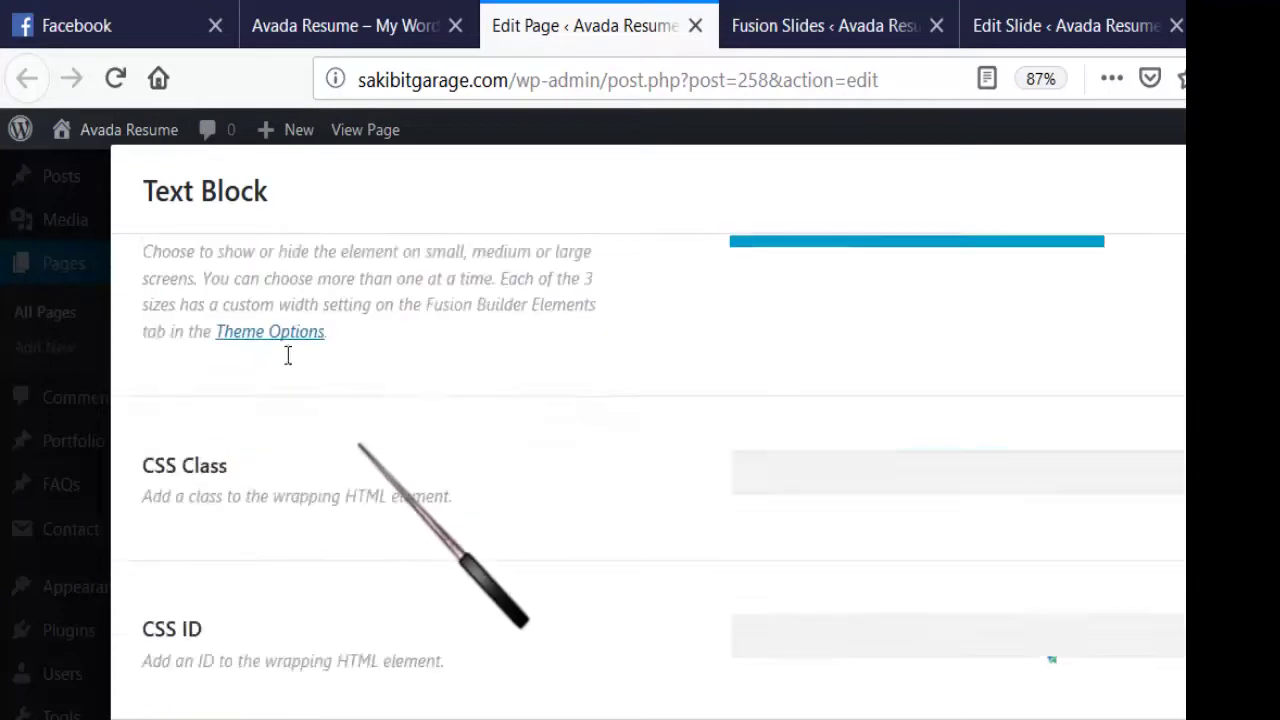
scroll(250, 466, "up", 8)
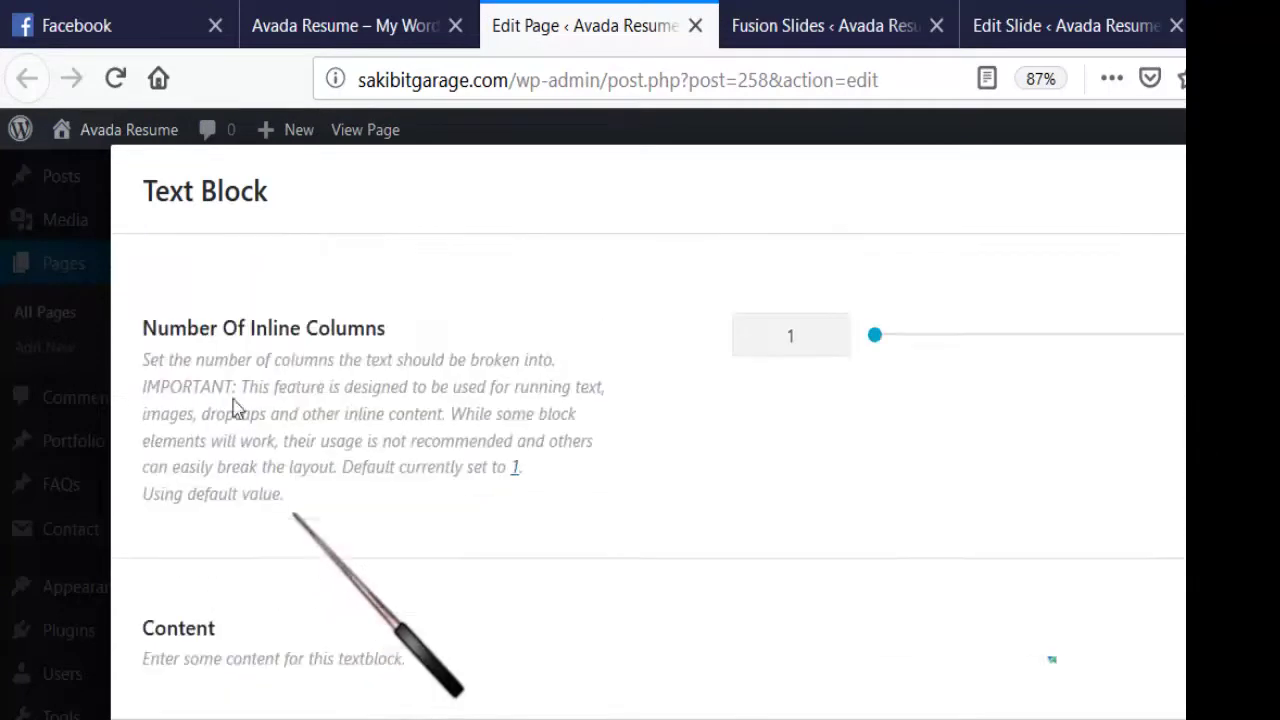
scroll(958, 597, "down", 3)
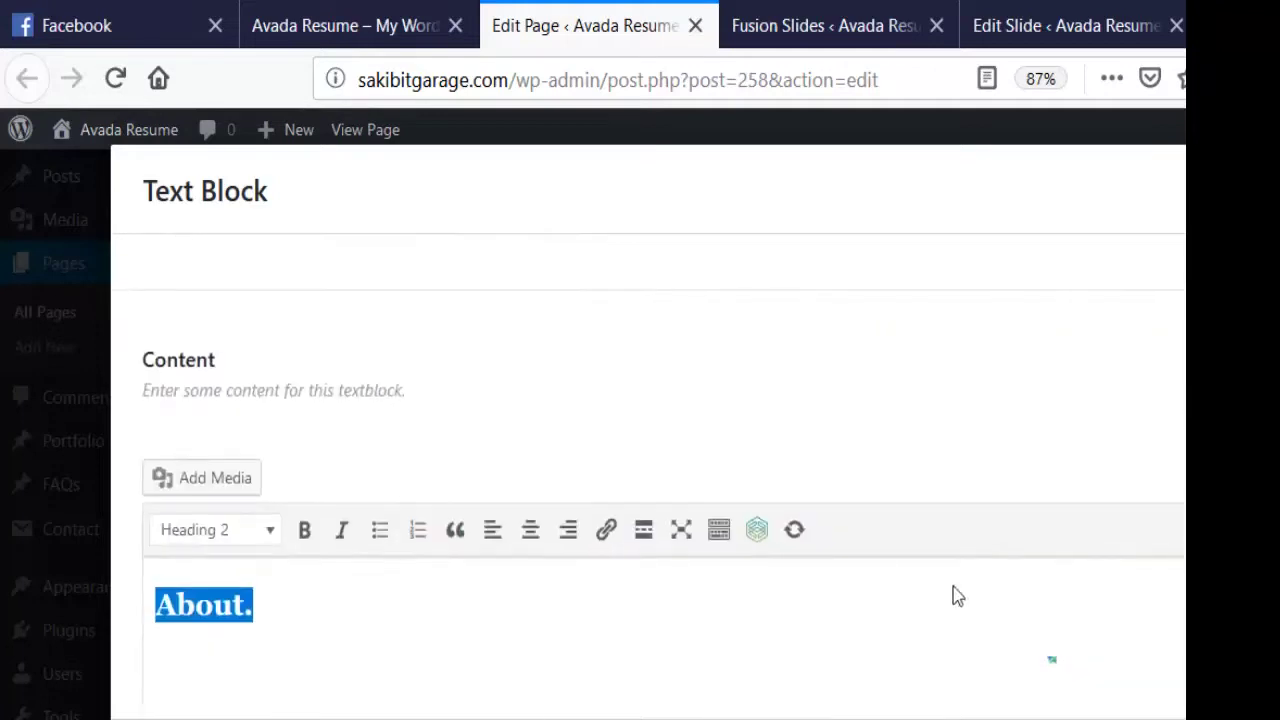
key("Escape")
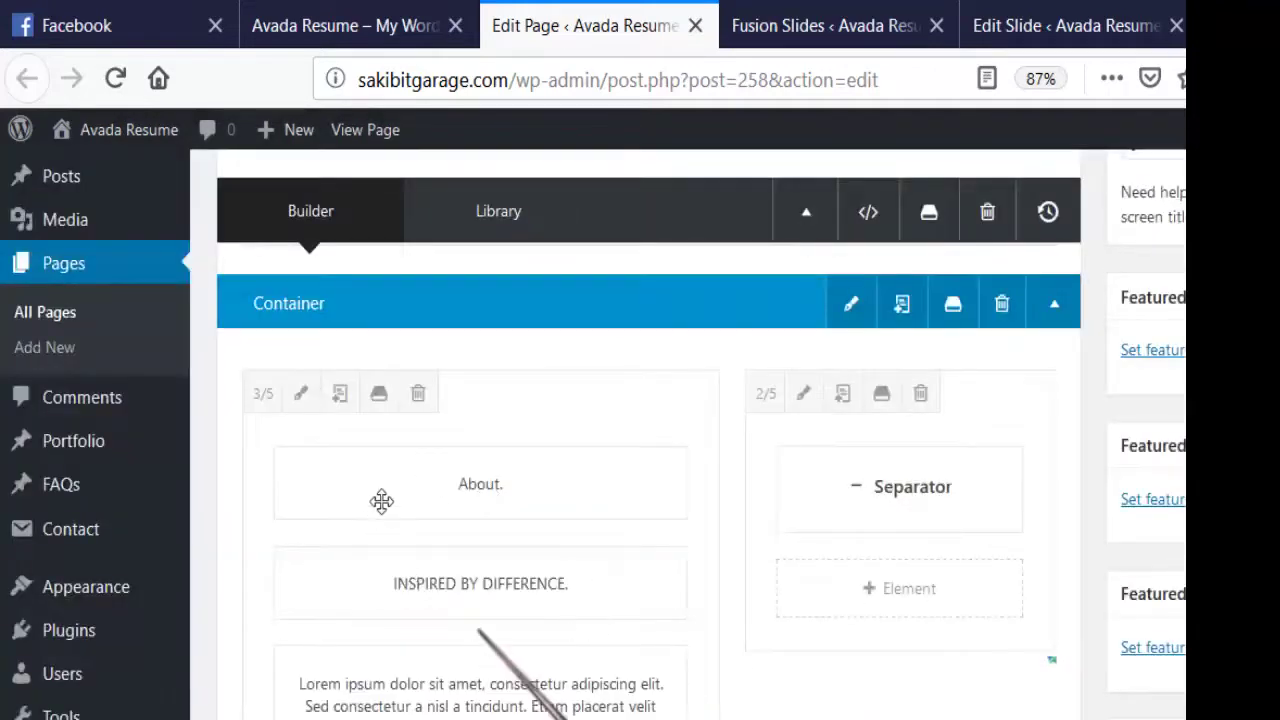
- Look through the remaining Fusion Builder elements below the About text, including the "GREAT DESIGN MATTERS." section
scroll(490, 540, "down", 6)
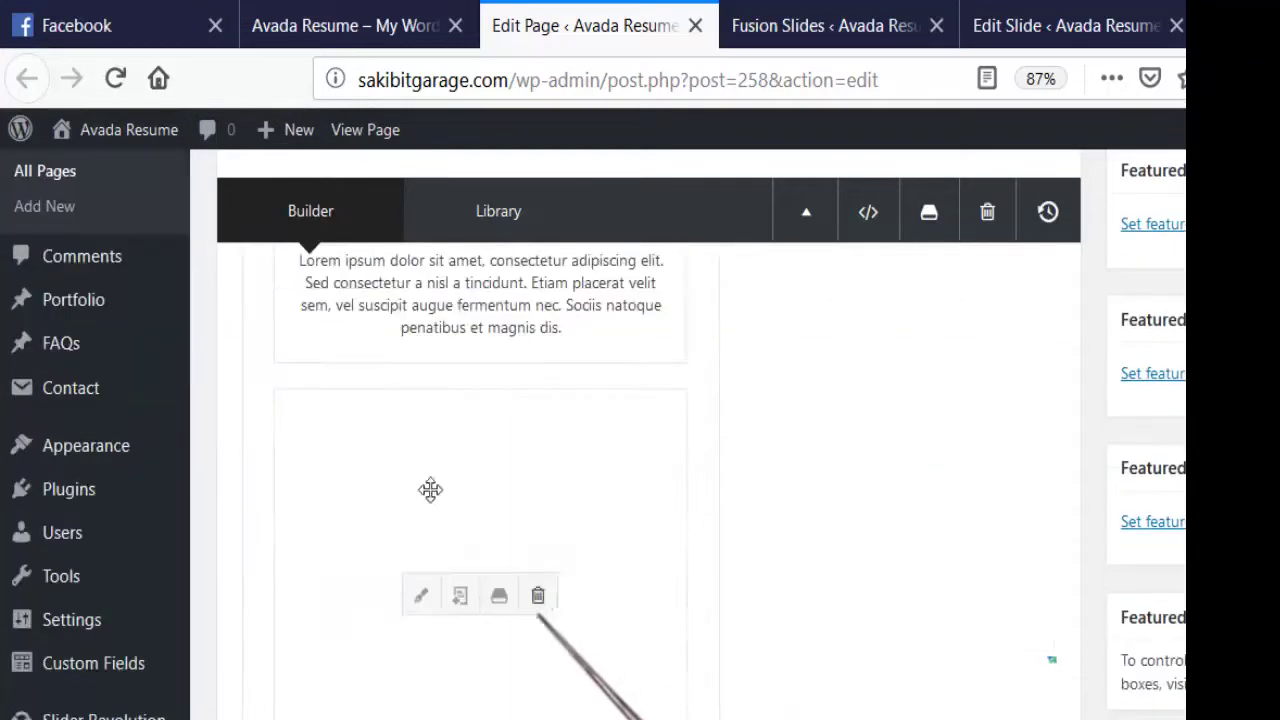
scroll(372, 500, "down", 12)
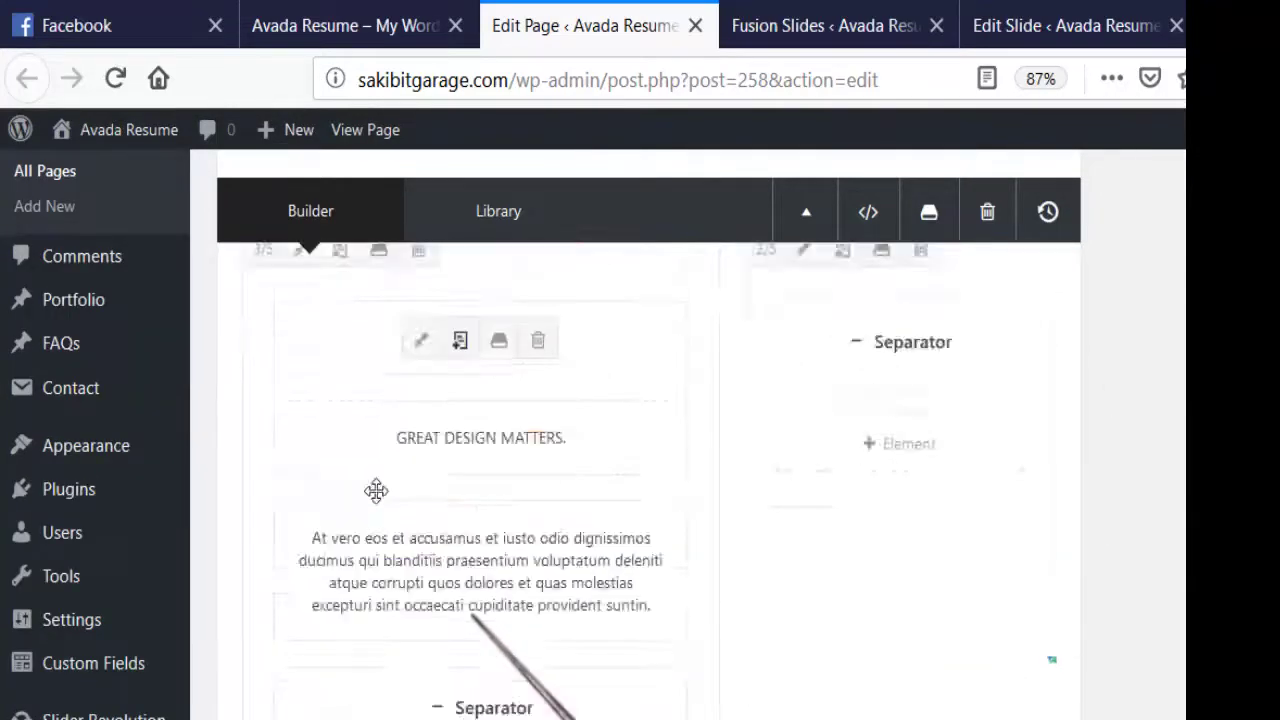
scroll(378, 504, "down", 5)
scroll(378, 503, "up", 10)
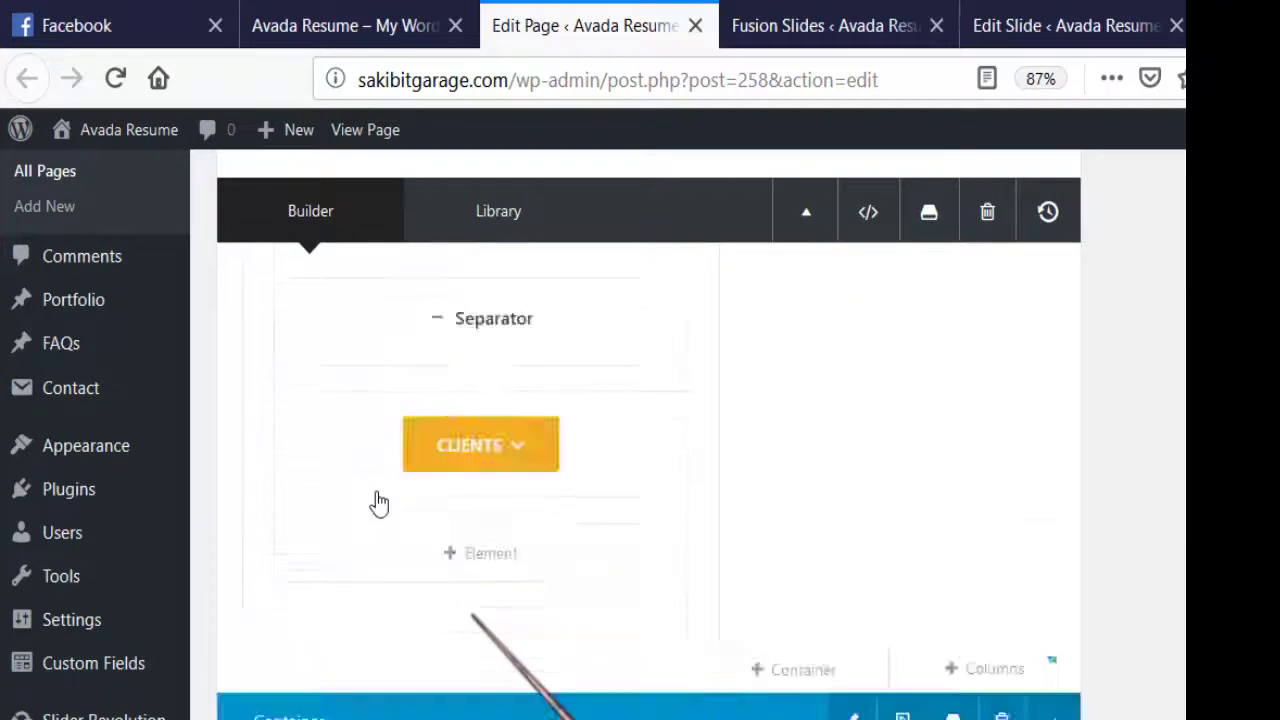
- Examine the Home page's Fusion Slider block and the first container with the About elements in Fusion Builder
scroll(376, 487, "up", 10)
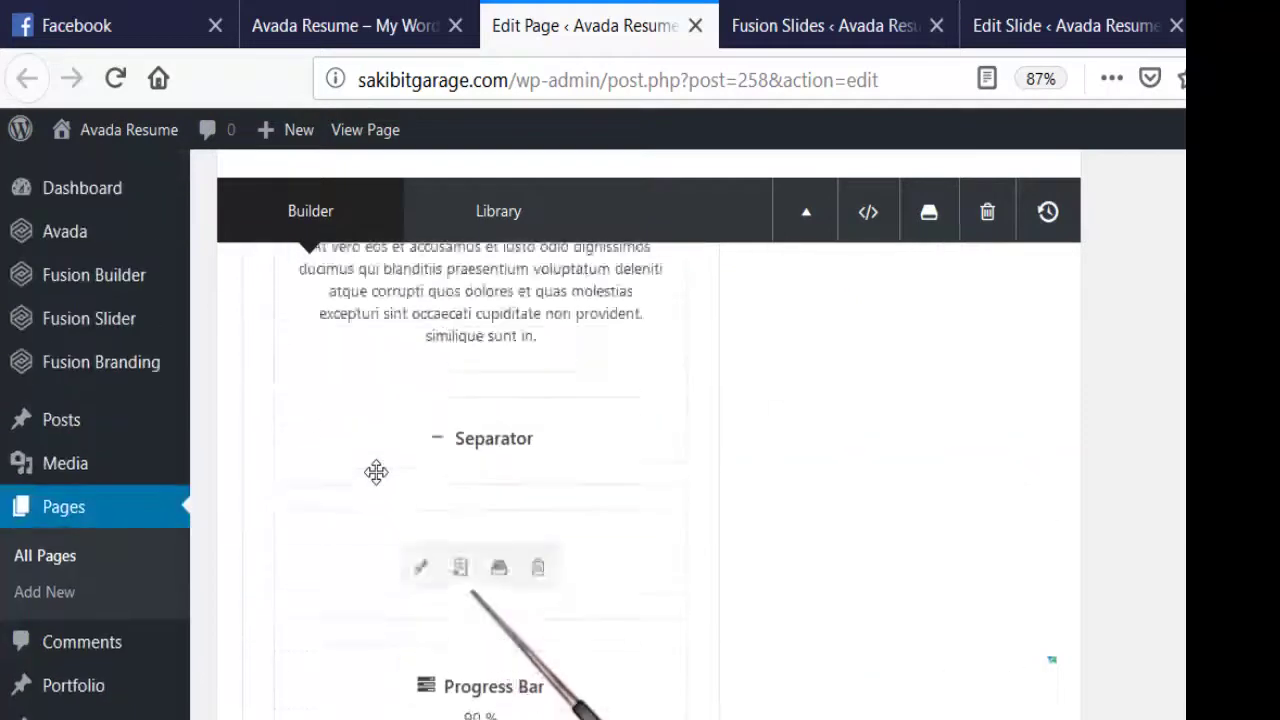
scroll(376, 470, "up", 5)
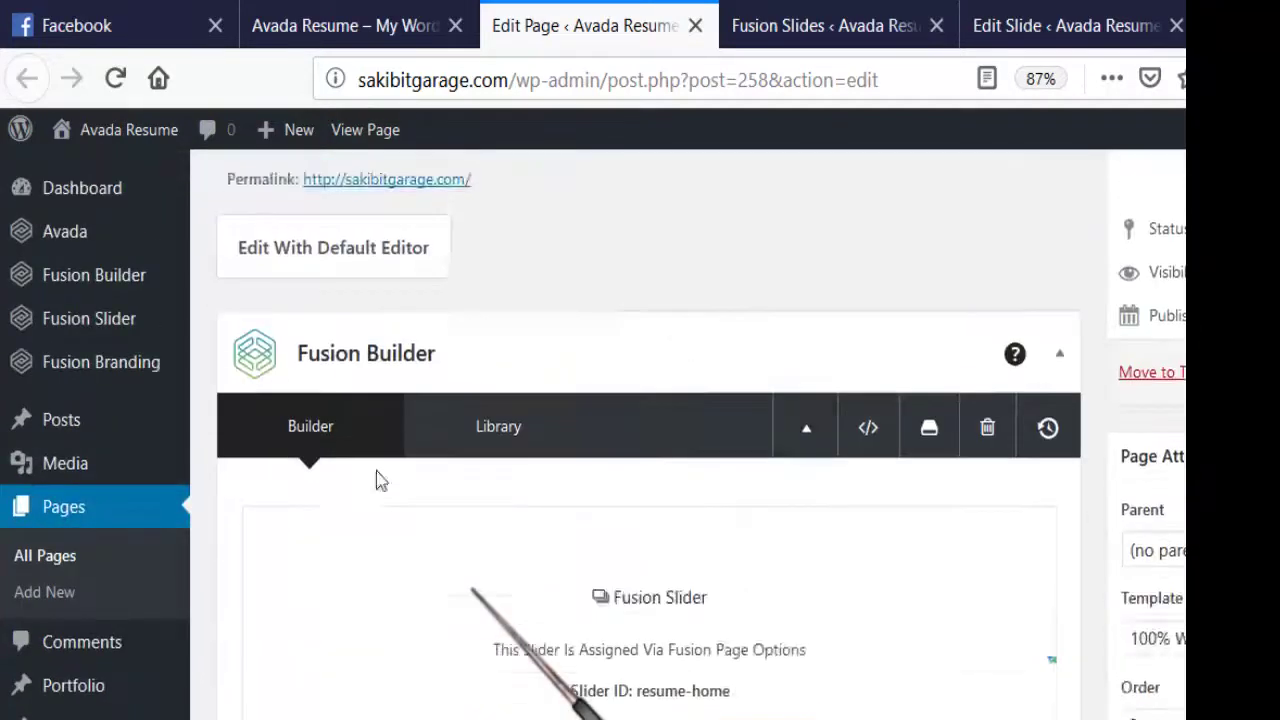
scroll(512, 398, "down", 5)
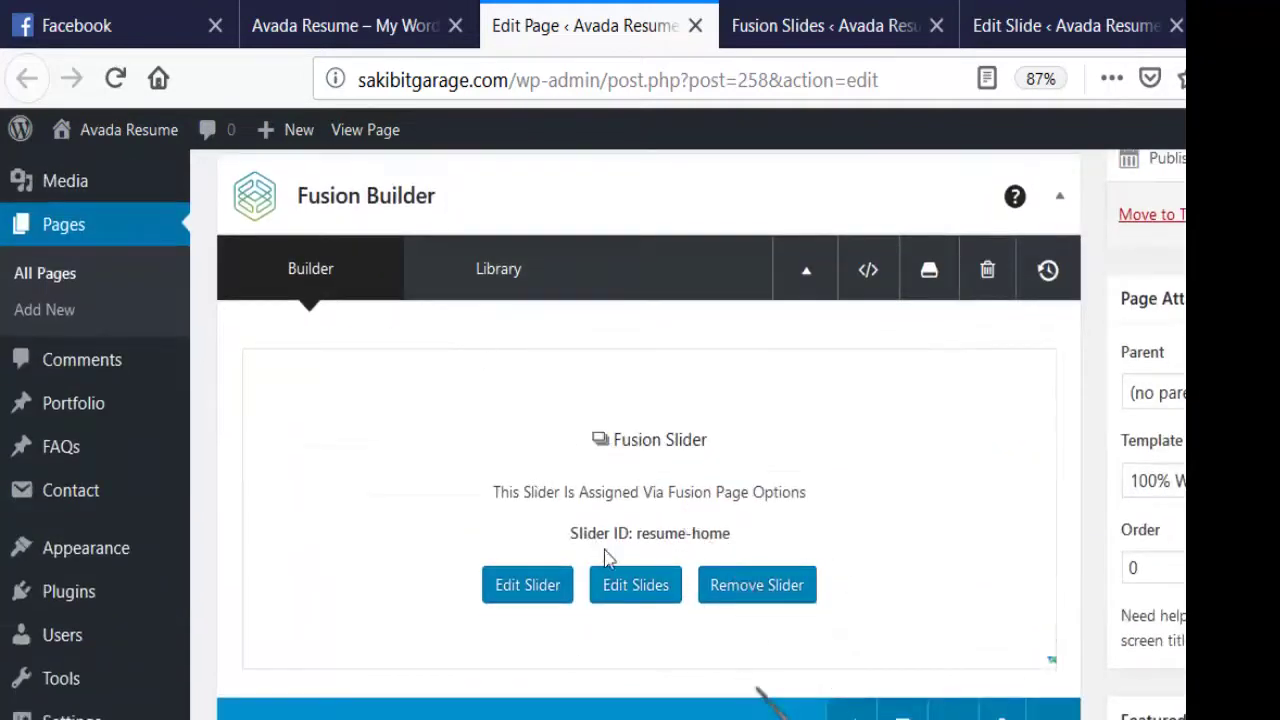
scroll(476, 514, "down", 2)
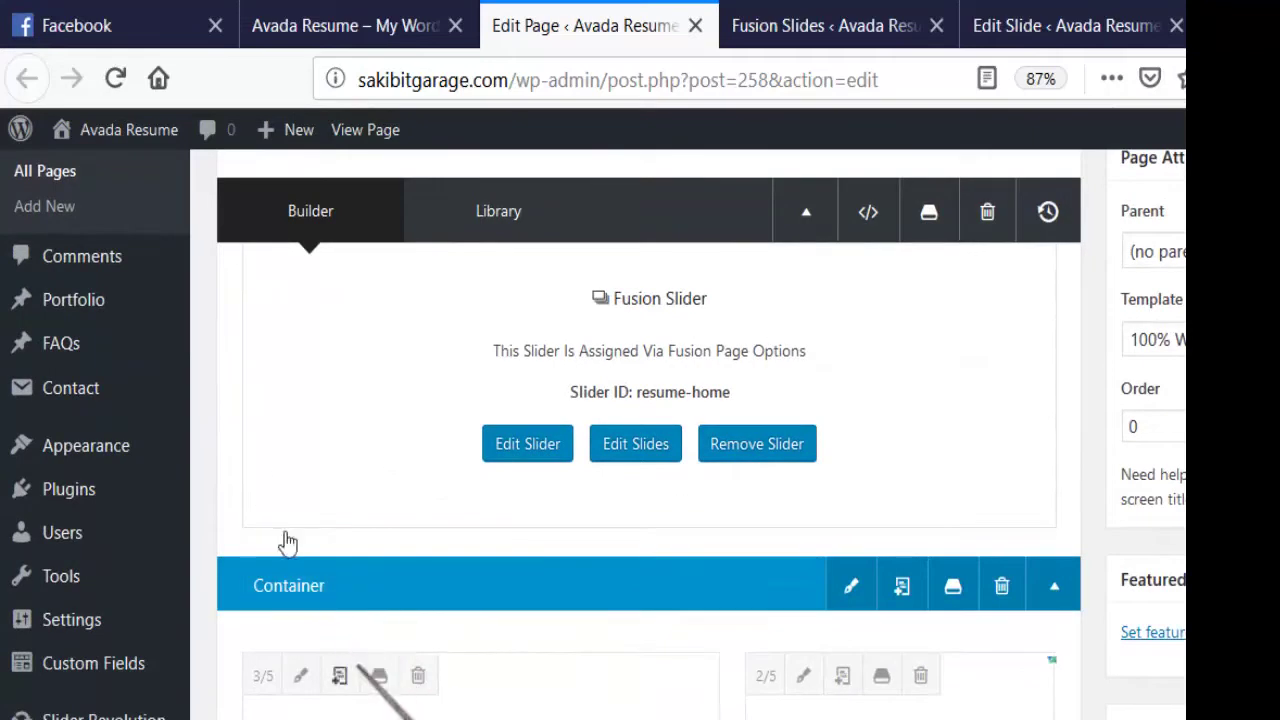
scroll(414, 580, "down", 2)
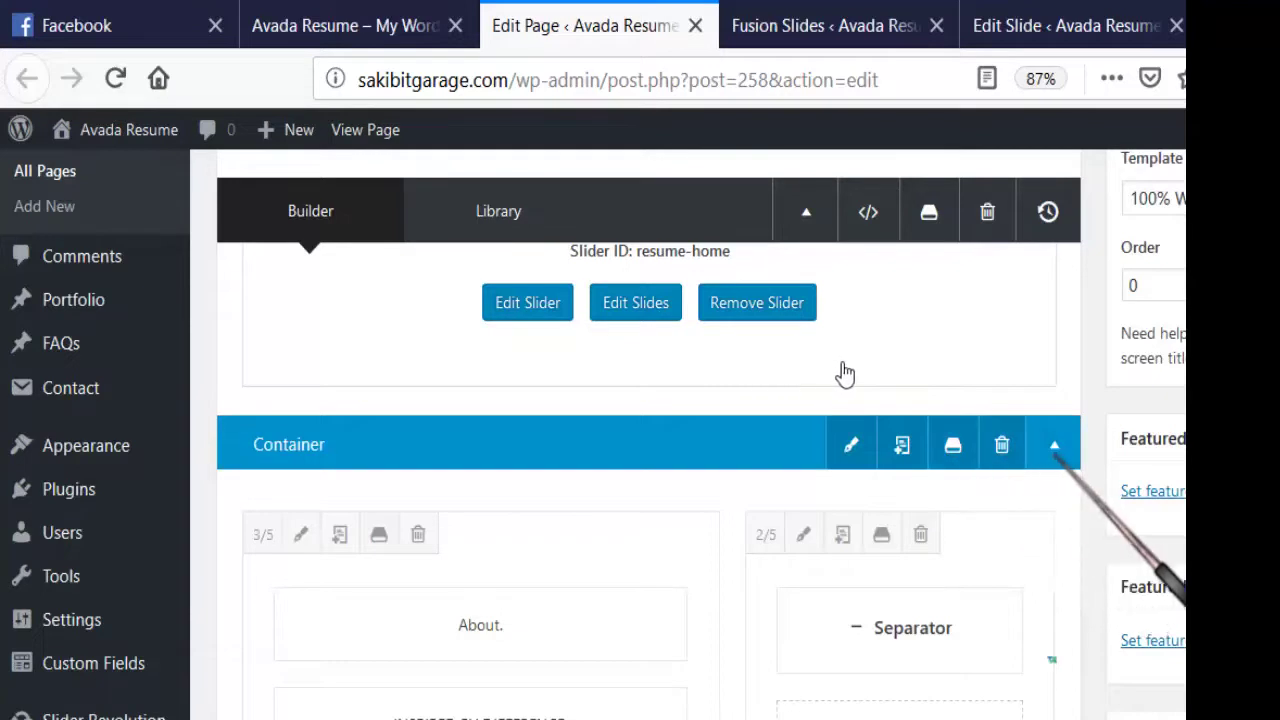
scroll(514, 374, "up", 5)
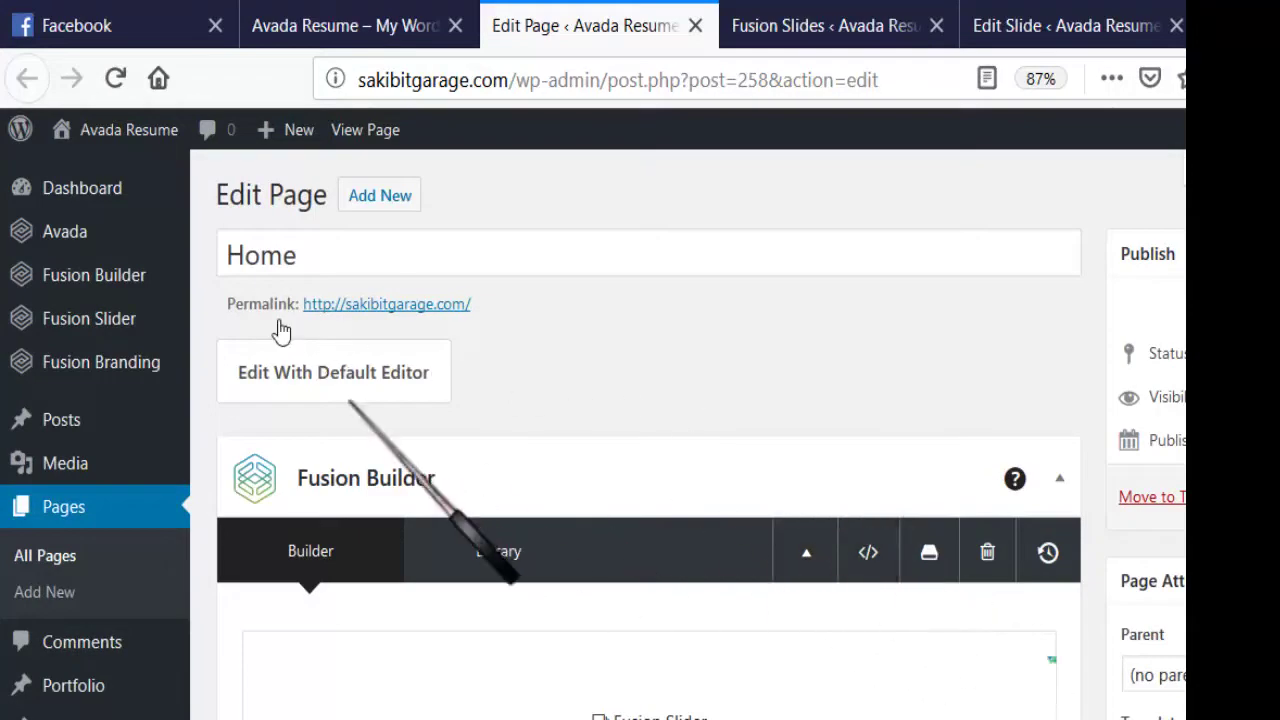
scroll(289, 333, "down", 5)
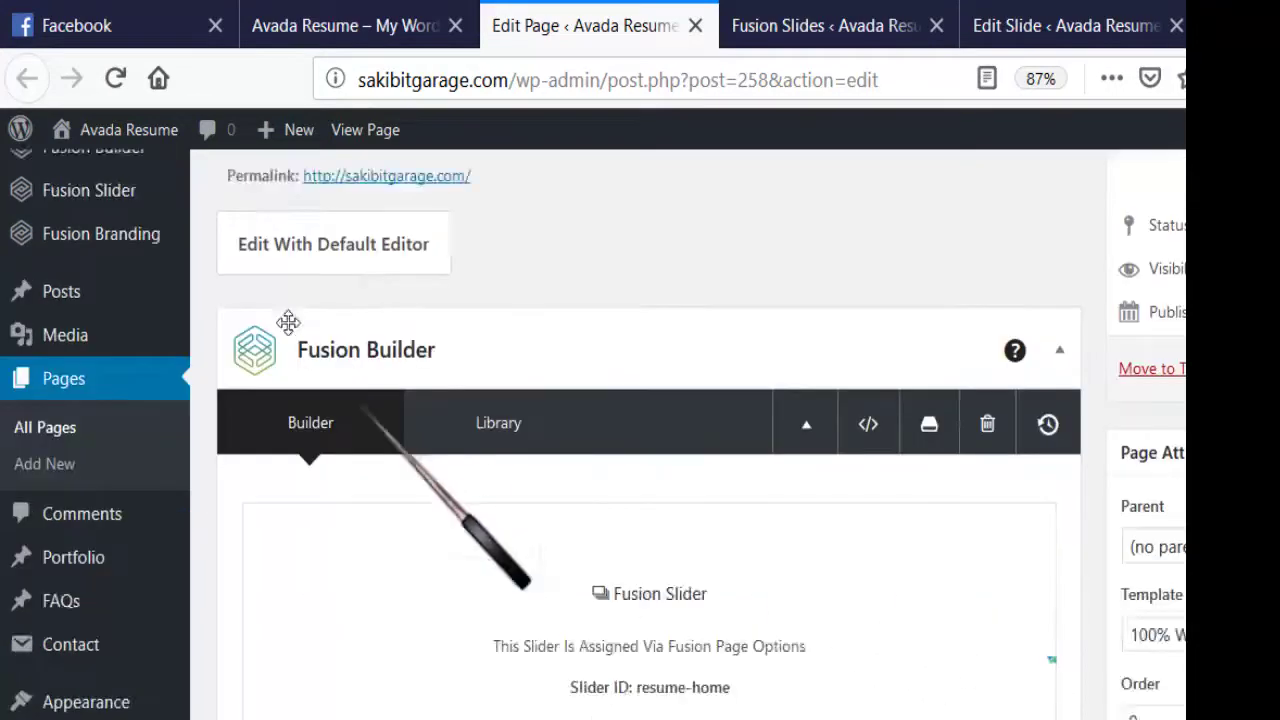
scroll(415, 446, "up", 6)
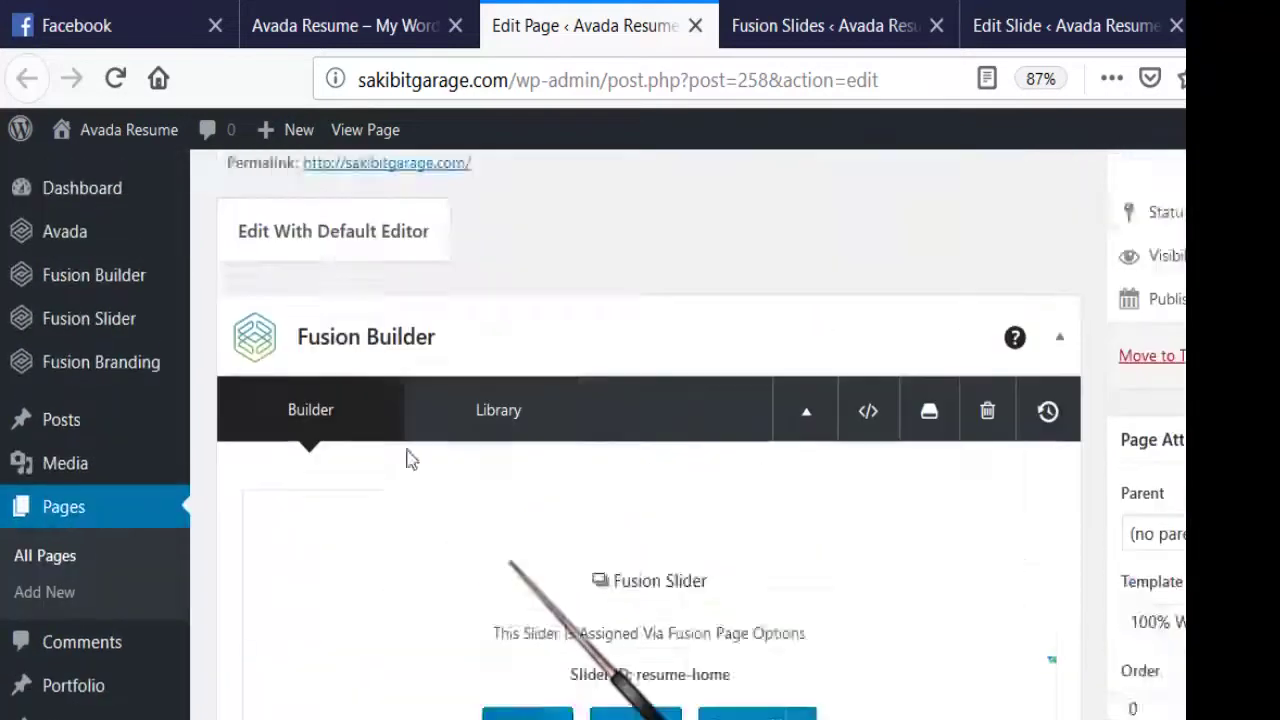
- Check the Home page's content in the default editor and return to Fusion Builder
left_click(300, 368)
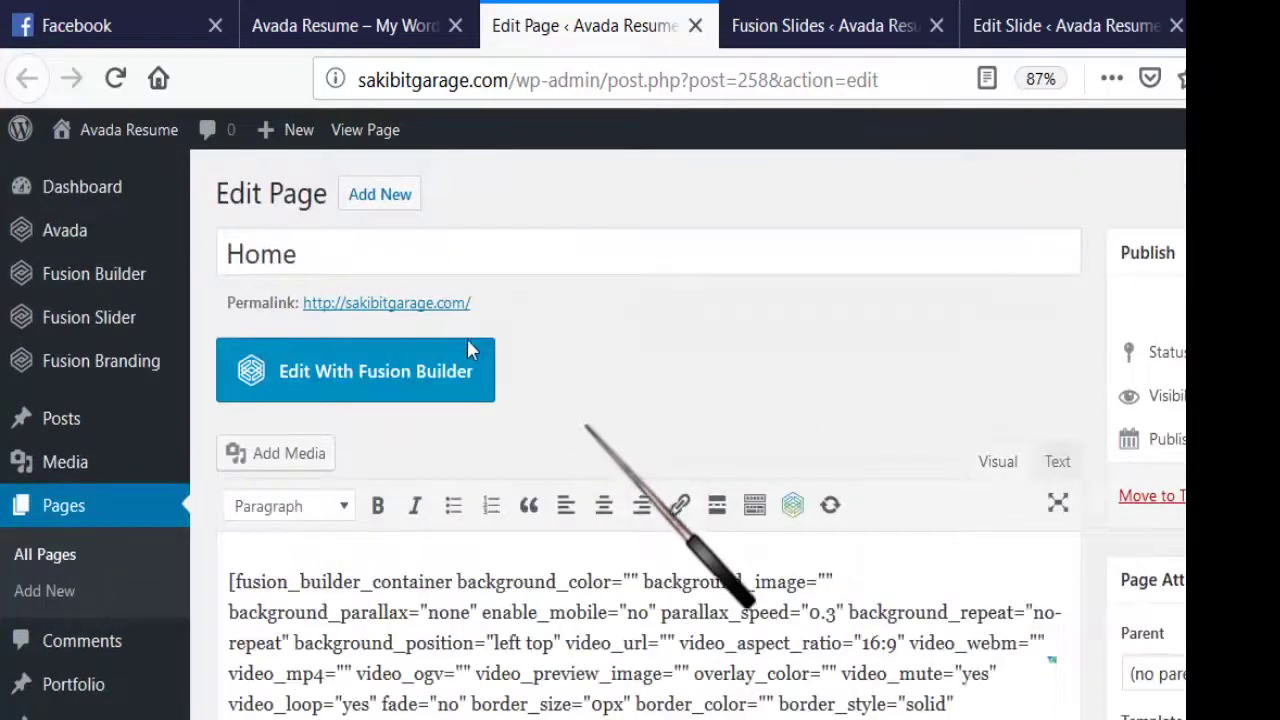
left_click(333, 345)
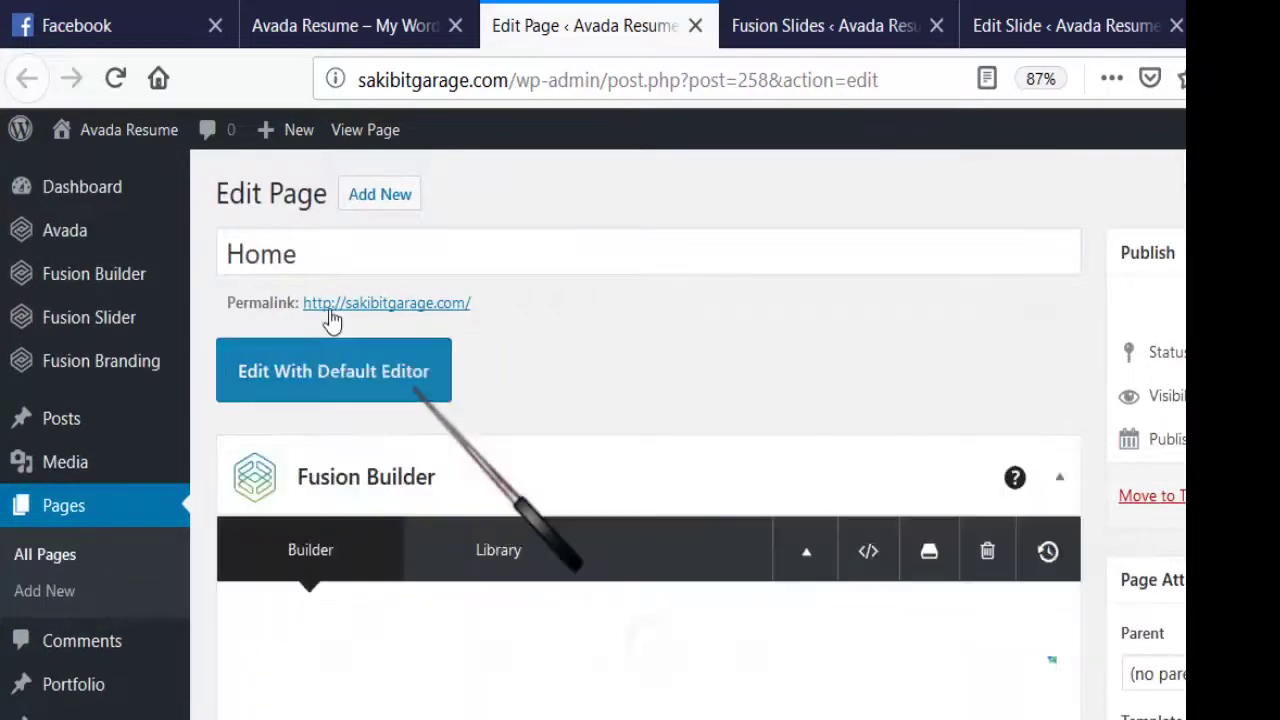
scroll(485, 378, "down", 1)
scroll(485, 378, "down", 1)
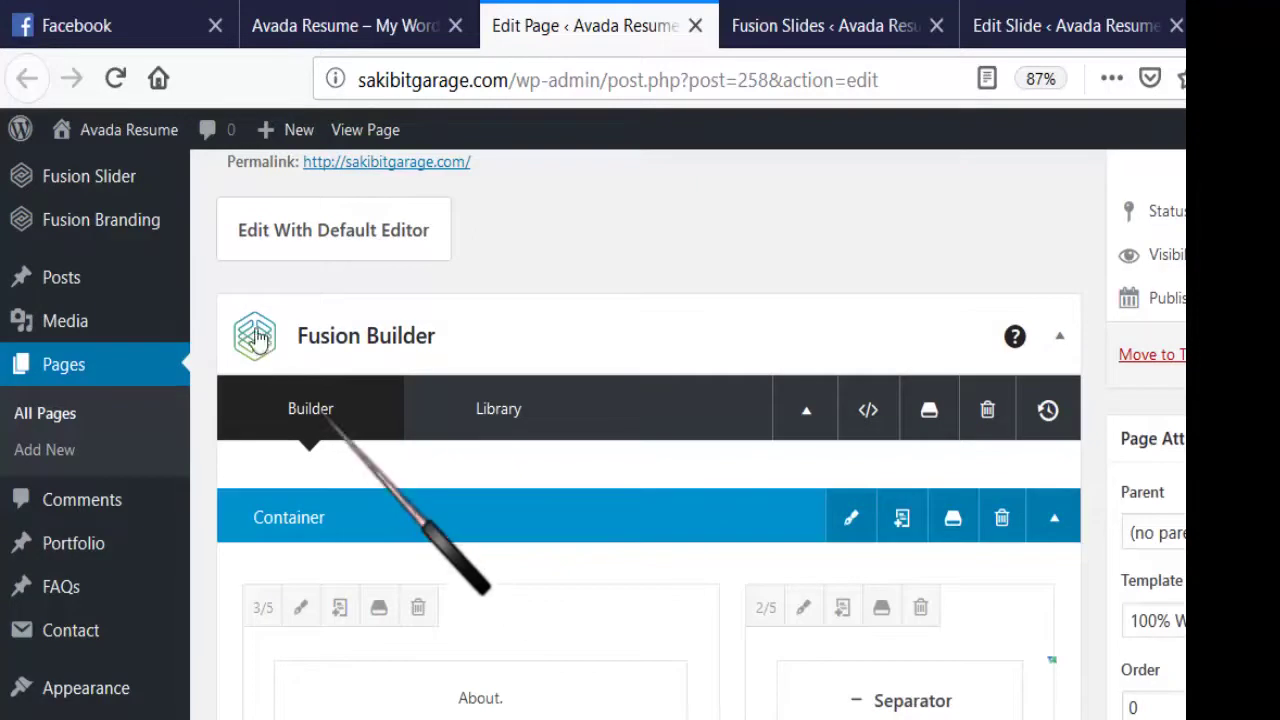
scroll(474, 405, "down", 2)
- Check the template-saving options in the Fusion Builder Library and close it
scroll(474, 404, "up", 4)
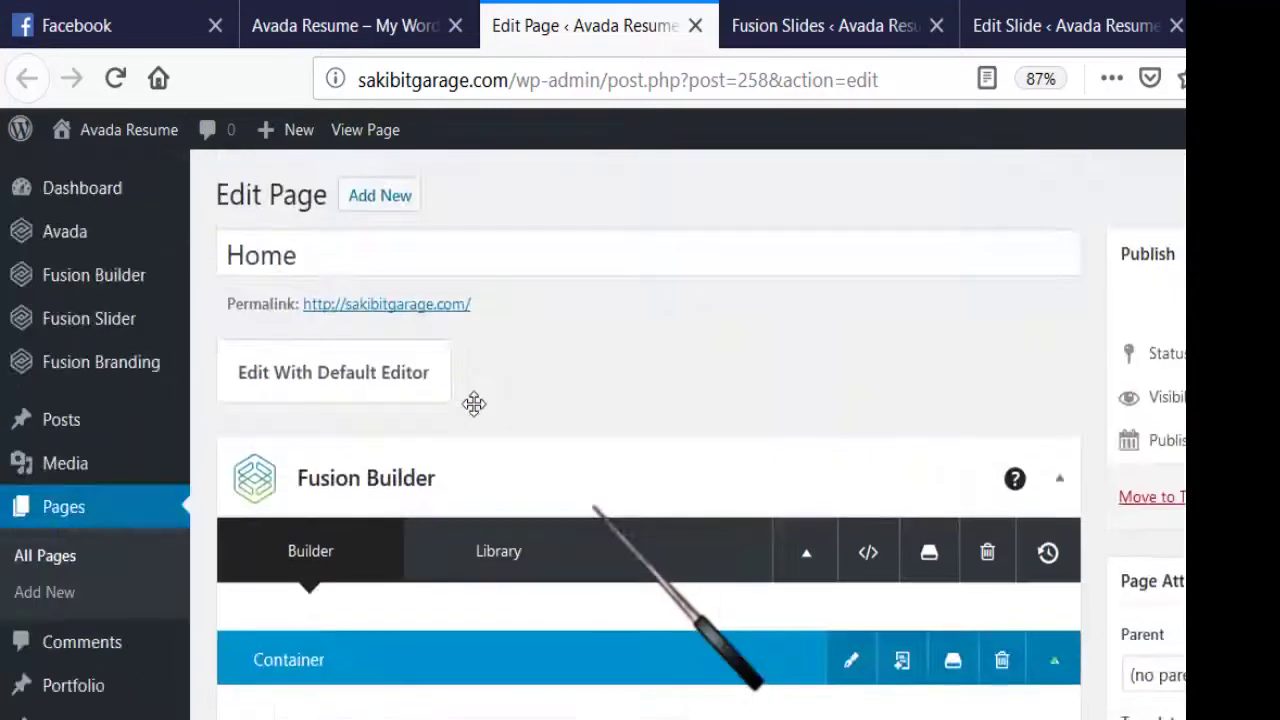
left_click(560, 570)
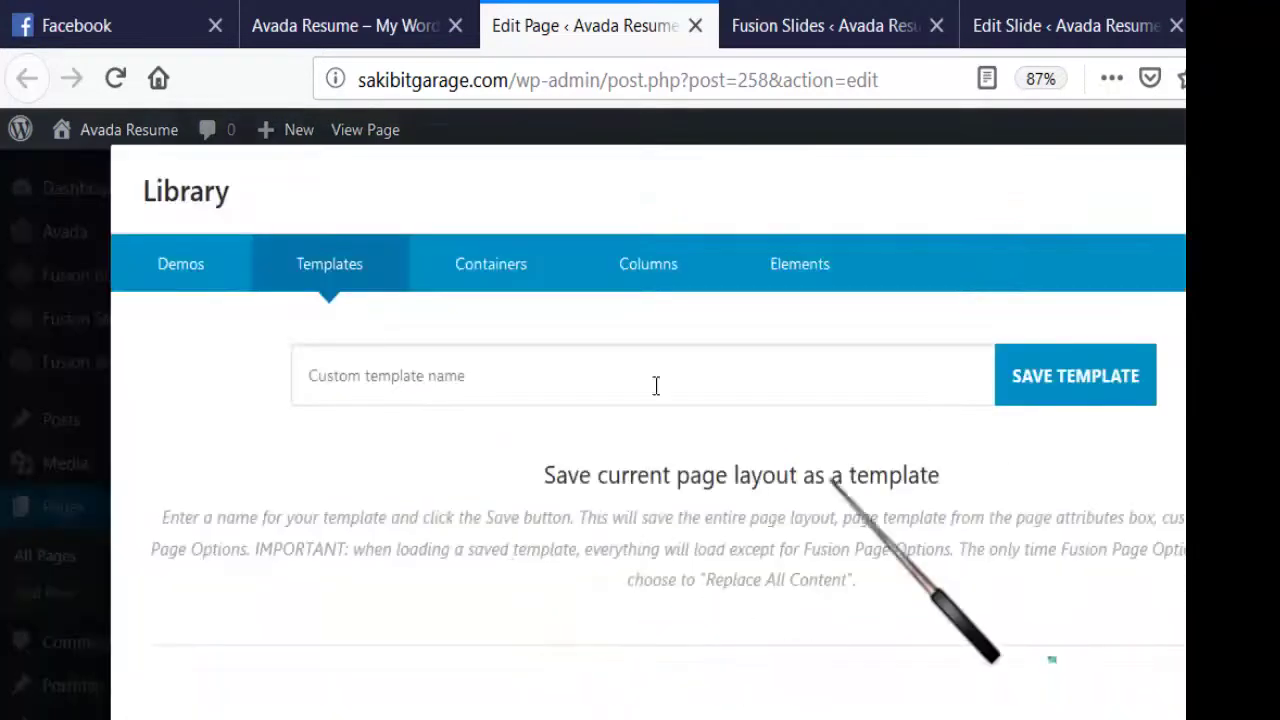
key("Escape")
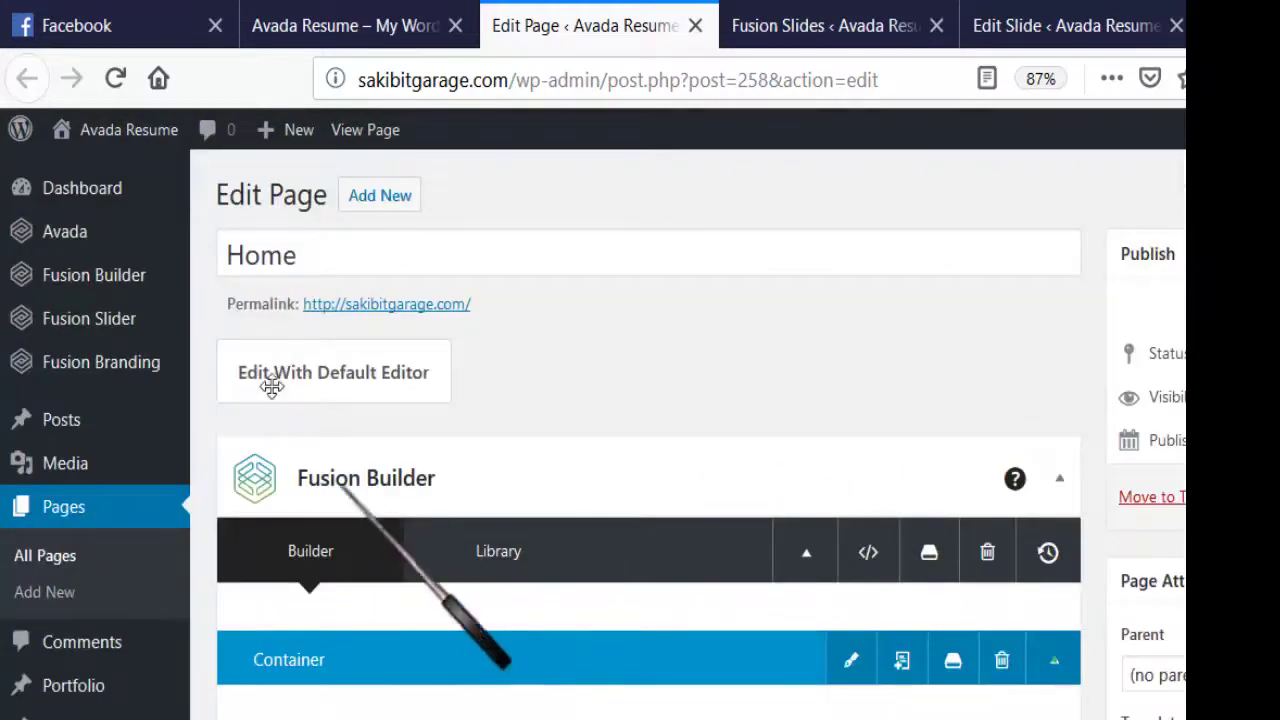
- Clone the container with the About elements and check the copy in the page layout
scroll(266, 343, "down", 3)
scroll(397, 414, "down", 3)
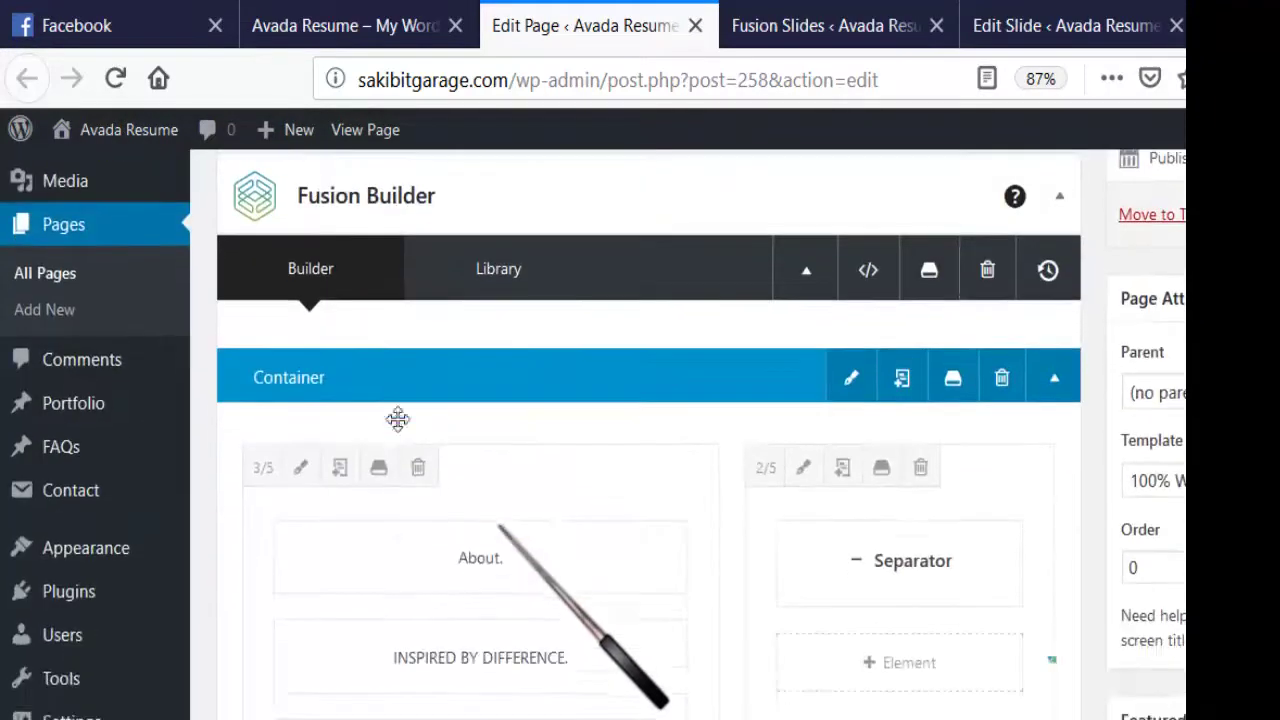
scroll(414, 449, "up", 3)
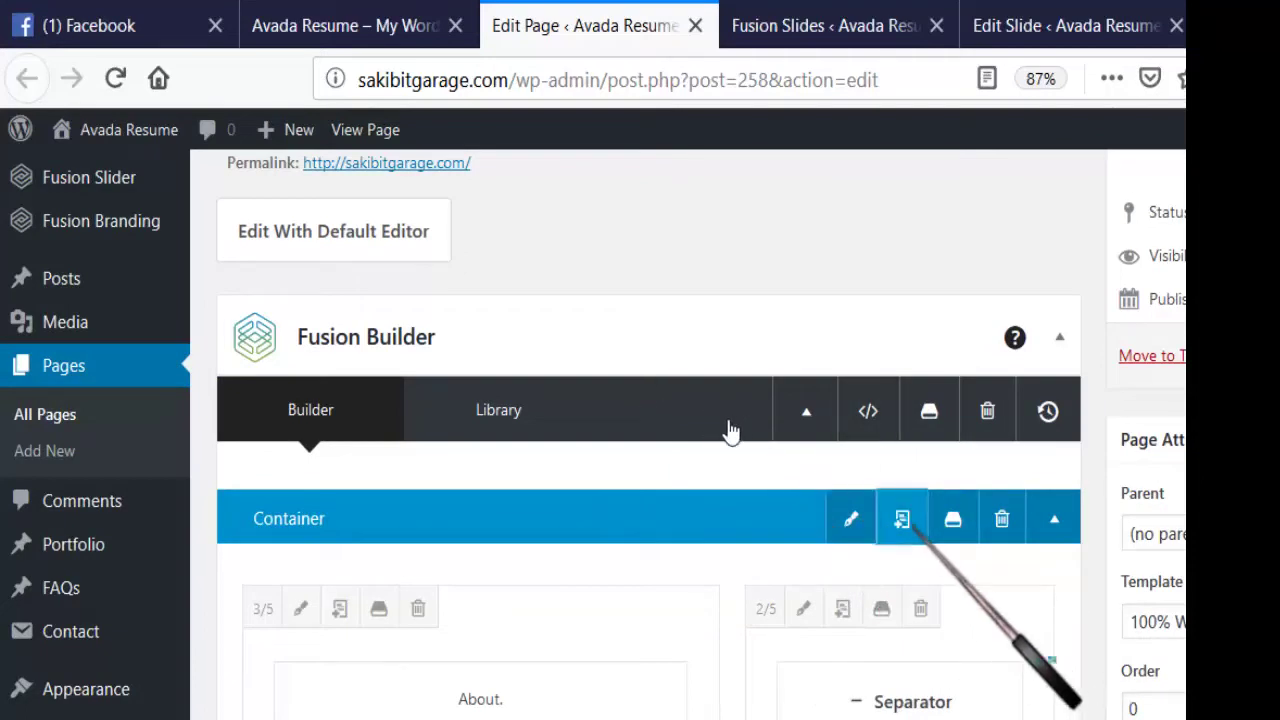
scroll(703, 408, "down", 10)
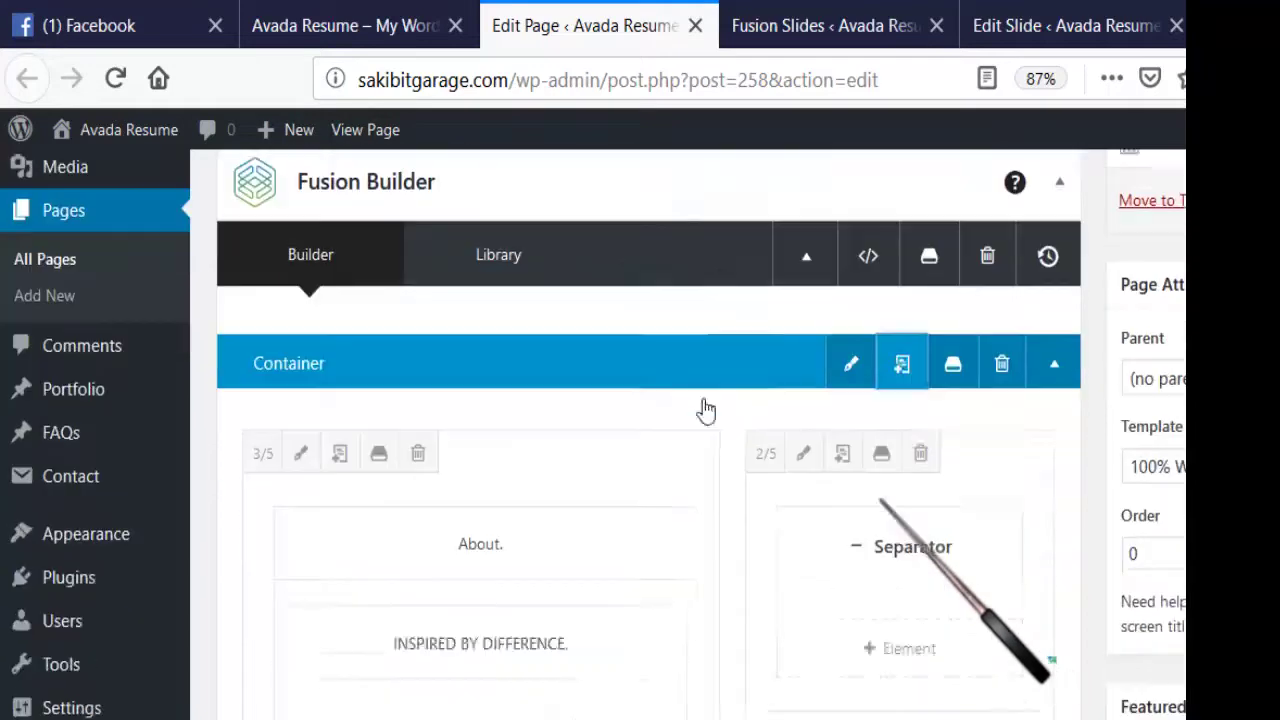
scroll(703, 400, "down", 6)
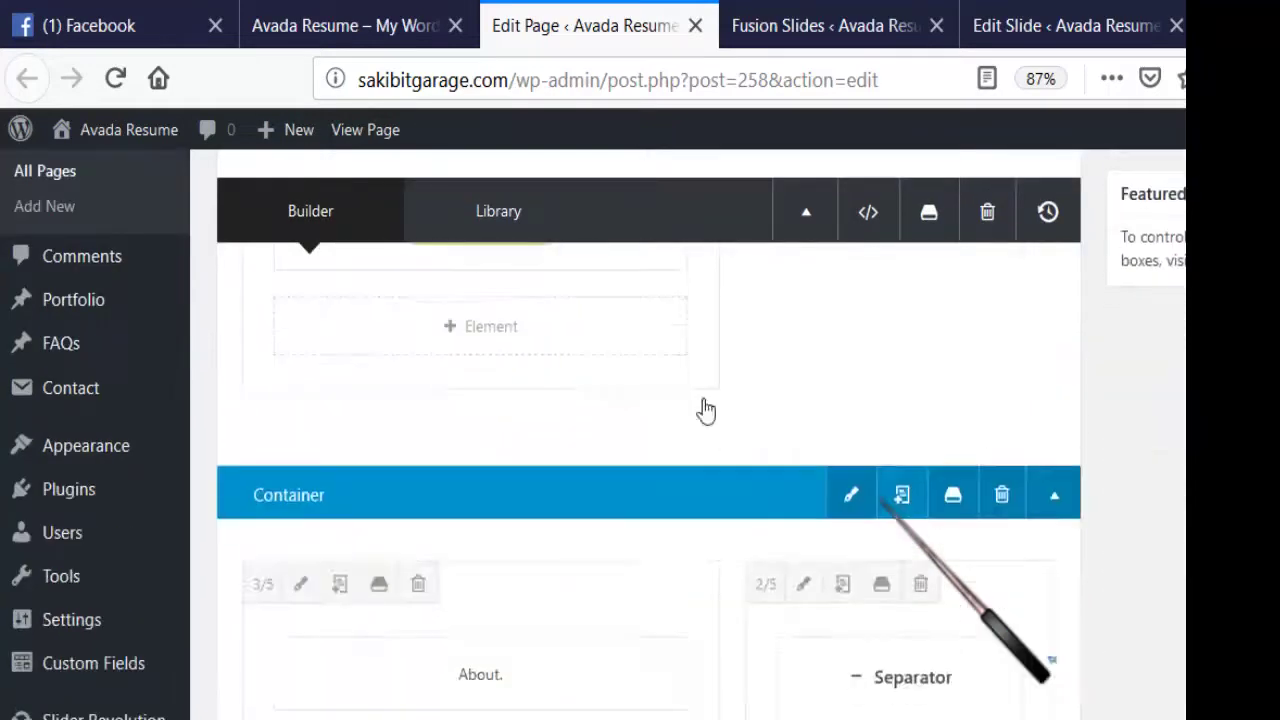
- Delete the 2/5 column and the WORK button from the first About container
scroll(703, 408, "up", 15)
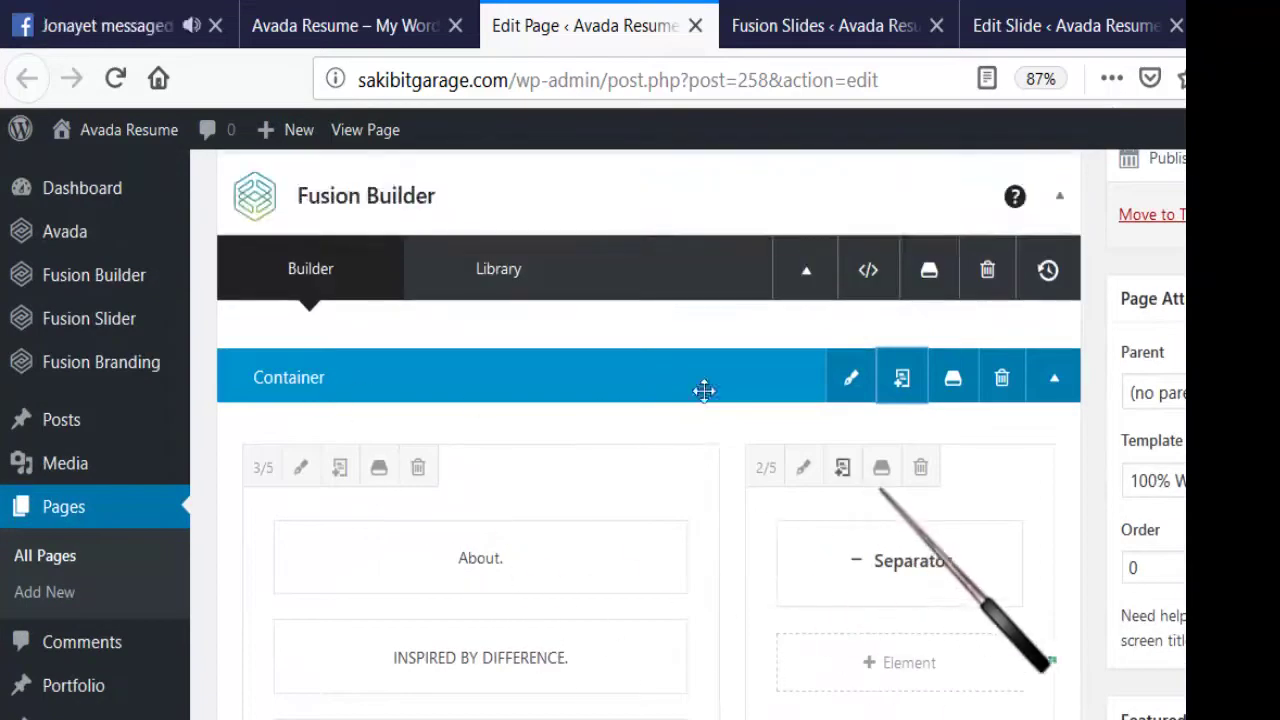
left_click(921, 467)
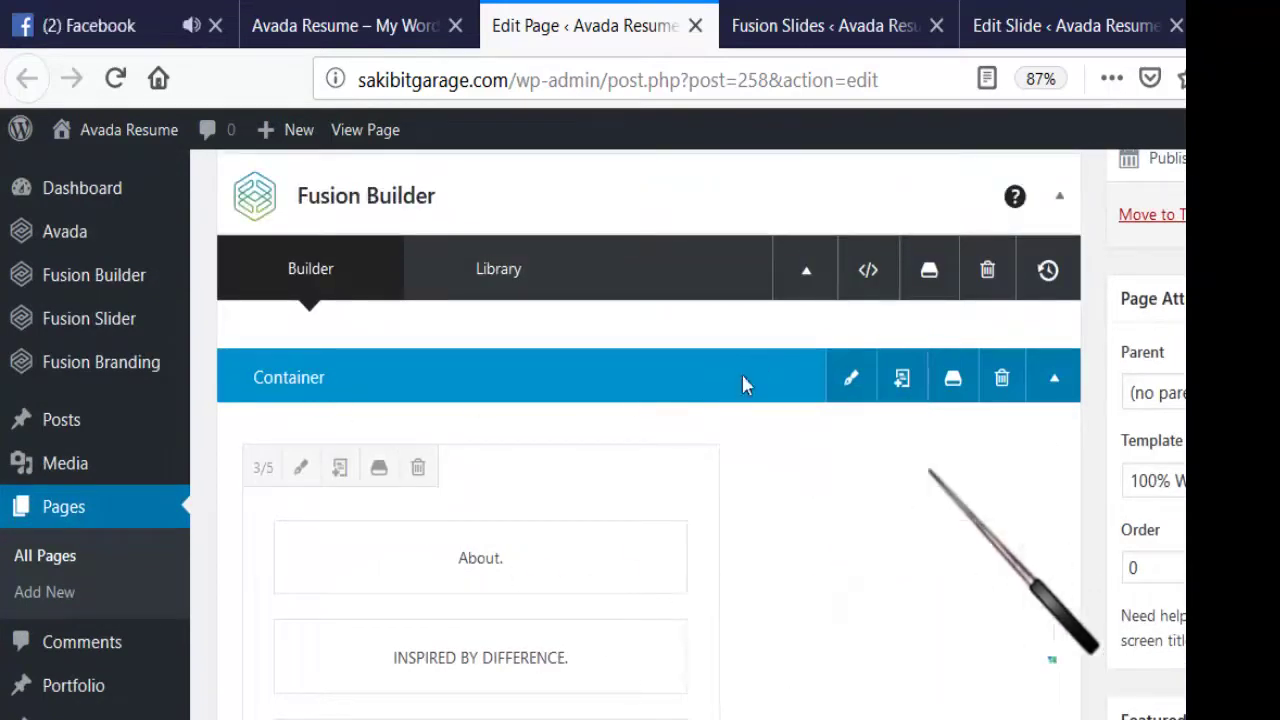
scroll(548, 404, "down", 10)
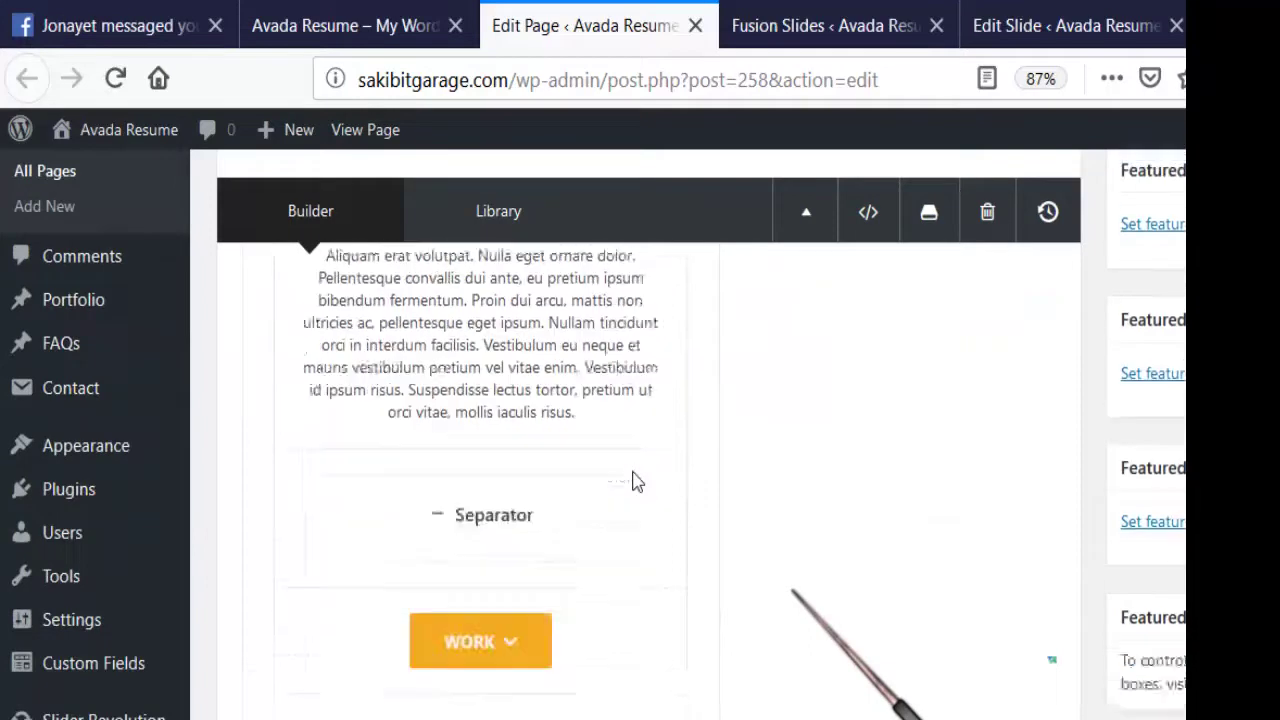
scroll(600, 470, "down", 2)
scroll(411, 400, "up", 3)
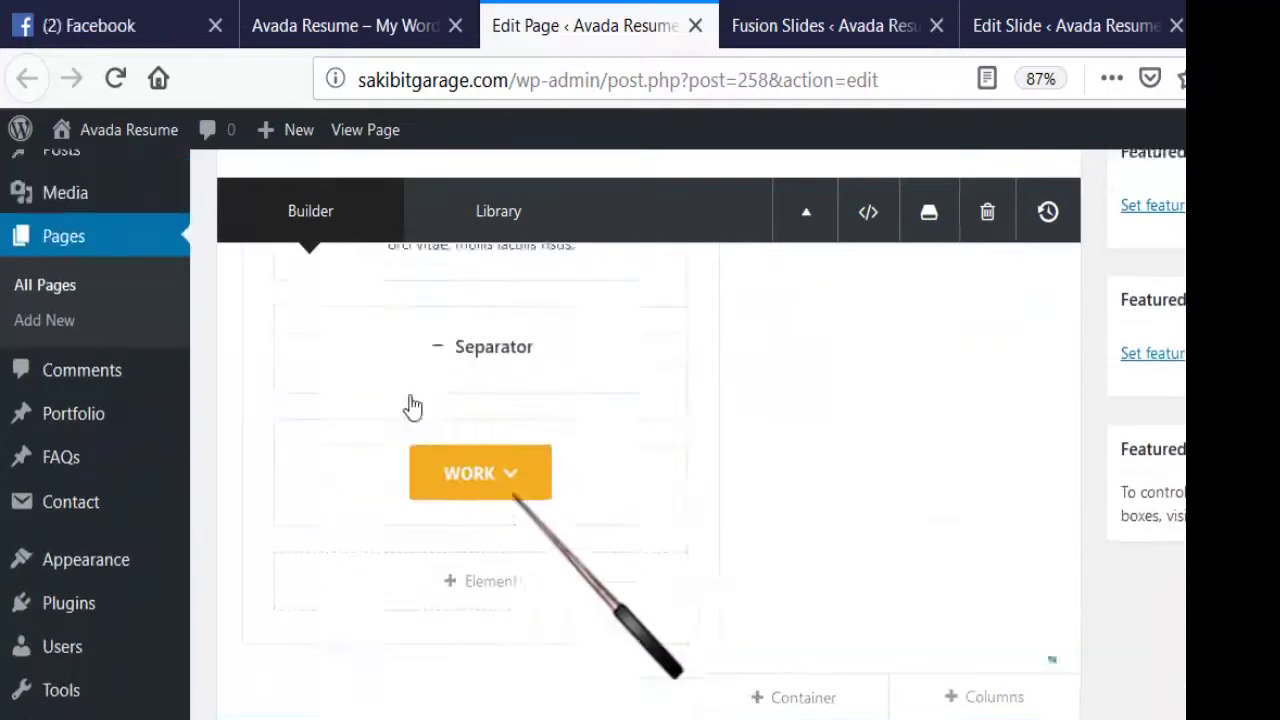
scroll(409, 388, "down", 2)
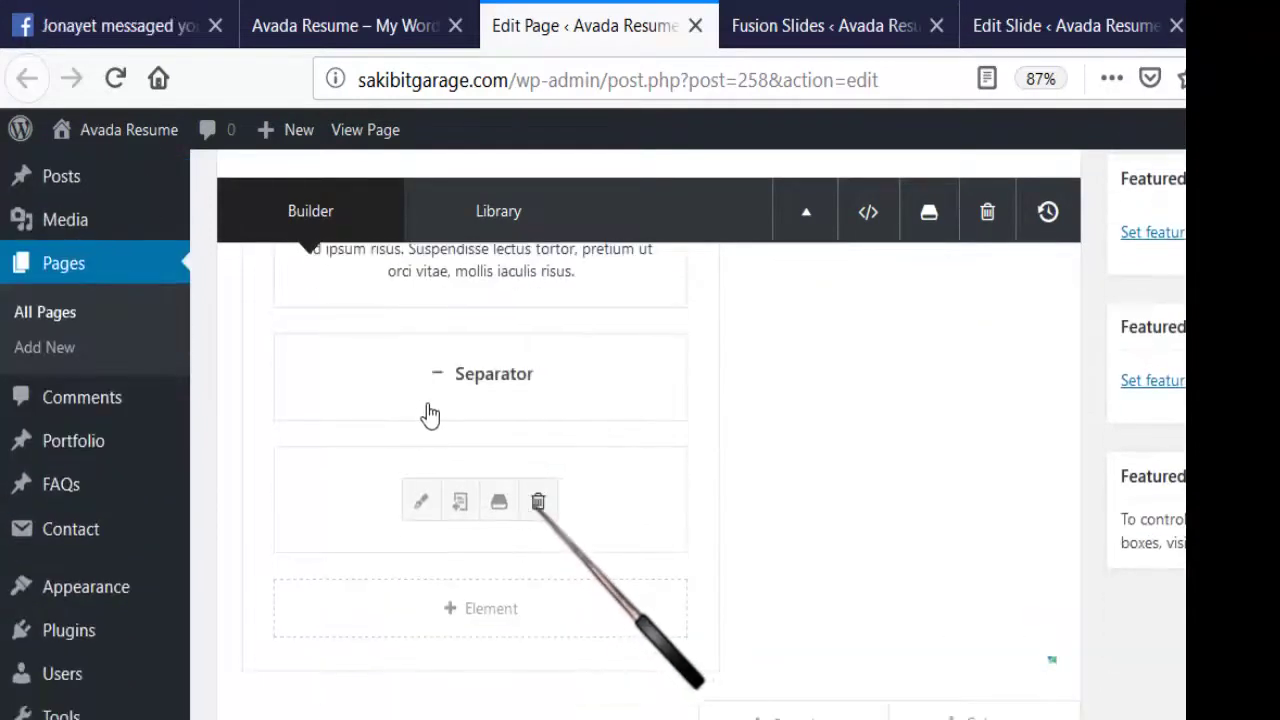
left_click(538, 501)
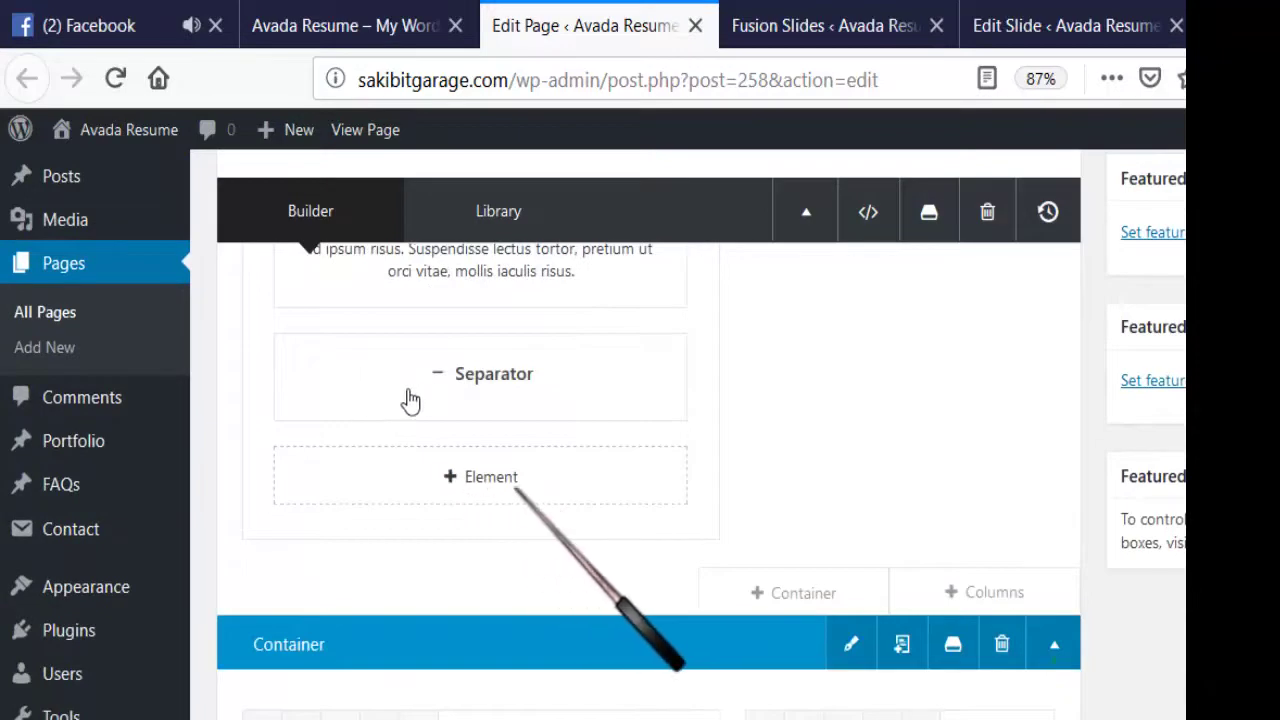
- Empty the first About container by deleting the separator below the text, the remaining elements, and the 3/5 column
scroll(417, 331, "up", 3)
left_click(537, 520)
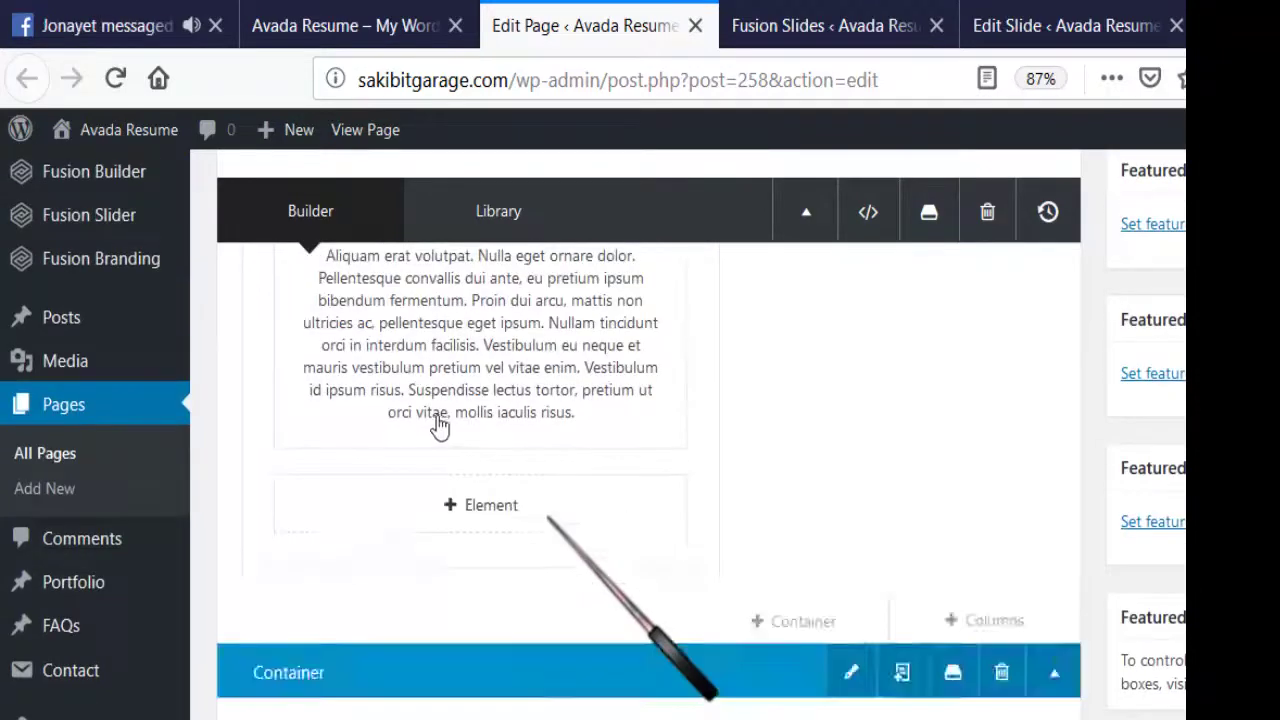
scroll(440, 425, "up", 5)
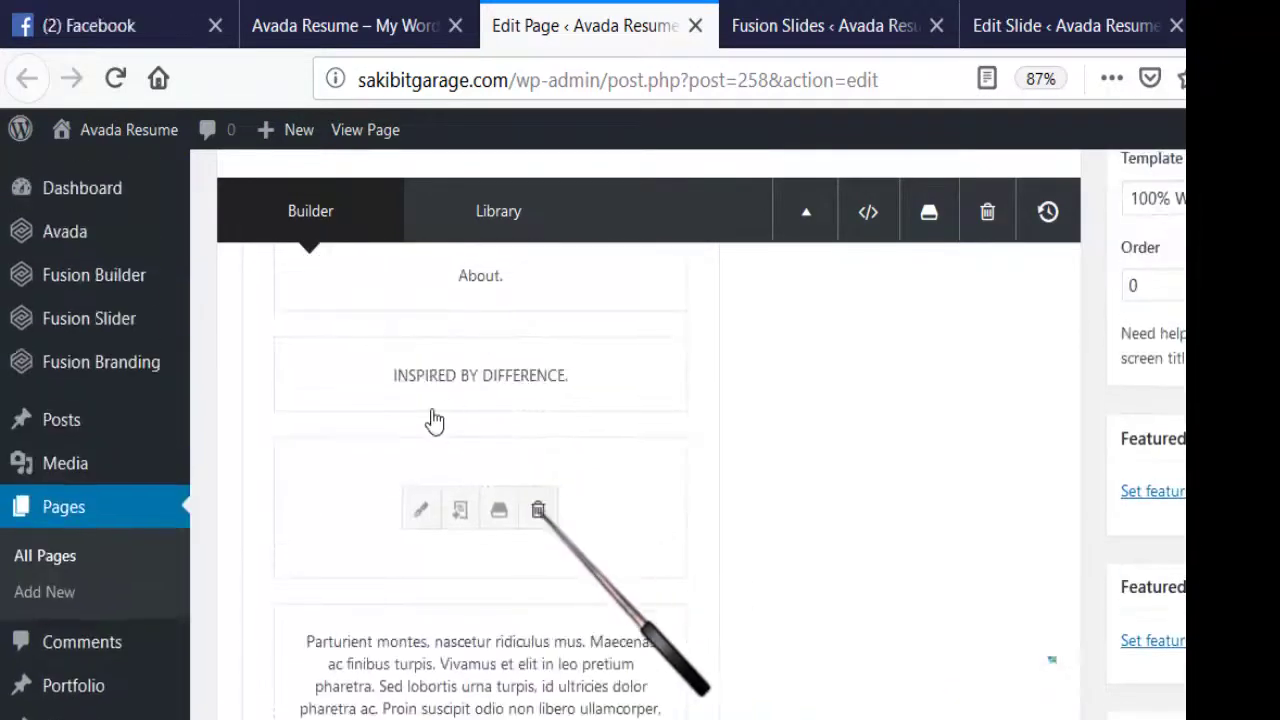
scroll(440, 432, "up", 5)
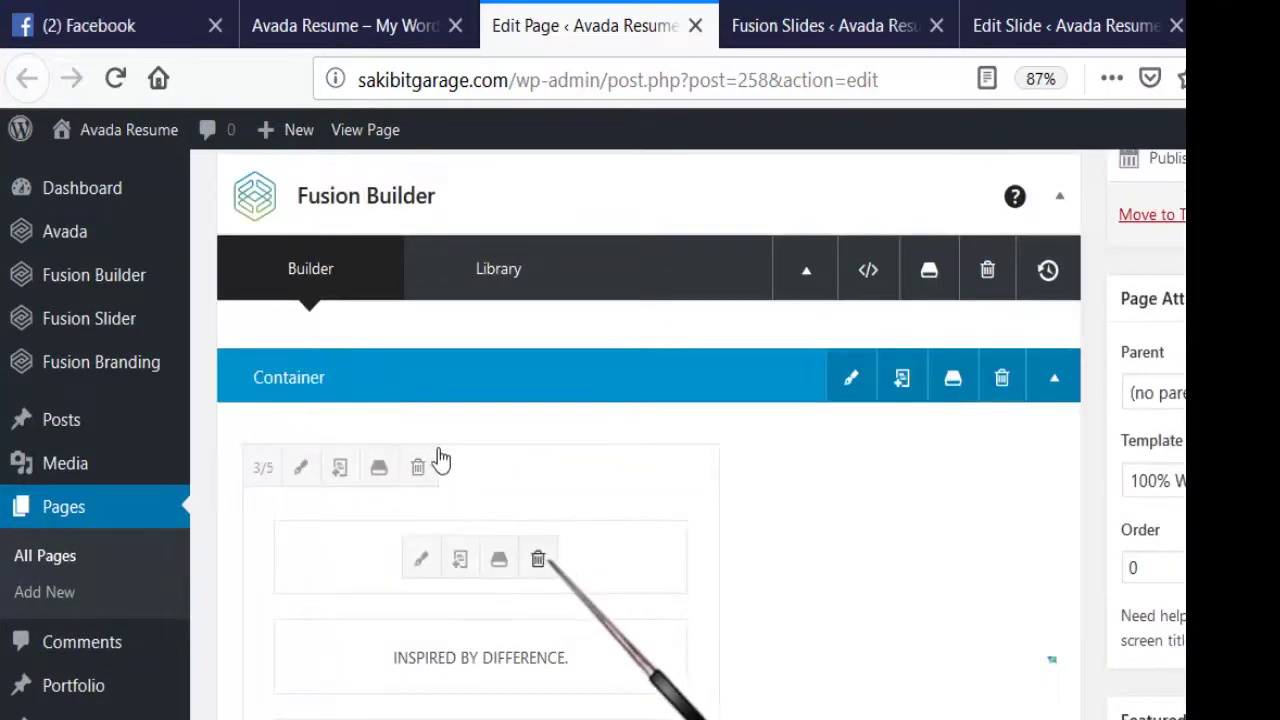
scroll(480, 485, "down", 5)
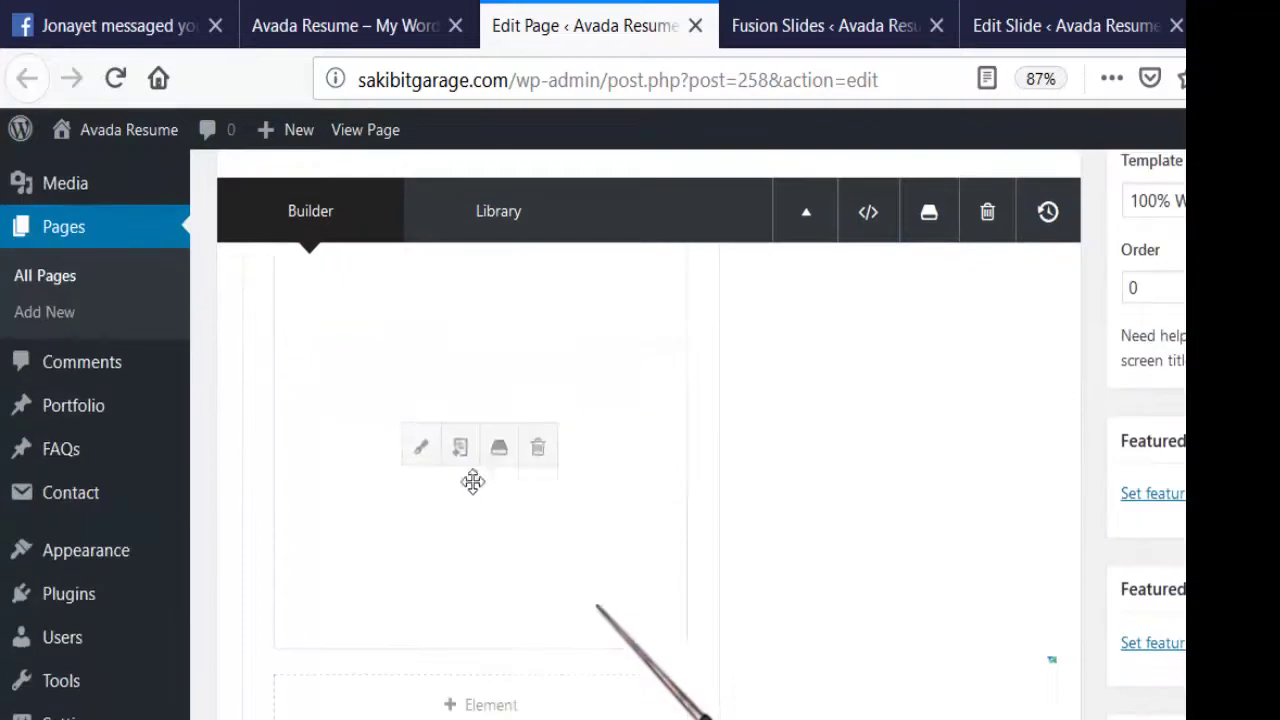
scroll(440, 390, "down", 5)
scroll(436, 438, "up", 3)
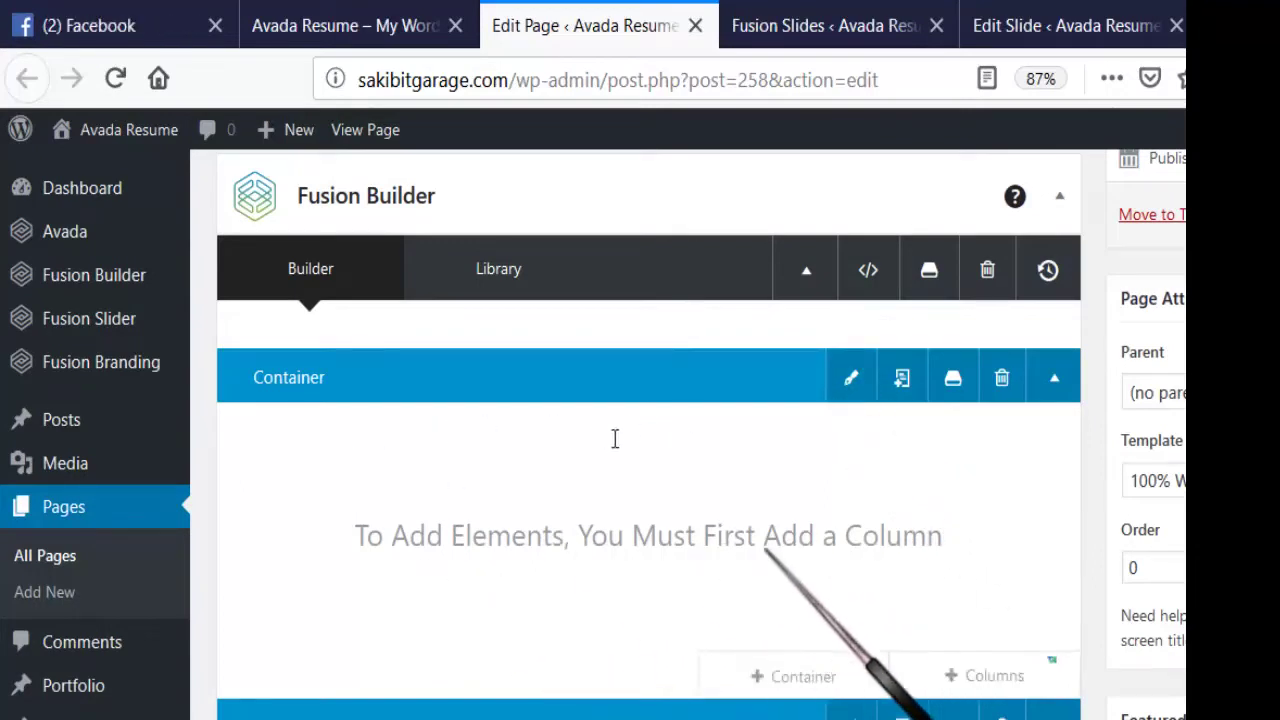
- Inspect the general options of the emptied first container and close its settings without changes
left_click(686, 318)
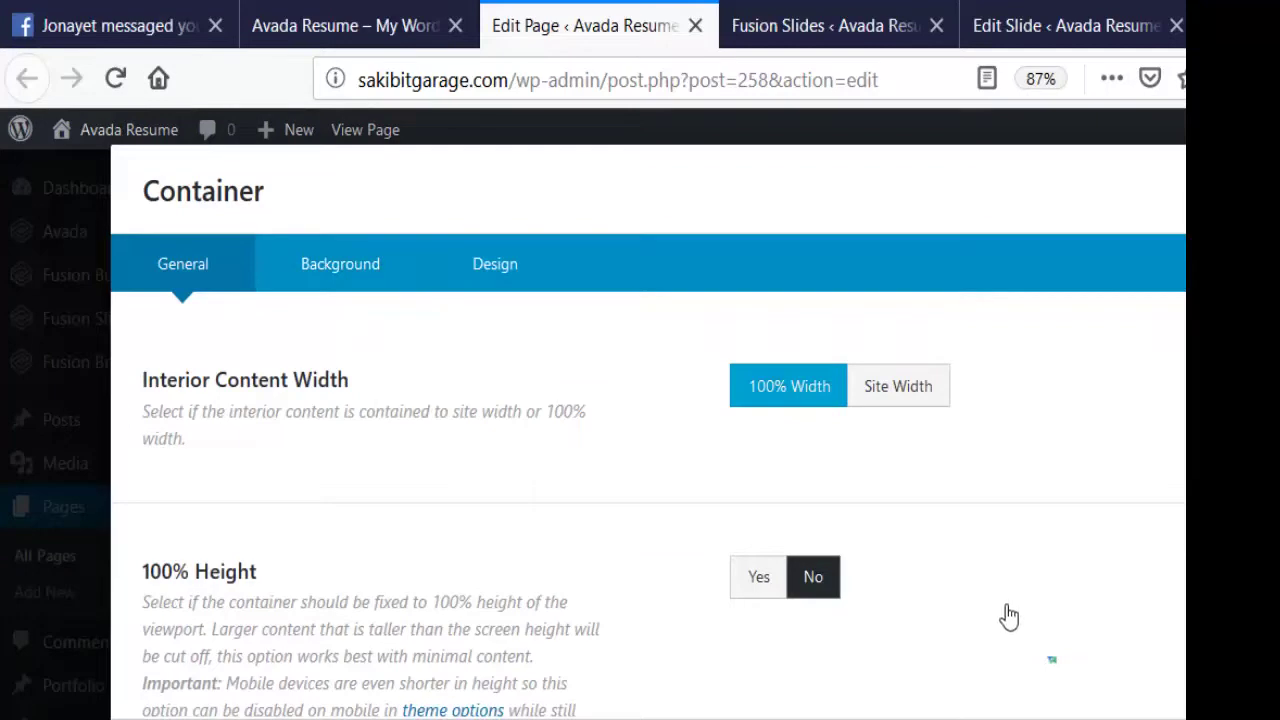
key("Escape")
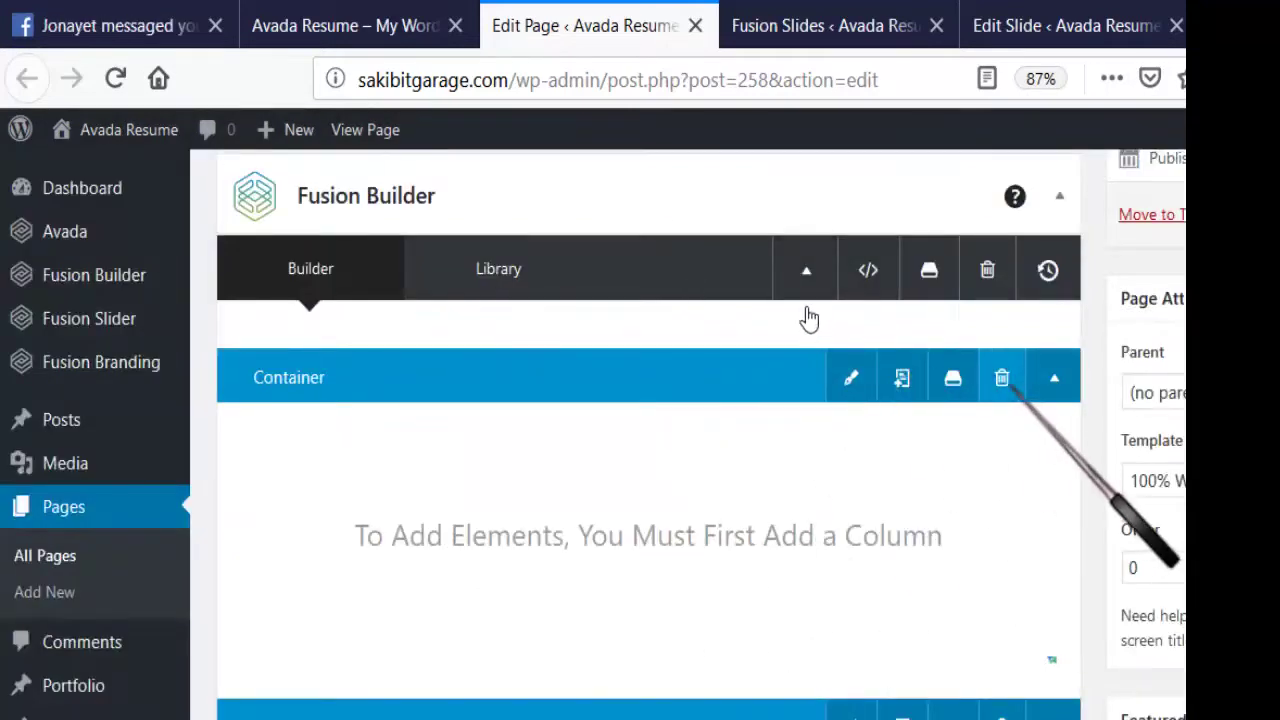
left_click(851, 378)
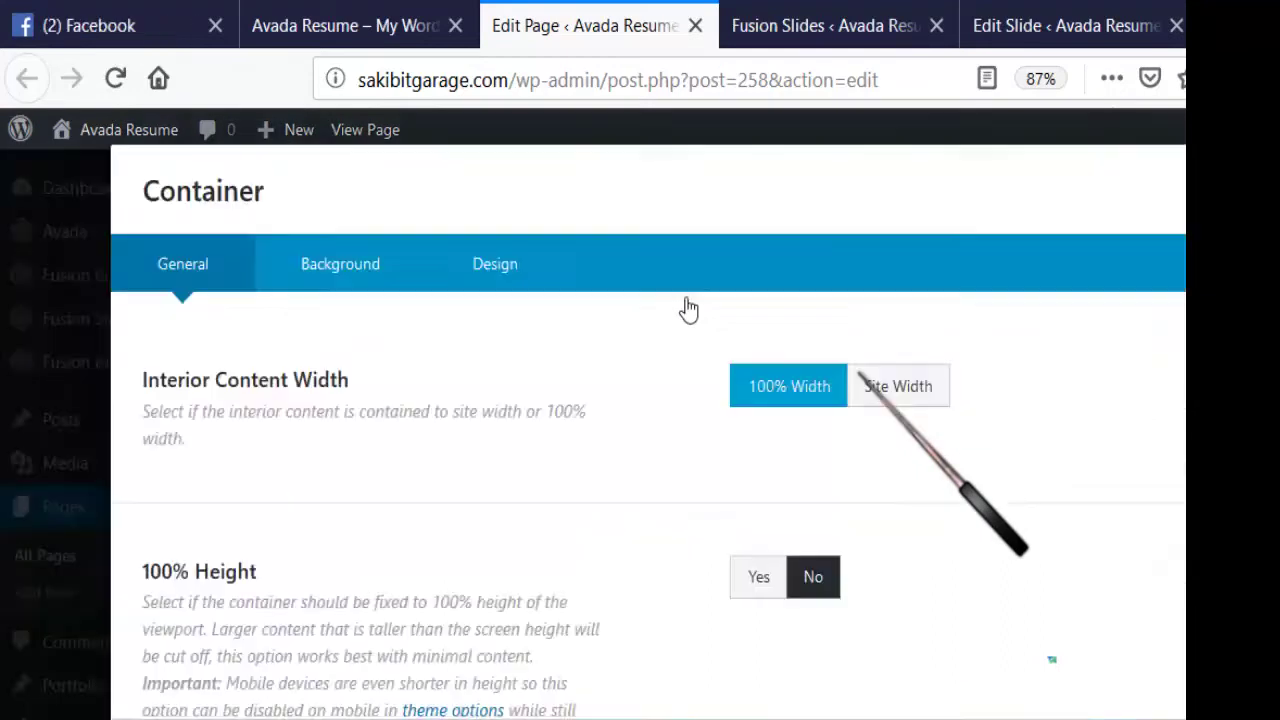
key("Escape")
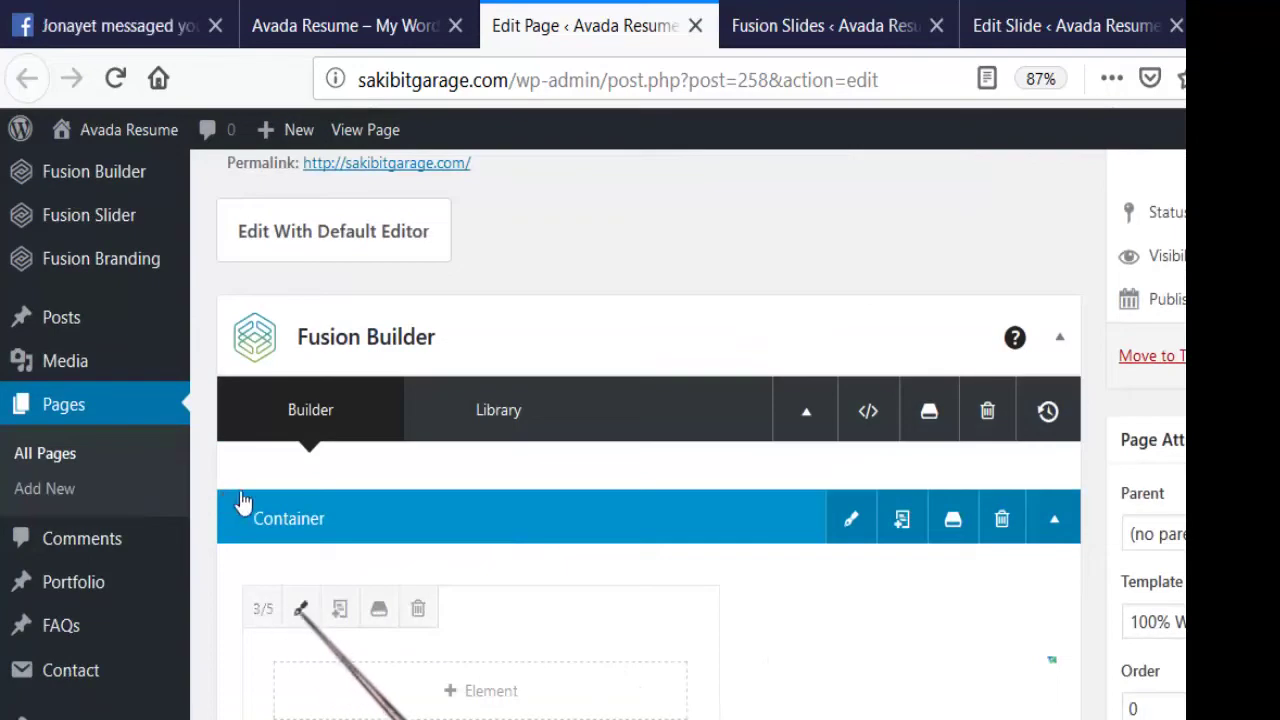
- Set the empty column in the first container to the full 1/1 width
left_click(263, 608)
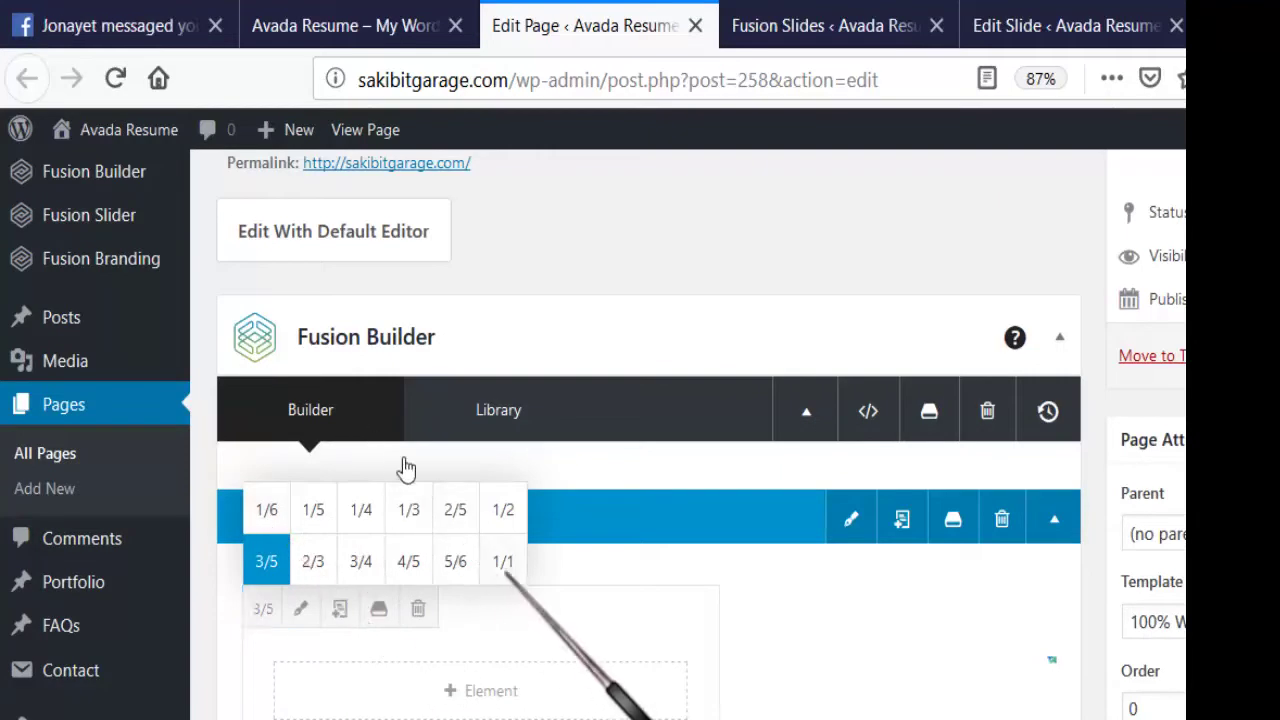
left_click(503, 561)
scroll(711, 543, "down", 3)
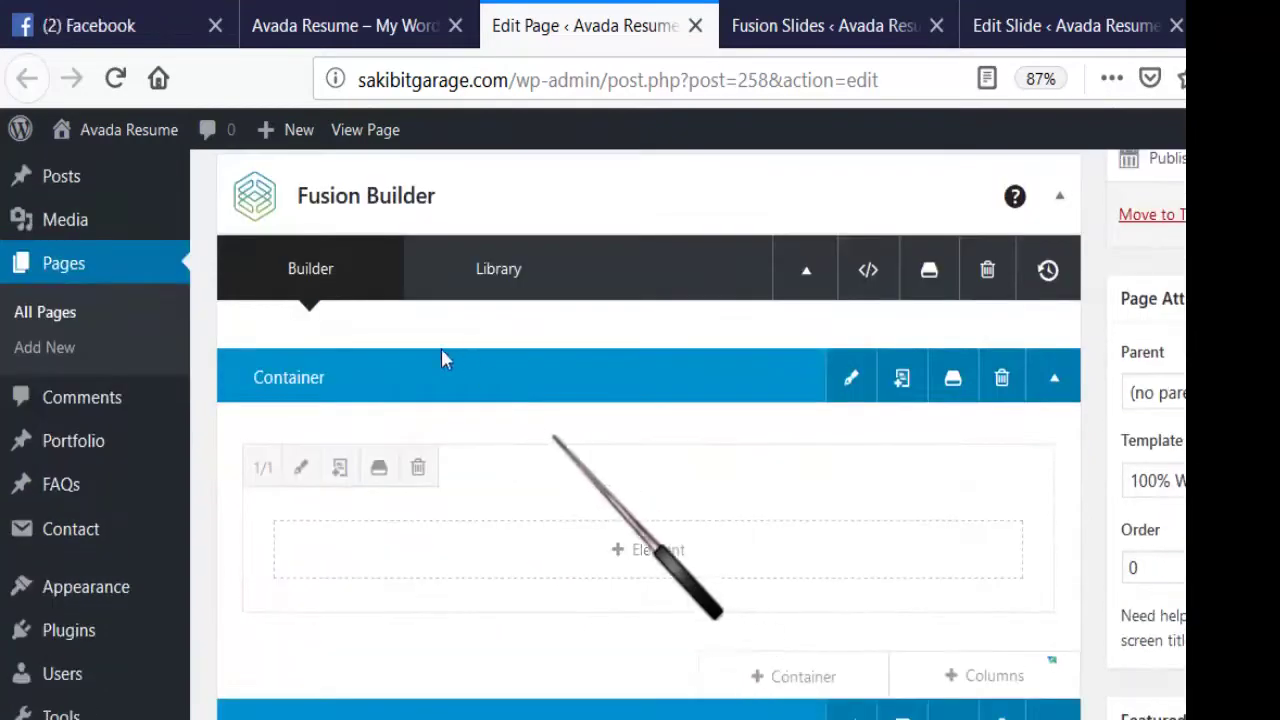
- Add a Slider Revolution element to the first container's empty 1/1 column, leaving its slider choice at Select a slider
left_click(528, 549)
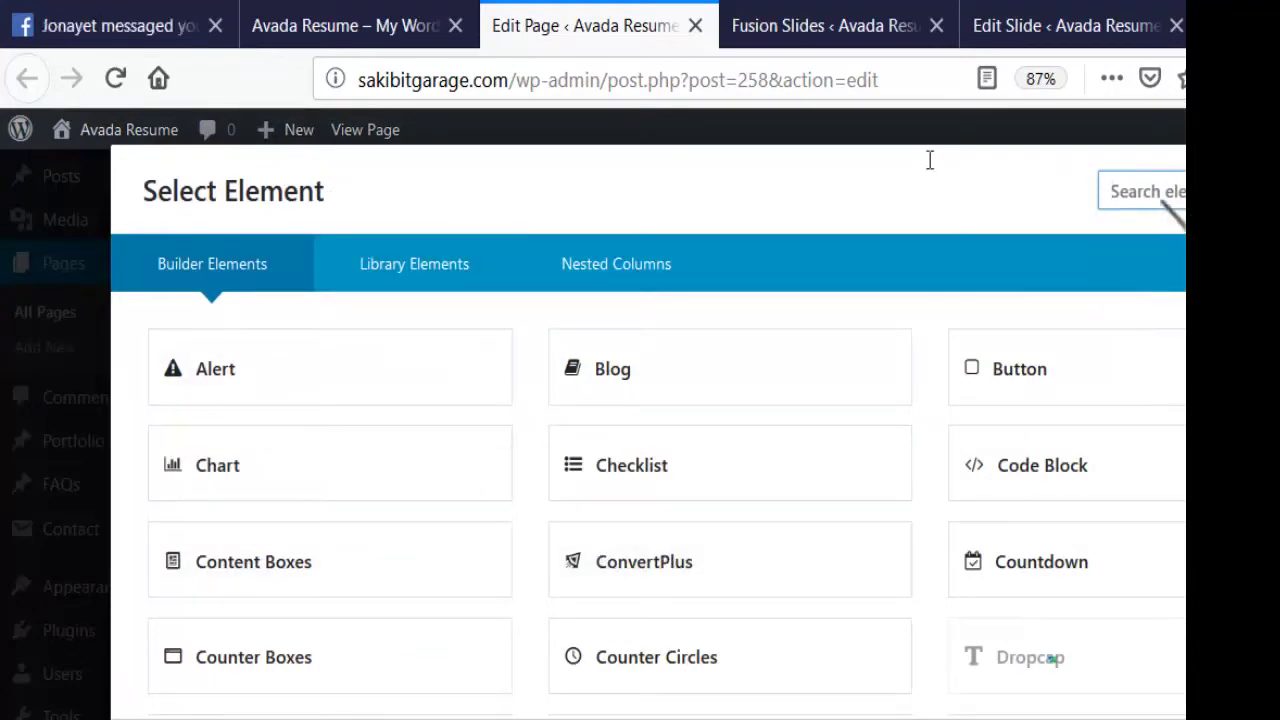
type("slid")
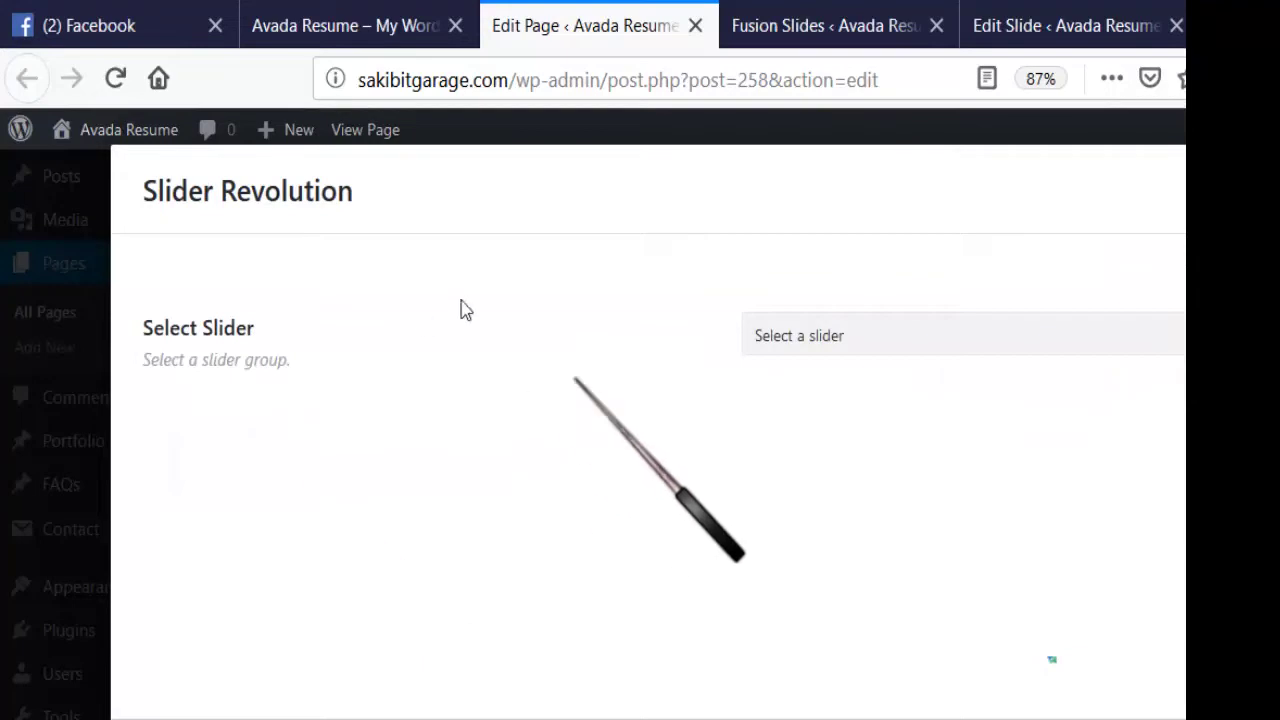
left_click(790, 336)
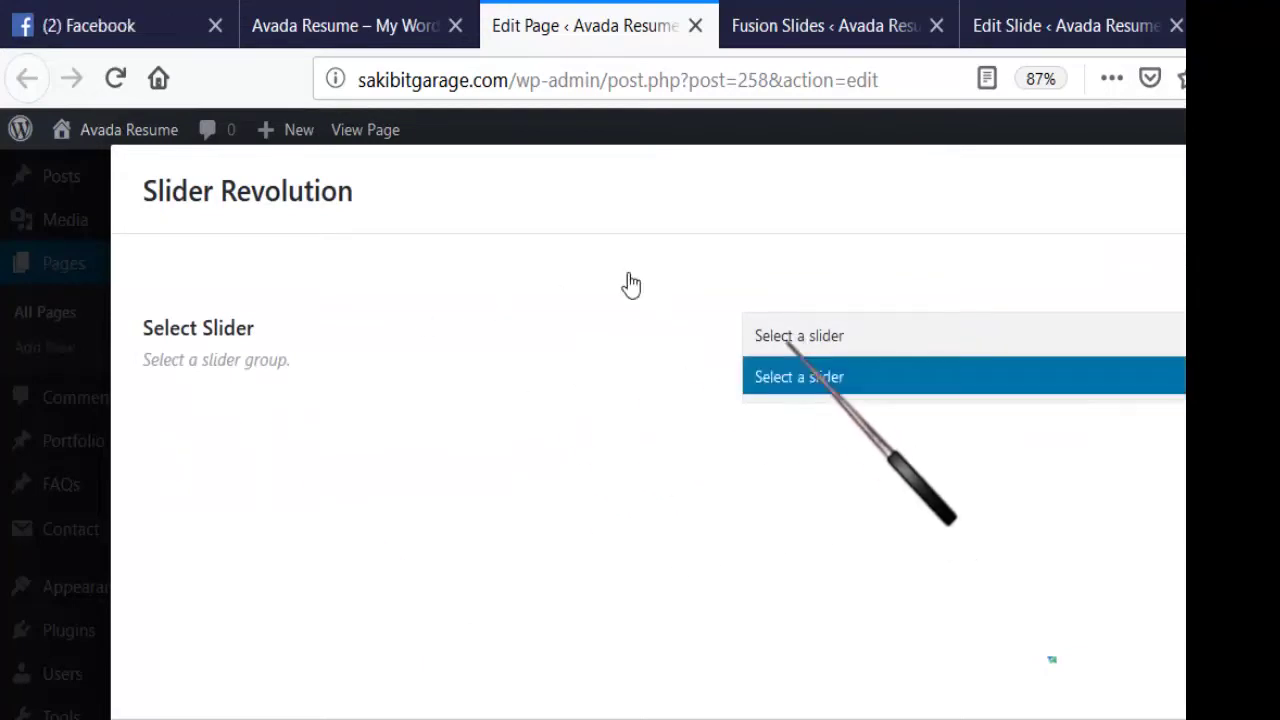
left_click(678, 307)
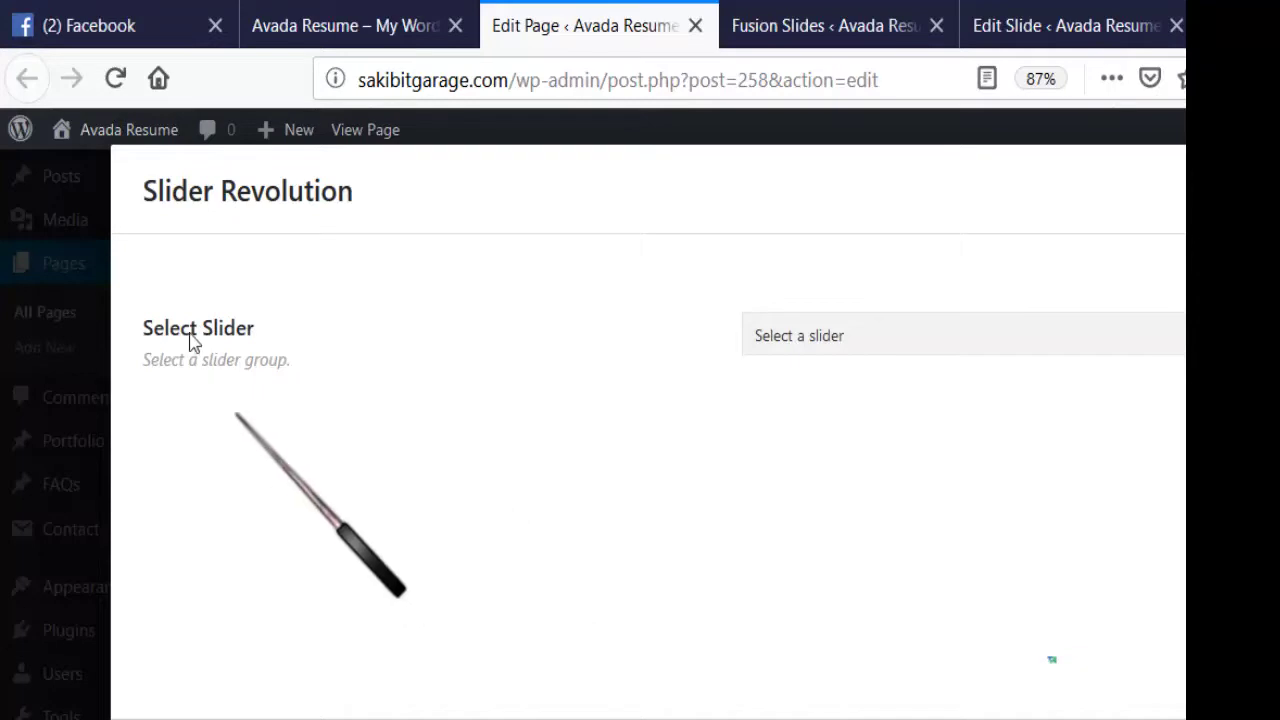
left_click(956, 635)
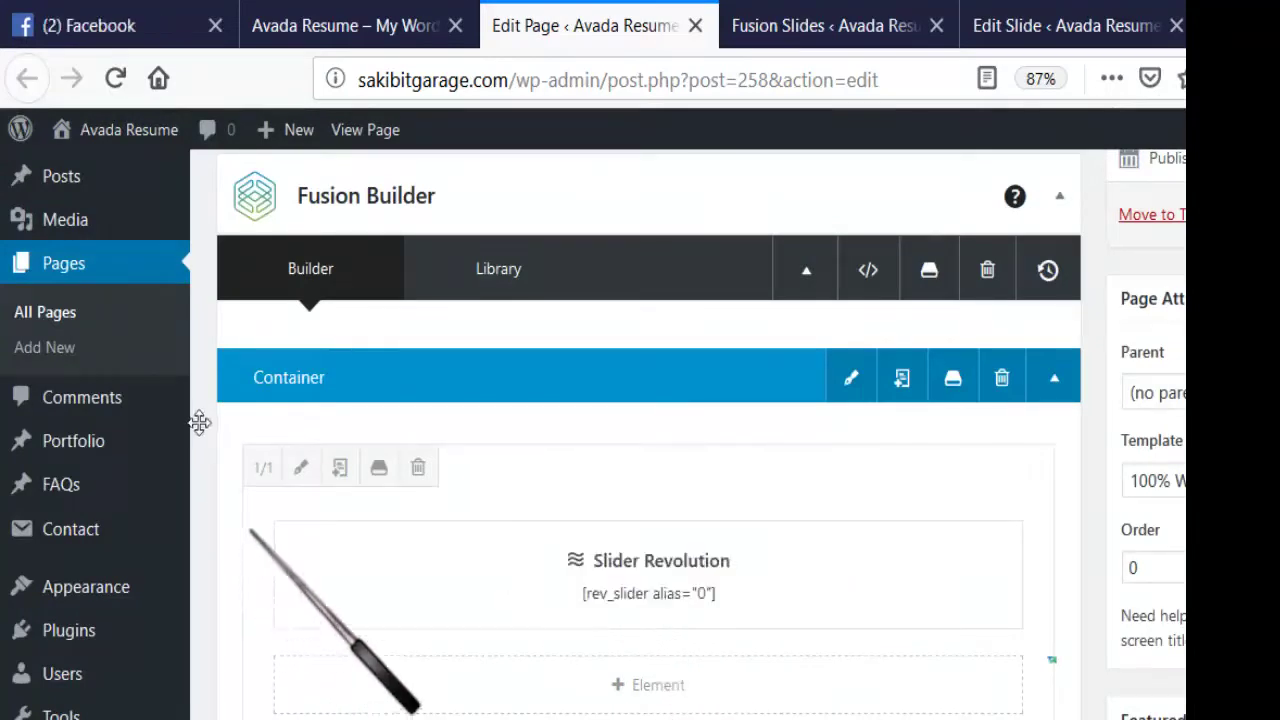
- Examine the Home page's containers in the editor and compare them with the live site's Home and Work sections
scroll(153, 511, "down", 3)
scroll(153, 511, "up", 6)
scroll(153, 509, "down", 3)
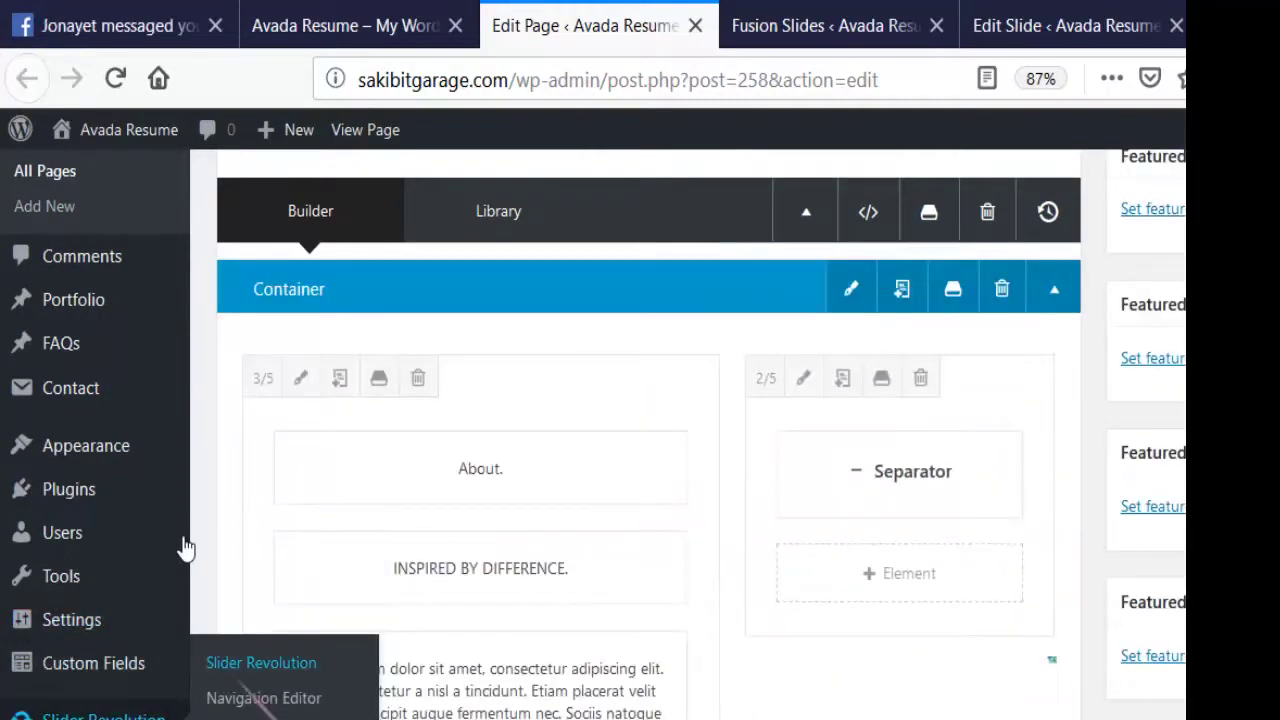
scroll(474, 500, "up", 3)
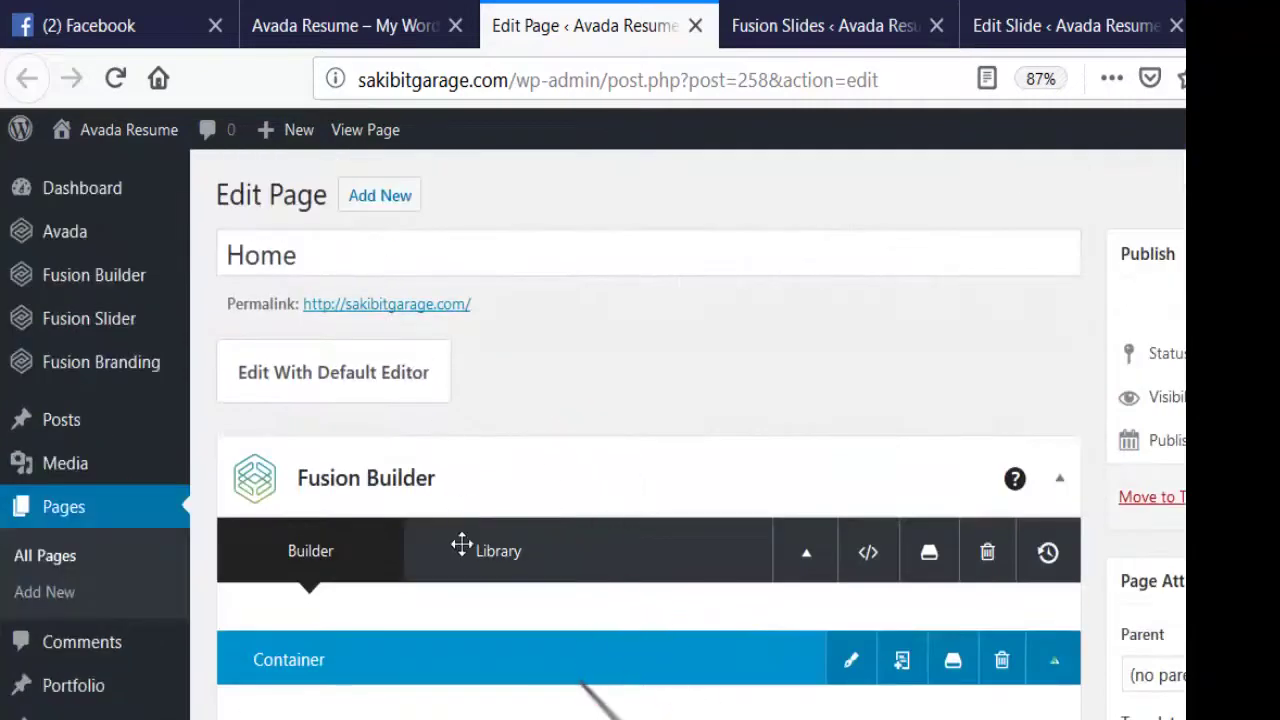
scroll(457, 543, "down", 3)
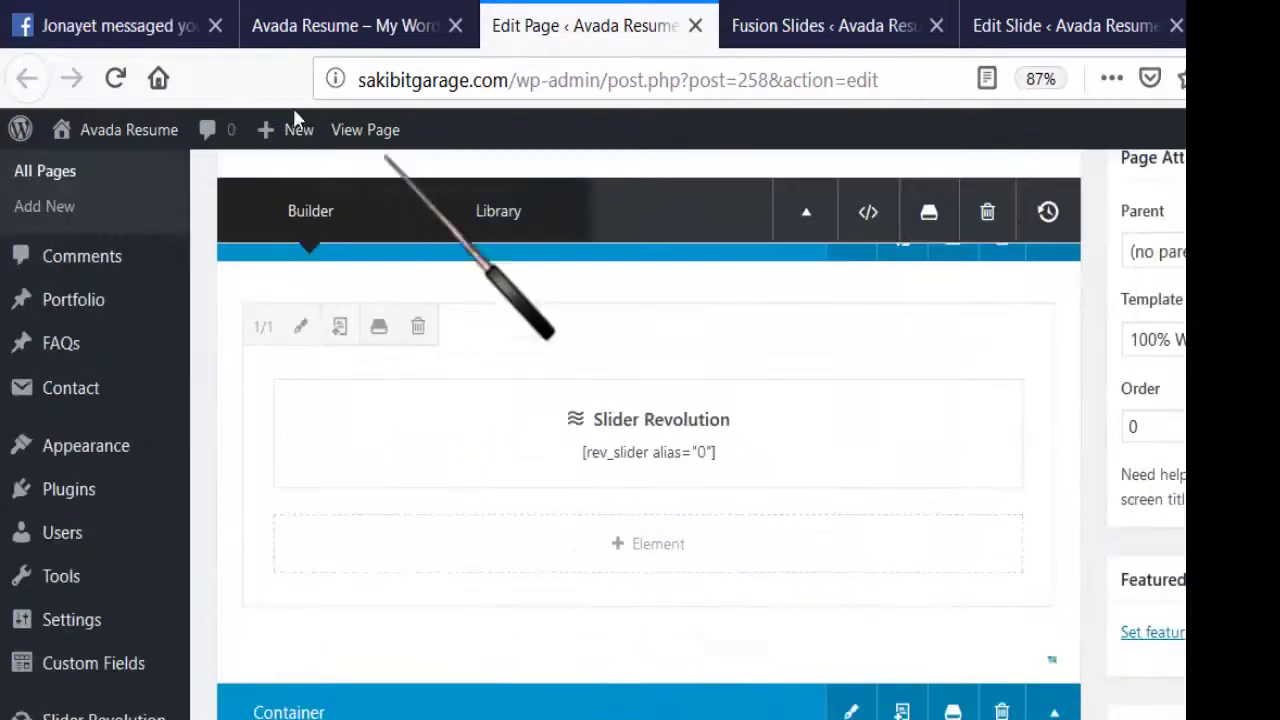
left_click(290, 22)
scroll(581, 482, "up", 3)
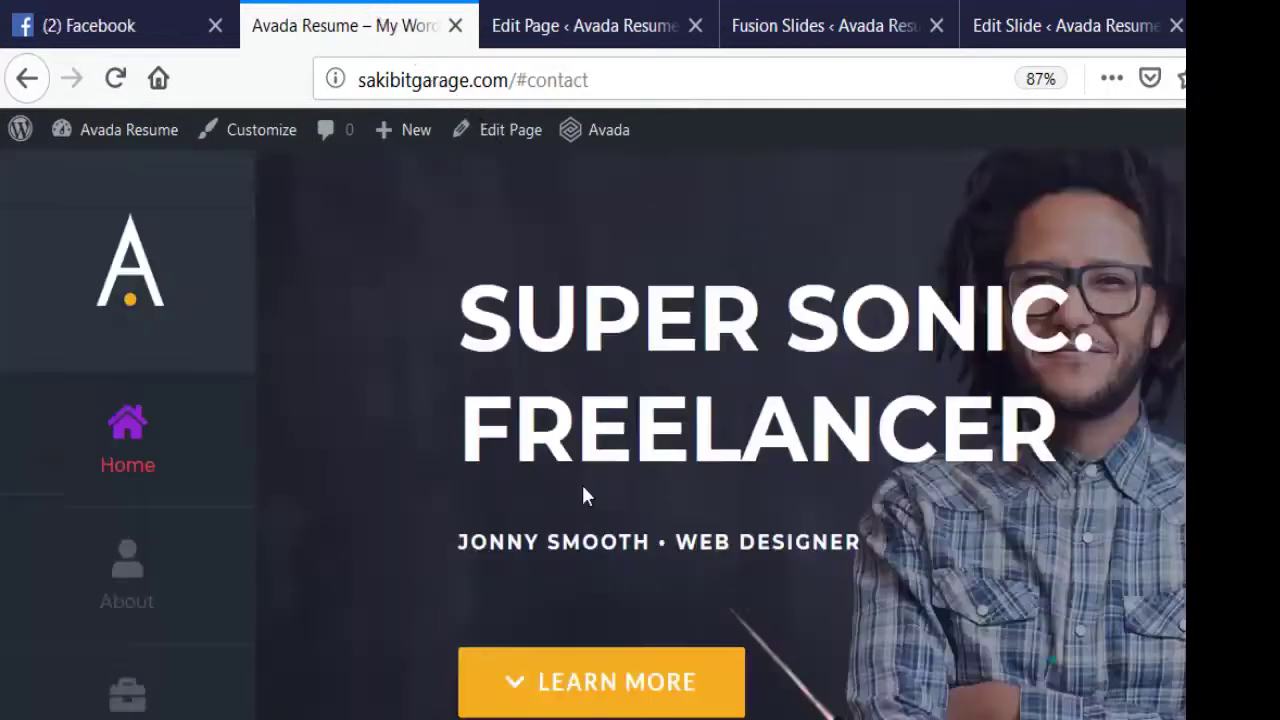
scroll(528, 543, "down", 3)
scroll(523, 536, "down", 5)
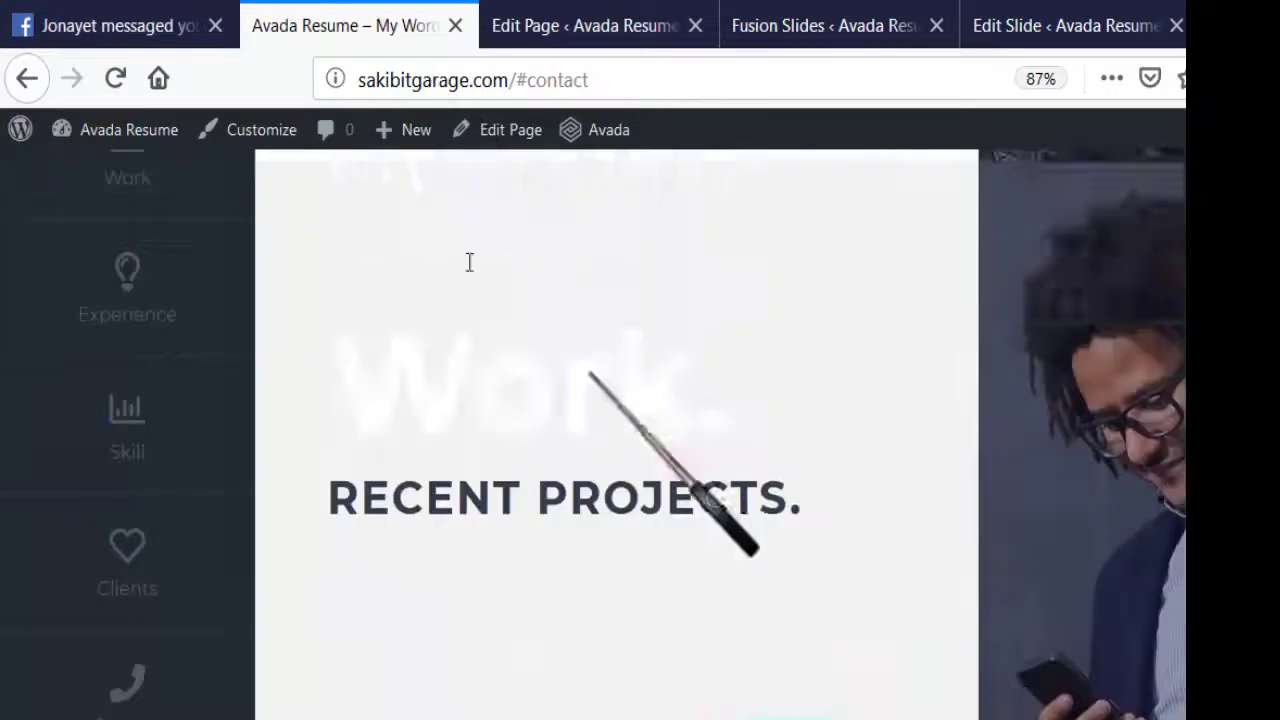
left_click(520, 25)
scroll(565, 515, "down", 1)
scroll(565, 515, "up", 10)
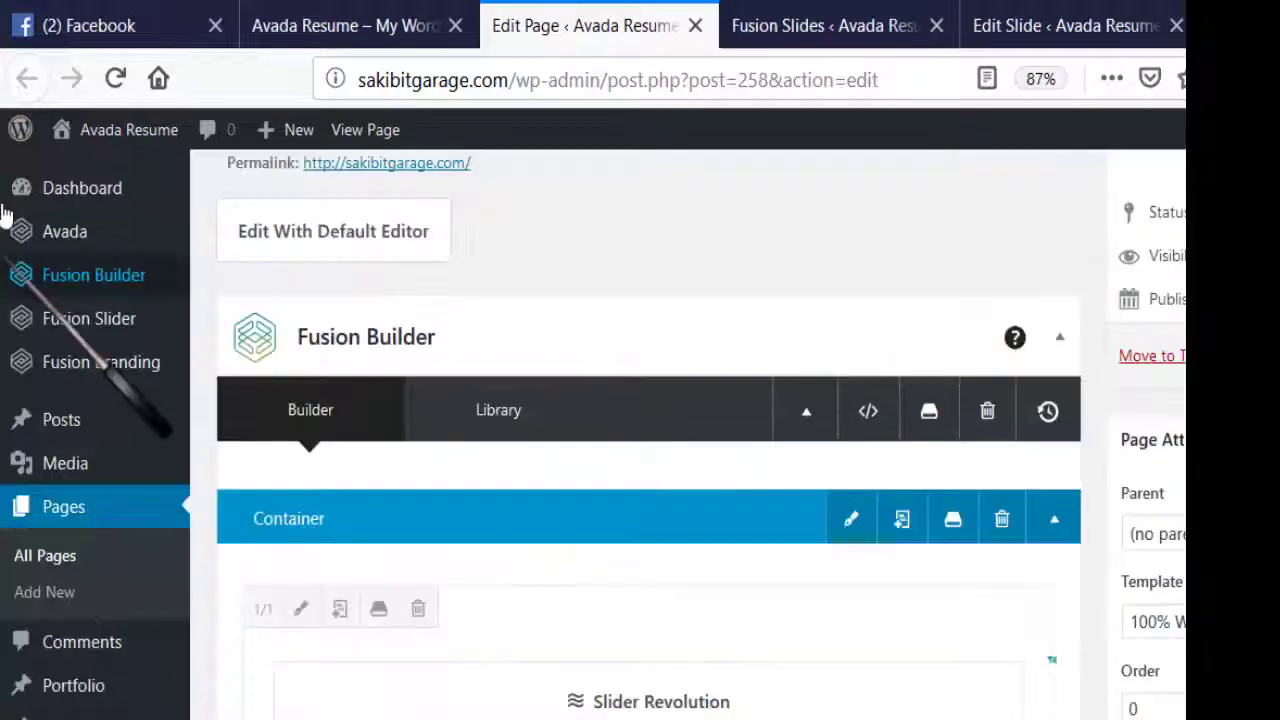
left_click(245, 12)
scroll(457, 531, "up", 8)
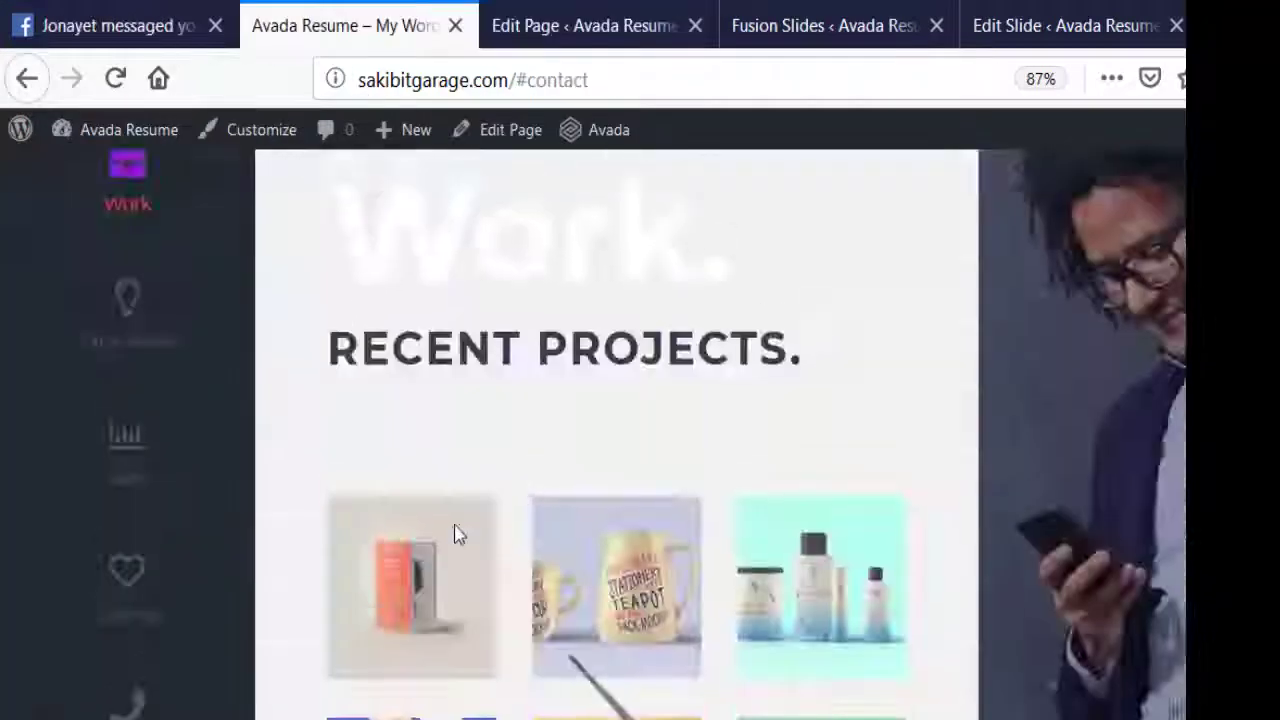